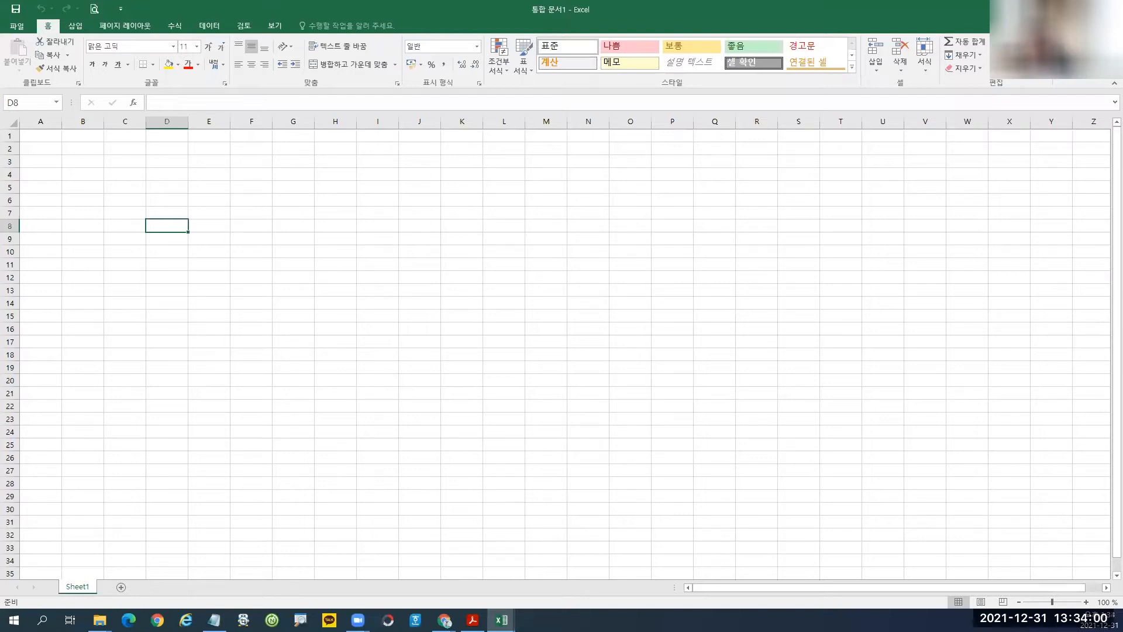
Select cell B5, then open Save As on the Documents (문서) folder.
{"action": "left_click", "coordinate": [181, 183]}
{"action": "left_click", "coordinate": [89, 187]}
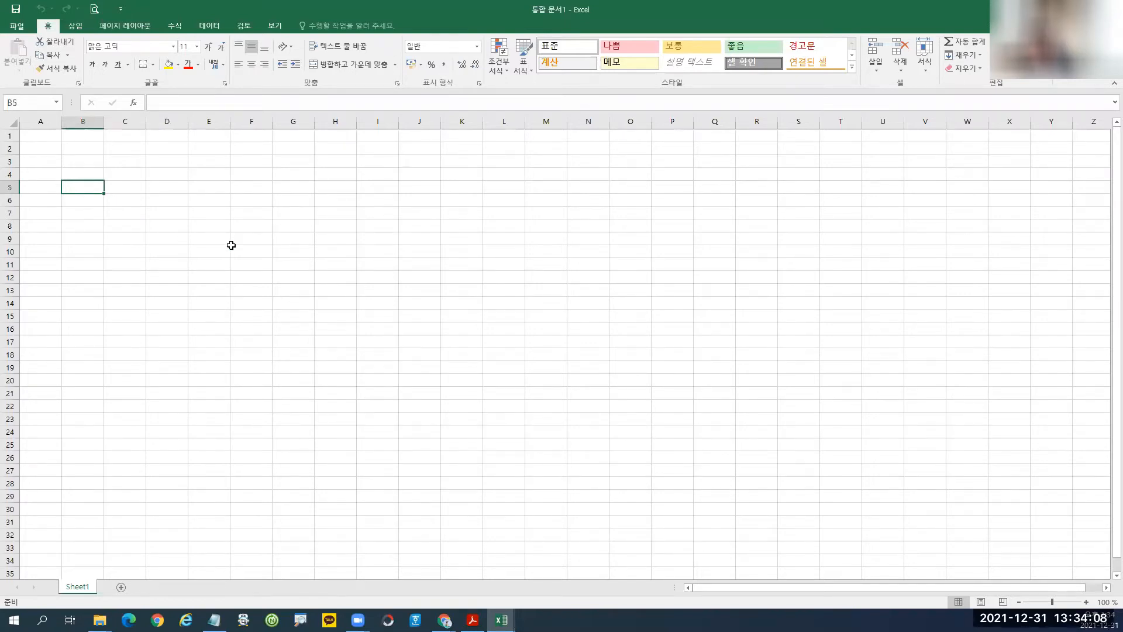
{"action": "key", "text": "F12"}
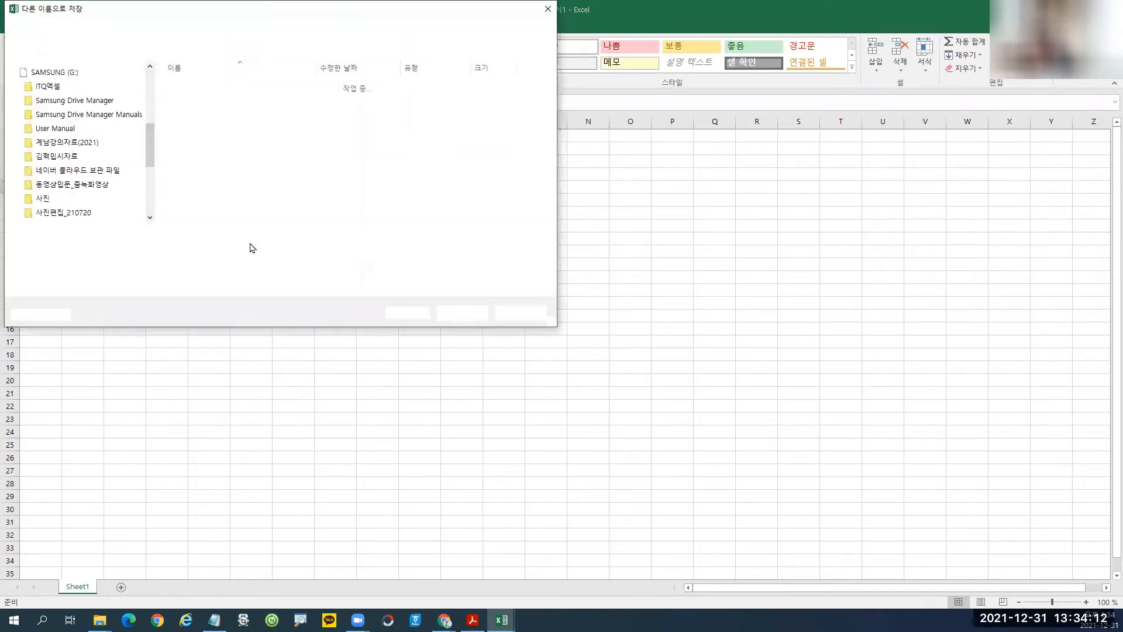
{"action": "left_click", "coordinate": [66, 111]}
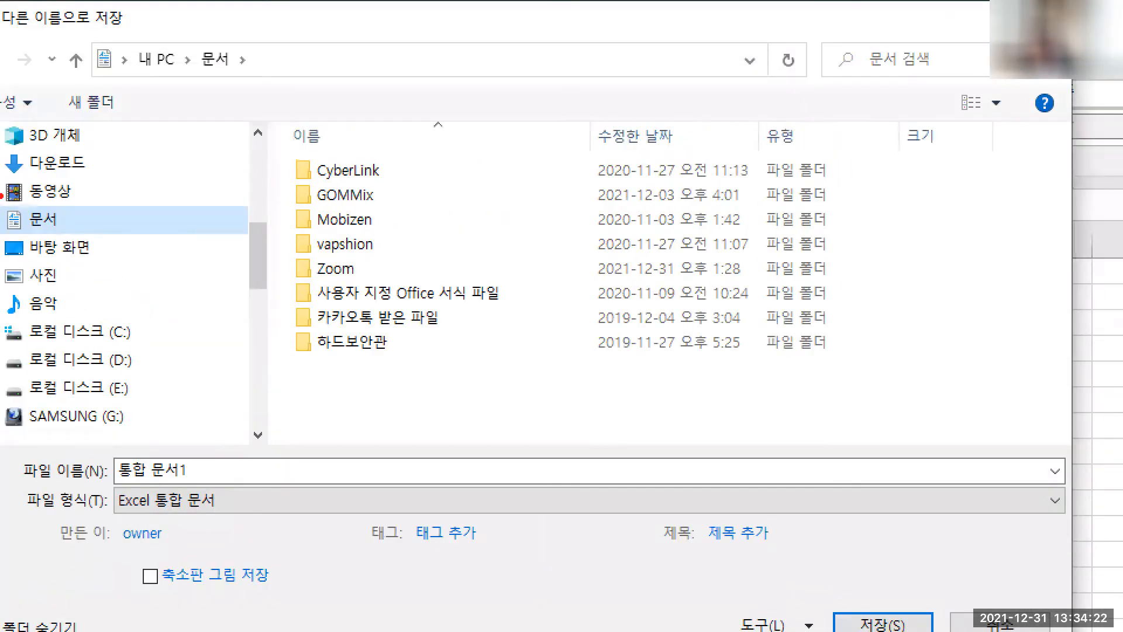
Open the Zoom folder inside 문서 as the save location.
{"action": "left_click_drag", "start_coordinate": [2, 192], "coordinate": [90, 238]}
{"action": "left_click_drag", "start_coordinate": [288, 352], "coordinate": [462, 397]}
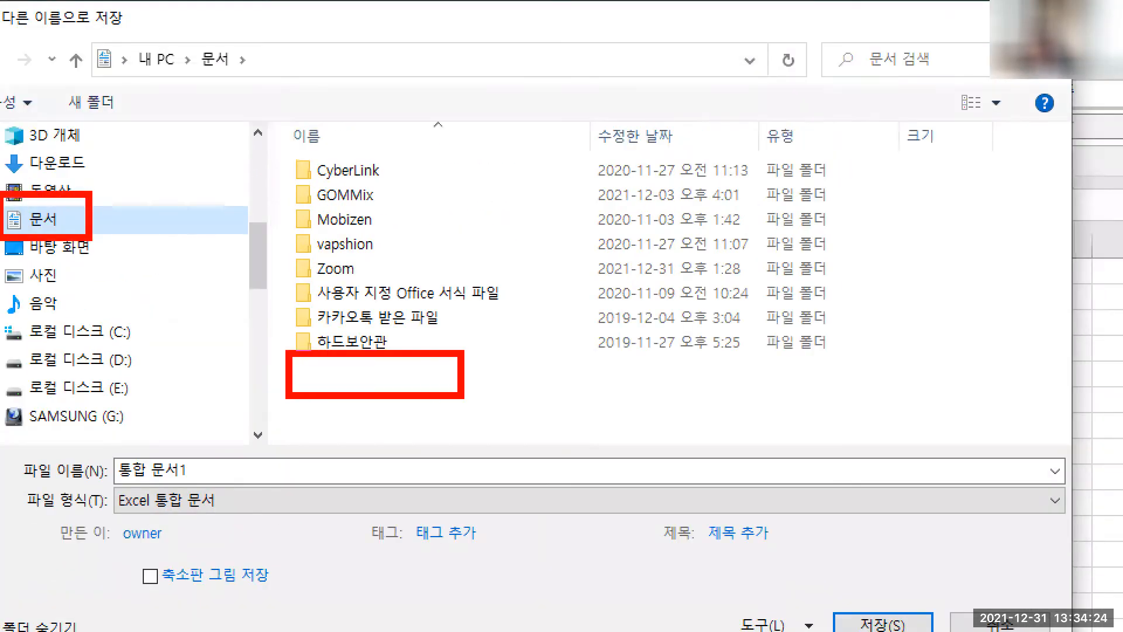
{"action": "mouse_move", "coordinate": [309, 364]}
{"action": "left_mouse_down"}
{"action": "mouse_move", "coordinate": [354, 363]}
{"action": "mouse_move", "coordinate": [339, 390]}
{"action": "mouse_move", "coordinate": [379, 389]}
{"action": "mouse_move", "coordinate": [413, 364]}
{"action": "left_mouse_up"}
{"action": "mouse_move", "coordinate": [394, 366]}
{"action": "left_mouse_down"}
{"action": "mouse_move", "coordinate": [393, 385]}
{"action": "mouse_move", "coordinate": [476, 405]}
{"action": "left_mouse_up"}
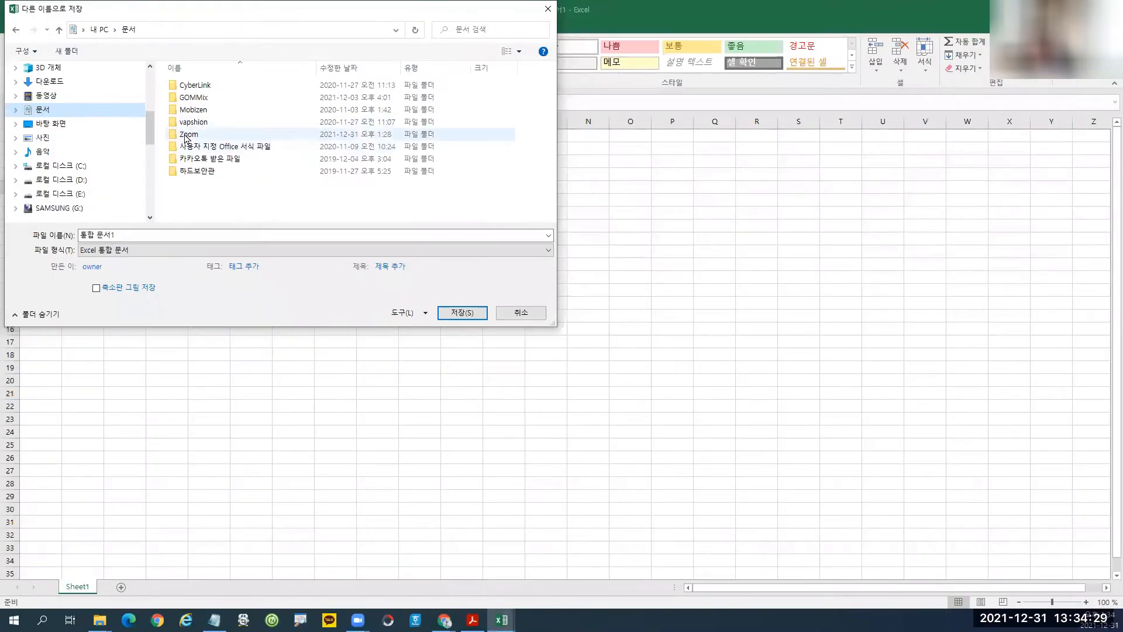
{"action": "double_click", "coordinate": [193, 137]}
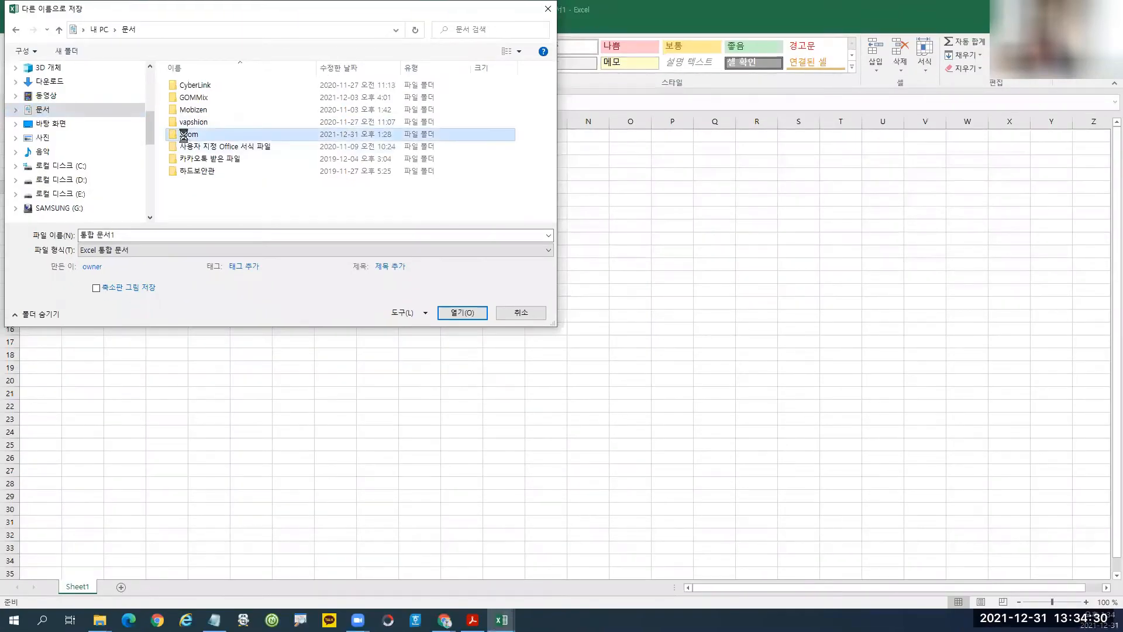
Replace the file name 통합 문서1 with 20211231, a hyphen, and the user's name.
{"action": "left_click", "coordinate": [123, 234]}
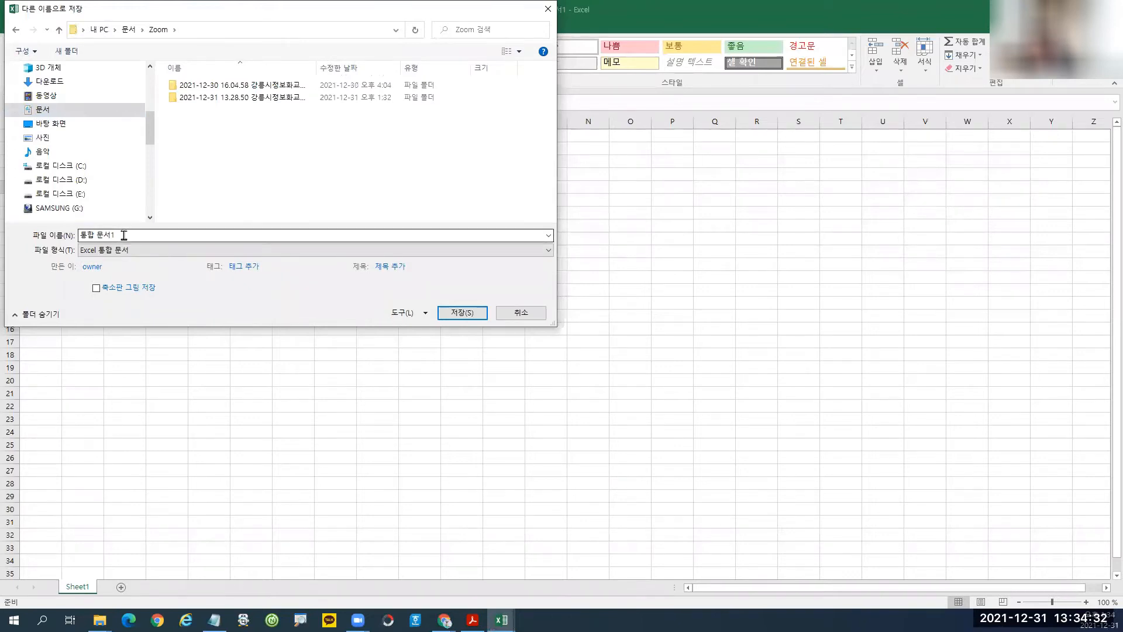
{"action": "left_click", "coordinate": [123, 235]}
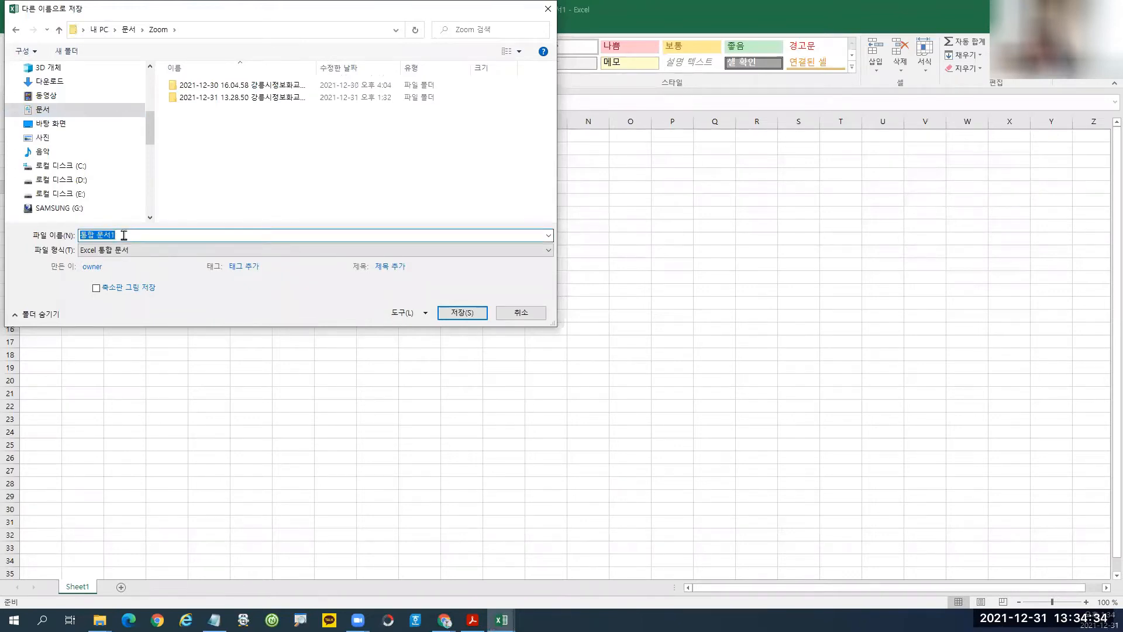
{"action": "type", "text": "20211231-"}
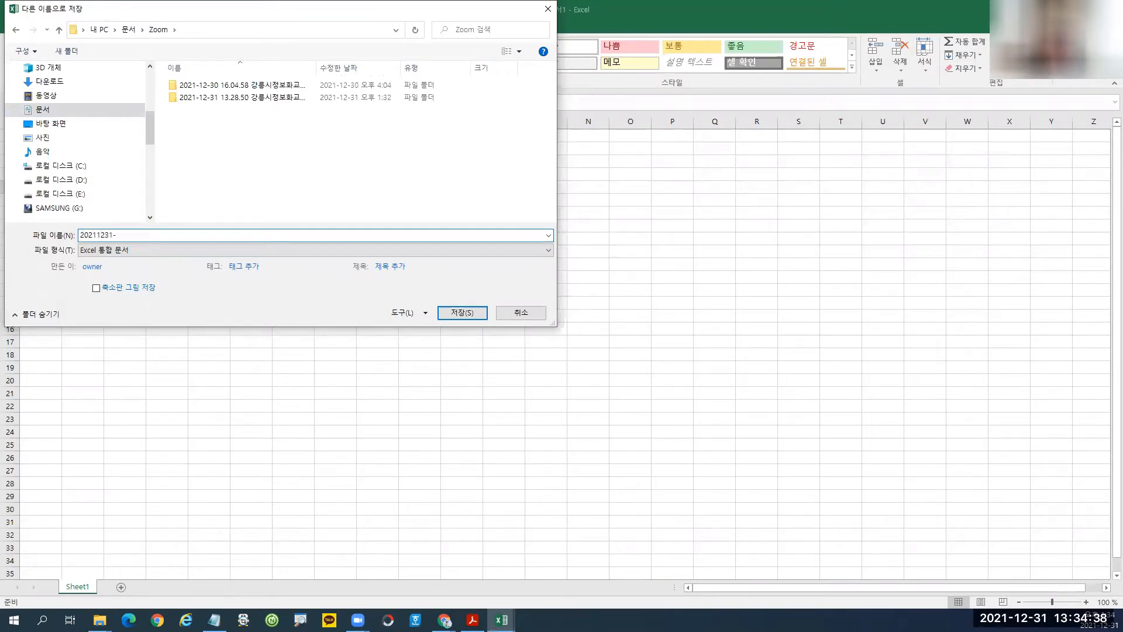
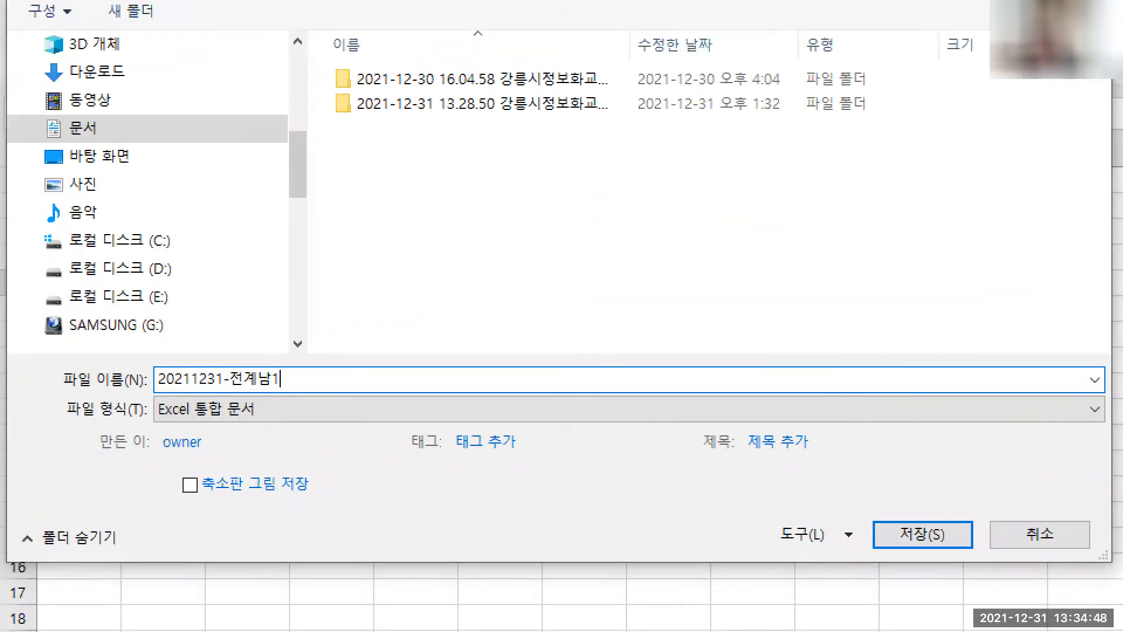
{"action": "mouse_move", "coordinate": [149, 359]}
{"action": "left_mouse_down"}
{"action": "mouse_move", "coordinate": [280, 391]}
{"action": "mouse_move", "coordinate": [228, 393]}
{"action": "left_mouse_up"}
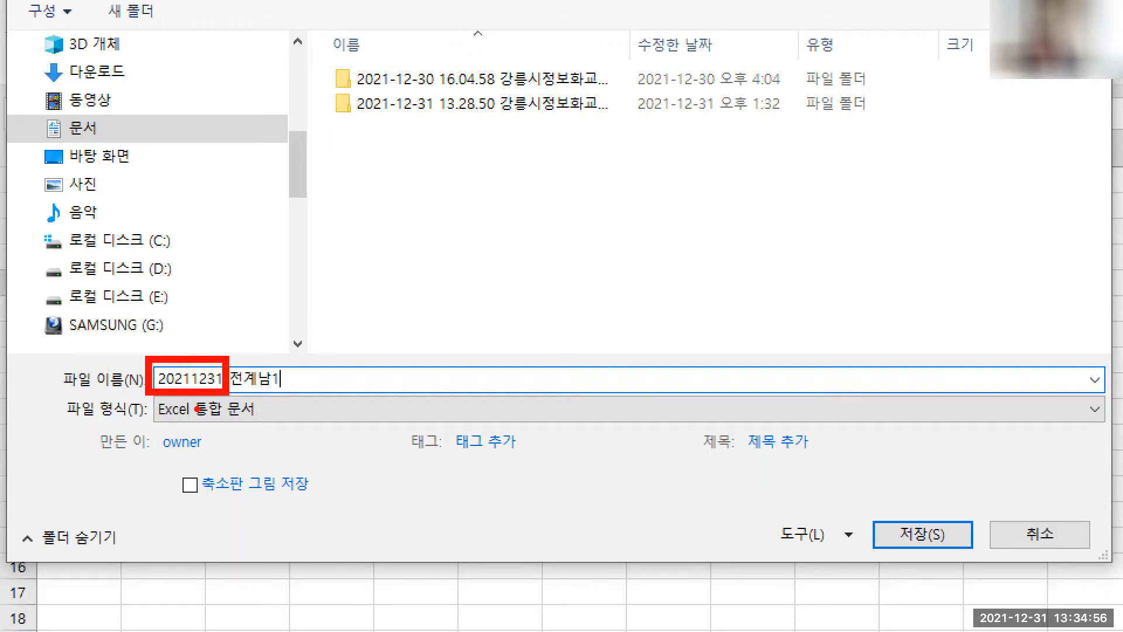
{"action": "mouse_move", "coordinate": [236, 348]}
{"action": "left_mouse_down"}
{"action": "mouse_move", "coordinate": [259, 345]}
{"action": "mouse_move", "coordinate": [281, 370]}
{"action": "mouse_move", "coordinate": [371, 380]}
{"action": "left_mouse_up"}
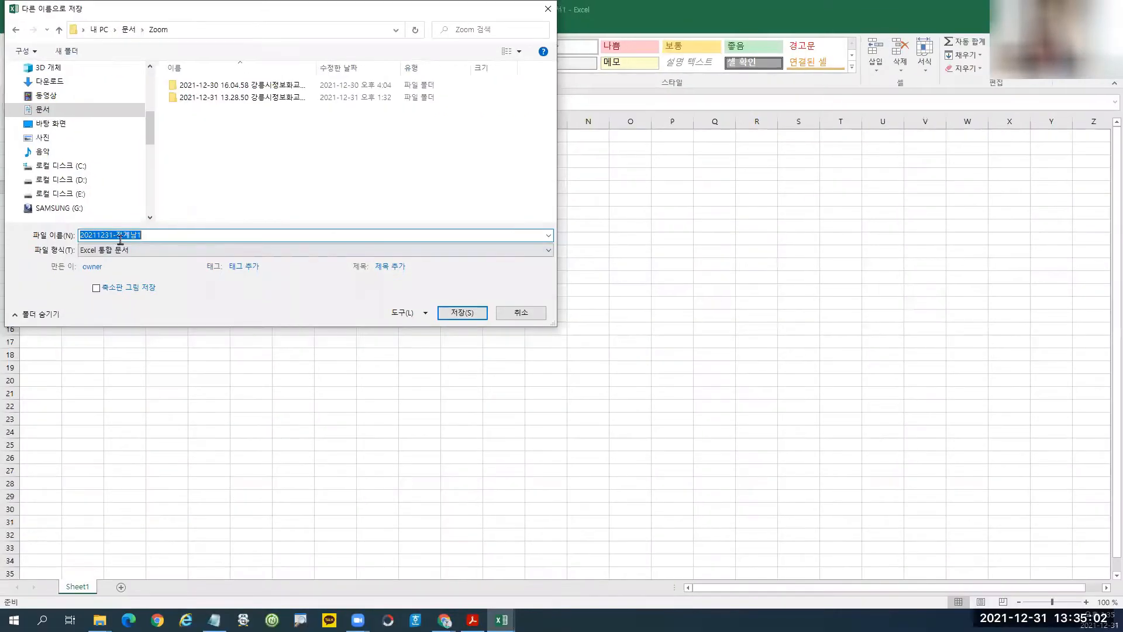
{"action": "left_click", "coordinate": [277, 375]}
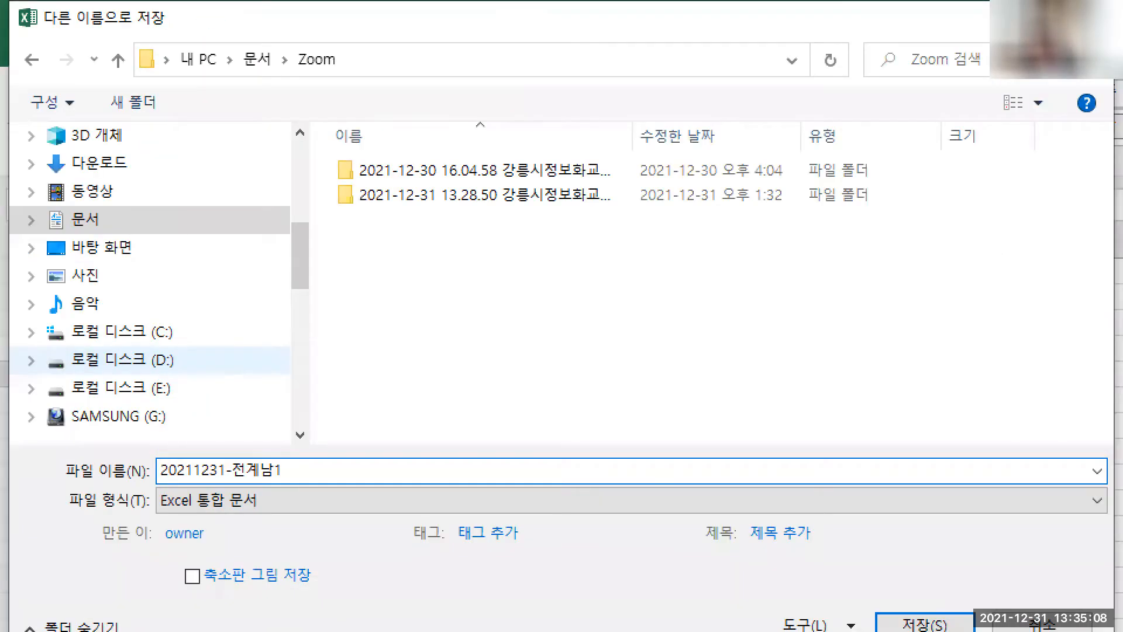
Save the workbook into the Zoom folder under that date-and-name file name.
{"action": "left_click_drag", "start_coordinate": [48, 207], "coordinate": [122, 235]}
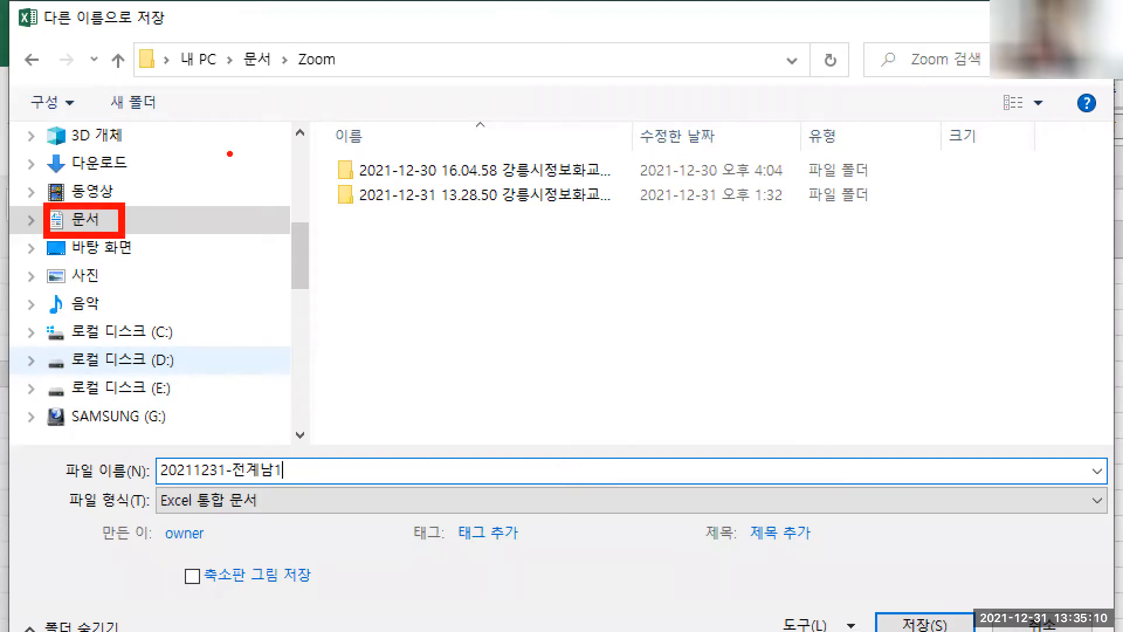
{"action": "mouse_move", "coordinate": [296, 54]}
{"action": "left_mouse_down"}
{"action": "mouse_move", "coordinate": [338, 68]}
{"action": "mouse_move", "coordinate": [370, 51]}
{"action": "mouse_move", "coordinate": [363, 91]}
{"action": "mouse_move", "coordinate": [348, 91]}
{"action": "mouse_move", "coordinate": [432, 47]}
{"action": "mouse_move", "coordinate": [392, 108]}
{"action": "left_mouse_up"}
{"action": "mouse_move", "coordinate": [444, 51]}
{"action": "left_mouse_down"}
{"action": "mouse_move", "coordinate": [424, 83]}
{"action": "mouse_move", "coordinate": [431, 68]}
{"action": "mouse_move", "coordinate": [478, 93]}
{"action": "left_mouse_up"}
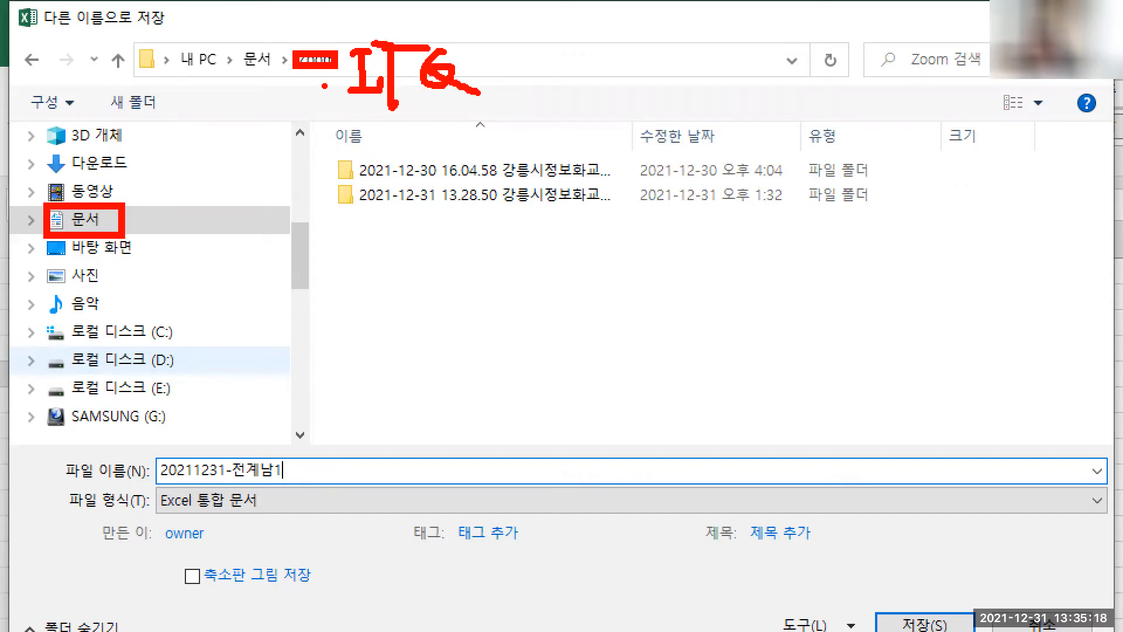
{"action": "left_click_drag", "start_coordinate": [145, 450], "coordinate": [224, 488]}
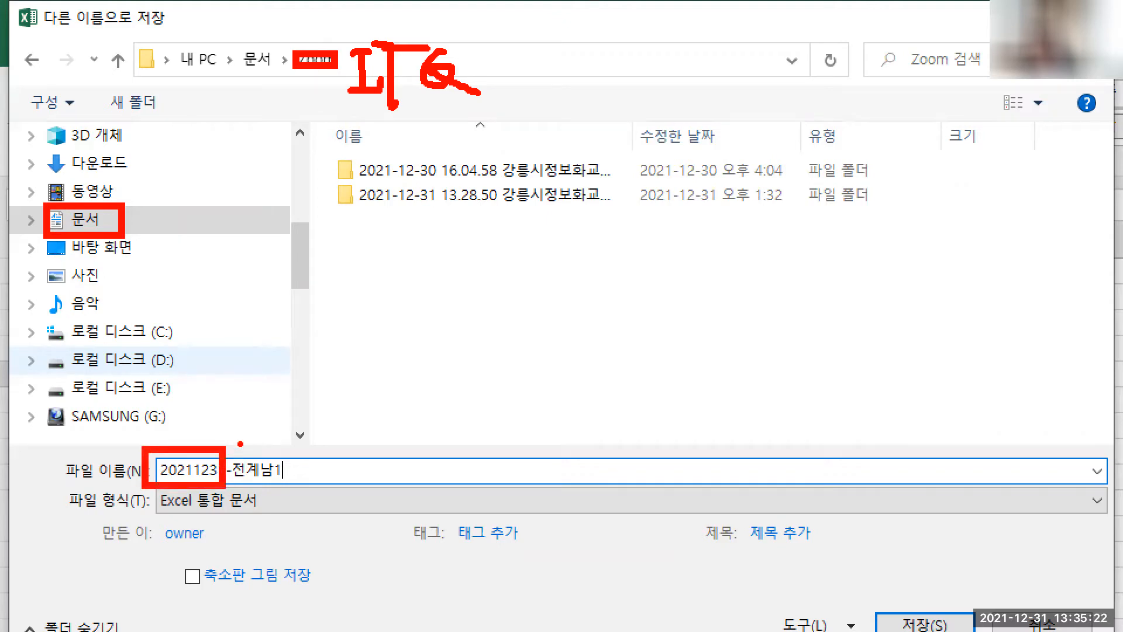
{"action": "mouse_move", "coordinate": [233, 444]}
{"action": "left_mouse_down"}
{"action": "mouse_move", "coordinate": [279, 429]}
{"action": "mouse_move", "coordinate": [359, 461]}
{"action": "left_mouse_up"}
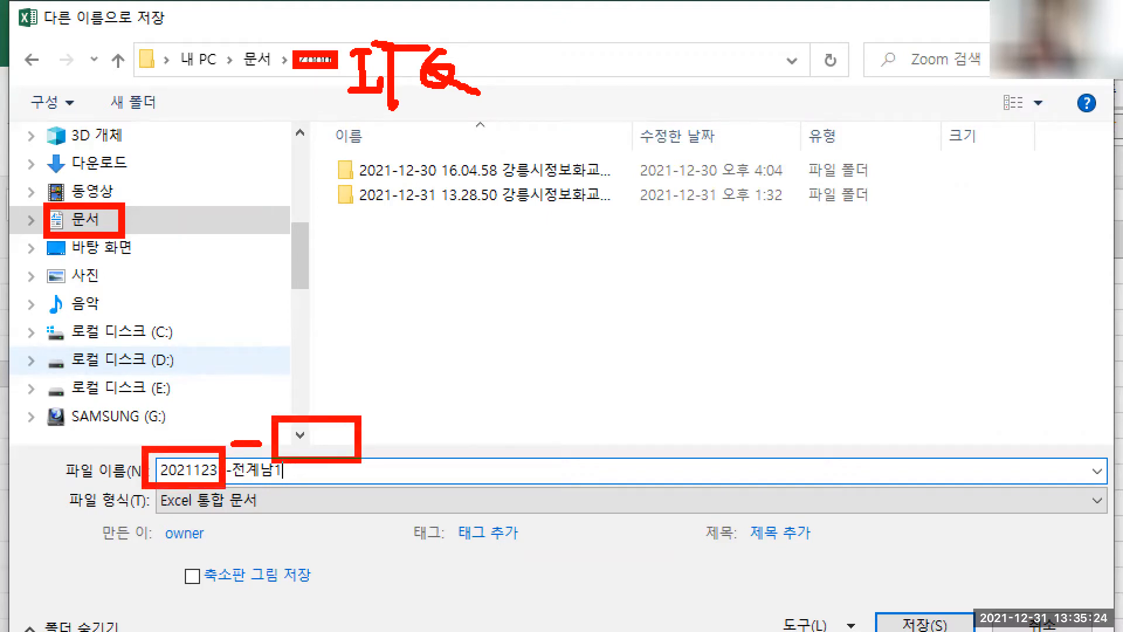
{"action": "key", "text": "Escape"}
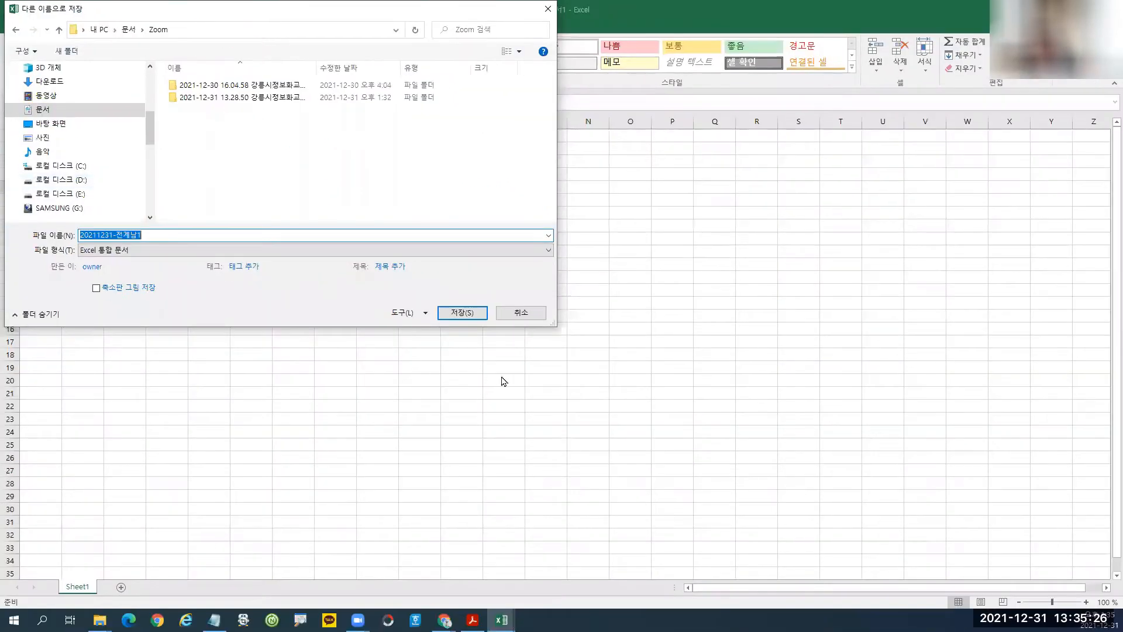
{"action": "left_click", "coordinate": [468, 318]}
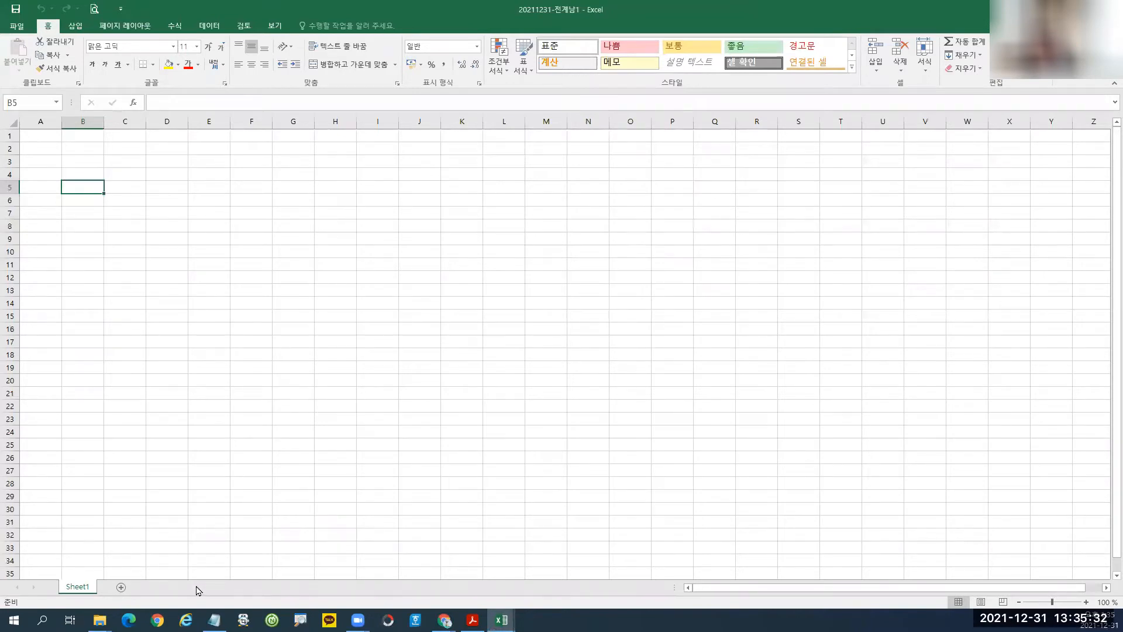
Add Sheet2 and Sheet3, select all three sheets as a group, and select every cell.
{"action": "left_click", "coordinate": [121, 587]}
{"action": "left_click", "coordinate": [160, 588]}
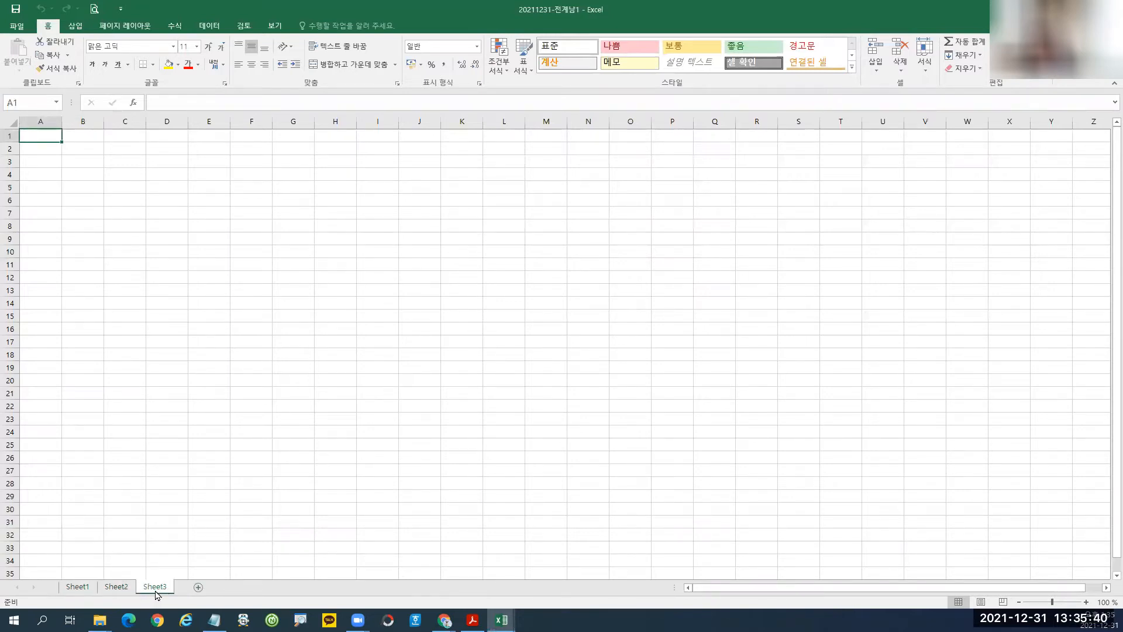
{"action": "right_click", "coordinate": [156, 592]}
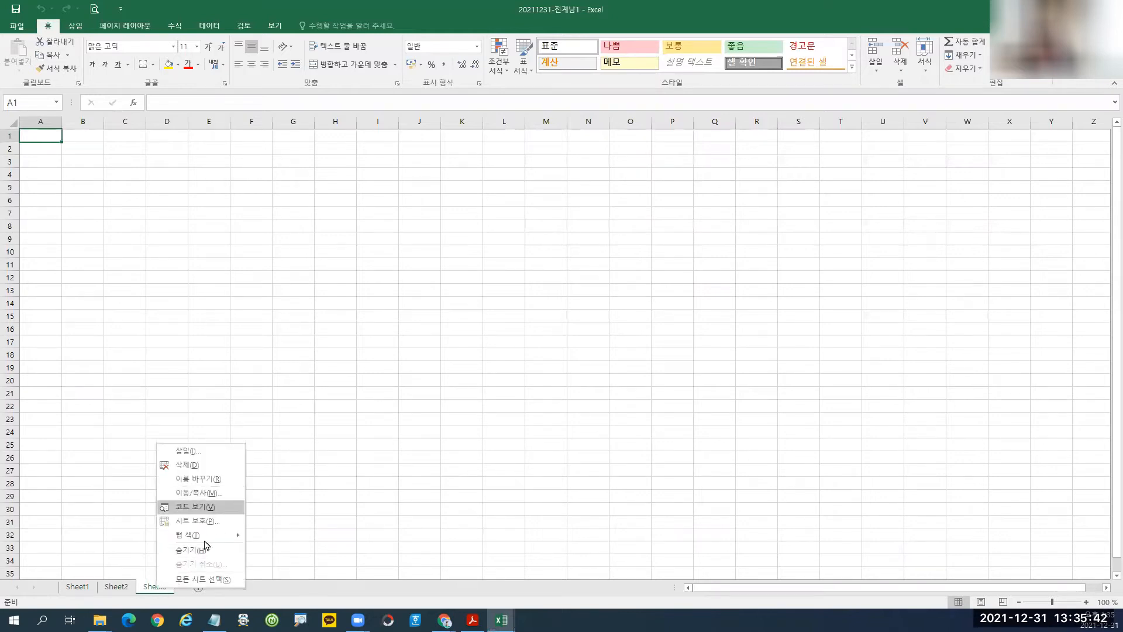
{"action": "left_click", "coordinate": [201, 580]}
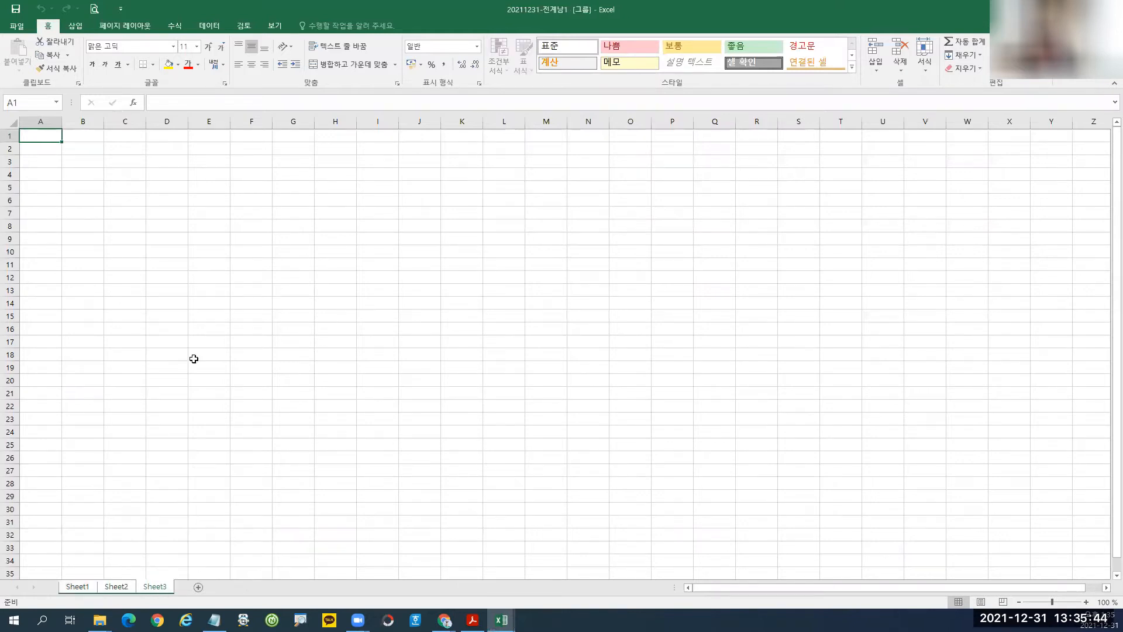
{"action": "left_click", "coordinate": [9, 122]}
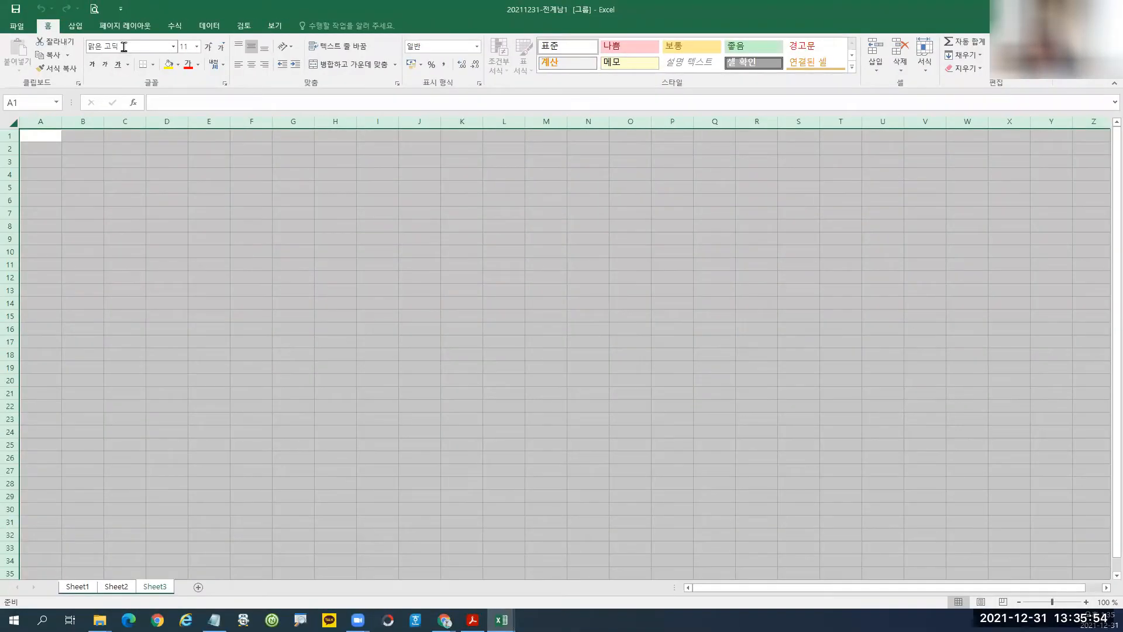
Change the font of all cells from 맑은 고딕 to 굴림.
{"action": "left_click", "coordinate": [124, 47]}
{"action": "key", "text": "BackSpace"}
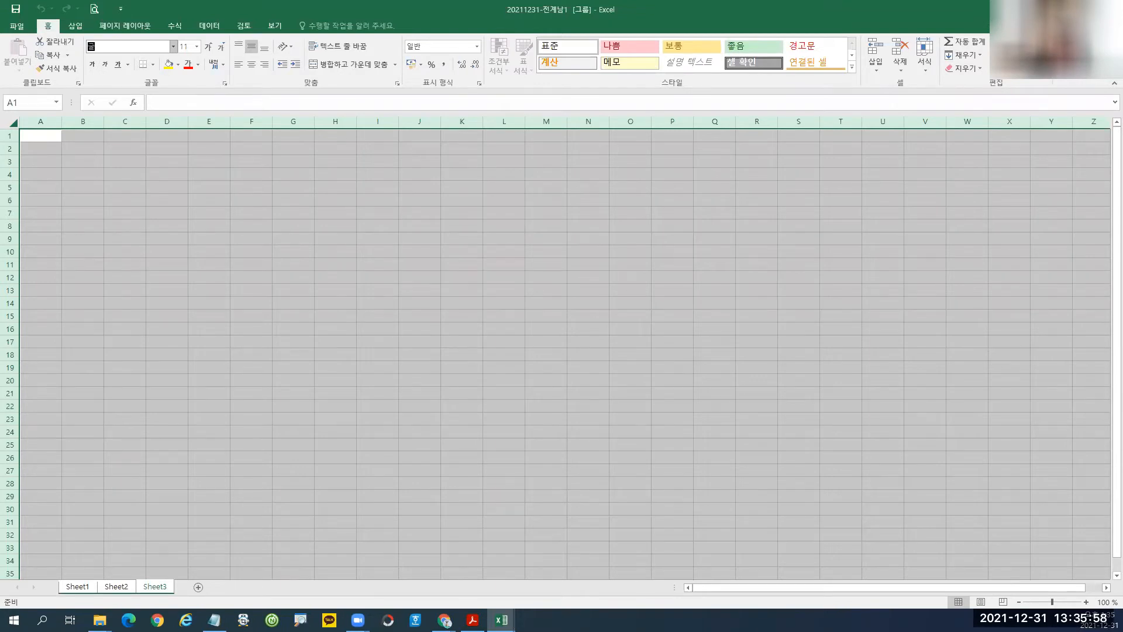
{"action": "type", "text": "굴림"}
{"action": "key", "text": "Return"}
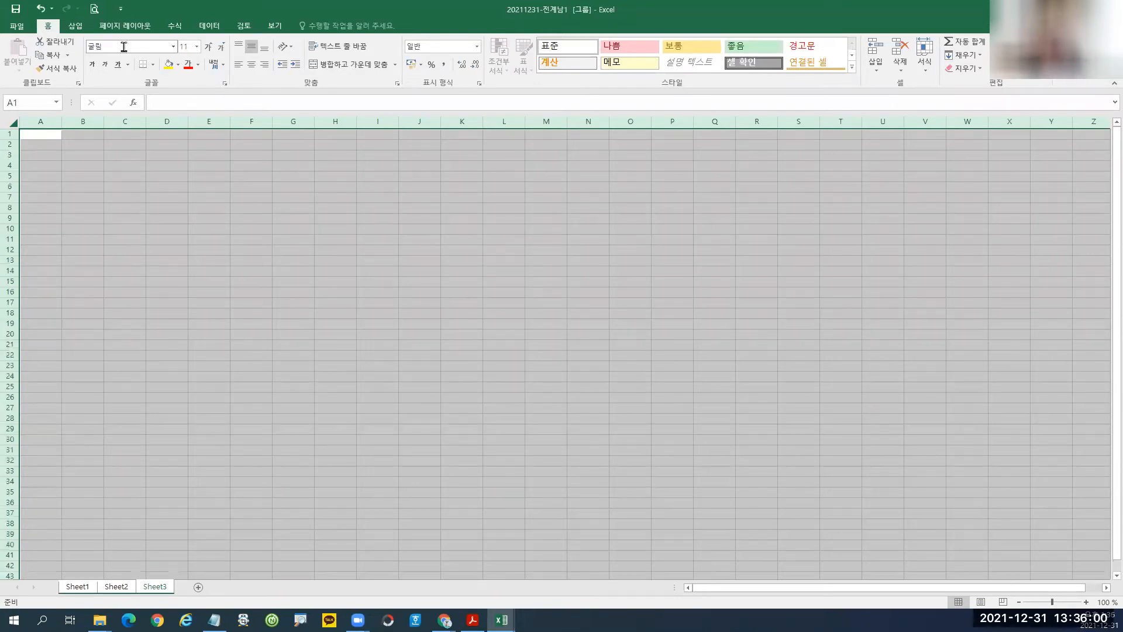
Set column A's width to 1 and select cell B4.
{"action": "left_click", "coordinate": [48, 121]}
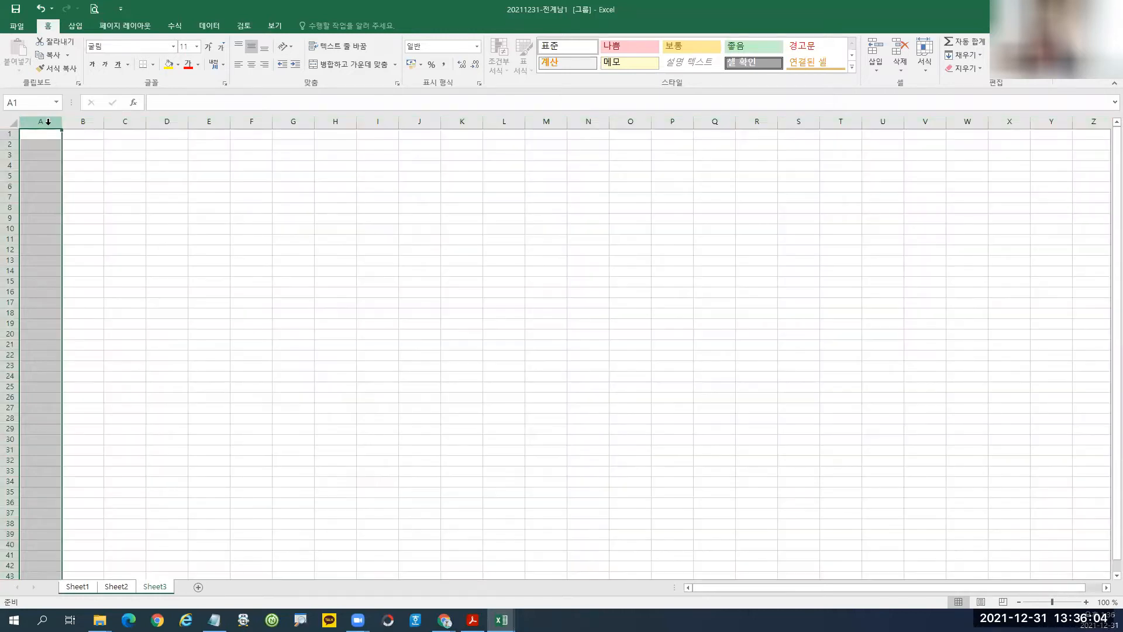
{"action": "right_click", "coordinate": [48, 122]}
{"action": "left_click", "coordinate": [85, 265]}
{"action": "type", "text": "1"}
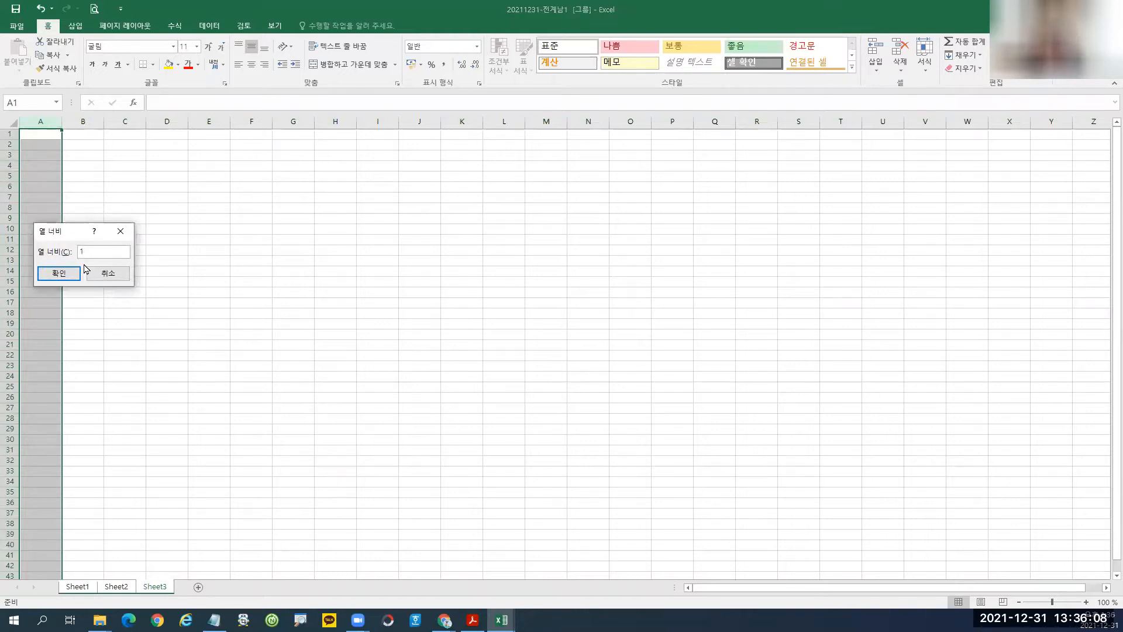
{"action": "key", "text": "Return"}
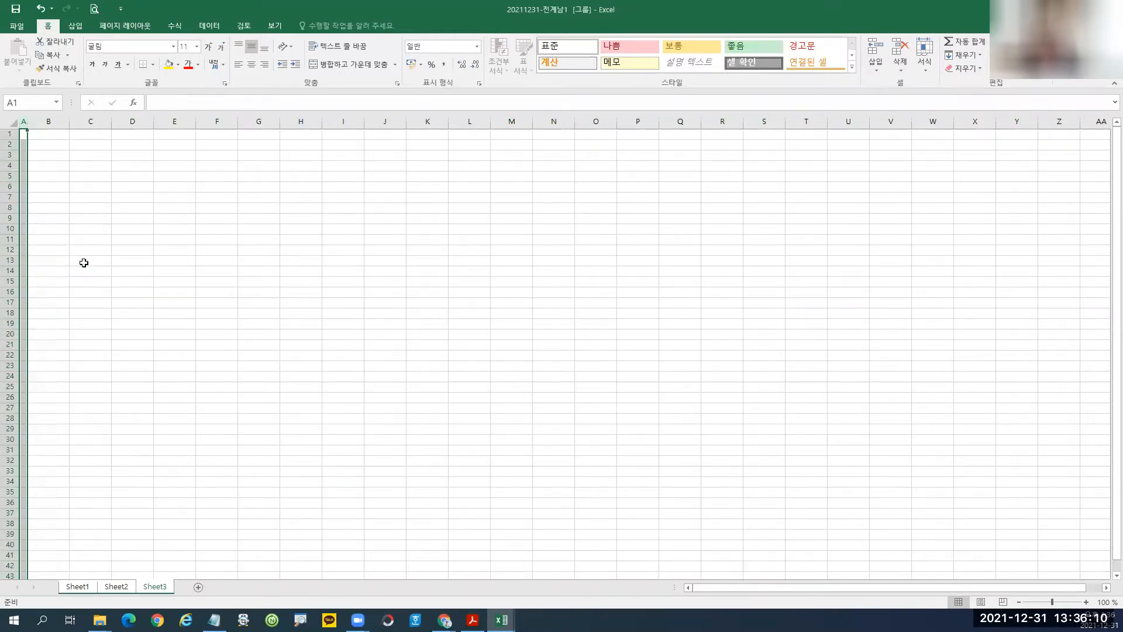
{"action": "left_click", "coordinate": [53, 186]}
{"action": "left_click", "coordinate": [53, 165]}
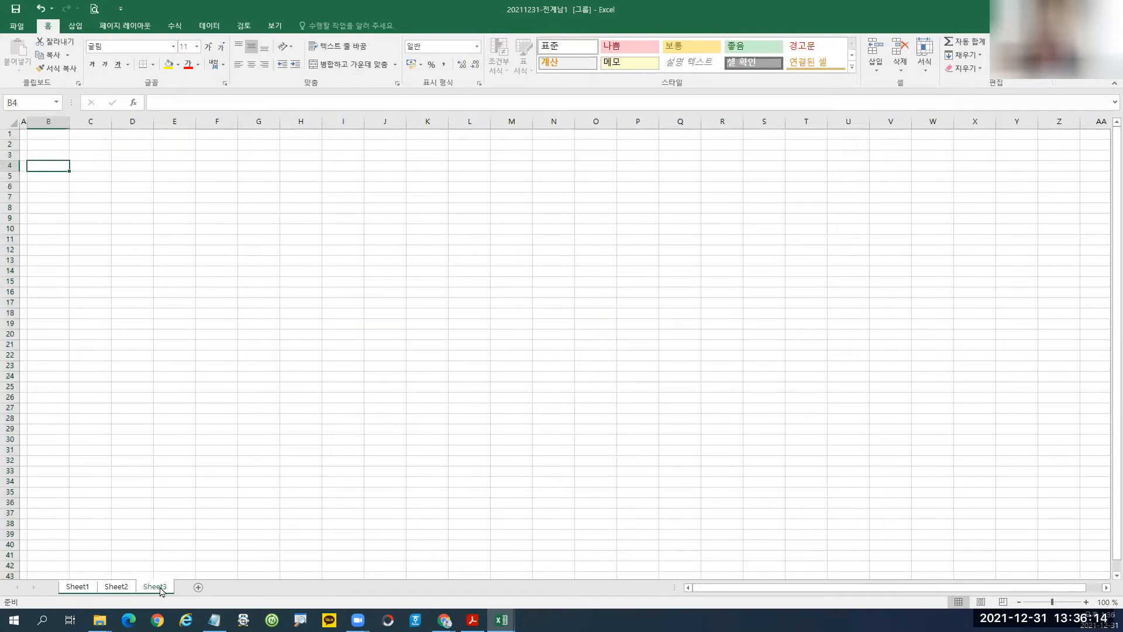
Name the tabs 제1작업, 제2작업 and 제3작업, fixing a typo, then return to 제1작업.
{"action": "double_click", "coordinate": [78, 590]}
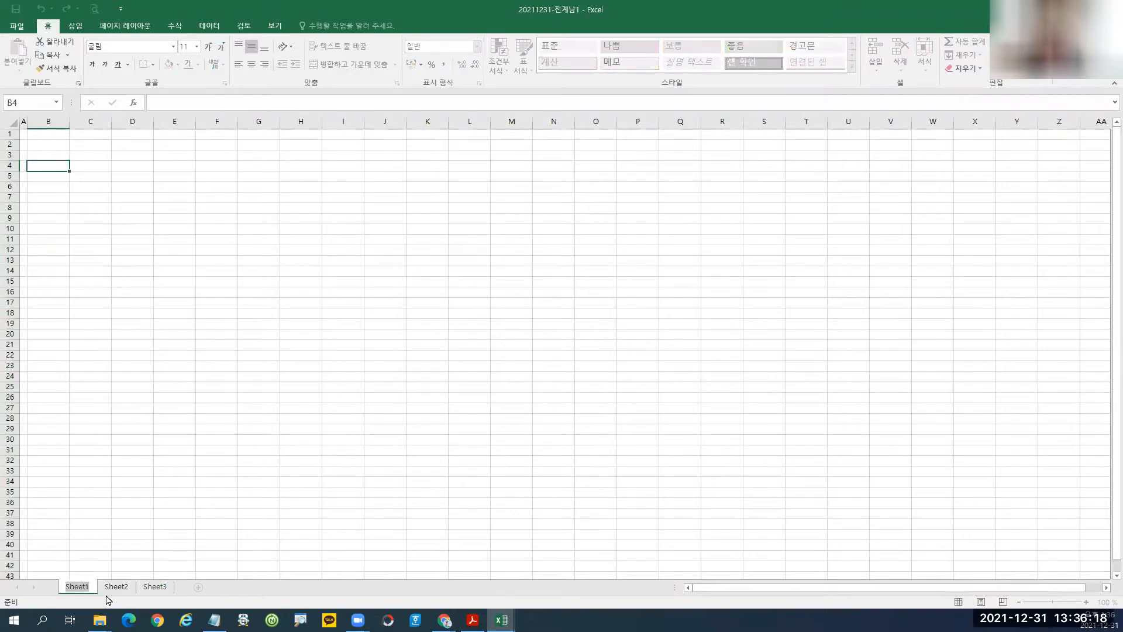
{"action": "type", "text": "제1작업"}
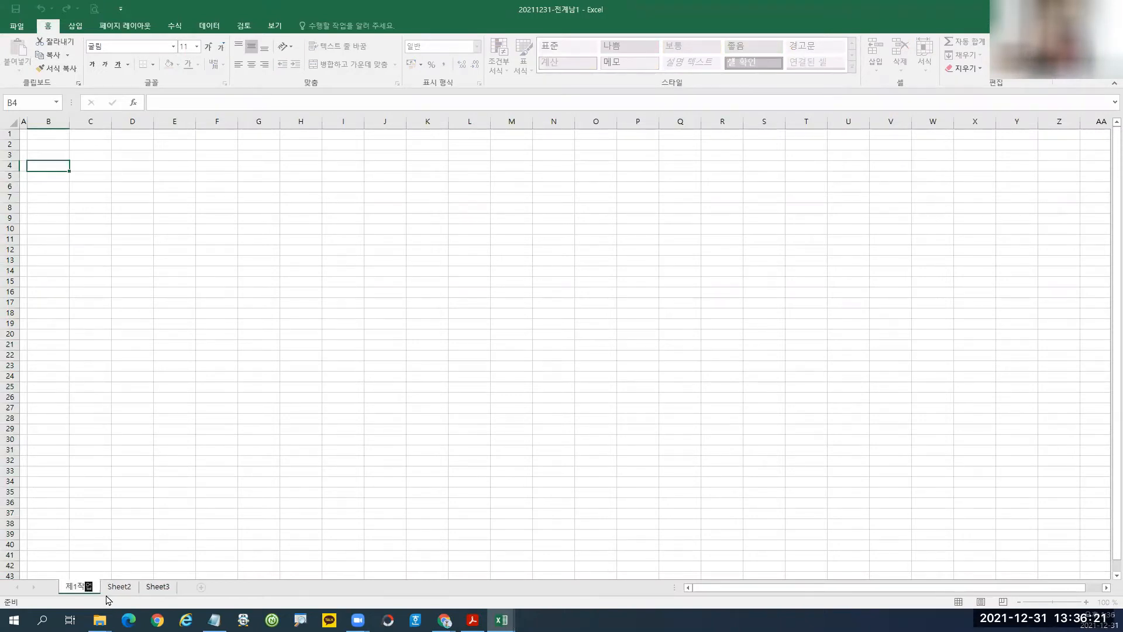
{"action": "key", "text": "Return"}
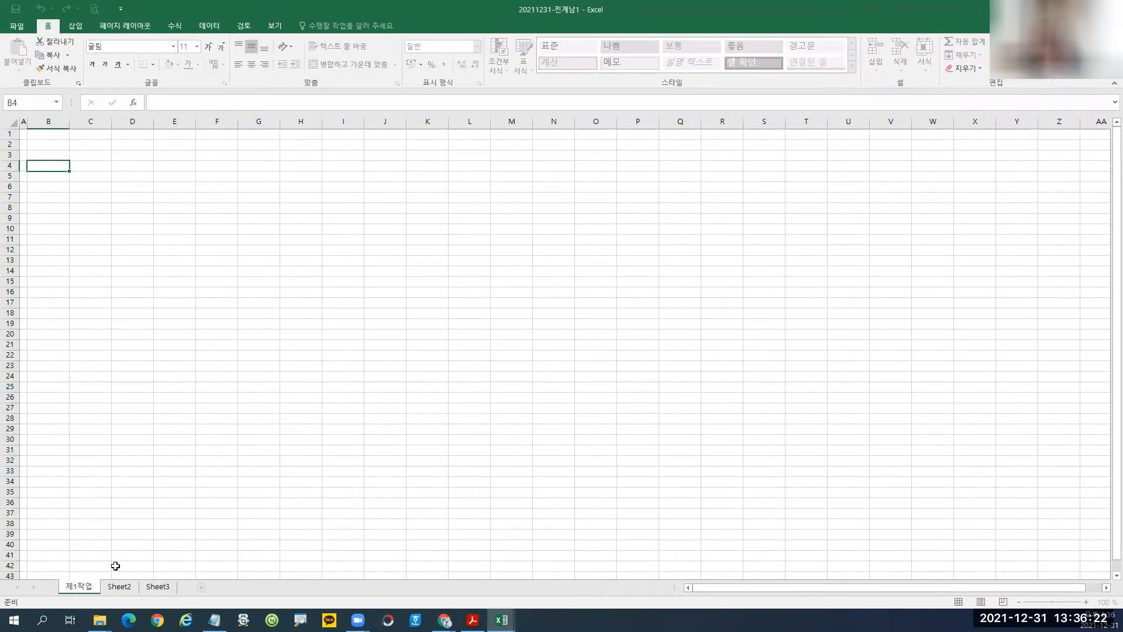
{"action": "double_click", "coordinate": [121, 588]}
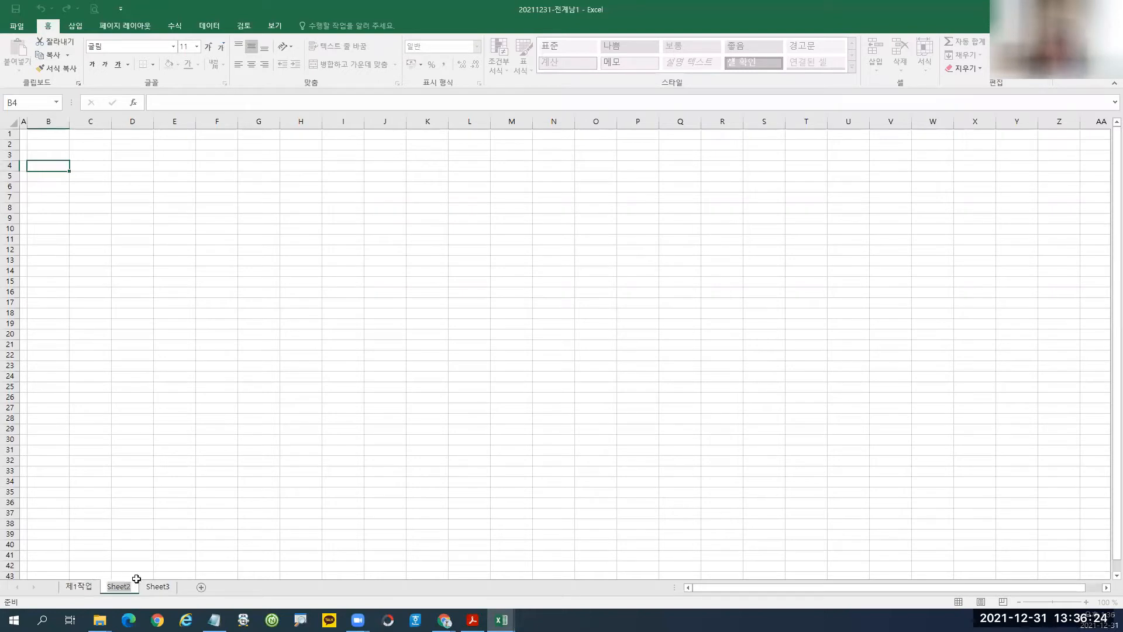
{"action": "type", "text": "제2작업"}
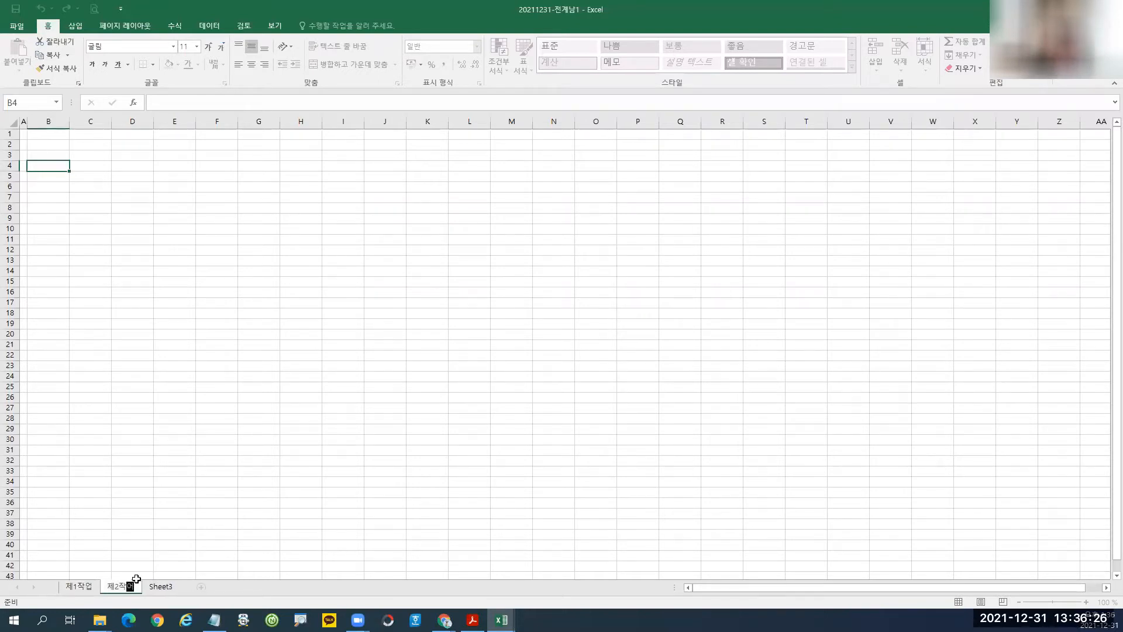
{"action": "double_click", "coordinate": [173, 588]}
{"action": "type", "text": "제3ㄴ"}
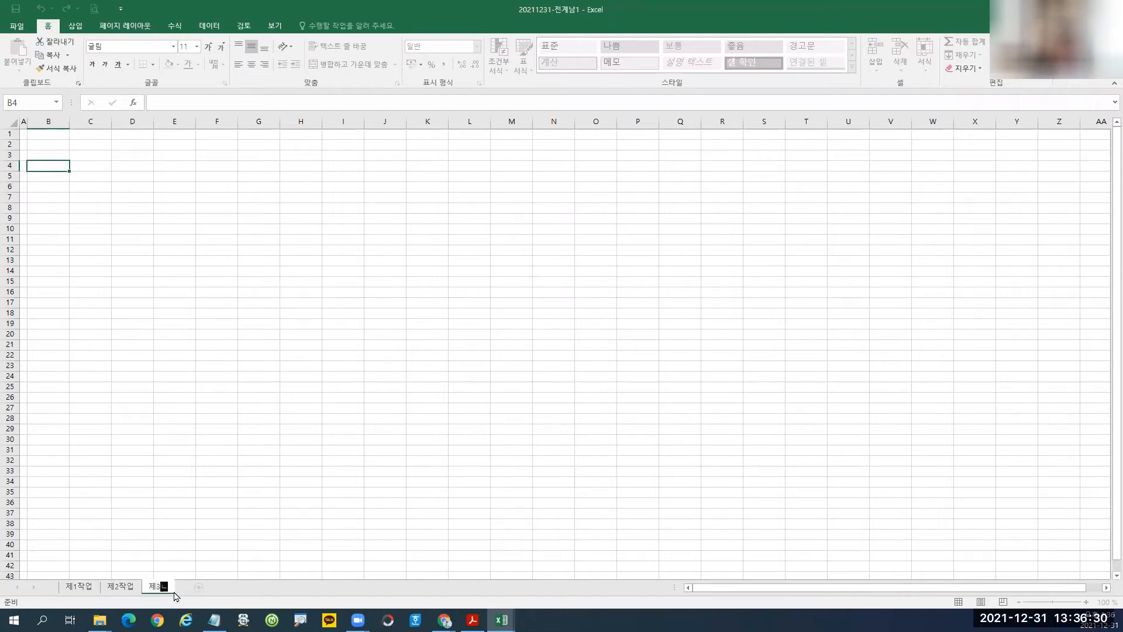
{"action": "type", "text": "작업"}
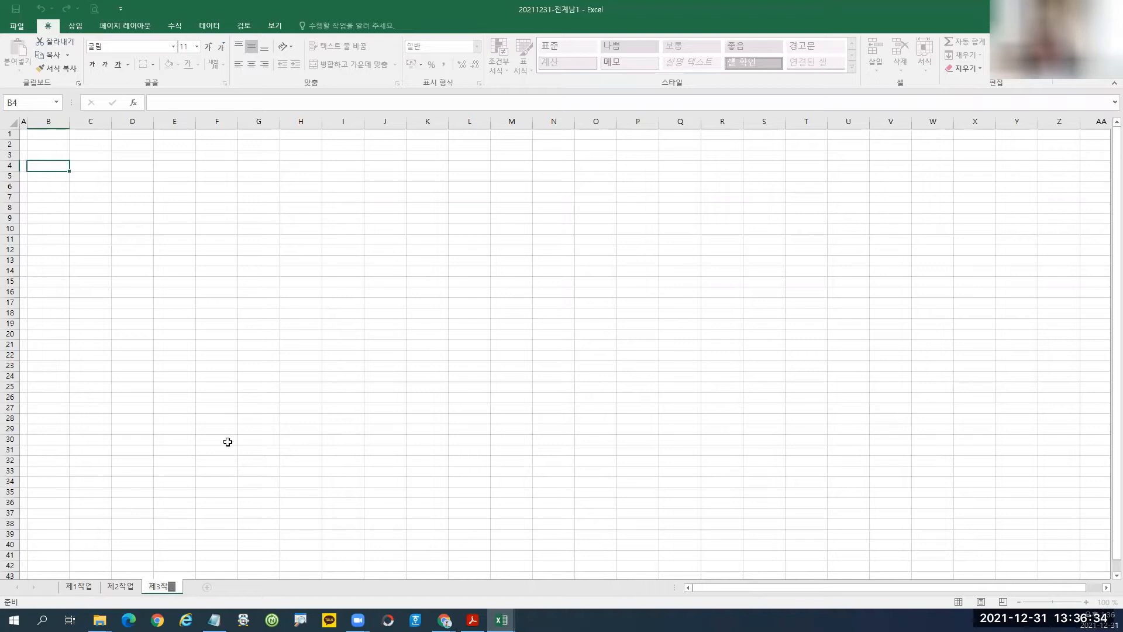
{"action": "key", "text": "BackSpace"}
{"action": "type", "text": "ㅂ"}
{"action": "left_click", "coordinate": [123, 225]}
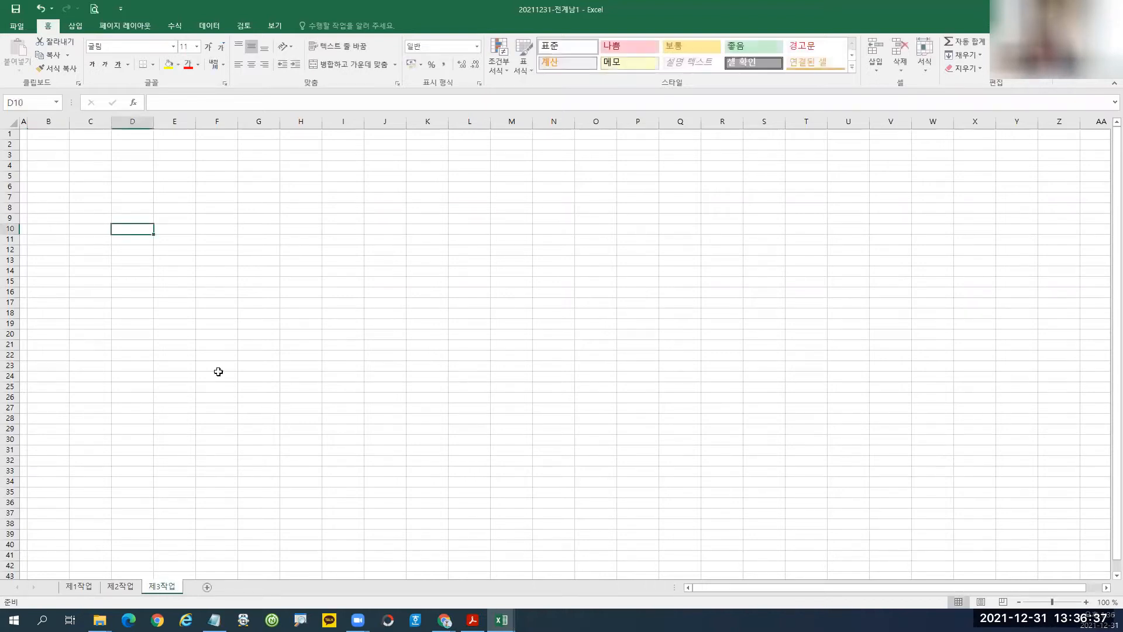
{"action": "left_click", "coordinate": [87, 590]}
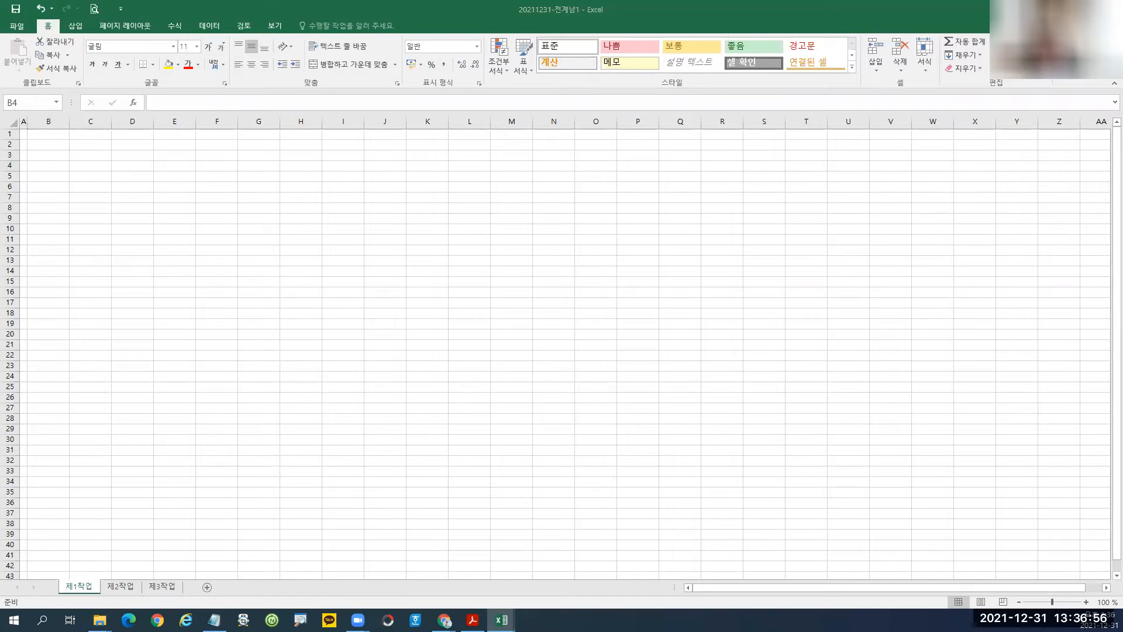
Paste the copied course table at B4 and autofit column C to the course names.
{"action": "key", "text": "ctrl+c"}
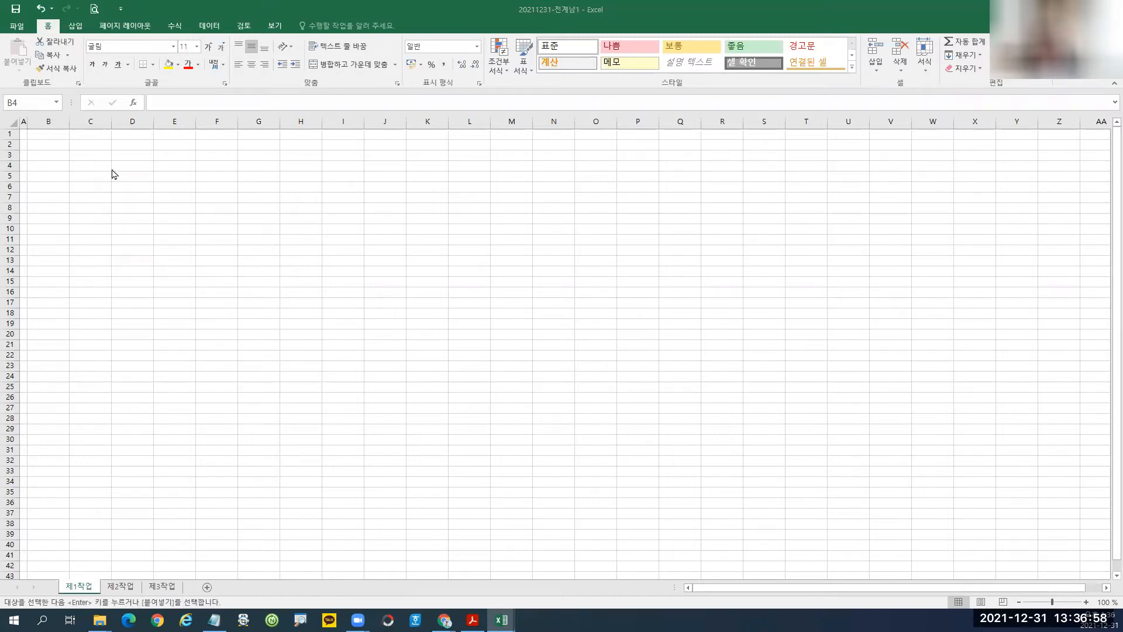
{"action": "left_click", "coordinate": [44, 167]}
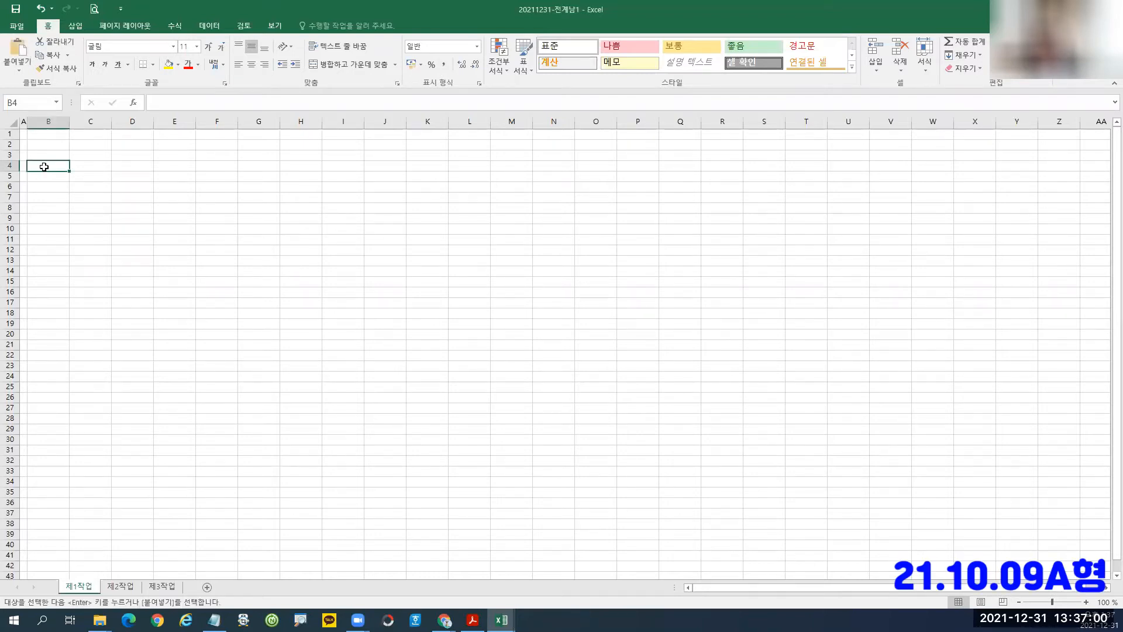
{"action": "key", "text": "ctrl+v"}
{"action": "left_click", "coordinate": [199, 241]}
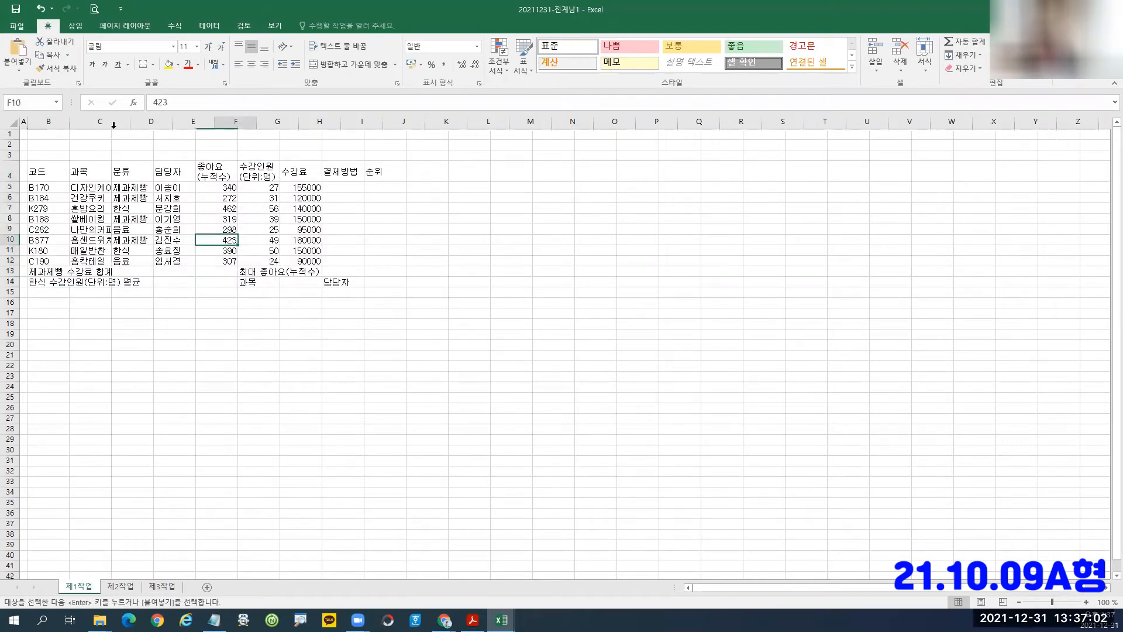
{"action": "double_click", "coordinate": [112, 121]}
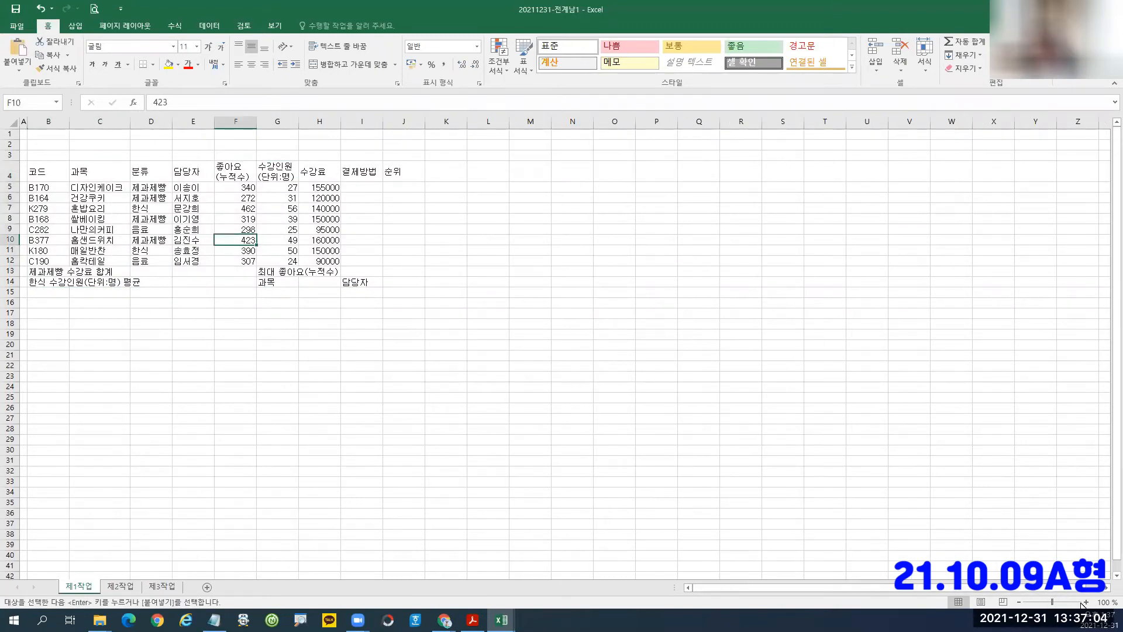
{"action": "left_click", "coordinate": [1086, 602]}
{"action": "left_click", "coordinate": [1085, 602]}
{"action": "left_click", "coordinate": [1086, 602]}
{"action": "left_click", "coordinate": [1085, 602]}
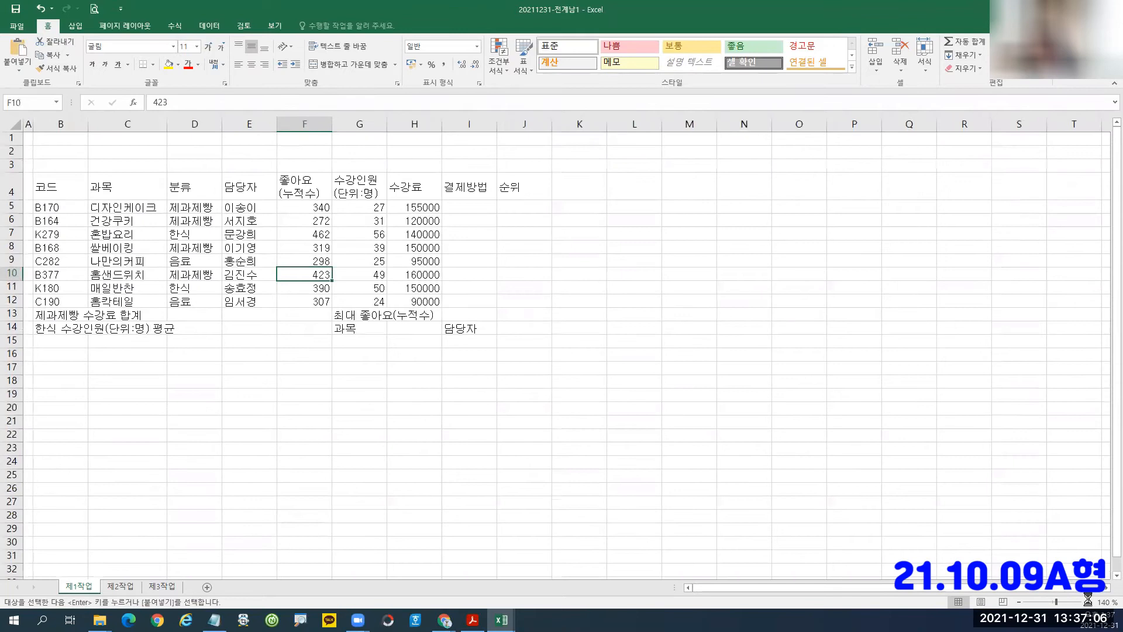
{"action": "left_click", "coordinate": [1088, 602]}
{"action": "left_click", "coordinate": [1088, 601]}
{"action": "left_click", "coordinate": [1088, 602]}
{"action": "left_click", "coordinate": [1088, 601]}
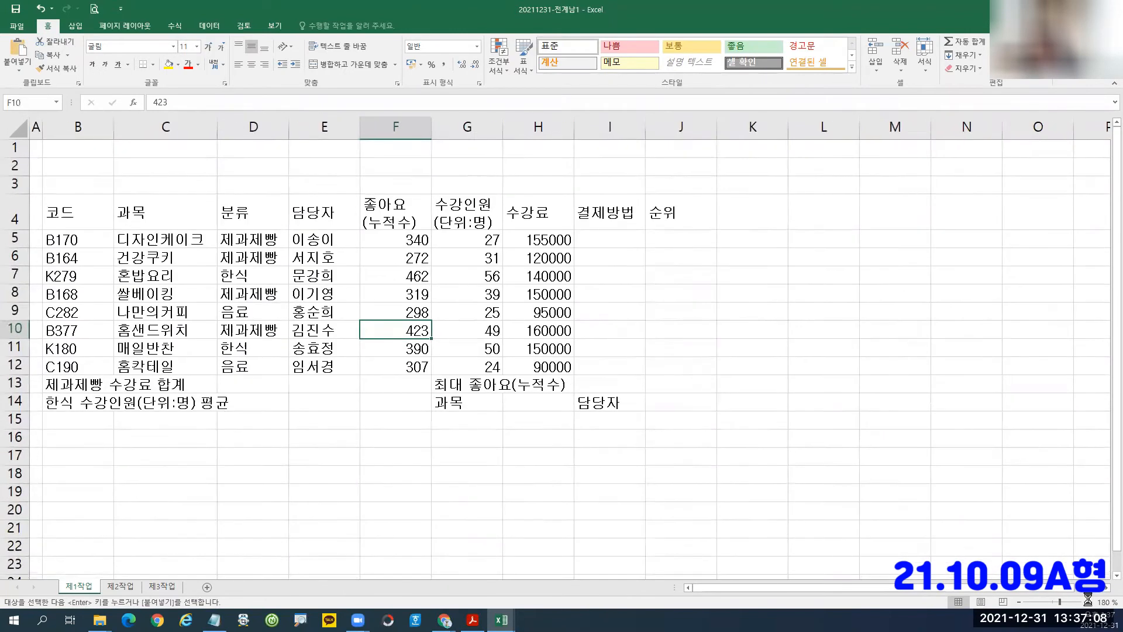
{"action": "left_click", "coordinate": [1087, 602]}
{"action": "left_click", "coordinate": [1088, 602]}
{"action": "left_click", "coordinate": [1087, 601]}
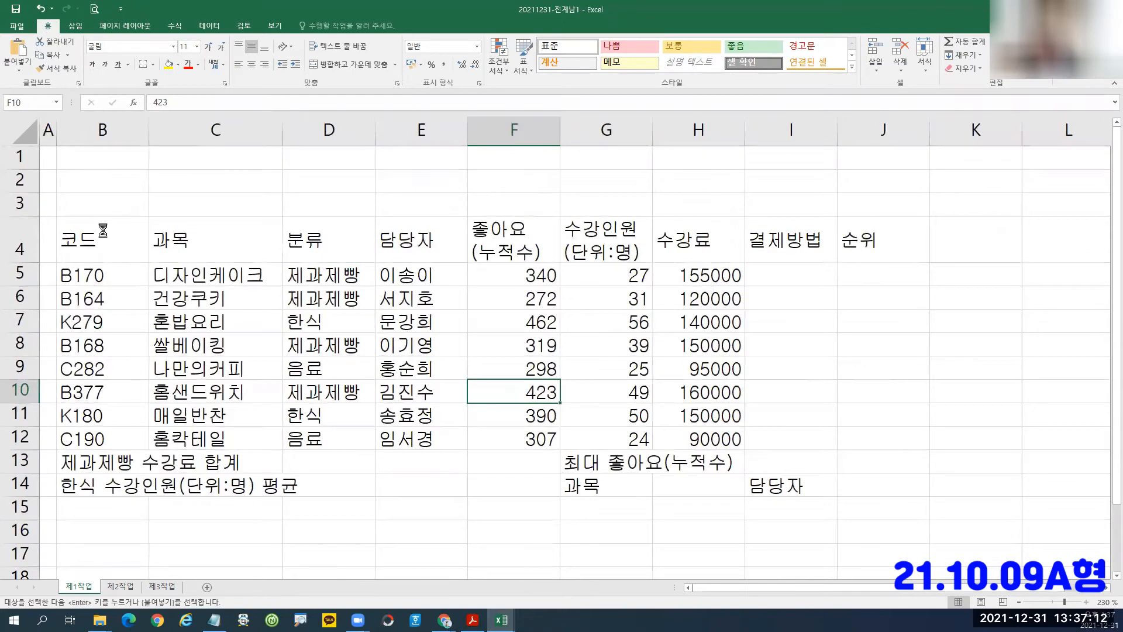
Annotate the 좋아요 values F5:F12 and the 좋아요(누적수) and 수강인원(단위:명) headers needing line breaks.
{"action": "left_click", "coordinate": [103, 234]}
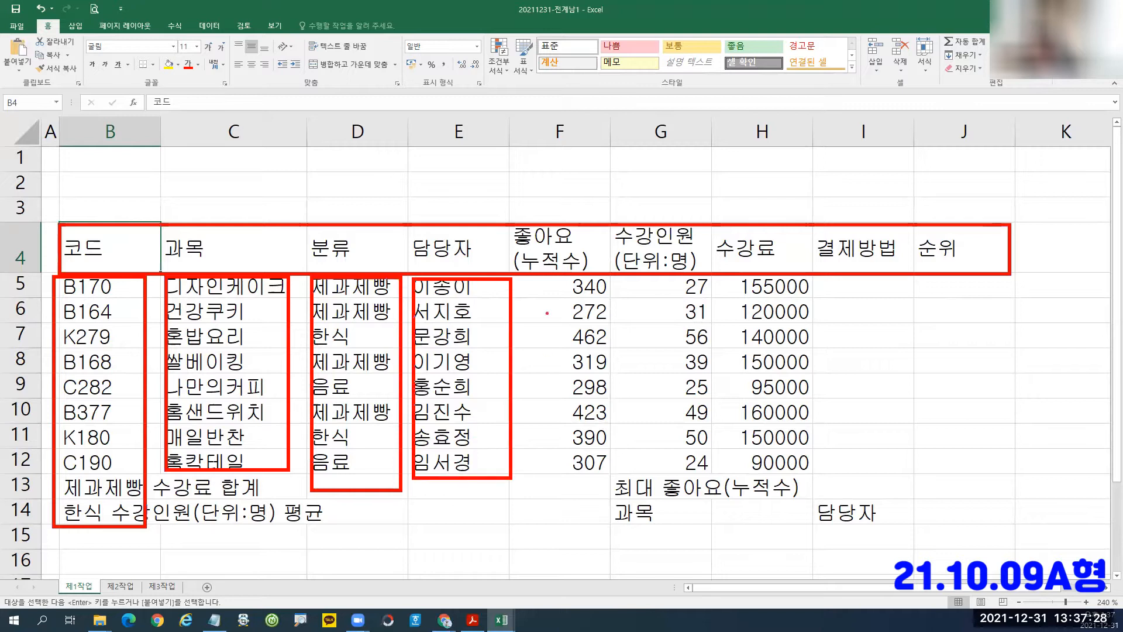
{"action": "left_click_drag", "start_coordinate": [532, 270], "coordinate": [610, 475]}
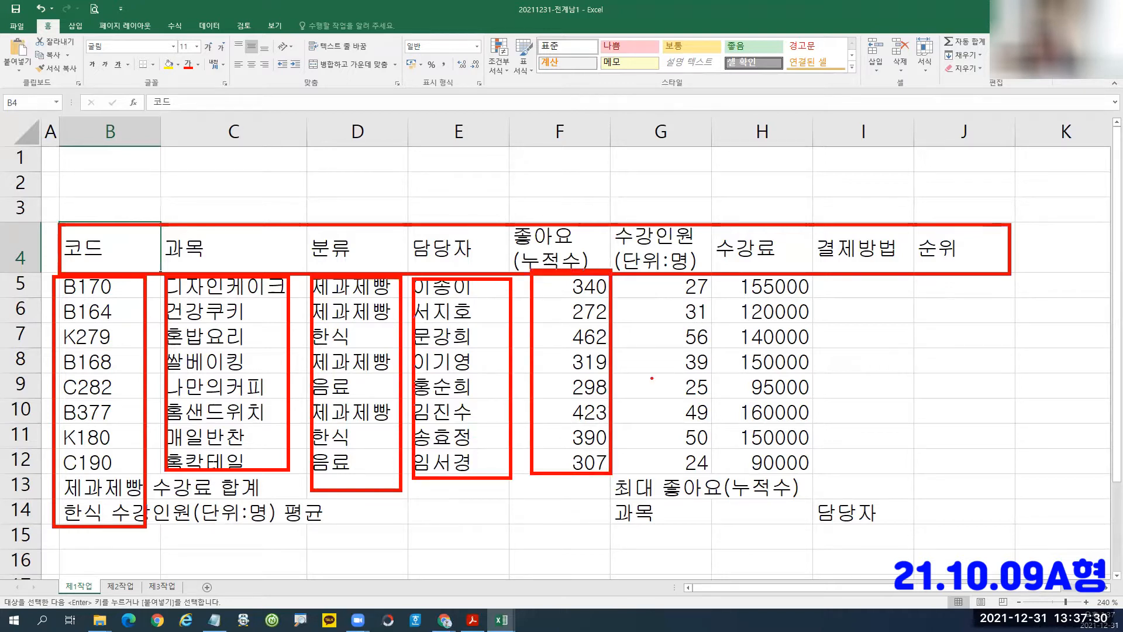
{"action": "key", "text": "Escape"}
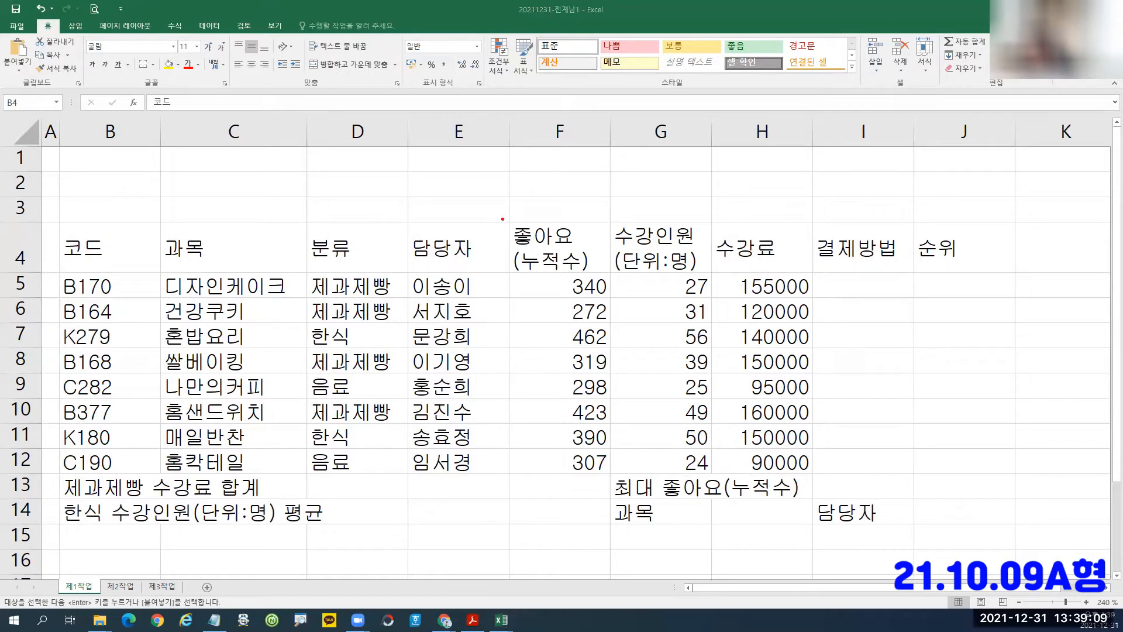
{"action": "left_click_drag", "start_coordinate": [503, 219], "coordinate": [610, 273]}
{"action": "mouse_move", "coordinate": [616, 216]}
{"action": "left_mouse_down"}
{"action": "mouse_move", "coordinate": [627, 239]}
{"action": "mouse_move", "coordinate": [709, 272]}
{"action": "left_mouse_up"}
{"action": "mouse_move", "coordinate": [533, 204]}
{"action": "left_mouse_down"}
{"action": "mouse_move", "coordinate": [539, 171]}
{"action": "mouse_move", "coordinate": [563, 204]}
{"action": "left_mouse_up"}
{"action": "left_click_drag", "start_coordinate": [575, 167], "coordinate": [642, 181]}
{"action": "left_click_drag", "start_coordinate": [626, 168], "coordinate": [627, 200]}
{"action": "left_click_drag", "start_coordinate": [648, 186], "coordinate": [690, 201]}
{"action": "mouse_move", "coordinate": [710, 162]}
{"action": "left_mouse_down"}
{"action": "mouse_move", "coordinate": [708, 206]}
{"action": "mouse_move", "coordinate": [724, 184]}
{"action": "left_mouse_up"}
{"action": "mouse_move", "coordinate": [726, 190]}
{"action": "left_mouse_down"}
{"action": "mouse_move", "coordinate": [744, 185]}
{"action": "mouse_move", "coordinate": [759, 203]}
{"action": "left_mouse_up"}
{"action": "left_click_drag", "start_coordinate": [759, 193], "coordinate": [778, 172]}
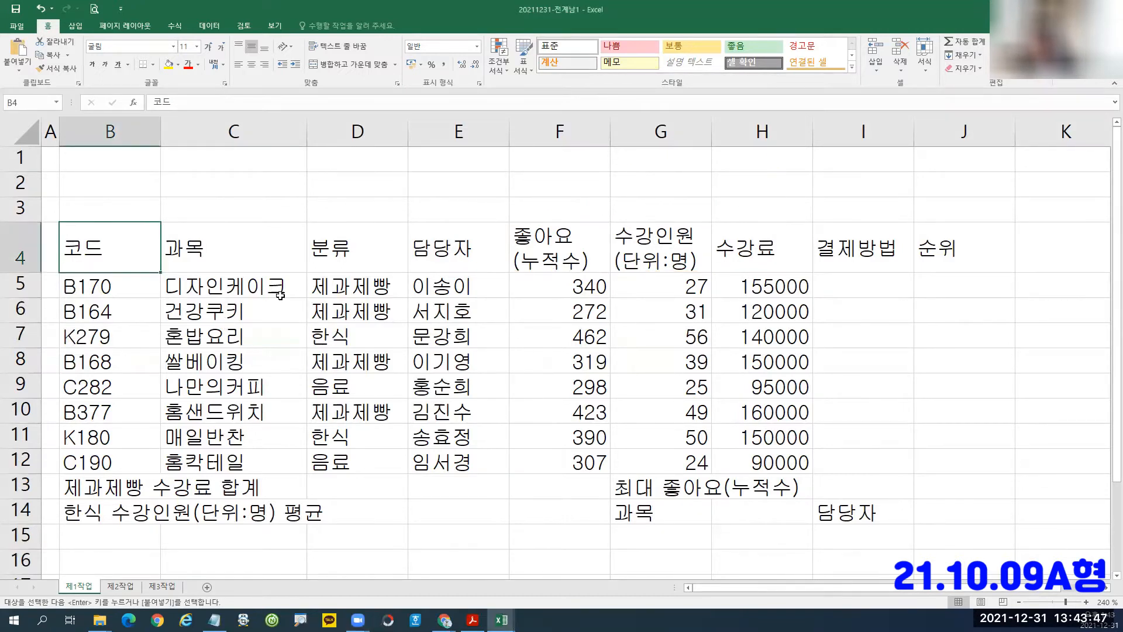
Mark the 코드 values B5:B12 and their numeric part, cancelling a stray entry in D5.
{"action": "left_click", "coordinate": [369, 285]}
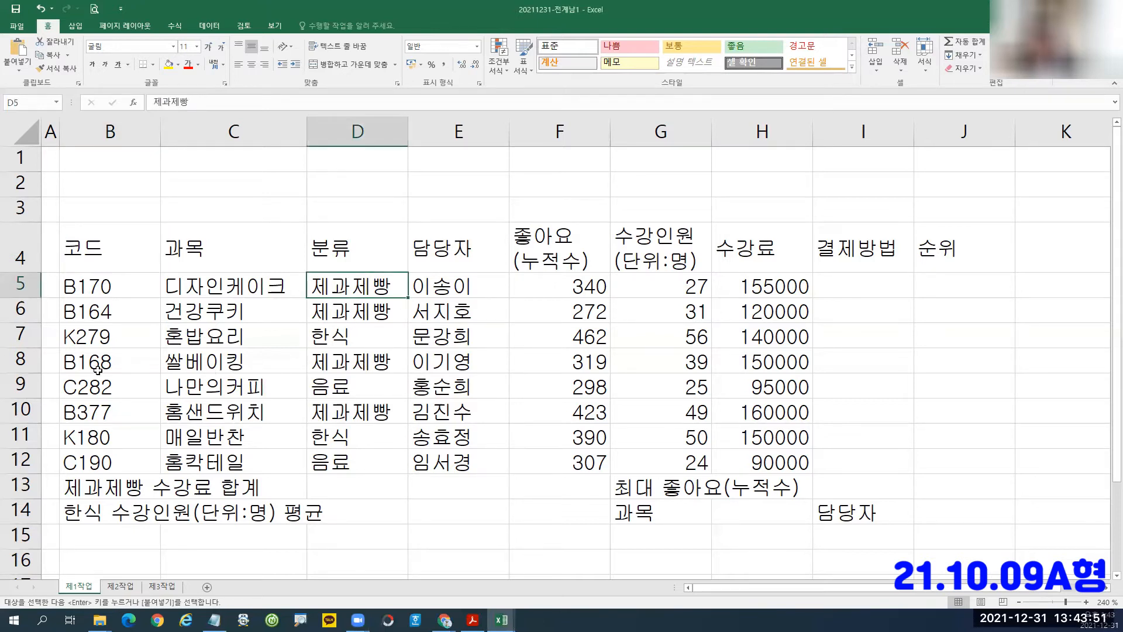
{"action": "mouse_move", "coordinate": [59, 277]}
{"action": "left_mouse_down"}
{"action": "mouse_move", "coordinate": [86, 314]}
{"action": "mouse_move", "coordinate": [141, 475]}
{"action": "left_mouse_up"}
{"action": "mouse_move", "coordinate": [79, 299]}
{"action": "left_mouse_down"}
{"action": "mouse_move", "coordinate": [134, 296]}
{"action": "mouse_move", "coordinate": [110, 346]}
{"action": "mouse_move", "coordinate": [117, 400]}
{"action": "mouse_move", "coordinate": [79, 425]}
{"action": "left_mouse_up"}
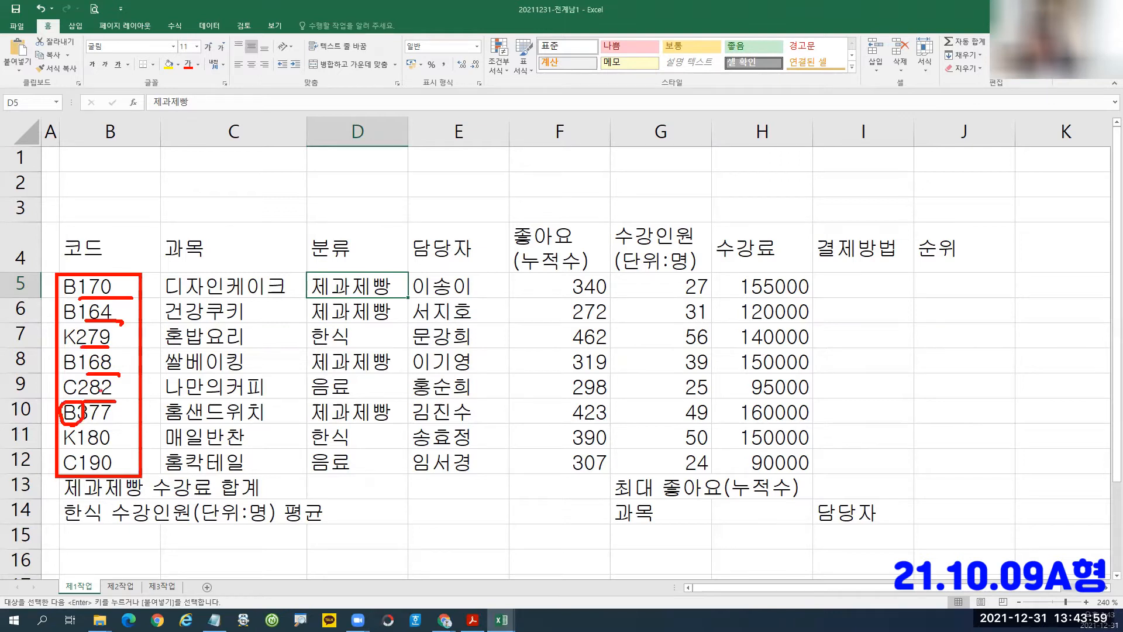
{"action": "key", "text": "Escape"}
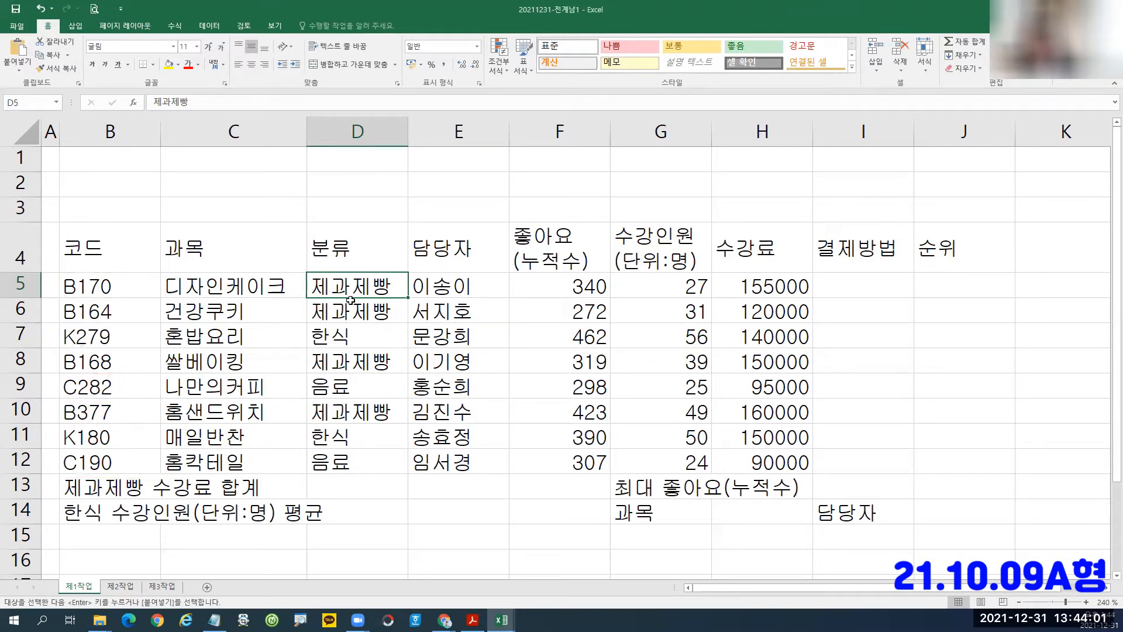
{"action": "type", "text": "2"}
{"action": "key", "text": "Escape"}
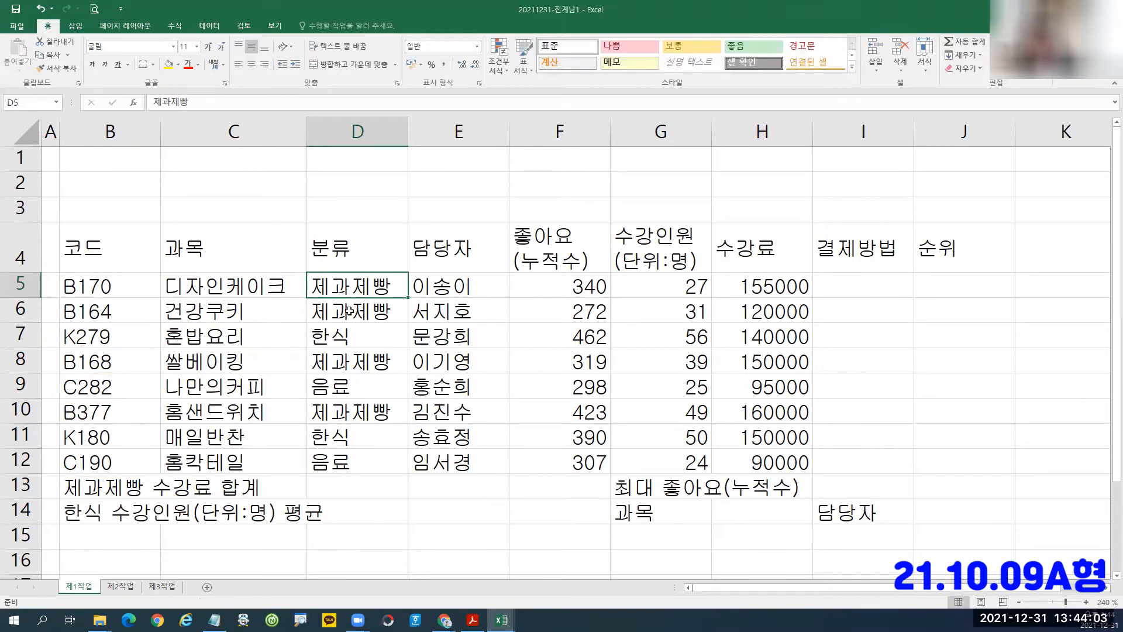
Inspect the 분류 entries in D5:D12 without changing them.
{"action": "mouse_move", "coordinate": [311, 274]}
{"action": "left_mouse_down"}
{"action": "mouse_move", "coordinate": [401, 447]}
{"action": "mouse_move", "coordinate": [401, 475]}
{"action": "left_mouse_up"}
{"action": "key", "text": "Down"}
{"action": "key", "text": "Up"}
{"action": "key", "text": "Down"}
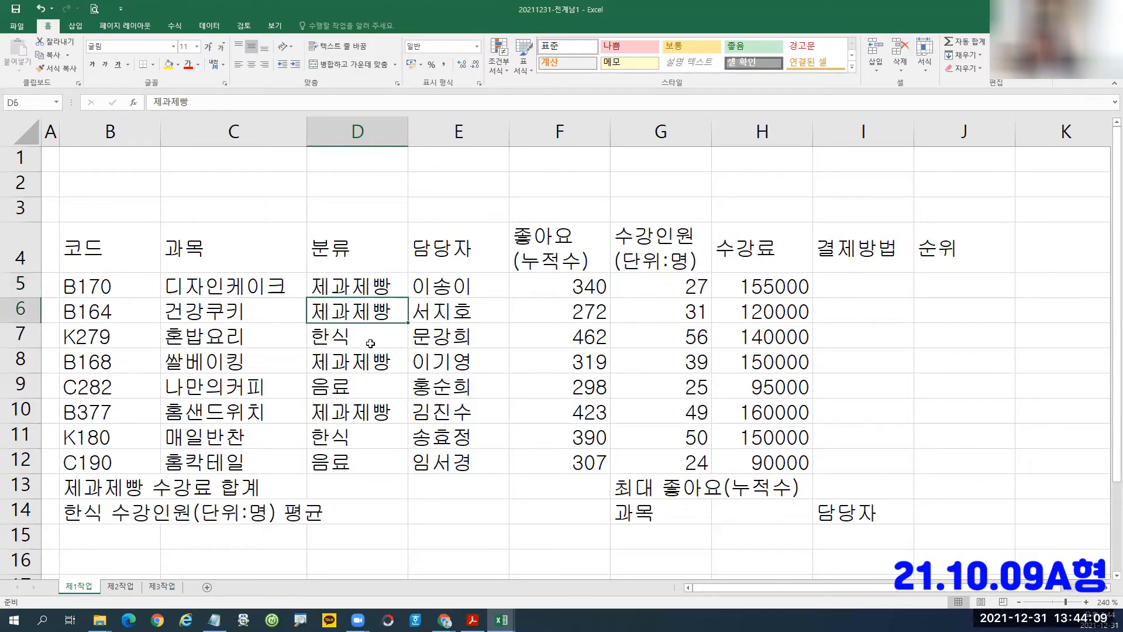
{"action": "key", "text": "F2"}
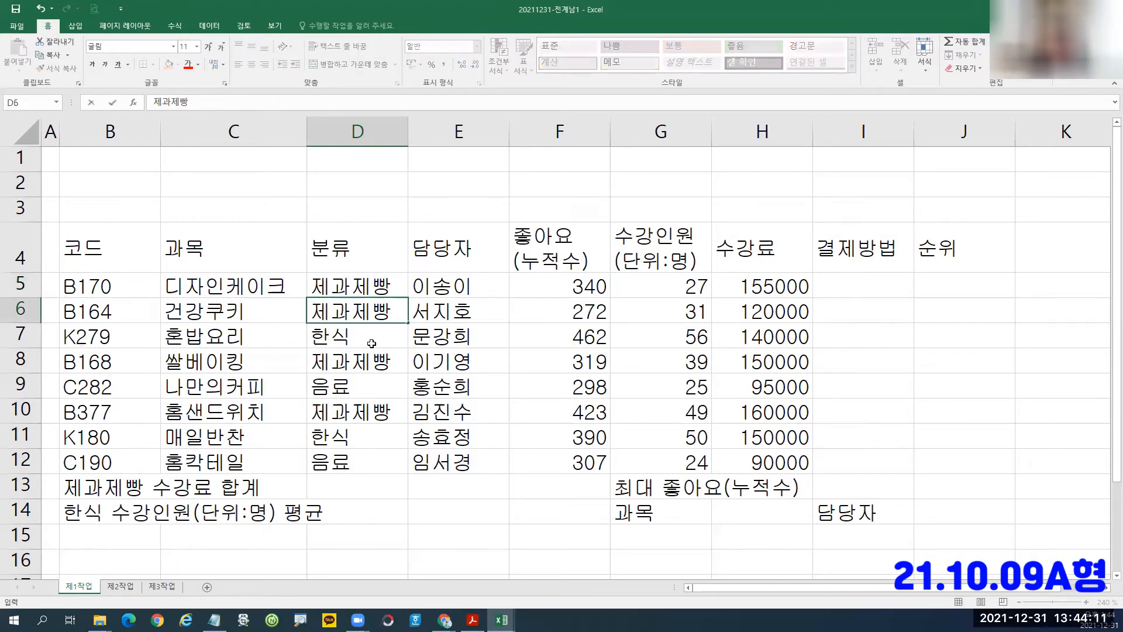
{"action": "key", "text": "Return"}
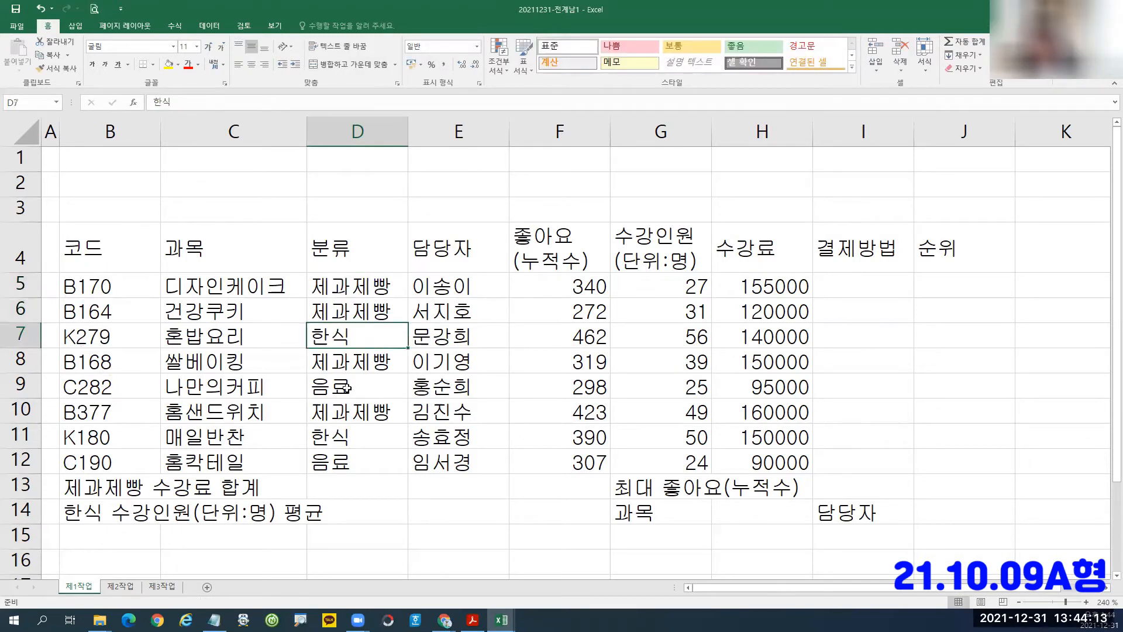
{"action": "left_click", "coordinate": [340, 463]}
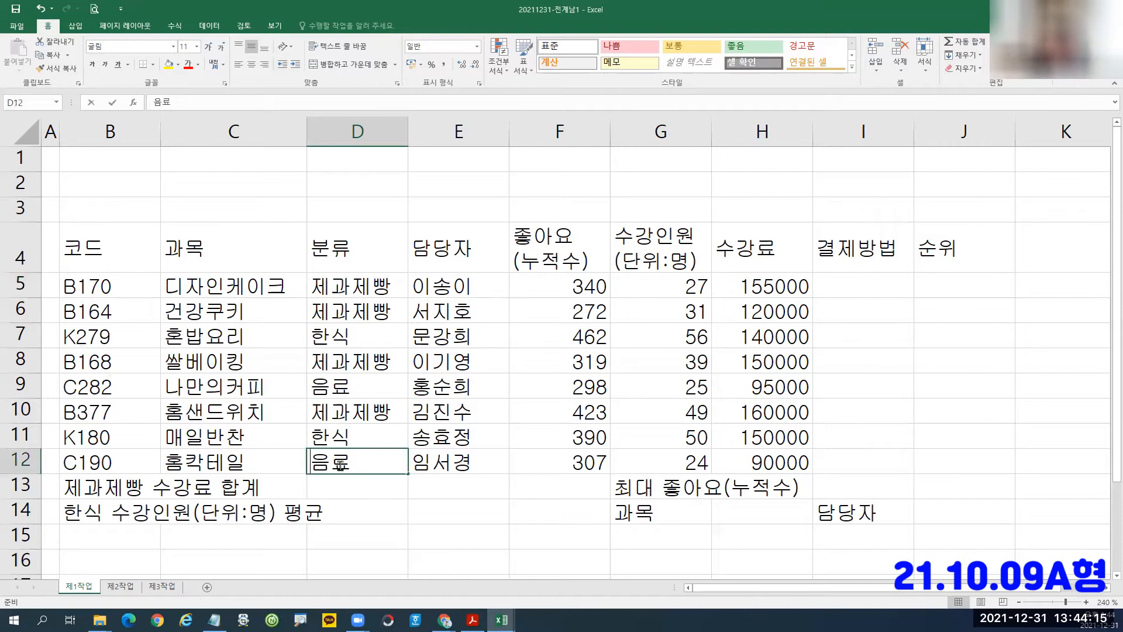
{"action": "double_click", "coordinate": [340, 463]}
{"action": "key", "text": "Return"}
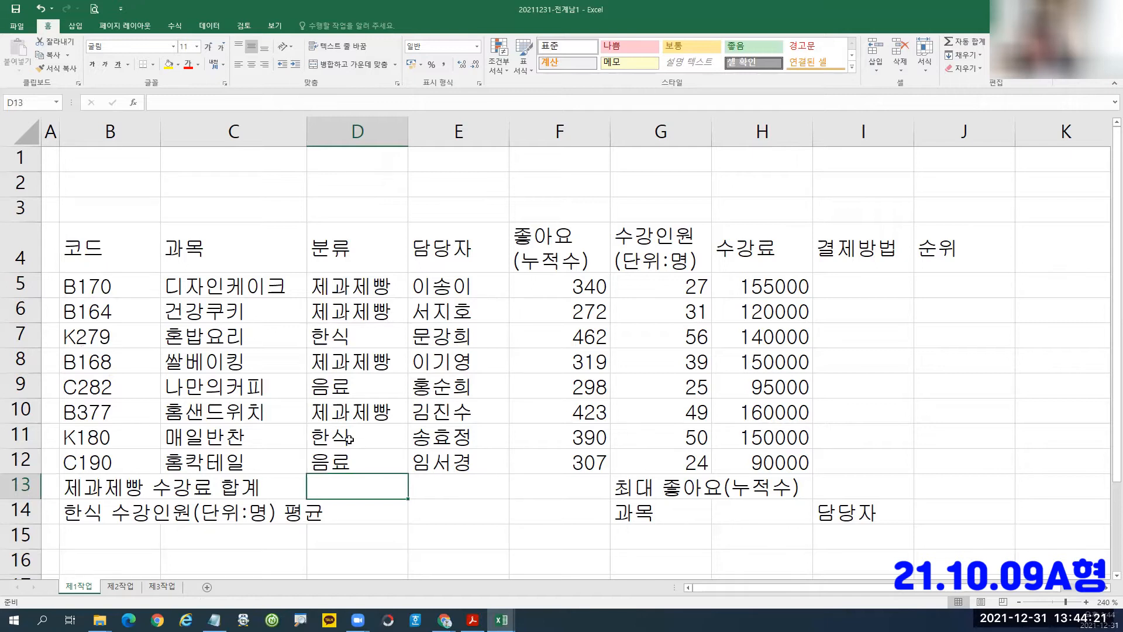
Compare the wrapped headers F4 and G4, then select the 319 value in F8.
{"action": "left_click", "coordinate": [544, 244]}
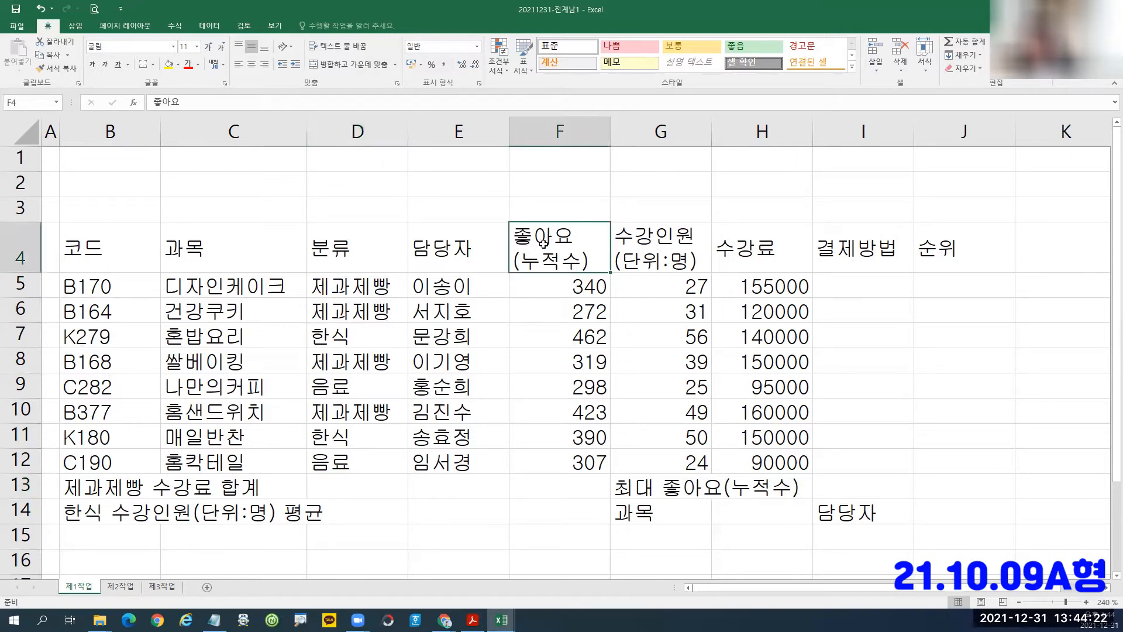
{"action": "left_click", "coordinate": [651, 245]}
{"action": "left_click", "coordinate": [553, 254]}
{"action": "left_click", "coordinate": [641, 248]}
{"action": "left_click", "coordinate": [563, 251]}
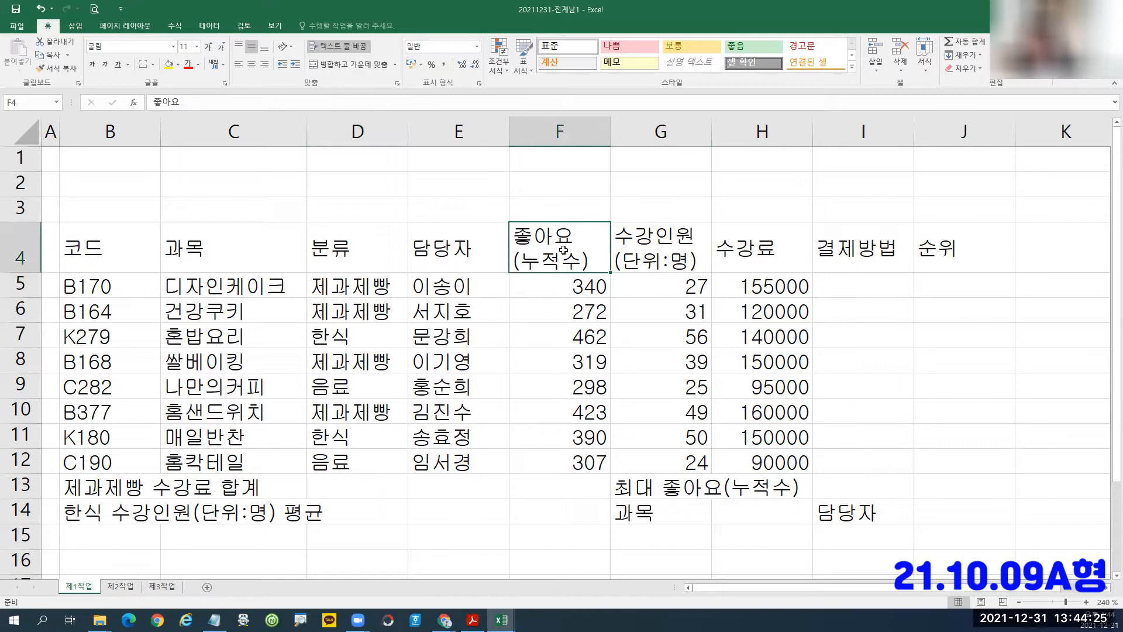
{"action": "left_click", "coordinate": [629, 256]}
{"action": "left_click", "coordinate": [561, 249]}
{"action": "left_click", "coordinate": [632, 252]}
{"action": "left_click", "coordinate": [553, 242]}
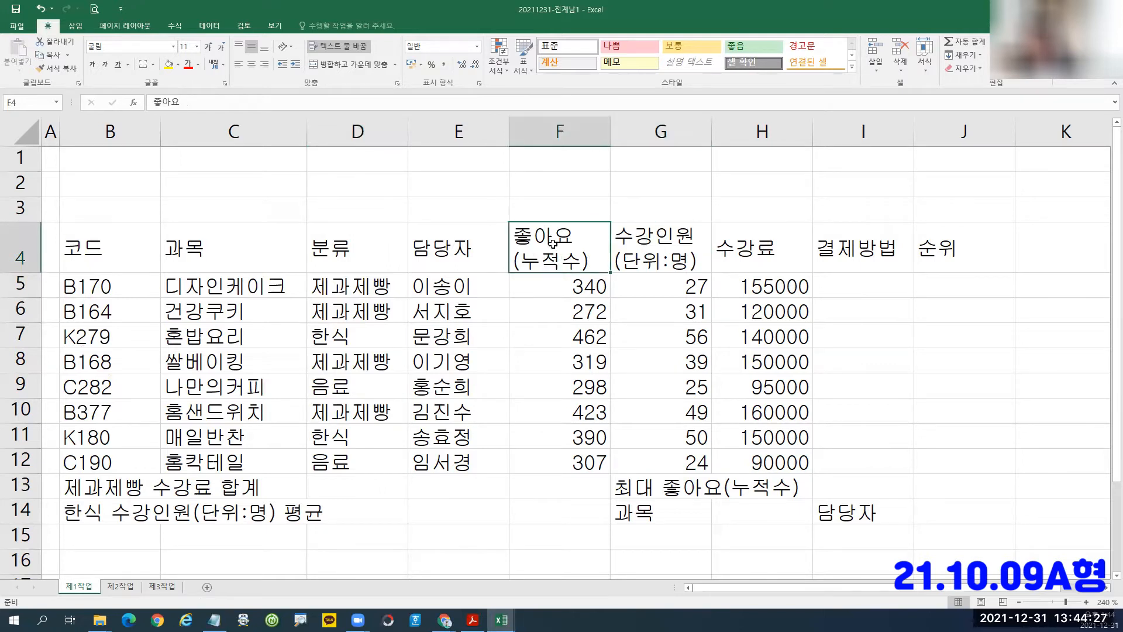
{"action": "left_click", "coordinate": [640, 243]}
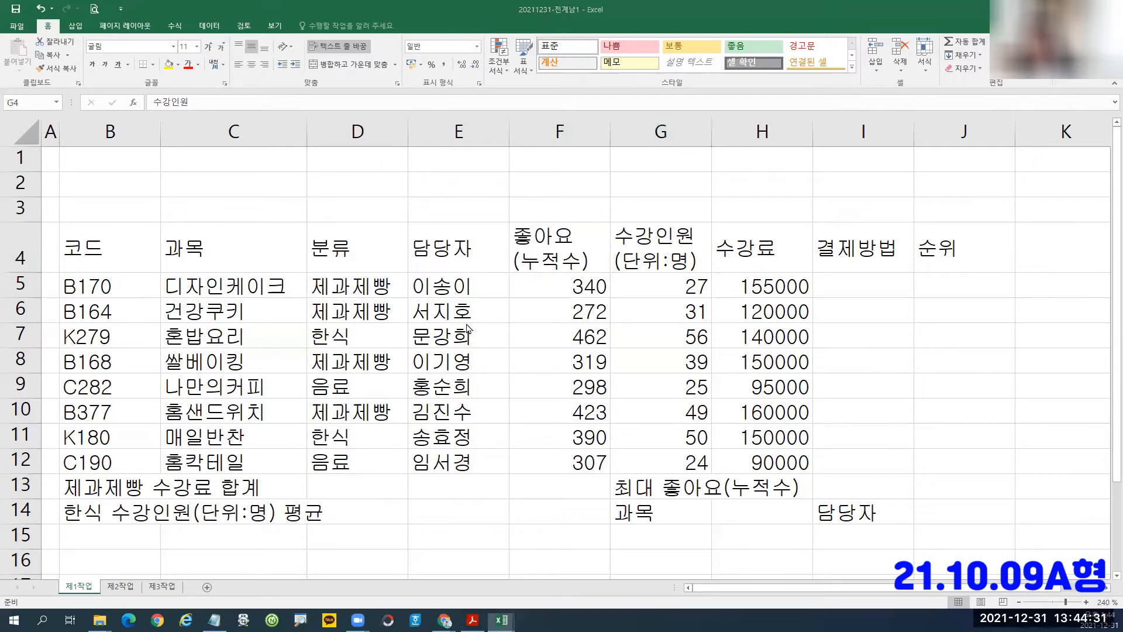
{"action": "left_click", "coordinate": [559, 361]}
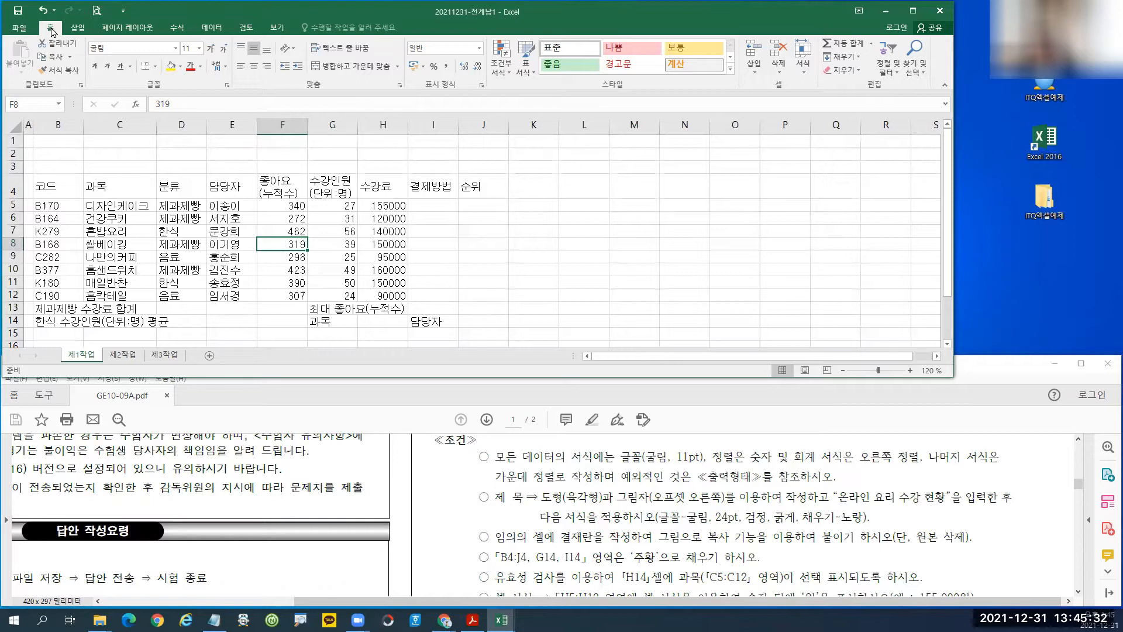
Collapse the ribbon and raise the zoom from 120% to 140%.
{"action": "double_click", "coordinate": [51, 31]}
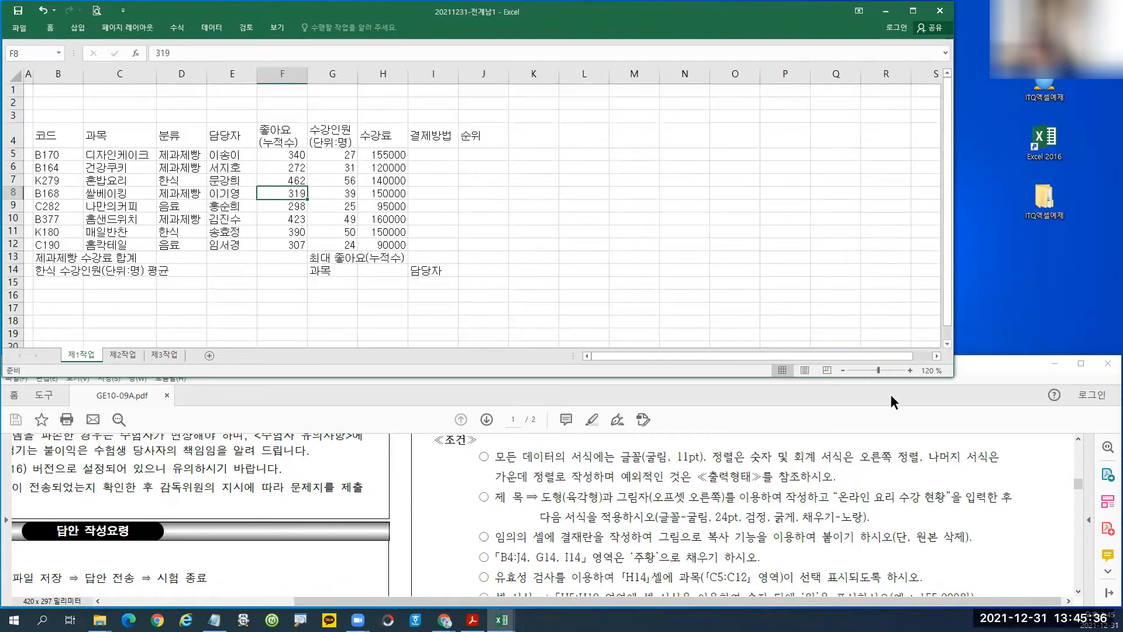
{"action": "left_click", "coordinate": [981, 367]}
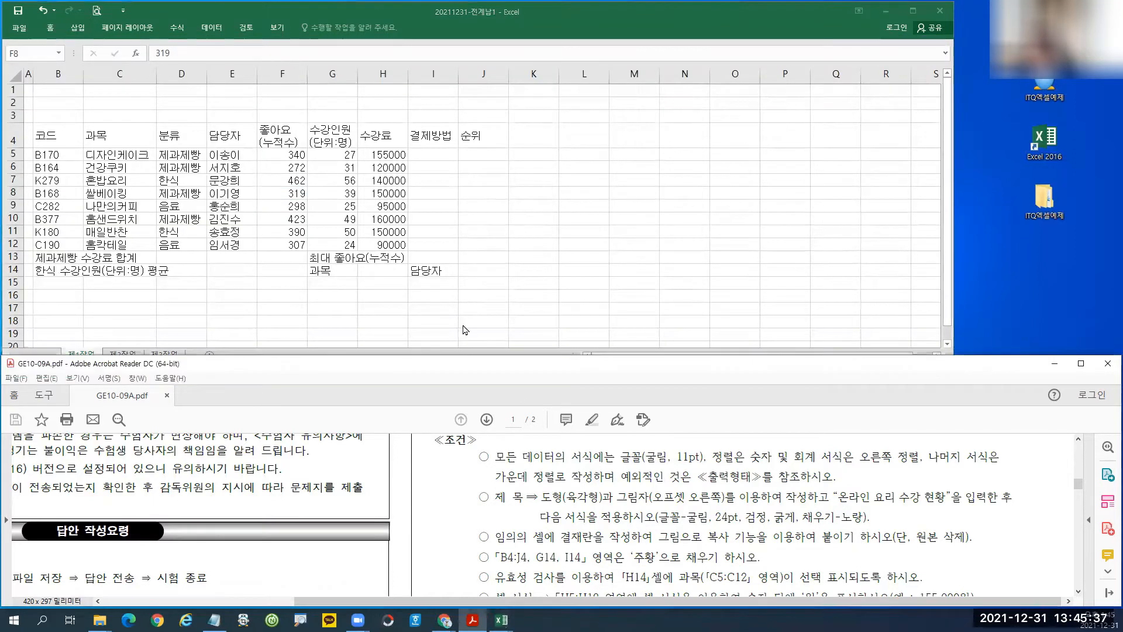
{"action": "left_click", "coordinate": [51, 150]}
{"action": "left_click", "coordinate": [910, 371]}
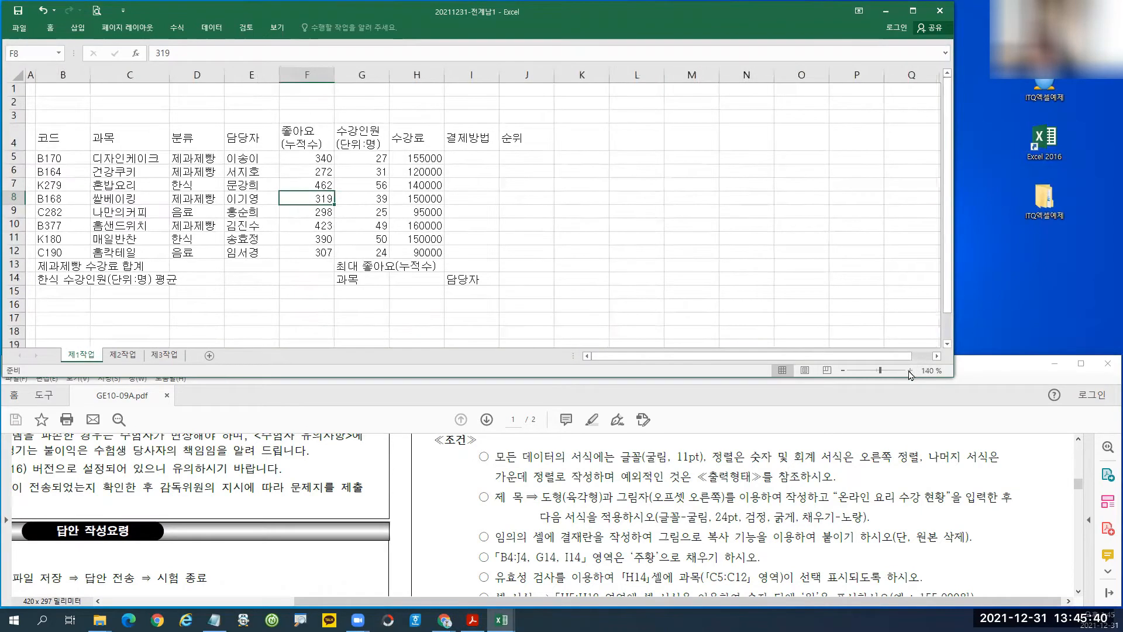
{"action": "left_click", "coordinate": [911, 372]}
{"action": "left_click", "coordinate": [333, 199]}
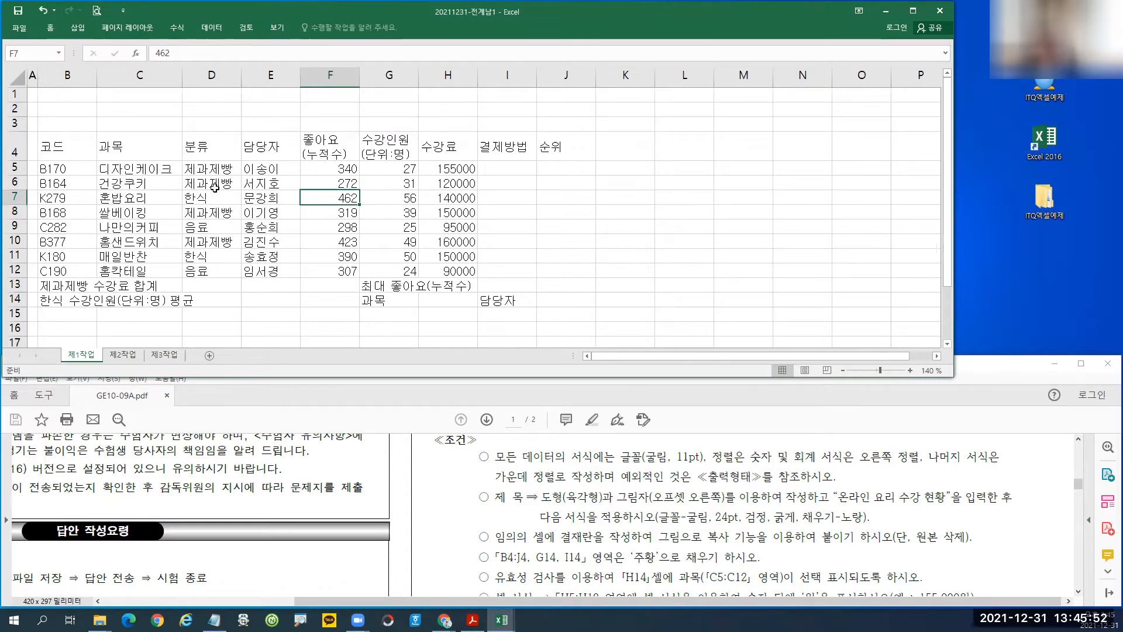
Select B13:D13, B14:D14, F13:F14 and G13:I13 together.
{"action": "left_click", "coordinate": [58, 285]}
{"action": "left_click_drag", "start_coordinate": [58, 286], "coordinate": [200, 285]}
{"action": "left_click_drag", "start_coordinate": [116, 286], "coordinate": [200, 287]}
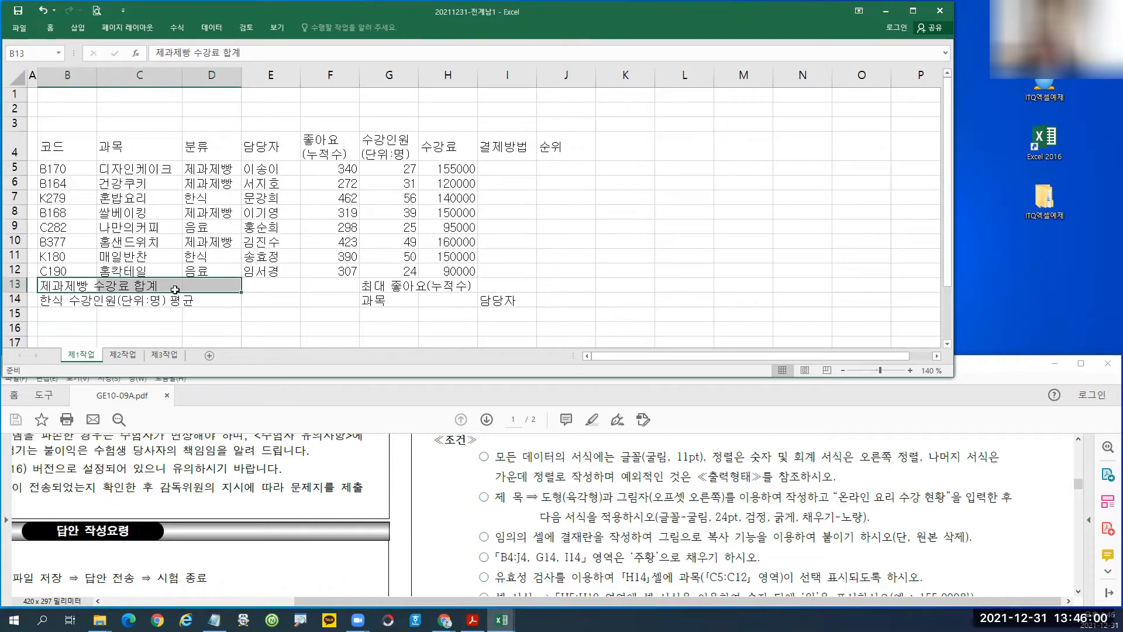
{"action": "left_click_drag", "start_coordinate": [61, 302], "coordinate": [220, 300], "text": "ctrl"}
{"action": "left_click_drag", "start_coordinate": [334, 285], "coordinate": [342, 303], "text": "ctrl"}
{"action": "left_click", "coordinate": [387, 286], "text": "ctrl"}
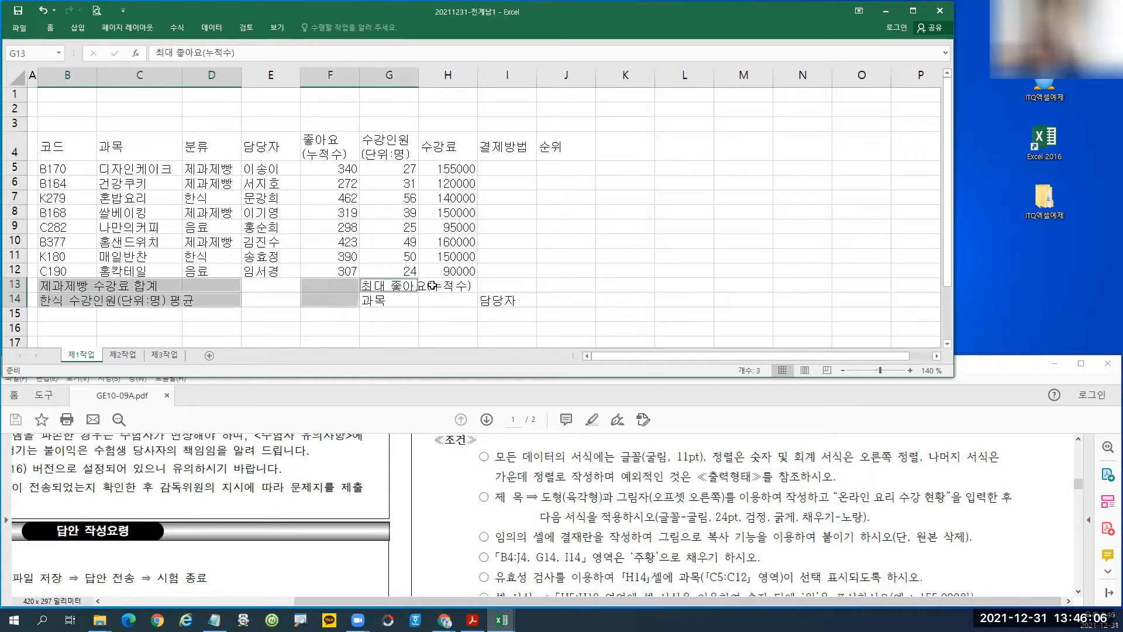
{"action": "left_click_drag", "start_coordinate": [432, 286], "coordinate": [513, 286], "text": "ctrl"}
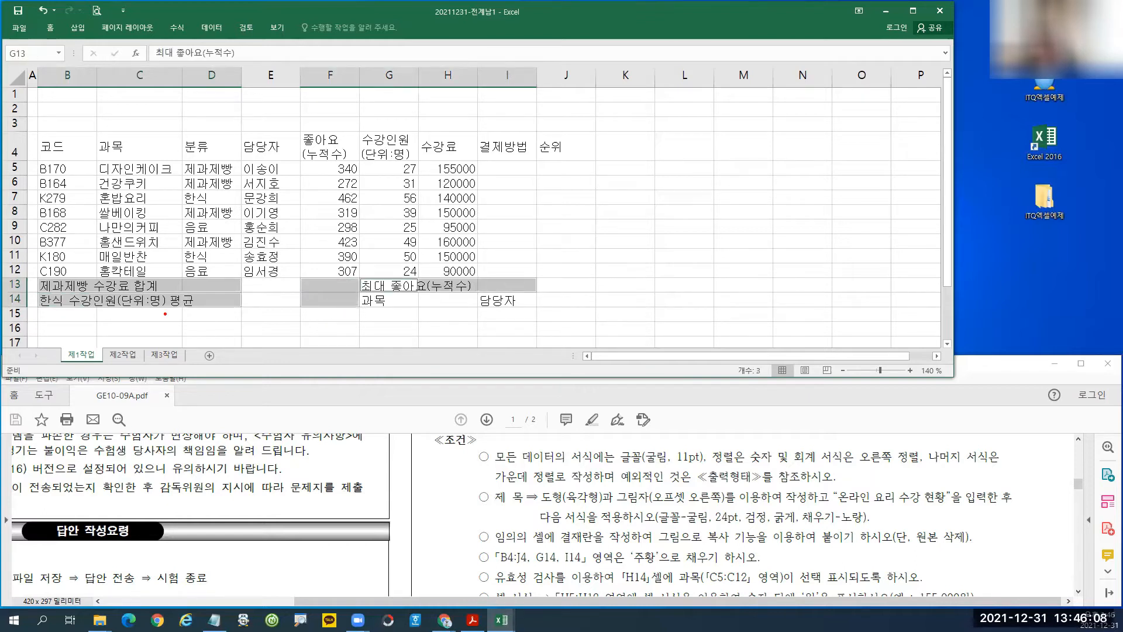
Apply Merge & Center to the four selected summary ranges.
{"action": "left_click_drag", "start_coordinate": [41, 276], "coordinate": [238, 291], "text": "ctrl"}
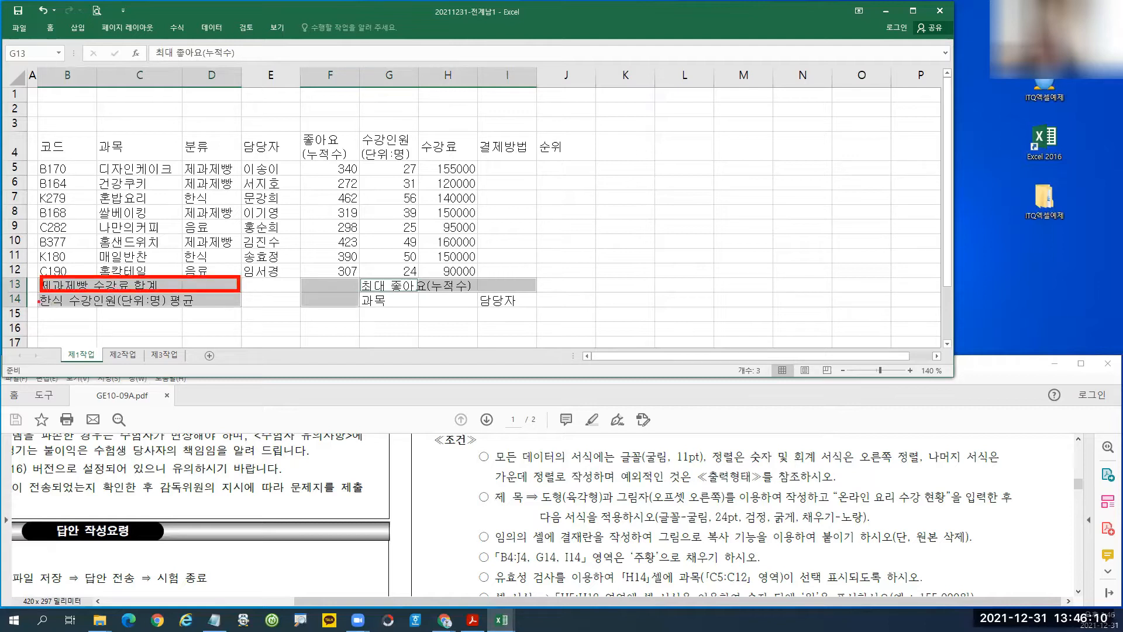
{"action": "mouse_move", "coordinate": [41, 294]}
{"action": "left_mouse_down"}
{"action": "mouse_move", "coordinate": [246, 310]}
{"action": "mouse_move", "coordinate": [279, 266]}
{"action": "mouse_move", "coordinate": [355, 310]}
{"action": "mouse_move", "coordinate": [359, 275]}
{"action": "mouse_move", "coordinate": [537, 292]}
{"action": "left_mouse_up"}
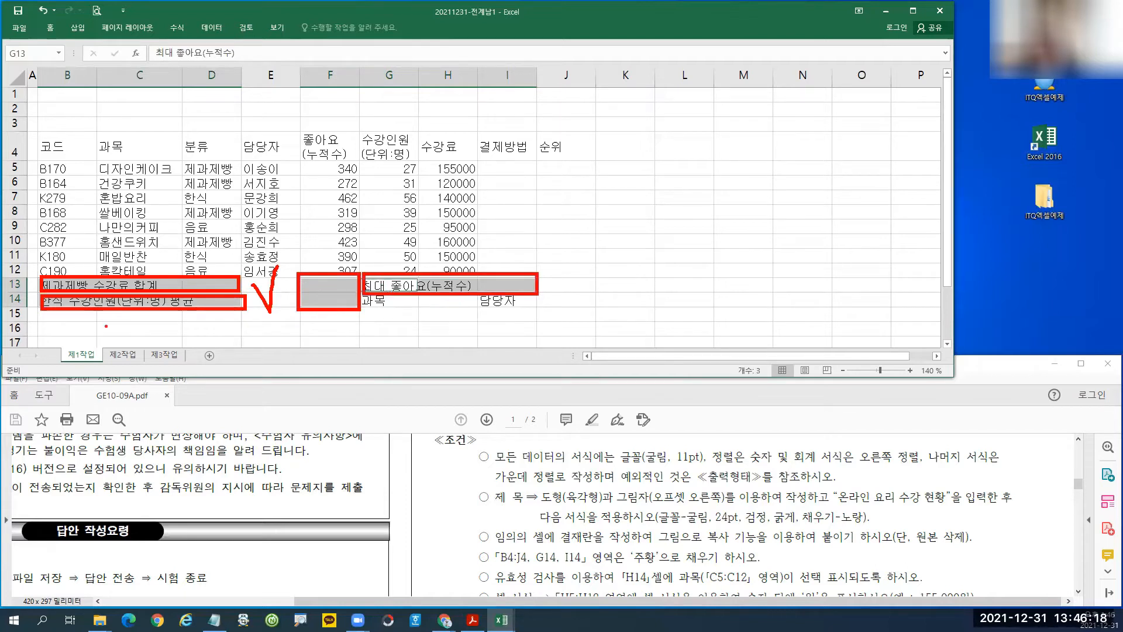
{"action": "left_click_drag", "start_coordinate": [183, 286], "coordinate": [184, 292]}
{"action": "left_click_drag", "start_coordinate": [415, 280], "coordinate": [420, 290]}
{"action": "left_click_drag", "start_coordinate": [304, 292], "coordinate": [354, 292]}
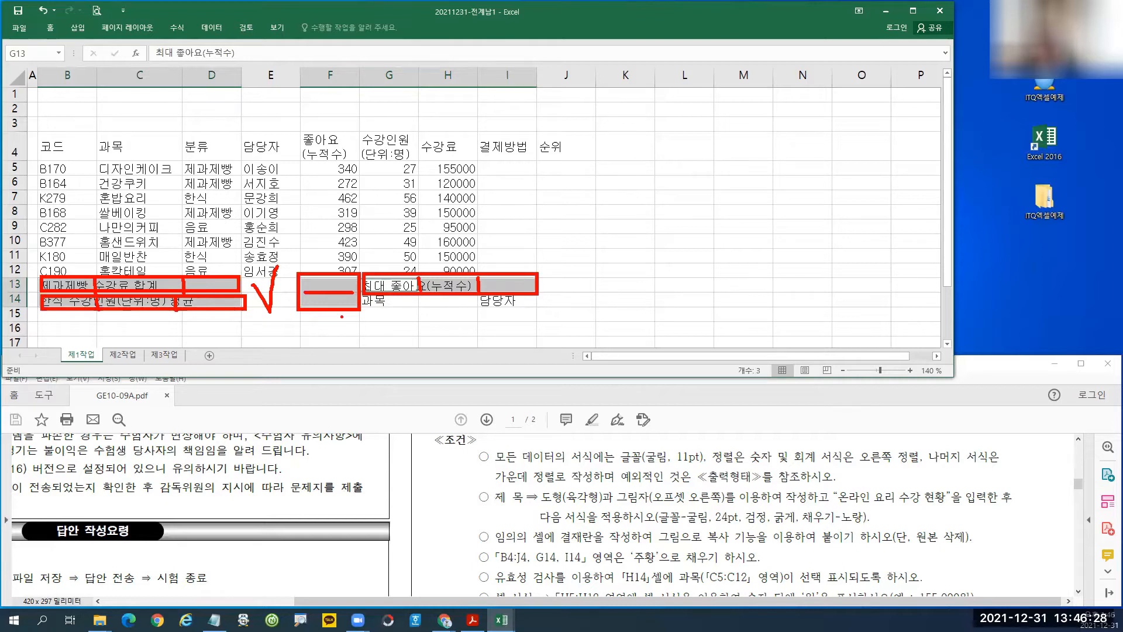
{"action": "key", "text": "Escape"}
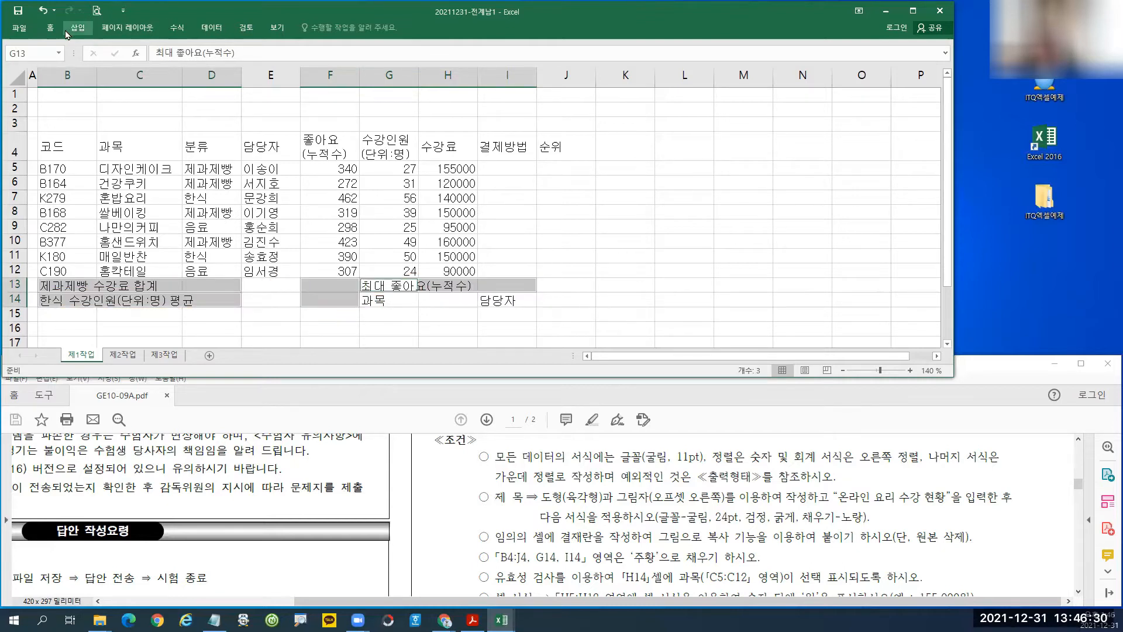
{"action": "left_click", "coordinate": [48, 30]}
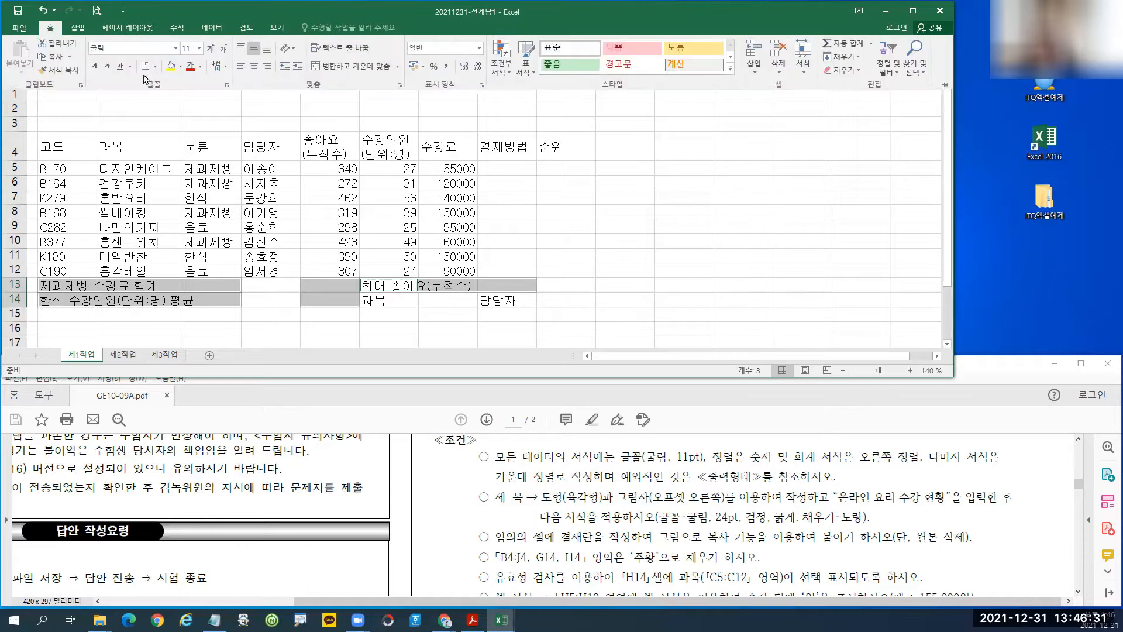
{"action": "left_click", "coordinate": [355, 71]}
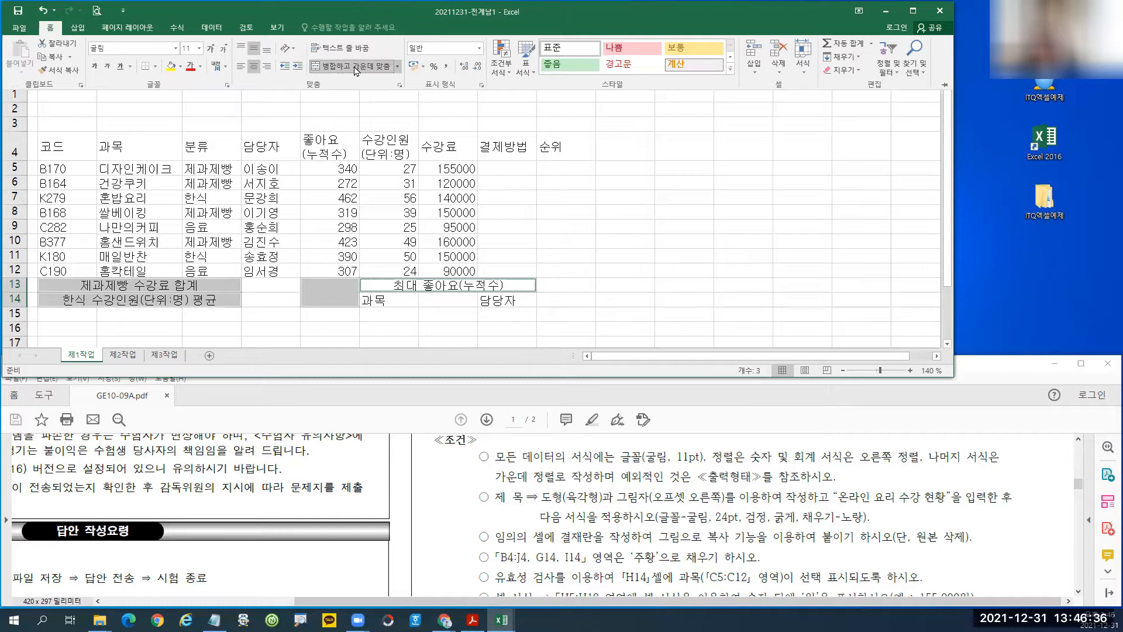
{"action": "left_click", "coordinate": [77, 154]}
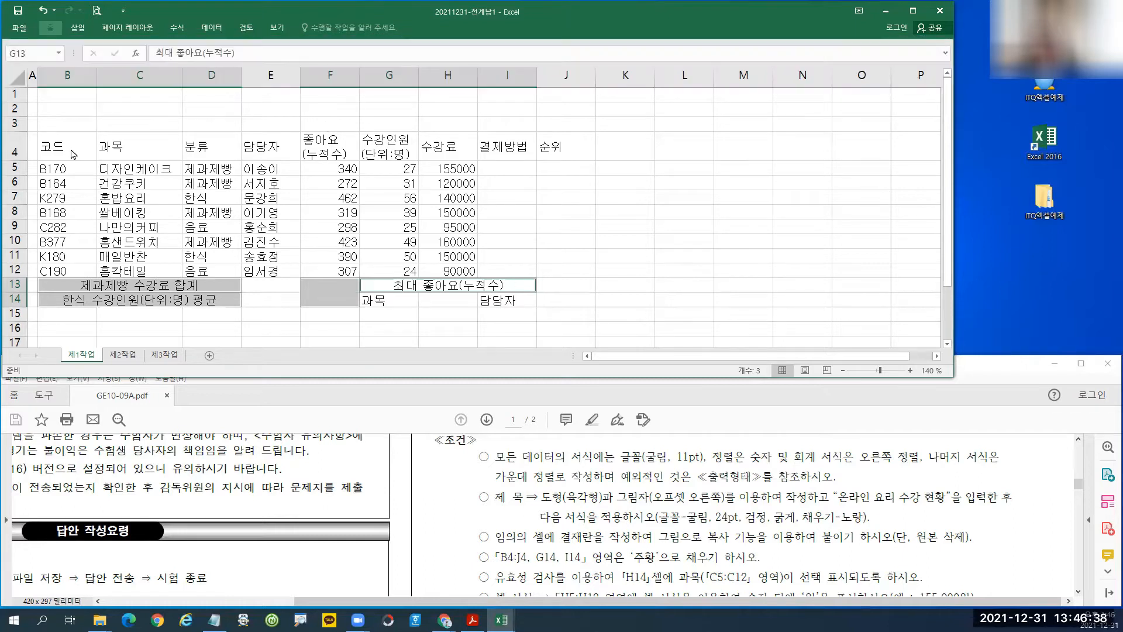
Apply All Borders and then Thick Outside Borders to the table B4:J14.
{"action": "left_click_drag", "start_coordinate": [75, 144], "coordinate": [552, 292]}
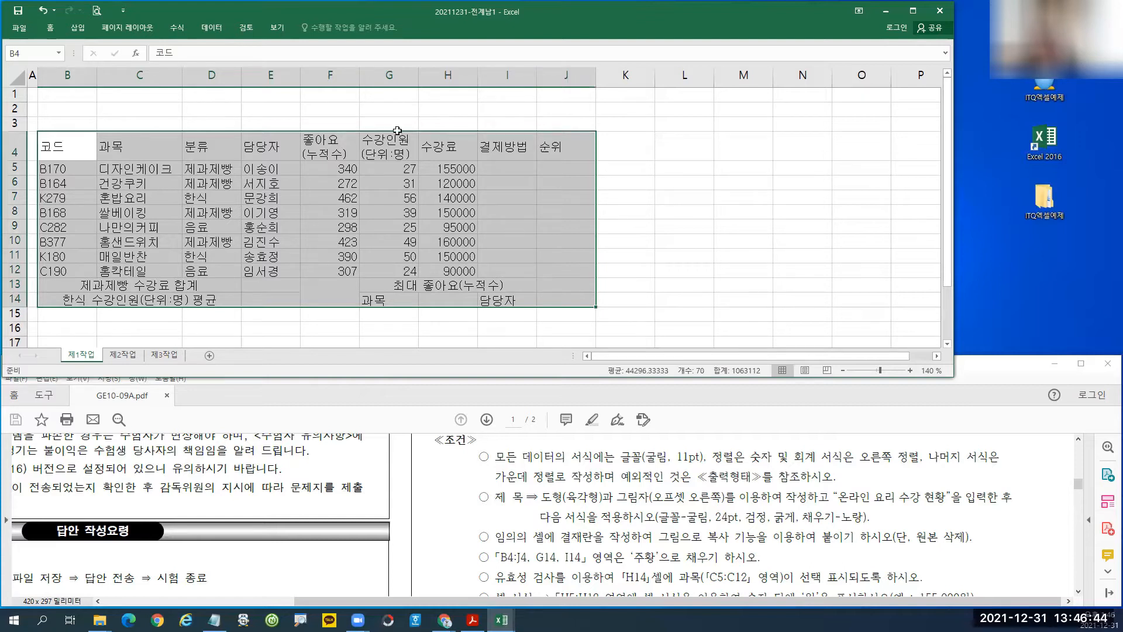
{"action": "left_click", "coordinate": [51, 28]}
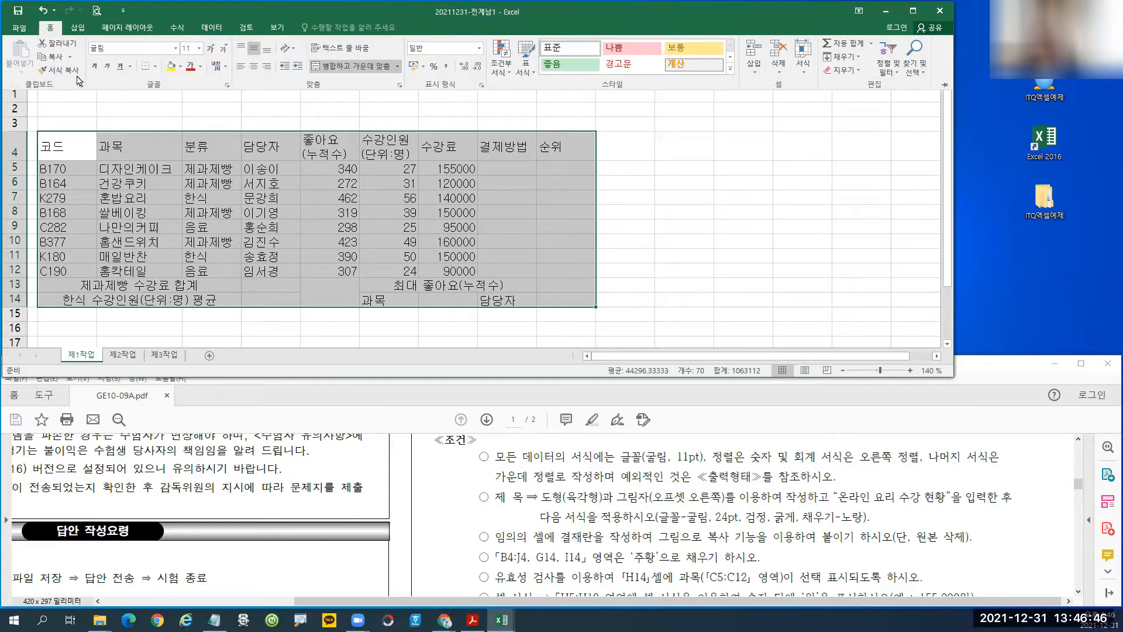
{"action": "left_click", "coordinate": [156, 67]}
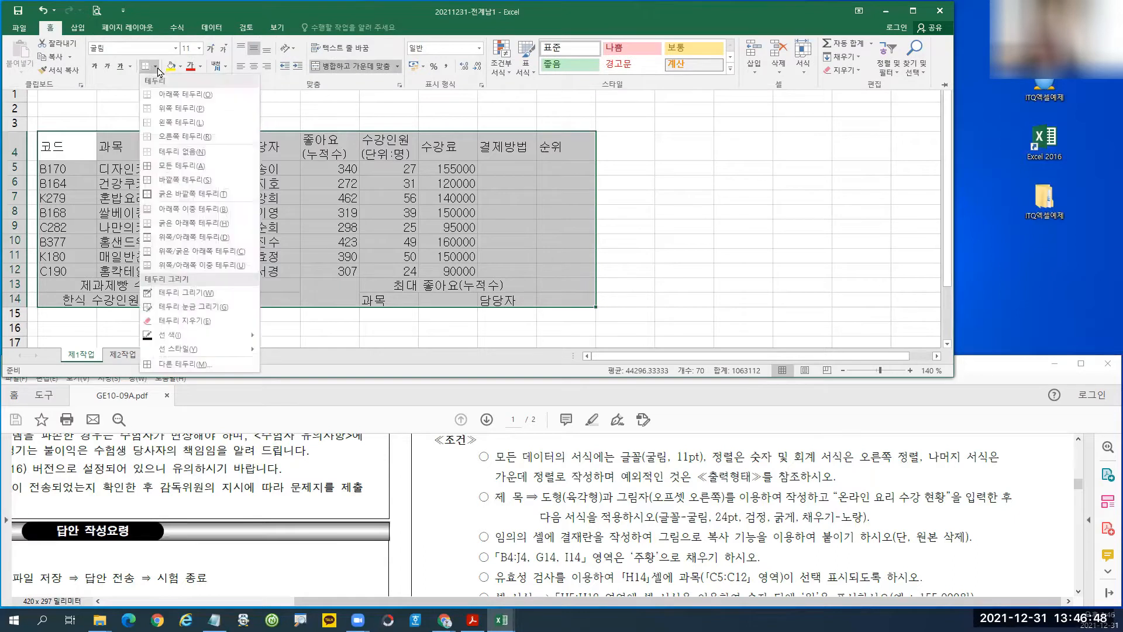
{"action": "left_click", "coordinate": [179, 167]}
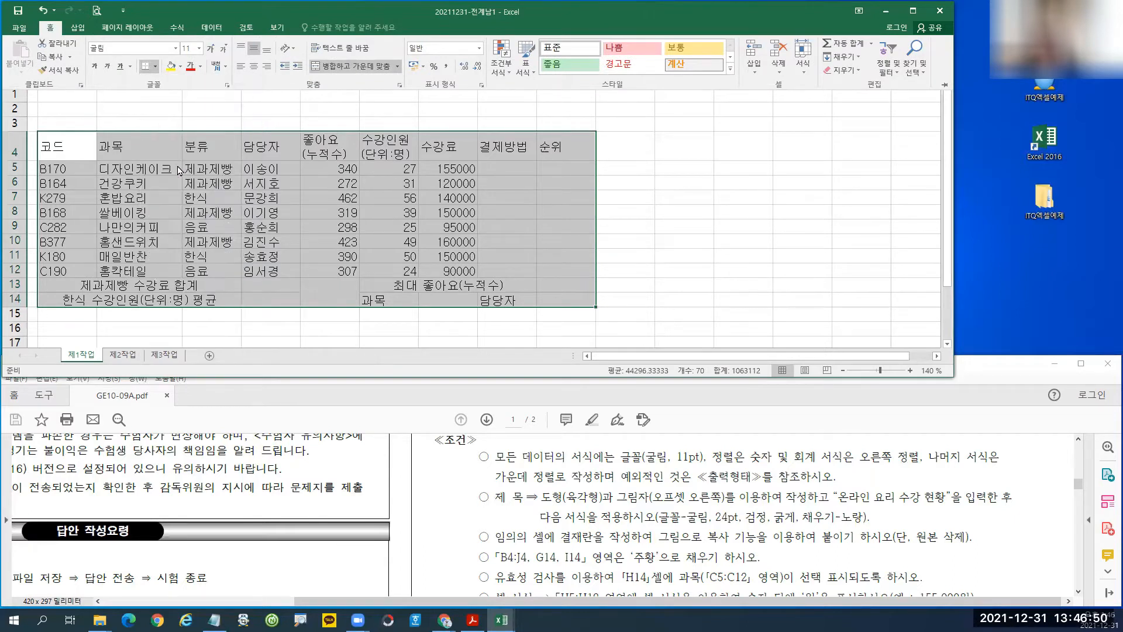
{"action": "left_click", "coordinate": [157, 66]}
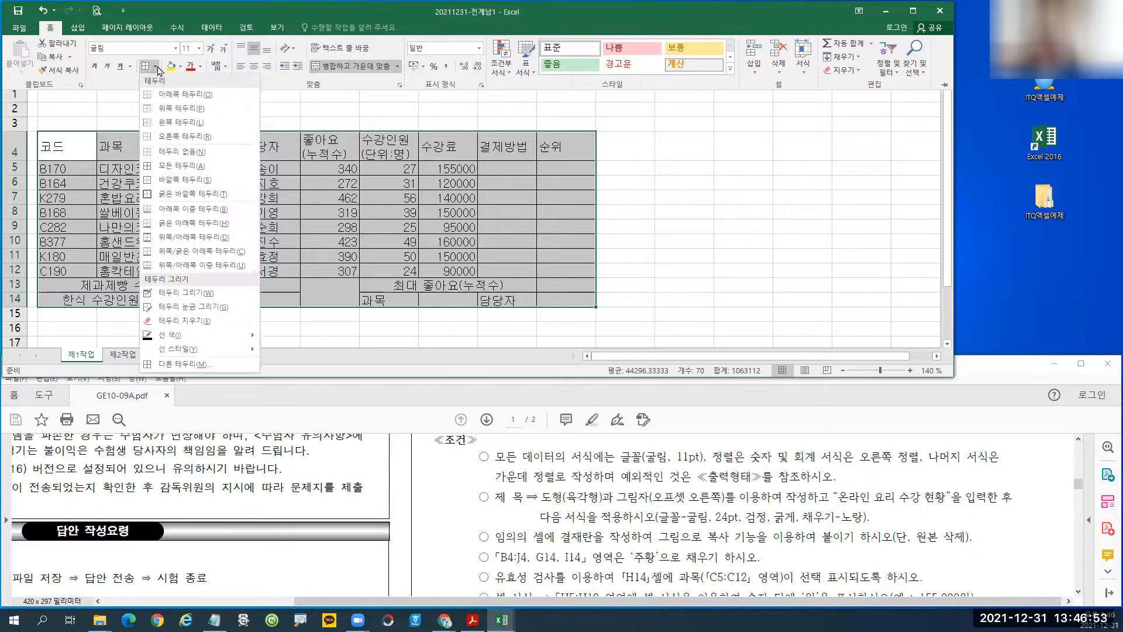
{"action": "left_click", "coordinate": [179, 195]}
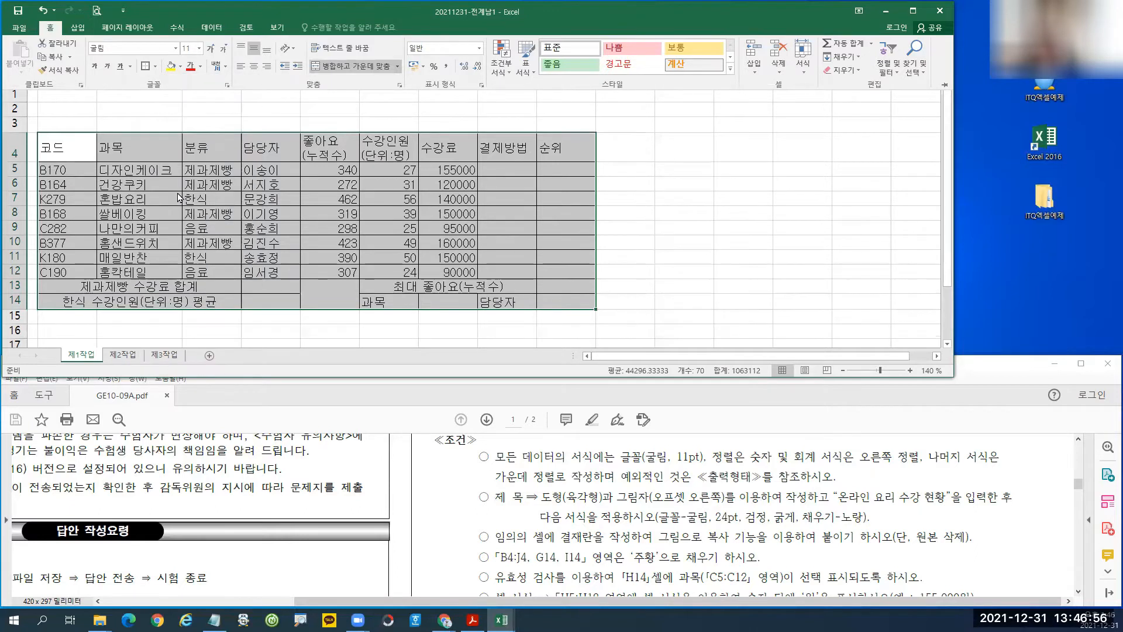
Centre all the table contents and collapse the ribbon again.
{"action": "left_click", "coordinate": [254, 67]}
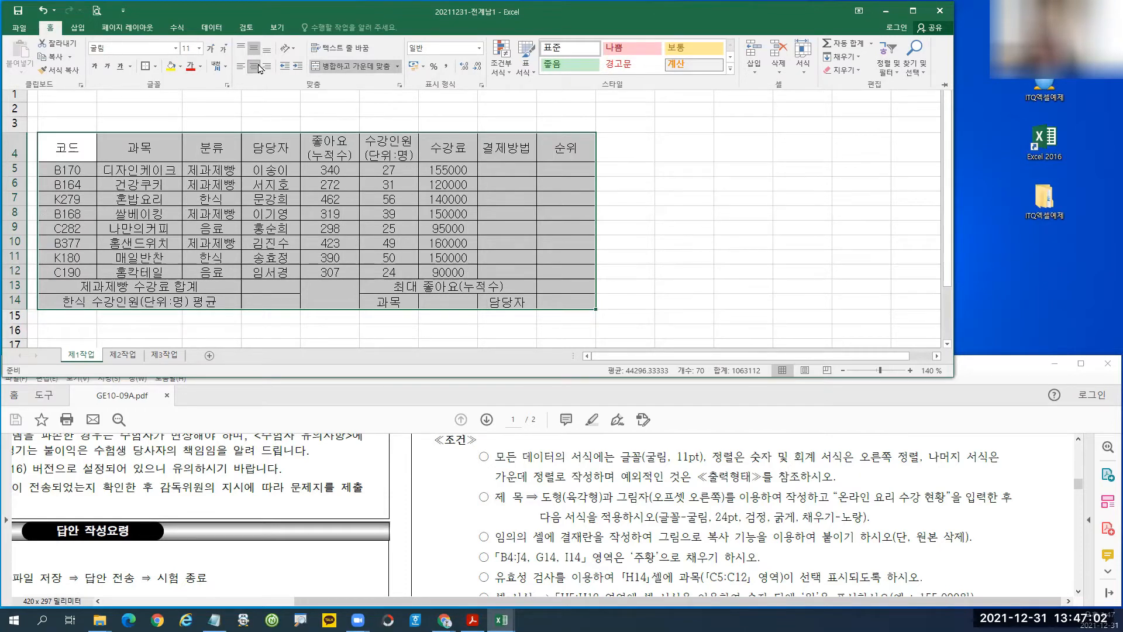
{"action": "key", "text": "ctrl+F1"}
{"action": "left_click", "coordinate": [172, 206]}
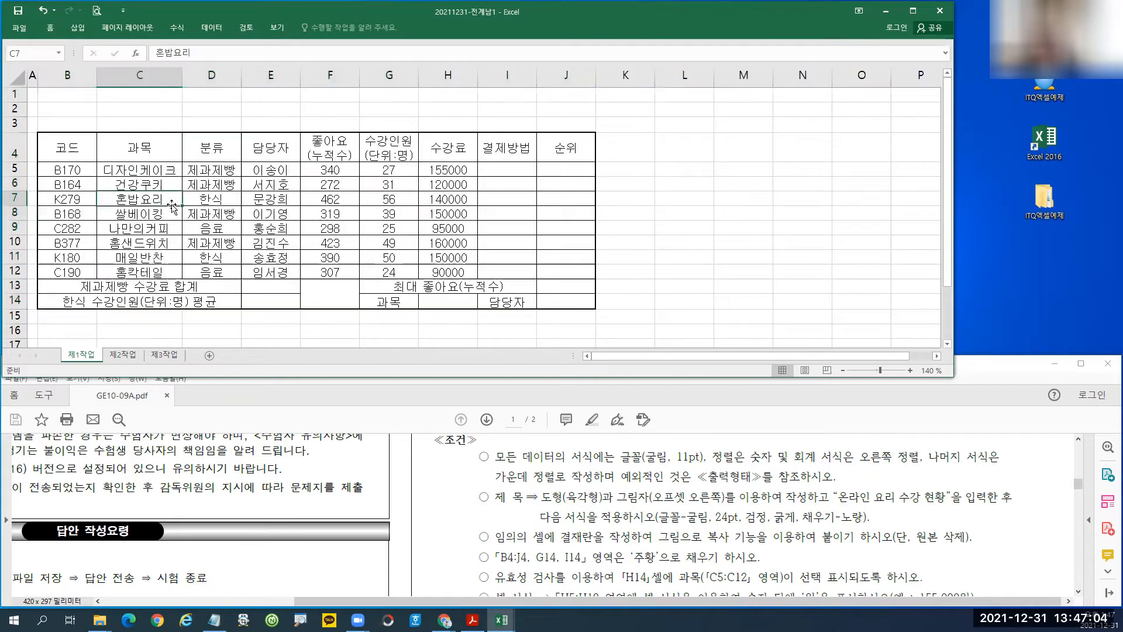
Apply Thick Outside Borders to the data rows B5:J12.
{"action": "left_click_drag", "start_coordinate": [69, 170], "coordinate": [563, 269]}
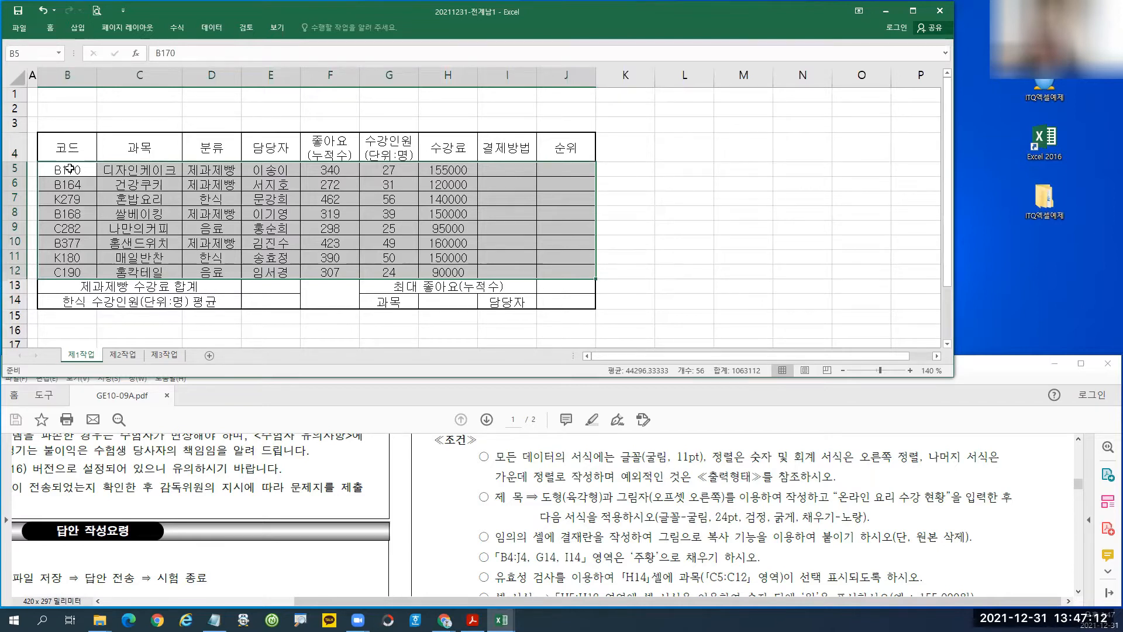
{"action": "left_click", "coordinate": [50, 28]}
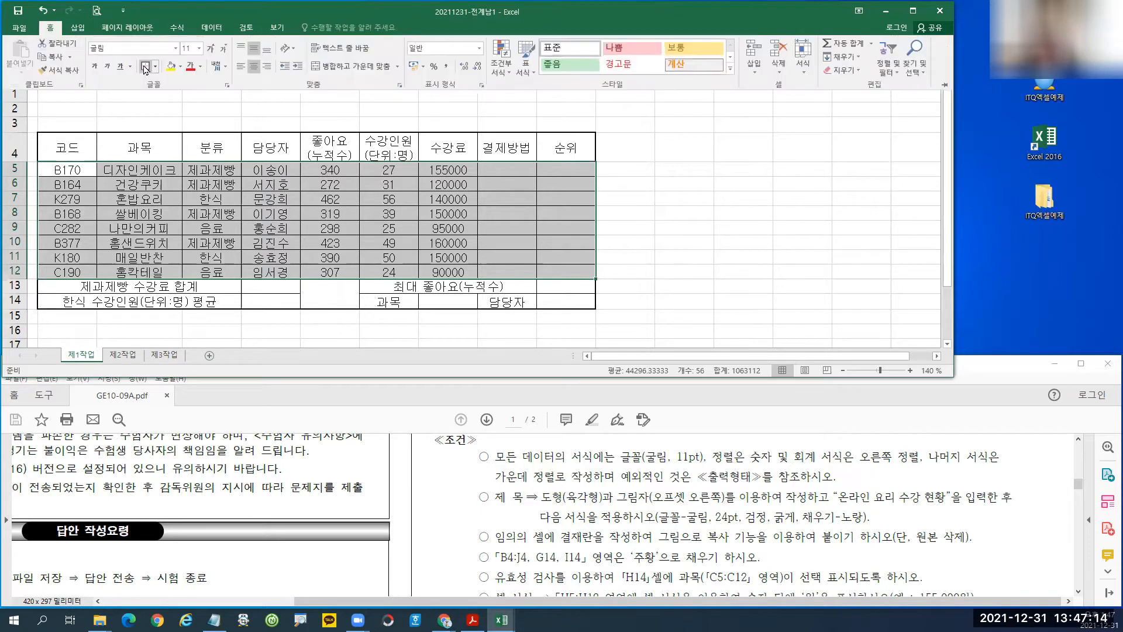
{"action": "left_click", "coordinate": [157, 68]}
{"action": "left_click", "coordinate": [146, 68]}
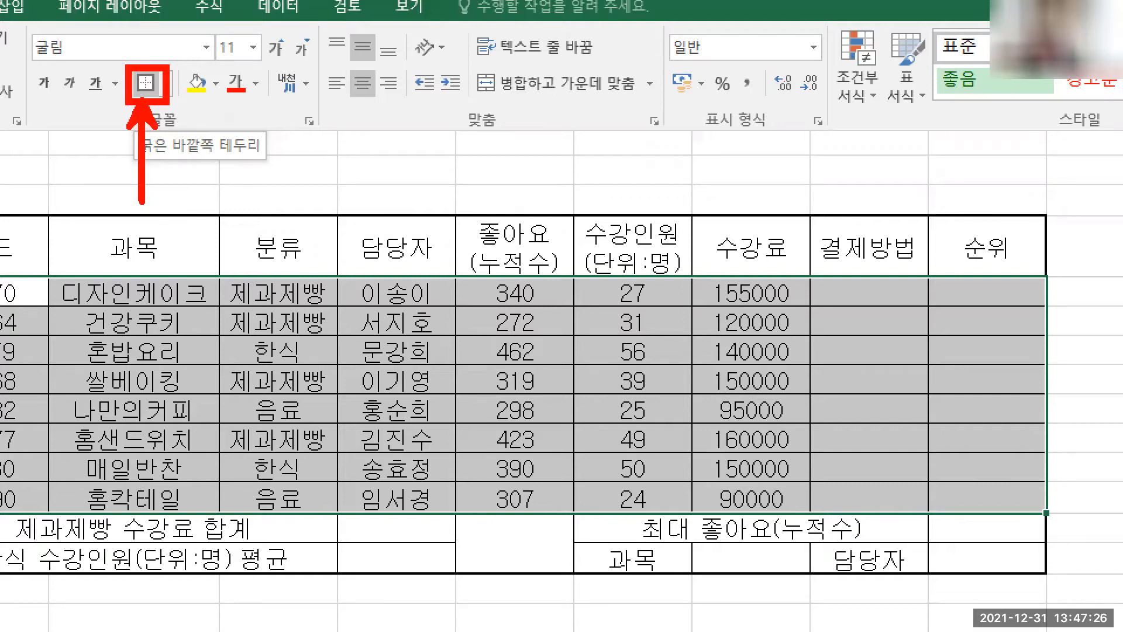
{"action": "key", "text": "Escape"}
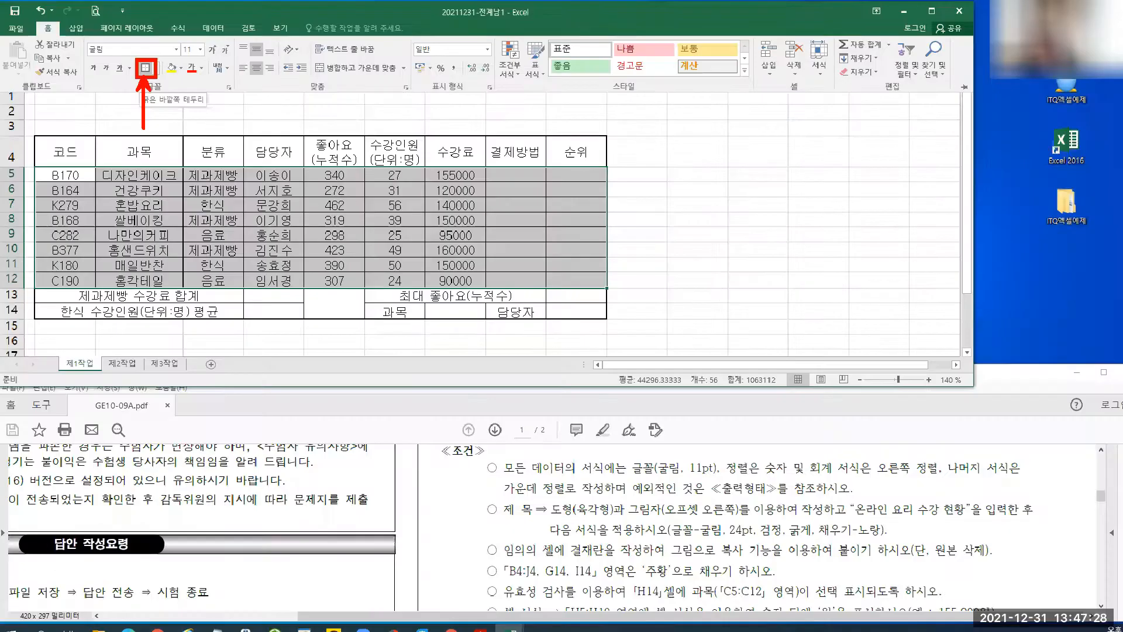
{"action": "left_click", "coordinate": [326, 303]}
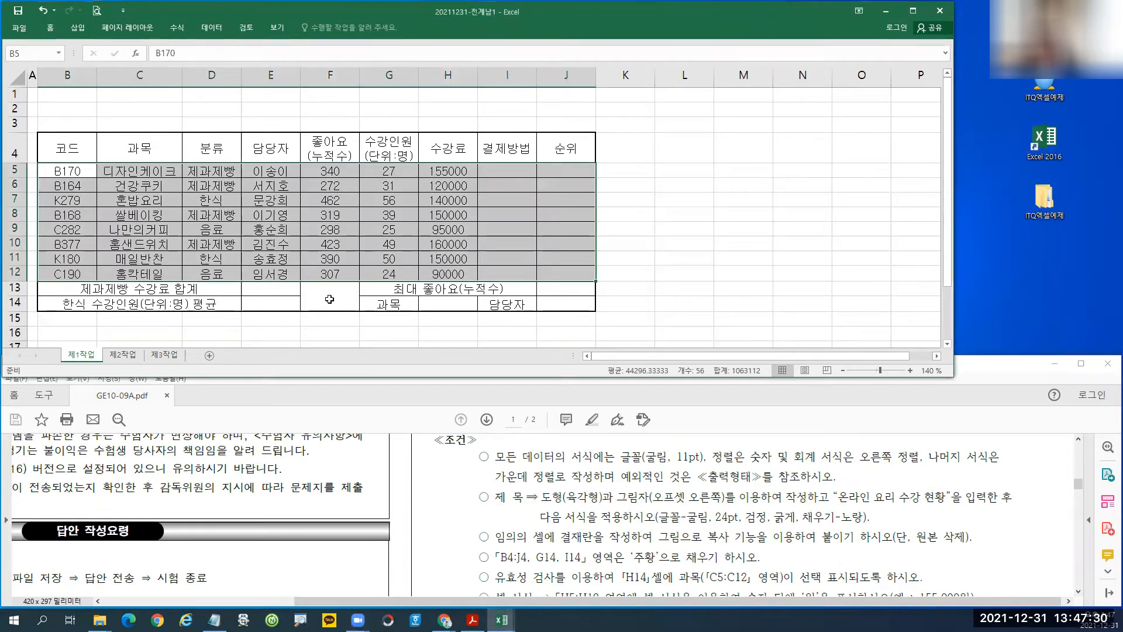
Add both diagonal borders to merged cell F13:F14 via More Borders to form an X.
{"action": "left_click", "coordinate": [326, 302]}
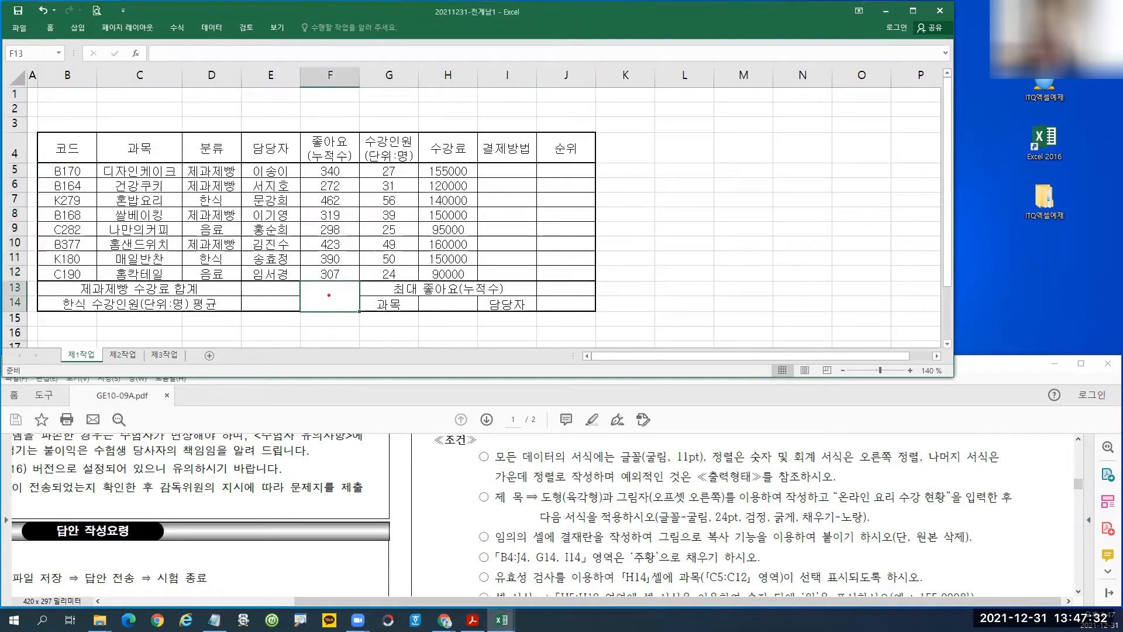
{"action": "left_click_drag", "start_coordinate": [301, 279], "coordinate": [358, 310]}
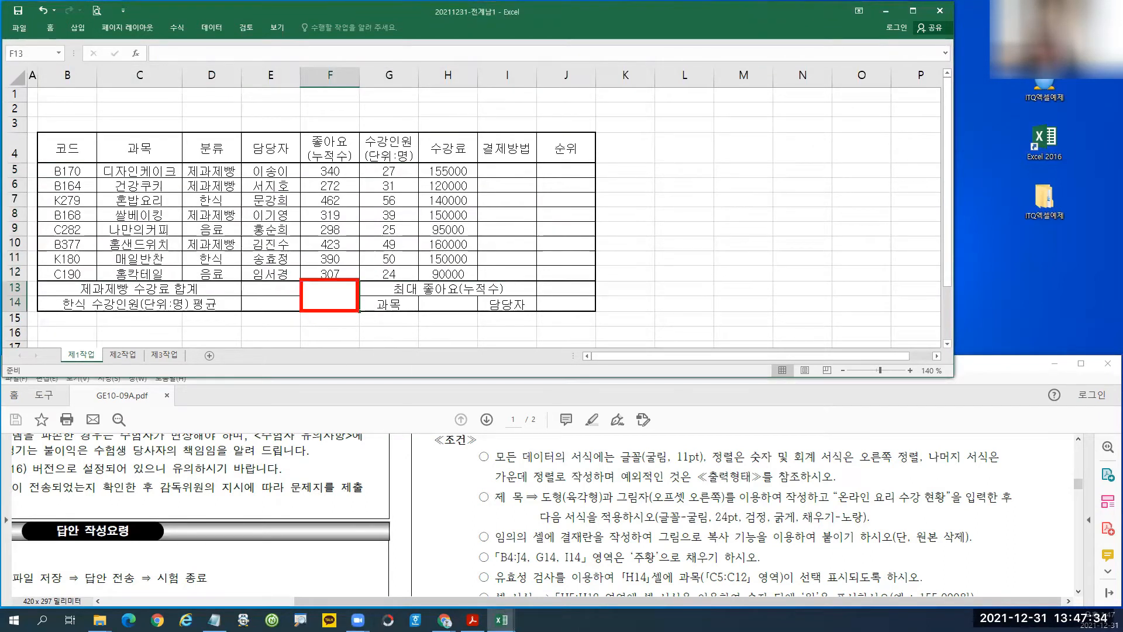
{"action": "left_click", "coordinate": [51, 27]}
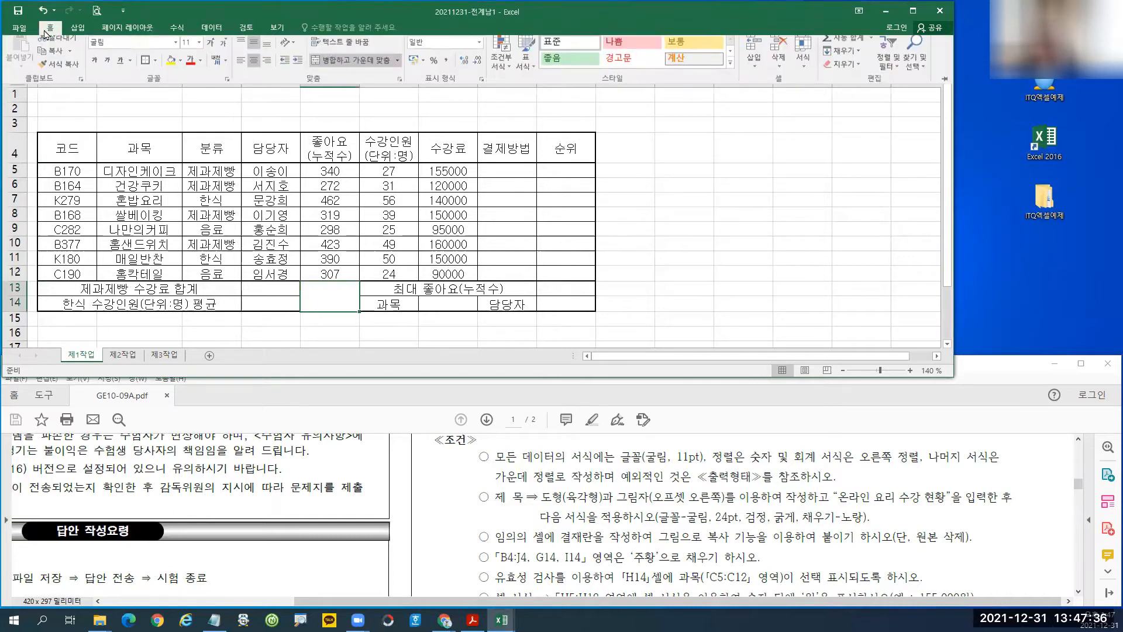
{"action": "left_click", "coordinate": [155, 67]}
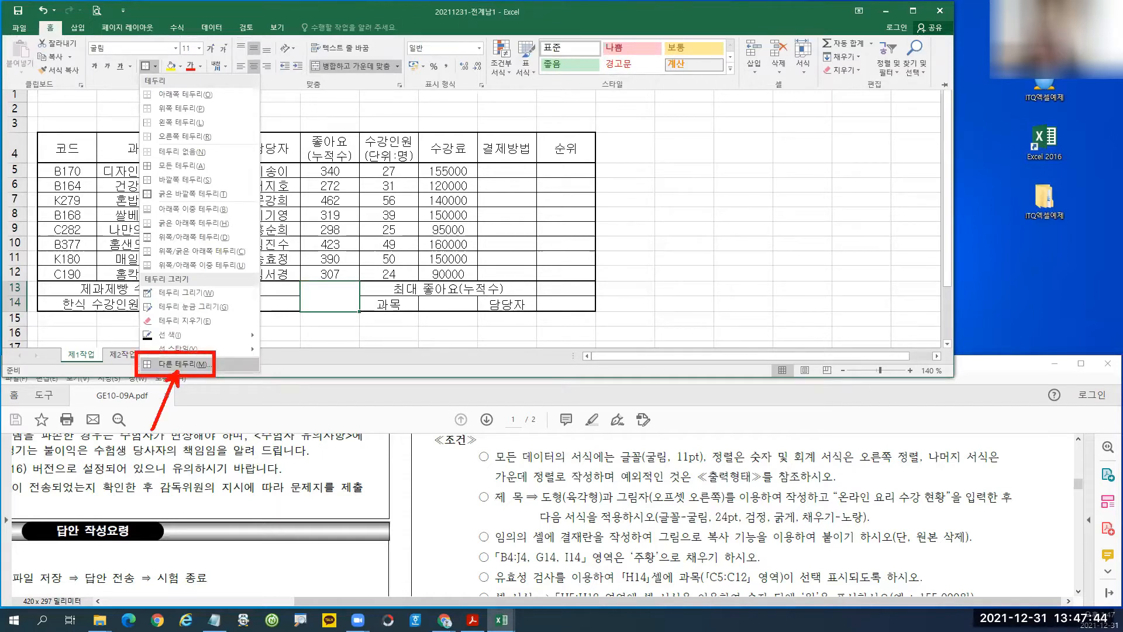
{"action": "left_click", "coordinate": [210, 365]}
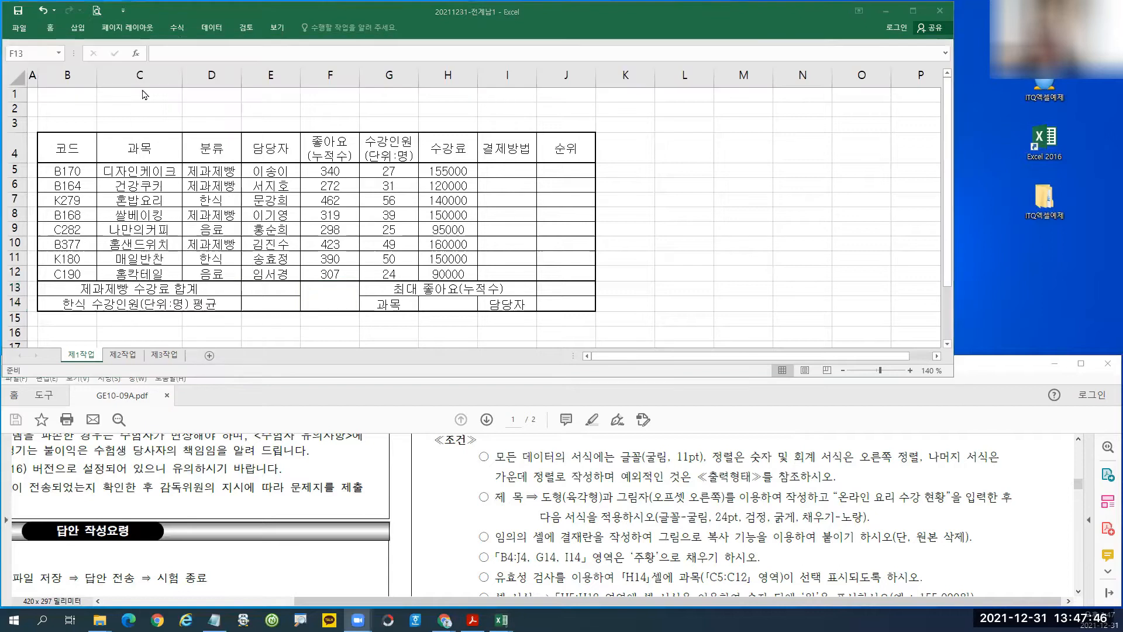
{"action": "left_click", "coordinate": [50, 28]}
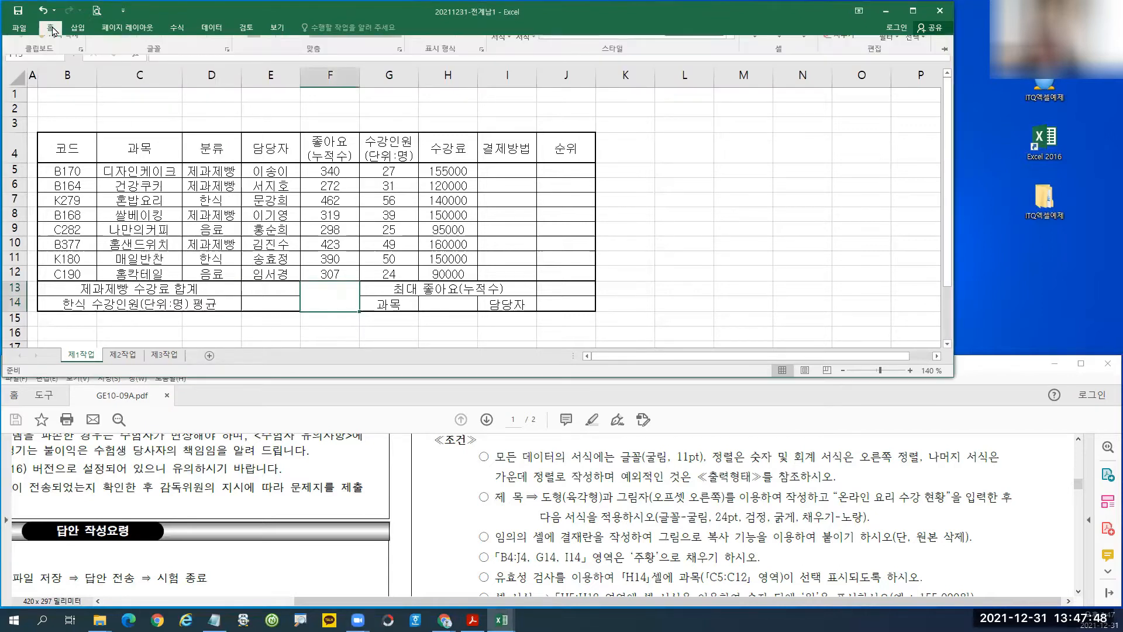
{"action": "left_click", "coordinate": [155, 66]}
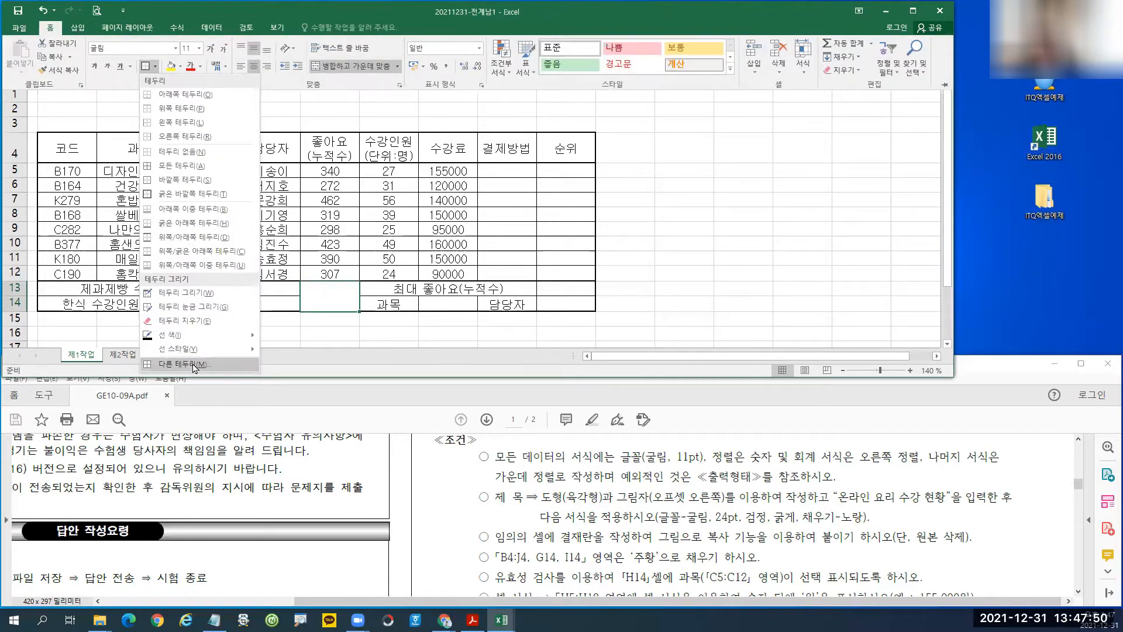
{"action": "left_click", "coordinate": [195, 368]}
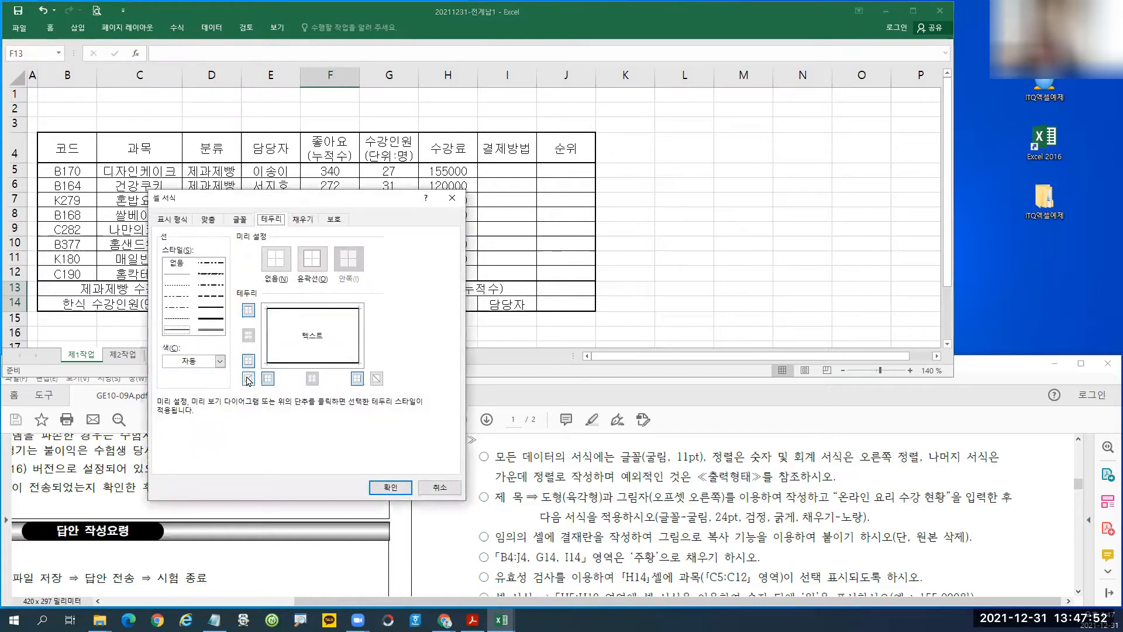
{"action": "left_click", "coordinate": [249, 379]}
{"action": "left_click", "coordinate": [377, 379]}
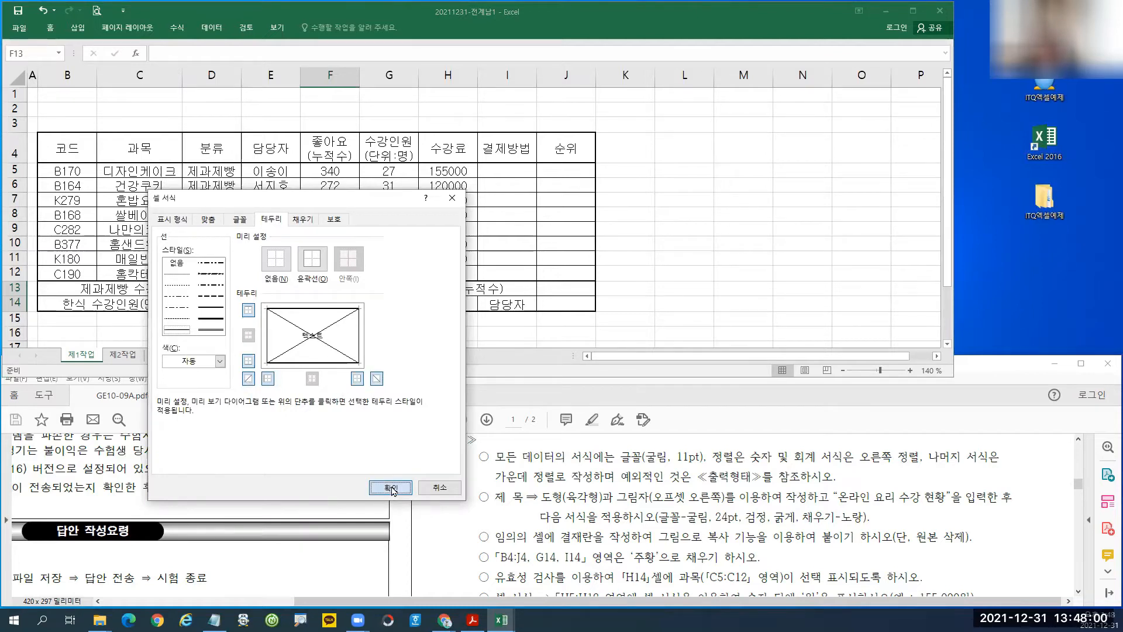
{"action": "key", "text": "Return"}
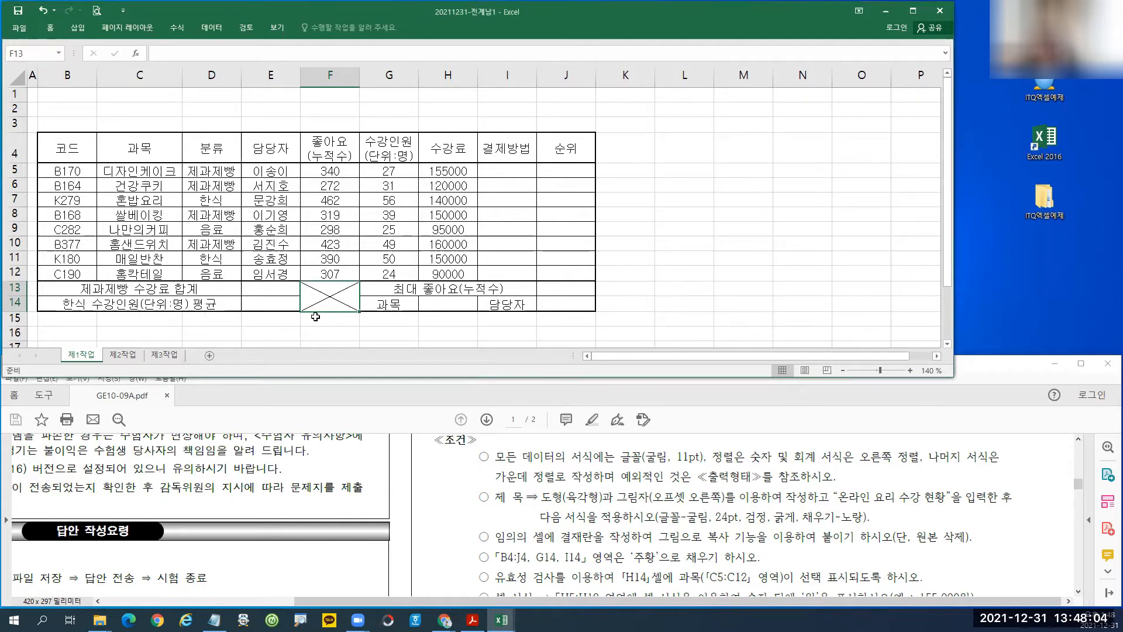
{"action": "left_click", "coordinate": [315, 246]}
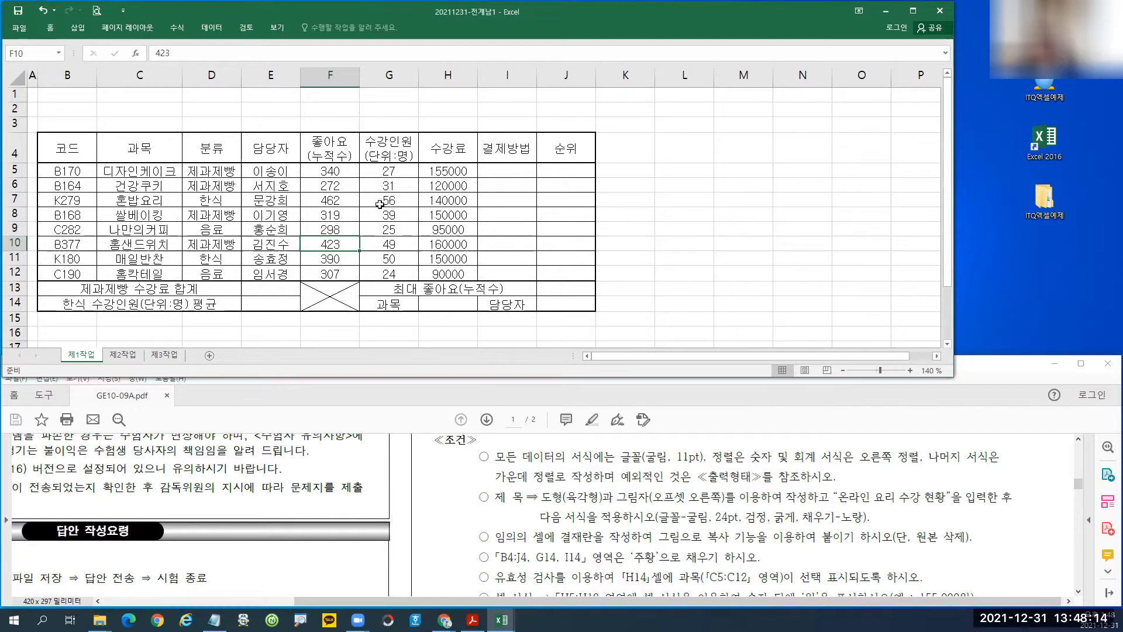
Apply Comma Style and right alignment to the numbers in F5:H12.
{"action": "left_click_drag", "start_coordinate": [329, 171], "coordinate": [454, 274]}
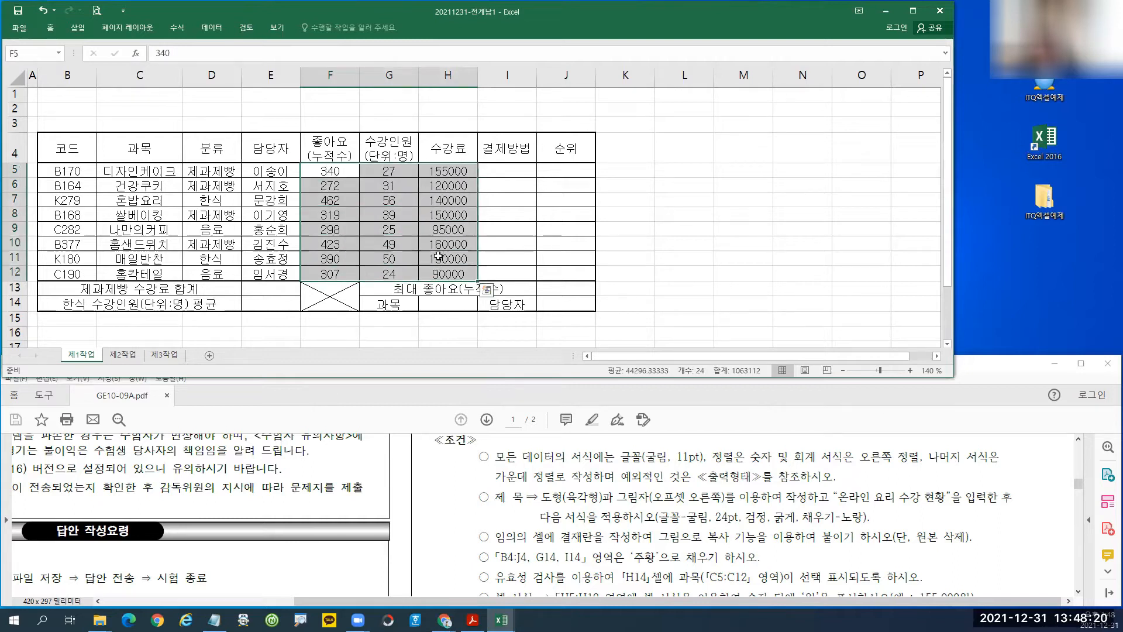
{"action": "left_click", "coordinate": [51, 27]}
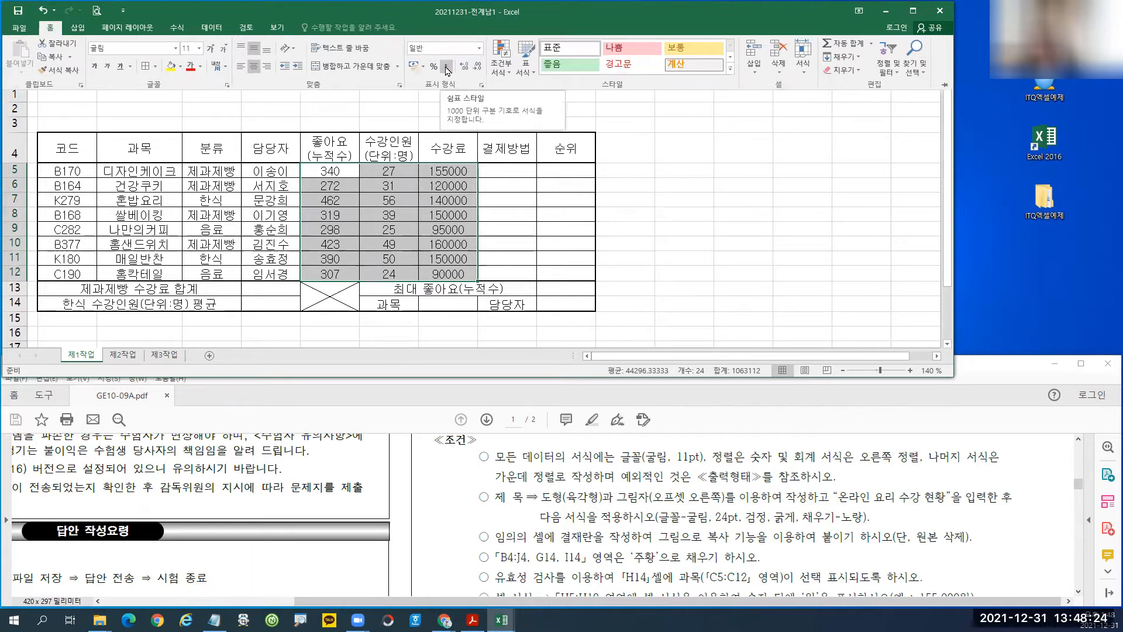
{"action": "left_click", "coordinate": [447, 67]}
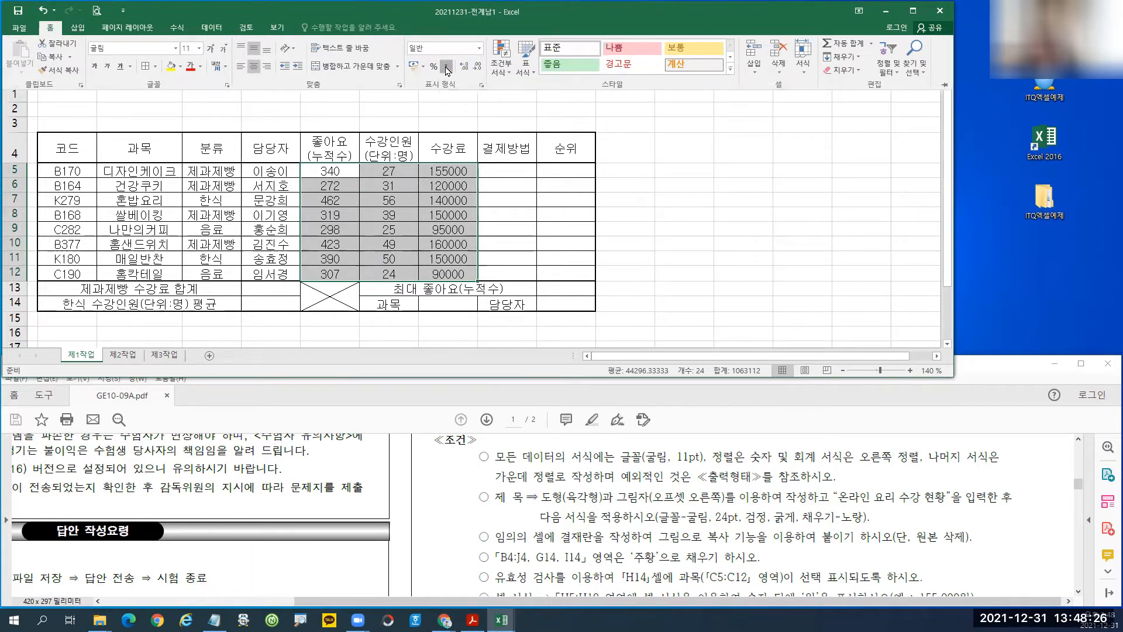
{"action": "left_click", "coordinate": [267, 68]}
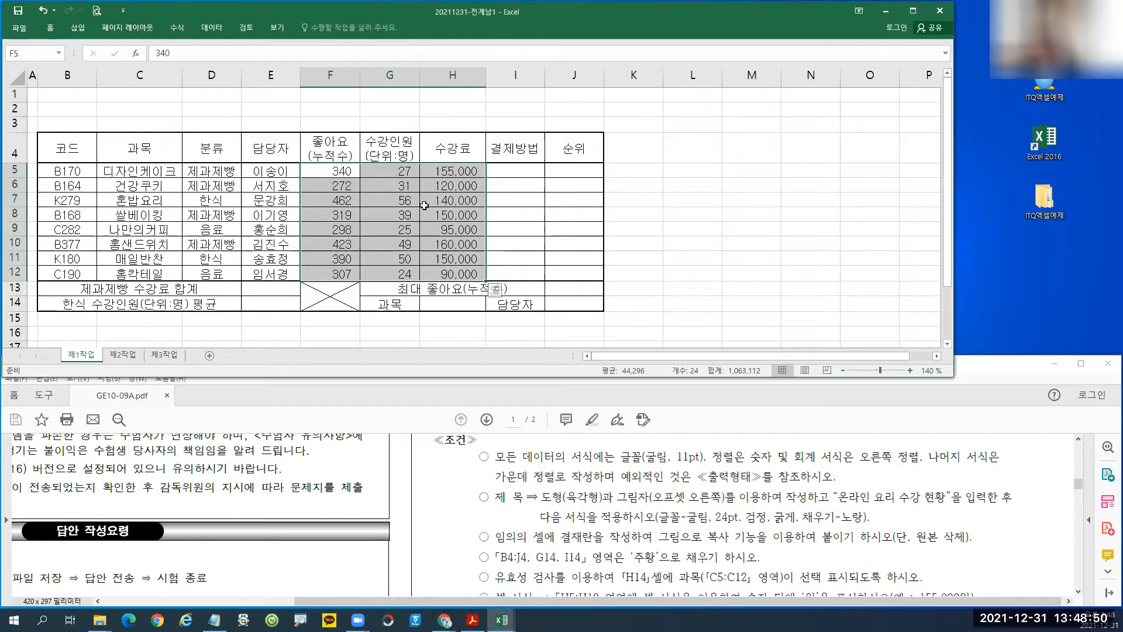
{"action": "left_click", "coordinate": [425, 205]}
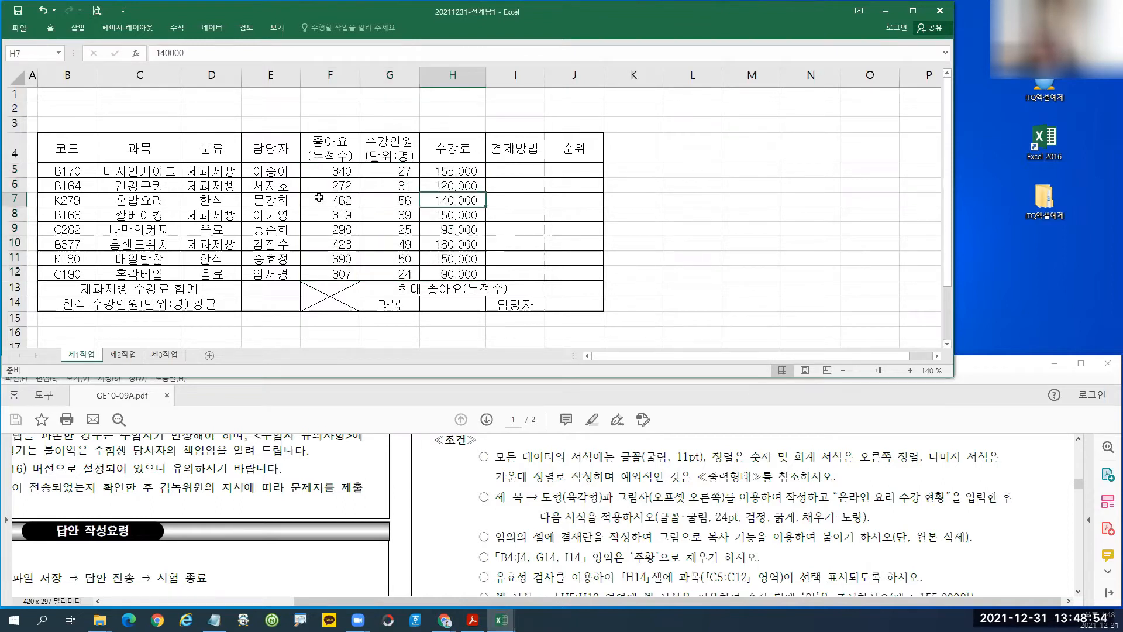
{"action": "mouse_move", "coordinate": [12, 94]}
{"action": "left_mouse_down"}
{"action": "mouse_move", "coordinate": [13, 126]}
{"action": "mouse_move", "coordinate": [11, 109]}
{"action": "left_mouse_up"}
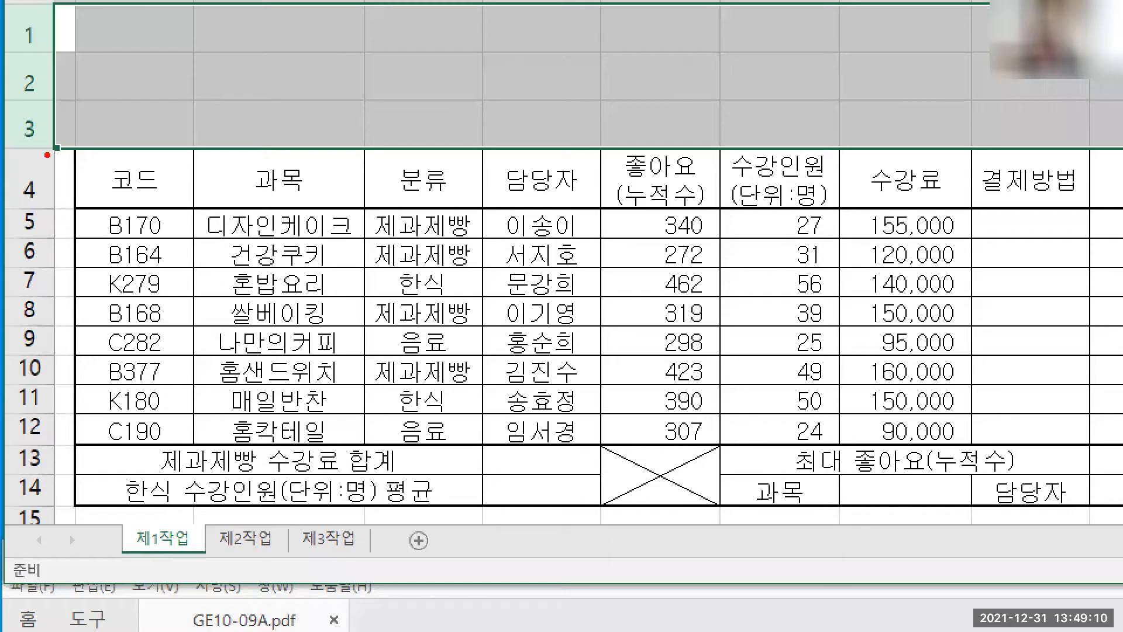
Heighten rows 1–3 for a title and give rows 5–14 a uniform 15.75 height.
{"action": "left_click_drag", "start_coordinate": [9, 150], "coordinate": [255, 209]}
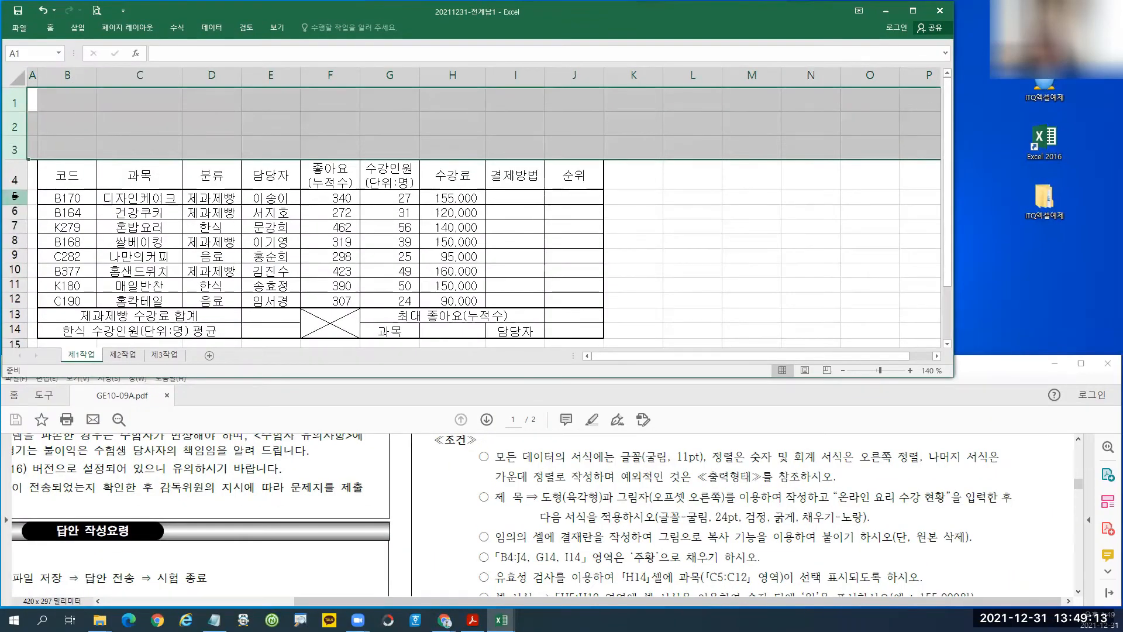
{"action": "left_click_drag", "start_coordinate": [35, 227], "coordinate": [50, 487]}
{"action": "left_click_drag", "start_coordinate": [25, 329], "coordinate": [25, 329]}
{"action": "left_click_drag", "start_coordinate": [20, 211], "coordinate": [18, 209]}
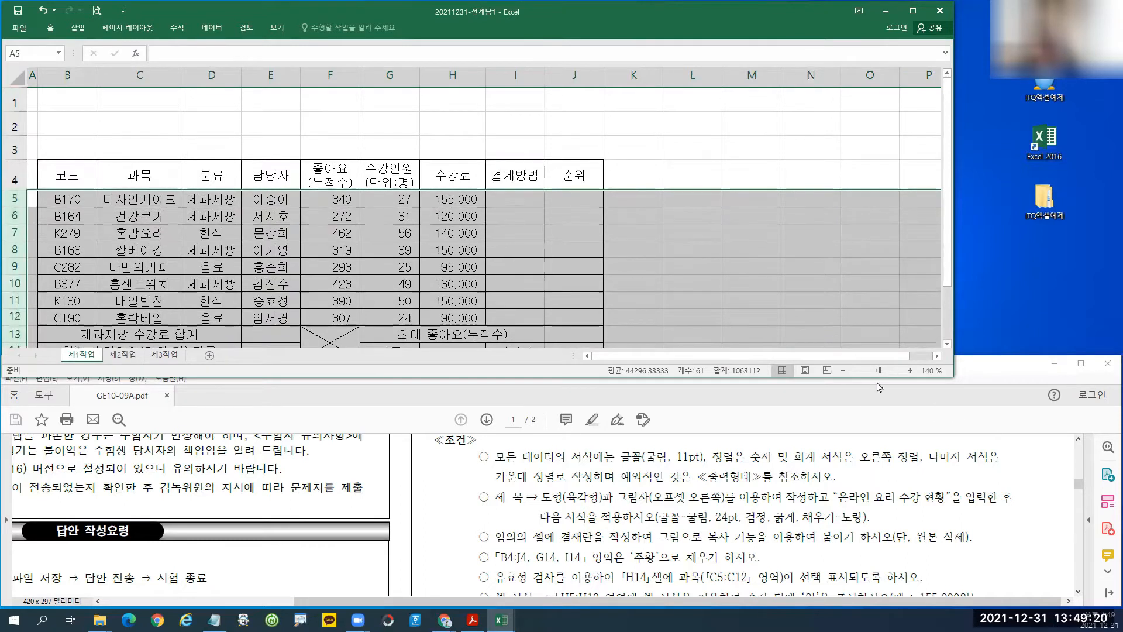
{"action": "left_click", "coordinate": [843, 370]}
{"action": "left_click", "coordinate": [469, 247]}
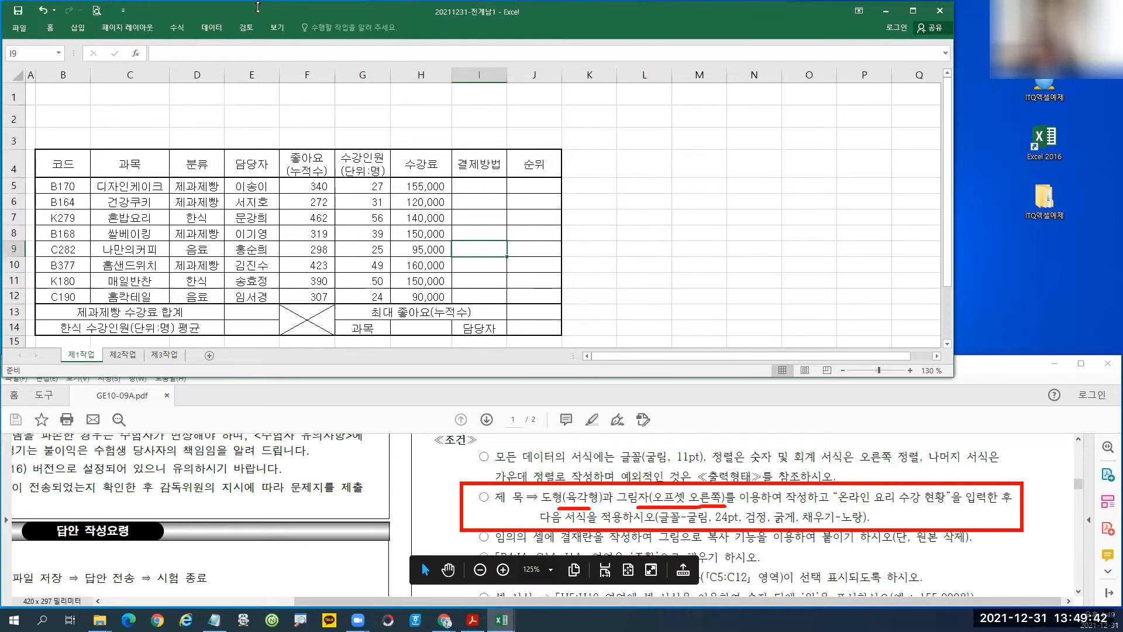
Draw a Basic Shapes hexagon spanning B1 to G3 above the table.
{"action": "key", "text": "Escape"}
{"action": "left_click", "coordinate": [80, 28]}
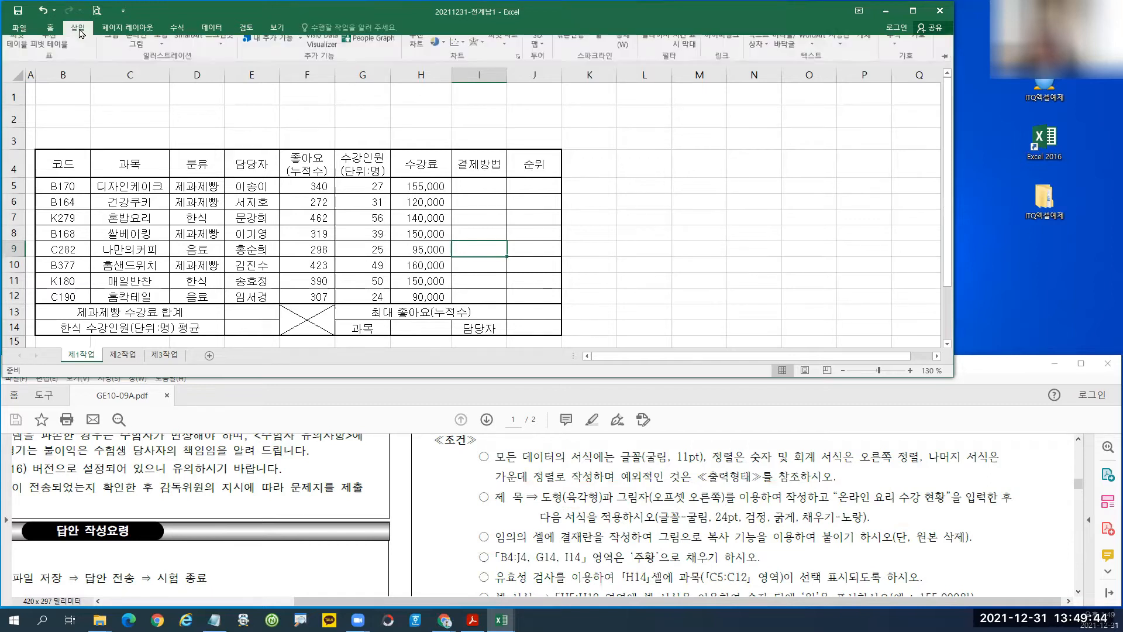
{"action": "left_click", "coordinate": [162, 58]}
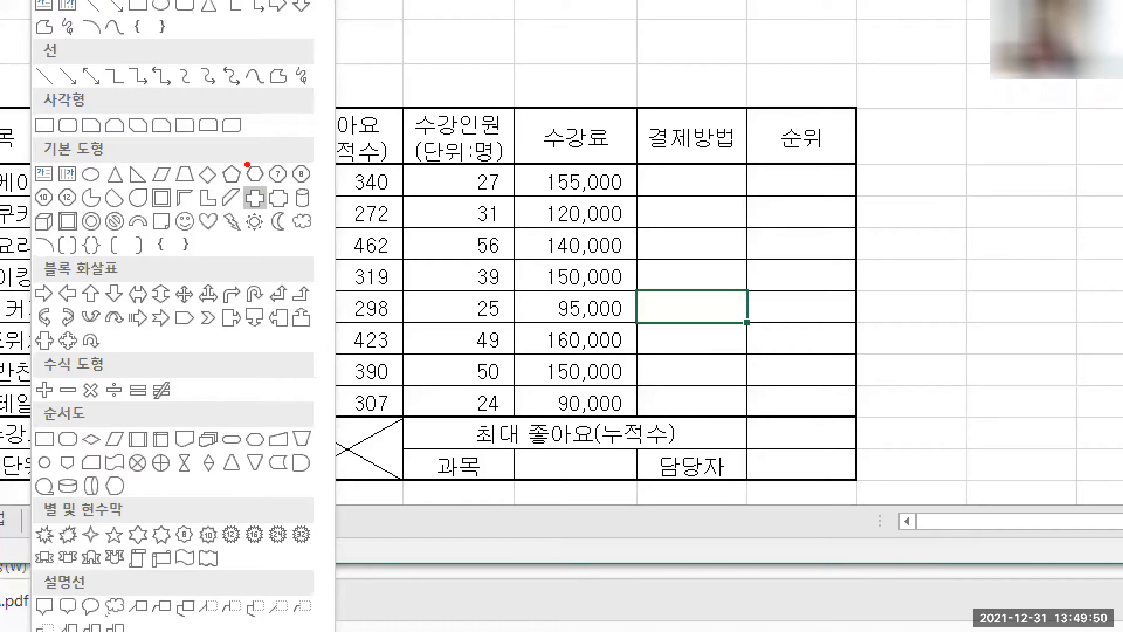
{"action": "left_click_drag", "start_coordinate": [262, 185], "coordinate": [313, 186]}
{"action": "left_click_drag", "start_coordinate": [237, 155], "coordinate": [273, 187]}
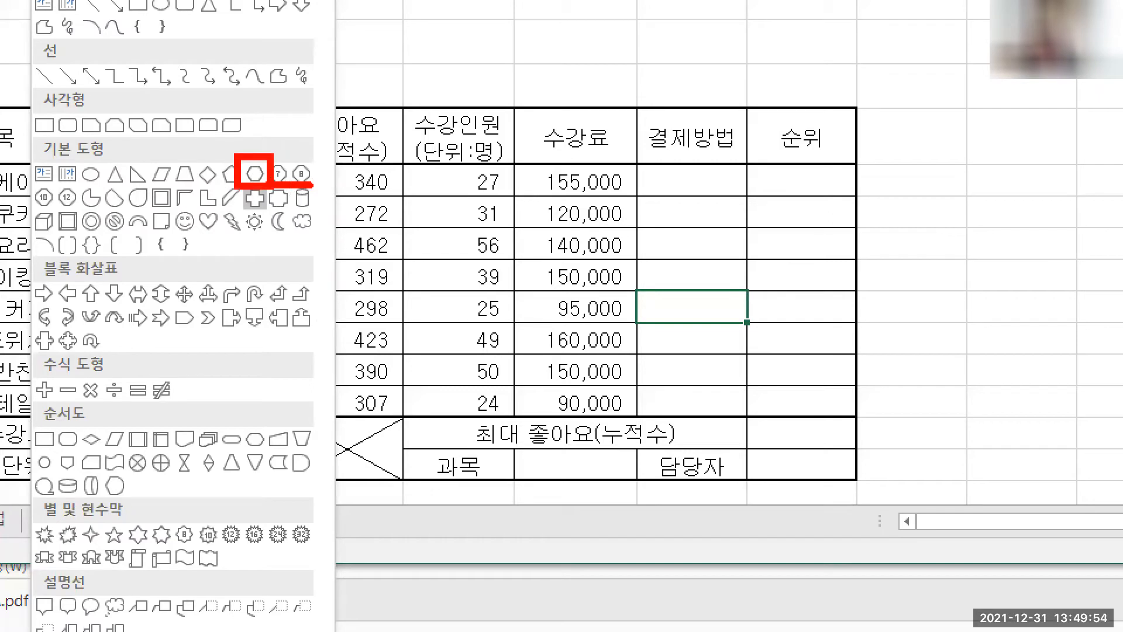
{"action": "mouse_move", "coordinate": [26, 128]}
{"action": "left_mouse_down"}
{"action": "mouse_move", "coordinate": [71, 164]}
{"action": "mouse_move", "coordinate": [123, 164]}
{"action": "left_mouse_up"}
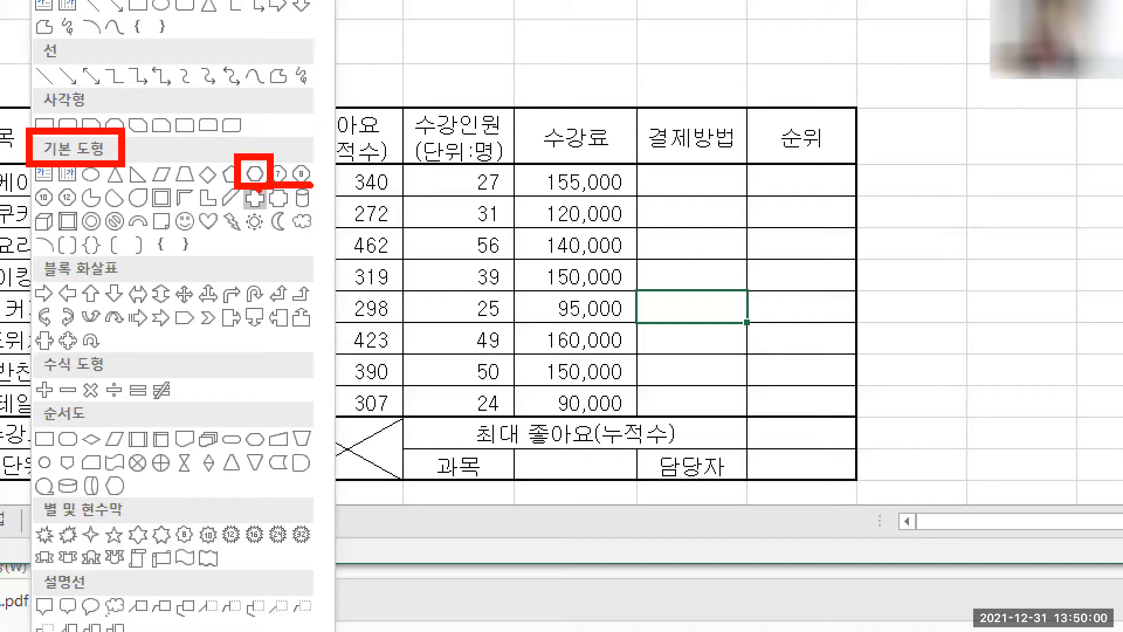
{"action": "key", "text": "Escape"}
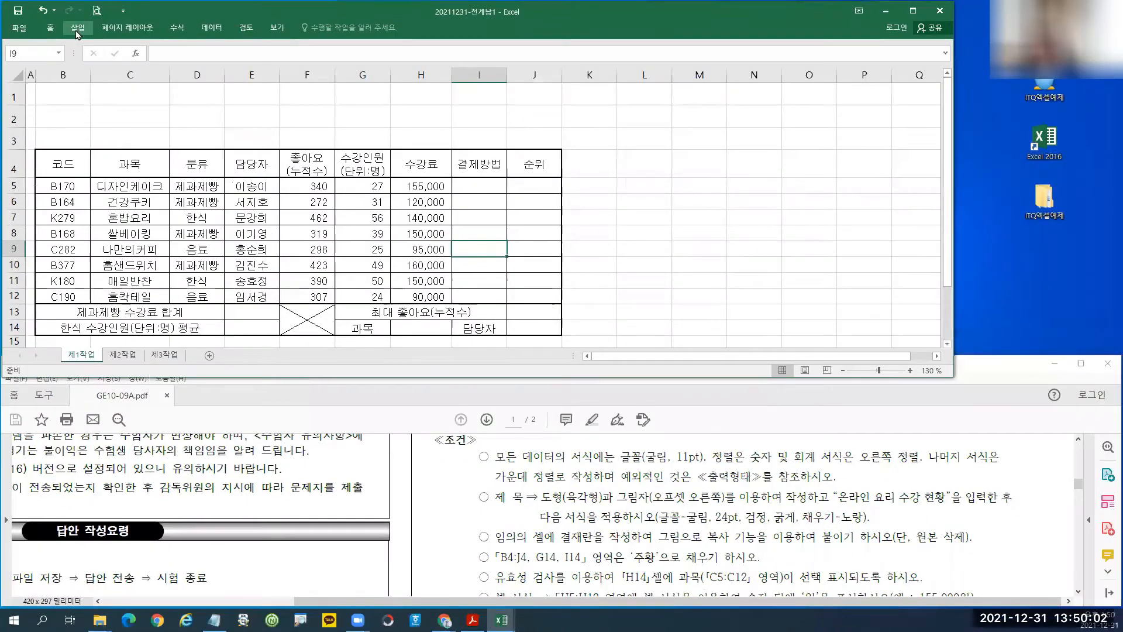
{"action": "left_click", "coordinate": [77, 34]}
{"action": "left_click", "coordinate": [161, 55]}
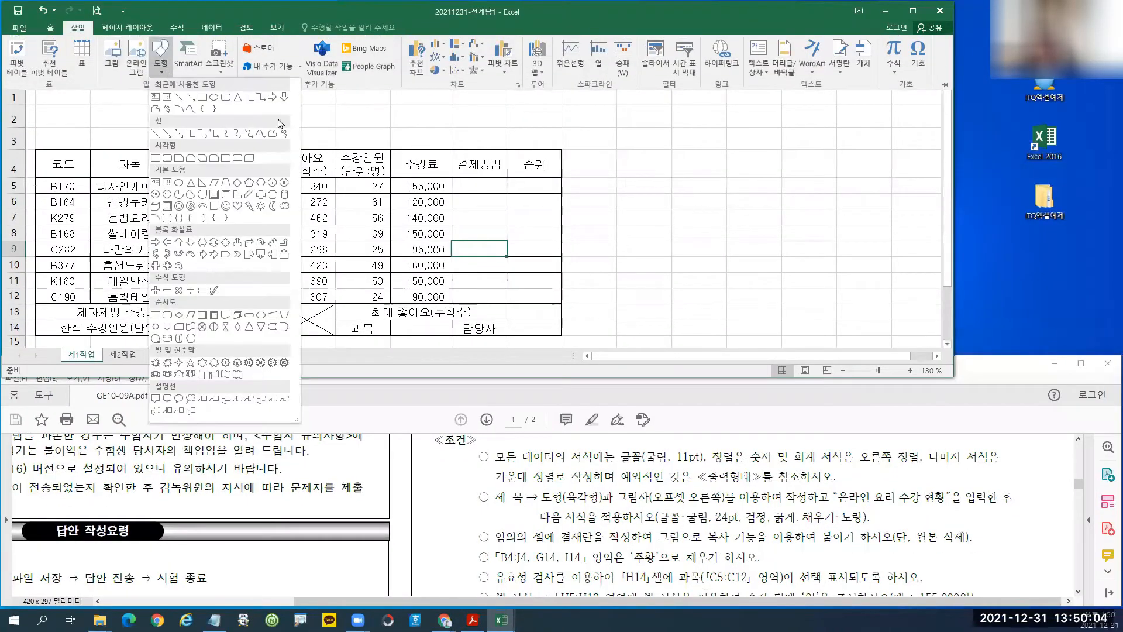
{"action": "left_click", "coordinate": [261, 183]}
{"action": "left_click_drag", "start_coordinate": [35, 92], "coordinate": [369, 143]}
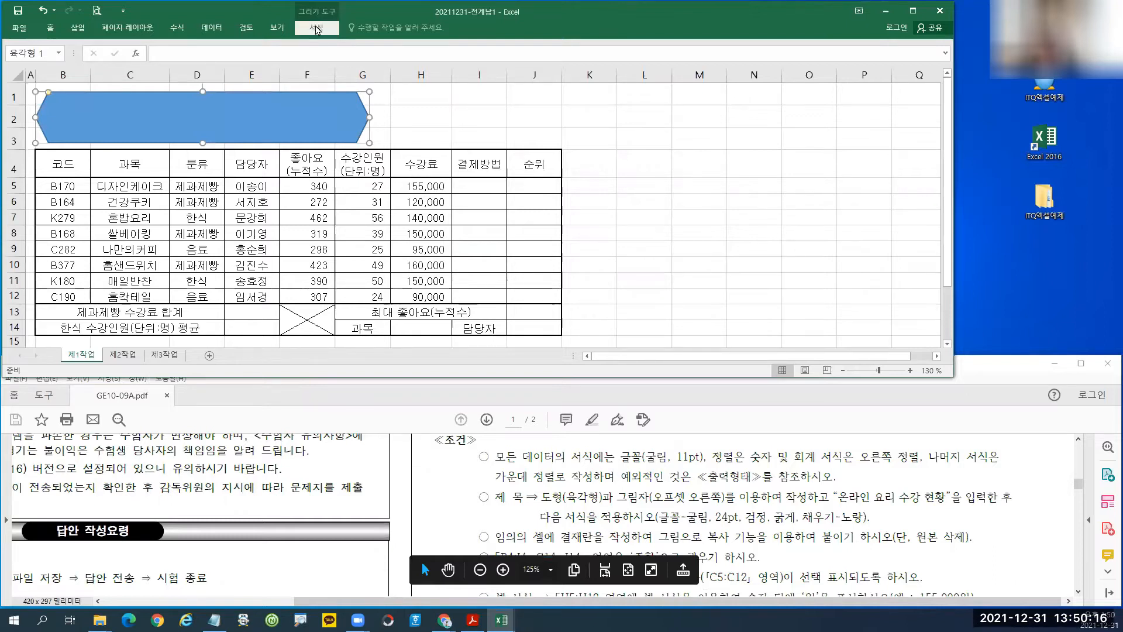
Apply the Outer Offset Right shadow to the hexagon from Shape Effects.
{"action": "left_click", "coordinate": [316, 28]}
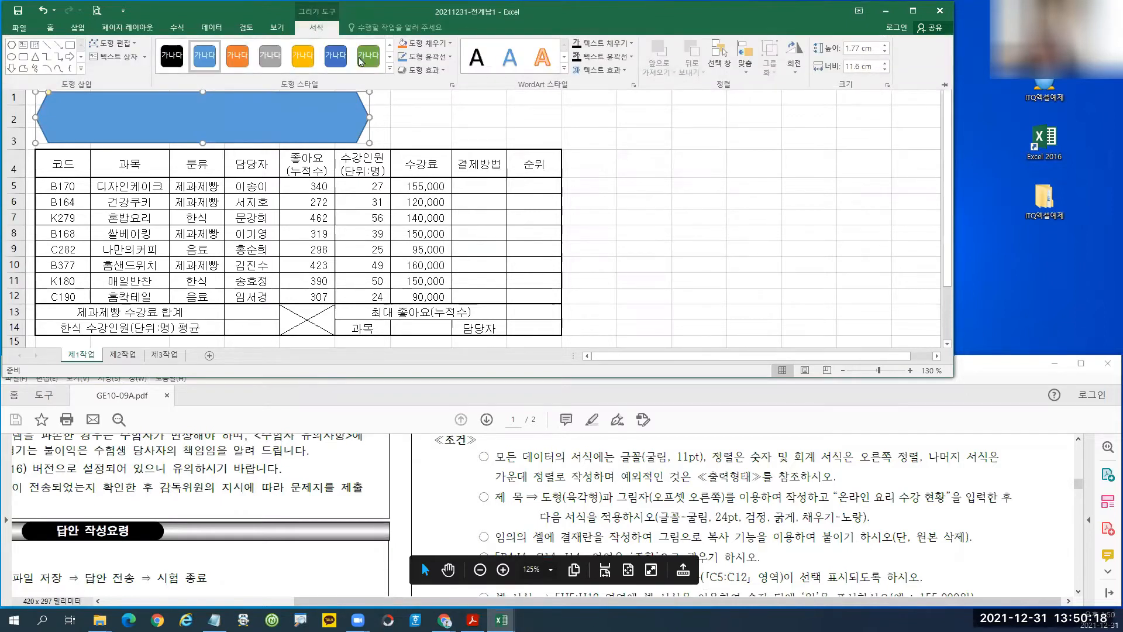
{"action": "left_click", "coordinate": [429, 71]}
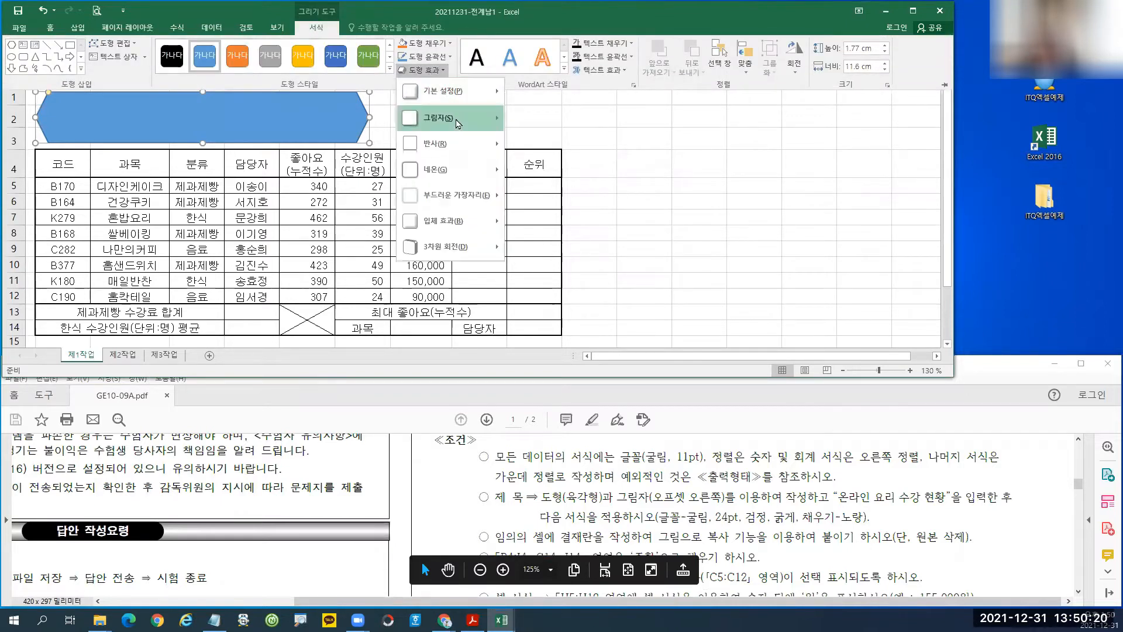
{"action": "mouse_move", "coordinate": [445, 117]}
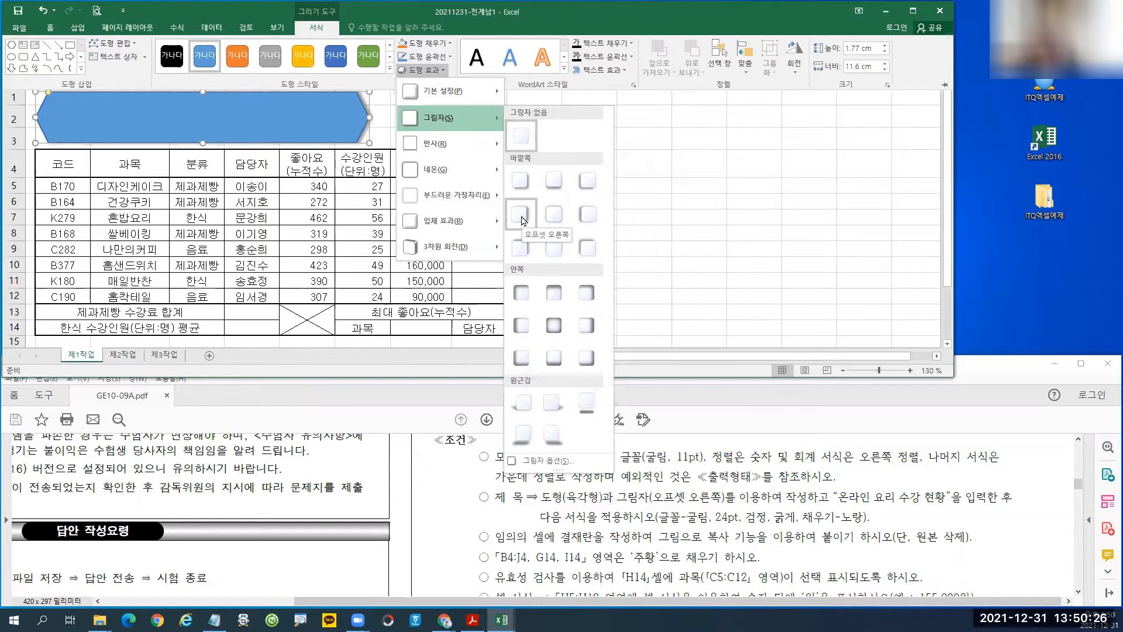
{"action": "left_click", "coordinate": [520, 216]}
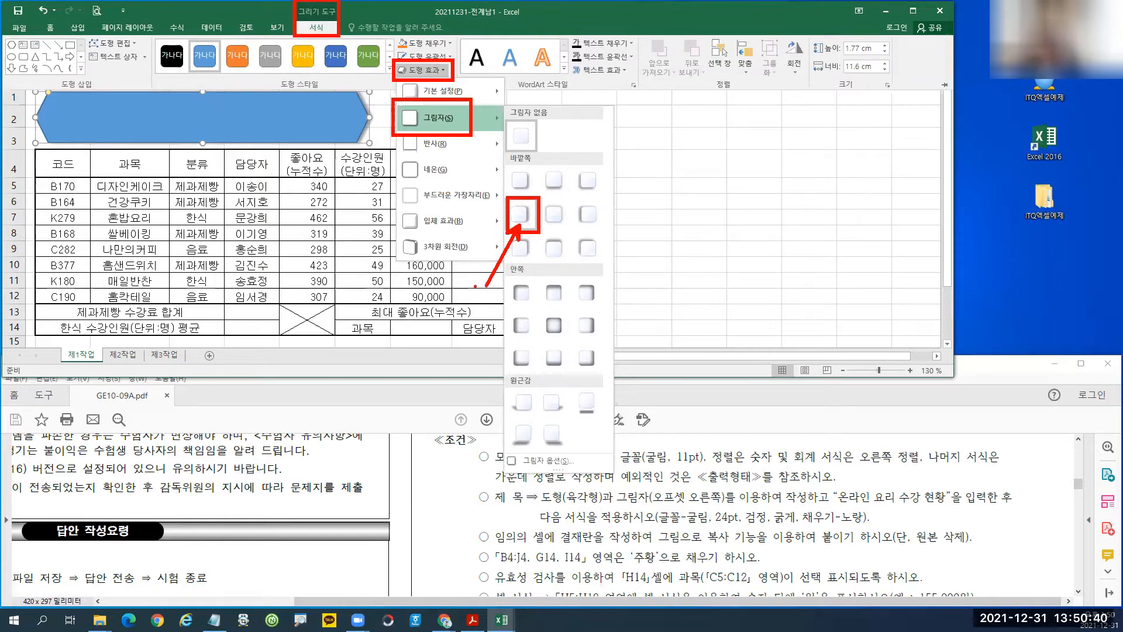
{"action": "key", "text": "Escape"}
{"action": "left_click", "coordinate": [316, 30]}
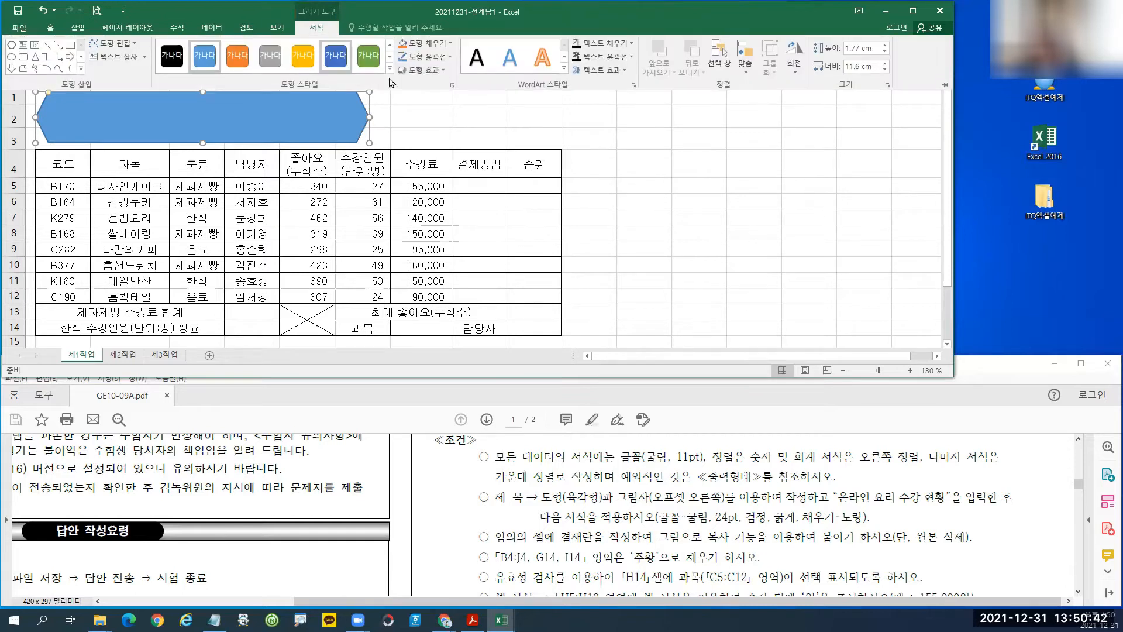
{"action": "left_click", "coordinate": [436, 70]}
{"action": "mouse_move", "coordinate": [473, 125]}
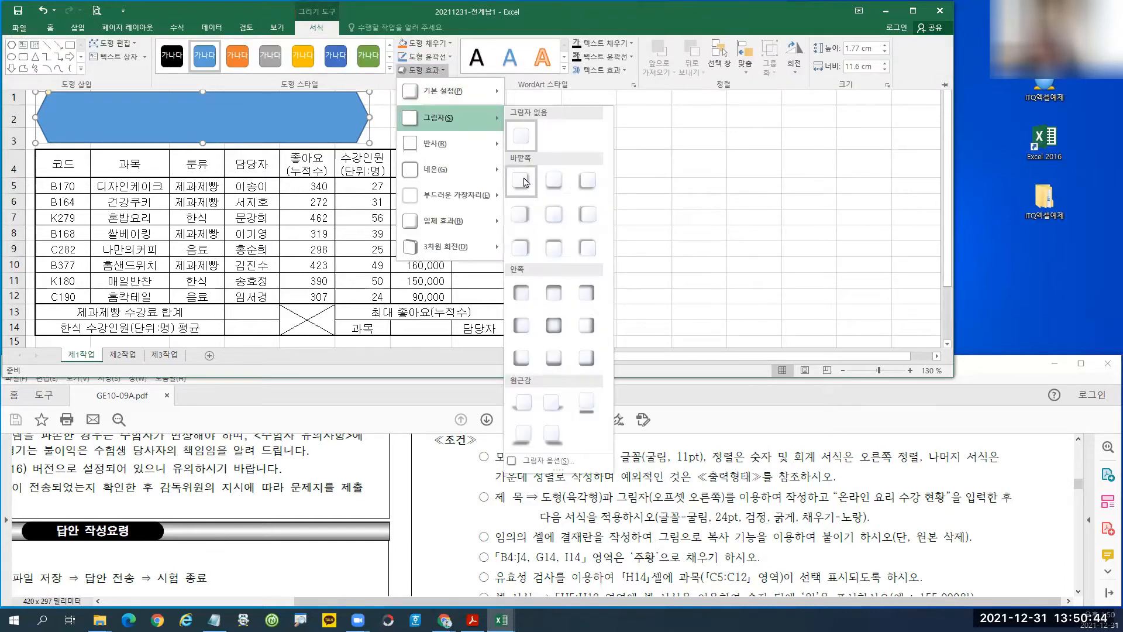
{"action": "left_click", "coordinate": [524, 221]}
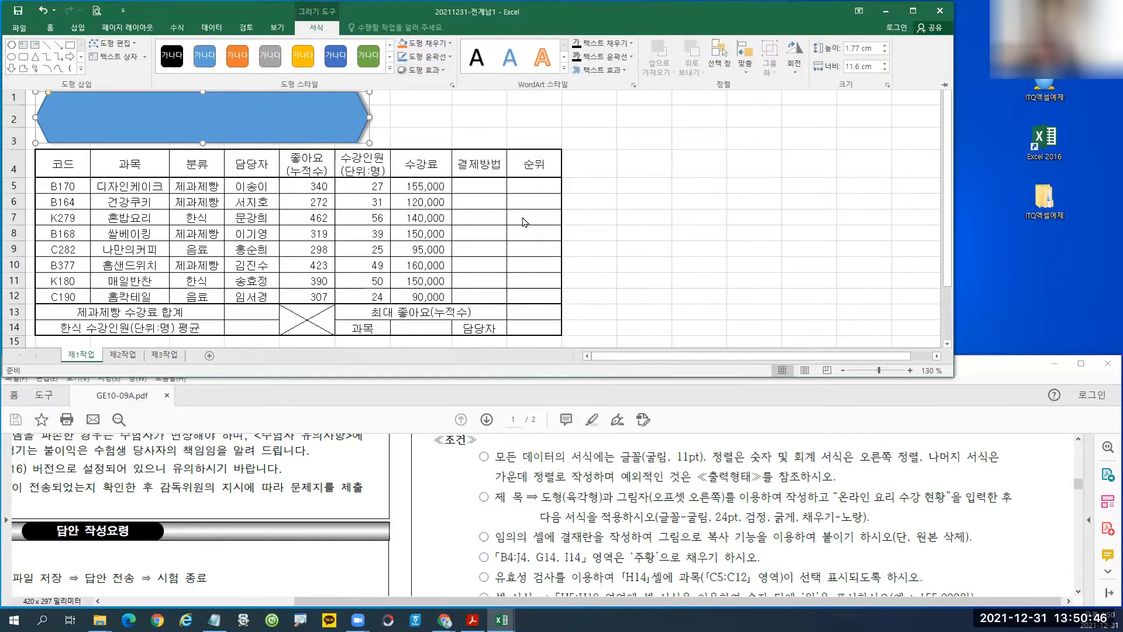
Set the hexagon's font to 굴림, 24pt, bold.
{"action": "left_click", "coordinate": [50, 30]}
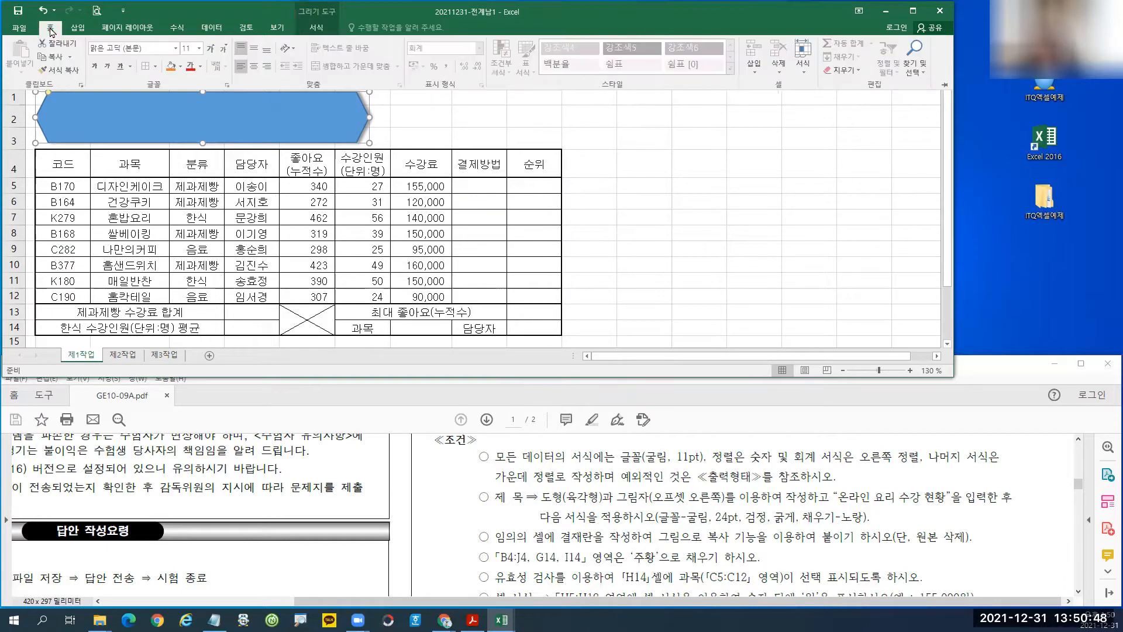
{"action": "left_click", "coordinate": [151, 49]}
{"action": "key", "text": "BackSpace"}
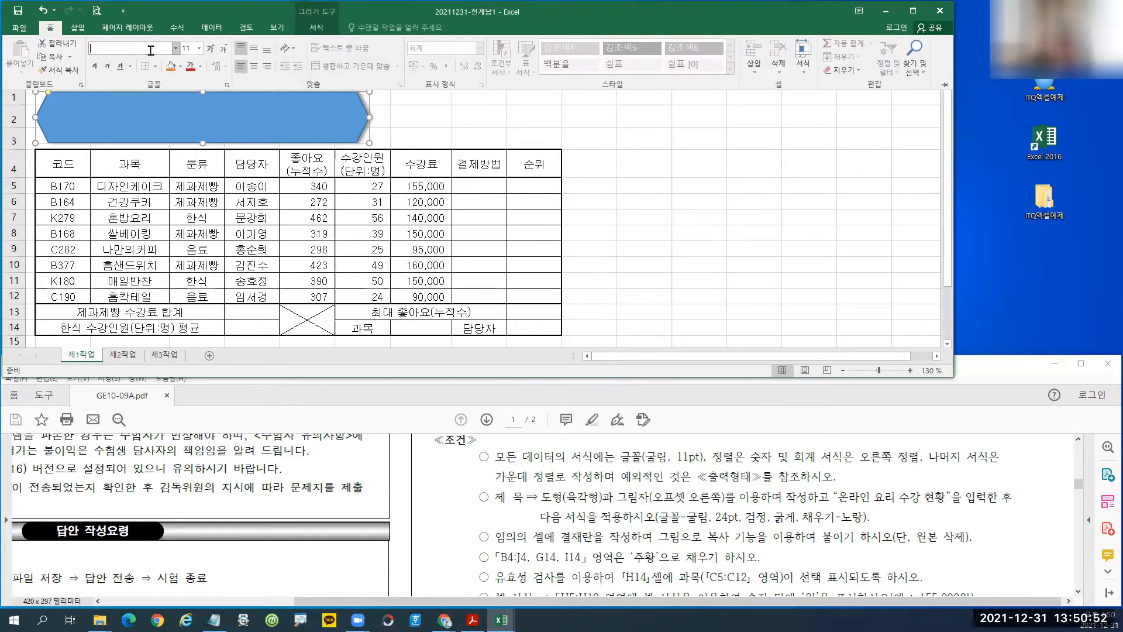
{"action": "type", "text": "굴림"}
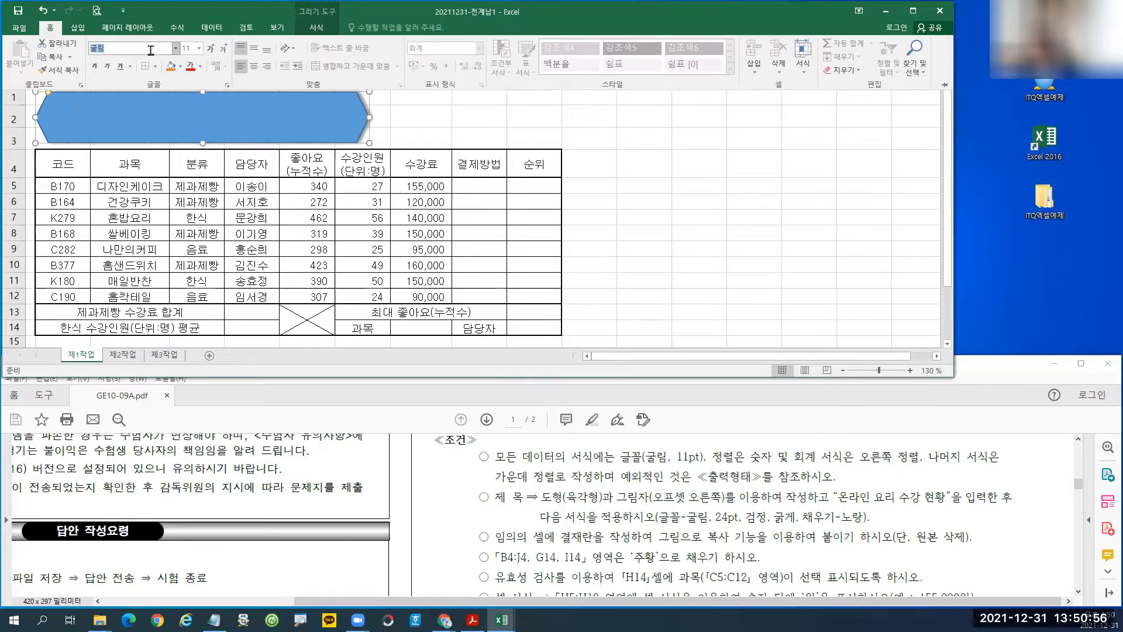
{"action": "left_click", "coordinate": [199, 49]}
{"action": "left_click", "coordinate": [191, 173]}
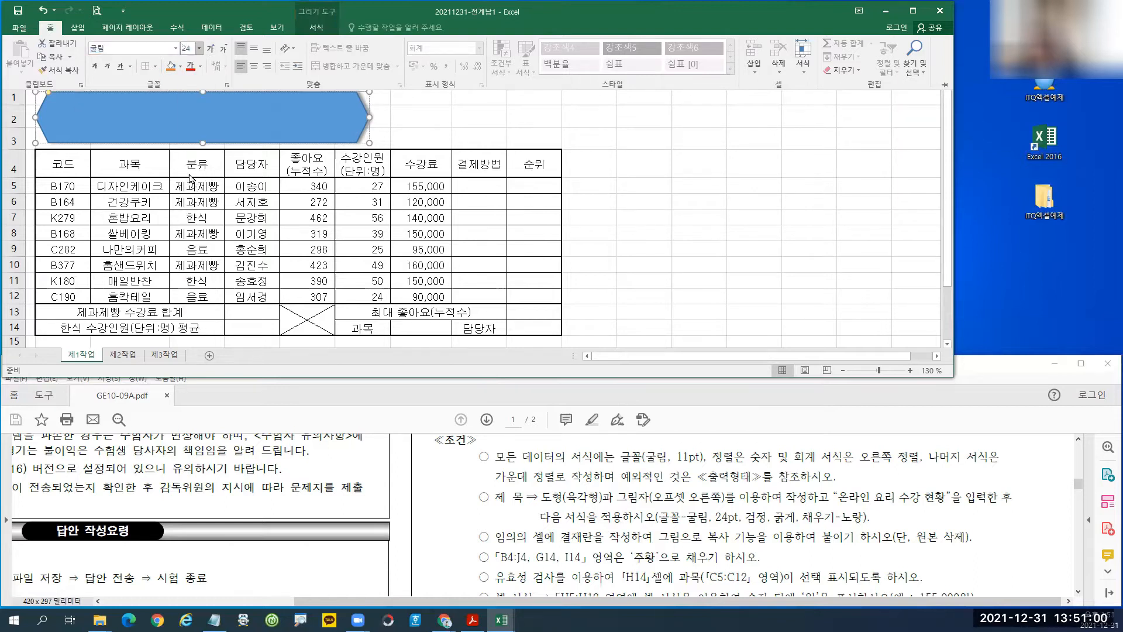
{"action": "left_click", "coordinate": [94, 68]}
Give the hexagon a yellow fill, black font colour, and middle-centre alignment.
{"action": "left_click", "coordinate": [181, 66]}
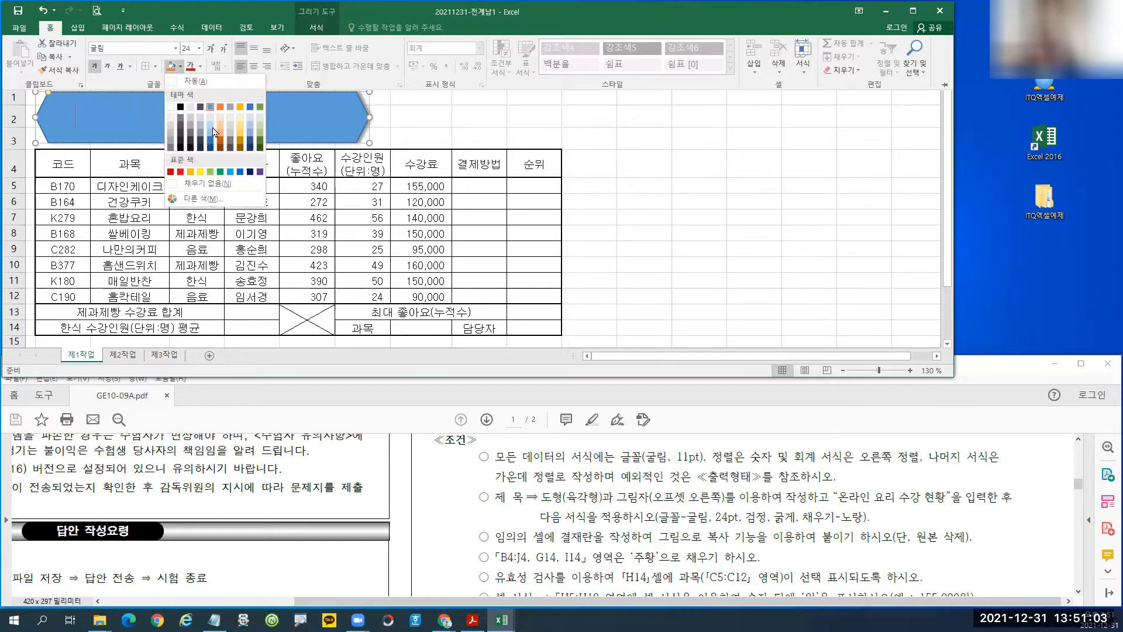
{"action": "left_click", "coordinate": [200, 171]}
{"action": "left_click", "coordinate": [200, 69]}
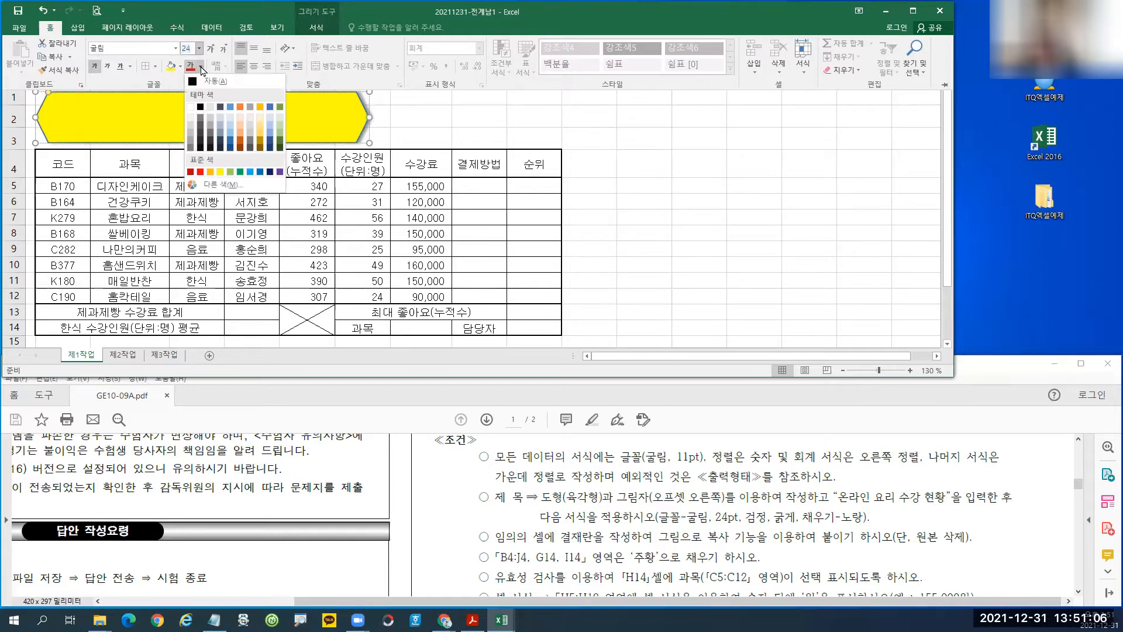
{"action": "left_click", "coordinate": [199, 109]}
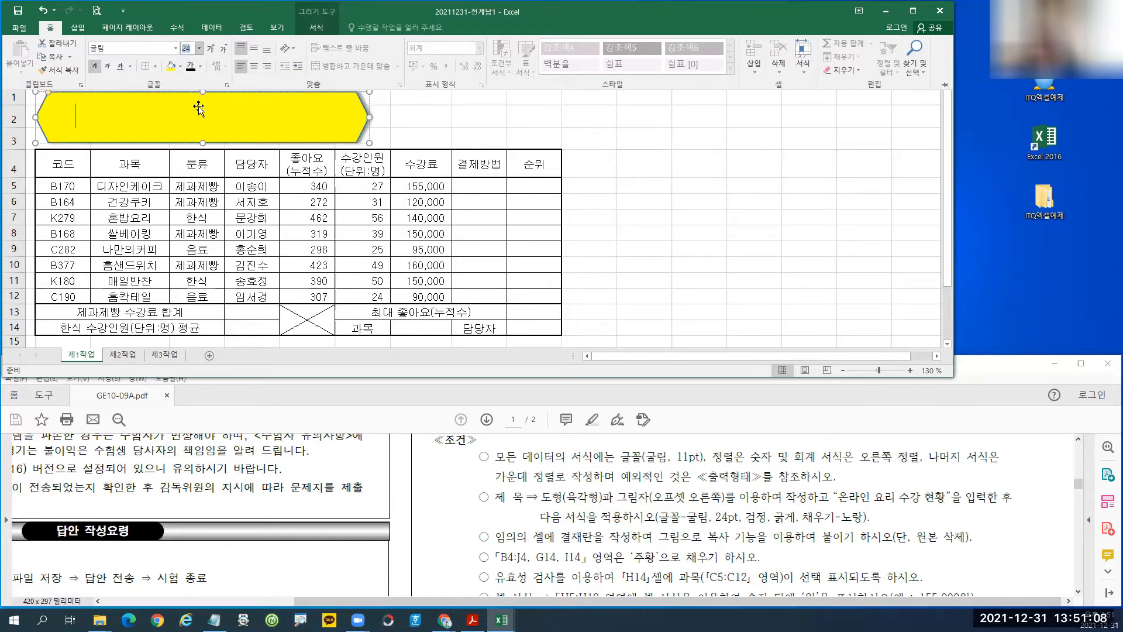
{"action": "left_click", "coordinate": [254, 47]}
{"action": "left_click", "coordinate": [255, 66]}
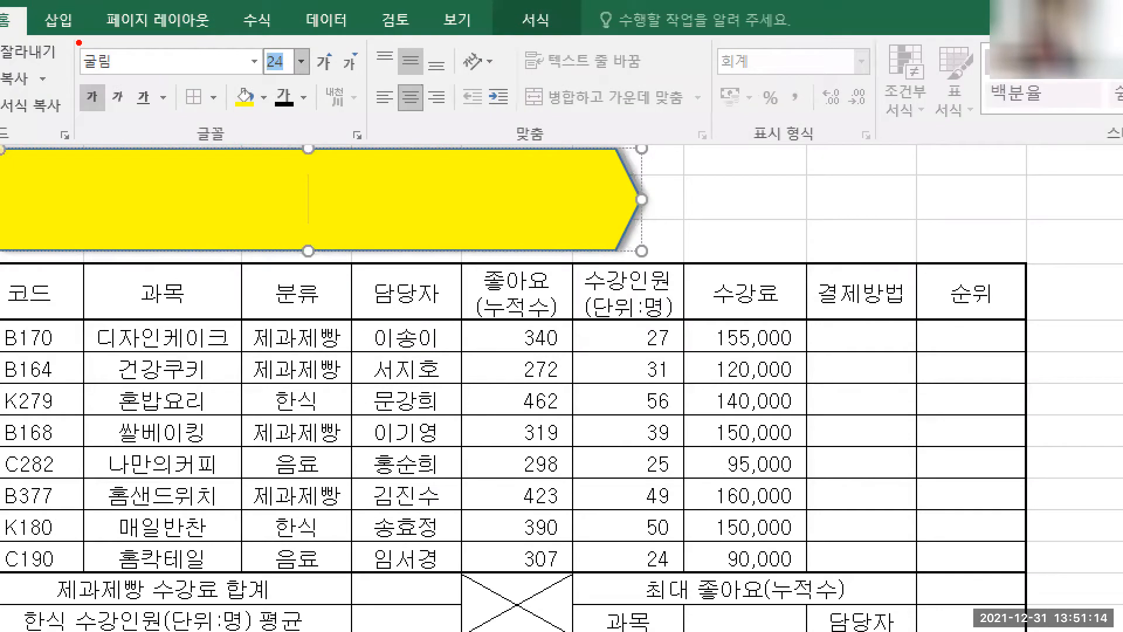
Type the title 온라인 요리 수강 현황 into the hexagon.
{"action": "left_click_drag", "start_coordinate": [76, 40], "coordinate": [120, 77]}
{"action": "left_click_drag", "start_coordinate": [254, 40], "coordinate": [312, 83]}
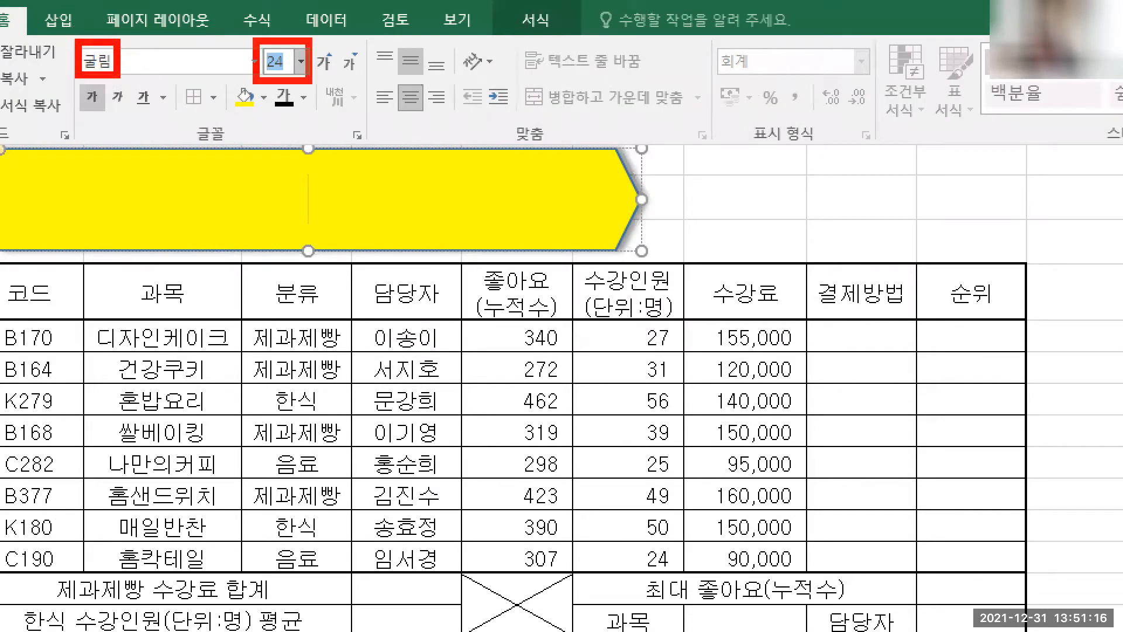
{"action": "mouse_move", "coordinate": [221, 72]}
{"action": "left_mouse_down"}
{"action": "mouse_move", "coordinate": [256, 103]}
{"action": "mouse_move", "coordinate": [322, 123]}
{"action": "left_mouse_up"}
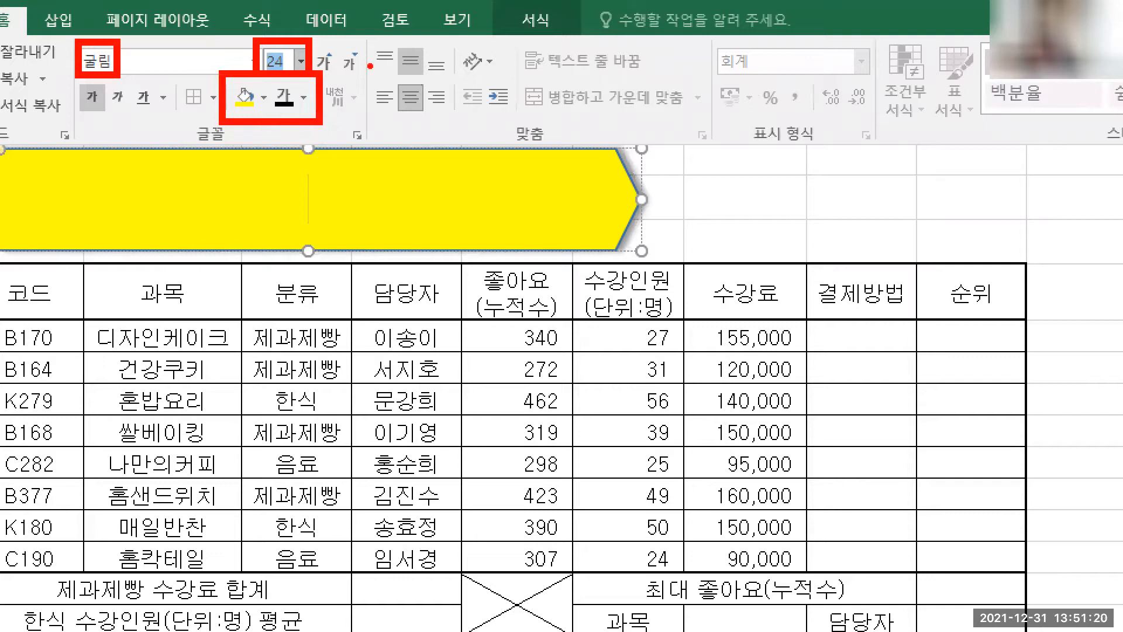
{"action": "left_click_drag", "start_coordinate": [385, 37], "coordinate": [439, 133]}
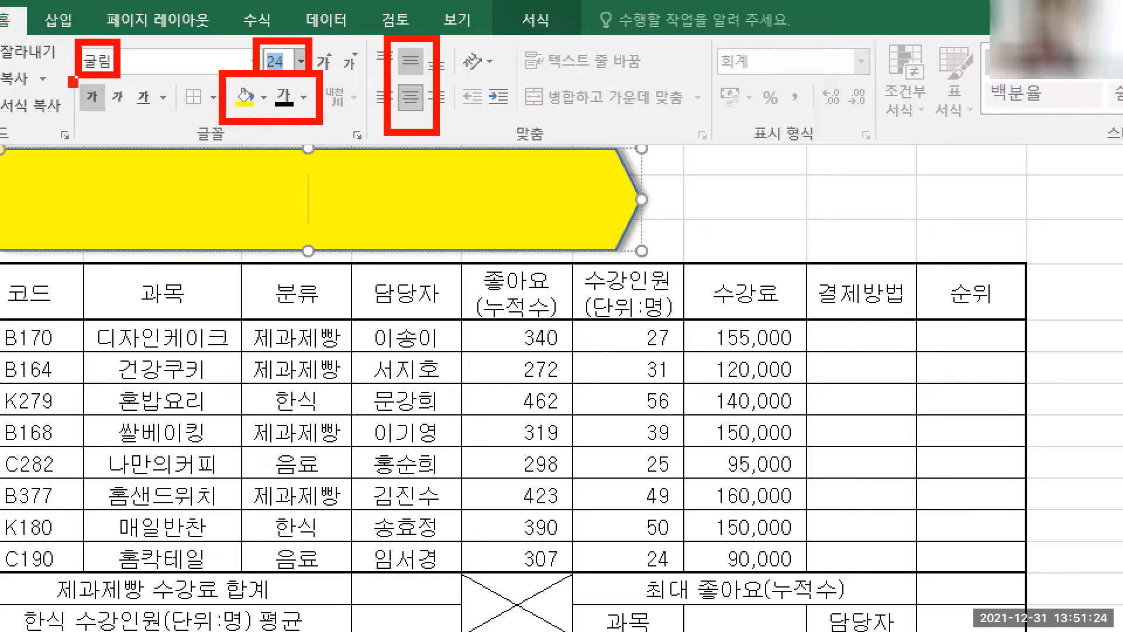
{"action": "left_click_drag", "start_coordinate": [68, 76], "coordinate": [111, 122]}
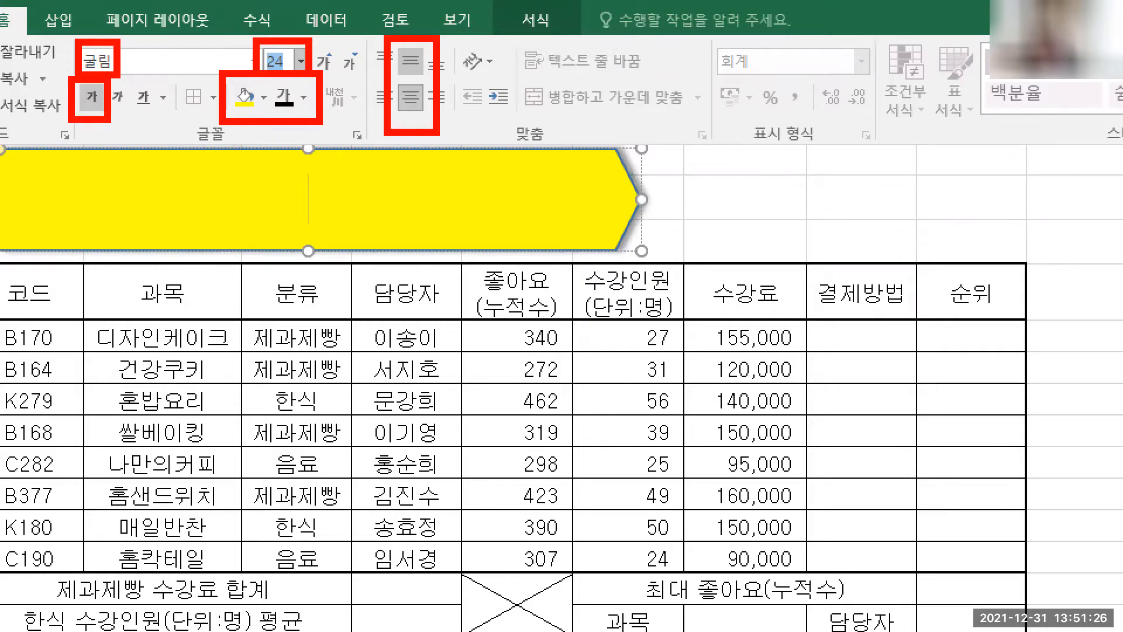
{"action": "key", "text": "Escape"}
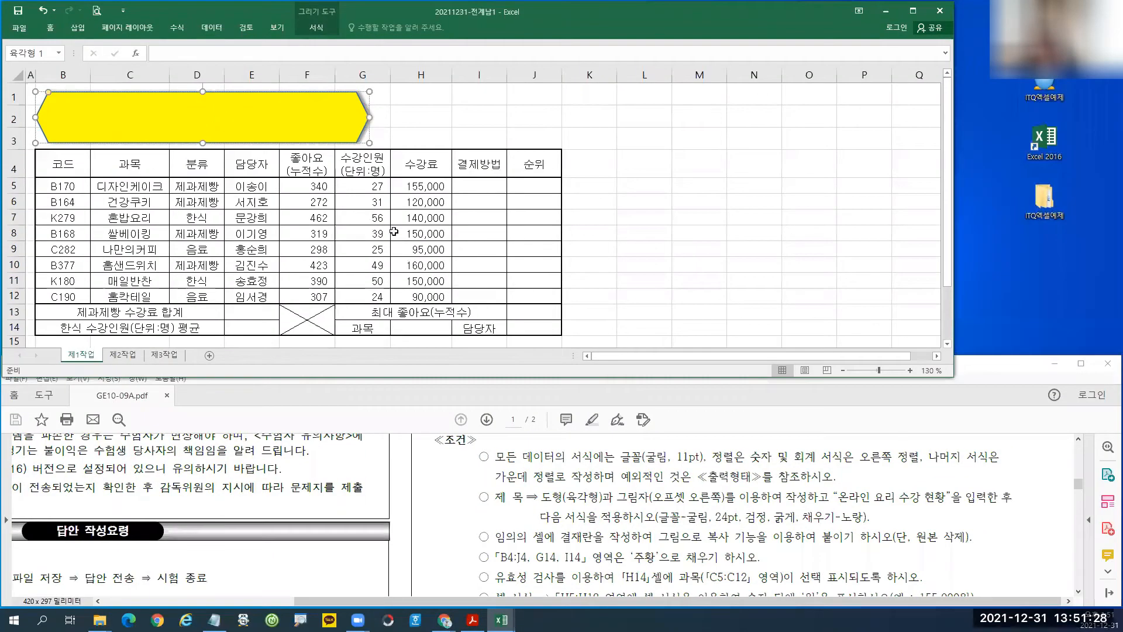
{"action": "type", "text": "온라인 요리 수강 허"}
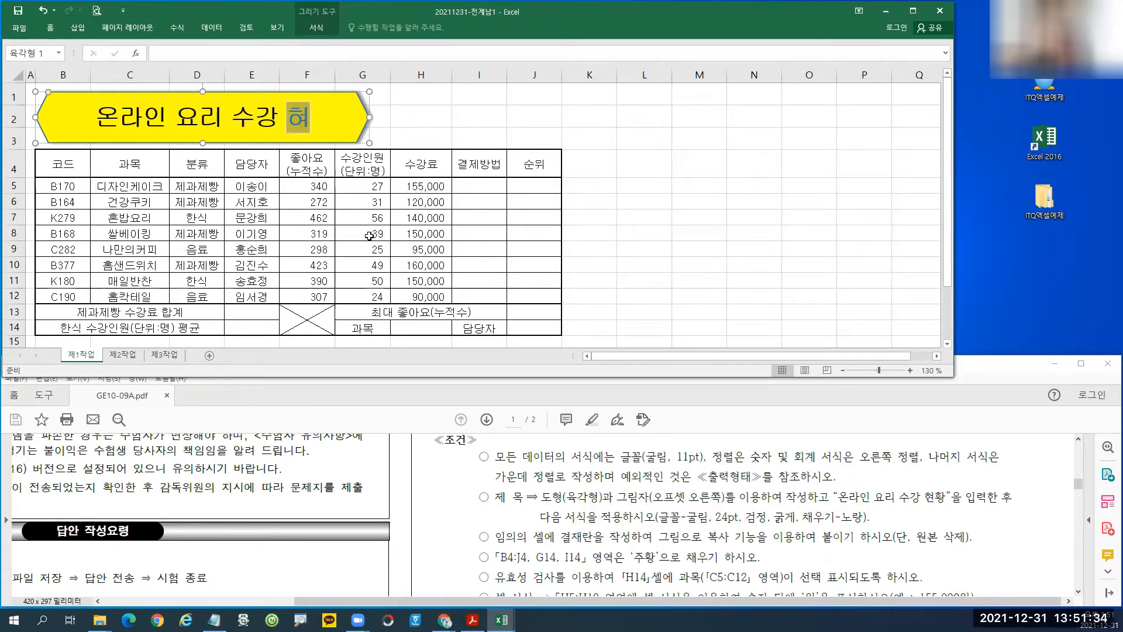
{"action": "type", "text": "현황"}
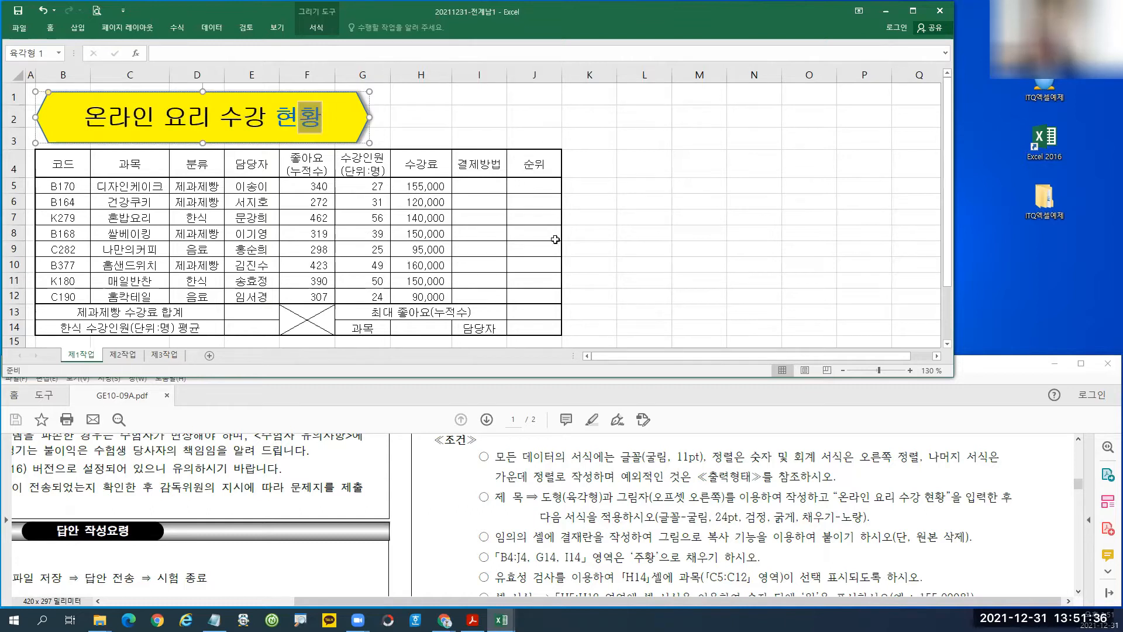
{"action": "left_click", "coordinate": [602, 262]}
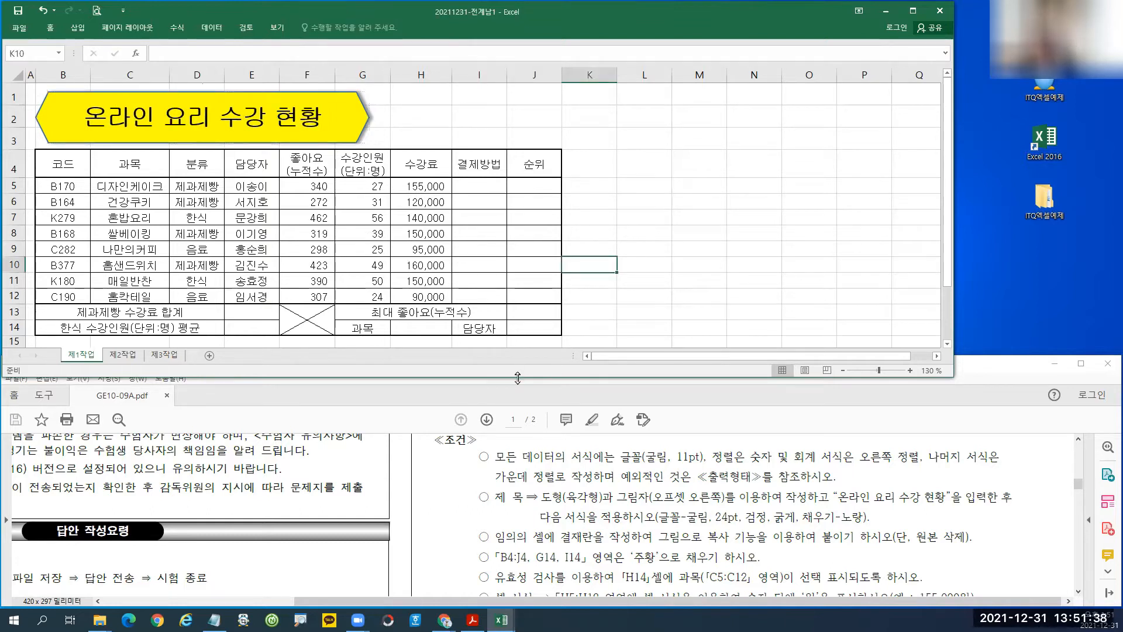
{"action": "left_click_drag", "start_coordinate": [518, 378], "coordinate": [522, 432]}
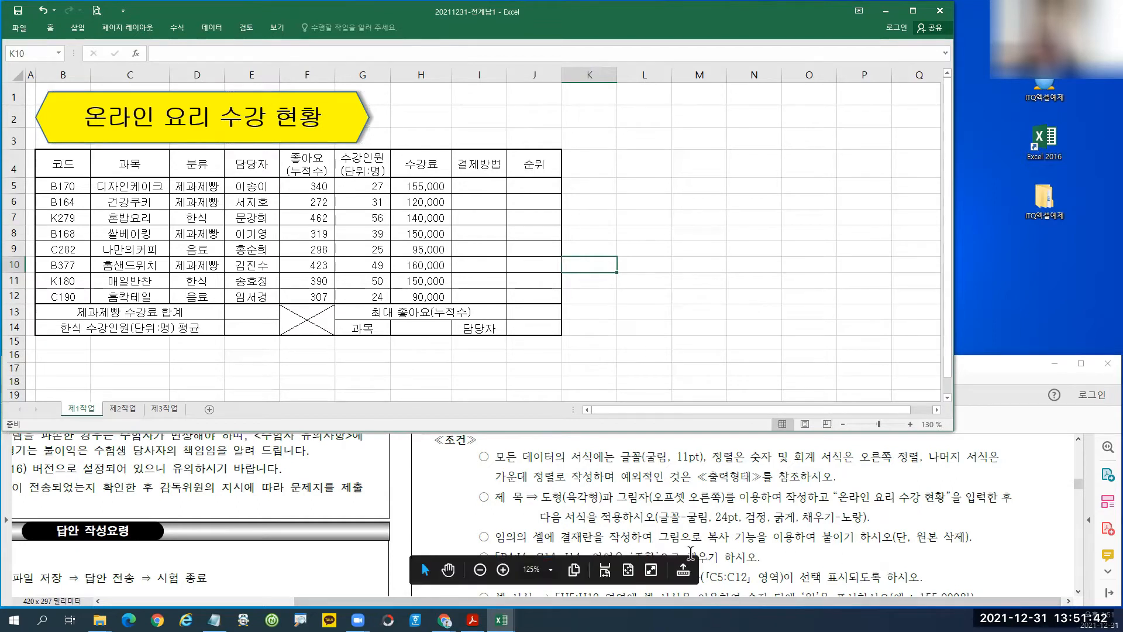
{"action": "mouse_move", "coordinate": [462, 522]}
{"action": "left_mouse_down"}
{"action": "mouse_move", "coordinate": [779, 558]}
{"action": "mouse_move", "coordinate": [984, 552]}
{"action": "left_mouse_up"}
Enter 확인, 담당, 팀장 and 부장 into cells L16 through O16.
{"action": "left_click", "coordinate": [633, 344]}
{"action": "left_click", "coordinate": [637, 352]}
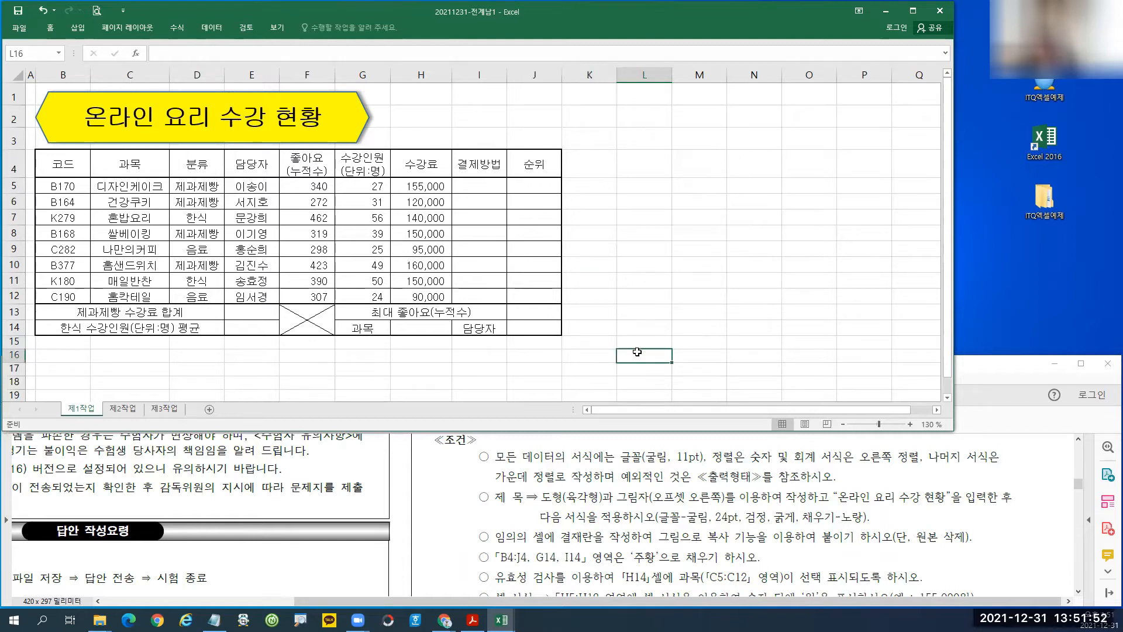
{"action": "type", "text": "확이ㄴ"}
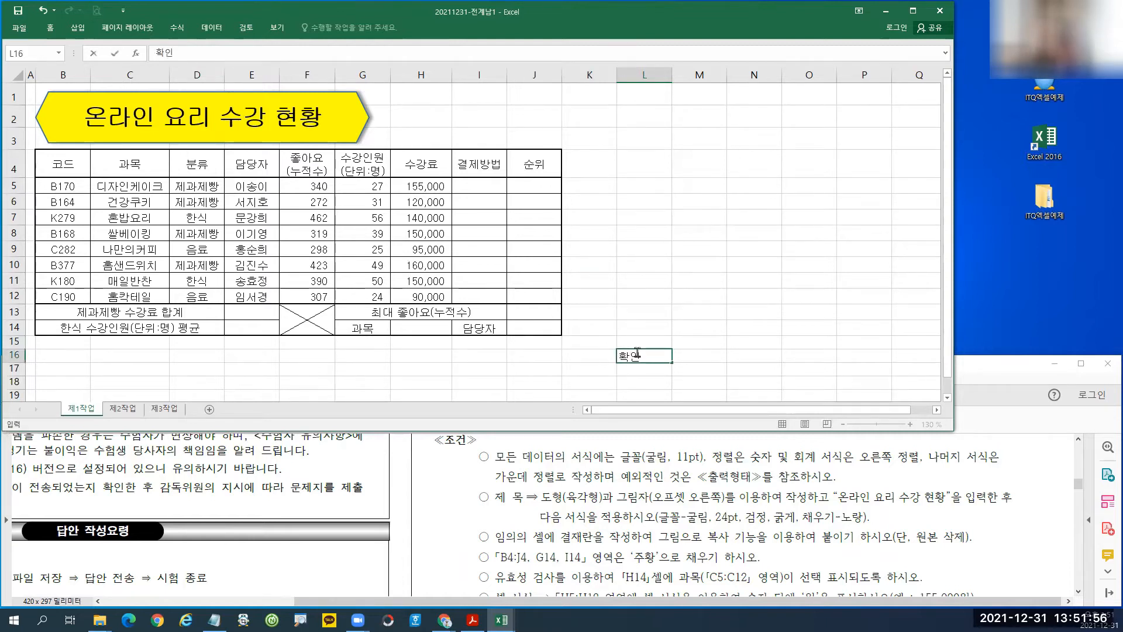
{"action": "key", "text": "Tab"}
{"action": "type", "text": "담당"}
{"action": "key", "text": "Tab"}
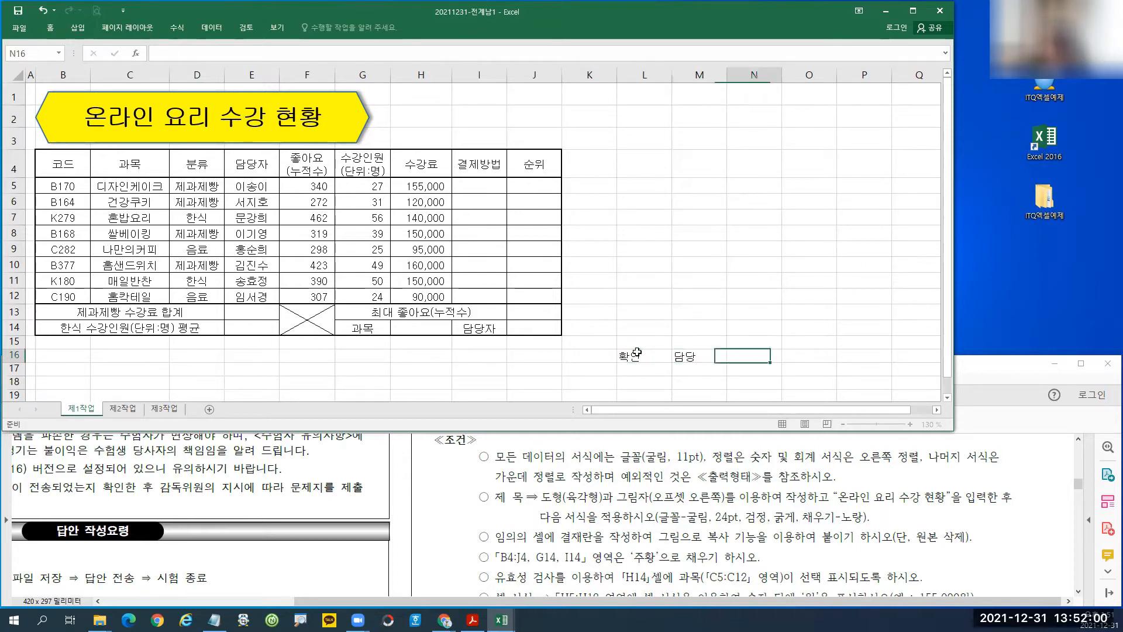
{"action": "type", "text": "팀장"}
{"action": "key", "text": "Tab"}
{"action": "type", "text": "부장"}
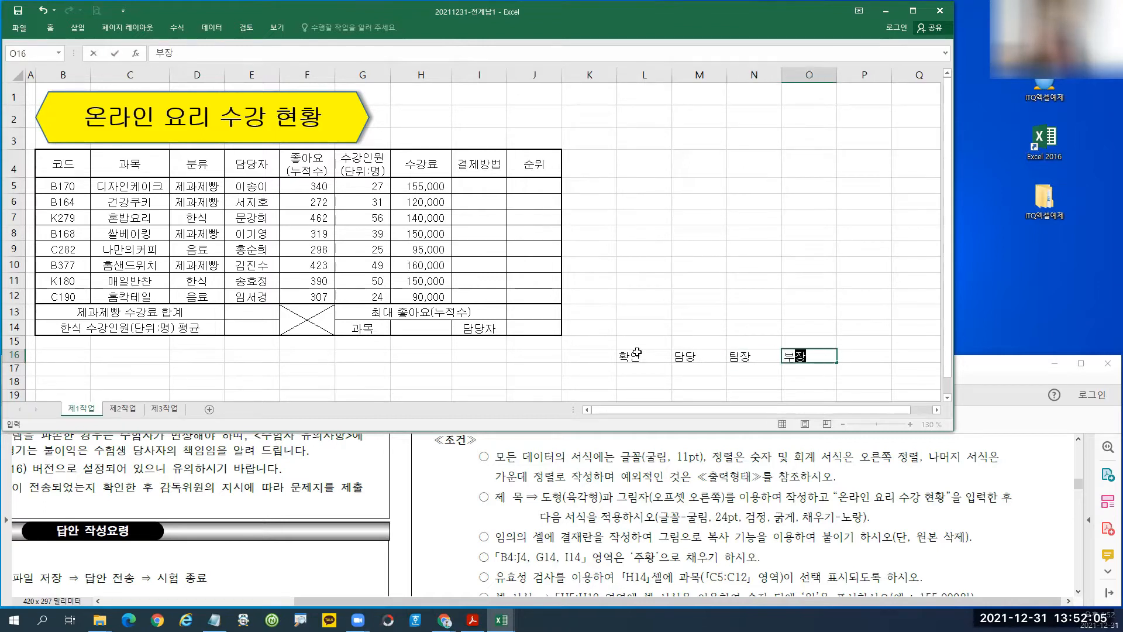
{"action": "key", "text": "Return"}
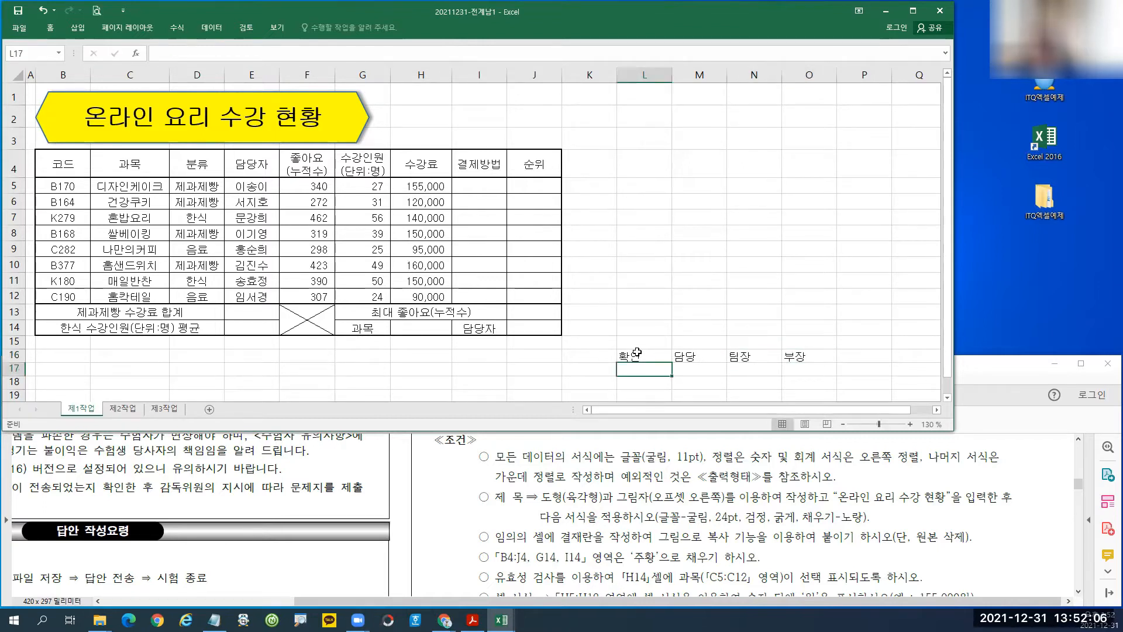
Check the four labels and select the approval box area L16:O17.
{"action": "left_click", "coordinate": [642, 358]}
{"action": "left_click", "coordinate": [689, 358]}
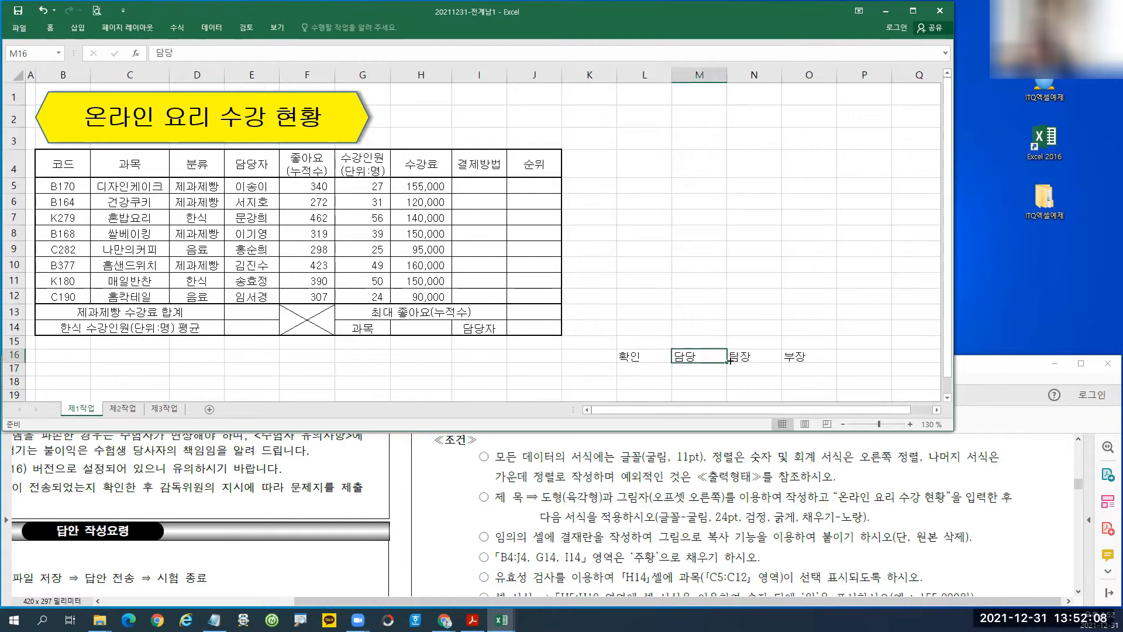
{"action": "left_click", "coordinate": [744, 356]}
{"action": "left_click", "coordinate": [795, 355]}
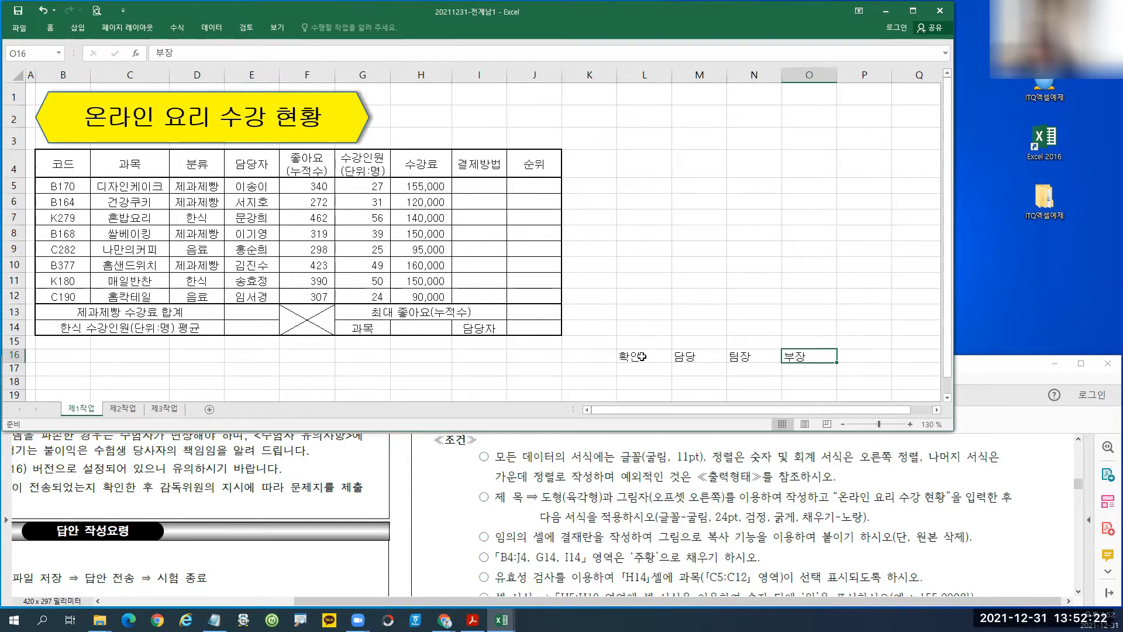
{"action": "left_click_drag", "start_coordinate": [642, 357], "coordinate": [807, 372]}
{"action": "left_click_drag", "start_coordinate": [654, 356], "coordinate": [808, 371]}
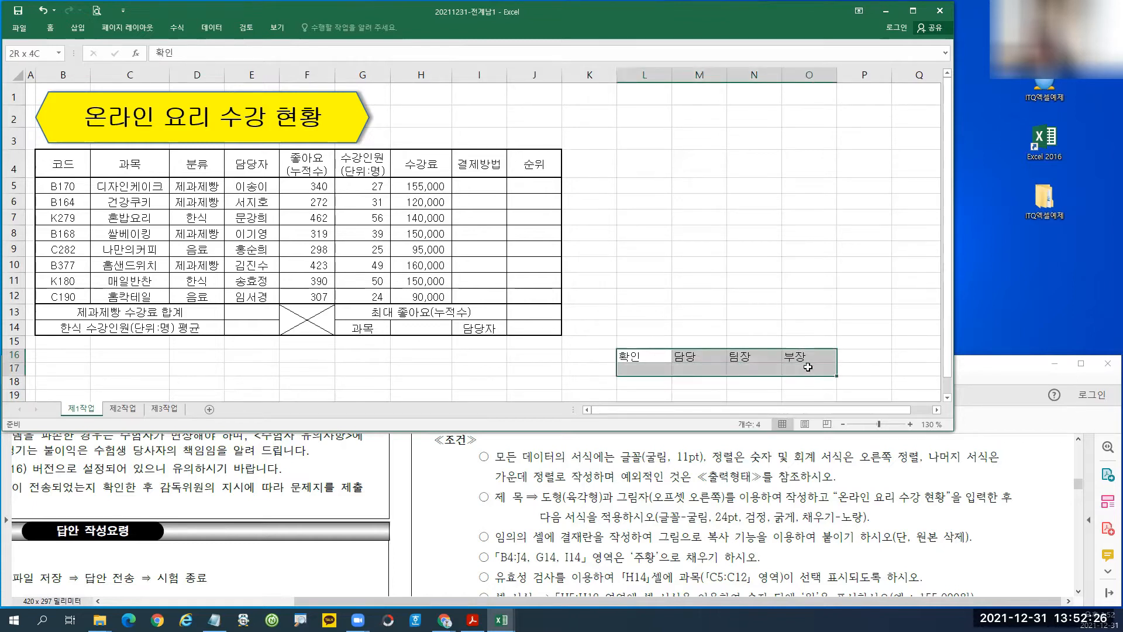
{"action": "left_click", "coordinate": [50, 28]}
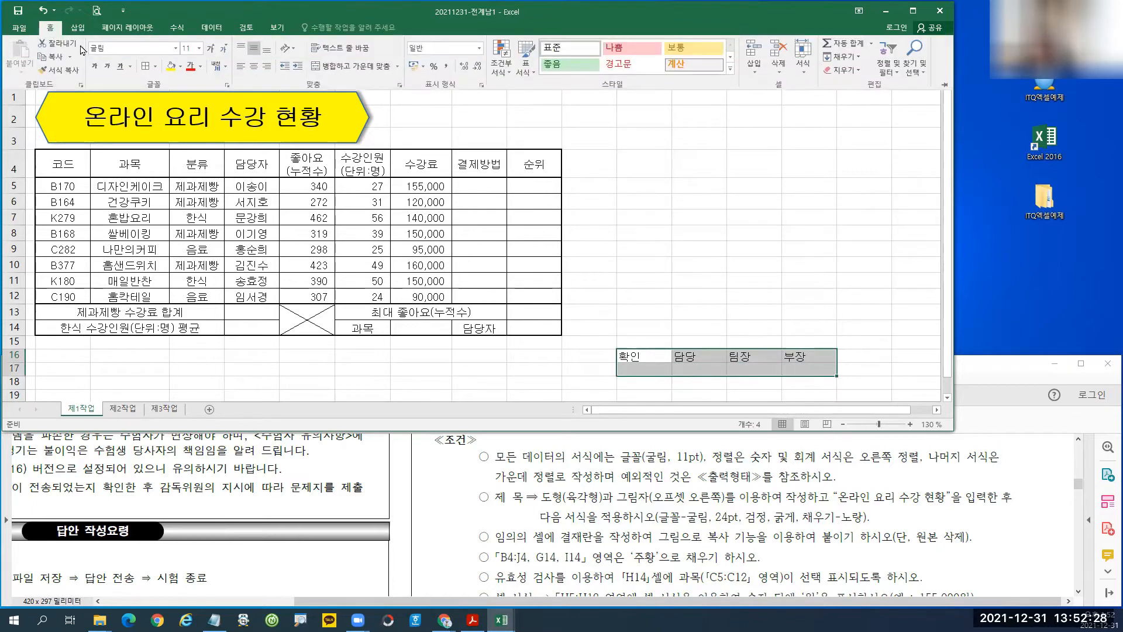
{"action": "left_click", "coordinate": [155, 66]}
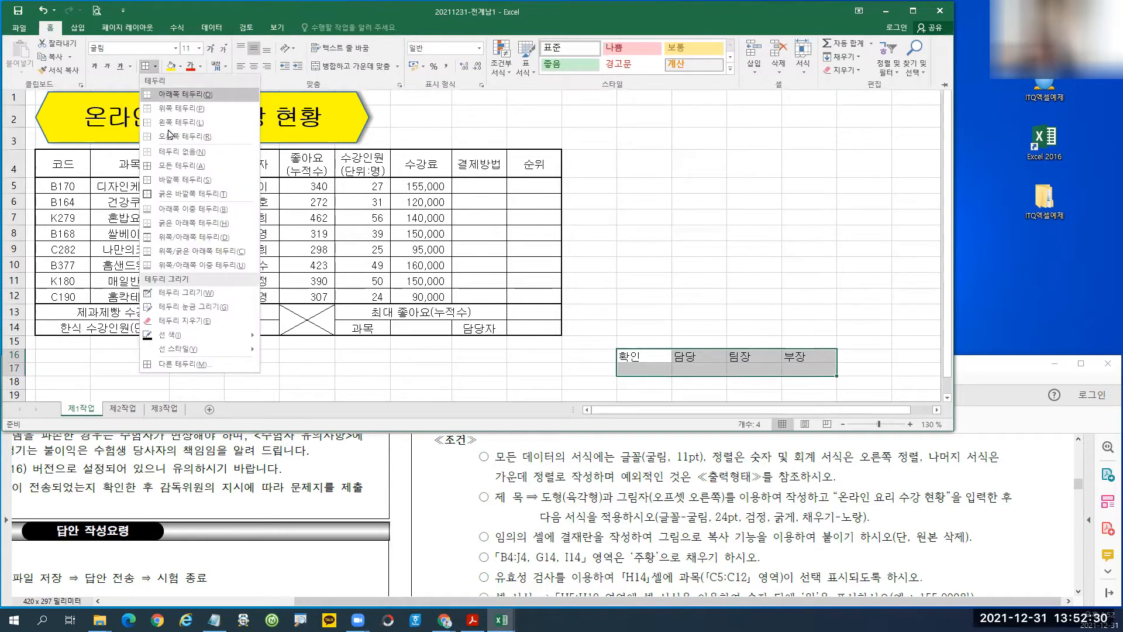
{"action": "left_click", "coordinate": [169, 167]}
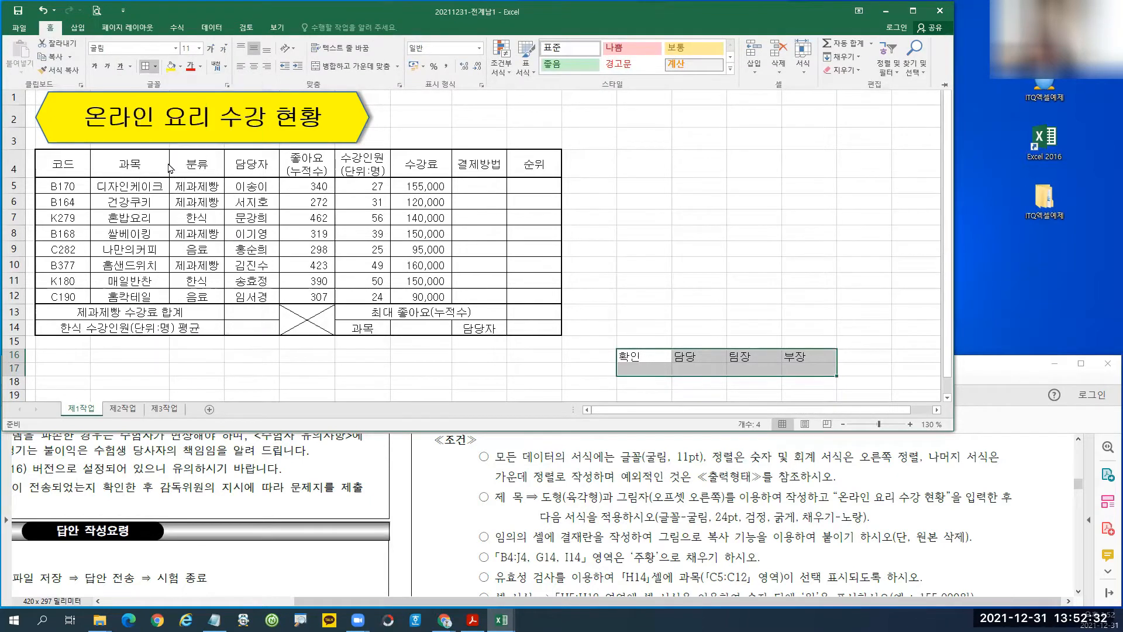
{"action": "left_click", "coordinate": [254, 67]}
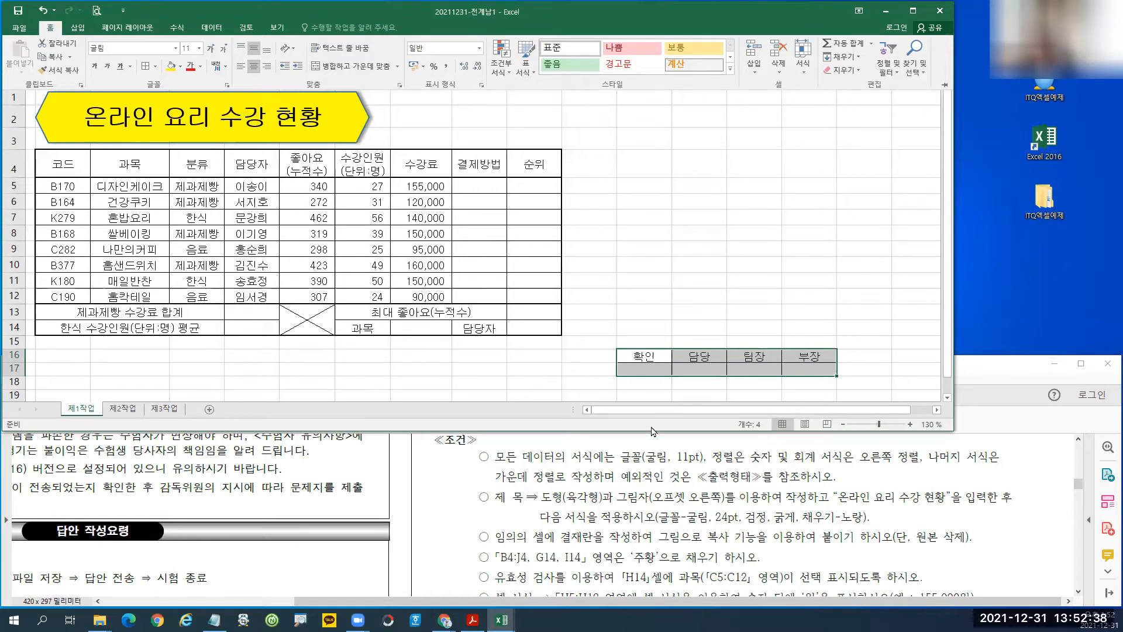
{"action": "left_click", "coordinate": [638, 358]}
{"action": "left_click_drag", "start_coordinate": [640, 356], "coordinate": [643, 368]}
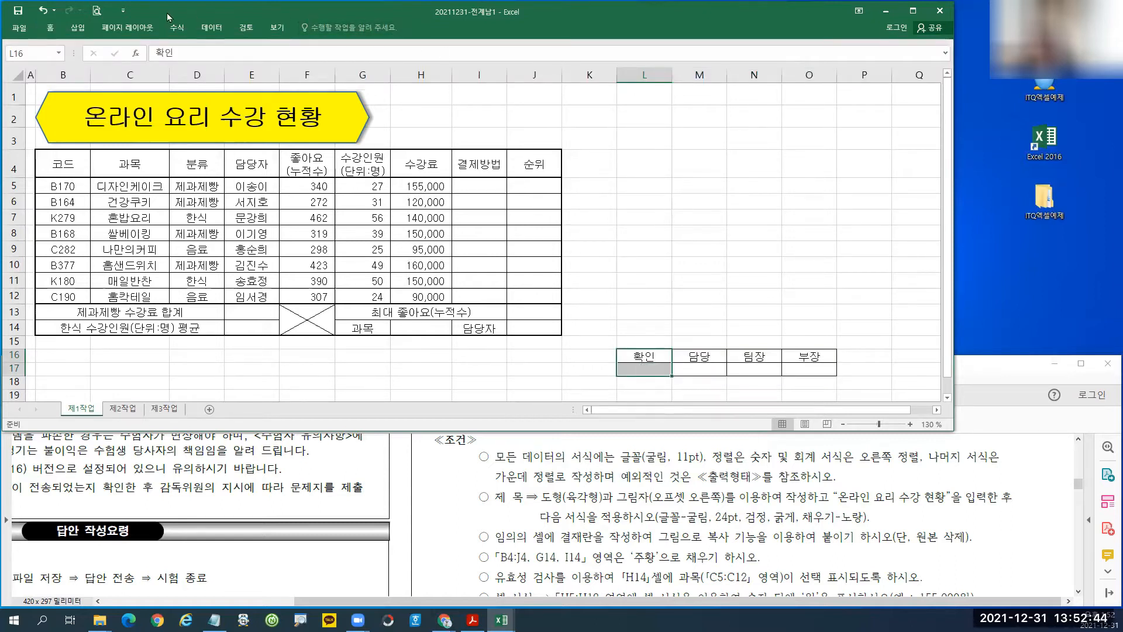
{"action": "left_click", "coordinate": [51, 29]}
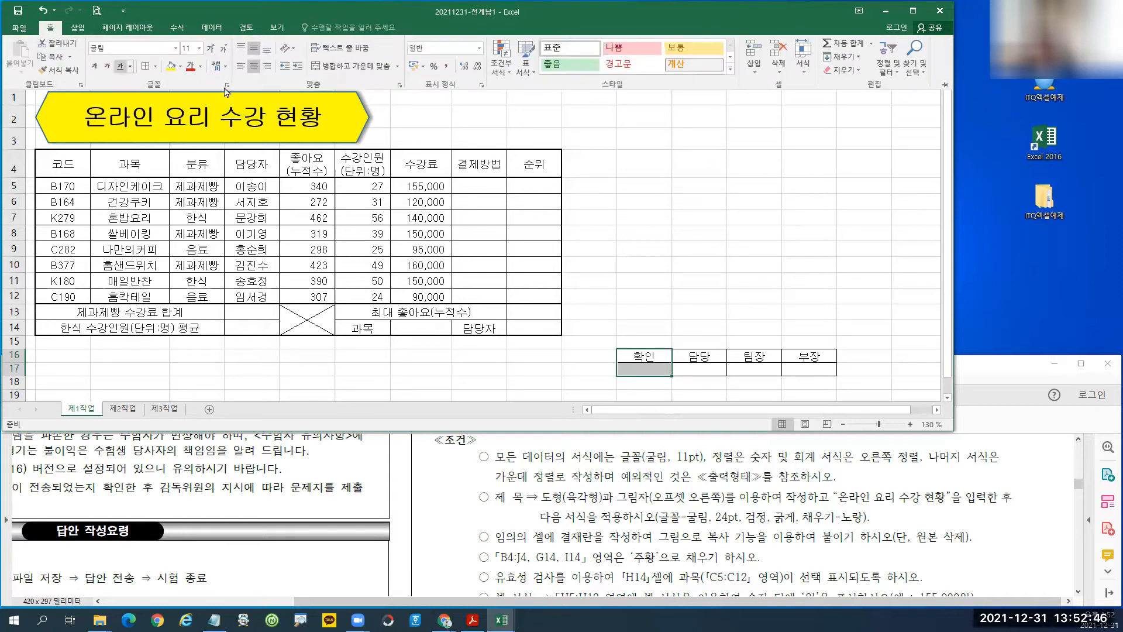
{"action": "left_click", "coordinate": [361, 70]}
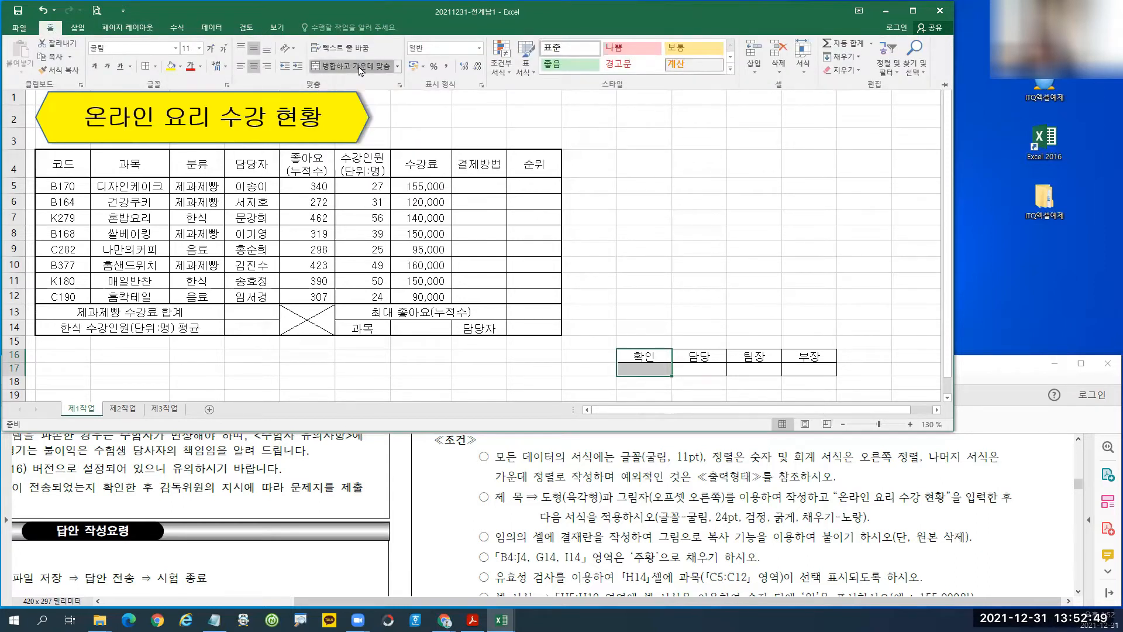
{"action": "left_click", "coordinate": [295, 53]}
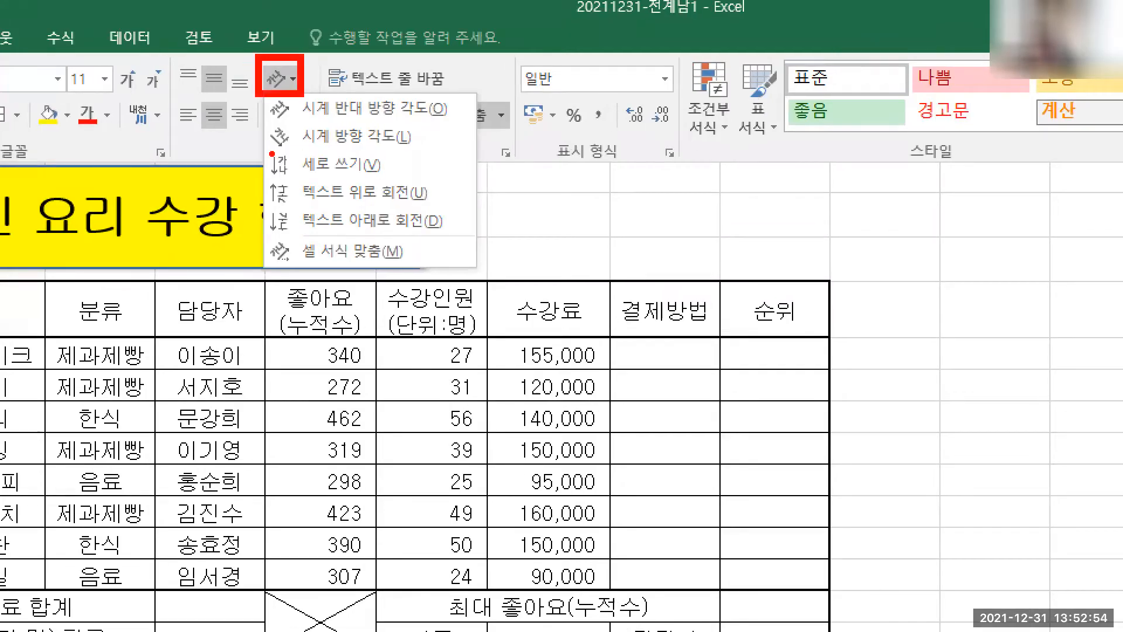
{"action": "mouse_move", "coordinate": [261, 141]}
{"action": "left_mouse_down"}
{"action": "mouse_move", "coordinate": [372, 181]}
{"action": "mouse_move", "coordinate": [165, 179]}
{"action": "mouse_move", "coordinate": [143, 167]}
{"action": "left_mouse_up"}
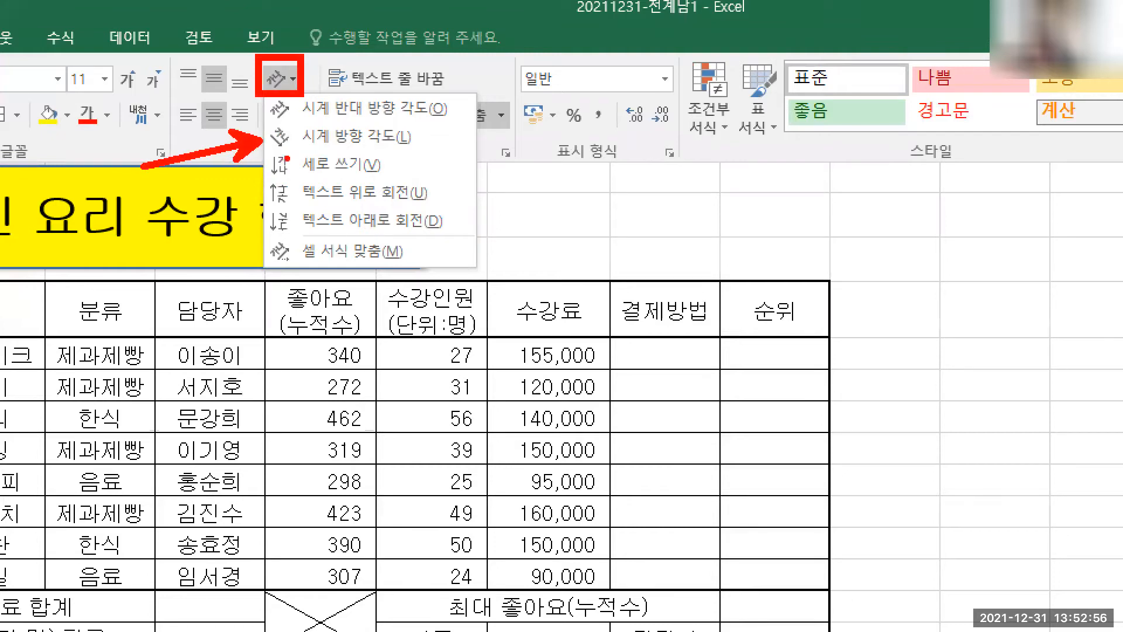
{"action": "mouse_move", "coordinate": [262, 141]}
{"action": "left_mouse_down"}
{"action": "mouse_move", "coordinate": [320, 182]}
{"action": "mouse_move", "coordinate": [384, 185]}
{"action": "left_mouse_up"}
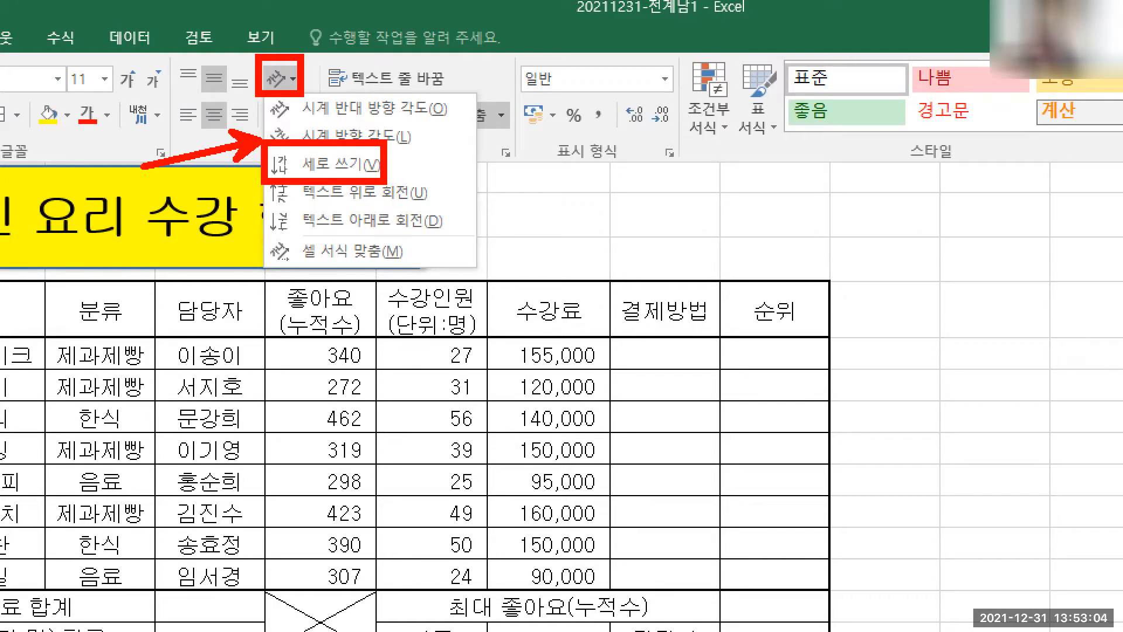
{"action": "key", "text": "Escape"}
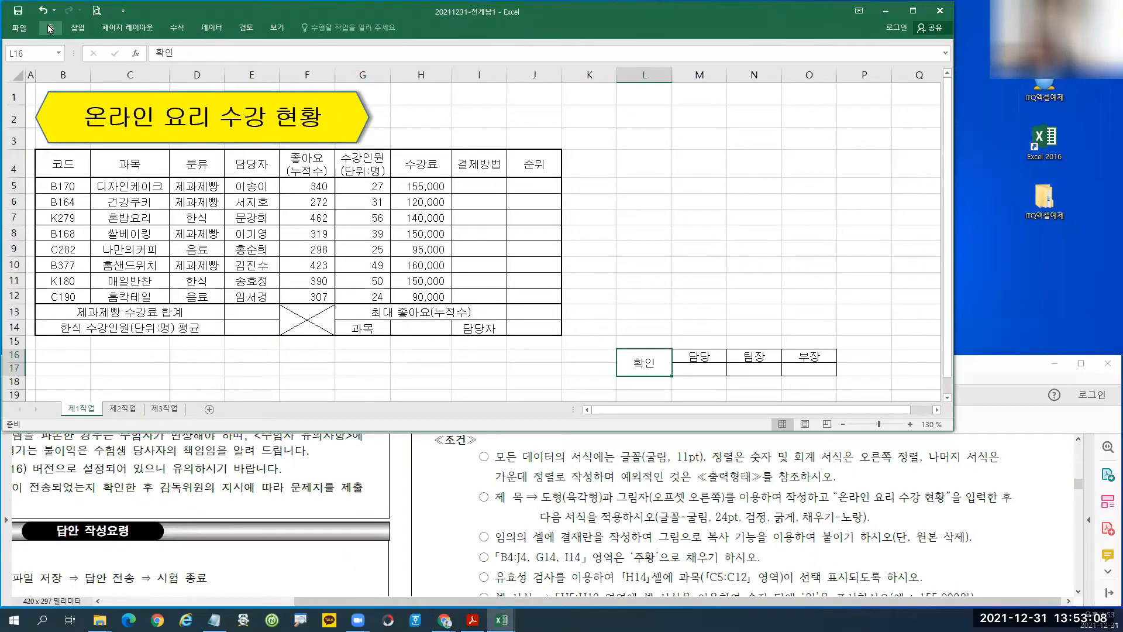
Make 확인 vertical text, narrow column L, and make row 17 taller.
{"action": "left_click", "coordinate": [50, 28]}
{"action": "left_click", "coordinate": [288, 49]}
{"action": "left_click", "coordinate": [306, 91]}
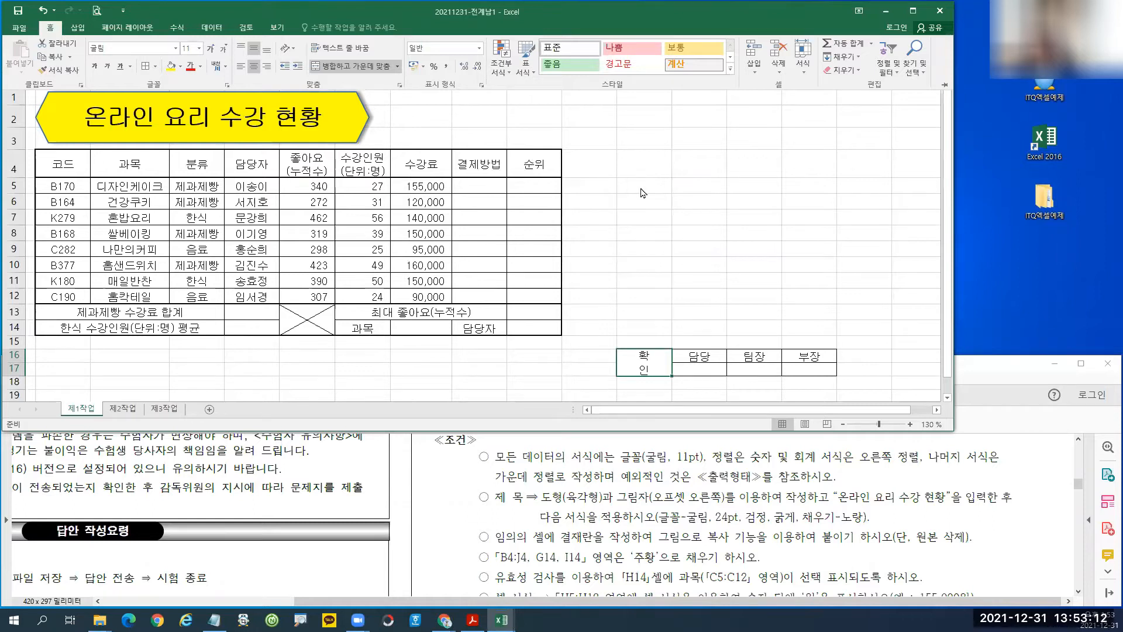
{"action": "left_click", "coordinate": [948, 279]}
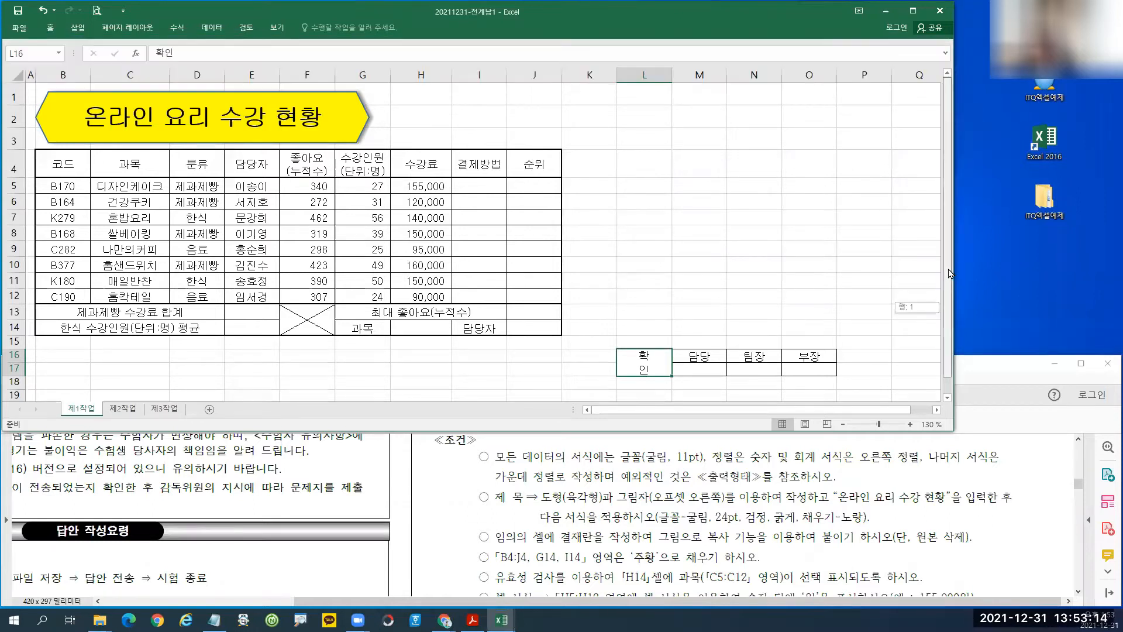
{"action": "left_click_drag", "start_coordinate": [671, 76], "coordinate": [640, 79]}
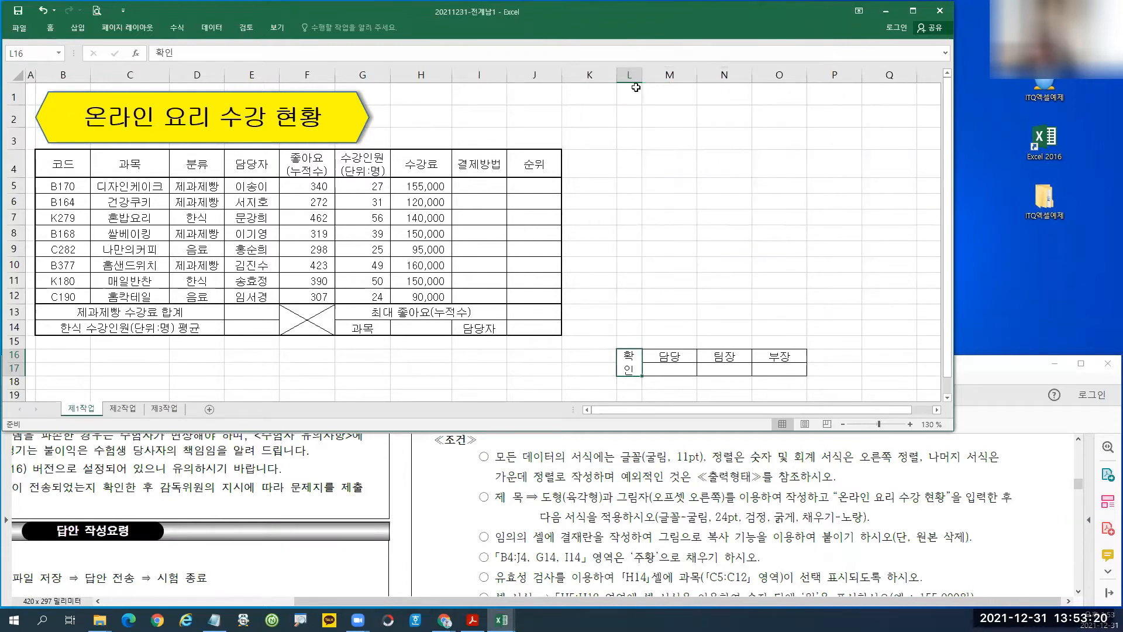
{"action": "left_click_drag", "start_coordinate": [18, 373], "coordinate": [16, 389]}
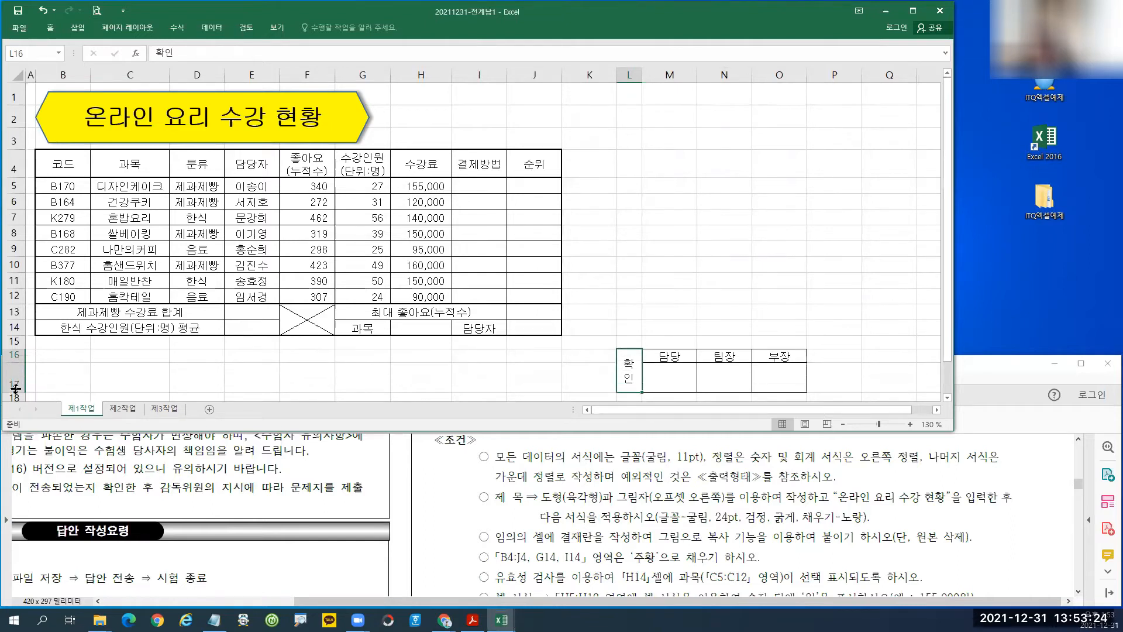
{"action": "left_click_drag", "start_coordinate": [17, 392], "coordinate": [17, 399]}
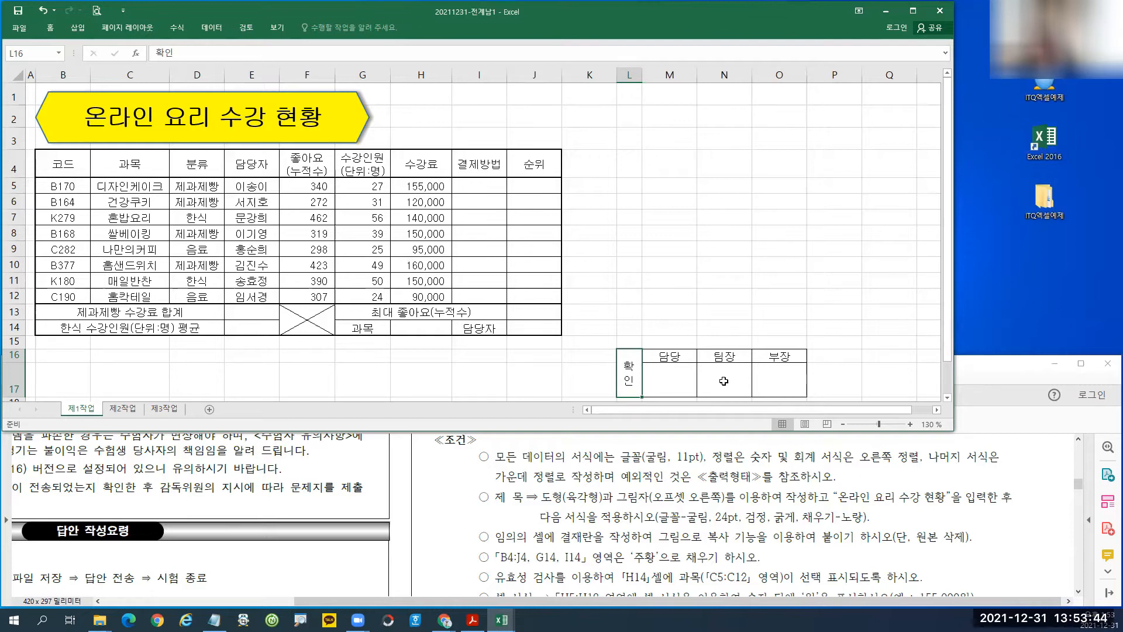
Select the approval box L16:O17 and open the Copy dropdown.
{"action": "left_click_drag", "start_coordinate": [634, 374], "coordinate": [768, 374]}
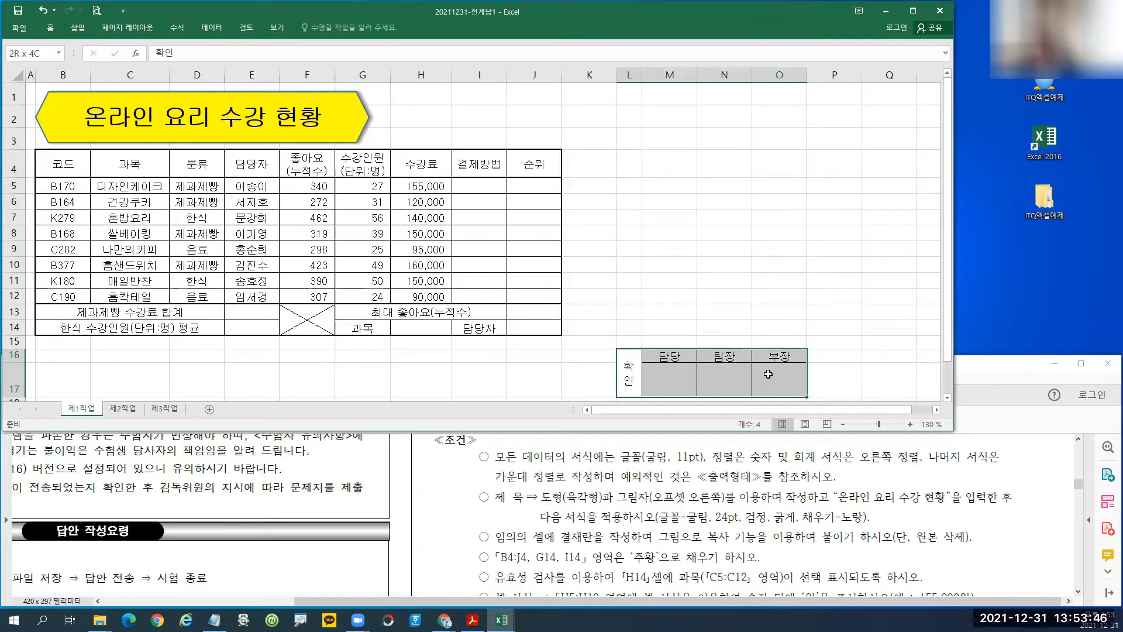
{"action": "left_click", "coordinate": [54, 31]}
{"action": "left_click", "coordinate": [70, 58]}
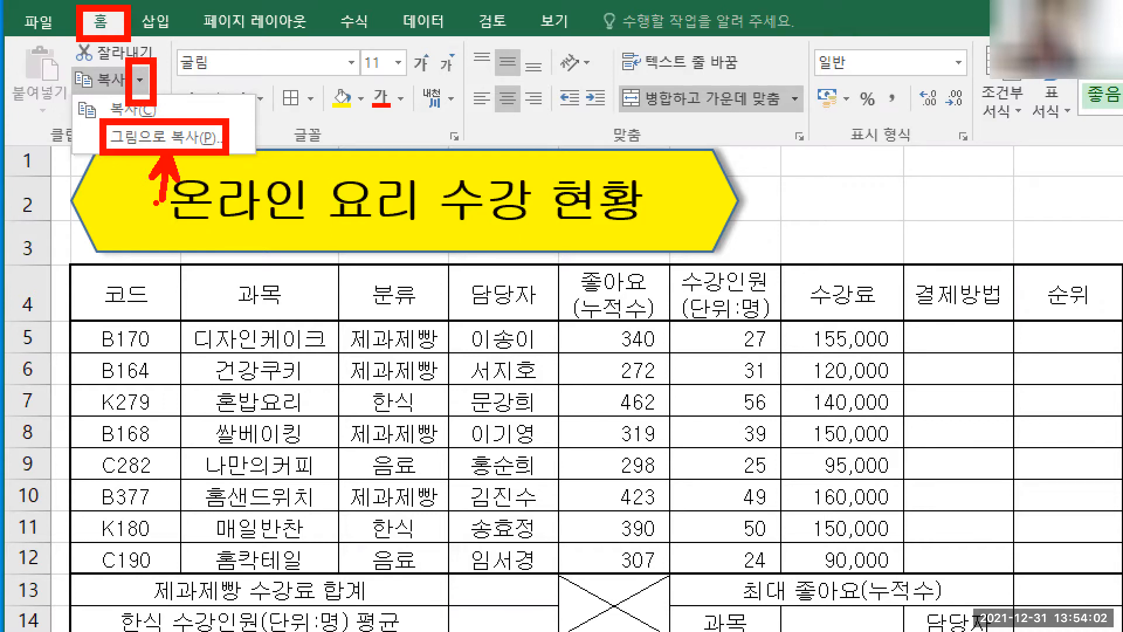
Copy the approval box as a picture and paste it at L4.
{"action": "key", "text": "Escape"}
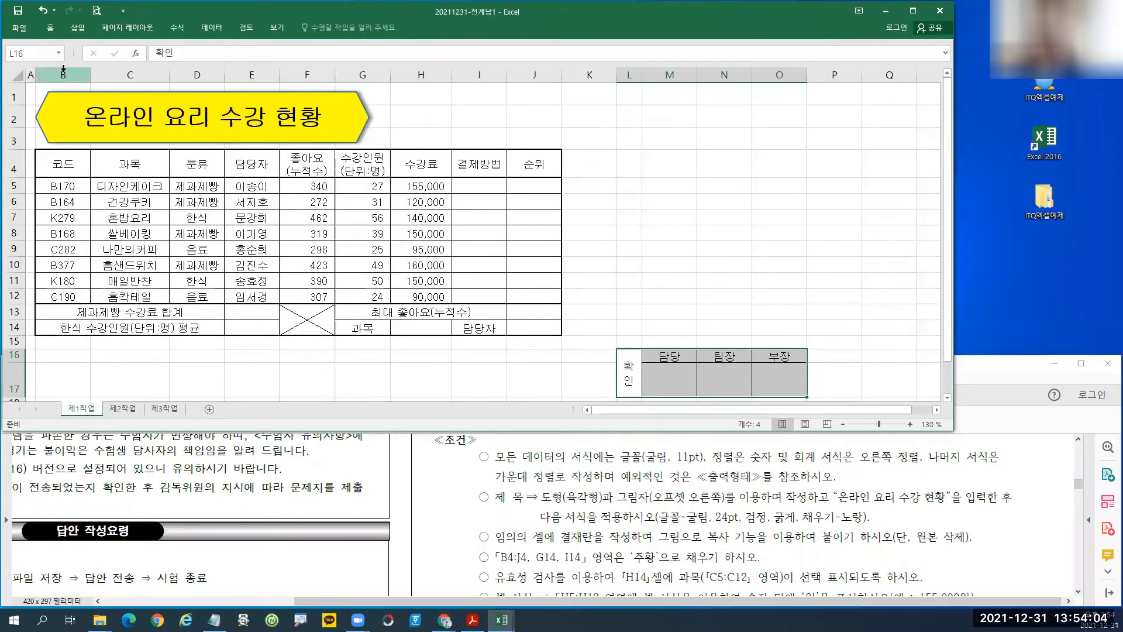
{"action": "left_click", "coordinate": [50, 29]}
{"action": "left_click", "coordinate": [69, 63]}
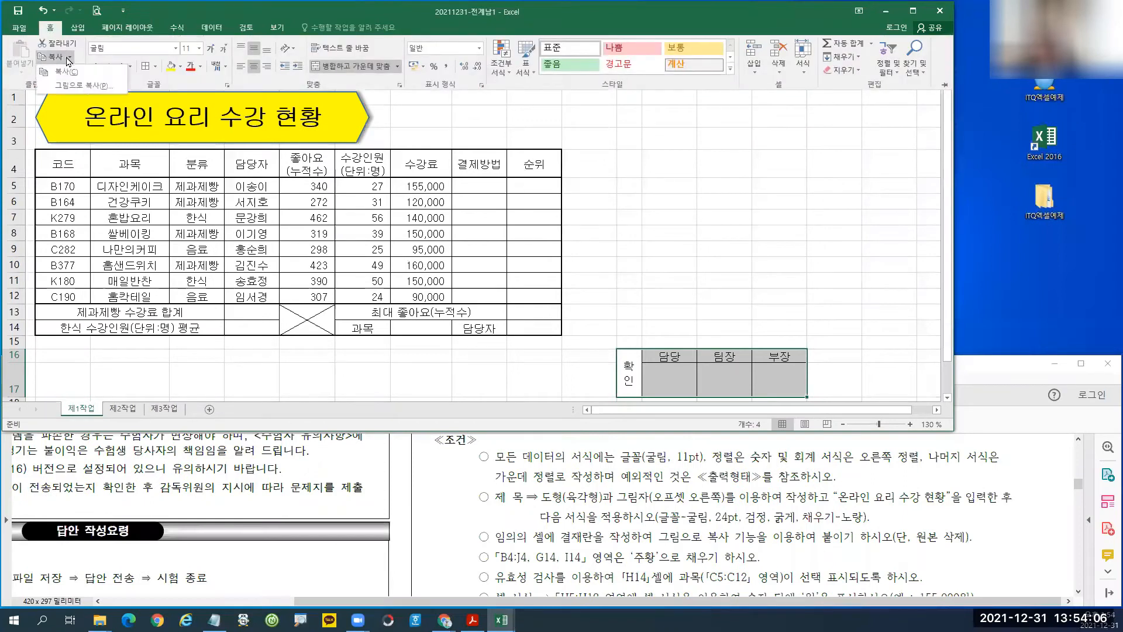
{"action": "left_click", "coordinate": [87, 89]}
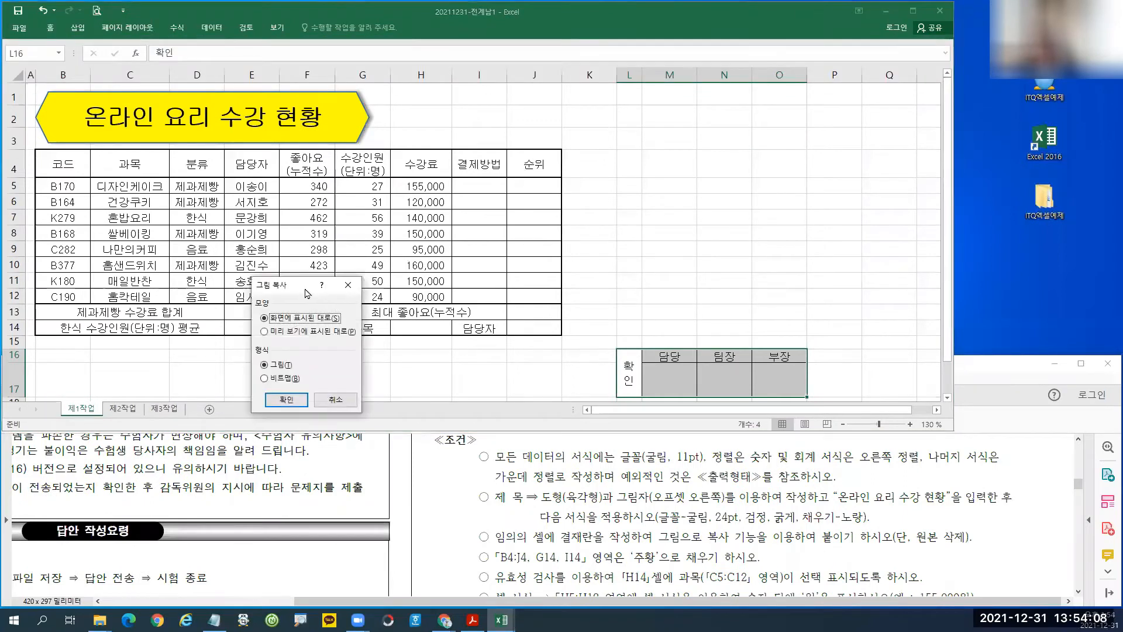
{"action": "left_click_drag", "start_coordinate": [305, 289], "coordinate": [501, 121]}
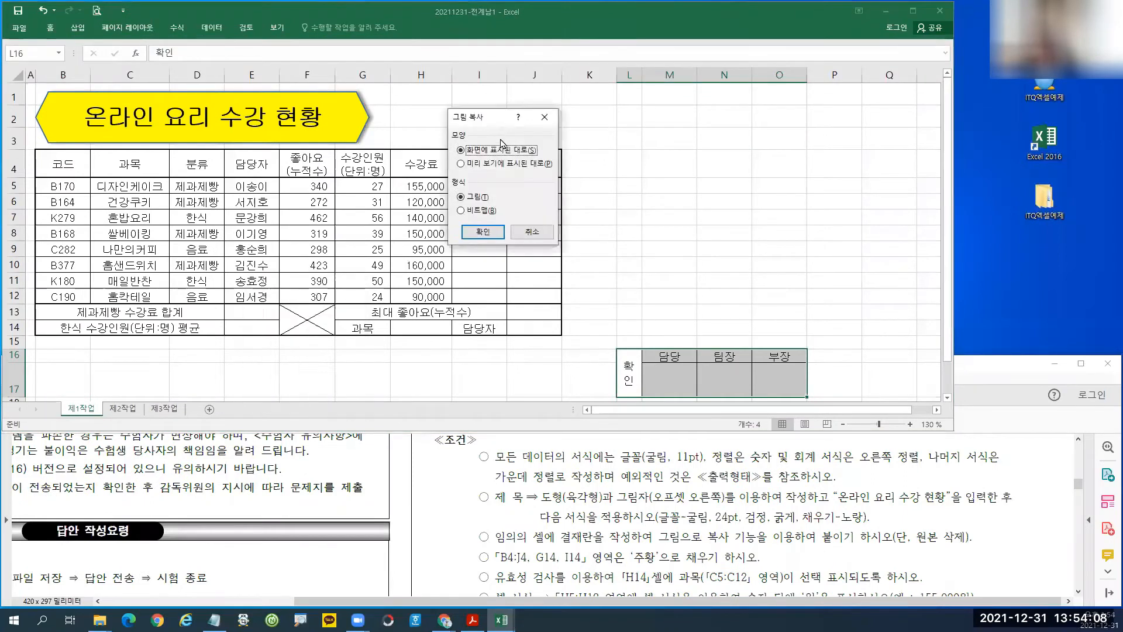
{"action": "left_click", "coordinate": [483, 233]}
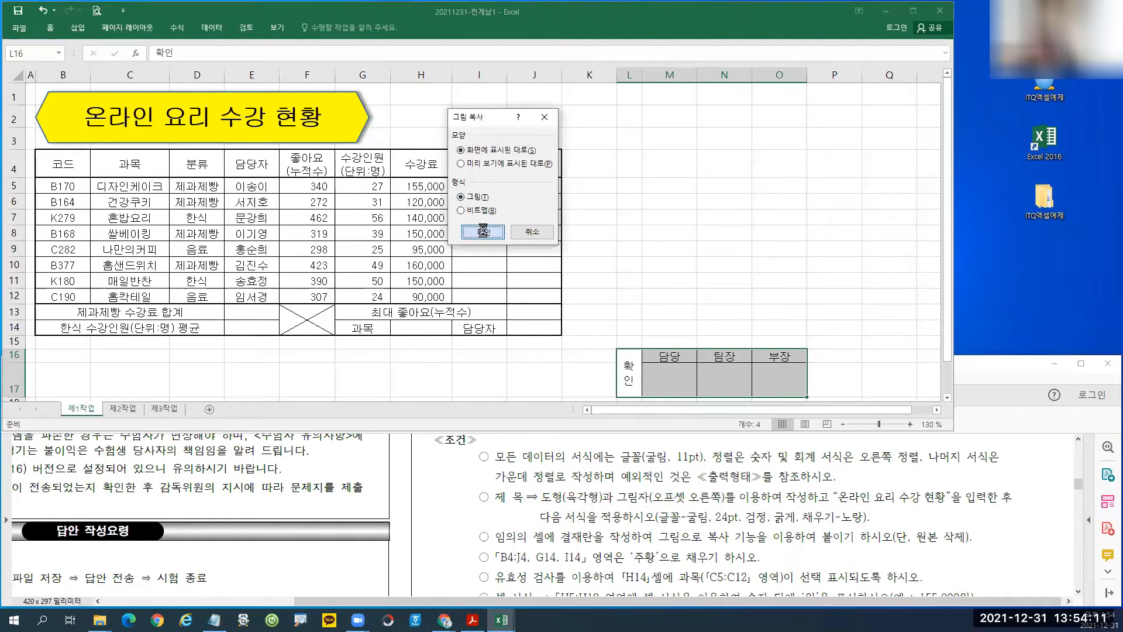
{"action": "left_click", "coordinate": [628, 168]}
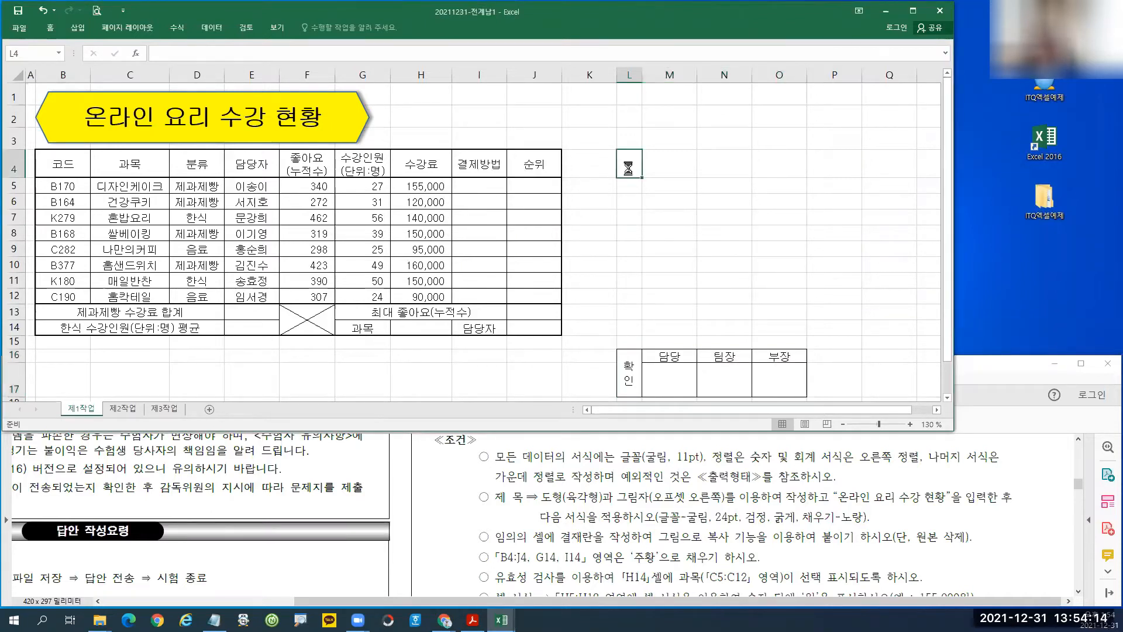
{"action": "key", "text": "ctrl+v"}
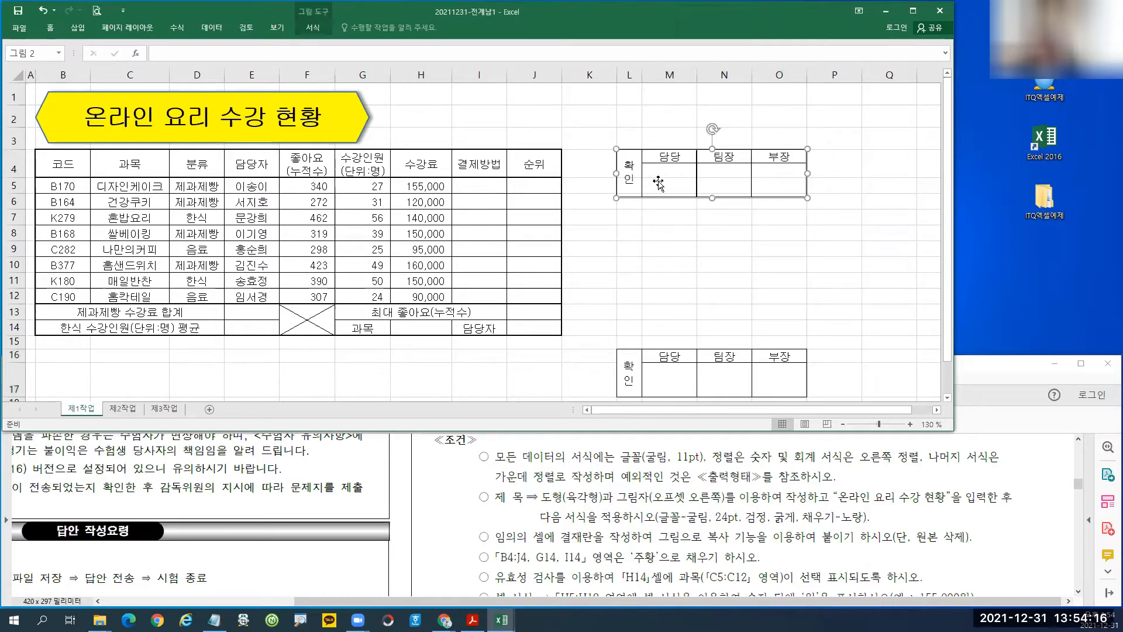
Move the picture beside the title at H1 and widen columns H, C, B, D, G.
{"action": "left_click_drag", "start_coordinate": [668, 196], "coordinate": [425, 139]}
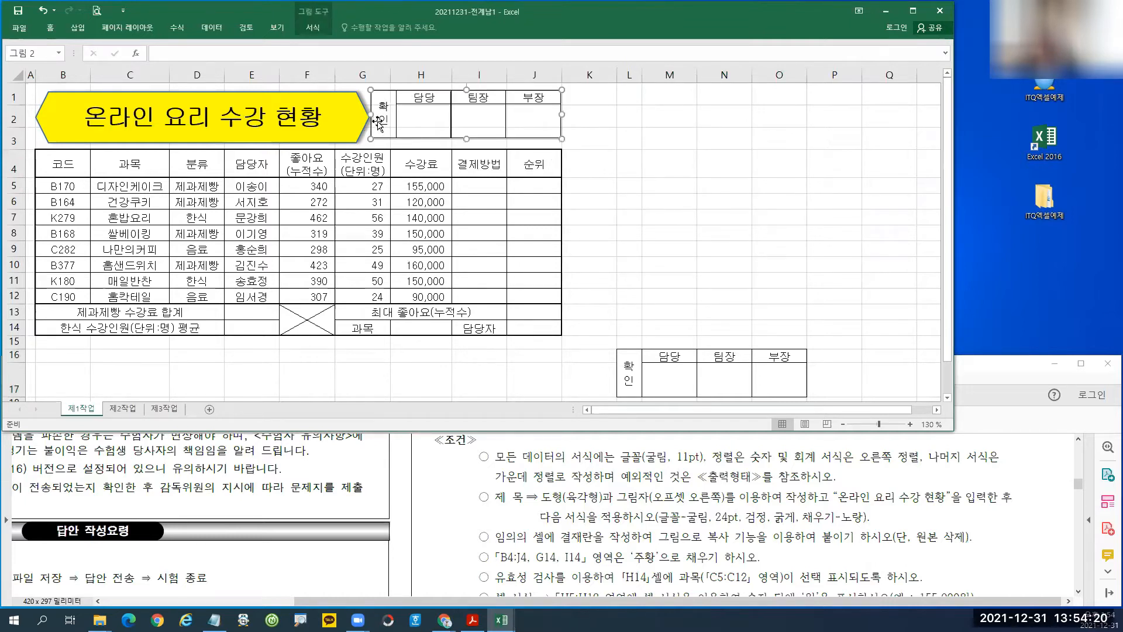
{"action": "left_click_drag", "start_coordinate": [372, 115], "coordinate": [409, 140]}
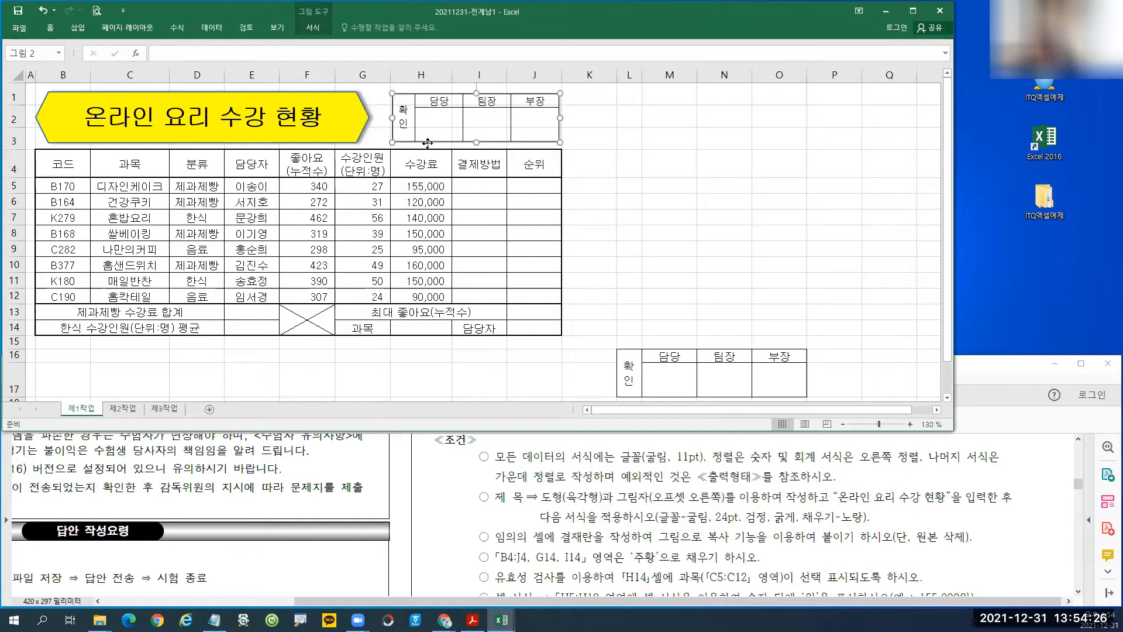
{"action": "left_click_drag", "start_coordinate": [452, 75], "coordinate": [526, 75]}
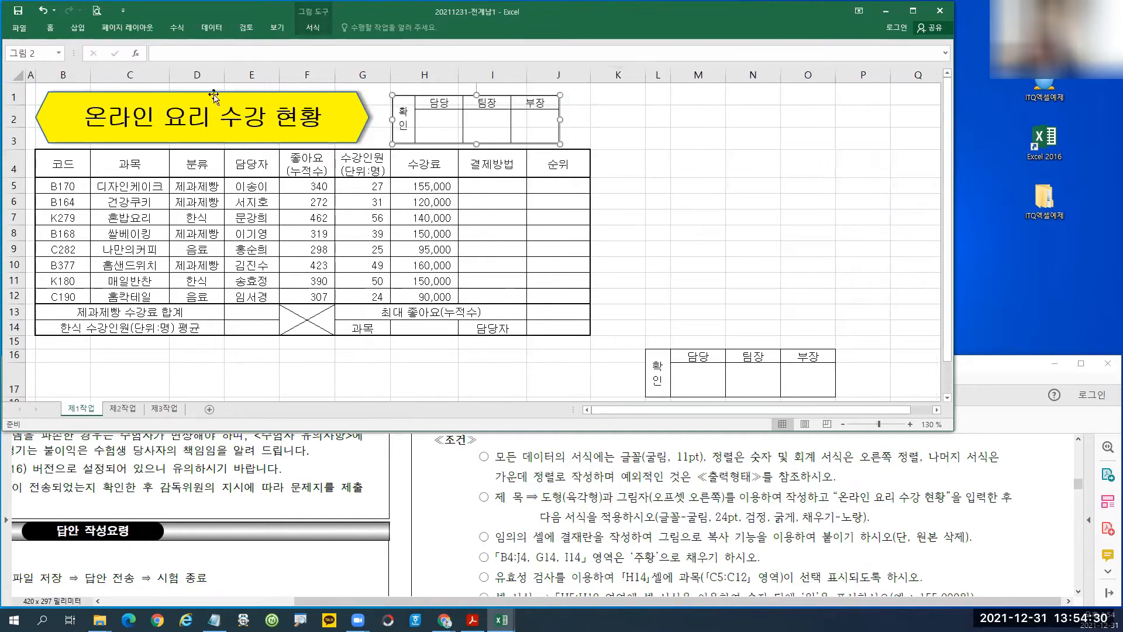
{"action": "left_click_drag", "start_coordinate": [169, 75], "coordinate": [369, 75]}
{"action": "left_click_drag", "start_coordinate": [91, 75], "coordinate": [94, 75]}
{"action": "left_click_drag", "start_coordinate": [241, 75], "coordinate": [249, 76]}
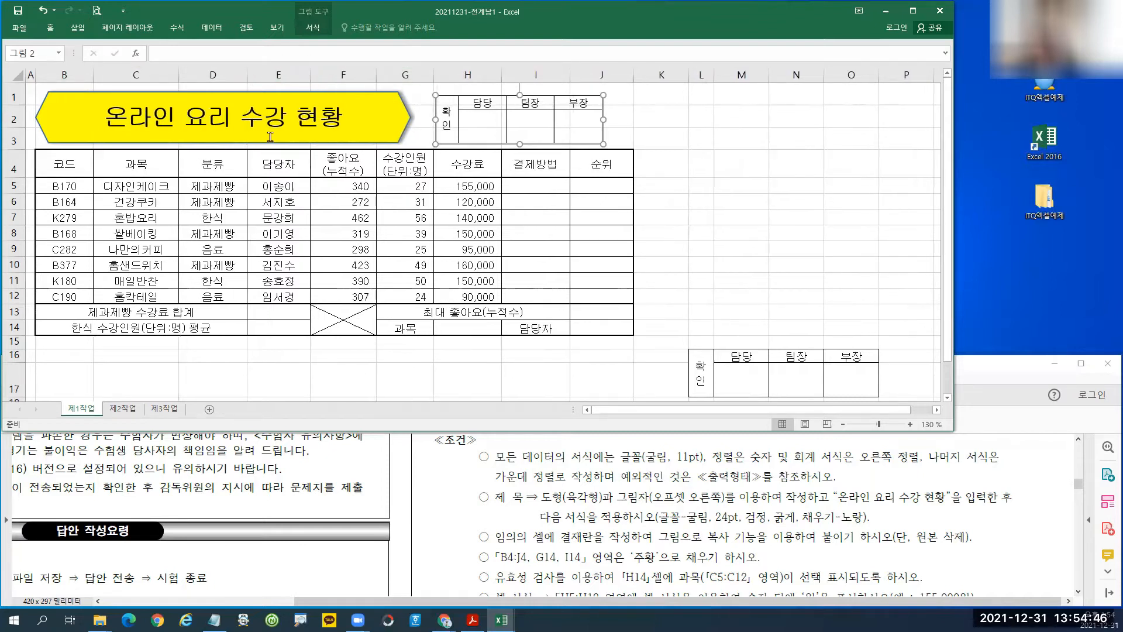
{"action": "left_click_drag", "start_coordinate": [433, 74], "coordinate": [438, 75]}
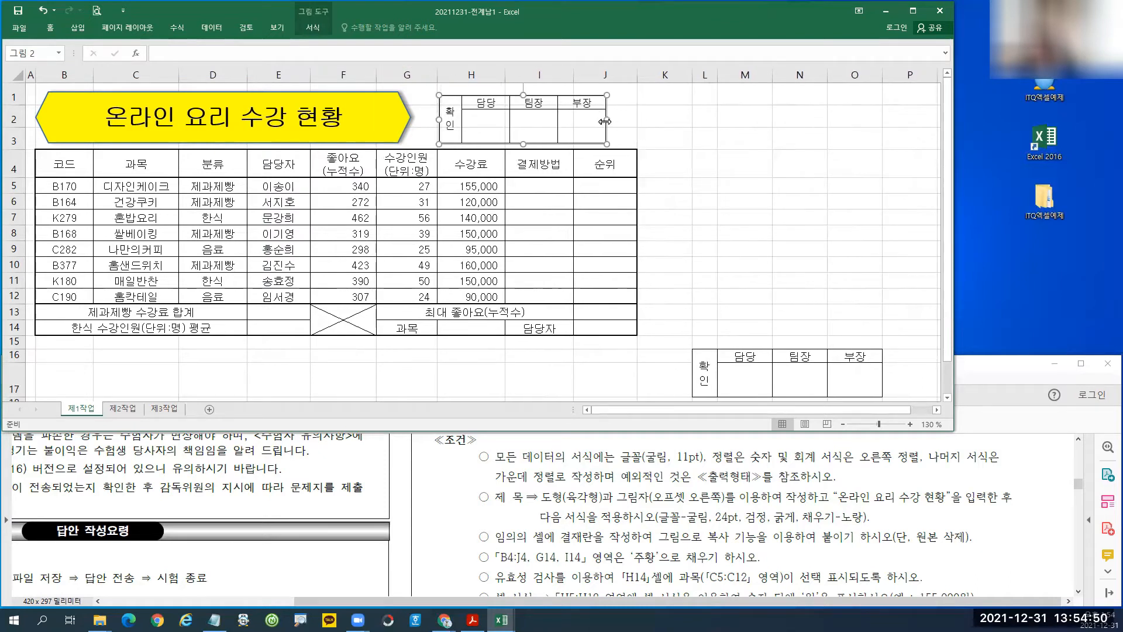
Stretch the picture's edges so it fills the space in rows 1 to 3.
{"action": "left_click_drag", "start_coordinate": [607, 122], "coordinate": [635, 121]}
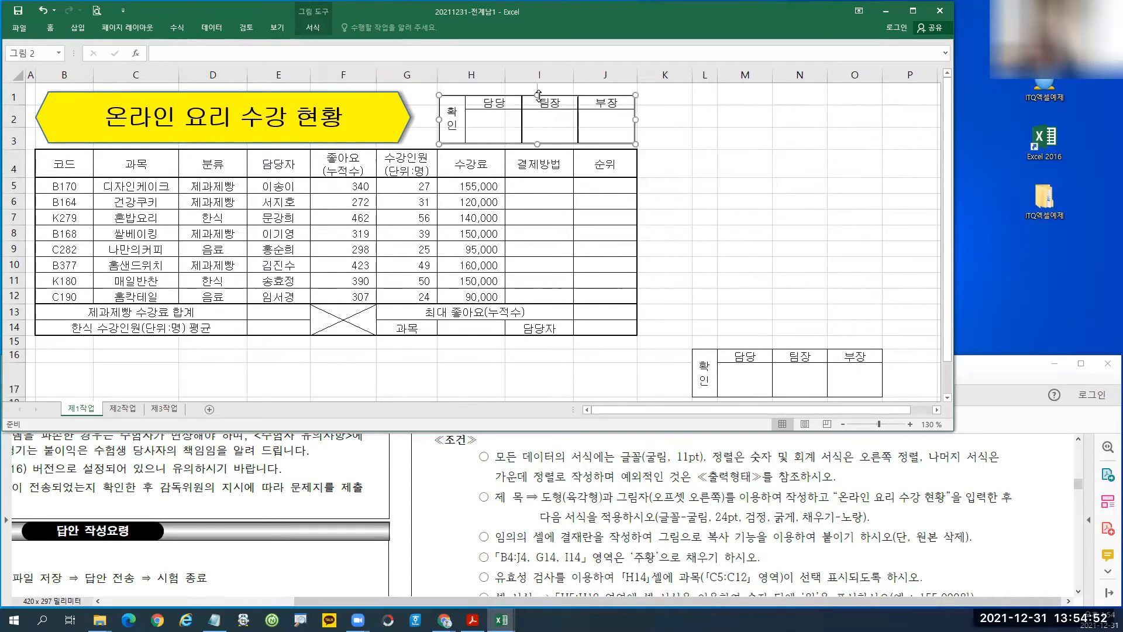
{"action": "left_click_drag", "start_coordinate": [536, 91], "coordinate": [536, 87]}
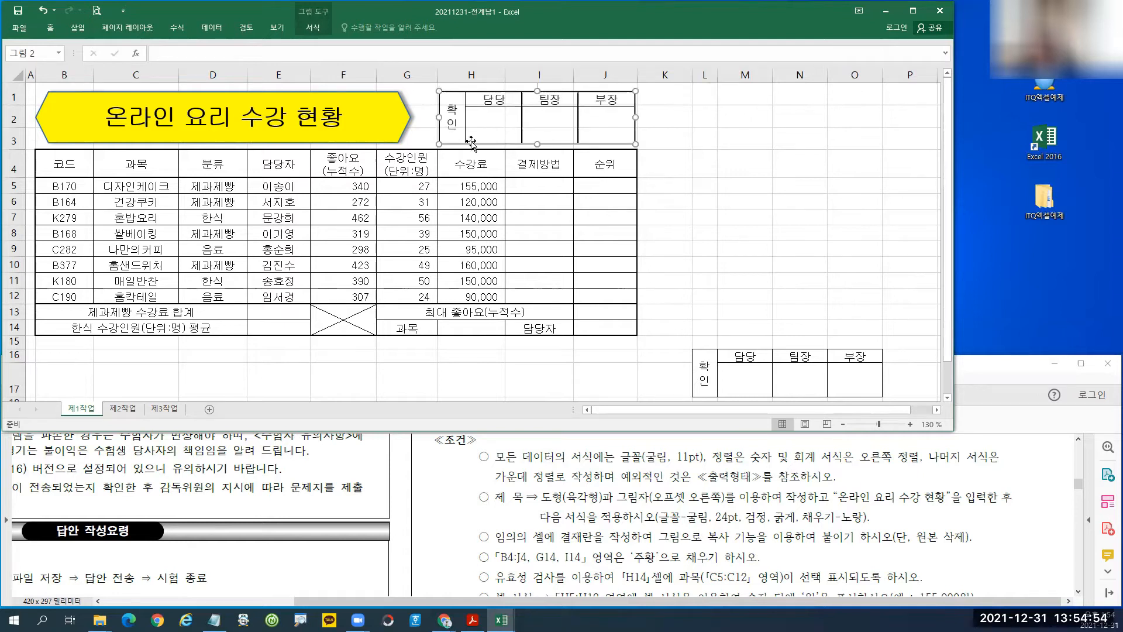
{"action": "left_click_drag", "start_coordinate": [439, 117], "coordinate": [438, 116]}
{"action": "left_click", "coordinate": [700, 203]}
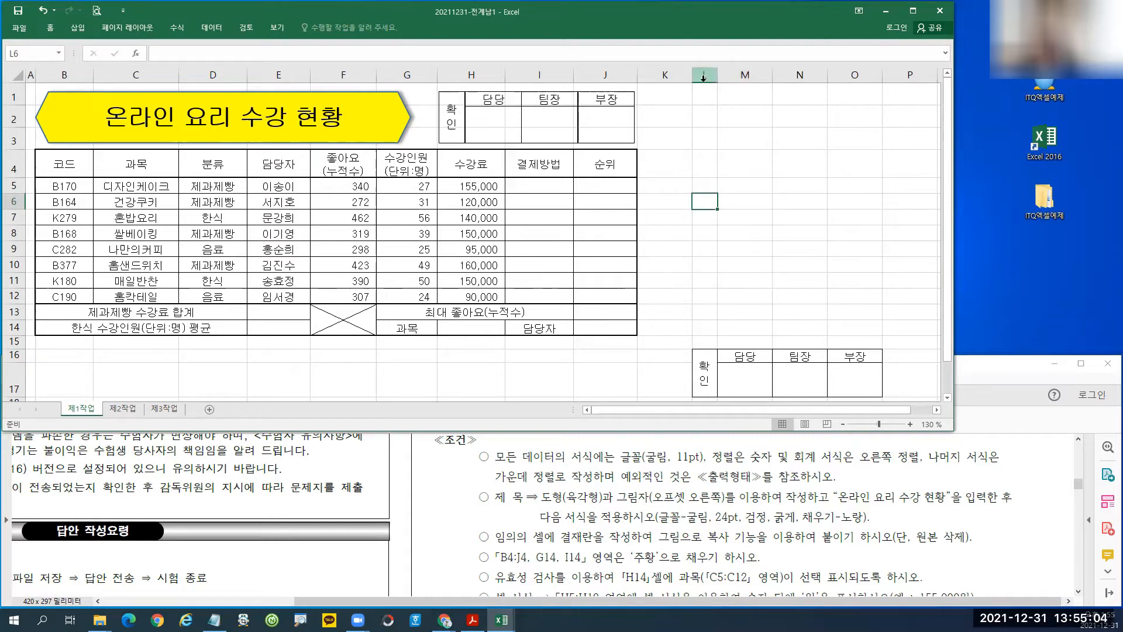
Delete columns L through O, which held the original approval box.
{"action": "left_click_drag", "start_coordinate": [704, 77], "coordinate": [861, 75]}
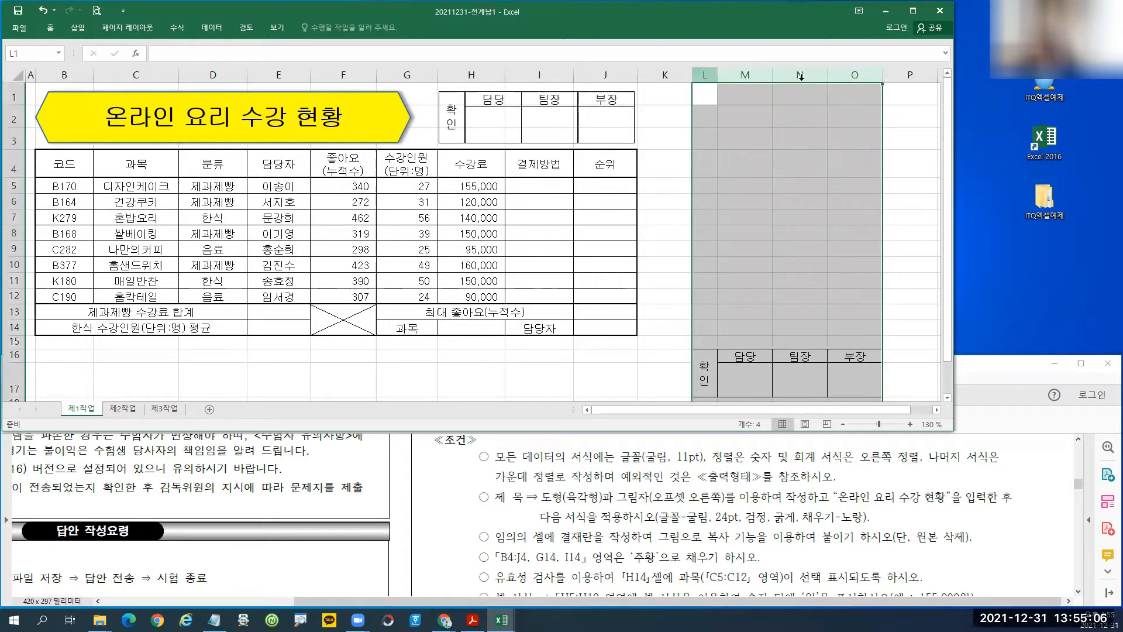
{"action": "left_click_drag", "start_coordinate": [707, 74], "coordinate": [855, 75]}
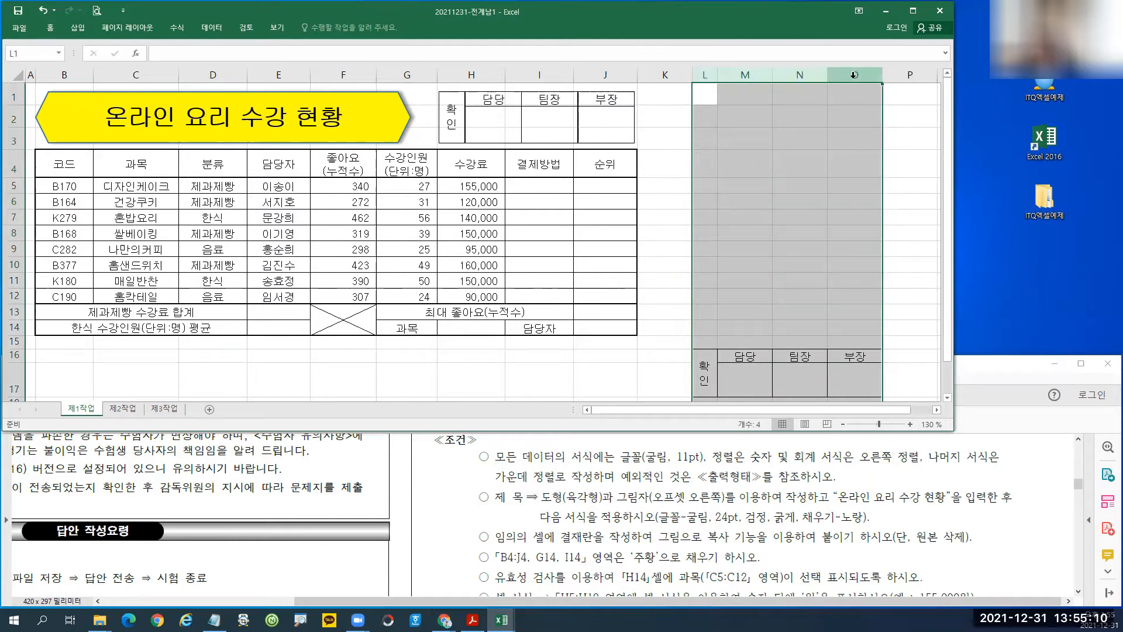
{"action": "right_click", "coordinate": [855, 76]}
{"action": "left_click", "coordinate": [877, 185]}
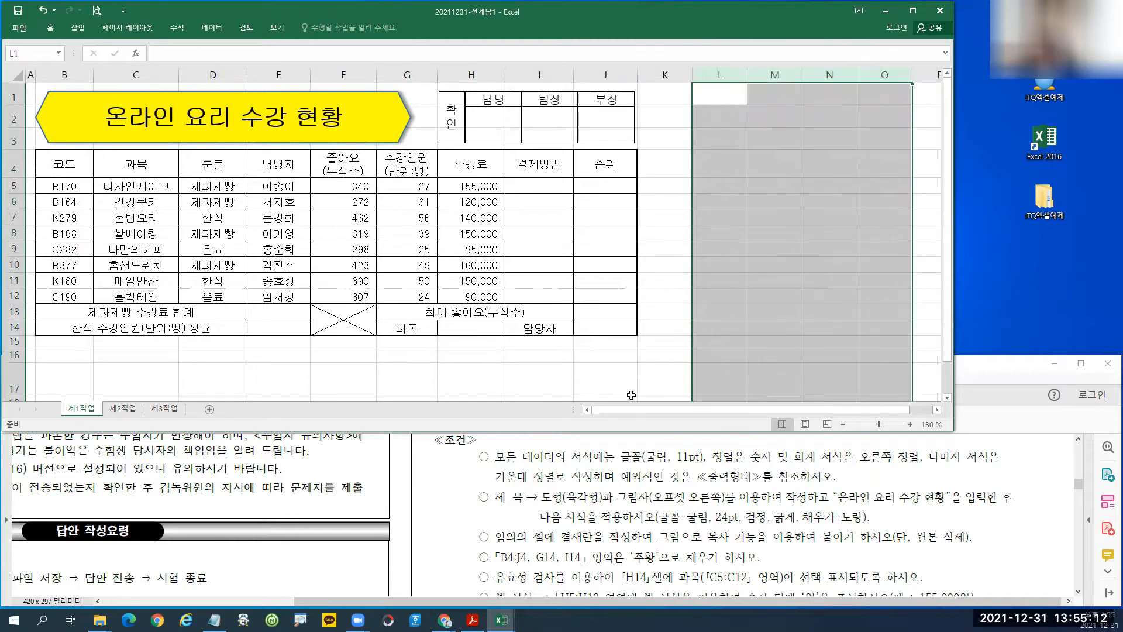
Delete rows 16 to 23 and clear the row selection.
{"action": "mouse_move", "coordinate": [14, 354]}
{"action": "left_mouse_down"}
{"action": "mouse_move", "coordinate": [25, 411]}
{"action": "mouse_move", "coordinate": [17, 375]}
{"action": "left_mouse_up"}
{"action": "right_click", "coordinate": [144, 329]}
{"action": "left_click", "coordinate": [189, 424]}
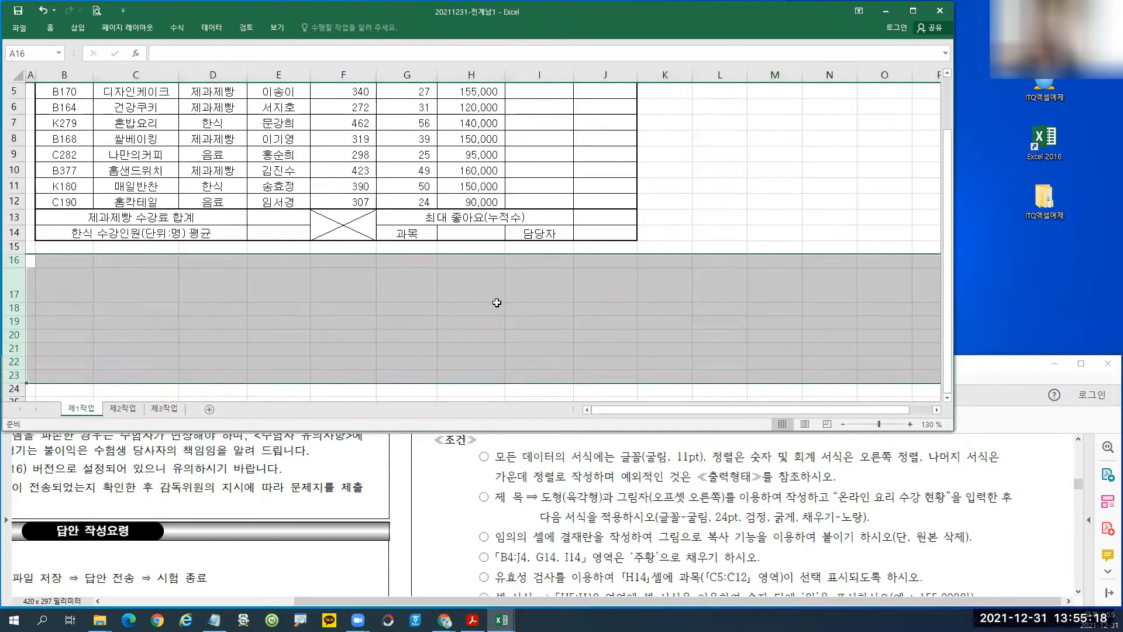
{"action": "scroll", "coordinate": [559, 228], "scroll_direction": "up", "scroll_amount": 2}
{"action": "left_click", "coordinate": [560, 228]}
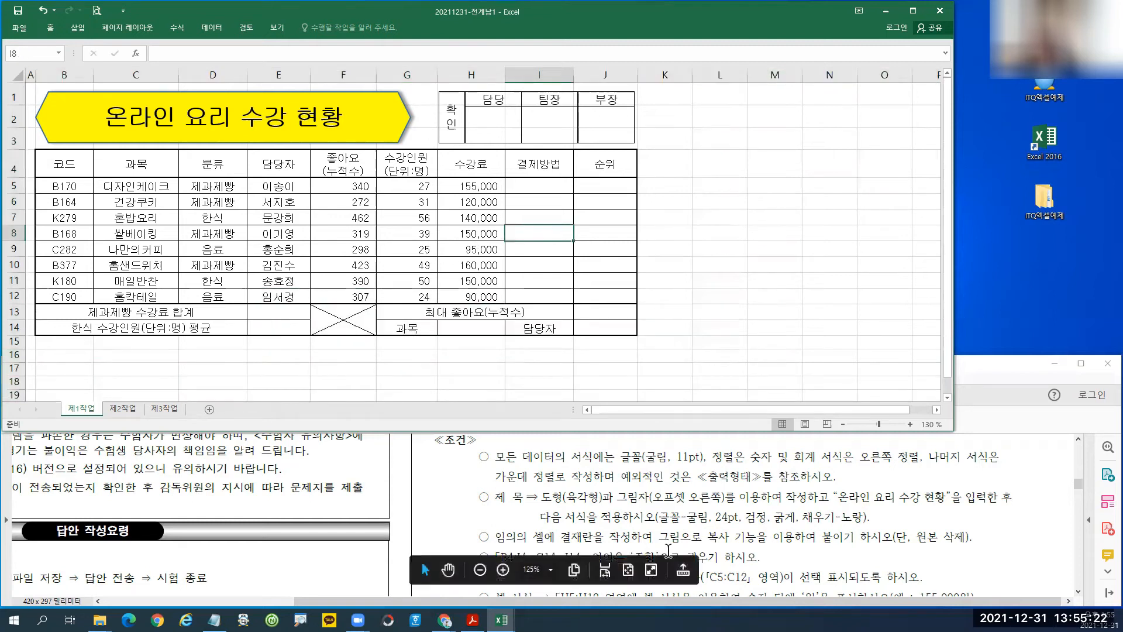
Scroll the exam PDF down to the fill, validation and cell-format conditions.
{"action": "scroll", "coordinate": [833, 516], "scroll_direction": "down", "scroll_amount": 1}
{"action": "scroll", "coordinate": [833, 515], "scroll_direction": "up", "scroll_amount": 1}
{"action": "left_click", "coordinate": [883, 497]}
{"action": "scroll", "coordinate": [884, 496], "scroll_direction": "down", "scroll_amount": 2}
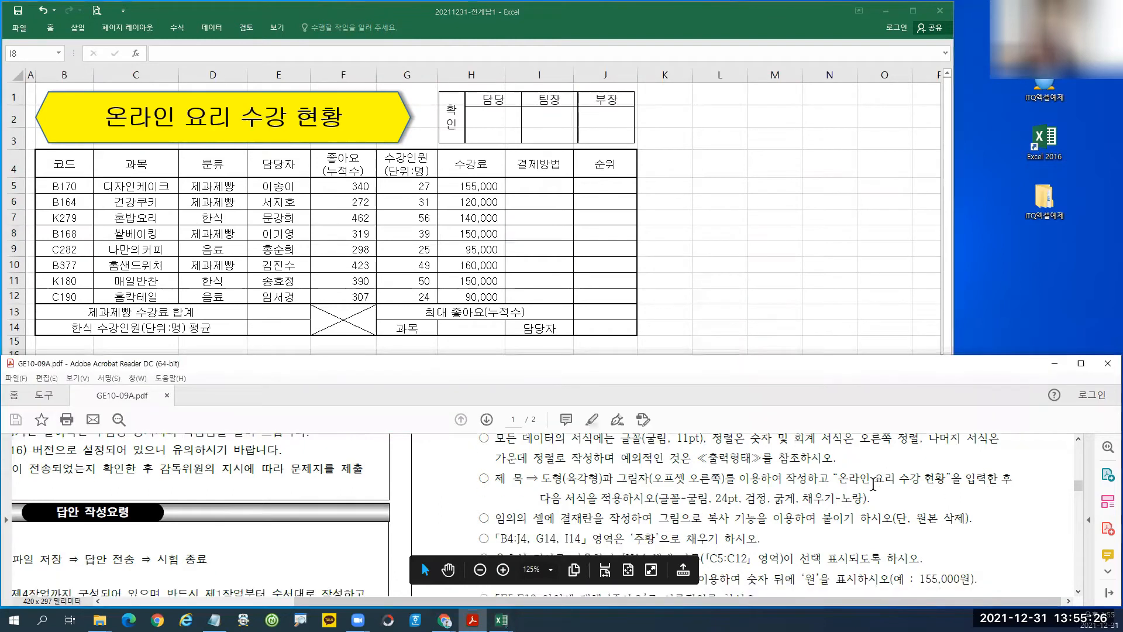
Back in the workbook, mark the orange fill, data validation and cell format conditions.
{"action": "key", "text": "alt+Tab"}
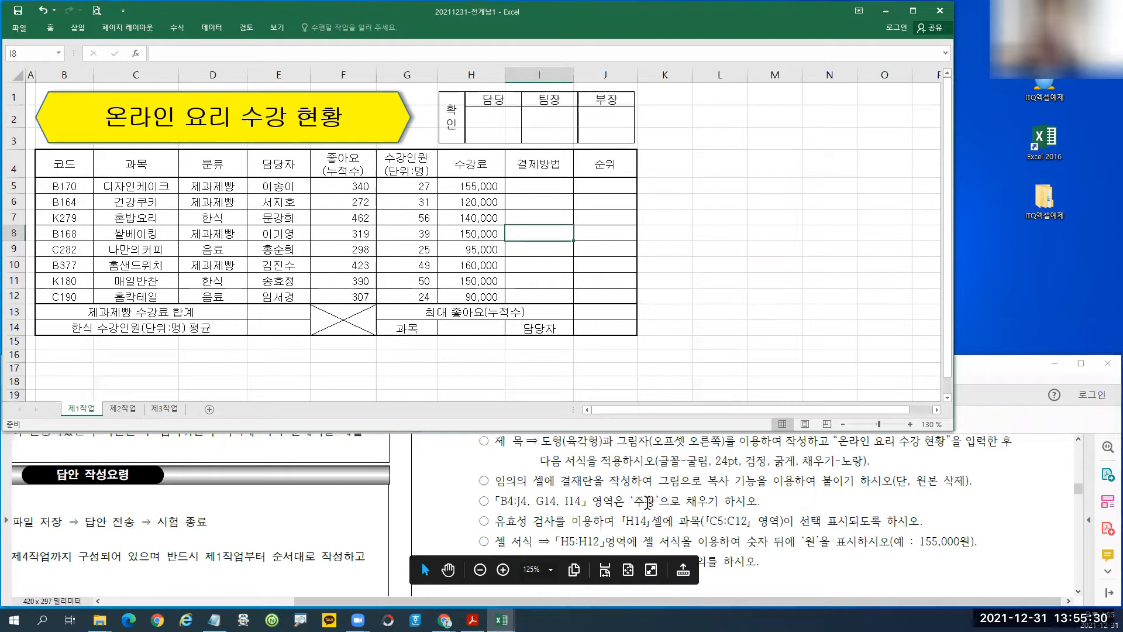
{"action": "mouse_move", "coordinate": [491, 489]}
{"action": "left_mouse_down"}
{"action": "mouse_move", "coordinate": [621, 516]}
{"action": "mouse_move", "coordinate": [775, 513]}
{"action": "left_mouse_up"}
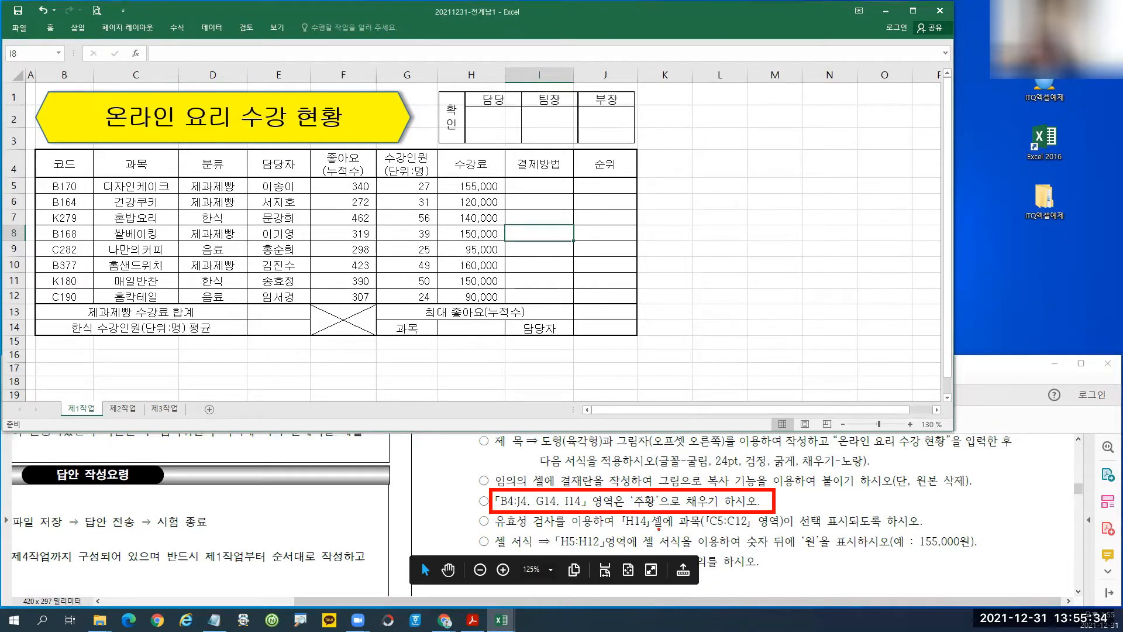
{"action": "left_click_drag", "start_coordinate": [492, 512], "coordinate": [563, 529]}
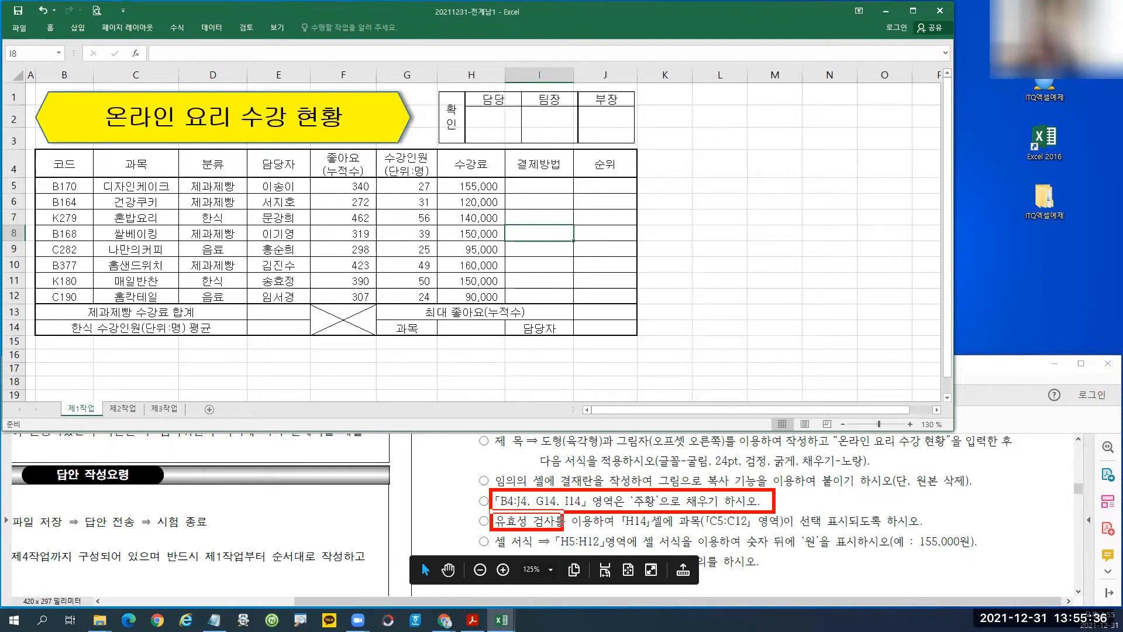
{"action": "left_click_drag", "start_coordinate": [490, 530], "coordinate": [542, 552]}
{"action": "mouse_move", "coordinate": [650, 506]}
{"action": "left_mouse_down"}
{"action": "mouse_move", "coordinate": [646, 475]}
{"action": "mouse_move", "coordinate": [662, 509]}
{"action": "left_mouse_up"}
{"action": "key", "text": "Escape"}
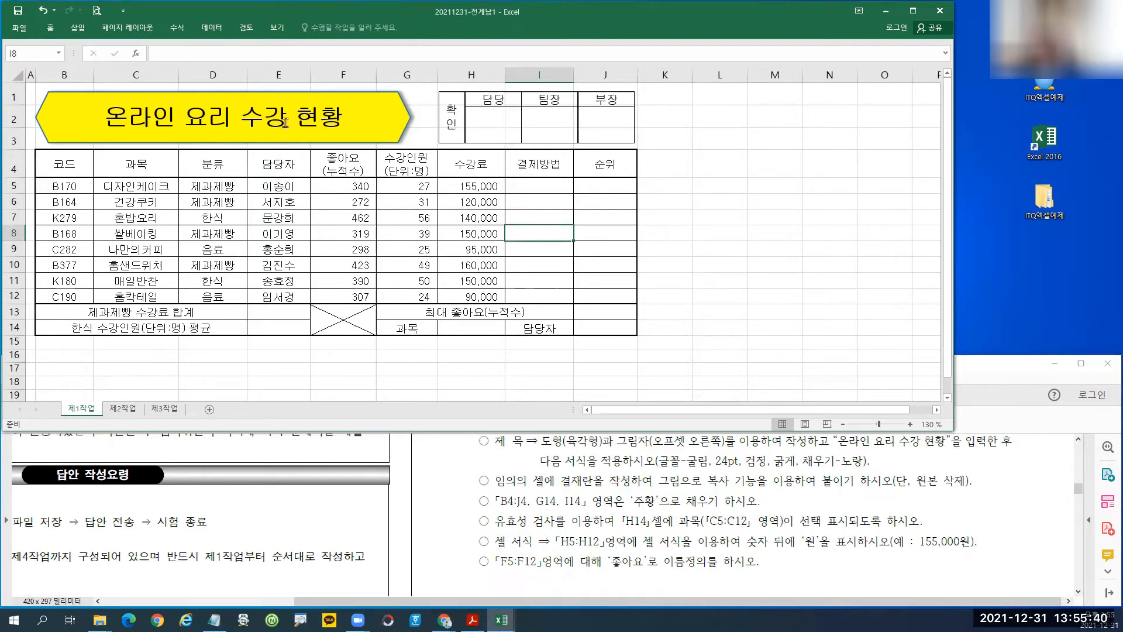
Select header row B4:J4 together with cells G14 and I14.
{"action": "left_click_drag", "start_coordinate": [90, 171], "coordinate": [594, 164]}
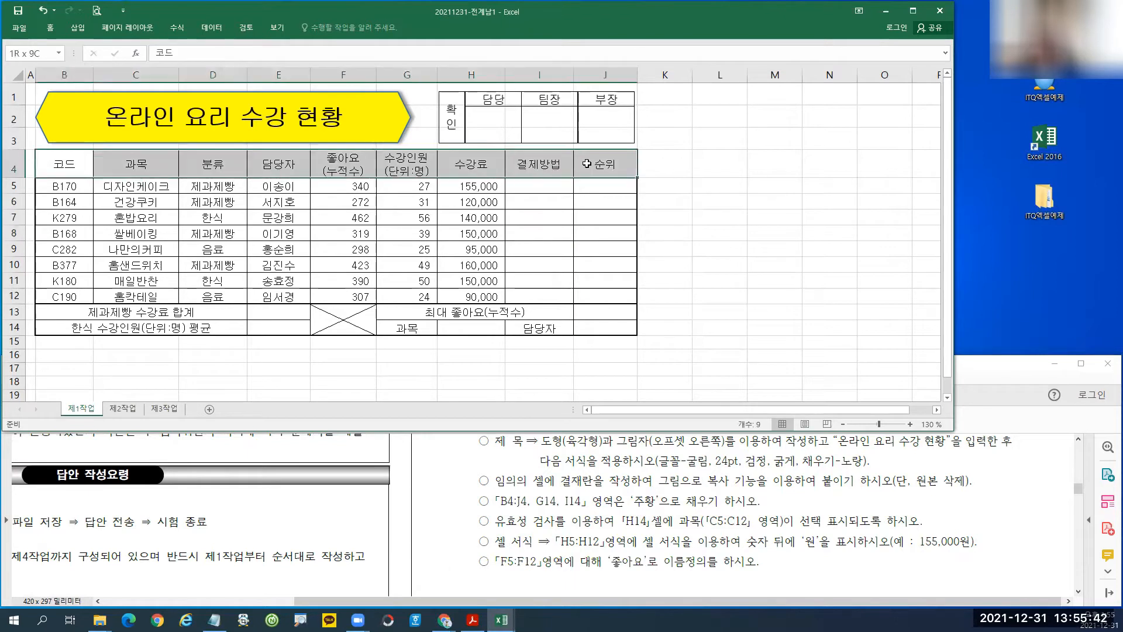
{"action": "left_click", "coordinate": [417, 328], "text": "ctrl"}
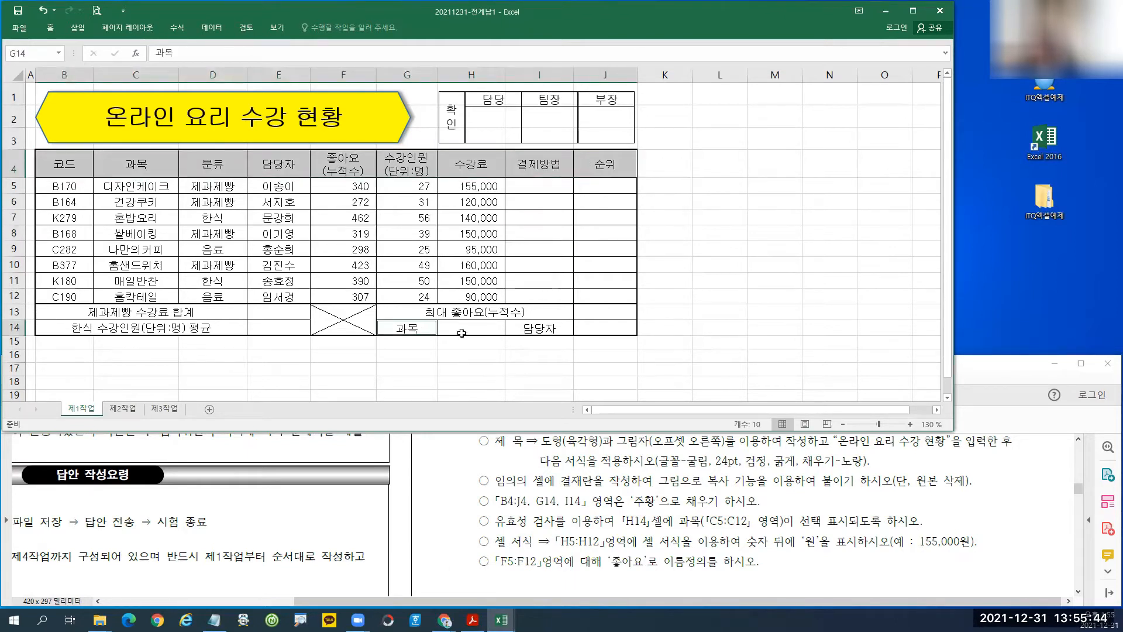
{"action": "left_click", "coordinate": [531, 331], "text": "ctrl"}
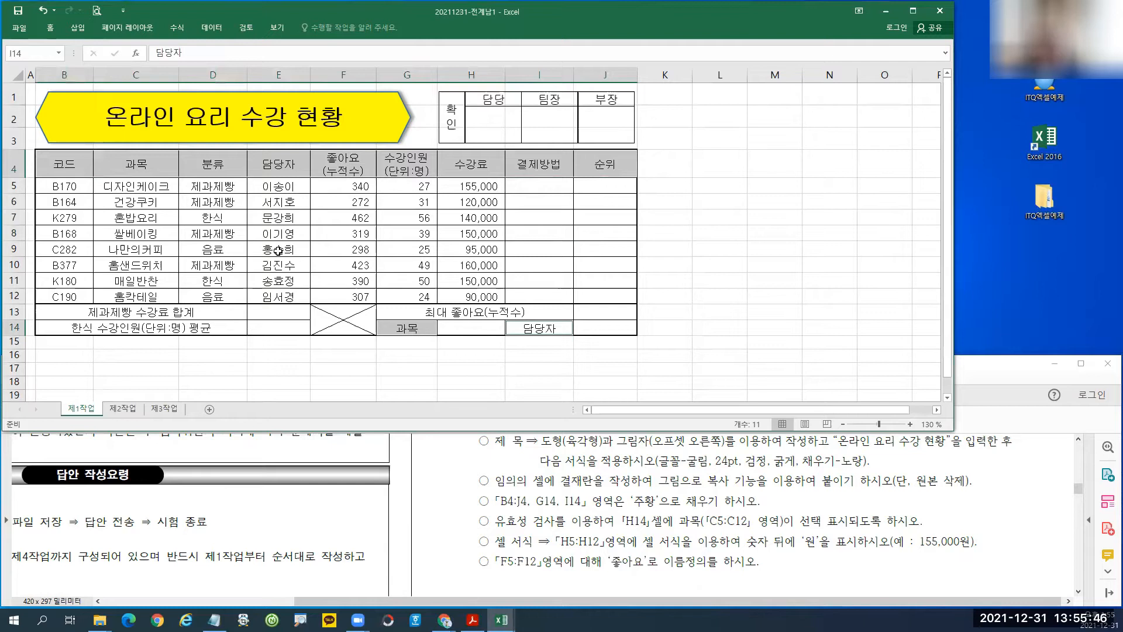
{"action": "left_click_drag", "start_coordinate": [36, 150], "coordinate": [635, 178]}
{"action": "left_click_drag", "start_coordinate": [376, 319], "coordinate": [440, 336]}
{"action": "left_click_drag", "start_coordinate": [503, 319], "coordinate": [575, 338]}
{"action": "key", "text": "Escape"}
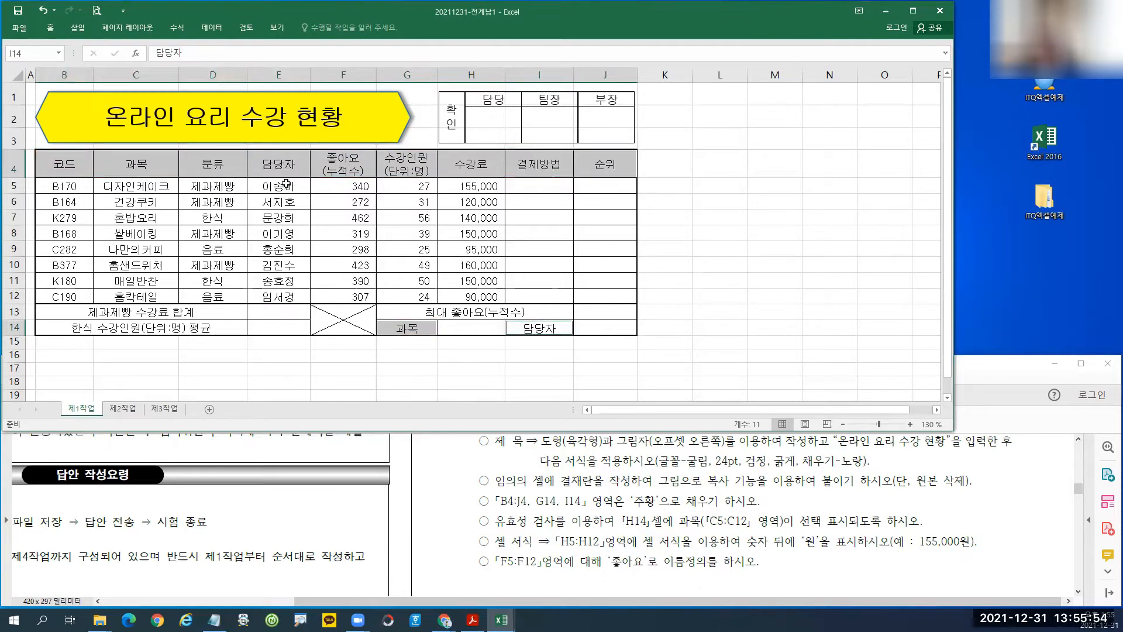
Fill the selected cells orange from the Home tab's Fill Color choices.
{"action": "left_click", "coordinate": [51, 27]}
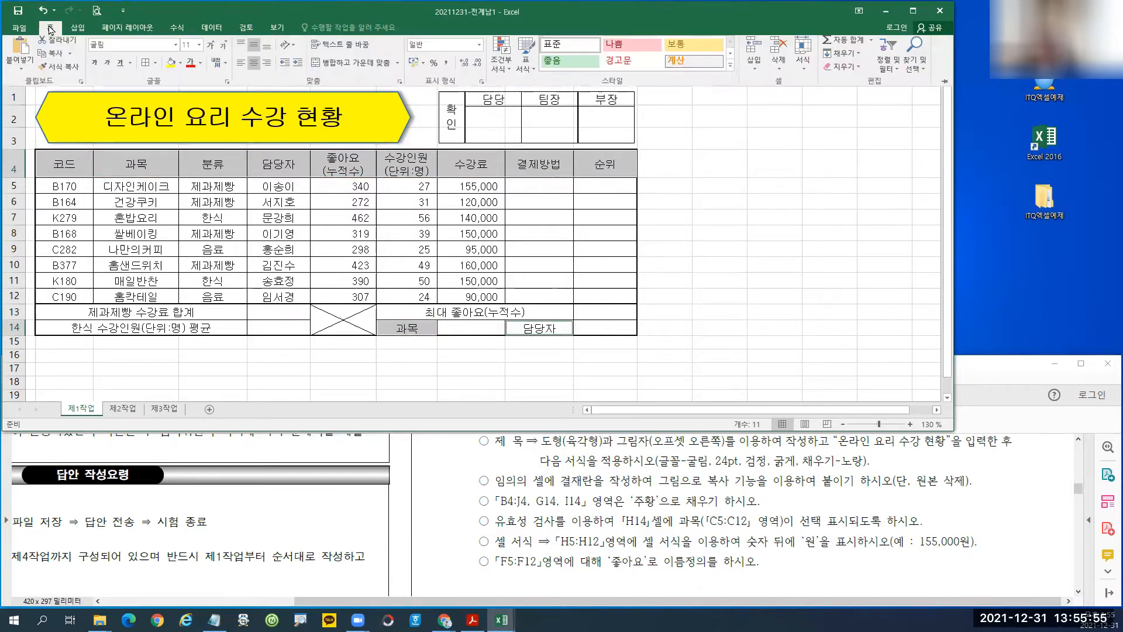
{"action": "left_click", "coordinate": [181, 66]}
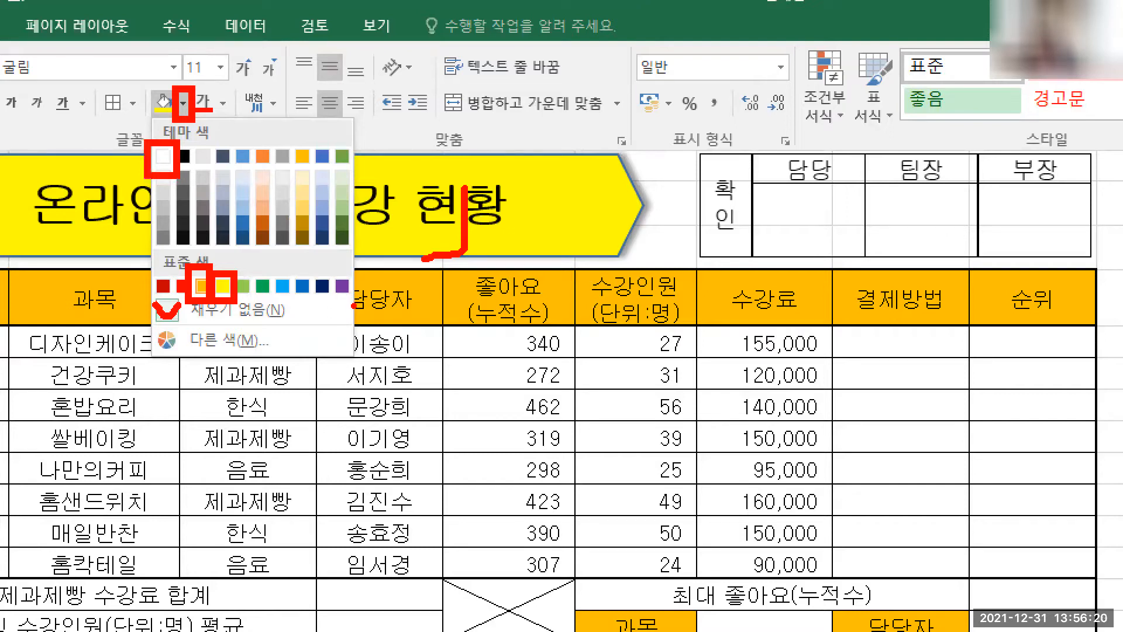
{"action": "key", "text": "Escape"}
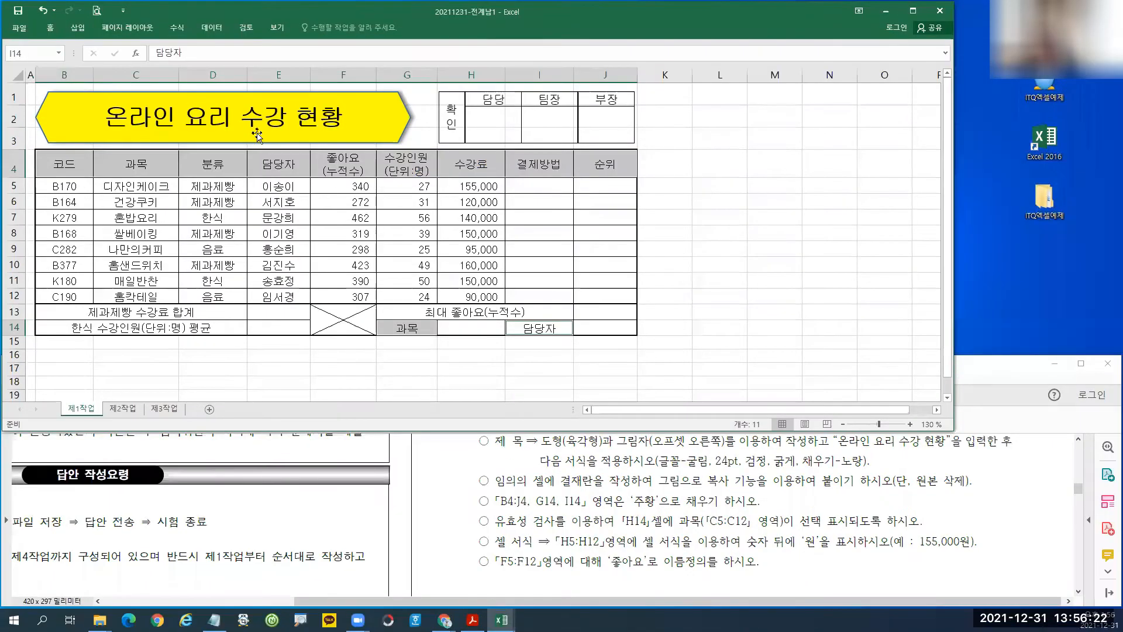
{"action": "left_click", "coordinate": [50, 27]}
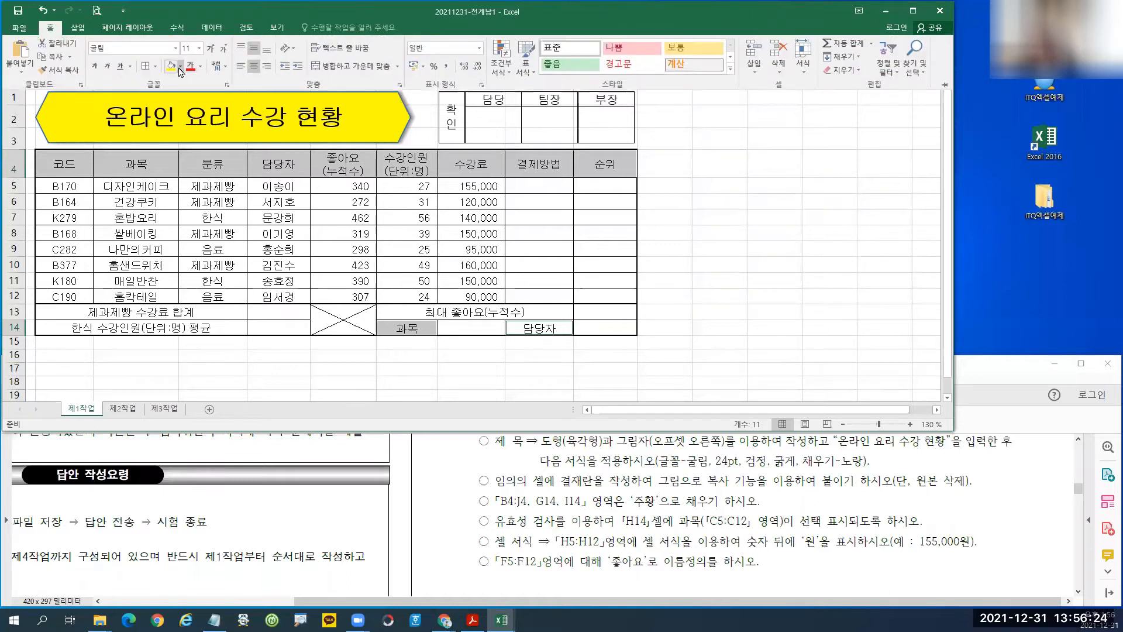
{"action": "left_click", "coordinate": [180, 66]}
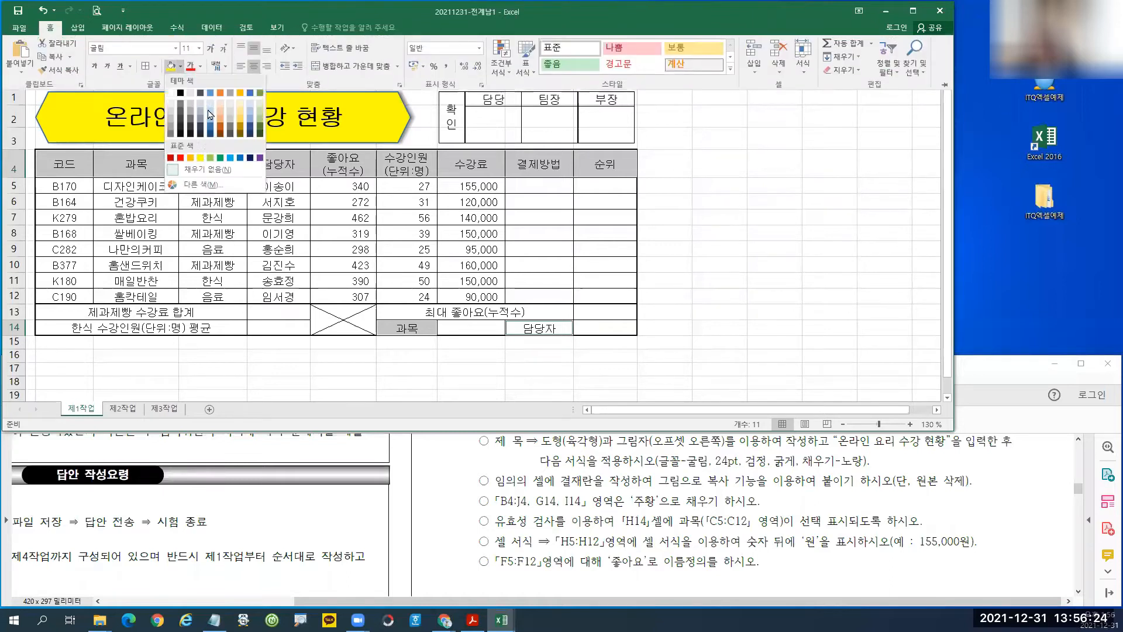
{"action": "left_click", "coordinate": [191, 157]}
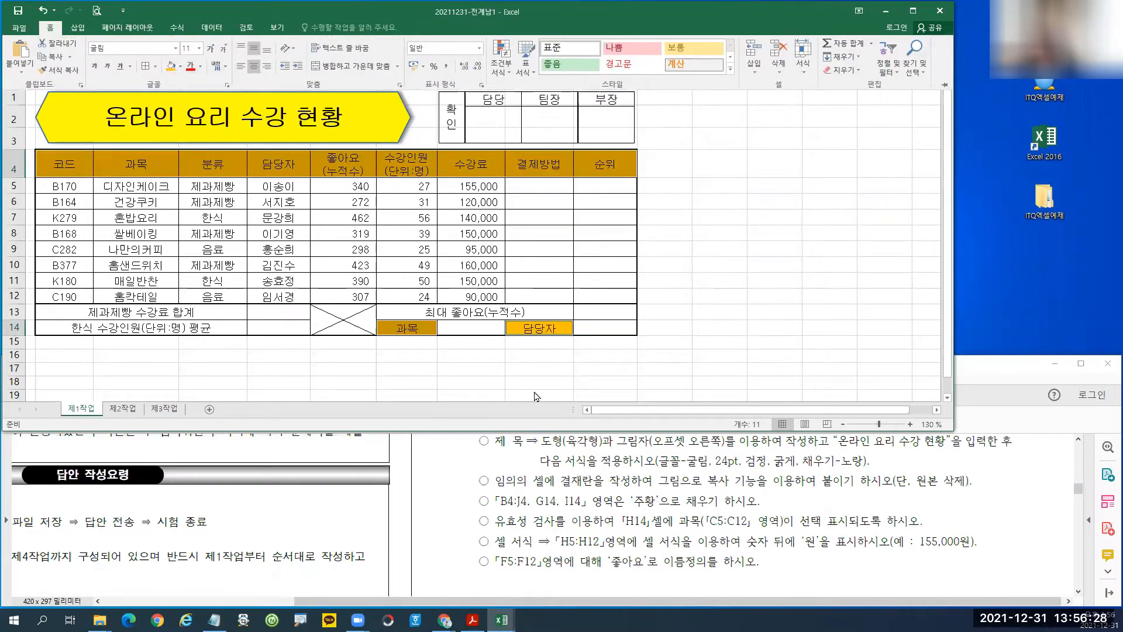
{"action": "left_click", "coordinate": [471, 329]}
{"action": "left_click", "coordinate": [496, 346]}
Give H14 a List data validation with source C5:C12.
{"action": "left_click", "coordinate": [470, 327]}
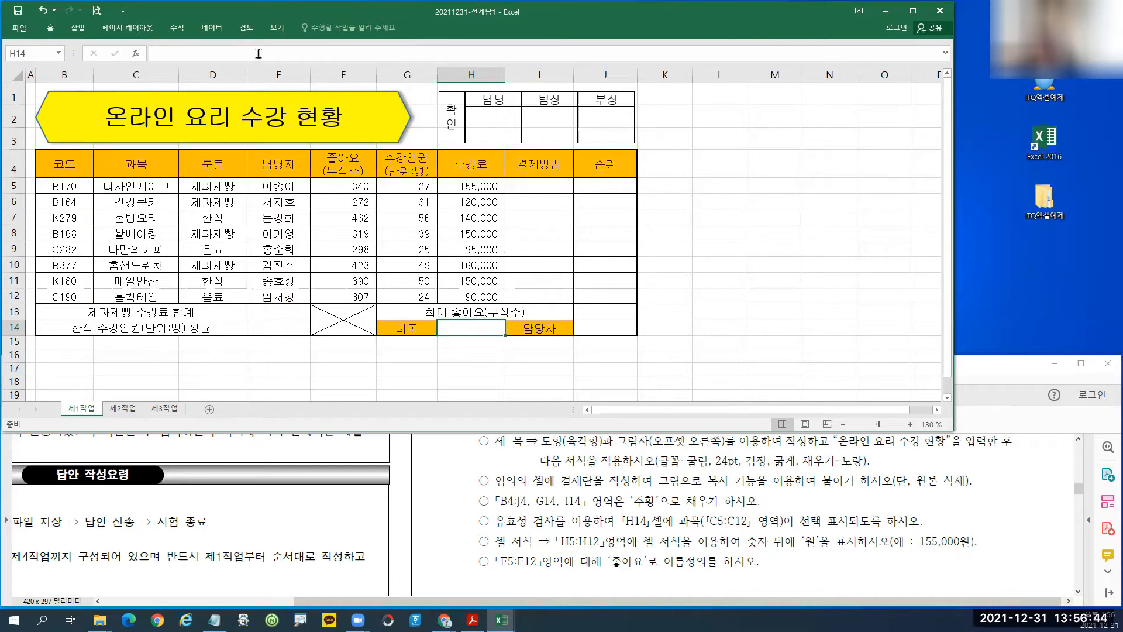
{"action": "left_click", "coordinate": [209, 30]}
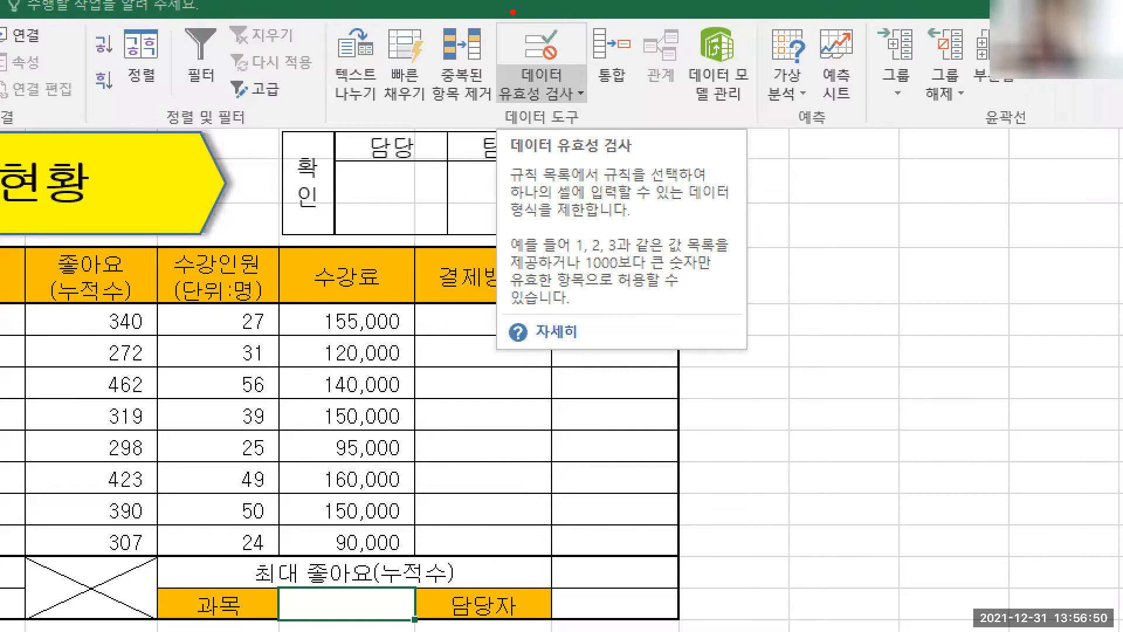
{"action": "left_click", "coordinate": [569, 50]}
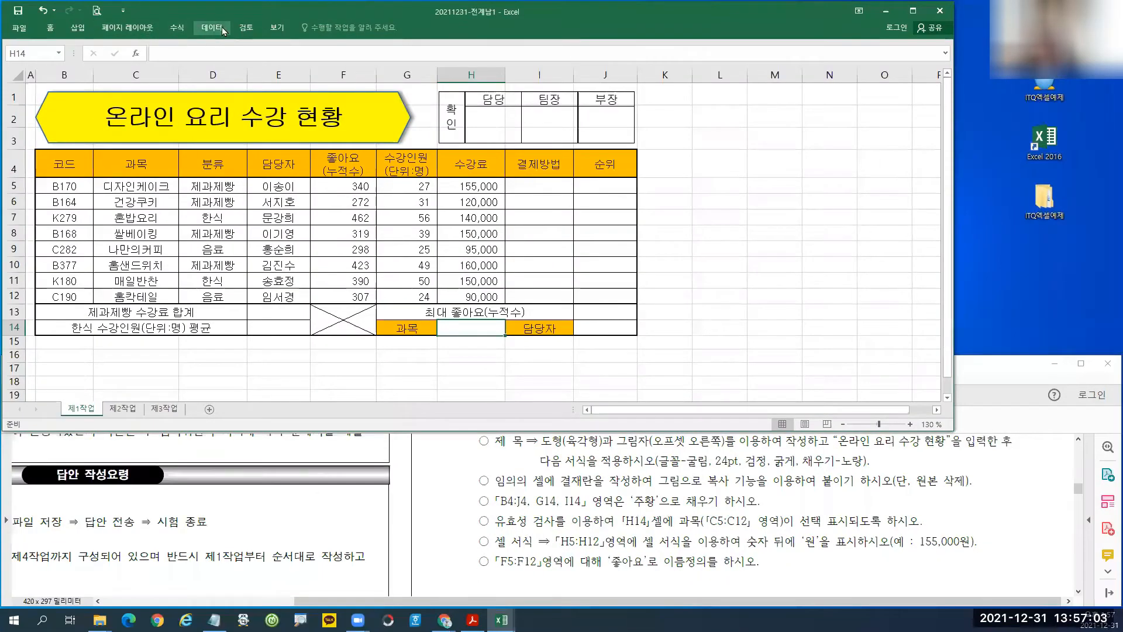
{"action": "left_click", "coordinate": [222, 27]}
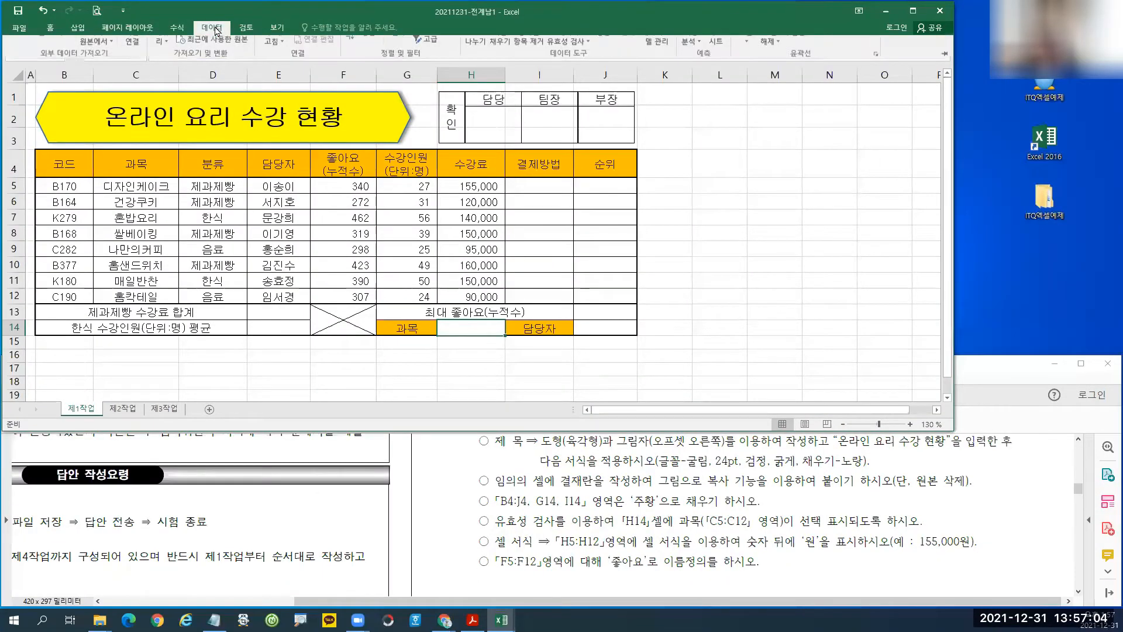
{"action": "left_click", "coordinate": [574, 53]}
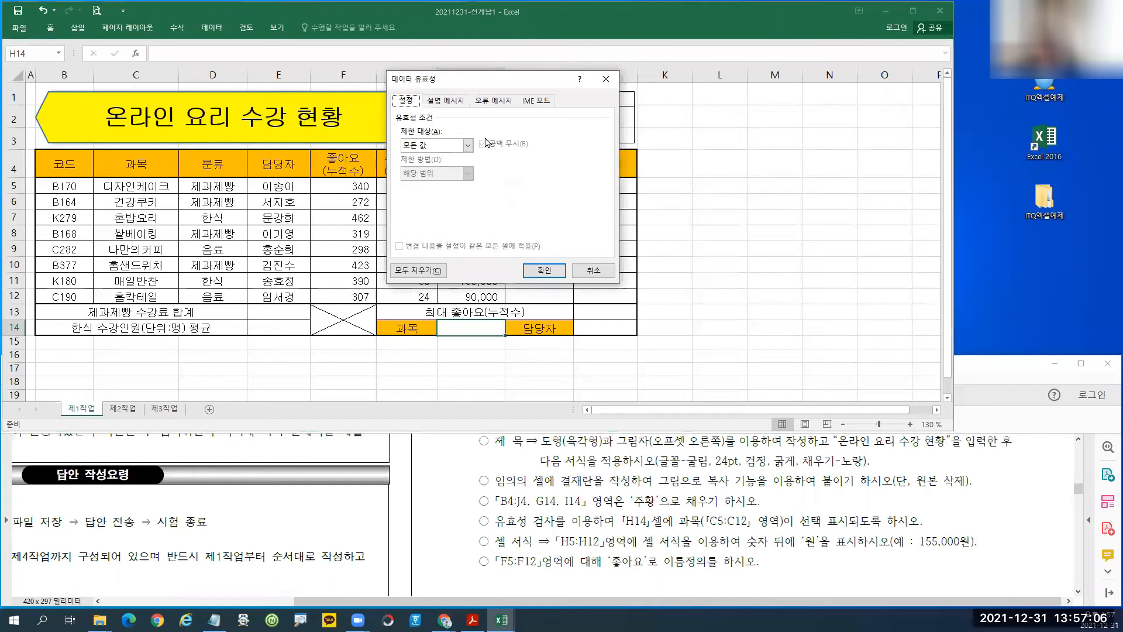
{"action": "left_click", "coordinate": [468, 144]}
{"action": "left_click", "coordinate": [430, 184]}
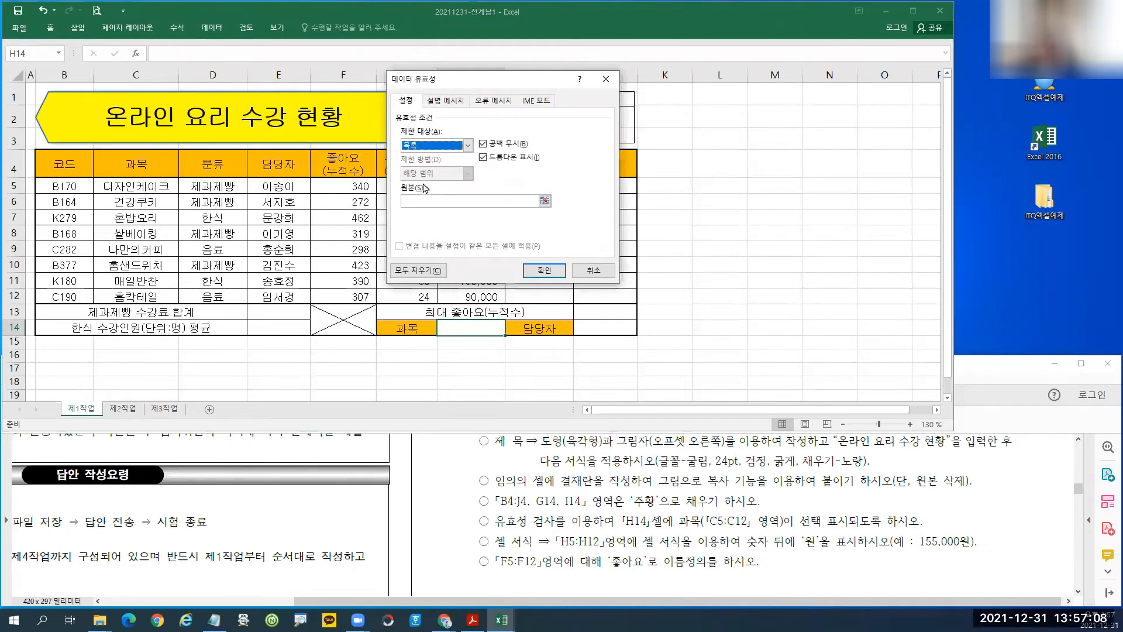
{"action": "left_click", "coordinate": [468, 145]}
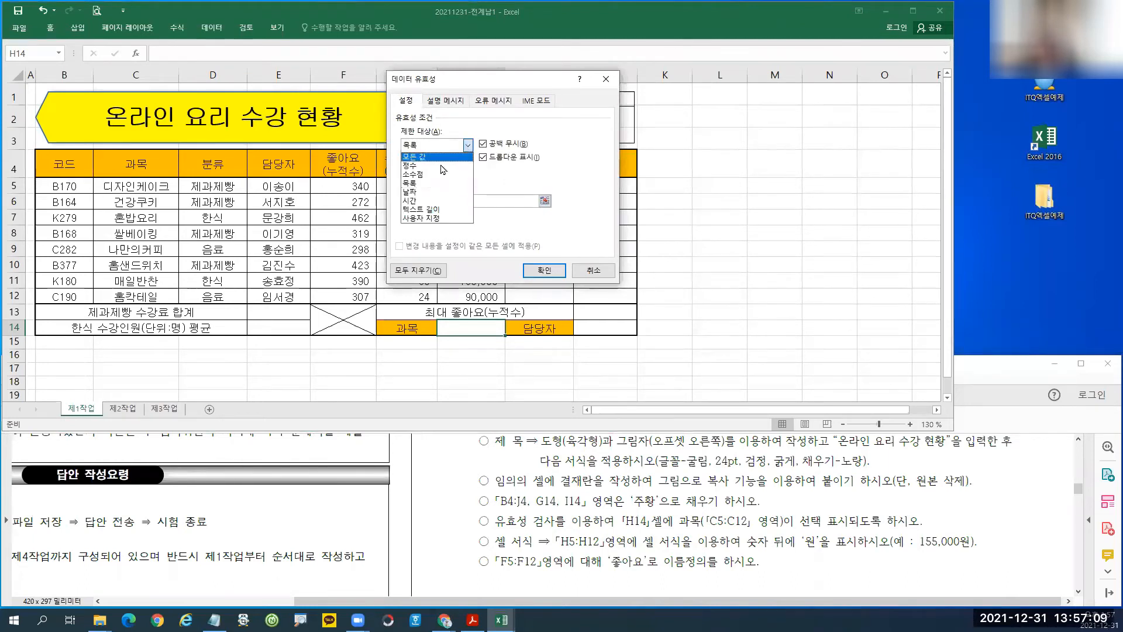
{"action": "left_click", "coordinate": [414, 184]}
{"action": "left_click", "coordinate": [410, 200]}
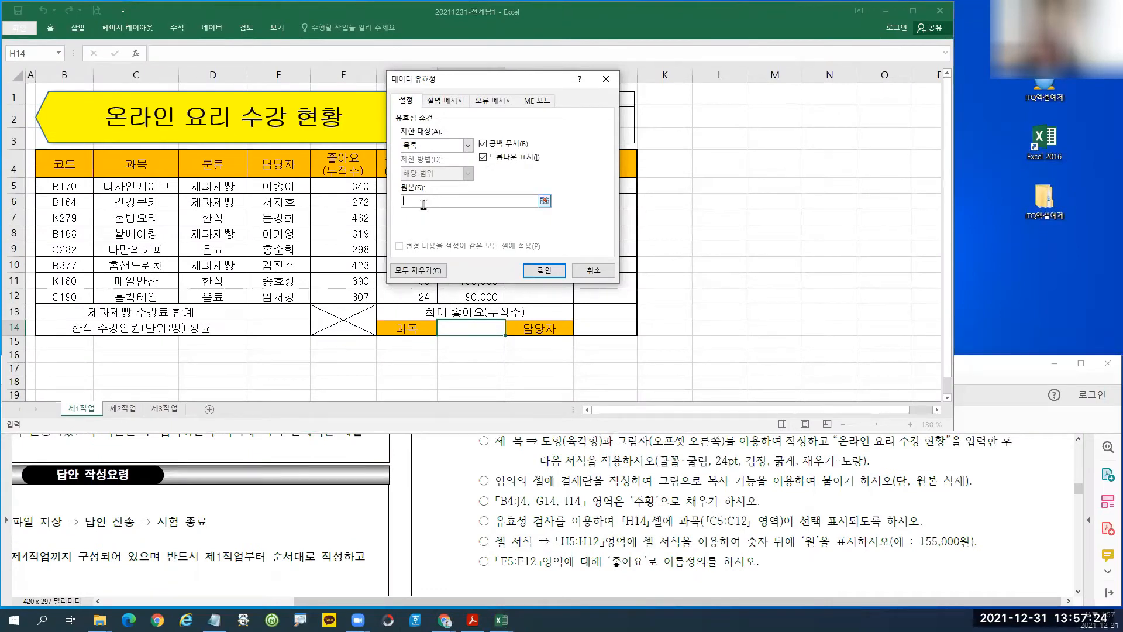
{"action": "left_click_drag", "start_coordinate": [113, 186], "coordinate": [130, 293]}
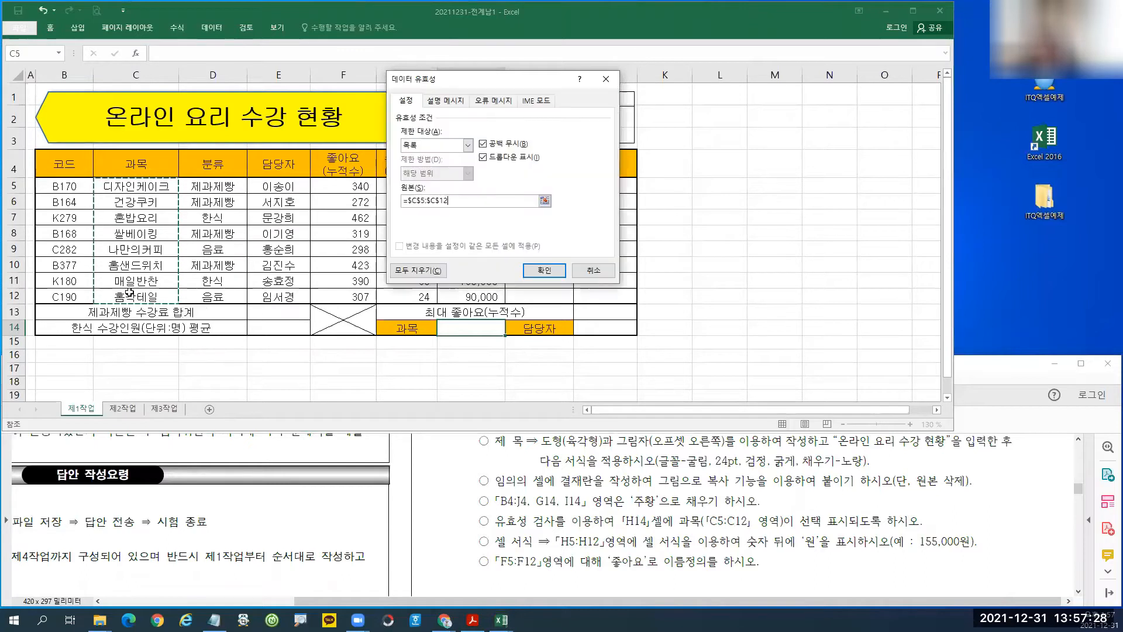
{"action": "left_click", "coordinate": [549, 272]}
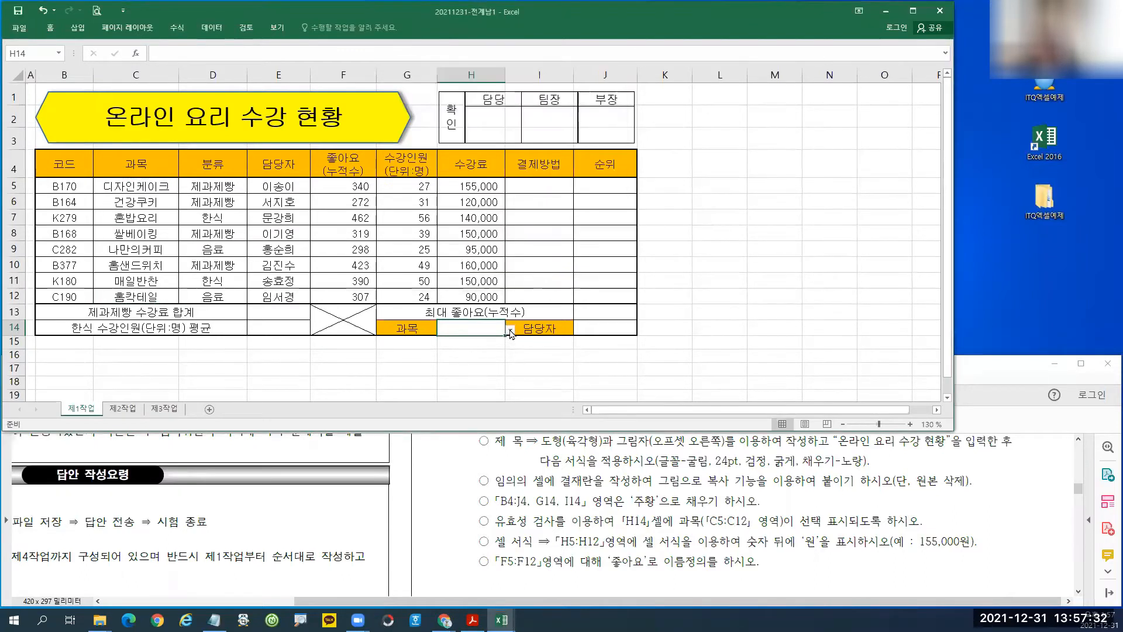
Pick 디자인케이크 from H14's dropdown and widen column H to fit.
{"action": "left_click", "coordinate": [511, 331]}
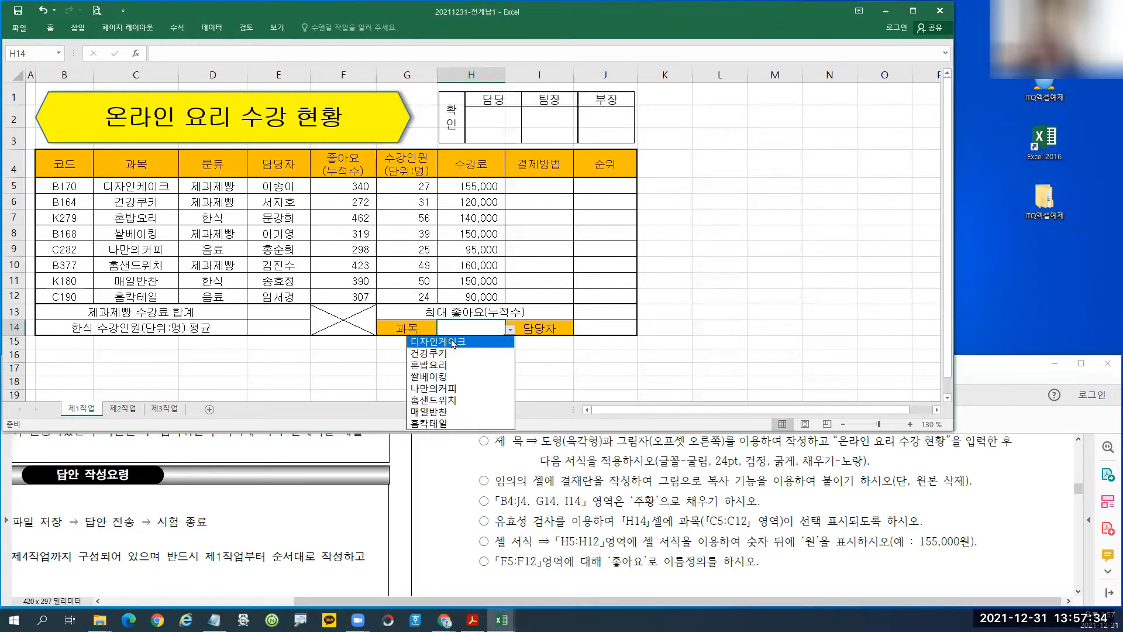
{"action": "left_click", "coordinate": [487, 332]}
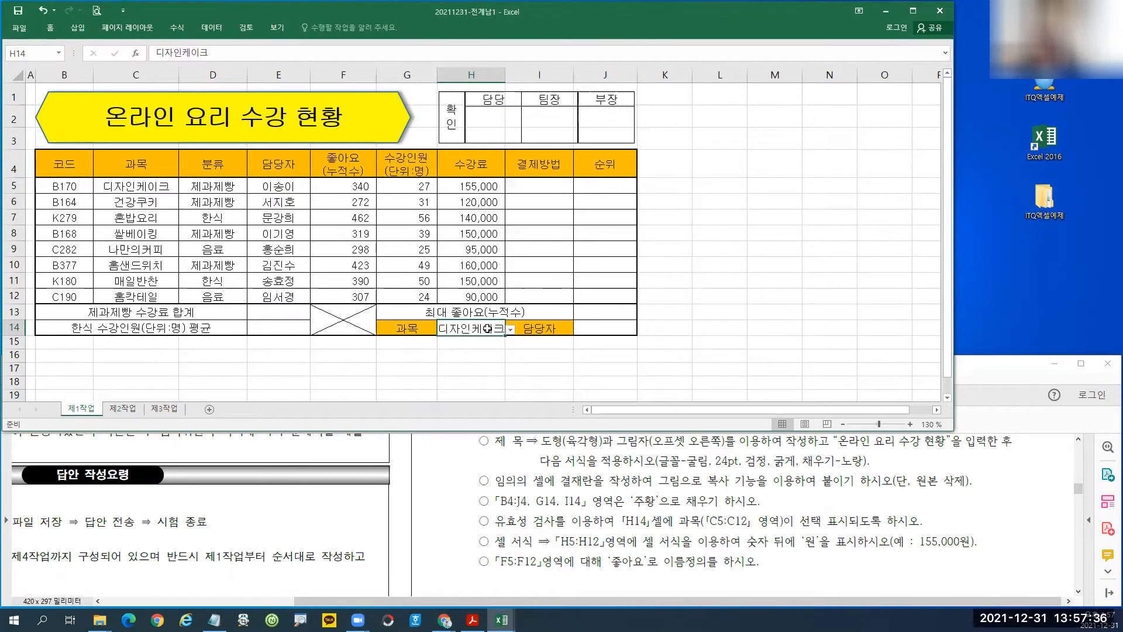
{"action": "left_click_drag", "start_coordinate": [505, 76], "coordinate": [511, 79]}
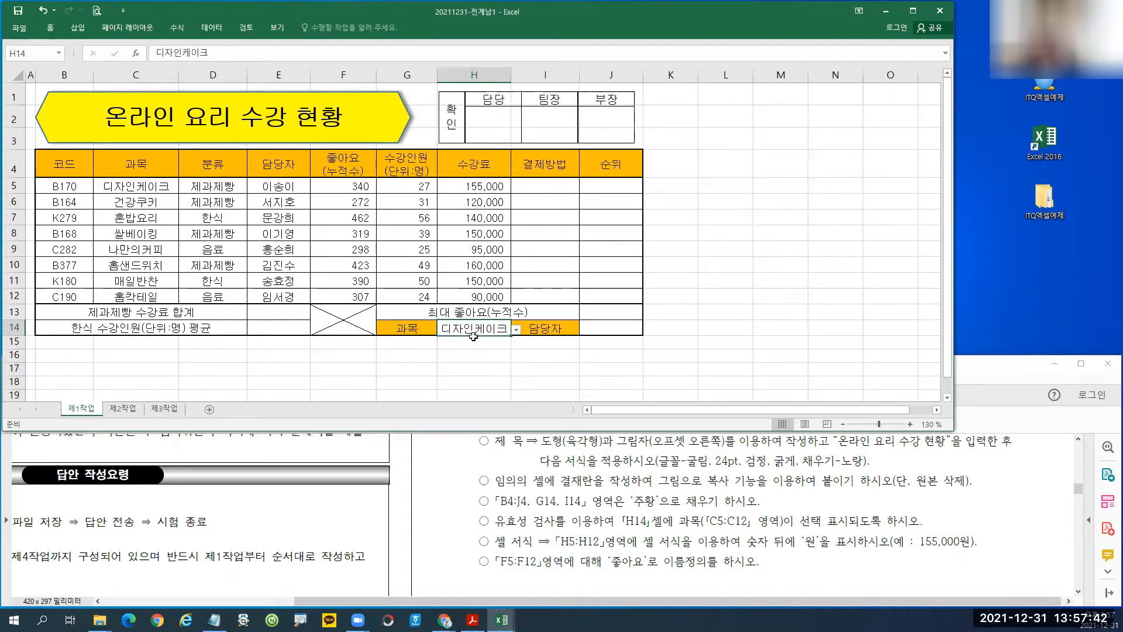
Annotate H14, widened column H, the title shape, approval boxes and 수강인원 header.
{"action": "left_click_drag", "start_coordinate": [430, 319], "coordinate": [508, 341]}
{"action": "mouse_move", "coordinate": [512, 73]}
{"action": "left_mouse_down"}
{"action": "mouse_move", "coordinate": [513, 100]}
{"action": "mouse_move", "coordinate": [525, 56]}
{"action": "mouse_move", "coordinate": [514, 84]}
{"action": "left_mouse_up"}
{"action": "key", "text": "Escape"}
{"action": "mouse_move", "coordinate": [375, 97]}
{"action": "left_mouse_down"}
{"action": "mouse_move", "coordinate": [357, 103]}
{"action": "mouse_move", "coordinate": [383, 118]}
{"action": "left_mouse_up"}
{"action": "mouse_move", "coordinate": [545, 104]}
{"action": "left_mouse_down"}
{"action": "mouse_move", "coordinate": [594, 120]}
{"action": "mouse_move", "coordinate": [544, 108]}
{"action": "mouse_move", "coordinate": [602, 136]}
{"action": "left_mouse_up"}
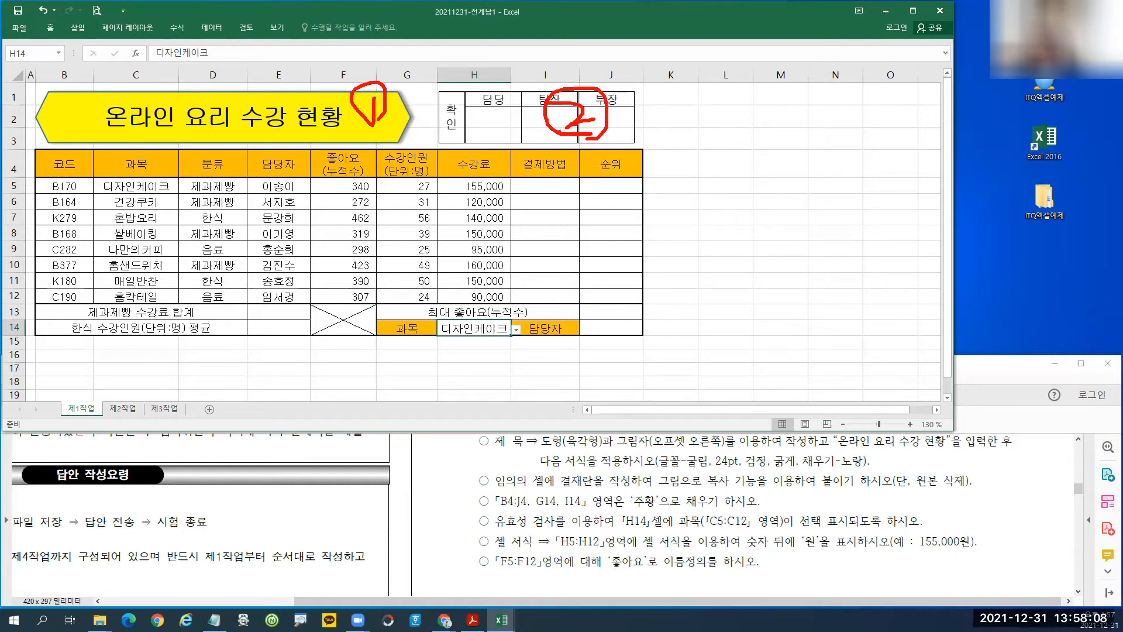
{"action": "mouse_move", "coordinate": [431, 150]}
{"action": "left_mouse_down"}
{"action": "mouse_move", "coordinate": [424, 178]}
{"action": "mouse_move", "coordinate": [403, 149]}
{"action": "mouse_move", "coordinate": [438, 175]}
{"action": "left_mouse_up"}
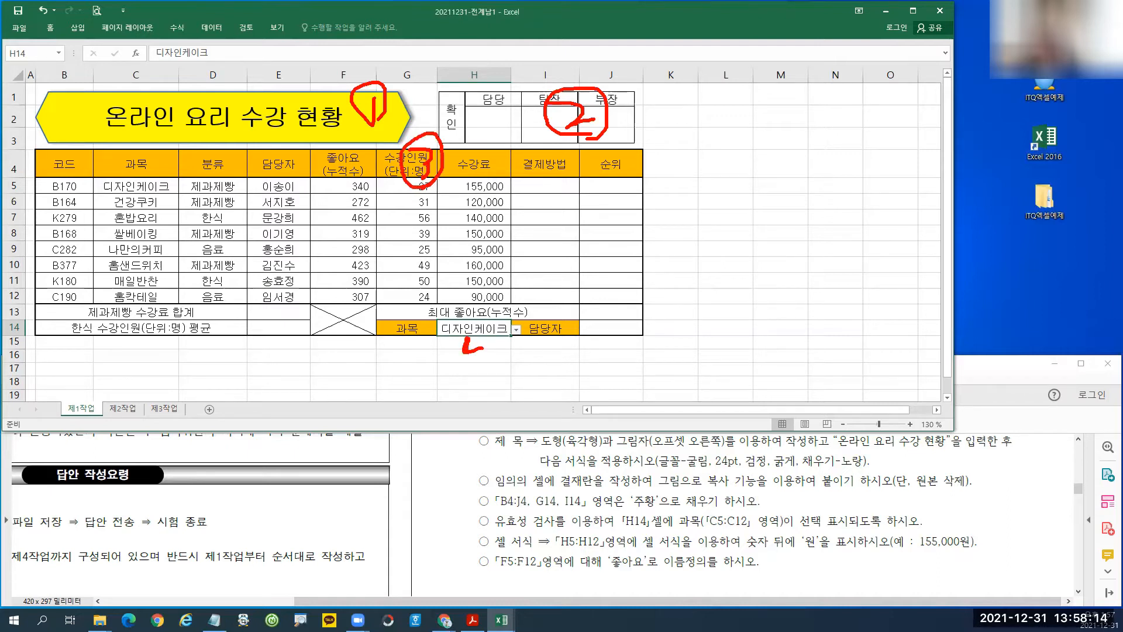
Mark the cell format condition, then select the 수강료 amounts in H5:H12.
{"action": "left_click_drag", "start_coordinate": [477, 338], "coordinate": [486, 367]}
{"action": "mouse_move", "coordinate": [469, 553]}
{"action": "left_mouse_down"}
{"action": "mouse_move", "coordinate": [507, 532]}
{"action": "mouse_move", "coordinate": [816, 531]}
{"action": "mouse_move", "coordinate": [978, 547]}
{"action": "mouse_move", "coordinate": [470, 559]}
{"action": "left_mouse_up"}
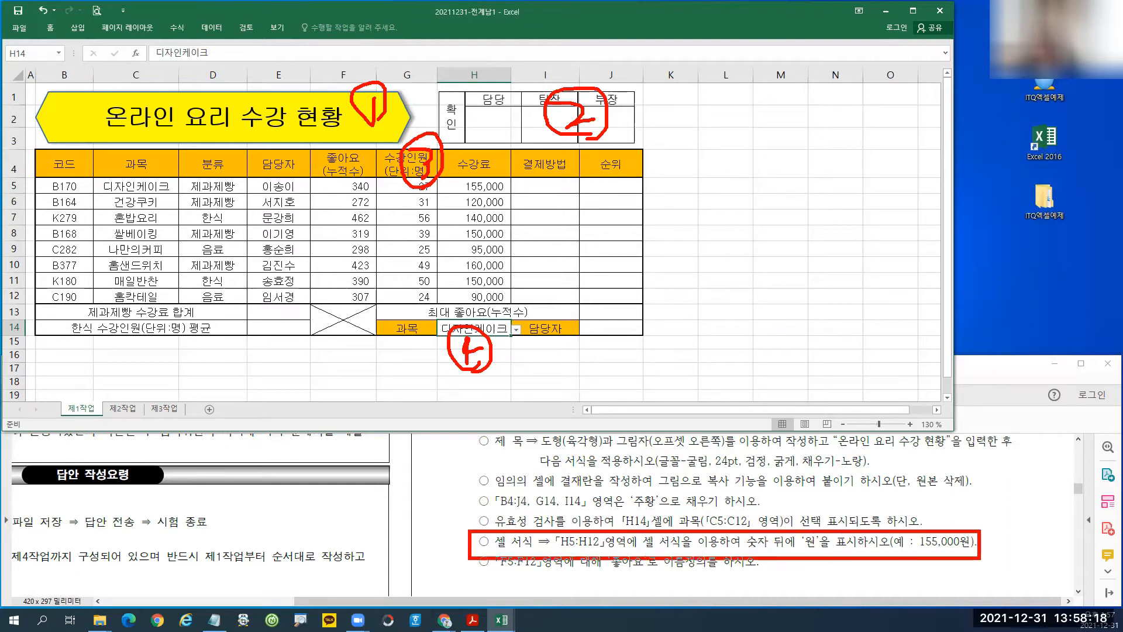
{"action": "mouse_move", "coordinate": [971, 563]}
{"action": "left_mouse_down"}
{"action": "mouse_move", "coordinate": [912, 524]}
{"action": "mouse_move", "coordinate": [953, 564]}
{"action": "mouse_move", "coordinate": [968, 552]}
{"action": "left_mouse_up"}
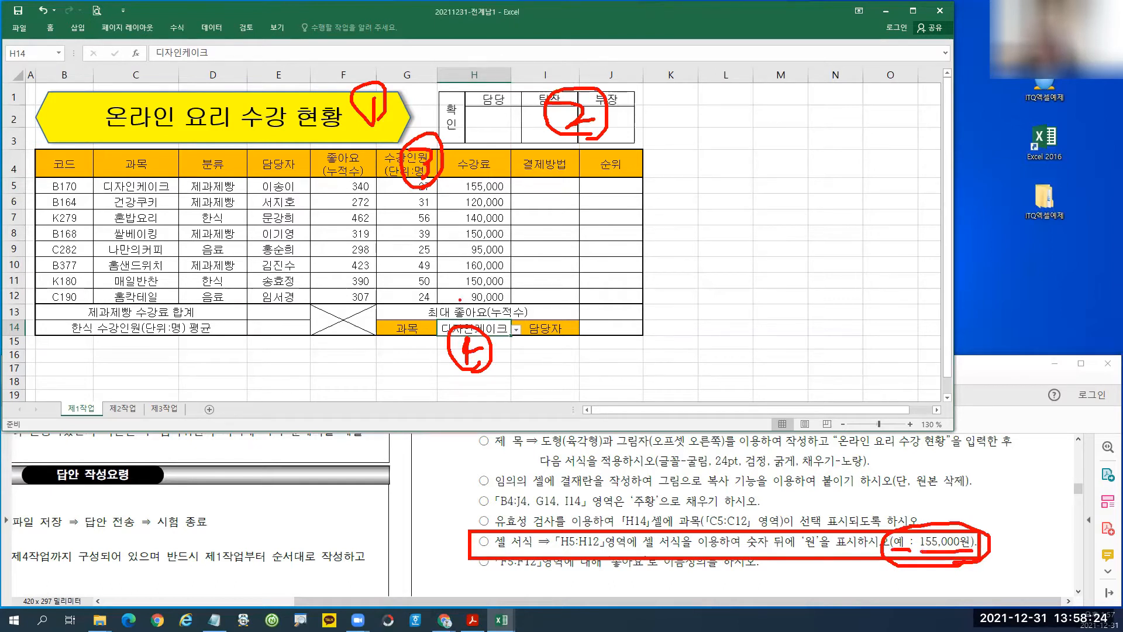
{"action": "key", "text": "Escape"}
{"action": "left_click_drag", "start_coordinate": [472, 186], "coordinate": [474, 297]}
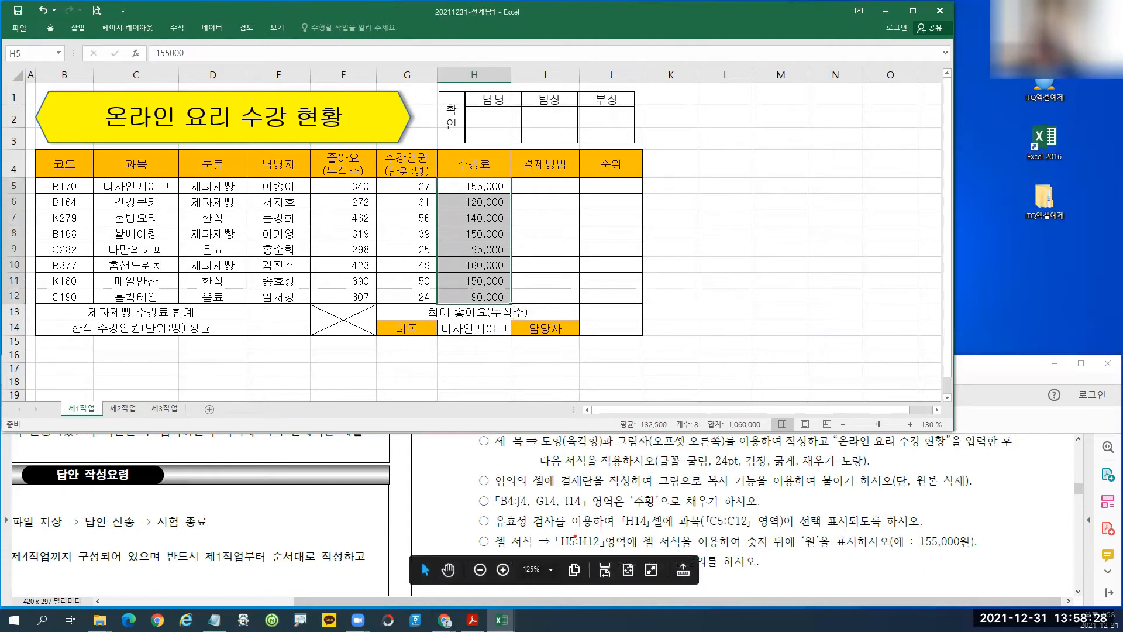
Reselect the 수강료 cells H5:H12.
{"action": "left_click_drag", "start_coordinate": [550, 532], "coordinate": [612, 551]}
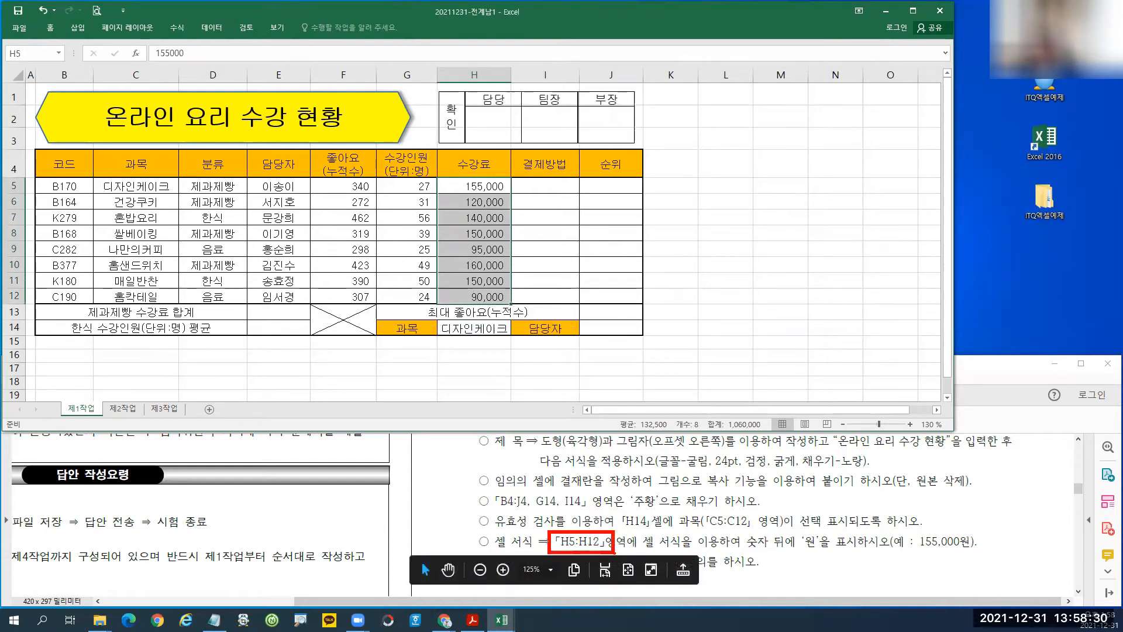
{"action": "left_click", "coordinate": [901, 564]}
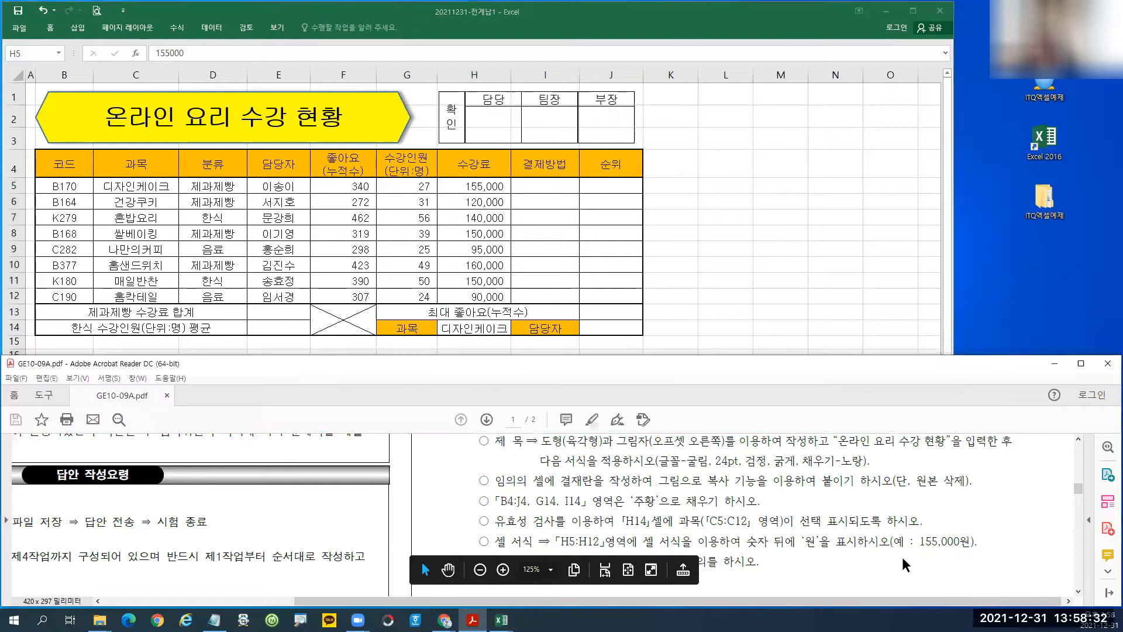
{"action": "left_click_drag", "start_coordinate": [468, 186], "coordinate": [464, 297]}
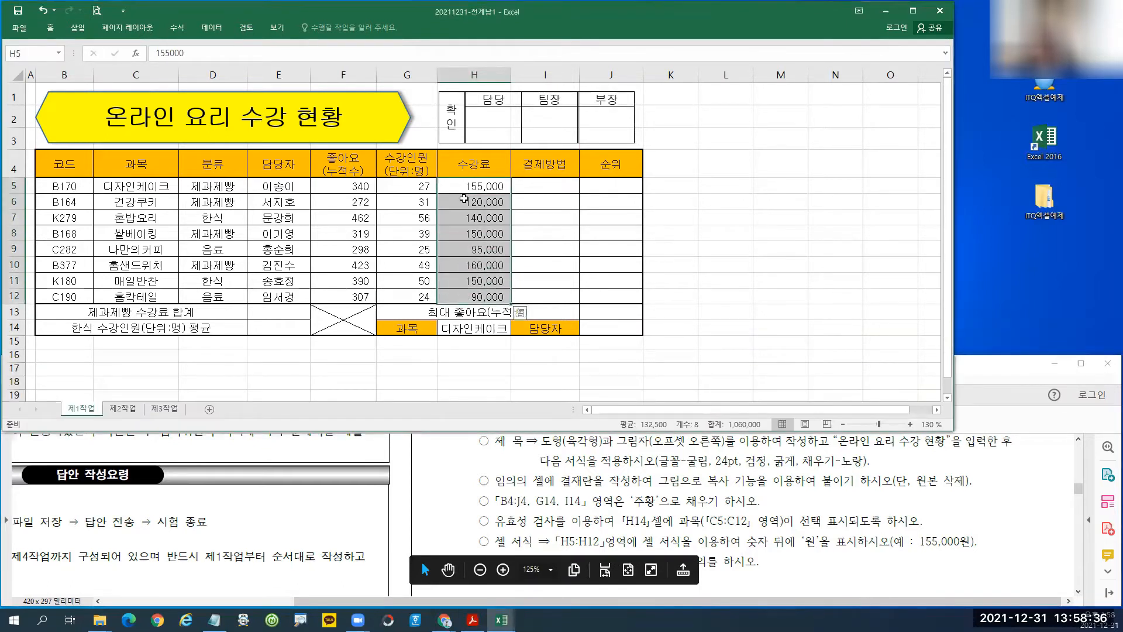
{"action": "left_click_drag", "start_coordinate": [466, 186], "coordinate": [464, 290]}
Apply the custom number format #,##0원 to H5:H12.
{"action": "left_click", "coordinate": [50, 27]}
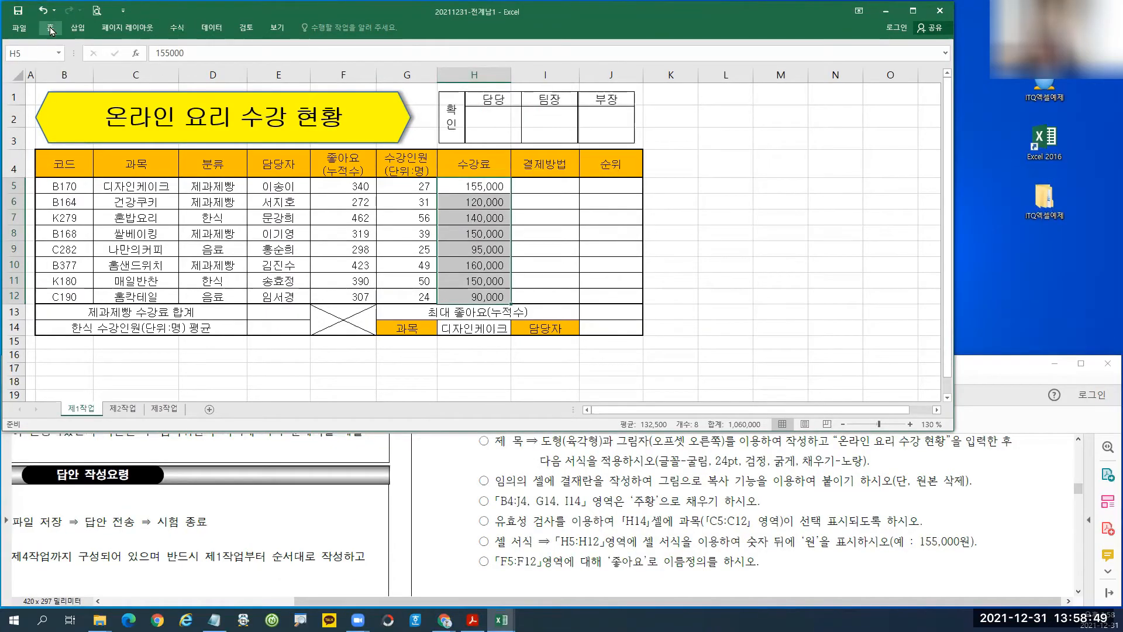
{"action": "left_click", "coordinate": [51, 31]}
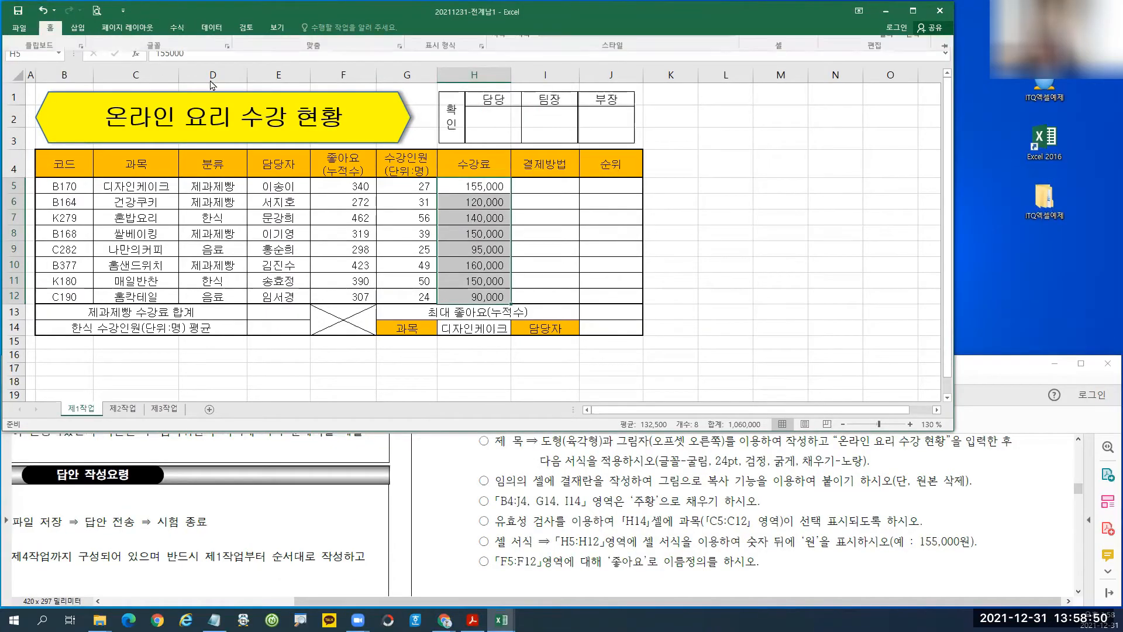
{"action": "left_click", "coordinate": [485, 90]}
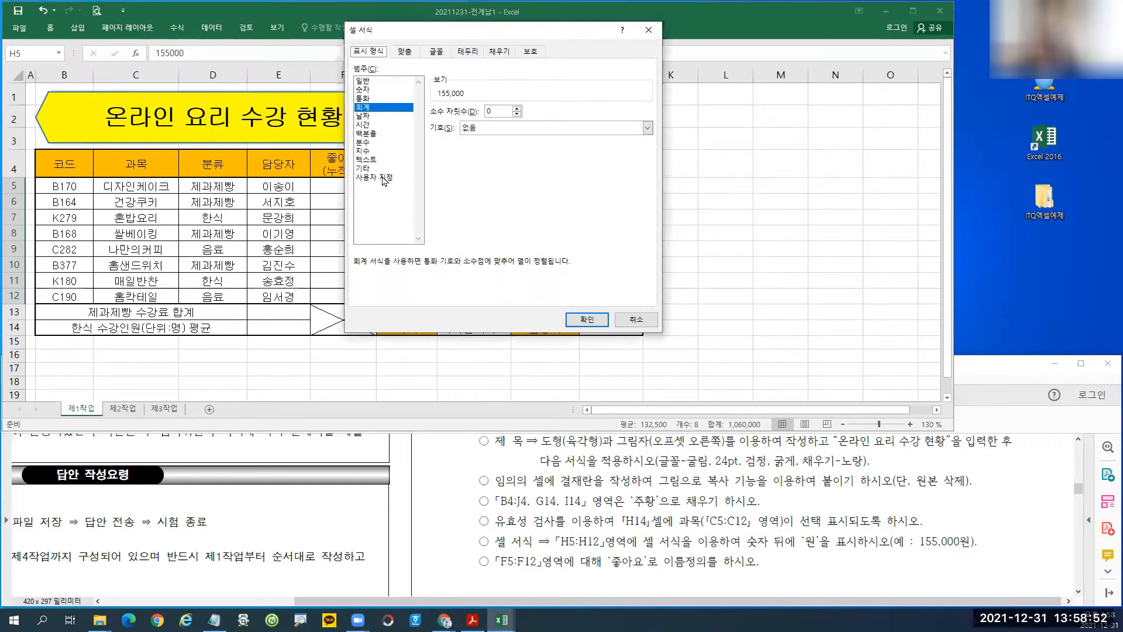
{"action": "left_click", "coordinate": [383, 178]}
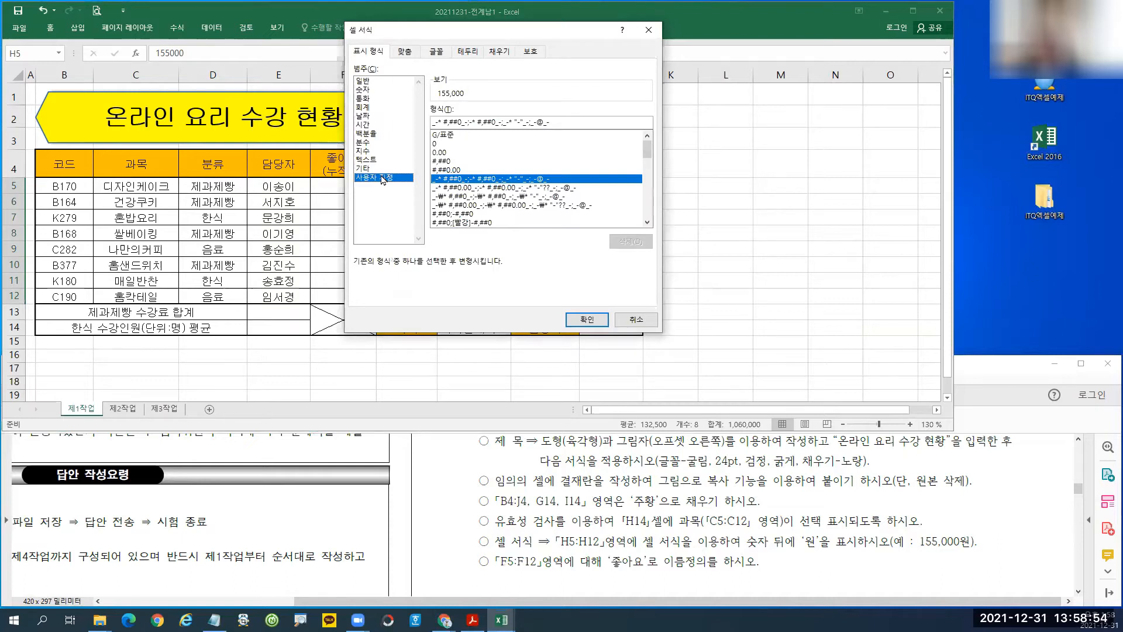
{"action": "left_click", "coordinate": [447, 162]}
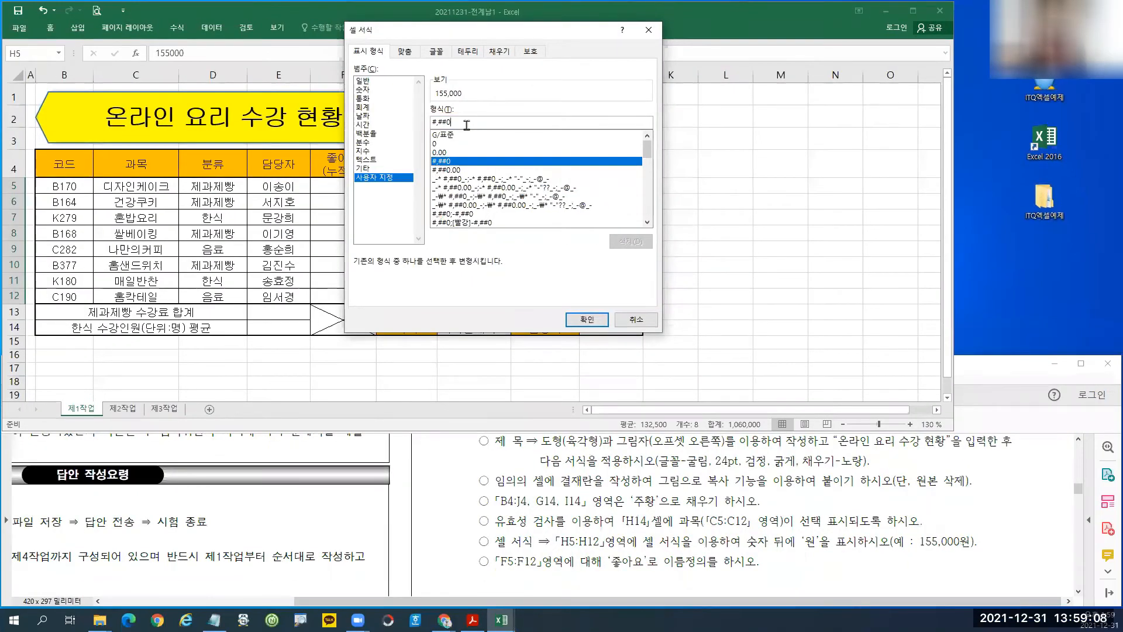
{"action": "type", "text": "원"}
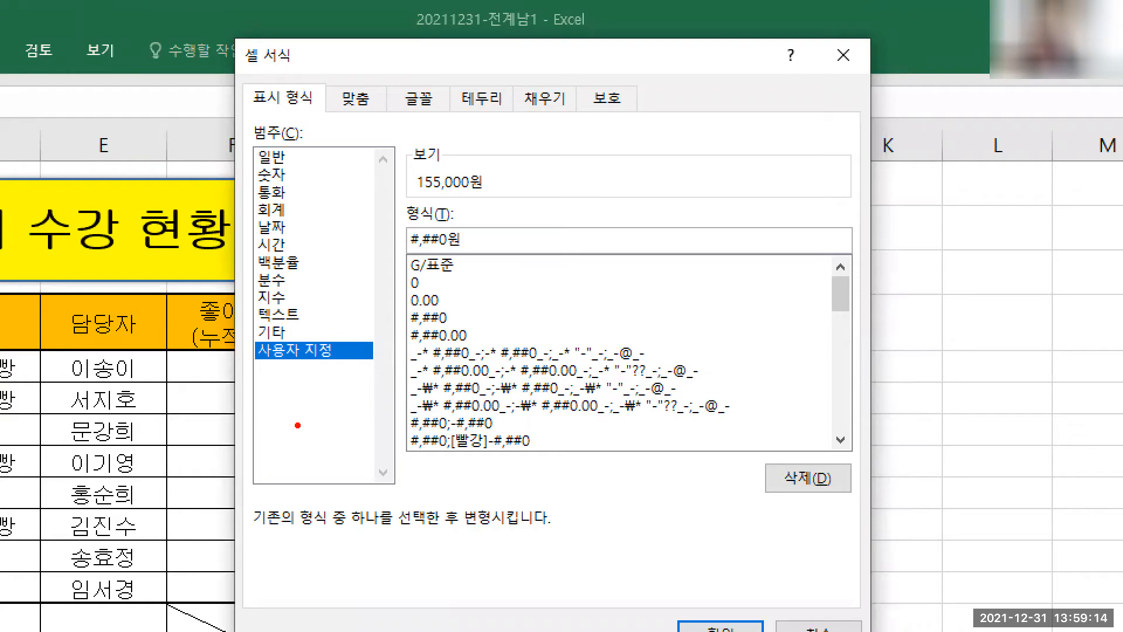
{"action": "left_click_drag", "start_coordinate": [253, 333], "coordinate": [360, 373]}
{"action": "left_click_drag", "start_coordinate": [402, 299], "coordinate": [470, 338]}
{"action": "left_click_drag", "start_coordinate": [440, 218], "coordinate": [487, 279]}
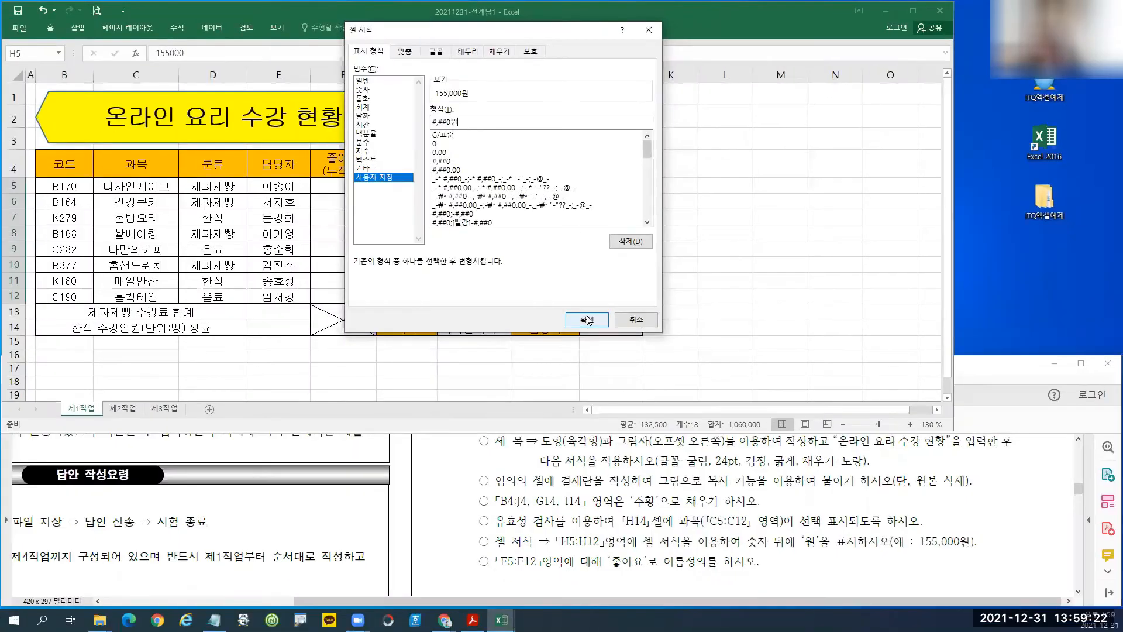
{"action": "left_click", "coordinate": [568, 321]}
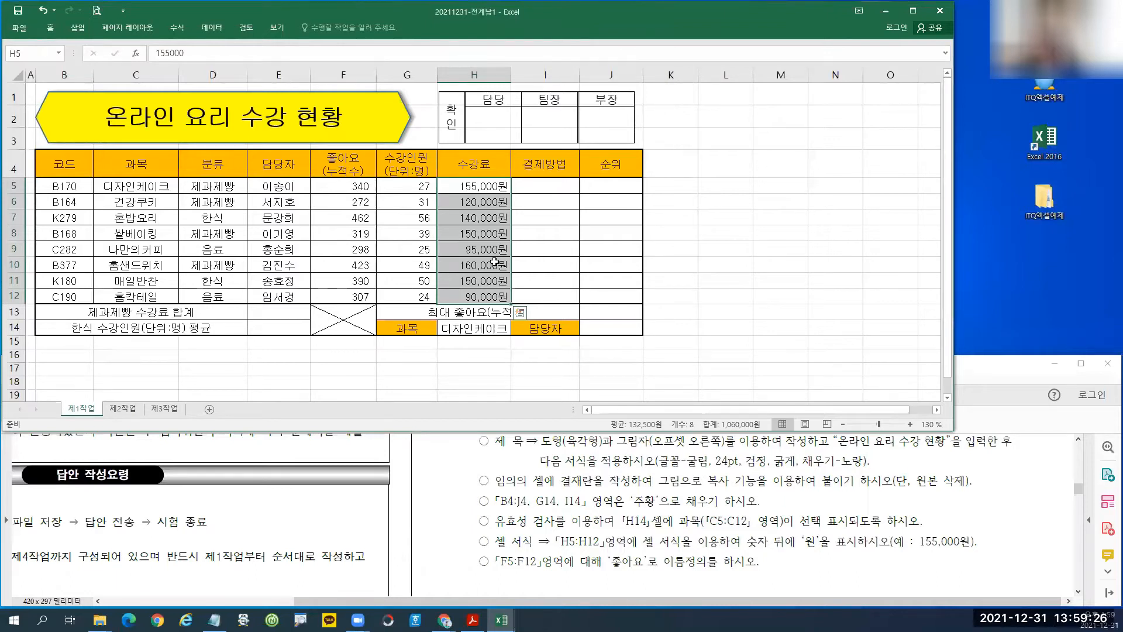
Select the 좋아요(누적수) values in F5:F12.
{"action": "key", "text": "ctrl"}
{"action": "key", "text": "ctrl+2"}
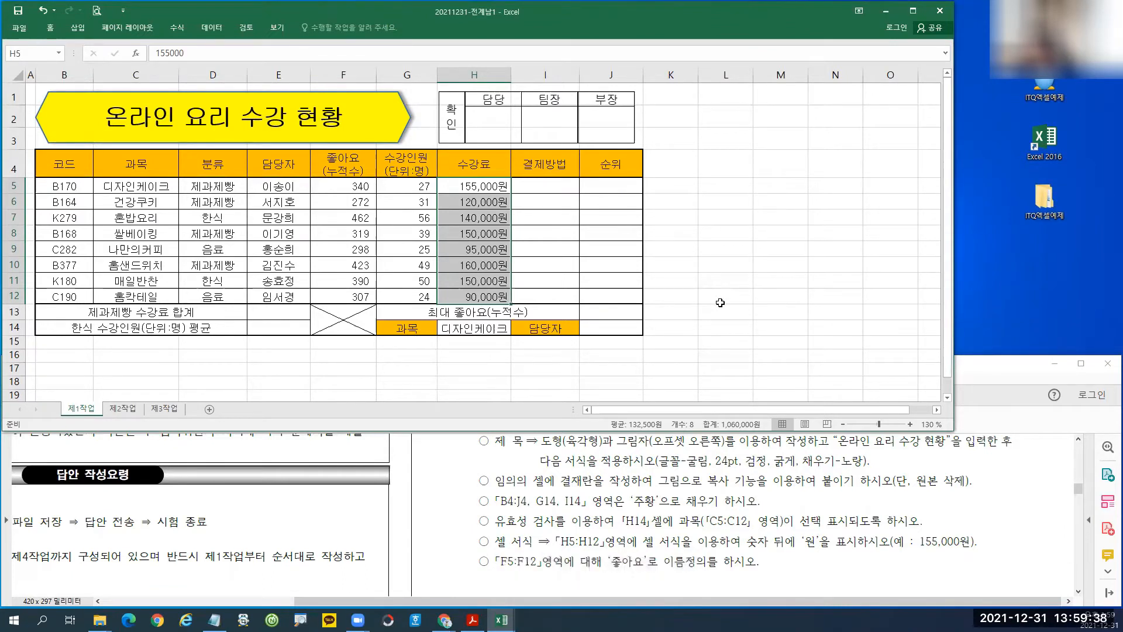
{"action": "left_click_drag", "start_coordinate": [335, 185], "coordinate": [339, 299]}
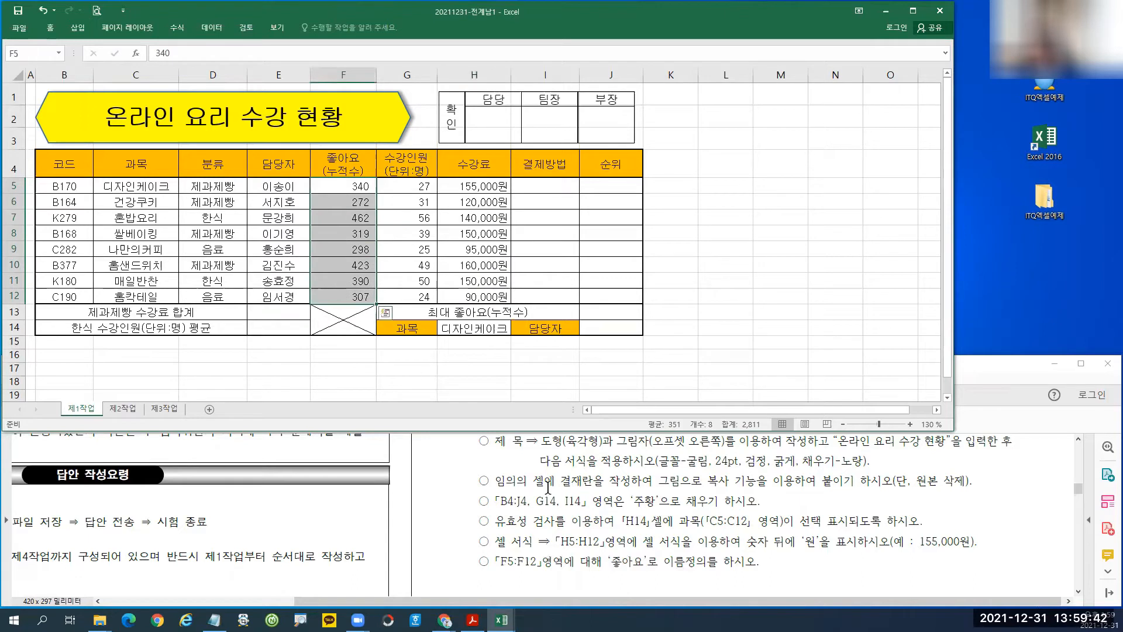
{"action": "left_click_drag", "start_coordinate": [348, 187], "coordinate": [349, 299]}
{"action": "key", "text": "ctrl+1"}
{"action": "left_click", "coordinate": [354, 285]}
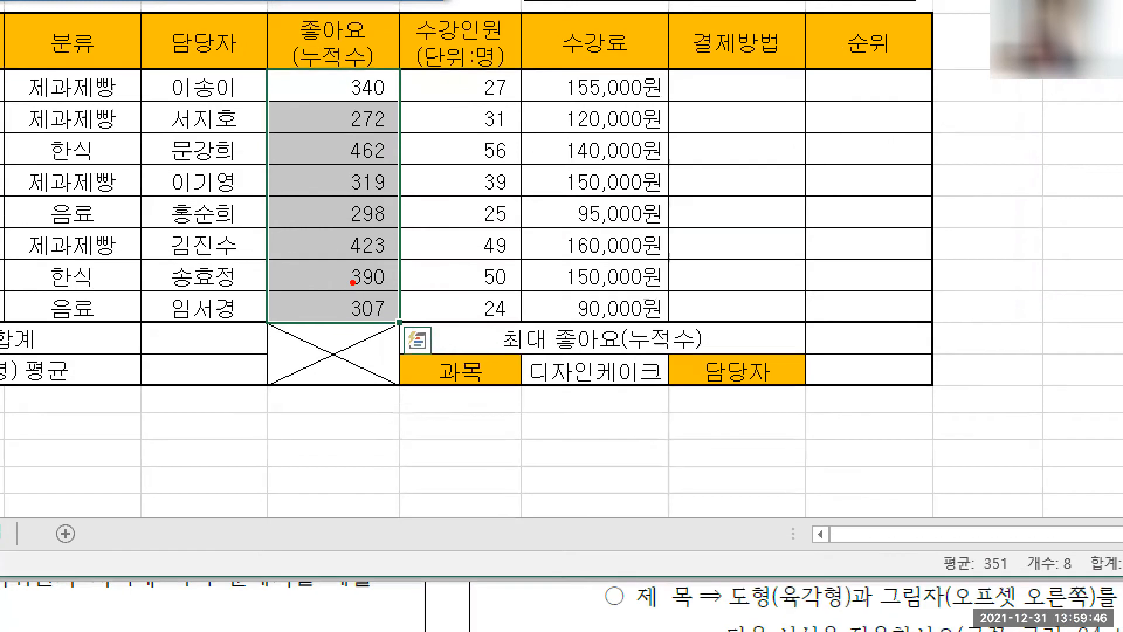
{"action": "left_click_drag", "start_coordinate": [266, 69], "coordinate": [401, 324]}
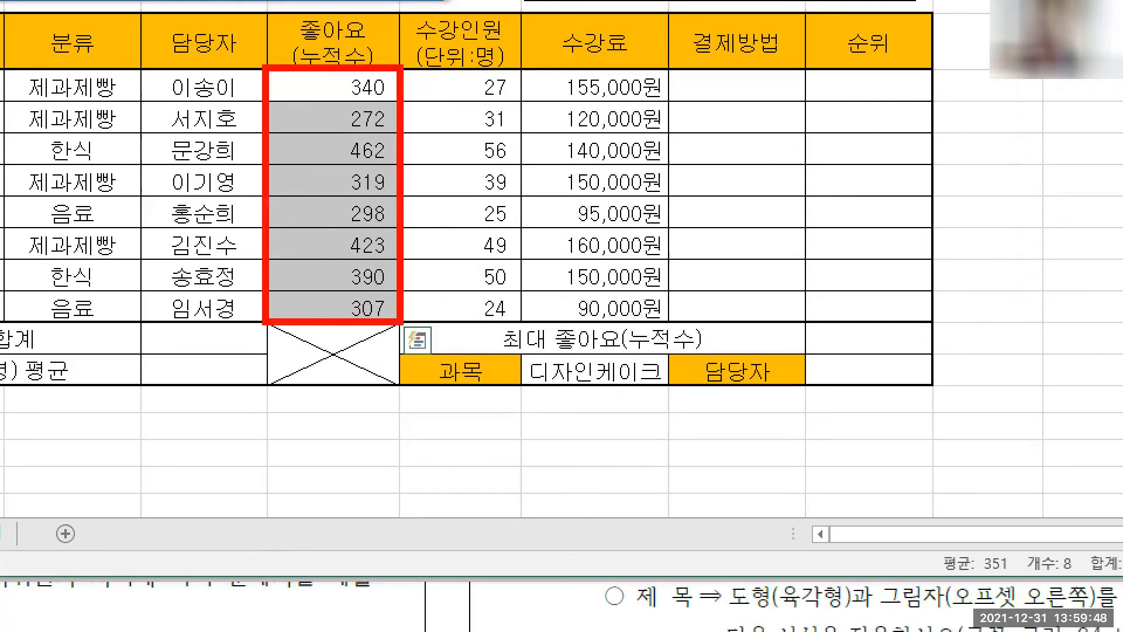
{"action": "key", "text": "Escape"}
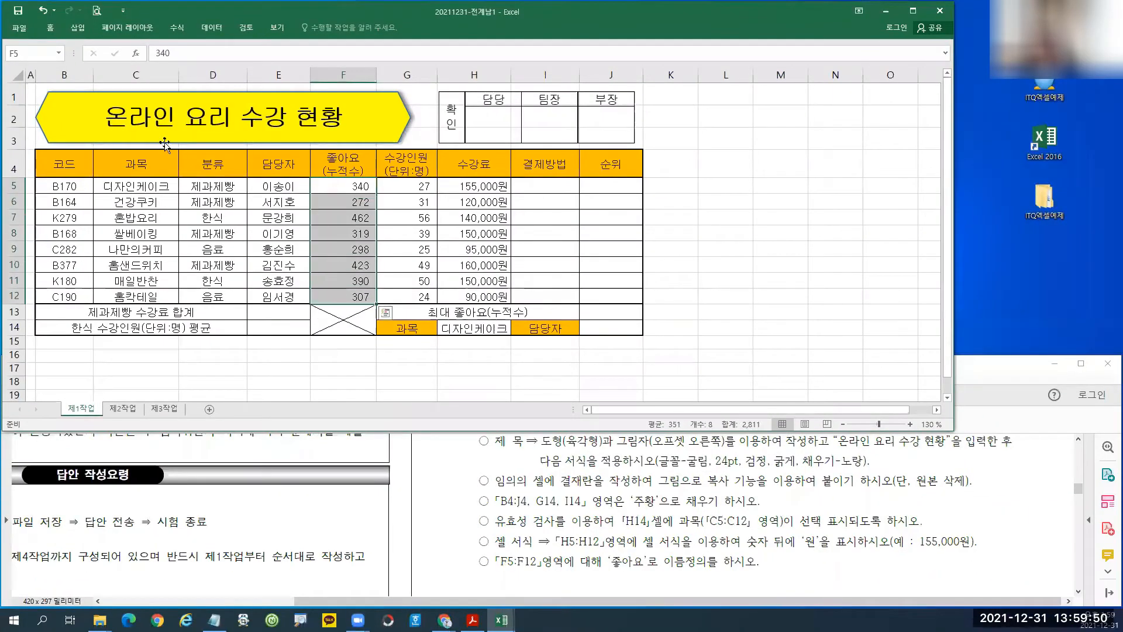
Name the range F5:F12 좋아요 through the Name Box.
{"action": "left_click", "coordinate": [20, 54]}
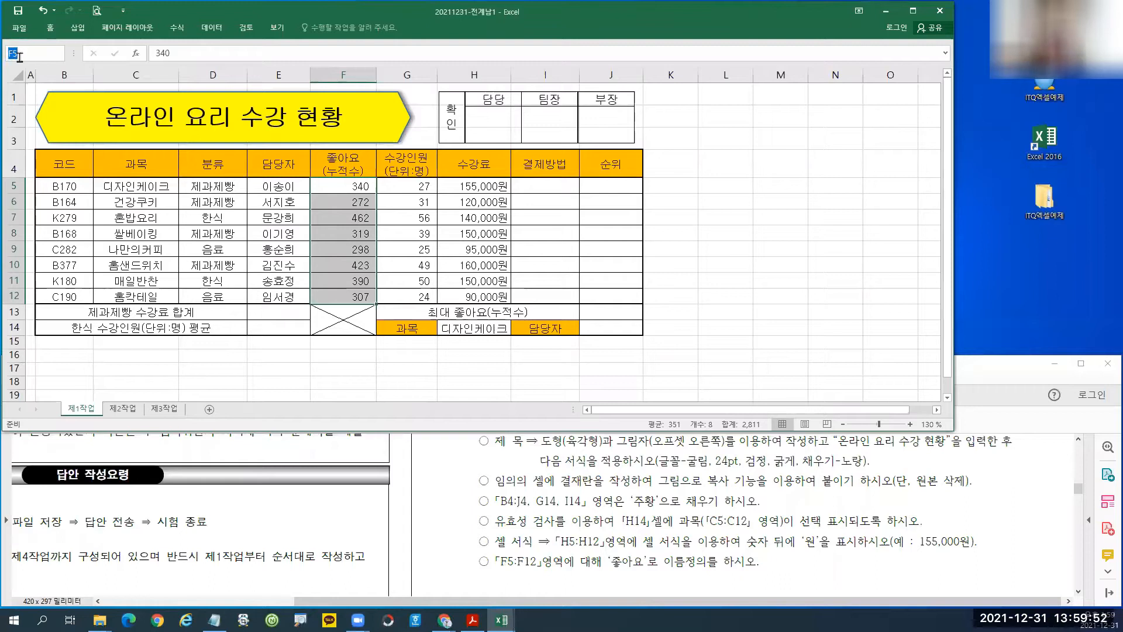
{"action": "type", "text": "좋아요"}
{"action": "left_click_drag", "start_coordinate": [2, 42], "coordinate": [46, 64]}
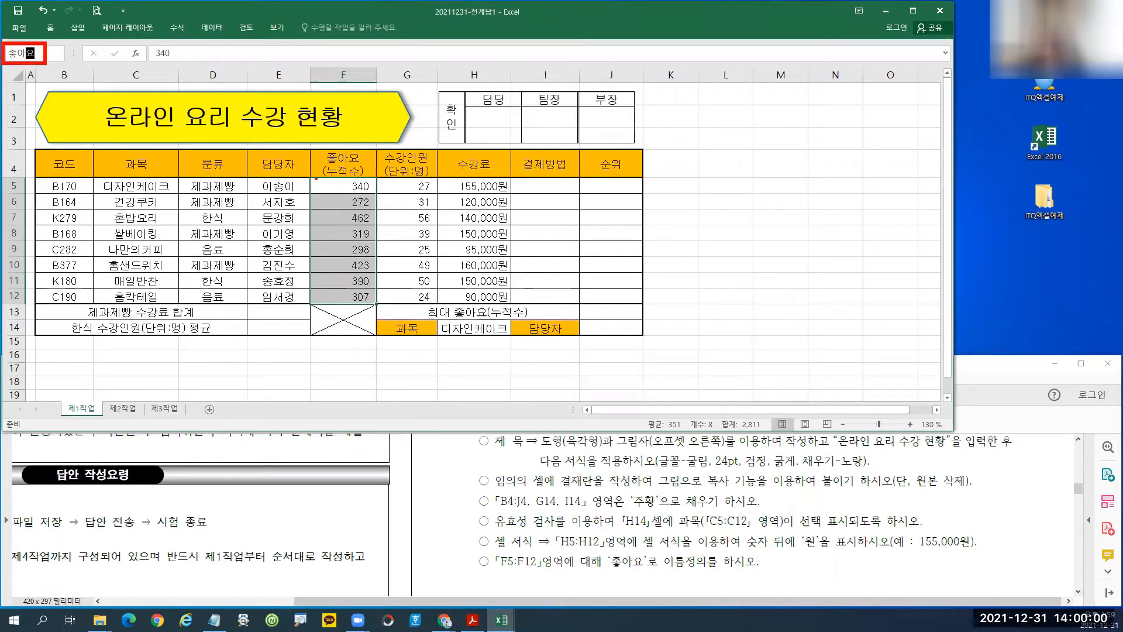
{"action": "left_click_drag", "start_coordinate": [311, 178], "coordinate": [381, 306]}
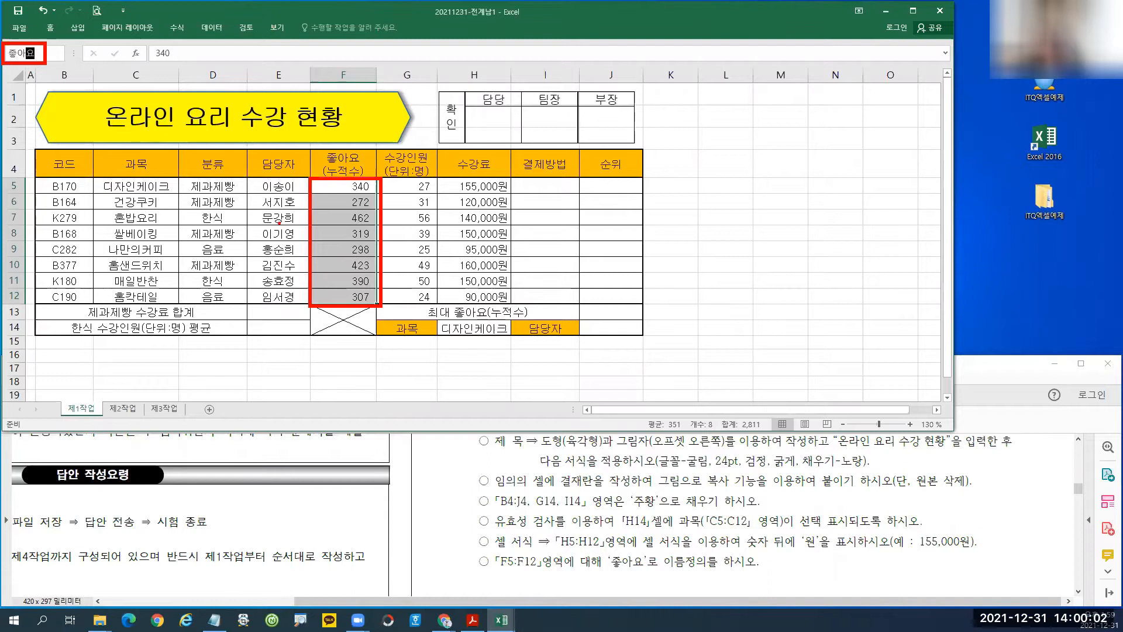
{"action": "left_click_drag", "start_coordinate": [286, 219], "coordinate": [316, 222]}
{"action": "mouse_move", "coordinate": [29, 84]}
{"action": "left_mouse_down"}
{"action": "mouse_move", "coordinate": [48, 82]}
{"action": "mouse_move", "coordinate": [58, 97]}
{"action": "mouse_move", "coordinate": [26, 57]}
{"action": "left_mouse_up"}
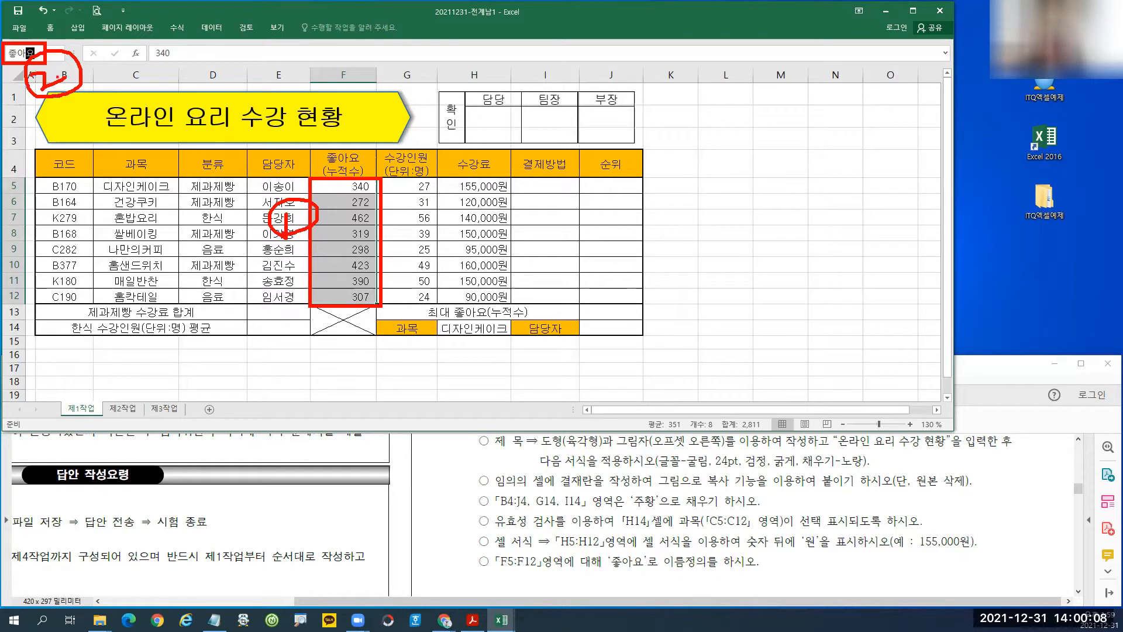
{"action": "key", "text": "Escape"}
{"action": "left_click", "coordinate": [33, 55]}
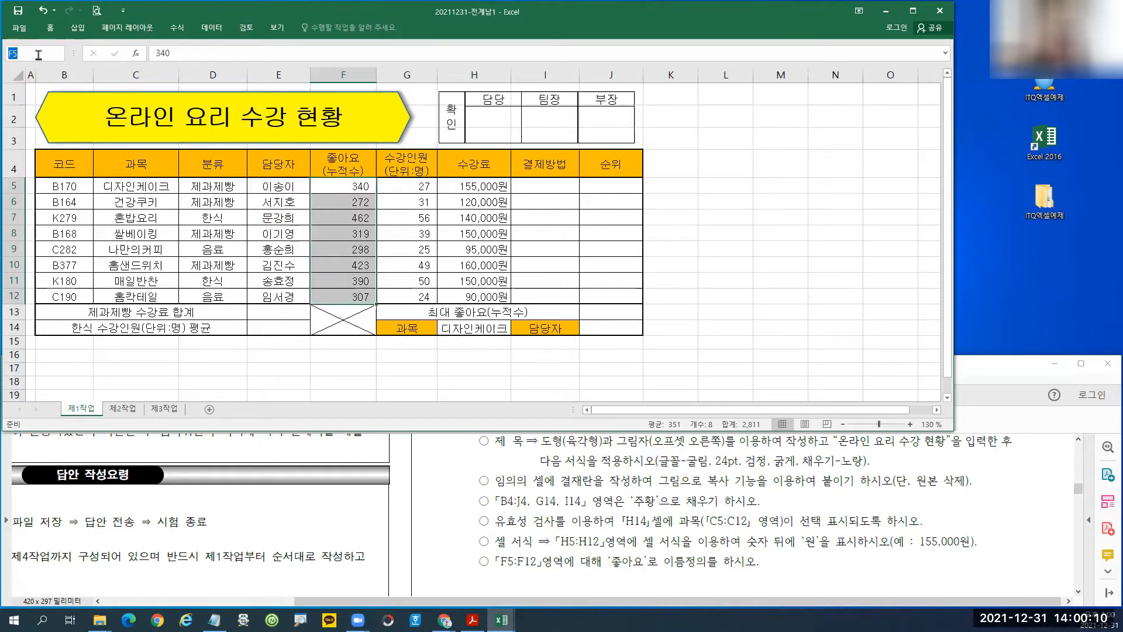
{"action": "type", "text": "좋ㅇ"}
{"action": "type", "text": "아요"}
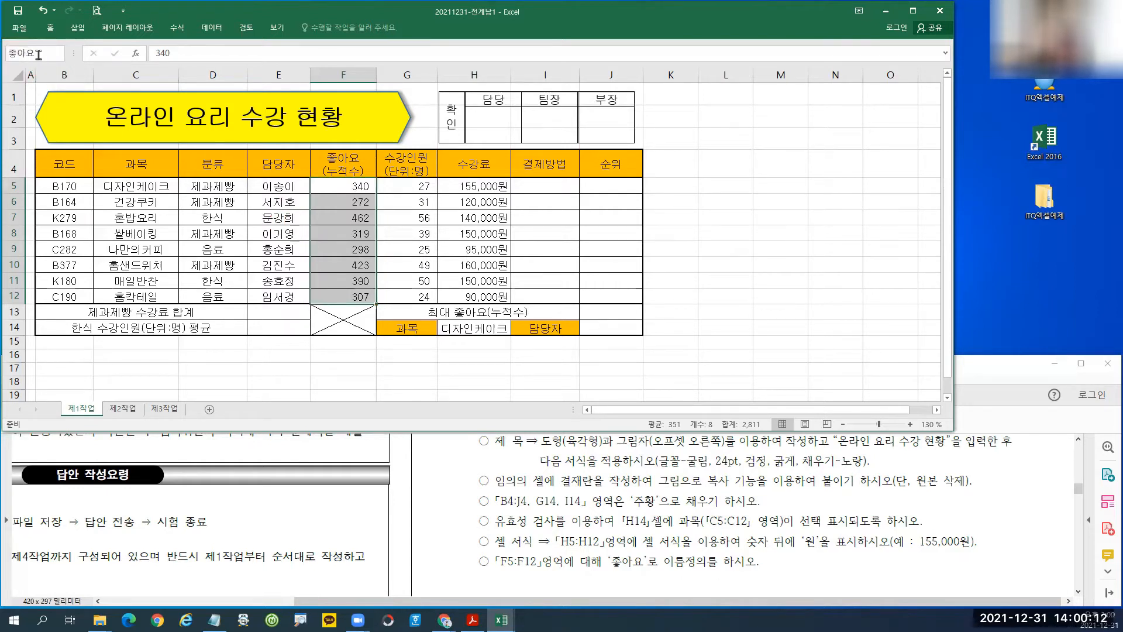
{"action": "key", "text": "Return"}
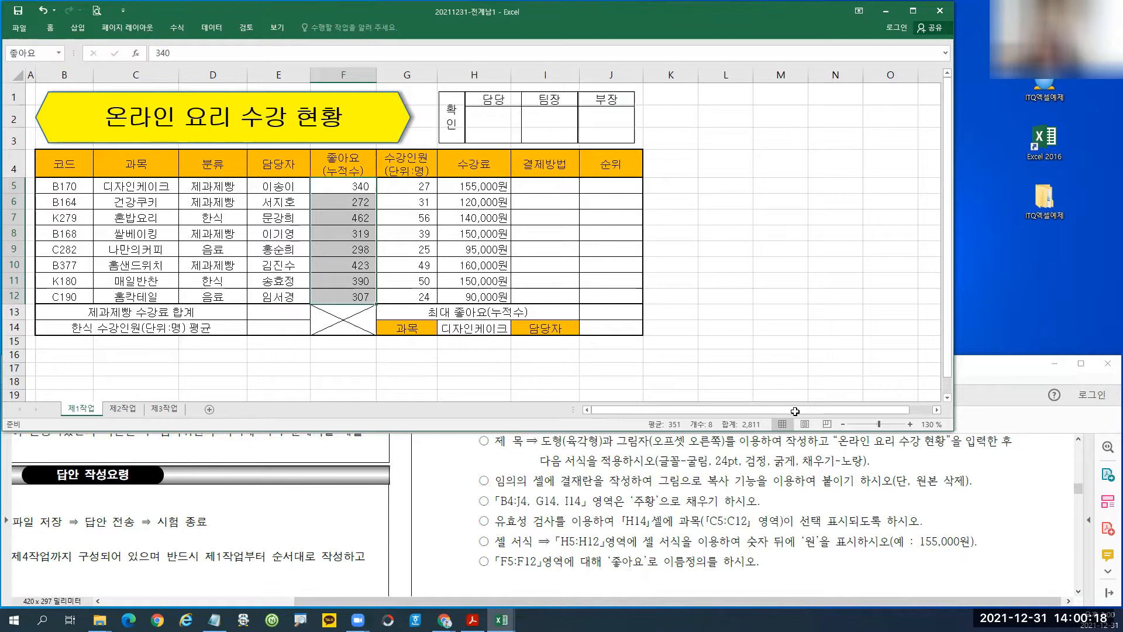
Scroll the exam PDF to the (1)~(6) function rules, starting with 결제방법.
{"action": "left_click", "coordinate": [499, 221]}
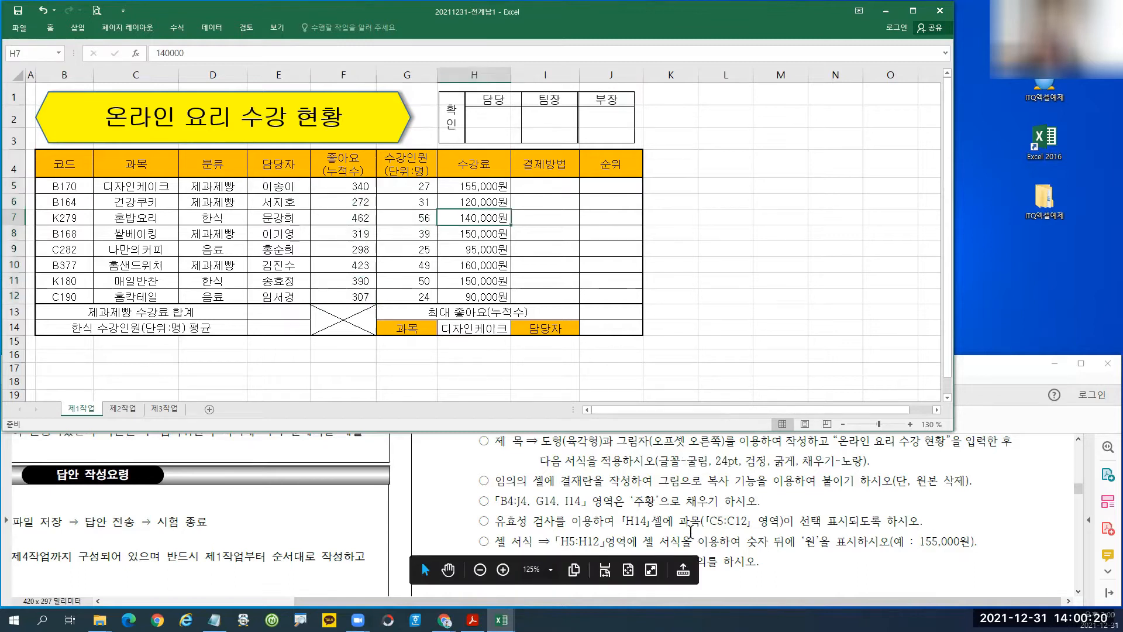
{"action": "scroll", "coordinate": [706, 498], "scroll_direction": "down", "scroll_amount": 2}
{"action": "scroll", "coordinate": [709, 482], "scroll_direction": "up", "scroll_amount": 2}
{"action": "left_click", "coordinate": [949, 478]}
{"action": "scroll", "coordinate": [764, 506], "scroll_direction": "down", "scroll_amount": 3}
{"action": "scroll", "coordinate": [764, 507], "scroll_direction": "down", "scroll_amount": 4}
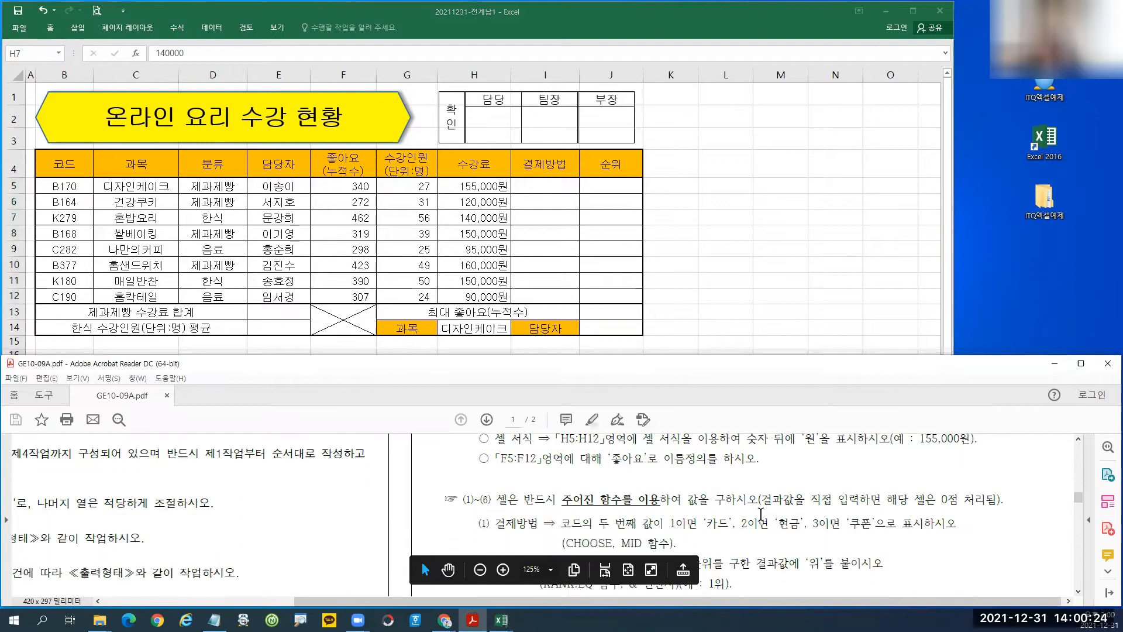
Select a cell in the 결제방법 column and show the Formulas commands.
{"action": "left_click", "coordinate": [549, 214]}
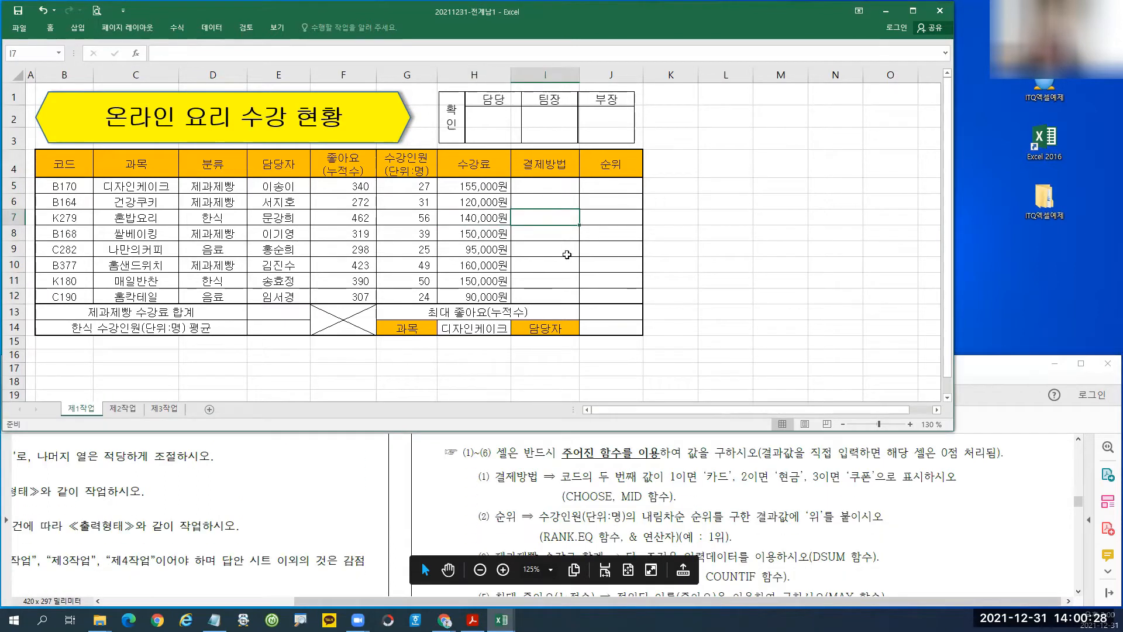
{"action": "left_click", "coordinate": [547, 245]}
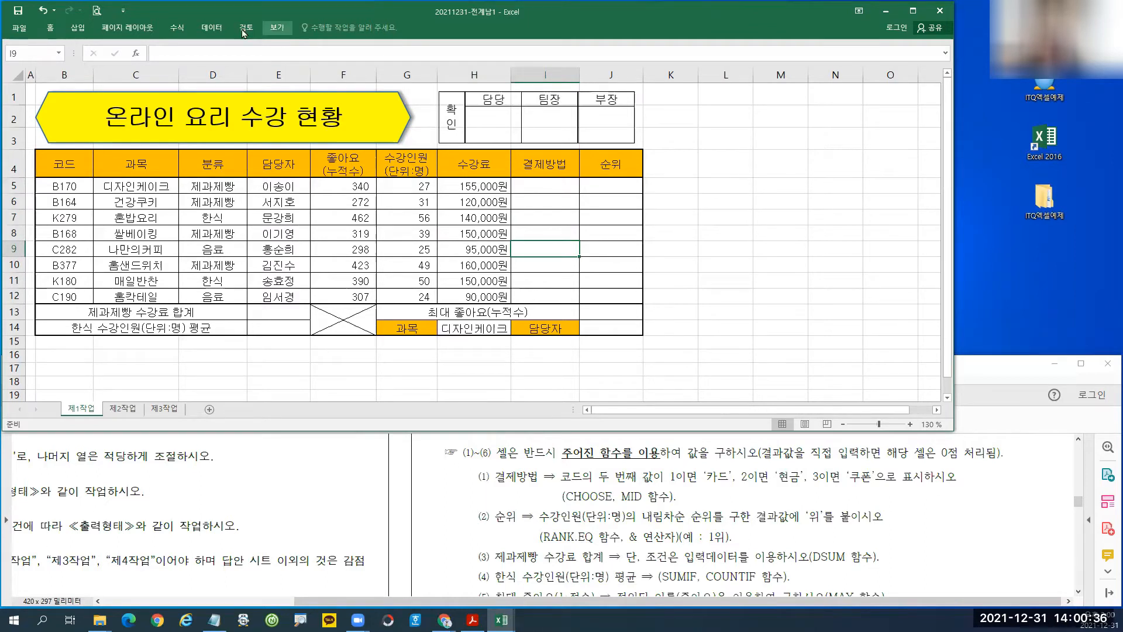
{"action": "left_click", "coordinate": [178, 29]}
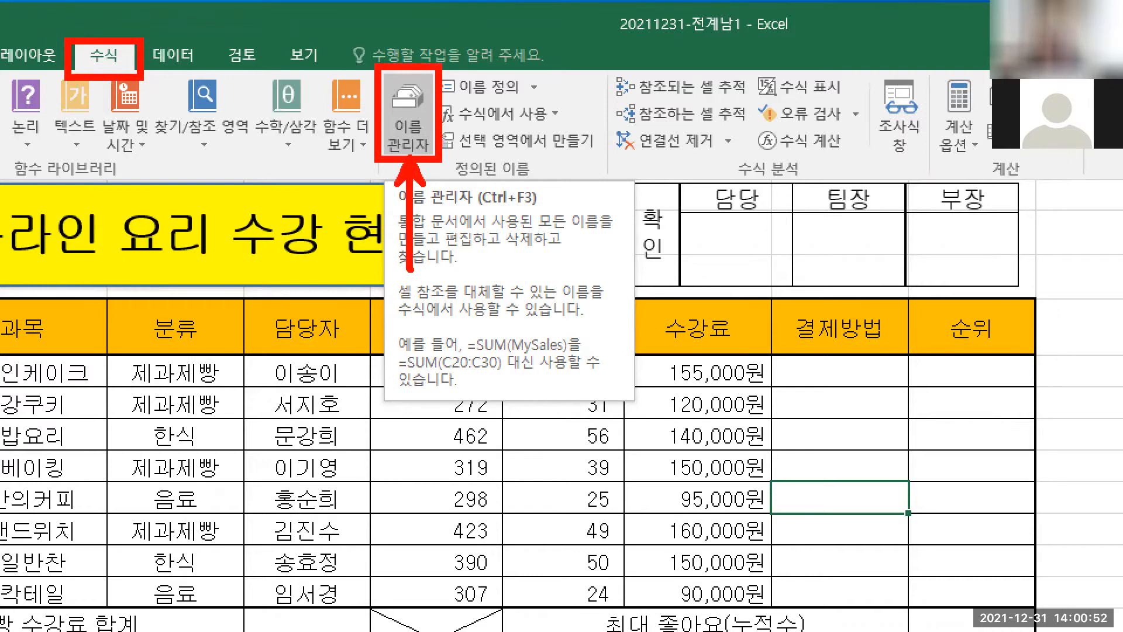
Confirm in Name Manager that 좋아요 refers to =제1작업!$F$5:$F$12, then close it.
{"action": "key", "text": "Escape"}
{"action": "left_click", "coordinate": [177, 28]}
{"action": "left_click", "coordinate": [328, 59]}
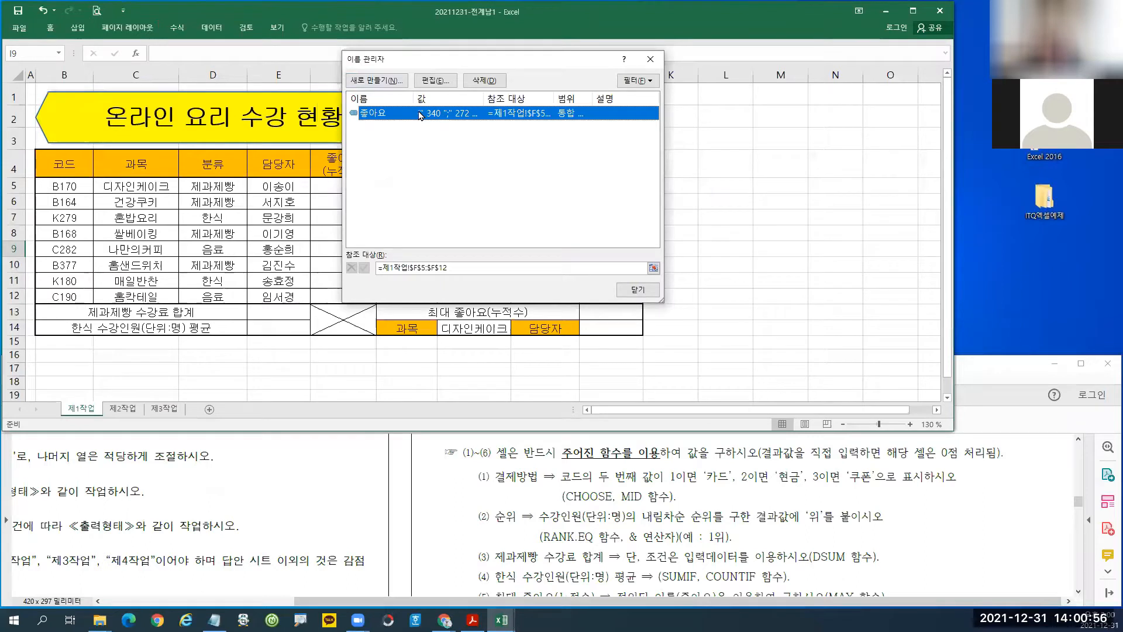
{"action": "key", "text": "ctrl+1"}
{"action": "left_click", "coordinate": [421, 100]}
{"action": "left_click_drag", "start_coordinate": [407, 38], "coordinate": [473, 80]}
{"action": "left_click_drag", "start_coordinate": [504, 41], "coordinate": [594, 83]}
{"action": "left_click_drag", "start_coordinate": [435, 139], "coordinate": [440, 83]}
{"action": "left_click_drag", "start_coordinate": [554, 159], "coordinate": [561, 86]}
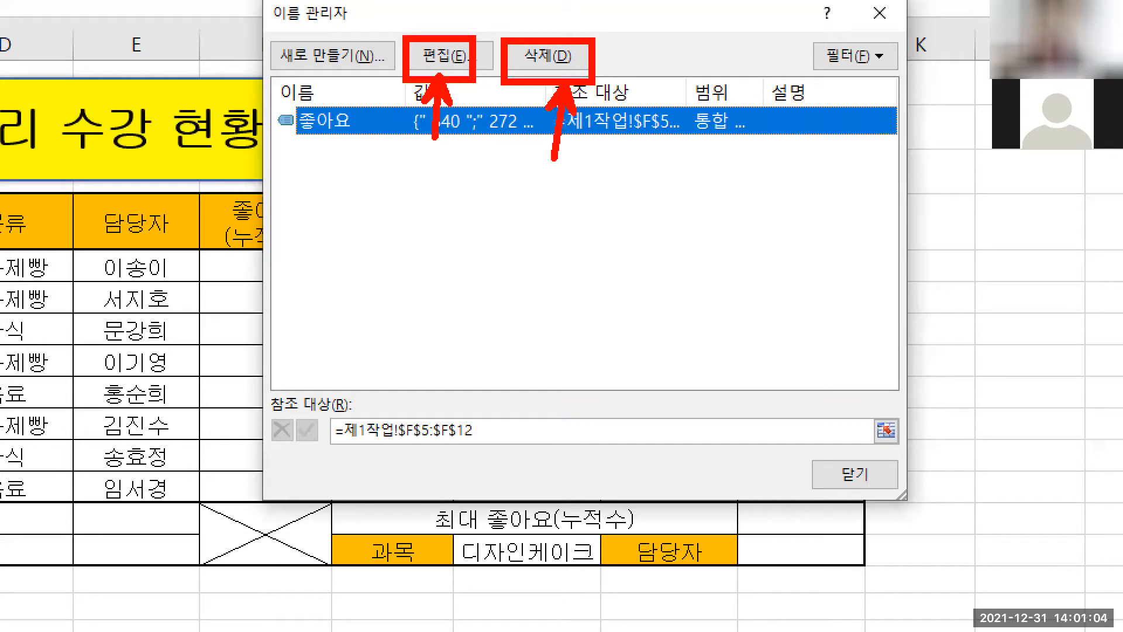
{"action": "key", "text": "Escape"}
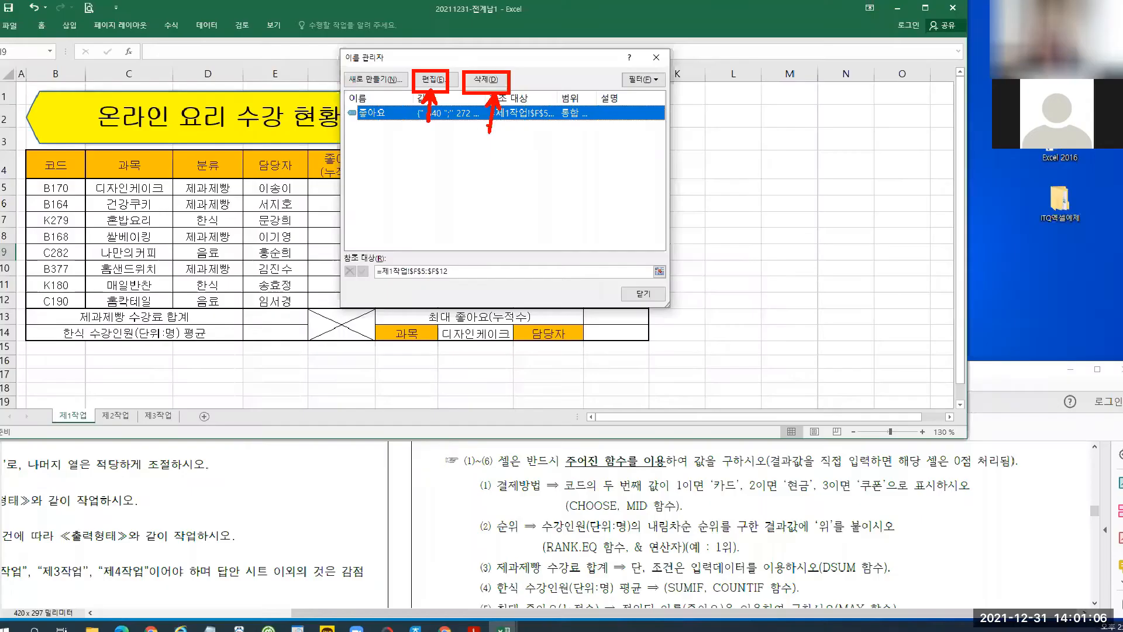
{"action": "left_click", "coordinate": [636, 292]}
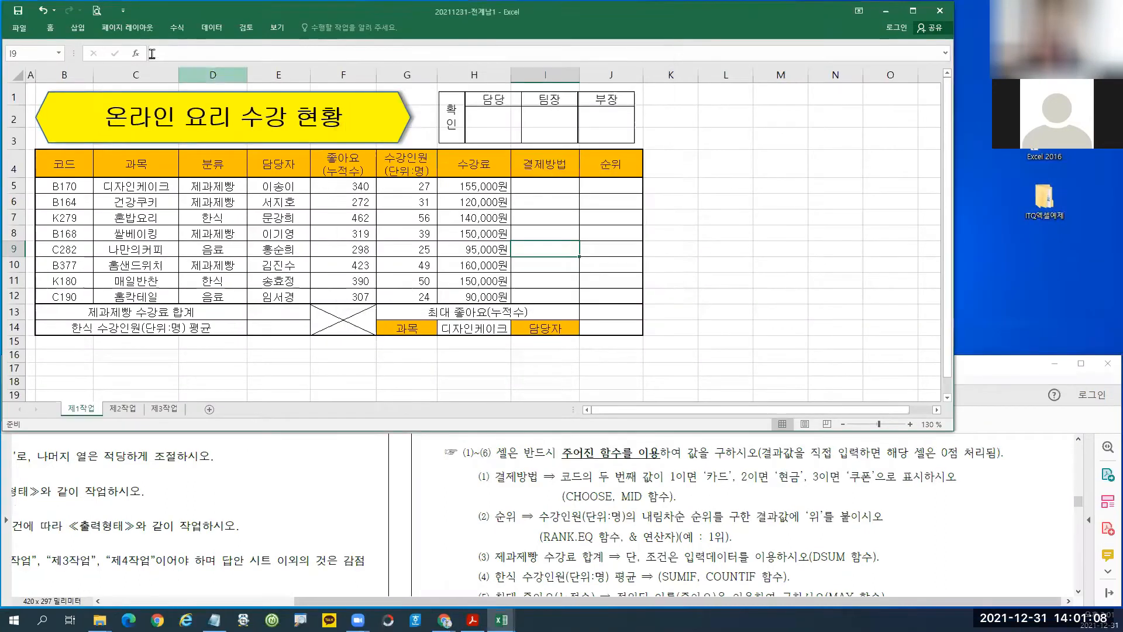
{"action": "left_click", "coordinate": [177, 28]}
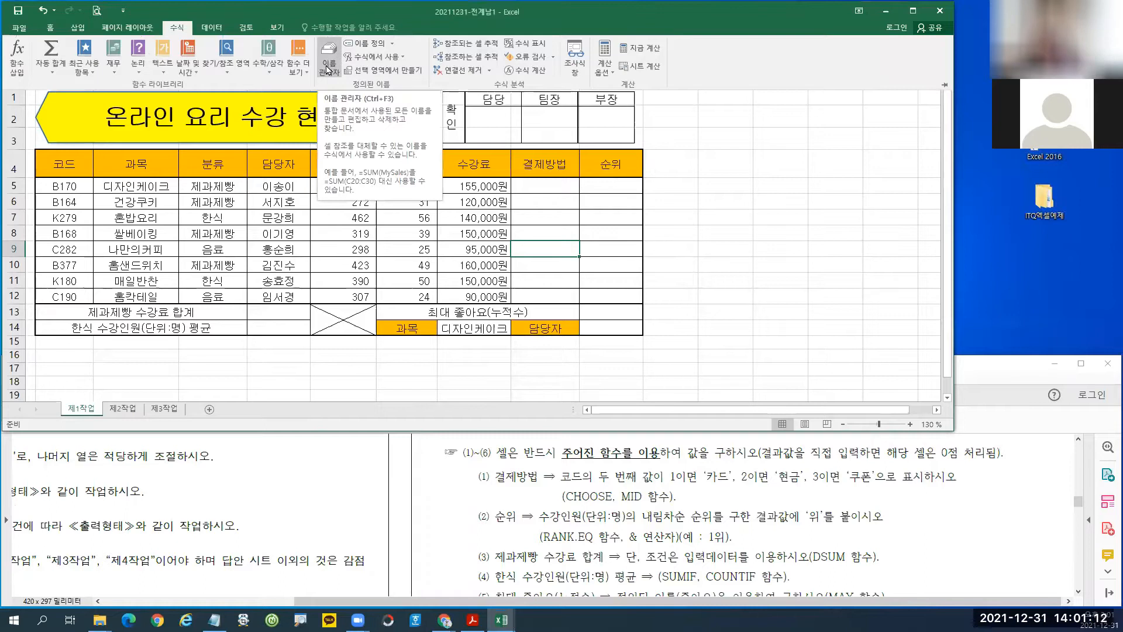
{"action": "left_click", "coordinate": [472, 258]}
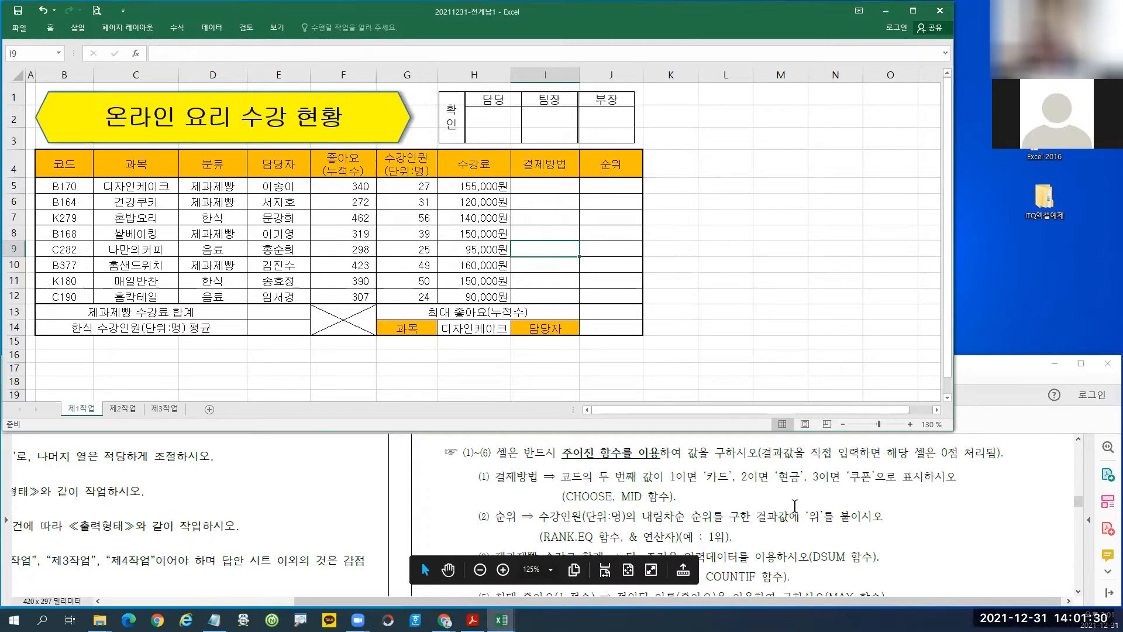
{"action": "left_click_drag", "start_coordinate": [464, 463], "coordinate": [965, 508]}
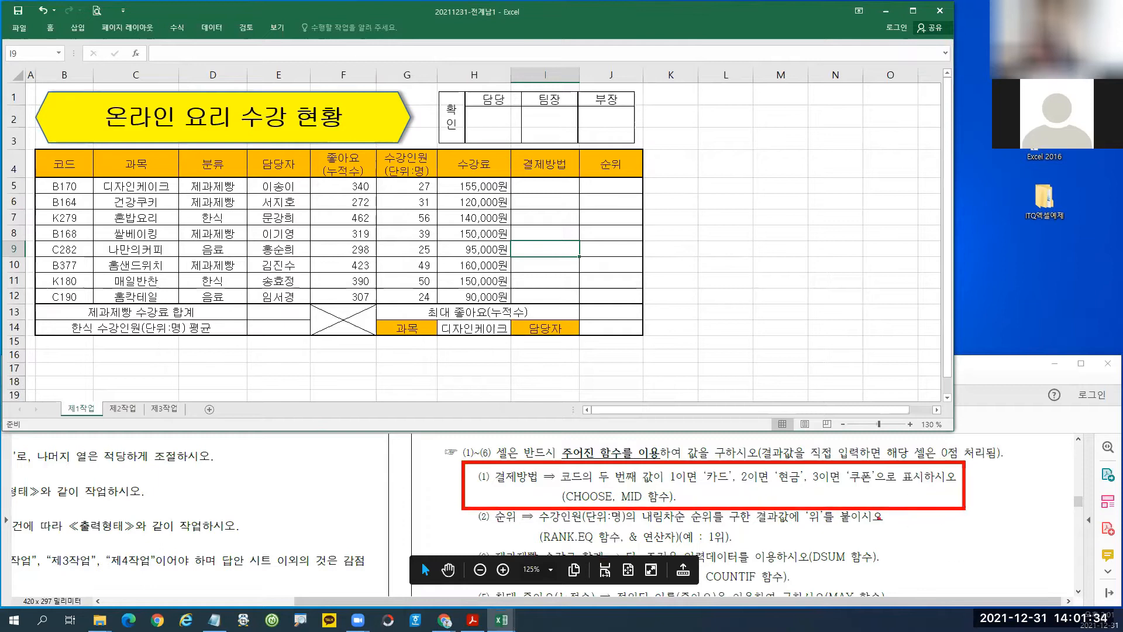
{"action": "left_click_drag", "start_coordinate": [629, 504], "coordinate": [655, 502]}
{"action": "left_click_drag", "start_coordinate": [557, 486], "coordinate": [637, 484]}
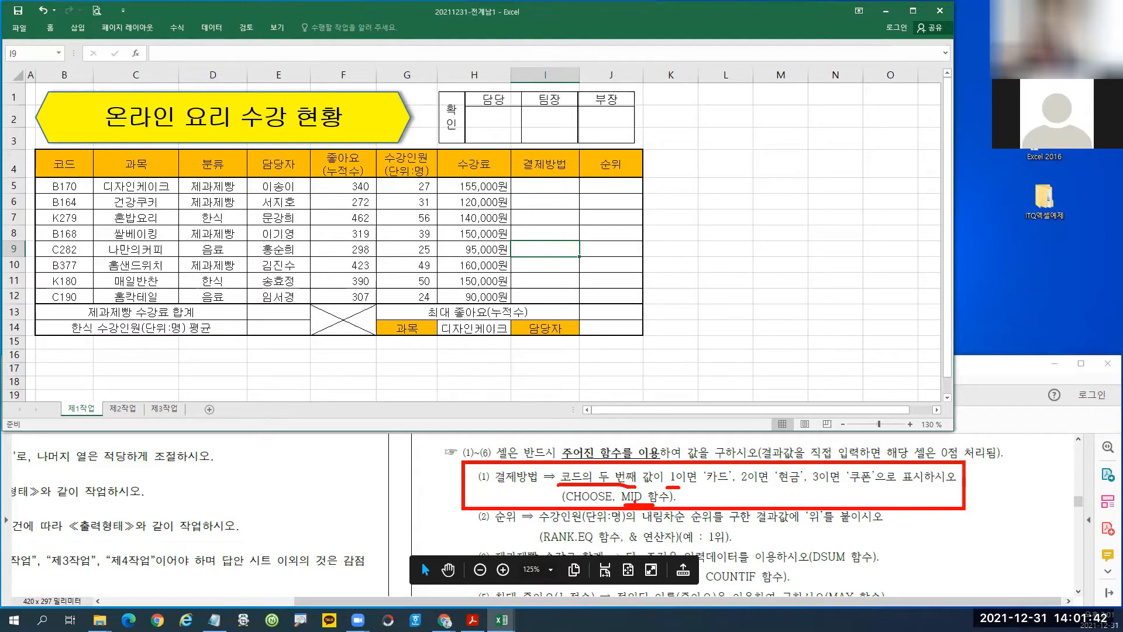
{"action": "left_click_drag", "start_coordinate": [609, 465], "coordinate": [615, 481]}
{"action": "key", "text": "Escape"}
Start a MID formula in cell I5 and open its Function Arguments.
{"action": "left_click", "coordinate": [542, 185]}
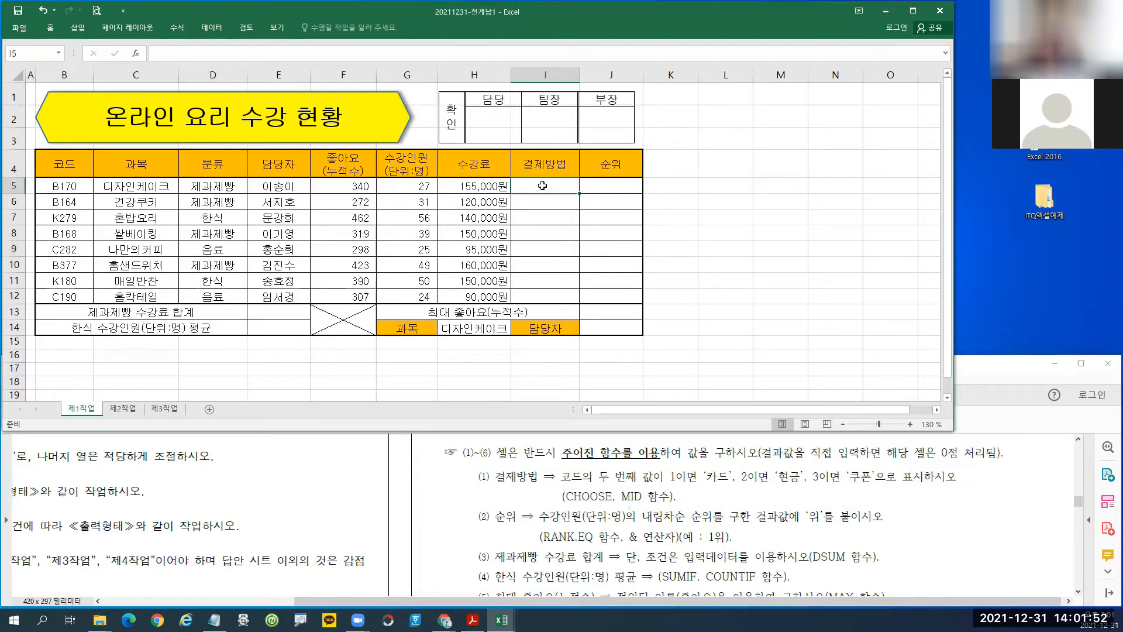
{"action": "type", "text": "=ㅏ"}
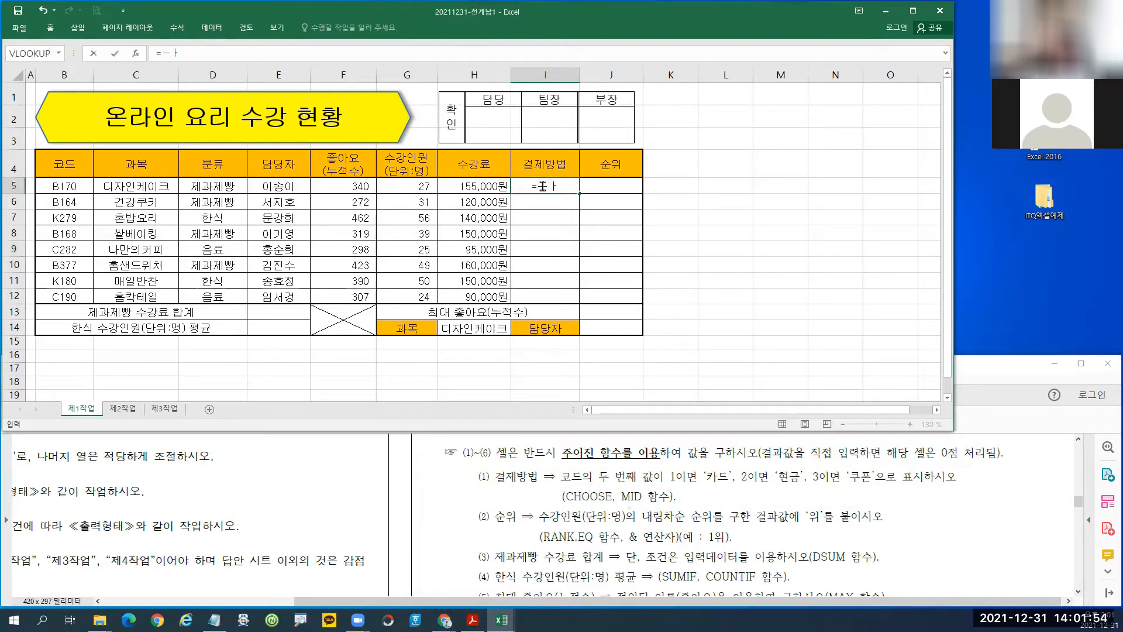
{"action": "key", "text": "BackSpace"}
{"action": "key", "text": "Hangul"}
{"action": "type", "text": "m"}
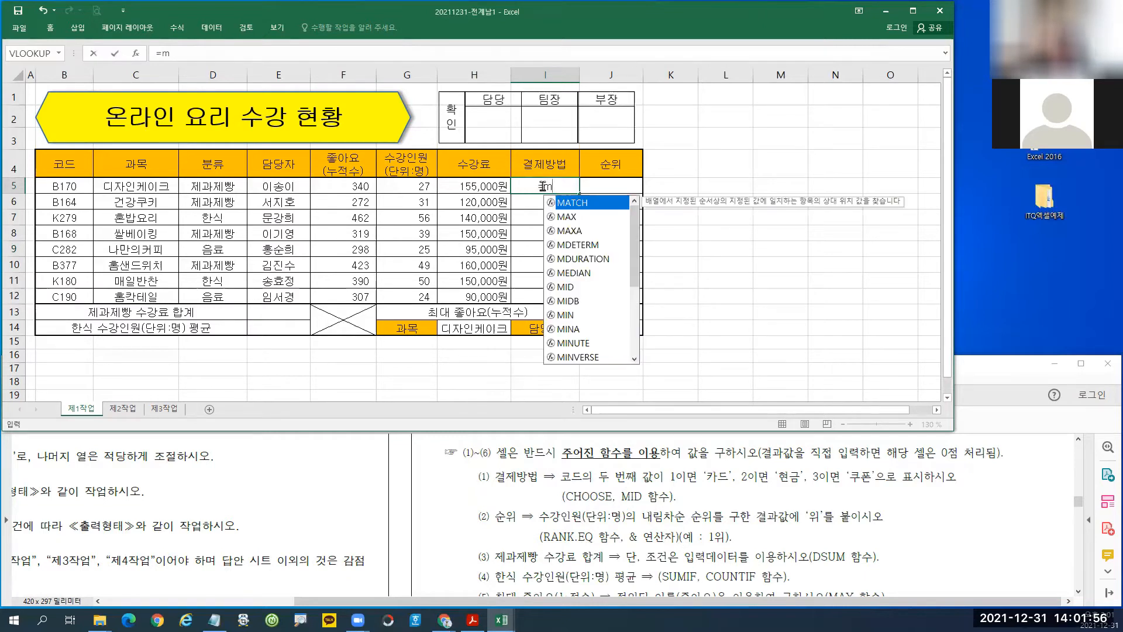
{"action": "double_click", "coordinate": [566, 287]}
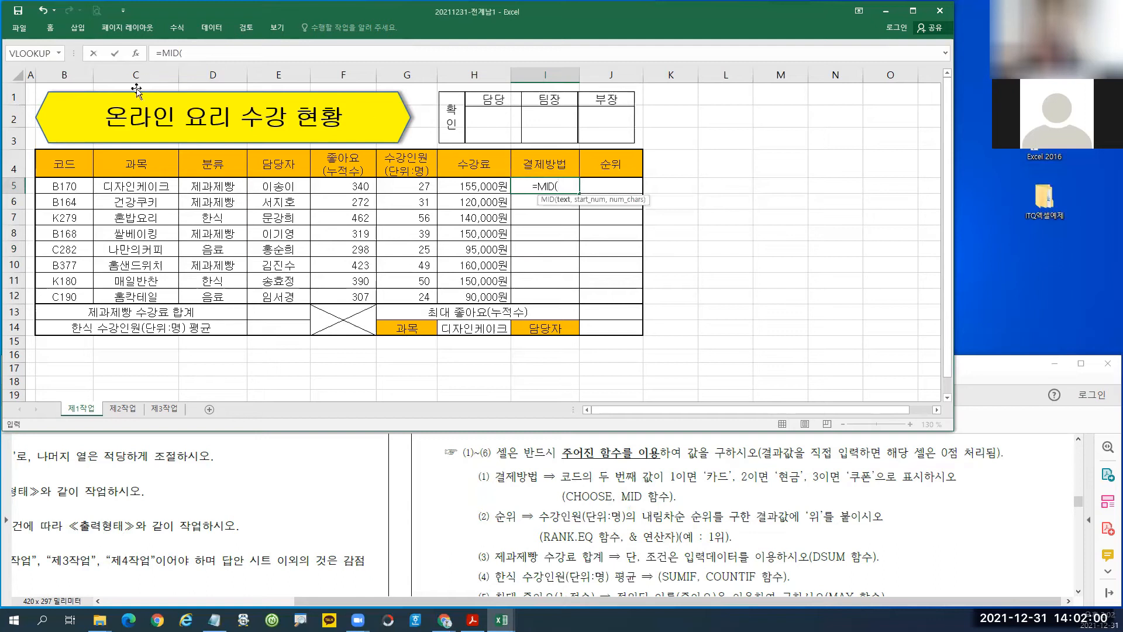
{"action": "left_click", "coordinate": [137, 53]}
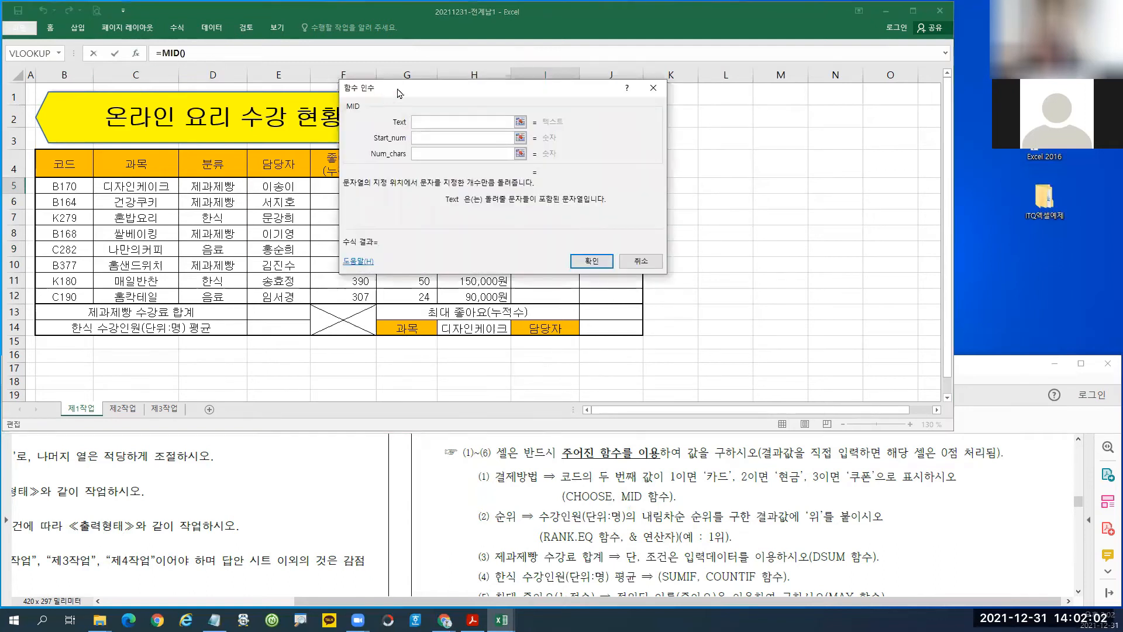
Set MID's arguments to B5, 2 and 1, making I5 =MID(B5,2,1).
{"action": "left_click_drag", "start_coordinate": [422, 109], "coordinate": [387, 214]}
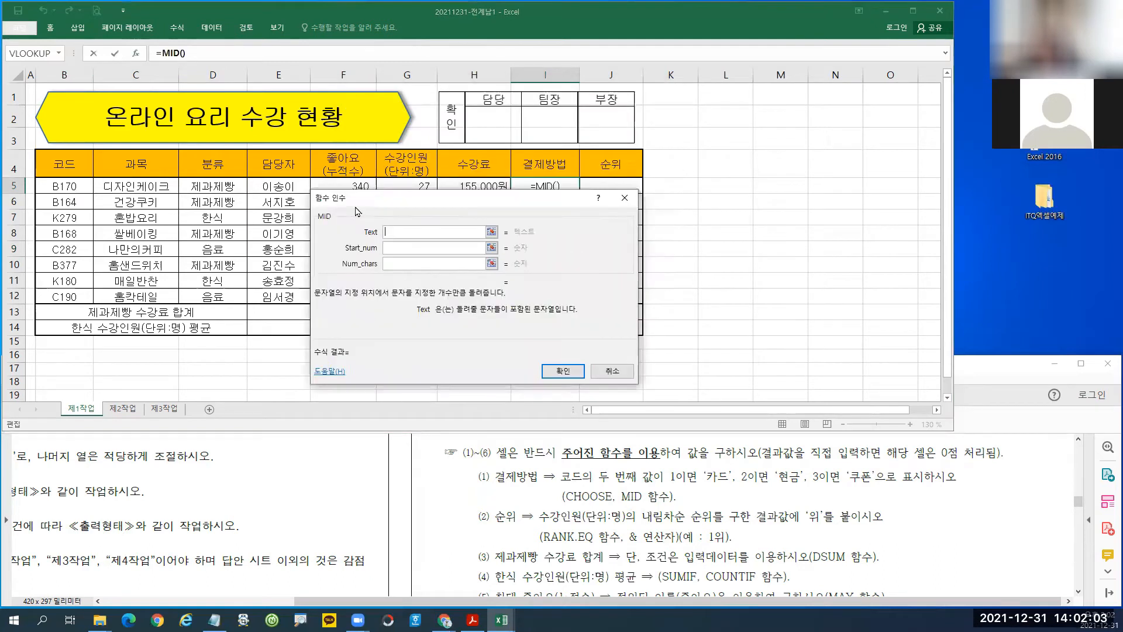
{"action": "left_click", "coordinate": [59, 187]}
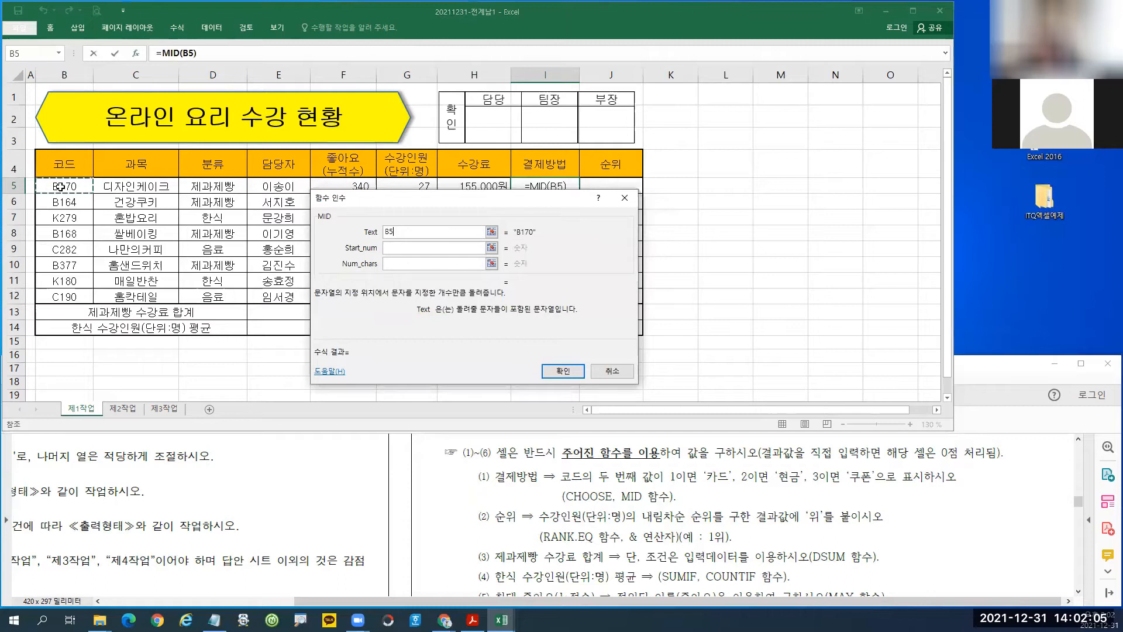
{"action": "left_click", "coordinate": [392, 248]}
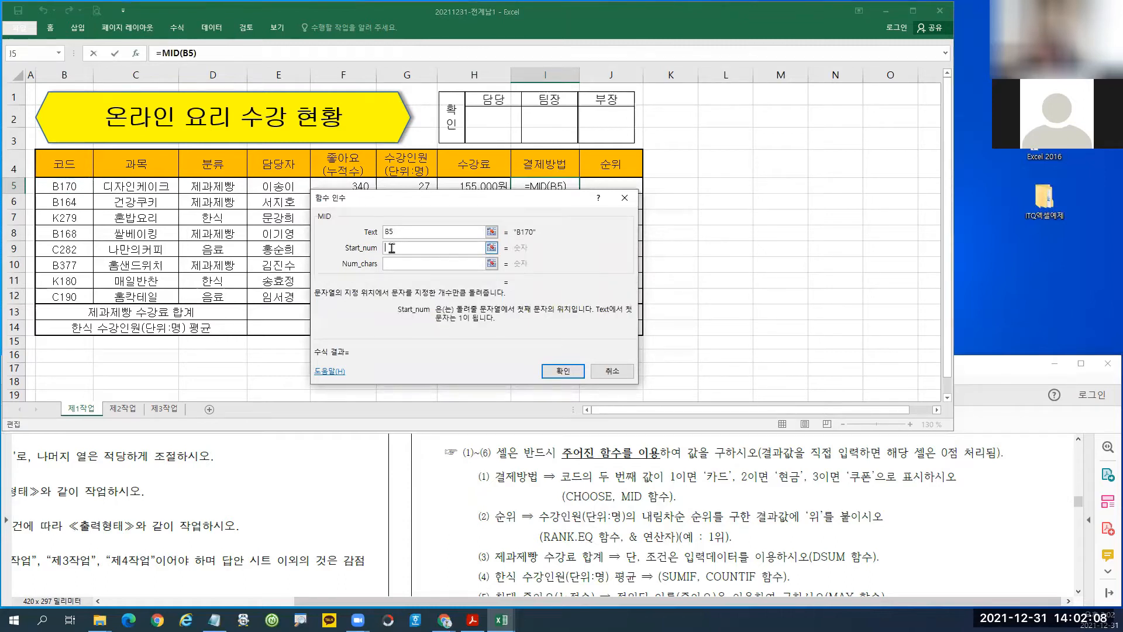
{"action": "type", "text": "2"}
{"action": "left_click", "coordinate": [391, 264]}
{"action": "type", "text": "1"}
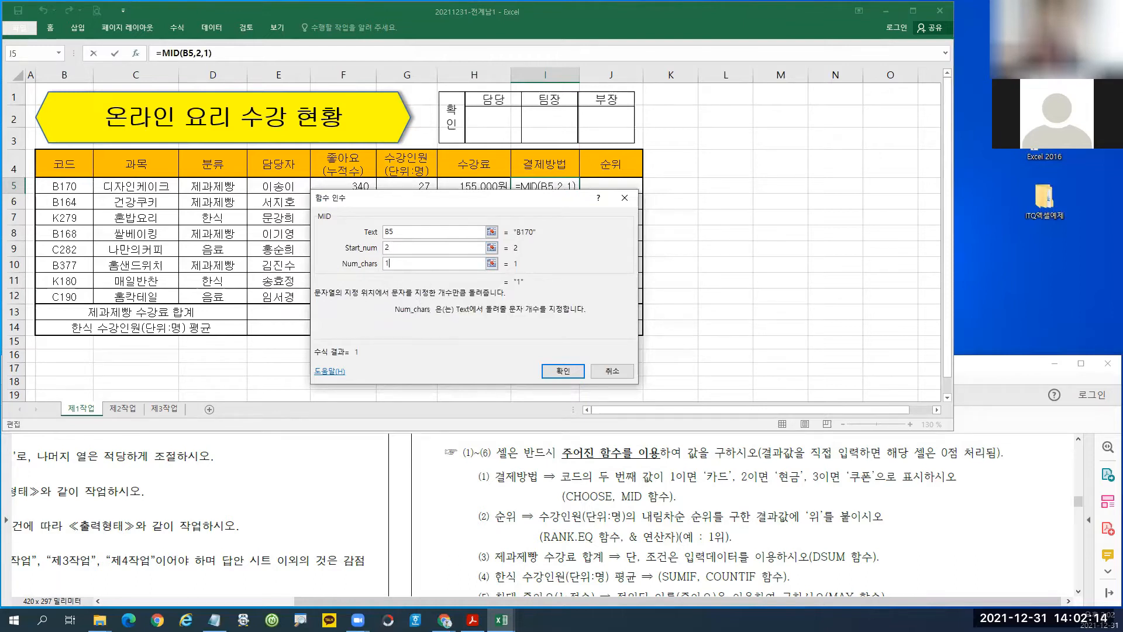
{"action": "key", "text": "ctrl+1"}
{"action": "left_click", "coordinate": [424, 279]}
{"action": "mouse_move", "coordinate": [328, 169]}
{"action": "left_mouse_down"}
{"action": "mouse_move", "coordinate": [380, 202]}
{"action": "mouse_move", "coordinate": [369, 229]}
{"action": "mouse_move", "coordinate": [377, 265]}
{"action": "left_mouse_up"}
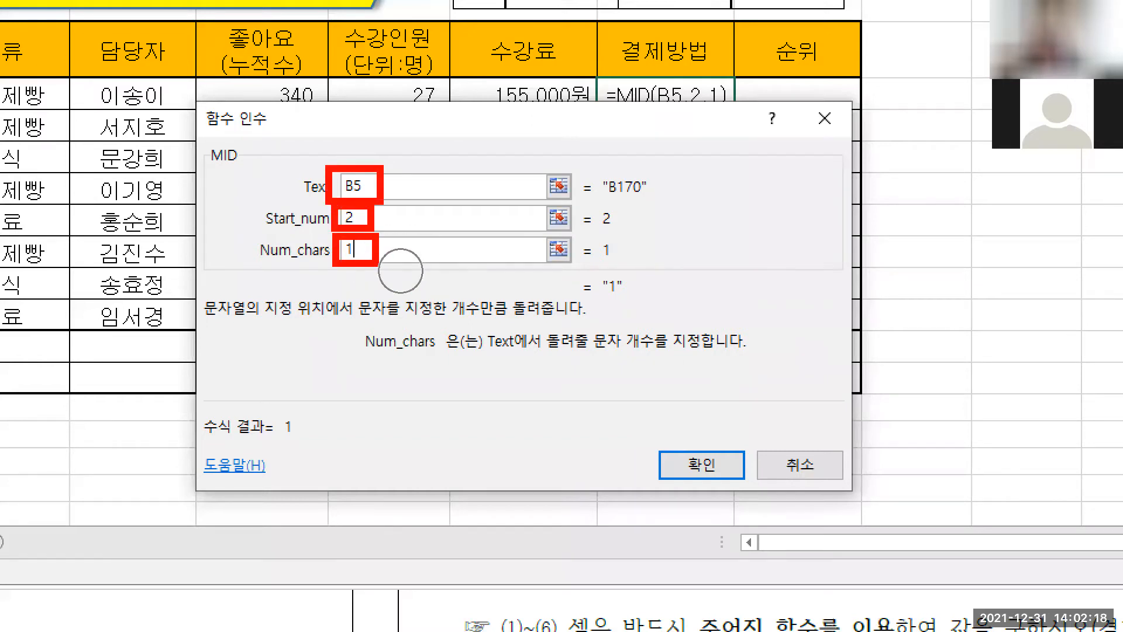
{"action": "key", "text": "Escape"}
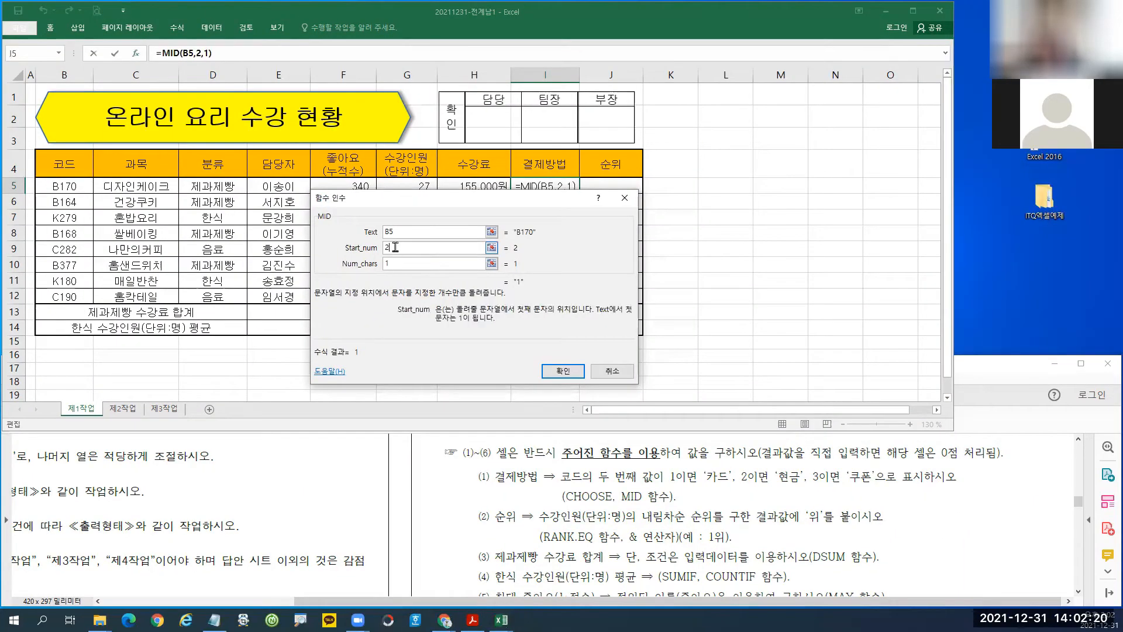
{"action": "left_click", "coordinate": [560, 371]}
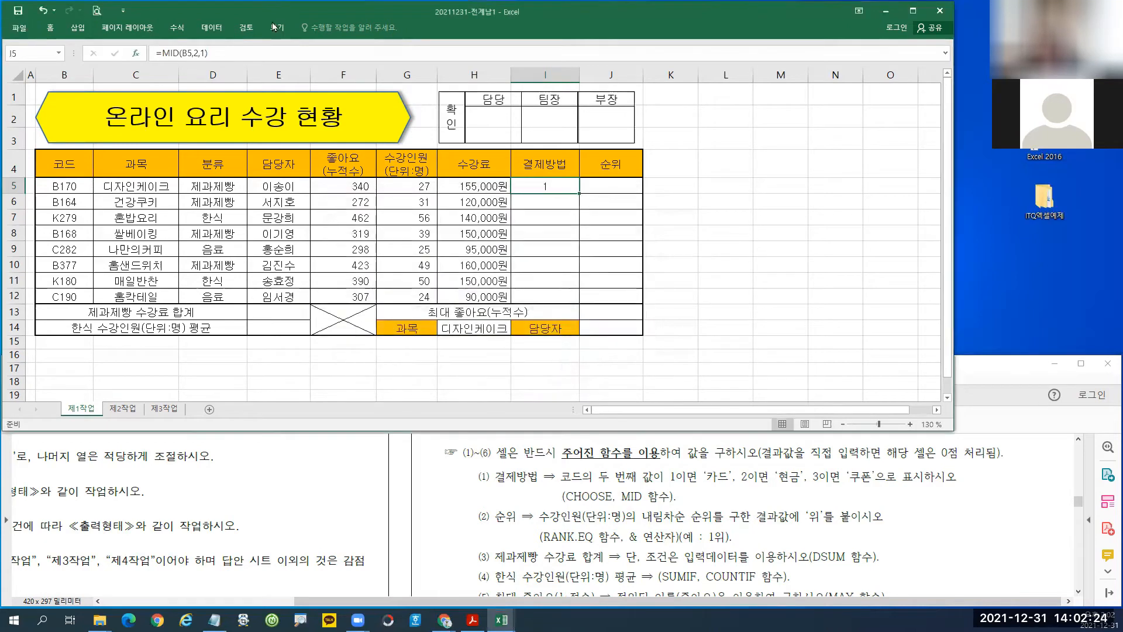
Cut MID(B5,2,1) from I5's formula and insert CHOOSE with it as Index_num.
{"action": "left_click_drag", "start_coordinate": [162, 52], "coordinate": [227, 52]}
{"action": "right_click", "coordinate": [186, 53]}
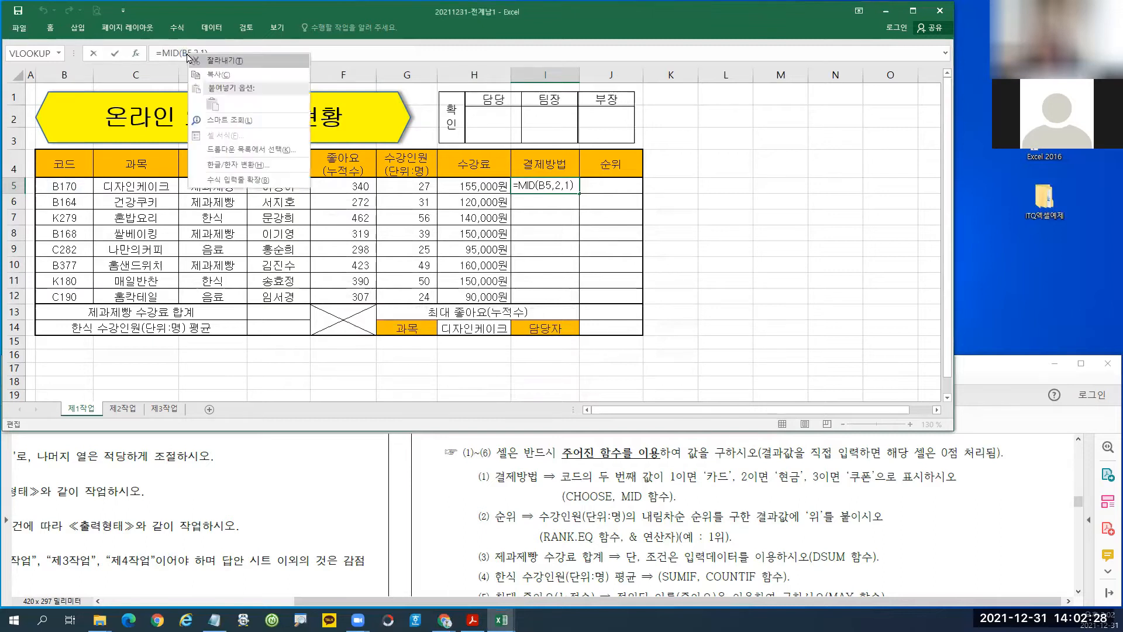
{"action": "left_click", "coordinate": [211, 61]}
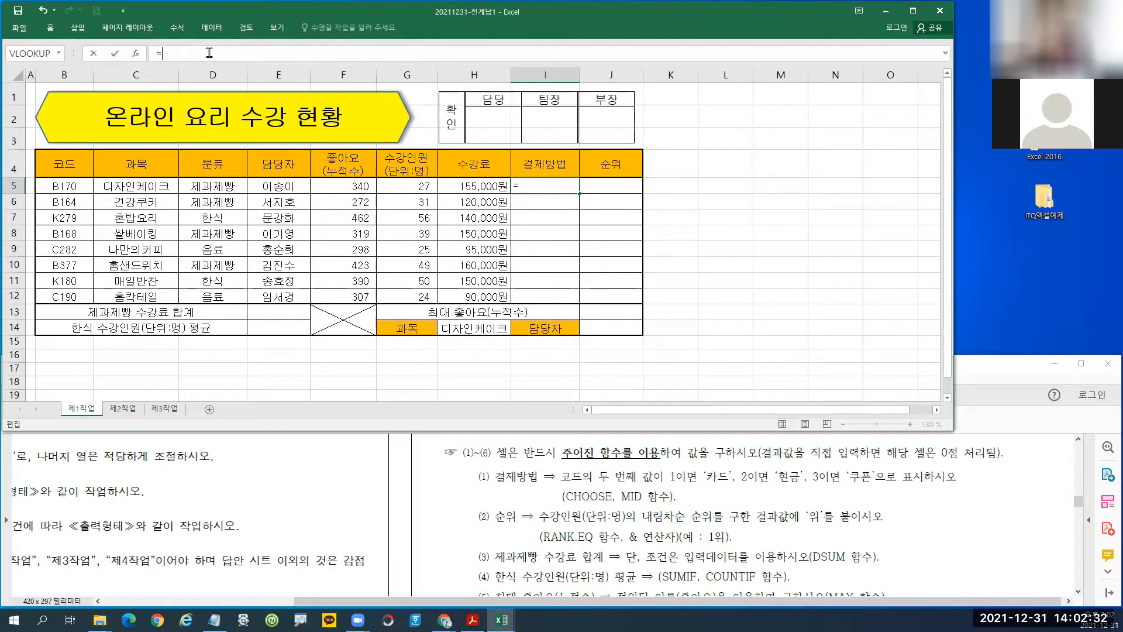
{"action": "type", "text": "cho"}
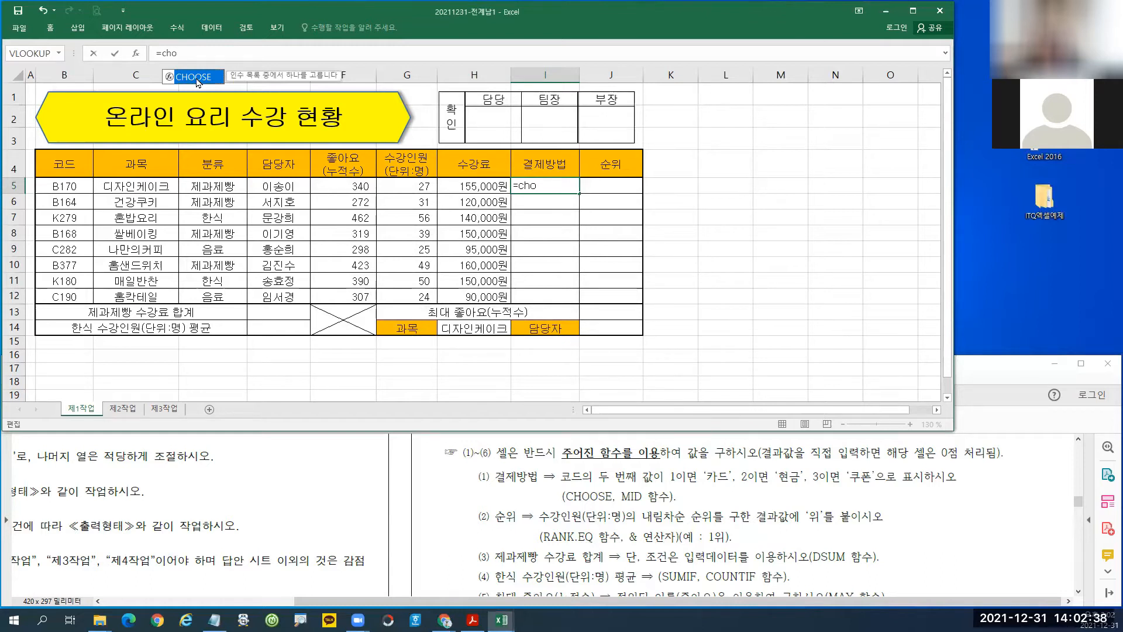
{"action": "double_click", "coordinate": [197, 78]}
{"action": "left_click", "coordinate": [137, 54]}
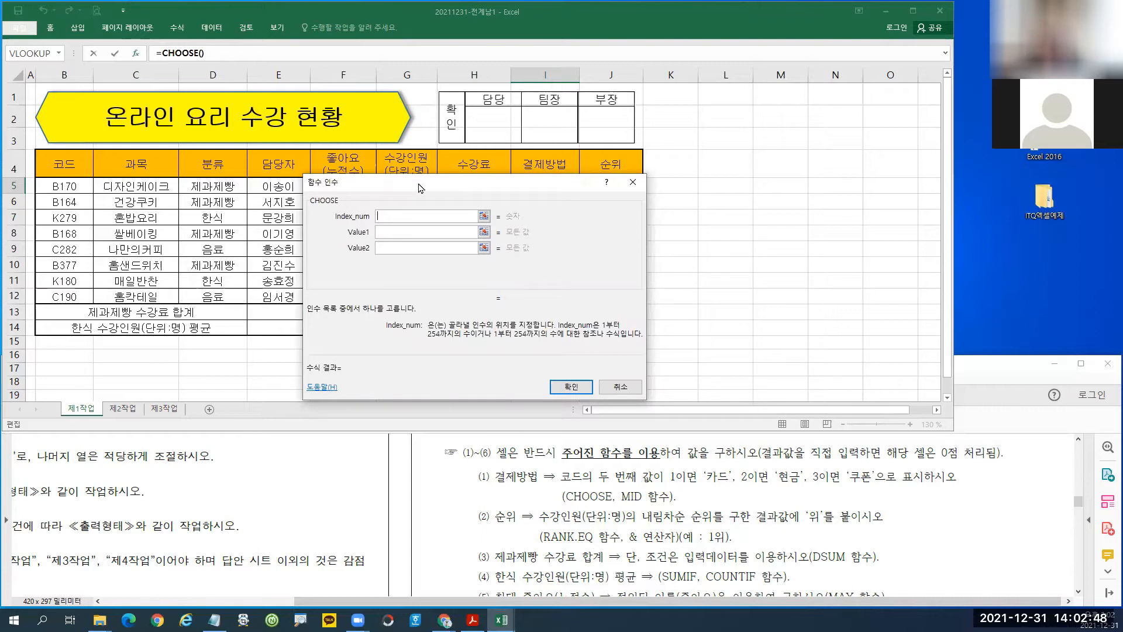
{"action": "left_click_drag", "start_coordinate": [418, 187], "coordinate": [411, 192]}
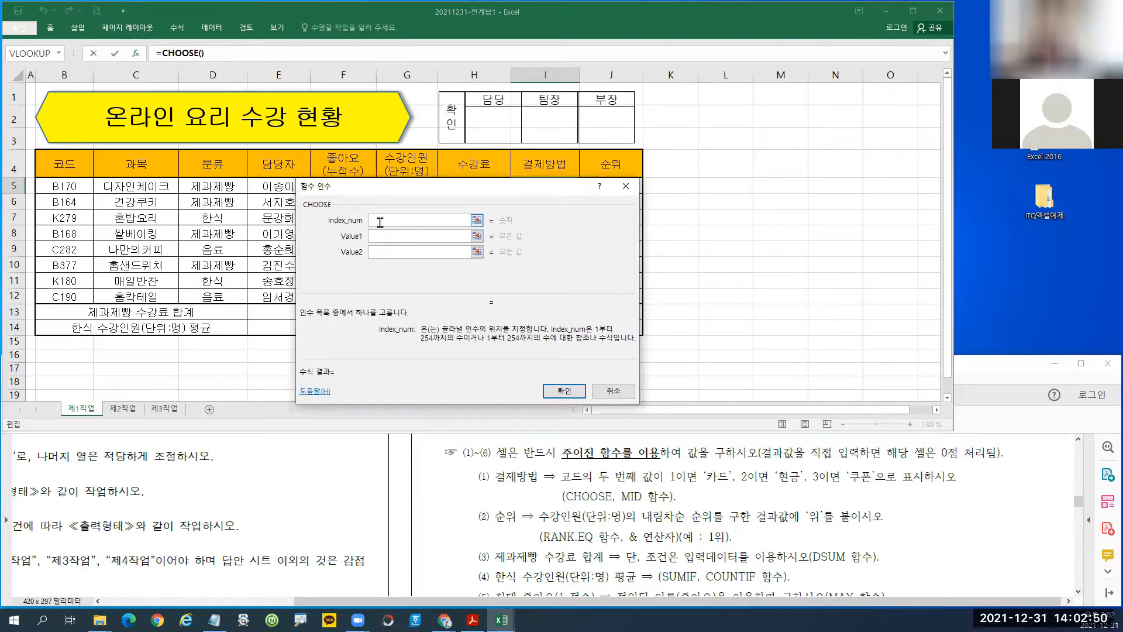
{"action": "key", "text": "ctrl+v"}
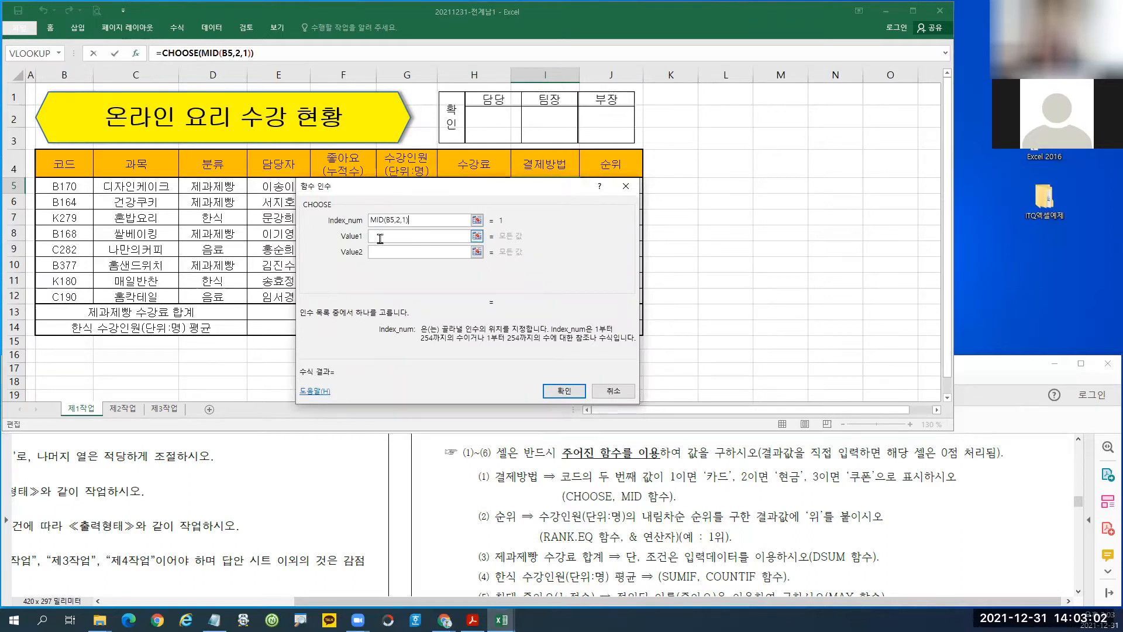
Enter 카드, 현금 and 쿠폰 as the CHOOSE Value1 to Value3 arguments.
{"action": "left_click", "coordinate": [380, 236]}
{"action": "type", "text": "zk"}
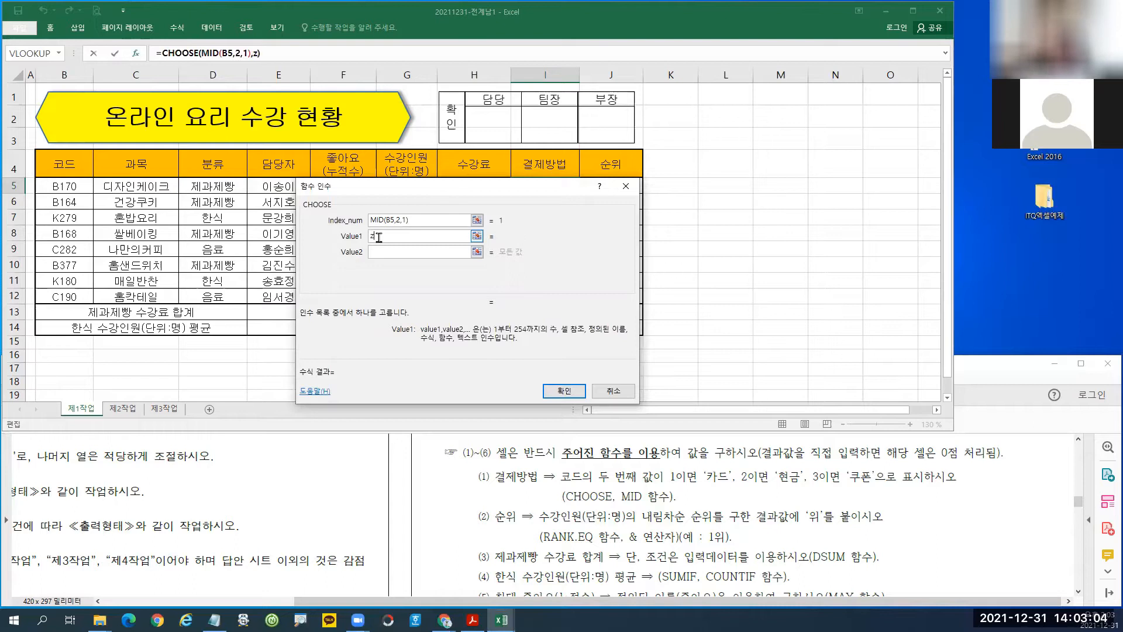
{"action": "key", "text": "BackSpace"}
{"action": "key", "text": "BackSpace"}
{"action": "type", "text": "카드"}
{"action": "key", "text": "Tab"}
{"action": "type", "text": "ㄹ혀"}
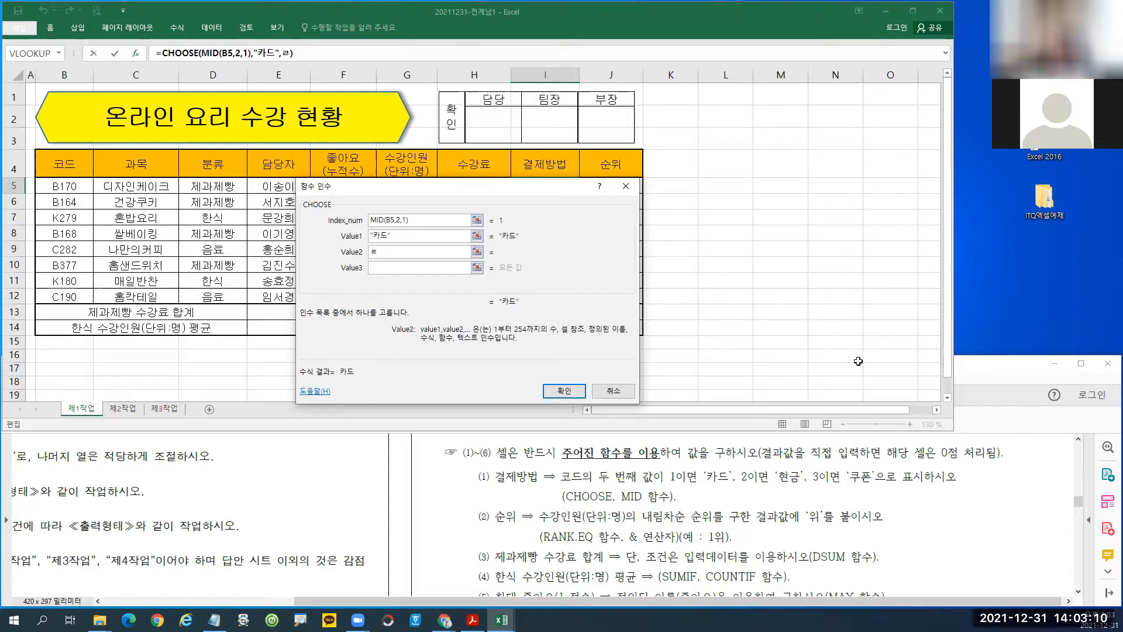
{"action": "key", "text": "BackSpace"}
{"action": "key", "text": "BackSpace"}
{"action": "key", "text": "BackSpace"}
{"action": "type", "text": "ㅎ현금"}
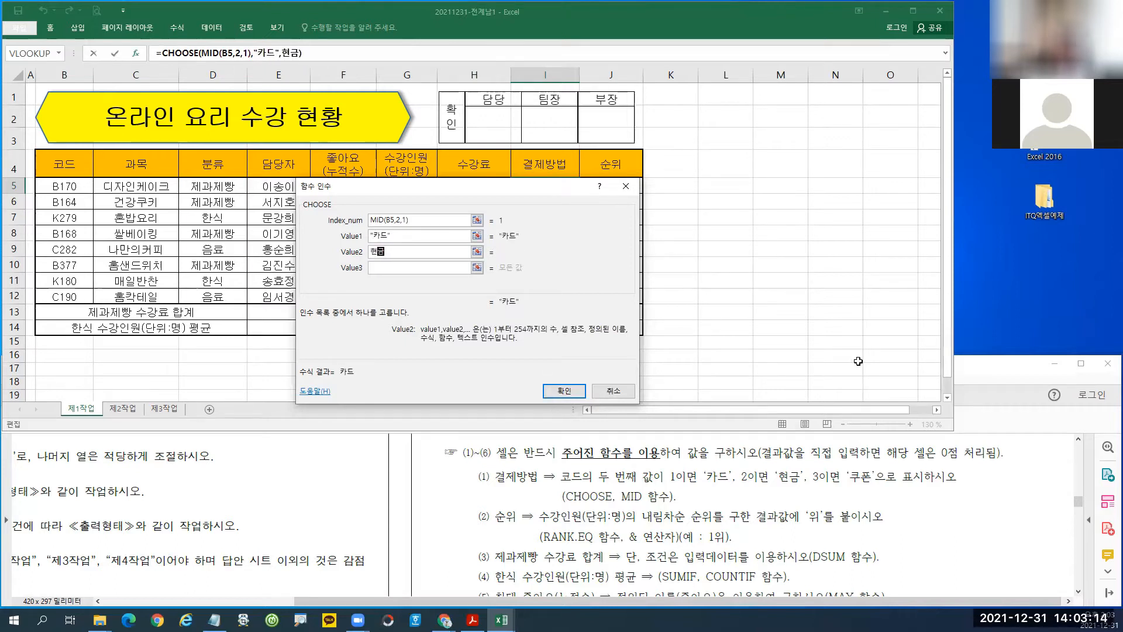
{"action": "key", "text": "Tab"}
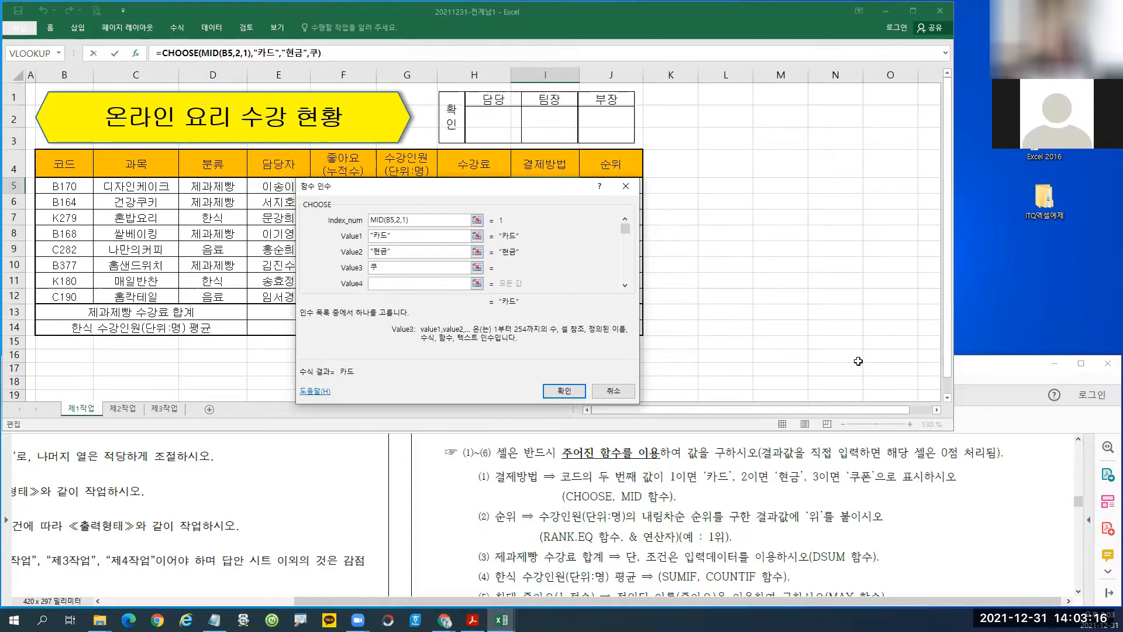
{"action": "type", "text": "쿠폰"}
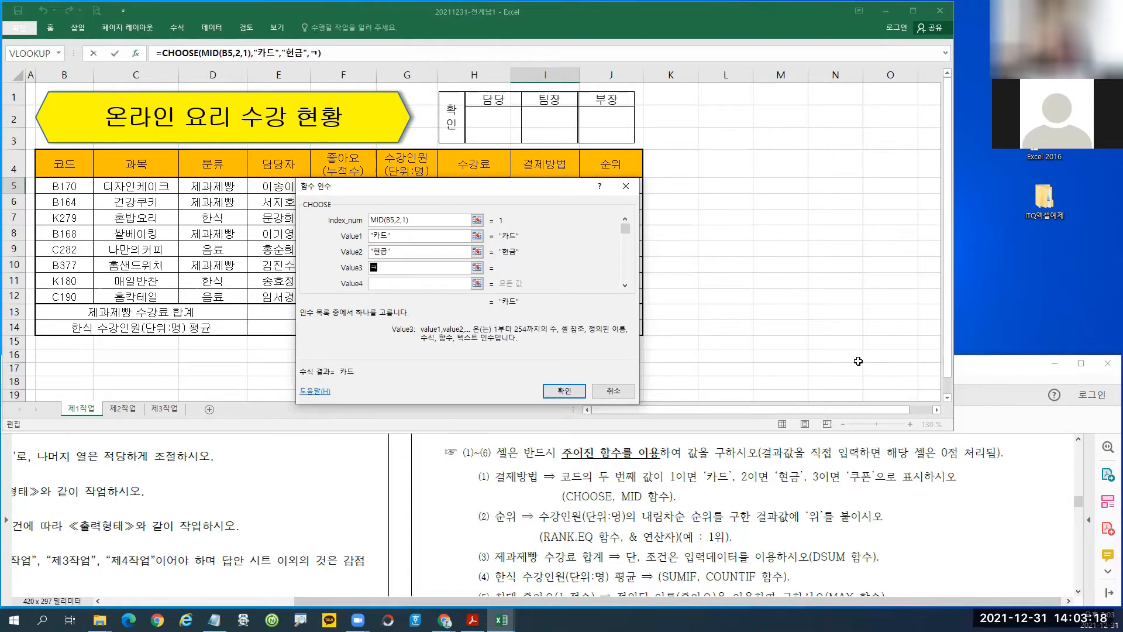
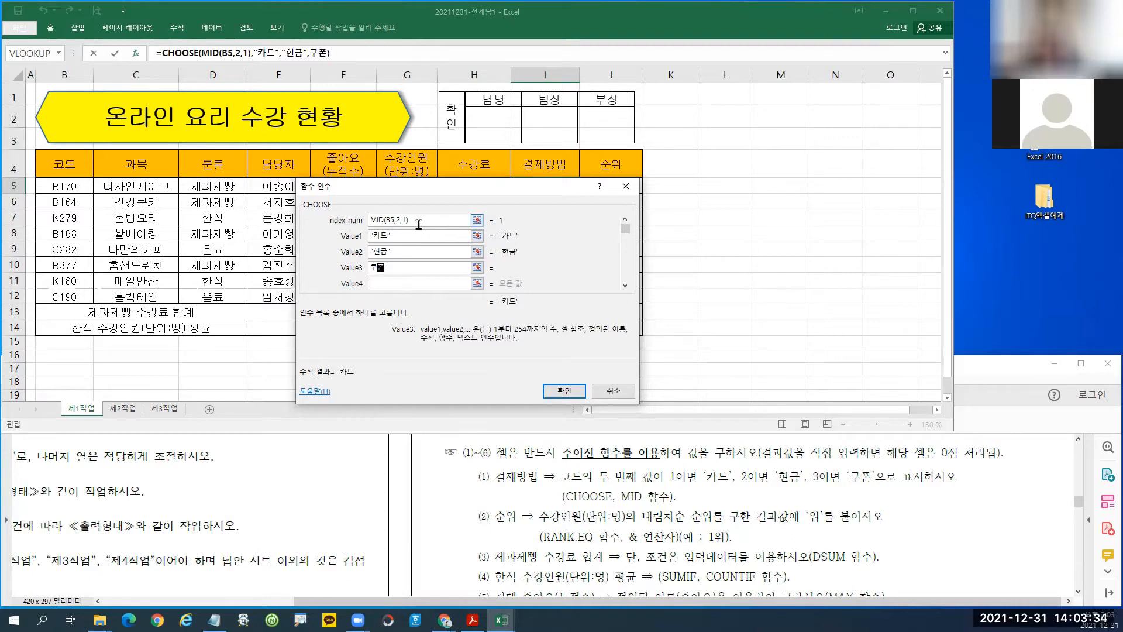
Confirm =CHOOSE(MID(B5,2,1),"카드","현금","쿠폰") in I5.
{"action": "left_click_drag", "start_coordinate": [361, 209], "coordinate": [421, 228]}
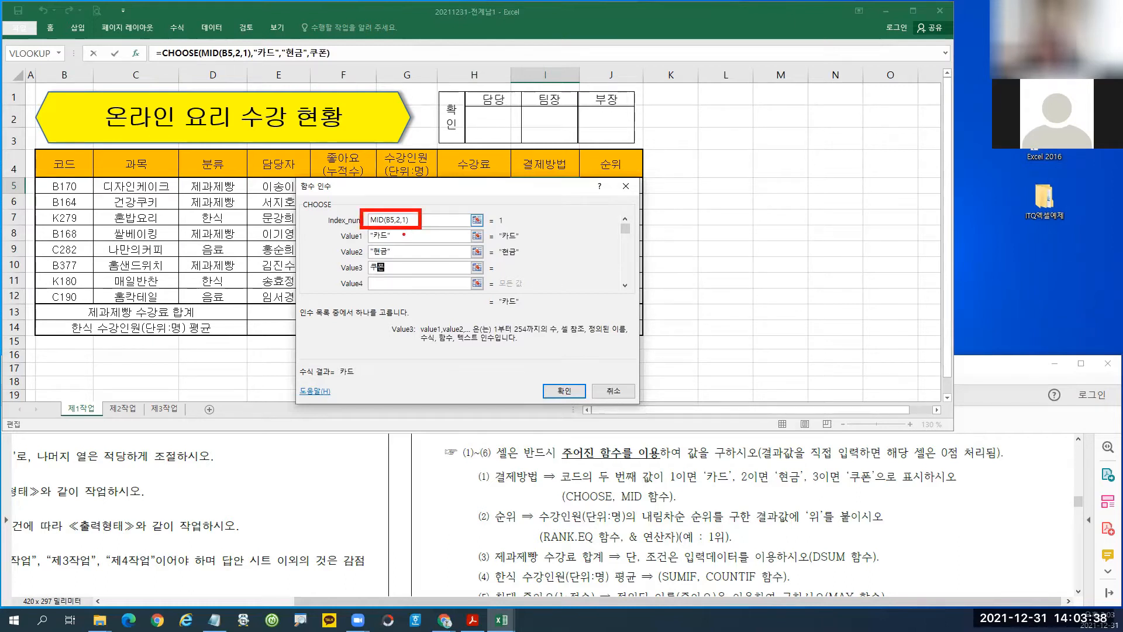
{"action": "mouse_move", "coordinate": [400, 233]}
{"action": "left_mouse_down"}
{"action": "mouse_move", "coordinate": [419, 229]}
{"action": "mouse_move", "coordinate": [411, 264]}
{"action": "left_mouse_up"}
{"action": "left_click_drag", "start_coordinate": [533, 376], "coordinate": [594, 404]}
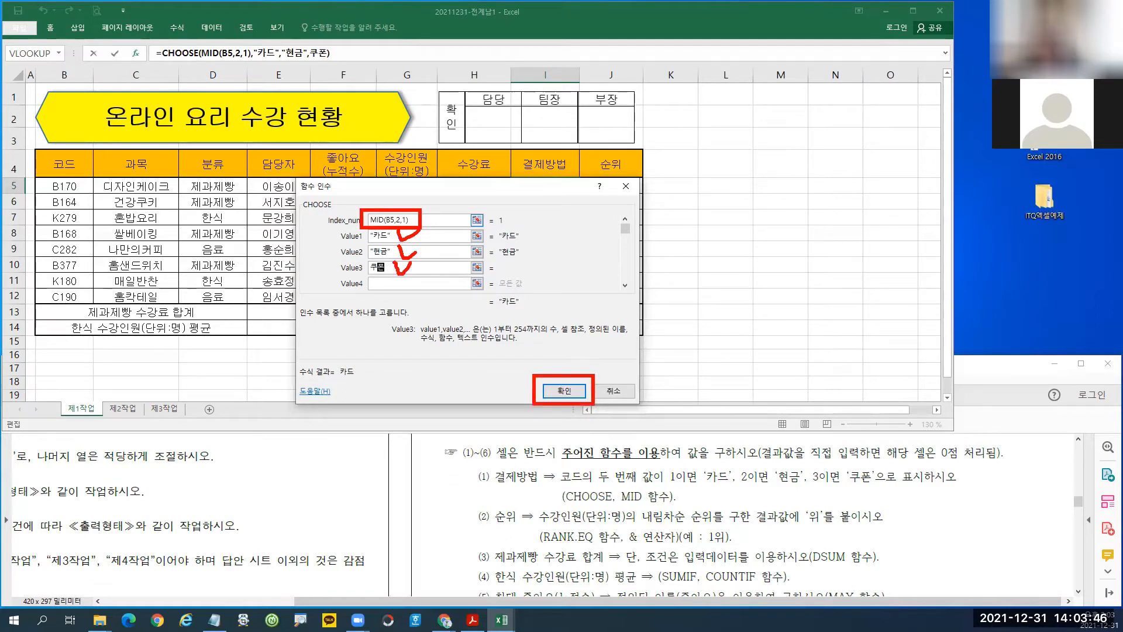
{"action": "left_click", "coordinate": [564, 391]}
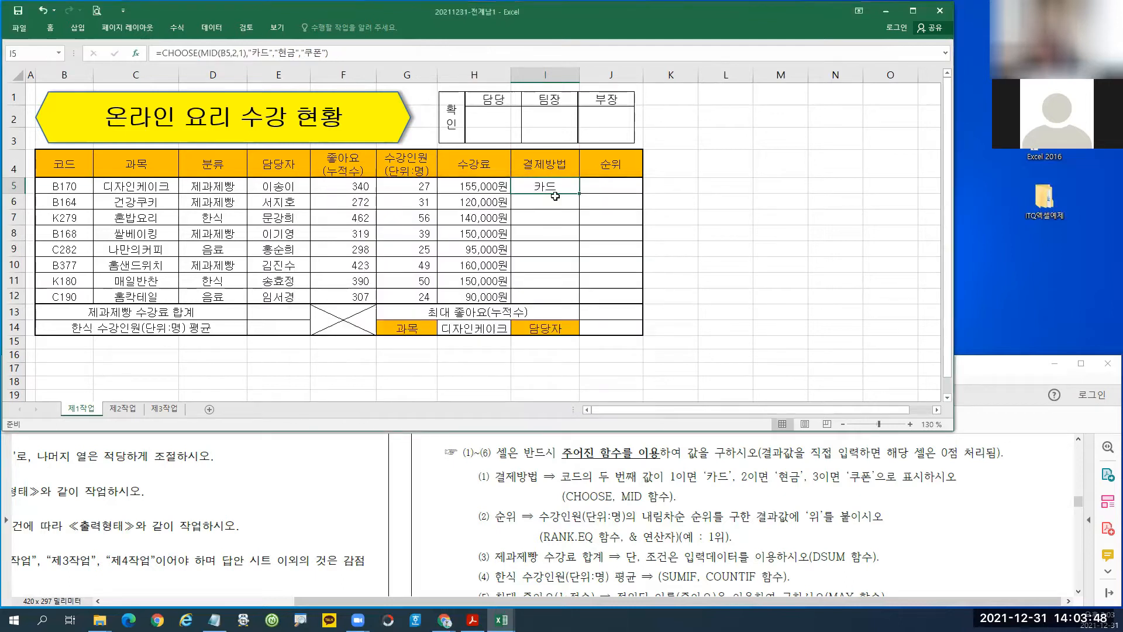
Copy I5's formula down to I12 without formatting.
{"action": "left_click_drag", "start_coordinate": [581, 193], "coordinate": [577, 304]}
{"action": "left_click", "coordinate": [587, 312]}
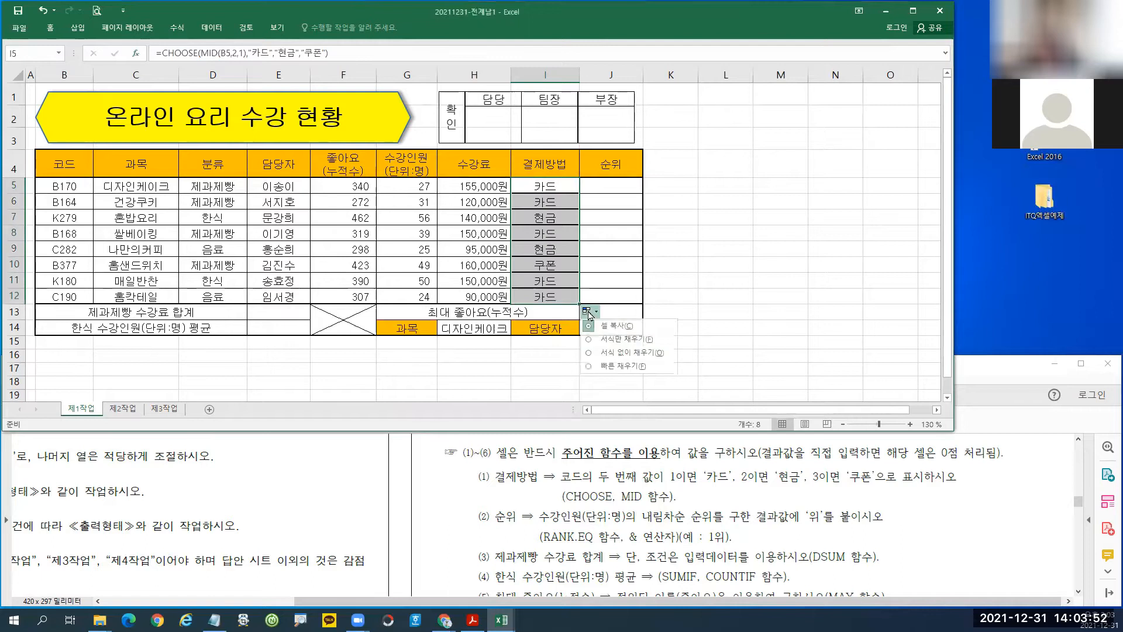
{"action": "left_click", "coordinate": [613, 349]}
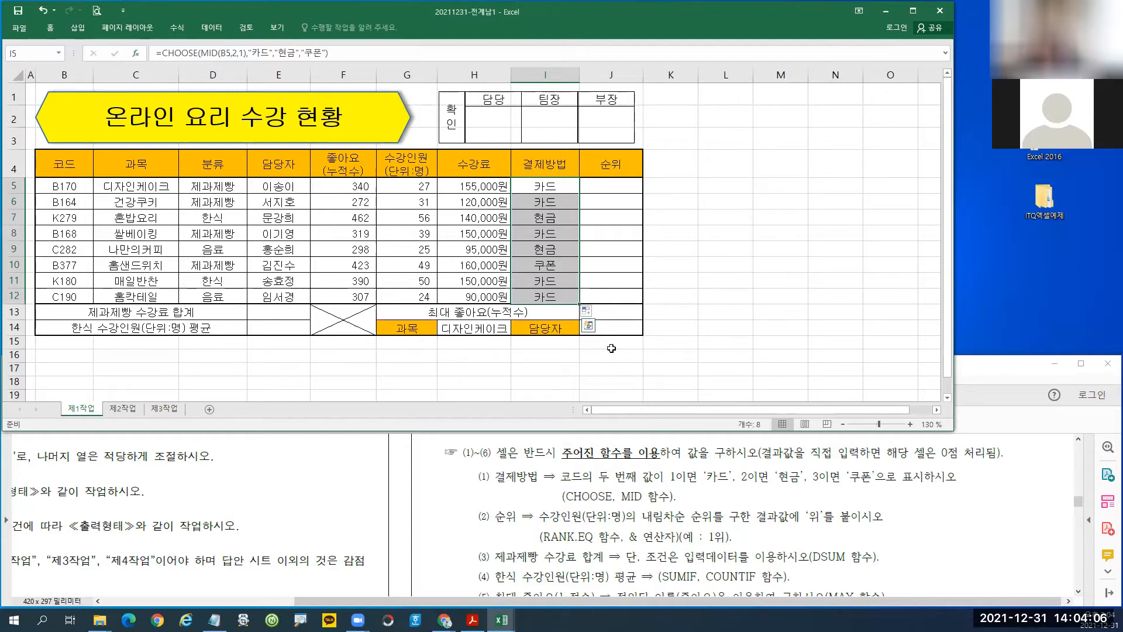
{"action": "left_click", "coordinate": [611, 189]}
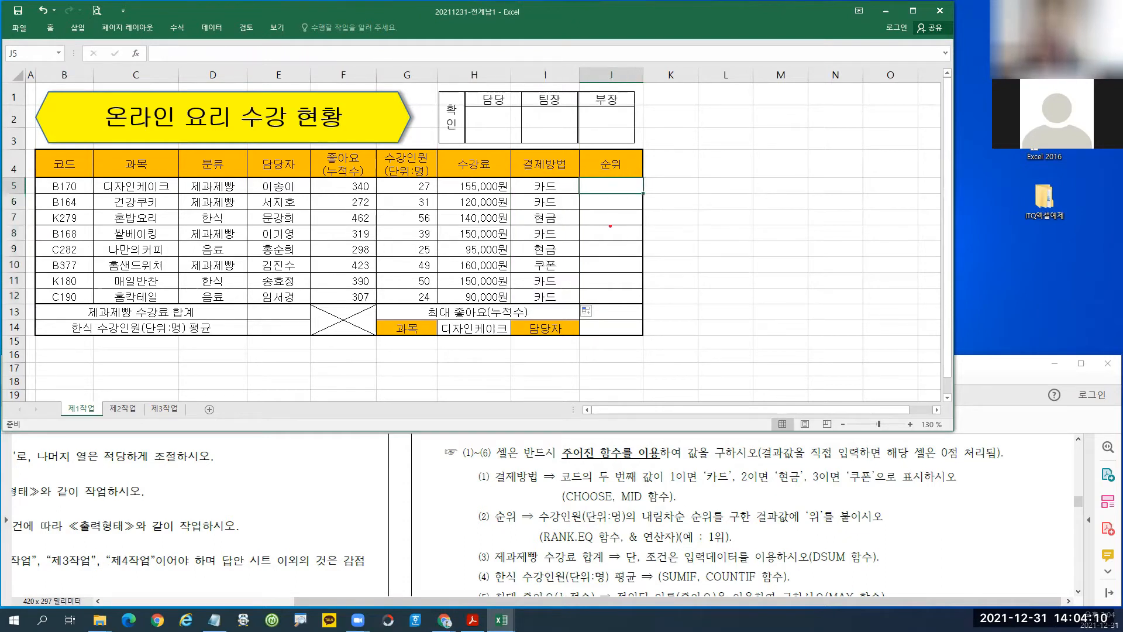
{"action": "mouse_move", "coordinate": [468, 498]}
{"action": "left_mouse_down"}
{"action": "mouse_move", "coordinate": [476, 514]}
{"action": "mouse_move", "coordinate": [860, 557]}
{"action": "mouse_move", "coordinate": [894, 548]}
{"action": "left_mouse_up"}
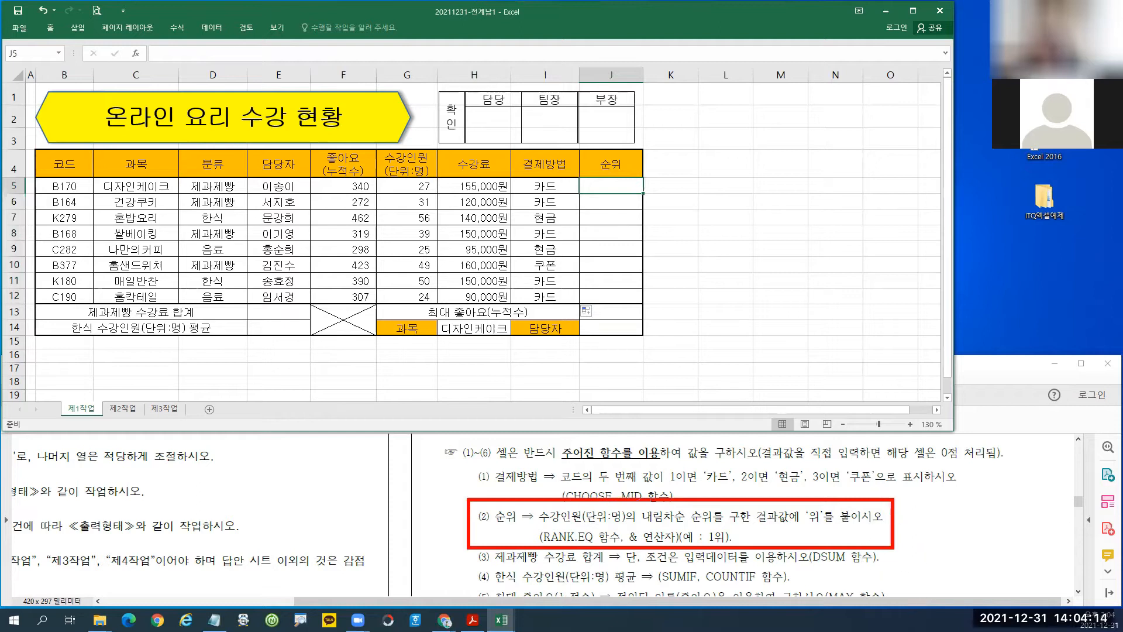
{"action": "mouse_move", "coordinate": [579, 176]}
{"action": "left_mouse_down"}
{"action": "mouse_move", "coordinate": [643, 307]}
{"action": "mouse_move", "coordinate": [703, 363]}
{"action": "mouse_move", "coordinate": [644, 304]}
{"action": "left_mouse_up"}
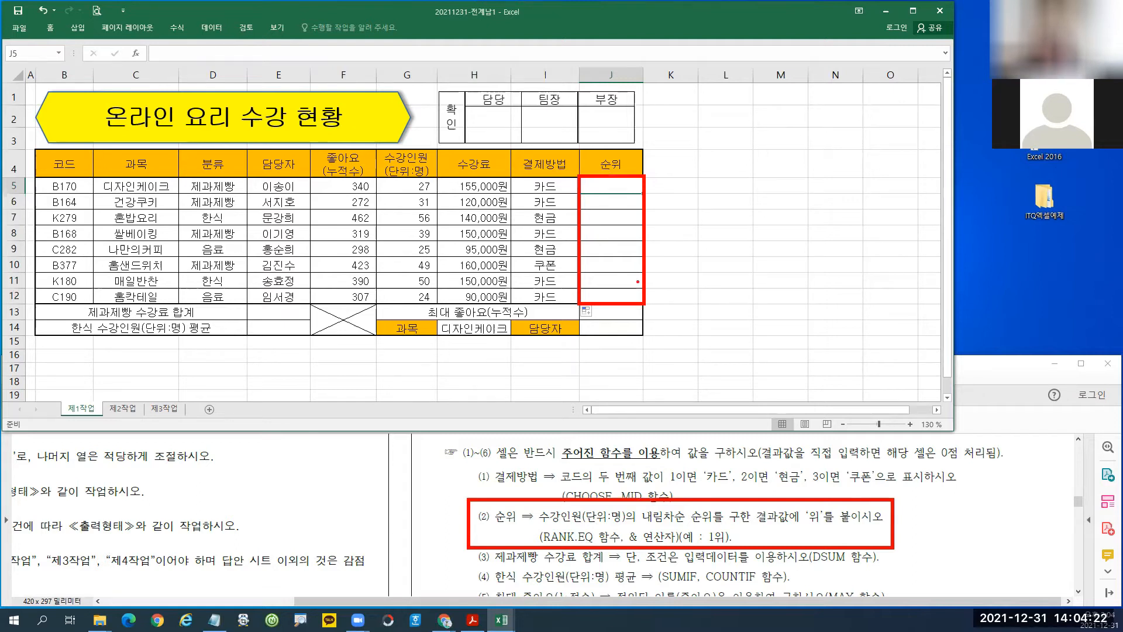
{"action": "mouse_move", "coordinate": [650, 192]}
{"action": "left_mouse_down"}
{"action": "mouse_move", "coordinate": [670, 191]}
{"action": "mouse_move", "coordinate": [659, 206]}
{"action": "left_mouse_up"}
{"action": "mouse_move", "coordinate": [664, 211]}
{"action": "left_mouse_down"}
{"action": "mouse_move", "coordinate": [664, 302]}
{"action": "mouse_move", "coordinate": [684, 281]}
{"action": "left_mouse_up"}
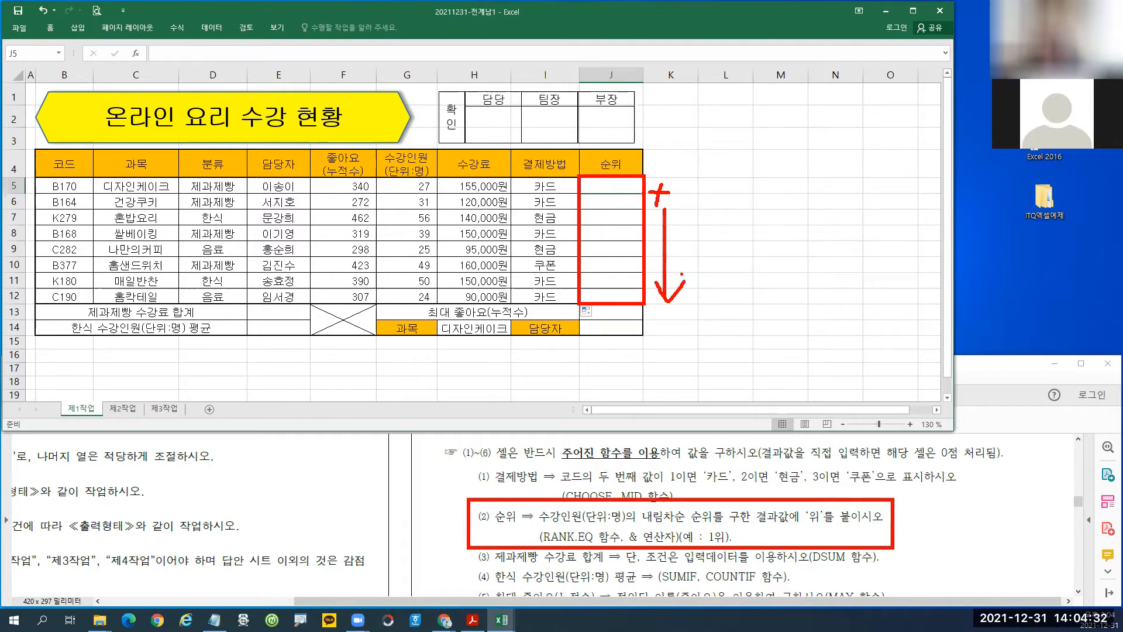
{"action": "key", "text": "Escape"}
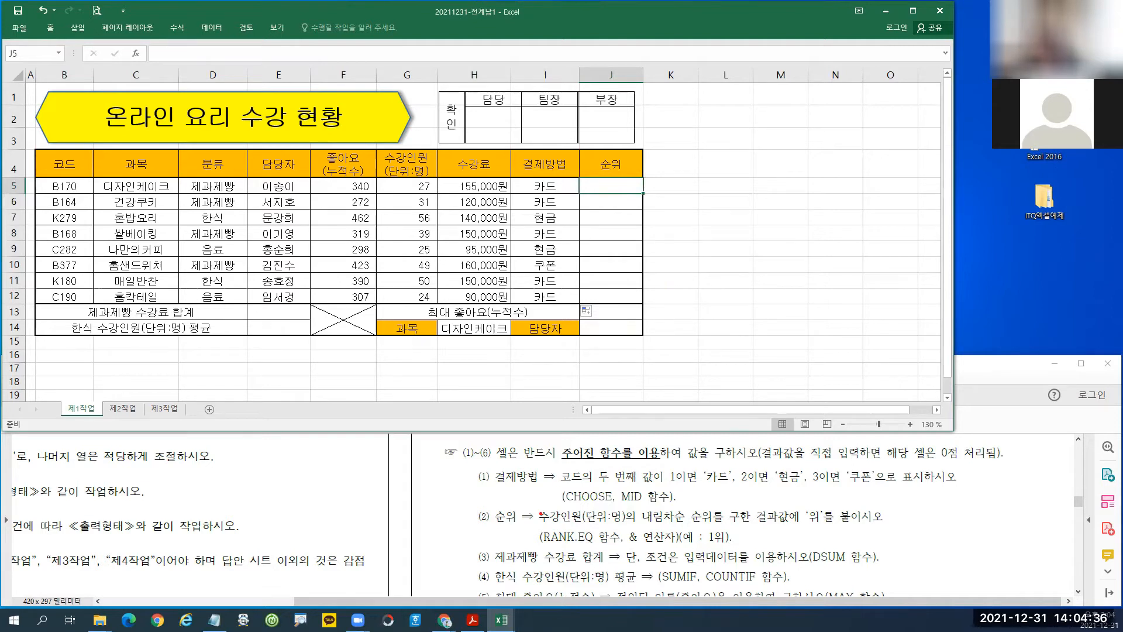
{"action": "left_click_drag", "start_coordinate": [534, 503], "coordinate": [628, 529]}
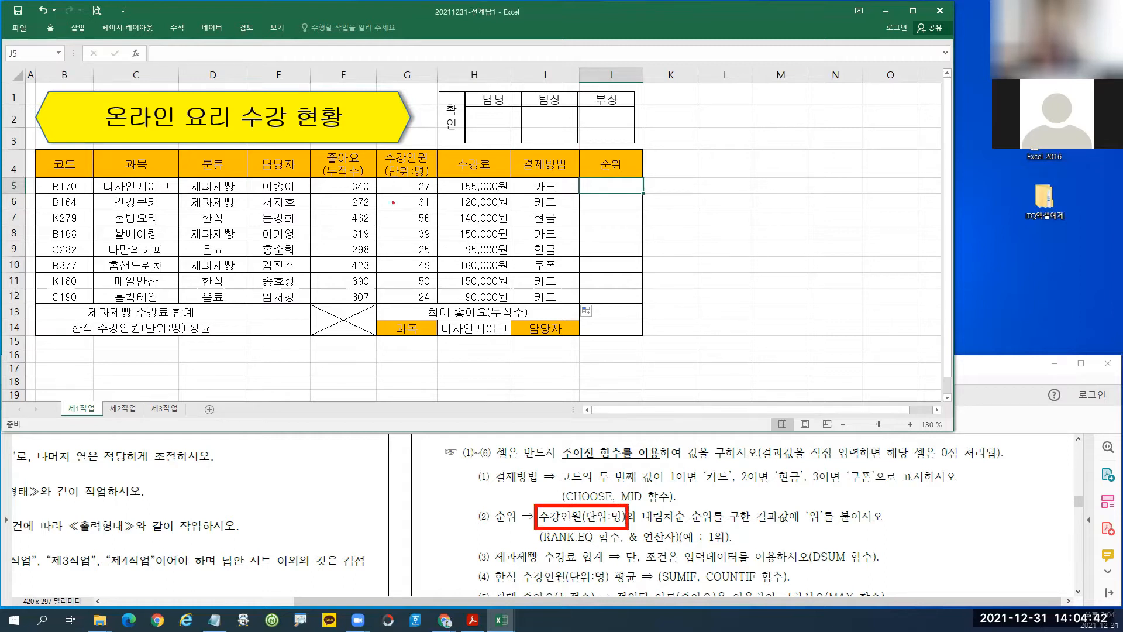
{"action": "mouse_move", "coordinate": [380, 176]}
{"action": "left_mouse_down"}
{"action": "mouse_move", "coordinate": [404, 193]}
{"action": "mouse_move", "coordinate": [438, 193]}
{"action": "mouse_move", "coordinate": [398, 214]}
{"action": "left_mouse_up"}
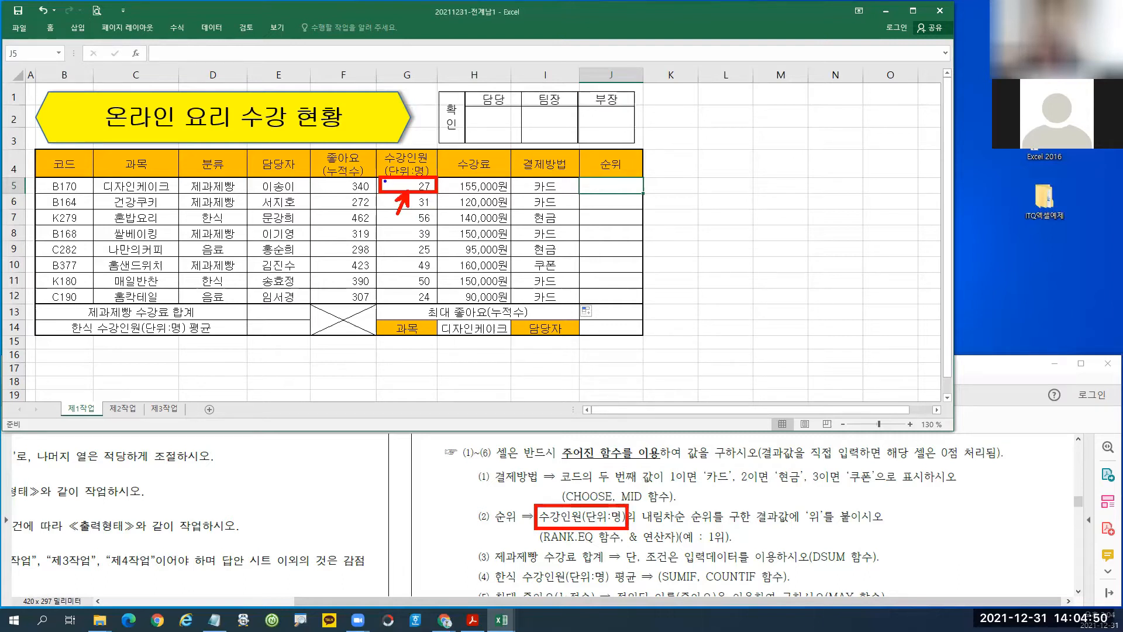
{"action": "mouse_move", "coordinate": [376, 171]}
{"action": "left_mouse_down"}
{"action": "mouse_move", "coordinate": [441, 289]}
{"action": "mouse_move", "coordinate": [443, 313]}
{"action": "mouse_move", "coordinate": [430, 312]}
{"action": "left_mouse_up"}
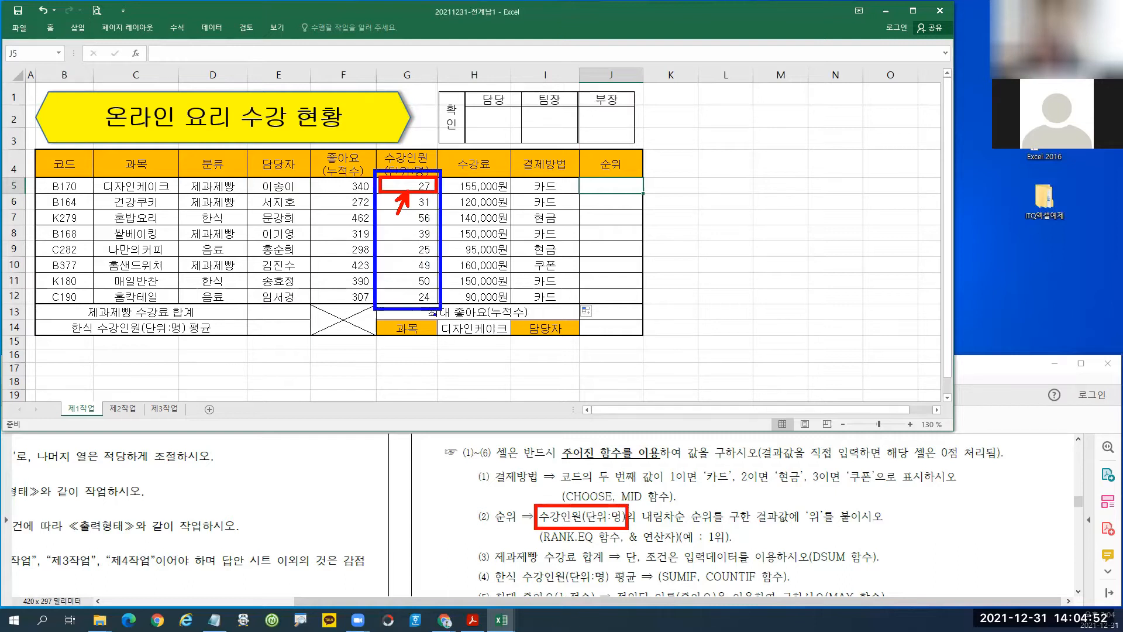
{"action": "mouse_move", "coordinate": [355, 312]}
{"action": "left_mouse_down"}
{"action": "mouse_move", "coordinate": [375, 312]}
{"action": "mouse_move", "coordinate": [358, 344]}
{"action": "mouse_move", "coordinate": [370, 327]}
{"action": "left_mouse_up"}
{"action": "mouse_move", "coordinate": [370, 320]}
{"action": "left_mouse_down"}
{"action": "mouse_move", "coordinate": [370, 333]}
{"action": "mouse_move", "coordinate": [393, 331]}
{"action": "mouse_move", "coordinate": [390, 344]}
{"action": "left_mouse_up"}
{"action": "mouse_move", "coordinate": [402, 323]}
{"action": "left_mouse_down"}
{"action": "mouse_move", "coordinate": [413, 323]}
{"action": "mouse_move", "coordinate": [407, 344]}
{"action": "left_mouse_up"}
{"action": "left_click_drag", "start_coordinate": [410, 334], "coordinate": [422, 362]}
{"action": "left_click_drag", "start_coordinate": [444, 316], "coordinate": [468, 346]}
{"action": "mouse_move", "coordinate": [470, 322]}
{"action": "left_mouse_down"}
{"action": "mouse_move", "coordinate": [486, 321]}
{"action": "mouse_move", "coordinate": [479, 341]}
{"action": "left_mouse_up"}
{"action": "left_click_drag", "start_coordinate": [484, 331], "coordinate": [503, 328]}
{"action": "left_click_drag", "start_coordinate": [504, 316], "coordinate": [505, 336]}
{"action": "mouse_move", "coordinate": [507, 340]}
{"action": "left_mouse_down"}
{"action": "mouse_move", "coordinate": [512, 350]}
{"action": "mouse_move", "coordinate": [504, 342]}
{"action": "left_mouse_up"}
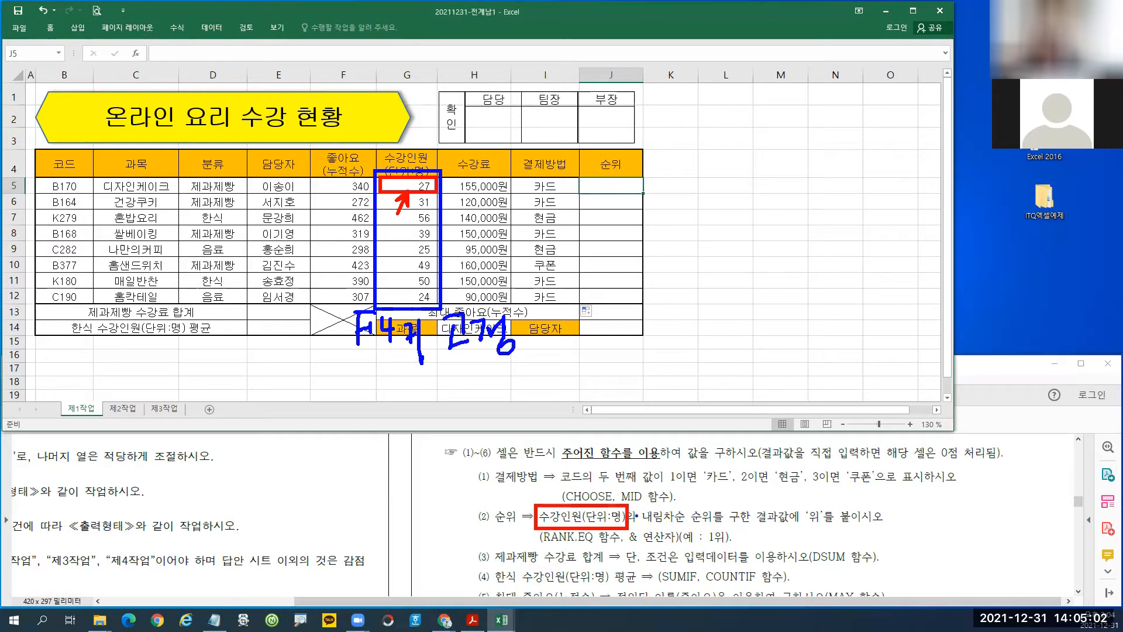
{"action": "left_click_drag", "start_coordinate": [637, 505], "coordinate": [717, 528]}
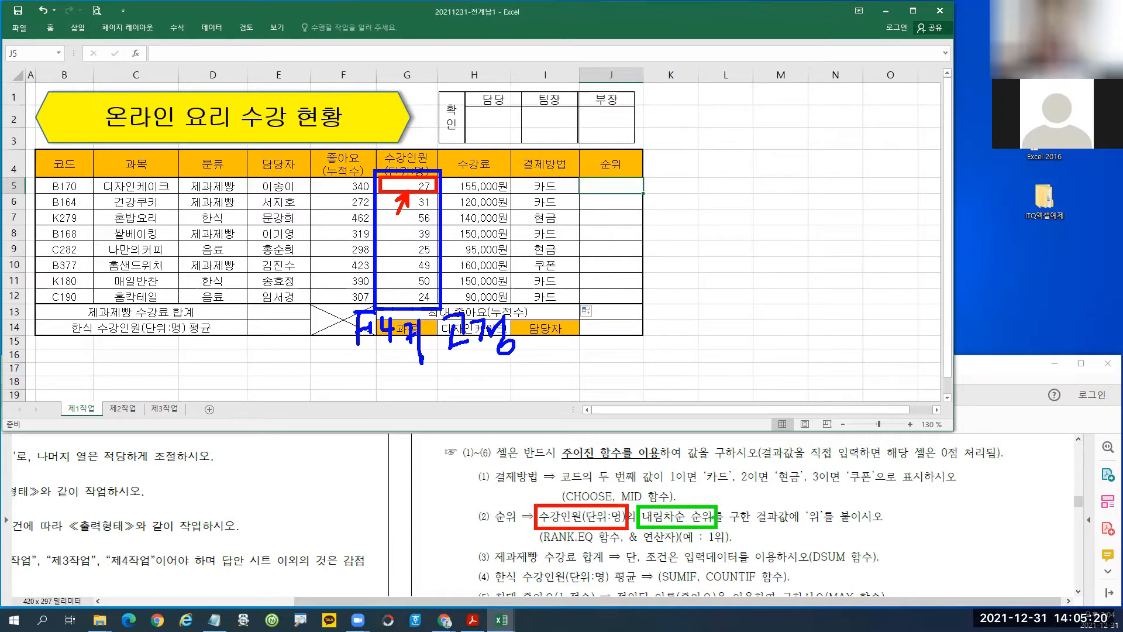
{"action": "key", "text": "Escape"}
{"action": "left_click", "coordinate": [606, 186]}
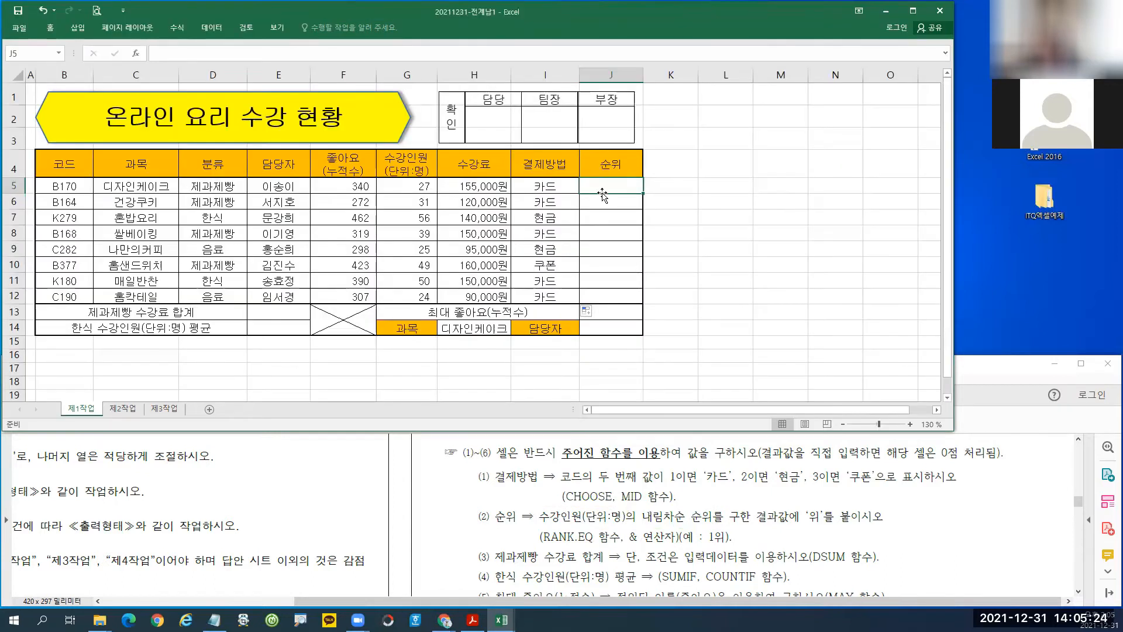
Build =RANK.EQ(G5,$G$5:$G$12) in J5 through Function Arguments, previewing rank 6.
{"action": "type", "text": "="}
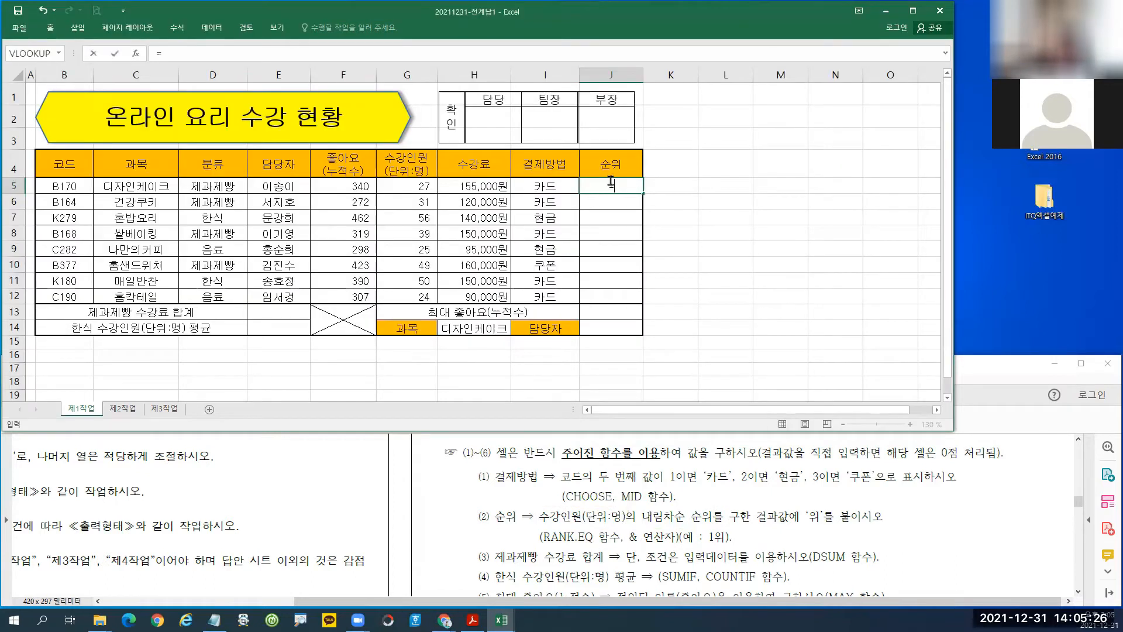
{"action": "type", "text": "r"}
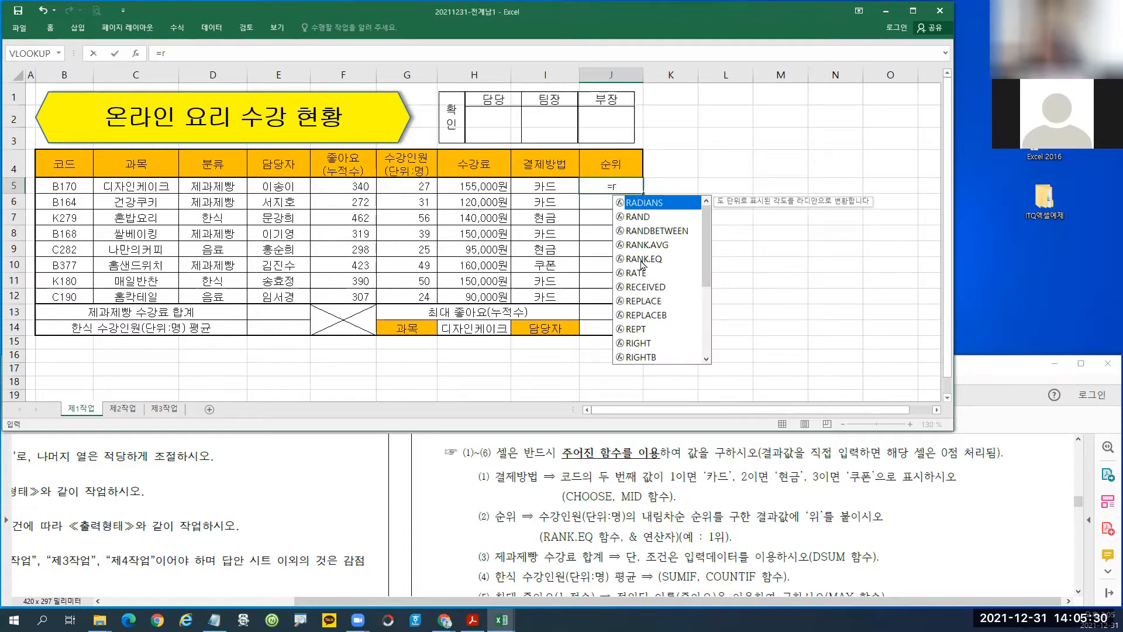
{"action": "double_click", "coordinate": [642, 259]}
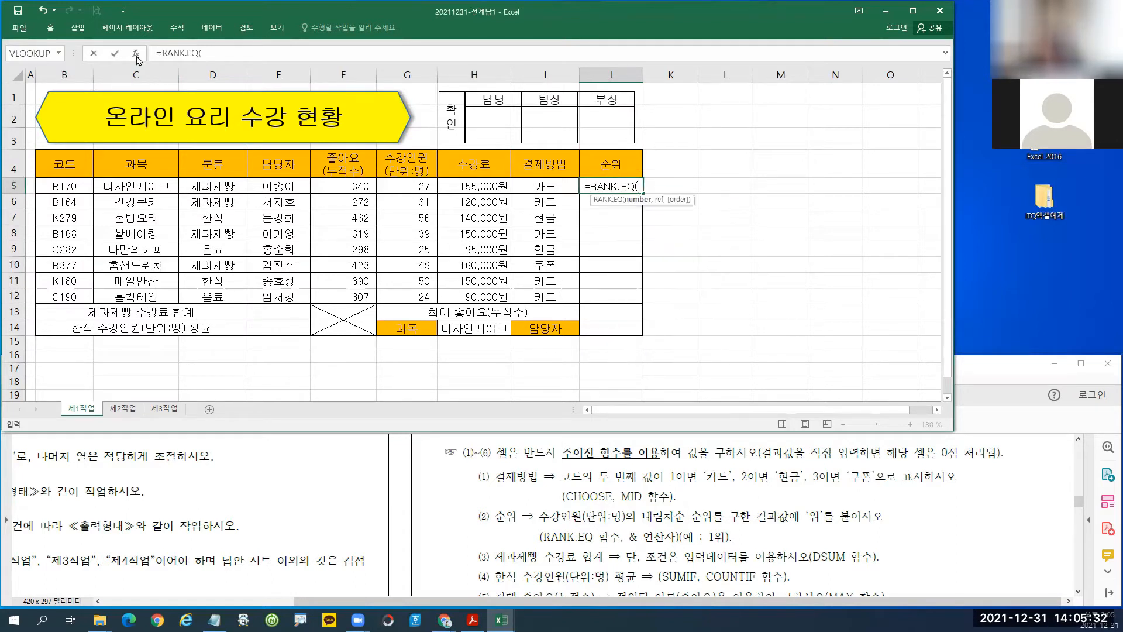
{"action": "key", "text": "ctrl+a"}
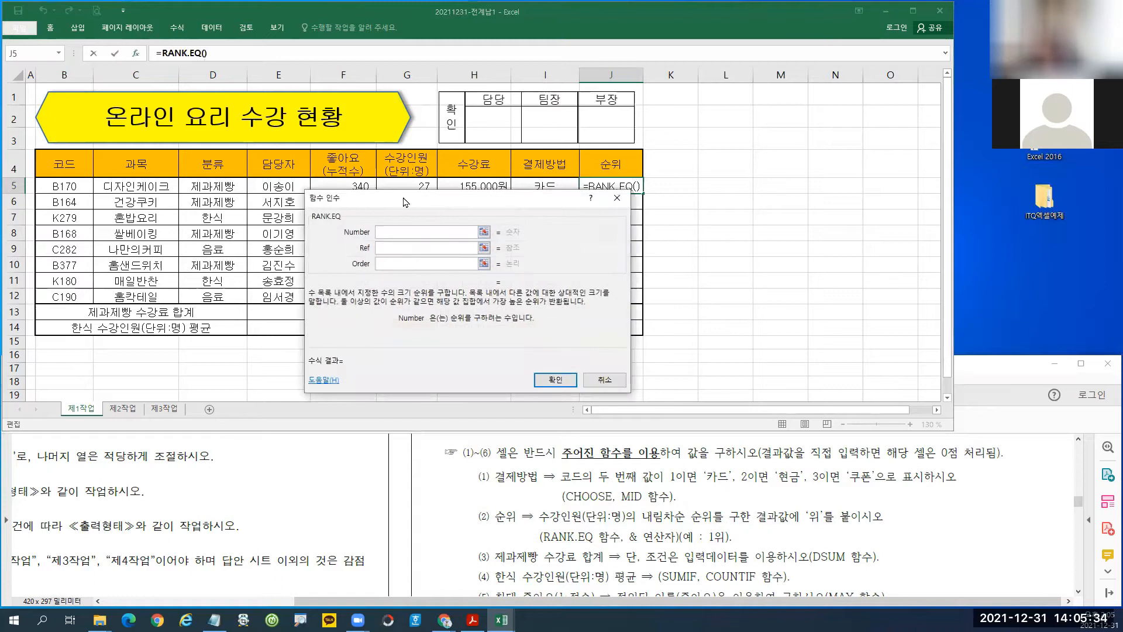
{"action": "left_click_drag", "start_coordinate": [406, 202], "coordinate": [405, 236]}
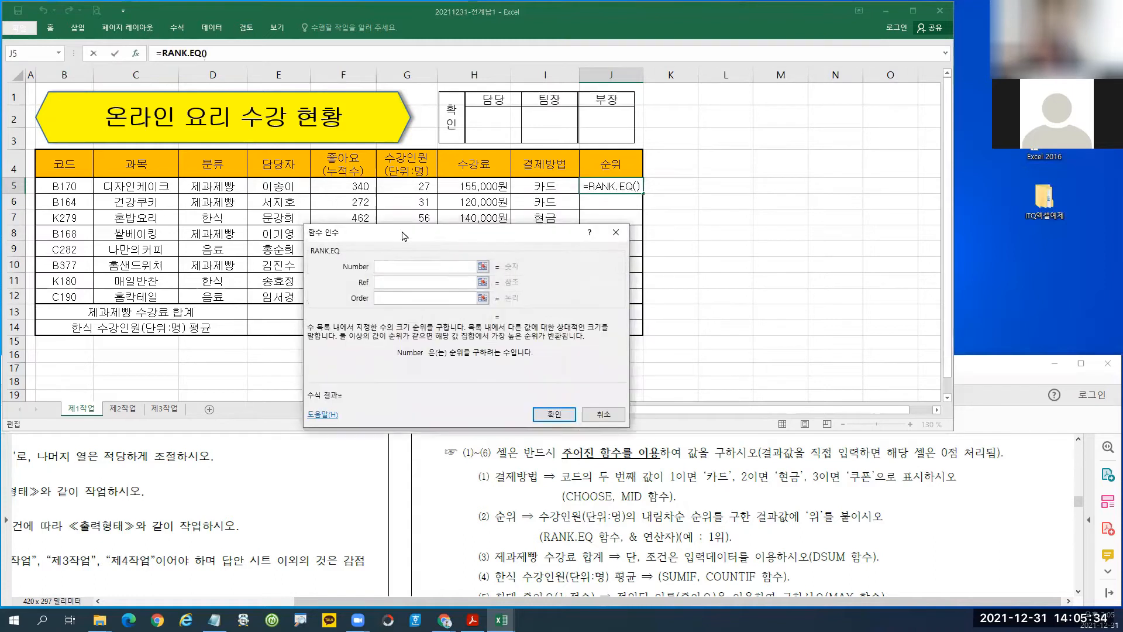
{"action": "left_click", "coordinate": [410, 186]}
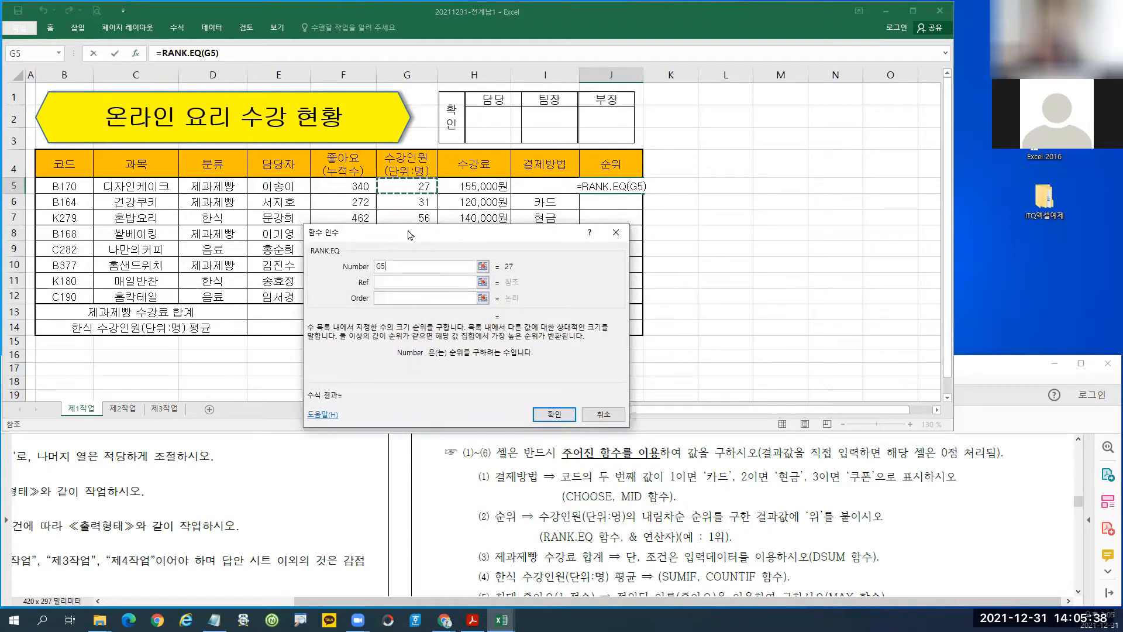
{"action": "left_click_drag", "start_coordinate": [408, 236], "coordinate": [577, 191]}
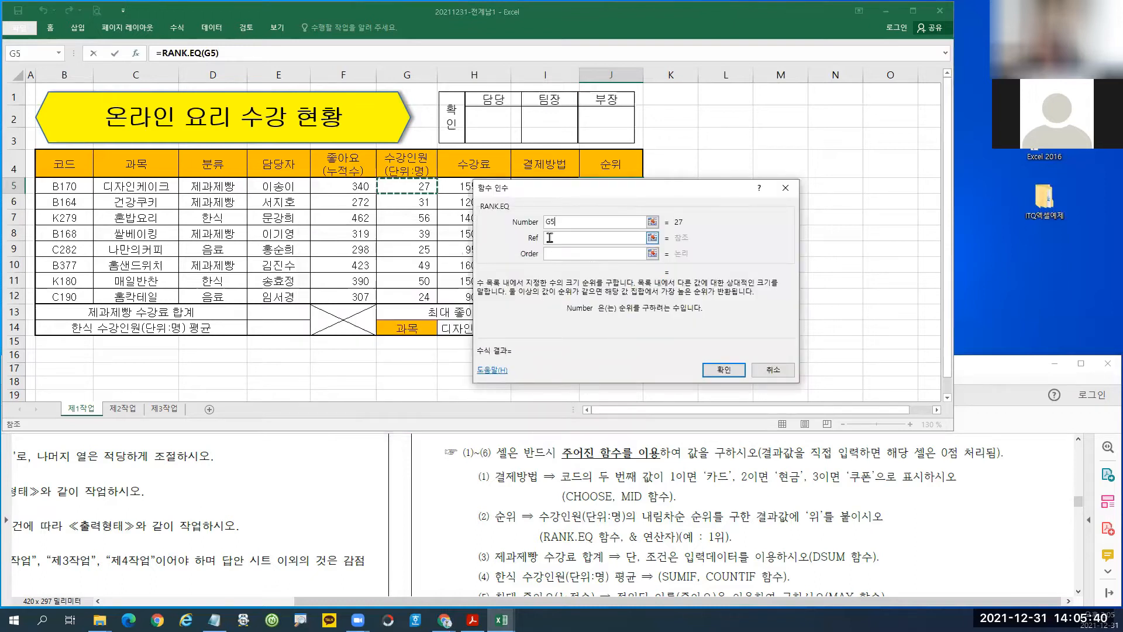
{"action": "left_click", "coordinate": [550, 237]}
{"action": "left_click", "coordinate": [397, 187]}
{"action": "left_click_drag", "start_coordinate": [396, 186], "coordinate": [409, 297]}
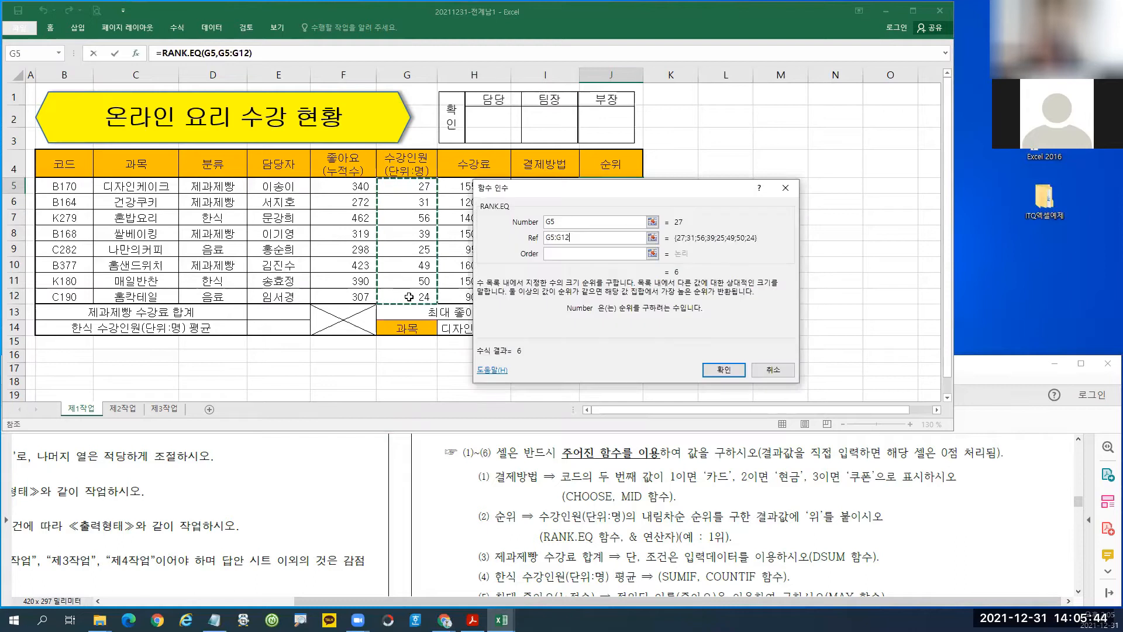
{"action": "key", "text": "F4"}
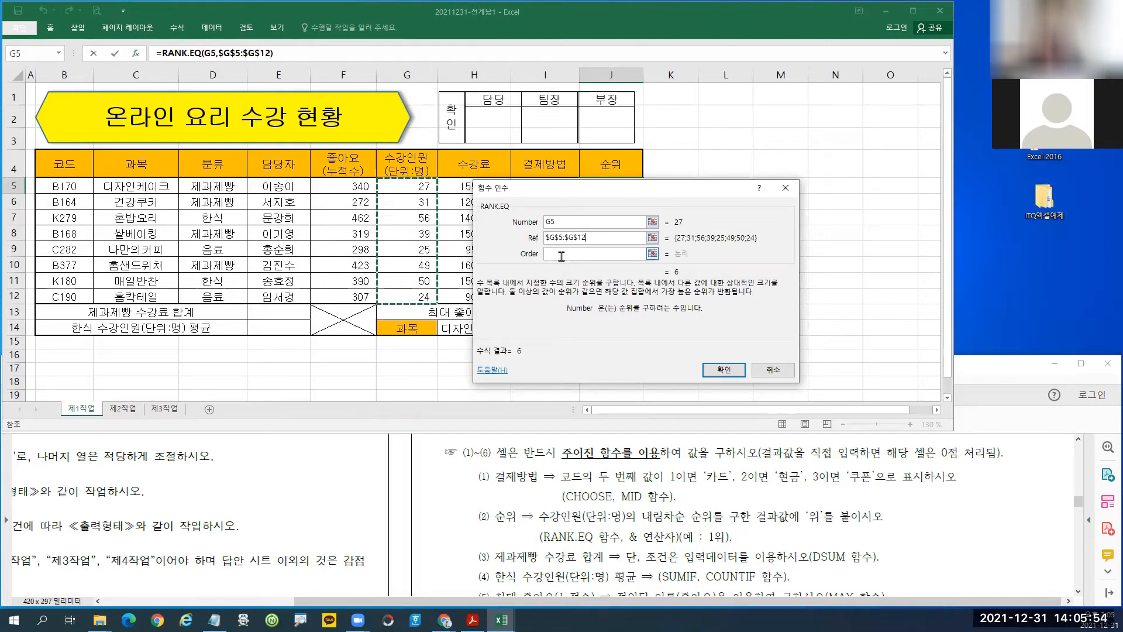
{"action": "left_click", "coordinate": [719, 369]}
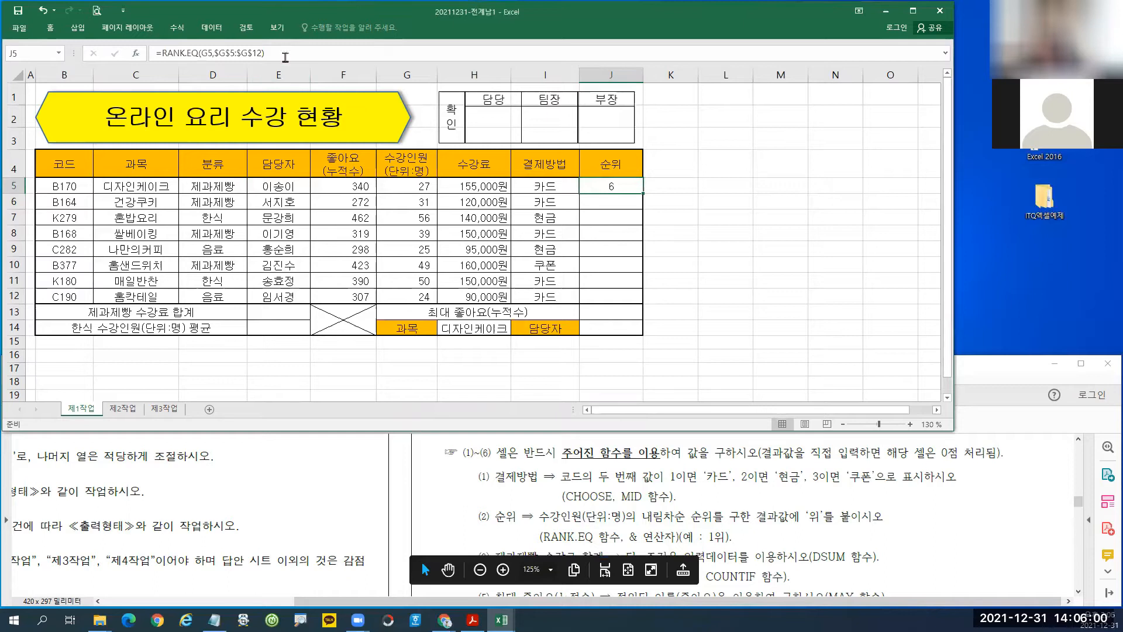
Append &"위" to J5's RANK.EQ formula so it shows 6위.
{"action": "left_click", "coordinate": [264, 53]}
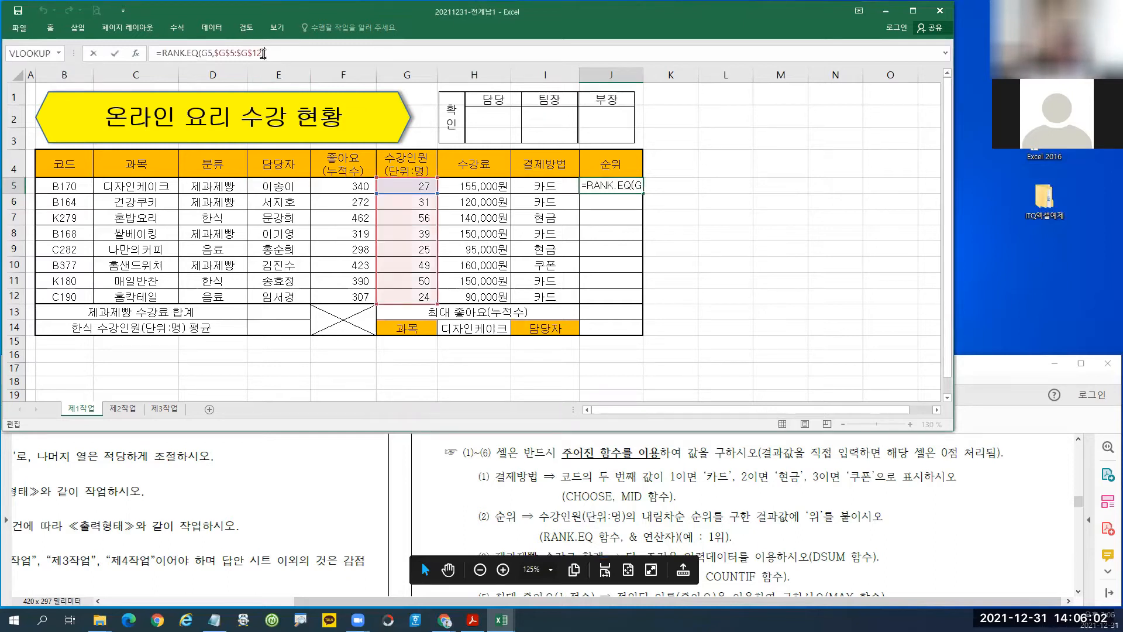
{"action": "type", "text": "&"}
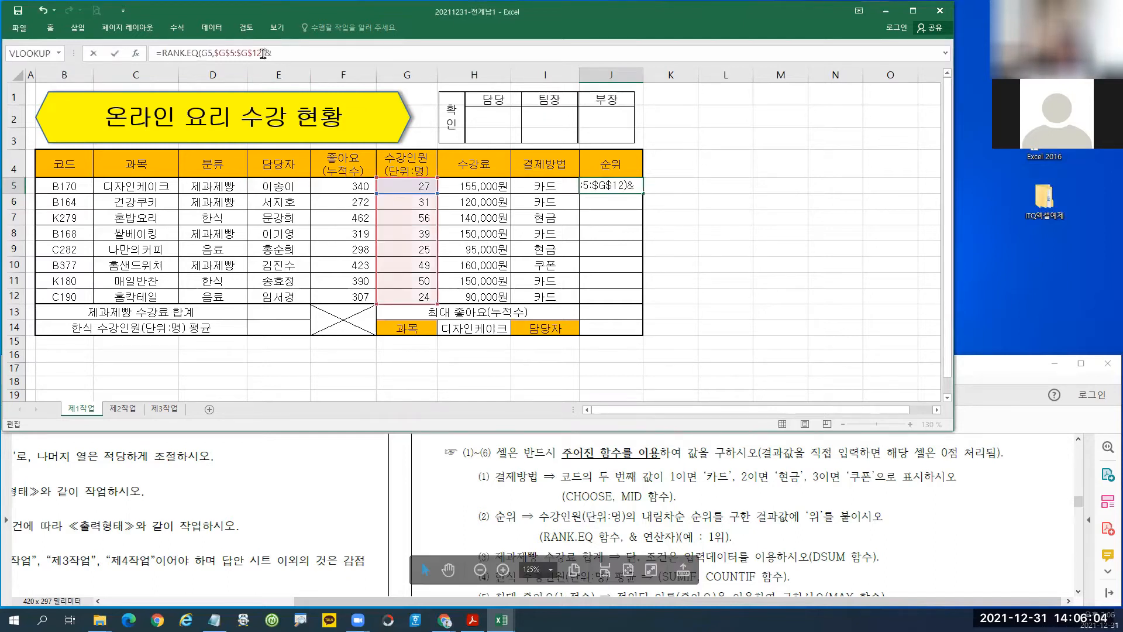
{"action": "type", "text": "\"위\""}
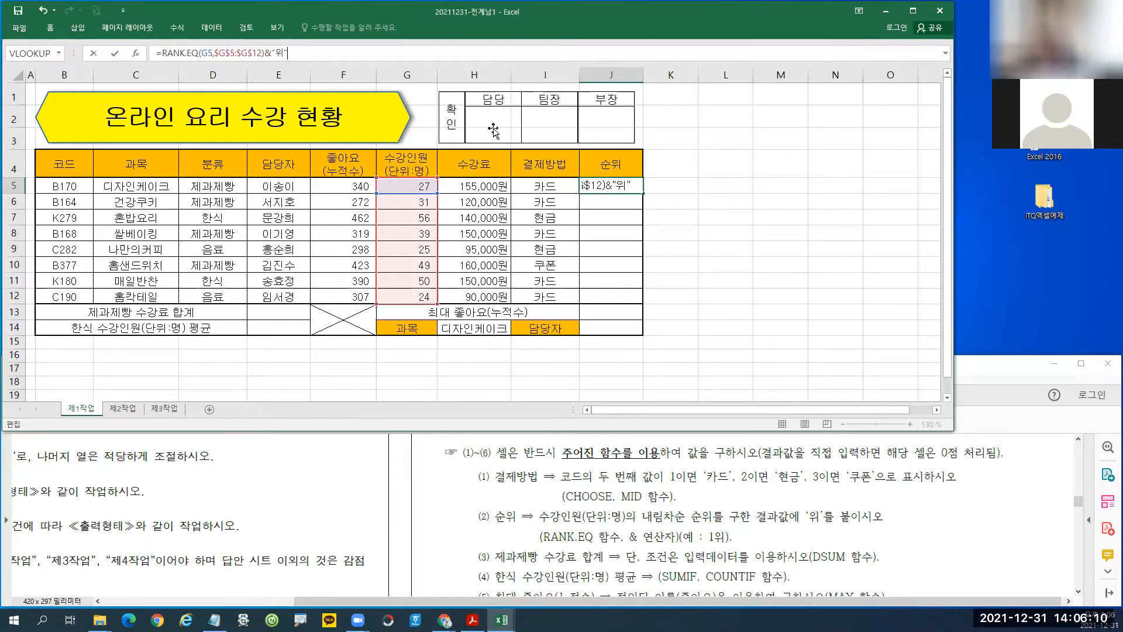
{"action": "key", "text": "Return"}
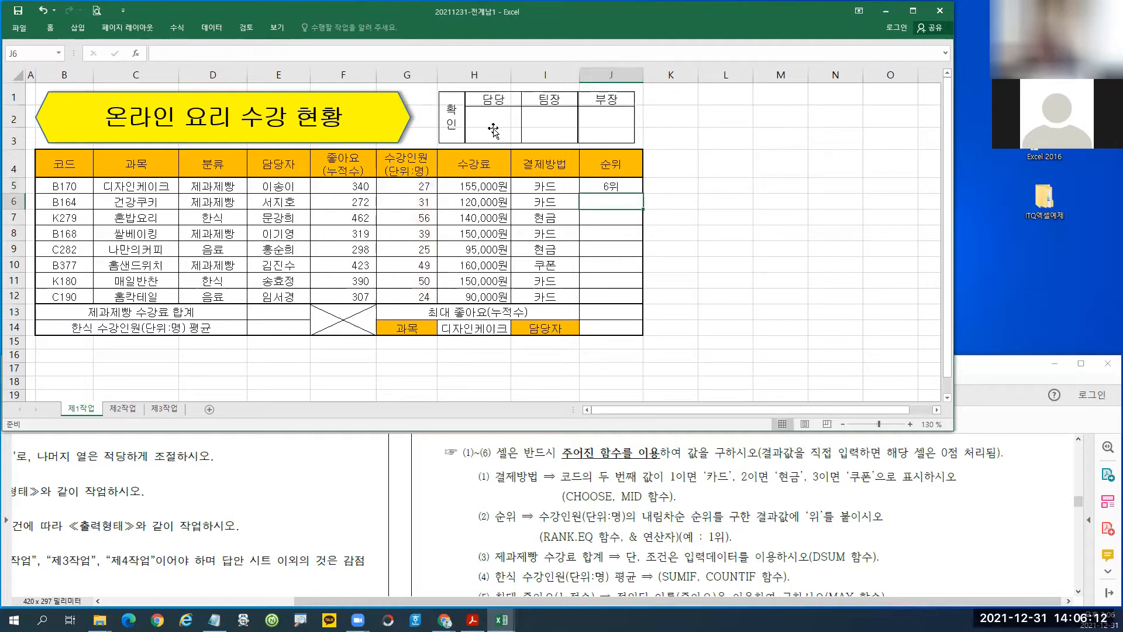
Copy J5's rank formula down to J12.
{"action": "left_click", "coordinate": [610, 187]}
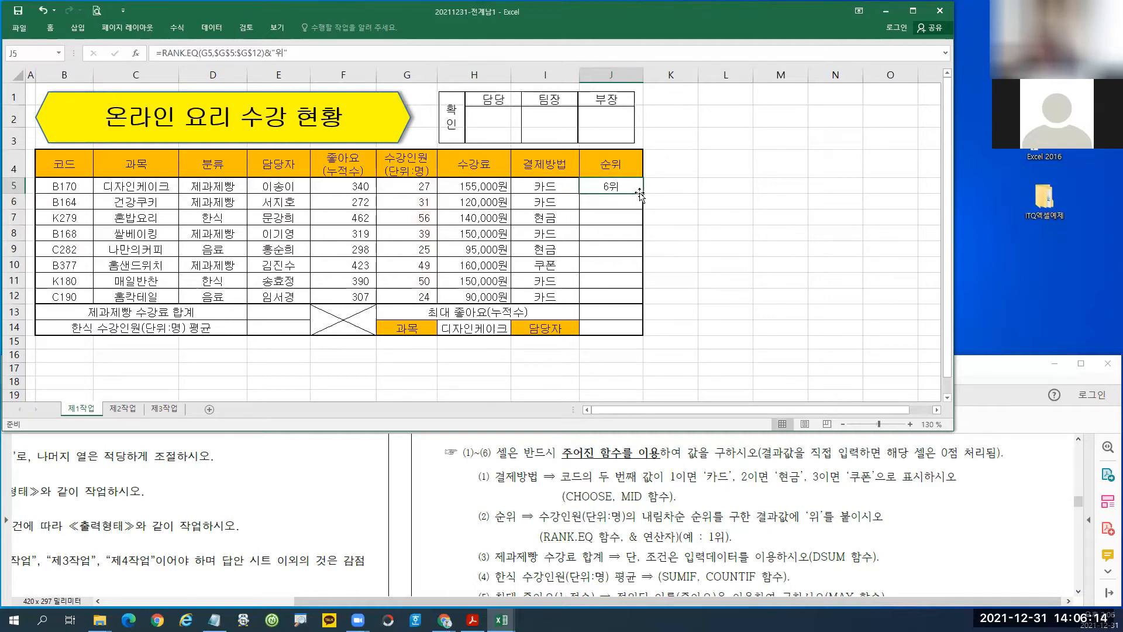
{"action": "left_click_drag", "start_coordinate": [642, 193], "coordinate": [642, 305]}
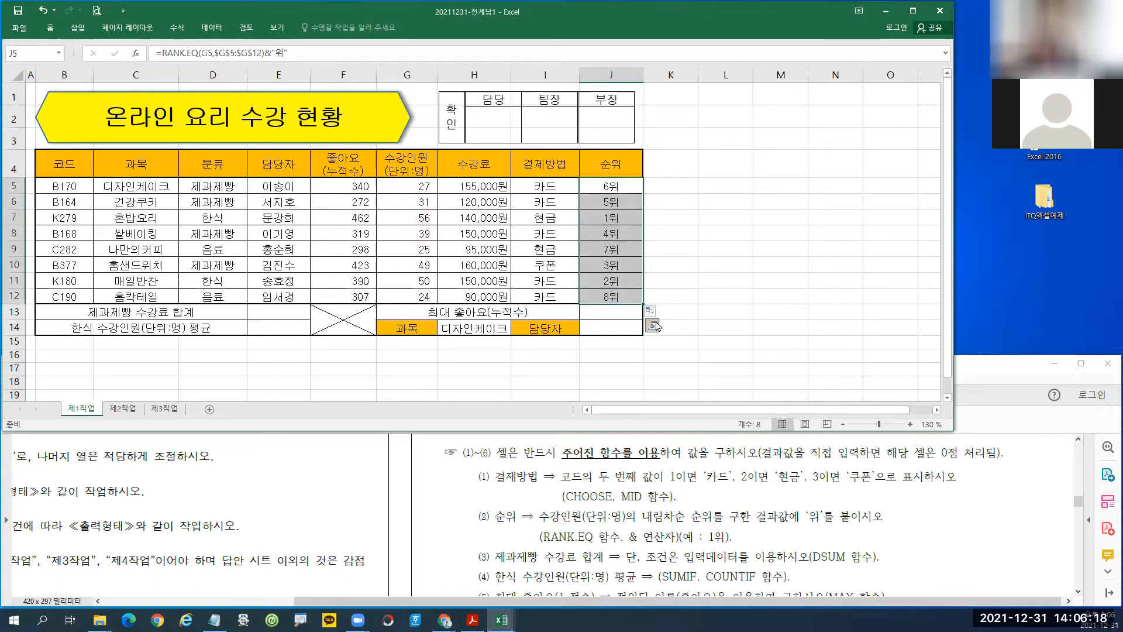
{"action": "left_click", "coordinate": [608, 276]}
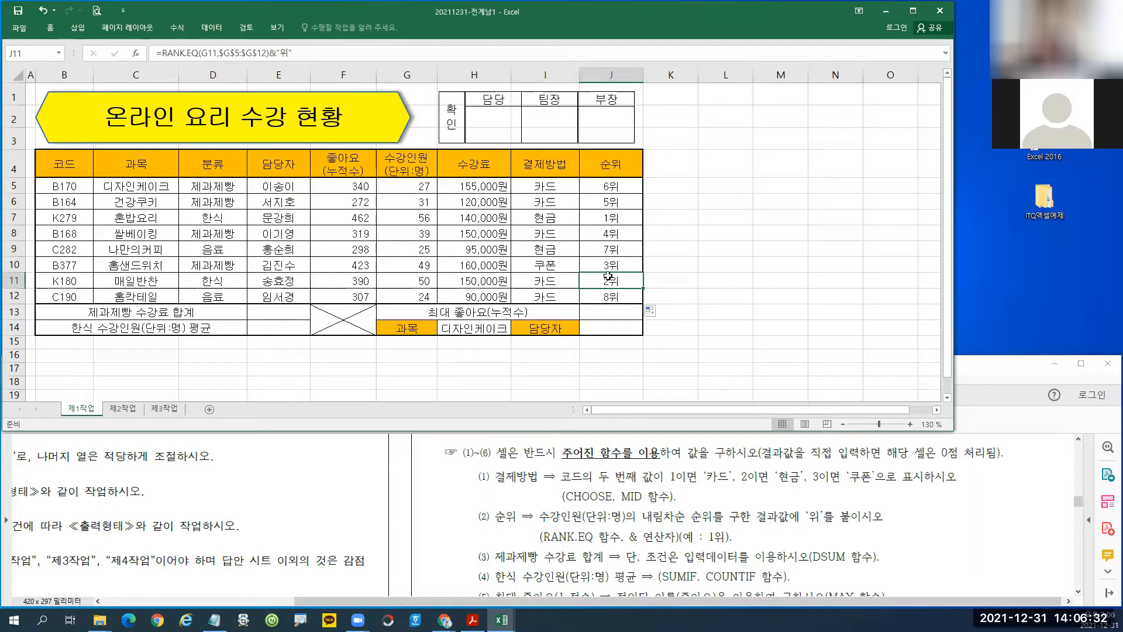
{"action": "left_click", "coordinate": [270, 315]}
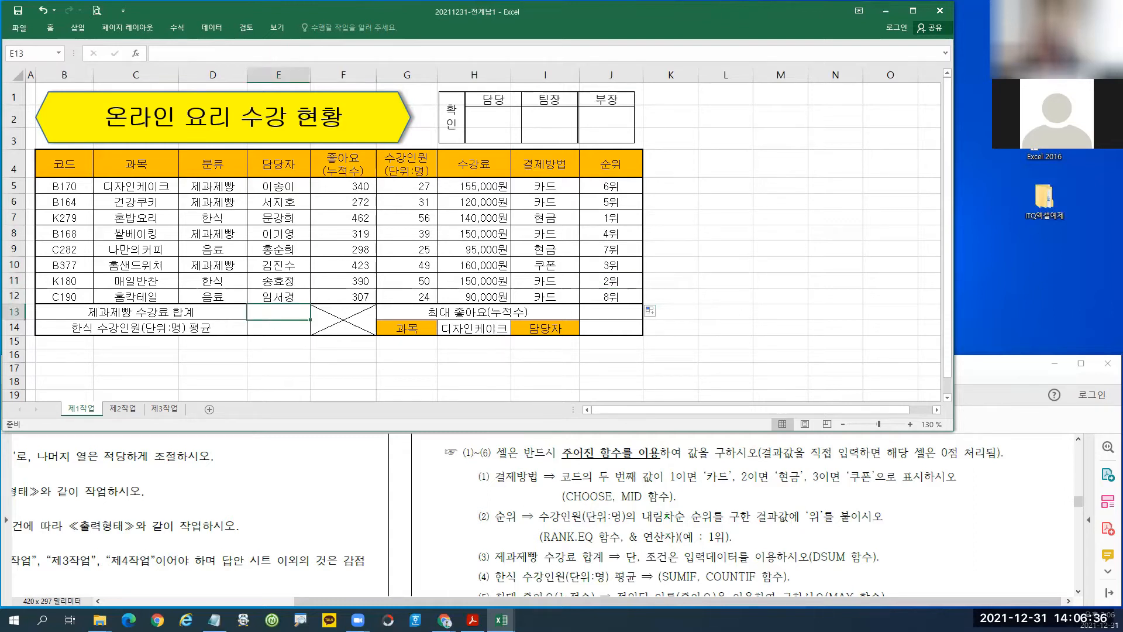
{"action": "left_click", "coordinate": [811, 547]}
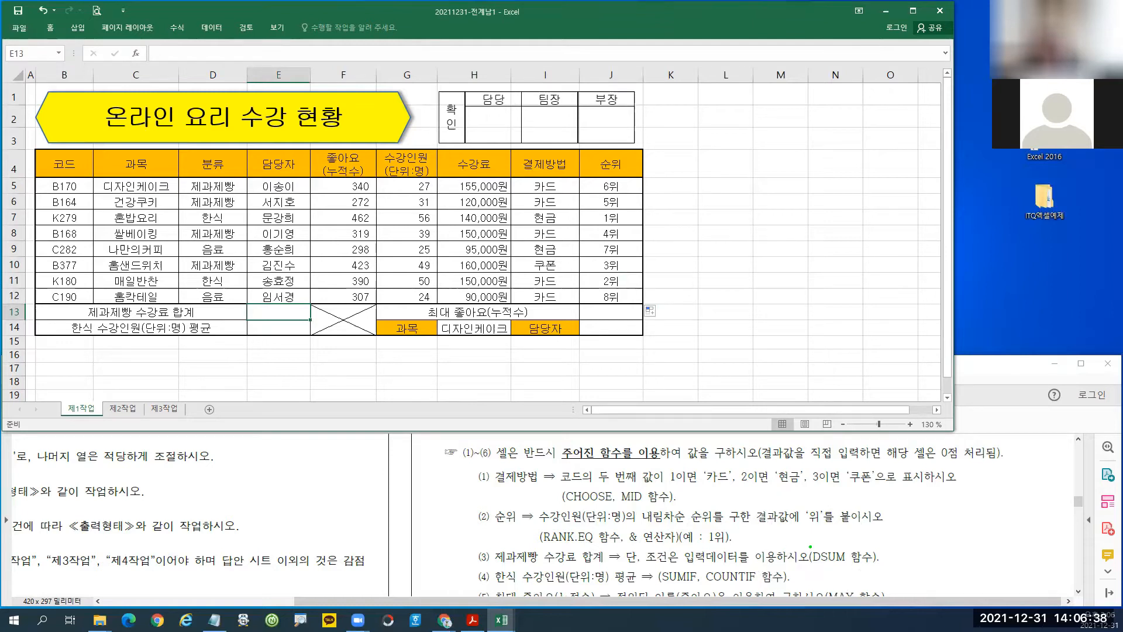
{"action": "mouse_move", "coordinate": [811, 543]}
{"action": "left_mouse_down"}
{"action": "mouse_move", "coordinate": [822, 565]}
{"action": "mouse_move", "coordinate": [859, 567]}
{"action": "left_mouse_up"}
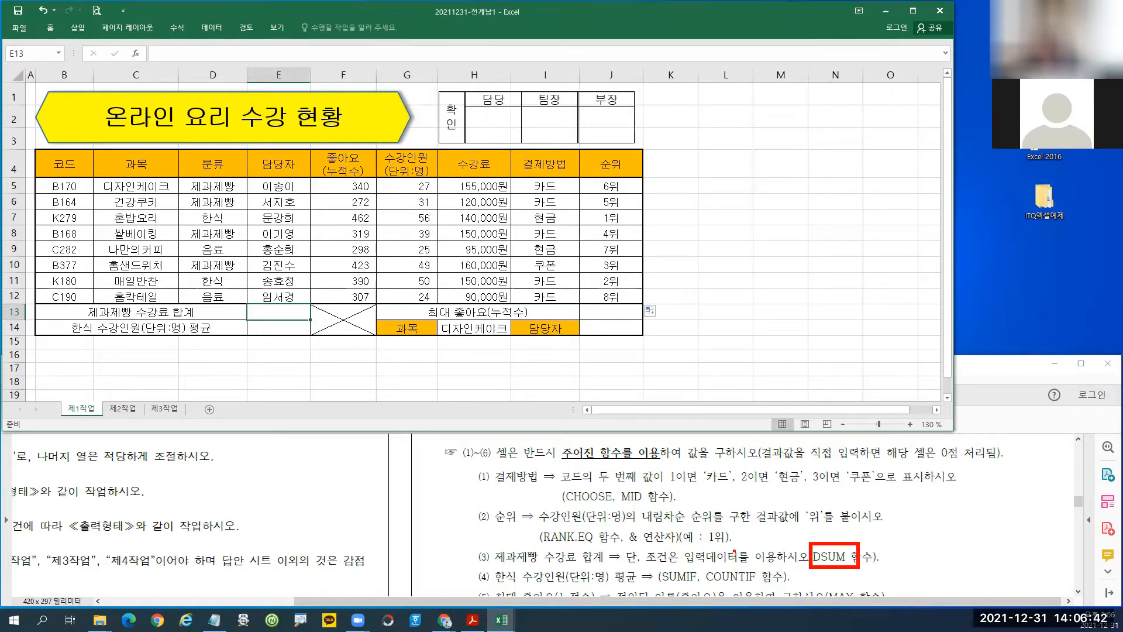
{"action": "left_click_drag", "start_coordinate": [487, 545], "coordinate": [541, 567]}
{"action": "left_click_drag", "start_coordinate": [461, 514], "coordinate": [481, 534]}
{"action": "mouse_move", "coordinate": [473, 536]}
{"action": "left_mouse_down"}
{"action": "mouse_move", "coordinate": [498, 533]}
{"action": "mouse_move", "coordinate": [508, 515]}
{"action": "mouse_move", "coordinate": [501, 536]}
{"action": "left_mouse_up"}
{"action": "left_click_drag", "start_coordinate": [505, 525], "coordinate": [516, 536]}
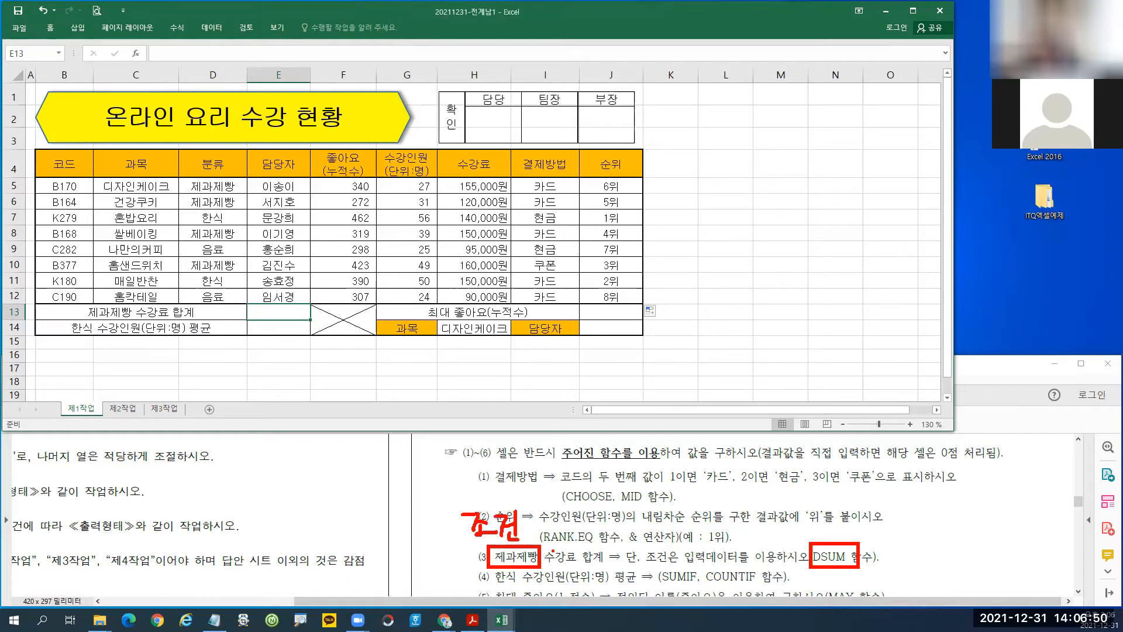
{"action": "left_click_drag", "start_coordinate": [543, 543], "coordinate": [580, 568]}
{"action": "left_click_drag", "start_coordinate": [569, 516], "coordinate": [567, 518]}
{"action": "mouse_move", "coordinate": [575, 521]}
{"action": "left_mouse_down"}
{"action": "mouse_move", "coordinate": [590, 519]}
{"action": "mouse_move", "coordinate": [590, 529]}
{"action": "left_mouse_up"}
{"action": "left_click_drag", "start_coordinate": [582, 528], "coordinate": [612, 539]}
{"action": "left_click_drag", "start_coordinate": [612, 507], "coordinate": [622, 537]}
{"action": "mouse_move", "coordinate": [624, 542]}
{"action": "left_mouse_down"}
{"action": "mouse_move", "coordinate": [655, 515]}
{"action": "mouse_move", "coordinate": [673, 552]}
{"action": "left_mouse_up"}
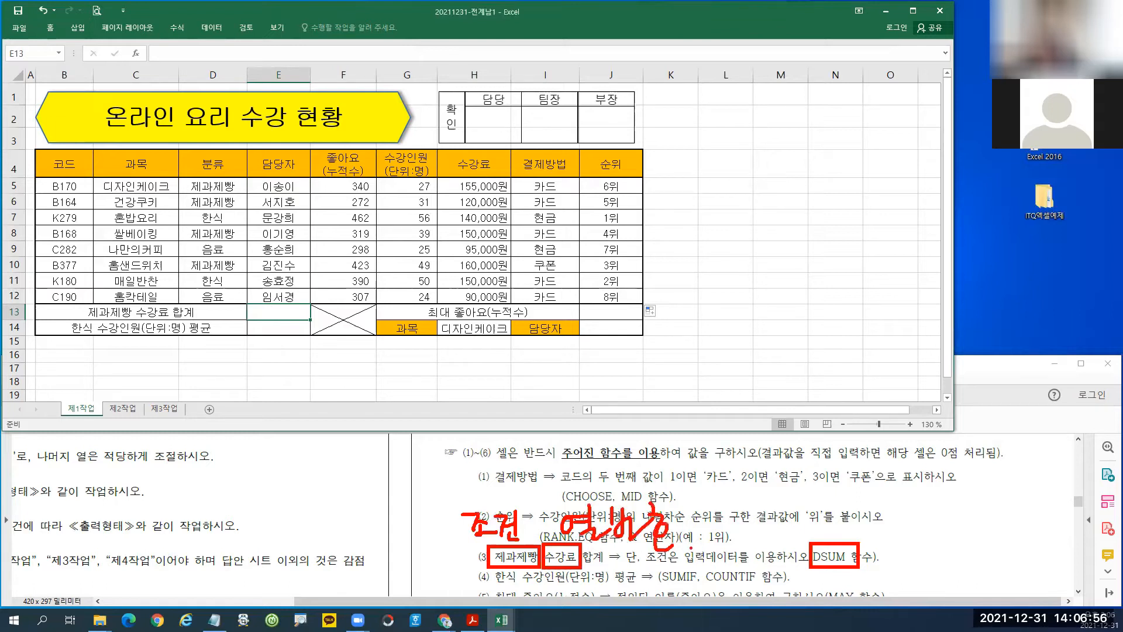
{"action": "left_click_drag", "start_coordinate": [73, 200], "coordinate": [59, 238]}
{"action": "mouse_move", "coordinate": [132, 219]}
{"action": "left_mouse_down"}
{"action": "mouse_move", "coordinate": [159, 240]}
{"action": "mouse_move", "coordinate": [198, 234]}
{"action": "mouse_move", "coordinate": [196, 256]}
{"action": "left_mouse_up"}
{"action": "left_click_drag", "start_coordinate": [268, 215], "coordinate": [294, 234]}
{"action": "left_click_drag", "start_coordinate": [279, 225], "coordinate": [276, 255]}
{"action": "mouse_move", "coordinate": [336, 220]}
{"action": "left_mouse_down"}
{"action": "mouse_move", "coordinate": [340, 255]}
{"action": "mouse_move", "coordinate": [371, 222]}
{"action": "mouse_move", "coordinate": [409, 237]}
{"action": "left_mouse_up"}
{"action": "left_click_drag", "start_coordinate": [478, 221], "coordinate": [504, 269]}
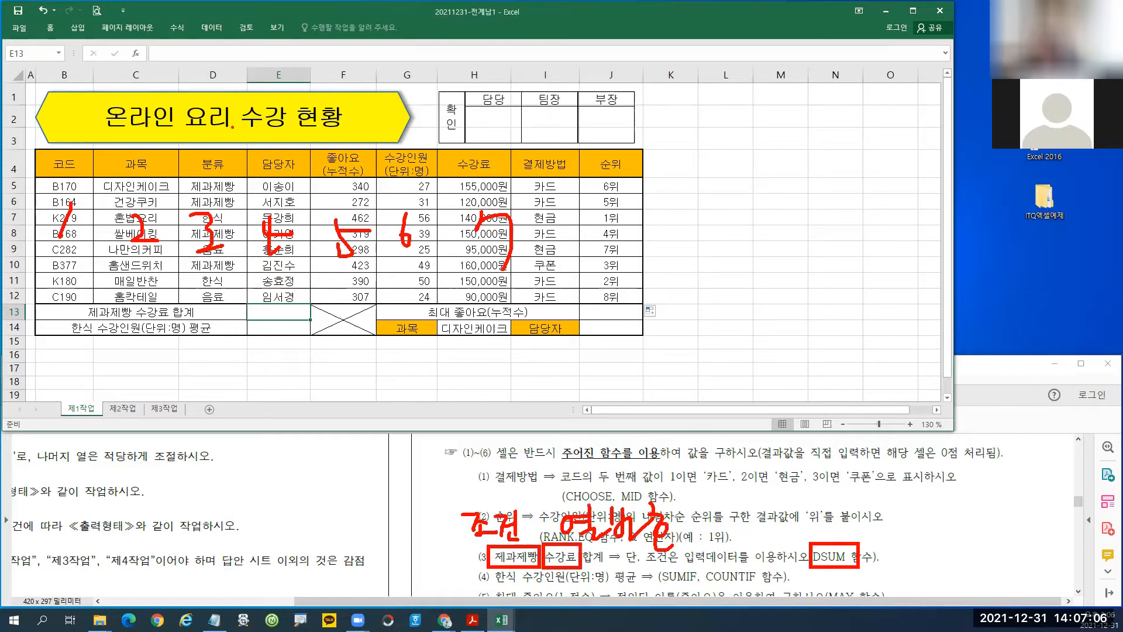
{"action": "left_click_drag", "start_coordinate": [178, 150], "coordinate": [243, 198]}
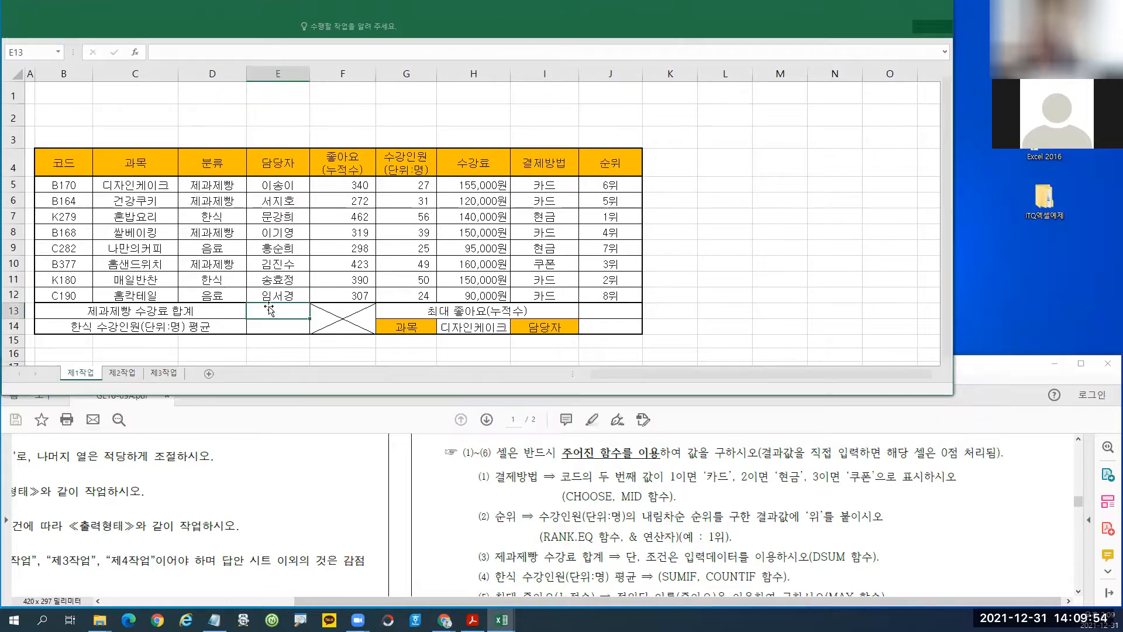
Enter =DSUM in E13 and bring up its Function Arguments.
{"action": "type", "text": "=ㅇ"}
{"action": "key", "text": "BackSpace"}
{"action": "key", "text": "Hangul"}
{"action": "type", "text": "ds"}
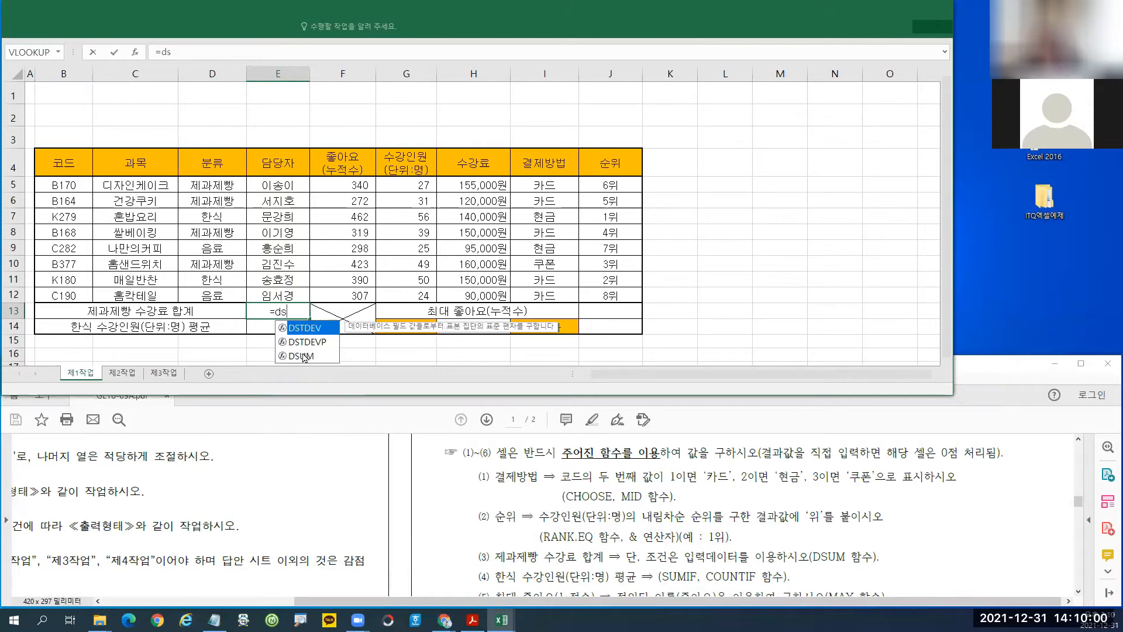
{"action": "double_click", "coordinate": [301, 356]}
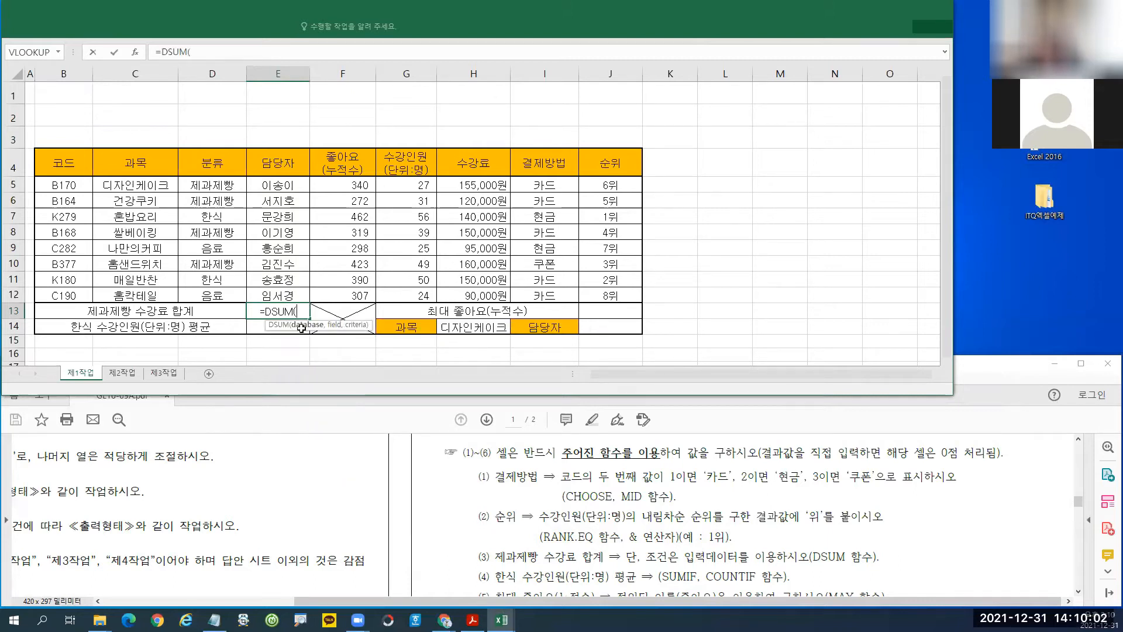
{"action": "left_click", "coordinate": [137, 55]}
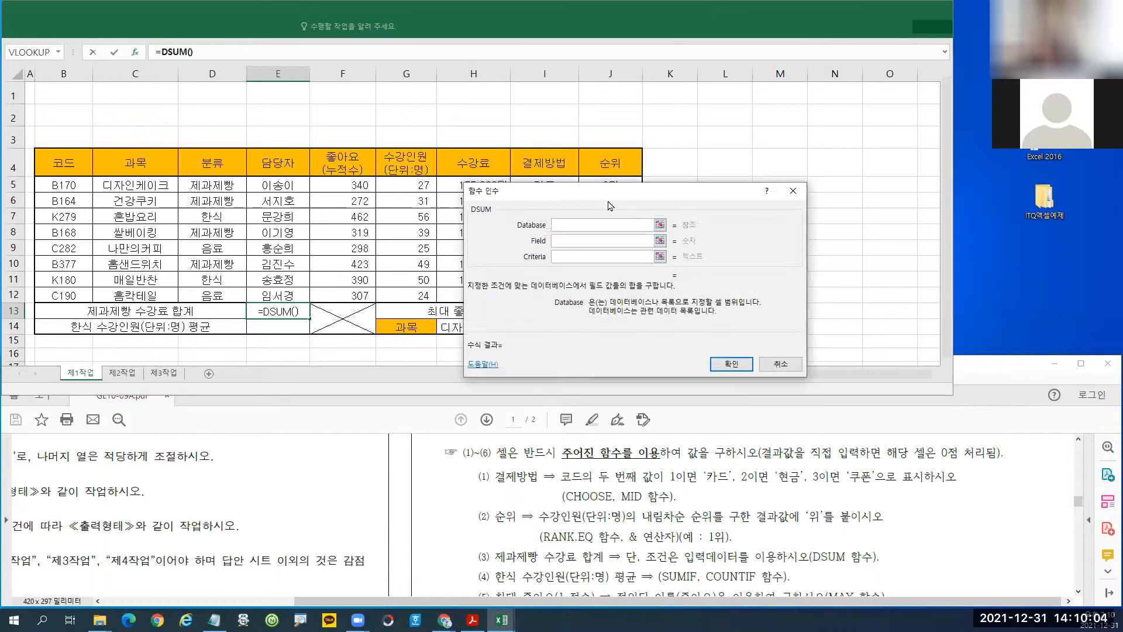
{"action": "left_click_drag", "start_coordinate": [602, 200], "coordinate": [339, 374]}
Set Database B4:H12, Field 7 and Criteria D4:D5, giving 585000.
{"action": "left_click_drag", "start_coordinate": [65, 165], "coordinate": [474, 296]}
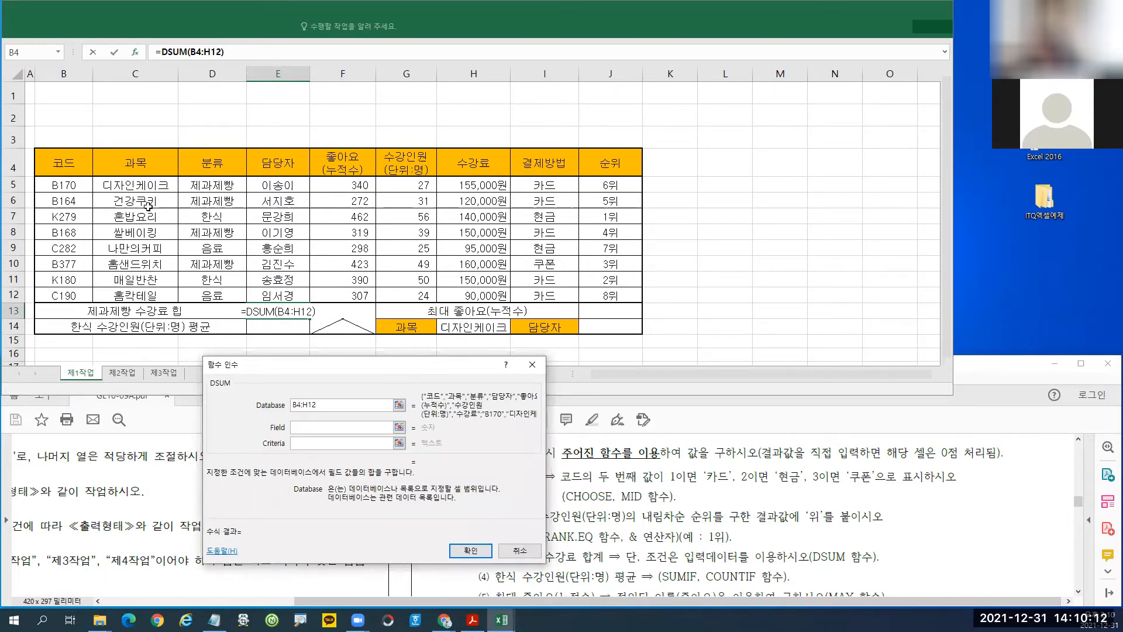
{"action": "left_click", "coordinate": [293, 429]}
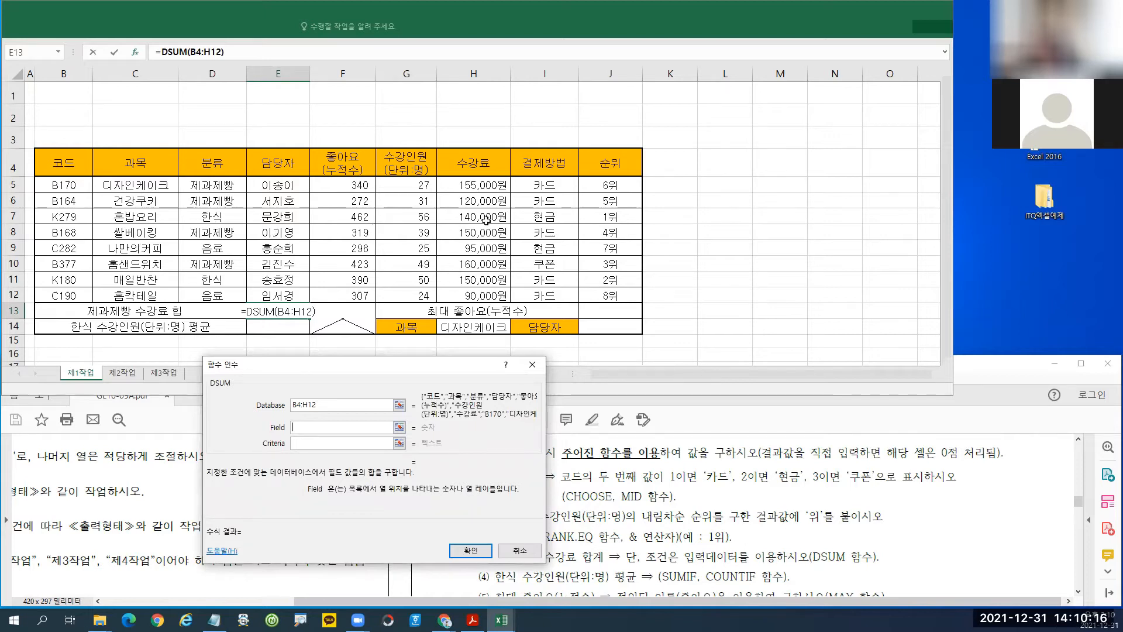
{"action": "type", "text": "7"}
{"action": "left_click", "coordinate": [304, 444]}
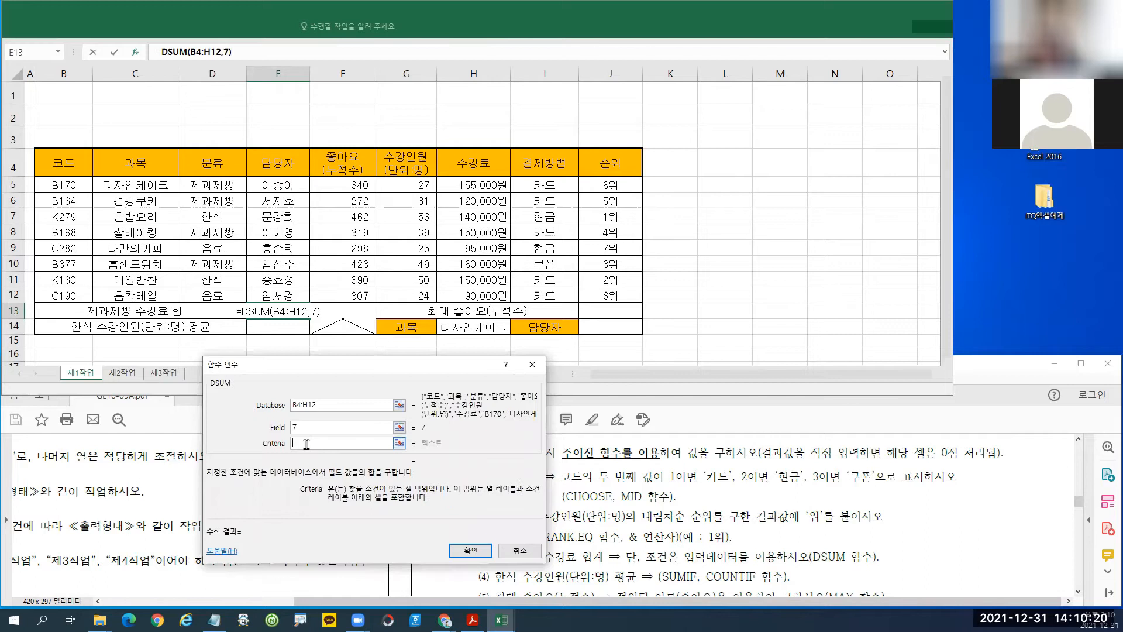
{"action": "left_click", "coordinate": [202, 165]}
{"action": "left_click", "coordinate": [197, 183], "text": "shift"}
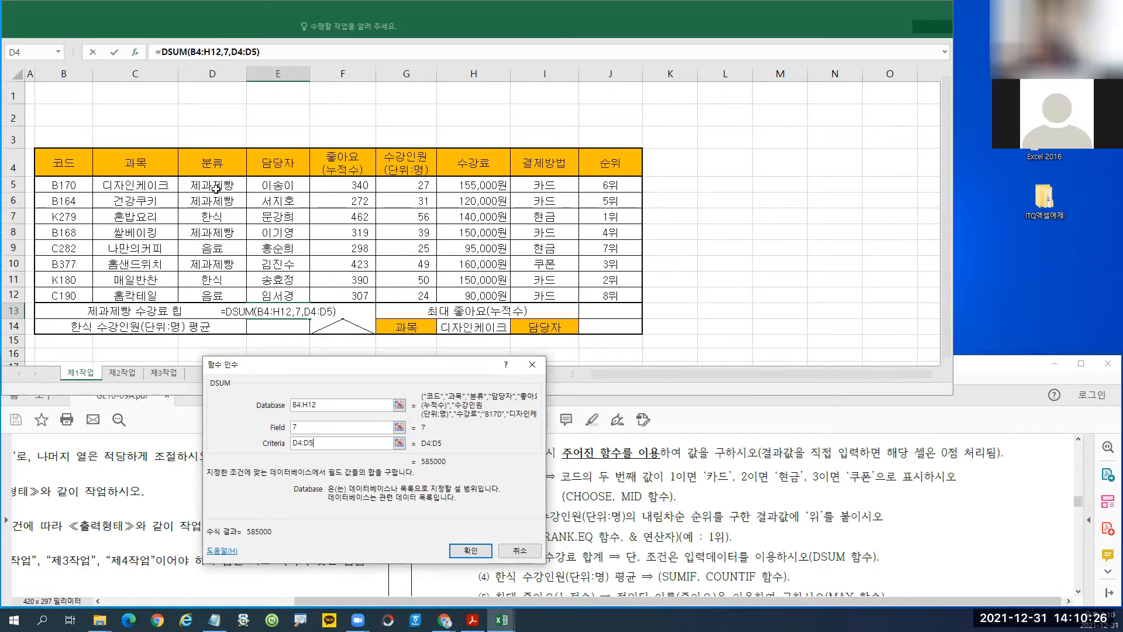
{"action": "left_click", "coordinate": [474, 552]}
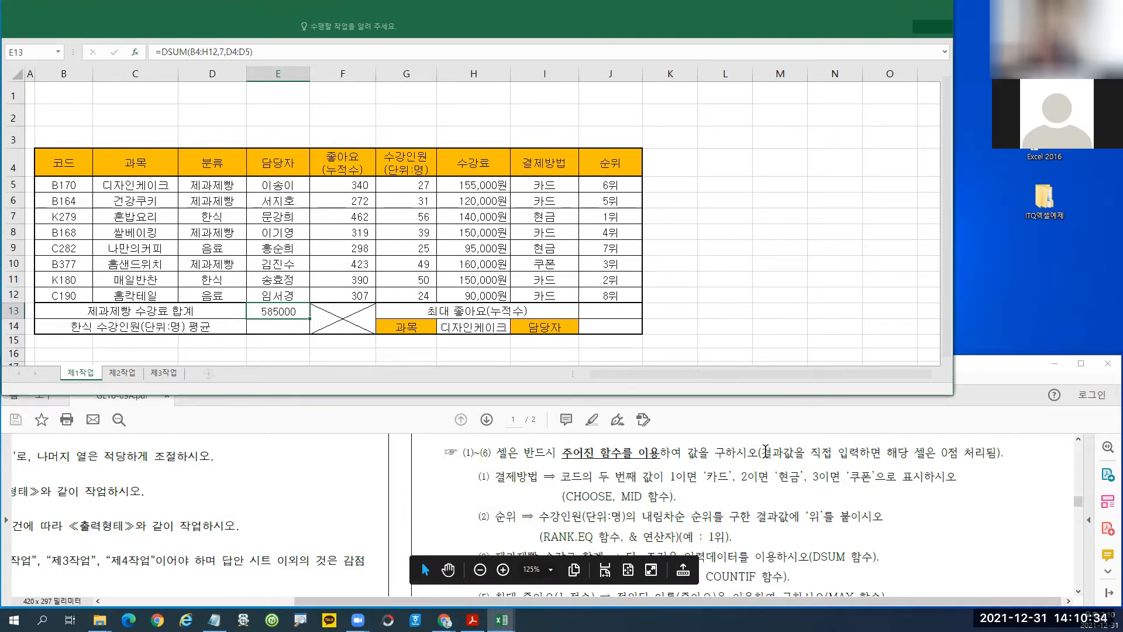
{"action": "left_click", "coordinate": [775, 433]}
{"action": "scroll", "coordinate": [738, 504], "scroll_direction": "down", "scroll_amount": 1}
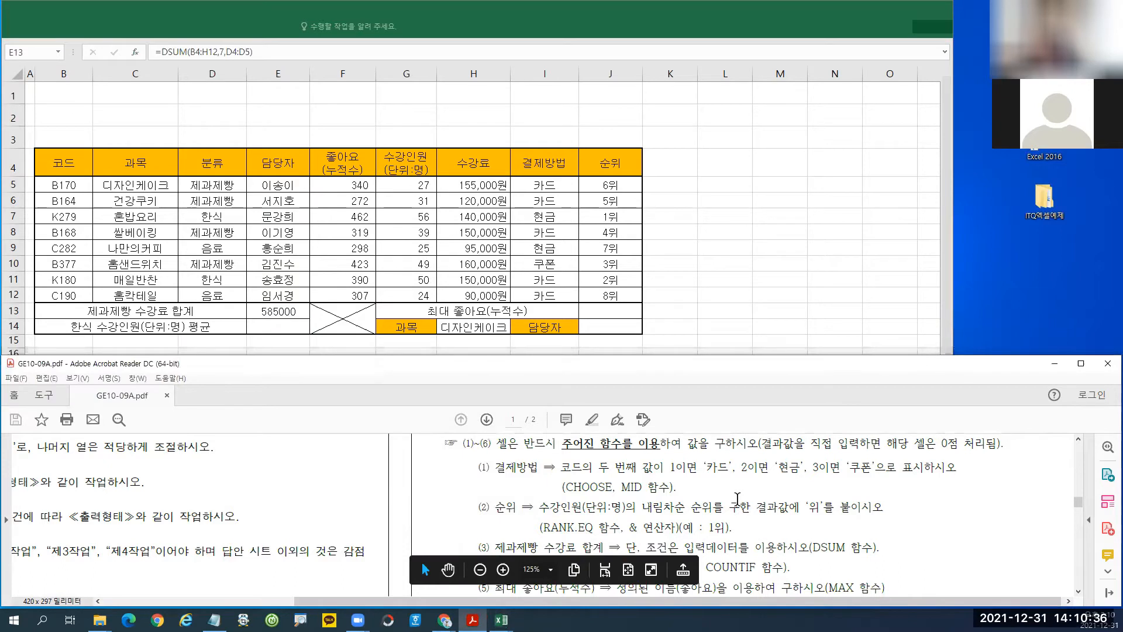
{"action": "scroll", "coordinate": [738, 504], "scroll_direction": "down", "scroll_amount": 2}
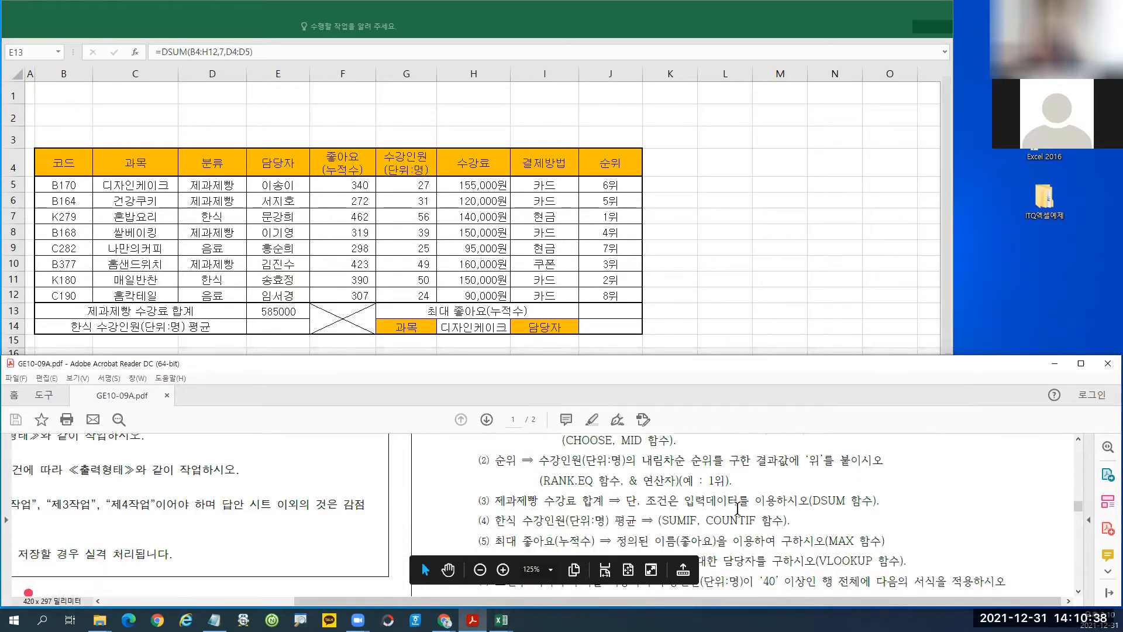
{"action": "left_click", "coordinate": [506, 24]}
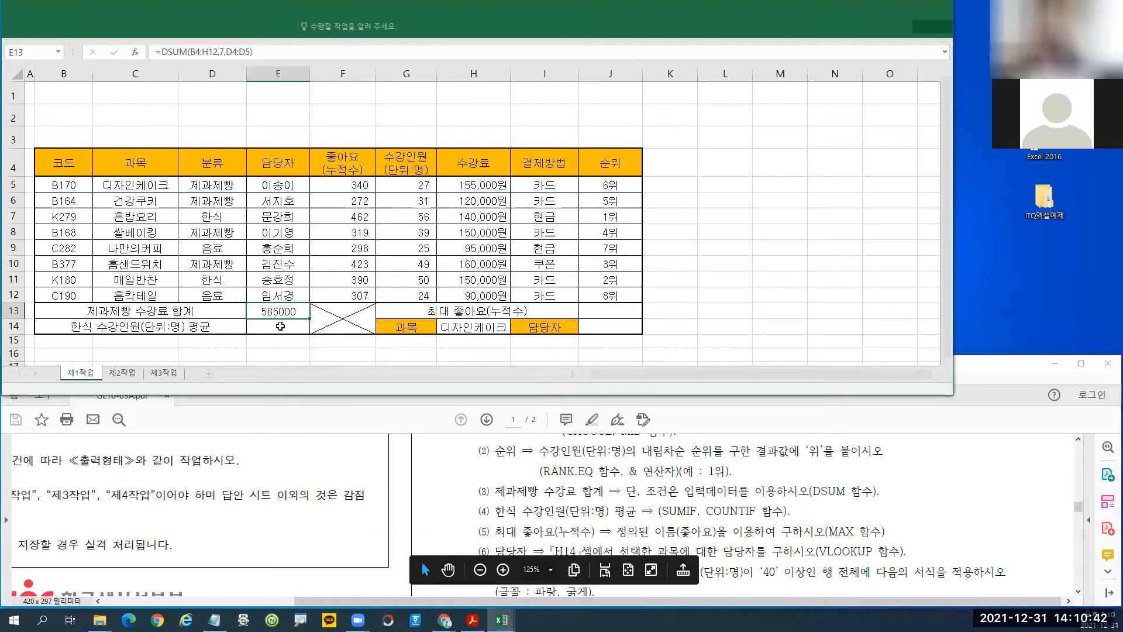
{"action": "left_click", "coordinate": [271, 330]}
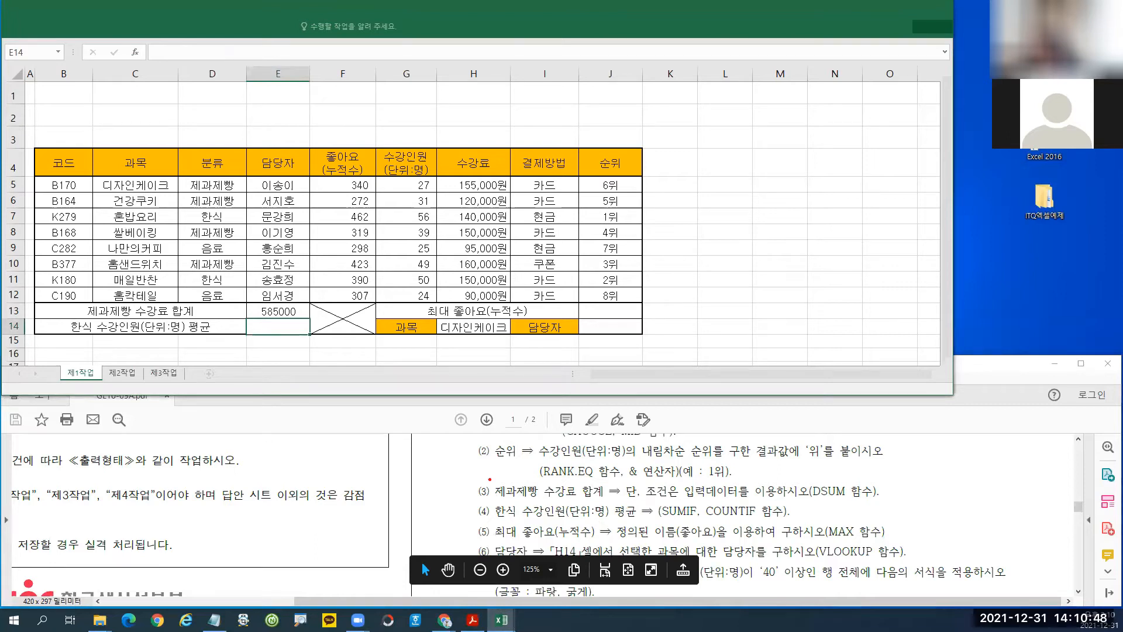
{"action": "mouse_move", "coordinate": [488, 475]}
{"action": "left_mouse_down"}
{"action": "mouse_move", "coordinate": [506, 497]}
{"action": "mouse_move", "coordinate": [579, 500]}
{"action": "left_mouse_up"}
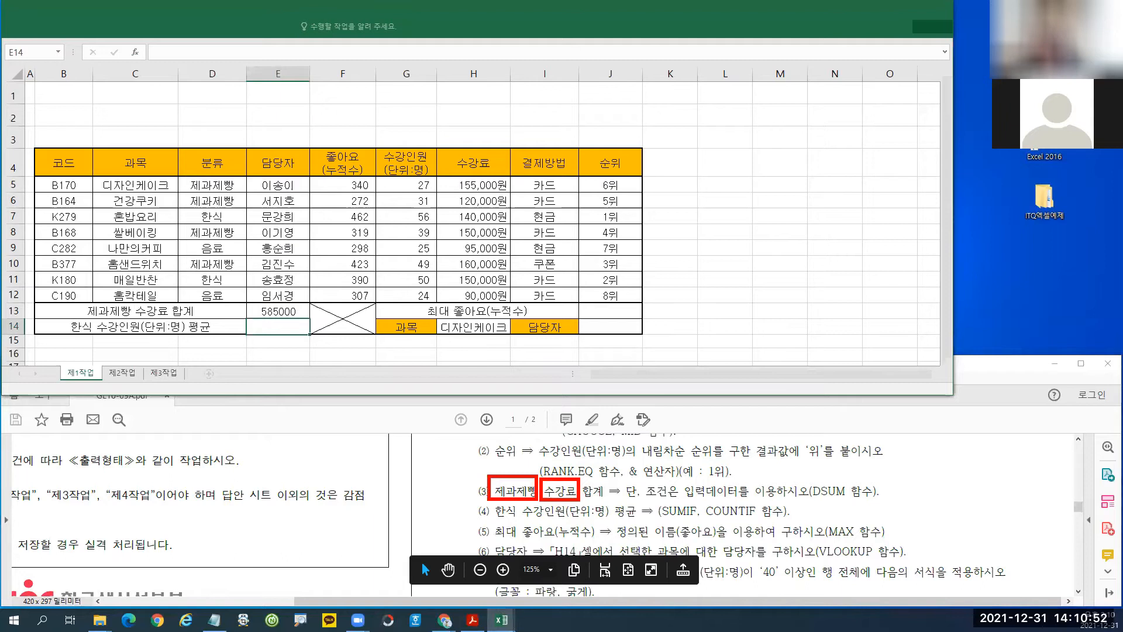
{"action": "left_click_drag", "start_coordinate": [809, 479], "coordinate": [826, 503]}
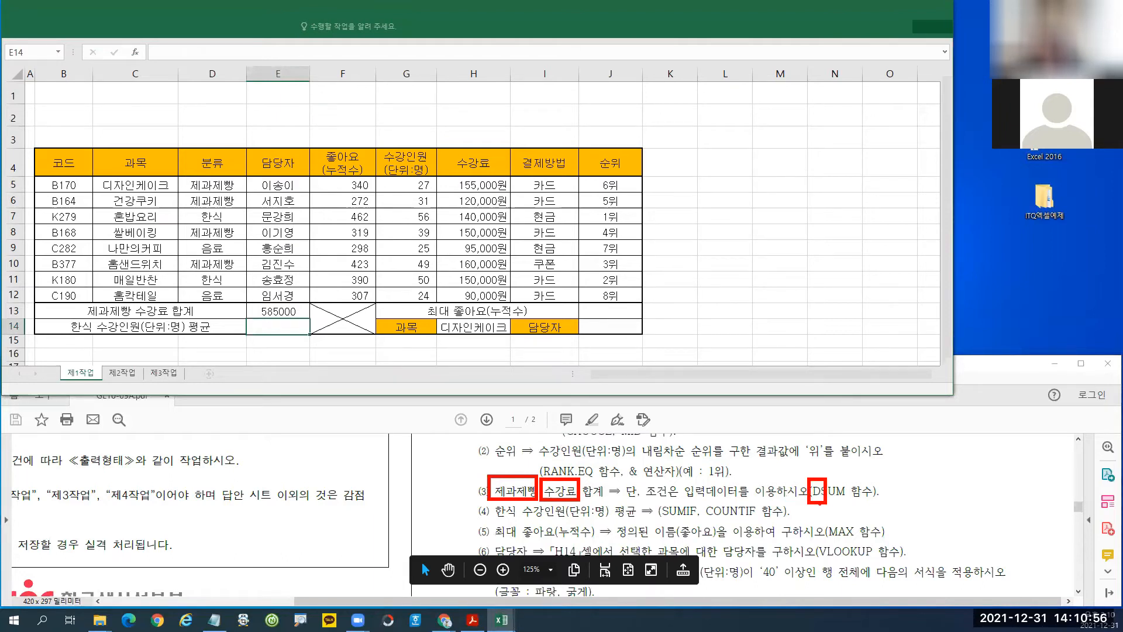
{"action": "left_click_drag", "start_coordinate": [449, 152], "coordinate": [502, 190]}
{"action": "mouse_move", "coordinate": [468, 233]}
{"action": "left_mouse_down"}
{"action": "mouse_move", "coordinate": [481, 213]}
{"action": "mouse_move", "coordinate": [484, 259]}
{"action": "left_mouse_up"}
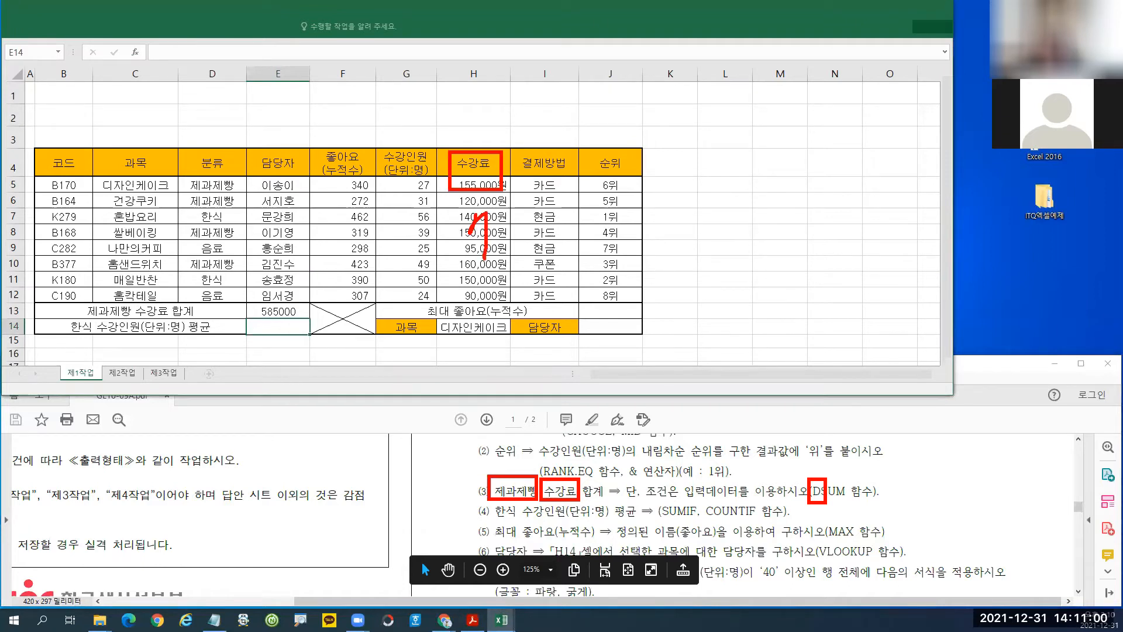
{"action": "key", "text": "Escape"}
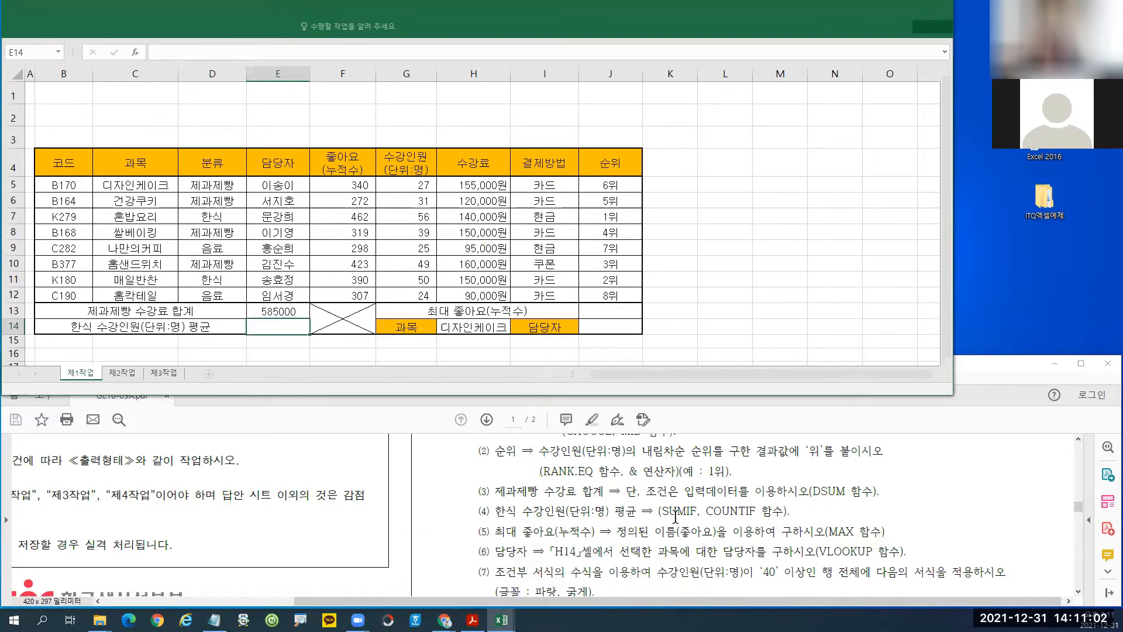
{"action": "key", "text": "ctrl+2"}
{"action": "left_click_drag", "start_coordinate": [653, 499], "coordinate": [705, 522]}
{"action": "left_click_drag", "start_coordinate": [486, 495], "coordinate": [523, 524]}
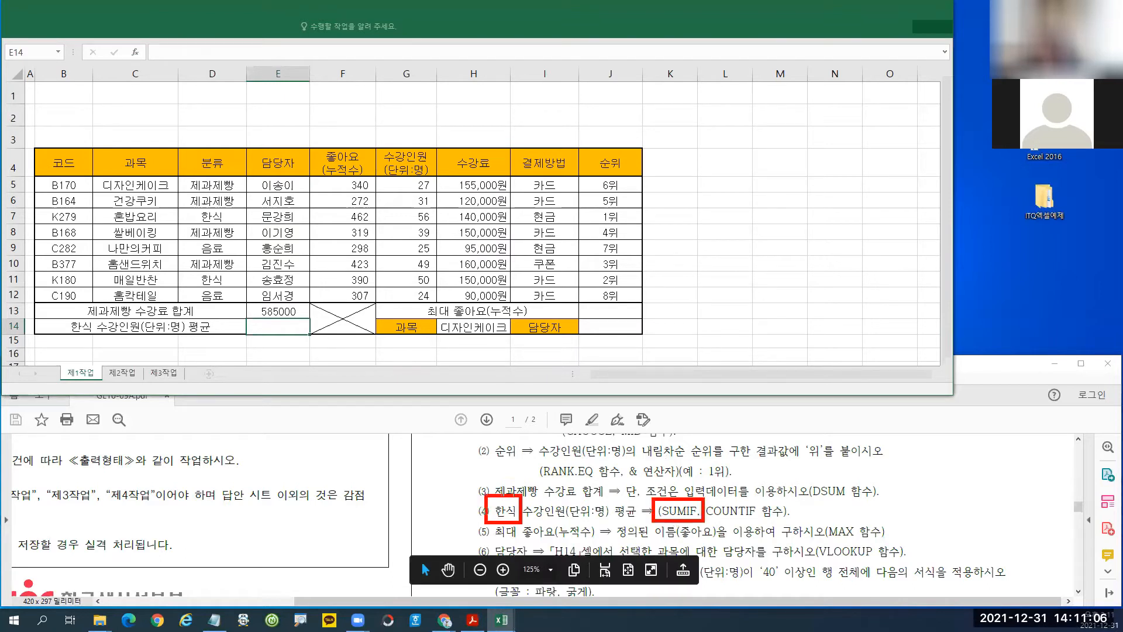
{"action": "mouse_move", "coordinate": [434, 480]}
{"action": "left_mouse_down"}
{"action": "mouse_move", "coordinate": [464, 499]}
{"action": "mouse_move", "coordinate": [506, 483]}
{"action": "mouse_move", "coordinate": [513, 495]}
{"action": "left_mouse_up"}
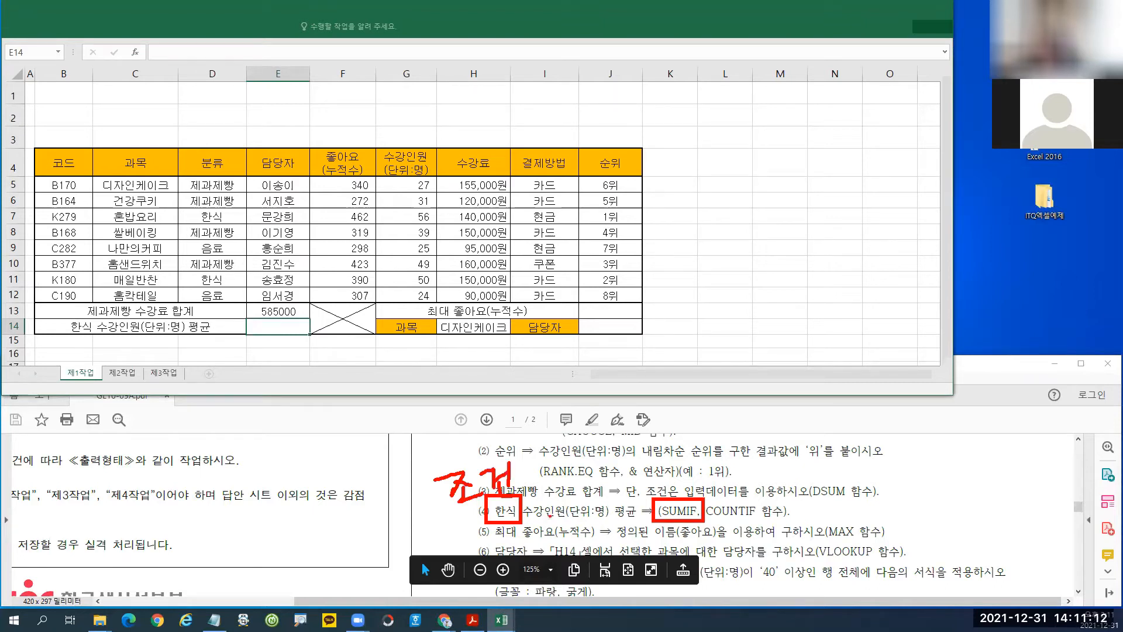
{"action": "mouse_move", "coordinate": [526, 492]}
{"action": "left_mouse_down"}
{"action": "mouse_move", "coordinate": [545, 517]}
{"action": "mouse_move", "coordinate": [603, 522]}
{"action": "left_mouse_up"}
{"action": "left_click_drag", "start_coordinate": [575, 469], "coordinate": [574, 504]}
{"action": "mouse_move", "coordinate": [573, 434]}
{"action": "left_mouse_down"}
{"action": "mouse_move", "coordinate": [589, 443]}
{"action": "mouse_move", "coordinate": [585, 463]}
{"action": "mouse_move", "coordinate": [598, 464]}
{"action": "left_mouse_up"}
{"action": "mouse_move", "coordinate": [606, 434]}
{"action": "left_mouse_down"}
{"action": "mouse_move", "coordinate": [638, 451]}
{"action": "mouse_move", "coordinate": [605, 478]}
{"action": "left_mouse_up"}
{"action": "left_click_drag", "start_coordinate": [605, 462], "coordinate": [617, 472]}
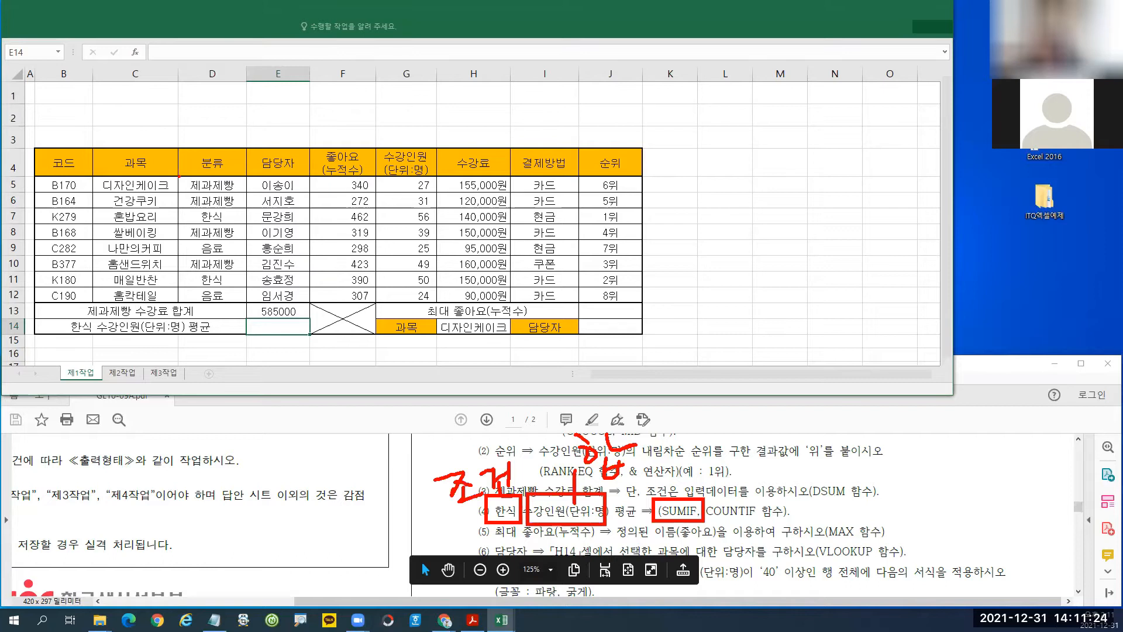
{"action": "mouse_move", "coordinate": [175, 177]}
{"action": "left_mouse_down"}
{"action": "mouse_move", "coordinate": [232, 240]}
{"action": "mouse_move", "coordinate": [249, 303]}
{"action": "left_mouse_up"}
{"action": "mouse_move", "coordinate": [216, 235]}
{"action": "left_mouse_down"}
{"action": "mouse_move", "coordinate": [218, 263]}
{"action": "mouse_move", "coordinate": [242, 241]}
{"action": "mouse_move", "coordinate": [223, 265]}
{"action": "left_mouse_up"}
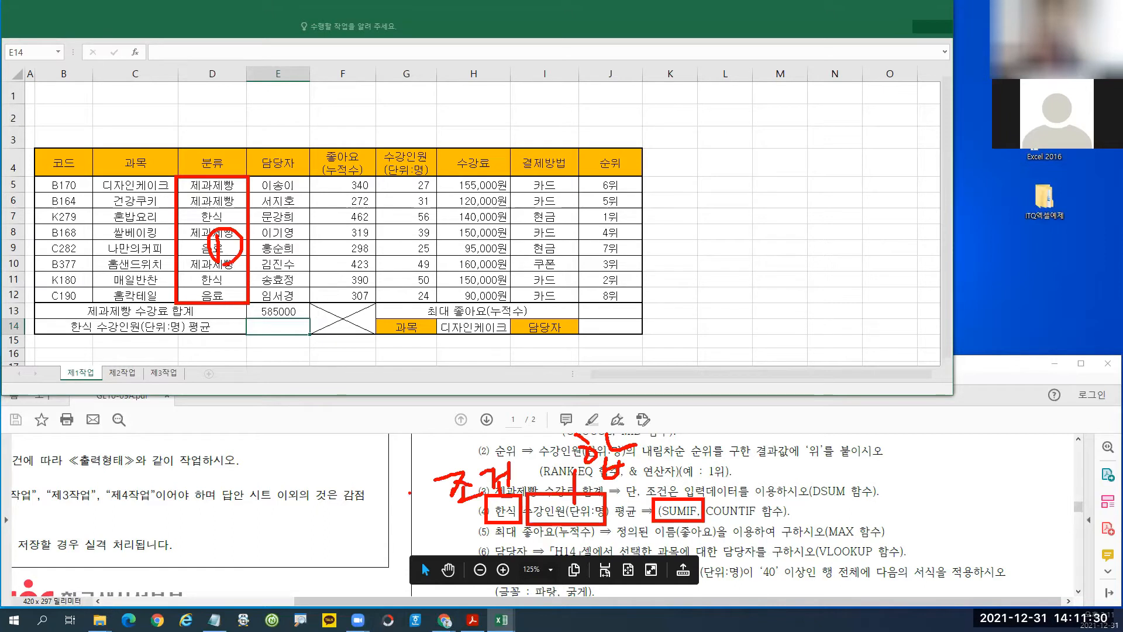
{"action": "left_click_drag", "start_coordinate": [410, 493], "coordinate": [421, 505]}
{"action": "mouse_move", "coordinate": [390, 514]}
{"action": "left_mouse_down"}
{"action": "mouse_move", "coordinate": [428, 508]}
{"action": "mouse_move", "coordinate": [410, 477]}
{"action": "left_mouse_up"}
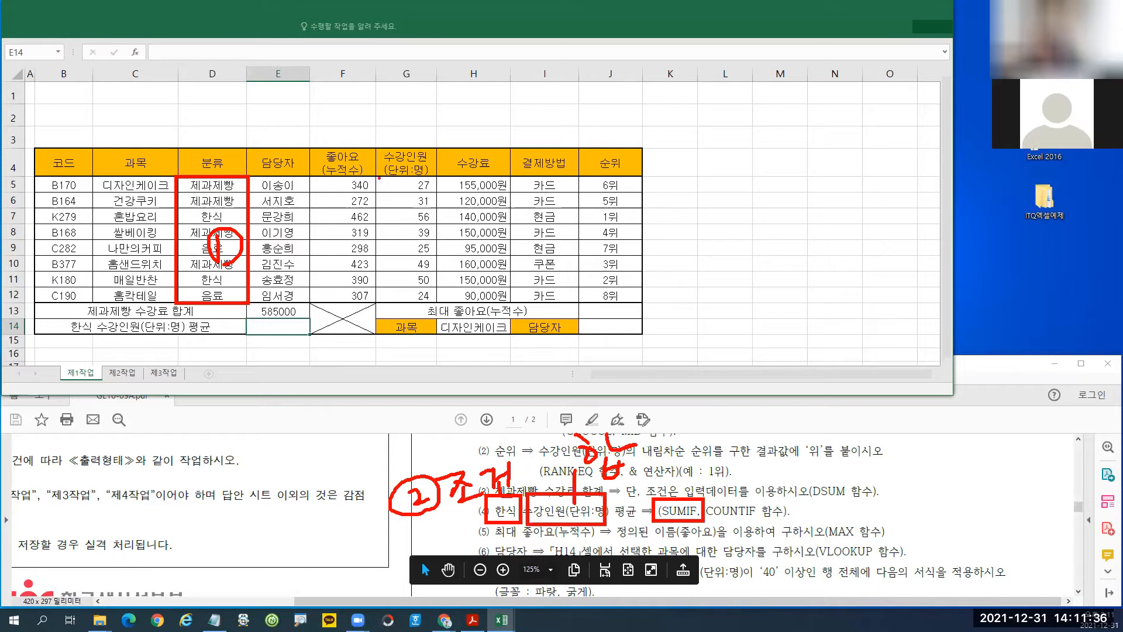
{"action": "left_click_drag", "start_coordinate": [379, 178], "coordinate": [439, 304]}
{"action": "mouse_move", "coordinate": [396, 232]}
{"action": "left_mouse_down"}
{"action": "mouse_move", "coordinate": [411, 234]}
{"action": "mouse_move", "coordinate": [412, 264]}
{"action": "left_mouse_up"}
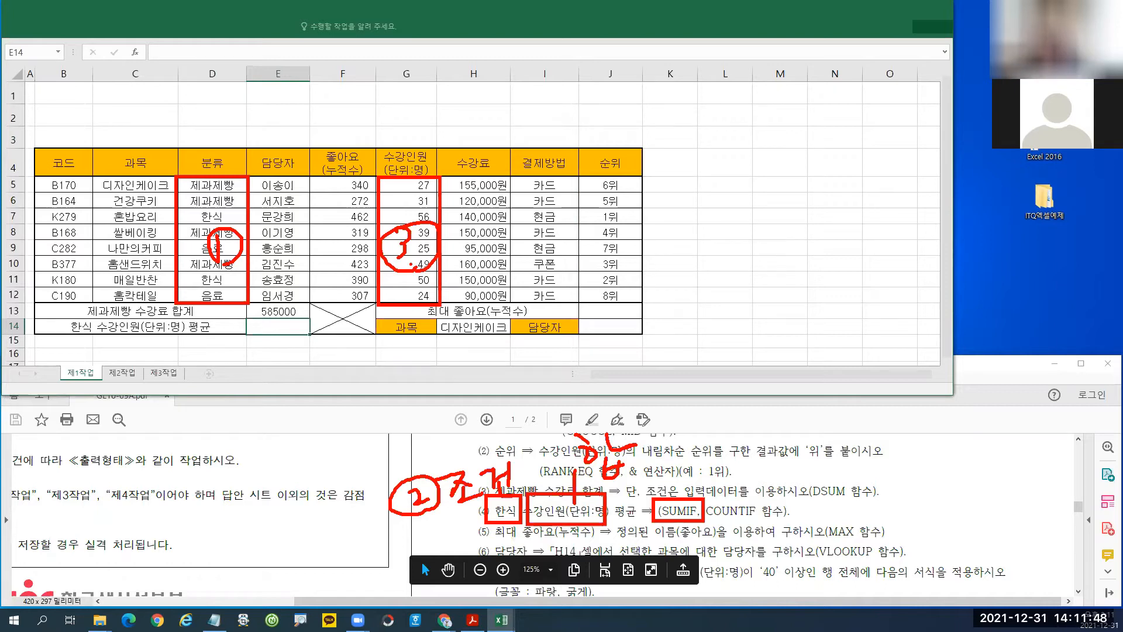
{"action": "key", "text": "Escape"}
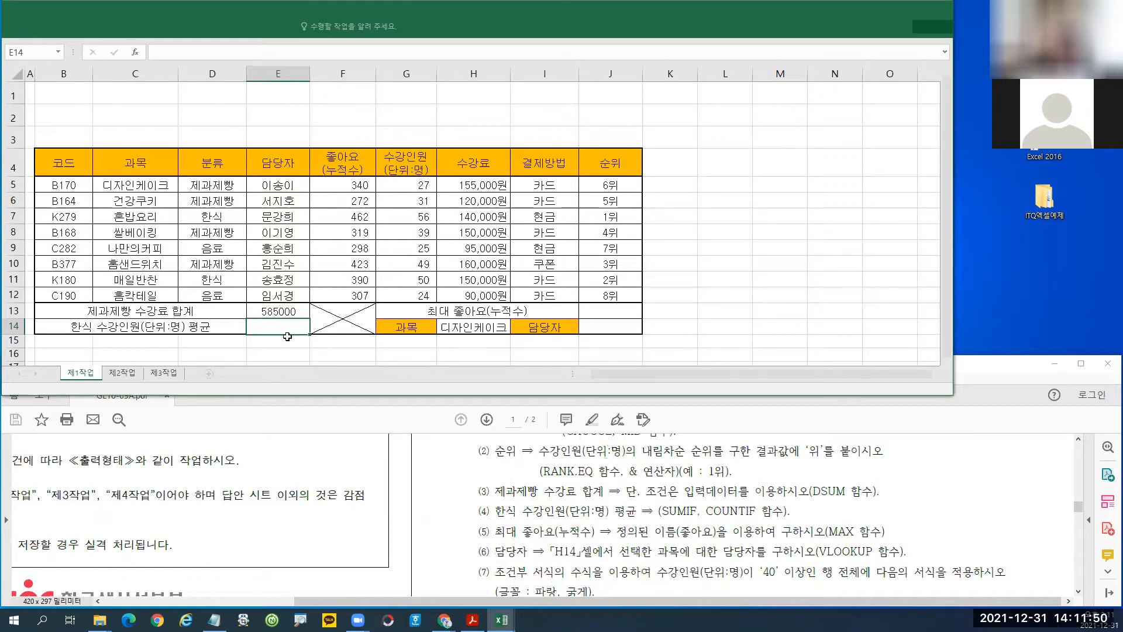
Start SUMIF in E14 with Range D5:D12 and Criteria 한식.
{"action": "type", "text": "=su"}
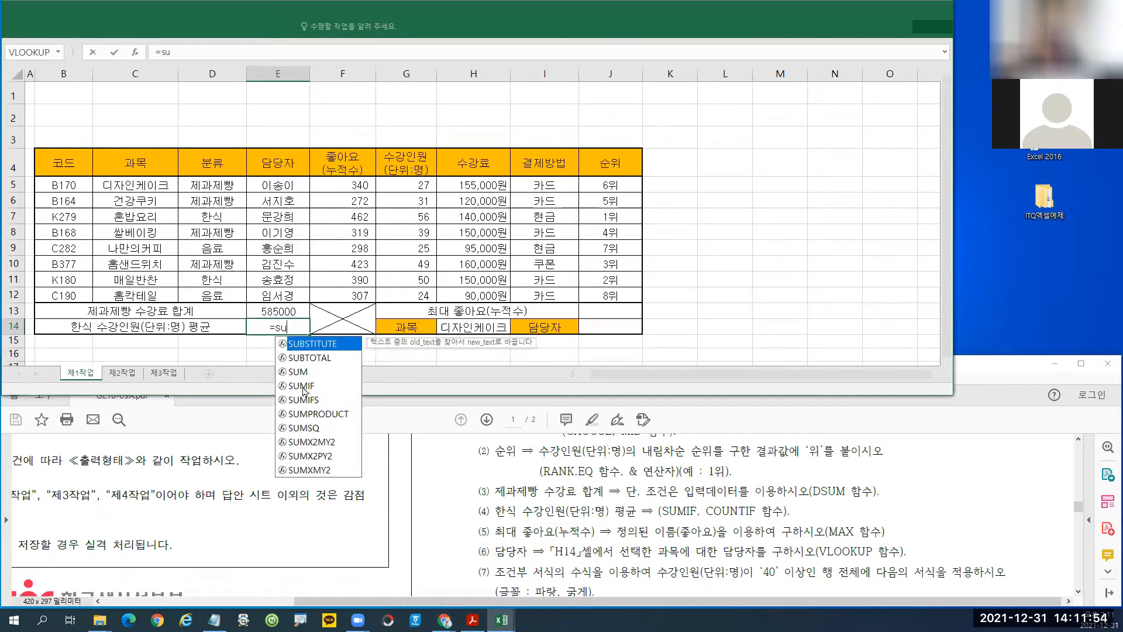
{"action": "type", "text": "mif"}
{"action": "key", "text": "Tab"}
{"action": "left_click", "coordinate": [134, 53]}
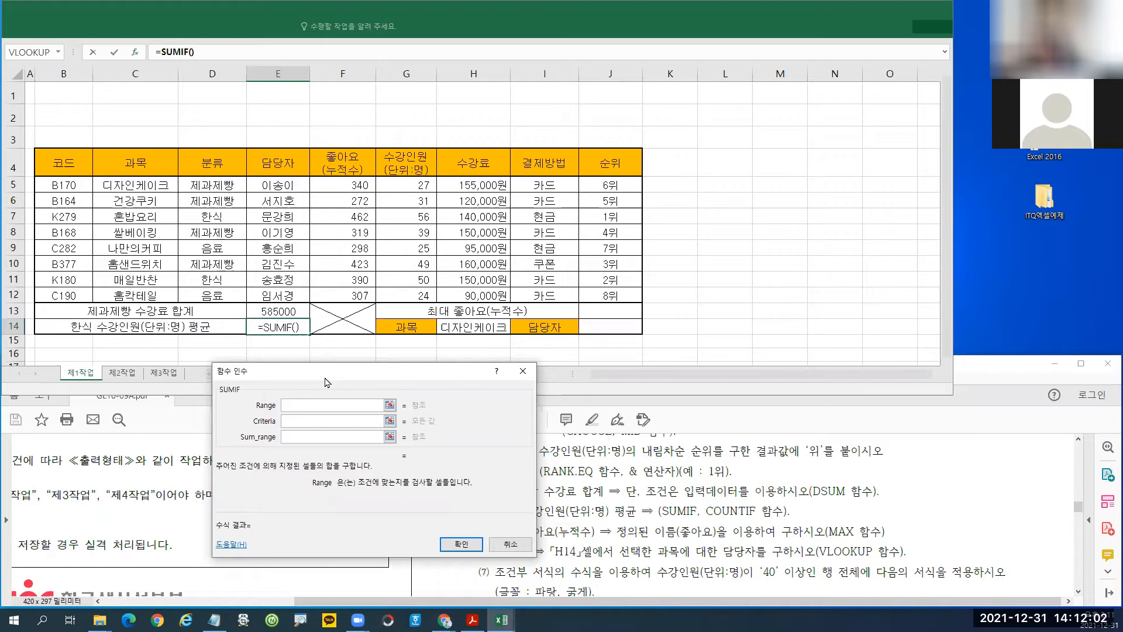
{"action": "left_click_drag", "start_coordinate": [206, 187], "coordinate": [216, 297]}
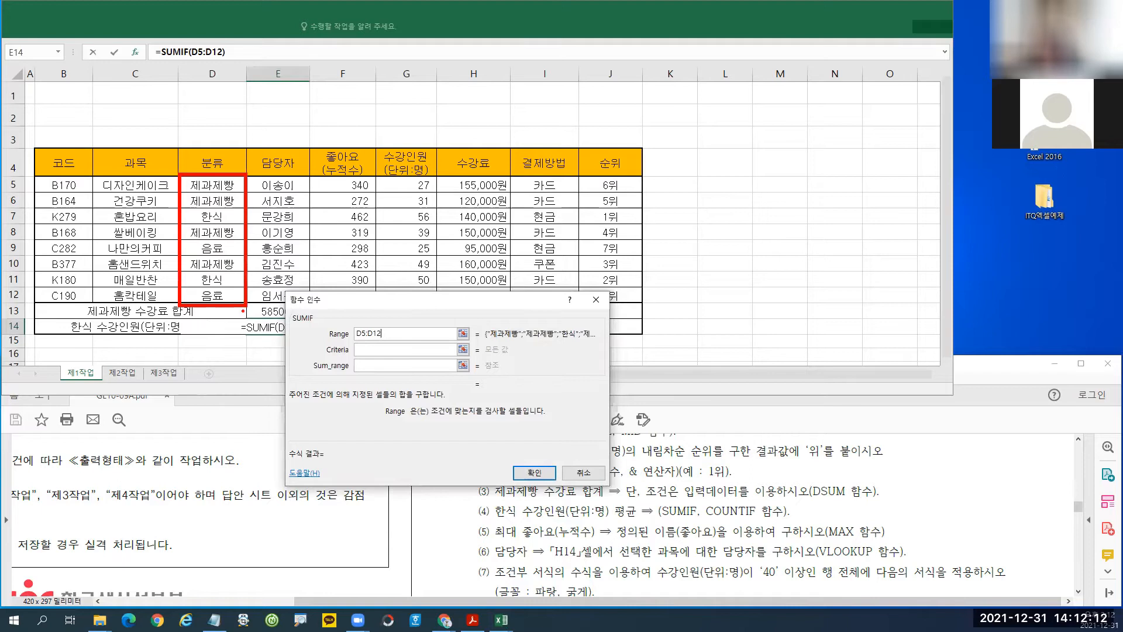
{"action": "left_click", "coordinate": [367, 351]}
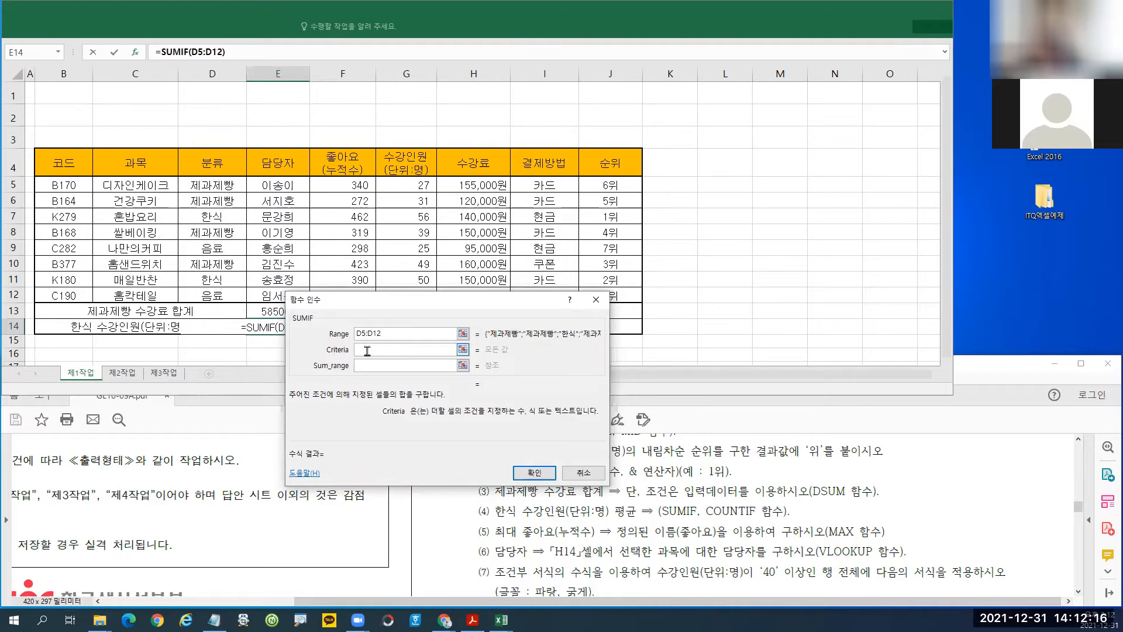
{"action": "type", "text": "한ㅅ"}
Set Sum_range G5:G12 and confirm, giving 106.
{"action": "left_click", "coordinate": [369, 365]}
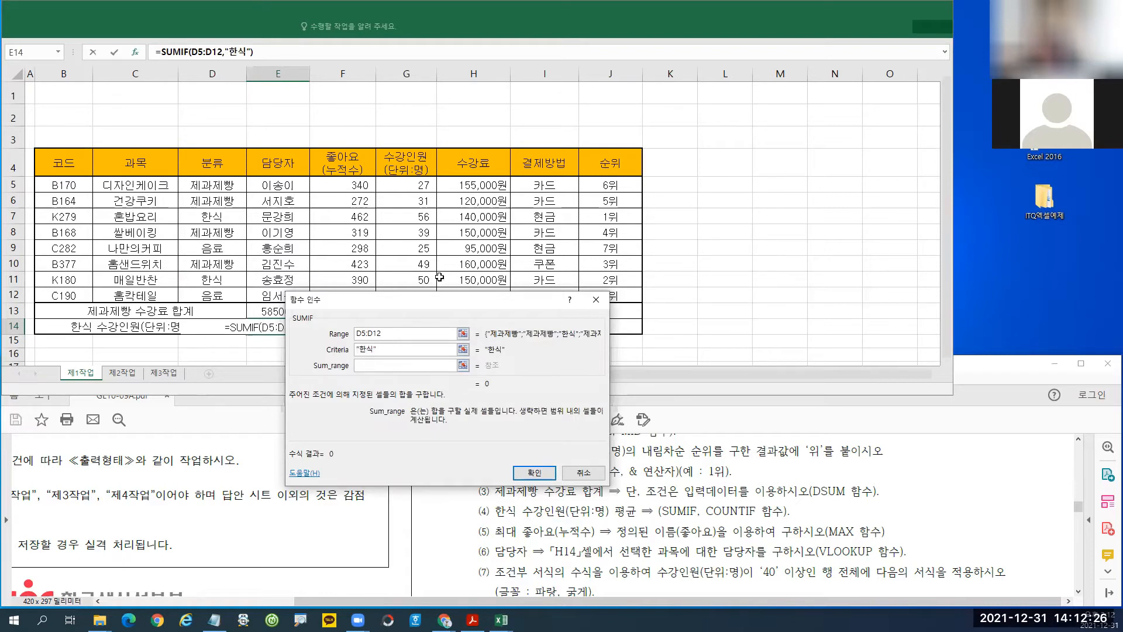
{"action": "left_click_drag", "start_coordinate": [435, 304], "coordinate": [381, 373]}
{"action": "left_click_drag", "start_coordinate": [403, 186], "coordinate": [401, 293]}
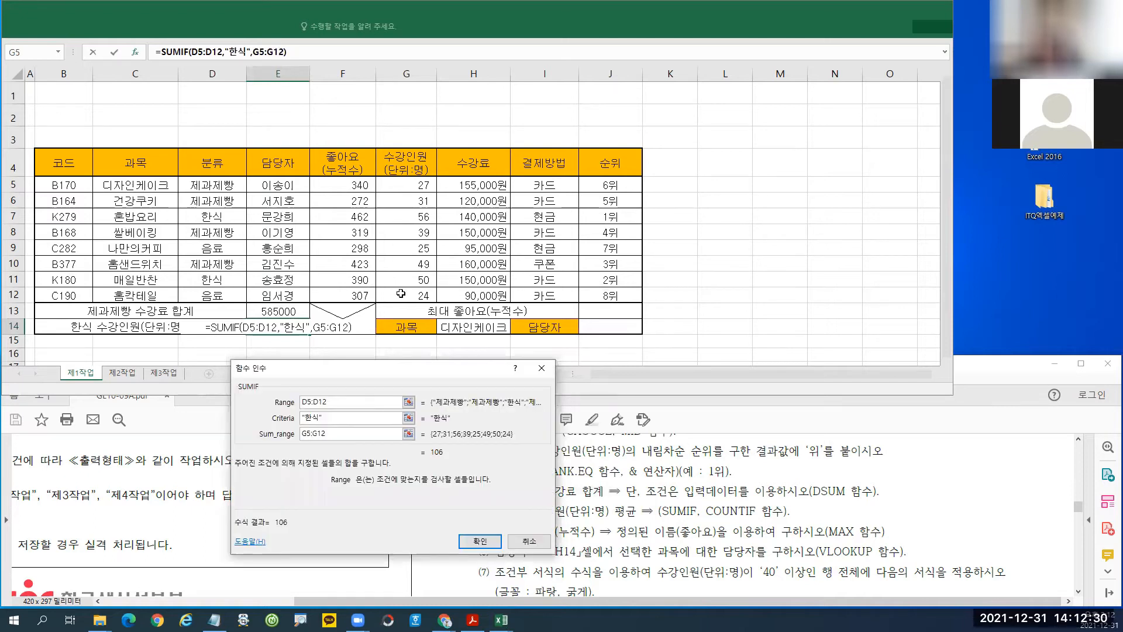
{"action": "left_click_drag", "start_coordinate": [378, 178], "coordinate": [437, 305]}
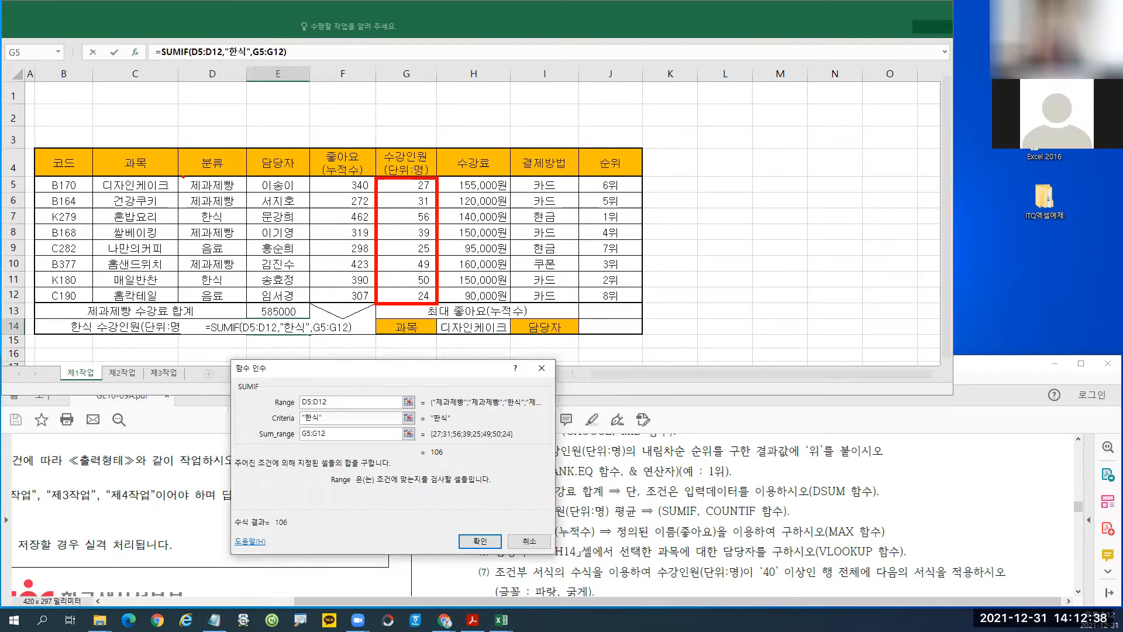
{"action": "left_click_drag", "start_coordinate": [180, 176], "coordinate": [246, 302]}
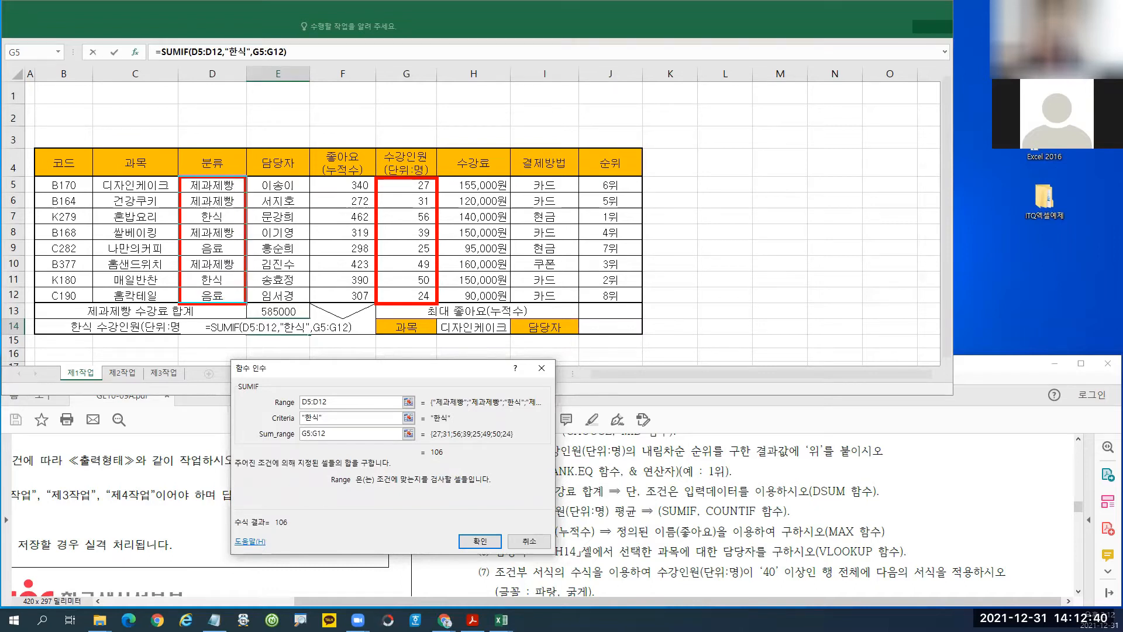
{"action": "mouse_move", "coordinate": [305, 414]}
{"action": "left_mouse_down"}
{"action": "mouse_move", "coordinate": [298, 425]}
{"action": "mouse_move", "coordinate": [327, 411]}
{"action": "left_mouse_up"}
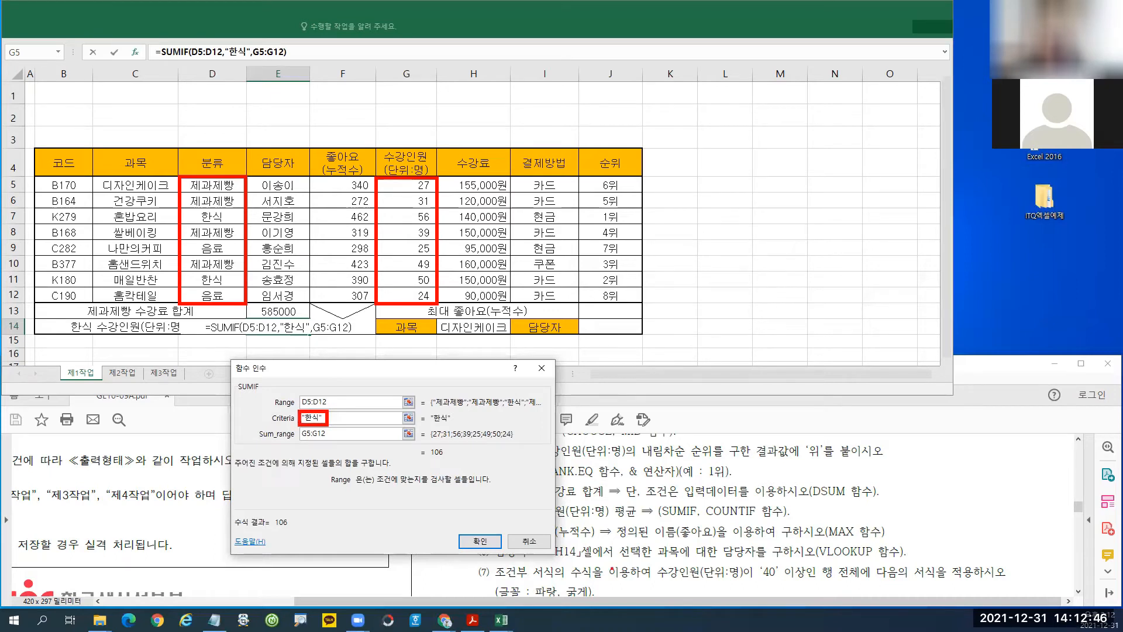
{"action": "left_click", "coordinate": [480, 540]}
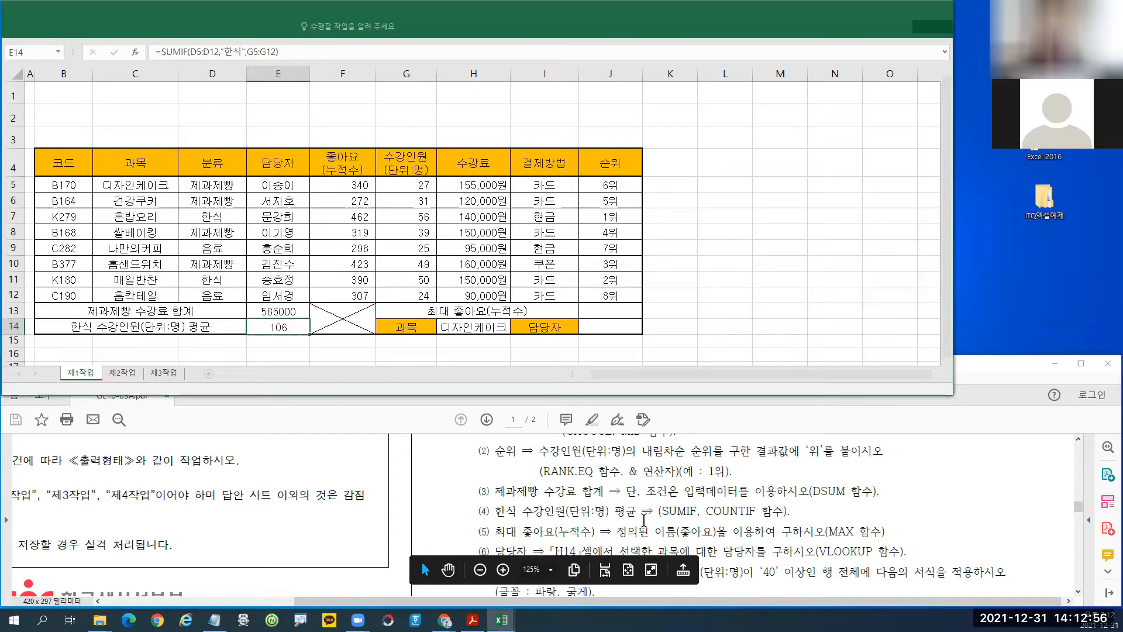
Append /COUNTIF to E14's SUMIF formula.
{"action": "mouse_move", "coordinate": [490, 504]}
{"action": "left_mouse_down"}
{"action": "mouse_move", "coordinate": [520, 521]}
{"action": "mouse_move", "coordinate": [641, 517]}
{"action": "left_mouse_up"}
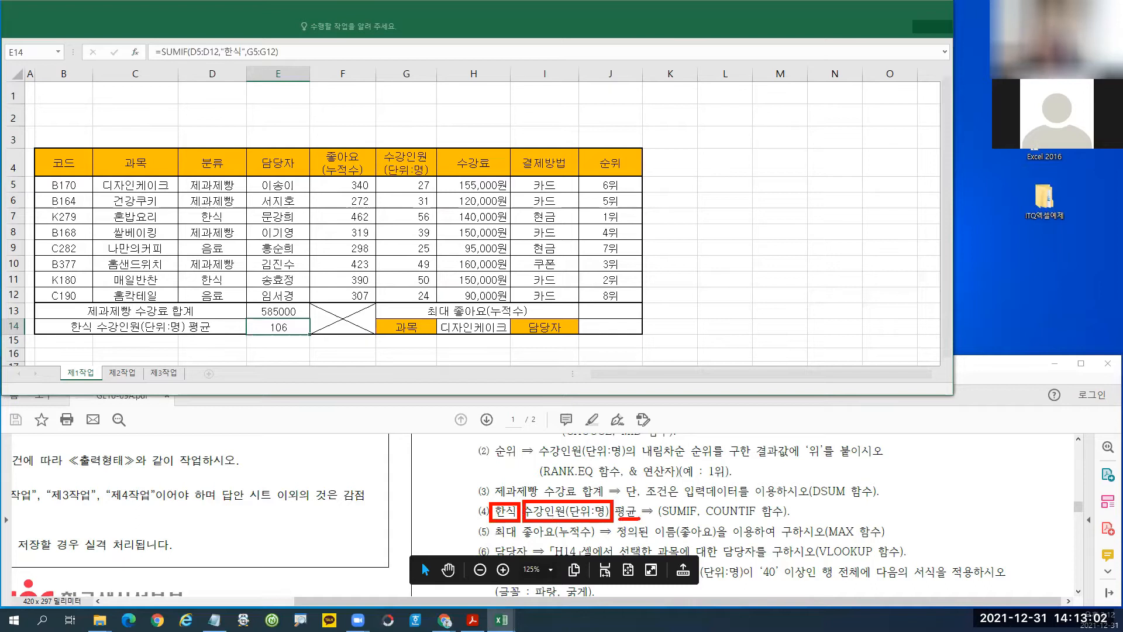
{"action": "left_click_drag", "start_coordinate": [700, 497], "coordinate": [790, 523]}
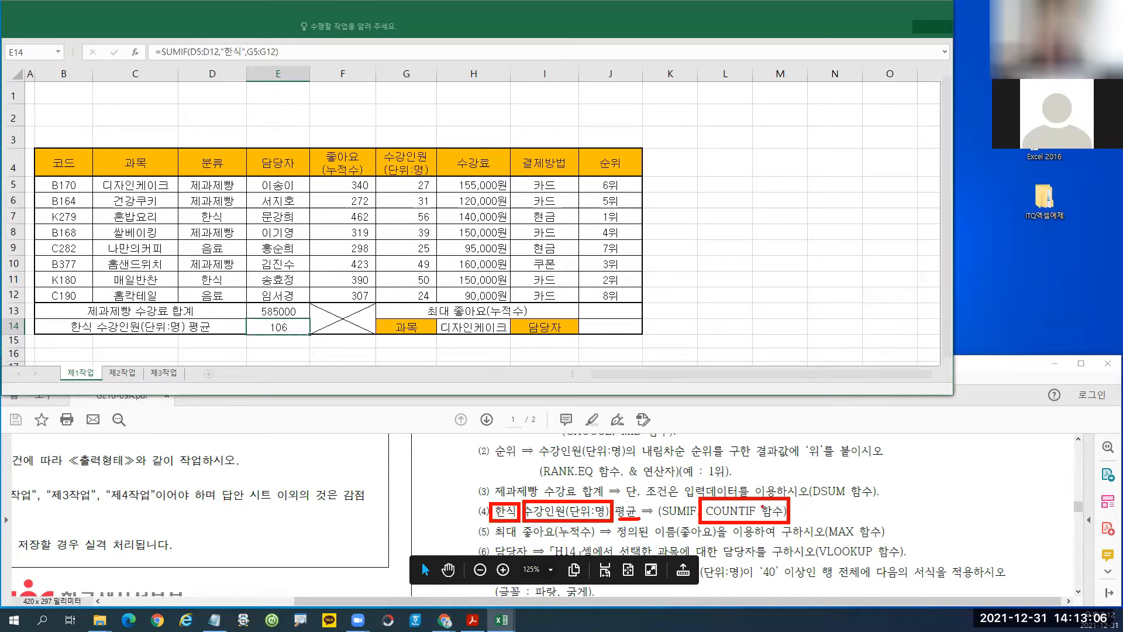
{"action": "key", "text": "Escape"}
{"action": "left_click", "coordinate": [330, 51]}
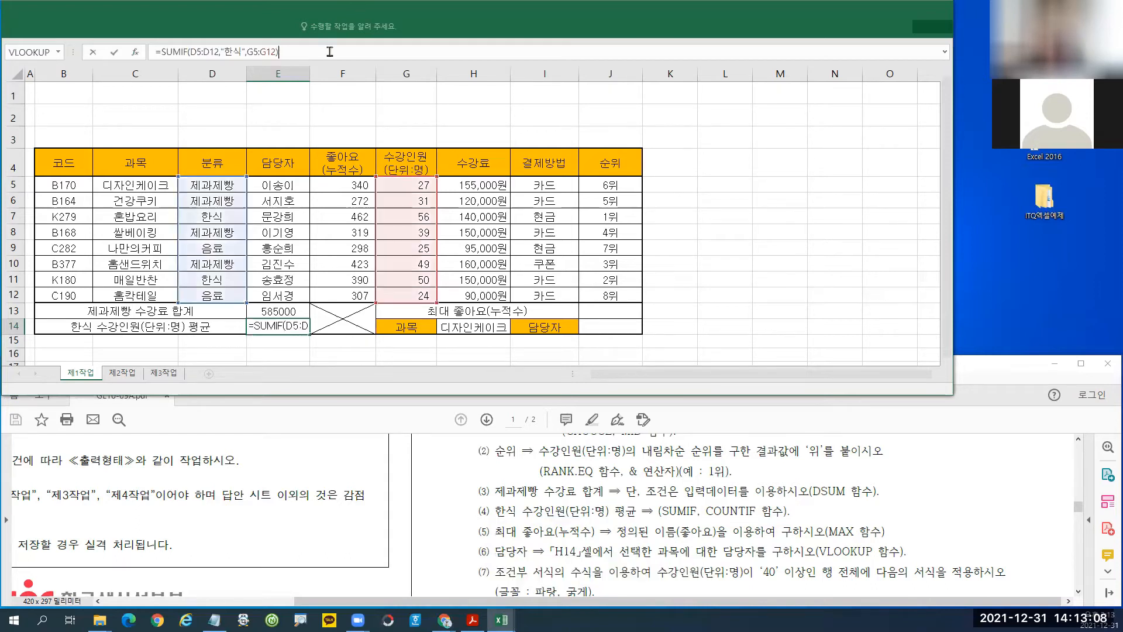
{"action": "type", "text": "/"}
{"action": "key", "text": "BackSpace"}
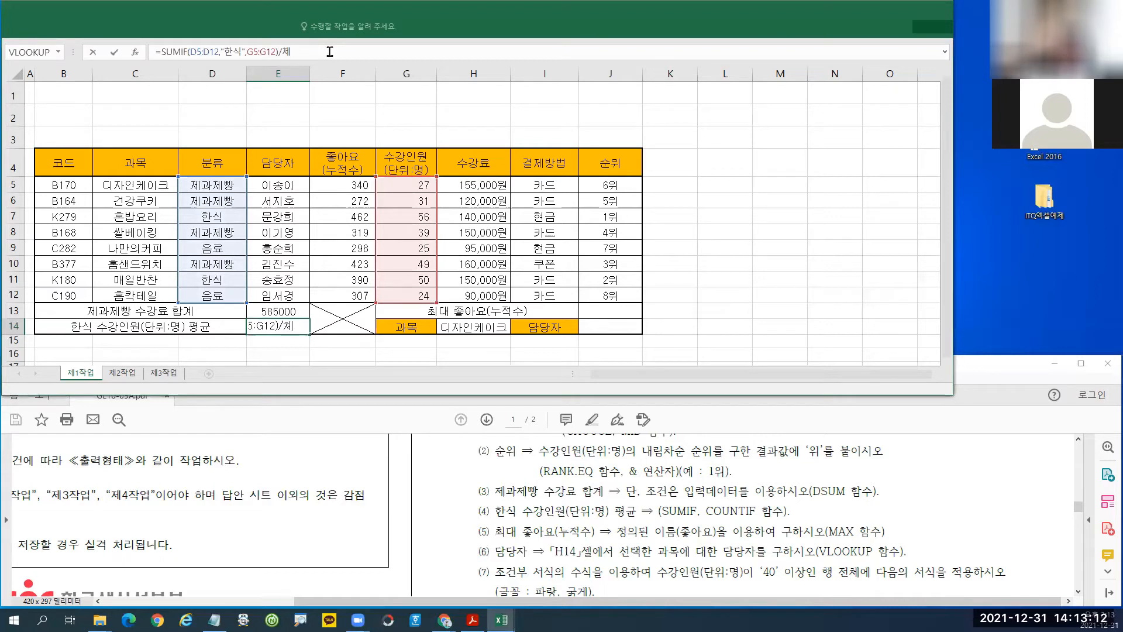
{"action": "key", "text": "Hangul"}
{"action": "type", "text": "cou"}
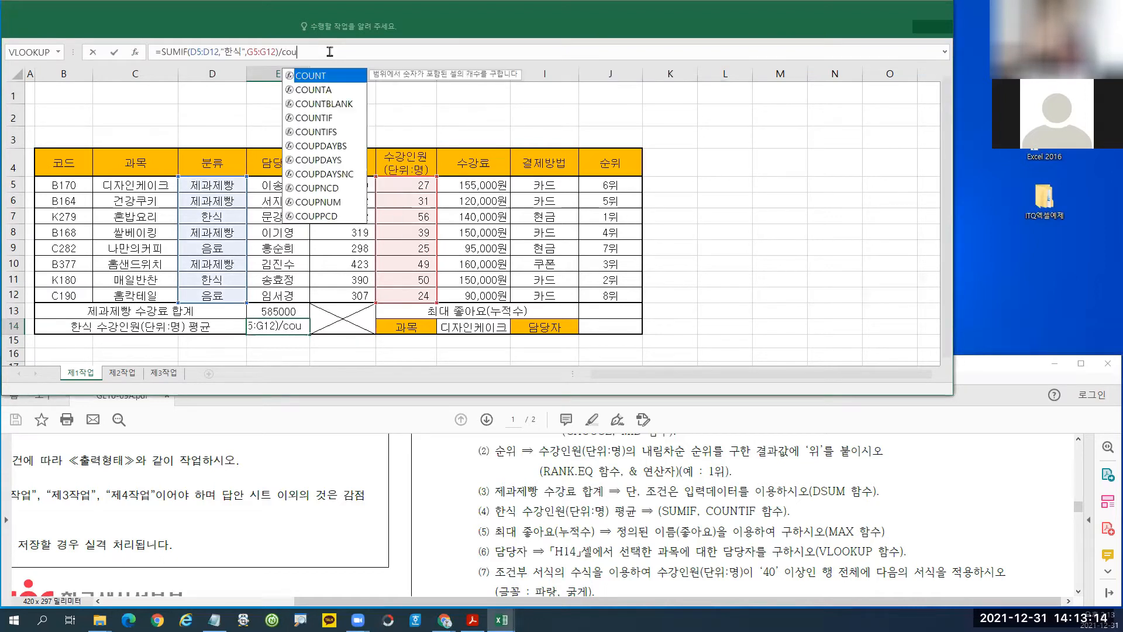
{"action": "double_click", "coordinate": [316, 119]}
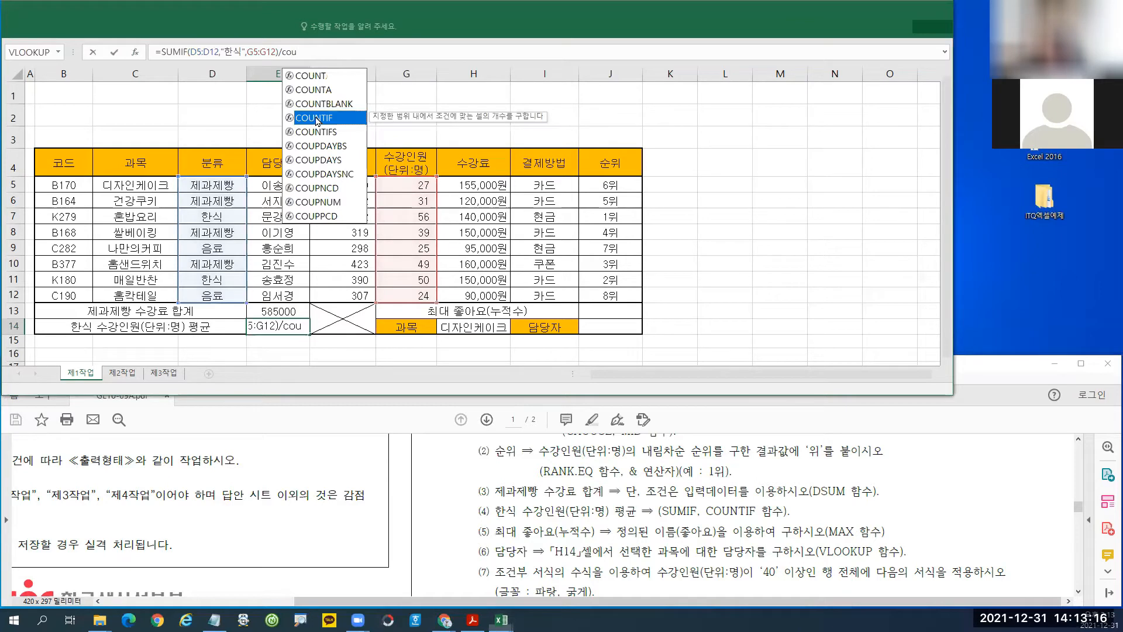
Reuse D5:D12,"한식" as COUNTIF's arguments and close the parenthesis.
{"action": "left_click_drag", "start_coordinate": [190, 52], "coordinate": [244, 51]}
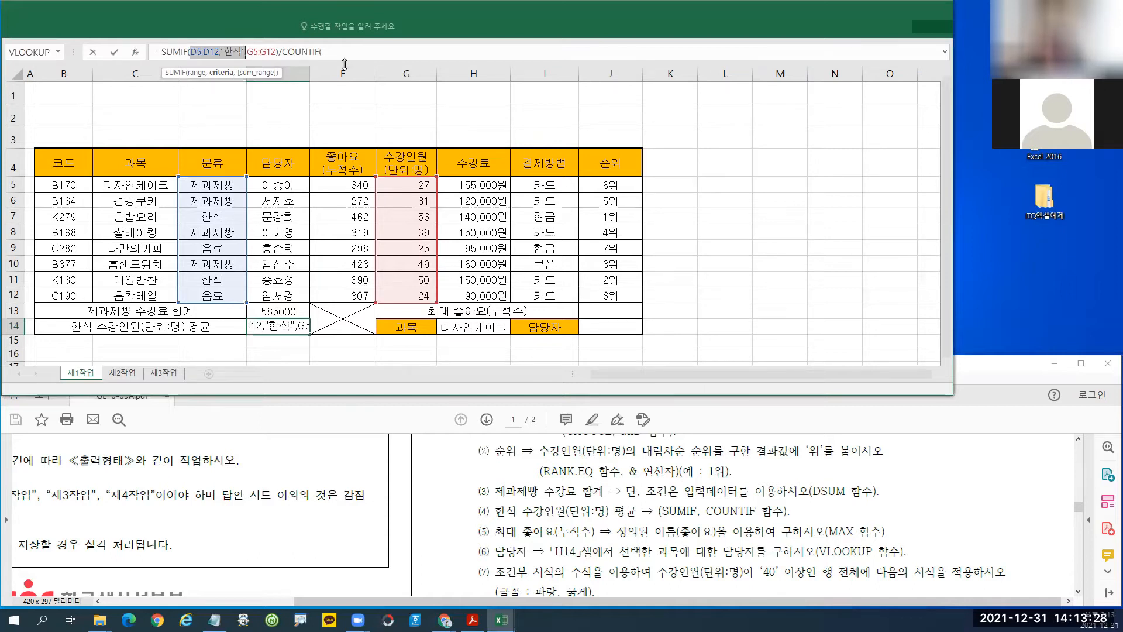
{"action": "key", "text": "ctrl+c"}
{"action": "key", "text": "End"}
{"action": "key", "text": "ctrl+v"}
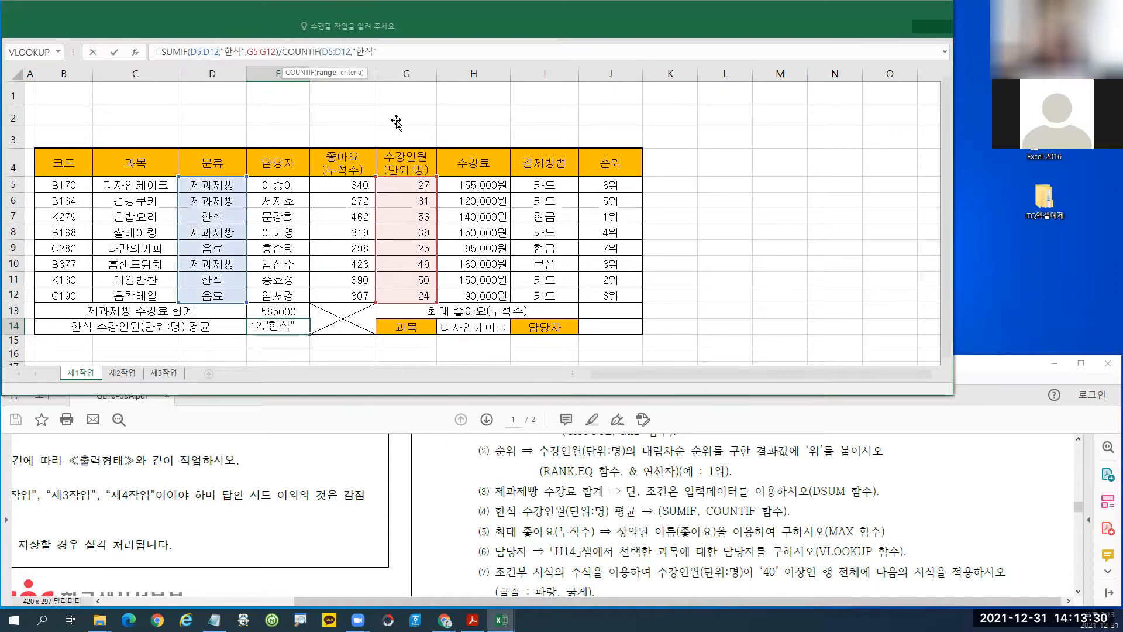
{"action": "type", "text": ")"}
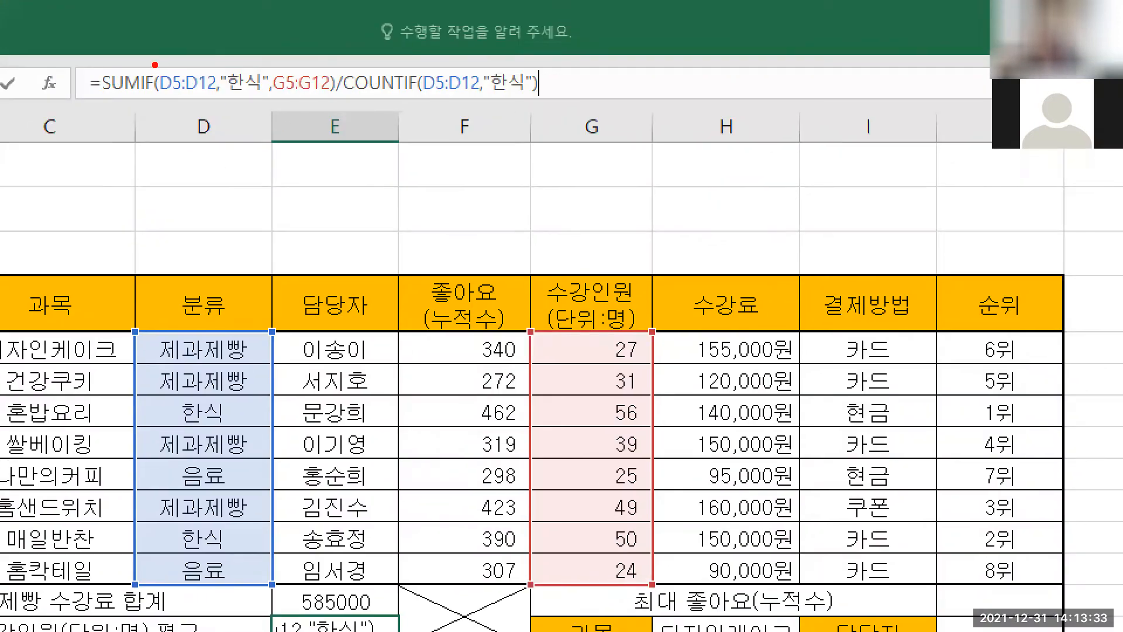
Annotate the shared 범위 and 조건 arguments of SUMIF and COUNTIF.
{"action": "mouse_move", "coordinate": [154, 63]}
{"action": "left_mouse_down"}
{"action": "mouse_move", "coordinate": [202, 111]}
{"action": "mouse_move", "coordinate": [275, 110]}
{"action": "left_mouse_up"}
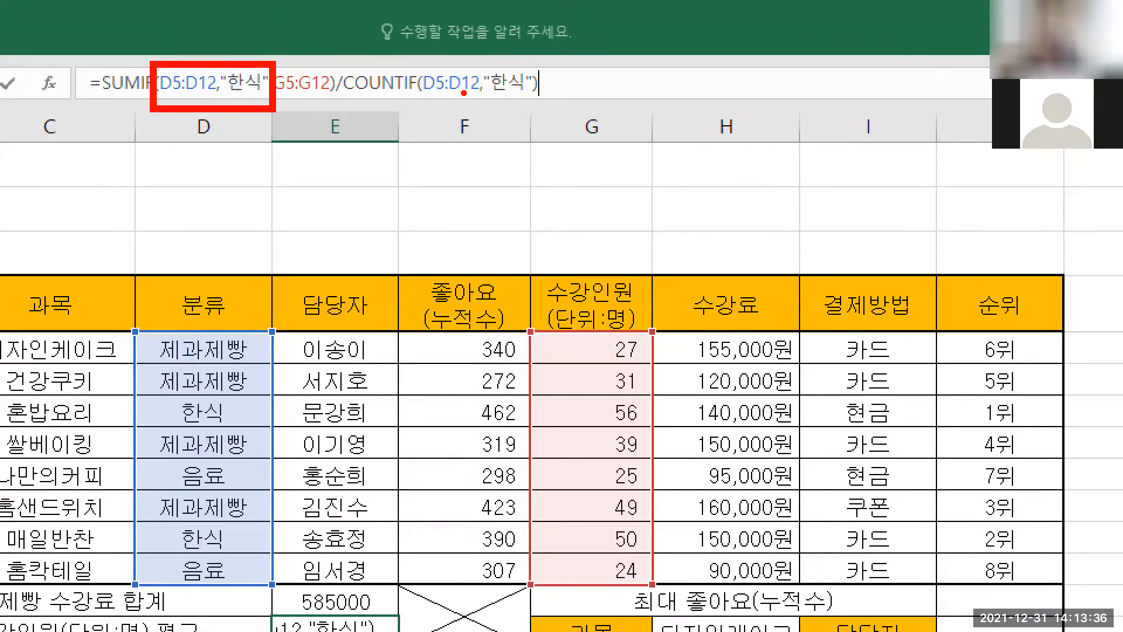
{"action": "left_click_drag", "start_coordinate": [414, 60], "coordinate": [550, 115]}
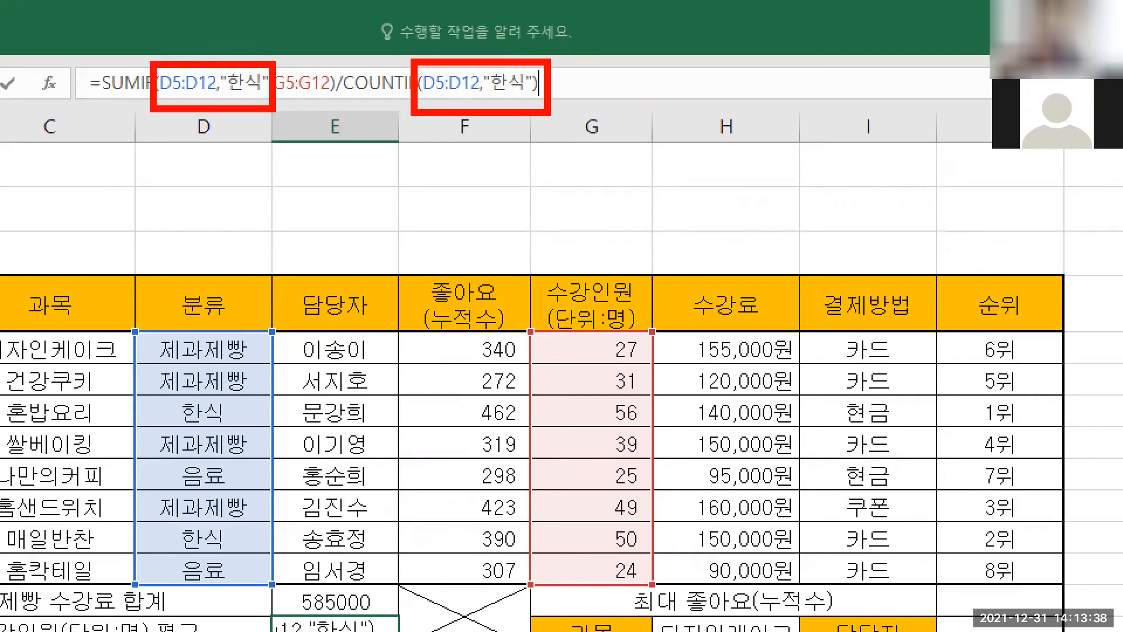
{"action": "mouse_move", "coordinate": [392, 138]}
{"action": "left_mouse_down"}
{"action": "mouse_move", "coordinate": [412, 171]}
{"action": "mouse_move", "coordinate": [426, 134]}
{"action": "left_mouse_up"}
{"action": "left_click_drag", "start_coordinate": [395, 157], "coordinate": [473, 177]}
{"action": "left_click_drag", "start_coordinate": [449, 181], "coordinate": [453, 206]}
{"action": "left_click_drag", "start_coordinate": [507, 137], "coordinate": [505, 140]}
{"action": "mouse_move", "coordinate": [512, 174]}
{"action": "left_mouse_down"}
{"action": "mouse_move", "coordinate": [514, 201]}
{"action": "mouse_move", "coordinate": [528, 177]}
{"action": "left_mouse_up"}
{"action": "left_click_drag", "start_coordinate": [531, 137], "coordinate": [541, 207]}
{"action": "left_click_drag", "start_coordinate": [565, 196], "coordinate": [565, 206]}
{"action": "left_click_drag", "start_coordinate": [613, 143], "coordinate": [633, 189]}
{"action": "left_click_drag", "start_coordinate": [635, 152], "coordinate": [684, 168]}
{"action": "mouse_move", "coordinate": [638, 192]}
{"action": "left_mouse_down"}
{"action": "mouse_move", "coordinate": [679, 188]}
{"action": "mouse_move", "coordinate": [685, 171]}
{"action": "left_mouse_up"}
{"action": "left_click_drag", "start_coordinate": [709, 131], "coordinate": [708, 202]}
{"action": "left_click_drag", "start_coordinate": [734, 162], "coordinate": [774, 202]}
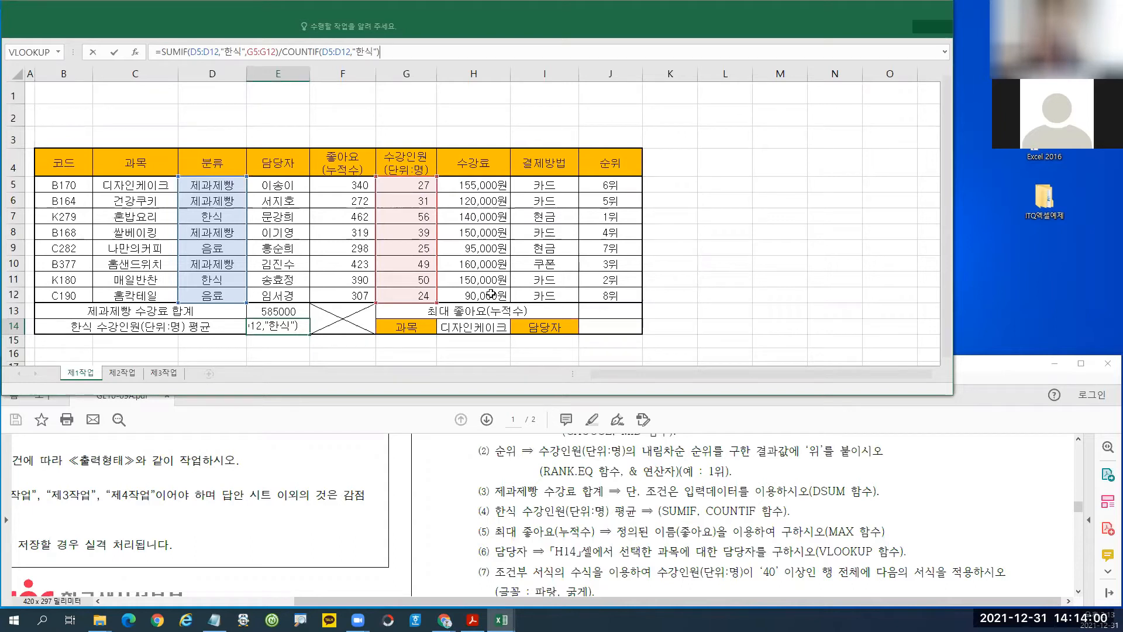
{"action": "key", "text": "Return"}
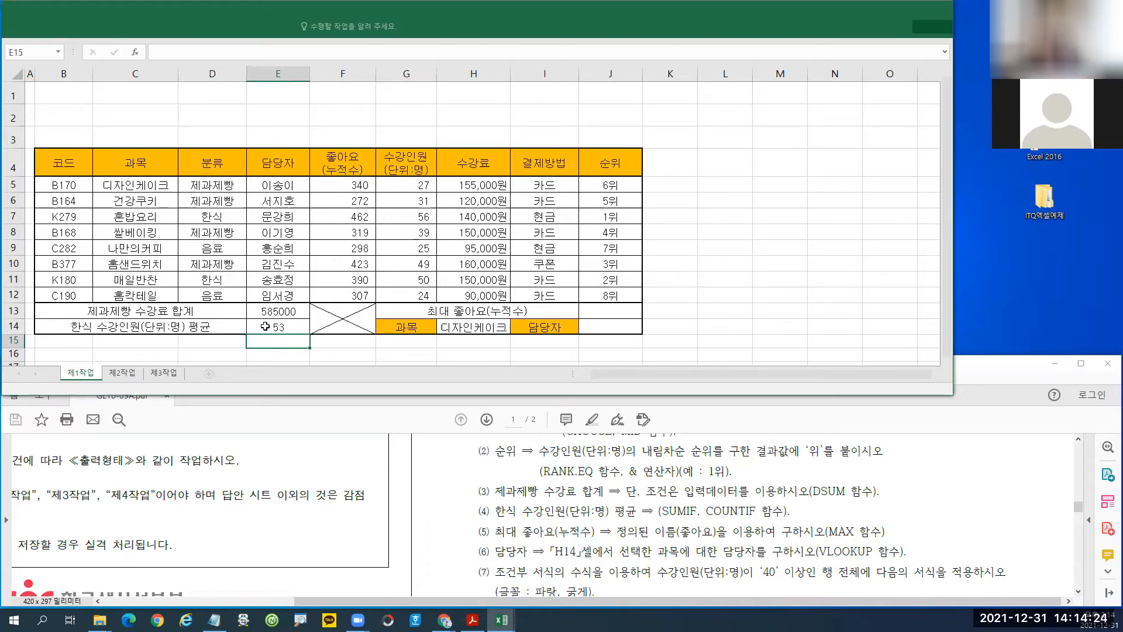
{"action": "left_click", "coordinate": [615, 311]}
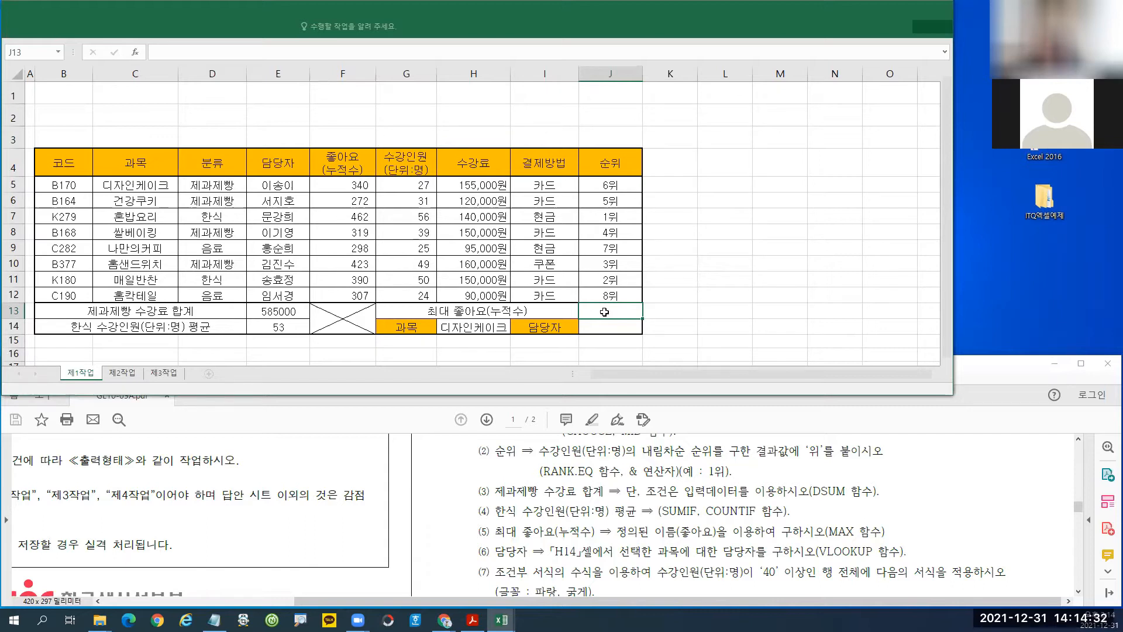
Enter =MAX(좋아요) in J13 from F5:F12, showing 462.
{"action": "type", "text": "="}
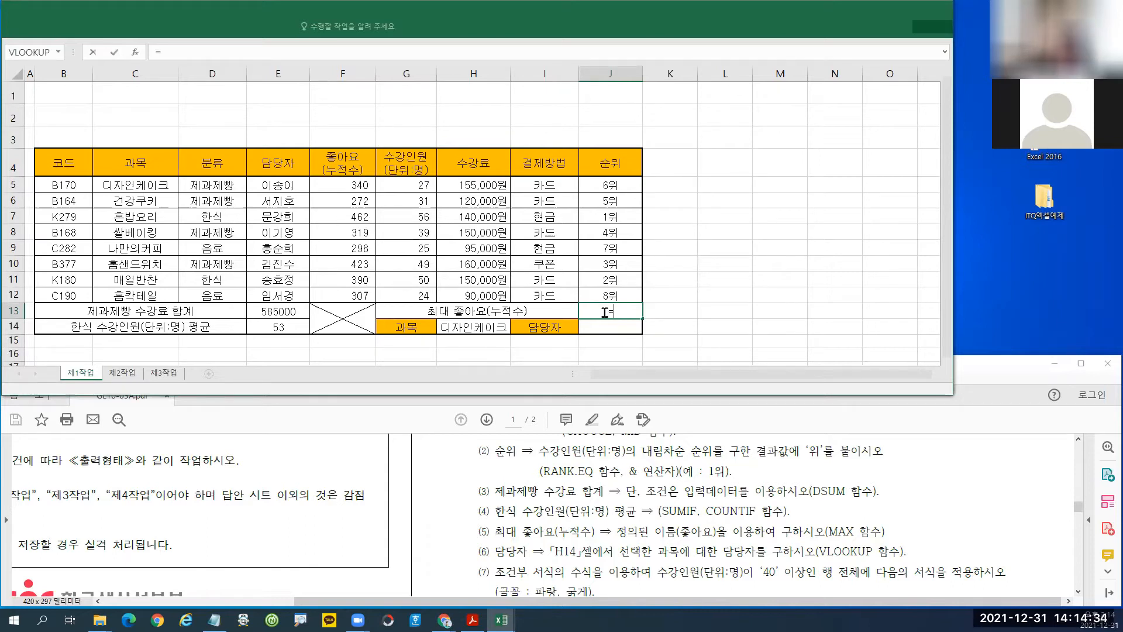
{"action": "type", "text": "m"}
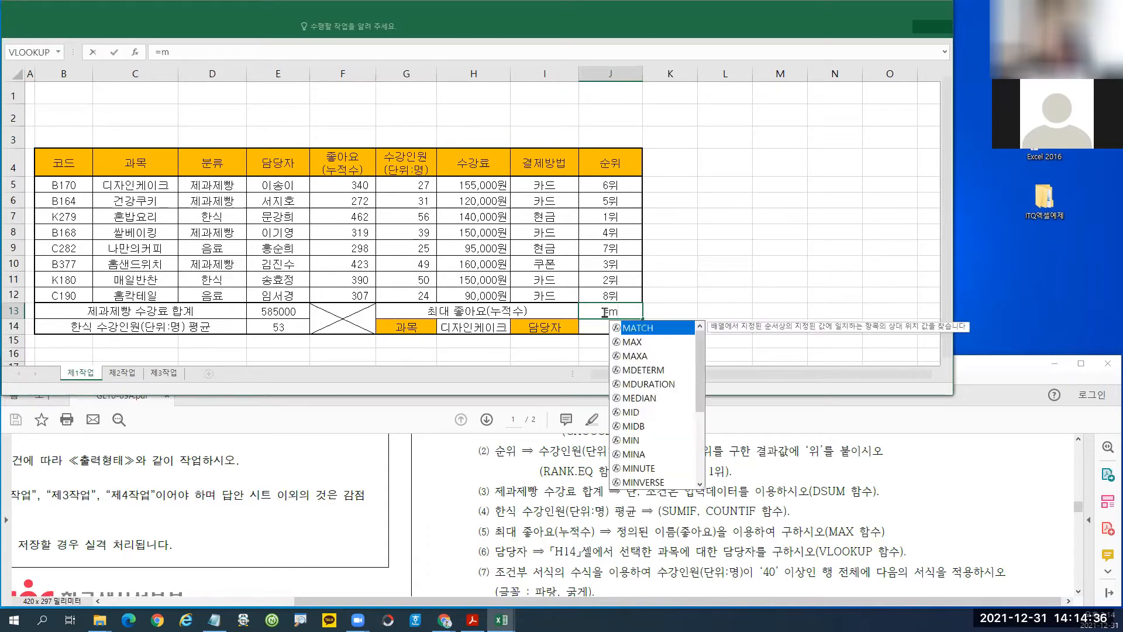
{"action": "double_click", "coordinate": [633, 342]}
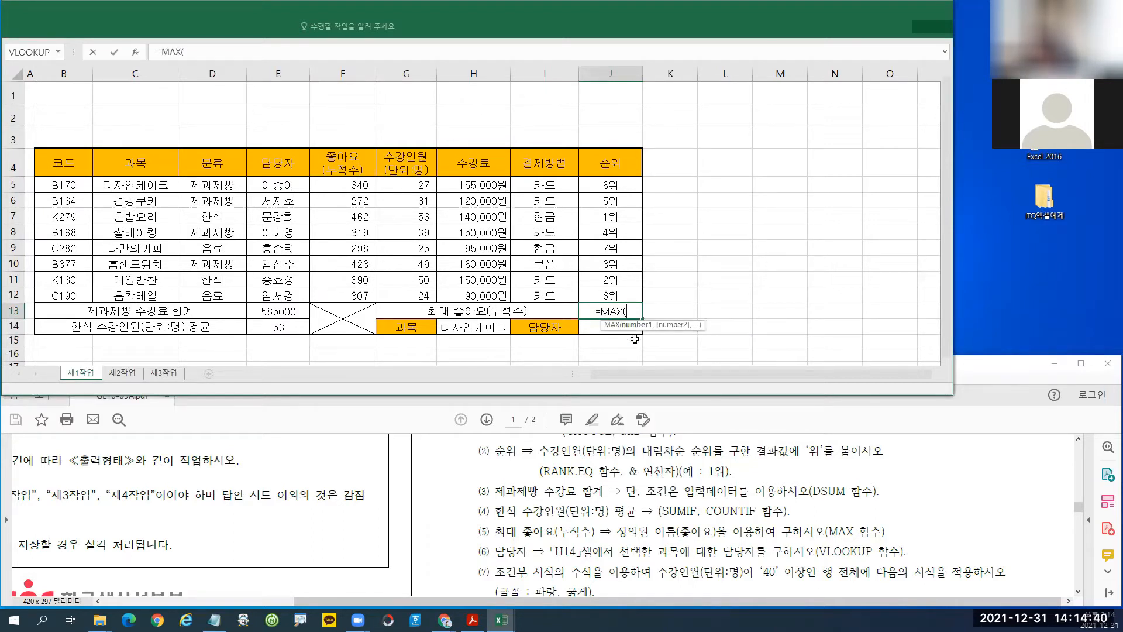
{"action": "left_click_drag", "start_coordinate": [331, 185], "coordinate": [344, 292]}
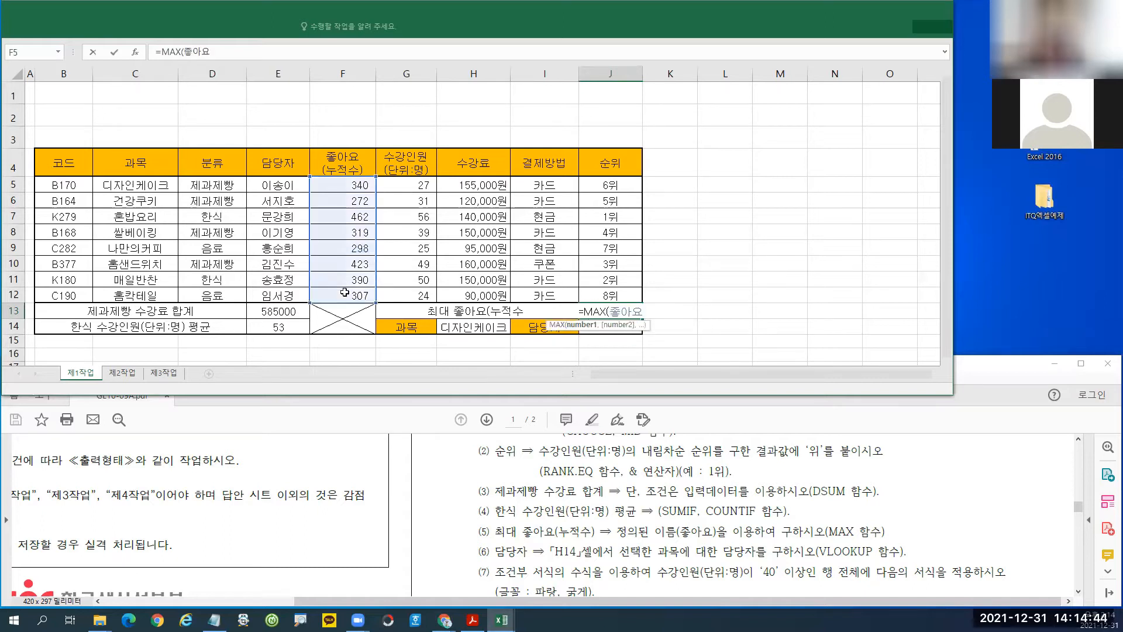
{"action": "type", "text": ")"}
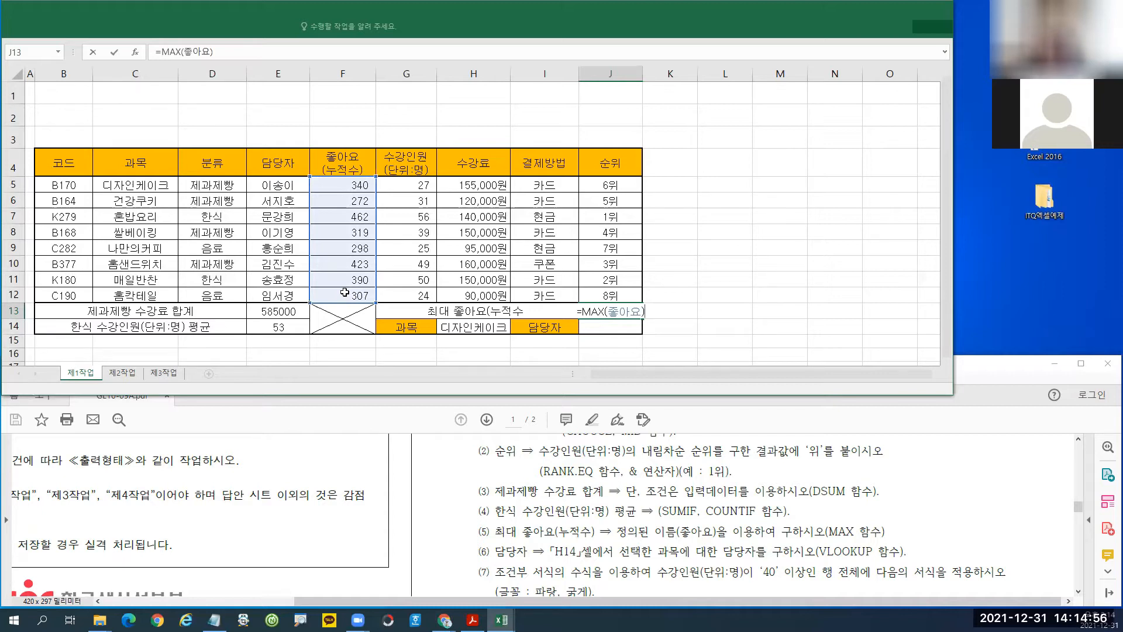
{"action": "key", "text": "Return"}
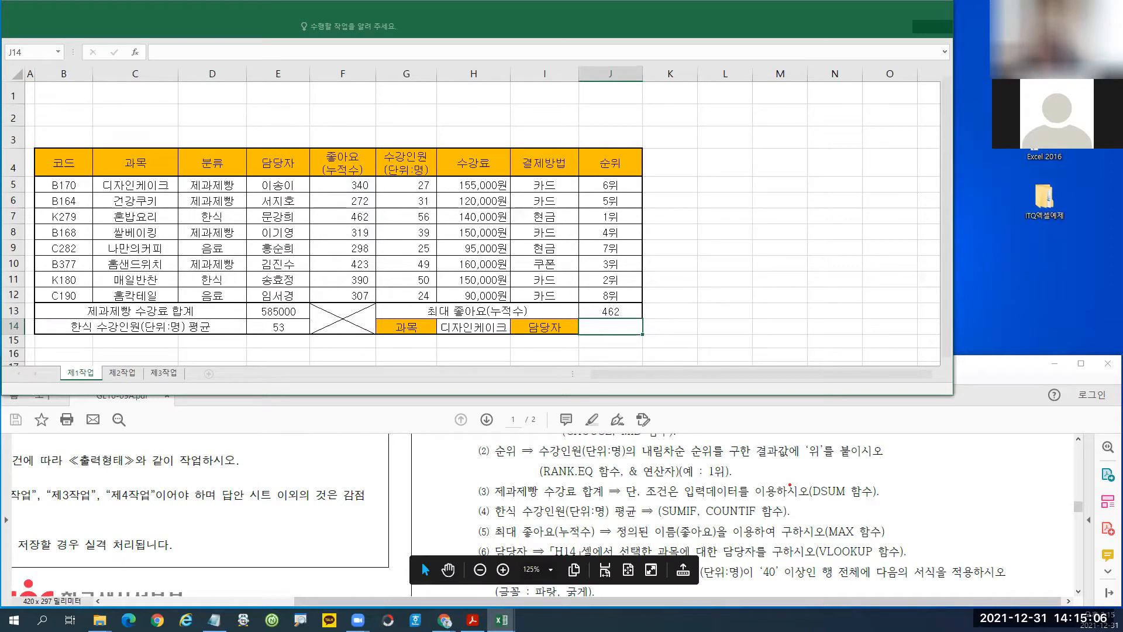
{"action": "left_click_drag", "start_coordinate": [804, 480], "coordinate": [830, 508]}
{"action": "left_click_drag", "start_coordinate": [484, 478], "coordinate": [550, 505]}
{"action": "left_click_drag", "start_coordinate": [485, 470], "coordinate": [512, 476]}
{"action": "mouse_move", "coordinate": [519, 452]}
{"action": "left_mouse_down"}
{"action": "mouse_move", "coordinate": [591, 504]}
{"action": "mouse_move", "coordinate": [707, 524]}
{"action": "left_mouse_up"}
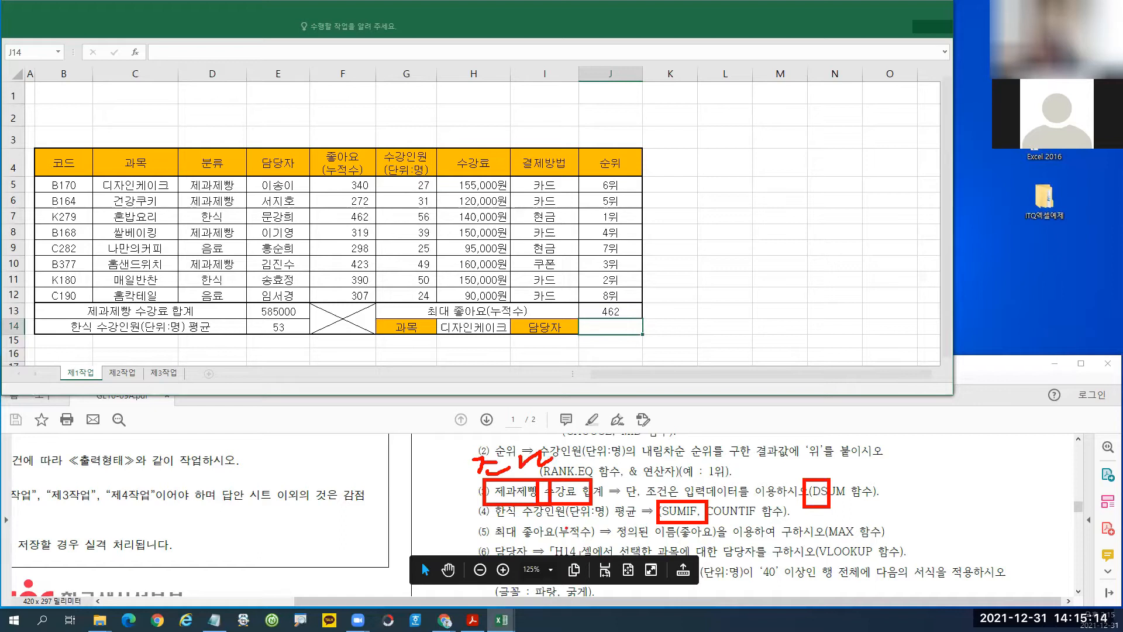
{"action": "mouse_move", "coordinate": [485, 504]}
{"action": "left_mouse_down"}
{"action": "mouse_move", "coordinate": [509, 522]}
{"action": "mouse_move", "coordinate": [613, 523]}
{"action": "left_mouse_up"}
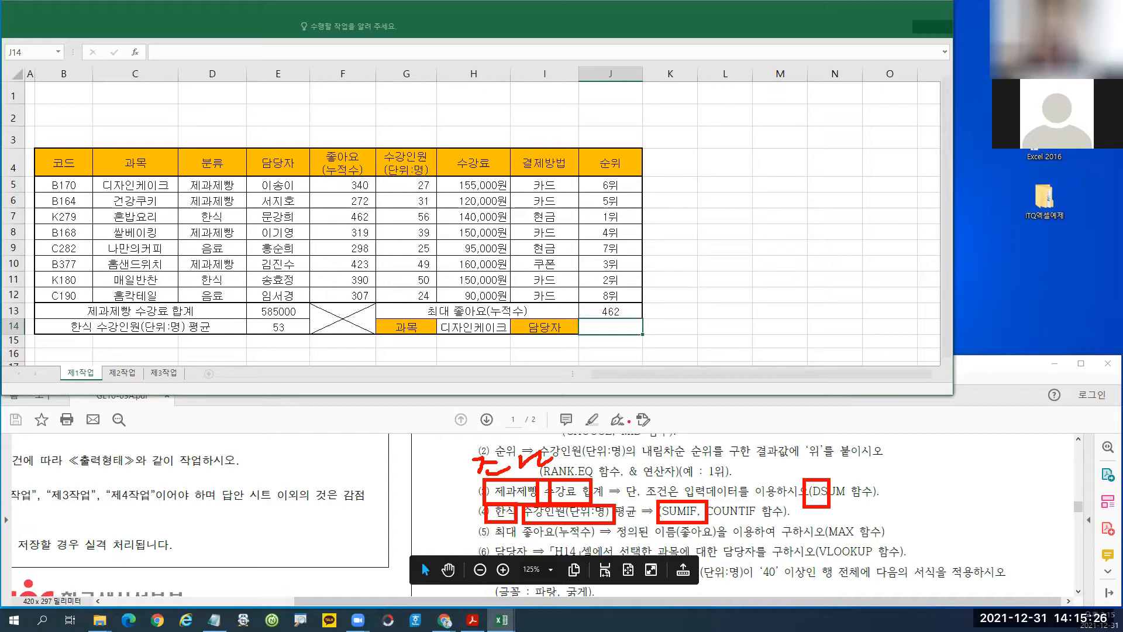
{"action": "key", "text": "Escape"}
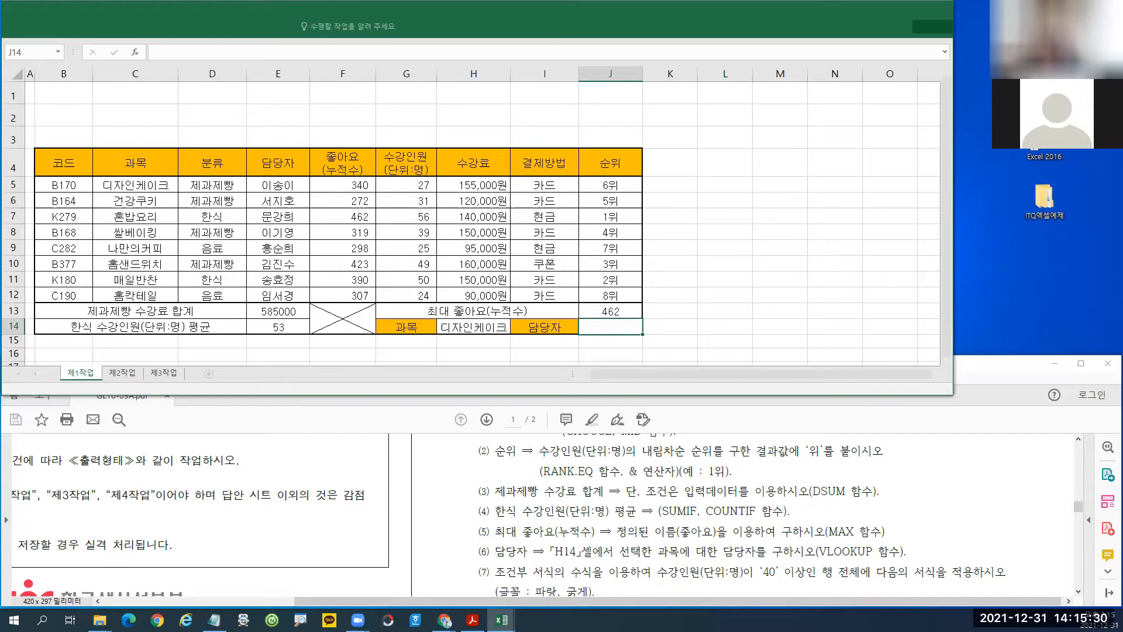
{"action": "mouse_move", "coordinate": [439, 321]}
{"action": "left_mouse_down"}
{"action": "mouse_move", "coordinate": [510, 337]}
{"action": "mouse_move", "coordinate": [474, 231]}
{"action": "mouse_move", "coordinate": [507, 246]}
{"action": "left_mouse_up"}
{"action": "left_click_drag", "start_coordinate": [493, 256], "coordinate": [526, 266]}
{"action": "left_click_drag", "start_coordinate": [520, 241], "coordinate": [537, 245]}
{"action": "mouse_move", "coordinate": [524, 258]}
{"action": "left_mouse_down"}
{"action": "mouse_move", "coordinate": [562, 270]}
{"action": "mouse_move", "coordinate": [565, 253]}
{"action": "left_mouse_up"}
{"action": "left_click_drag", "start_coordinate": [576, 231], "coordinate": [578, 256]}
{"action": "left_click_drag", "start_coordinate": [560, 260], "coordinate": [579, 275]}
{"action": "left_click_drag", "start_coordinate": [583, 258], "coordinate": [611, 272]}
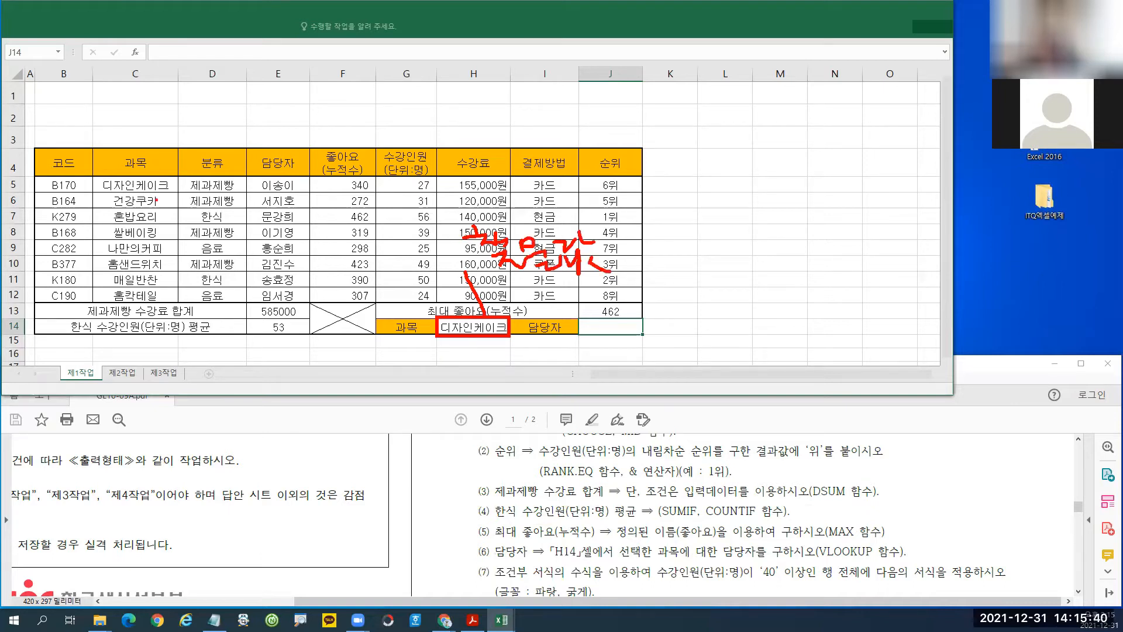
{"action": "left_click_drag", "start_coordinate": [93, 177], "coordinate": [507, 298]}
{"action": "mouse_move", "coordinate": [282, 234]}
{"action": "left_mouse_down"}
{"action": "mouse_move", "coordinate": [285, 252]}
{"action": "mouse_move", "coordinate": [292, 222]}
{"action": "left_mouse_up"}
{"action": "left_click_drag", "start_coordinate": [530, 331], "coordinate": [572, 334]}
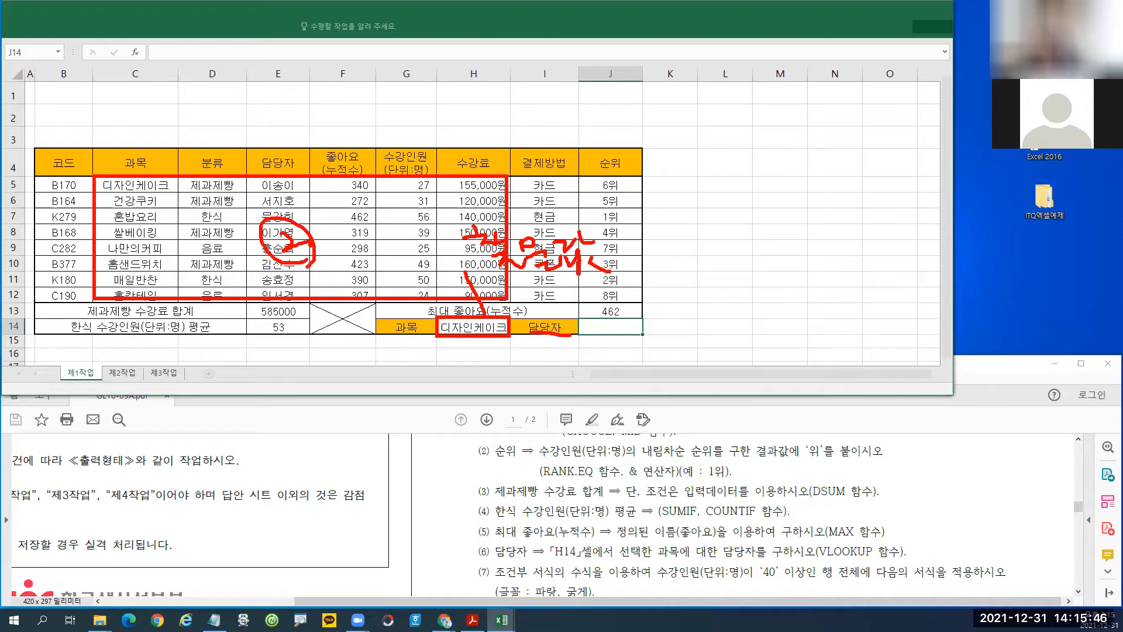
{"action": "left_click_drag", "start_coordinate": [142, 187], "coordinate": [130, 212]}
{"action": "left_click_drag", "start_coordinate": [191, 193], "coordinate": [239, 218]}
{"action": "left_click_drag", "start_coordinate": [261, 184], "coordinate": [248, 202]}
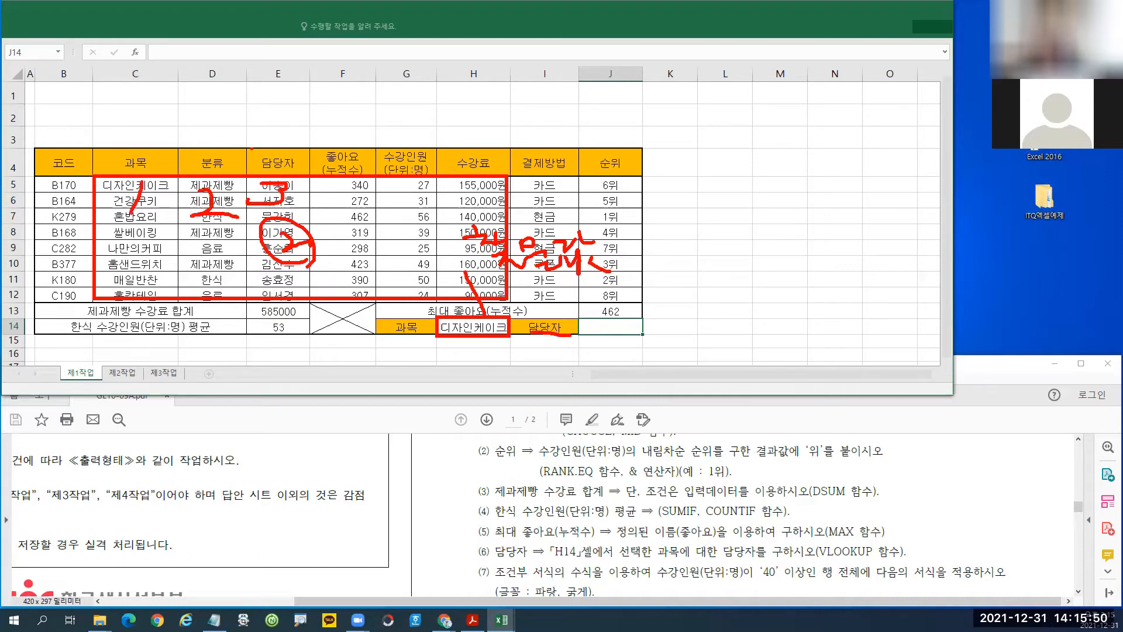
{"action": "left_click_drag", "start_coordinate": [252, 148], "coordinate": [252, 151]}
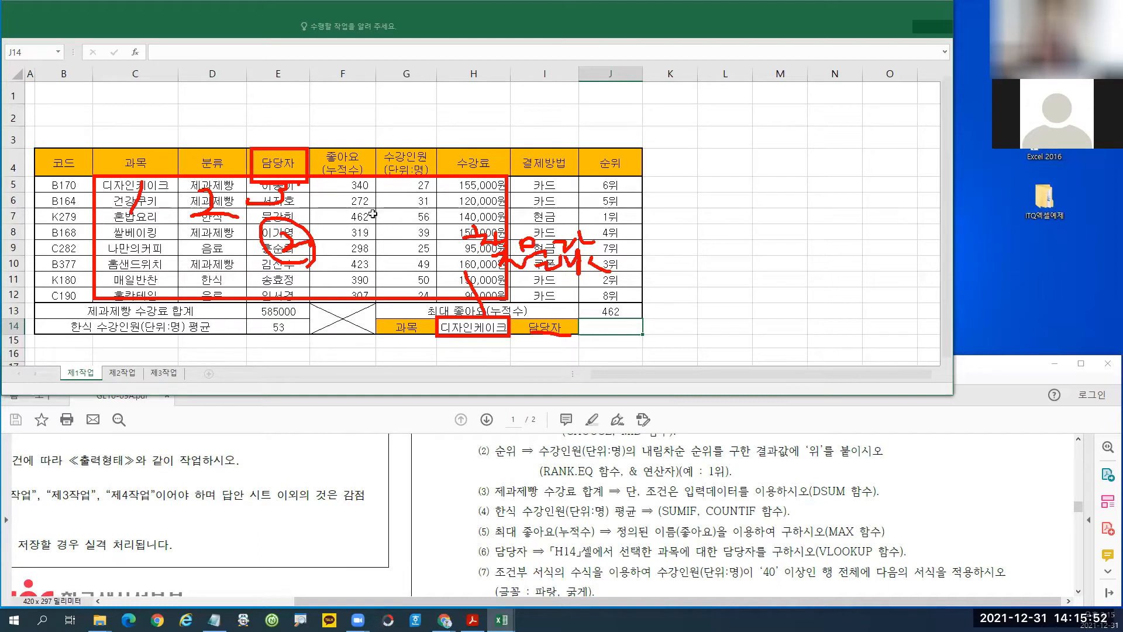
{"action": "key", "text": "Escape"}
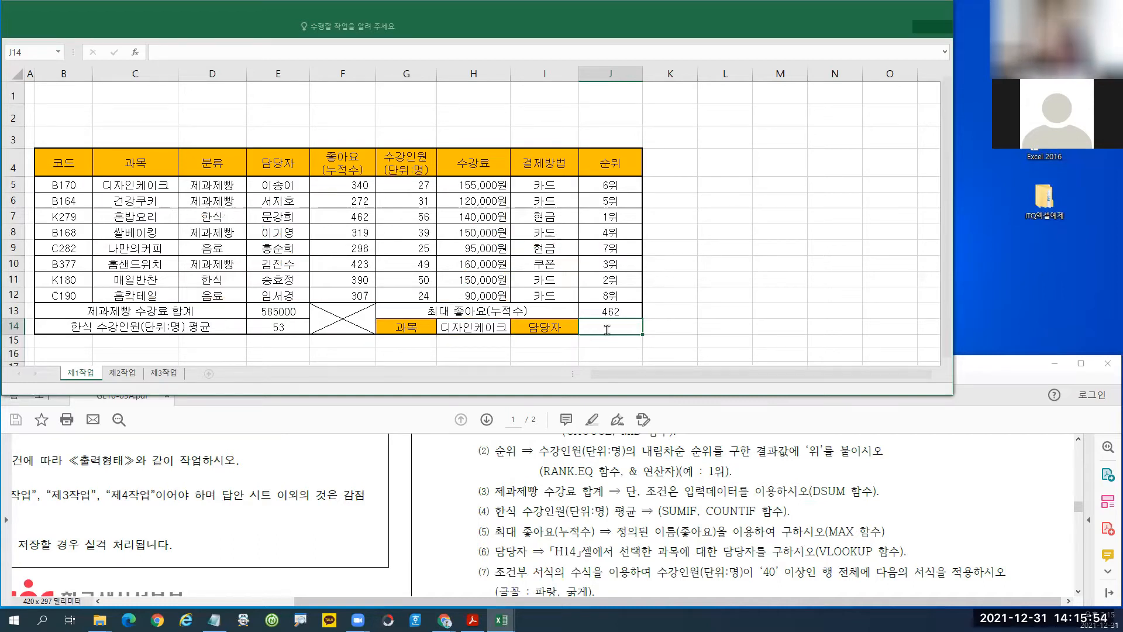
Start VLOOKUP in J14 with lookup value H14 and table C5:H12.
{"action": "type", "text": "=v"}
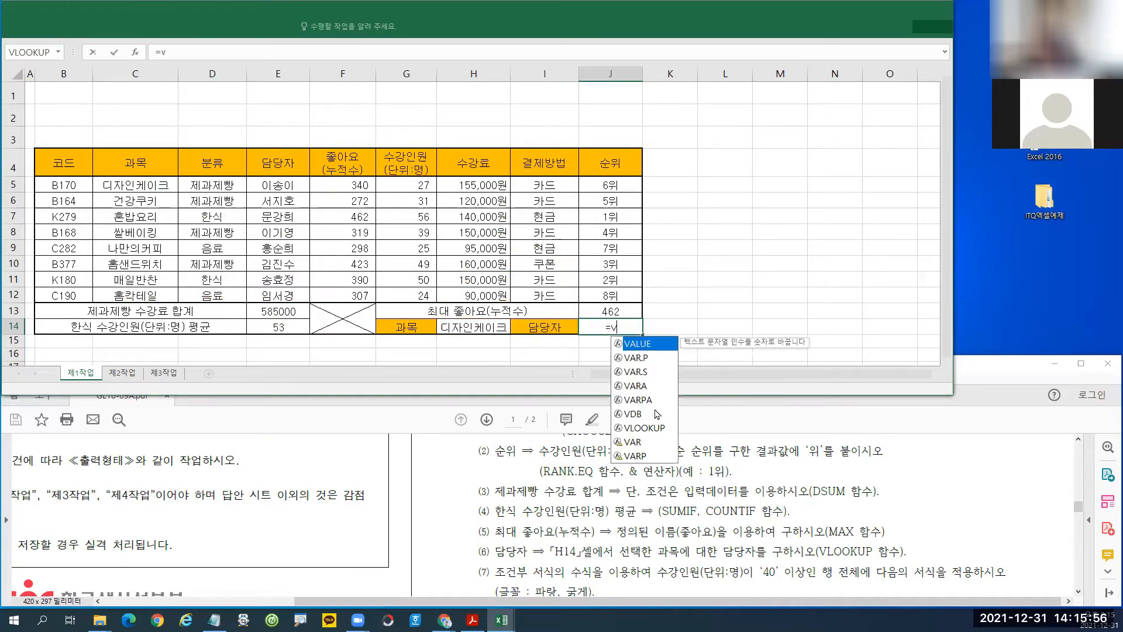
{"action": "double_click", "coordinate": [649, 427]}
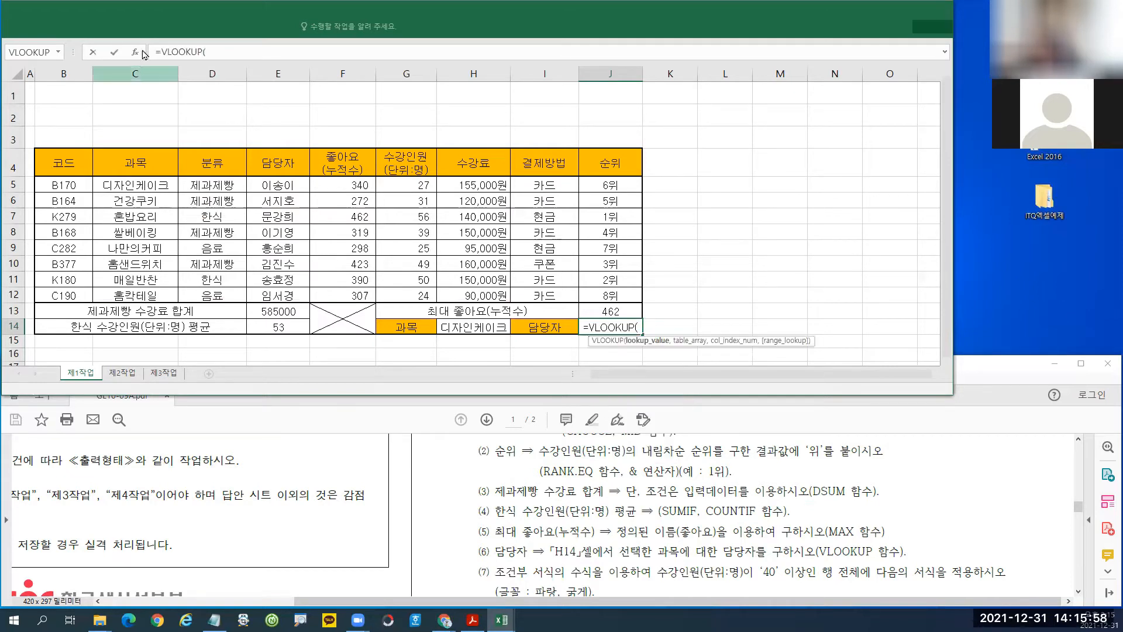
{"action": "left_click", "coordinate": [138, 52]}
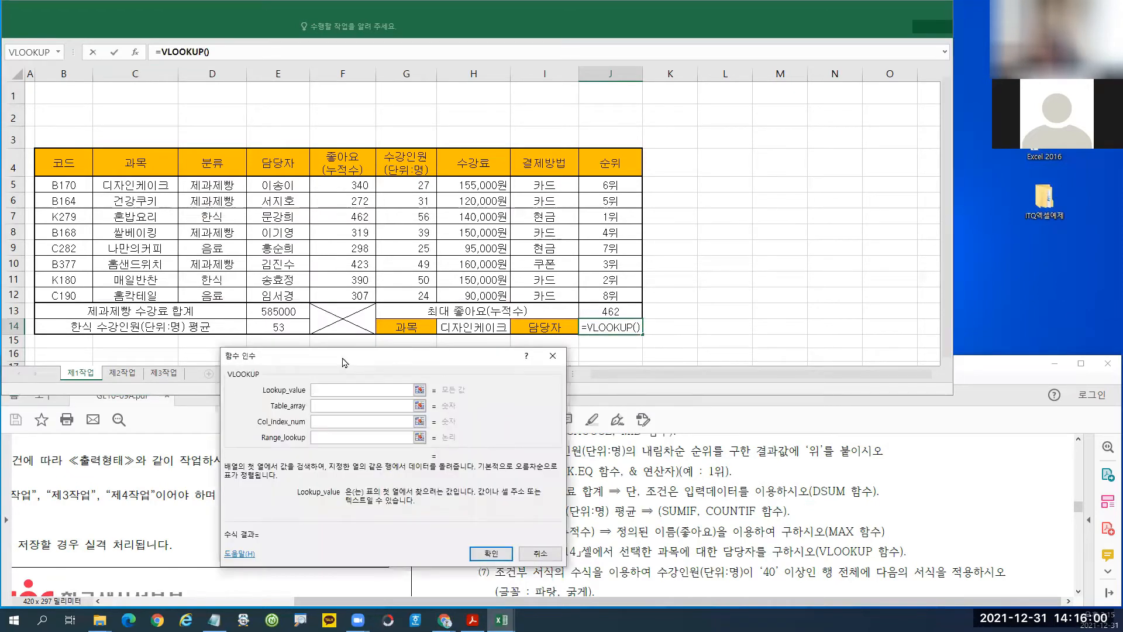
{"action": "left_click_drag", "start_coordinate": [343, 362], "coordinate": [346, 353]}
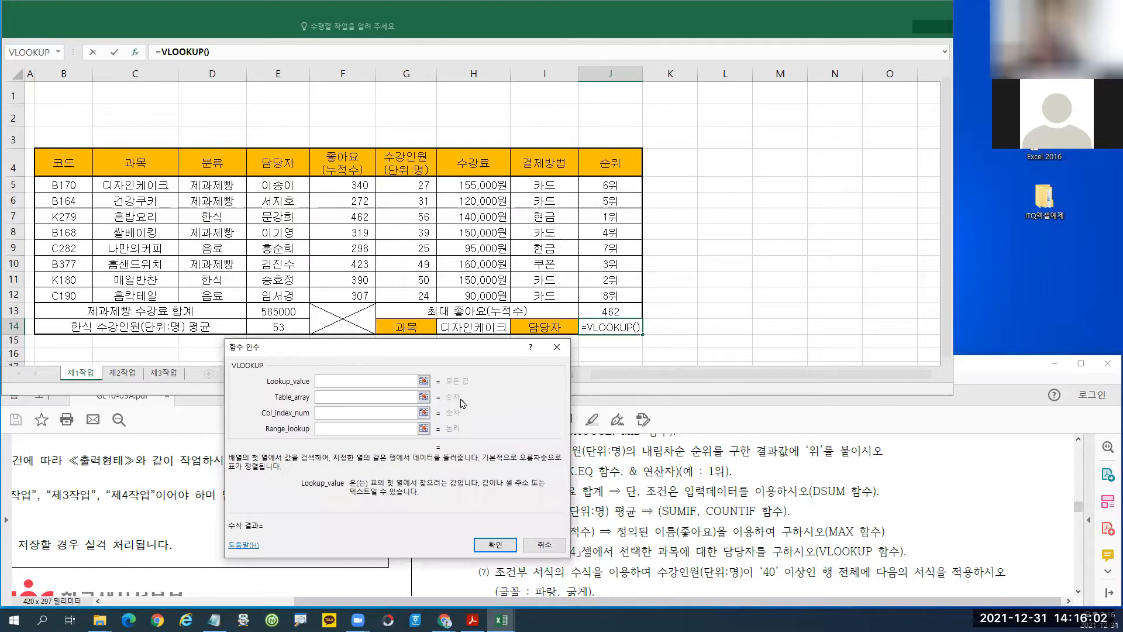
{"action": "left_click", "coordinate": [466, 327]}
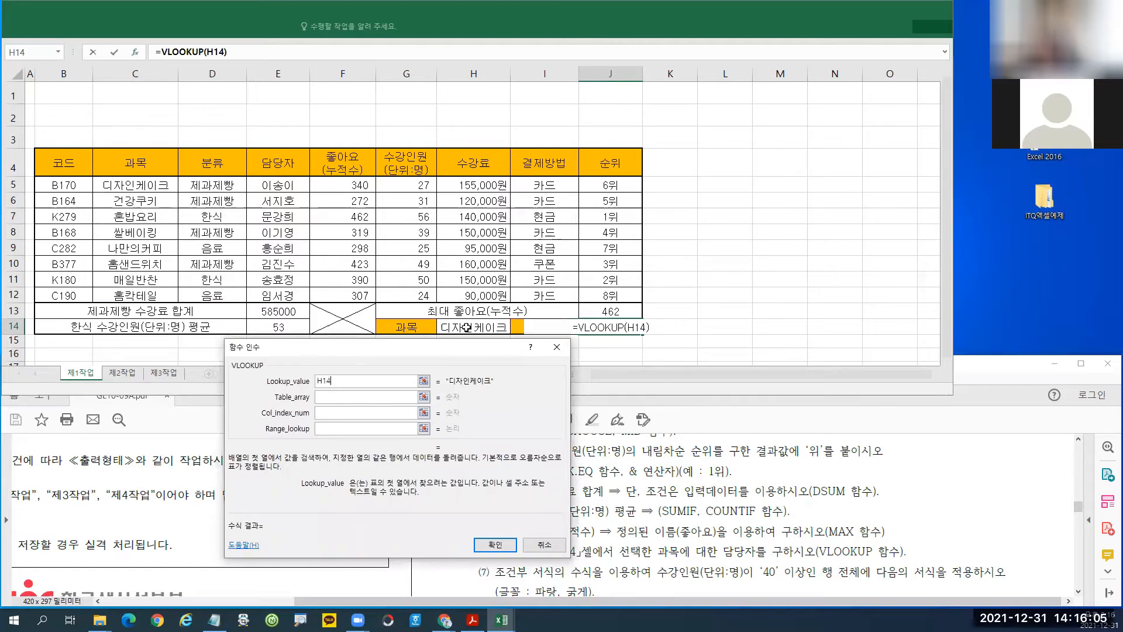
{"action": "left_click", "coordinate": [337, 398]}
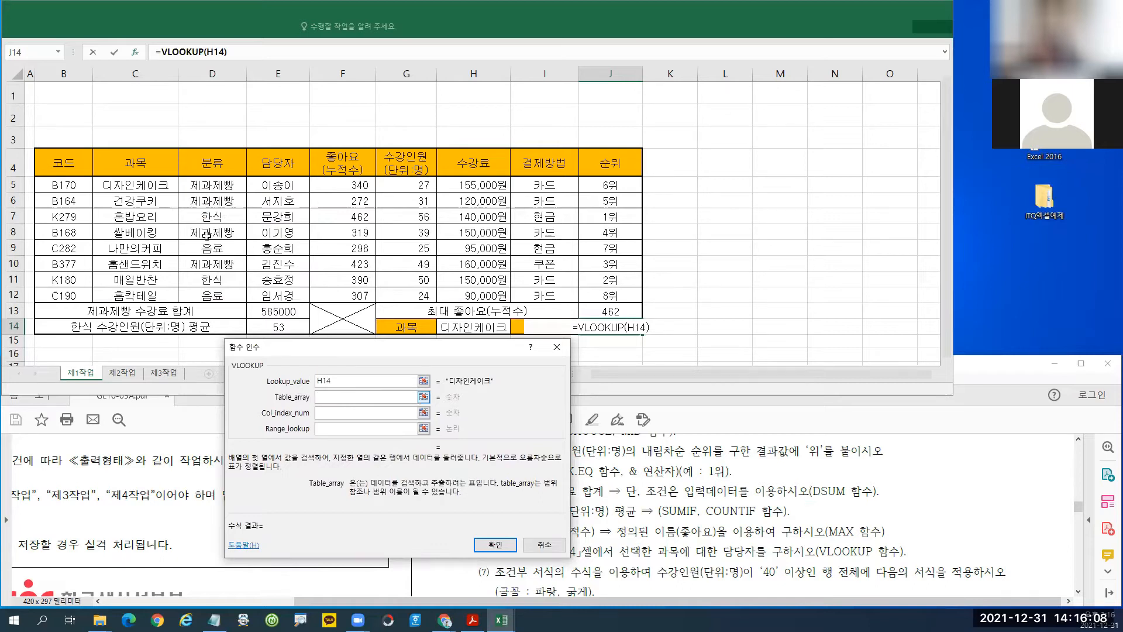
{"action": "left_click_drag", "start_coordinate": [120, 186], "coordinate": [466, 295]}
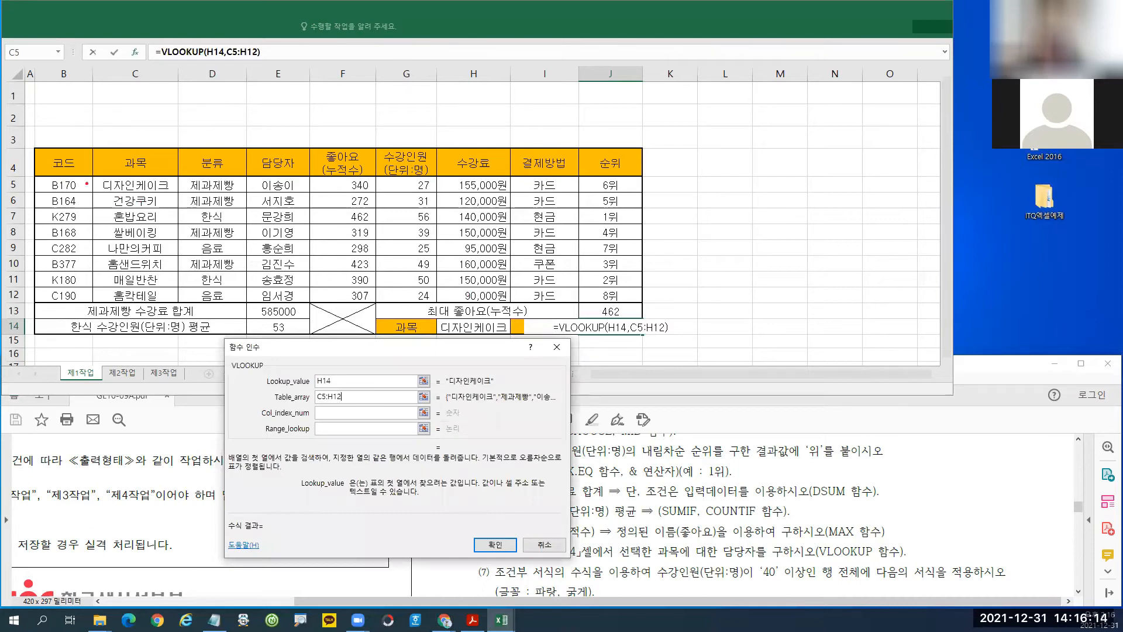
{"action": "mouse_move", "coordinate": [94, 175]}
{"action": "left_mouse_down"}
{"action": "mouse_move", "coordinate": [413, 299]}
{"action": "mouse_move", "coordinate": [513, 302]}
{"action": "left_mouse_up"}
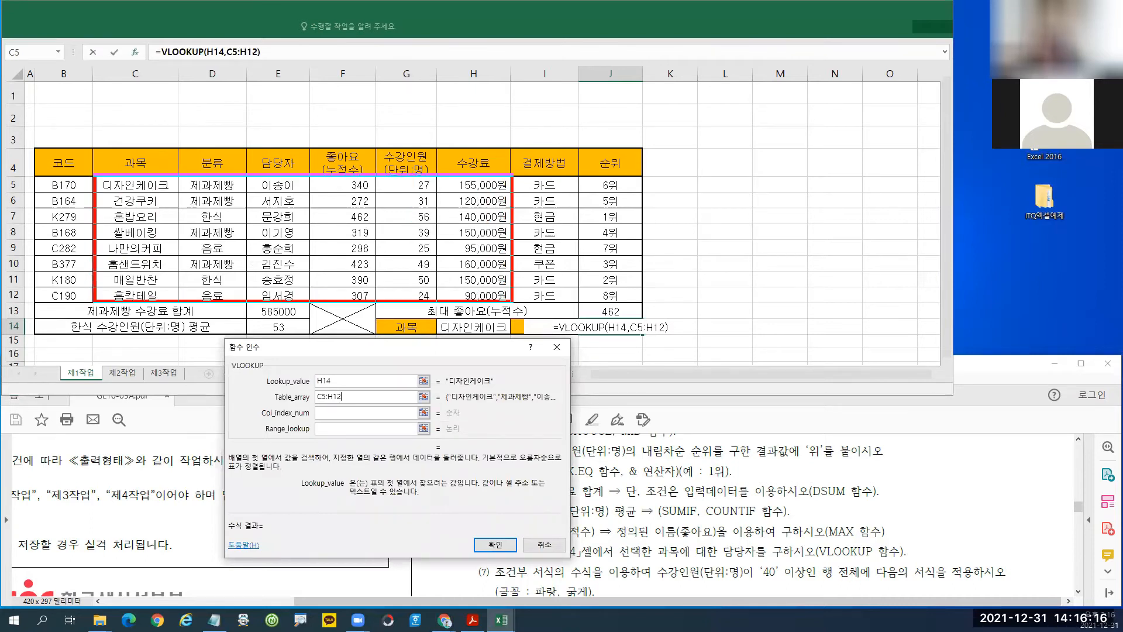
{"action": "left_click_drag", "start_coordinate": [103, 180], "coordinate": [104, 288]}
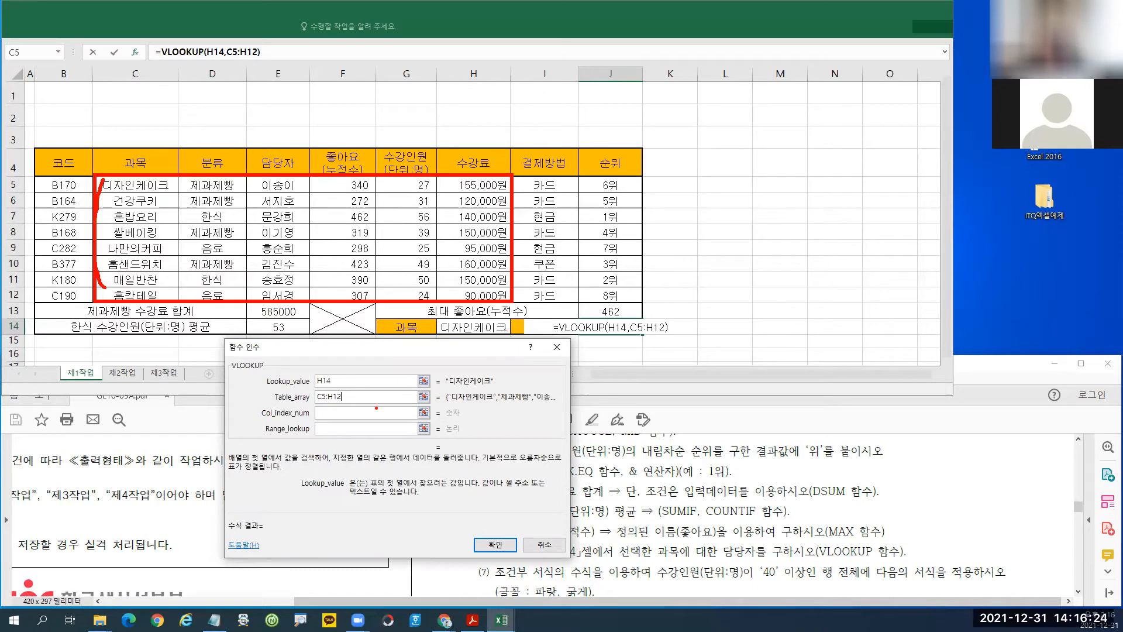
Set column 3 and match type 0, then confirm to return the course's 담당자.
{"action": "left_click", "coordinate": [334, 414]}
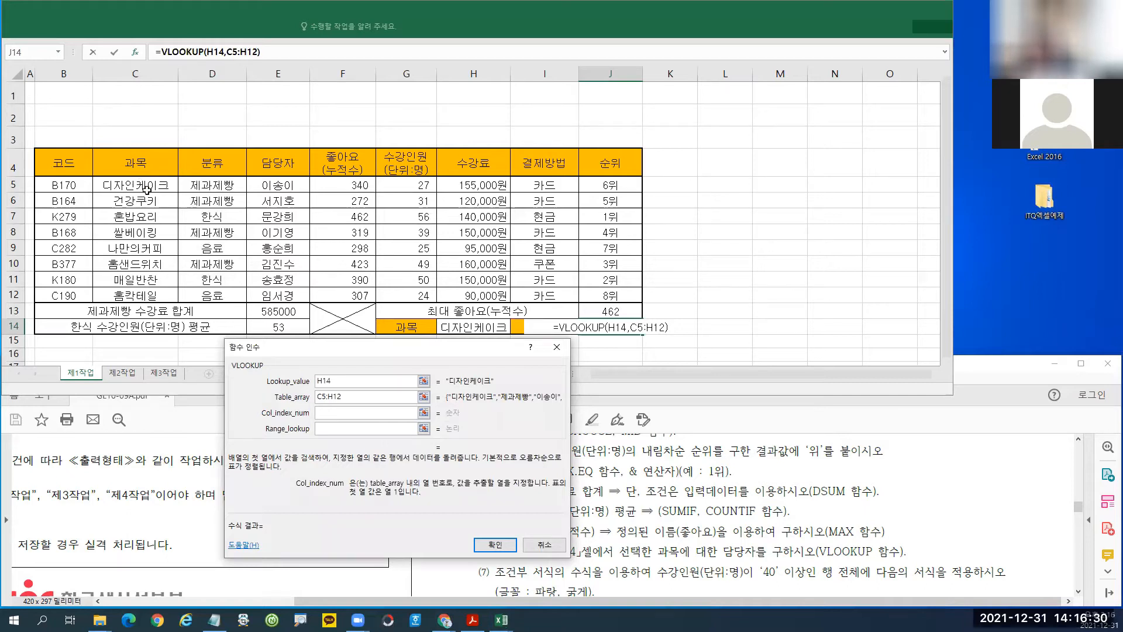
{"action": "type", "text": "3"}
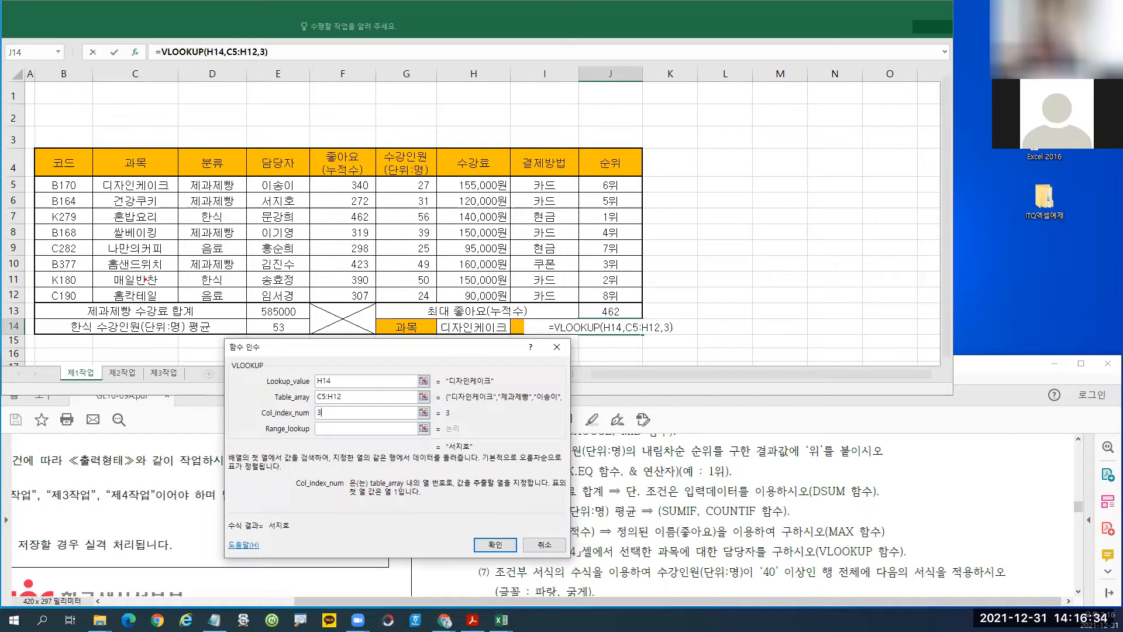
{"action": "left_click_drag", "start_coordinate": [149, 200], "coordinate": [136, 237]}
{"action": "mouse_move", "coordinate": [193, 211]}
{"action": "left_mouse_down"}
{"action": "mouse_move", "coordinate": [202, 240]}
{"action": "mouse_move", "coordinate": [228, 238]}
{"action": "left_mouse_up"}
{"action": "mouse_move", "coordinate": [246, 206]}
{"action": "left_mouse_down"}
{"action": "mouse_move", "coordinate": [268, 222]}
{"action": "mouse_move", "coordinate": [259, 233]}
{"action": "left_mouse_up"}
{"action": "left_click_drag", "start_coordinate": [251, 145], "coordinate": [313, 182]}
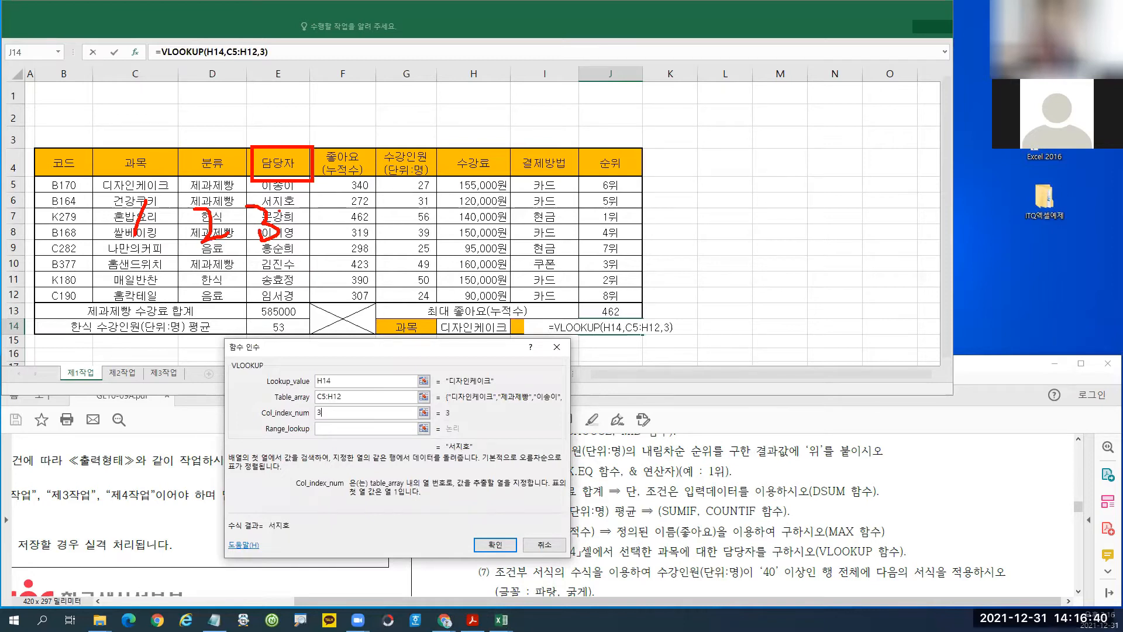
{"action": "key", "text": "Escape"}
{"action": "left_click", "coordinate": [330, 430]}
{"action": "type", "text": "0"}
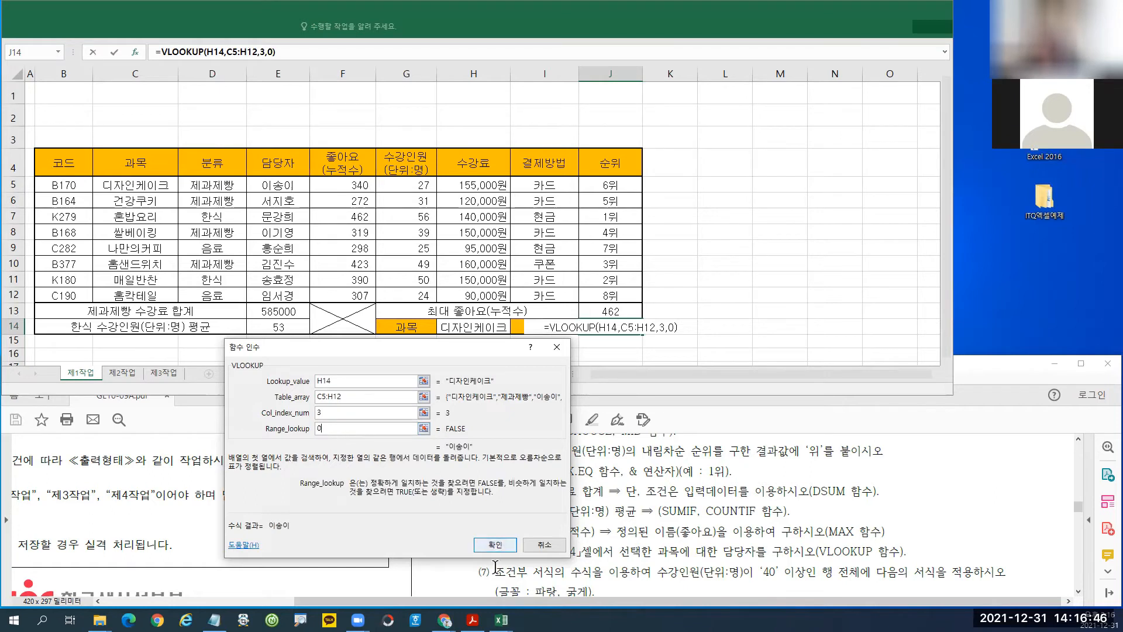
{"action": "left_click", "coordinate": [495, 545]}
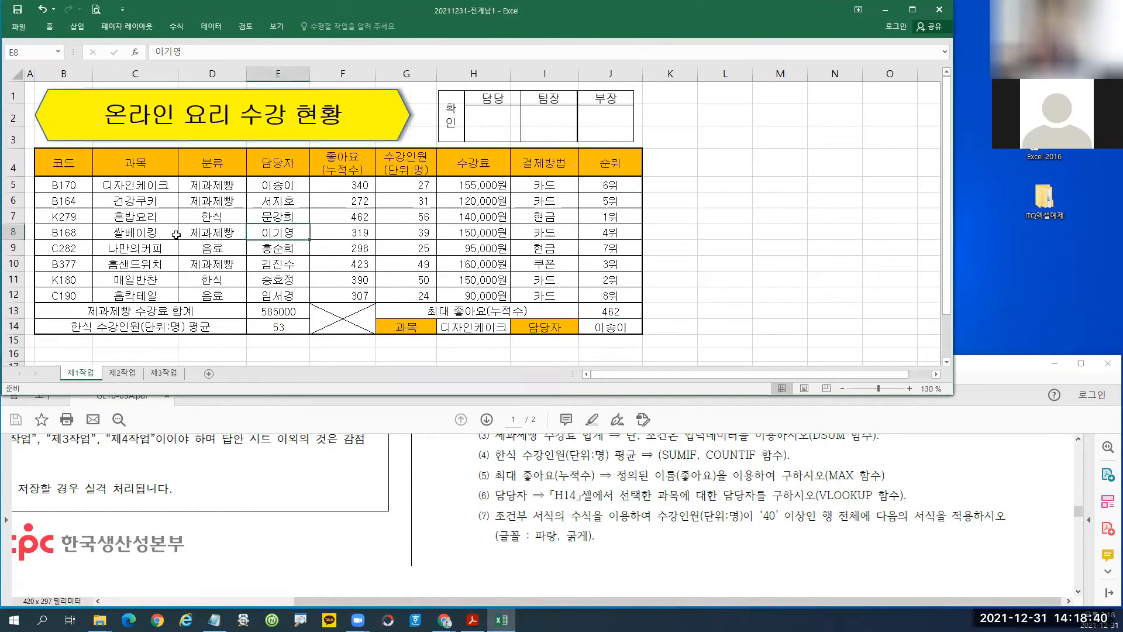
Select B5:J12 and start a formula-based conditional formatting rule.
{"action": "left_click_drag", "start_coordinate": [60, 185], "coordinate": [626, 295]}
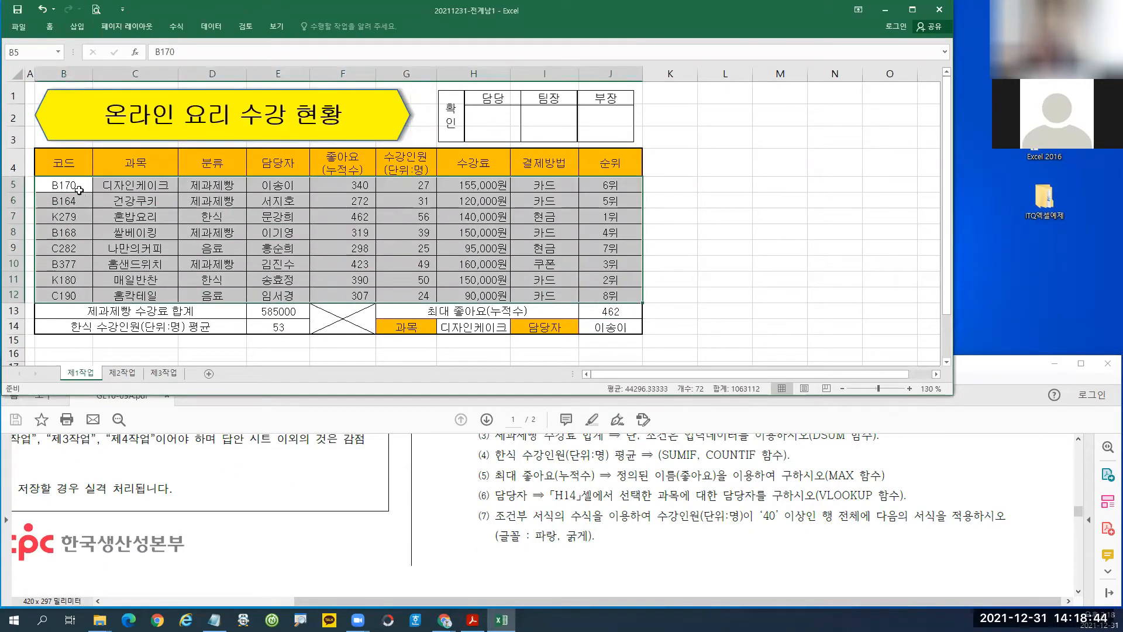
{"action": "left_click_drag", "start_coordinate": [75, 186], "coordinate": [594, 292]}
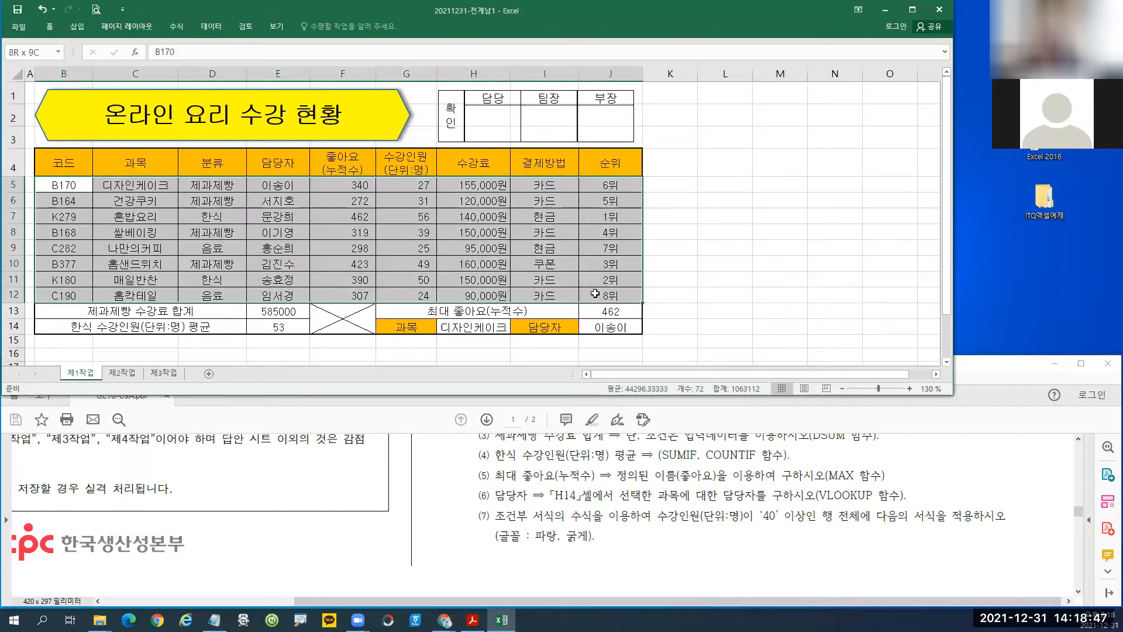
{"action": "left_click", "coordinate": [50, 27]}
{"action": "left_click", "coordinate": [505, 71]}
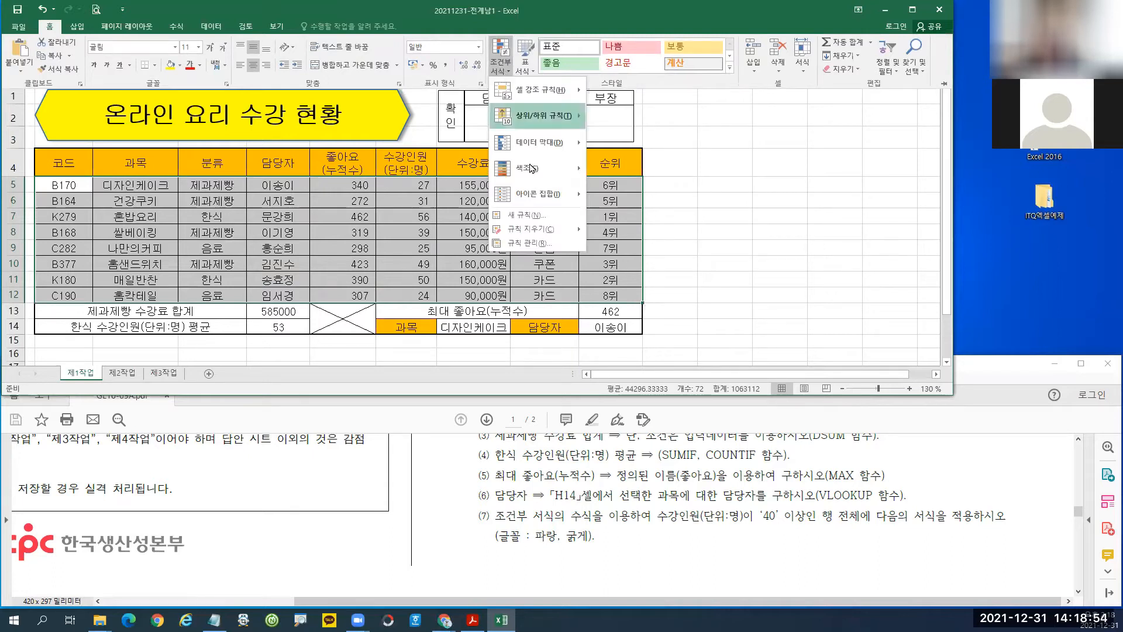
{"action": "left_click", "coordinate": [526, 219]}
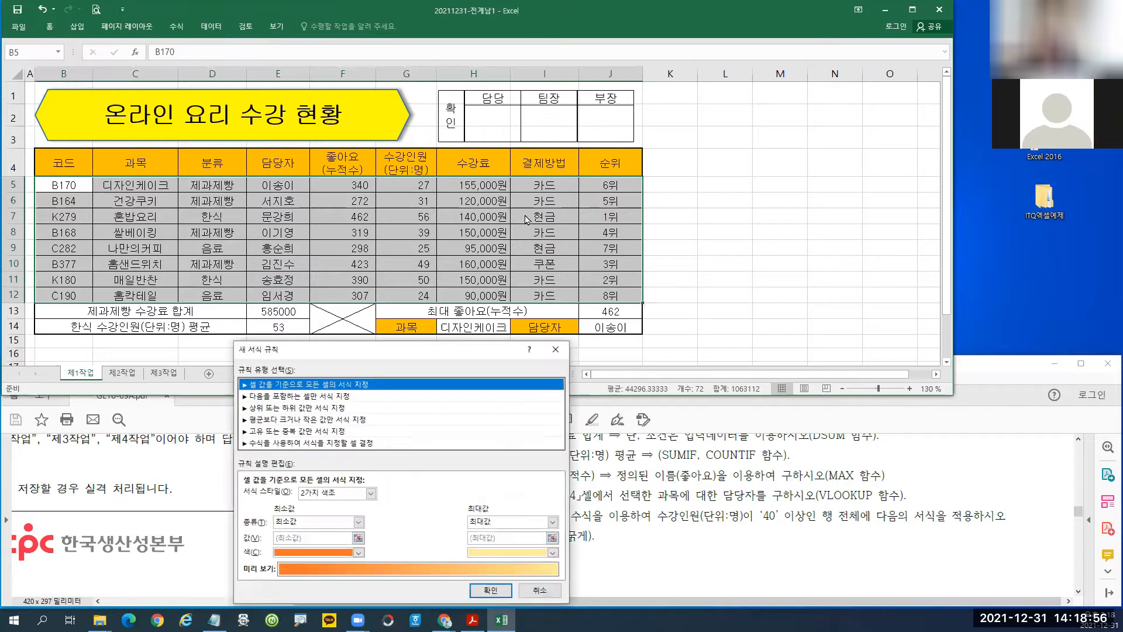
{"action": "left_click_drag", "start_coordinate": [433, 354], "coordinate": [557, 52]}
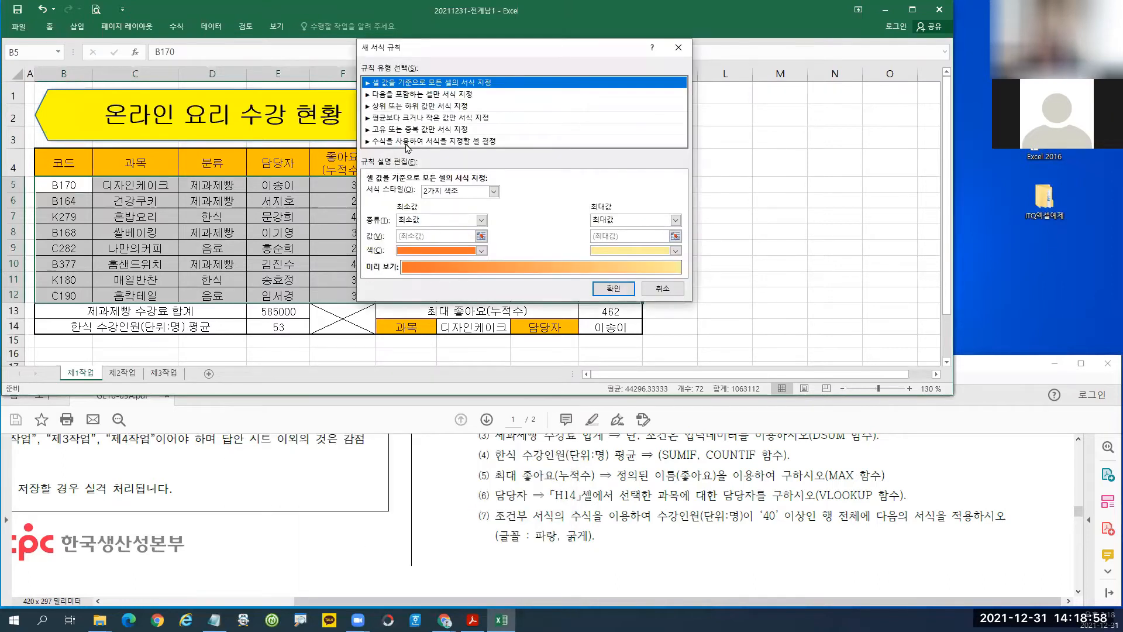
{"action": "left_click", "coordinate": [410, 142]}
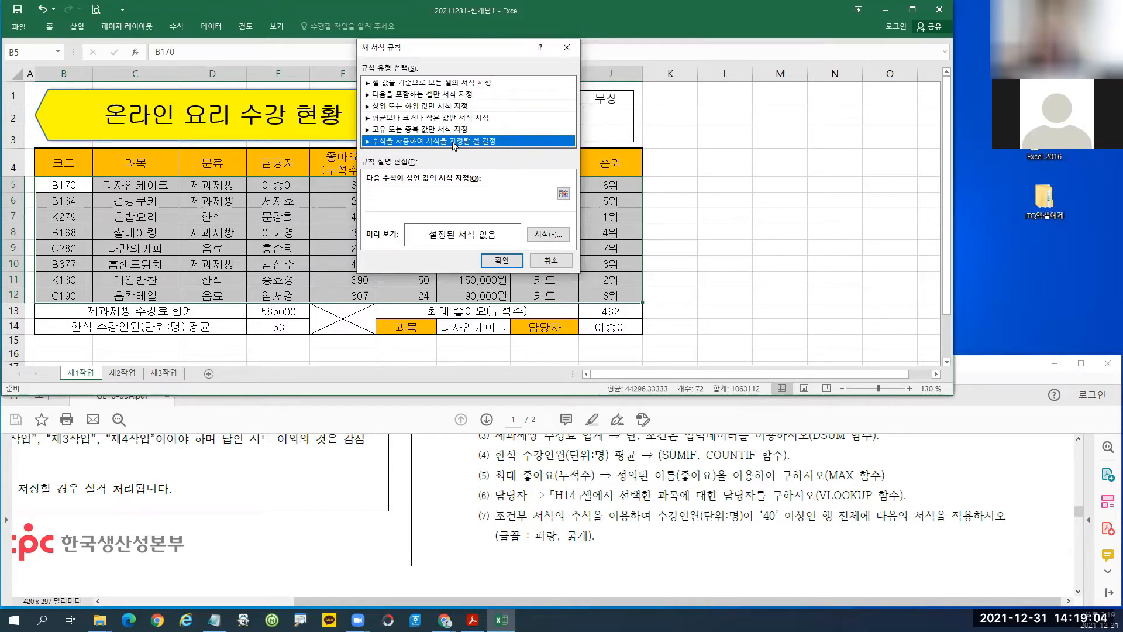
Cancel and restart New Rule, again choosing 'Use a formula to determine which cells to format'.
{"action": "left_click", "coordinate": [550, 260]}
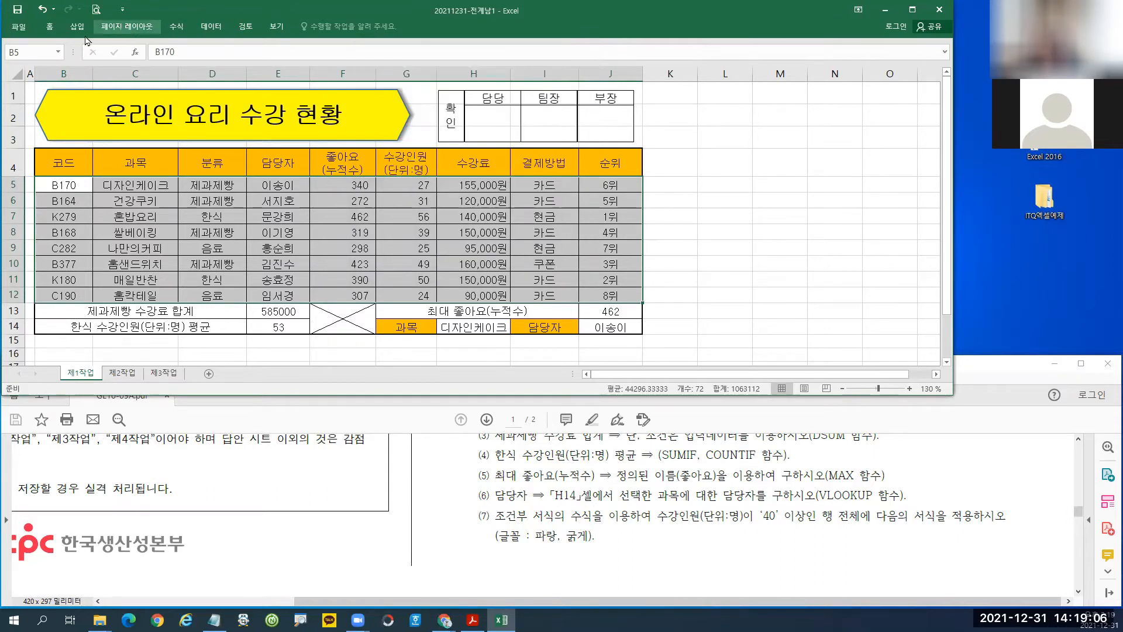
{"action": "left_click", "coordinate": [50, 28]}
{"action": "left_click", "coordinate": [501, 58]}
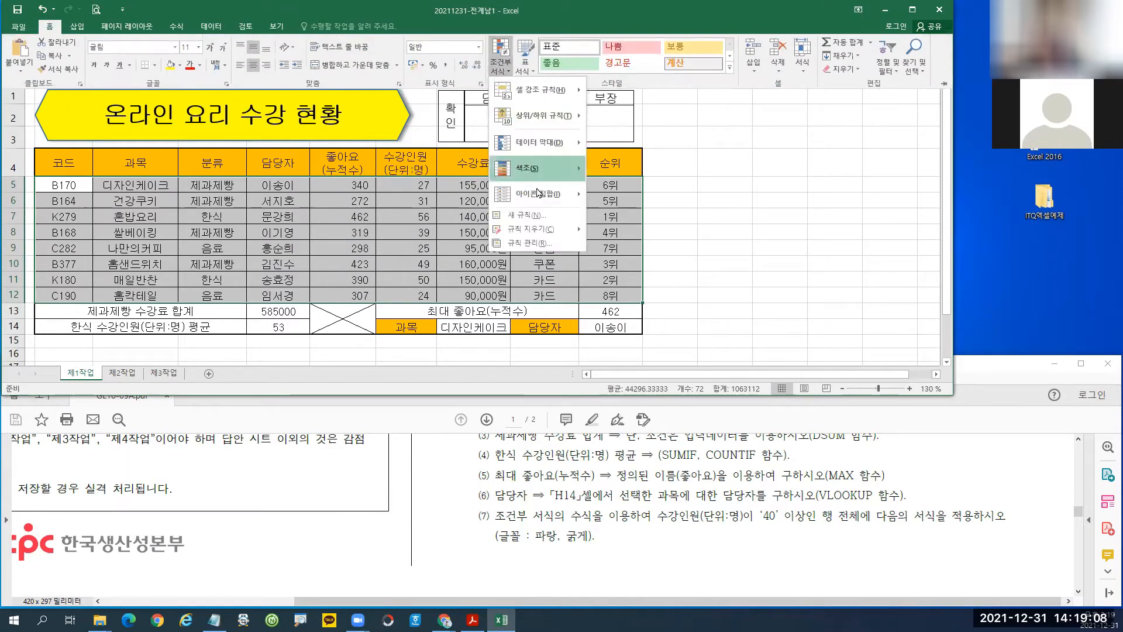
{"action": "left_click", "coordinate": [529, 217]}
{"action": "left_click", "coordinate": [329, 128]}
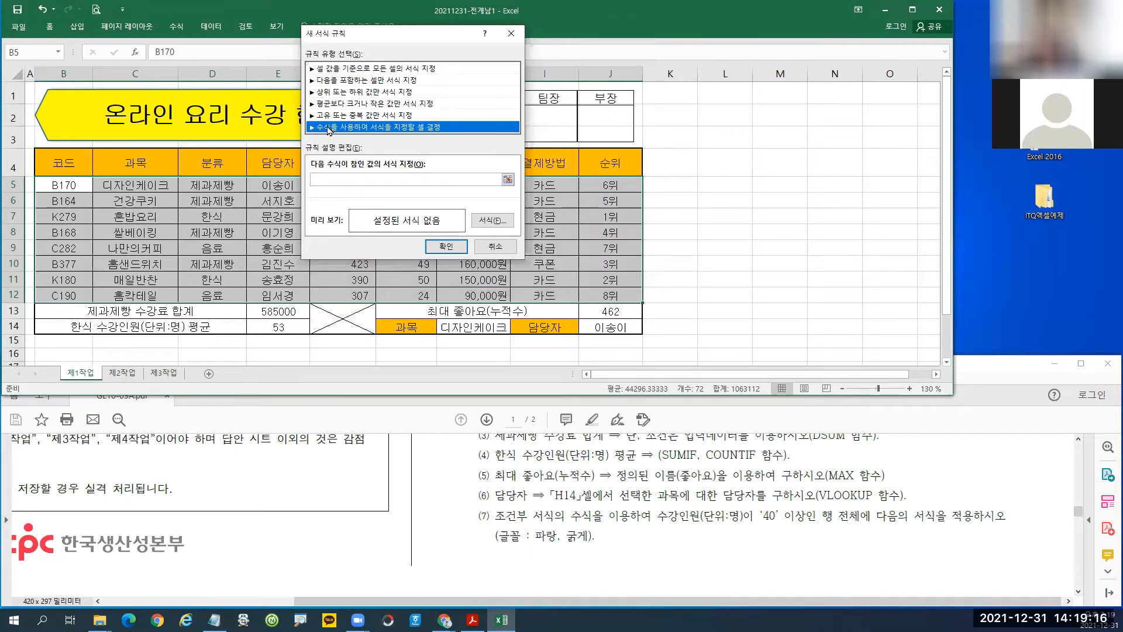
Enter =$G5>=40 as the conditional formatting rule formula.
{"action": "left_click", "coordinate": [324, 179]}
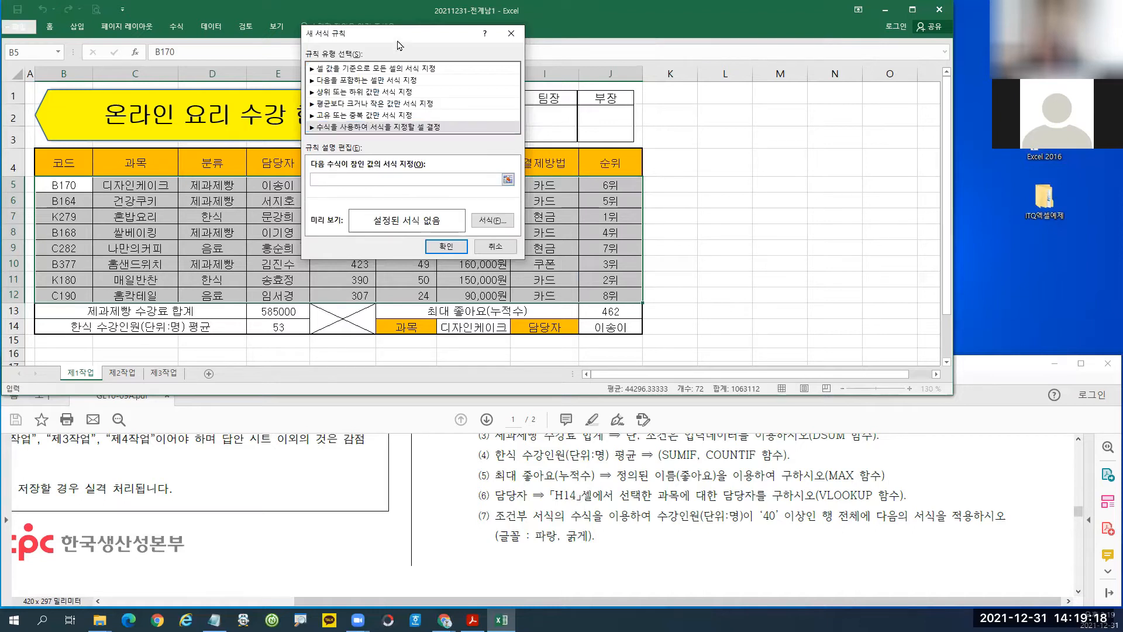
{"action": "left_click_drag", "start_coordinate": [397, 38], "coordinate": [559, 113]}
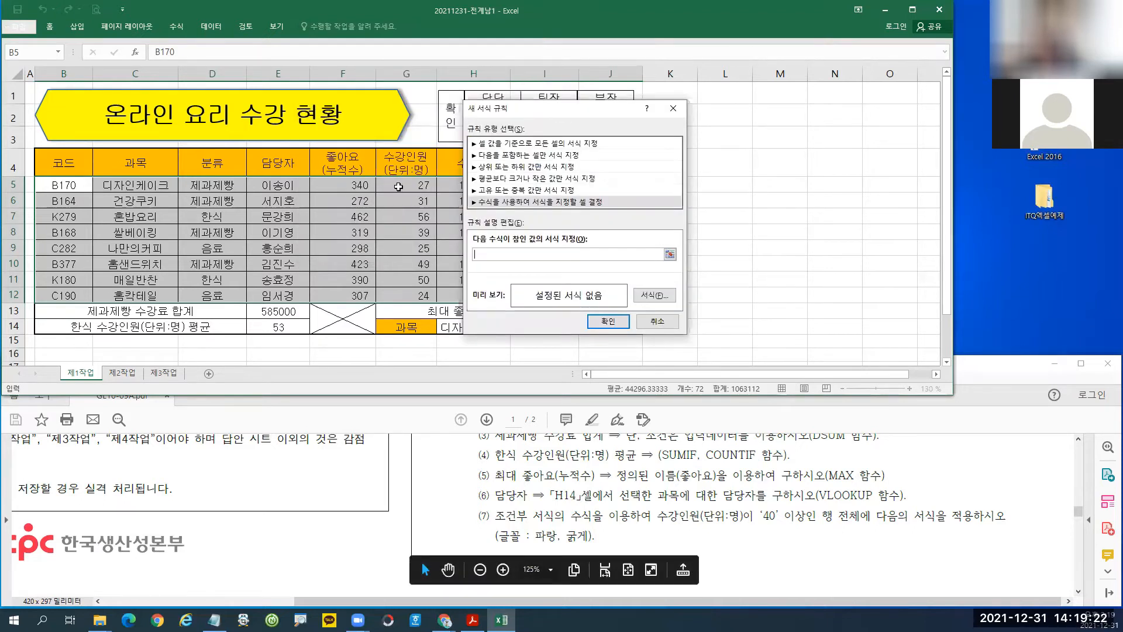
{"action": "left_click", "coordinate": [399, 185]}
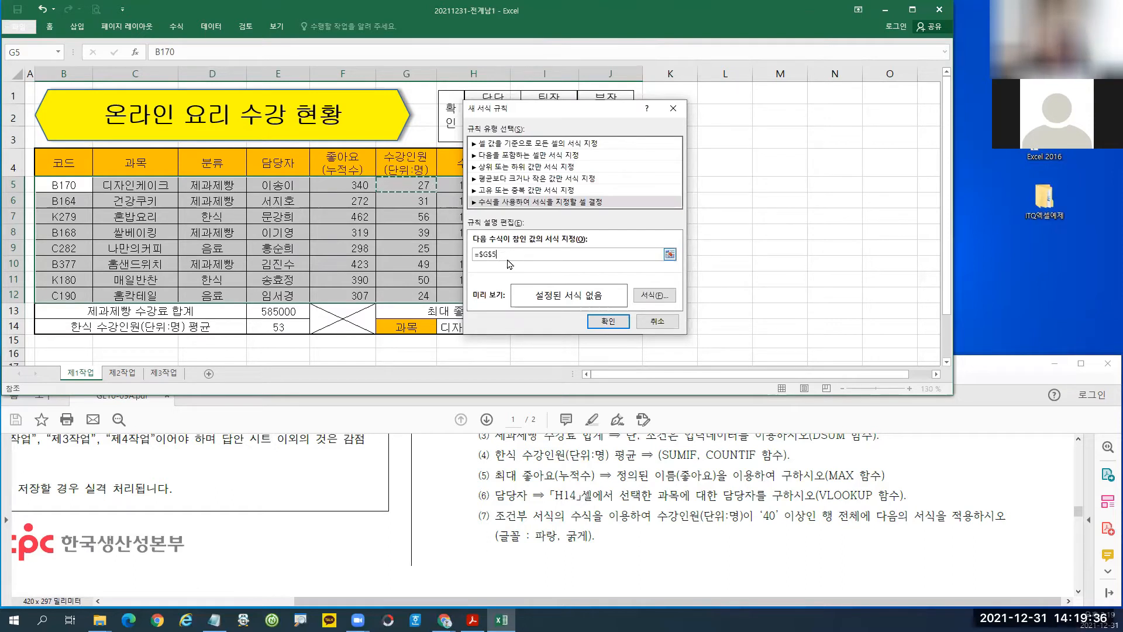
{"action": "key", "text": "BackSpace"}
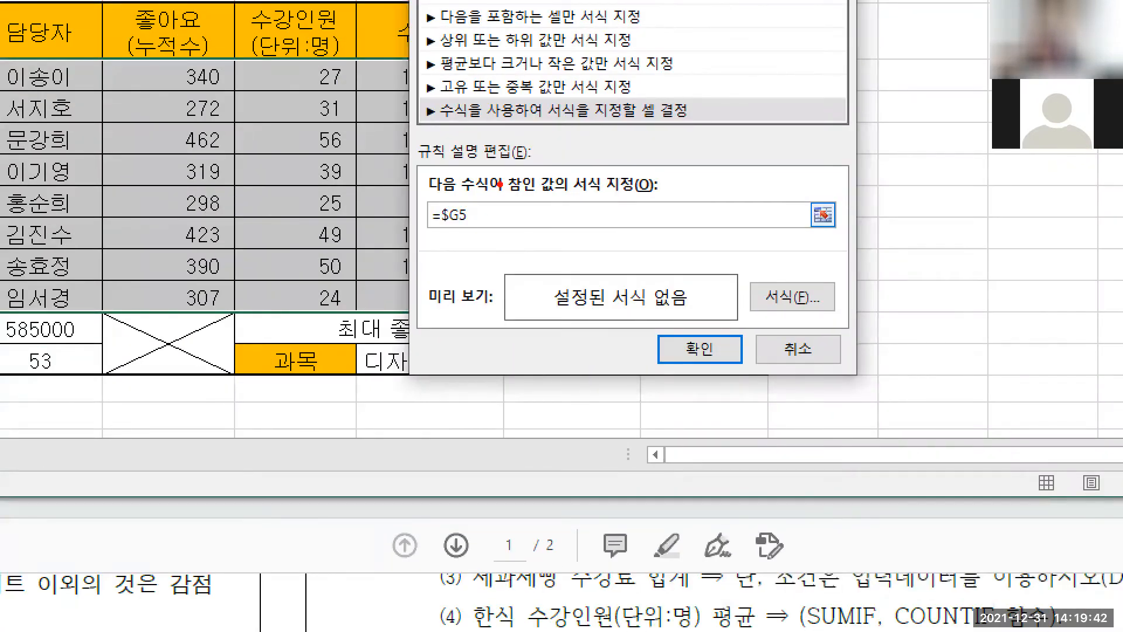
{"action": "mouse_move", "coordinate": [499, 185]}
{"action": "left_mouse_down"}
{"action": "mouse_move", "coordinate": [437, 184]}
{"action": "mouse_move", "coordinate": [490, 246]}
{"action": "mouse_move", "coordinate": [473, 237]}
{"action": "left_mouse_up"}
{"action": "key", "text": "Escape"}
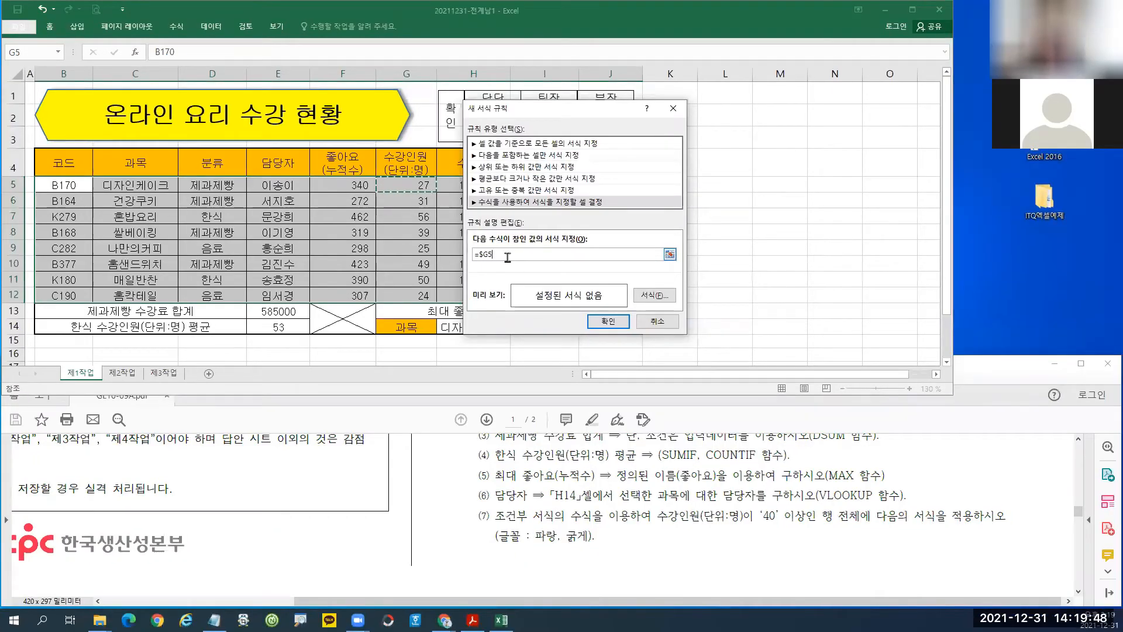
{"action": "type", "text": ">=40"}
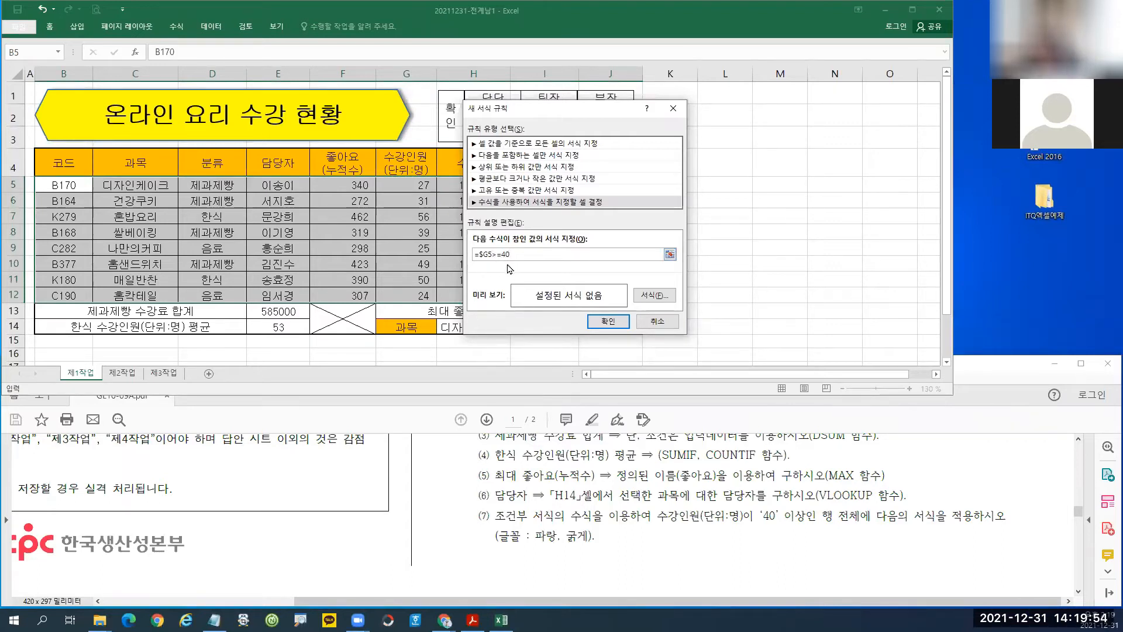
Give the rule a bold blue font and apply it.
{"action": "left_click", "coordinate": [654, 297]}
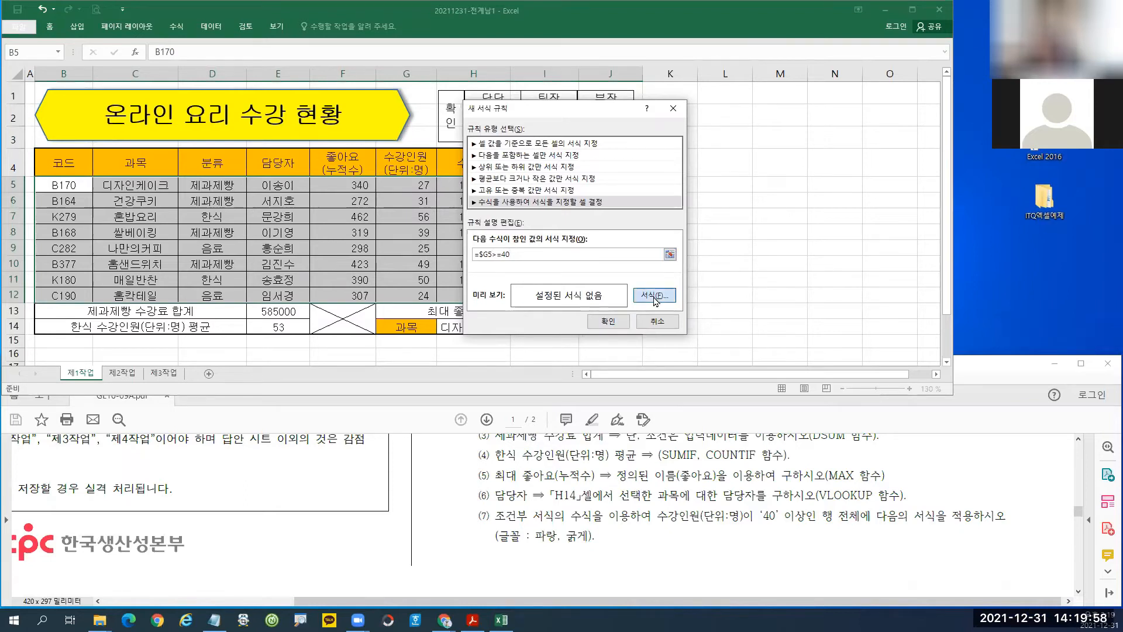
{"action": "left_click", "coordinate": [508, 91]}
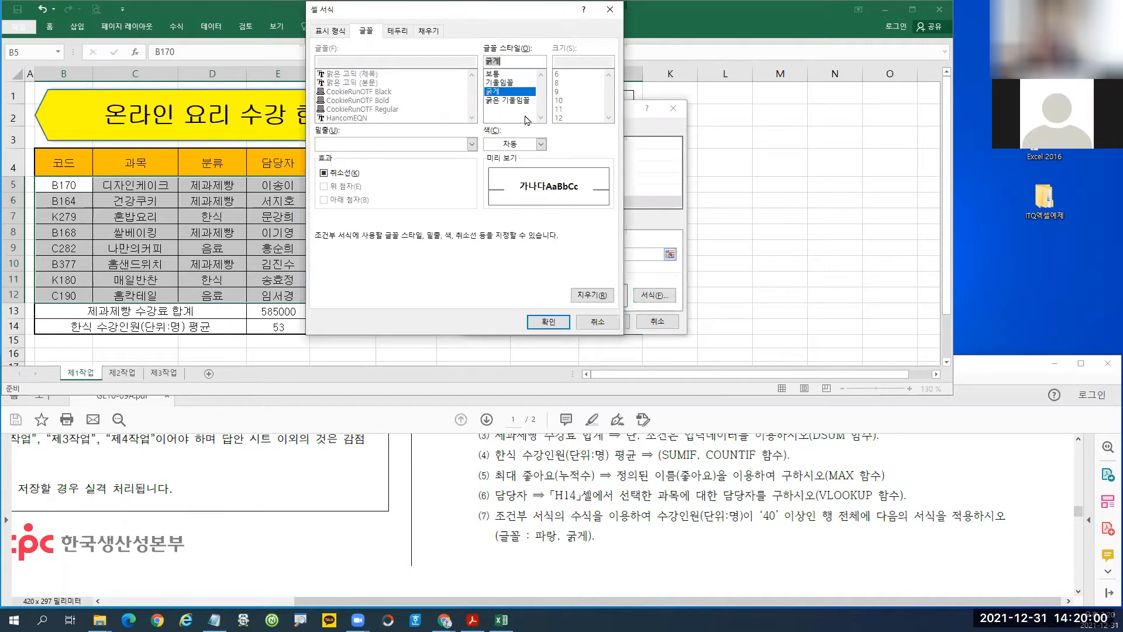
{"action": "left_click", "coordinate": [541, 144]}
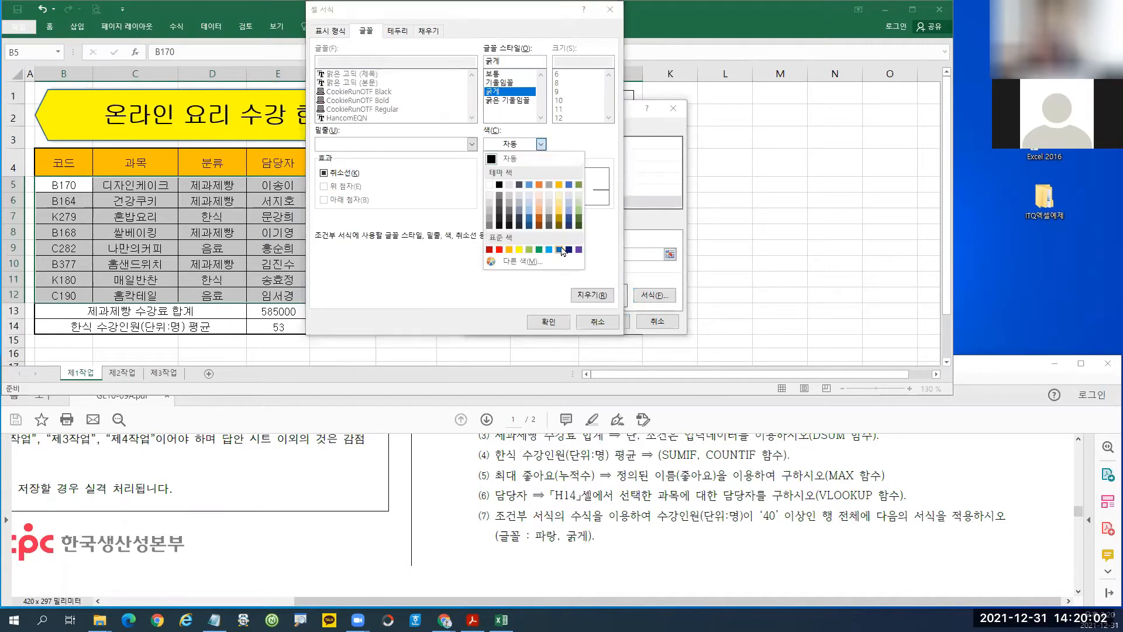
{"action": "left_click", "coordinate": [560, 250]}
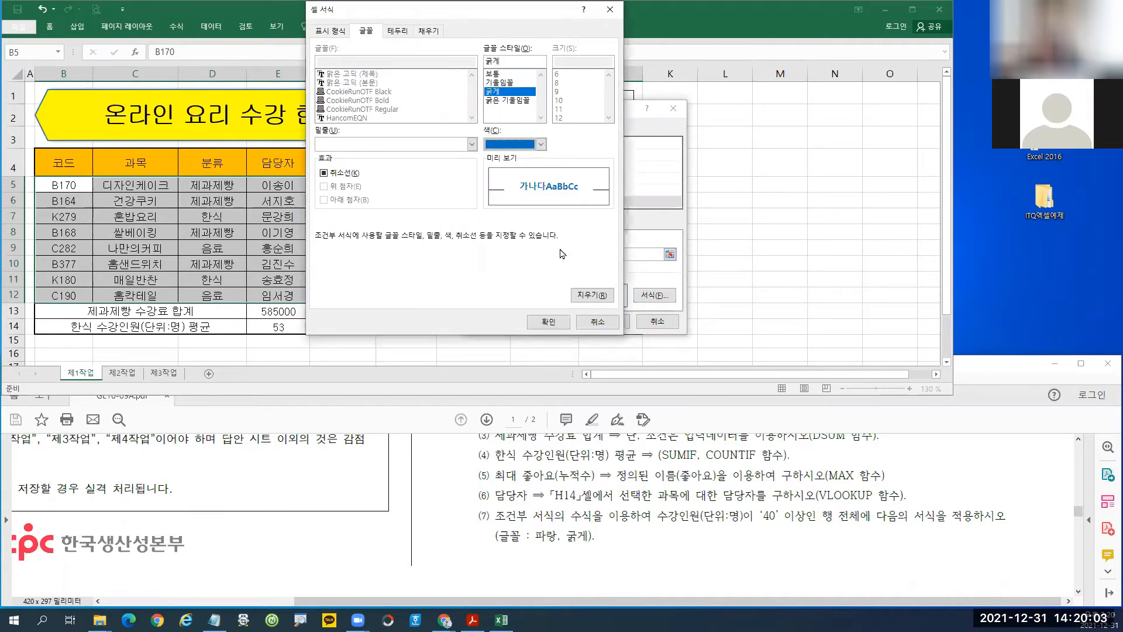
{"action": "left_click", "coordinate": [540, 145]}
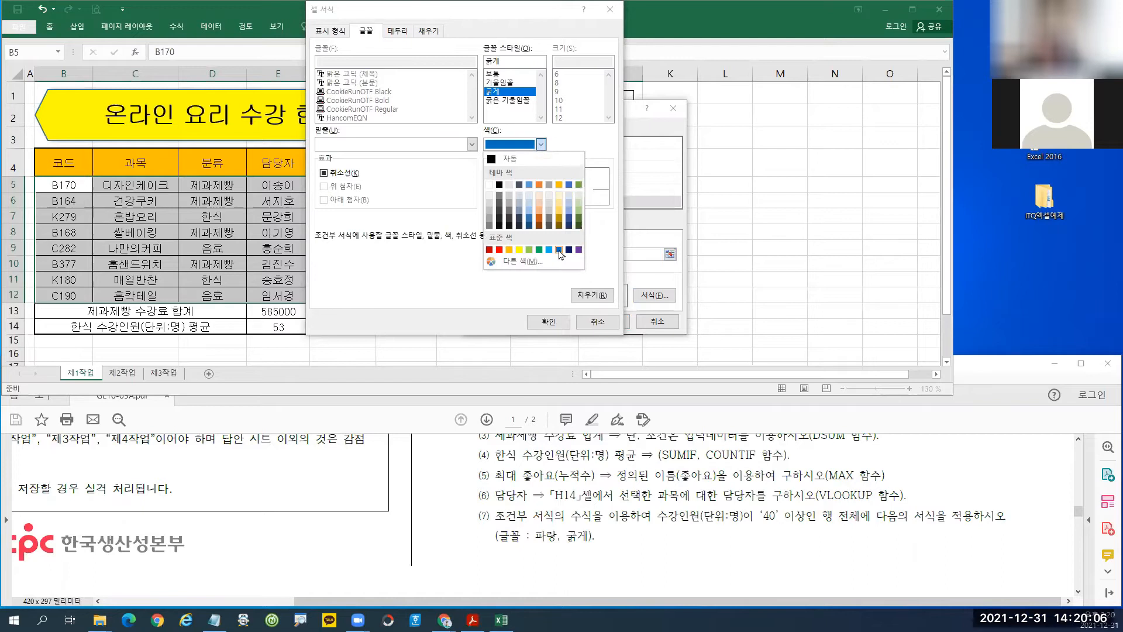
{"action": "left_click", "coordinate": [559, 251]}
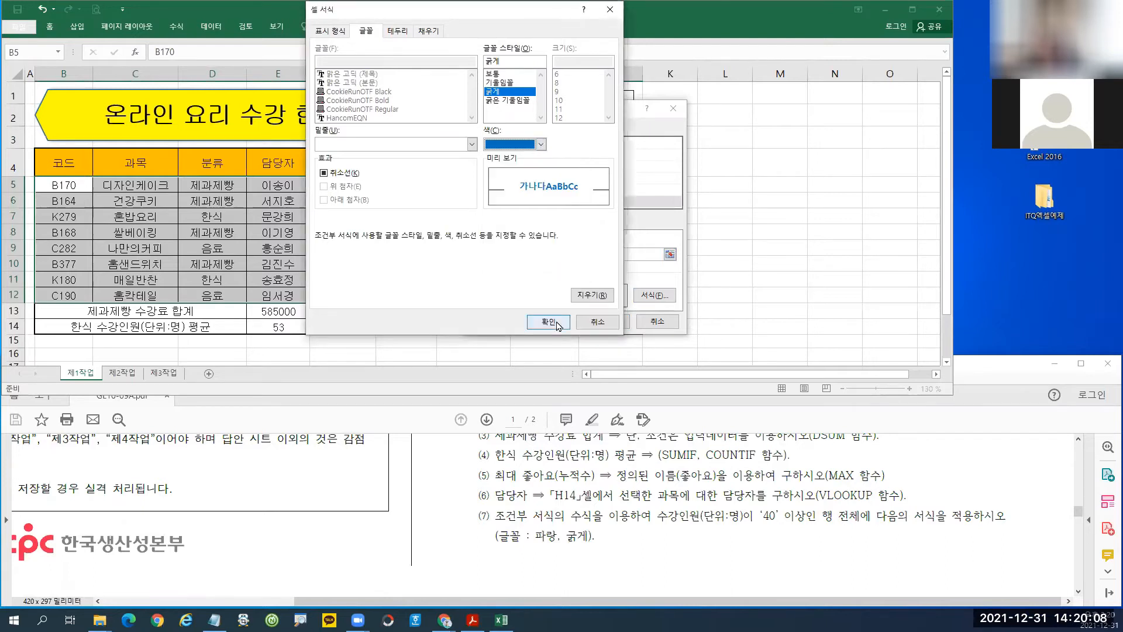
{"action": "left_click", "coordinate": [548, 323]}
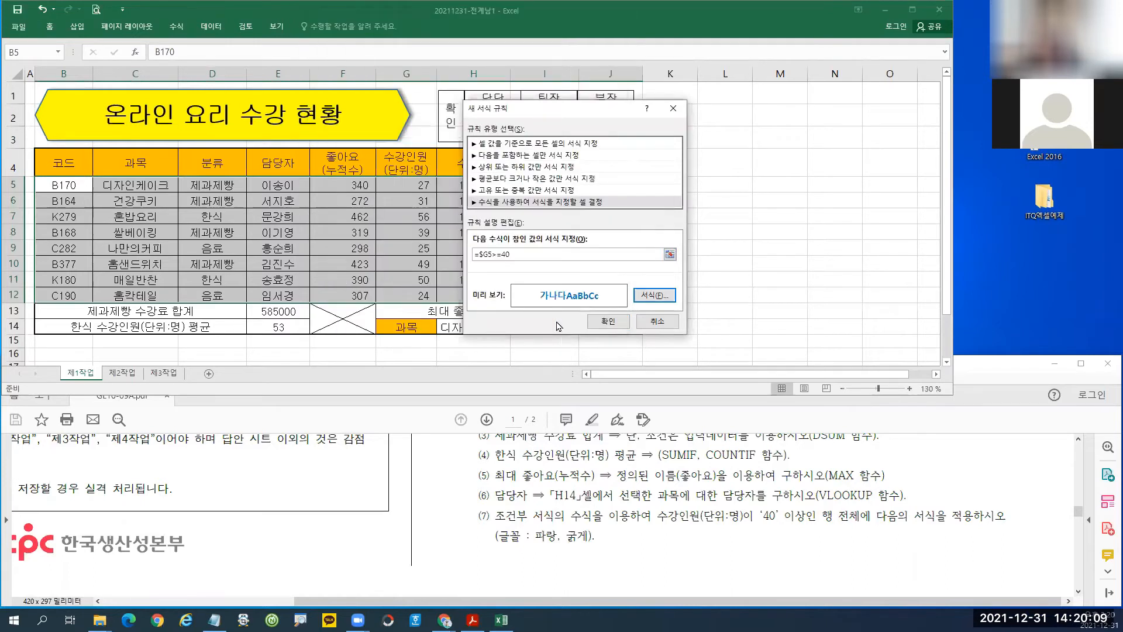
{"action": "left_click", "coordinate": [608, 321]}
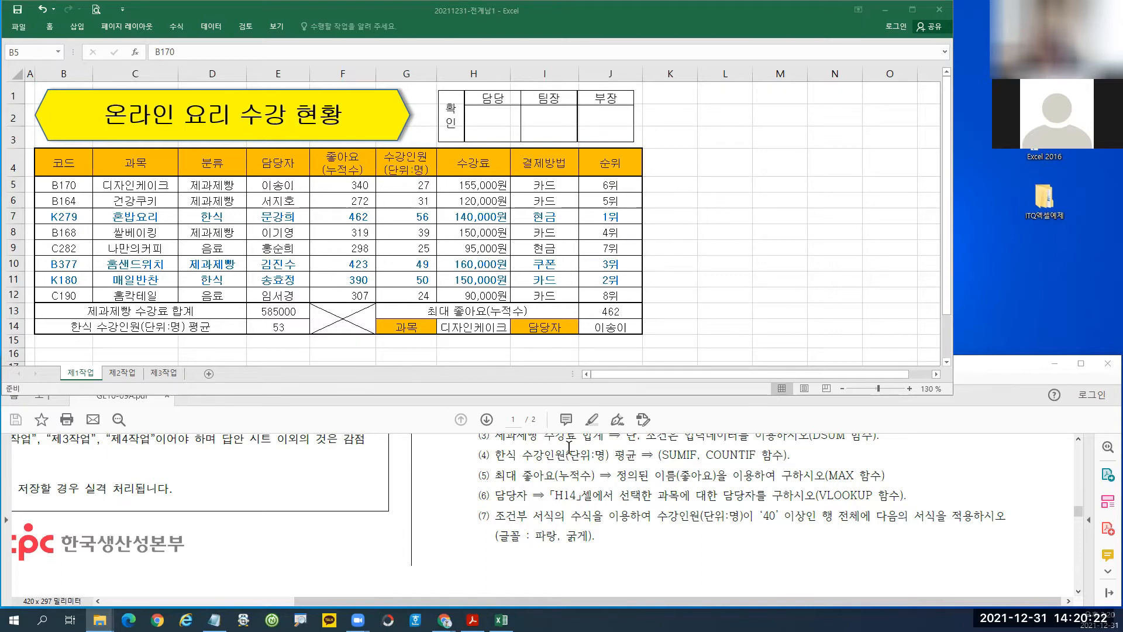
Scroll the task-sheet PDF to page 2's [제2작업] advanced-filter and table-style conditions.
{"action": "left_click", "coordinate": [1052, 482]}
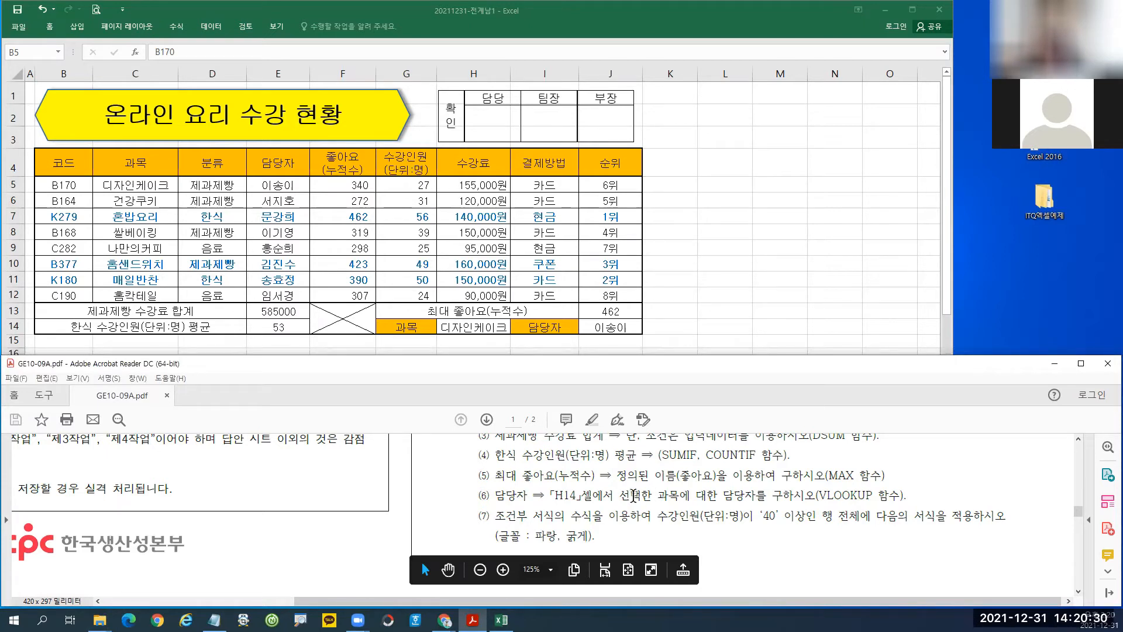
{"action": "scroll", "coordinate": [646, 502], "scroll_direction": "down", "scroll_amount": 10}
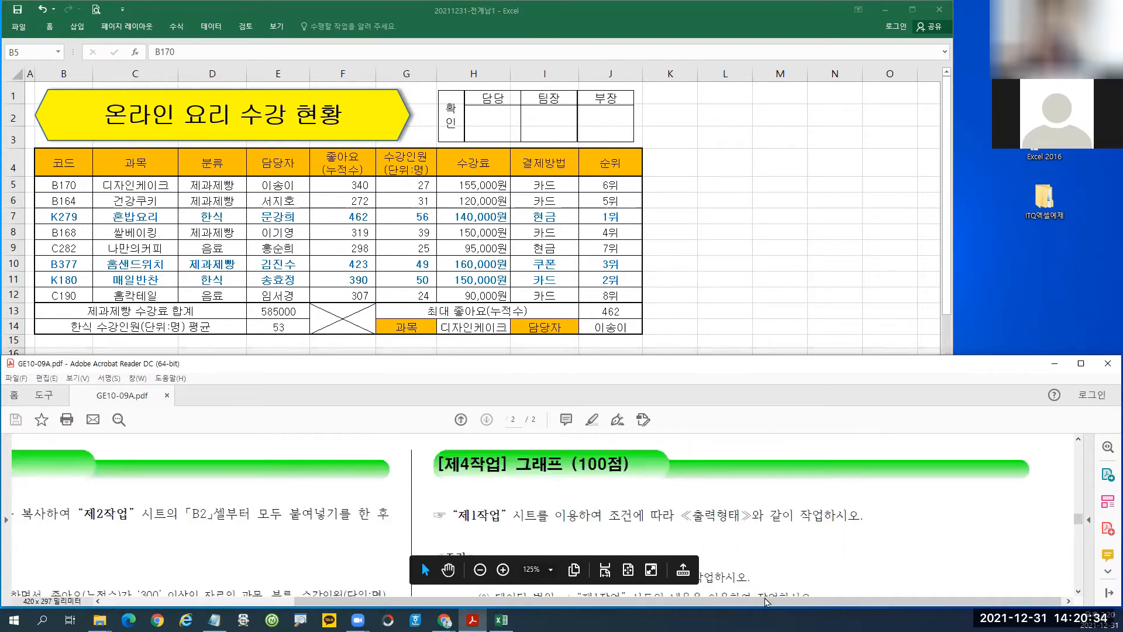
{"action": "left_click_drag", "start_coordinate": [735, 601], "coordinate": [542, 601]}
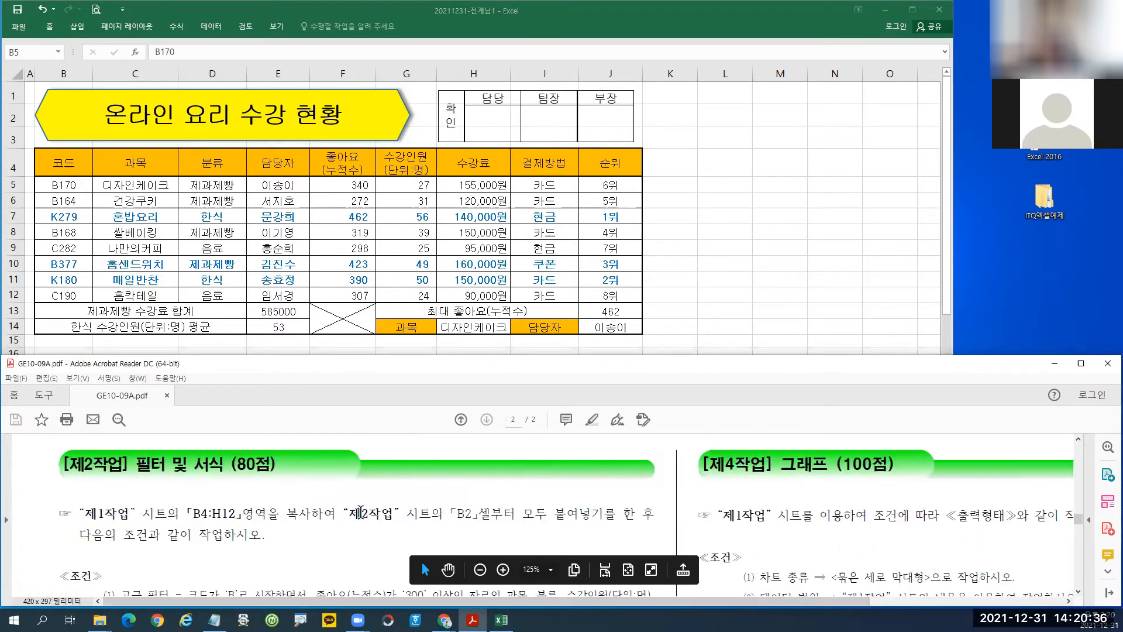
{"action": "scroll", "coordinate": [336, 507], "scroll_direction": "down", "scroll_amount": 1}
{"action": "scroll", "coordinate": [336, 507], "scroll_direction": "down", "scroll_amount": 1}
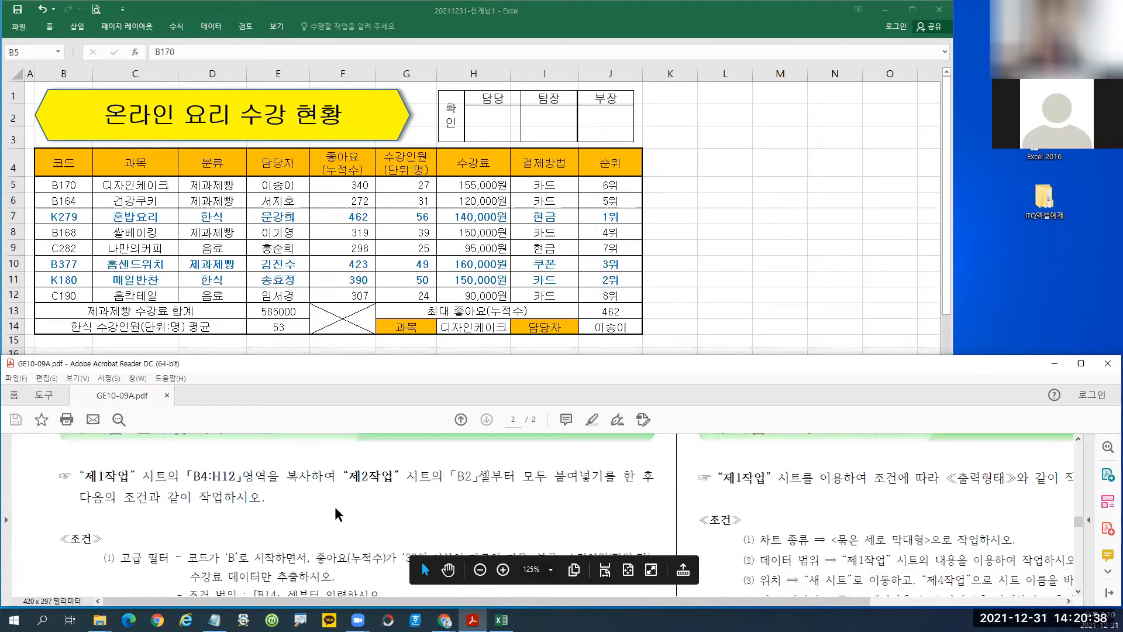
{"action": "scroll", "coordinate": [334, 507], "scroll_direction": "up", "scroll_amount": 1}
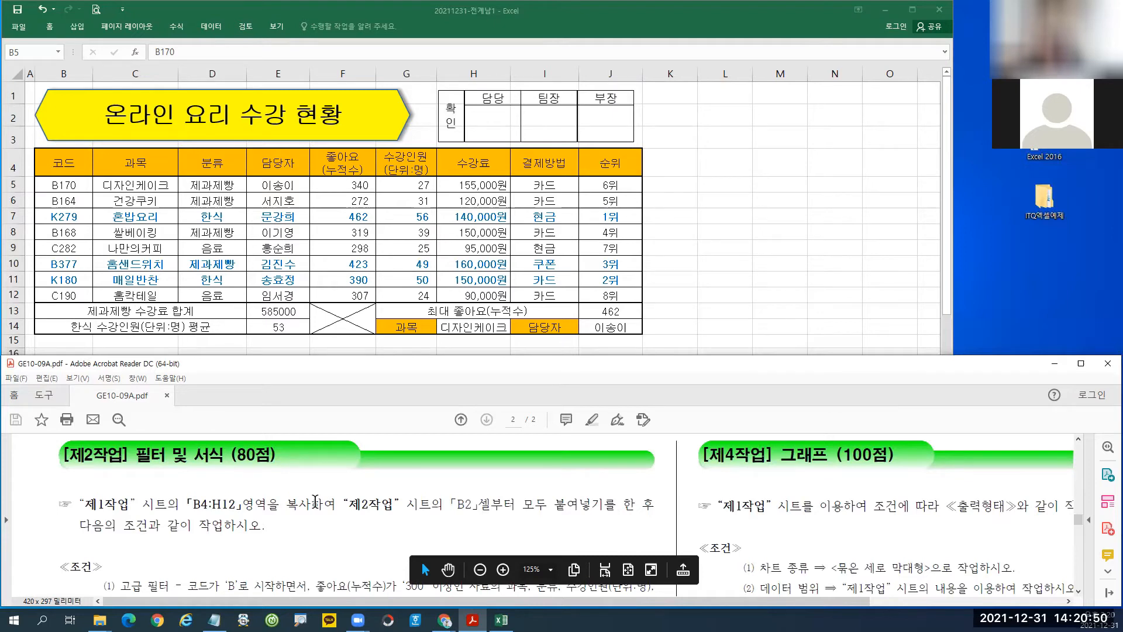
{"action": "scroll", "coordinate": [315, 502], "scroll_direction": "down", "scroll_amount": 2}
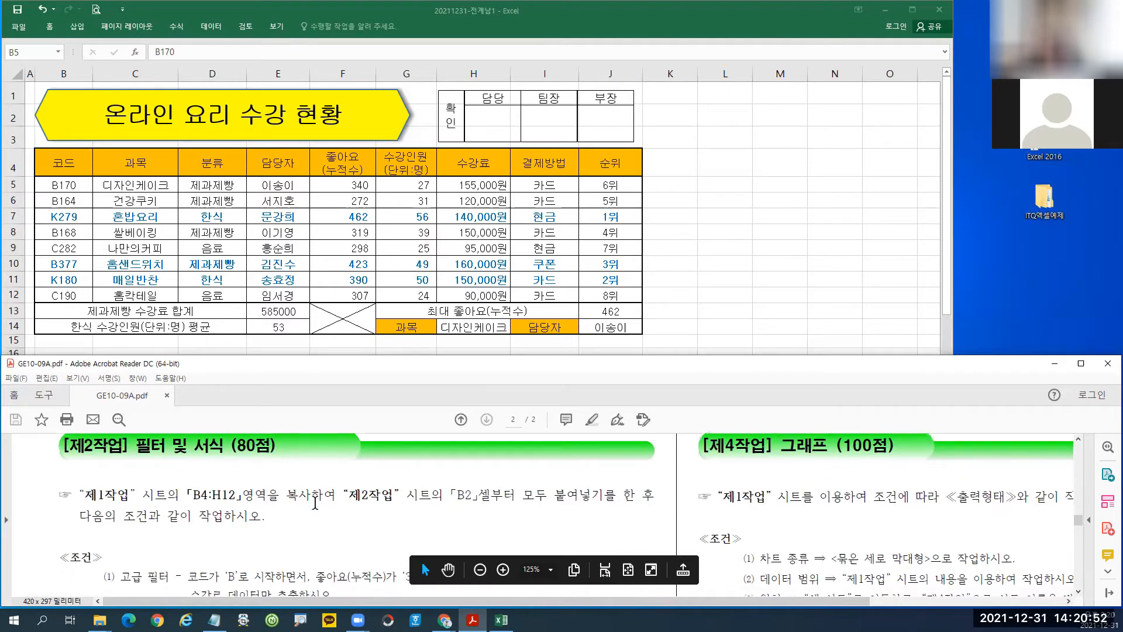
{"action": "scroll", "coordinate": [316, 505], "scroll_direction": "down", "scroll_amount": 3}
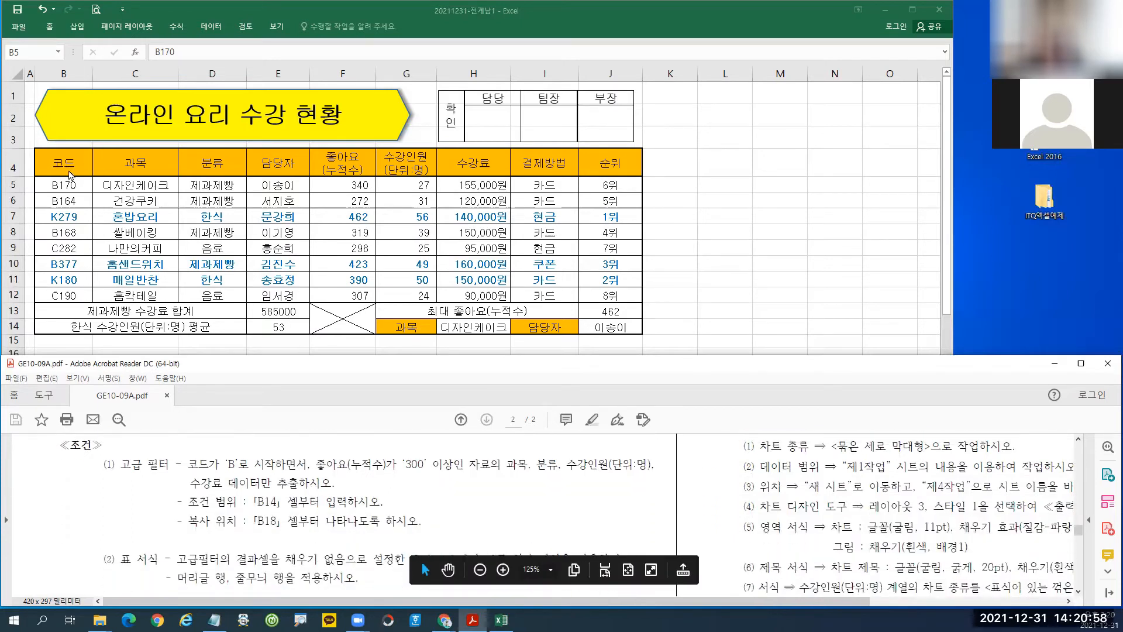
Review the 제1작업 table and mark the E13:E14 and J13 summary results on screen.
{"action": "left_click", "coordinate": [68, 168]}
{"action": "left_click", "coordinate": [65, 165]}
{"action": "mouse_move", "coordinate": [80, 164]}
{"action": "left_mouse_down"}
{"action": "mouse_move", "coordinate": [211, 189]}
{"action": "mouse_move", "coordinate": [480, 275]}
{"action": "mouse_move", "coordinate": [473, 291]}
{"action": "left_mouse_up"}
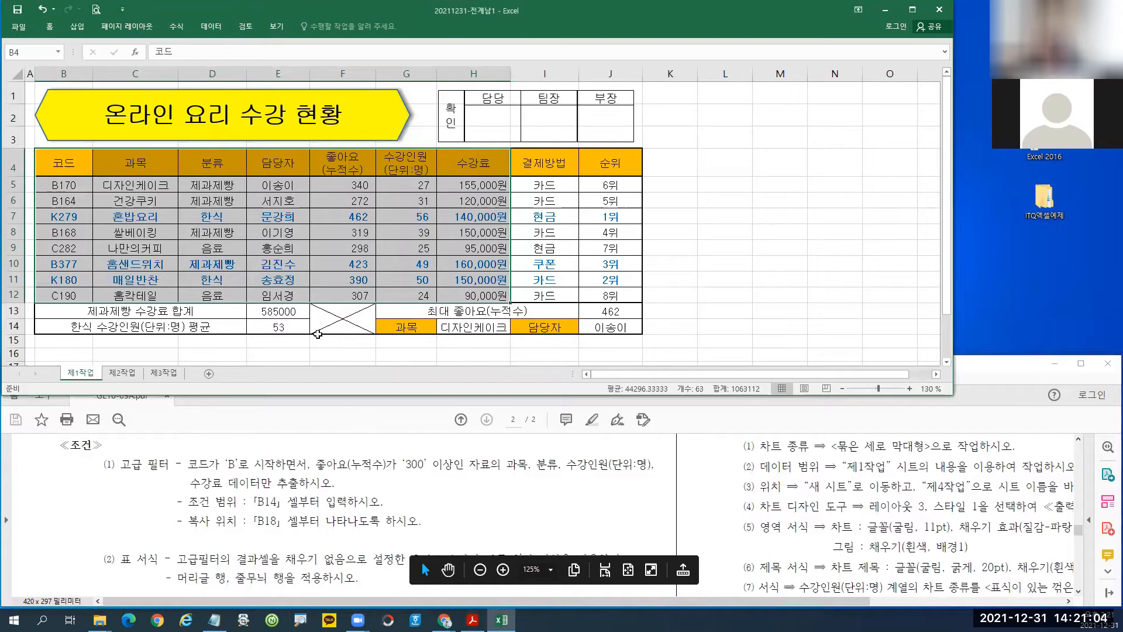
{"action": "left_click", "coordinate": [278, 312]}
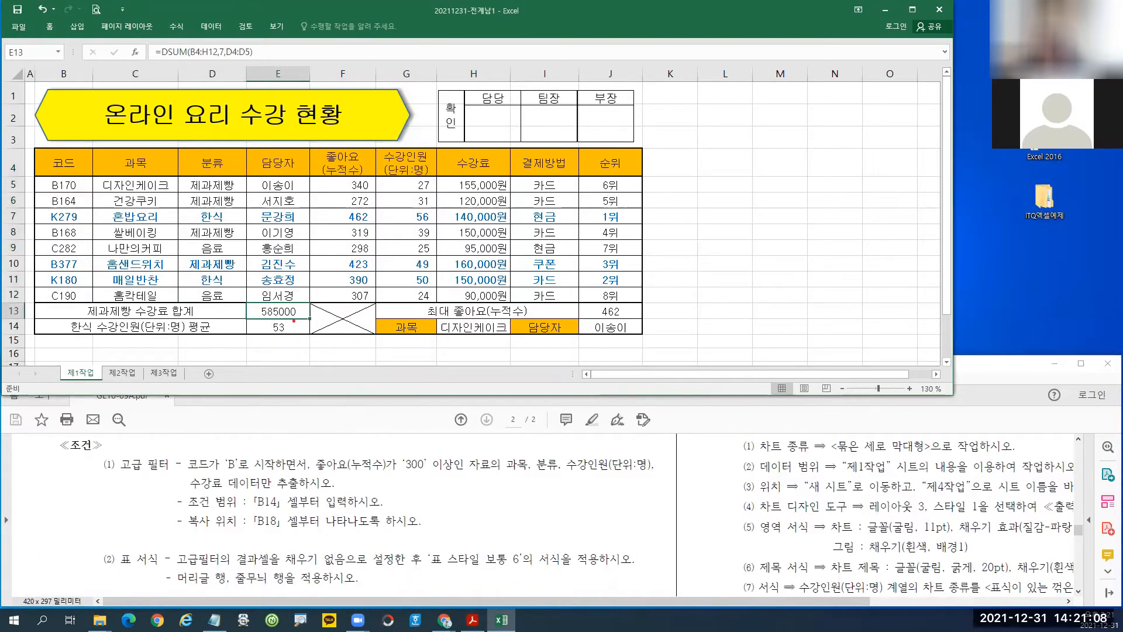
{"action": "mouse_move", "coordinate": [242, 301]}
{"action": "left_mouse_down"}
{"action": "mouse_move", "coordinate": [269, 328]}
{"action": "mouse_move", "coordinate": [312, 336]}
{"action": "left_mouse_up"}
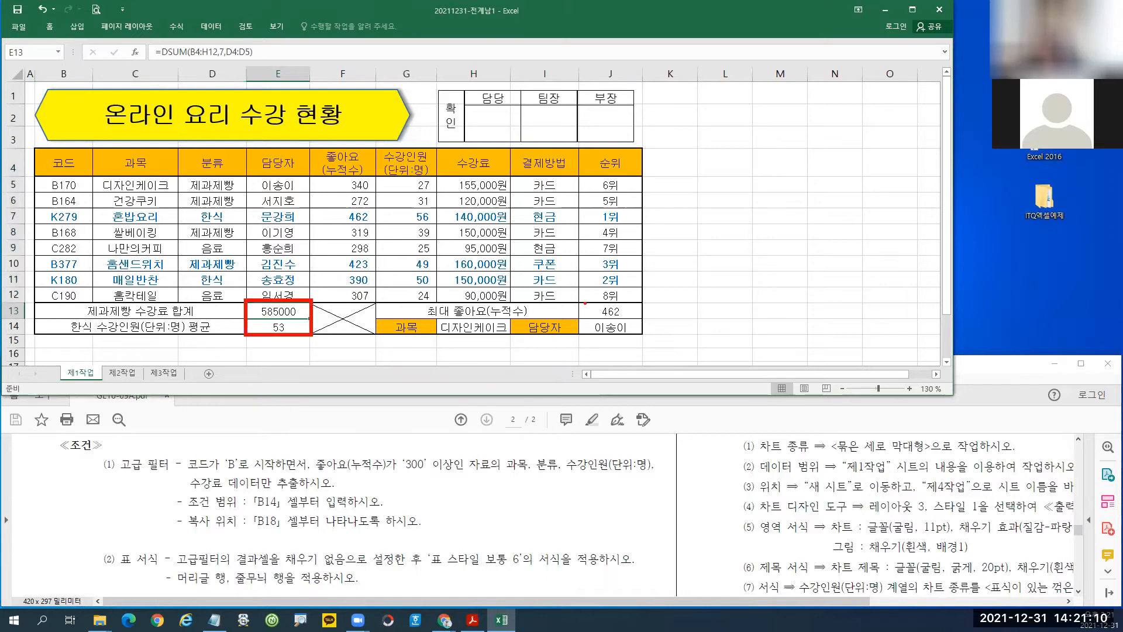
{"action": "left_click_drag", "start_coordinate": [577, 300], "coordinate": [644, 319]}
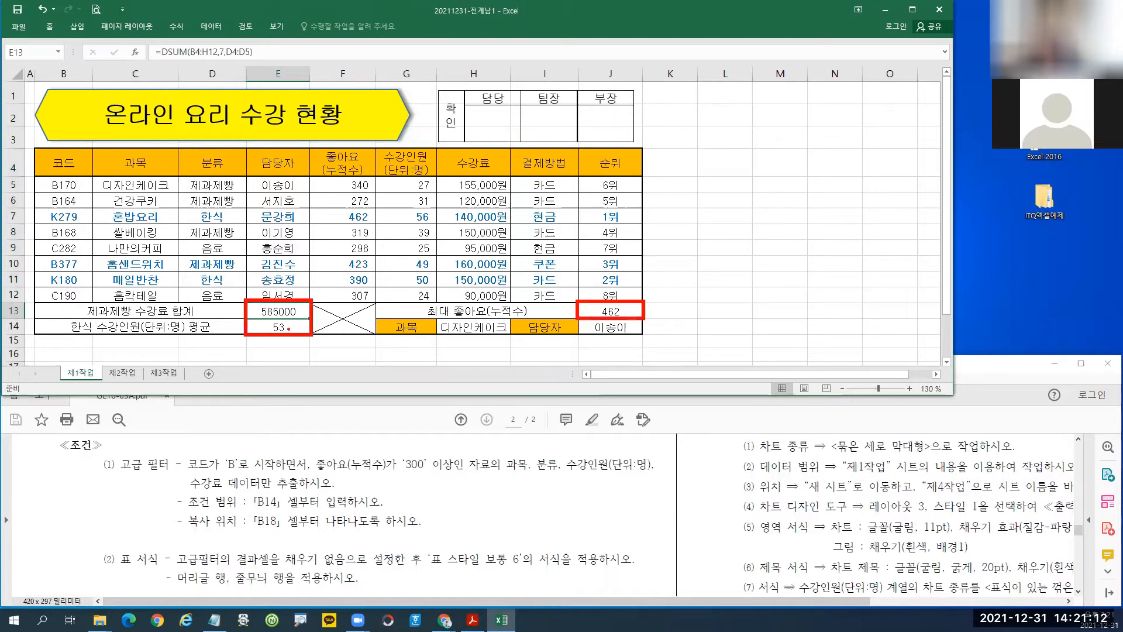
{"action": "key", "text": "Escape"}
Apply Comma Style to E13:E14 and J13 so the total reads 585,000.
{"action": "left_click_drag", "start_coordinate": [284, 311], "coordinate": [284, 324]}
{"action": "right_click", "coordinate": [297, 327]}
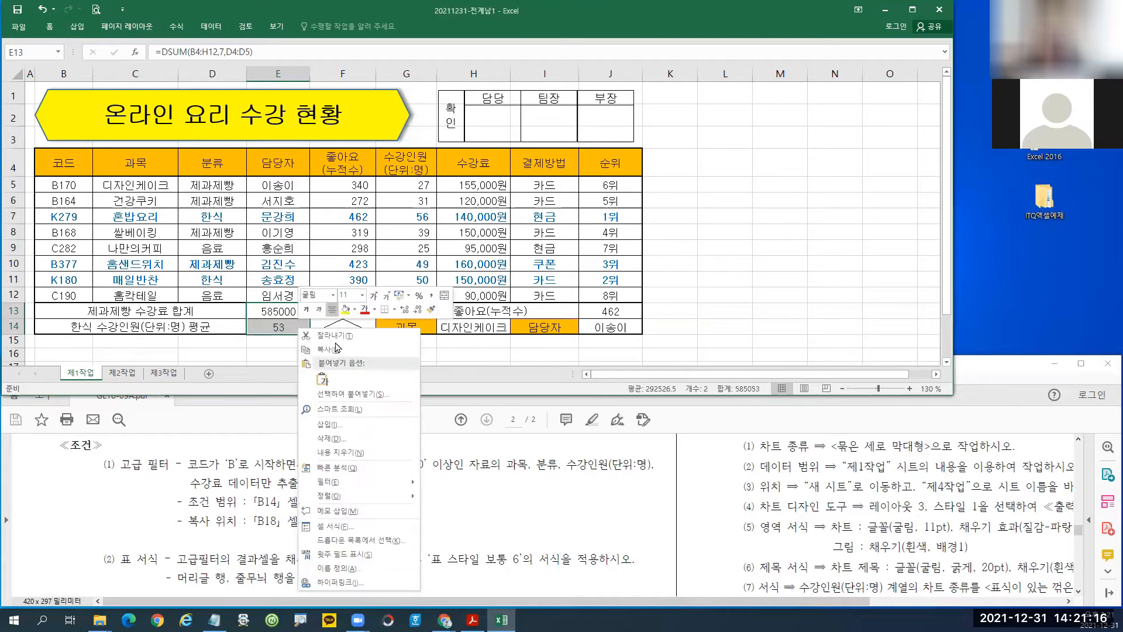
{"action": "left_click", "coordinate": [432, 297]}
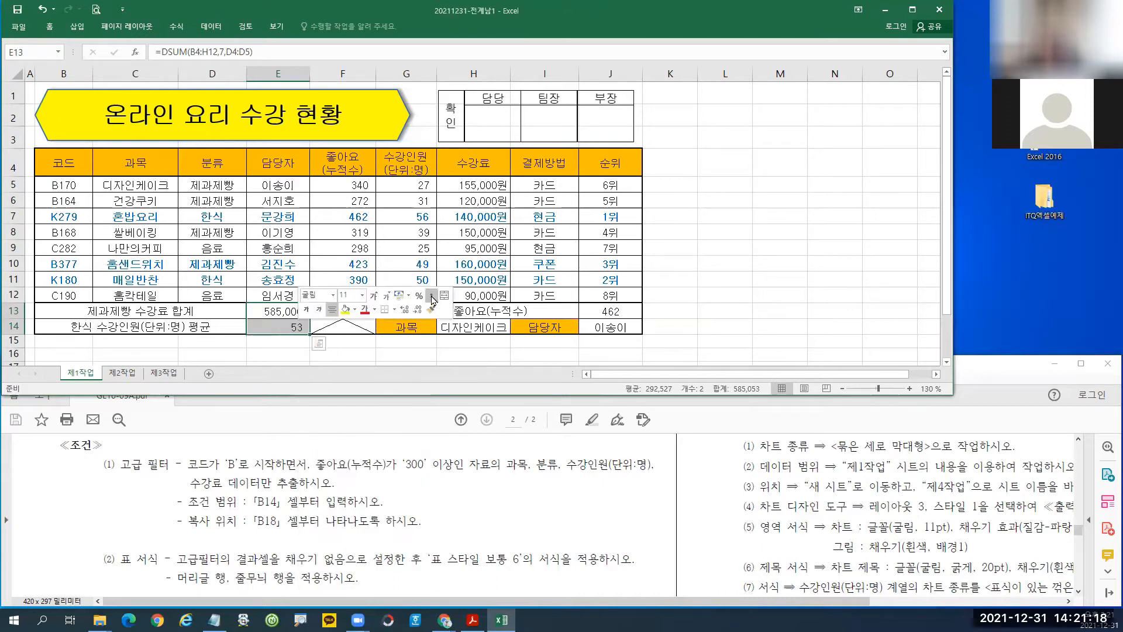
{"action": "left_click", "coordinate": [608, 313]}
{"action": "right_click", "coordinate": [607, 313]}
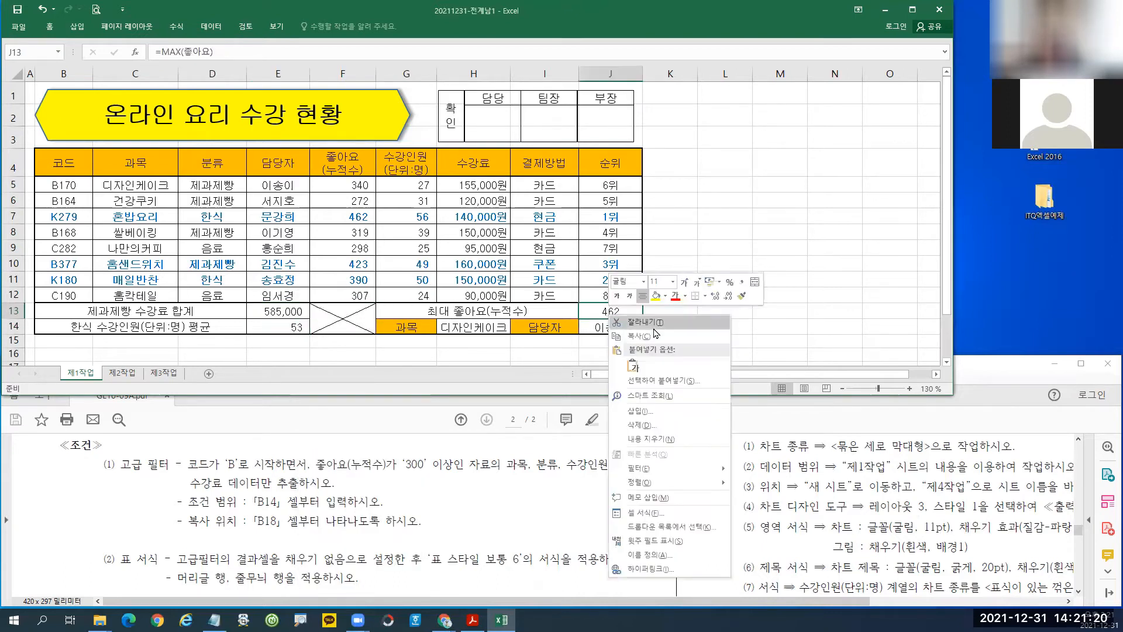
{"action": "left_click", "coordinate": [742, 282]}
{"action": "left_click_drag", "start_coordinate": [265, 311], "coordinate": [282, 322]}
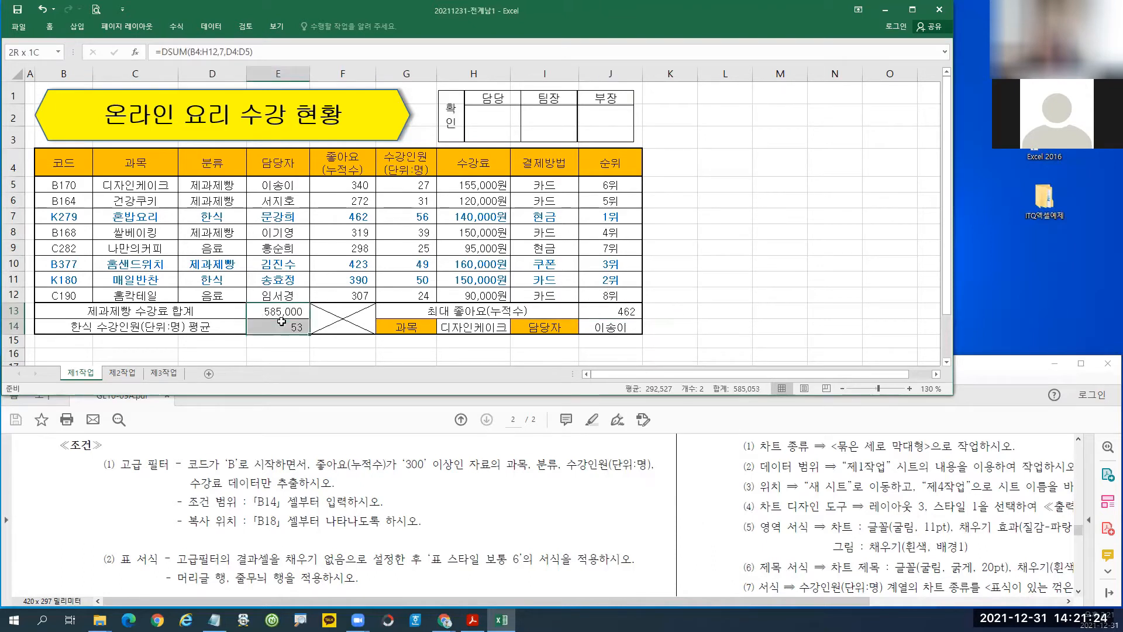
{"action": "right_click", "coordinate": [281, 321]}
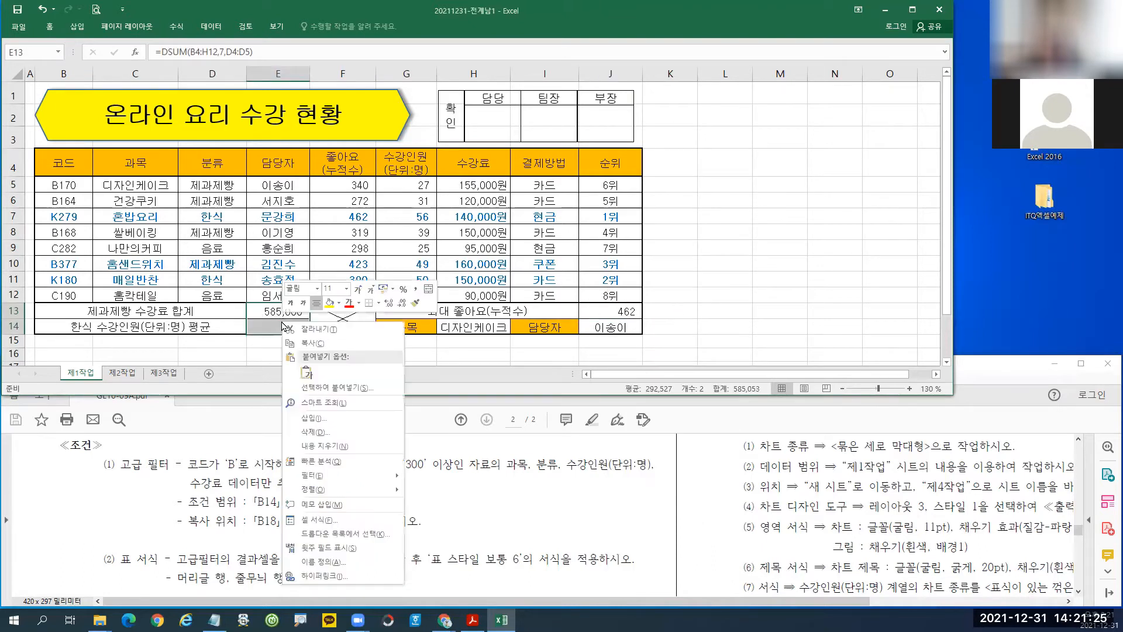
{"action": "left_click", "coordinate": [415, 292]}
Check the DSUM and MAX formulas, then select the data table B4:H12.
{"action": "left_click", "coordinate": [268, 325]}
{"action": "left_click", "coordinate": [268, 312]}
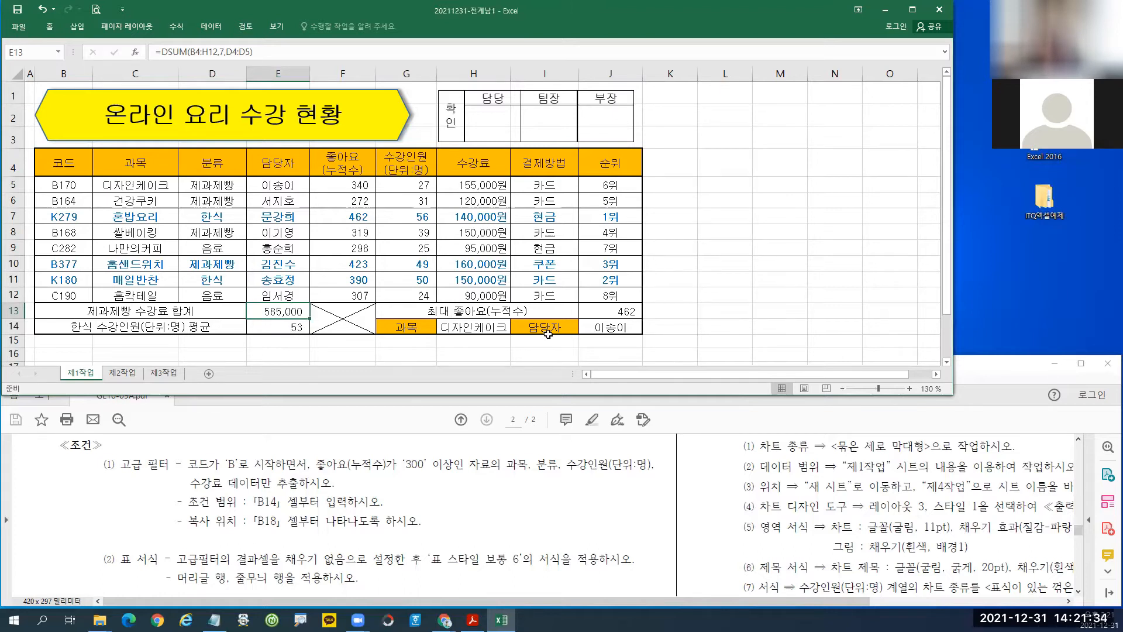
{"action": "left_click", "coordinate": [607, 314]}
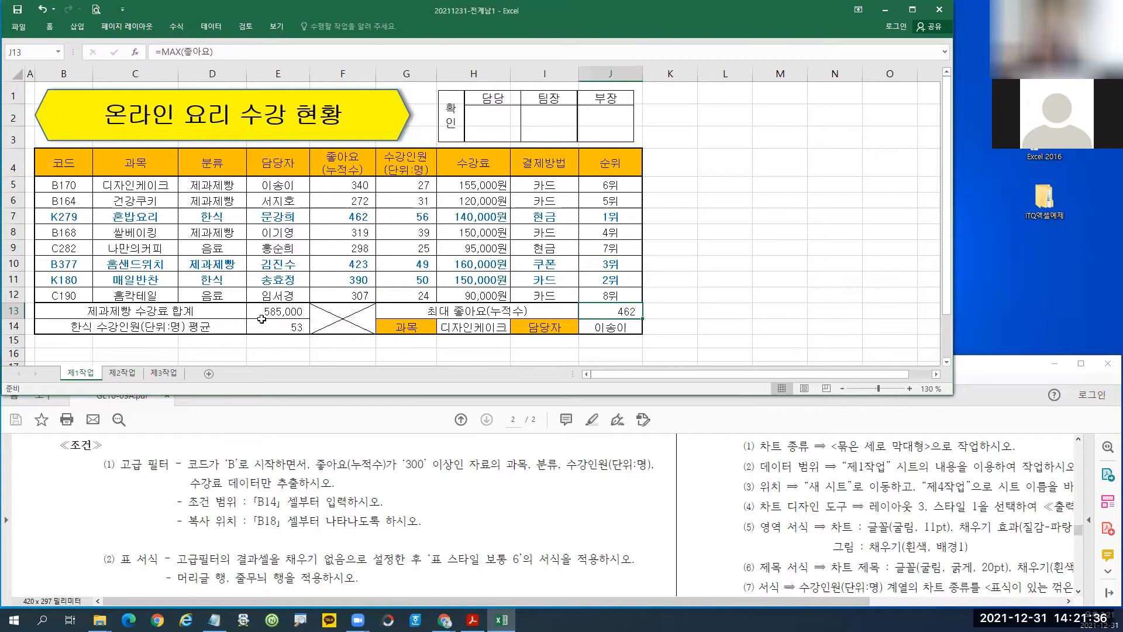
{"action": "left_click_drag", "start_coordinate": [70, 163], "coordinate": [460, 295]}
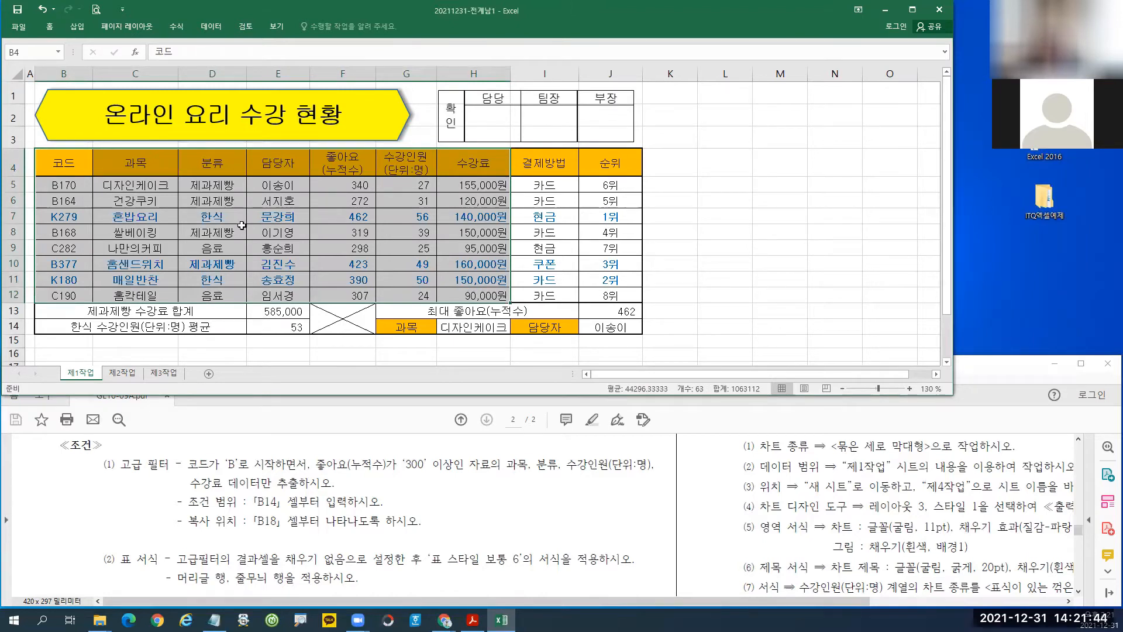
Copy the B4:H12 table and paste it at B2 on sheet 제2작업.
{"action": "key", "text": "ctrl+c"}
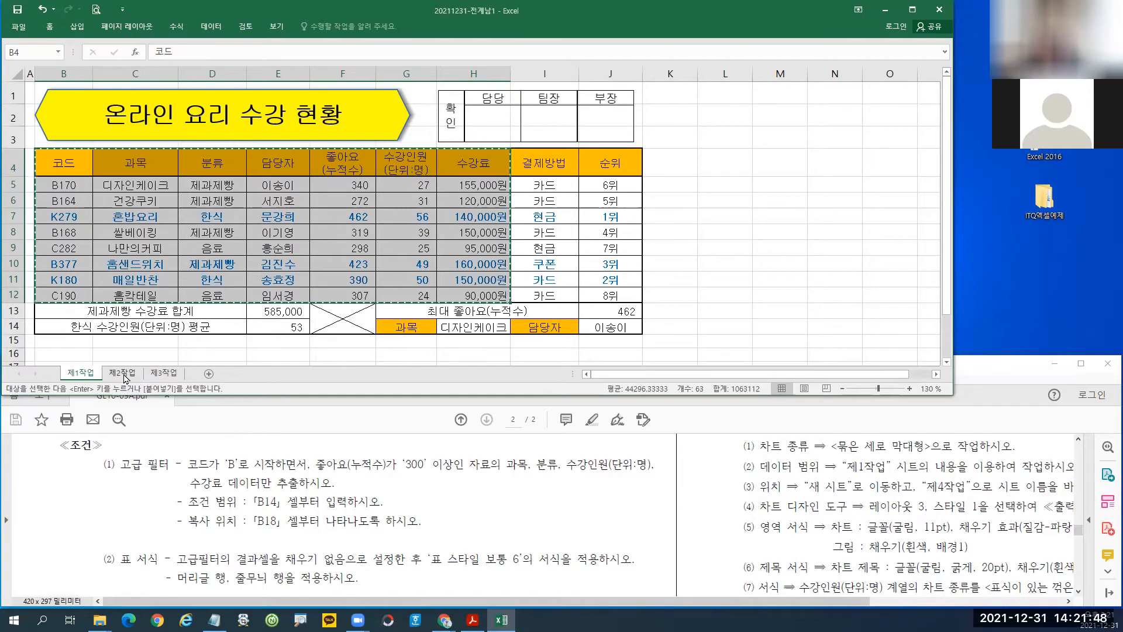
{"action": "left_click", "coordinate": [123, 372]}
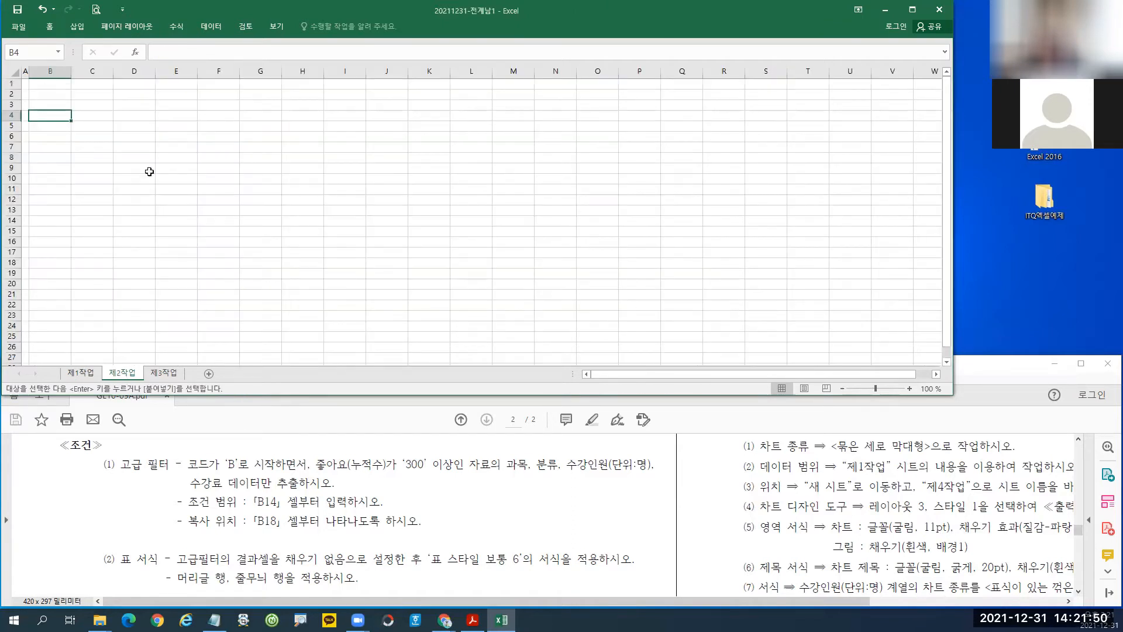
{"action": "left_click", "coordinate": [48, 96]}
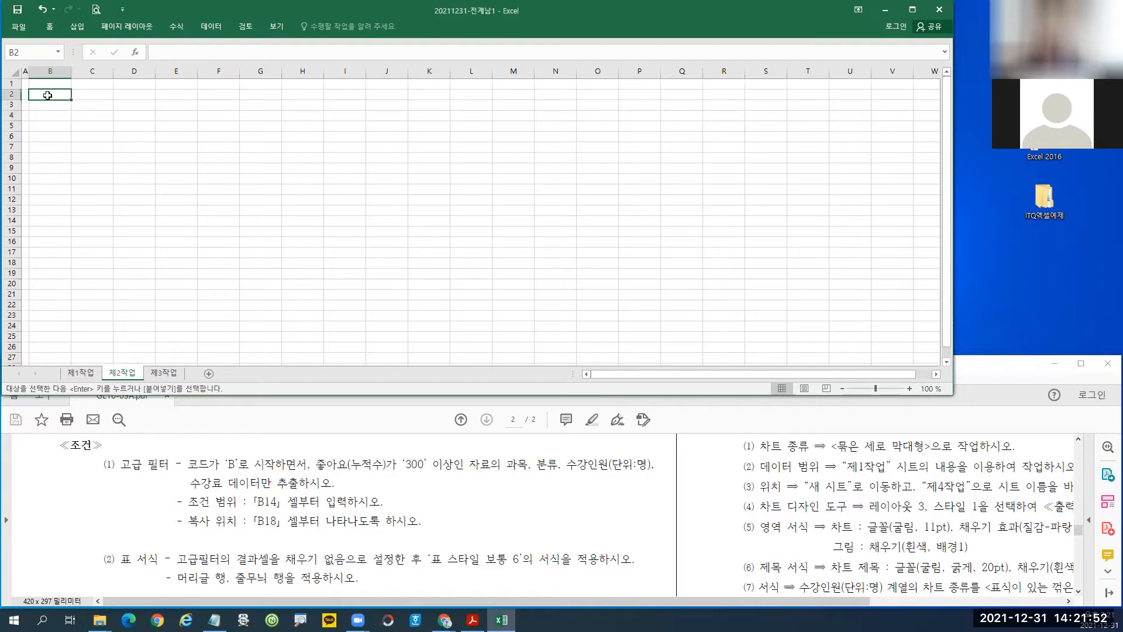
{"action": "key", "text": "ctrl+v"}
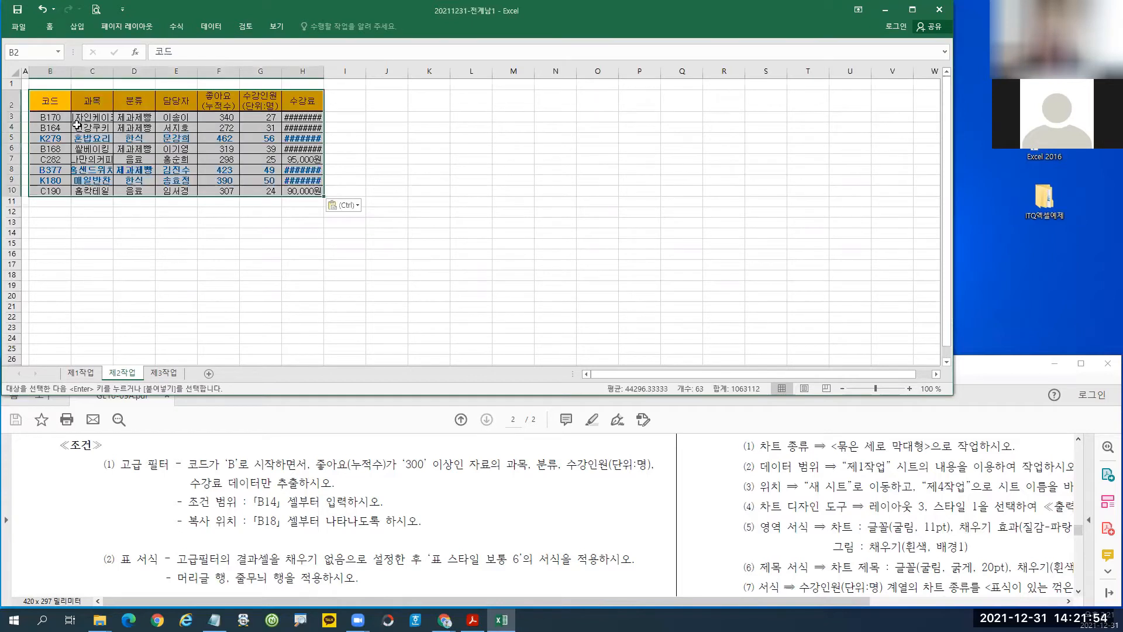
Apply the original column widths to the pasted table via Paste Special.
{"action": "right_click", "coordinate": [86, 124]}
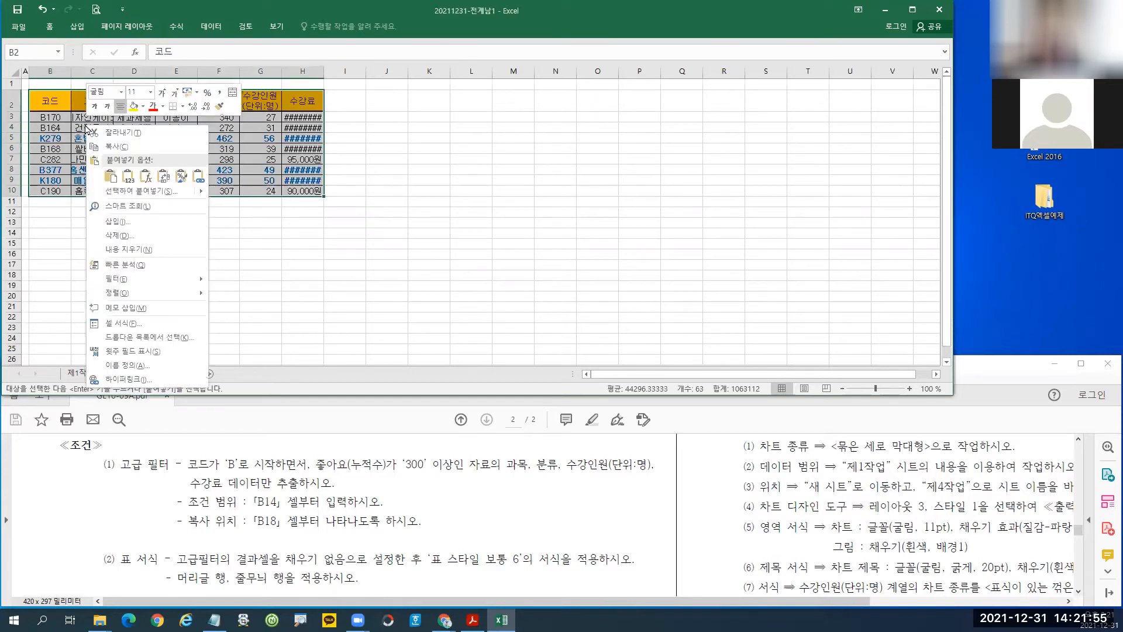
{"action": "left_click", "coordinate": [130, 196]}
{"action": "left_click", "coordinate": [159, 142]}
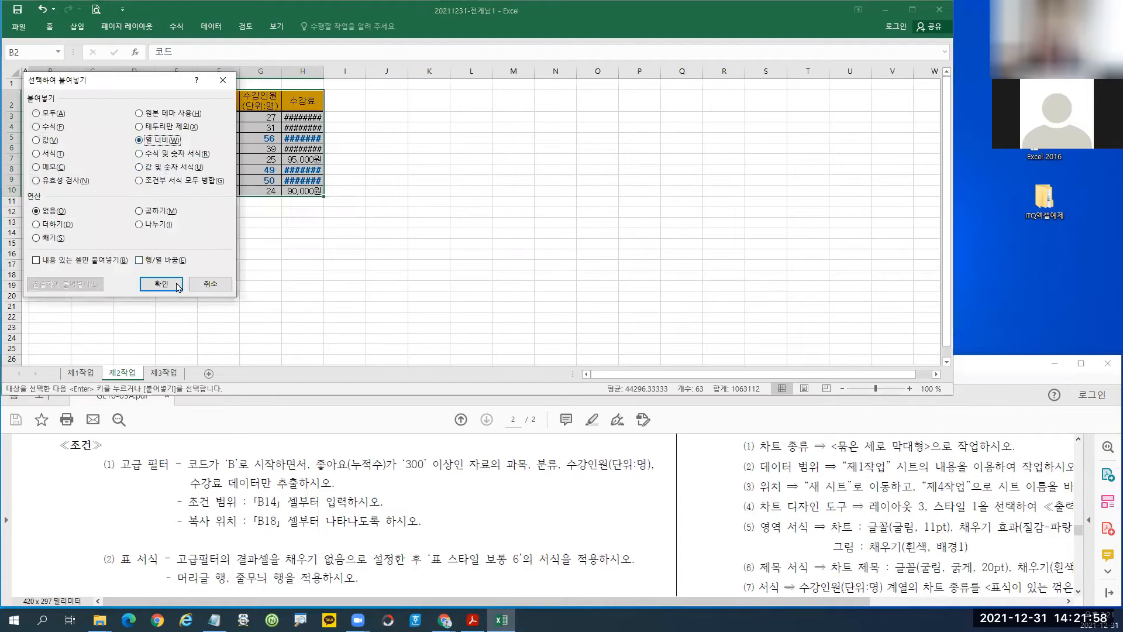
{"action": "left_click", "coordinate": [175, 283]}
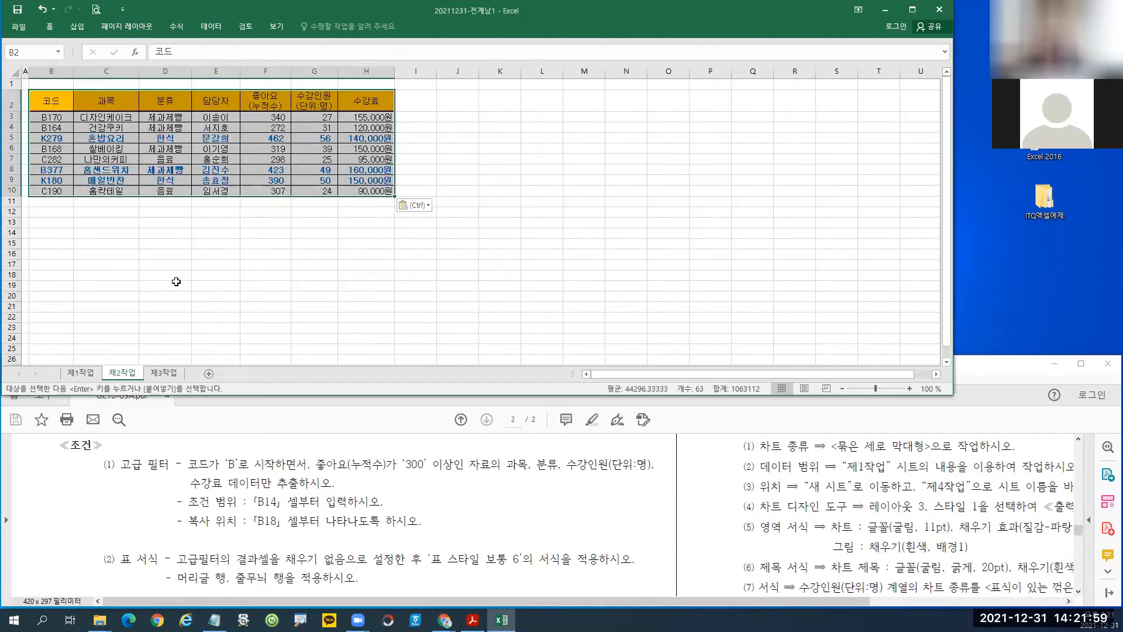
{"action": "left_click", "coordinate": [910, 388]}
{"action": "left_click", "coordinate": [909, 388]}
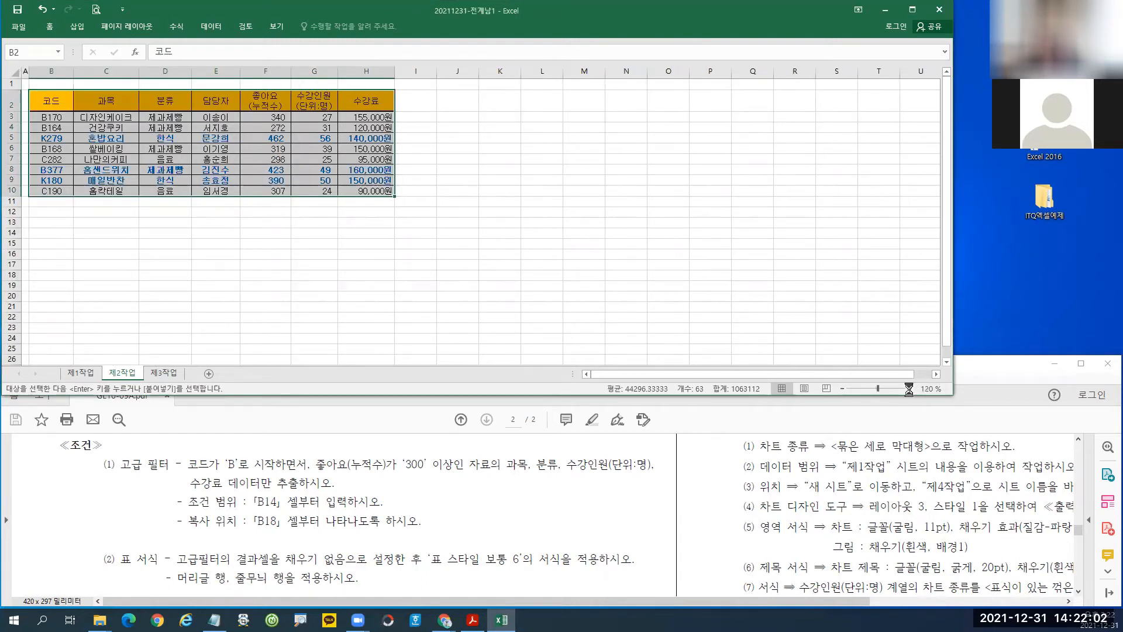
{"action": "left_click", "coordinate": [910, 388]}
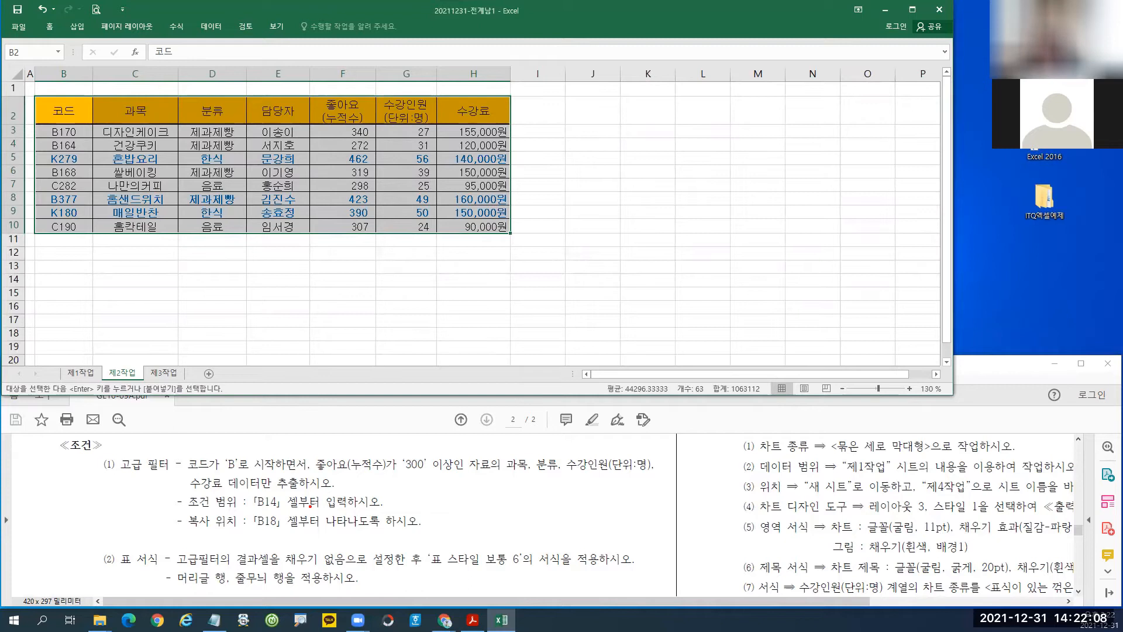
Mark the 코드 and 좋아요(누적수) criteria fields and location B14 in the task conditions.
{"action": "mouse_move", "coordinate": [178, 451]}
{"action": "left_mouse_down"}
{"action": "mouse_move", "coordinate": [211, 481]}
{"action": "mouse_move", "coordinate": [252, 476]}
{"action": "left_mouse_up"}
{"action": "mouse_move", "coordinate": [309, 451]}
{"action": "left_mouse_down"}
{"action": "mouse_move", "coordinate": [392, 475]}
{"action": "mouse_move", "coordinate": [462, 471]}
{"action": "left_mouse_up"}
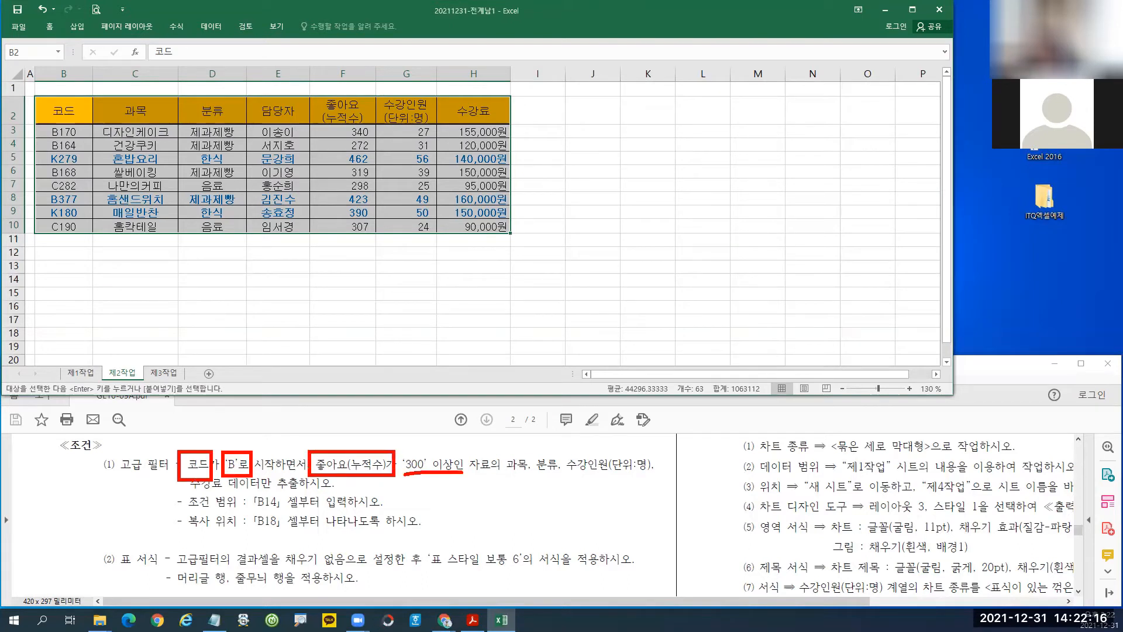
{"action": "left_click_drag", "start_coordinate": [193, 483], "coordinate": [209, 471]}
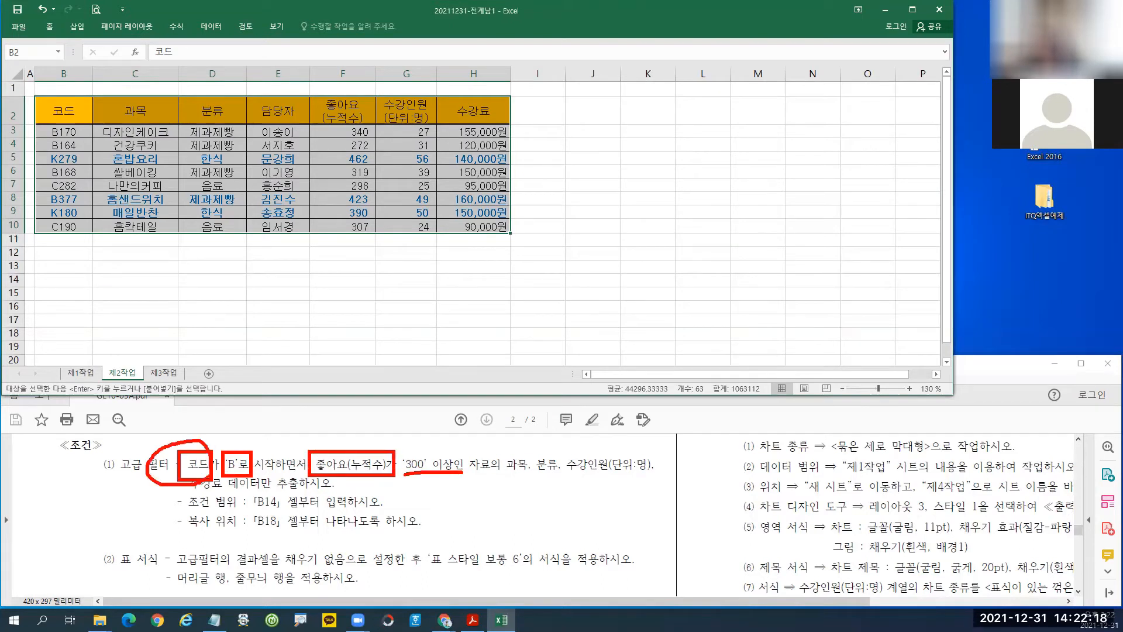
{"action": "mouse_move", "coordinate": [366, 480]}
{"action": "left_mouse_down"}
{"action": "mouse_move", "coordinate": [313, 469]}
{"action": "mouse_move", "coordinate": [362, 495]}
{"action": "left_mouse_up"}
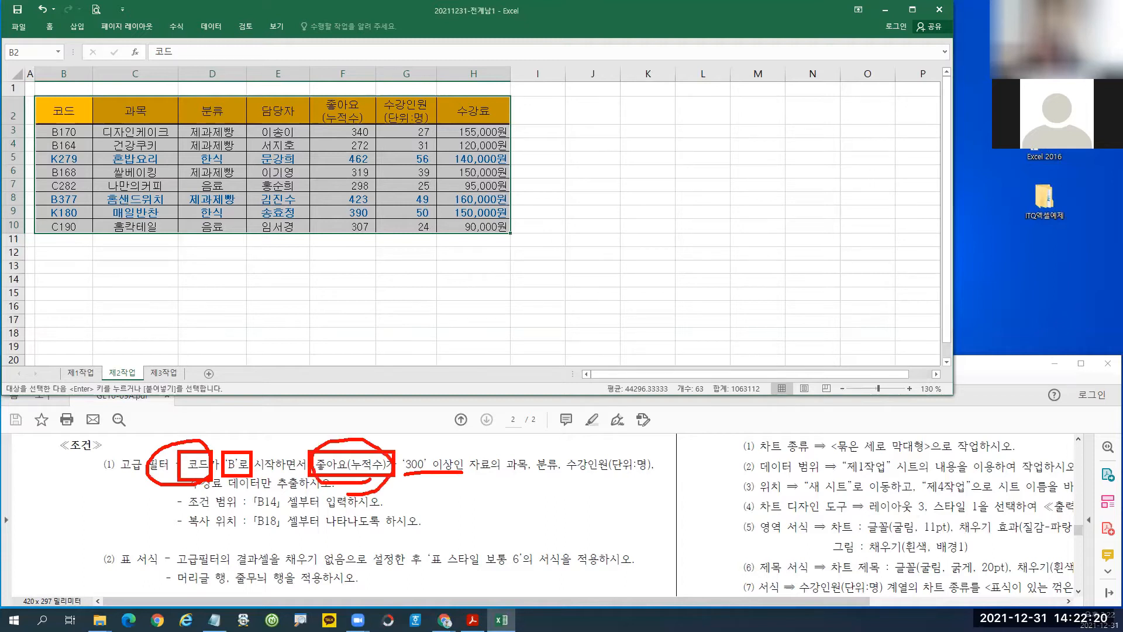
{"action": "mouse_move", "coordinate": [285, 510]}
{"action": "left_mouse_down"}
{"action": "mouse_move", "coordinate": [236, 504]}
{"action": "mouse_move", "coordinate": [285, 516]}
{"action": "left_mouse_up"}
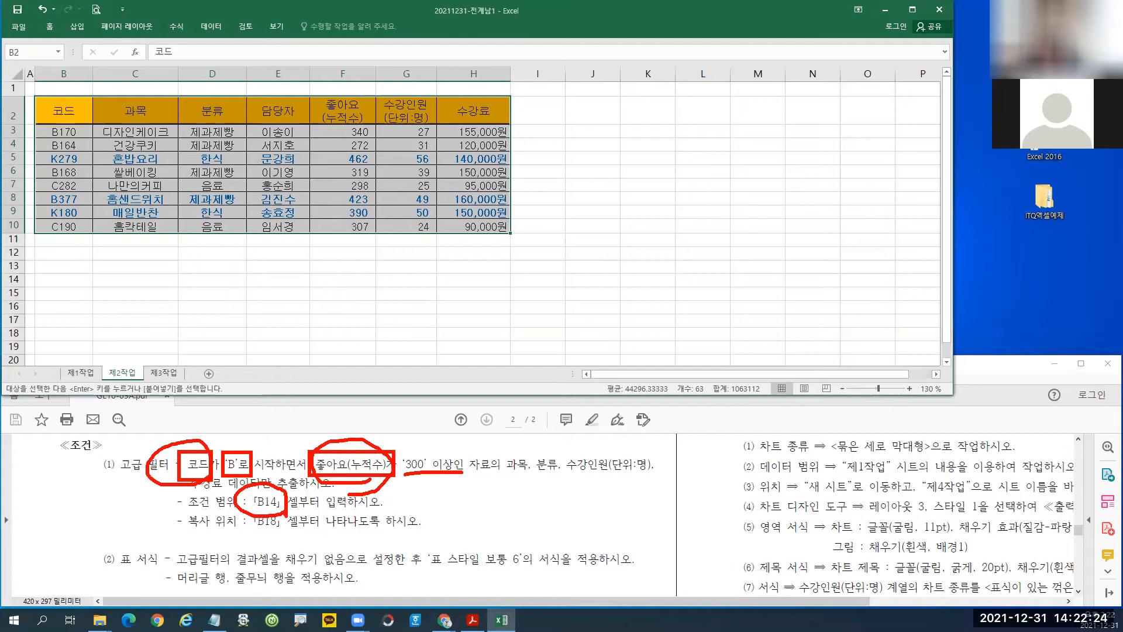
{"action": "key", "text": "Escape"}
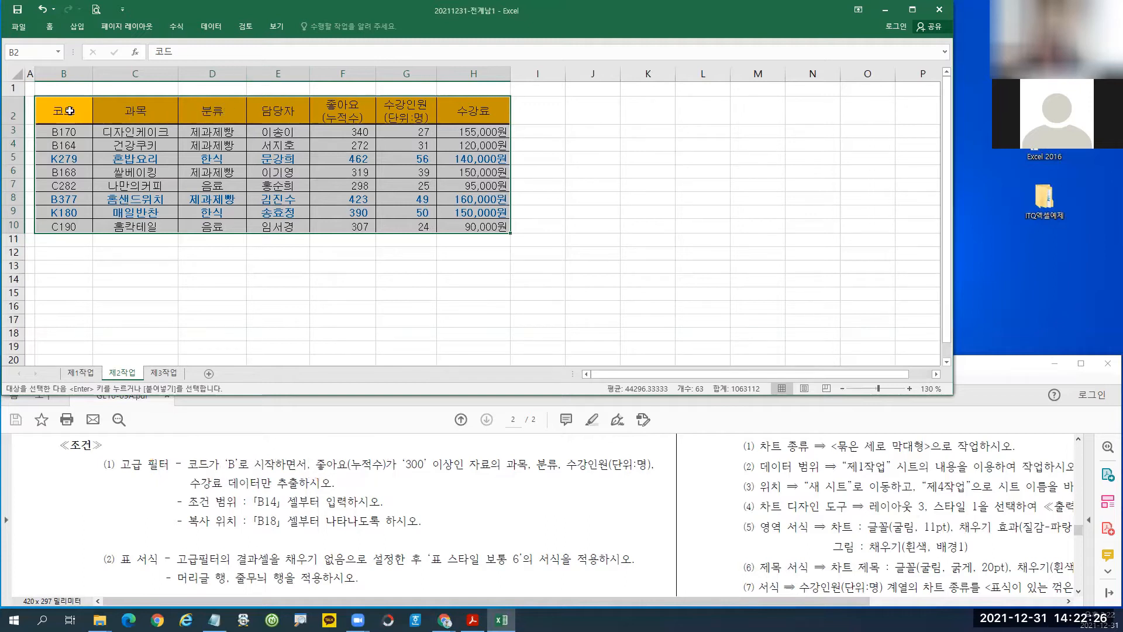
Paste the 코드 and 좋아요(누적수) headers into B14:C14 as criteria headers.
{"action": "left_click", "coordinate": [69, 110]}
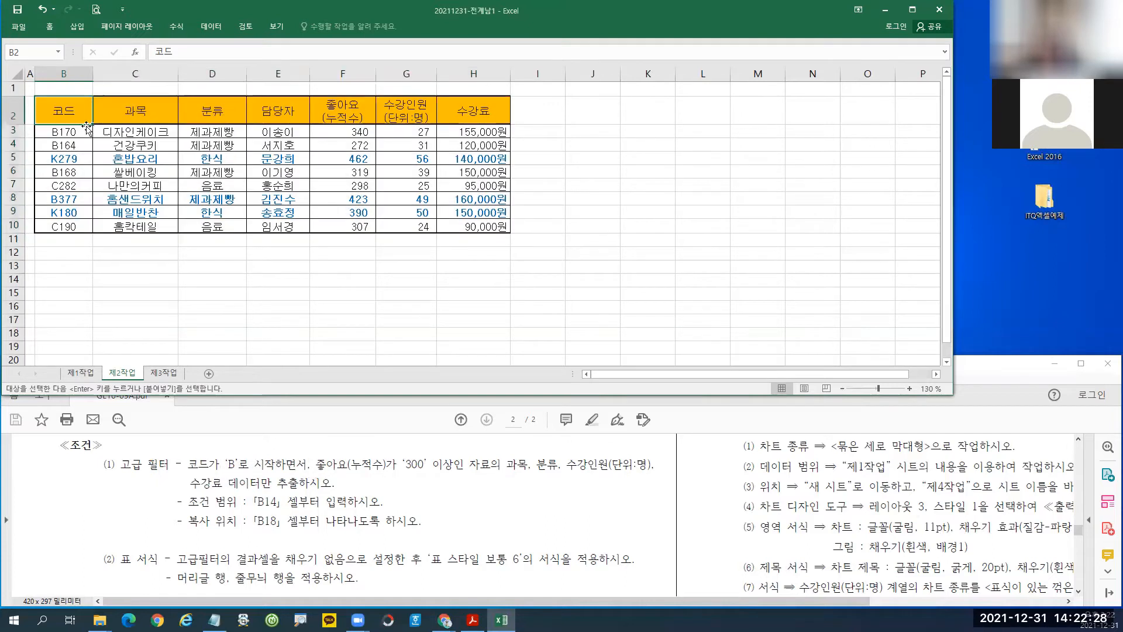
{"action": "left_click", "coordinate": [348, 110], "text": "ctrl"}
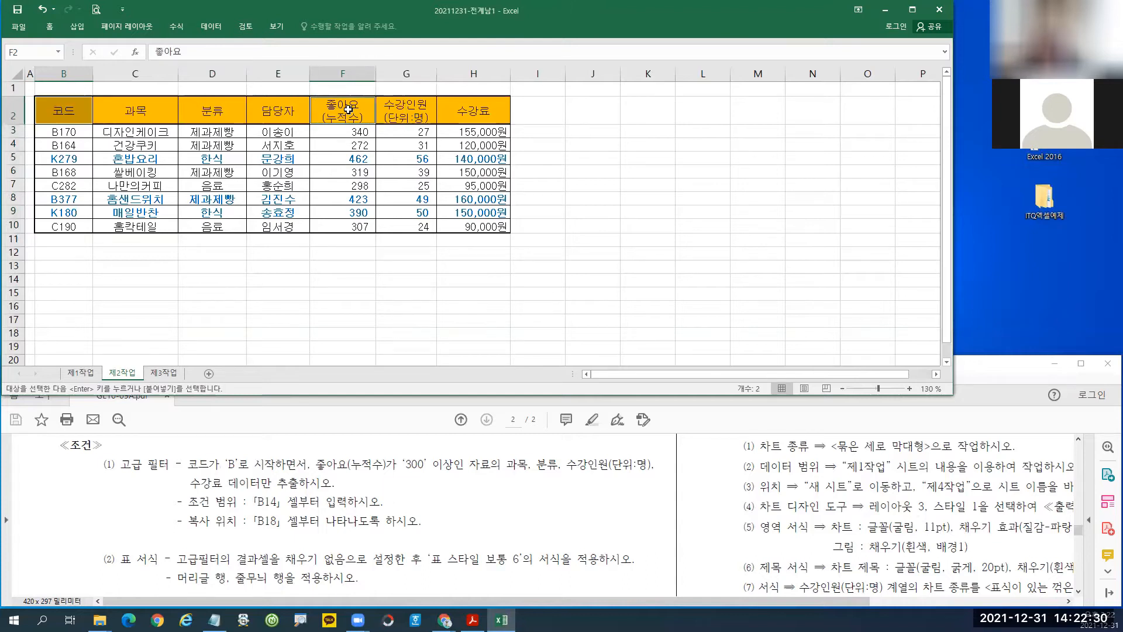
{"action": "left_click", "coordinate": [56, 282]}
{"action": "key", "text": "ctrl+v"}
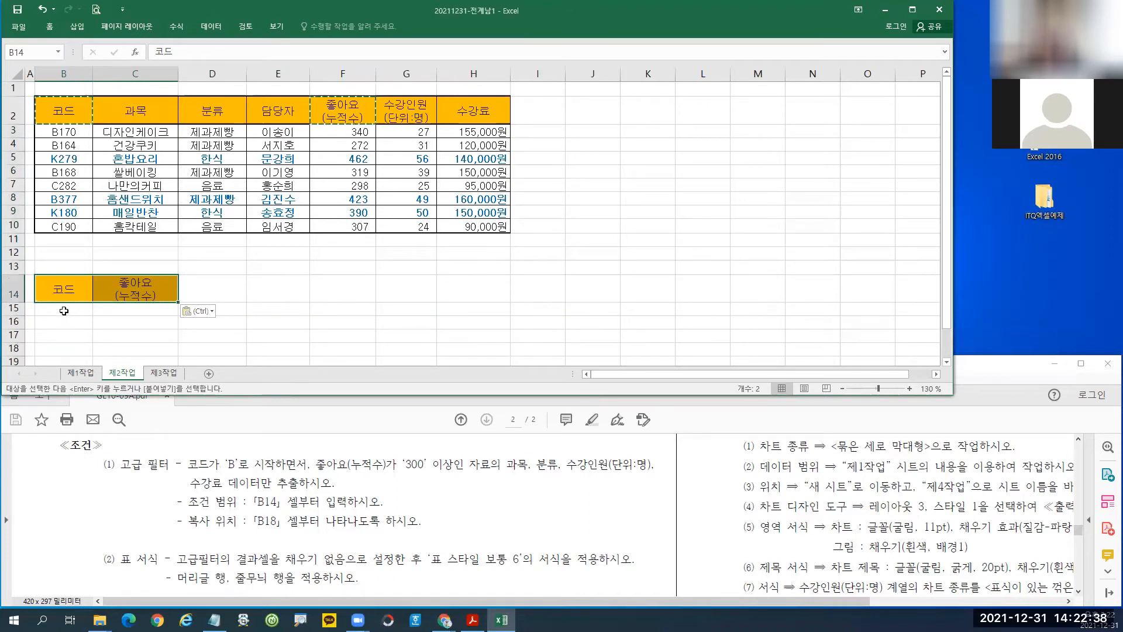
Enter B* in B15 and annotate it as the 'starts with B' condition.
{"action": "left_click", "coordinate": [64, 311]}
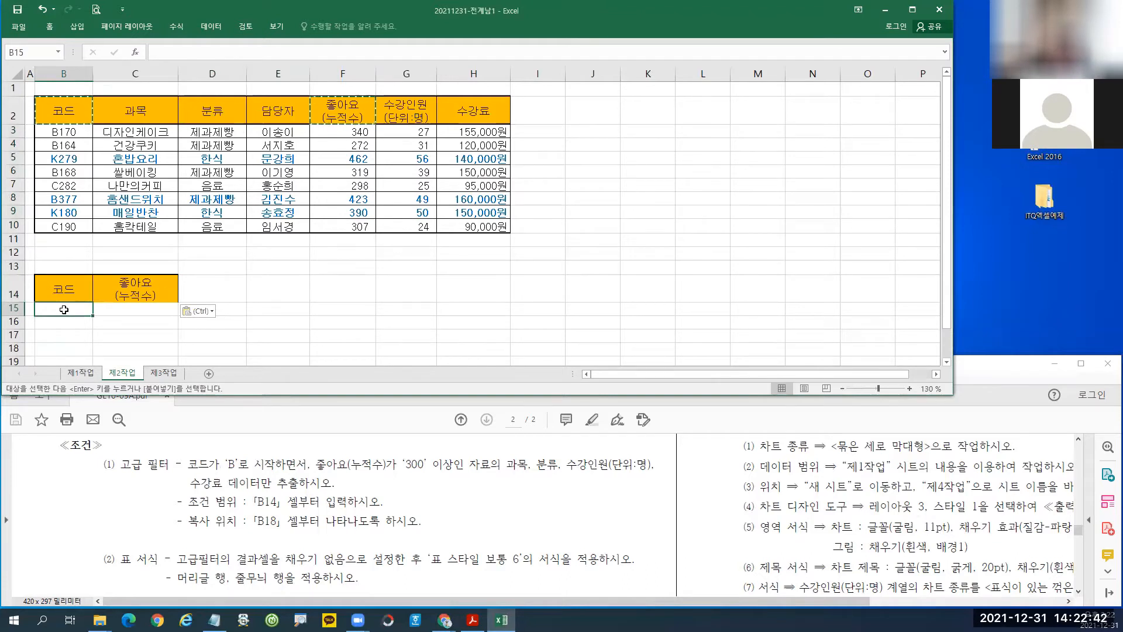
{"action": "type", "text": "ㅠ"}
{"action": "key", "text": "BackSpace"}
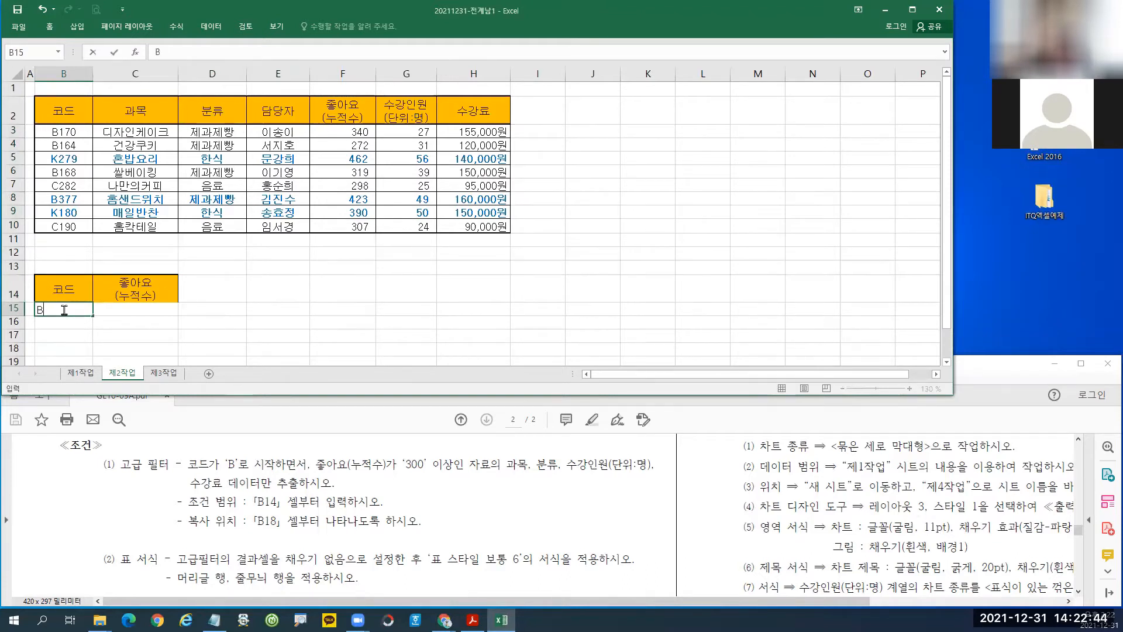
{"action": "type", "text": "B*"}
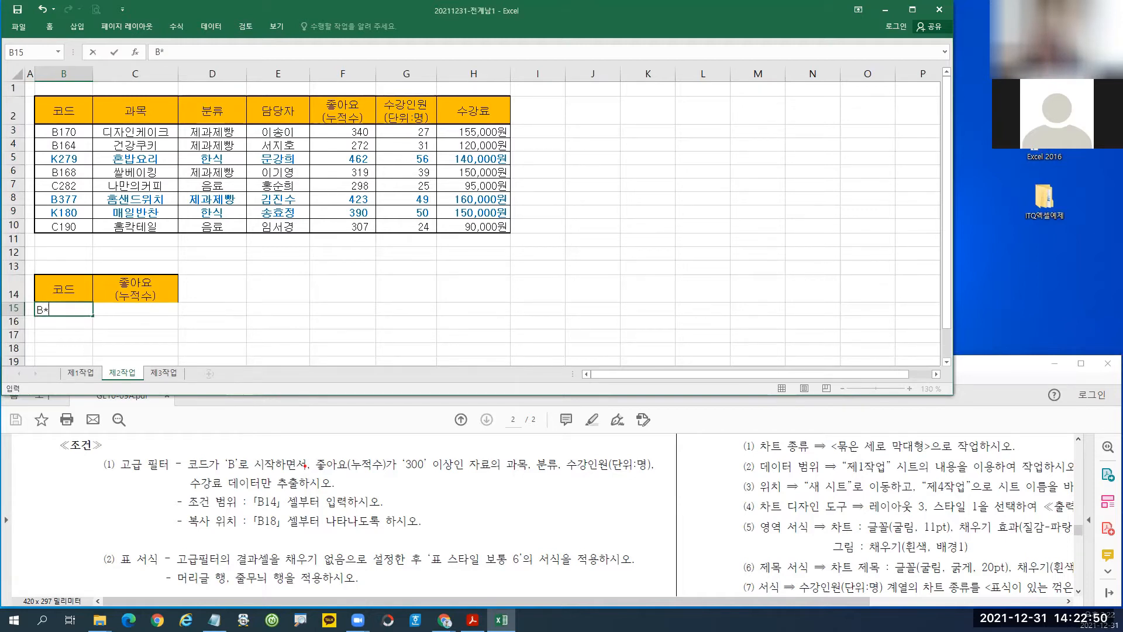
{"action": "mouse_move", "coordinate": [252, 404]}
{"action": "left_mouse_down"}
{"action": "mouse_move", "coordinate": [252, 443]}
{"action": "mouse_move", "coordinate": [261, 425]}
{"action": "mouse_move", "coordinate": [272, 446]}
{"action": "mouse_move", "coordinate": [251, 445]}
{"action": "left_mouse_up"}
{"action": "left_click_drag", "start_coordinate": [291, 421], "coordinate": [329, 419]}
{"action": "mouse_move", "coordinate": [306, 408]}
{"action": "left_mouse_down"}
{"action": "mouse_move", "coordinate": [306, 436]}
{"action": "mouse_move", "coordinate": [323, 438]}
{"action": "left_mouse_up"}
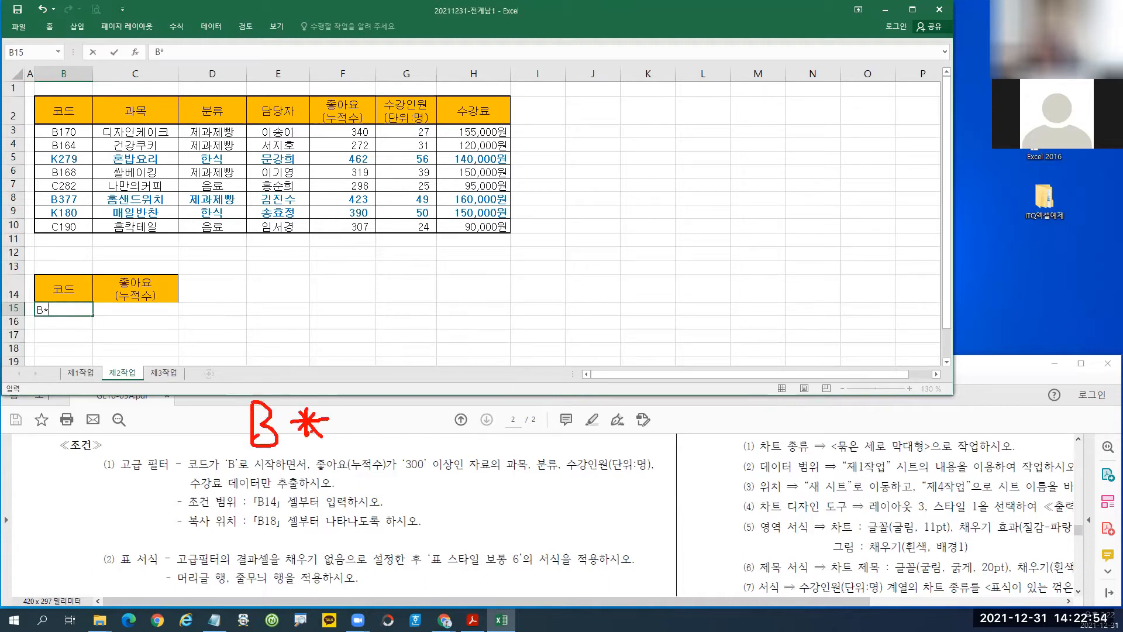
{"action": "mouse_move", "coordinate": [39, 291]}
{"action": "left_mouse_down"}
{"action": "mouse_move", "coordinate": [41, 326]}
{"action": "mouse_move", "coordinate": [26, 338]}
{"action": "left_mouse_up"}
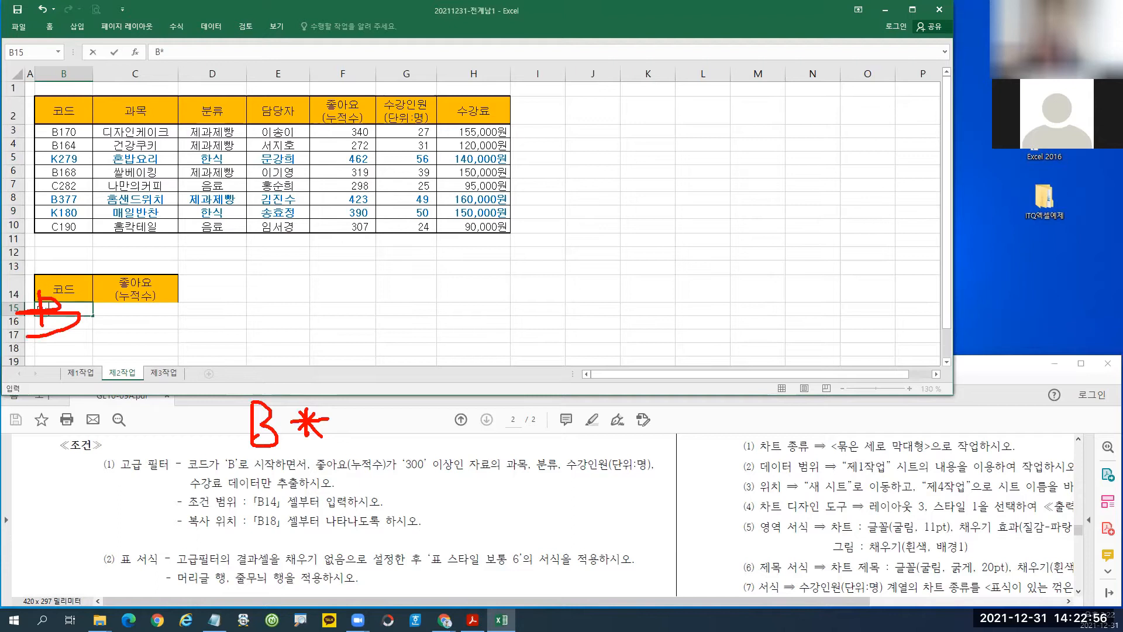
{"action": "mouse_move", "coordinate": [242, 480]}
{"action": "left_mouse_down"}
{"action": "mouse_move", "coordinate": [297, 477]}
{"action": "mouse_move", "coordinate": [260, 462]}
{"action": "mouse_move", "coordinate": [316, 391]}
{"action": "mouse_move", "coordinate": [320, 451]}
{"action": "left_mouse_up"}
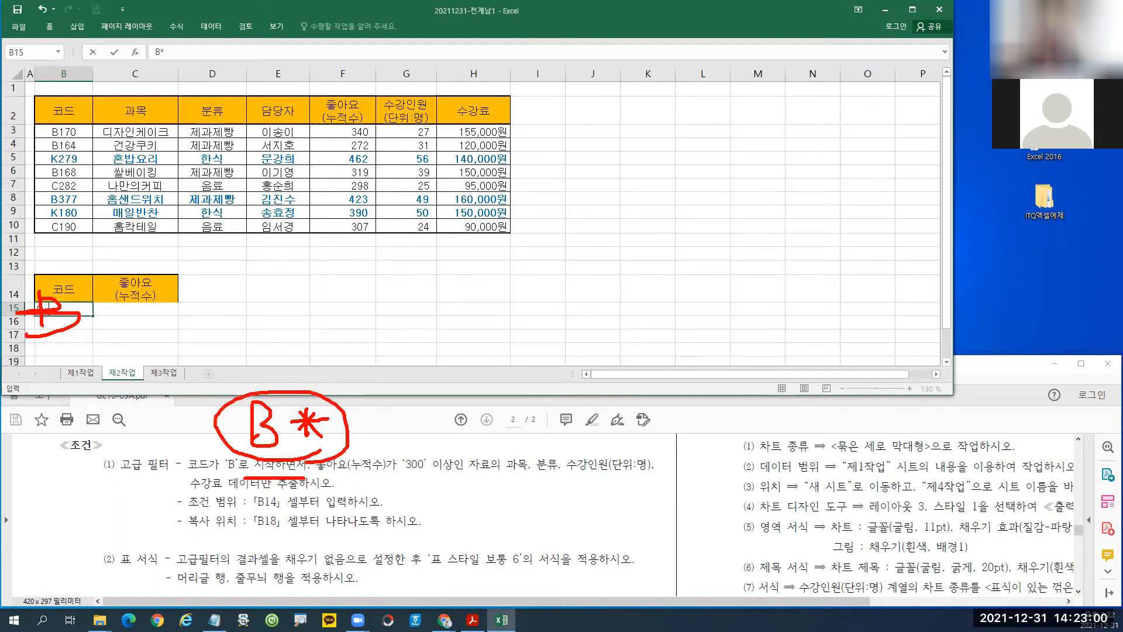
{"action": "key", "text": "Escape"}
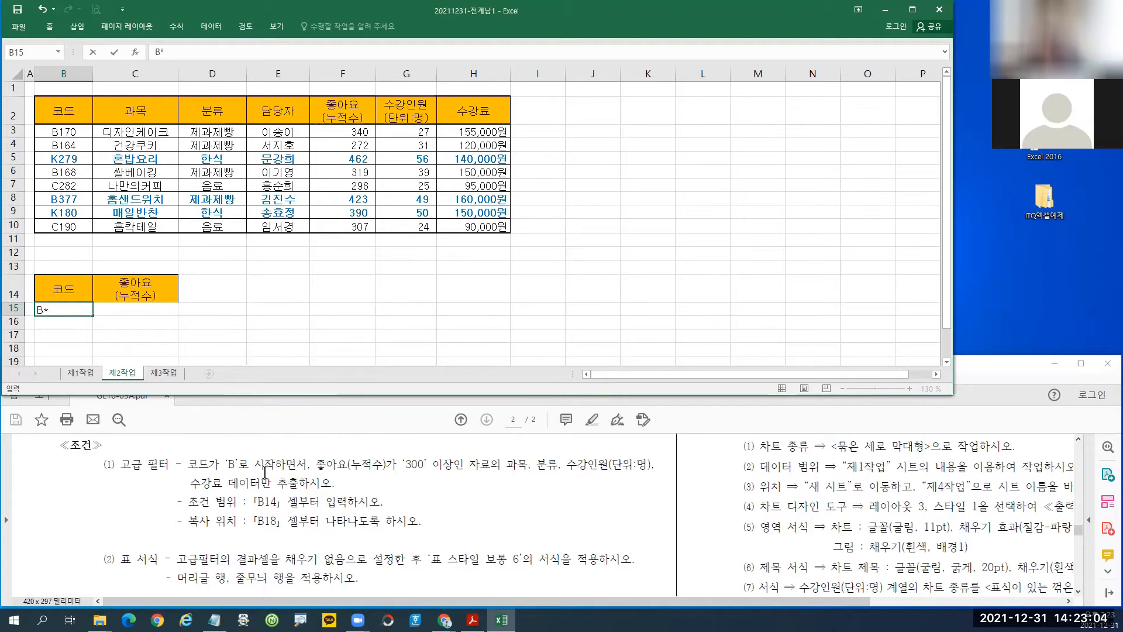
{"action": "left_click_drag", "start_coordinate": [315, 465], "coordinate": [275, 465]}
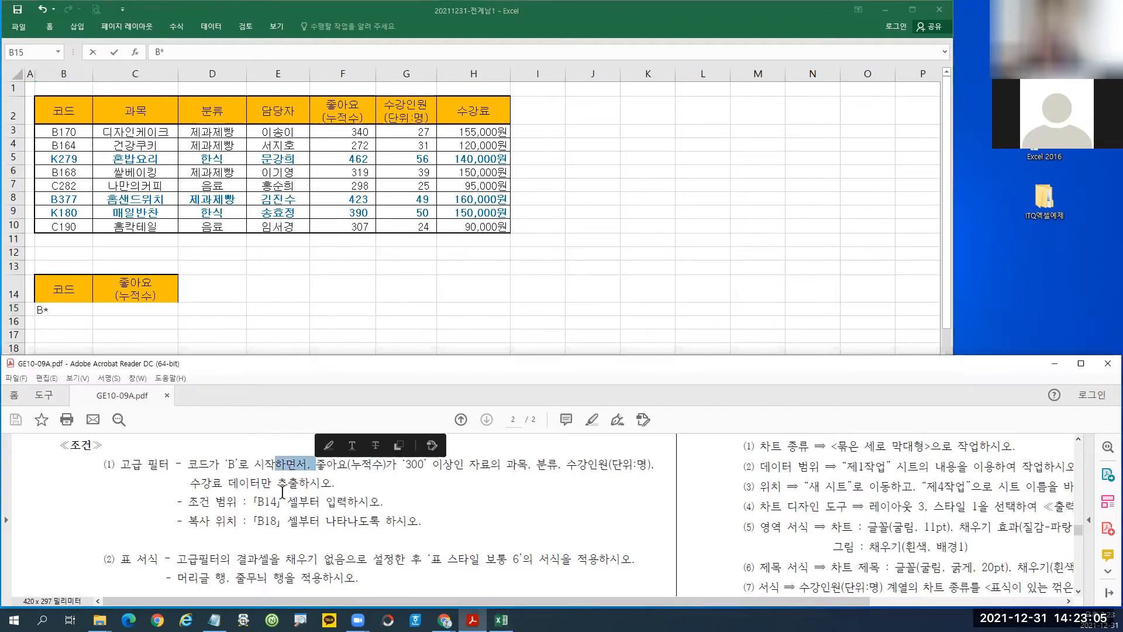
{"action": "left_click", "coordinate": [133, 311]}
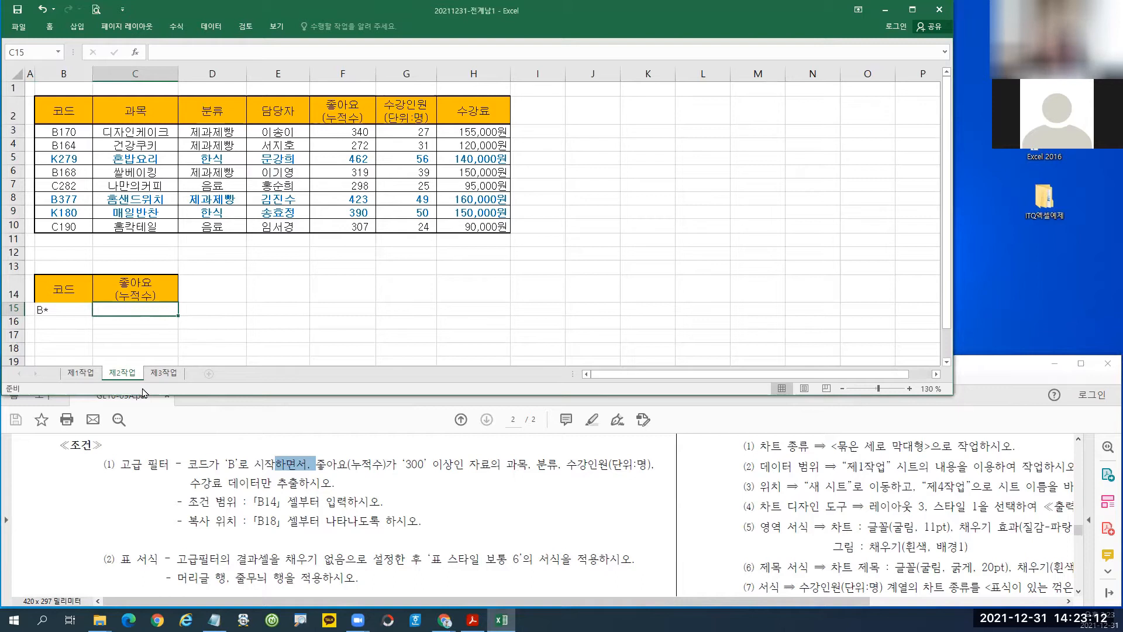
Enter >=300 in C15 and mark the data rows this condition excludes.
{"action": "type", "text": ">=300"}
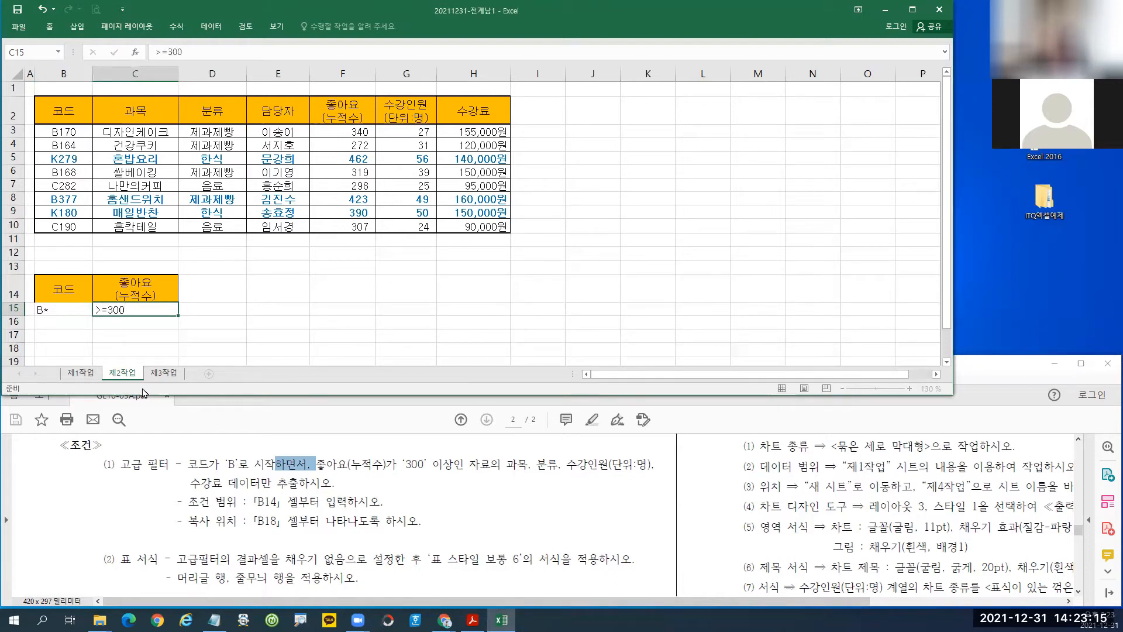
{"action": "key", "text": "Return"}
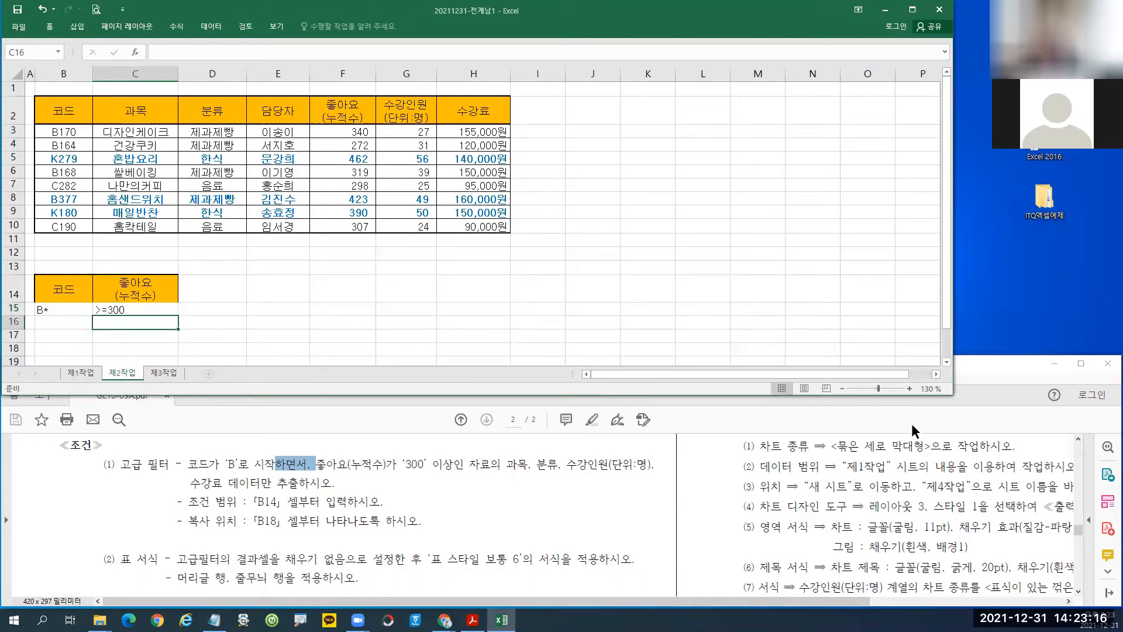
{"action": "left_click", "coordinate": [292, 467]}
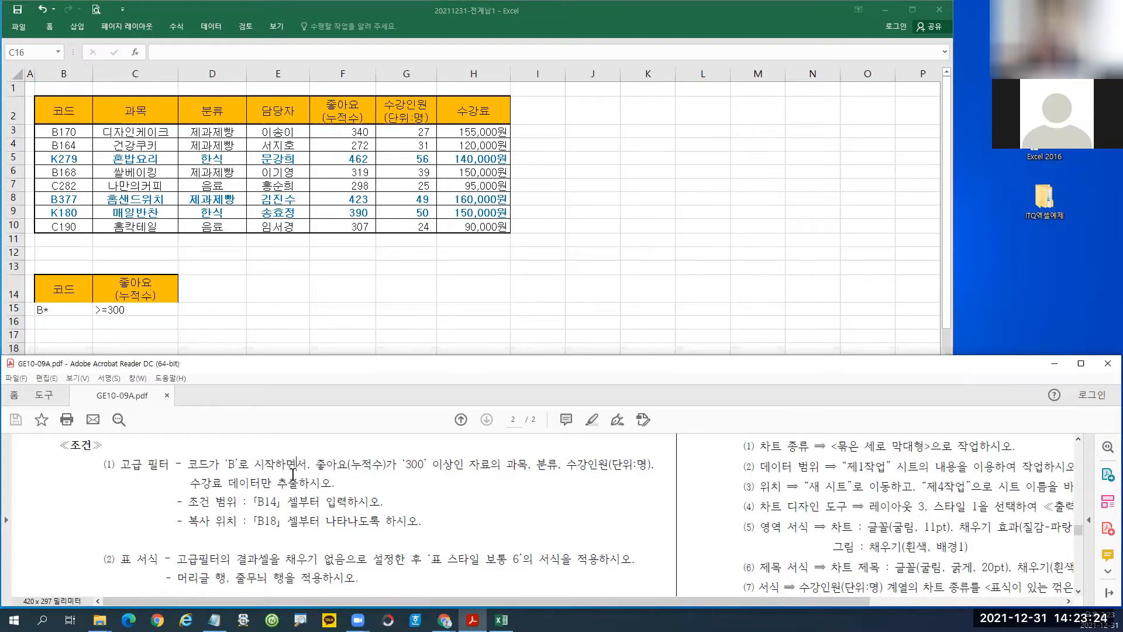
{"action": "left_click", "coordinate": [125, 309]}
{"action": "left_click", "coordinate": [125, 308]}
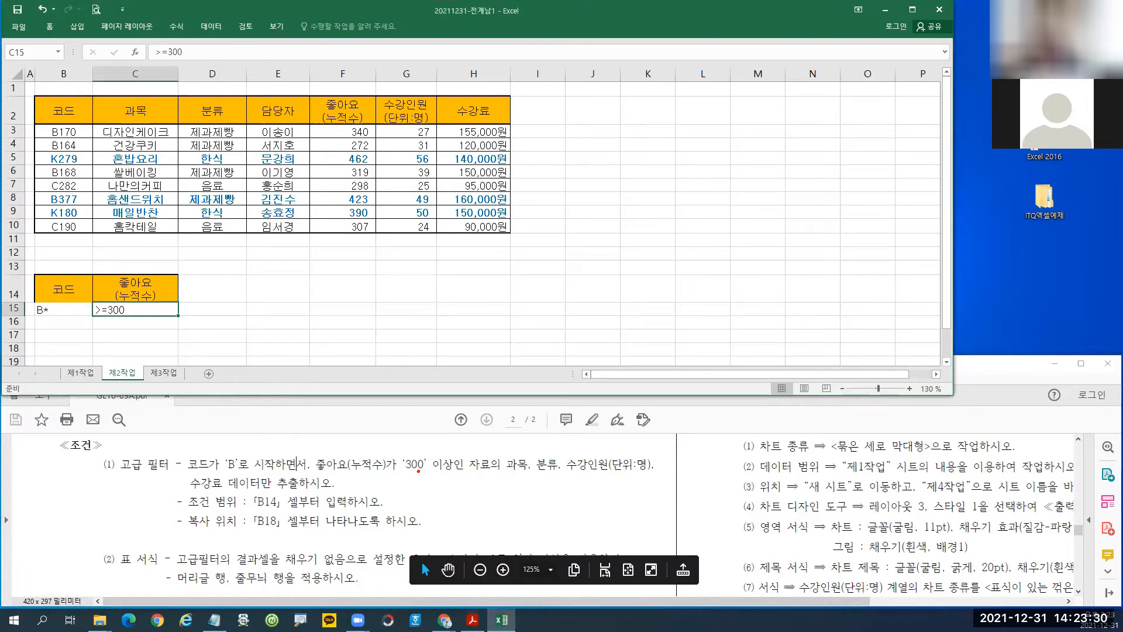
{"action": "left_click_drag", "start_coordinate": [428, 450], "coordinate": [461, 480]}
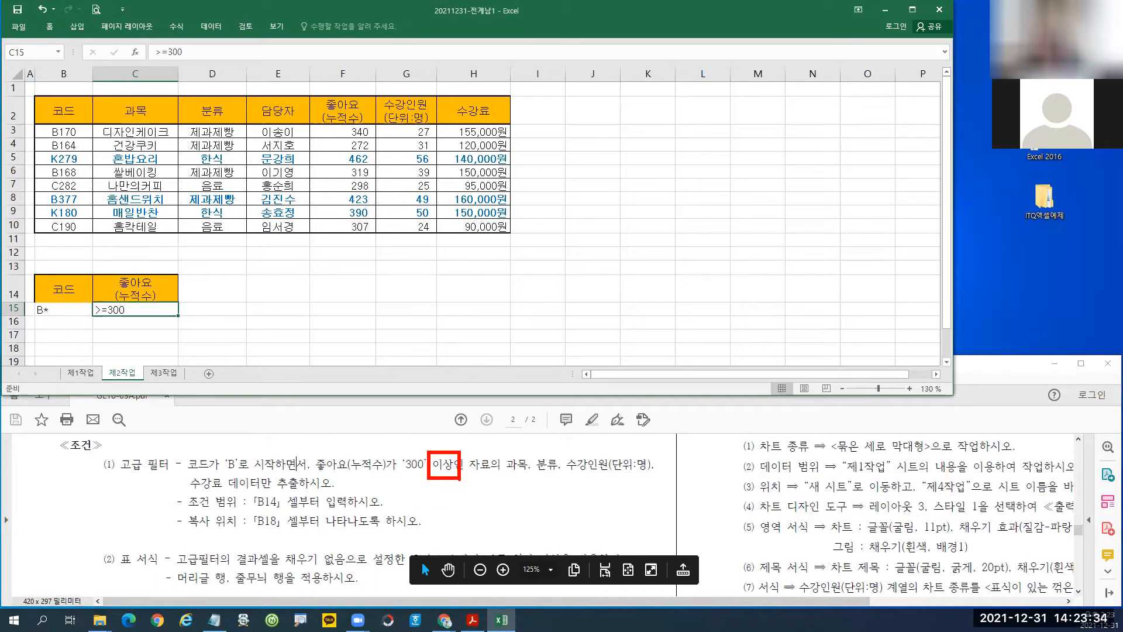
{"action": "left_click_drag", "start_coordinate": [73, 188], "coordinate": [66, 250]}
{"action": "mouse_move", "coordinate": [121, 212]}
{"action": "left_mouse_down"}
{"action": "mouse_move", "coordinate": [156, 211]}
{"action": "mouse_move", "coordinate": [165, 225]}
{"action": "left_mouse_up"}
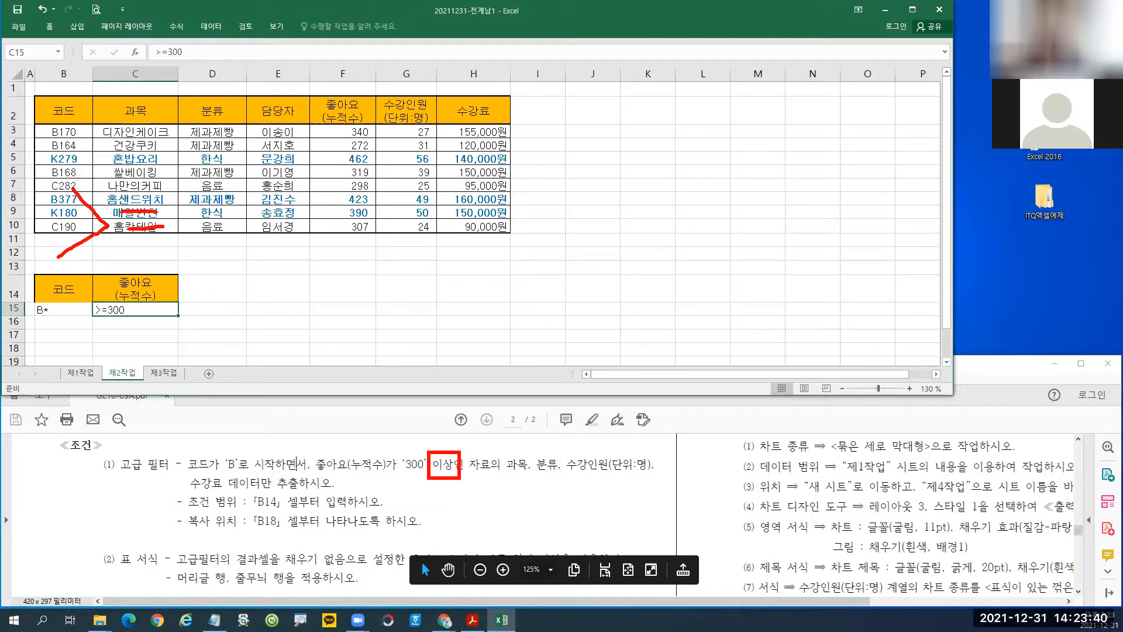
{"action": "key", "text": "Escape"}
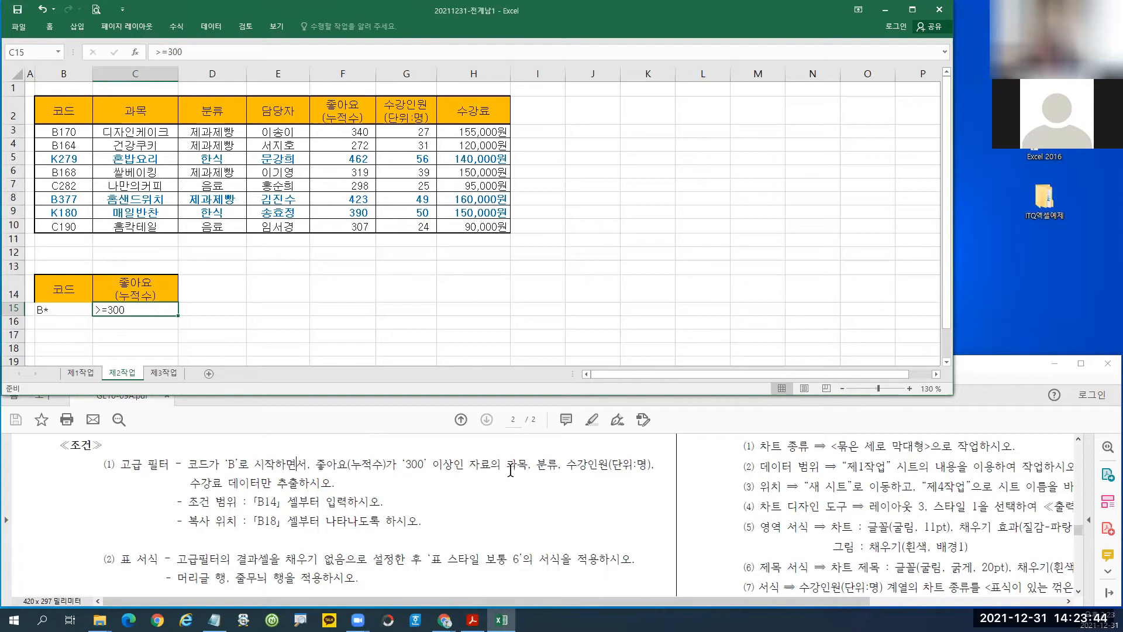
Identify the 과목, 분류, 수강인원 and 수강료 fields to extract to B18.
{"action": "left_click_drag", "start_coordinate": [508, 467], "coordinate": [652, 466]}
{"action": "left_click_drag", "start_coordinate": [190, 484], "coordinate": [223, 483]}
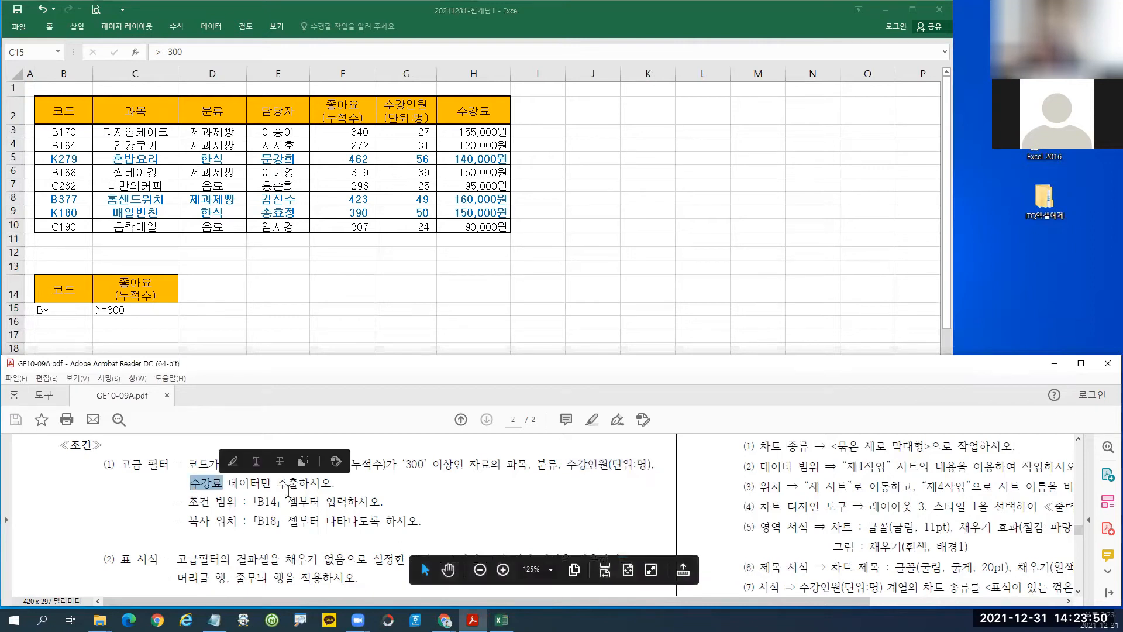
{"action": "left_click", "coordinate": [287, 490]}
{"action": "left_click_drag", "start_coordinate": [252, 520], "coordinate": [282, 520]}
{"action": "left_click", "coordinate": [454, 444]}
{"action": "left_click", "coordinate": [135, 110]}
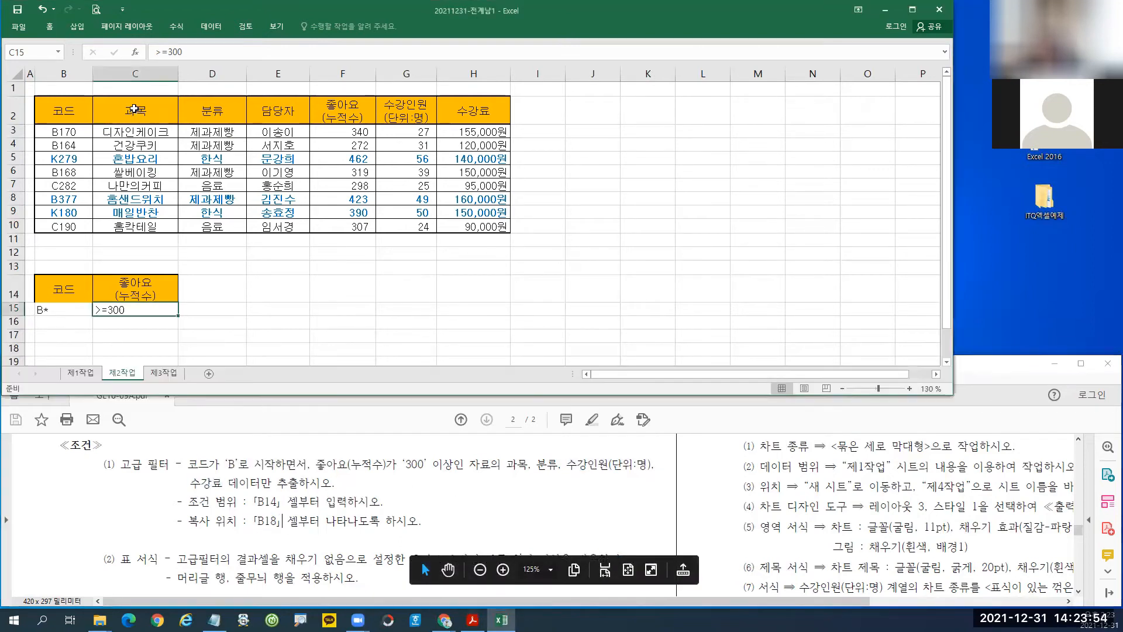
{"action": "left_click_drag", "start_coordinate": [135, 110], "coordinate": [216, 115]}
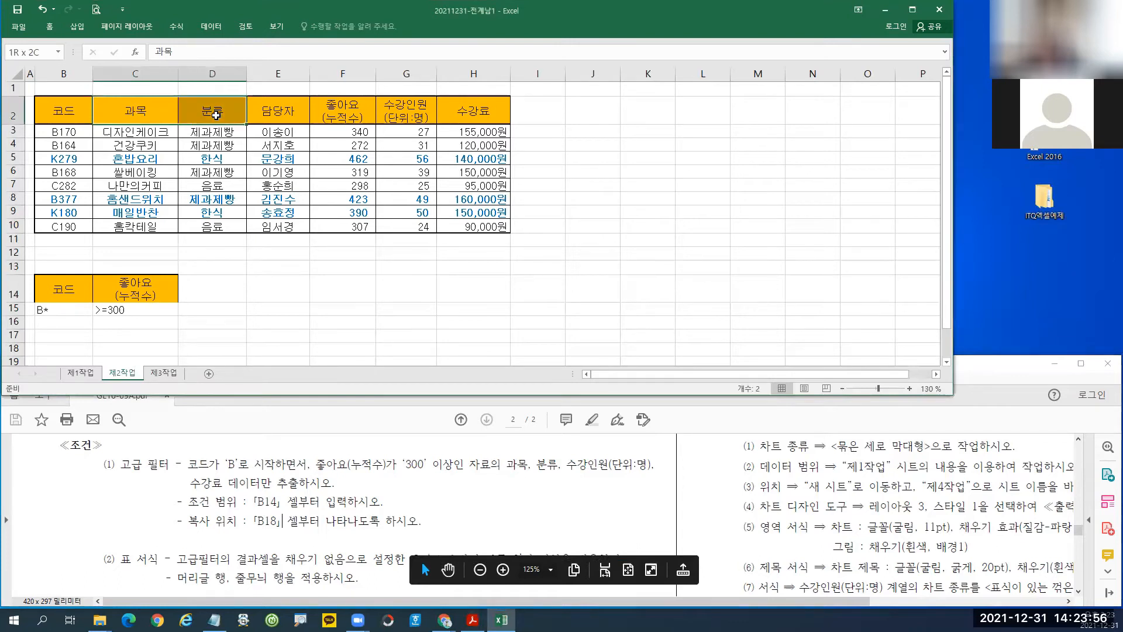
{"action": "left_click", "coordinate": [411, 114], "text": "ctrl"}
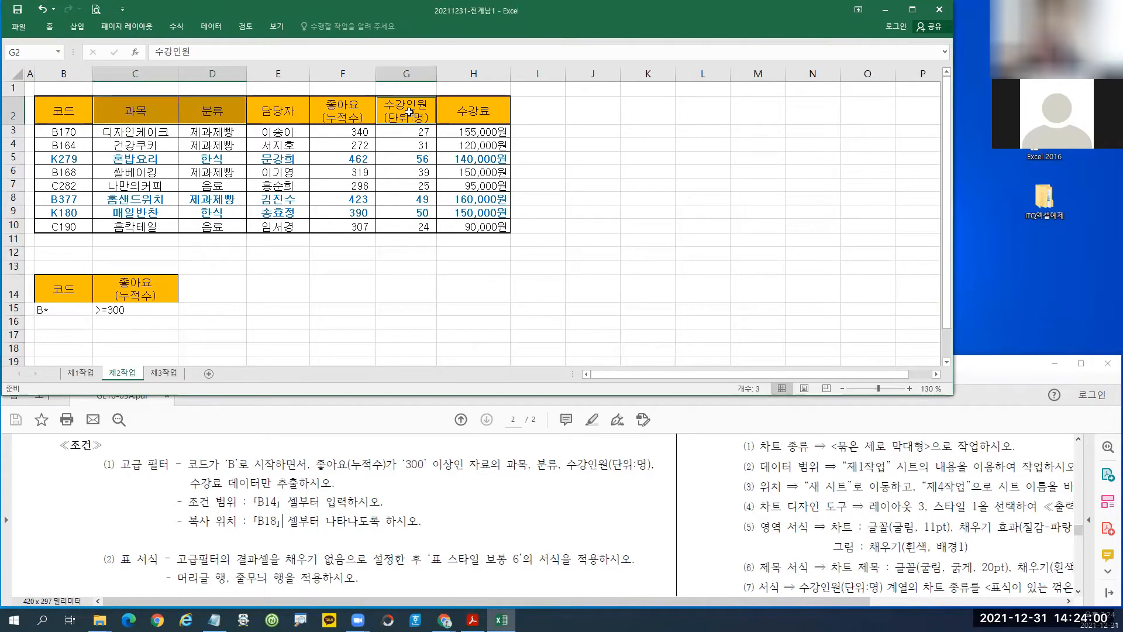
{"action": "left_click_drag", "start_coordinate": [409, 112], "coordinate": [465, 116]}
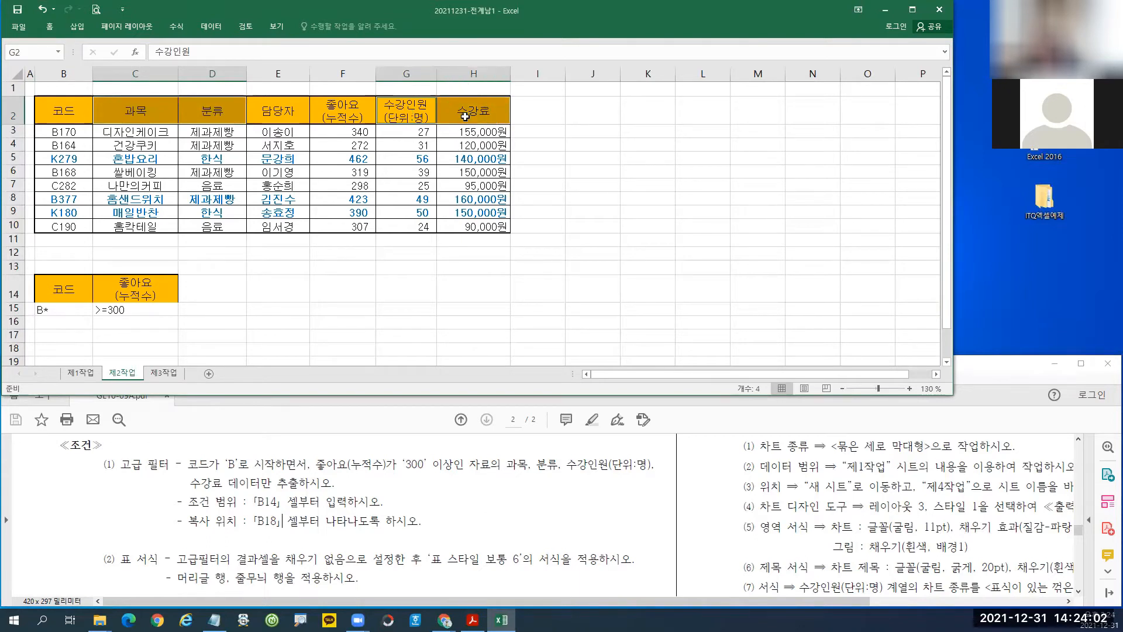
{"action": "key", "text": "ctrl+c"}
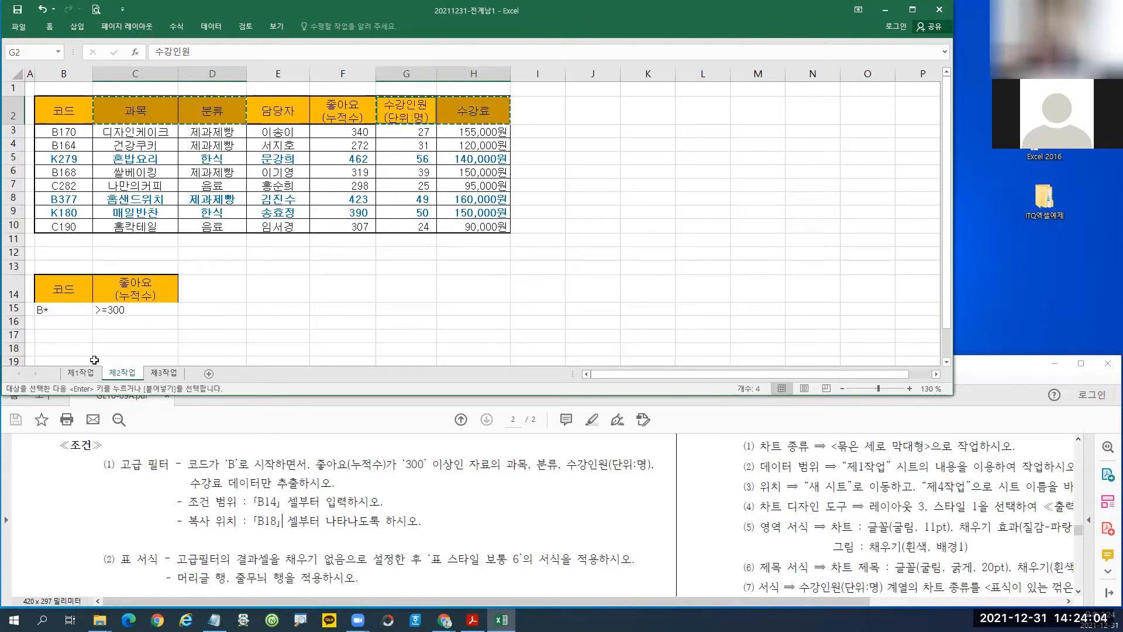
{"action": "left_click", "coordinate": [70, 347]}
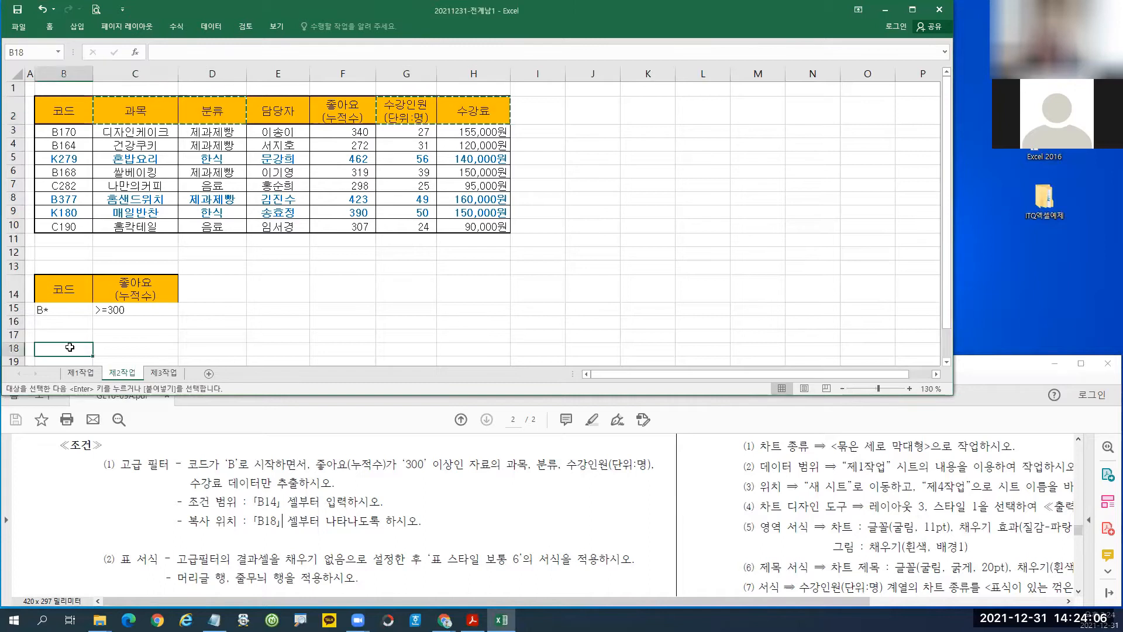
{"action": "key", "text": "ctrl+v"}
{"action": "scroll", "coordinate": [271, 309], "scroll_direction": "down", "scroll_amount": 1}
{"action": "scroll", "coordinate": [193, 327], "scroll_direction": "up", "scroll_amount": 1}
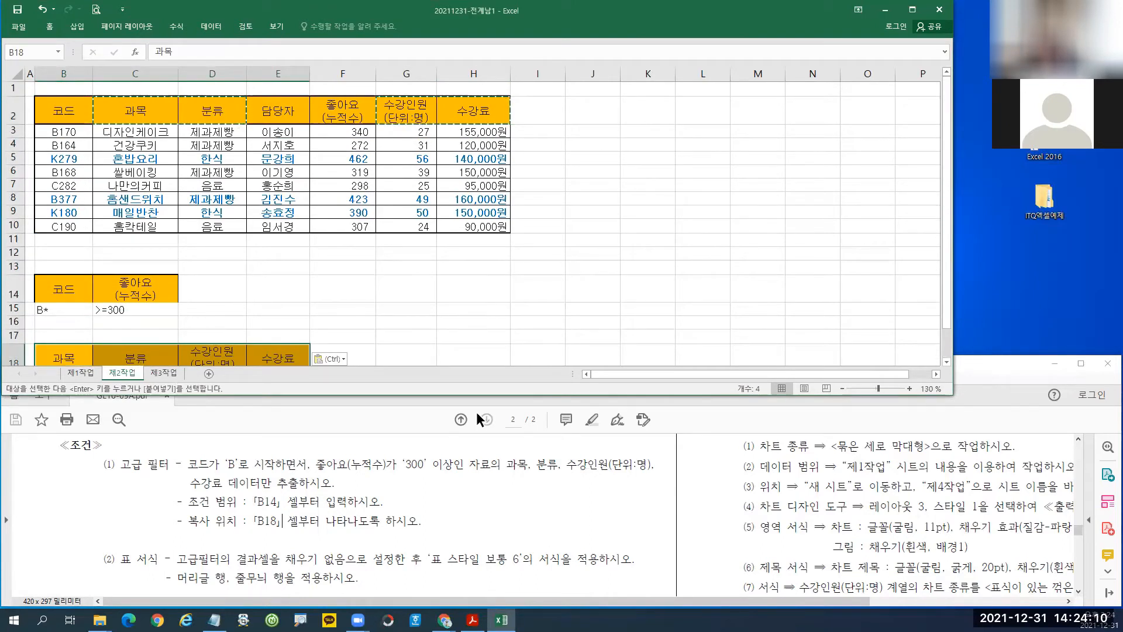
{"action": "scroll", "coordinate": [473, 411], "scroll_direction": "down", "scroll_amount": 1}
{"action": "left_click_drag", "start_coordinate": [508, 466], "coordinate": [652, 466]}
{"action": "left_click_drag", "start_coordinate": [189, 483], "coordinate": [224, 488]}
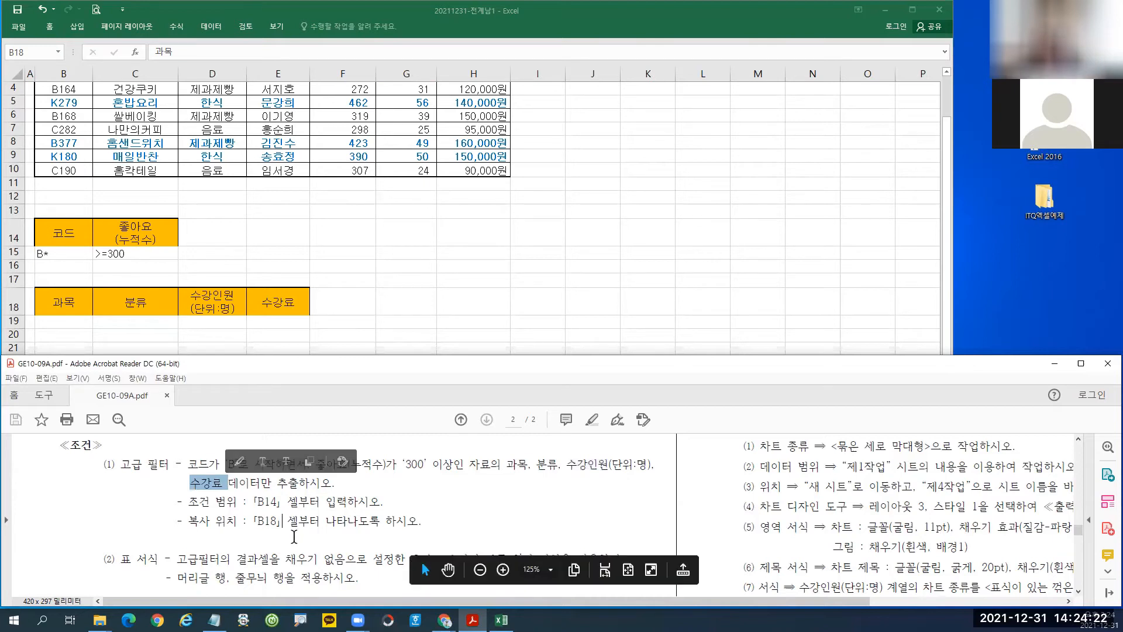
{"action": "mouse_move", "coordinate": [185, 513]}
{"action": "left_mouse_down"}
{"action": "mouse_move", "coordinate": [261, 516]}
{"action": "mouse_move", "coordinate": [268, 486]}
{"action": "mouse_move", "coordinate": [276, 509]}
{"action": "left_mouse_up"}
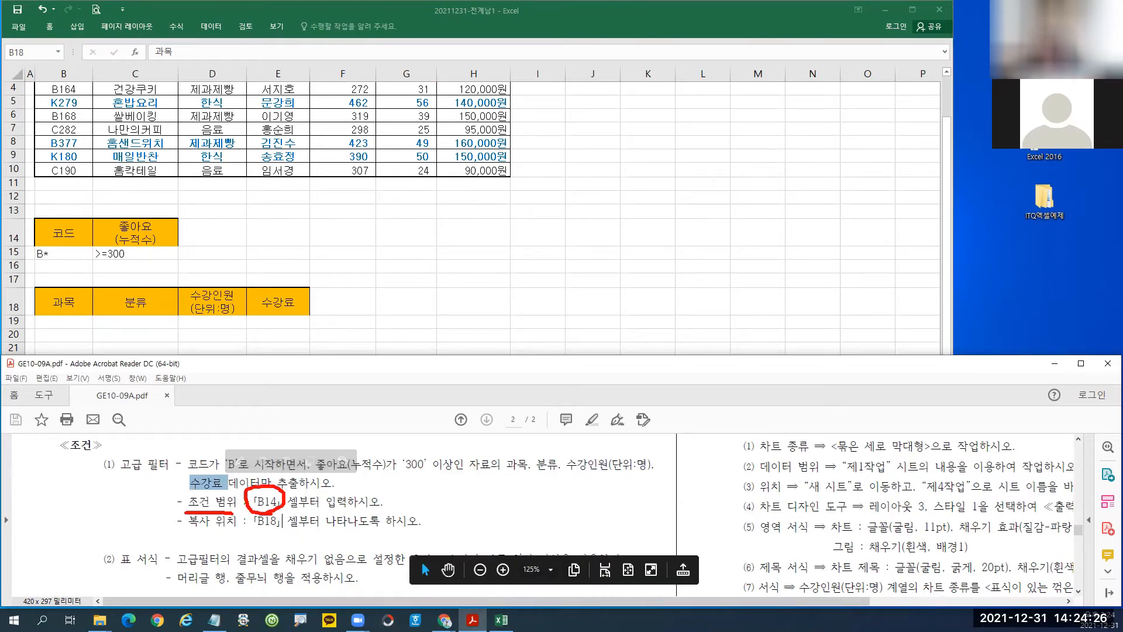
{"action": "mouse_move", "coordinate": [193, 529]}
{"action": "left_mouse_down"}
{"action": "mouse_move", "coordinate": [267, 539]}
{"action": "mouse_move", "coordinate": [283, 510]}
{"action": "mouse_move", "coordinate": [288, 535]}
{"action": "left_mouse_up"}
{"action": "key", "text": "Escape"}
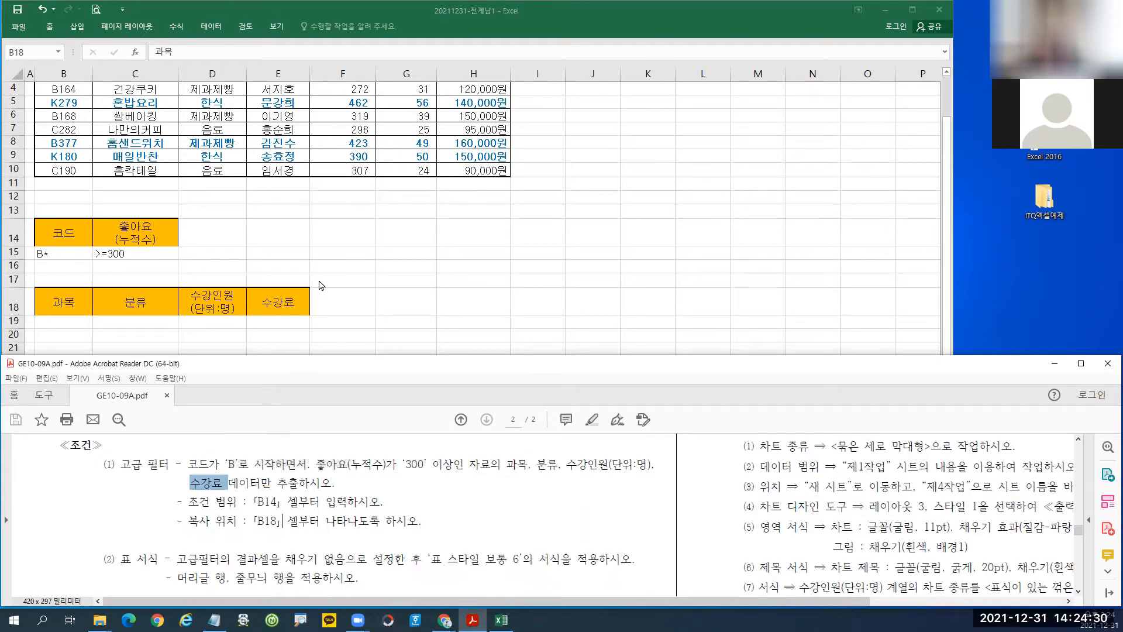
{"action": "left_click", "coordinate": [369, 252]}
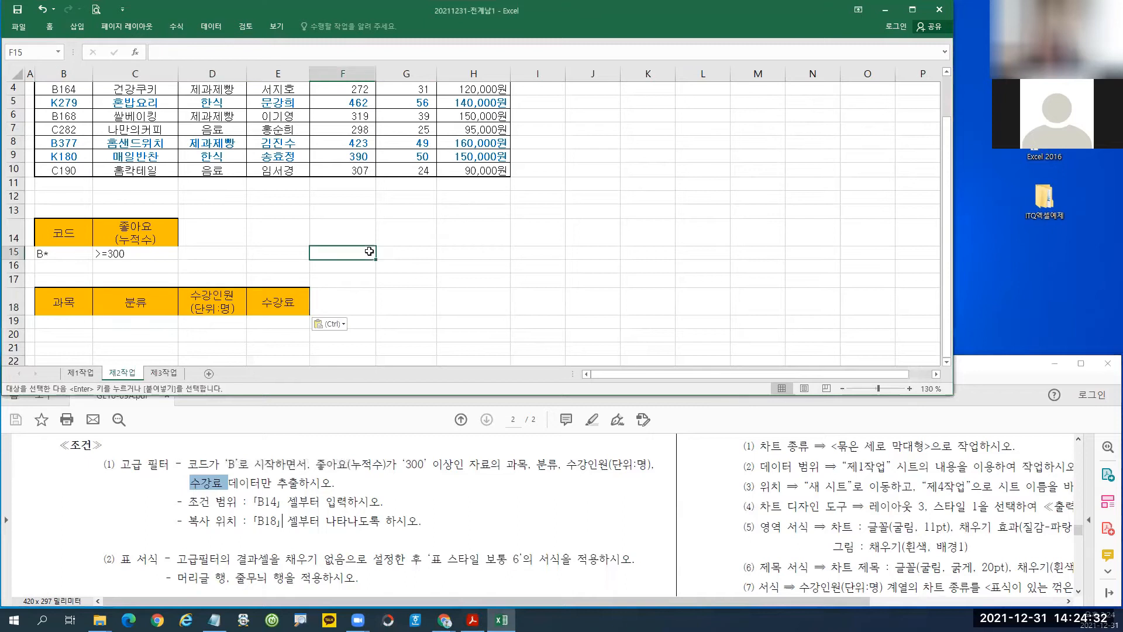
{"action": "scroll", "coordinate": [369, 251], "scroll_direction": "up", "scroll_amount": 1}
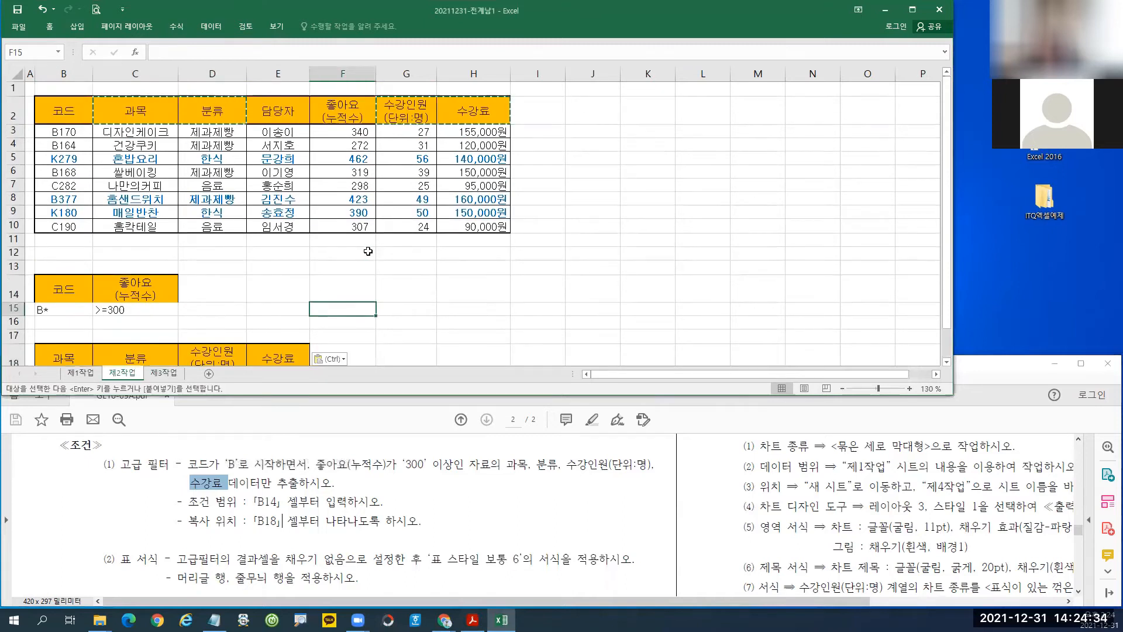
{"action": "left_click", "coordinate": [271, 171]}
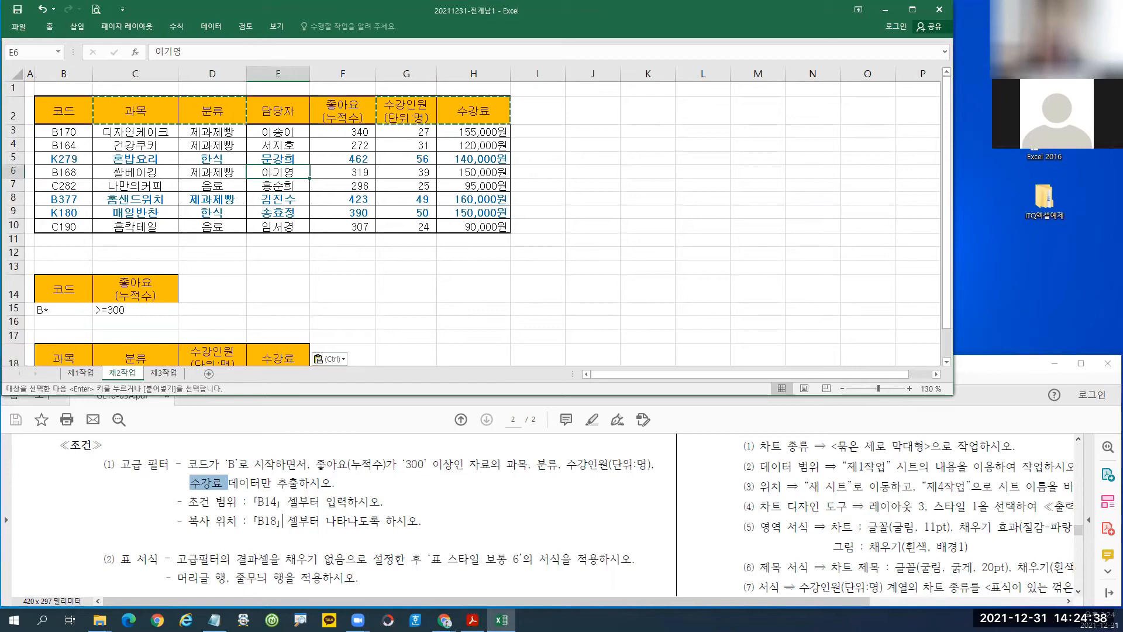
{"action": "mouse_move", "coordinate": [244, 159]}
{"action": "left_mouse_down"}
{"action": "mouse_move", "coordinate": [304, 191]}
{"action": "mouse_move", "coordinate": [321, 187]}
{"action": "mouse_move", "coordinate": [310, 267]}
{"action": "left_mouse_up"}
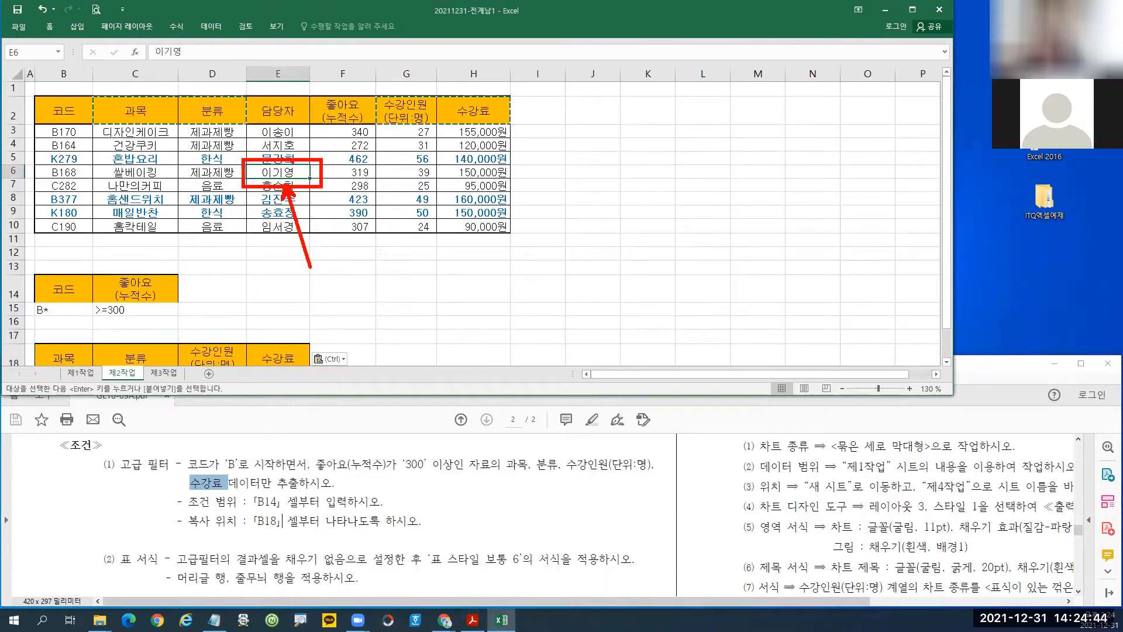
{"action": "key", "text": "Escape"}
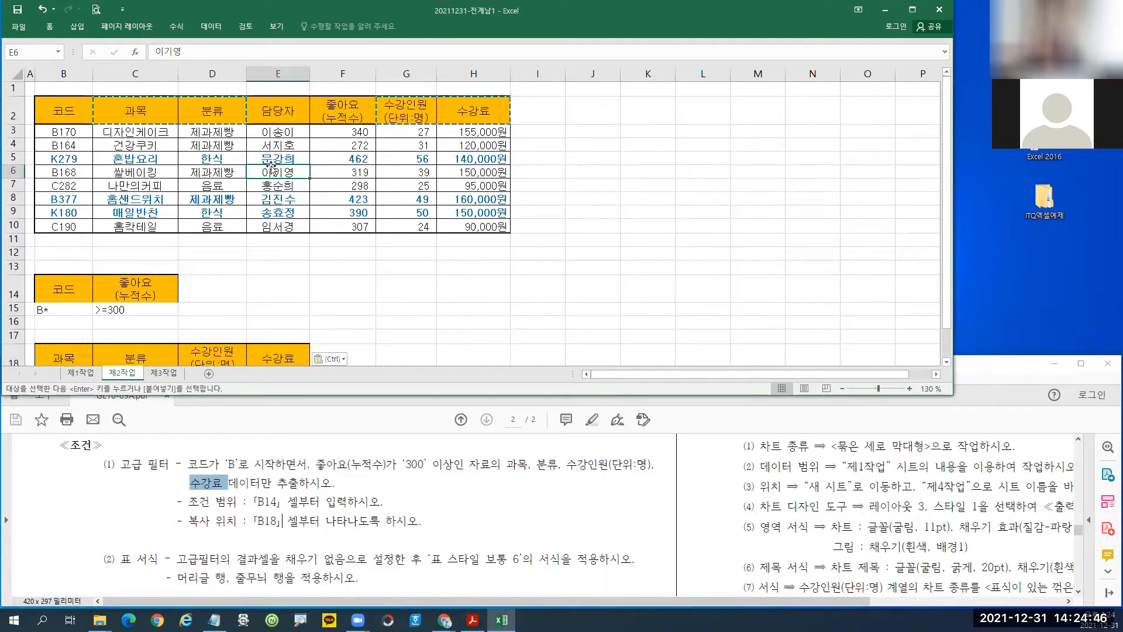
{"action": "left_click", "coordinate": [211, 26]}
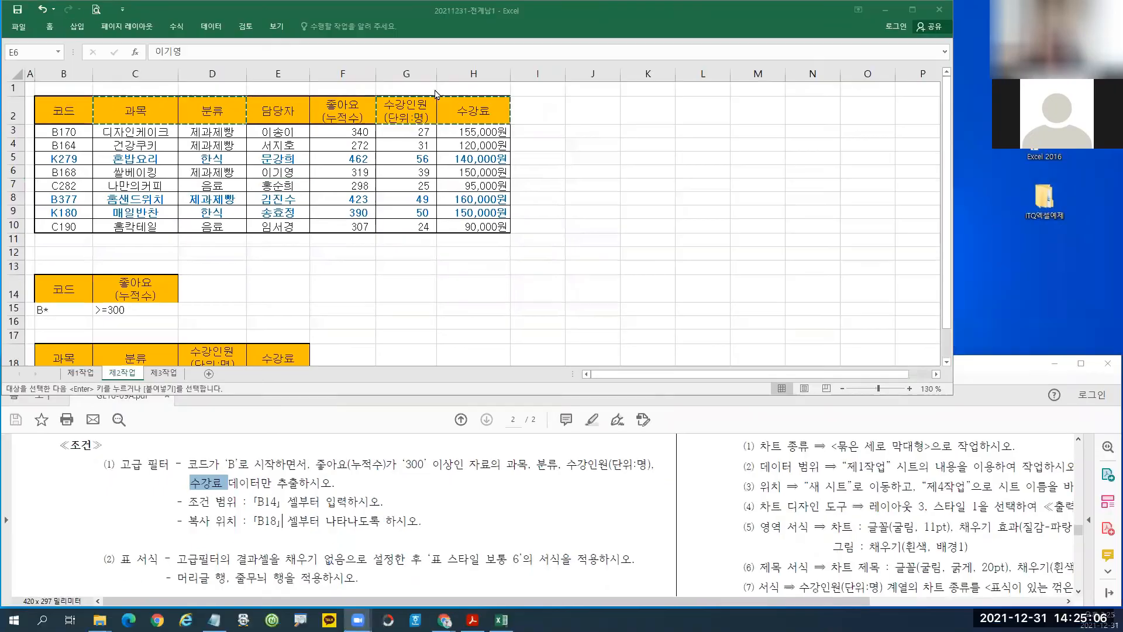
Open Advanced Filter with criteria B14:C15, copying results to B18:E18.
{"action": "left_click", "coordinate": [211, 26]}
{"action": "left_click", "coordinate": [428, 70]}
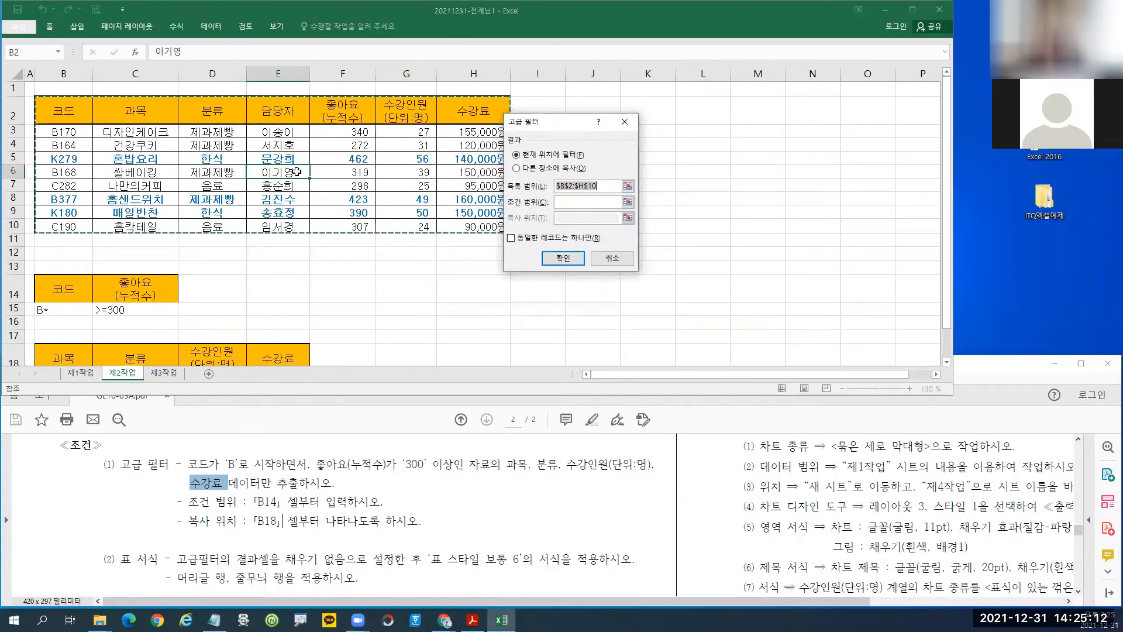
{"action": "left_click", "coordinate": [566, 201]}
{"action": "left_click_drag", "start_coordinate": [67, 288], "coordinate": [150, 315]}
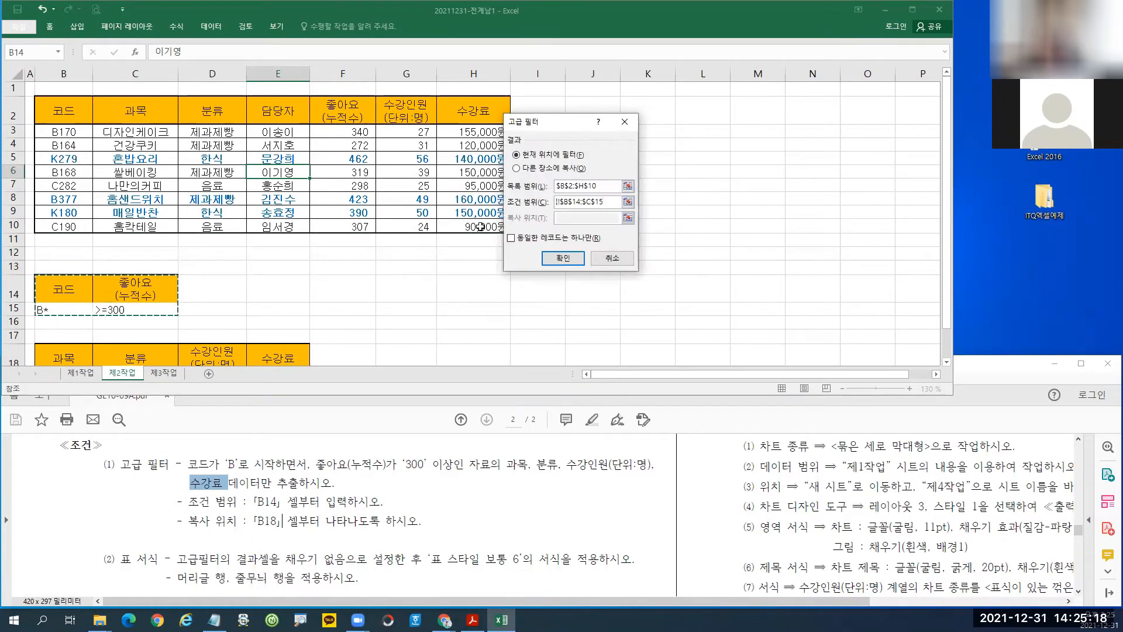
{"action": "left_click", "coordinate": [516, 169]}
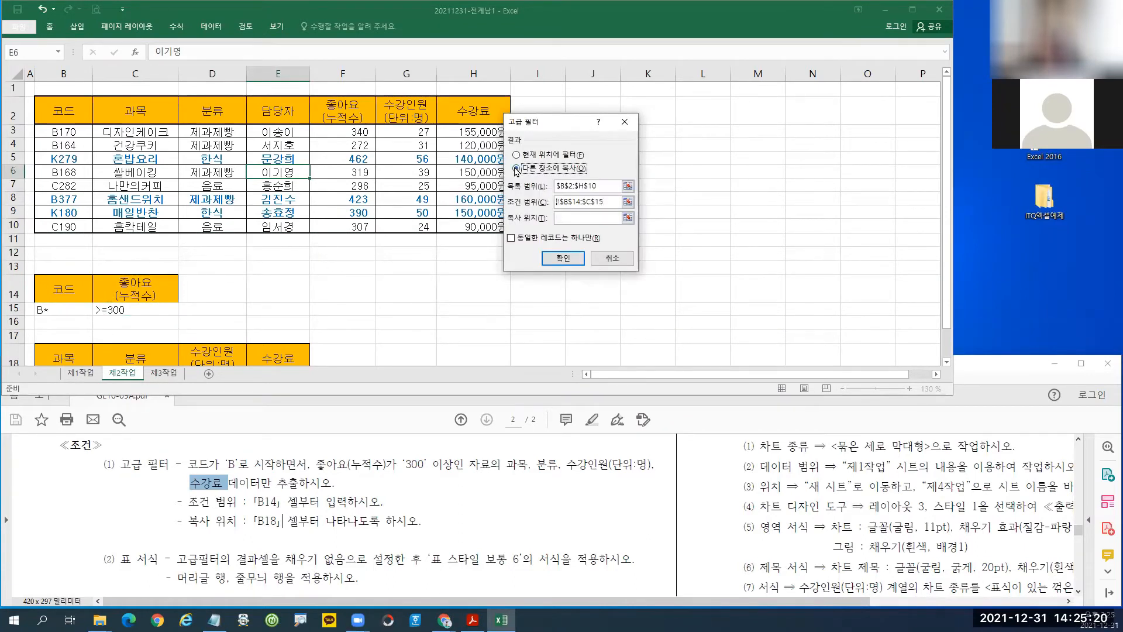
{"action": "left_click", "coordinate": [585, 218]}
{"action": "left_click_drag", "start_coordinate": [86, 354], "coordinate": [275, 358]}
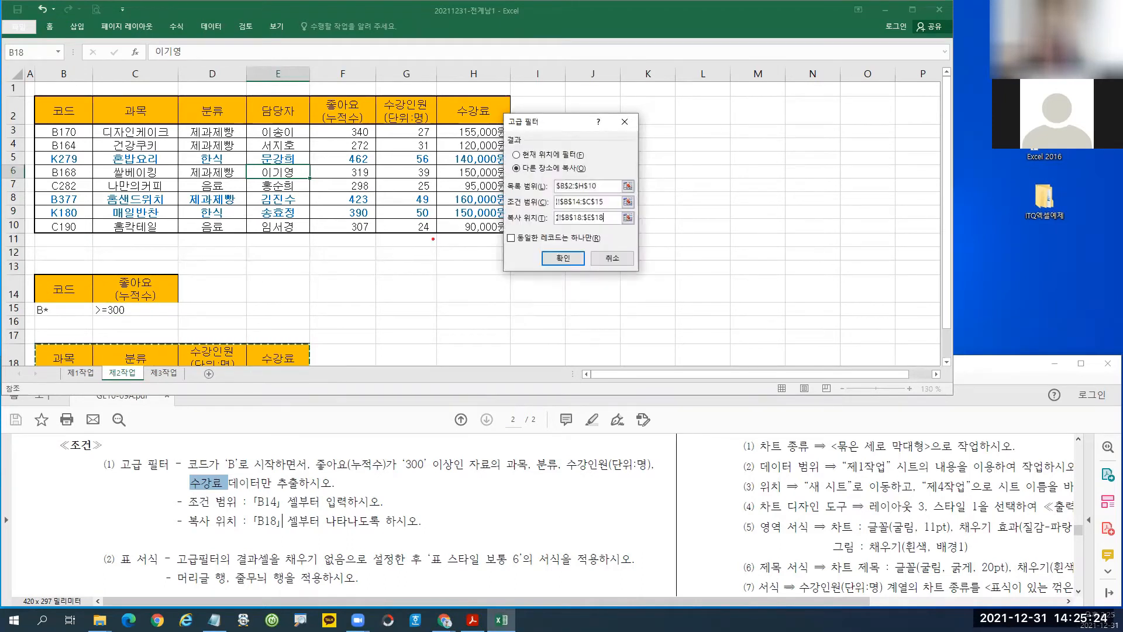
Mark the list, criteria and destination ranges on screen to review the filter settings.
{"action": "mouse_move", "coordinate": [36, 97]}
{"action": "left_mouse_down"}
{"action": "mouse_move", "coordinate": [337, 222]}
{"action": "mouse_move", "coordinate": [507, 235]}
{"action": "left_mouse_up"}
{"action": "mouse_move", "coordinate": [291, 170]}
{"action": "left_mouse_down"}
{"action": "mouse_move", "coordinate": [292, 154]}
{"action": "mouse_move", "coordinate": [297, 182]}
{"action": "left_mouse_up"}
{"action": "mouse_move", "coordinate": [33, 274]}
{"action": "left_mouse_down"}
{"action": "mouse_move", "coordinate": [112, 318]}
{"action": "mouse_move", "coordinate": [179, 318]}
{"action": "left_mouse_up"}
{"action": "mouse_move", "coordinate": [195, 280]}
{"action": "left_mouse_down"}
{"action": "mouse_move", "coordinate": [218, 305]}
{"action": "mouse_move", "coordinate": [191, 319]}
{"action": "left_mouse_up"}
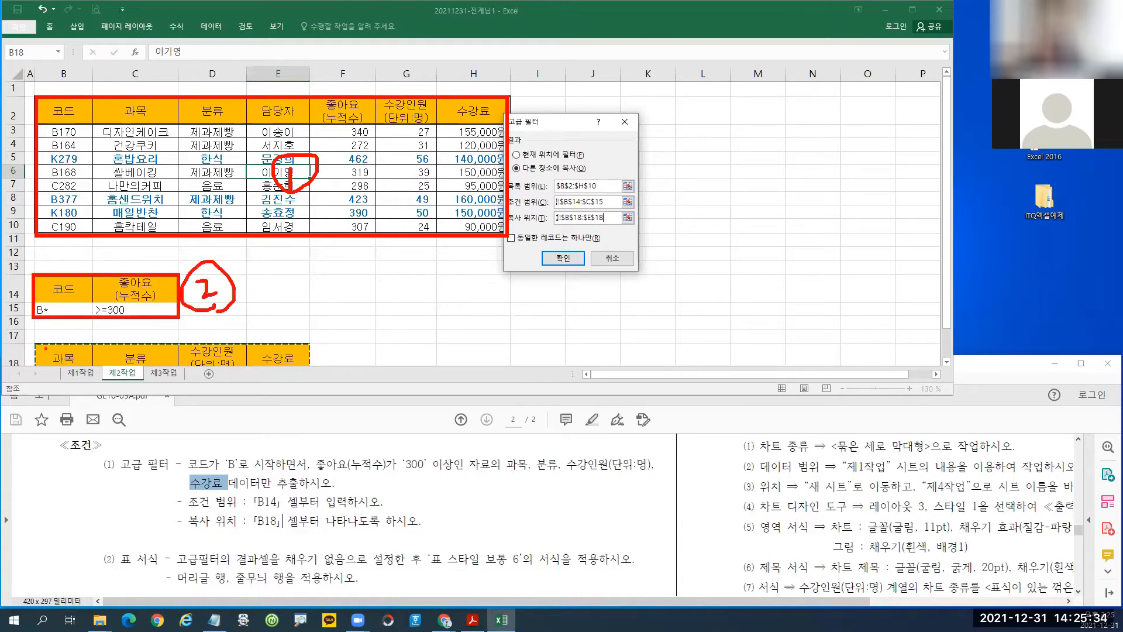
{"action": "left_click_drag", "start_coordinate": [35, 343], "coordinate": [312, 367]}
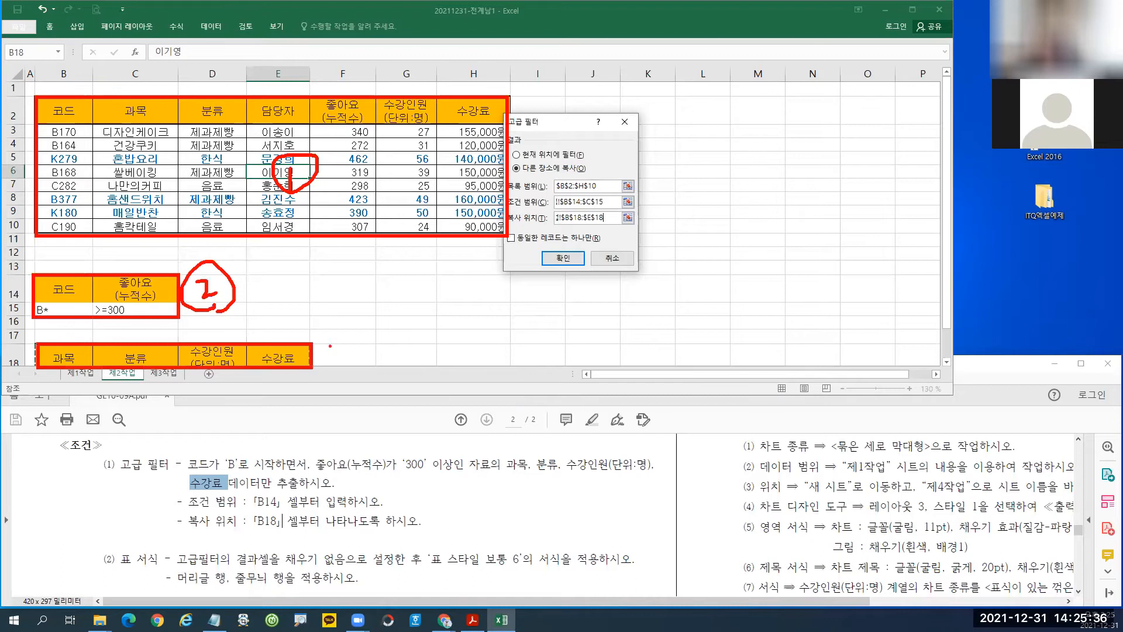
{"action": "mouse_move", "coordinate": [345, 331]}
{"action": "left_mouse_down"}
{"action": "mouse_move", "coordinate": [353, 349]}
{"action": "mouse_move", "coordinate": [338, 362]}
{"action": "mouse_move", "coordinate": [350, 369]}
{"action": "left_mouse_up"}
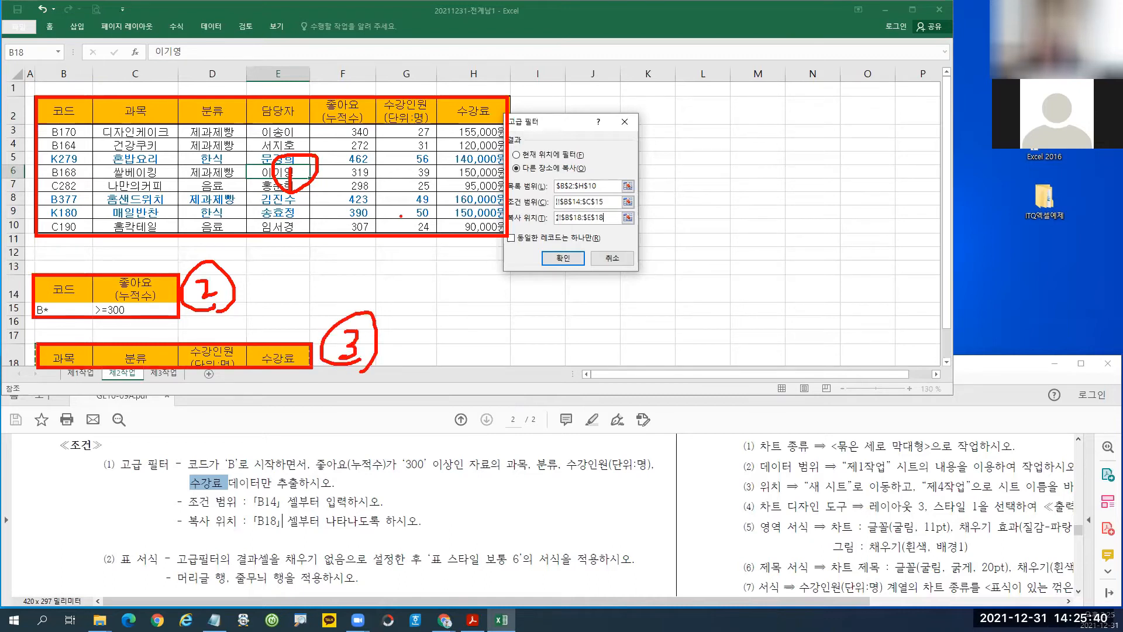
{"action": "mouse_move", "coordinate": [375, 161]}
{"action": "left_mouse_down"}
{"action": "mouse_move", "coordinate": [439, 183]}
{"action": "mouse_move", "coordinate": [416, 259]}
{"action": "left_mouse_up"}
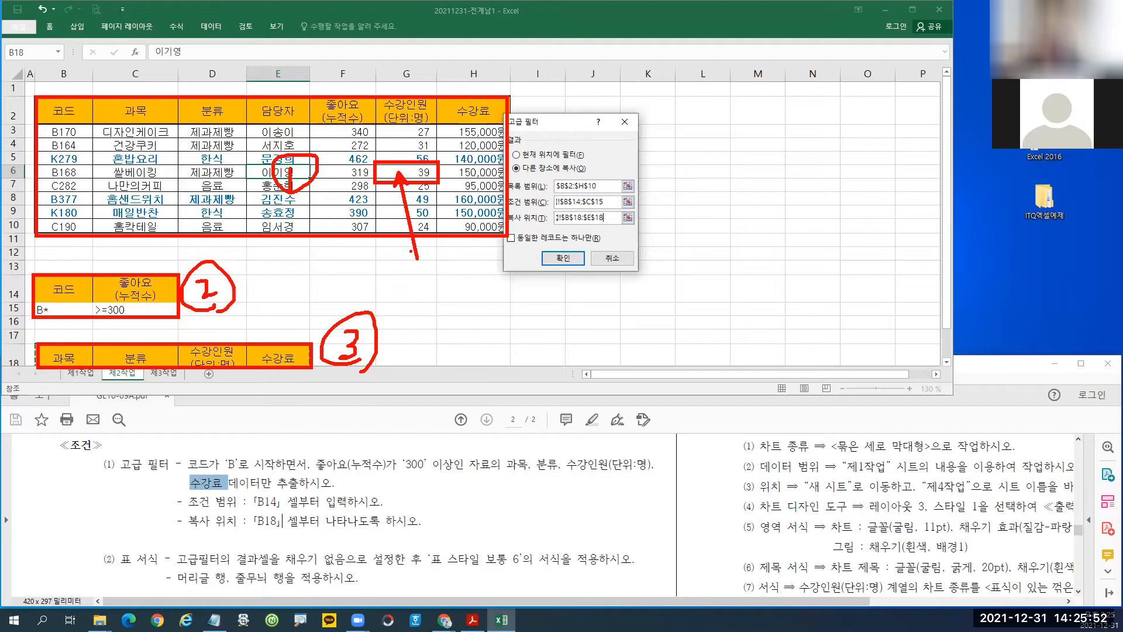
{"action": "key", "text": "Escape"}
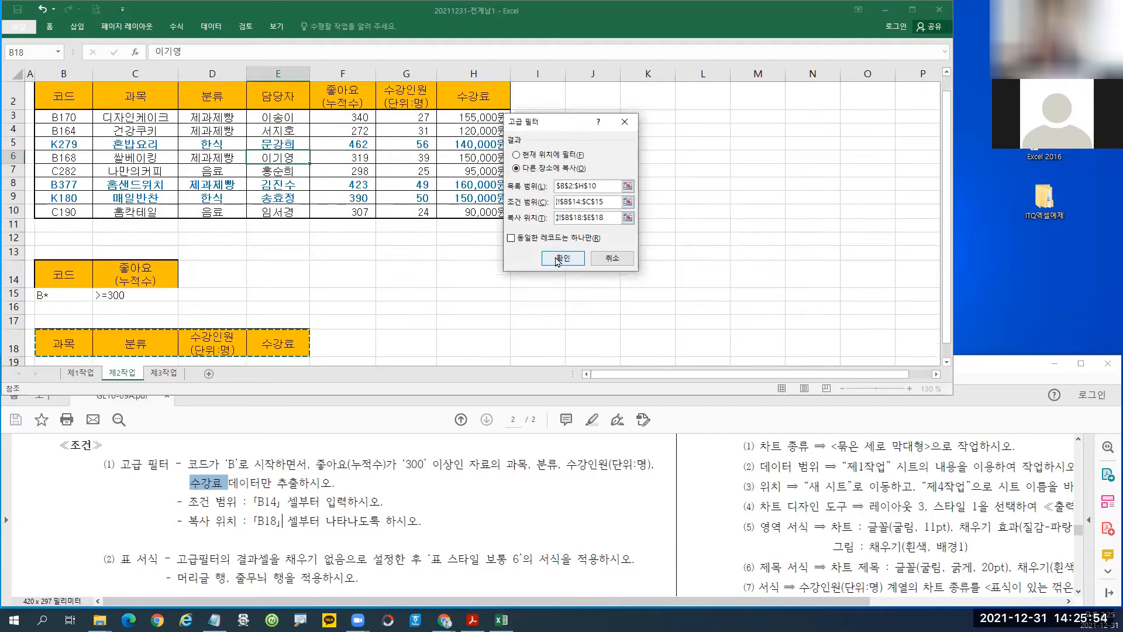
Run the filter and autofit column B to the extracted course names.
{"action": "left_click", "coordinate": [562, 258]}
{"action": "scroll", "coordinate": [204, 307], "scroll_direction": "down", "scroll_amount": 2}
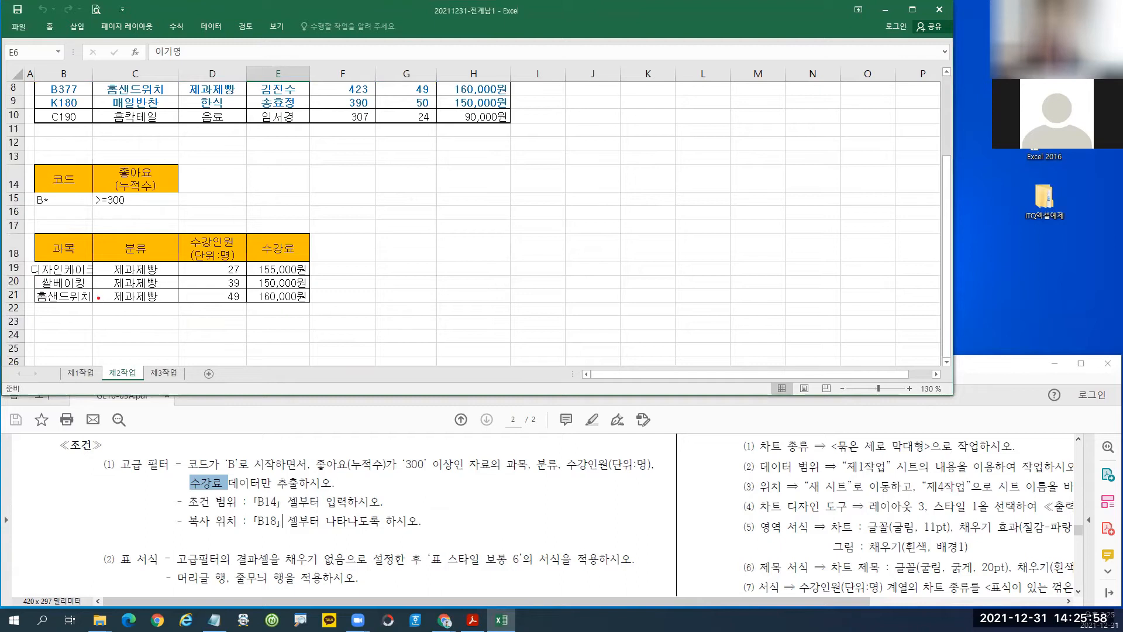
{"action": "left_click_drag", "start_coordinate": [89, 236], "coordinate": [89, 301]}
{"action": "double_click", "coordinate": [93, 73]}
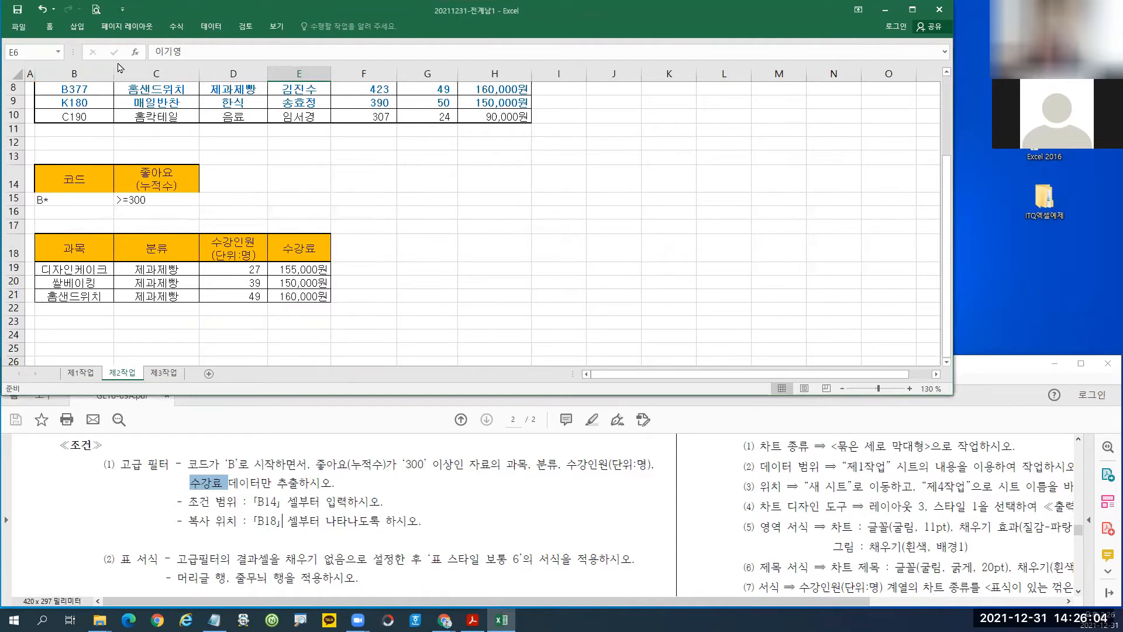
{"action": "left_click_drag", "start_coordinate": [113, 71], "coordinate": [89, 73]}
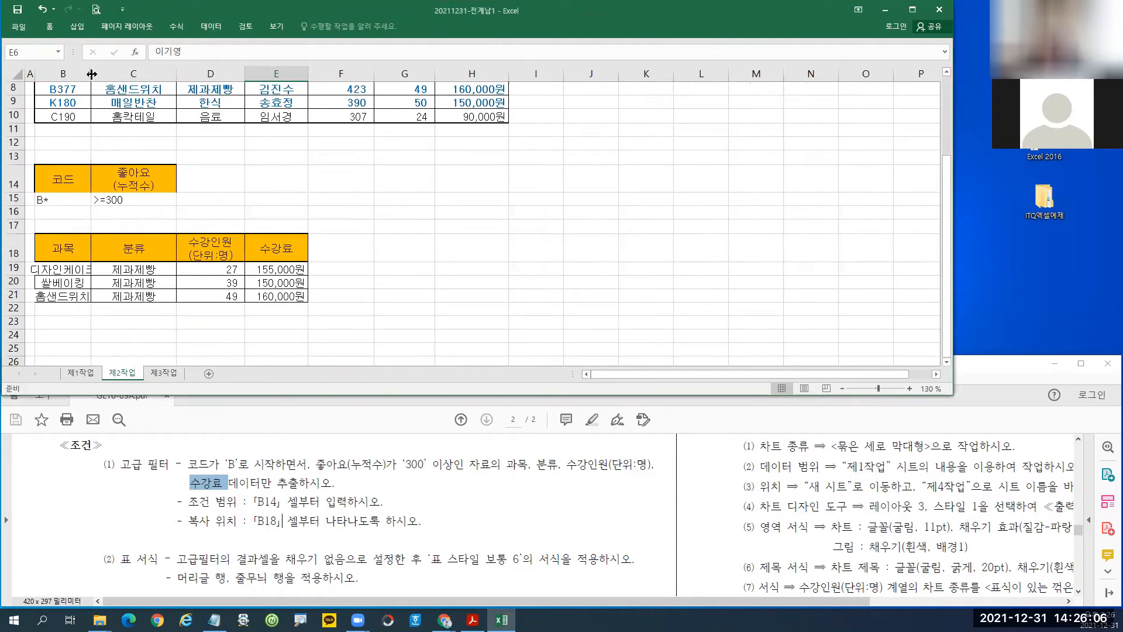
{"action": "double_click", "coordinate": [90, 72]}
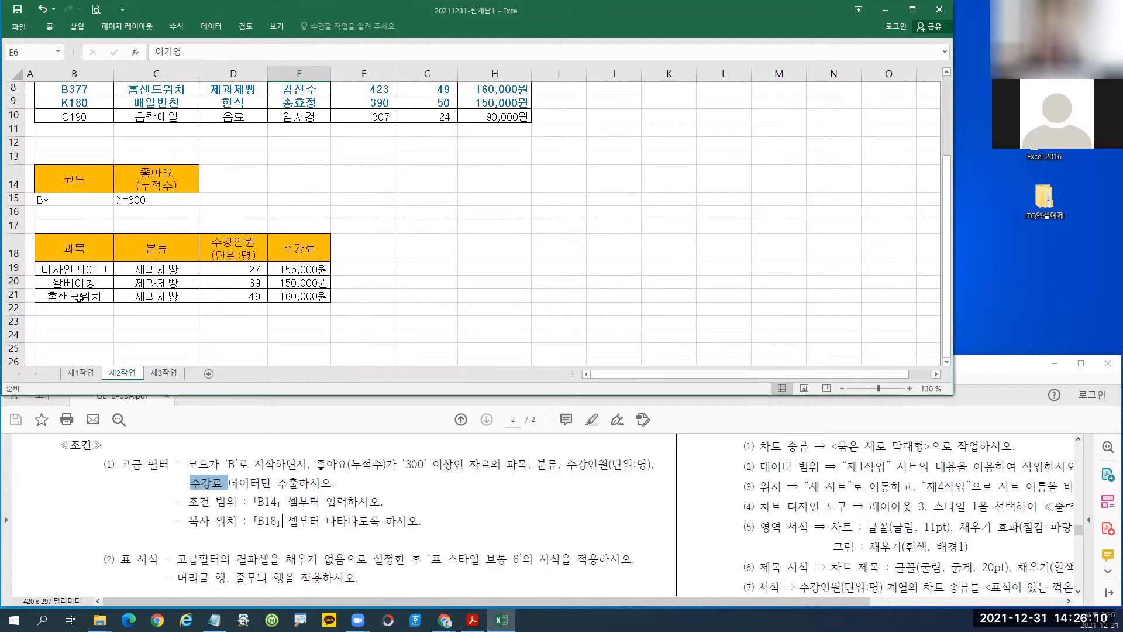
{"action": "left_click", "coordinate": [125, 291]}
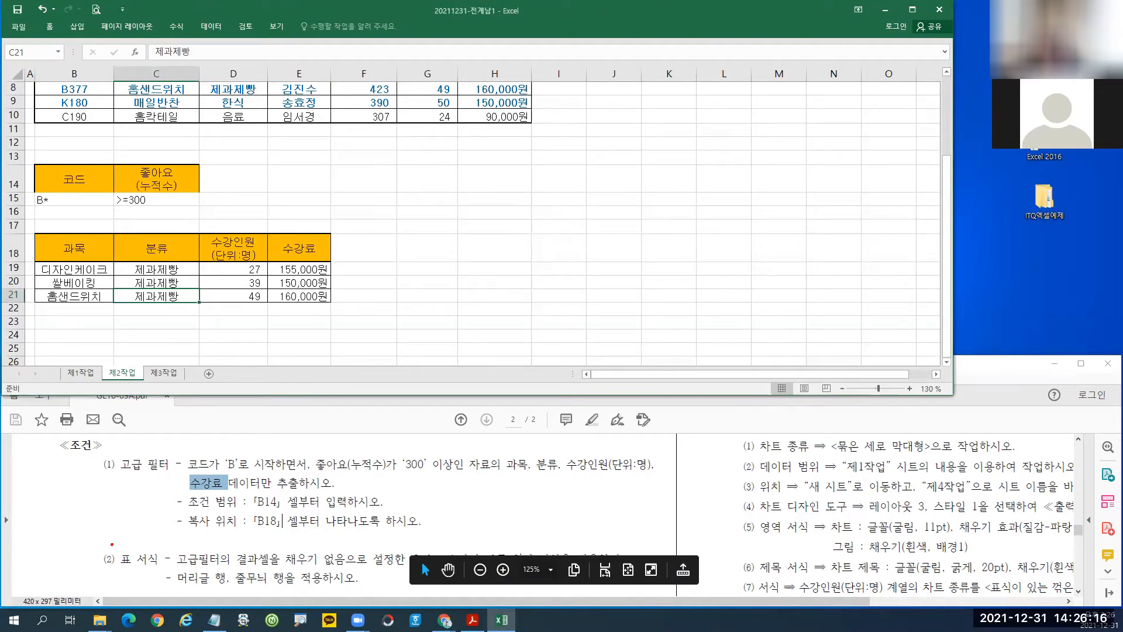
Compare the 디자인케이크, 쌀베이킹, 홈샌드위치 results with the PDF's next conditions.
{"action": "left_click_drag", "start_coordinate": [97, 542], "coordinate": [174, 580]}
{"action": "mouse_move", "coordinate": [278, 537]}
{"action": "left_mouse_down"}
{"action": "mouse_move", "coordinate": [291, 558]}
{"action": "mouse_move", "coordinate": [358, 572]}
{"action": "left_mouse_up"}
{"action": "key", "text": "Escape"}
{"action": "scroll", "coordinate": [444, 486], "scroll_direction": "down", "scroll_amount": 1}
{"action": "scroll", "coordinate": [443, 486], "scroll_direction": "up", "scroll_amount": 1}
{"action": "left_click", "coordinate": [392, 430]}
{"action": "scroll", "coordinate": [411, 482], "scroll_direction": "down", "scroll_amount": 1}
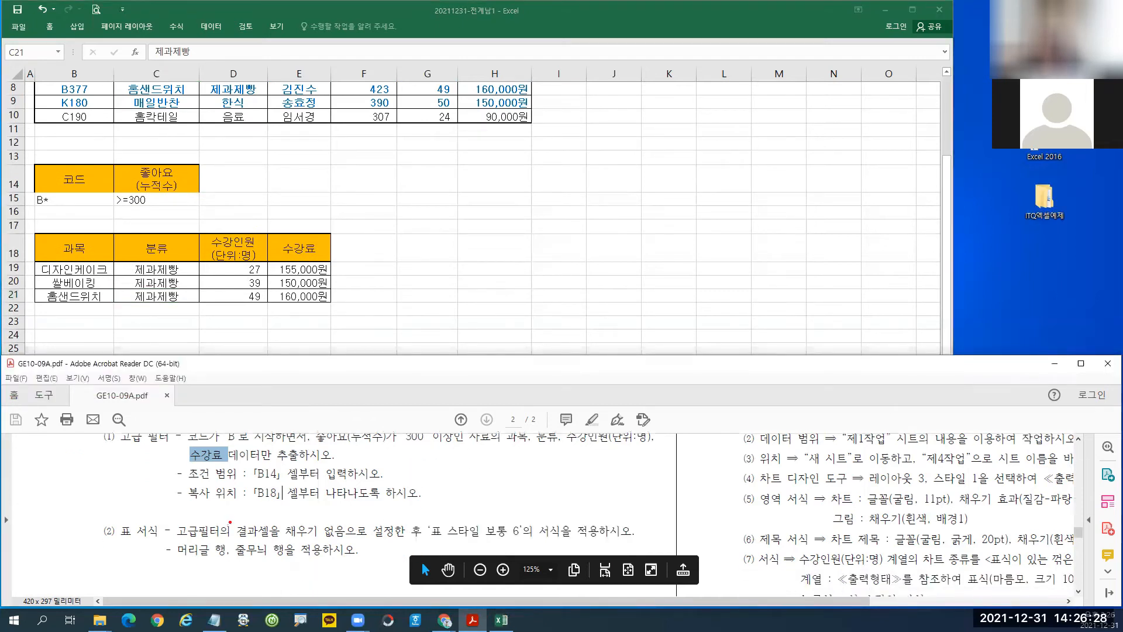
{"action": "left_click_drag", "start_coordinate": [118, 515], "coordinate": [170, 543]}
{"action": "left_click_drag", "start_coordinate": [280, 516], "coordinate": [351, 543]}
{"action": "mouse_move", "coordinate": [423, 517]}
{"action": "left_mouse_down"}
{"action": "mouse_move", "coordinate": [544, 543]}
{"action": "mouse_move", "coordinate": [530, 543]}
{"action": "left_mouse_up"}
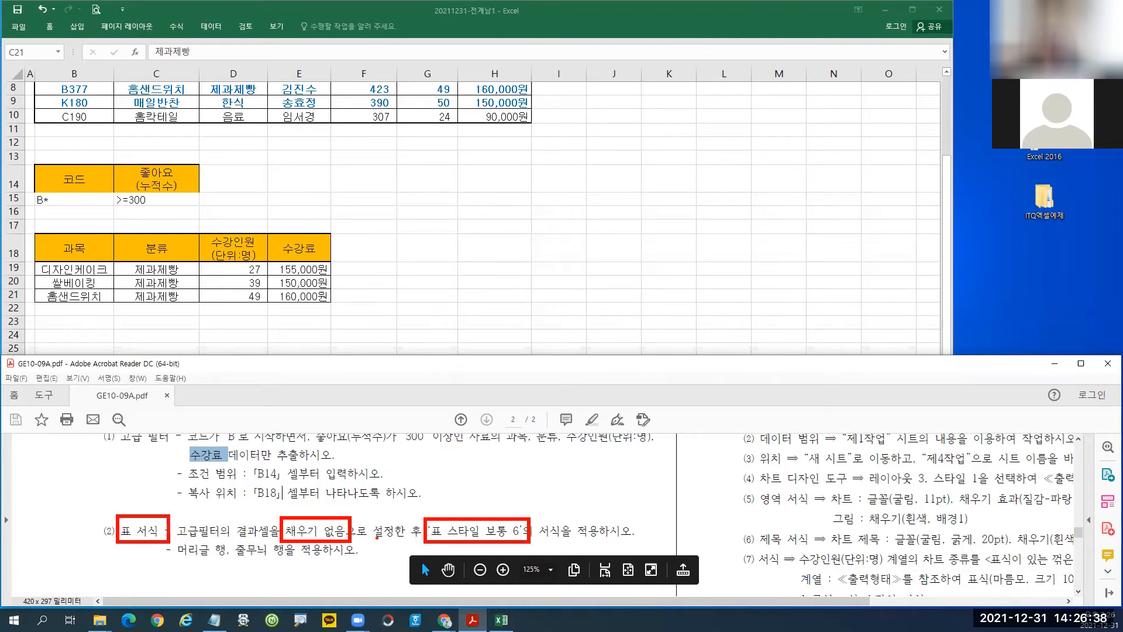
{"action": "key", "text": "Escape"}
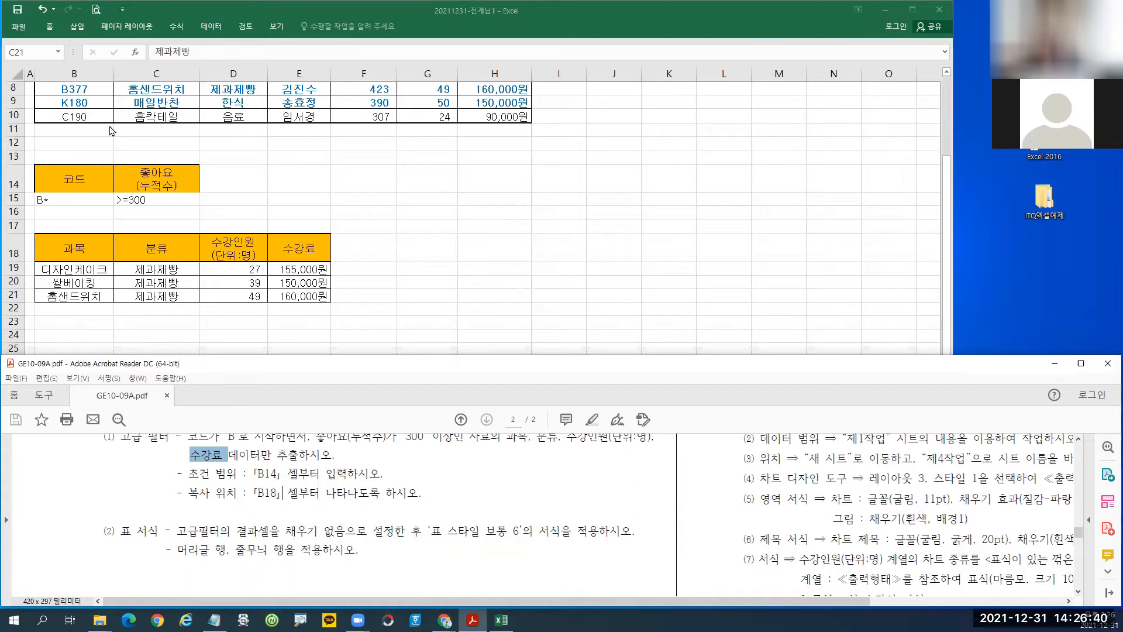
Select B18:E21 and remove its orange fill colour.
{"action": "left_click", "coordinate": [81, 247]}
{"action": "left_click_drag", "start_coordinate": [81, 247], "coordinate": [293, 296]}
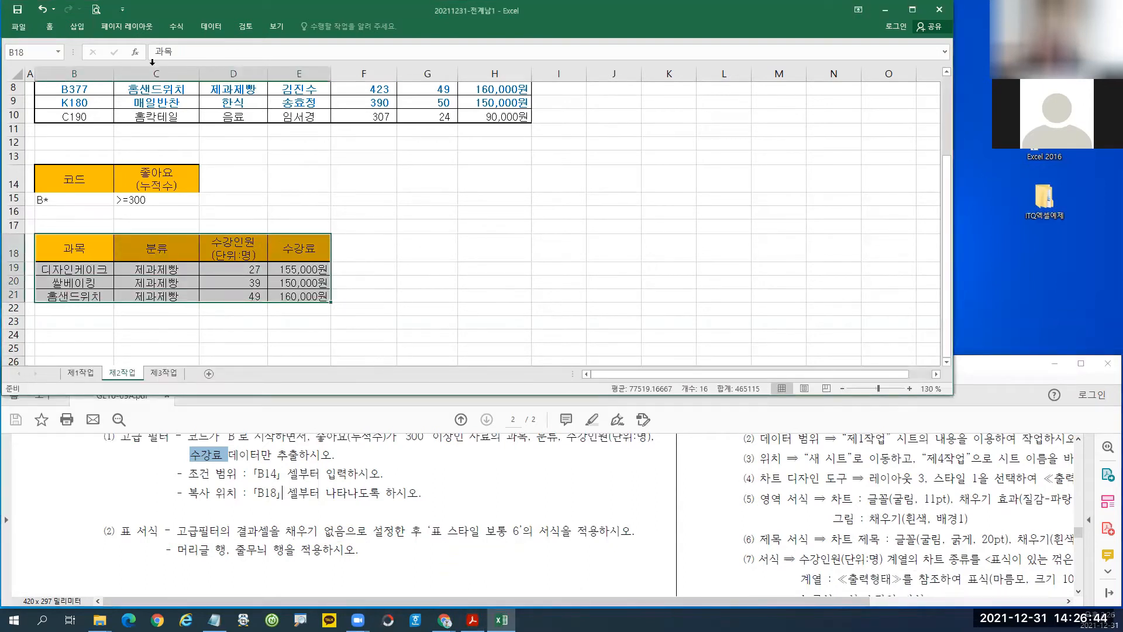
{"action": "left_click", "coordinate": [51, 27]}
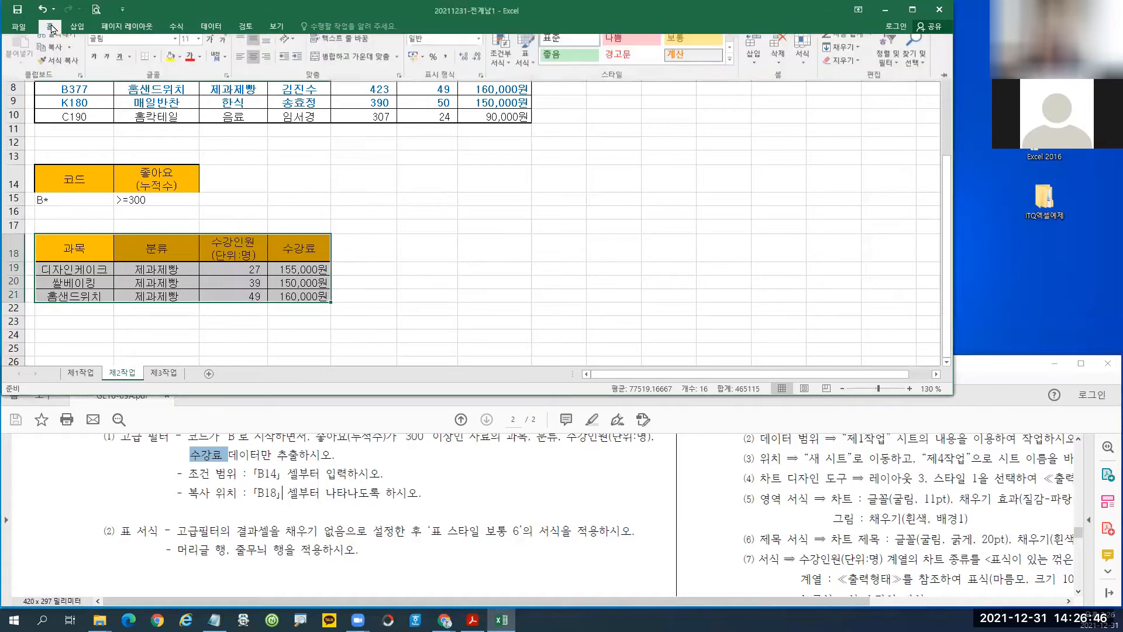
{"action": "left_click", "coordinate": [180, 65]}
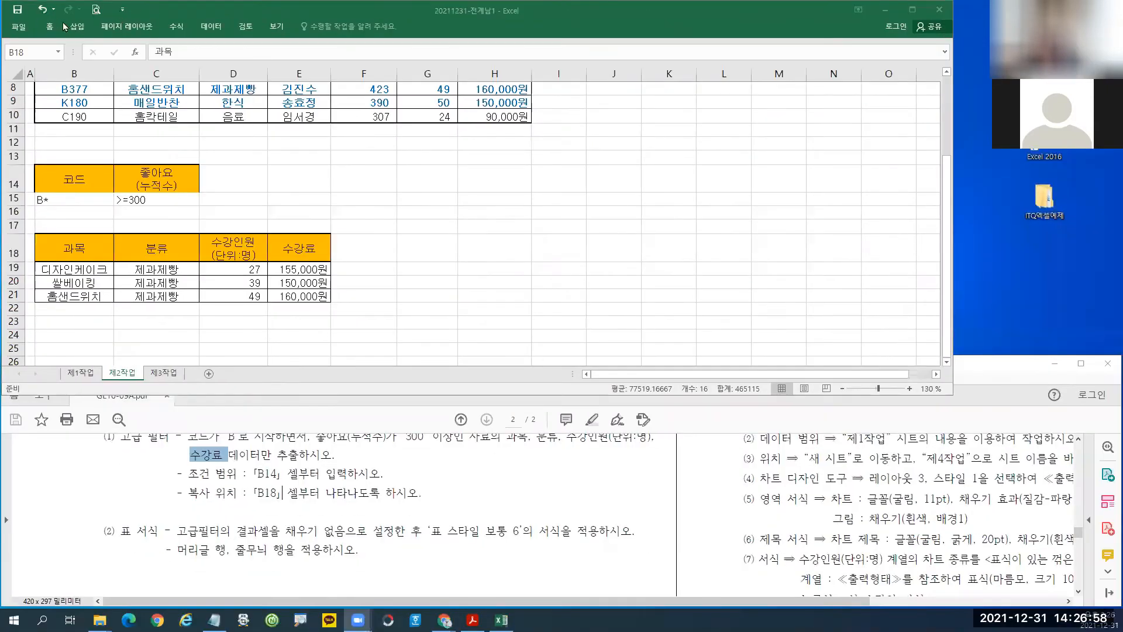
{"action": "left_click", "coordinate": [50, 26]}
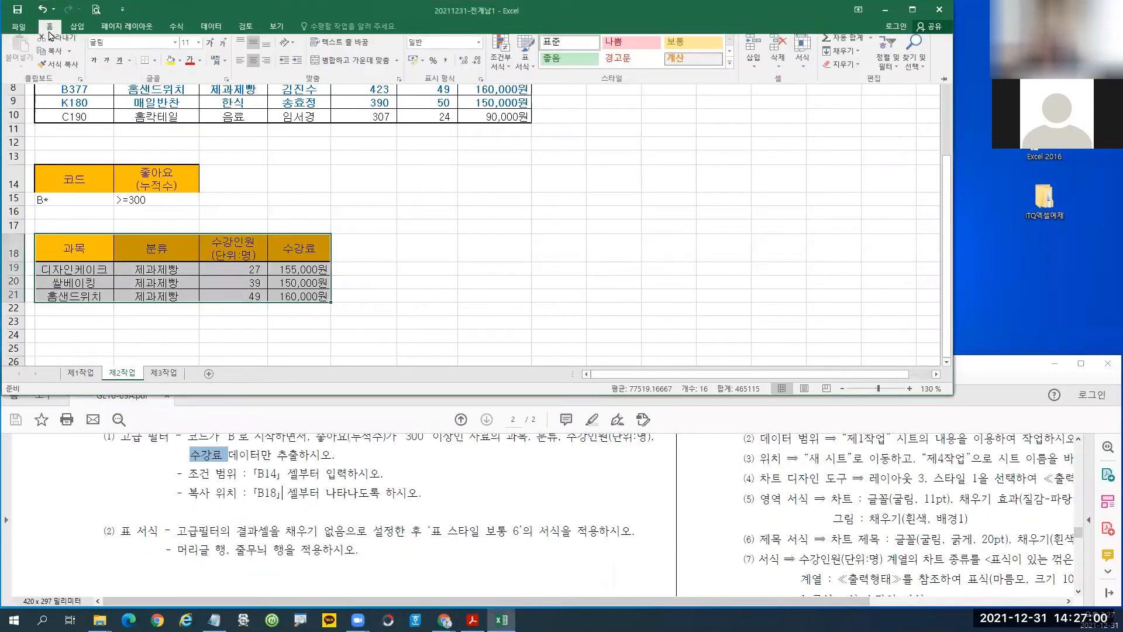
{"action": "left_click", "coordinate": [180, 65]}
{"action": "left_click", "coordinate": [211, 169]}
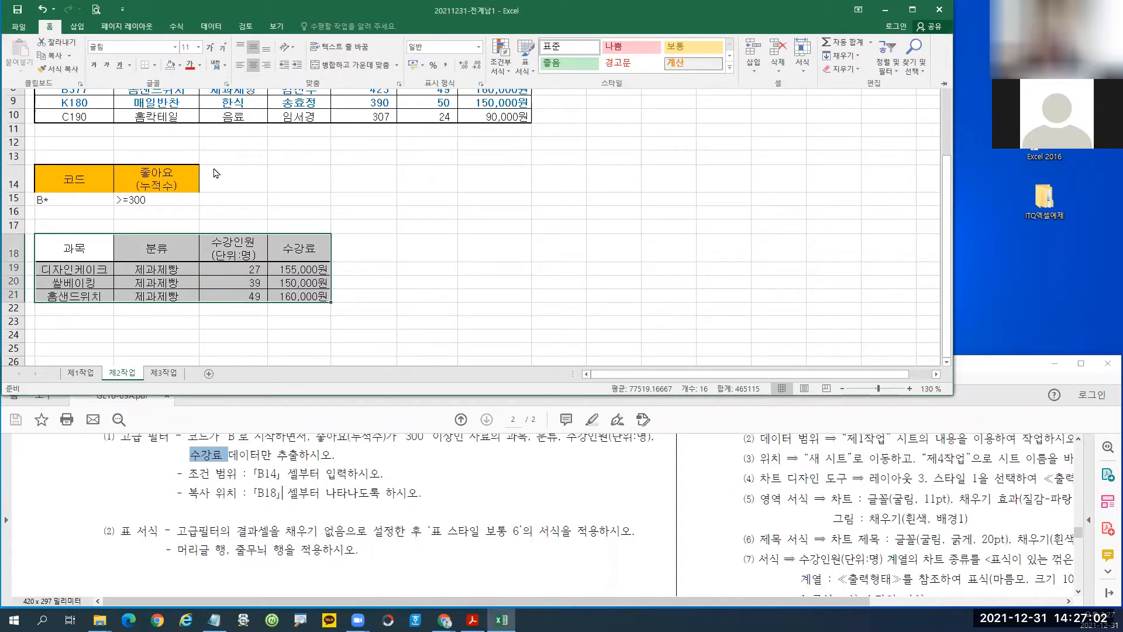
Point out 표 스타일 보통 6 in the table style gallery, then close it.
{"action": "left_click", "coordinate": [526, 69]}
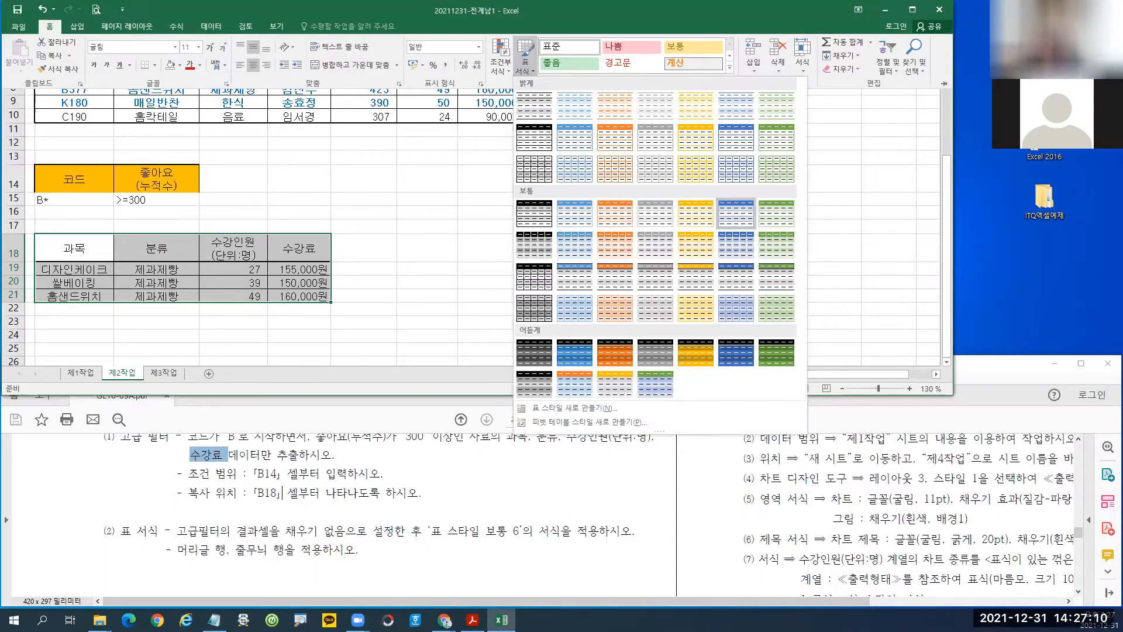
{"action": "mouse_move", "coordinate": [719, 198]}
{"action": "left_mouse_down"}
{"action": "mouse_move", "coordinate": [754, 232]}
{"action": "mouse_move", "coordinate": [800, 230]}
{"action": "left_mouse_up"}
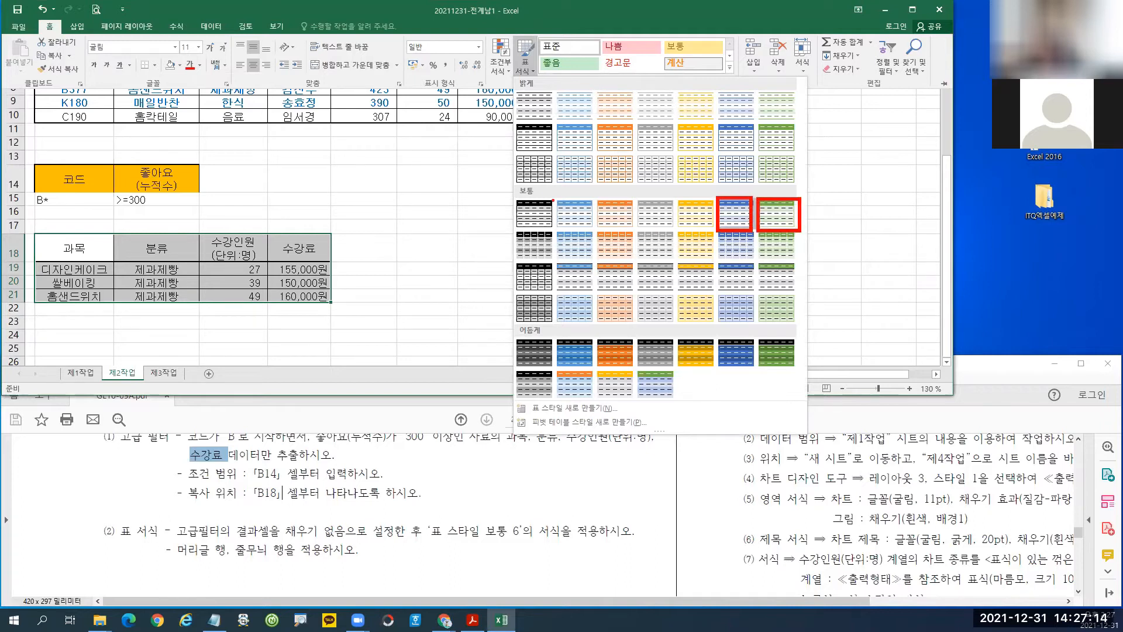
{"action": "left_click_drag", "start_coordinate": [548, 195], "coordinate": [597, 230]}
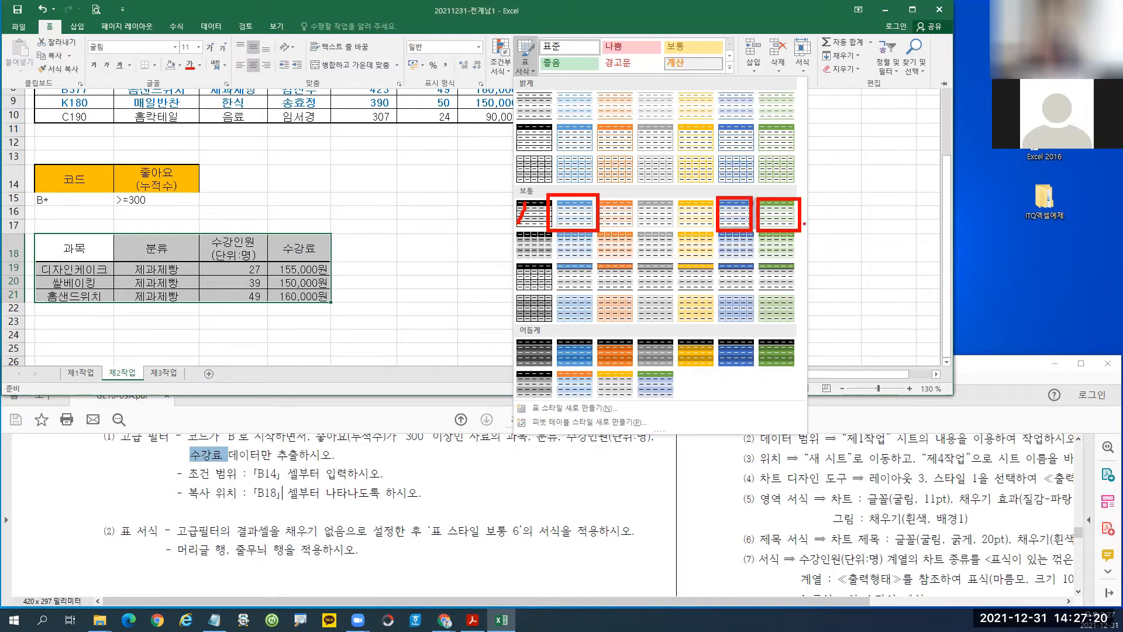
{"action": "mouse_move", "coordinate": [740, 240]}
{"action": "left_mouse_down"}
{"action": "mouse_move", "coordinate": [694, 237]}
{"action": "mouse_move", "coordinate": [736, 233]}
{"action": "mouse_move", "coordinate": [704, 283]}
{"action": "left_mouse_up"}
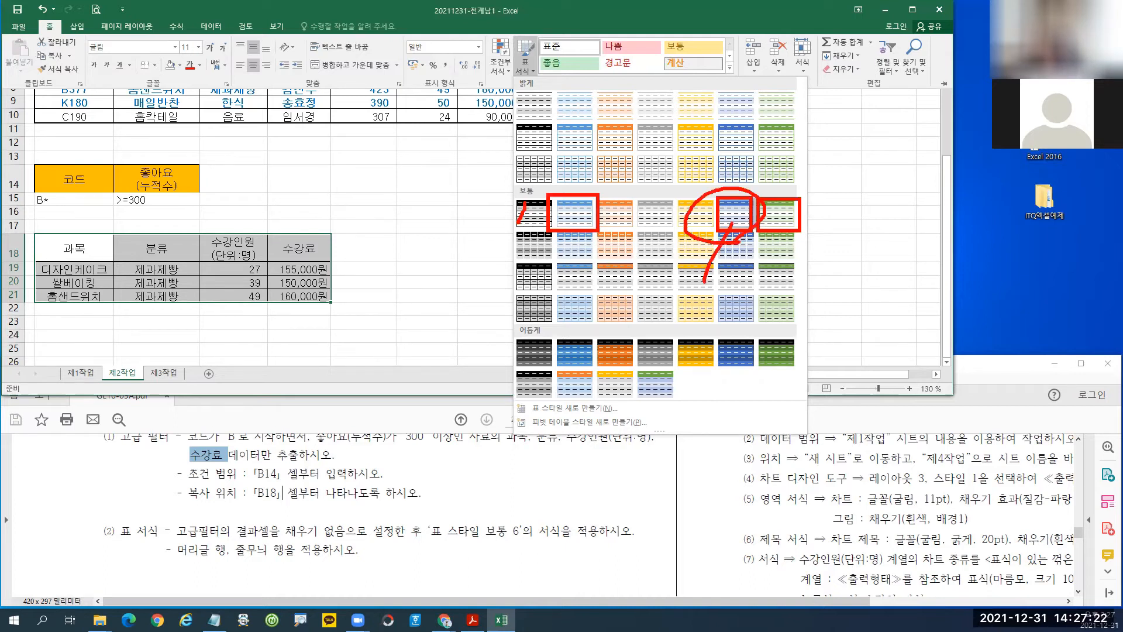
{"action": "double_click", "coordinate": [49, 27]}
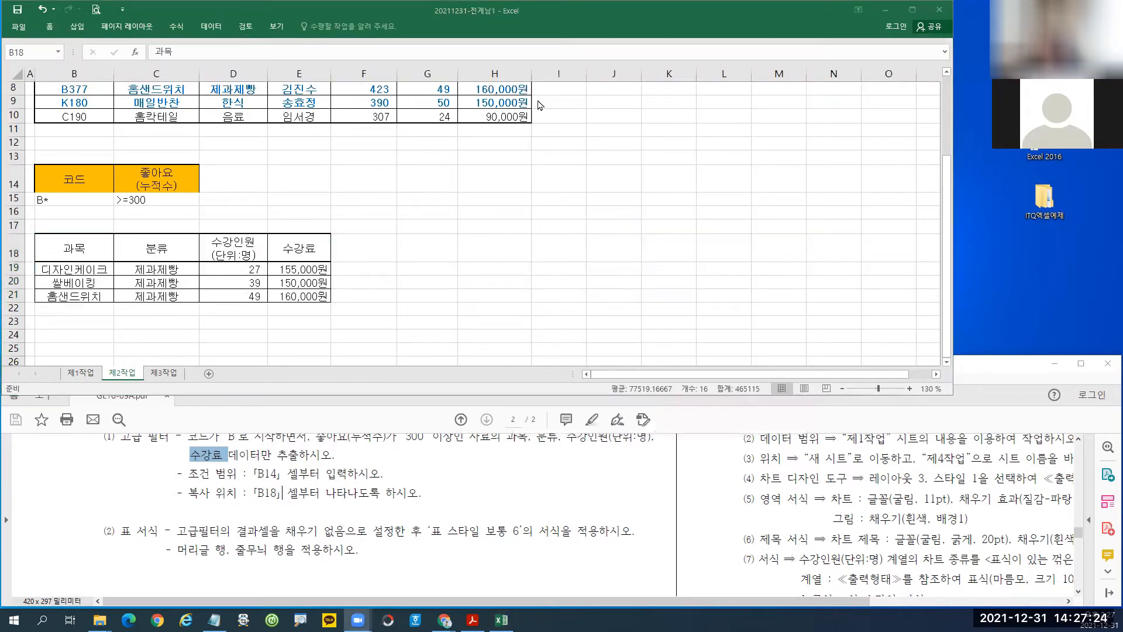
{"action": "left_click", "coordinate": [50, 27]}
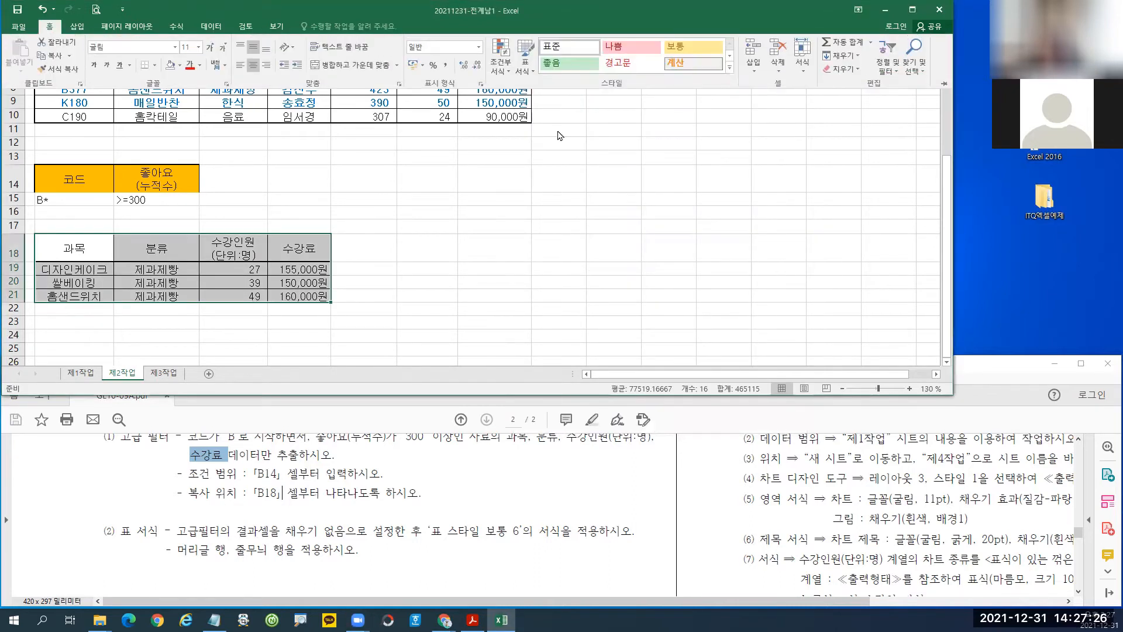
Format B18:E21 as a table in 표 스타일 보통 6 with headers included.
{"action": "left_click", "coordinate": [525, 66]}
{"action": "left_click", "coordinate": [736, 213]}
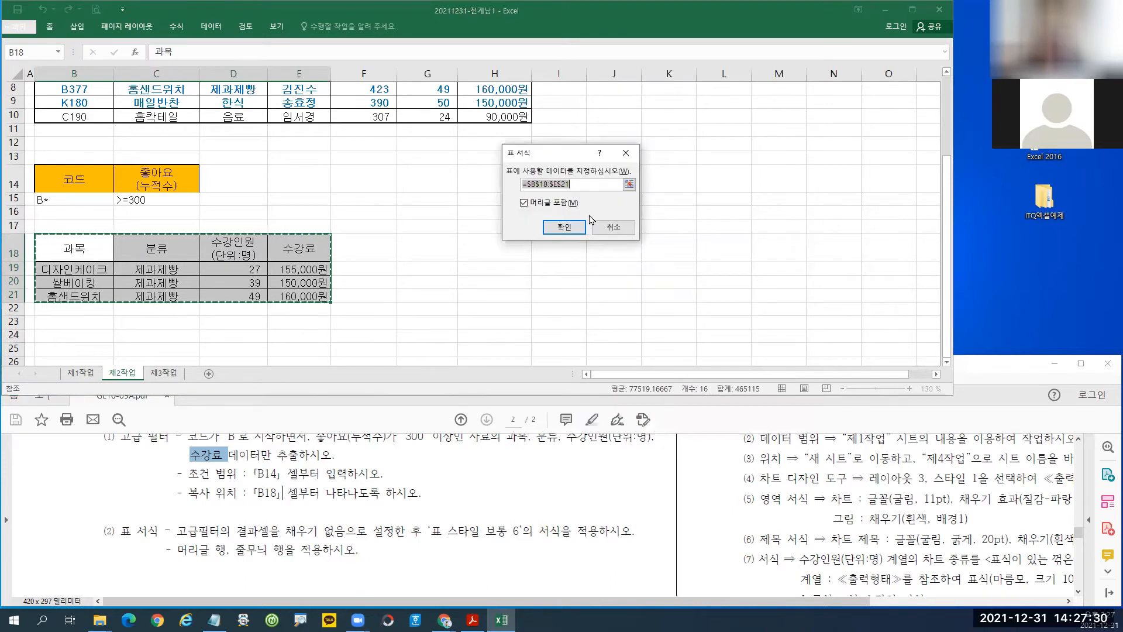
{"action": "key", "text": "ctrl+1"}
{"action": "left_click", "coordinate": [457, 193]}
{"action": "left_click_drag", "start_coordinate": [440, 178], "coordinate": [578, 217]}
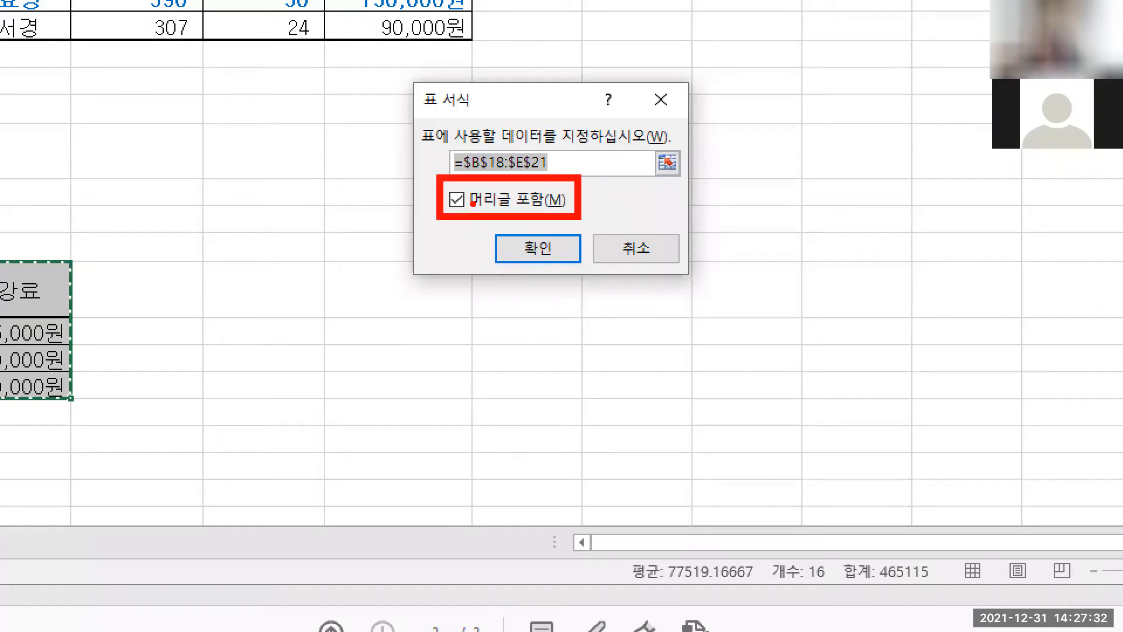
{"action": "left_click_drag", "start_coordinate": [446, 187], "coordinate": [465, 186]}
{"action": "key", "text": "Escape"}
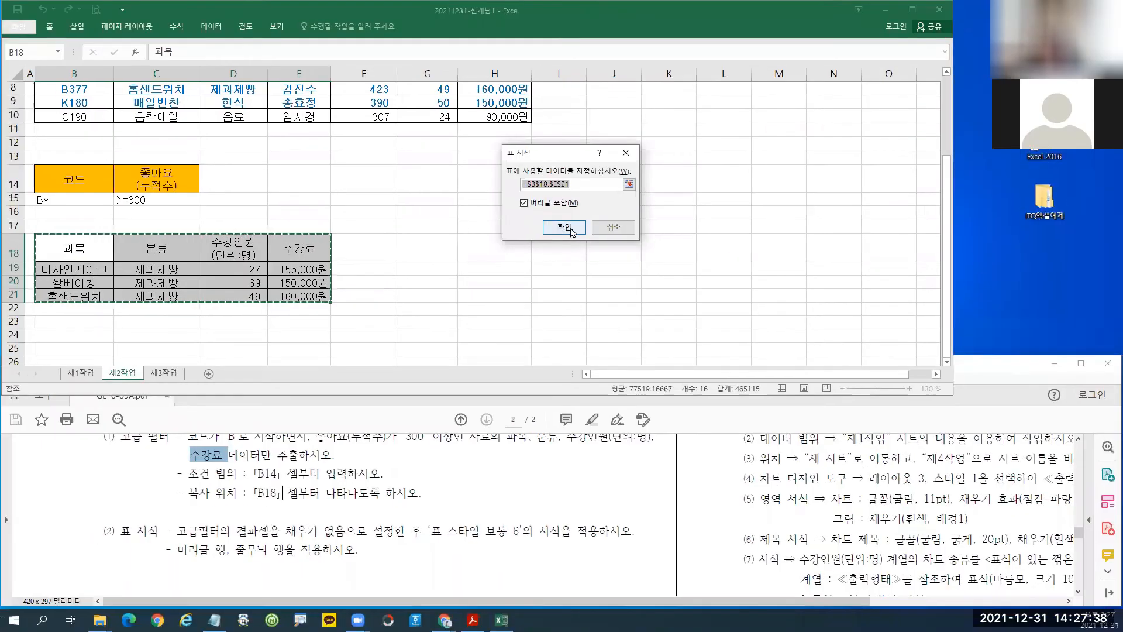
{"action": "left_click", "coordinate": [538, 249]}
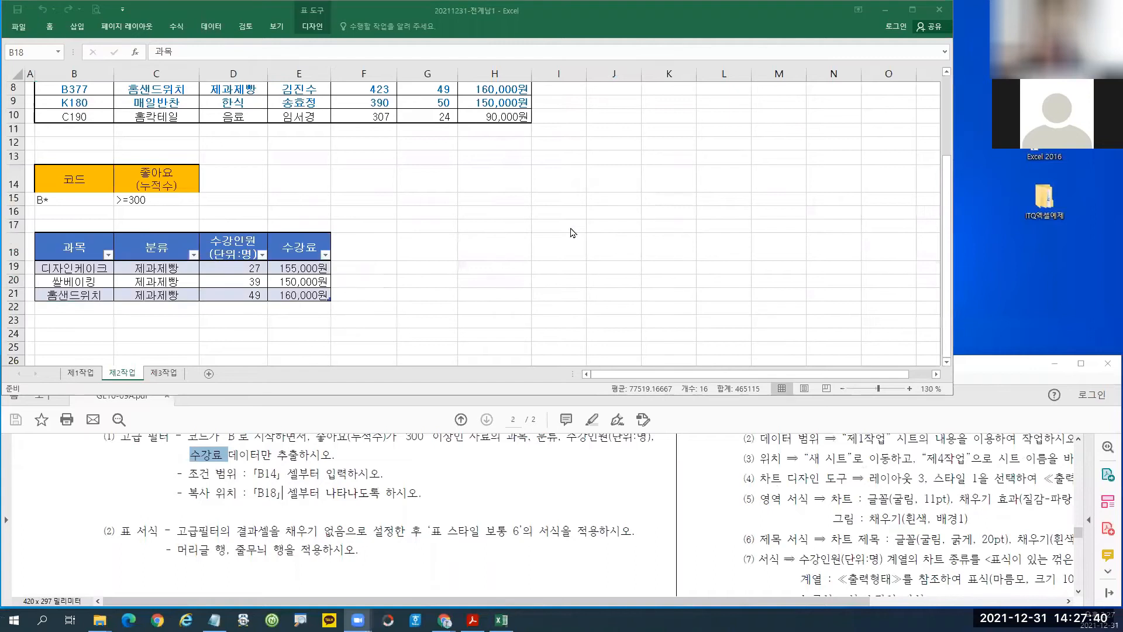
Confirm 머리글 행 and 줄무늬 행 are checked in the table's style options.
{"action": "left_click", "coordinate": [319, 29]}
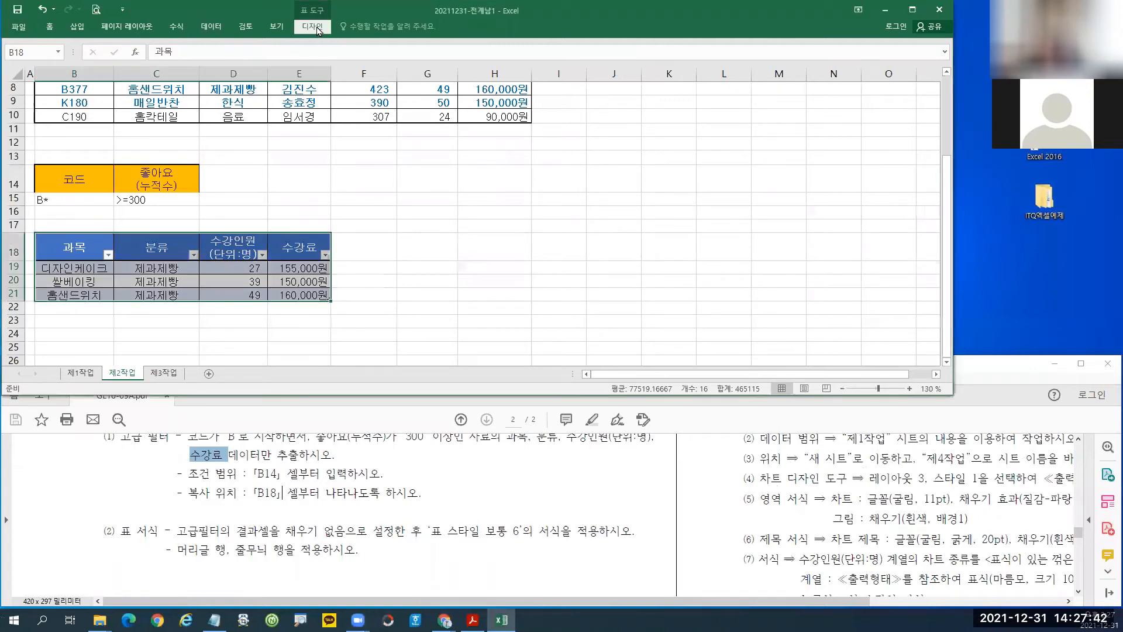
{"action": "left_click", "coordinate": [319, 29]}
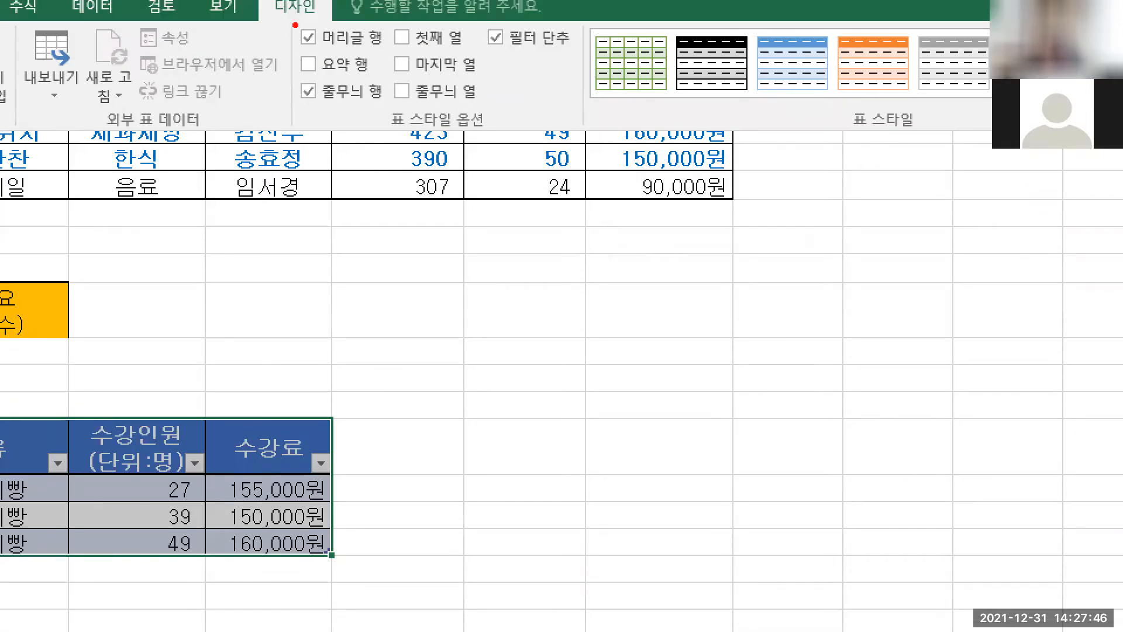
{"action": "mouse_move", "coordinate": [288, 19]}
{"action": "left_mouse_down"}
{"action": "mouse_move", "coordinate": [310, 44]}
{"action": "mouse_move", "coordinate": [392, 52]}
{"action": "left_mouse_up"}
{"action": "left_click_drag", "start_coordinate": [287, 76], "coordinate": [397, 111]}
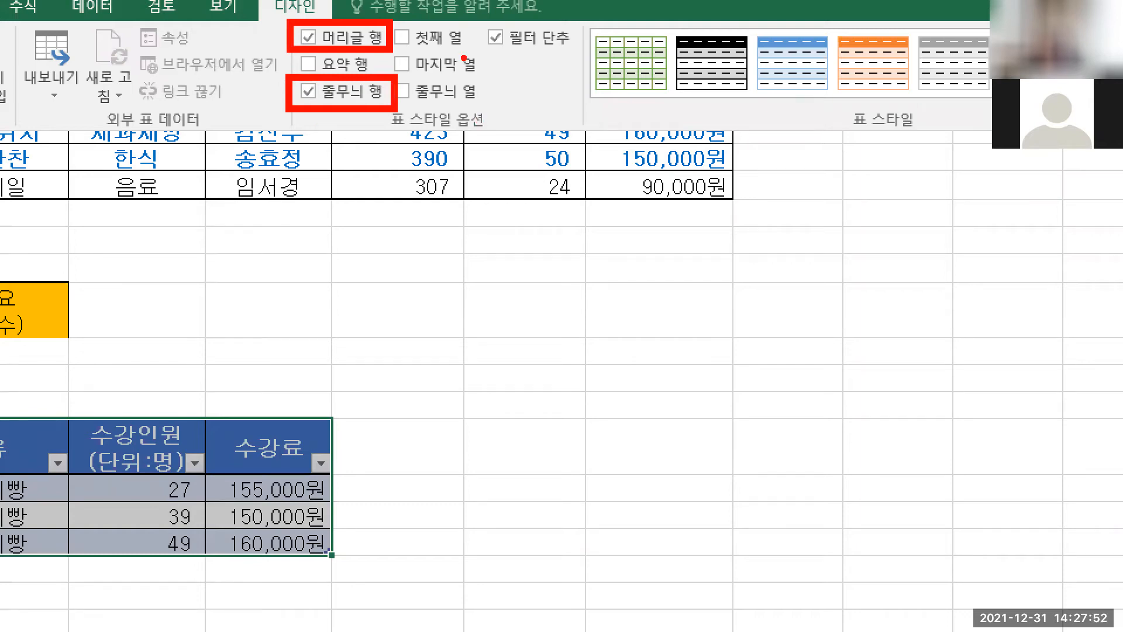
{"action": "left_click_drag", "start_coordinate": [463, 21], "coordinate": [576, 55]}
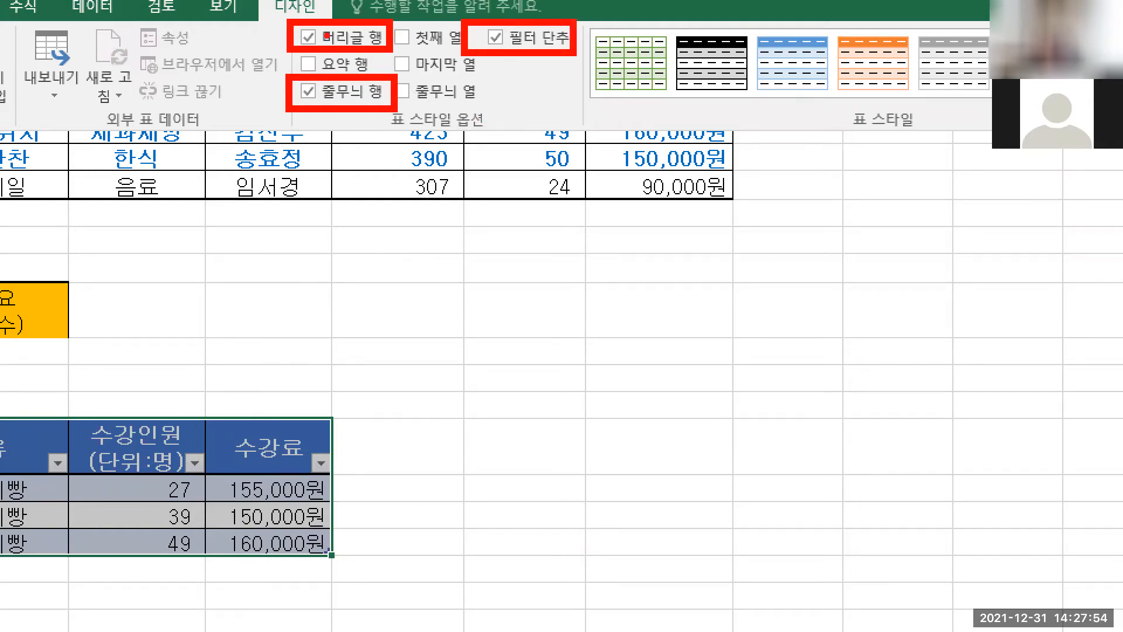
{"action": "key", "text": "Escape"}
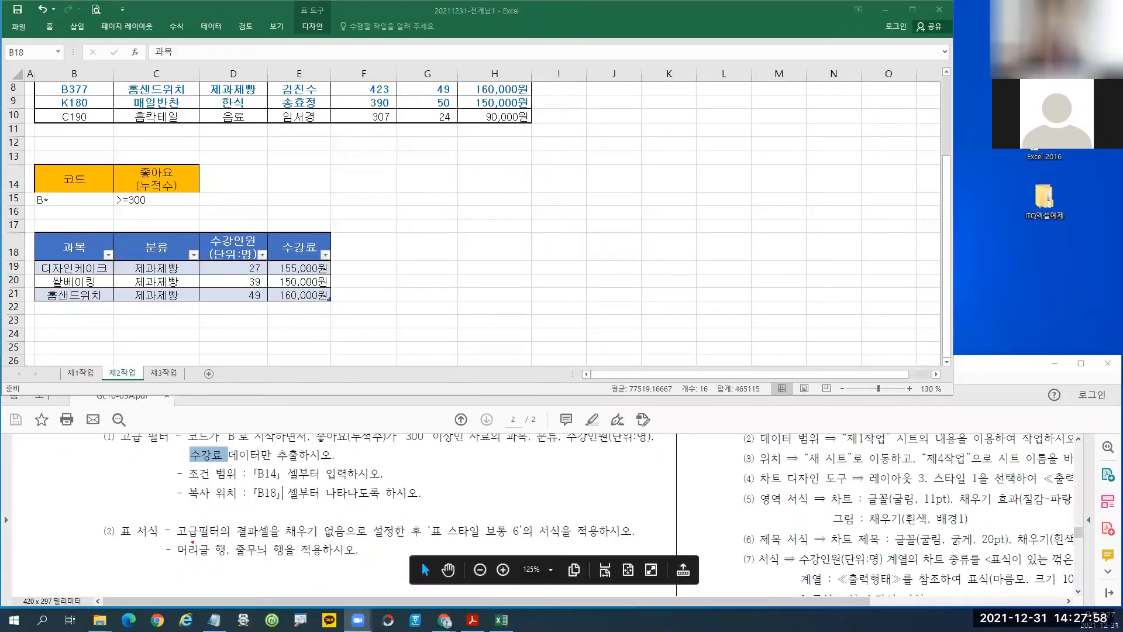
{"action": "left_click_drag", "start_coordinate": [175, 539], "coordinate": [326, 559]}
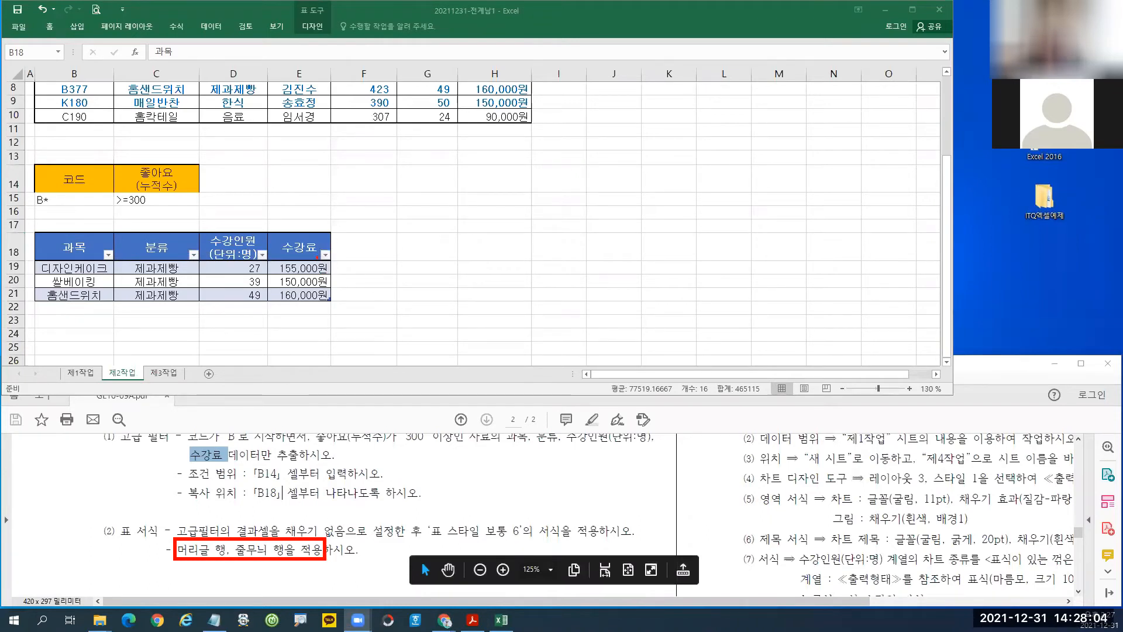
Review the styled 제2작업 table and the 제3작업 pivot instructions, then return to the 제1작업 sheet.
{"action": "left_click", "coordinate": [402, 203]}
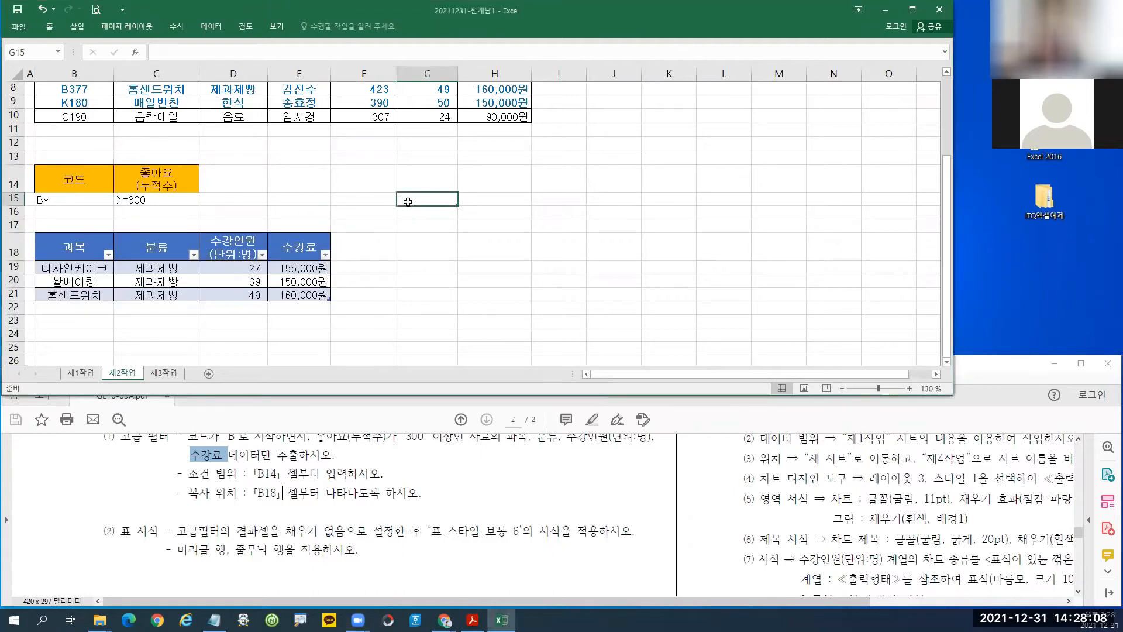
{"action": "scroll", "coordinate": [371, 234], "scroll_direction": "up", "scroll_amount": 3}
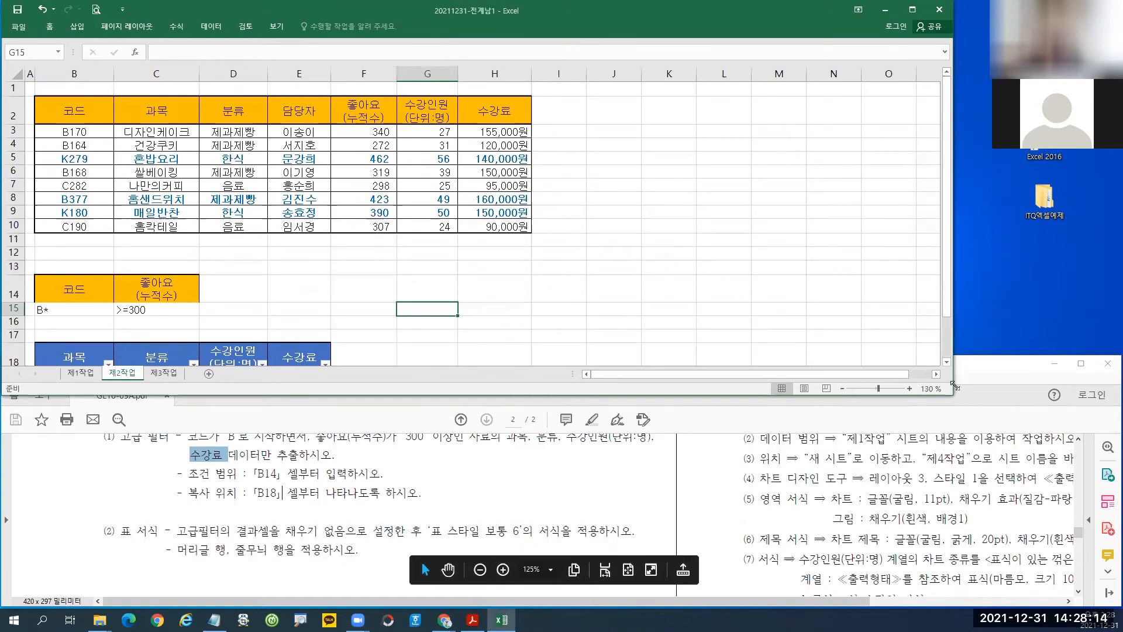
{"action": "left_click", "coordinate": [988, 375]}
{"action": "scroll", "coordinate": [331, 489], "scroll_direction": "down", "scroll_amount": 3}
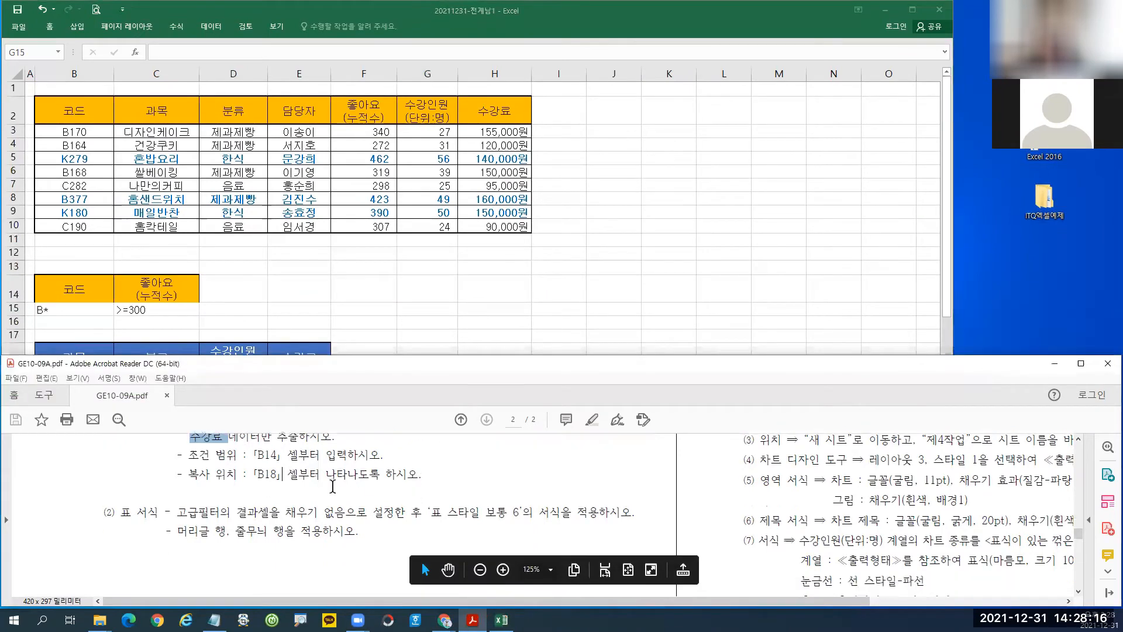
{"action": "scroll", "coordinate": [331, 489], "scroll_direction": "down", "scroll_amount": 4}
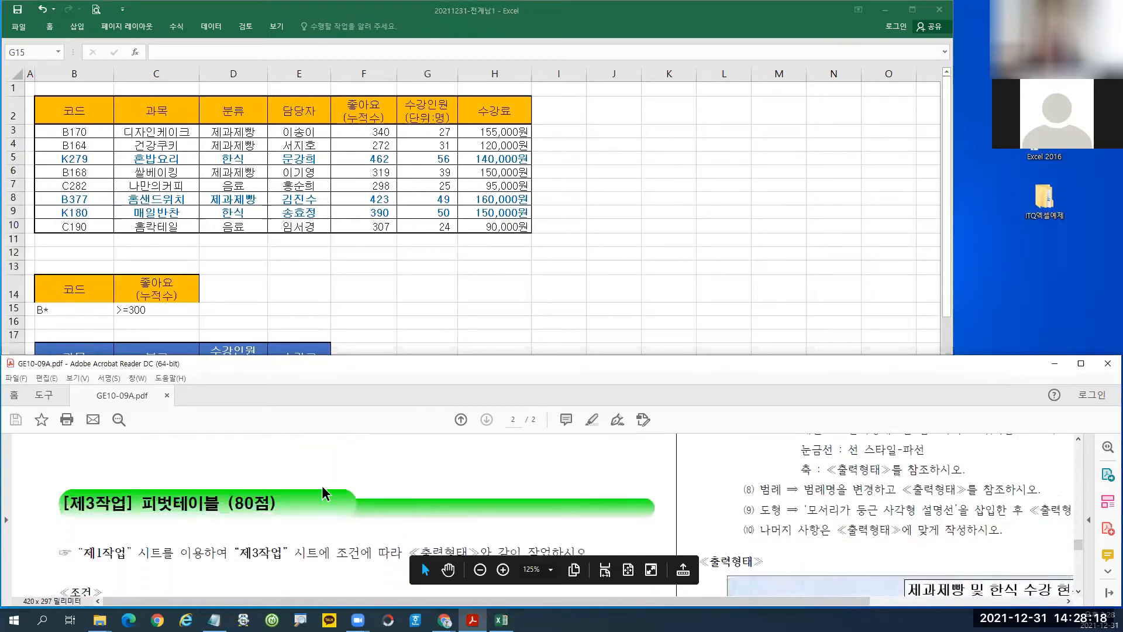
{"action": "scroll", "coordinate": [319, 481], "scroll_direction": "down", "scroll_amount": 2}
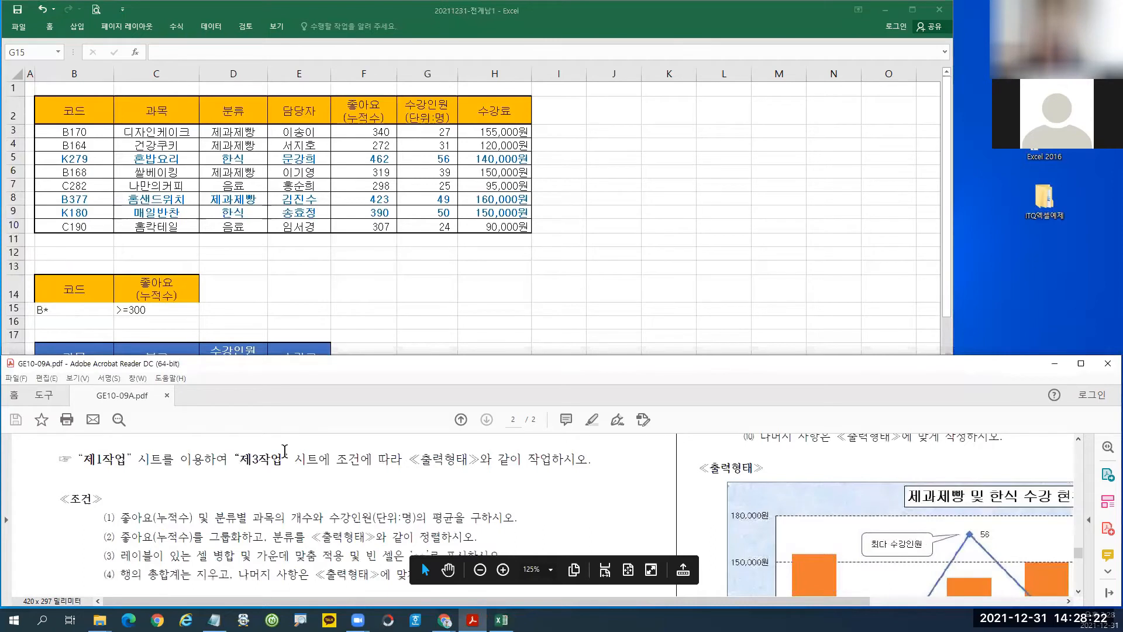
{"action": "left_click", "coordinate": [168, 145]}
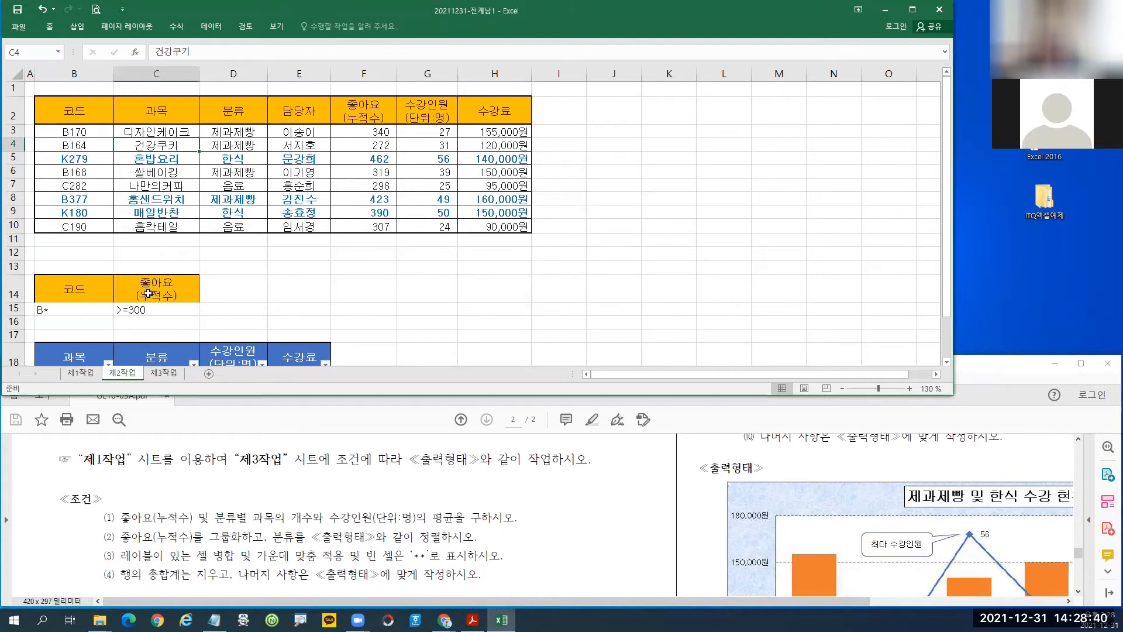
{"action": "left_click", "coordinate": [81, 375]}
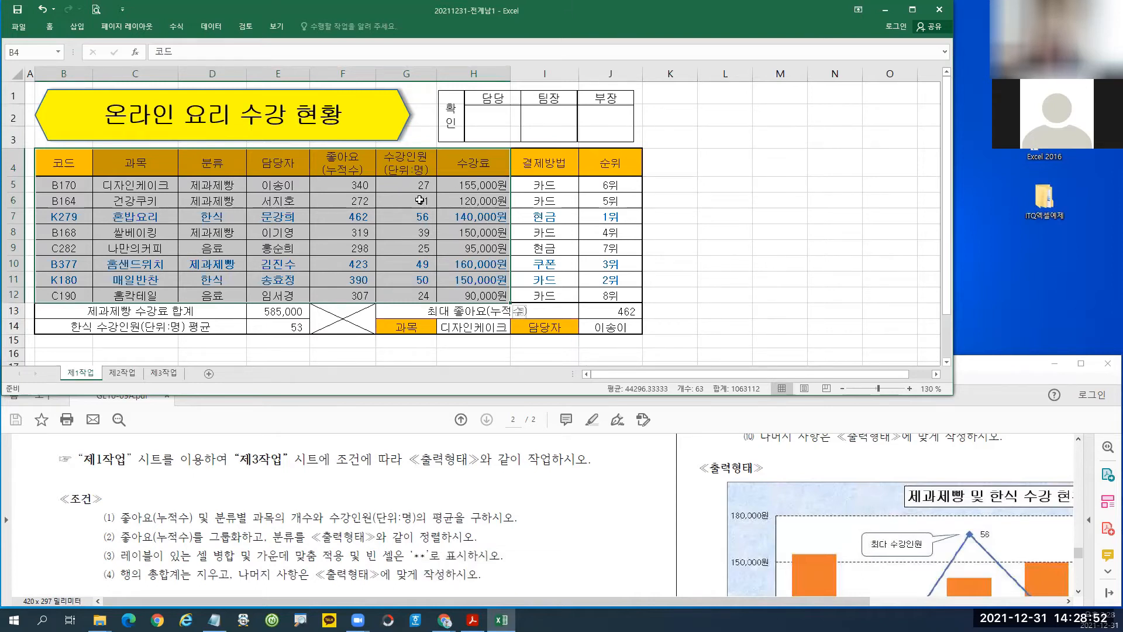
Start a pivot table from 제1작업 B4:H12, placed on the existing 제3작업 sheet at cell B2.
{"action": "left_click", "coordinate": [78, 27]}
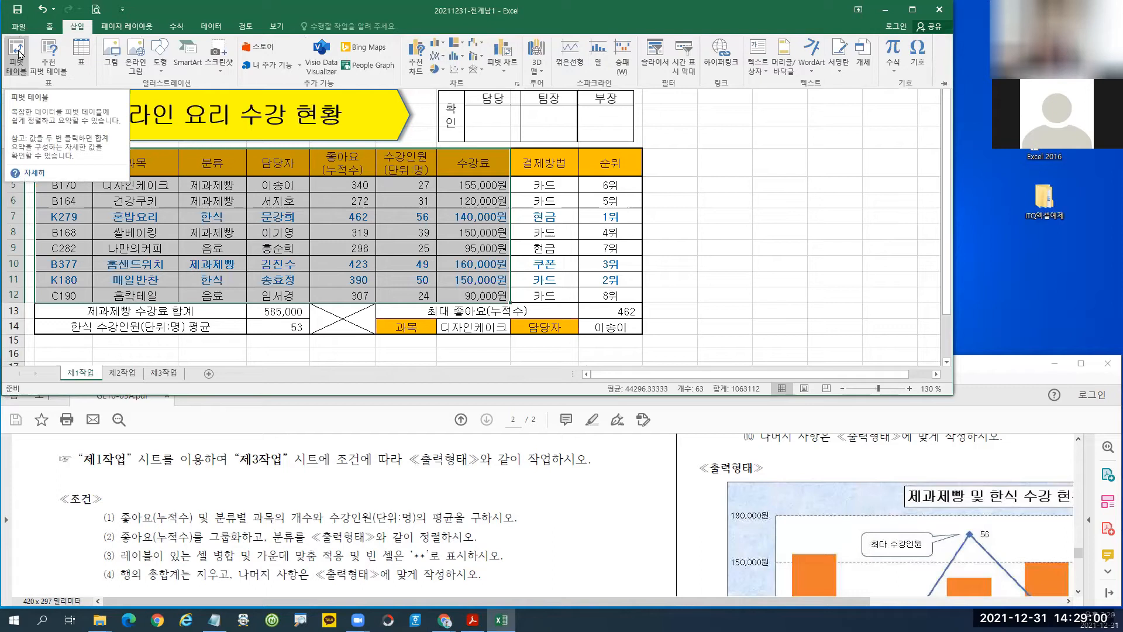
{"action": "left_click", "coordinate": [17, 54]}
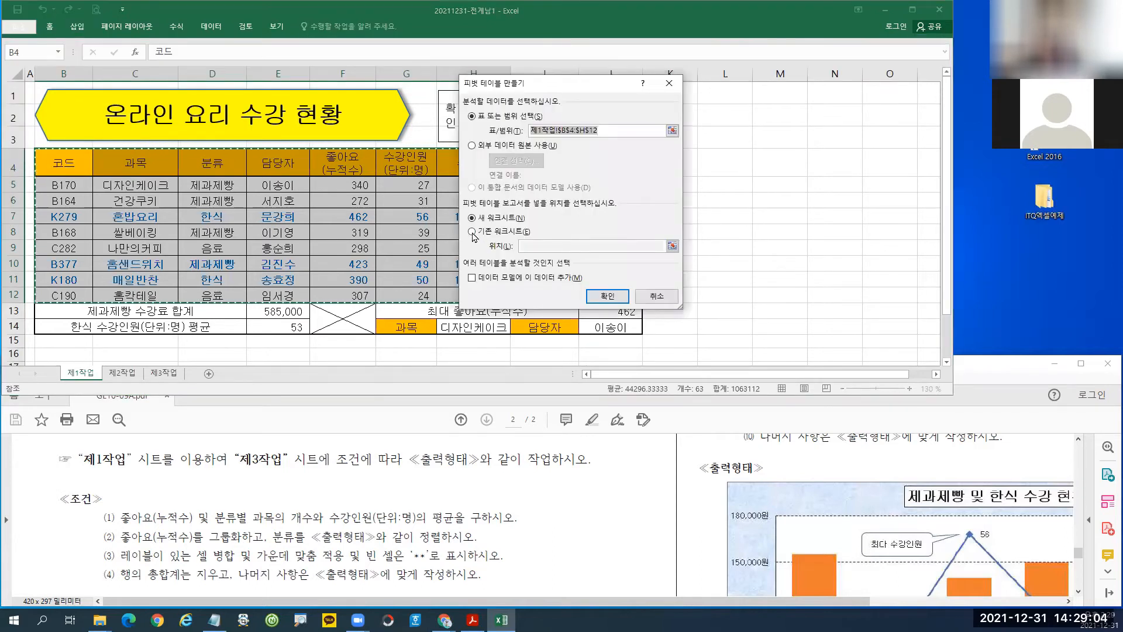
{"action": "left_click", "coordinate": [472, 233]}
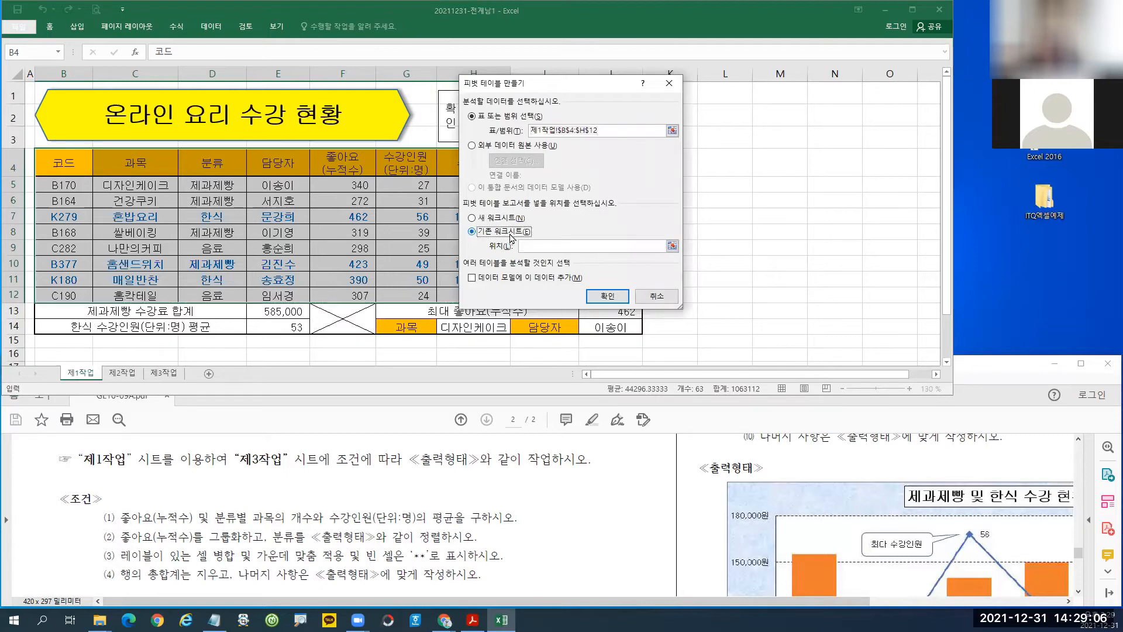
{"action": "left_click", "coordinate": [537, 247]}
{"action": "left_click", "coordinate": [165, 373]}
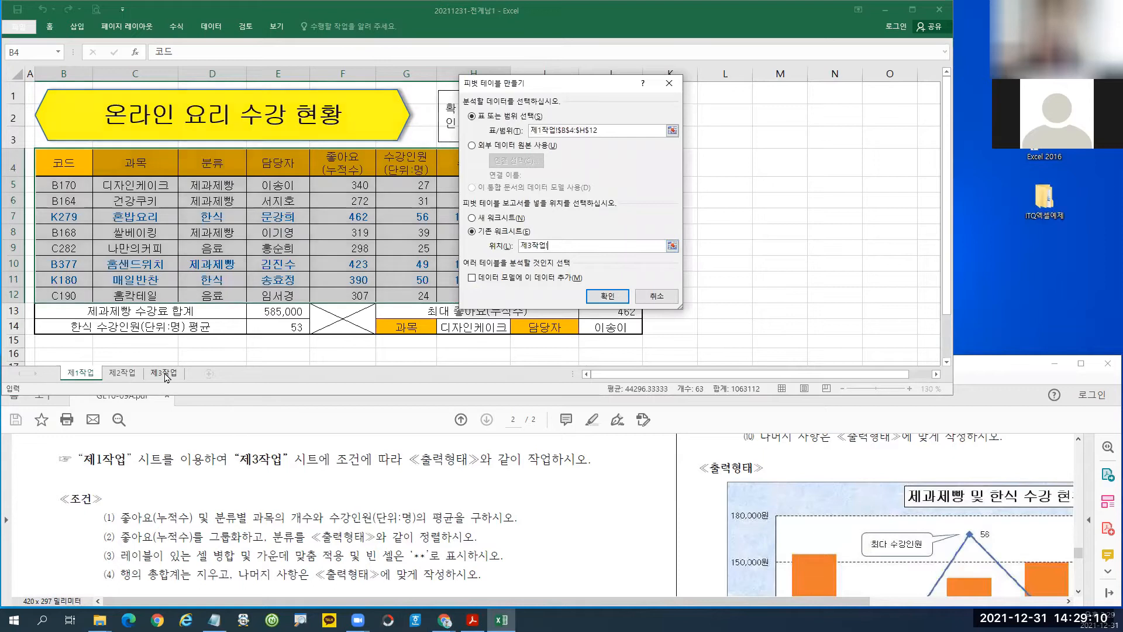
{"action": "left_click", "coordinate": [50, 94]}
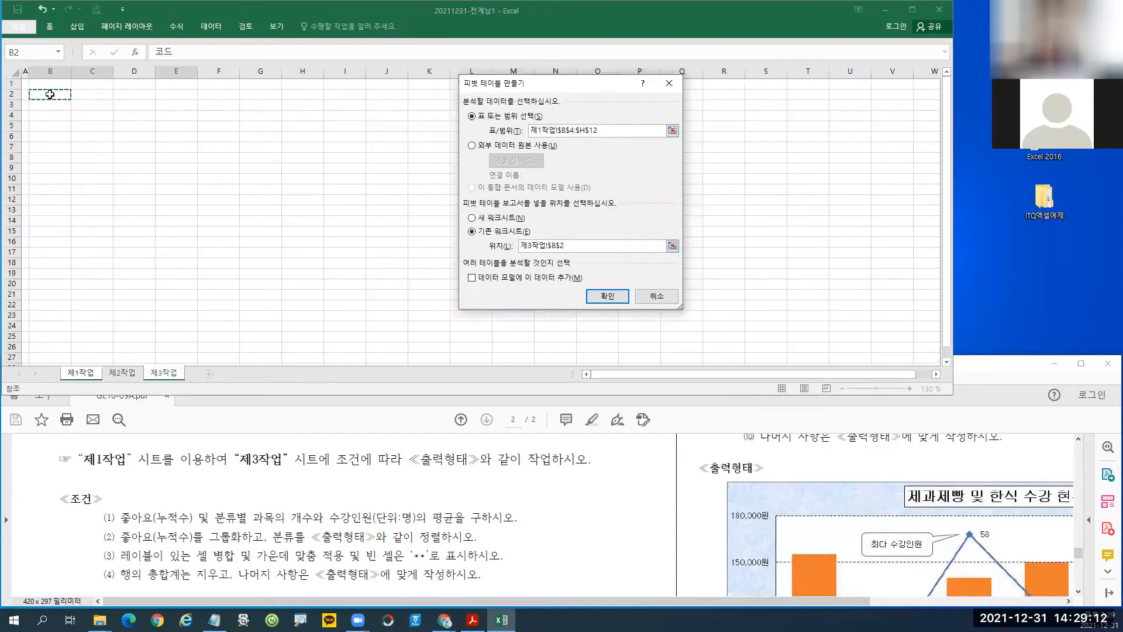
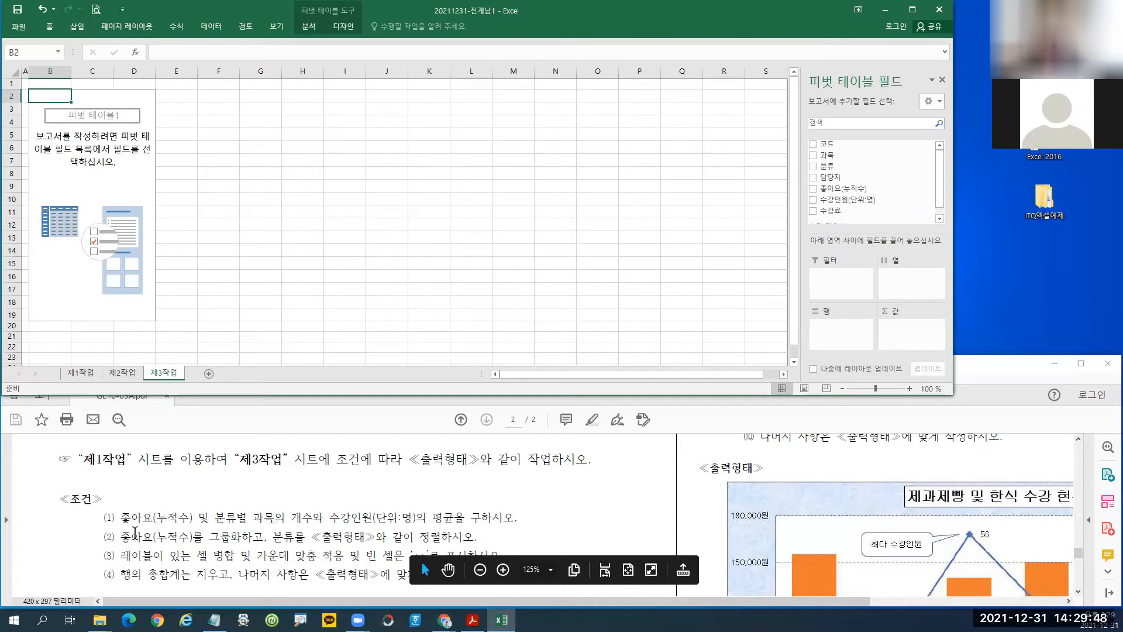
Put 좋아요(누적수) into the pivot table's Rows area.
{"action": "left_click_drag", "start_coordinate": [116, 504], "coordinate": [197, 529]}
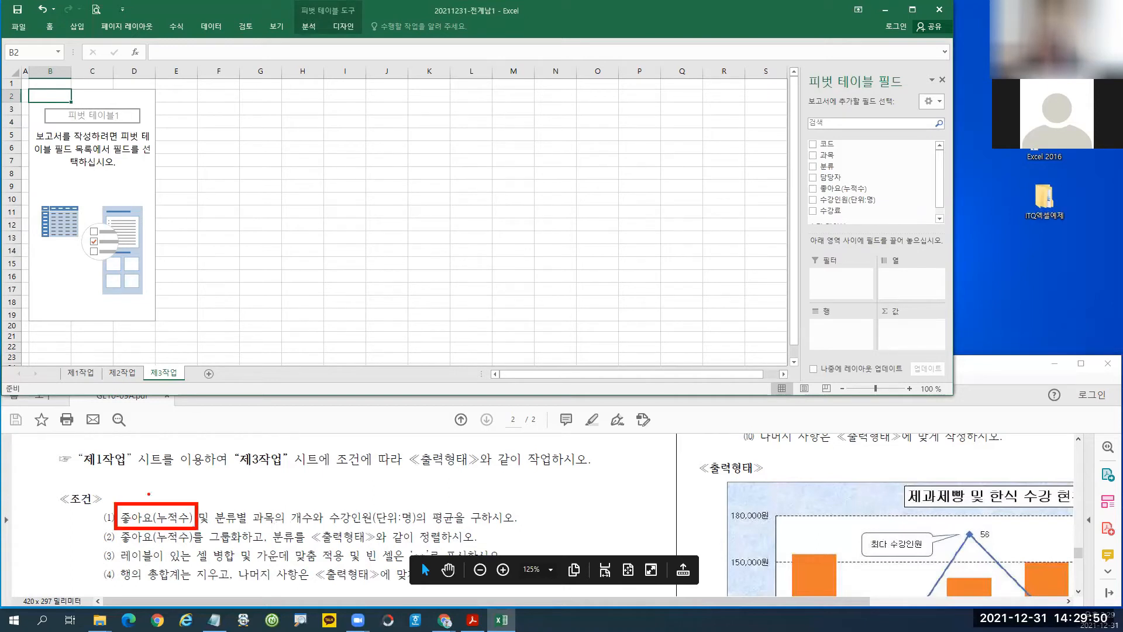
{"action": "mouse_move", "coordinate": [131, 456]}
{"action": "left_mouse_down"}
{"action": "mouse_move", "coordinate": [148, 479]}
{"action": "mouse_move", "coordinate": [162, 475]}
{"action": "mouse_move", "coordinate": [184, 497]}
{"action": "mouse_move", "coordinate": [282, 538]}
{"action": "left_mouse_up"}
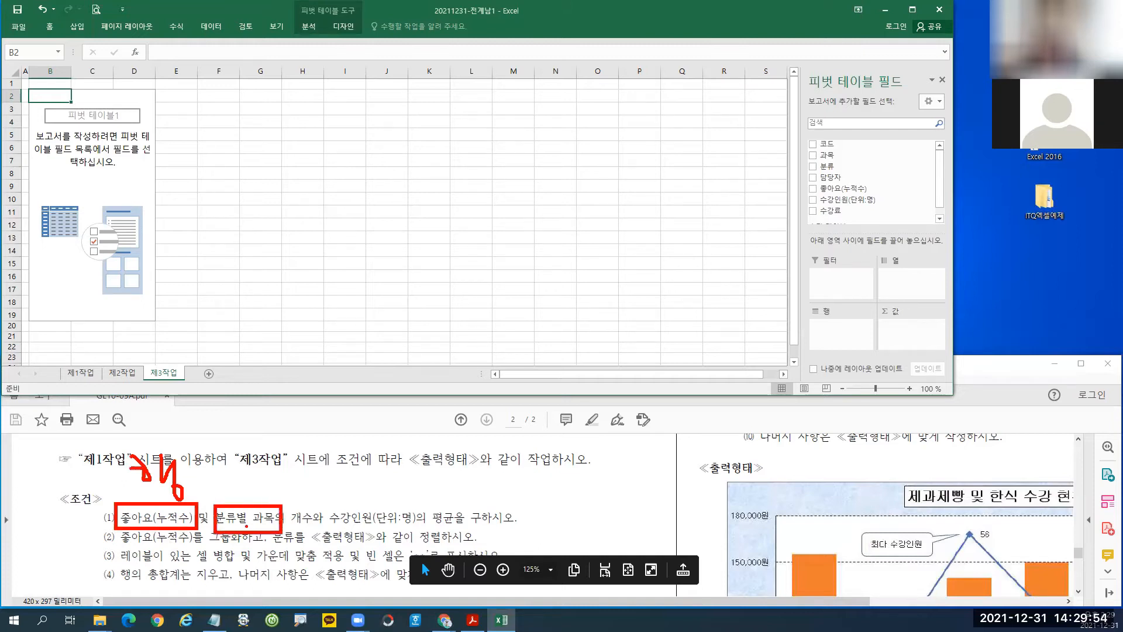
{"action": "key", "text": "Escape"}
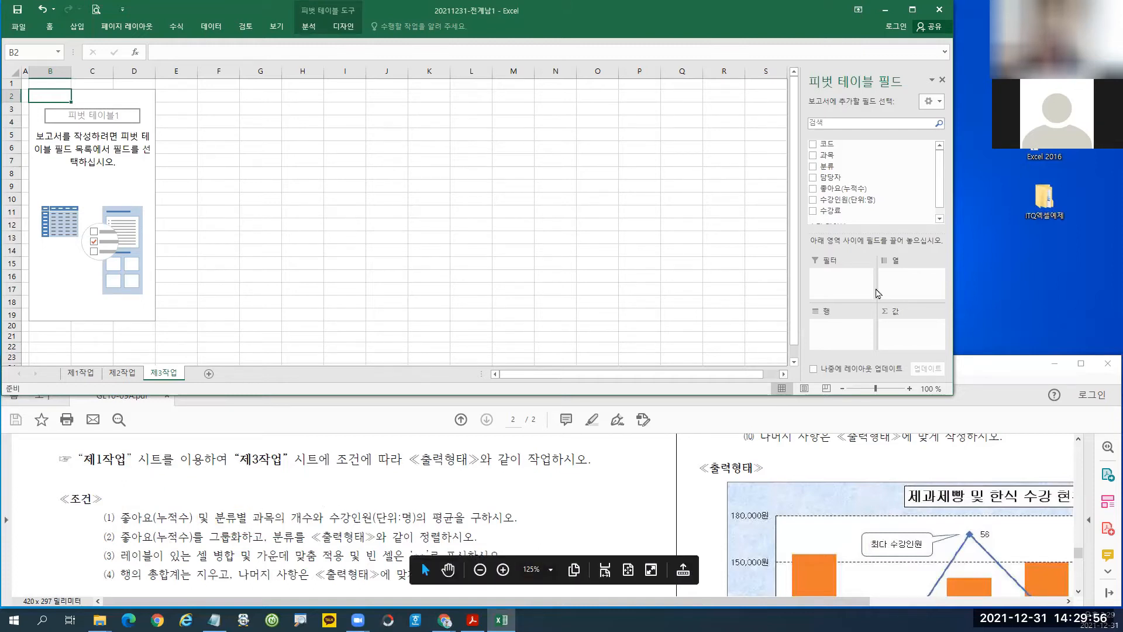
{"action": "left_click_drag", "start_coordinate": [863, 202], "coordinate": [840, 338]}
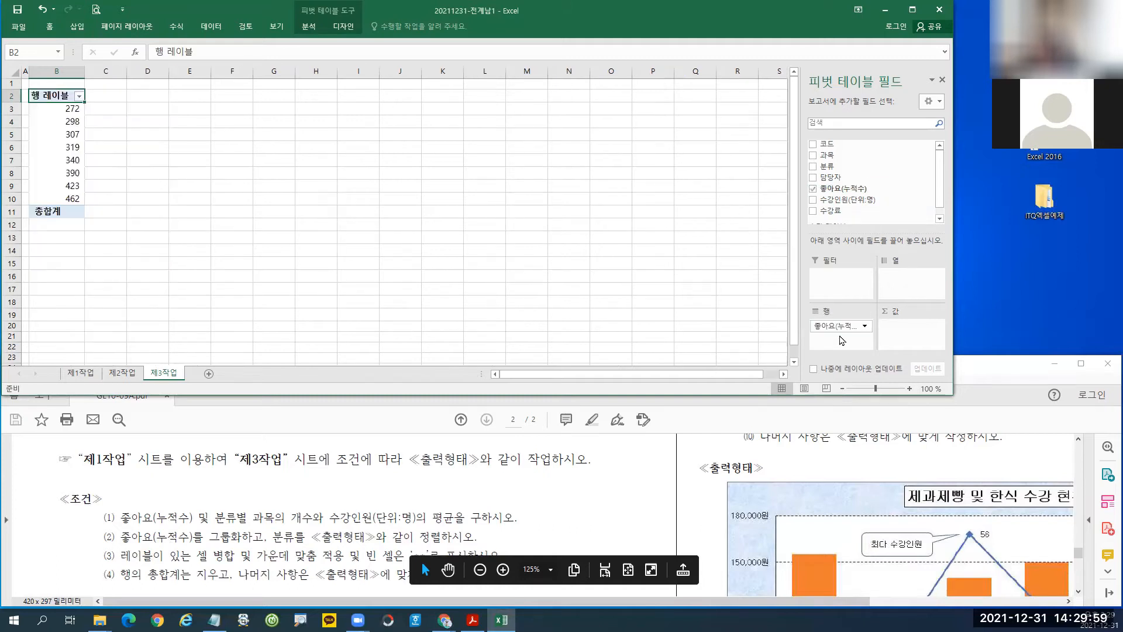
Add 분류 to Columns, and count of 과목 and 수강인원(단위:명) to Values.
{"action": "left_click", "coordinate": [389, 502]}
{"action": "scroll", "coordinate": [391, 501], "scroll_direction": "down", "scroll_amount": 4}
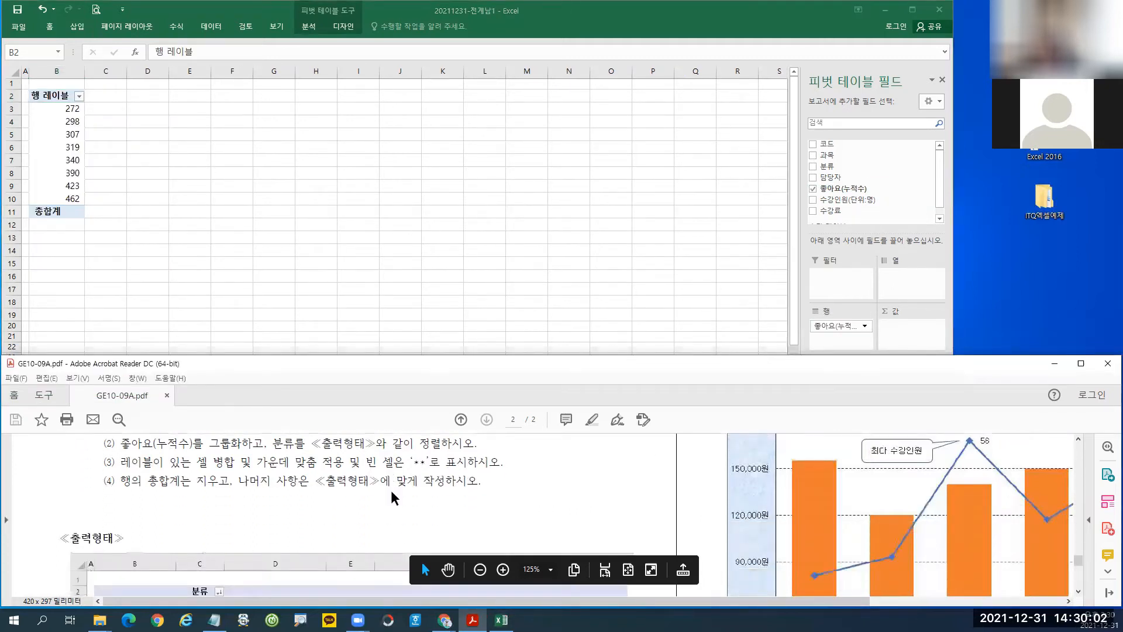
{"action": "scroll", "coordinate": [391, 496], "scroll_direction": "down", "scroll_amount": 4}
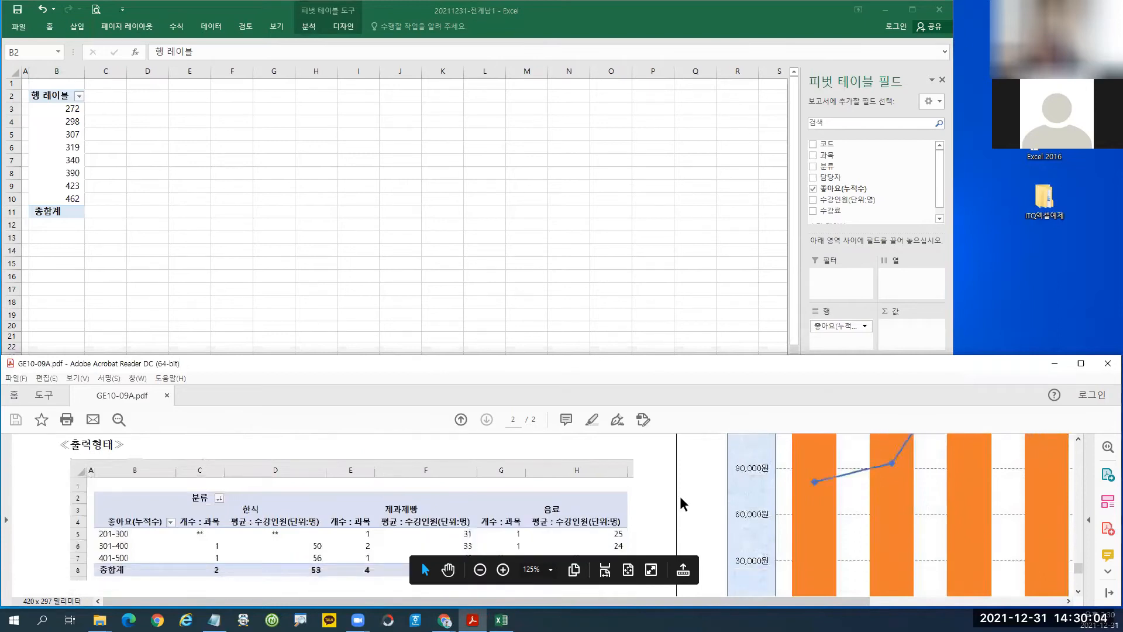
{"action": "scroll", "coordinate": [391, 497], "scroll_direction": "down", "scroll_amount": 1}
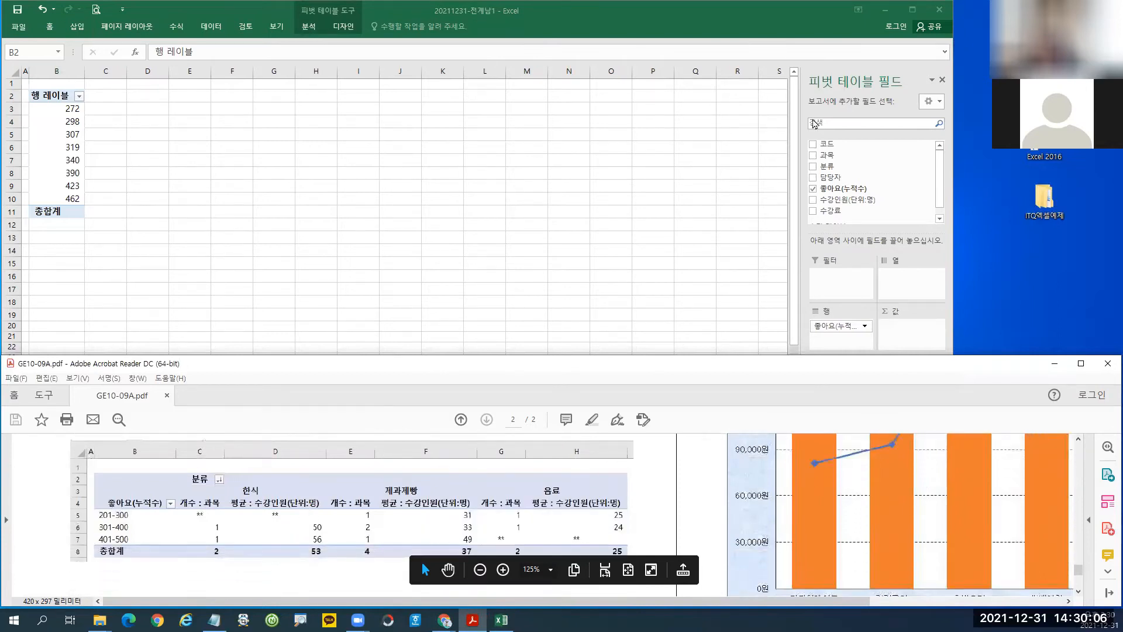
{"action": "left_click", "coordinate": [841, 168]}
{"action": "left_click_drag", "start_coordinate": [839, 168], "coordinate": [907, 289]}
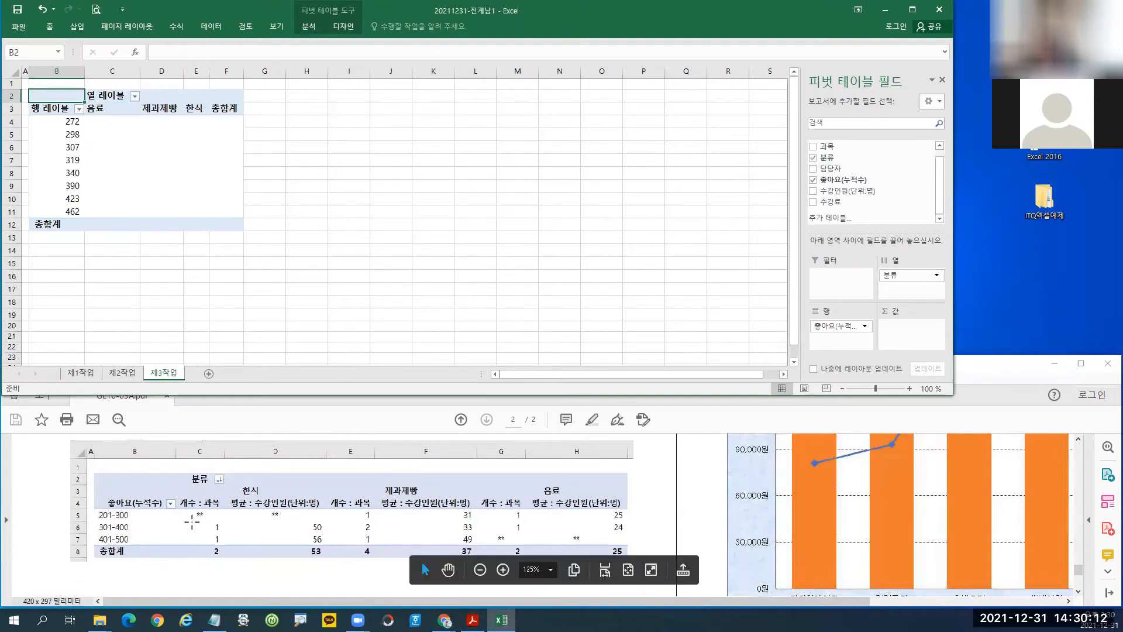
{"action": "left_click_drag", "start_coordinate": [831, 147], "coordinate": [900, 331]}
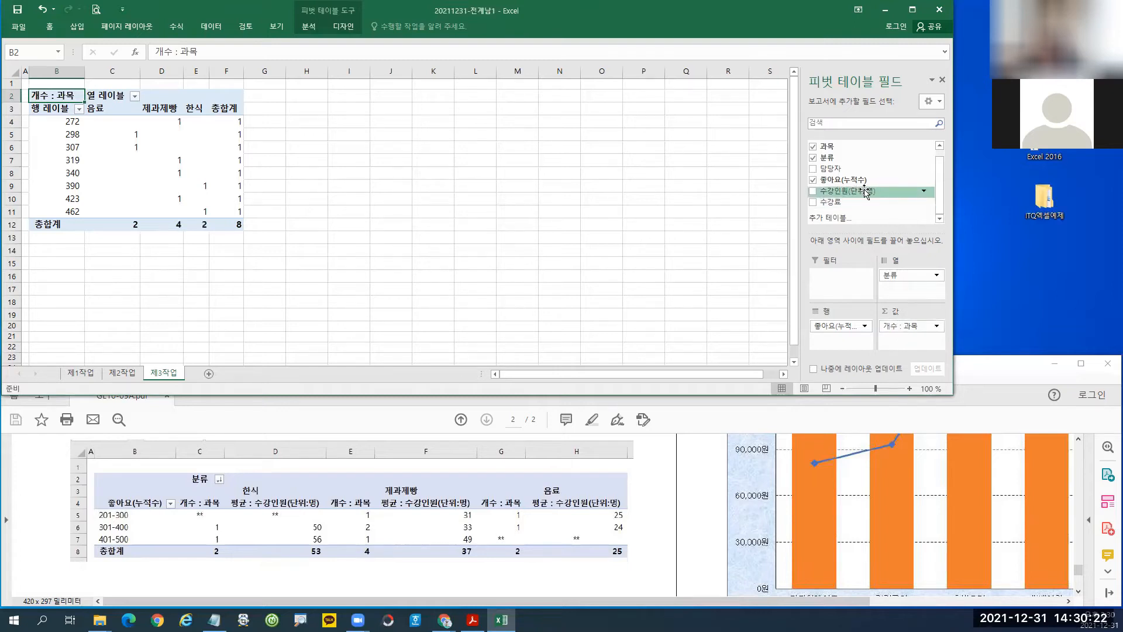
{"action": "left_click_drag", "start_coordinate": [865, 193], "coordinate": [907, 344]}
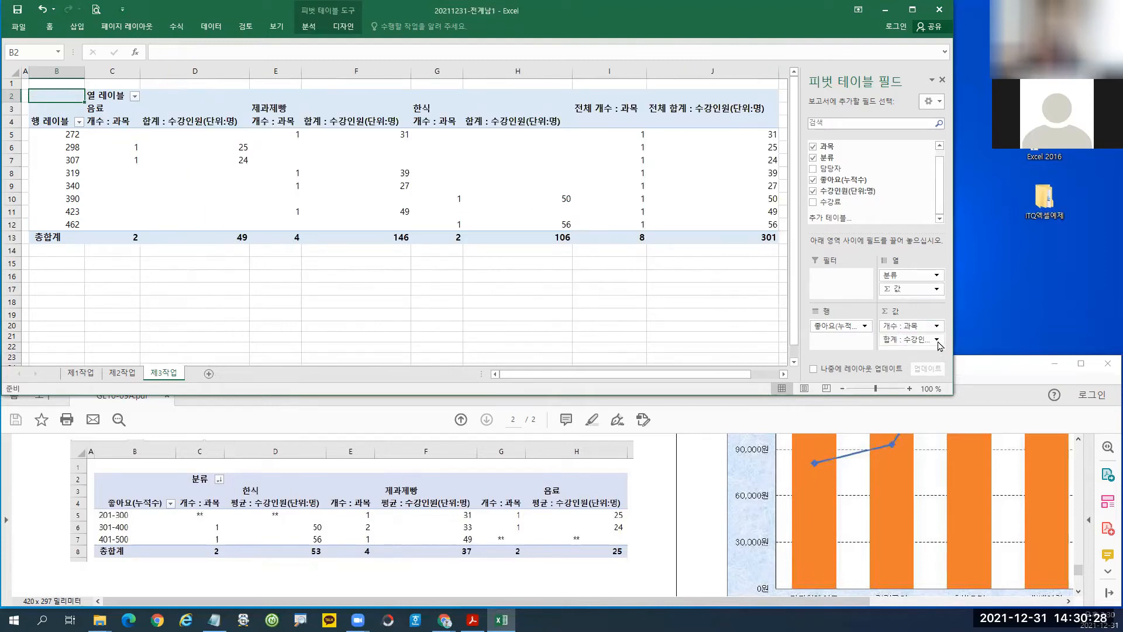
Summarize 수강인원 by 평균 and rename the field 평균 : 수강인원(단위:명).
{"action": "left_click", "coordinate": [937, 340]}
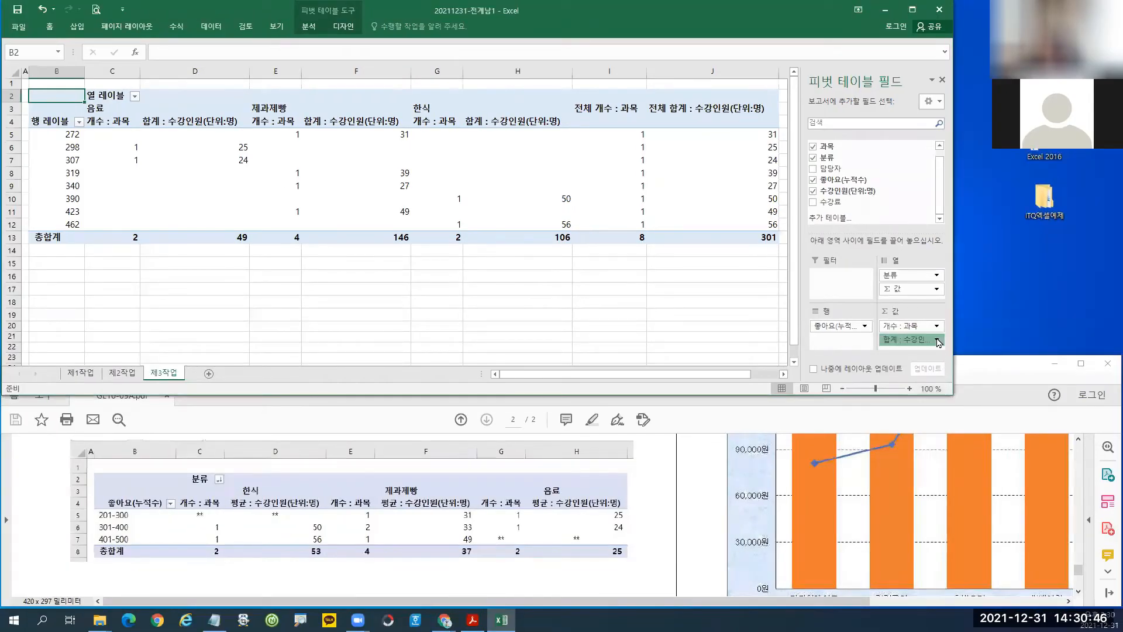
{"action": "left_click", "coordinate": [945, 203]}
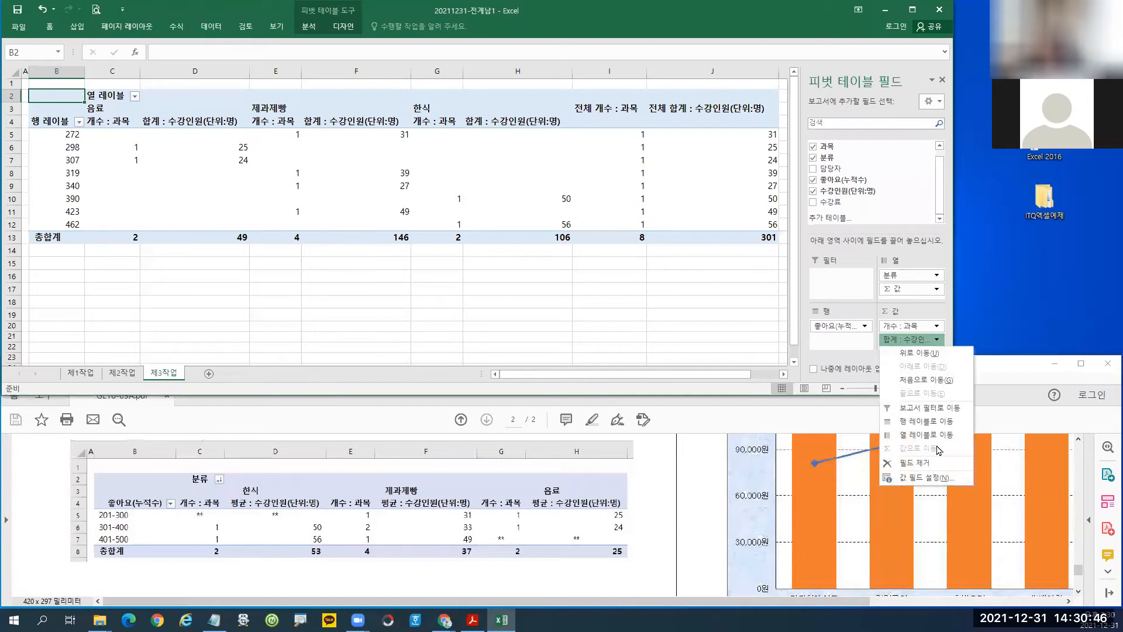
{"action": "left_click", "coordinate": [934, 477]}
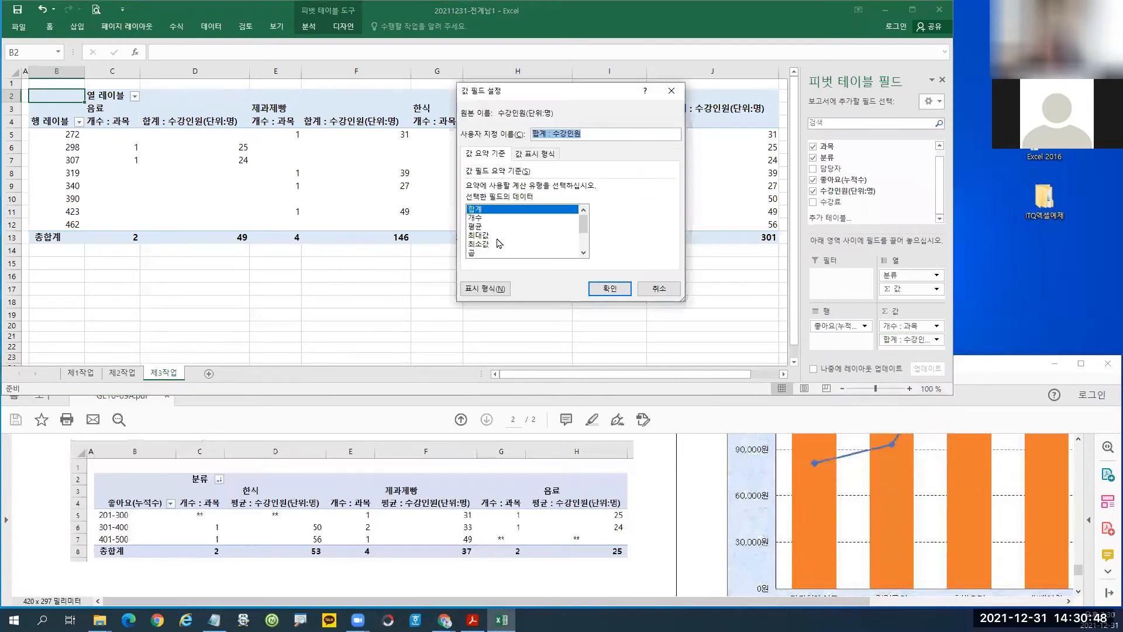
{"action": "left_click", "coordinate": [477, 227]}
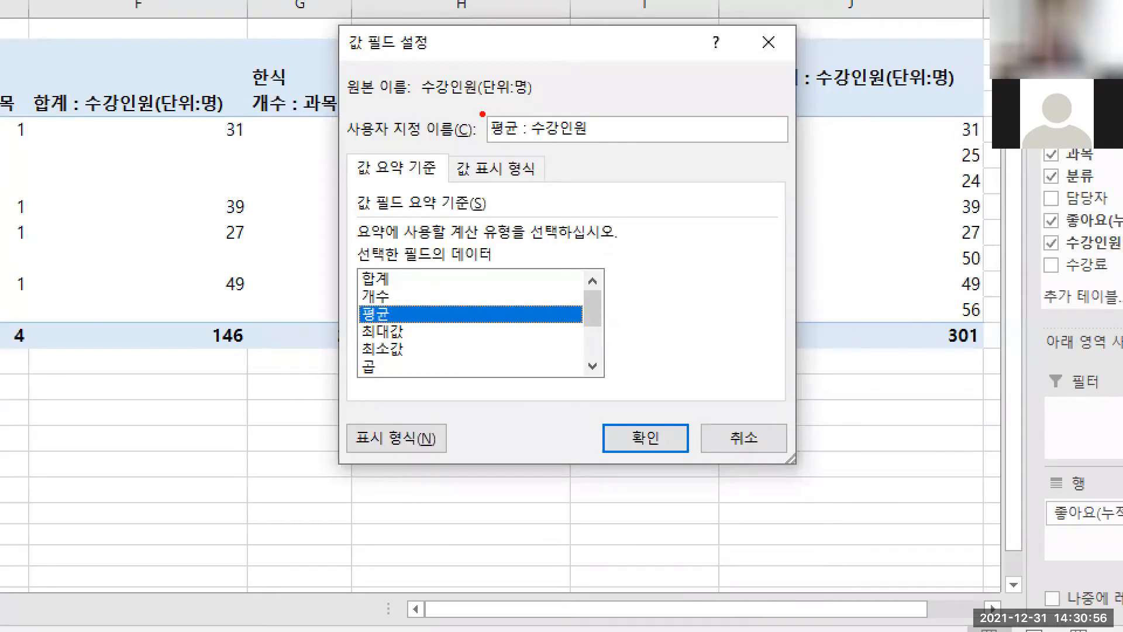
{"action": "left_click_drag", "start_coordinate": [482, 115], "coordinate": [625, 150]}
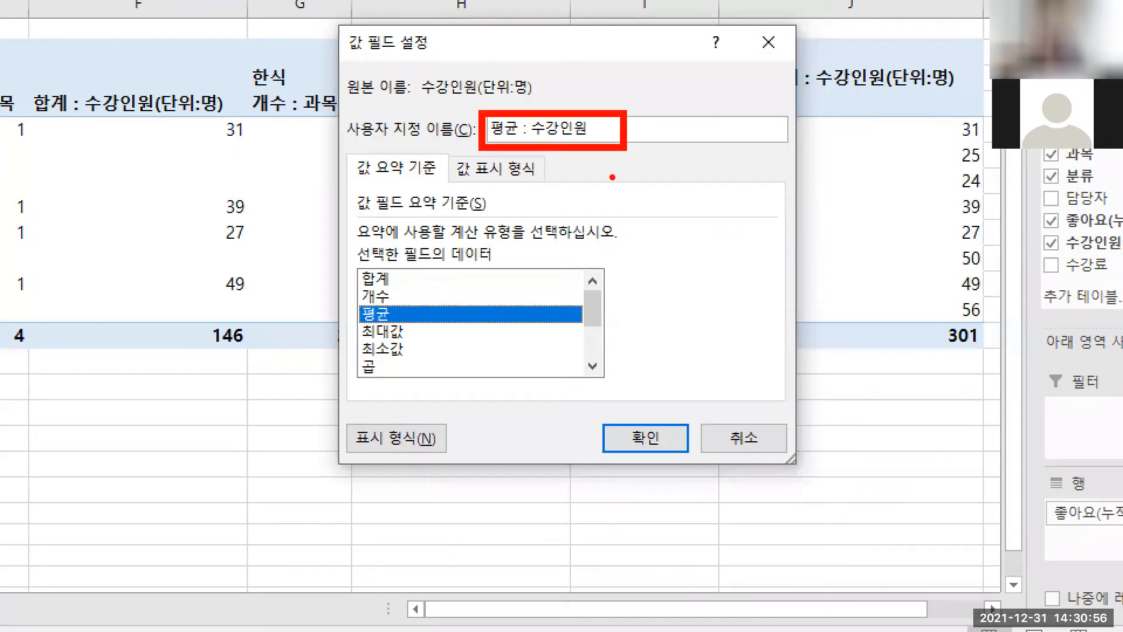
{"action": "left_click_drag", "start_coordinate": [357, 294], "coordinate": [410, 329]}
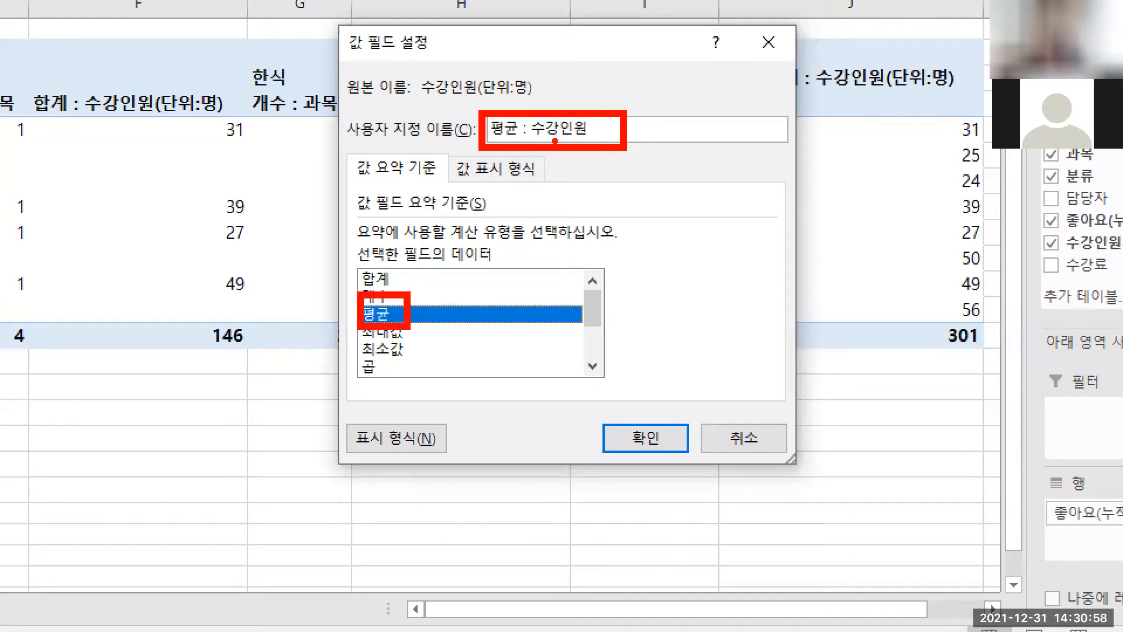
{"action": "left_click_drag", "start_coordinate": [554, 141], "coordinate": [555, 240]}
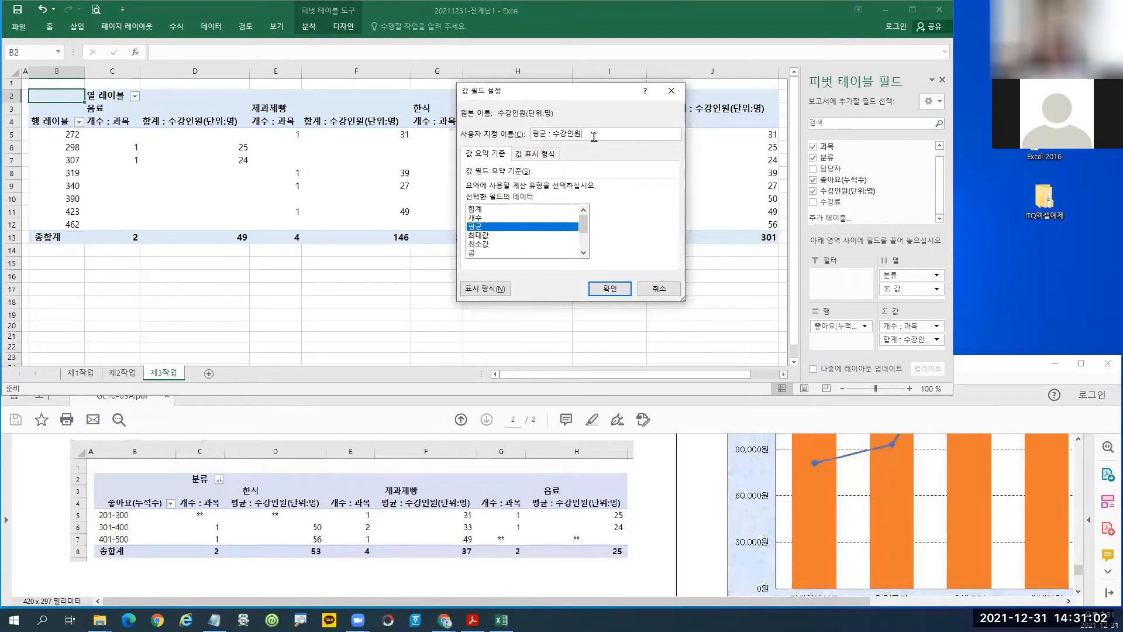
{"action": "type", "text": "("}
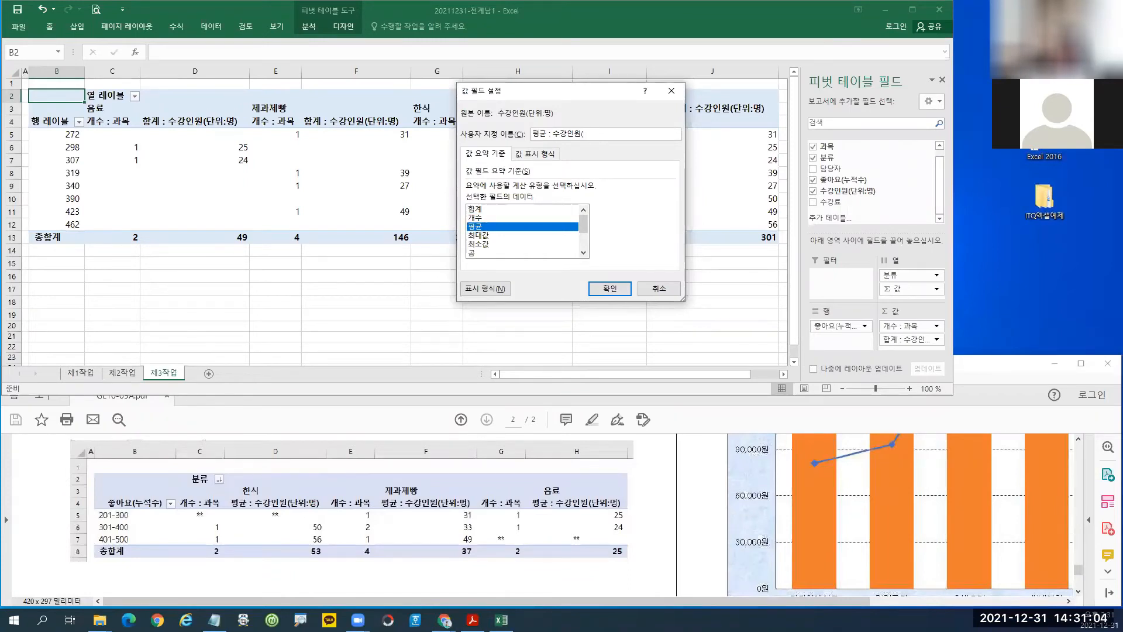
{"action": "type", "text": "단우"}
{"action": "type", "text": "단위"}
{"action": "type", "text": ":ㅁㅇㅕ"}
{"action": "key", "text": "BackSpace"}
{"action": "key", "text": "BackSpace"}
{"action": "key", "text": "BackSpace"}
{"action": "type", "text": "명"}
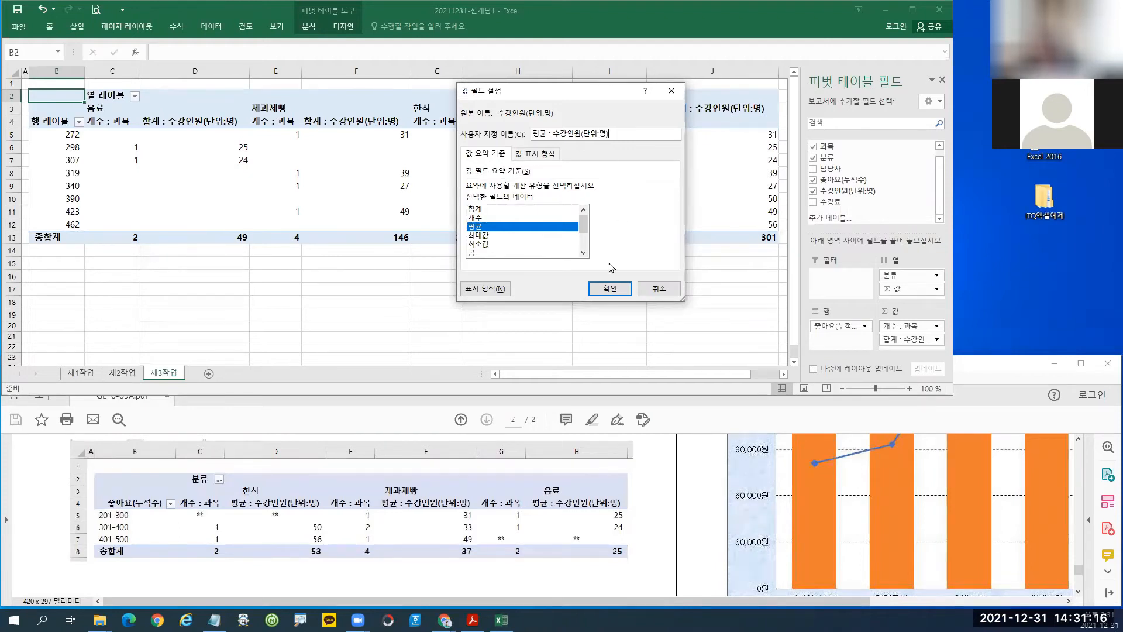
{"action": "left_click", "coordinate": [608, 289]}
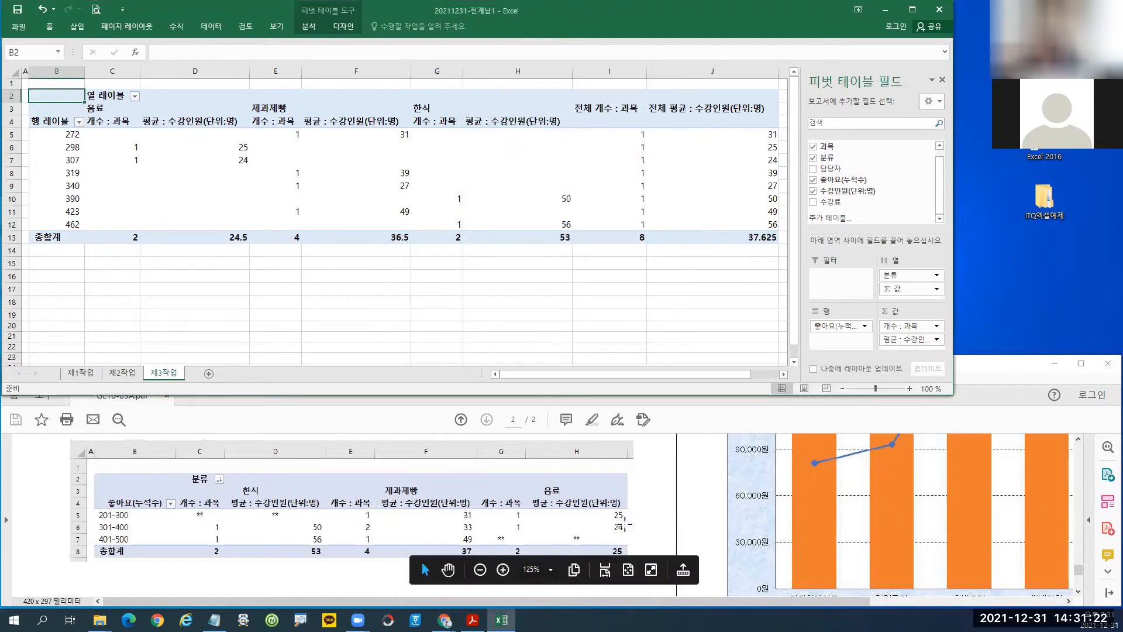
{"action": "left_click", "coordinate": [380, 426]}
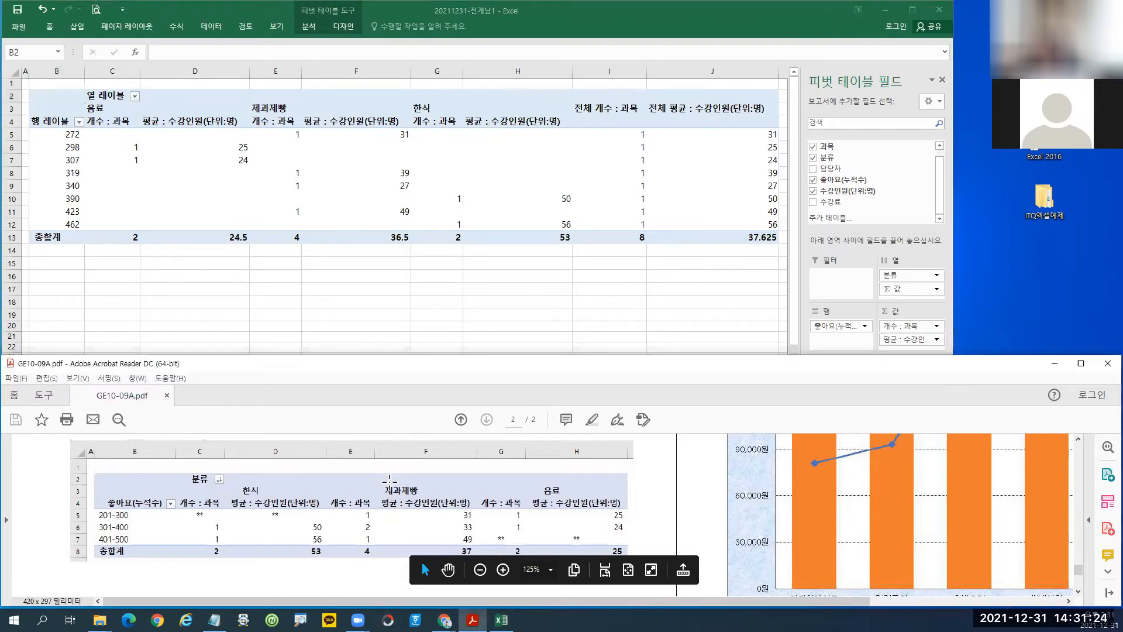
{"action": "scroll", "coordinate": [392, 496], "scroll_direction": "up", "scroll_amount": 1}
{"action": "scroll", "coordinate": [392, 496], "scroll_direction": "up", "scroll_amount": 4}
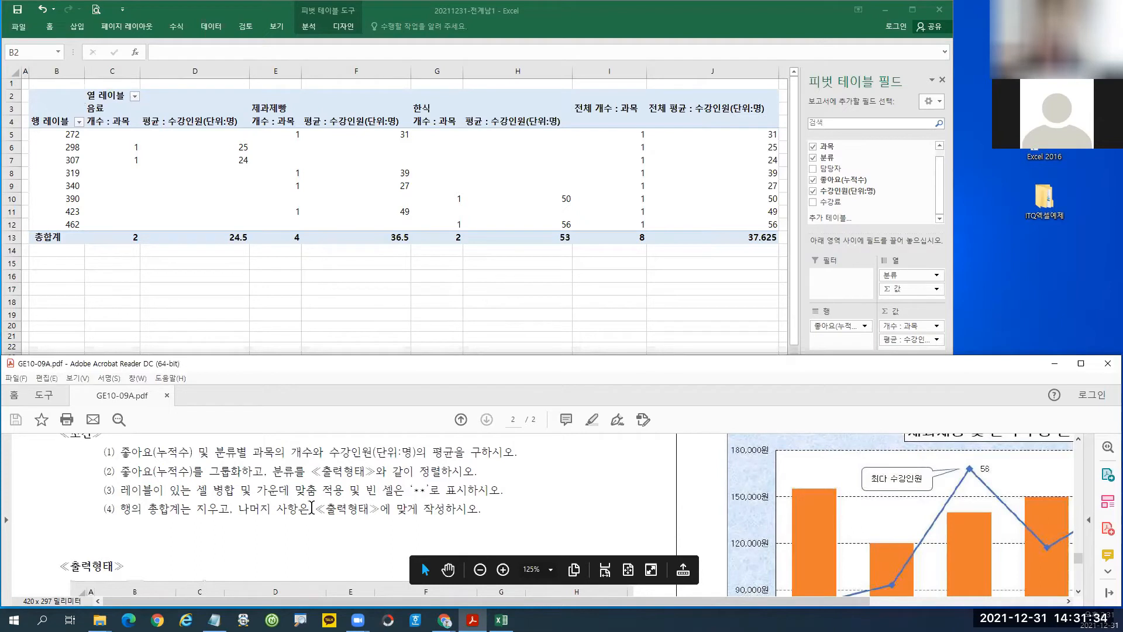
{"action": "mouse_move", "coordinate": [117, 461]}
{"action": "left_mouse_down"}
{"action": "mouse_move", "coordinate": [140, 481]}
{"action": "mouse_move", "coordinate": [490, 484]}
{"action": "left_mouse_up"}
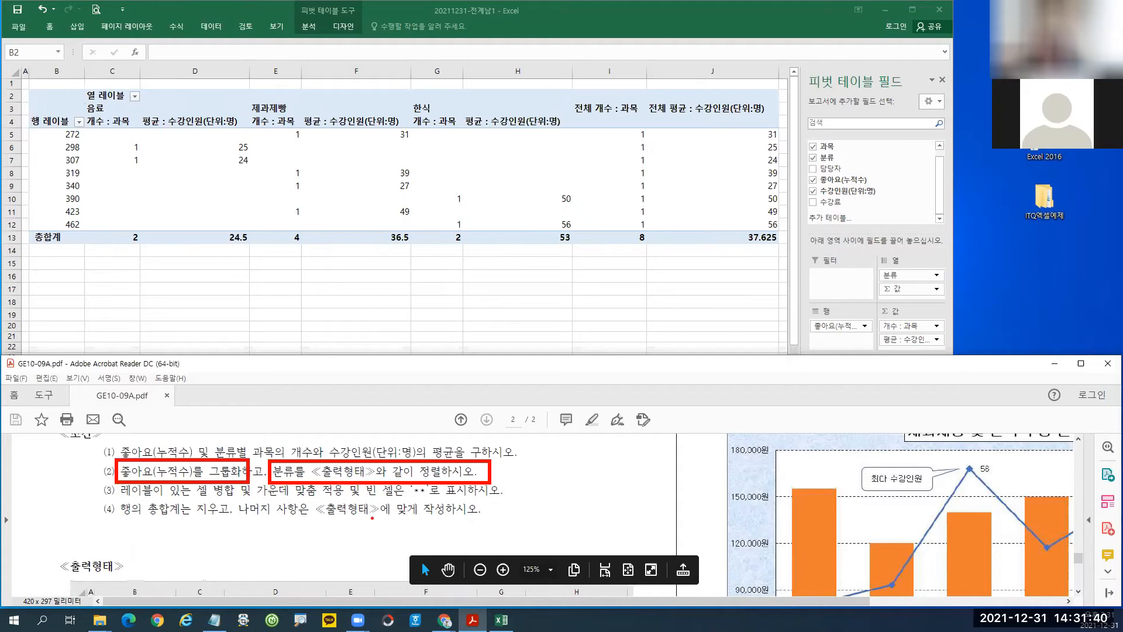
{"action": "key", "text": "Escape"}
{"action": "left_click_drag", "start_coordinate": [1081, 565], "coordinate": [1081, 573]}
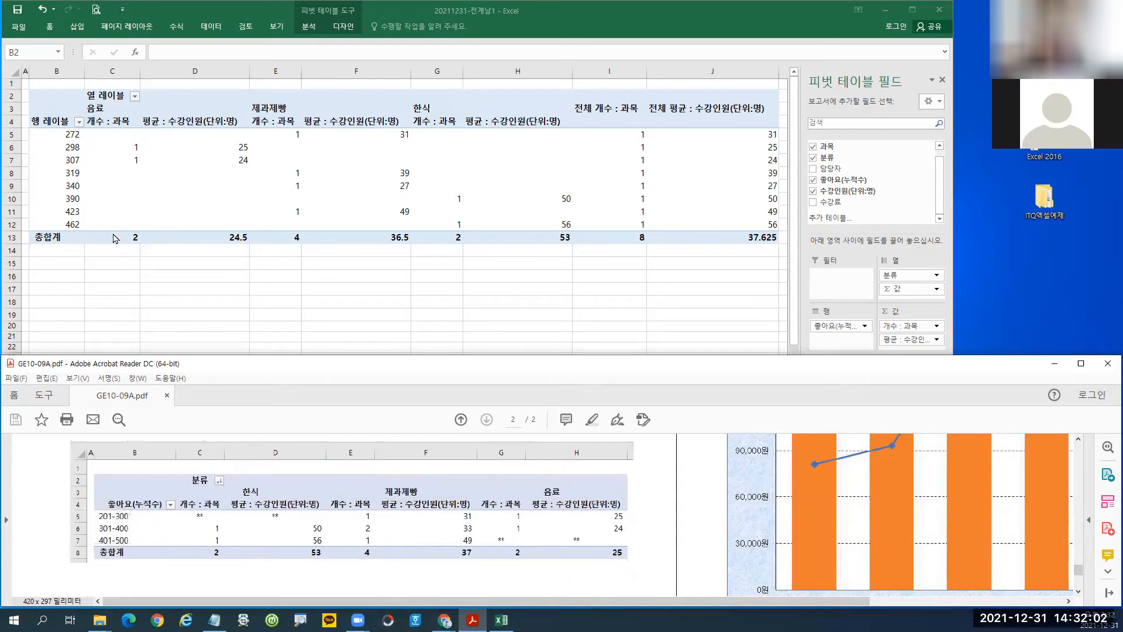
{"action": "left_click", "coordinate": [62, 174]}
{"action": "left_click", "coordinate": [60, 162]}
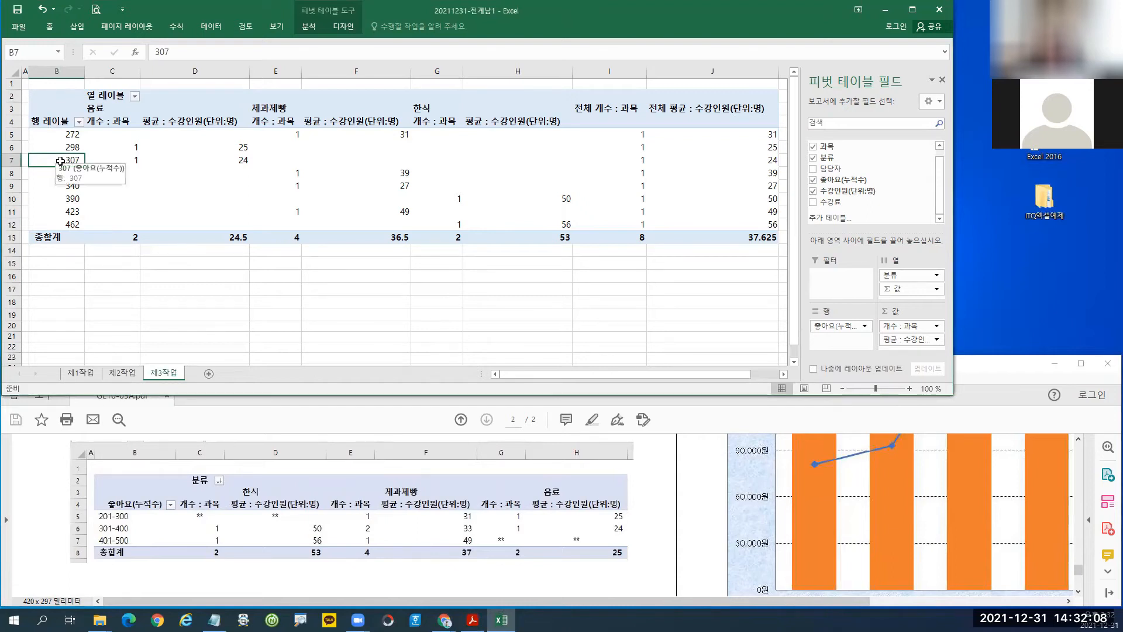
Group the 좋아요(누적수) rows from 201 to 500 in steps of 100.
{"action": "right_click", "coordinate": [60, 160]}
{"action": "left_click", "coordinate": [94, 273]}
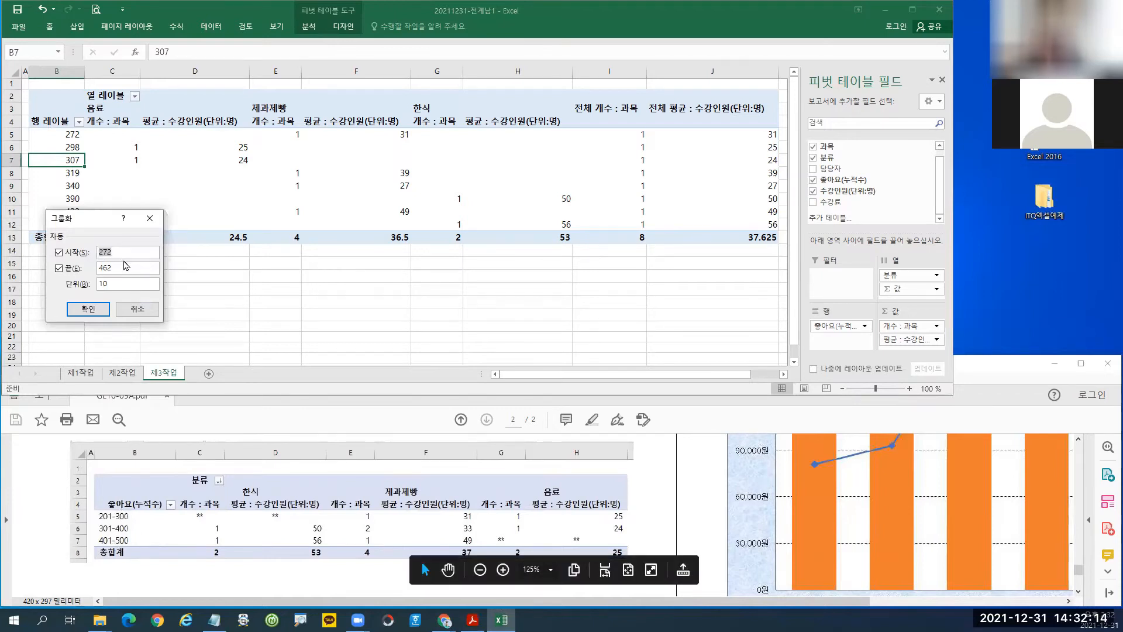
{"action": "type", "text": "201"}
{"action": "left_click_drag", "start_coordinate": [120, 268], "coordinate": [92, 284]}
{"action": "type", "text": "500"}
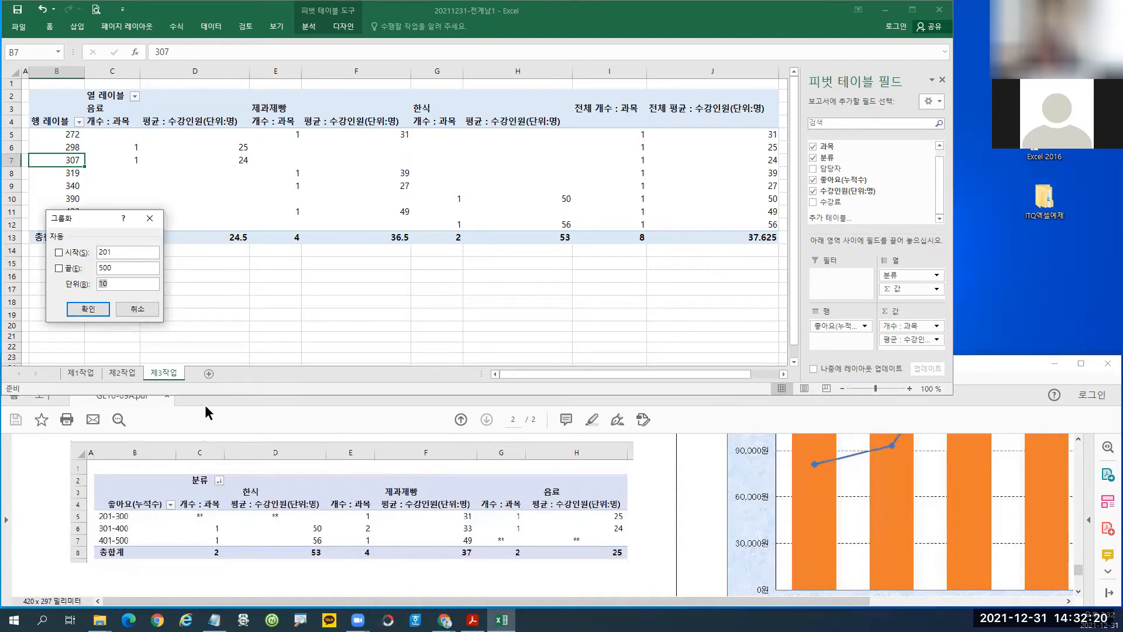
{"action": "type", "text": "100"}
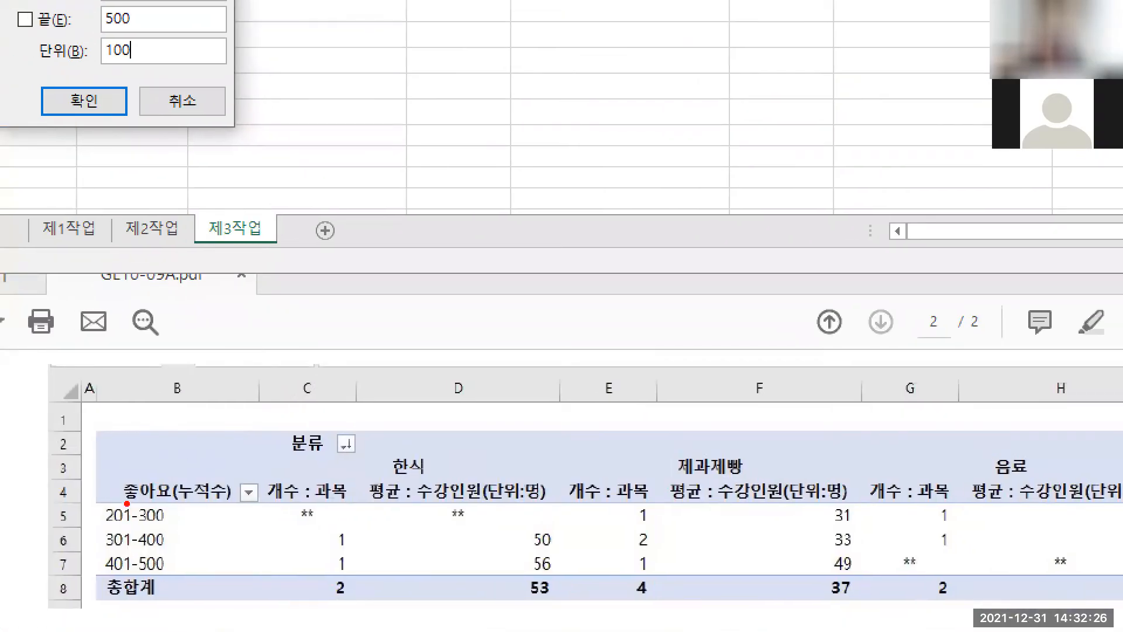
{"action": "mouse_move", "coordinate": [87, 501]}
{"action": "left_mouse_down"}
{"action": "mouse_move", "coordinate": [140, 526]}
{"action": "mouse_move", "coordinate": [184, 580]}
{"action": "left_mouse_up"}
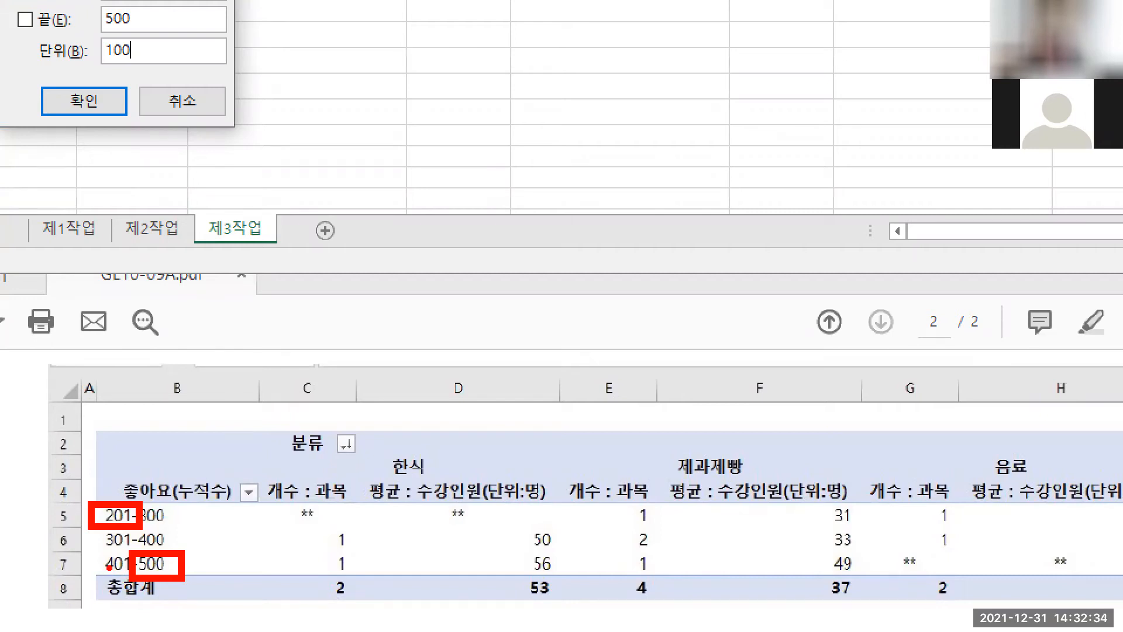
{"action": "key", "text": "Escape"}
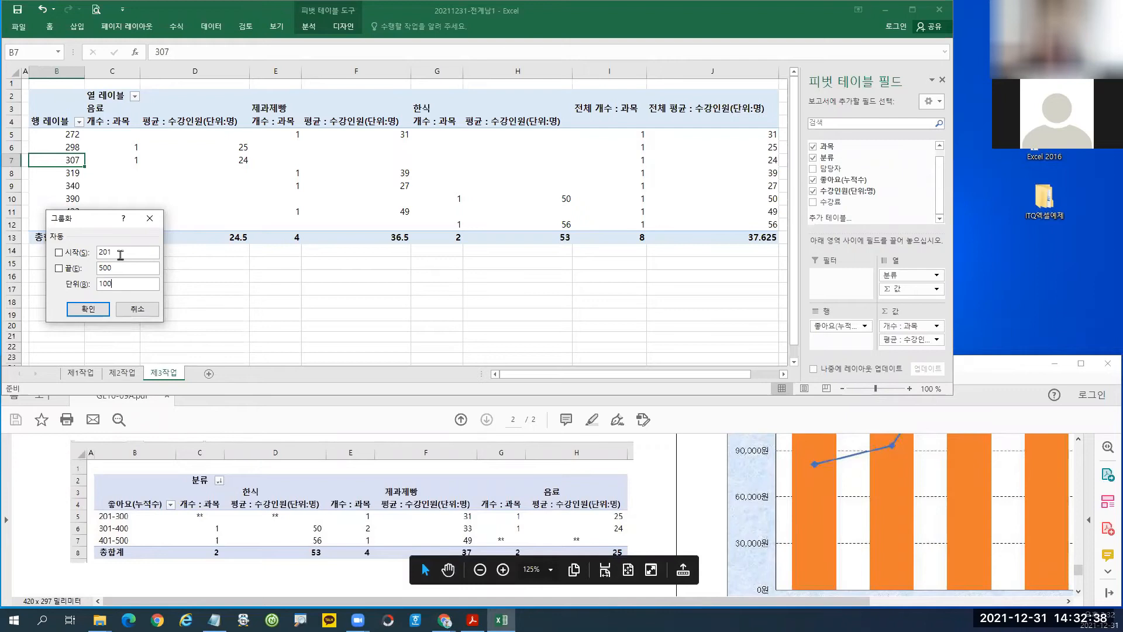
{"action": "left_click", "coordinate": [116, 284]}
{"action": "left_click", "coordinate": [88, 309]}
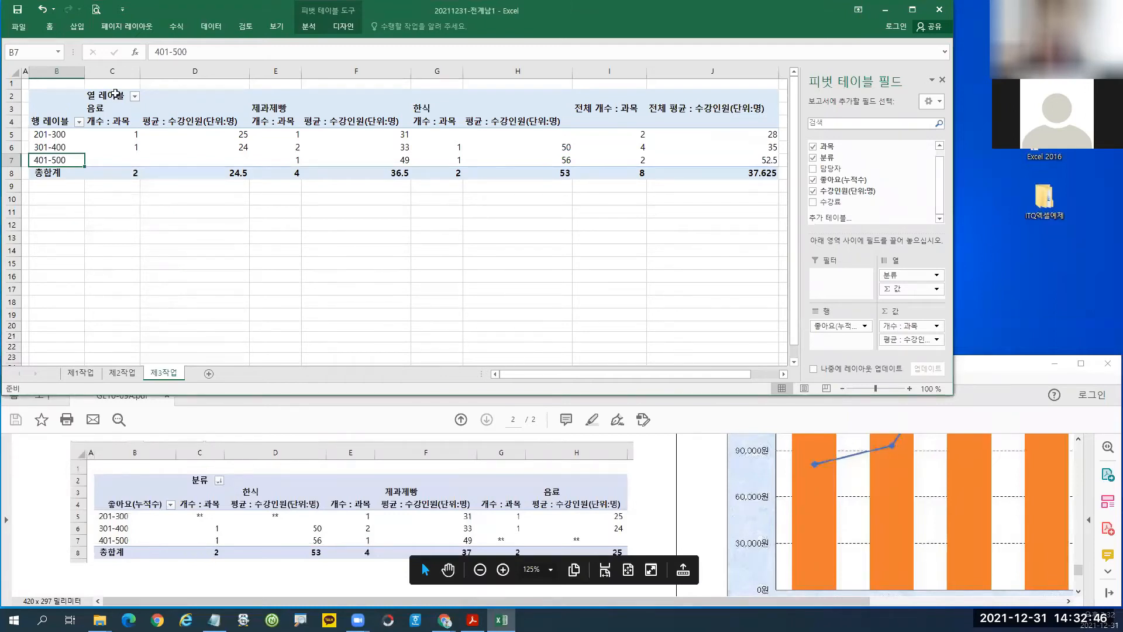
Rename the column-labels header in C2 to 분류.
{"action": "left_click", "coordinate": [107, 96]}
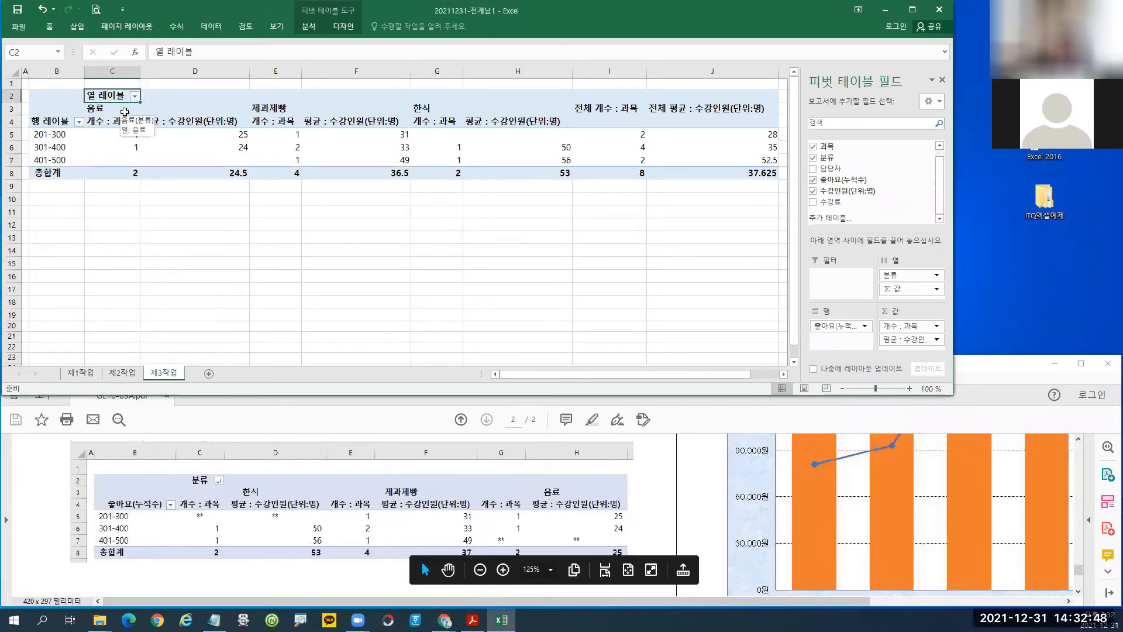
{"action": "type", "text": "부ㄴ류ㅗ"}
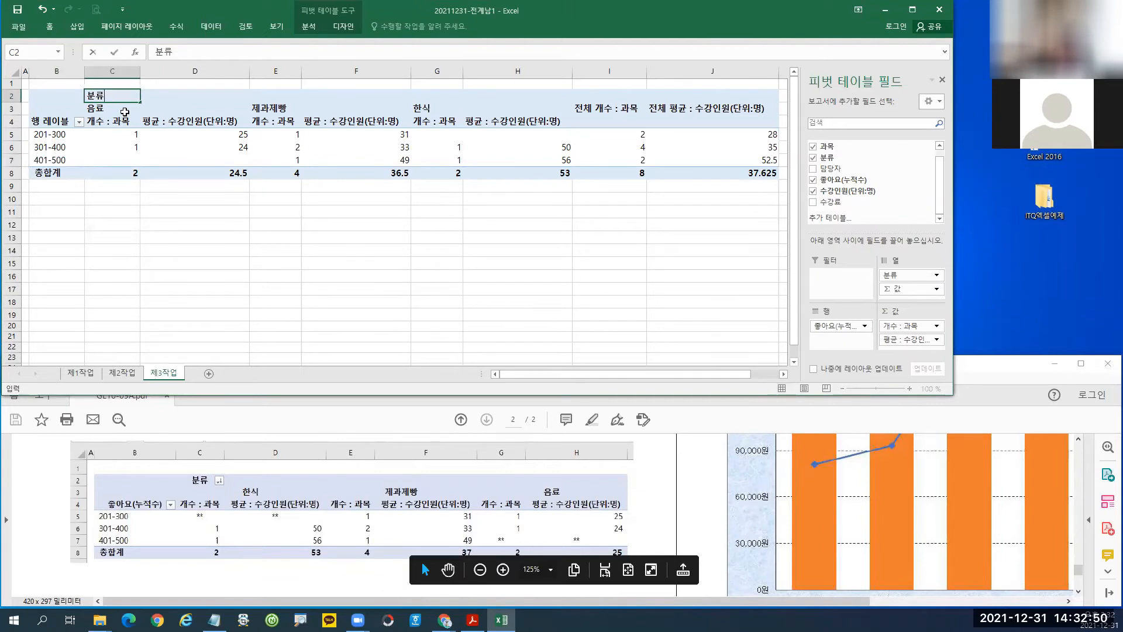
{"action": "key", "text": "Return"}
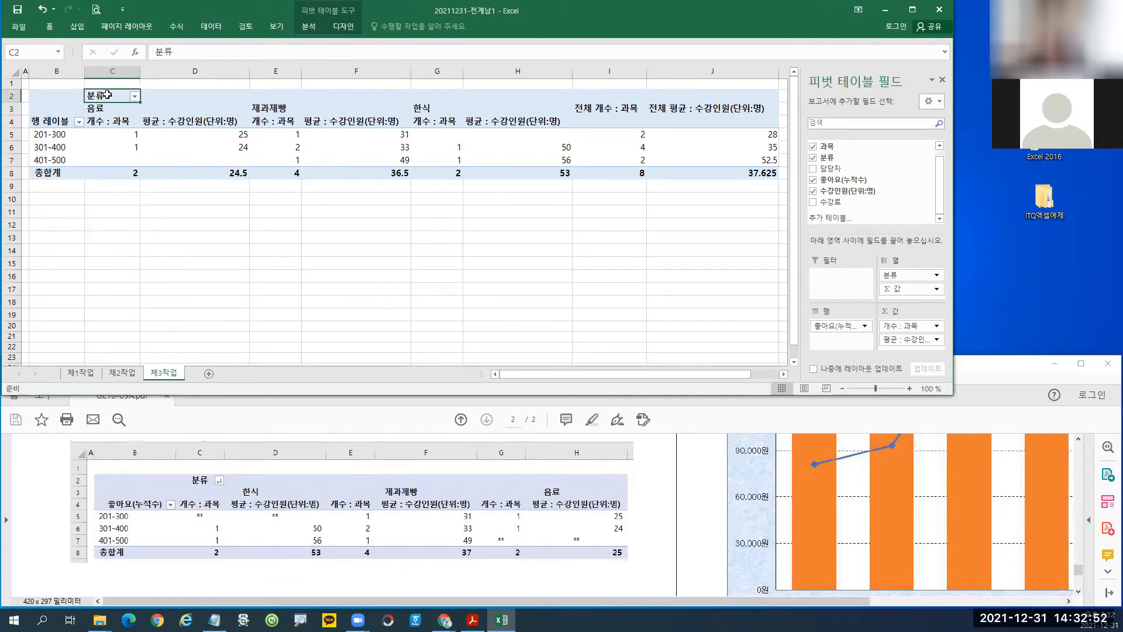
Sort the 분류 categories in descending text order: 한식, 제과제빵, 음료.
{"action": "left_click", "coordinate": [135, 96]}
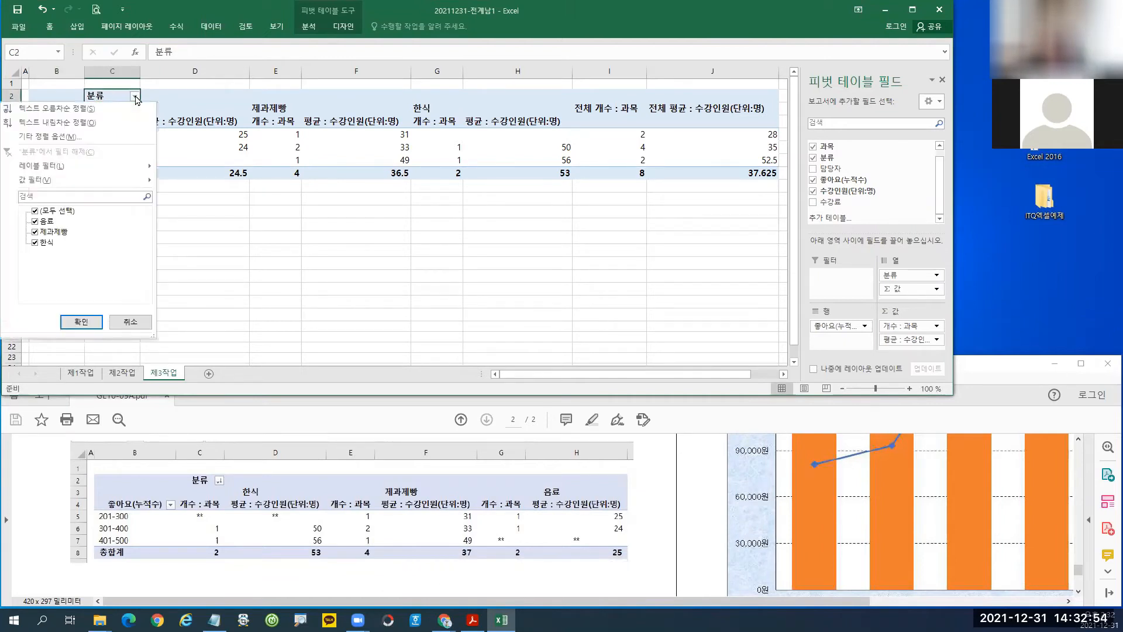
{"action": "left_click", "coordinate": [82, 123]}
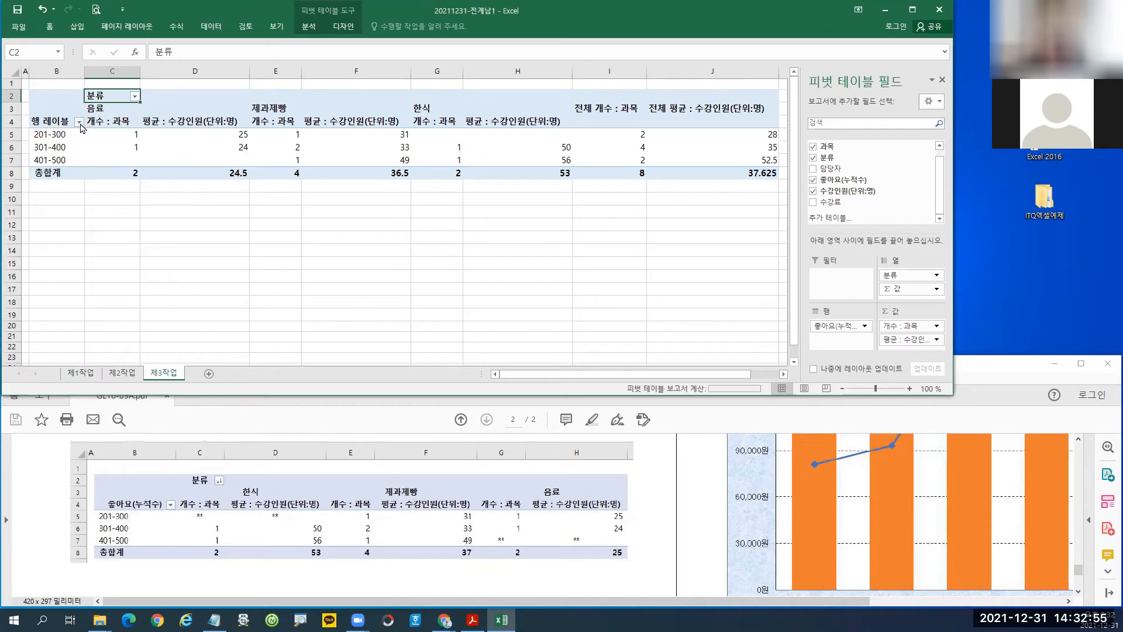
{"action": "left_click", "coordinate": [133, 96]}
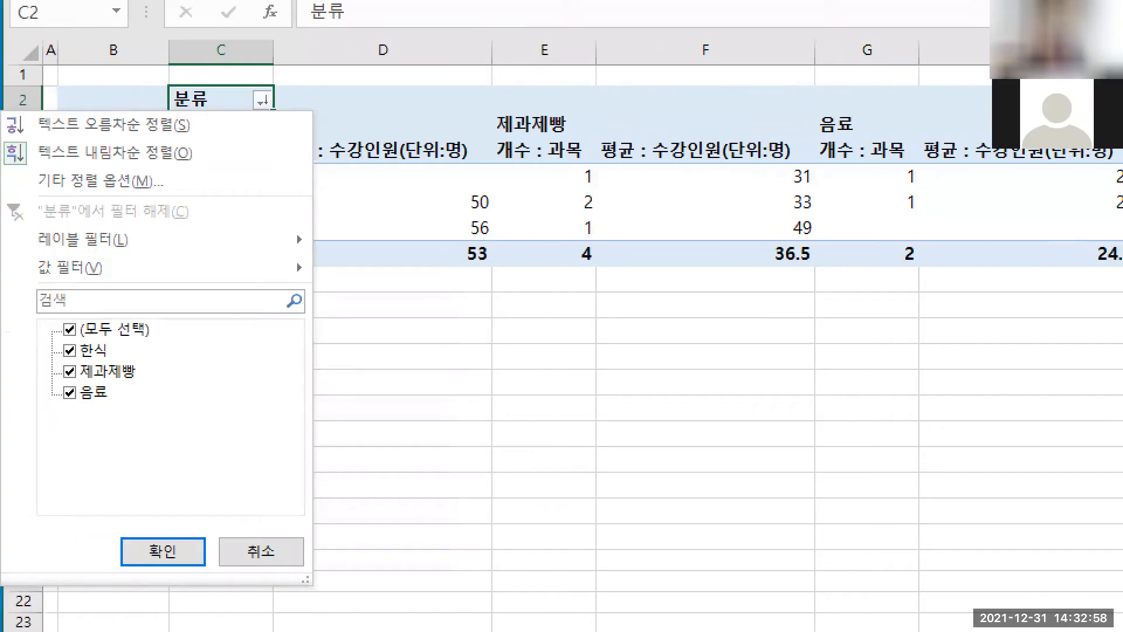
{"action": "left_click_drag", "start_coordinate": [162, 81], "coordinate": [221, 111]}
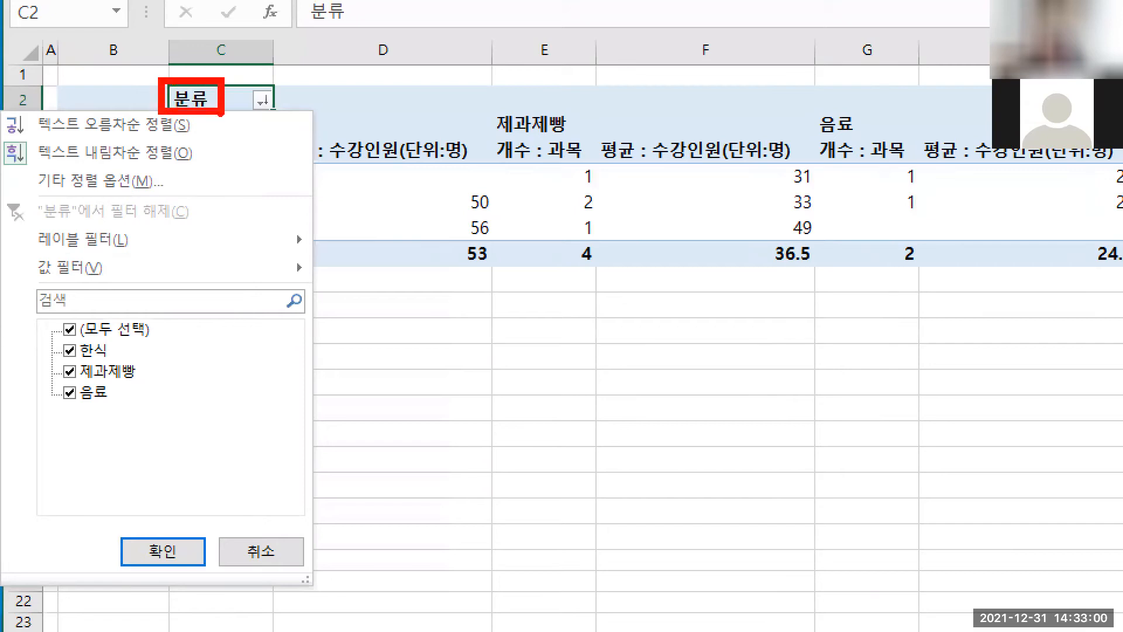
{"action": "mouse_move", "coordinate": [30, 133]}
{"action": "left_mouse_down"}
{"action": "mouse_move", "coordinate": [38, 153]}
{"action": "mouse_move", "coordinate": [200, 168]}
{"action": "mouse_move", "coordinate": [191, 263]}
{"action": "left_mouse_up"}
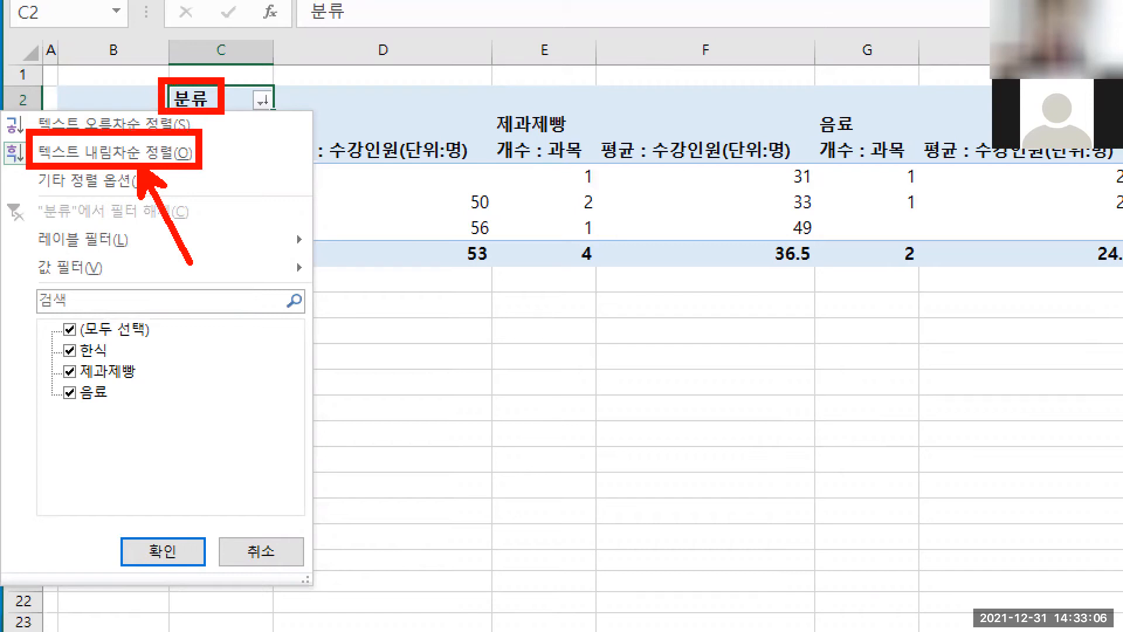
{"action": "key", "text": "Escape"}
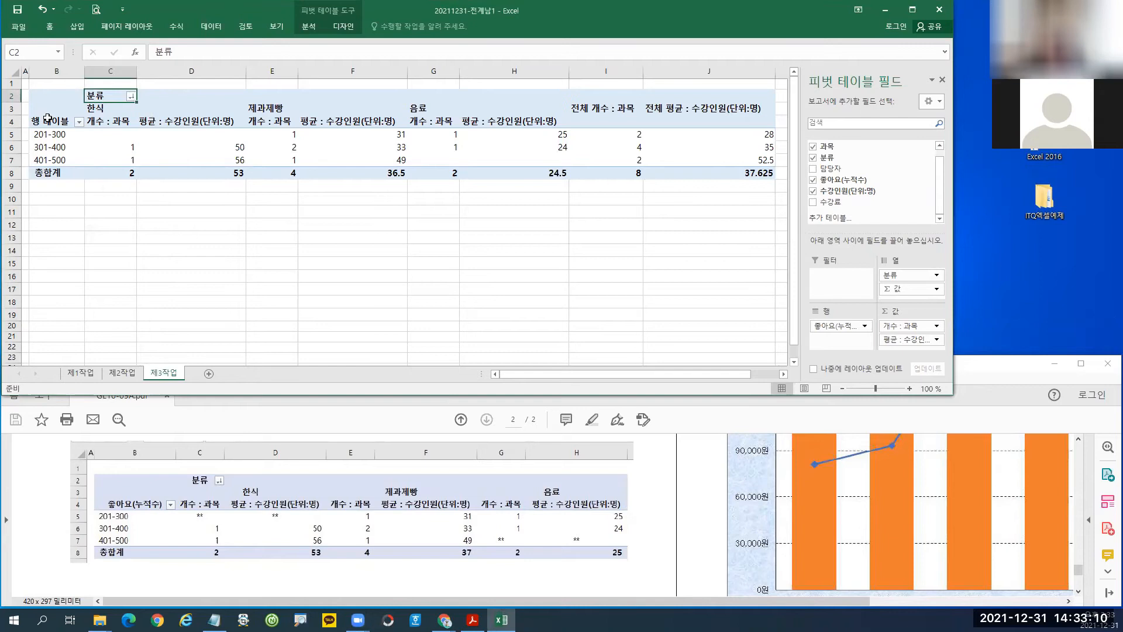
Rename the B4 row-label header to 좋아요(누적수) and autofit column B.
{"action": "left_click", "coordinate": [49, 122]}
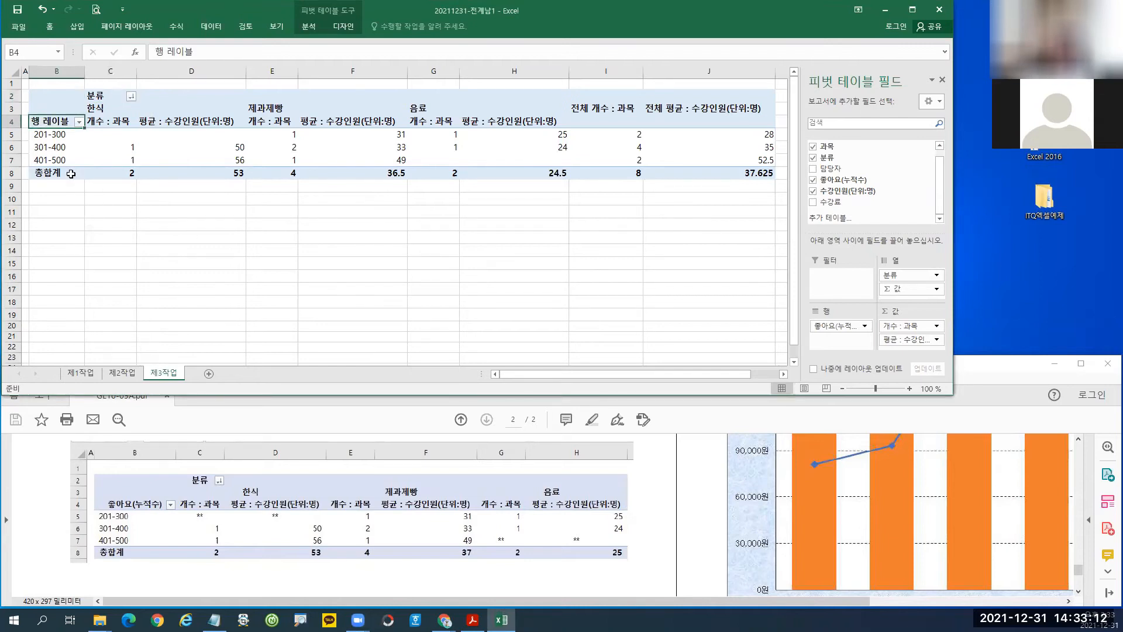
{"action": "type", "text": "좋ㅇ아요("}
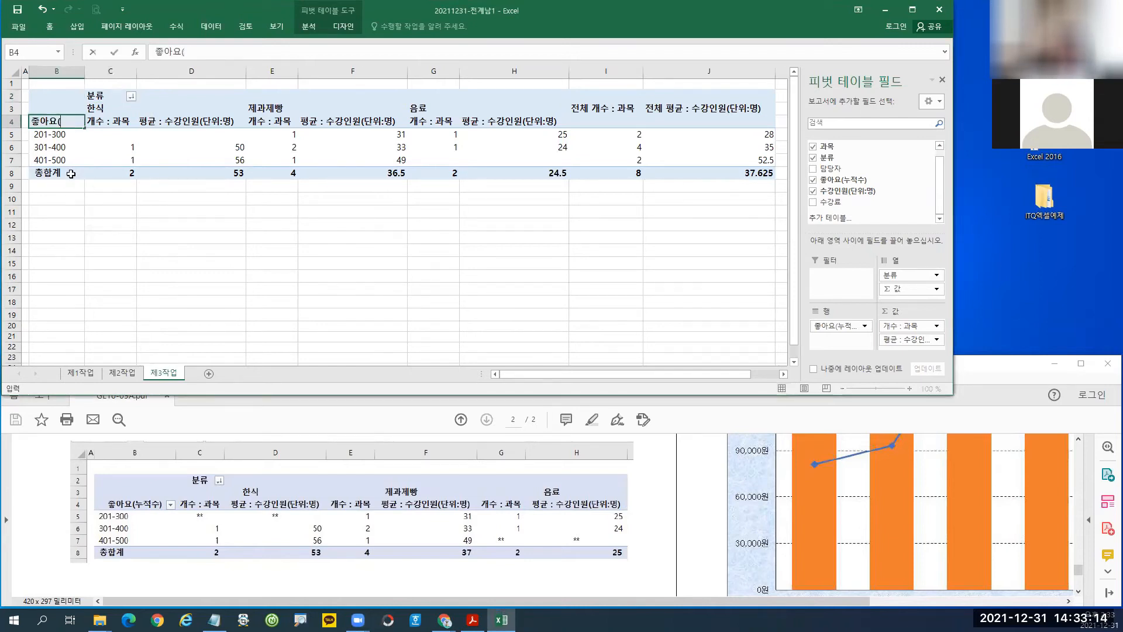
{"action": "type", "text": "누적수)"}
{"action": "key", "text": "Return"}
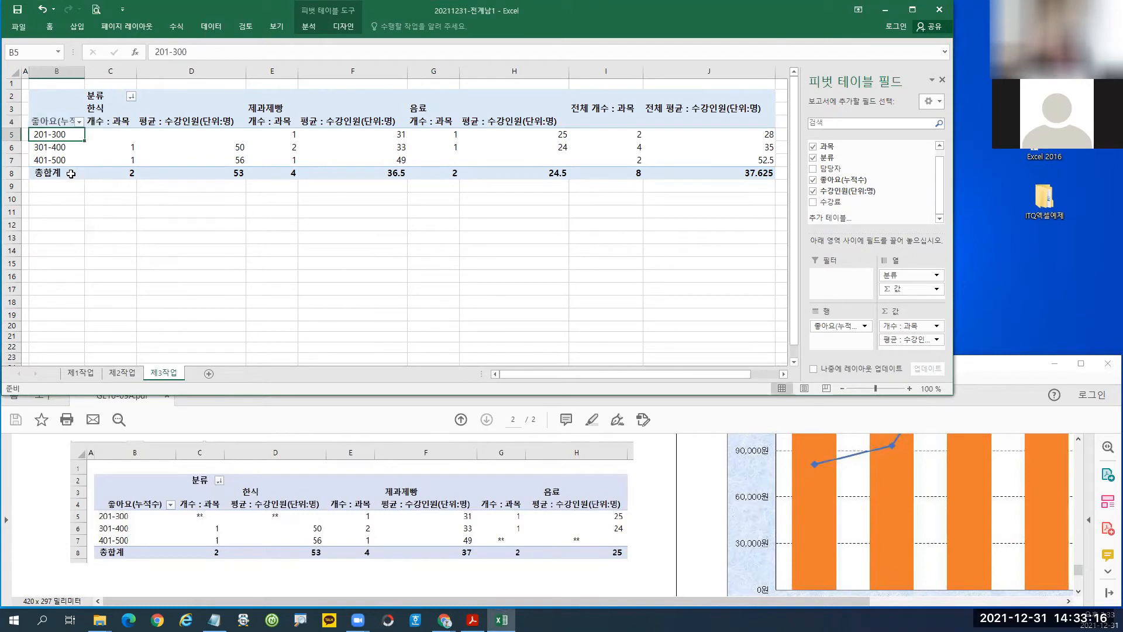
{"action": "double_click", "coordinate": [87, 75]}
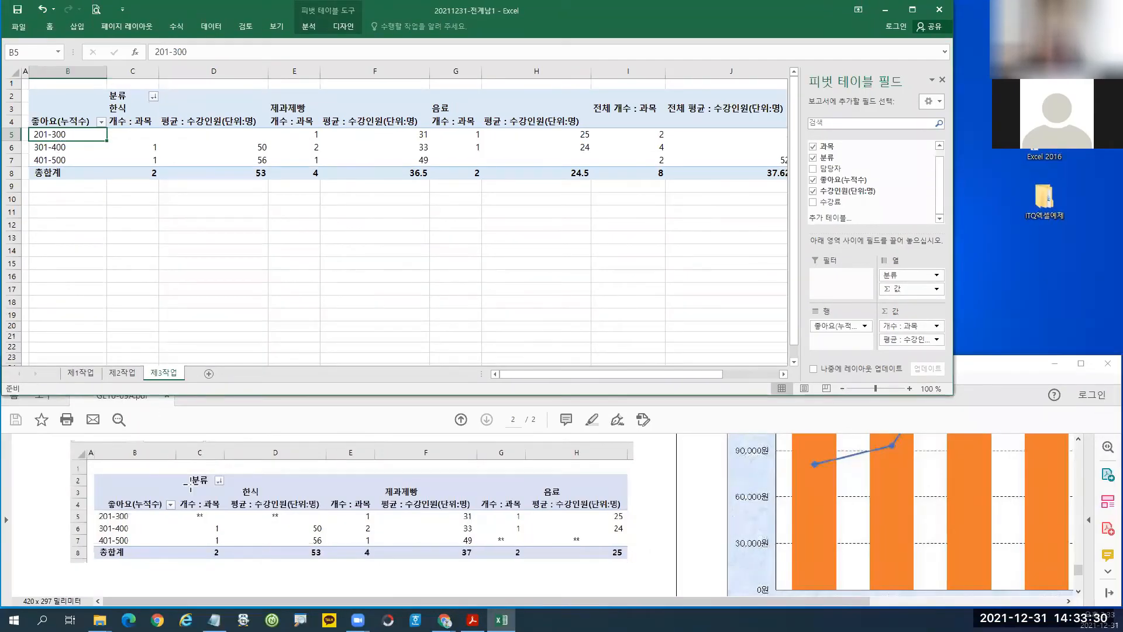
Review the task sheet's merge-labels condition against the pivot's D6 value.
{"action": "left_click", "coordinate": [249, 149]}
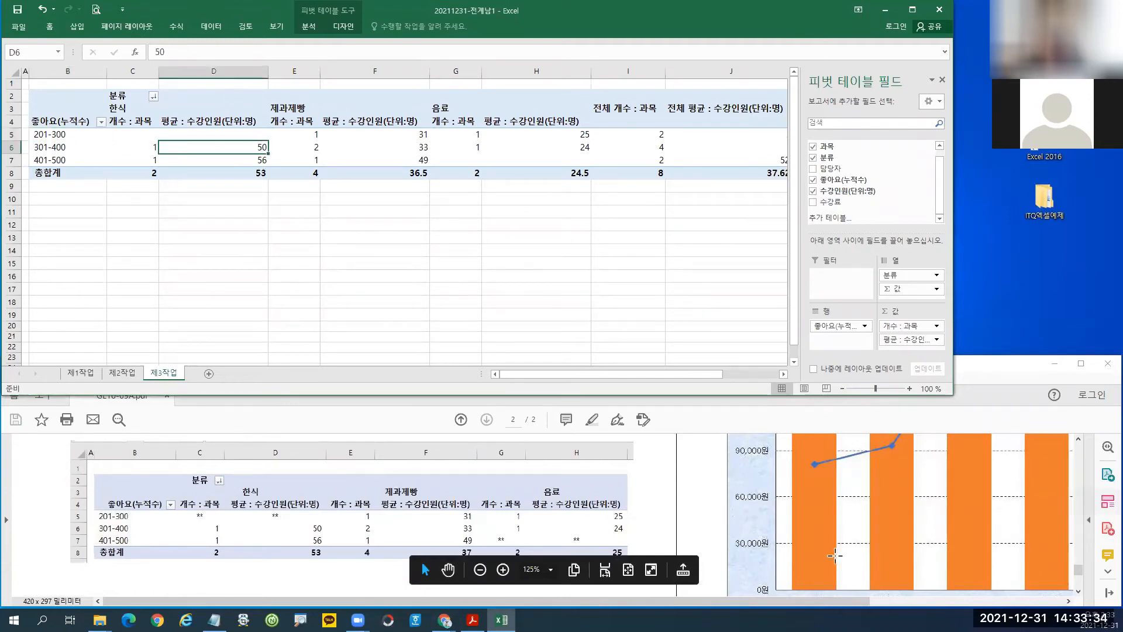
{"action": "left_click_drag", "start_coordinate": [1078, 568], "coordinate": [1080, 554]}
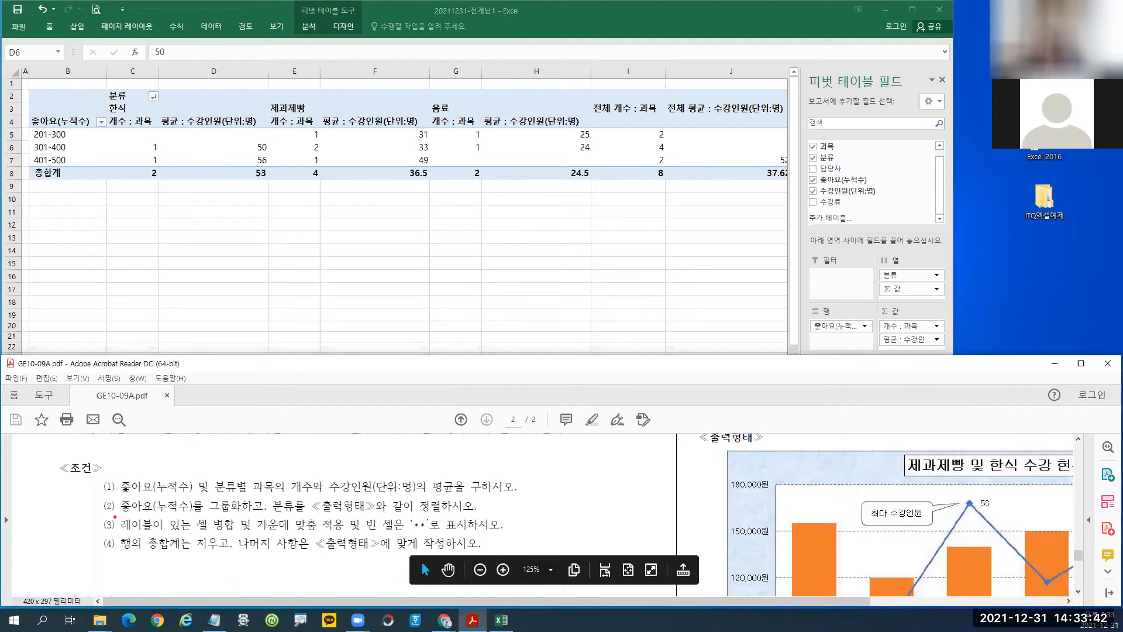
{"action": "mouse_move", "coordinate": [114, 515]}
{"action": "left_mouse_down"}
{"action": "mouse_move", "coordinate": [197, 535]}
{"action": "mouse_move", "coordinate": [455, 534]}
{"action": "left_mouse_up"}
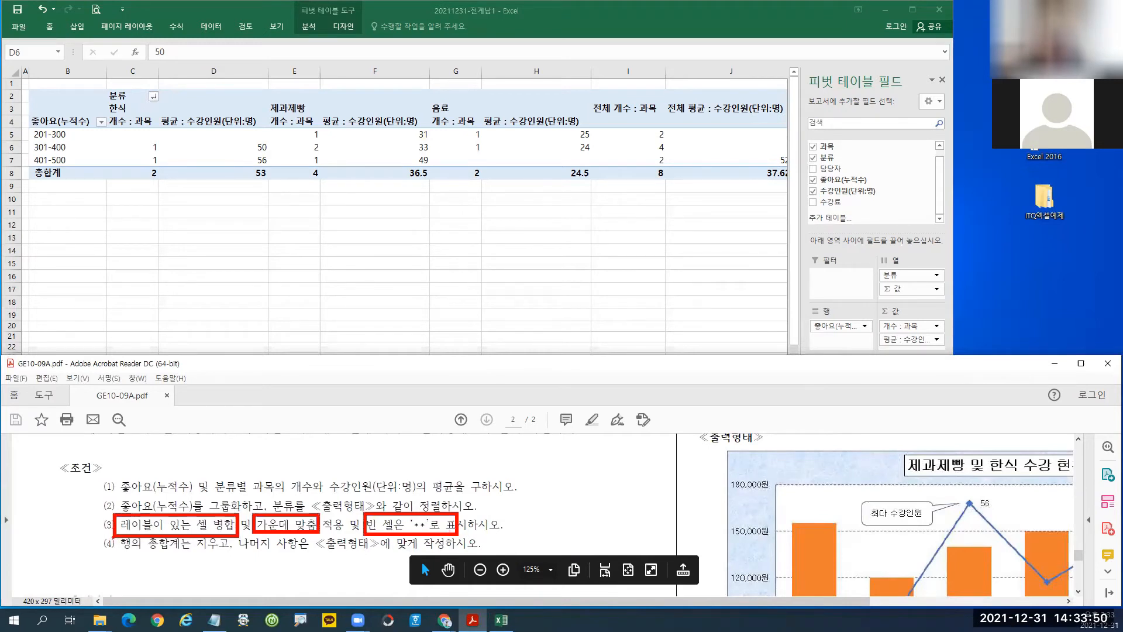
Highlight the grand-total and merge conditions (3) and (4) in the task sheet.
{"action": "left_click_drag", "start_coordinate": [116, 542], "coordinate": [193, 558]}
{"action": "left_click_drag", "start_coordinate": [103, 518], "coordinate": [98, 549]}
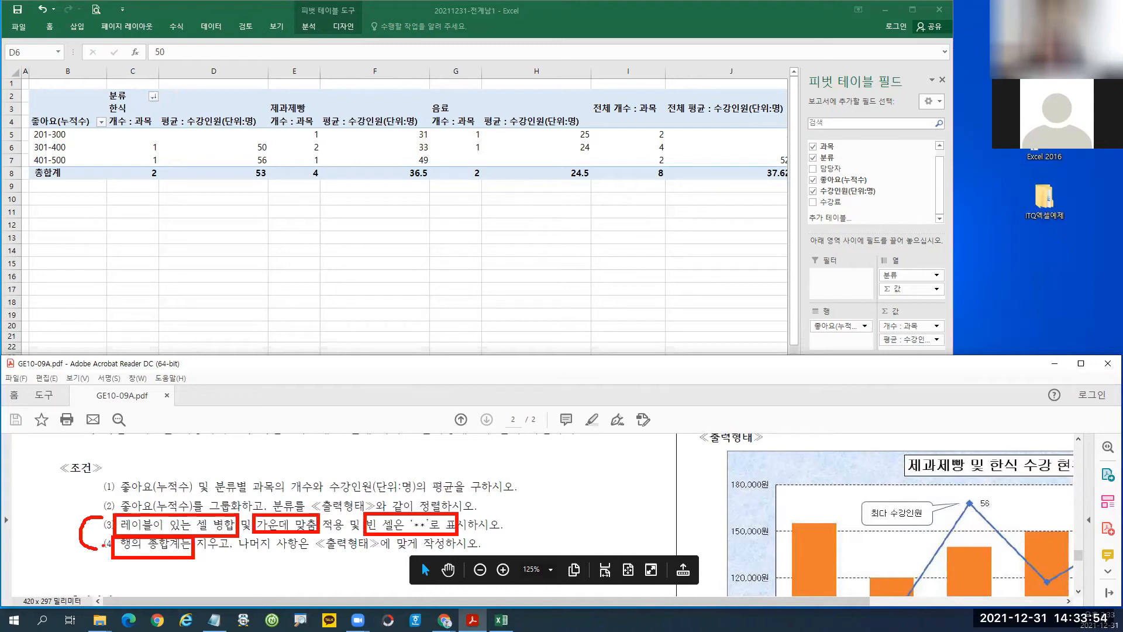
{"action": "key", "text": "Escape"}
Open 피벗 테이블 옵션 from the shortcut menu at cell D6.
{"action": "left_click", "coordinate": [206, 147]}
{"action": "right_click", "coordinate": [206, 147]}
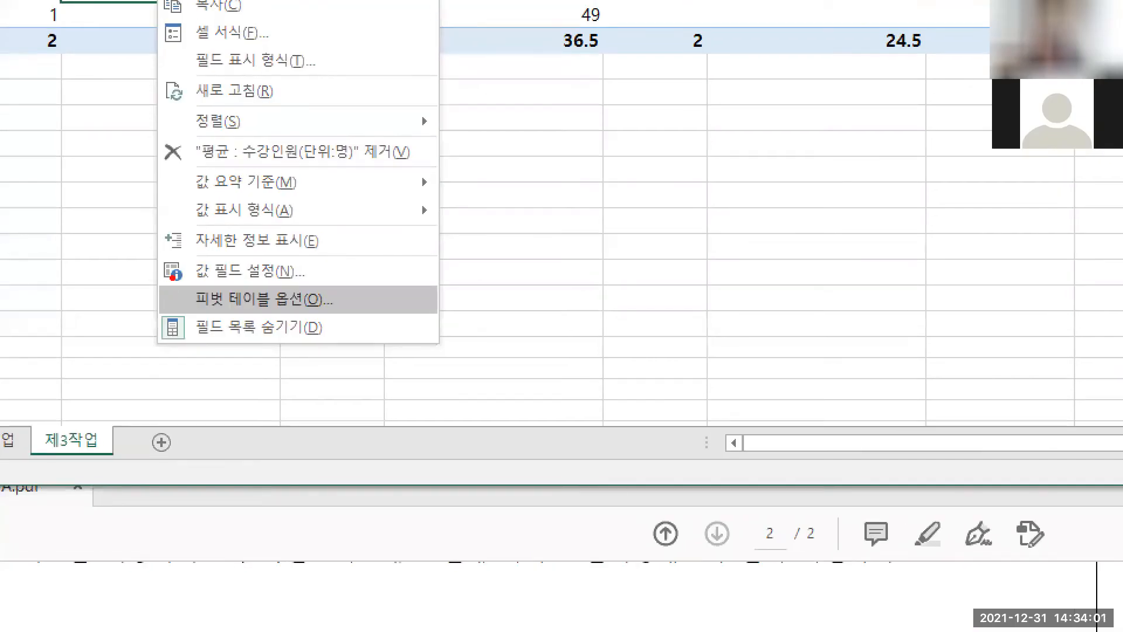
{"action": "left_click_drag", "start_coordinate": [170, 278], "coordinate": [350, 319]}
{"action": "left_click_drag", "start_coordinate": [265, 305], "coordinate": [309, 414]}
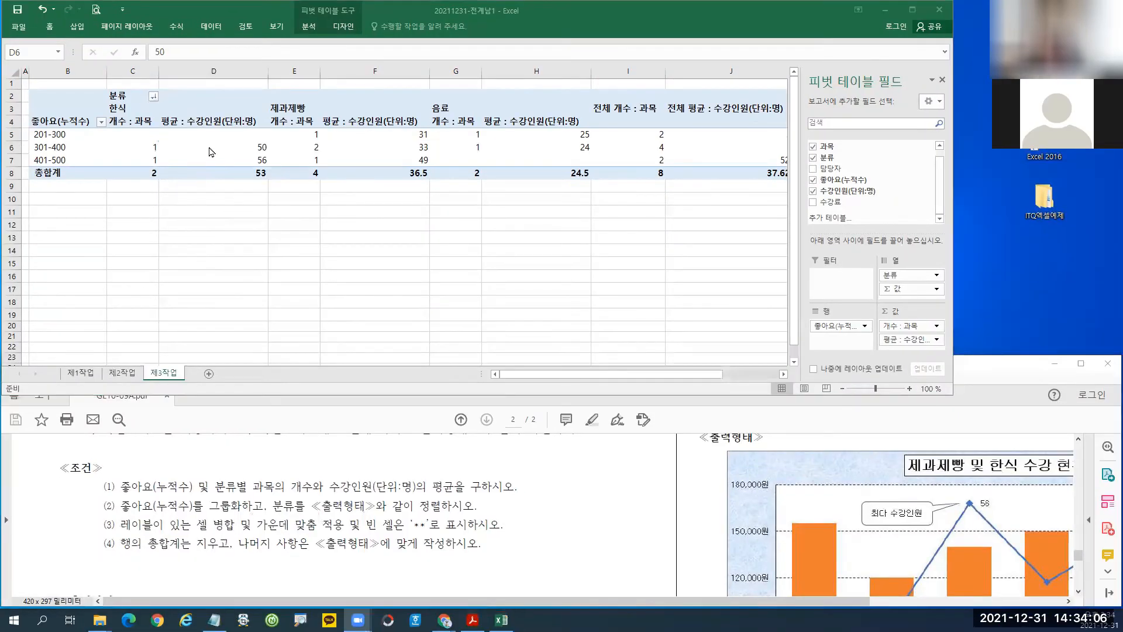
{"action": "right_click", "coordinate": [212, 152]}
{"action": "left_click", "coordinate": [264, 303]}
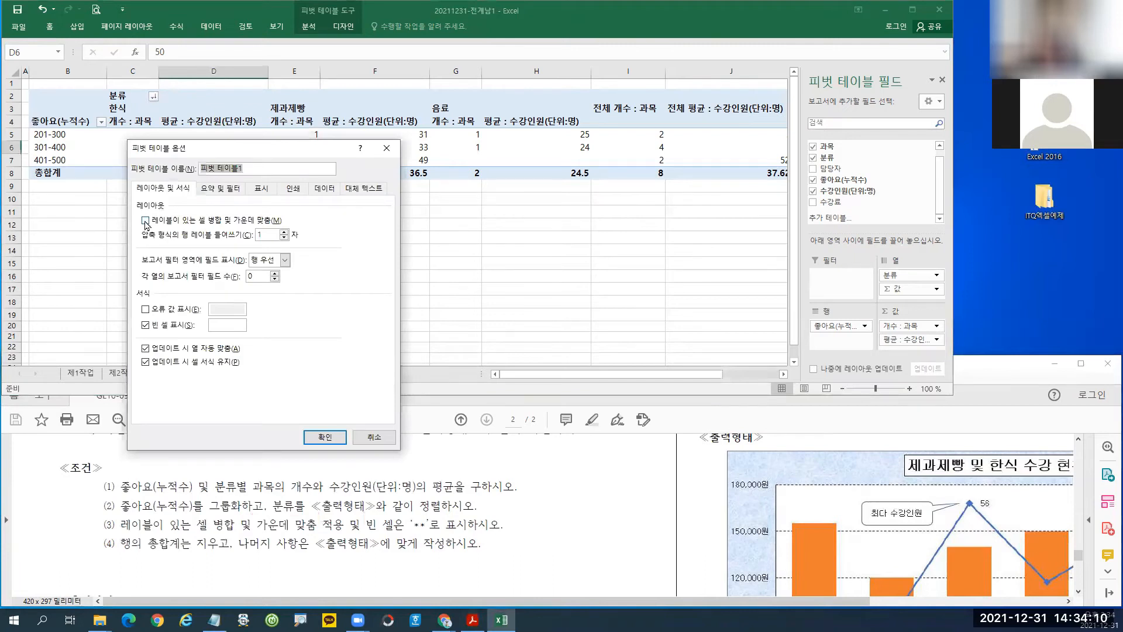
Turn on merge-and-center labels and show ** in empty cells.
{"action": "left_click", "coordinate": [146, 222]}
{"action": "left_click", "coordinate": [221, 326]}
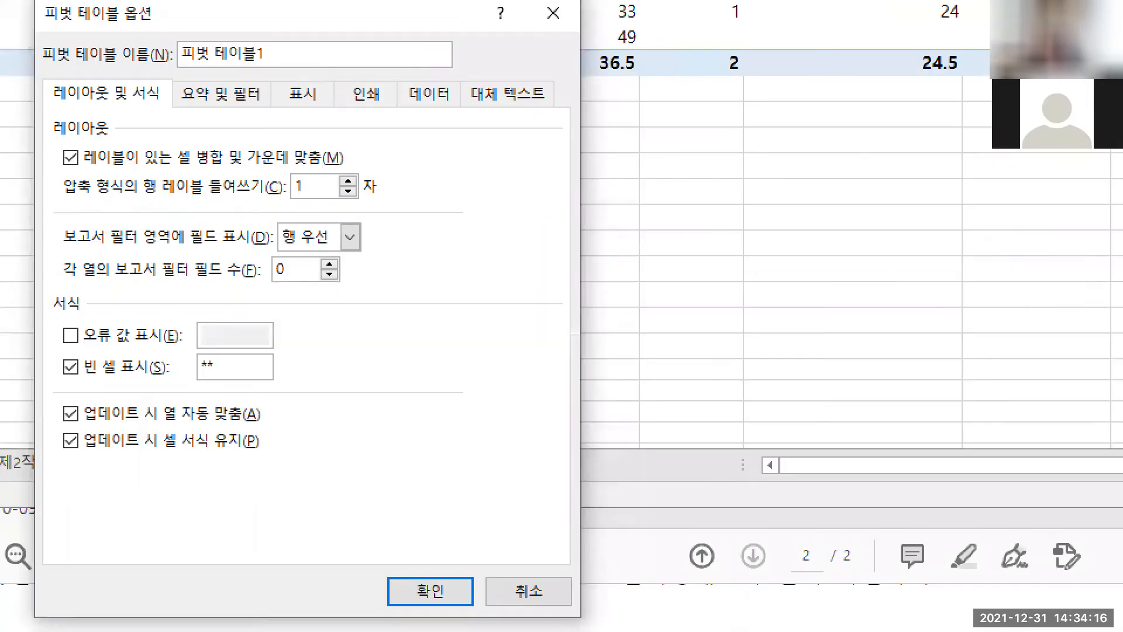
{"action": "left_click_drag", "start_coordinate": [28, 8], "coordinate": [167, 39]}
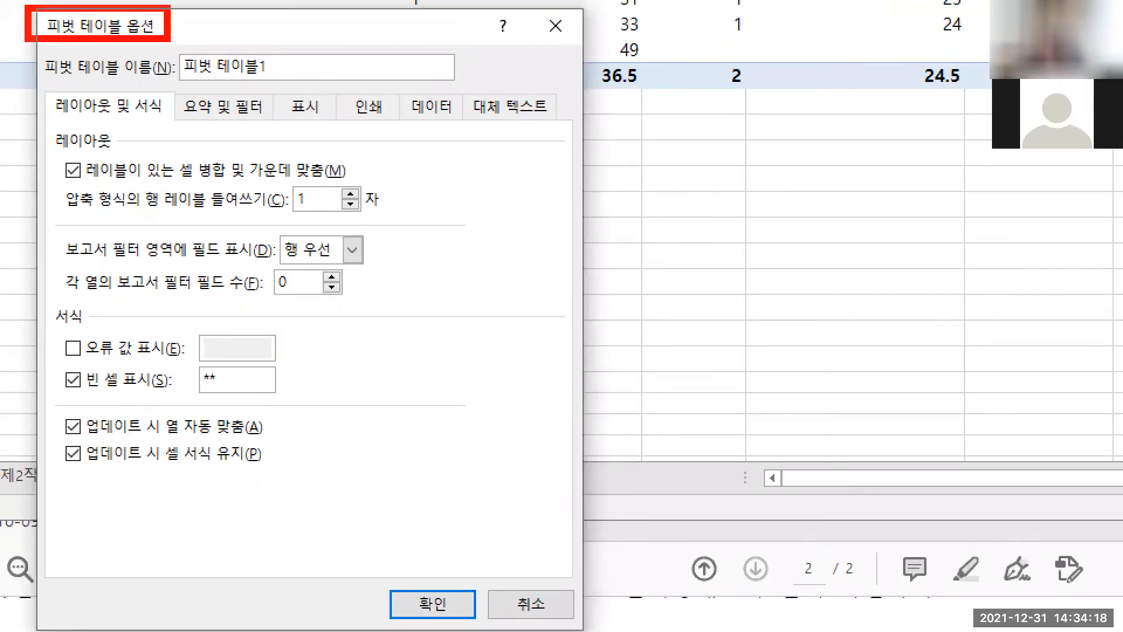
{"action": "left_click_drag", "start_coordinate": [51, 147], "coordinate": [359, 189]}
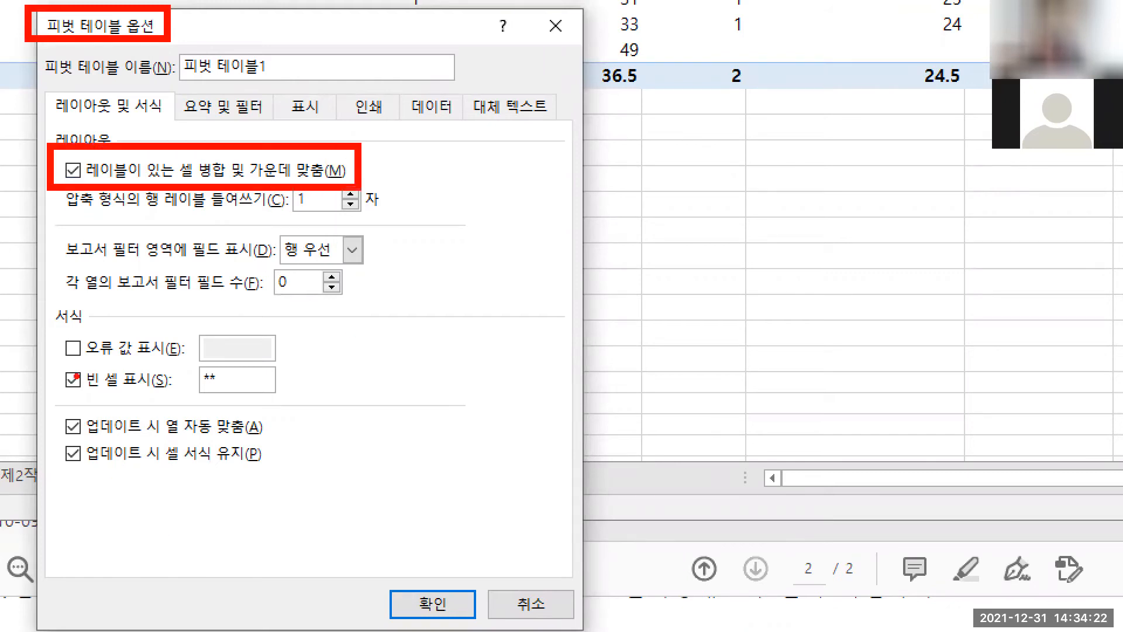
{"action": "mouse_move", "coordinate": [58, 362]}
{"action": "left_mouse_down"}
{"action": "mouse_move", "coordinate": [214, 406]}
{"action": "mouse_move", "coordinate": [285, 402]}
{"action": "left_mouse_up"}
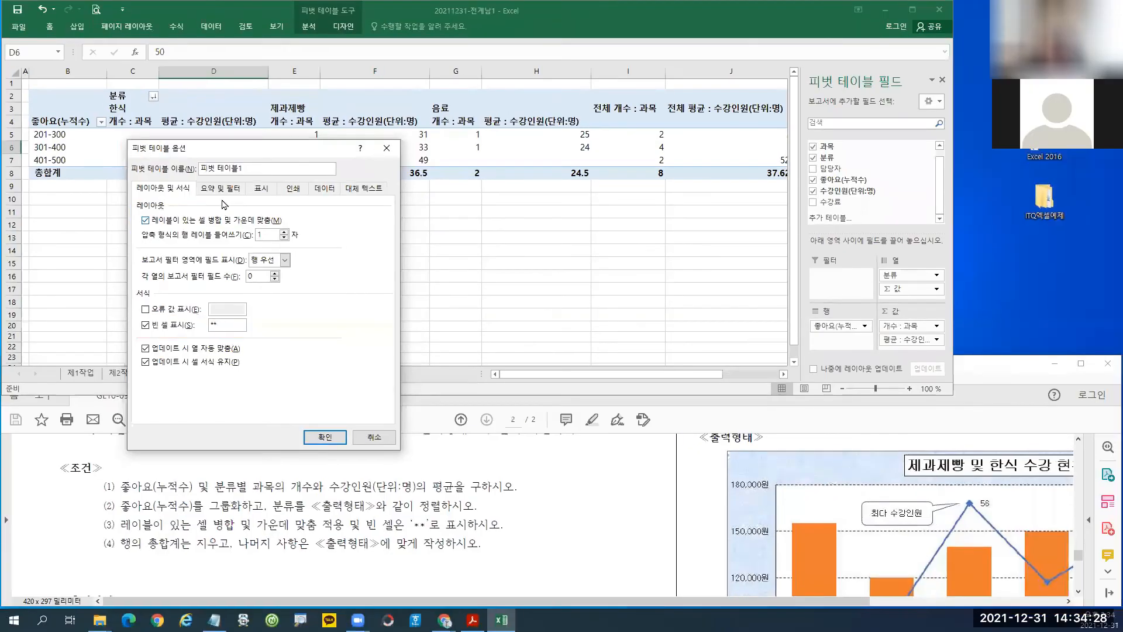
Turn off 행 총합계 표시 on 요약 및 필터 and apply the pivot options.
{"action": "left_click", "coordinate": [223, 106]}
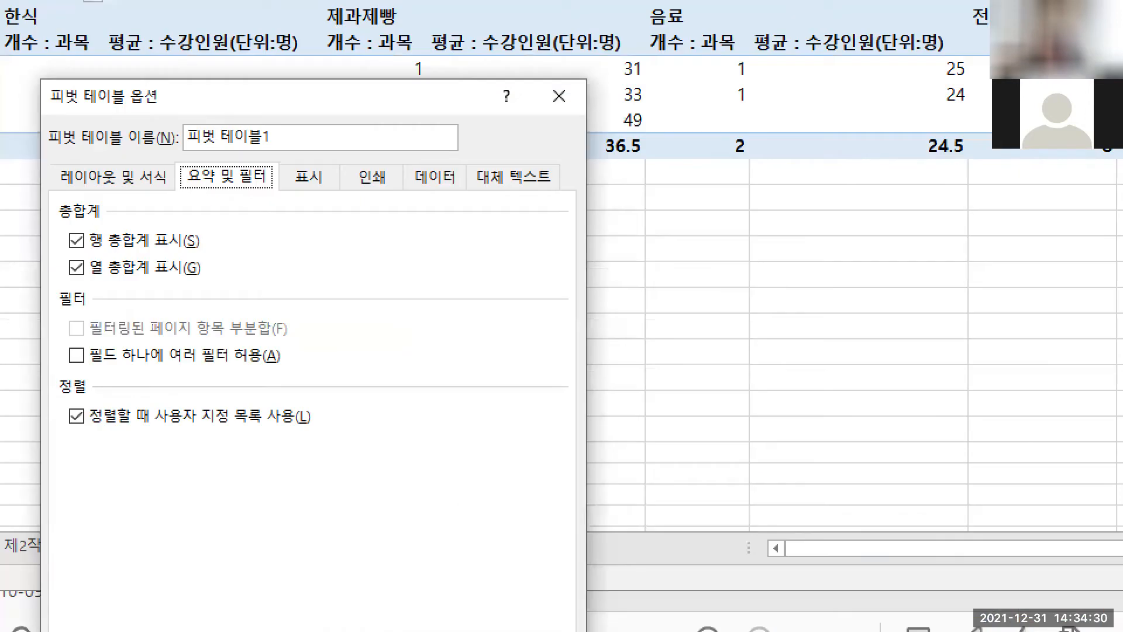
{"action": "left_click_drag", "start_coordinate": [172, 157], "coordinate": [277, 198]}
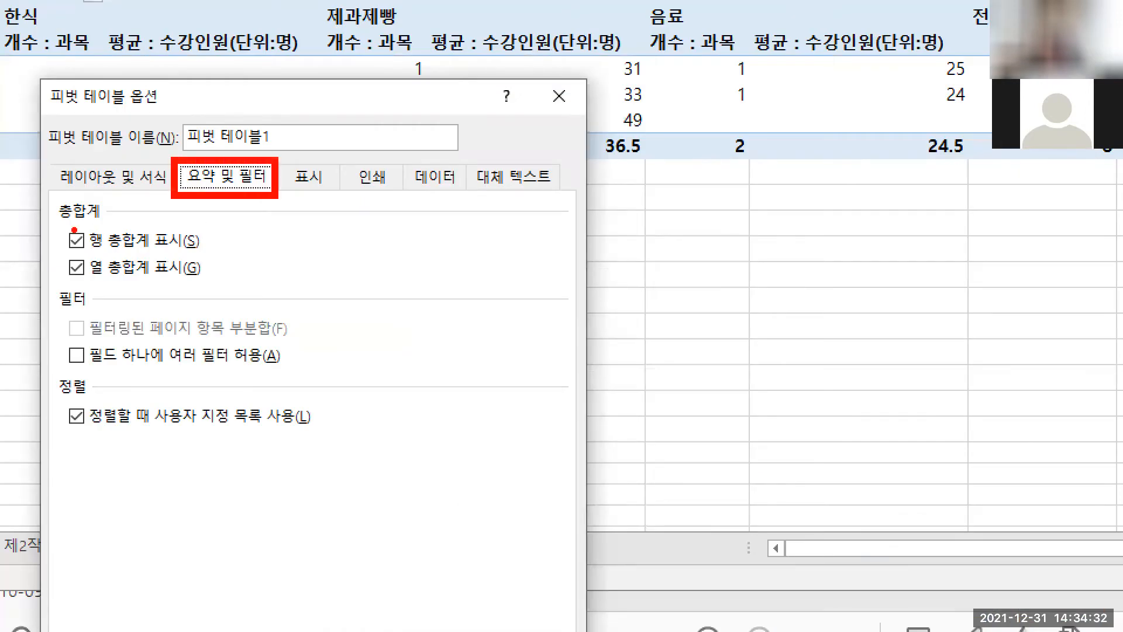
{"action": "left_click_drag", "start_coordinate": [54, 223], "coordinate": [203, 258]}
{"action": "mouse_move", "coordinate": [85, 231]}
{"action": "left_mouse_down"}
{"action": "mouse_move", "coordinate": [64, 254]}
{"action": "mouse_move", "coordinate": [88, 254]}
{"action": "left_mouse_up"}
{"action": "left_click_drag", "start_coordinate": [47, 157], "coordinate": [152, 197]}
{"action": "left_click_drag", "start_coordinate": [232, 192], "coordinate": [272, 188]}
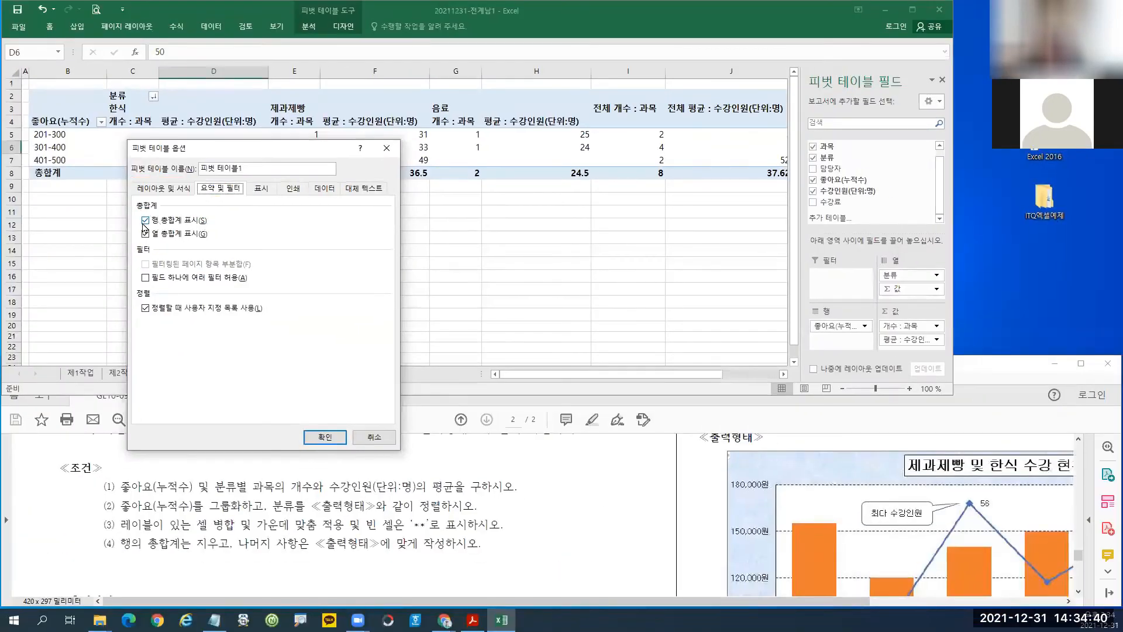
{"action": "left_click", "coordinate": [76, 240]}
{"action": "left_click", "coordinate": [325, 438]}
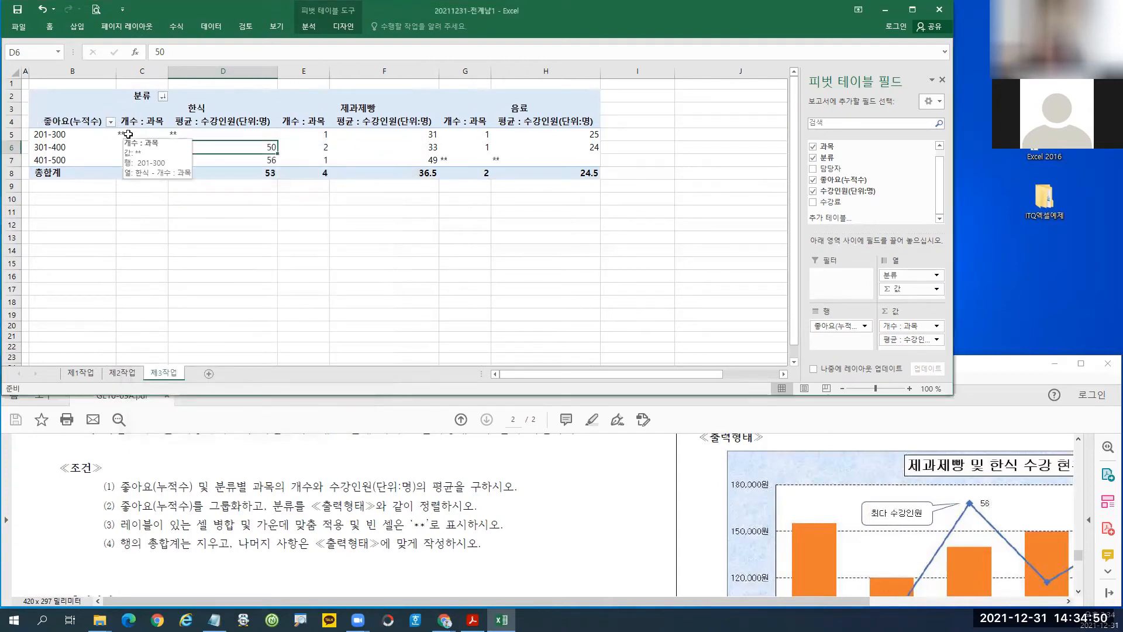
{"action": "left_click_drag", "start_coordinate": [128, 134], "coordinate": [565, 173]}
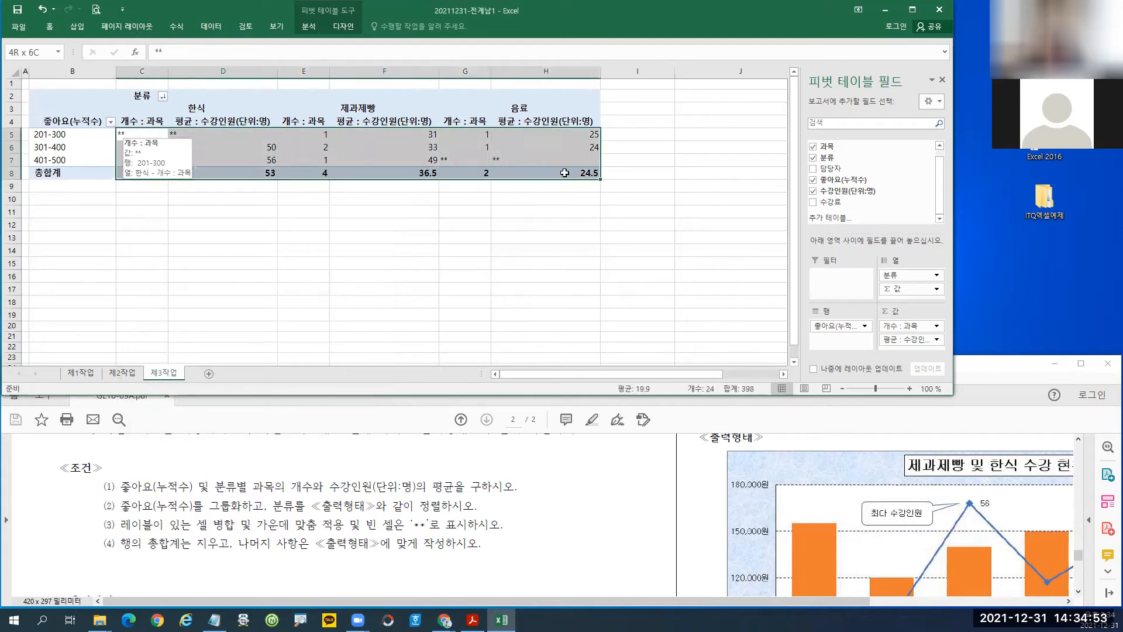
{"action": "left_click", "coordinate": [148, 134]}
{"action": "left_click_drag", "start_coordinate": [235, 163], "coordinate": [557, 170]}
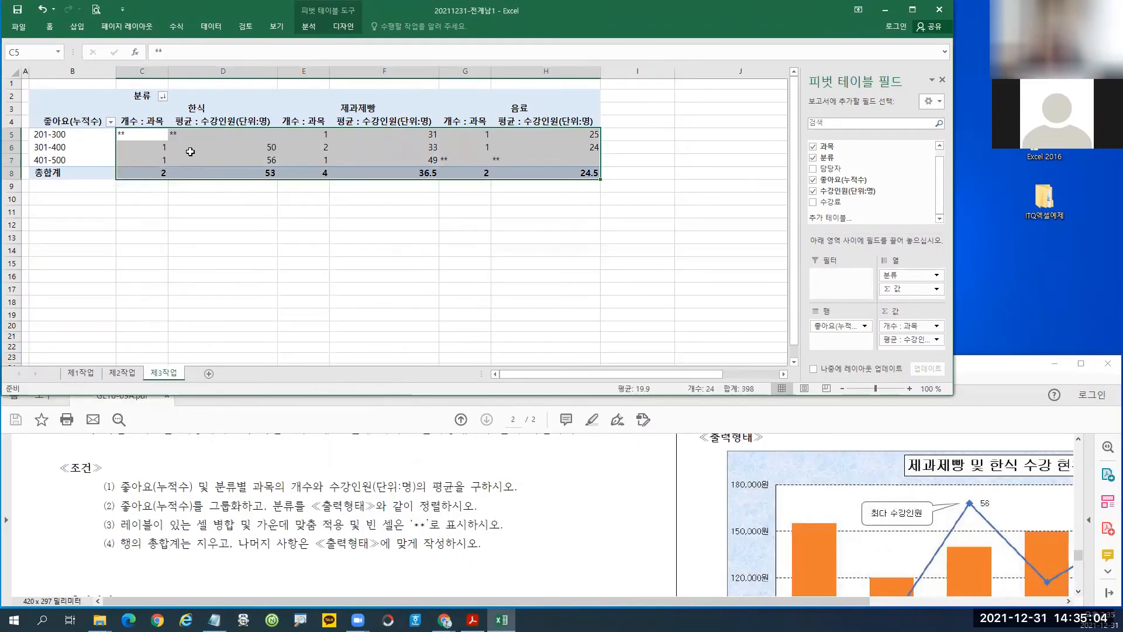
{"action": "right_click", "coordinate": [199, 136]}
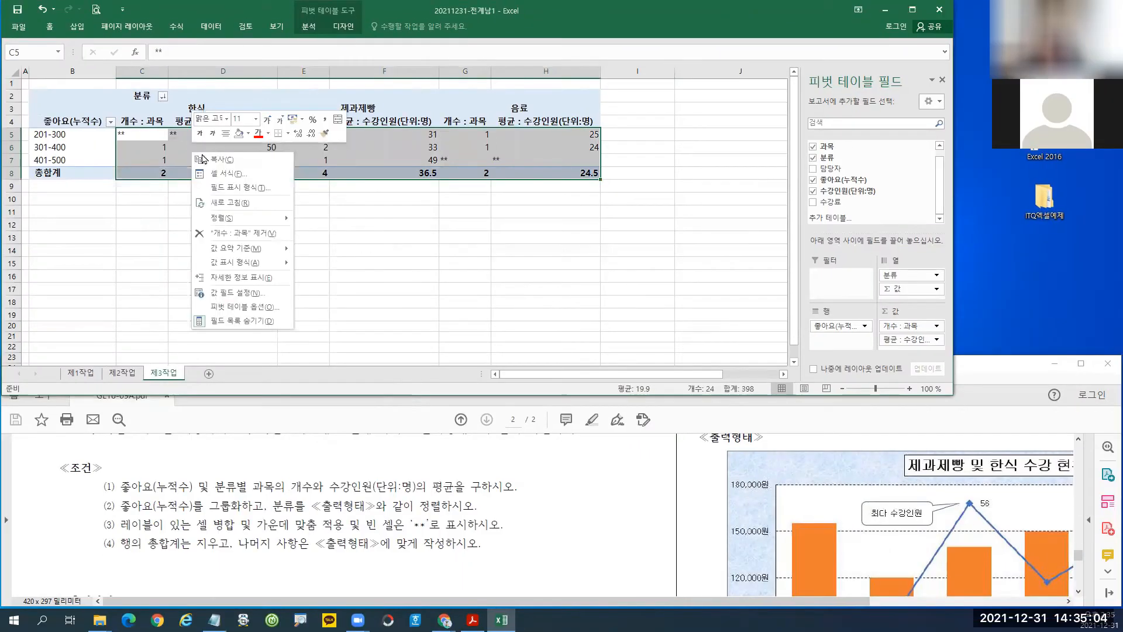
{"action": "left_click", "coordinate": [225, 133]}
{"action": "left_click", "coordinate": [325, 120]}
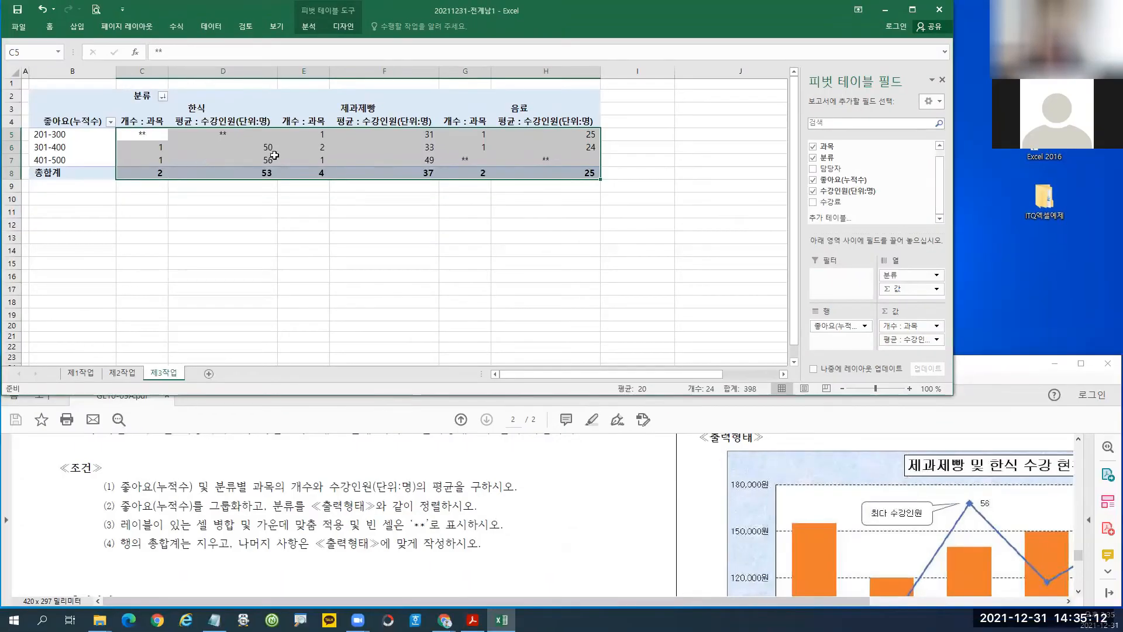
{"action": "right_click", "coordinate": [315, 191]}
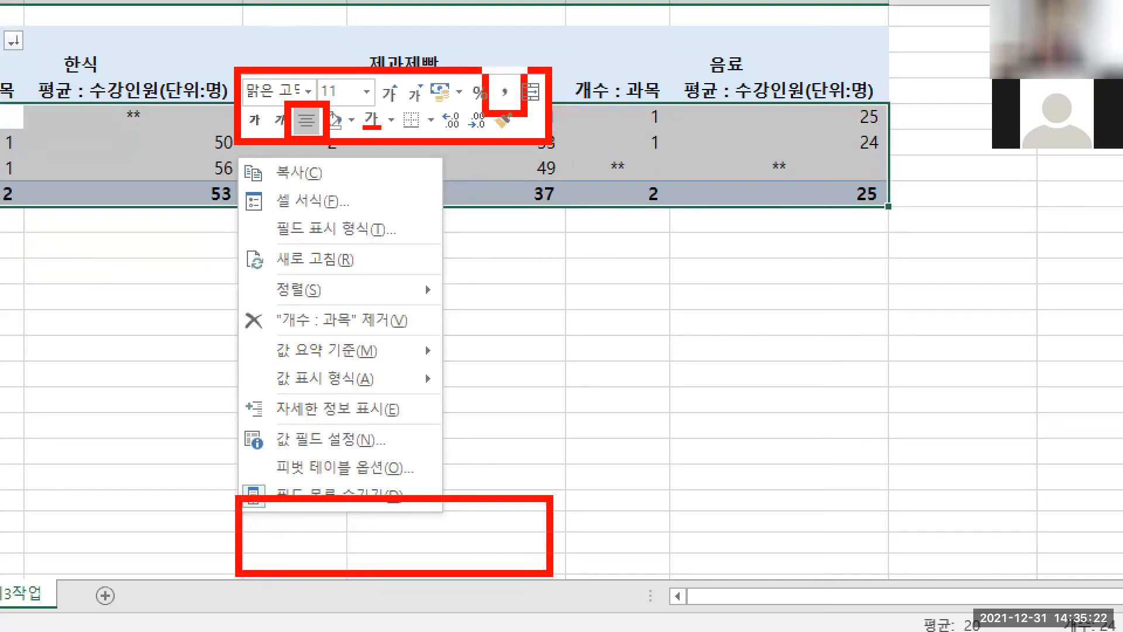
{"action": "key", "text": "Escape"}
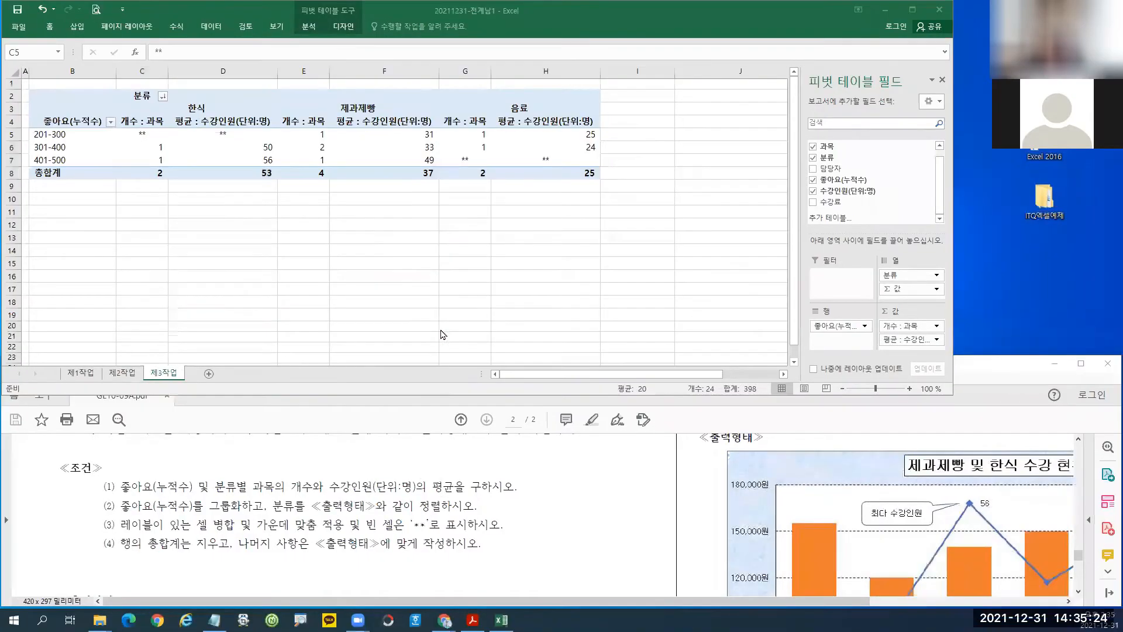
{"action": "left_click_drag", "start_coordinate": [1079, 555], "coordinate": [1082, 579]}
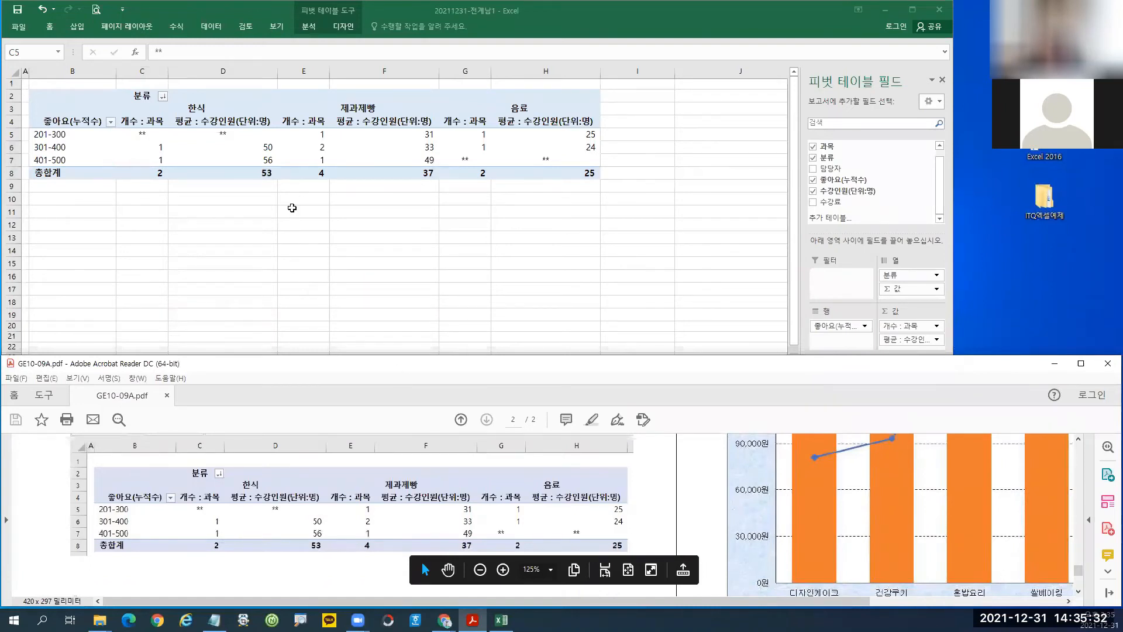
{"action": "key", "text": "alt+Tab"}
Switch to the 제1작업 sheet and view the reference chart's category labels and legend.
{"action": "left_click", "coordinate": [292, 207]}
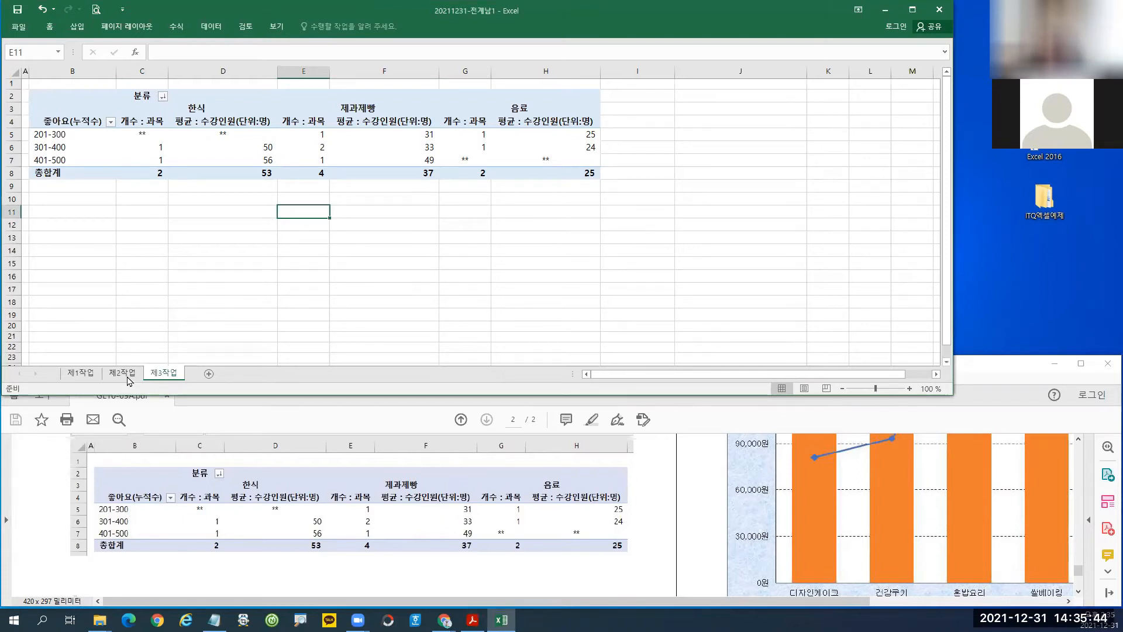
{"action": "left_click", "coordinate": [87, 377]}
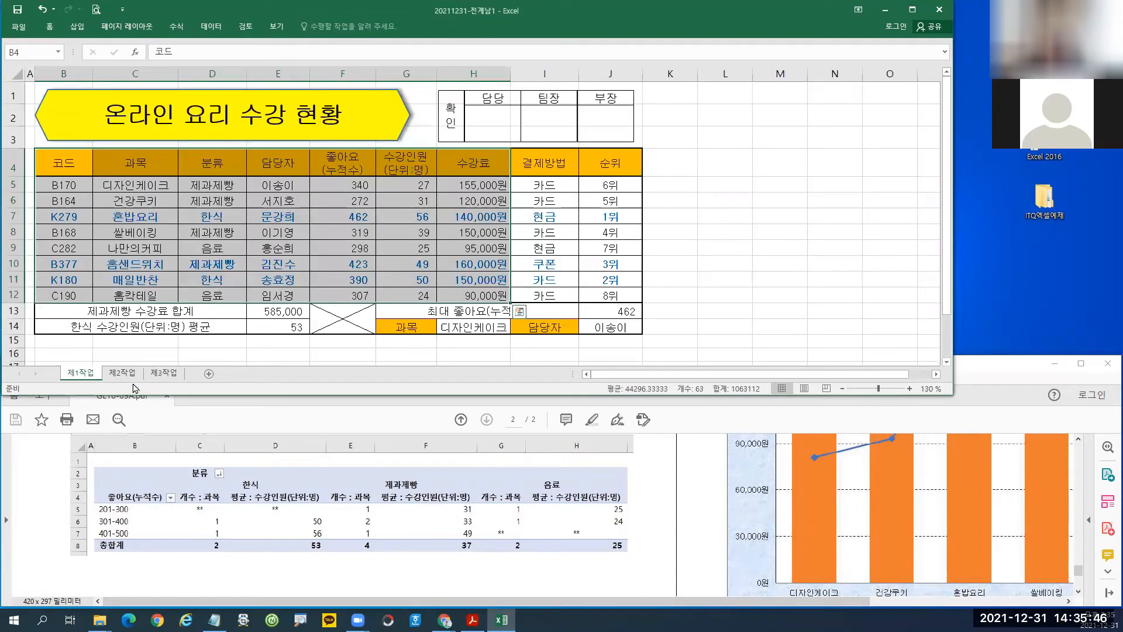
{"action": "left_click", "coordinate": [1007, 380]}
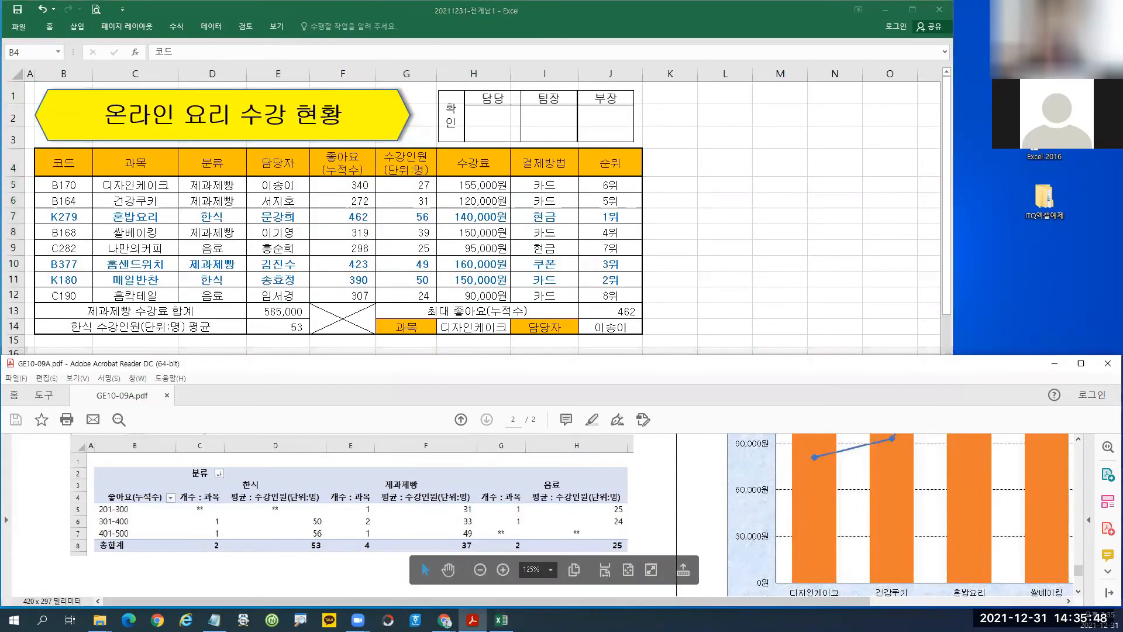
{"action": "left_click_drag", "start_coordinate": [723, 608], "coordinate": [915, 565]}
{"action": "scroll", "coordinate": [761, 512], "scroll_direction": "down", "scroll_amount": 2}
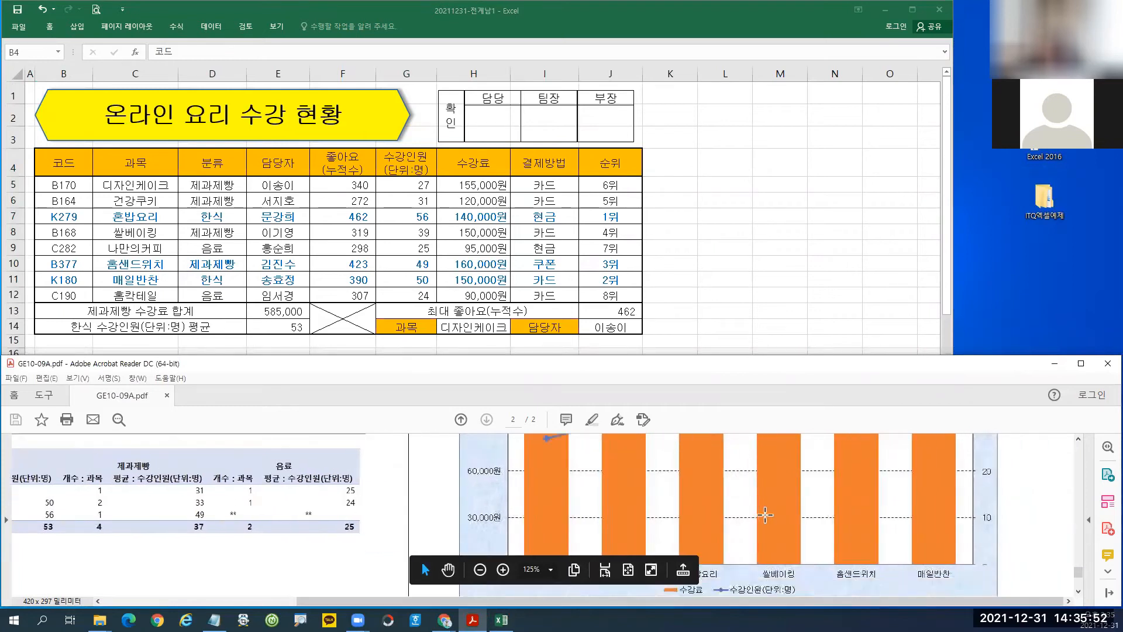
{"action": "scroll", "coordinate": [728, 529], "scroll_direction": "down", "scroll_amount": 2}
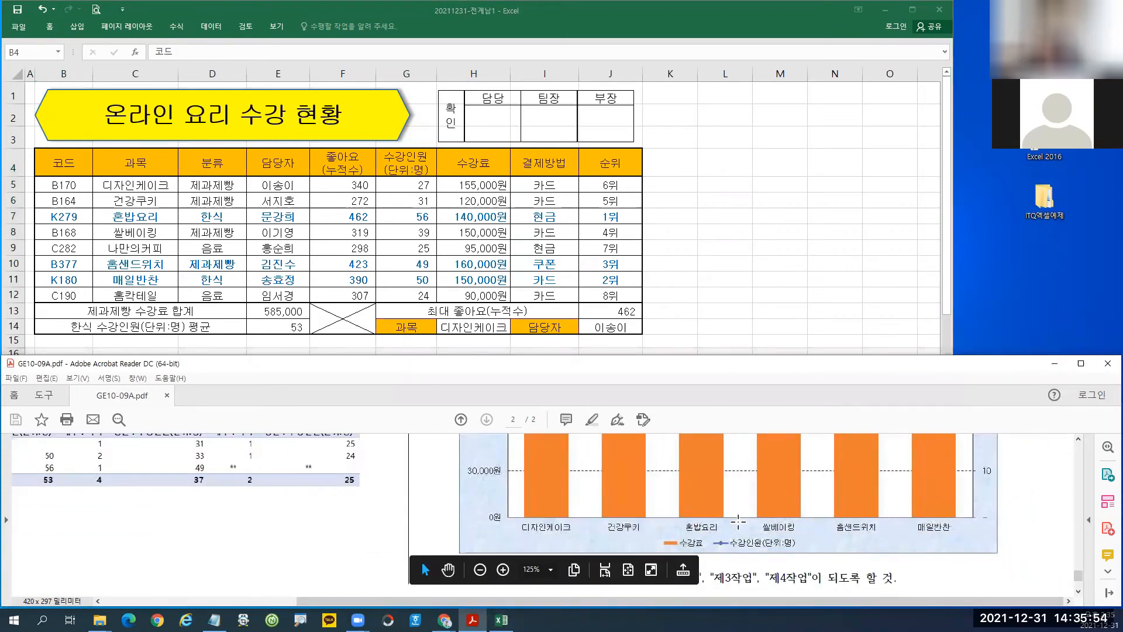
{"action": "scroll", "coordinate": [738, 521], "scroll_direction": "down", "scroll_amount": 1}
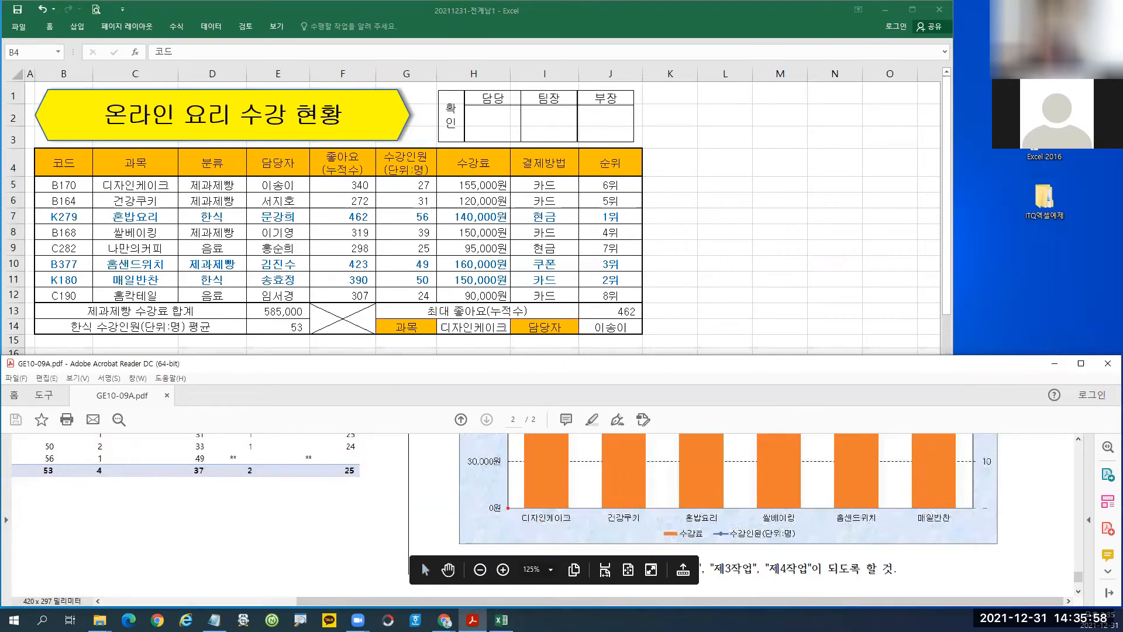
{"action": "mouse_move", "coordinate": [509, 507]}
{"action": "left_mouse_down"}
{"action": "mouse_move", "coordinate": [852, 546]}
{"action": "mouse_move", "coordinate": [964, 545]}
{"action": "left_mouse_up"}
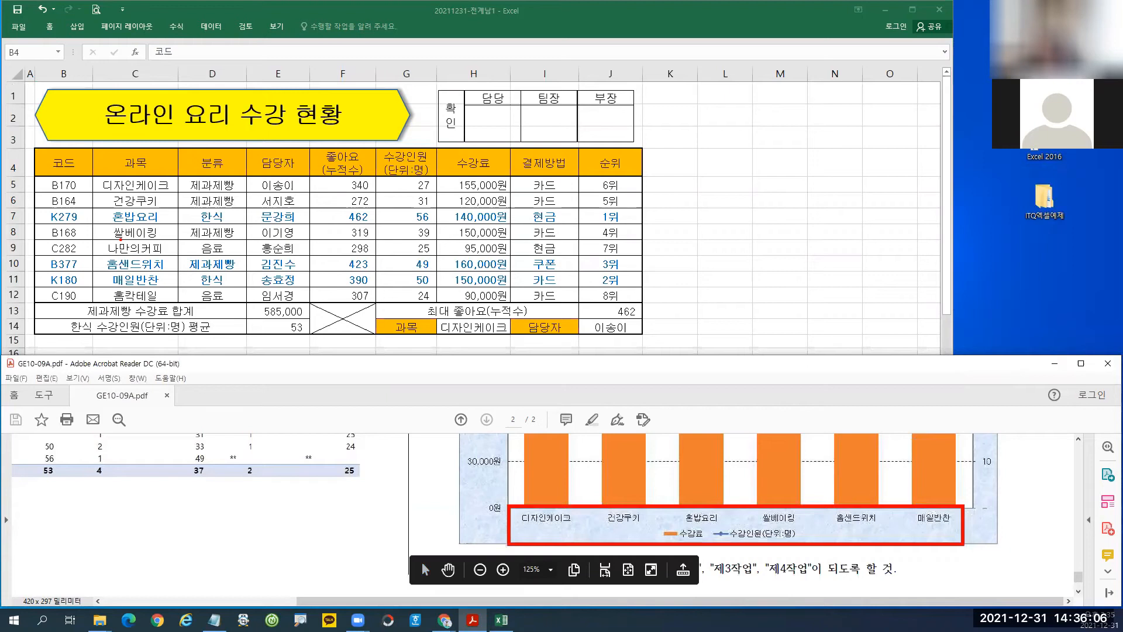
Match the chart's legend entries to the 과목, 수강인원(단위:명) and 수강료 columns.
{"action": "left_click_drag", "start_coordinate": [106, 237], "coordinate": [92, 238]}
{"action": "left_click_drag", "start_coordinate": [109, 291], "coordinate": [88, 315]}
{"action": "left_click_drag", "start_coordinate": [86, 302], "coordinate": [102, 318]}
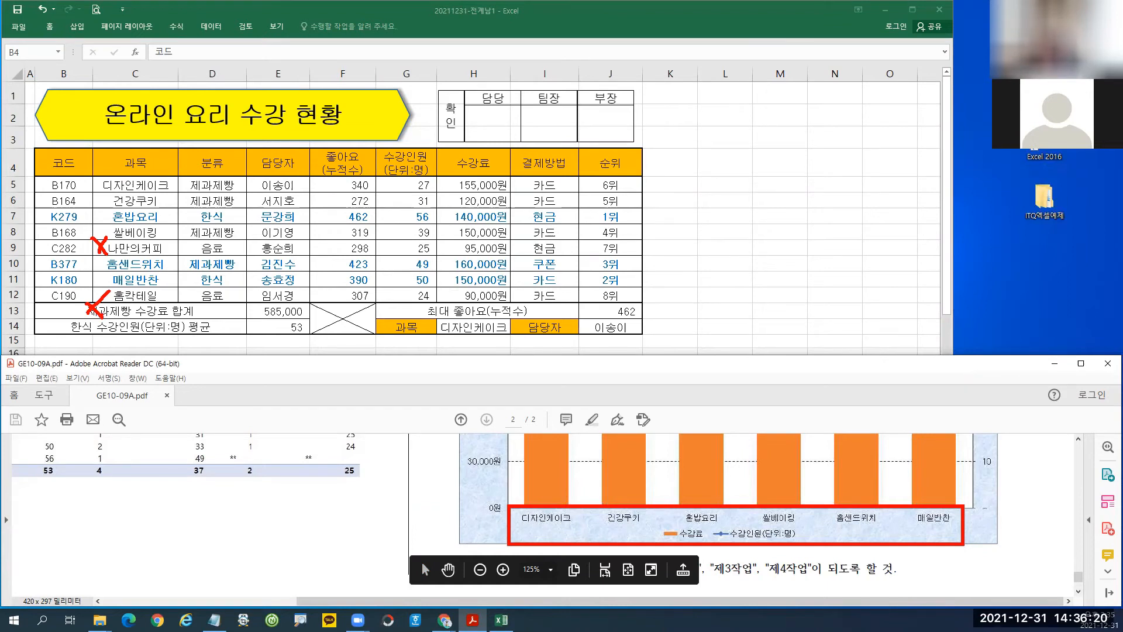
{"action": "mouse_move", "coordinate": [694, 546]}
{"action": "left_mouse_down"}
{"action": "mouse_move", "coordinate": [652, 529]}
{"action": "mouse_move", "coordinate": [697, 550]}
{"action": "mouse_move", "coordinate": [746, 547]}
{"action": "left_mouse_up"}
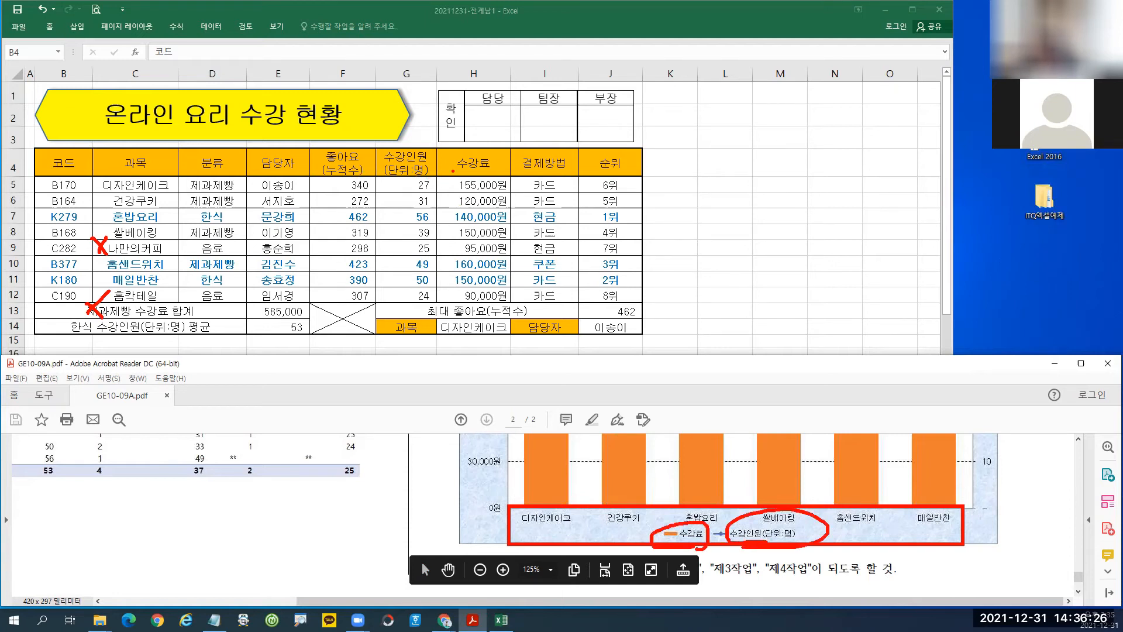
{"action": "left_click_drag", "start_coordinate": [439, 151], "coordinate": [513, 303]}
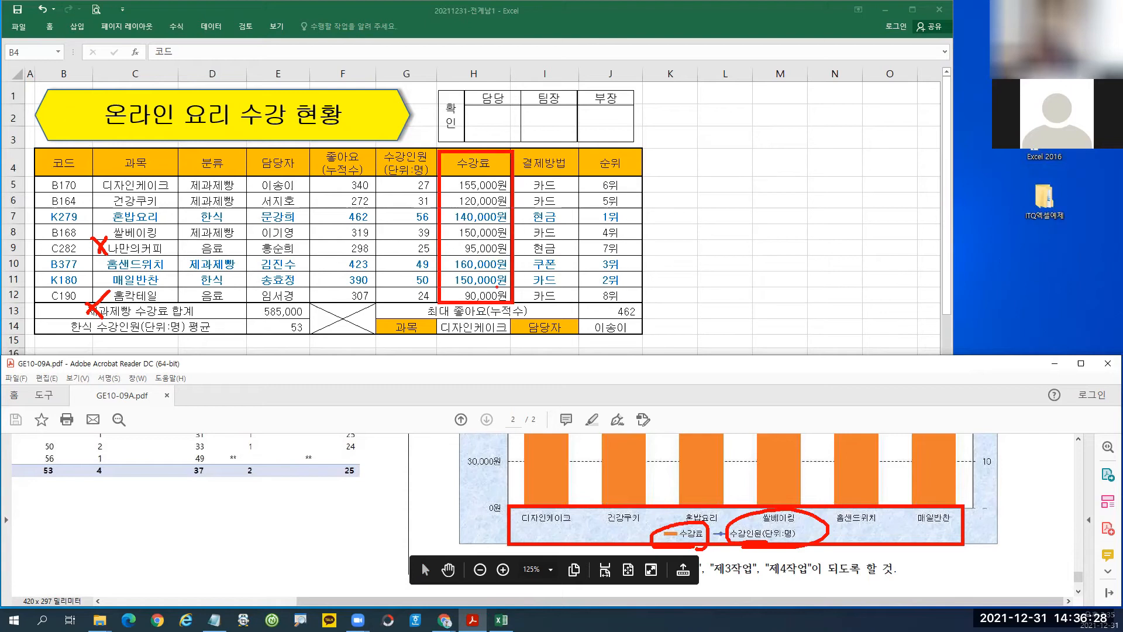
{"action": "mouse_move", "coordinate": [371, 148]}
{"action": "left_mouse_down"}
{"action": "mouse_move", "coordinate": [443, 302]}
{"action": "mouse_move", "coordinate": [442, 148]}
{"action": "left_mouse_up"}
{"action": "mouse_move", "coordinate": [705, 520]}
{"action": "left_mouse_down"}
{"action": "mouse_move", "coordinate": [771, 526]}
{"action": "mouse_move", "coordinate": [717, 509]}
{"action": "left_mouse_up"}
{"action": "left_click_drag", "start_coordinate": [380, 177], "coordinate": [495, 180]}
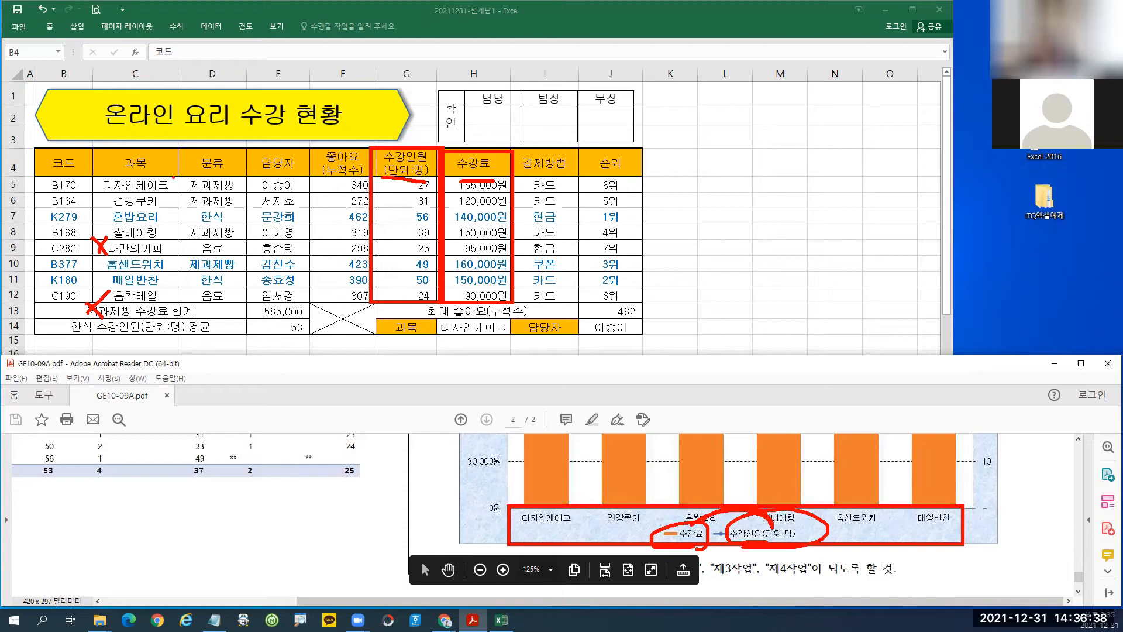
{"action": "mouse_move", "coordinate": [92, 148]}
{"action": "left_mouse_down"}
{"action": "mouse_move", "coordinate": [174, 296]}
{"action": "mouse_move", "coordinate": [94, 151]}
{"action": "left_mouse_up"}
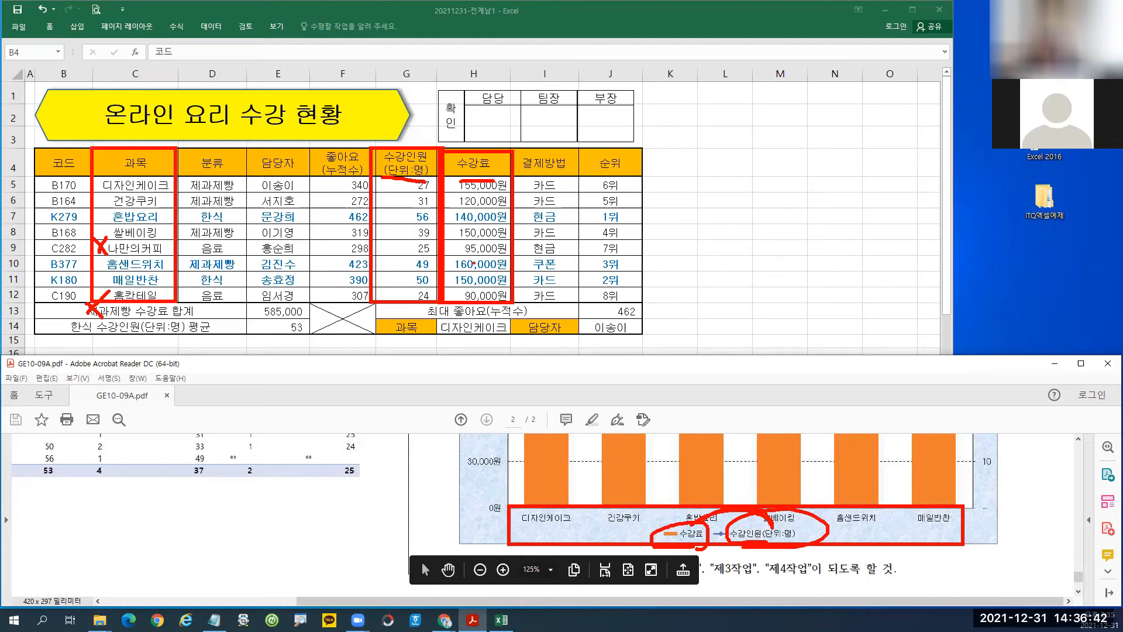
{"action": "key", "text": "Escape"}
Chart C4:C12 with G4:H12 on a new chart sheet using F11.
{"action": "left_click", "coordinate": [142, 160]}
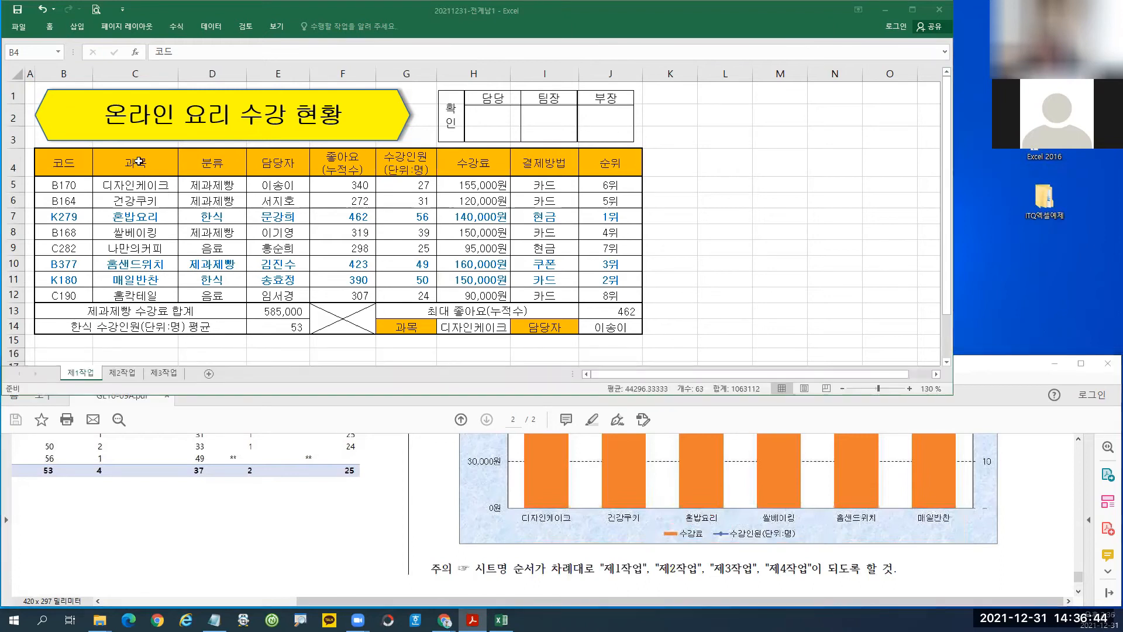
{"action": "left_click_drag", "start_coordinate": [142, 158], "coordinate": [148, 294]}
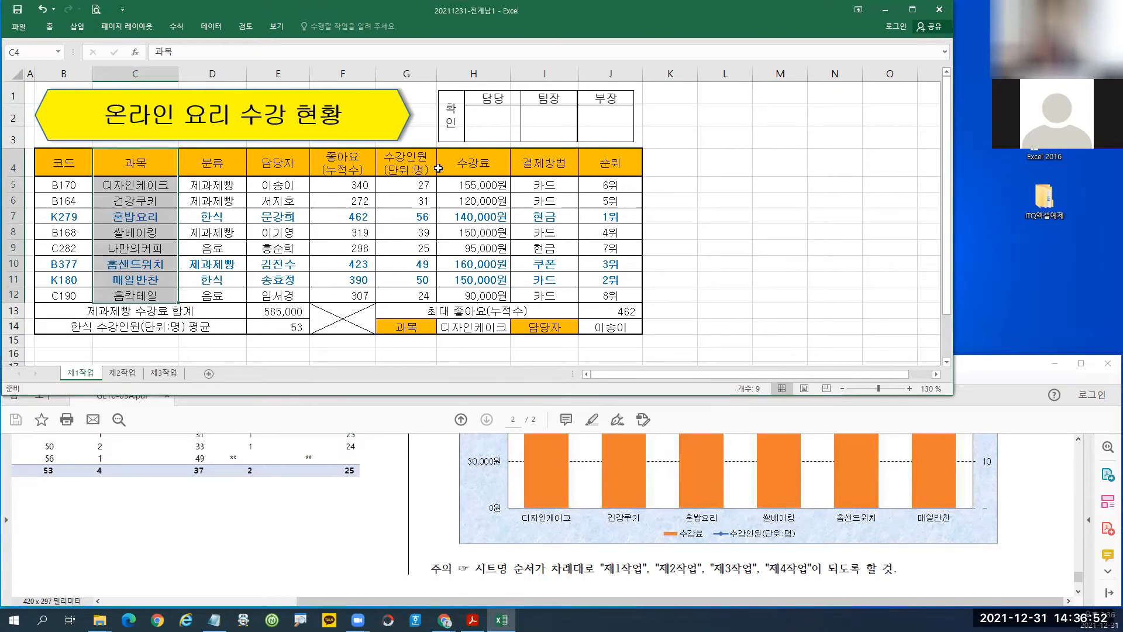
{"action": "left_click_drag", "start_coordinate": [417, 168], "coordinate": [463, 294]}
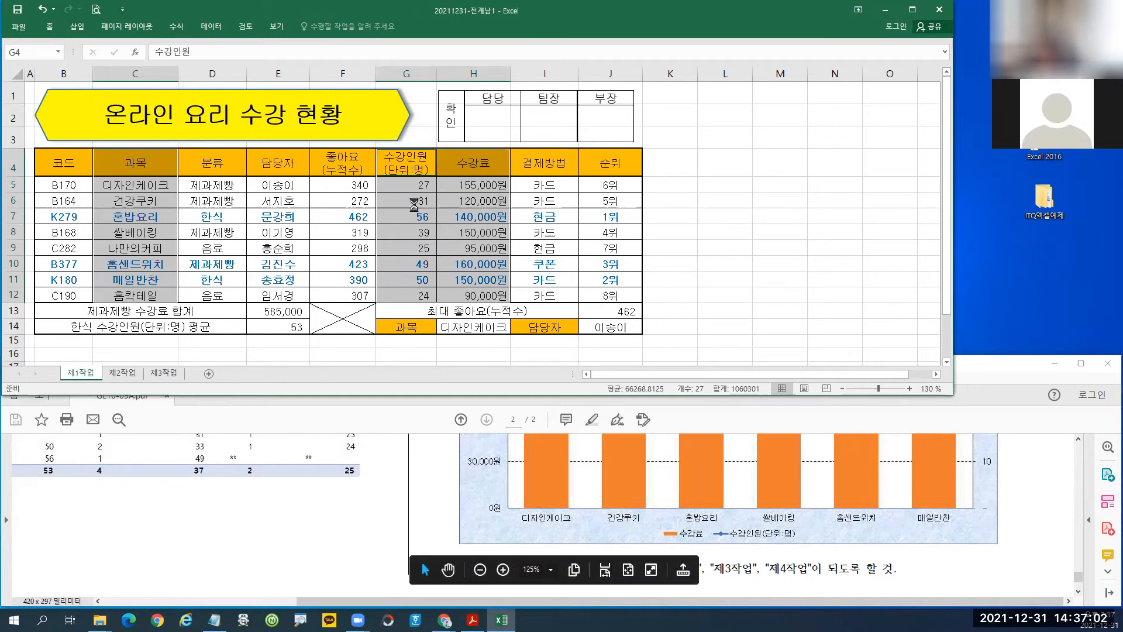
{"action": "key", "text": "F11"}
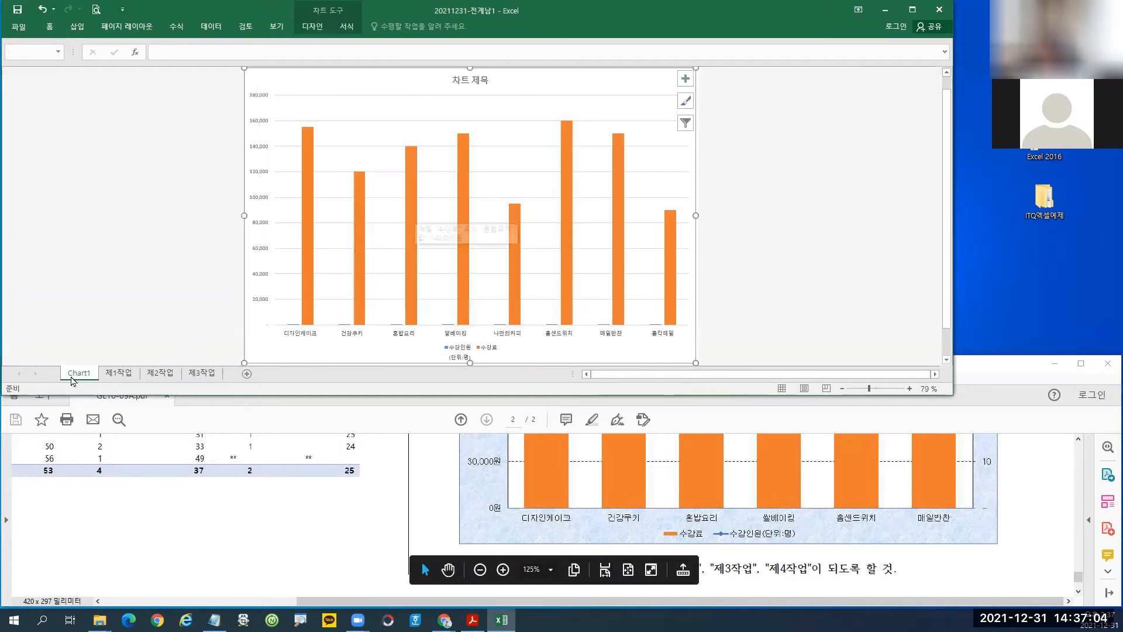
Rename the chart sheet 제4작업 and move it after 제3작업.
{"action": "double_click", "coordinate": [72, 377]}
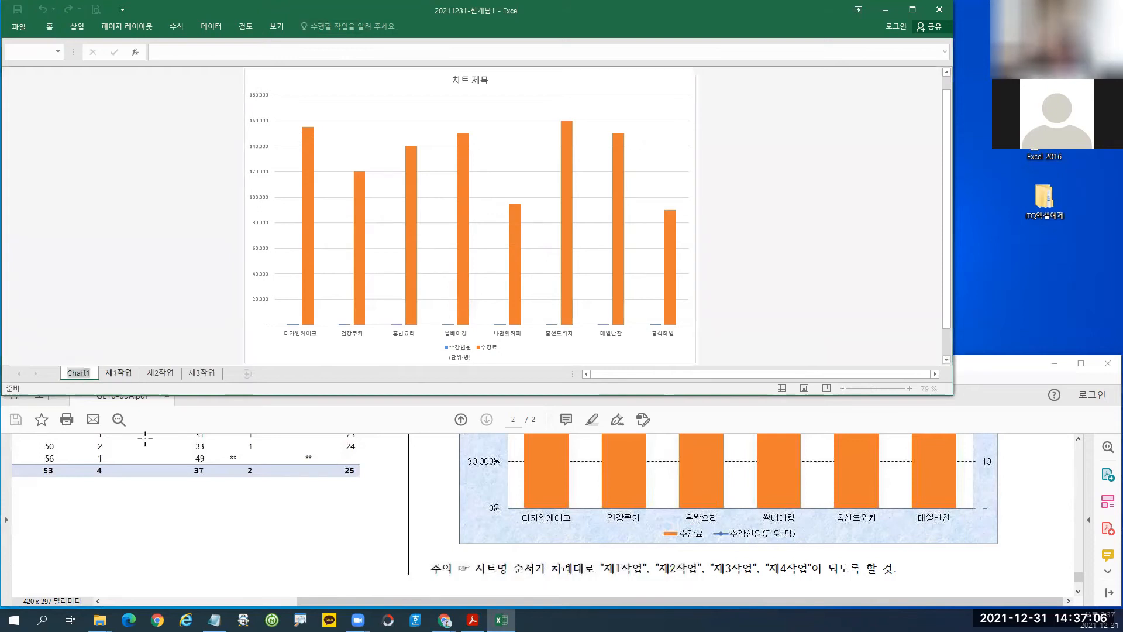
{"action": "type", "text": "제"}
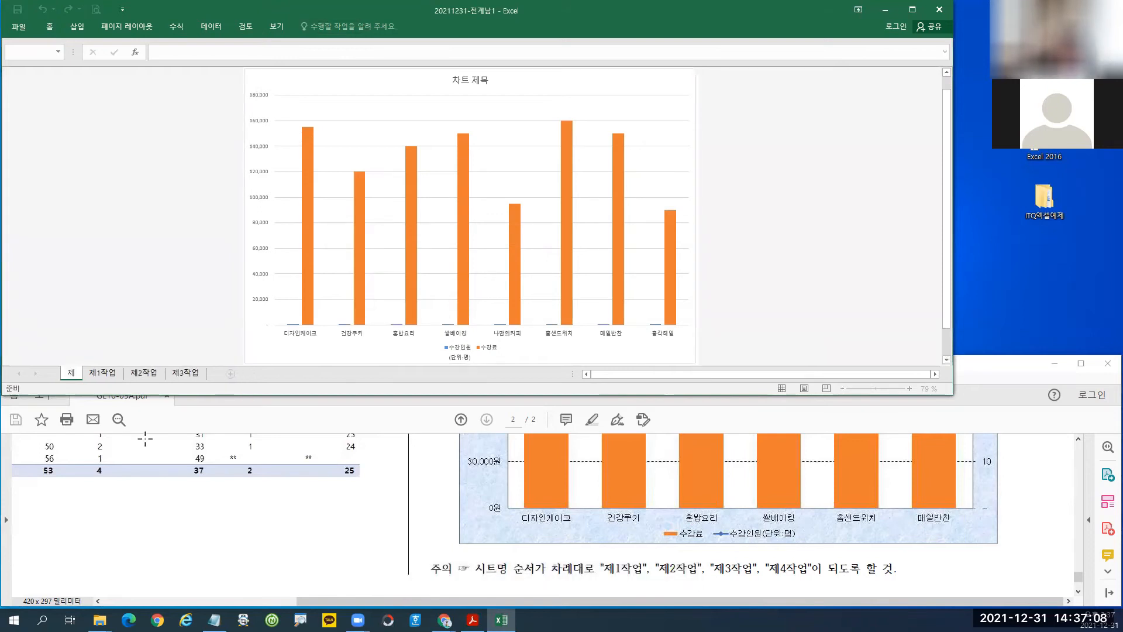
{"action": "type", "text": "4작업"}
{"action": "key", "text": "Return"}
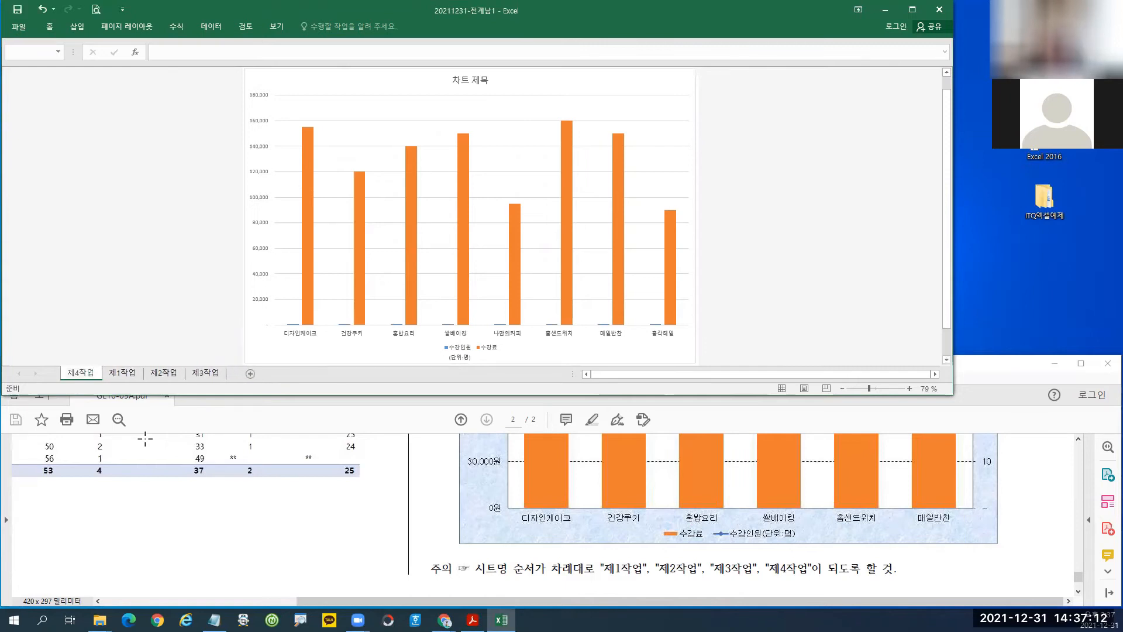
{"action": "left_click_drag", "start_coordinate": [85, 379], "coordinate": [230, 379]}
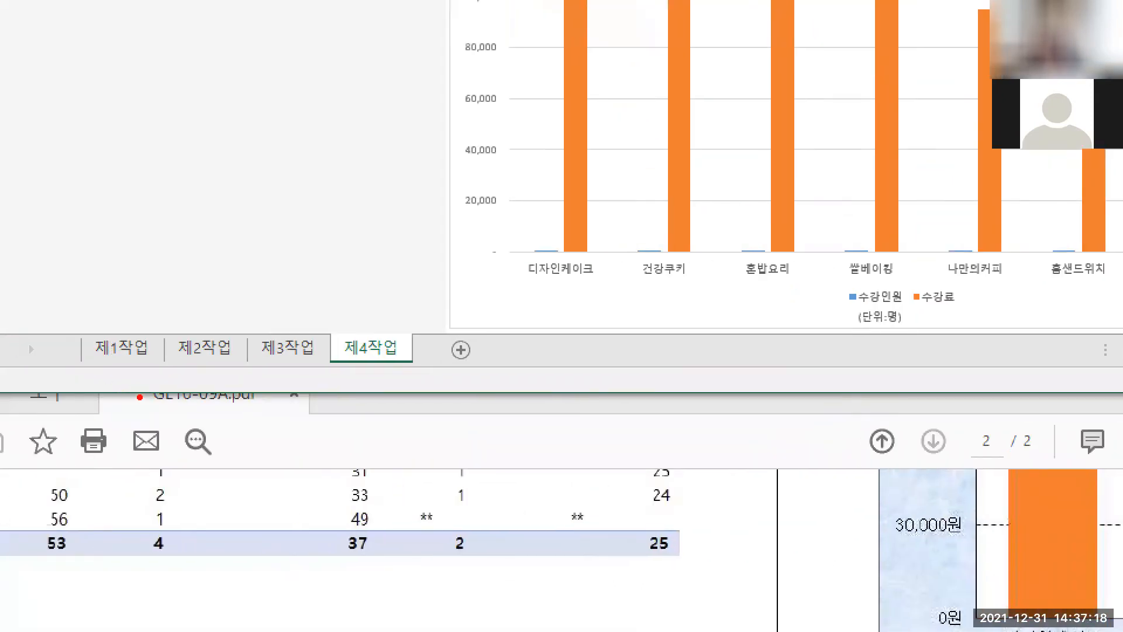
{"action": "mouse_move", "coordinate": [46, 328]}
{"action": "left_mouse_down"}
{"action": "mouse_move", "coordinate": [124, 369]}
{"action": "mouse_move", "coordinate": [321, 380]}
{"action": "mouse_move", "coordinate": [344, 392]}
{"action": "mouse_move", "coordinate": [335, 398]}
{"action": "left_mouse_up"}
{"action": "left_click_drag", "start_coordinate": [327, 330], "coordinate": [419, 370]}
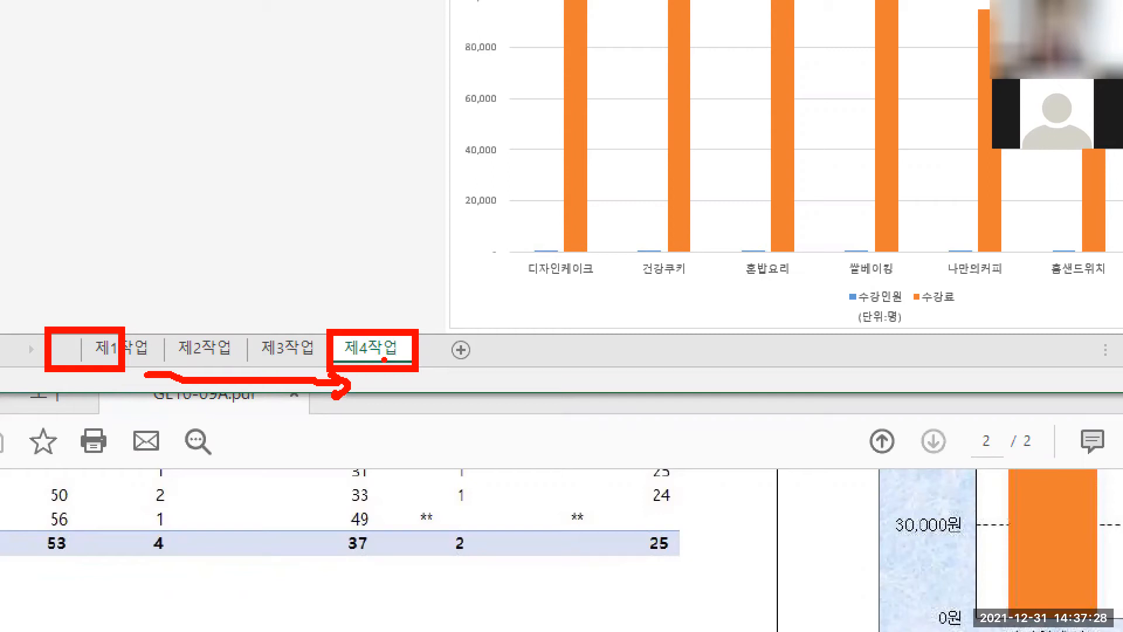
{"action": "key", "text": "Escape"}
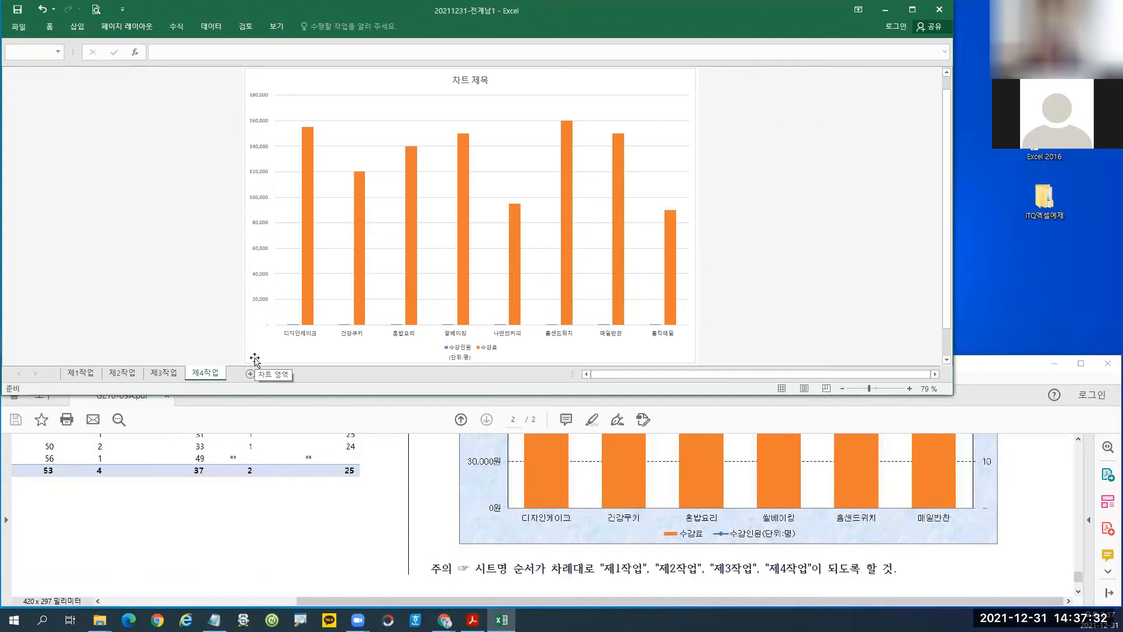
Review the chart conditions in the reference PDF.
{"action": "left_click", "coordinate": [1001, 380]}
{"action": "scroll", "coordinate": [988, 506], "scroll_direction": "up", "scroll_amount": 1}
{"action": "left_click_drag", "start_coordinate": [1081, 576], "coordinate": [1077, 551]}
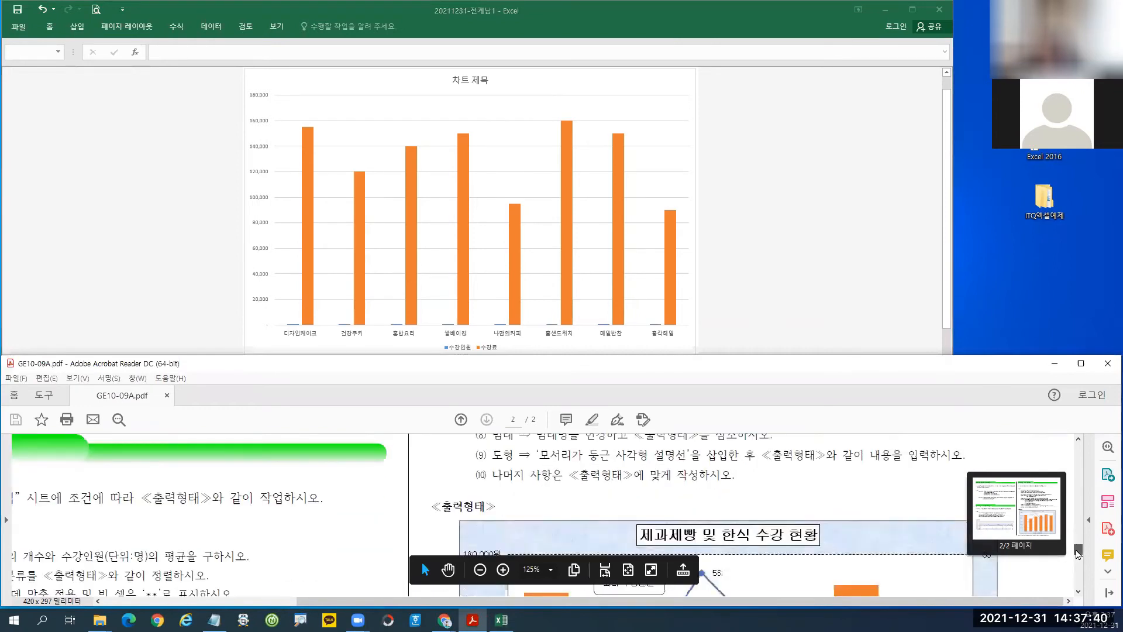
{"action": "mouse_move", "coordinate": [1078, 553]}
{"action": "left_mouse_down"}
{"action": "mouse_move", "coordinate": [1068, 522]}
{"action": "mouse_move", "coordinate": [1068, 534]}
{"action": "left_mouse_up"}
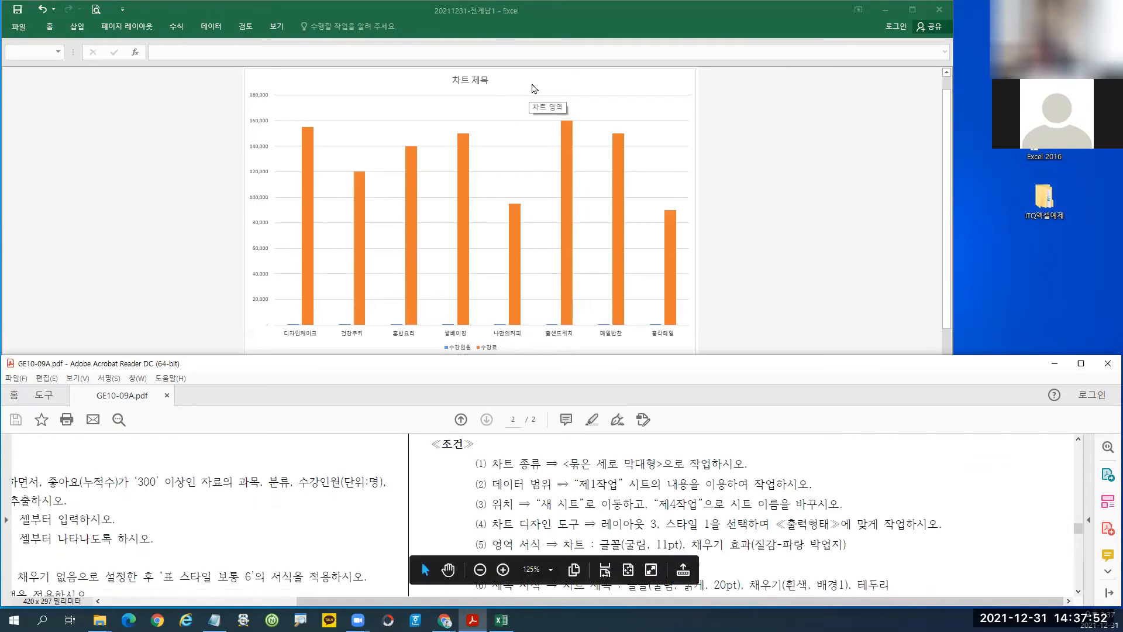
Open 차트 영역 서식 for the 제4작업 chart and show the Chart Design options.
{"action": "left_click", "coordinate": [532, 89]}
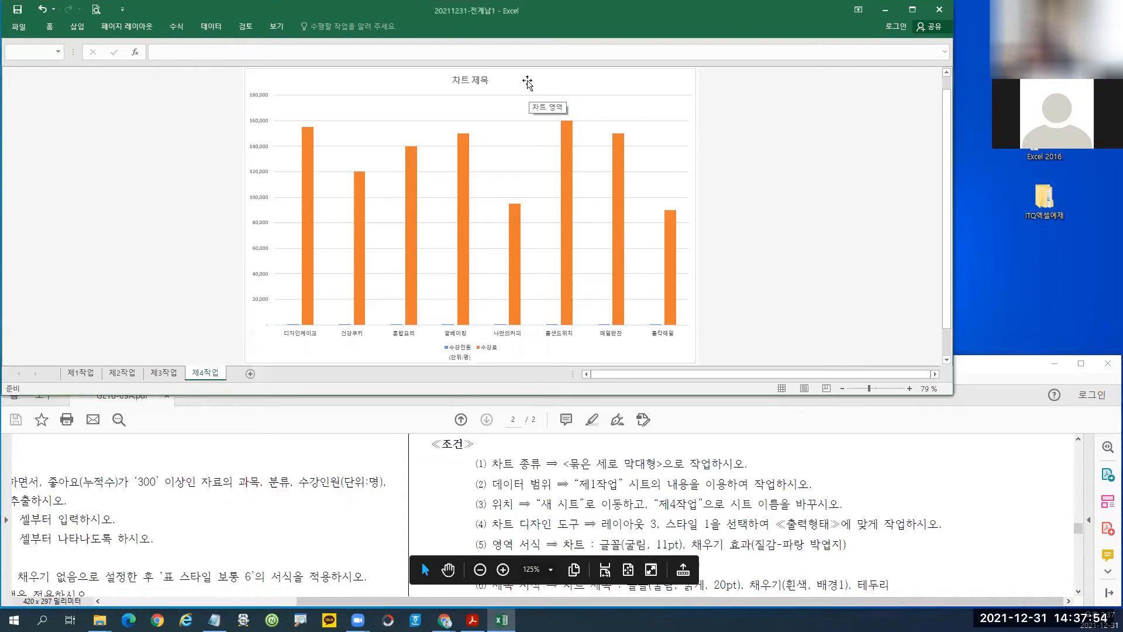
{"action": "double_click", "coordinate": [527, 83]}
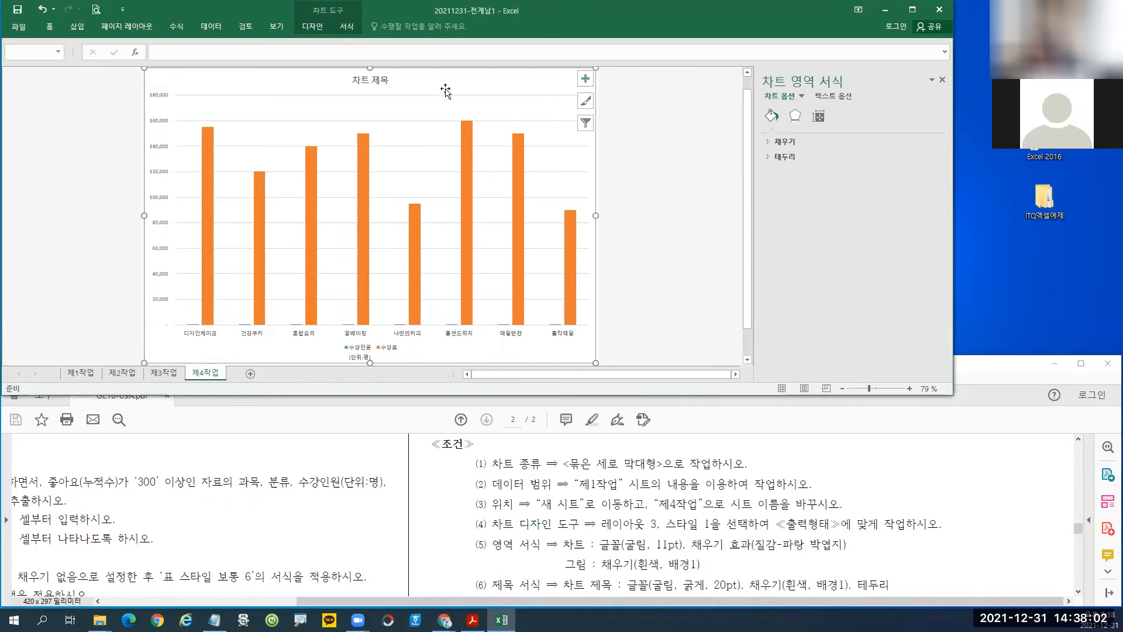
{"action": "left_click", "coordinate": [313, 28]}
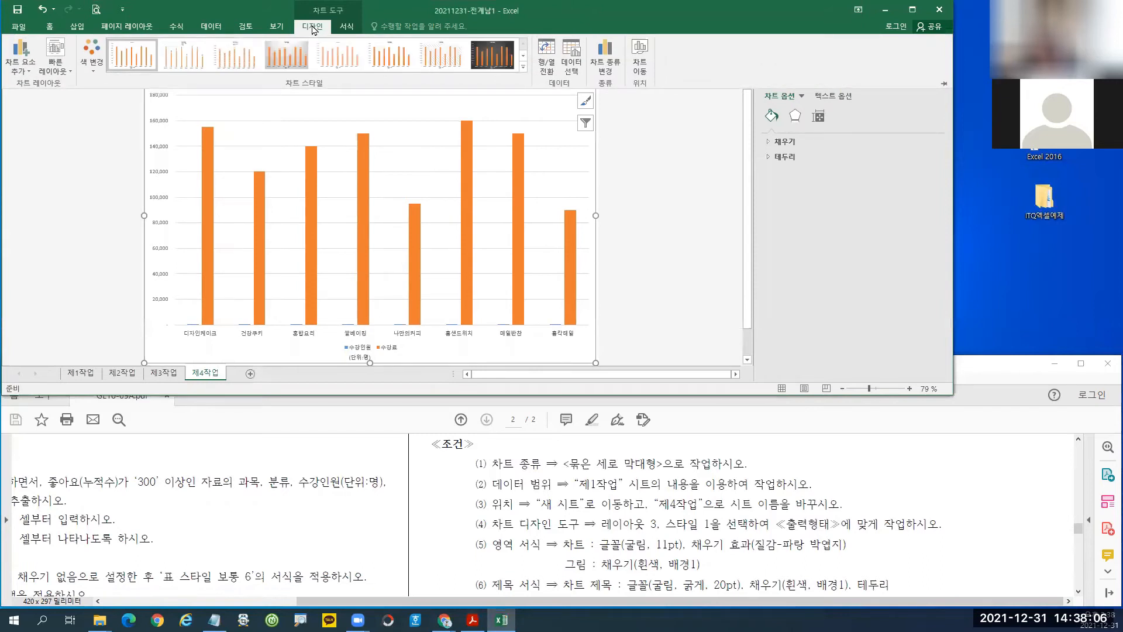
Apply Quick Layout 3 to the chart, mark Layout 3 and Style 1, then collapse the design options.
{"action": "left_click", "coordinate": [53, 69]}
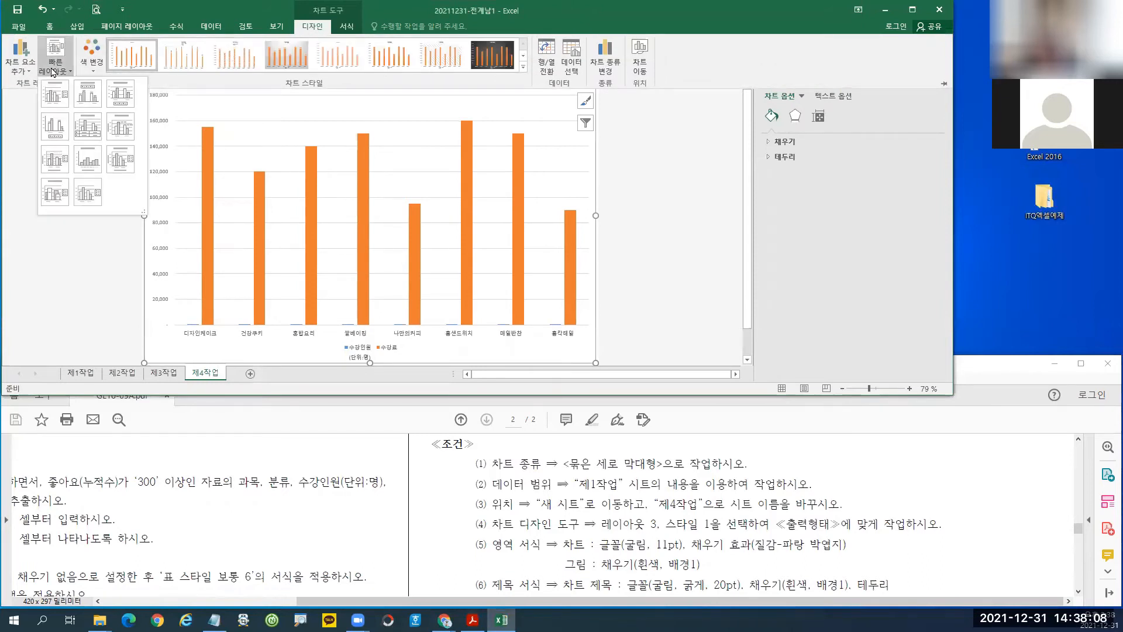
{"action": "left_click", "coordinate": [123, 99]}
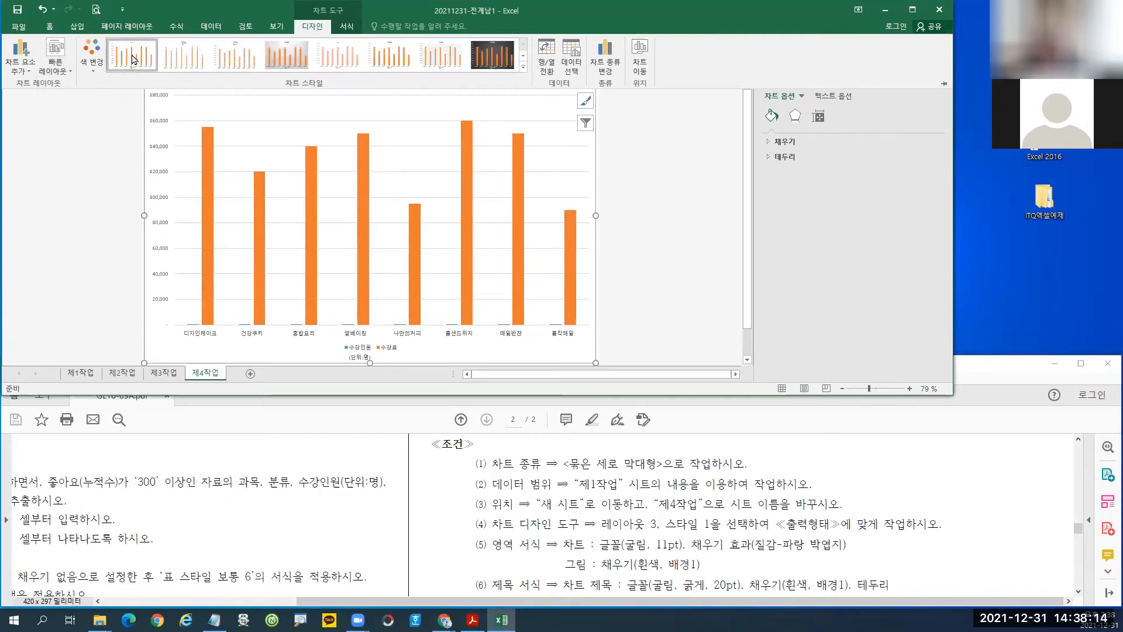
{"action": "mouse_move", "coordinate": [35, 35]}
{"action": "left_mouse_down"}
{"action": "mouse_move", "coordinate": [78, 79]}
{"action": "mouse_move", "coordinate": [81, 128]}
{"action": "left_mouse_up"}
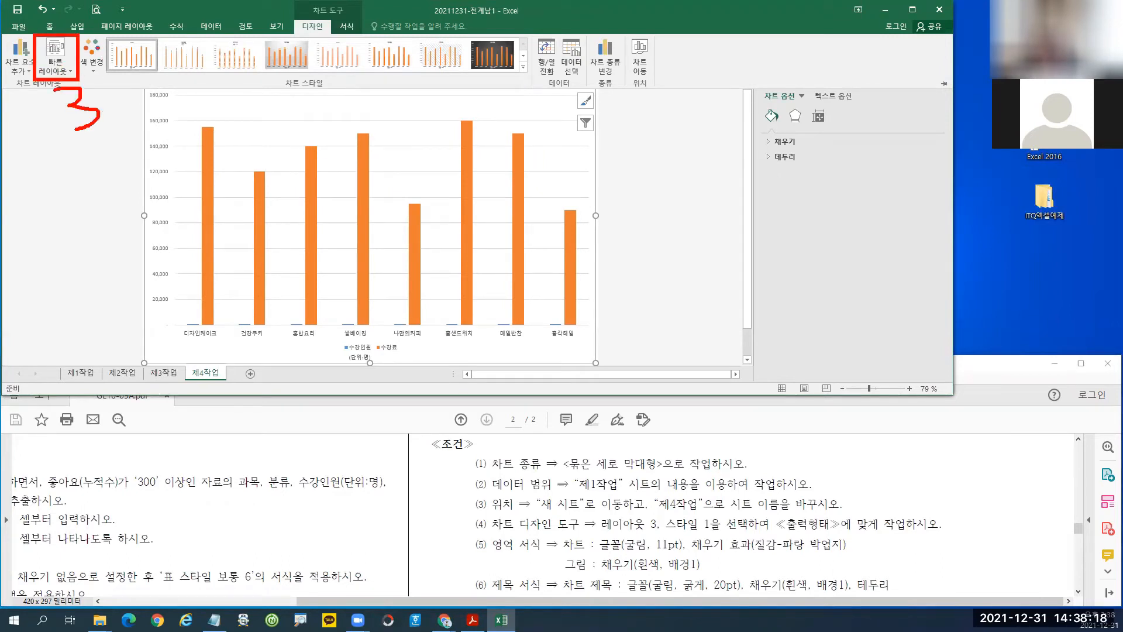
{"action": "mouse_move", "coordinate": [105, 39]}
{"action": "left_mouse_down"}
{"action": "mouse_move", "coordinate": [158, 71]}
{"action": "mouse_move", "coordinate": [133, 114]}
{"action": "left_mouse_up"}
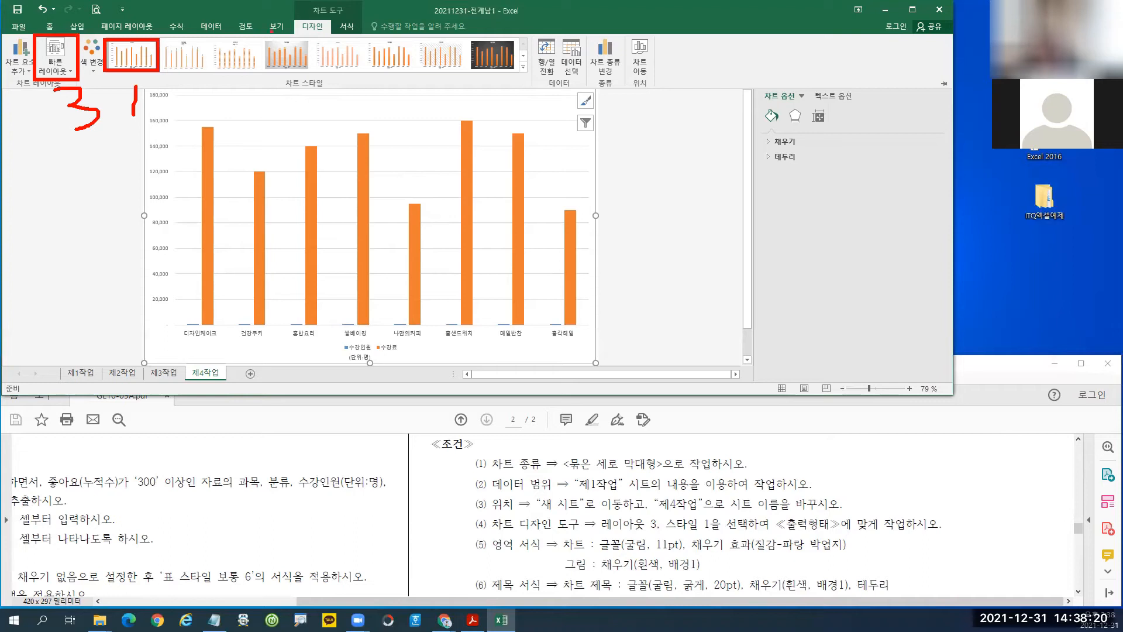
{"action": "left_click_drag", "start_coordinate": [289, 17], "coordinate": [340, 38]}
{"action": "left_click_drag", "start_coordinate": [302, 93], "coordinate": [320, 37]}
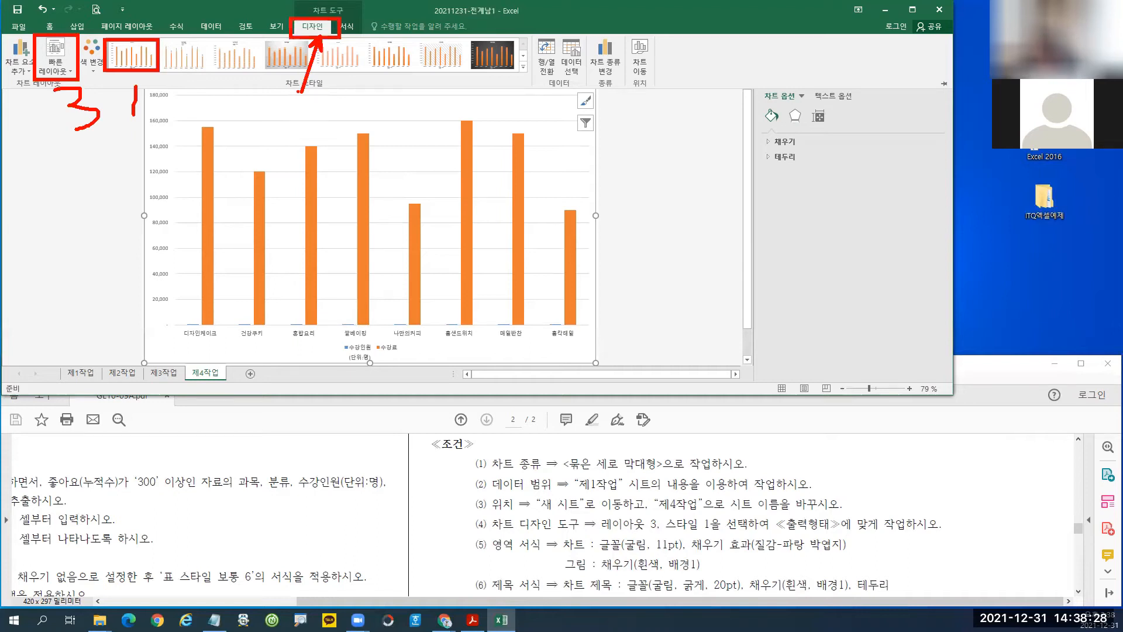
{"action": "left_click", "coordinate": [298, 97]}
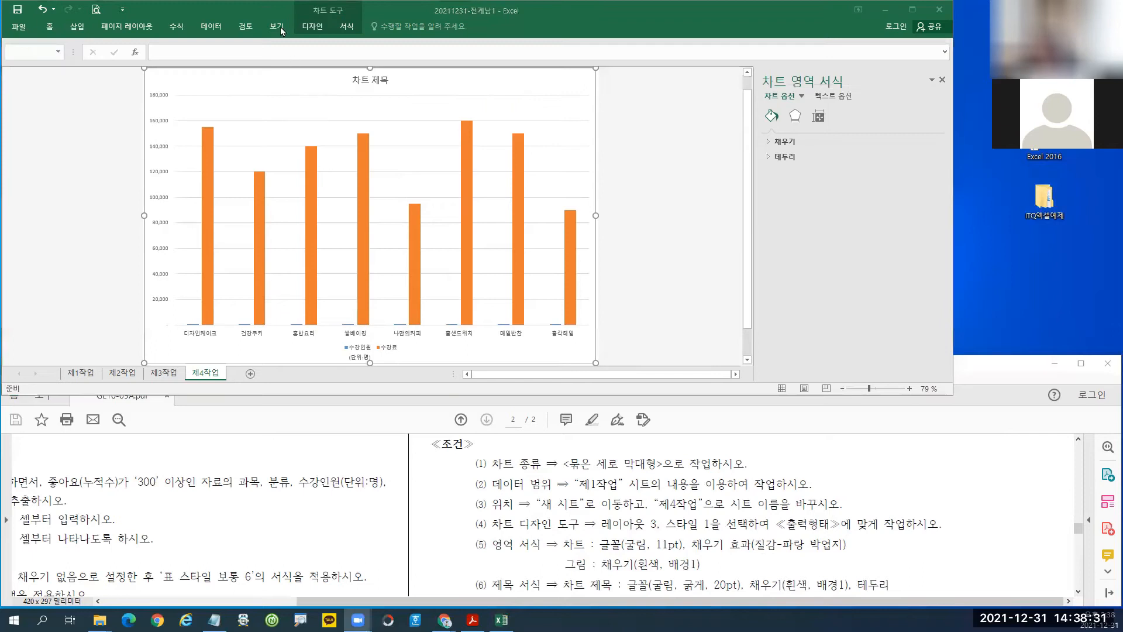
Set the chart font to 굴림 at 11 pt, then return to the Acrobat instructions.
{"action": "left_click", "coordinate": [49, 28]}
{"action": "left_click", "coordinate": [150, 46]}
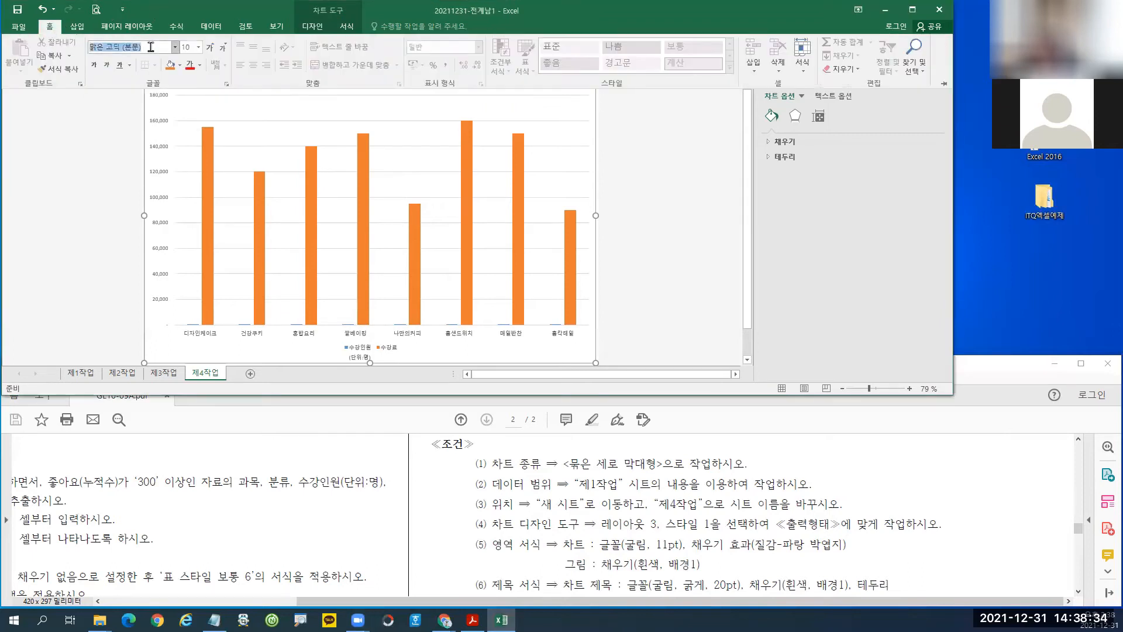
{"action": "key", "text": "BackSpace"}
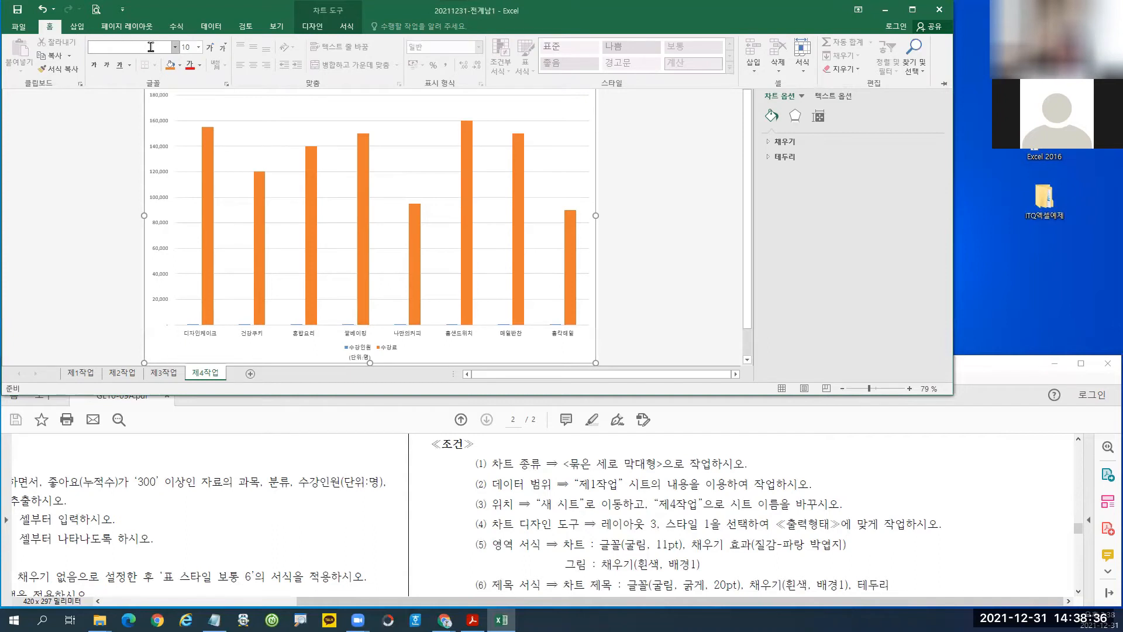
{"action": "type", "text": "굴림"}
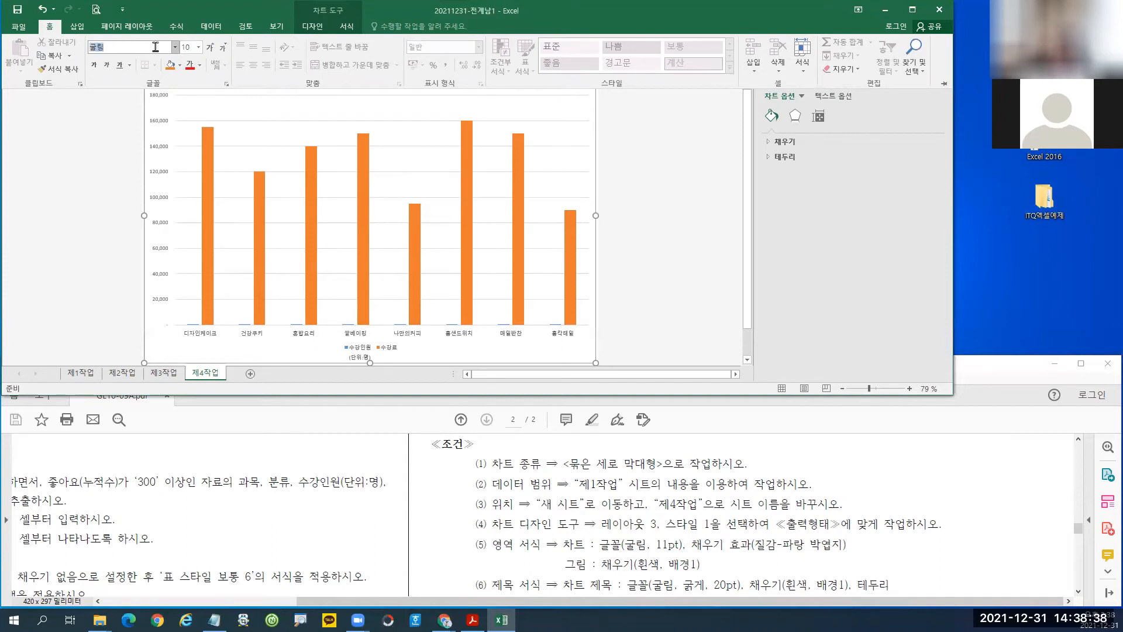
{"action": "key", "text": "Return"}
{"action": "left_click", "coordinate": [193, 49]}
{"action": "type", "text": "1"}
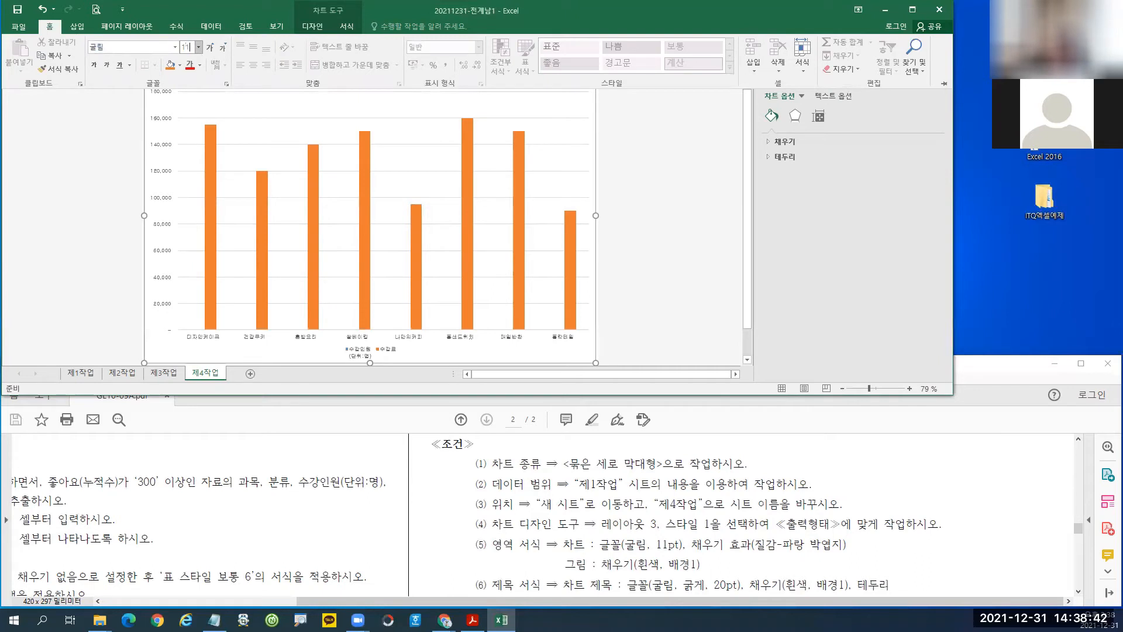
{"action": "key", "text": "Return"}
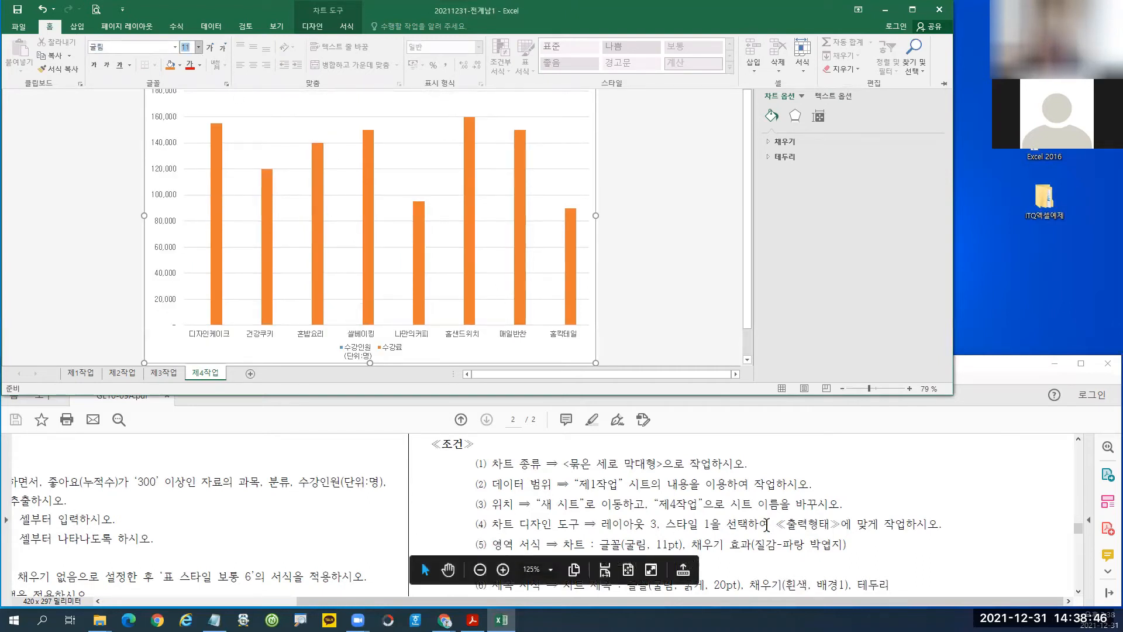
{"action": "left_click", "coordinate": [1024, 373]}
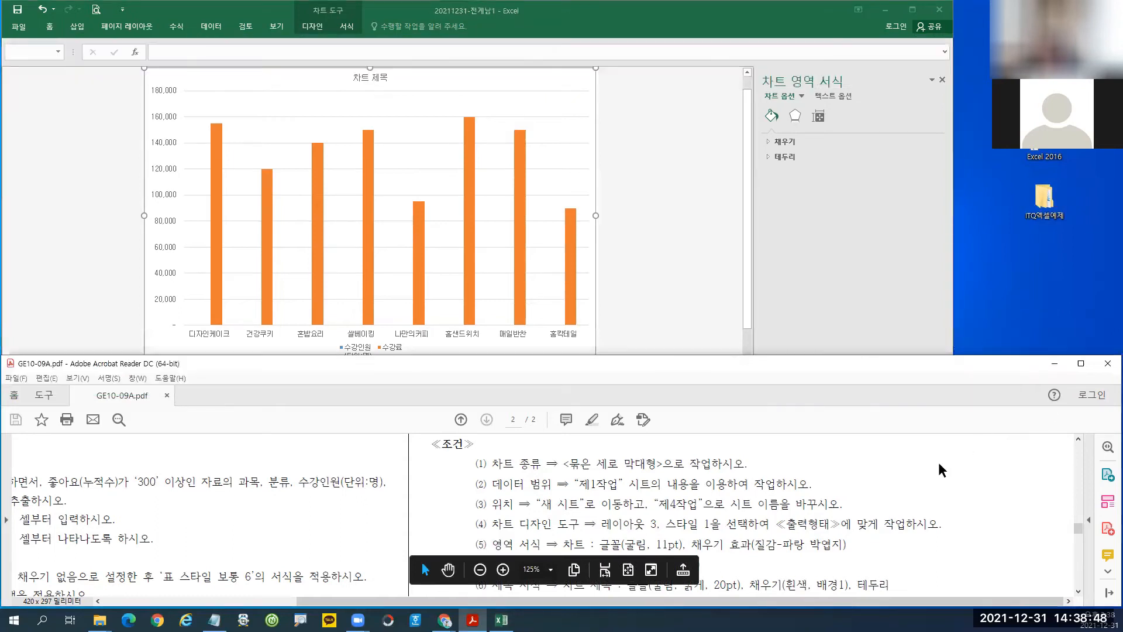
Mark the font requirement in the instructions, then return to the chart in Excel.
{"action": "scroll", "coordinate": [940, 470], "scroll_direction": "down", "scroll_amount": 4}
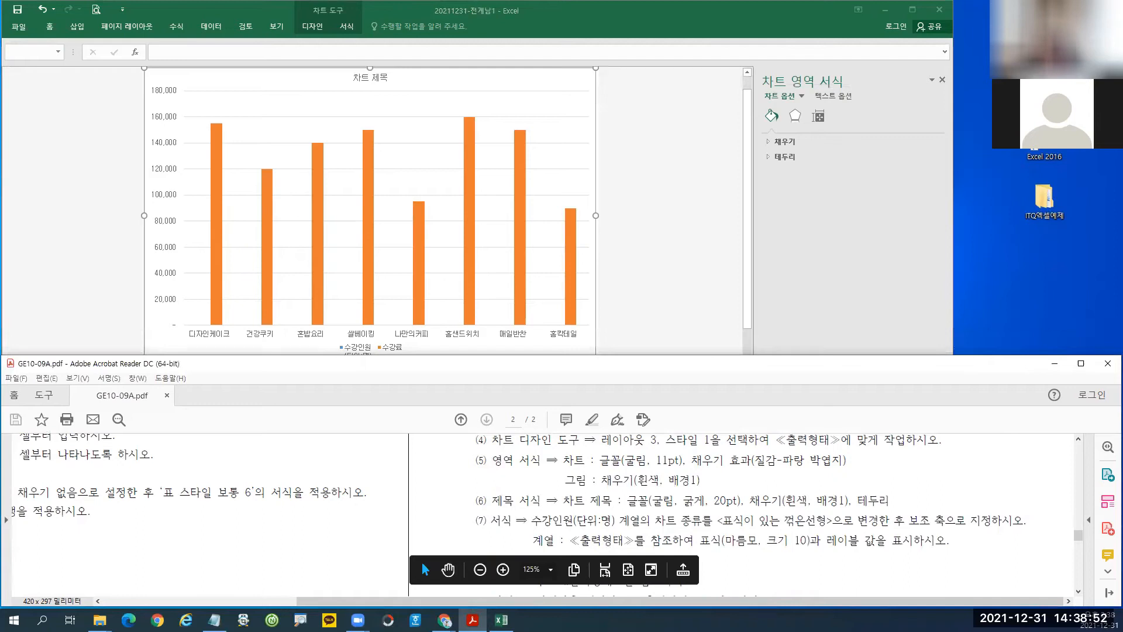
{"action": "left_click_drag", "start_coordinate": [597, 453], "coordinate": [686, 475]}
{"action": "key", "text": "Escape"}
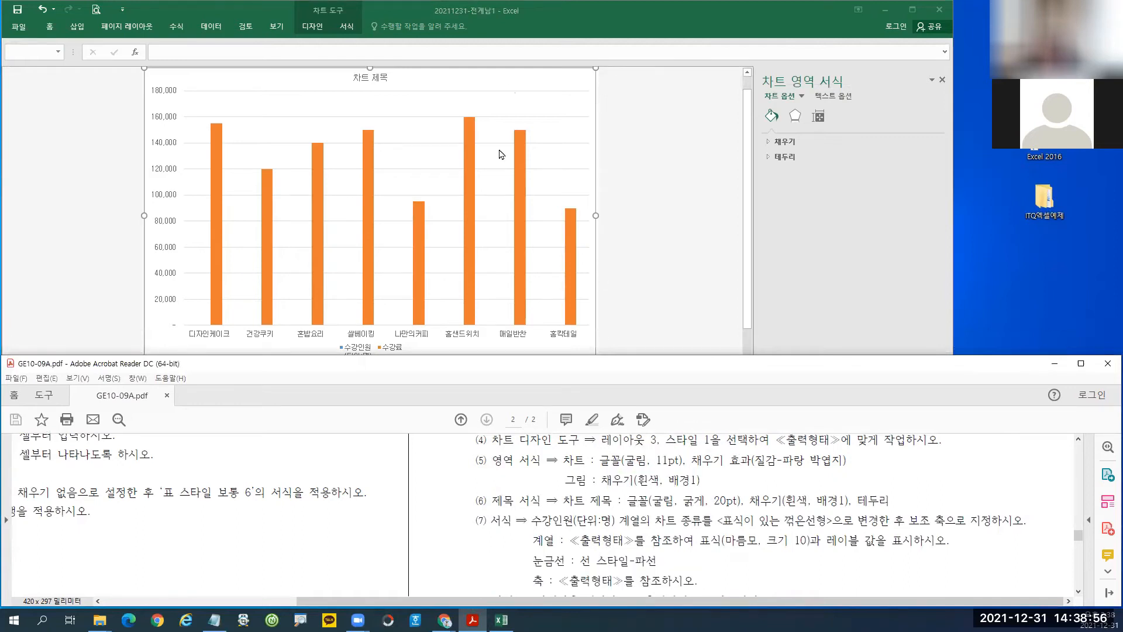
{"action": "left_click", "coordinate": [506, 82]}
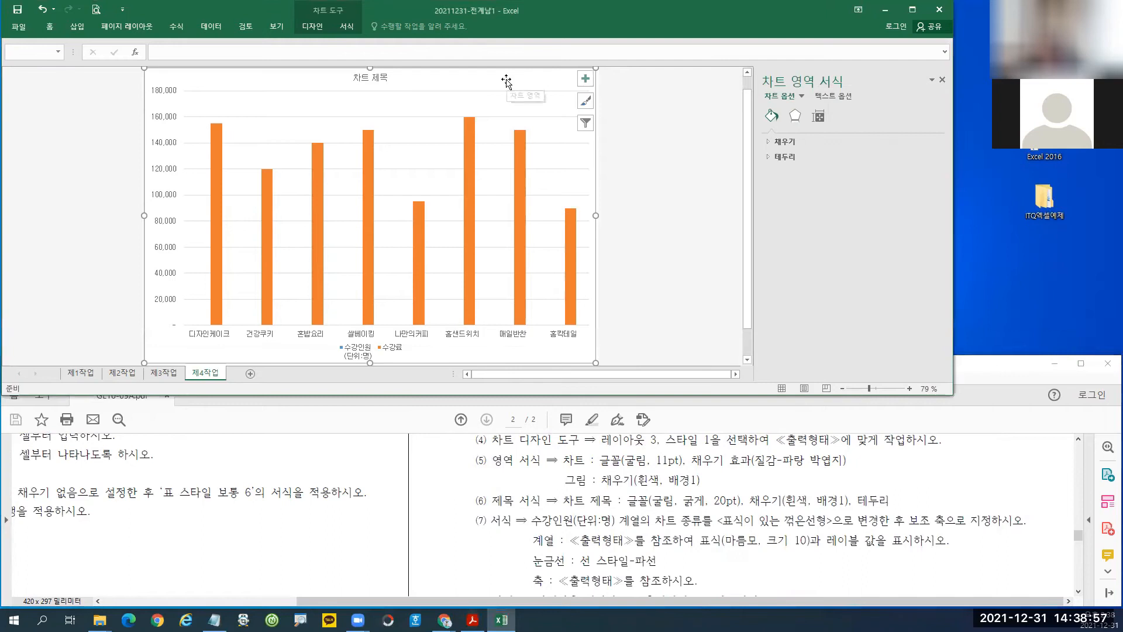
Apply the 파랑 박엽지 texture to the chart area and outline the plot area for viewers.
{"action": "left_click", "coordinate": [794, 144]}
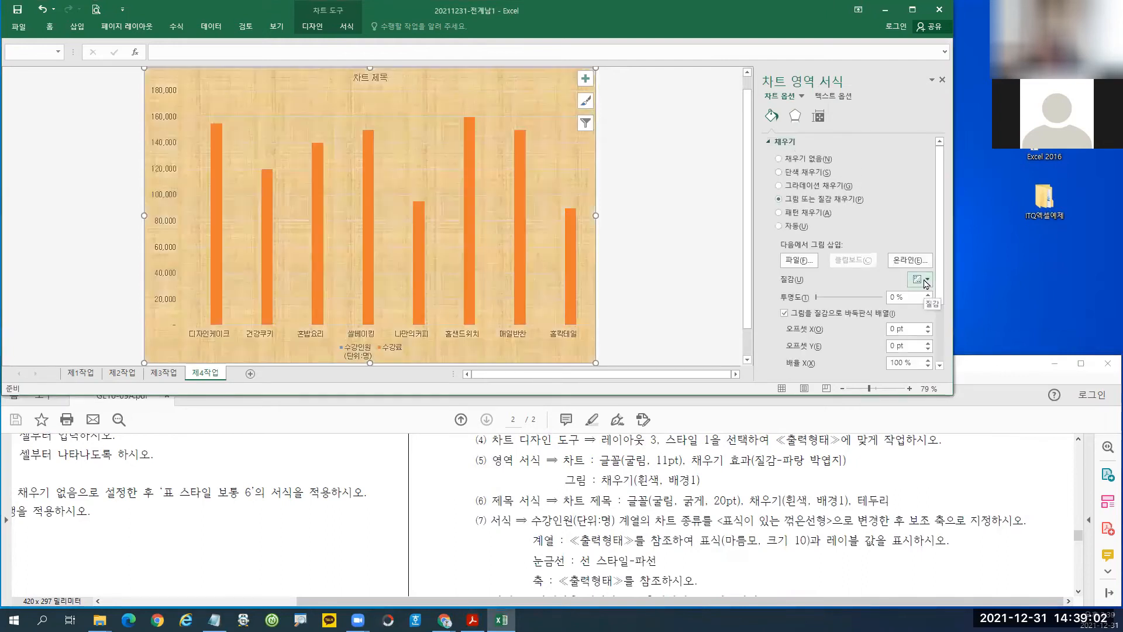
{"action": "left_click", "coordinate": [926, 281]}
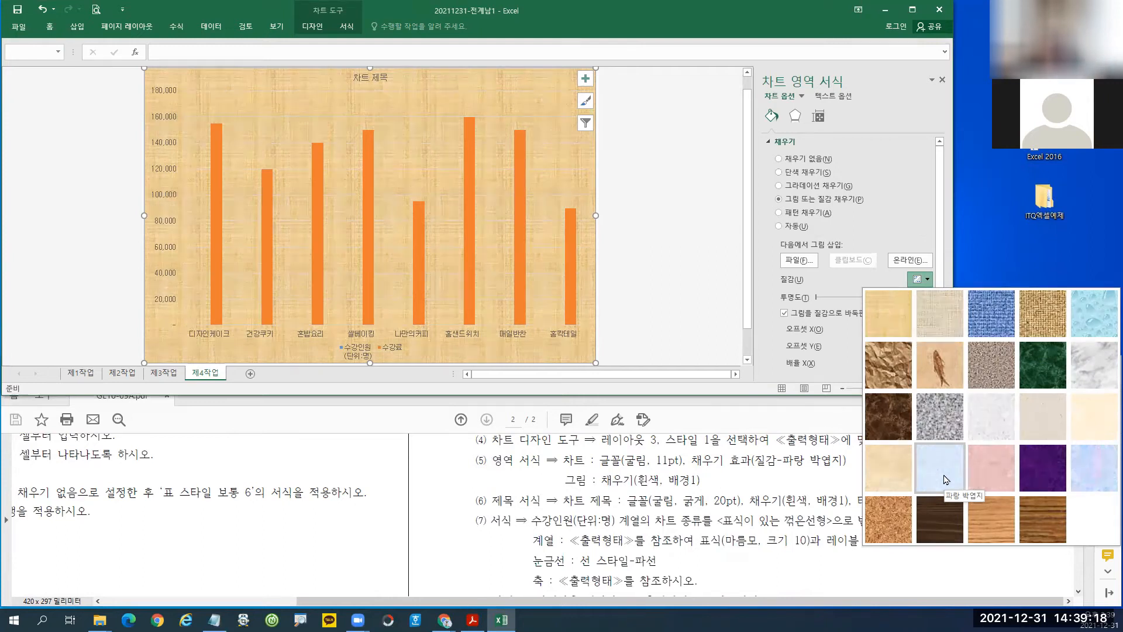
{"action": "left_click", "coordinate": [946, 480]}
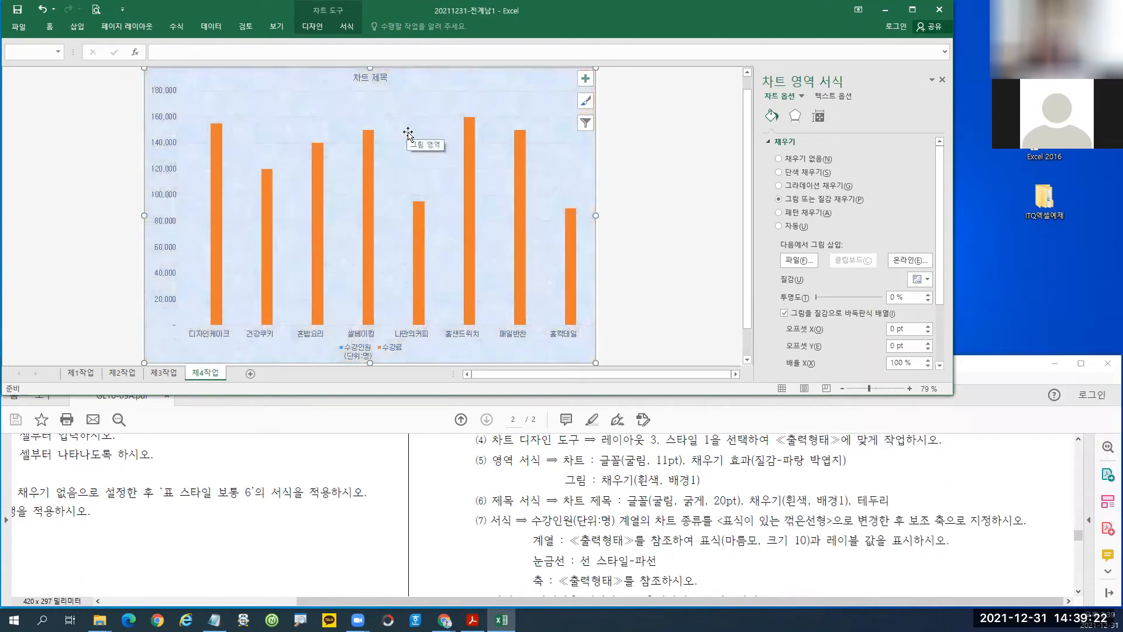
{"action": "key", "text": "ctrl+2"}
{"action": "left_click_drag", "start_coordinate": [180, 92], "coordinate": [581, 327]}
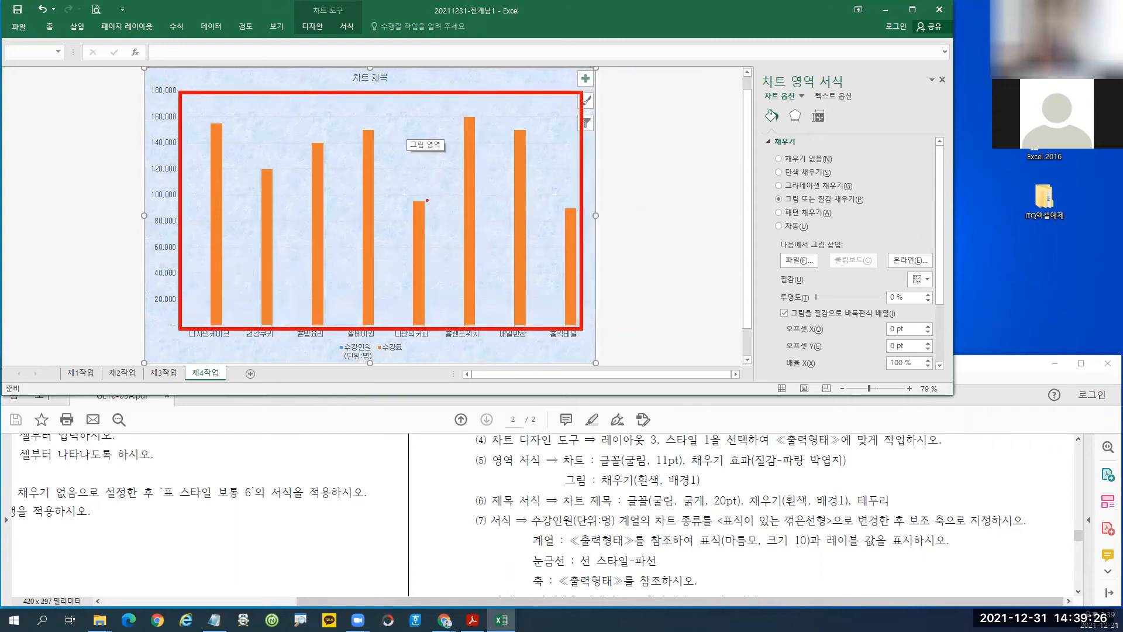
{"action": "mouse_move", "coordinate": [422, 186]}
{"action": "left_mouse_down"}
{"action": "mouse_move", "coordinate": [462, 150]}
{"action": "mouse_move", "coordinate": [426, 187]}
{"action": "left_mouse_up"}
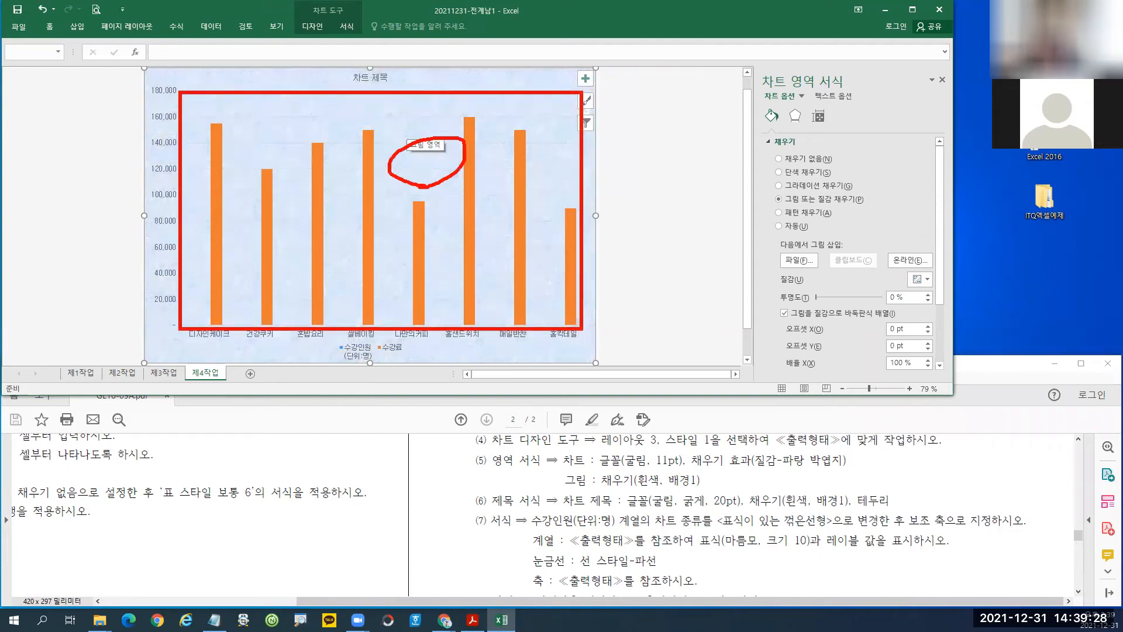
{"action": "key", "text": "Escape"}
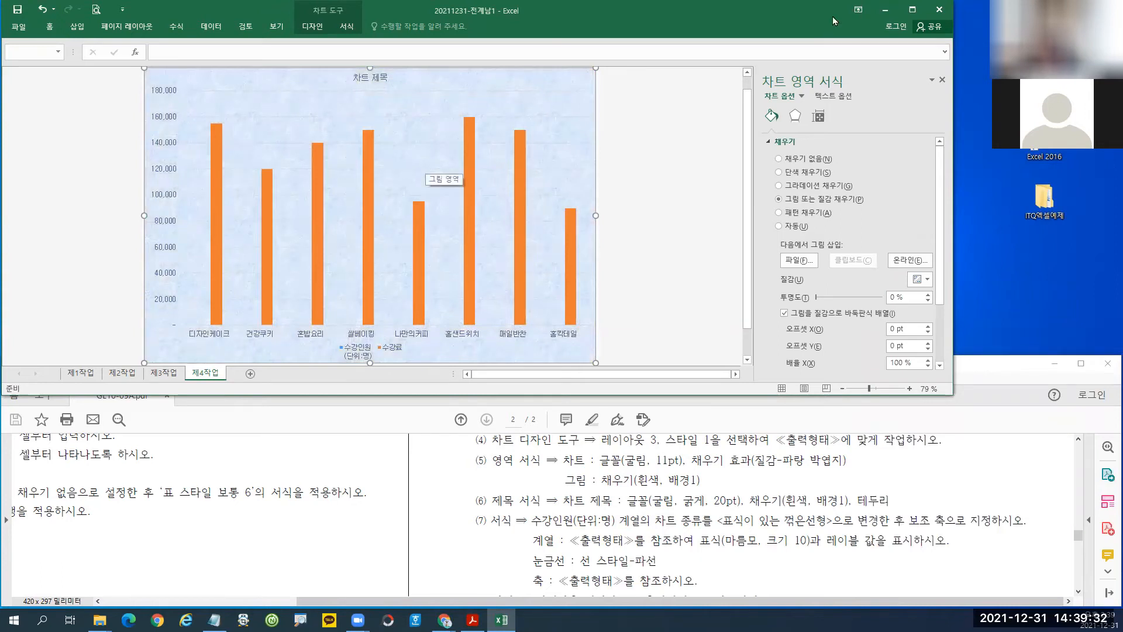
Select the plot area and set it to Solid fill with White colour.
{"action": "left_click", "coordinate": [888, 10]}
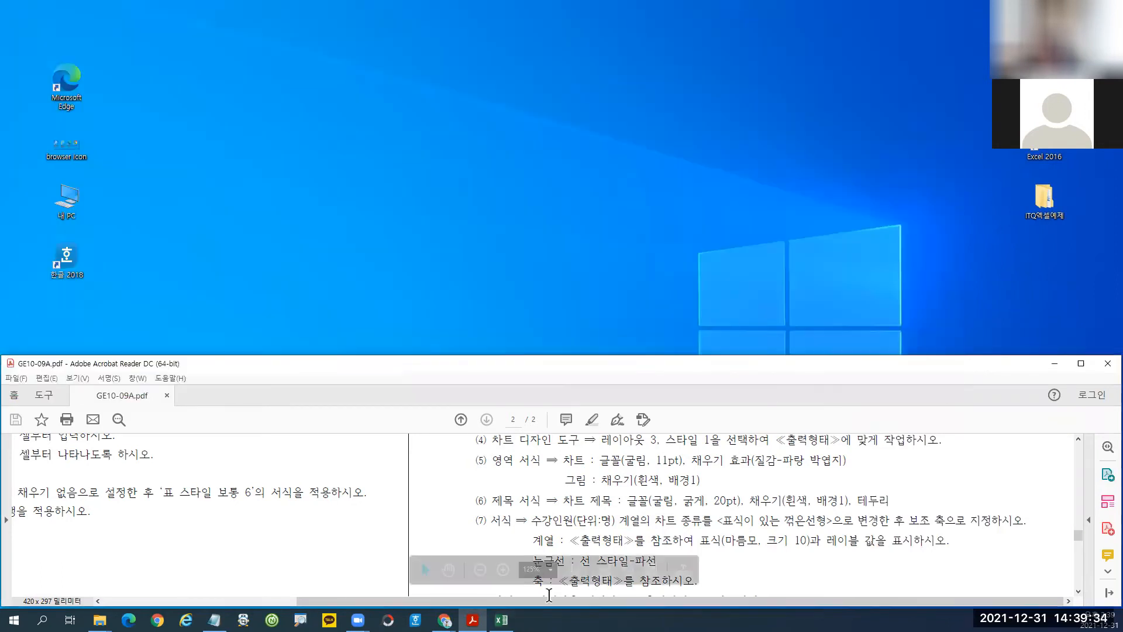
{"action": "left_click", "coordinate": [504, 619]}
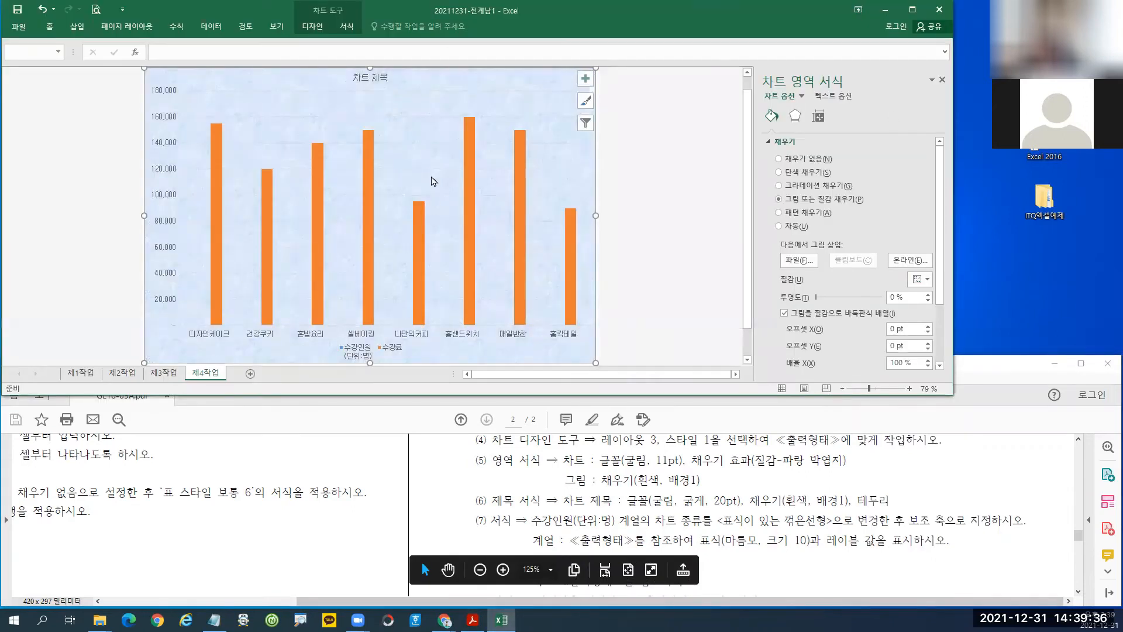
{"action": "left_click", "coordinate": [426, 158]}
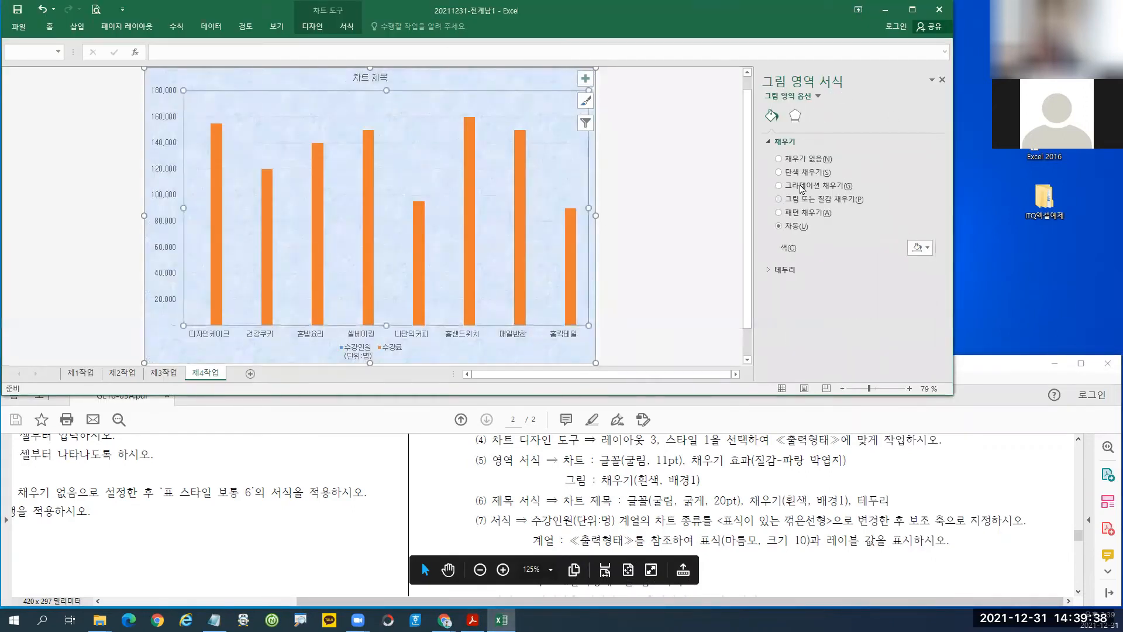
{"action": "left_click", "coordinate": [806, 175]}
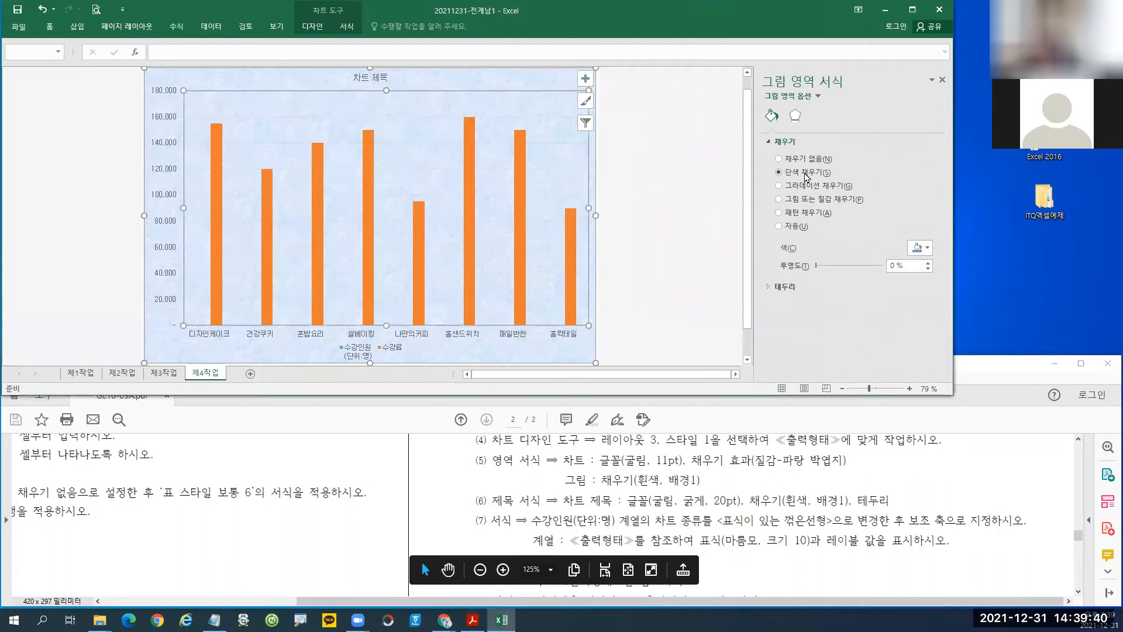
{"action": "left_click", "coordinate": [927, 249]}
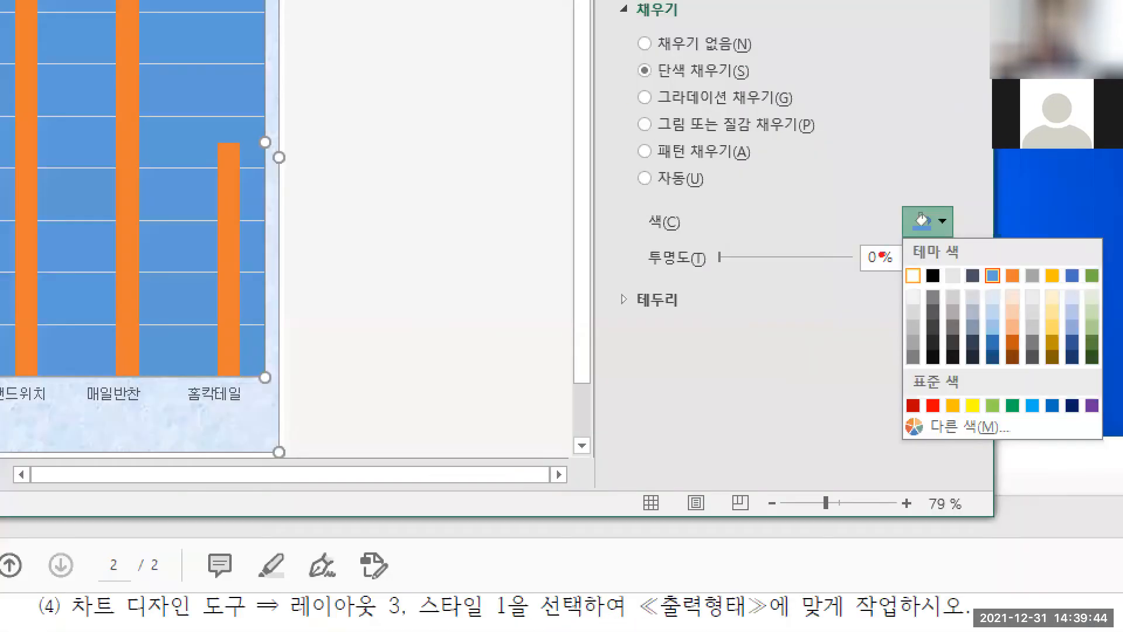
{"action": "mouse_move", "coordinate": [623, 50]}
{"action": "left_mouse_down"}
{"action": "mouse_move", "coordinate": [694, 88]}
{"action": "mouse_move", "coordinate": [758, 88]}
{"action": "left_mouse_up"}
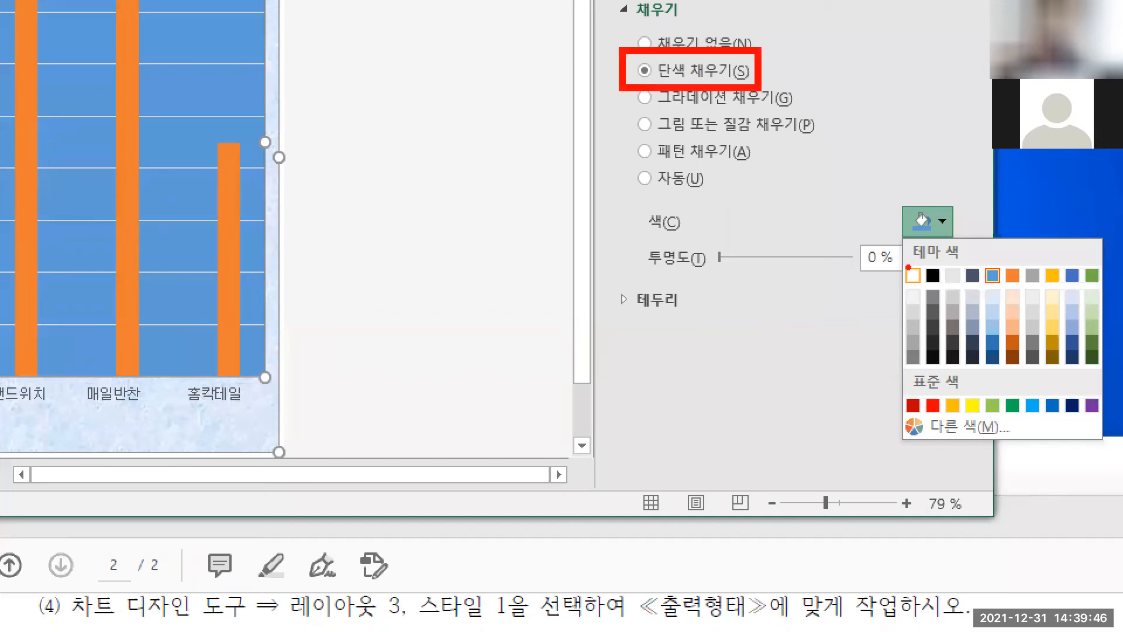
{"action": "left_click_drag", "start_coordinate": [899, 262], "coordinate": [932, 292]}
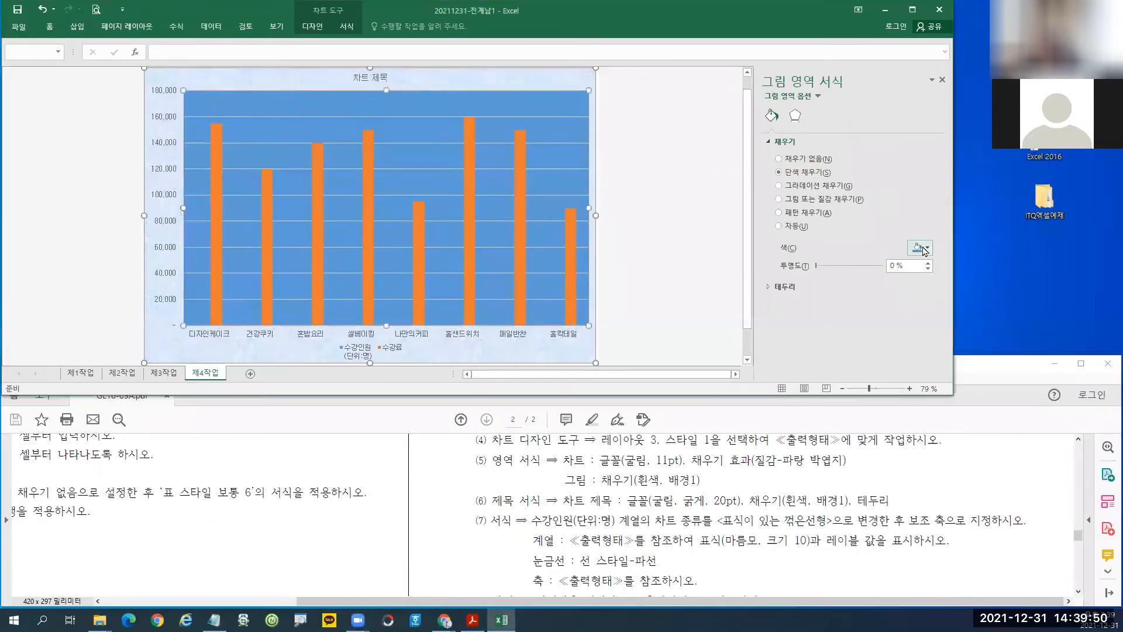
{"action": "left_click", "coordinate": [921, 247]}
{"action": "left_click", "coordinate": [915, 275]}
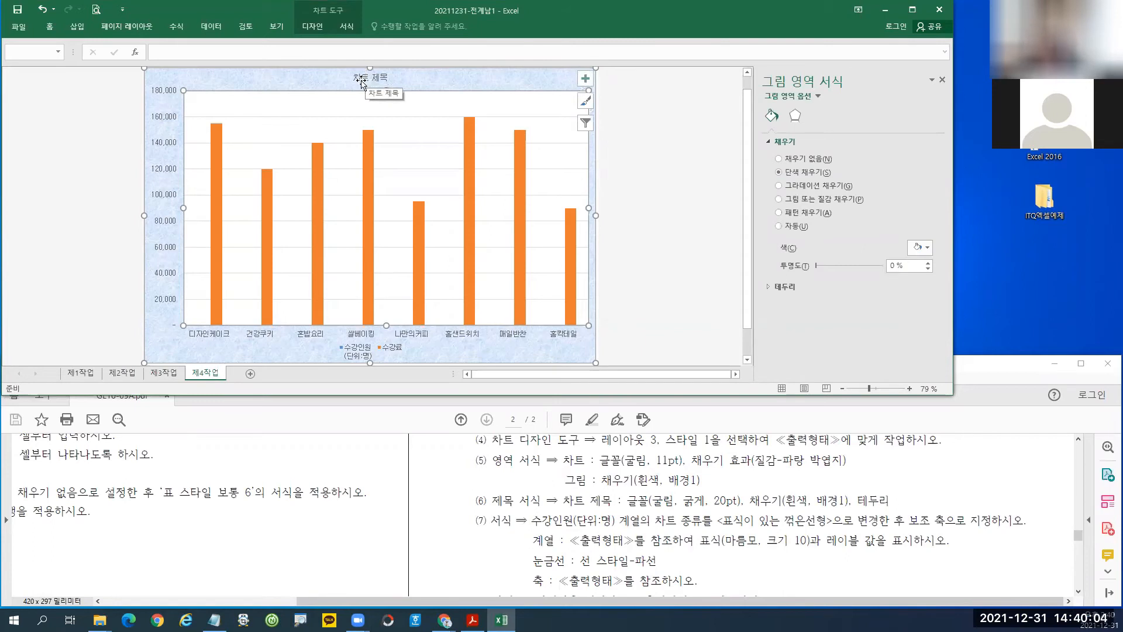
Set the chart title to Solid fill with a black solid-line border.
{"action": "left_click", "coordinate": [361, 82]}
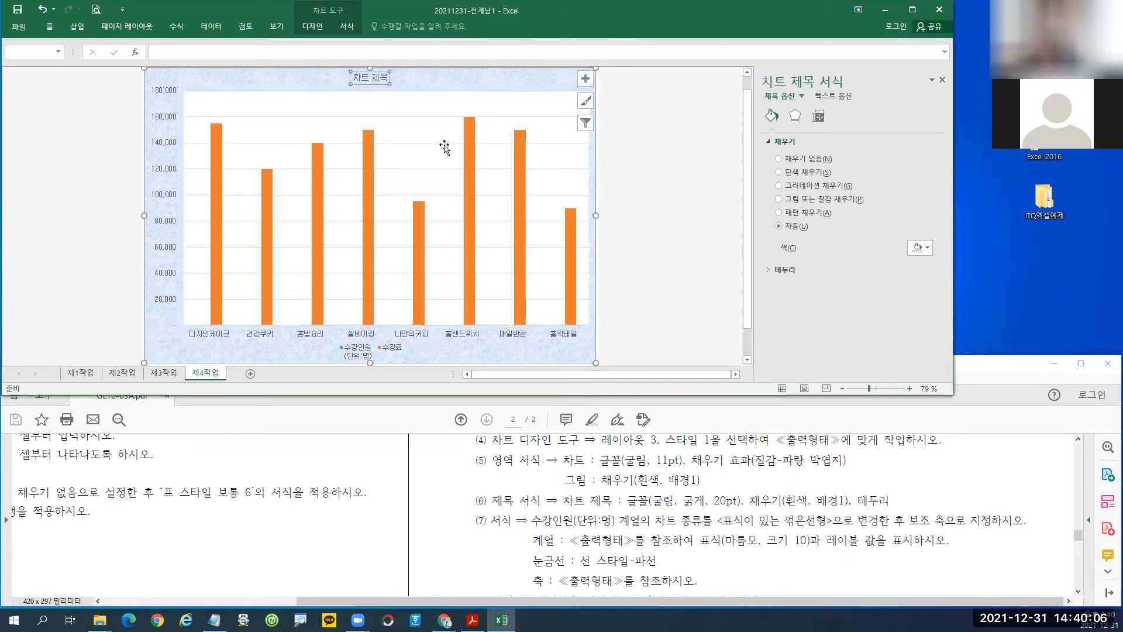
{"action": "left_click", "coordinate": [809, 175]}
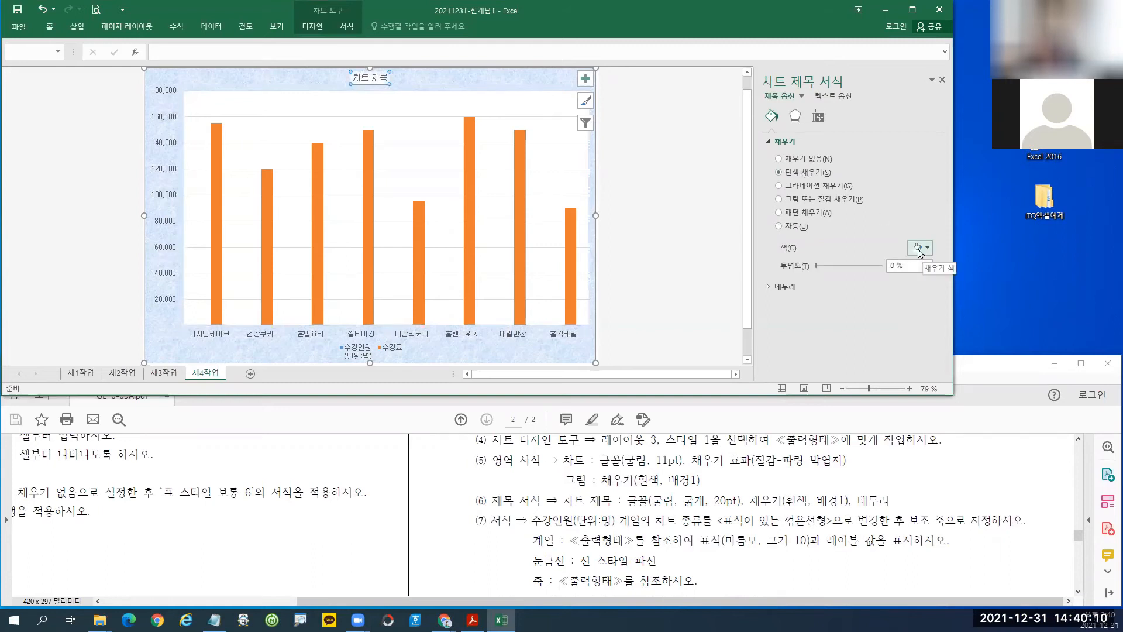
{"action": "left_click", "coordinate": [785, 286]}
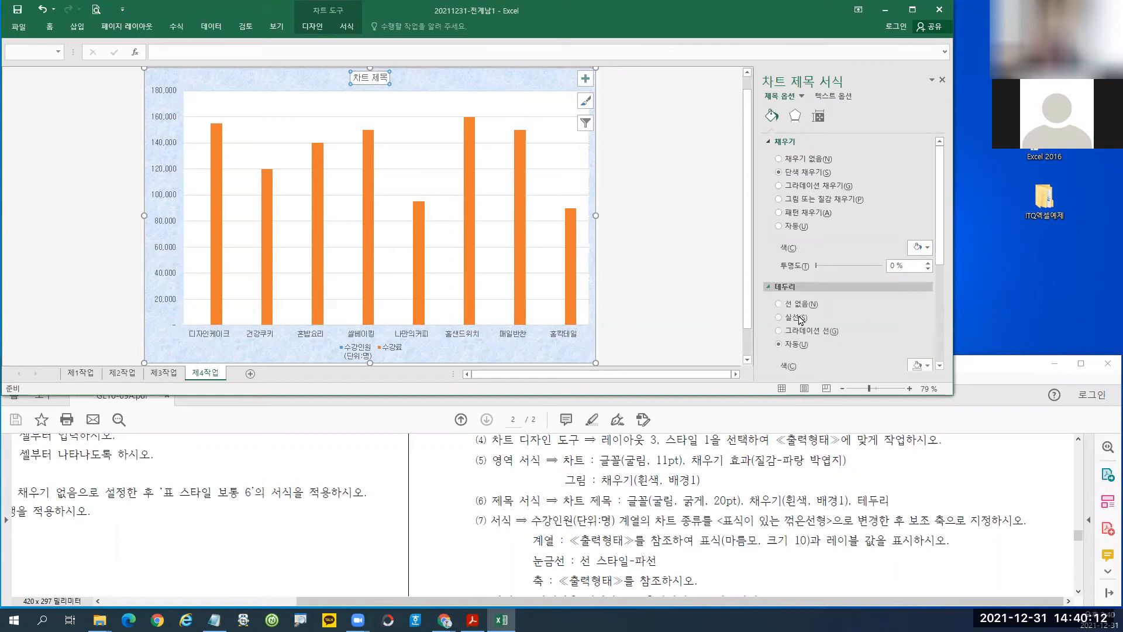
{"action": "left_click", "coordinate": [928, 365]}
{"action": "left_click", "coordinate": [924, 390]}
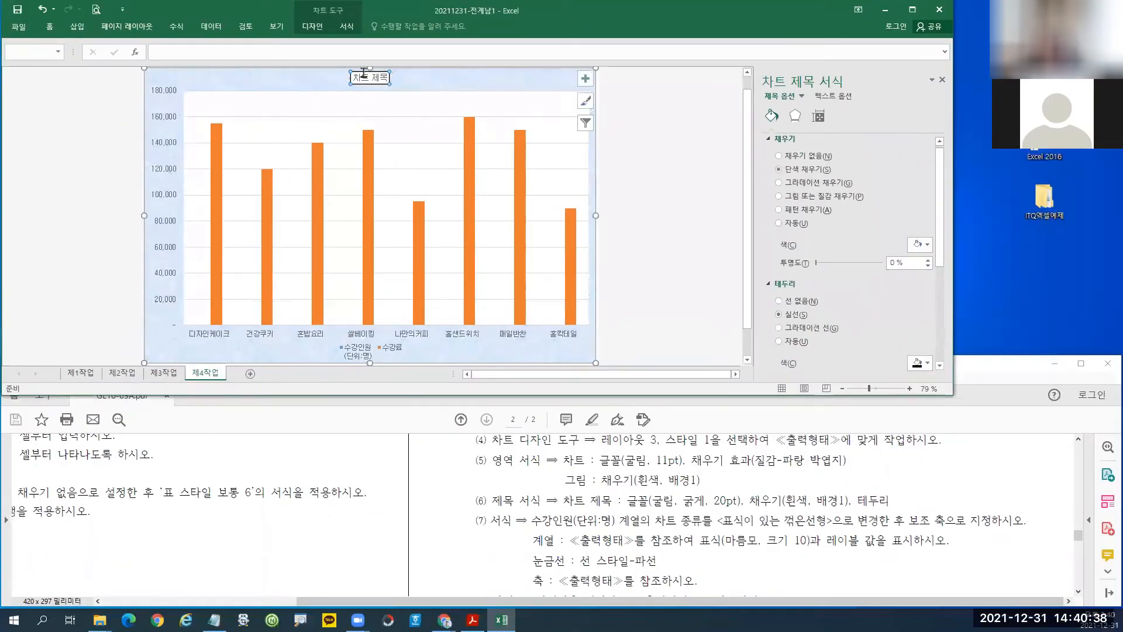
Format the chart title text as 20 pt, bold, in black.
{"action": "left_click", "coordinate": [51, 28]}
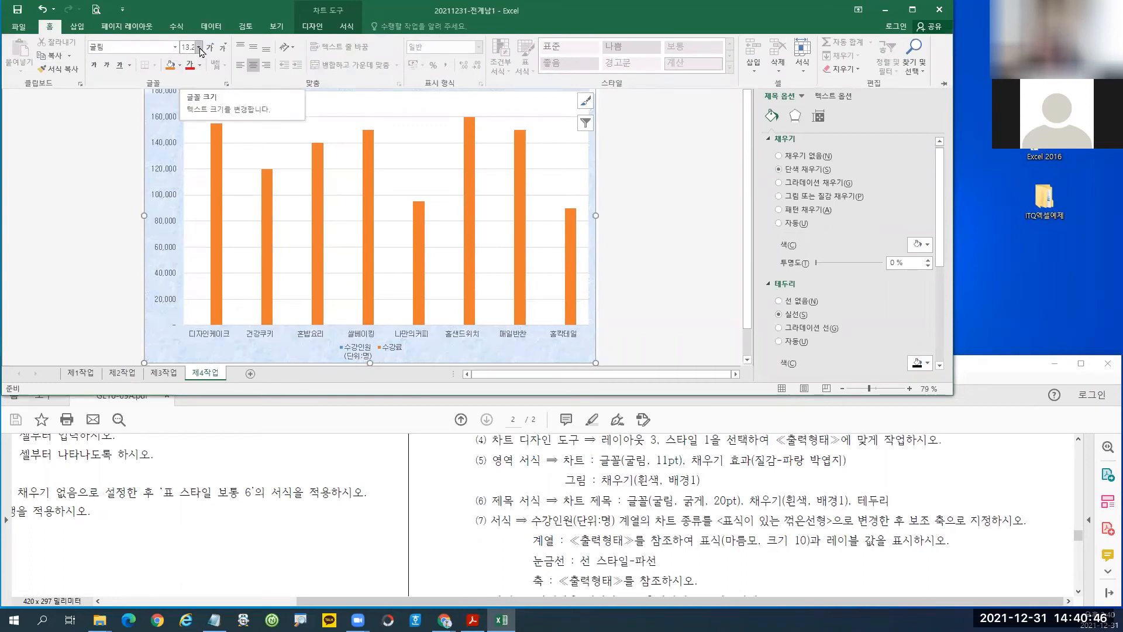
{"action": "left_click", "coordinate": [200, 47]}
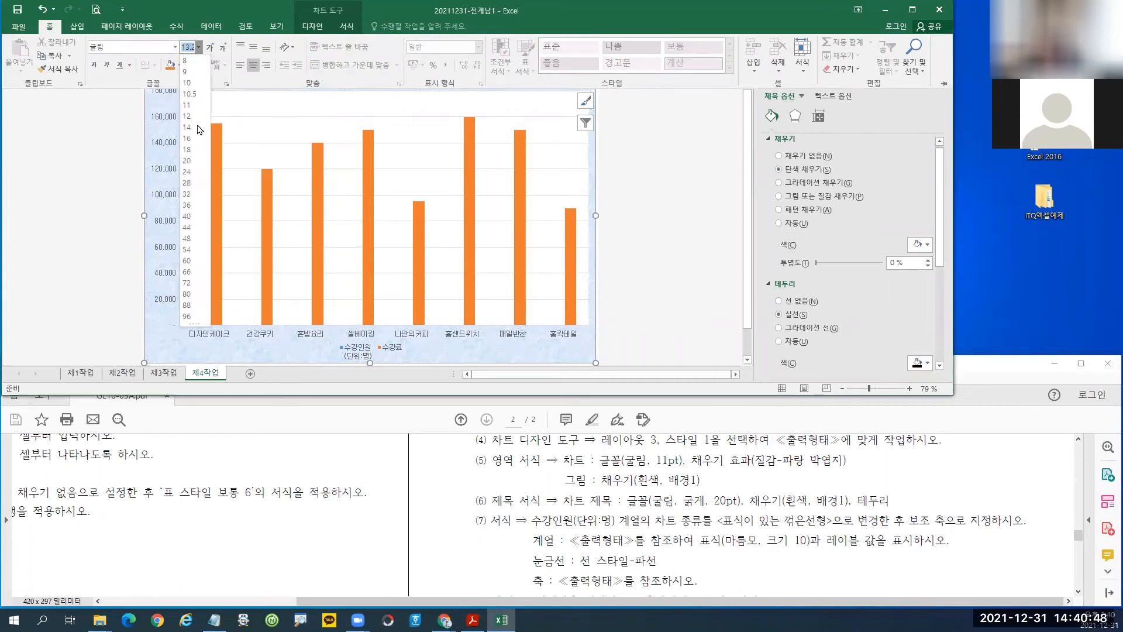
{"action": "left_click", "coordinate": [187, 161]}
{"action": "left_click", "coordinate": [94, 66]}
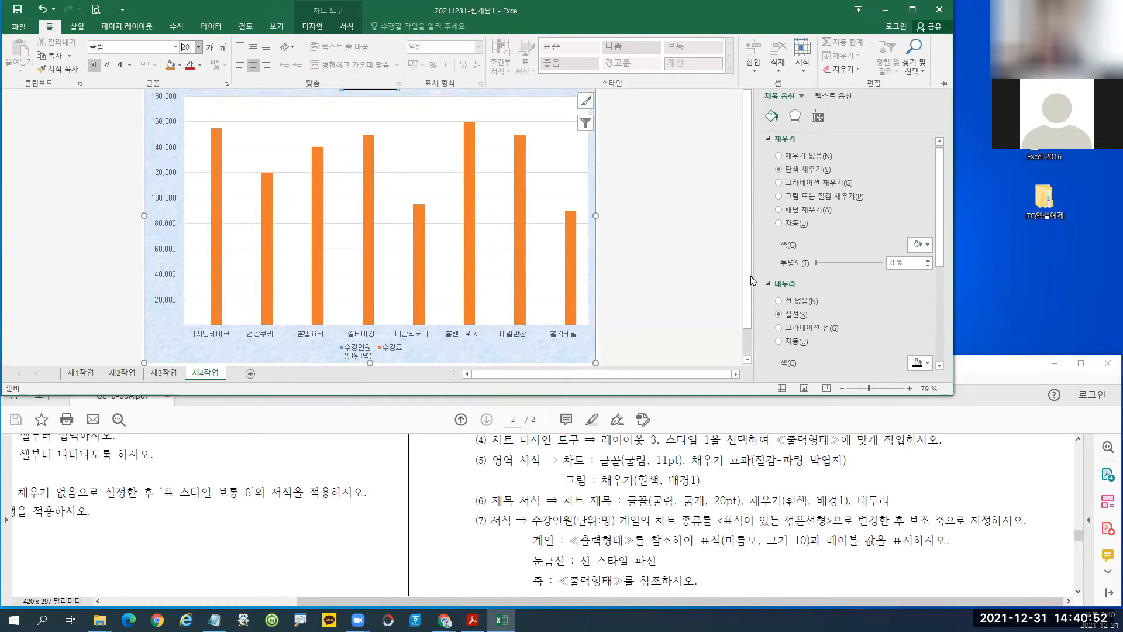
{"action": "left_click", "coordinate": [752, 275]}
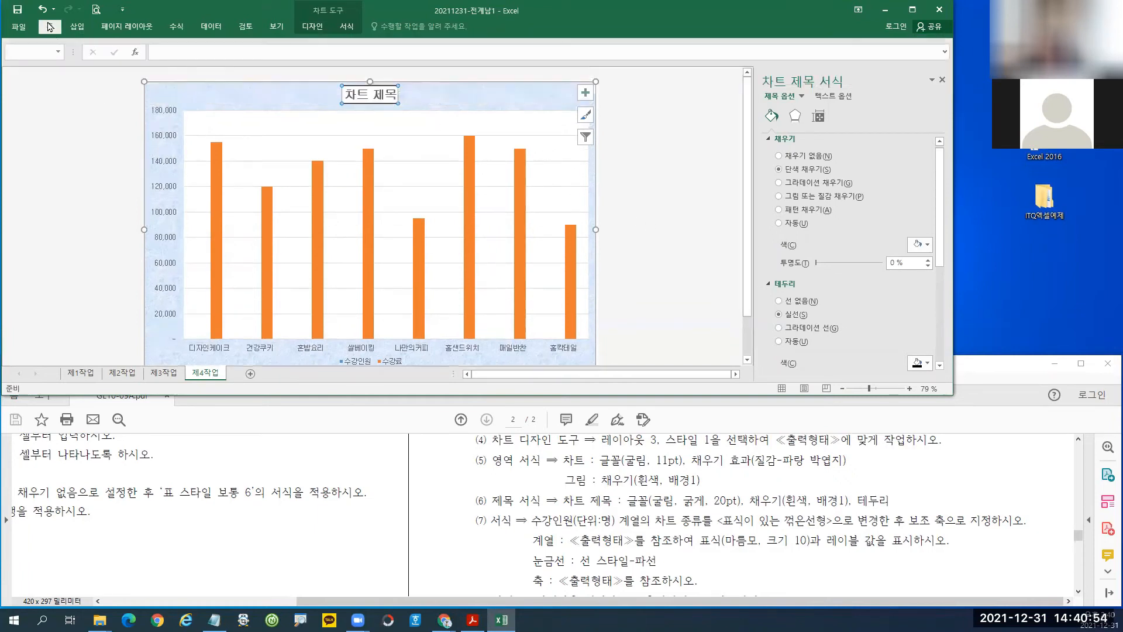
{"action": "left_click", "coordinate": [50, 26]}
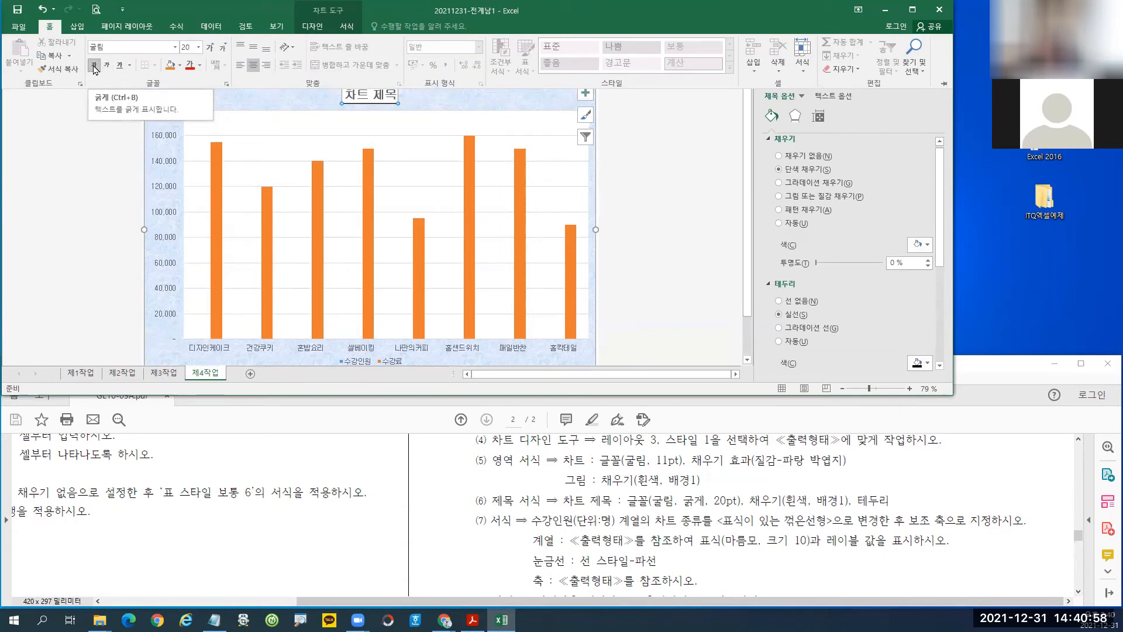
{"action": "left_click", "coordinate": [93, 68]}
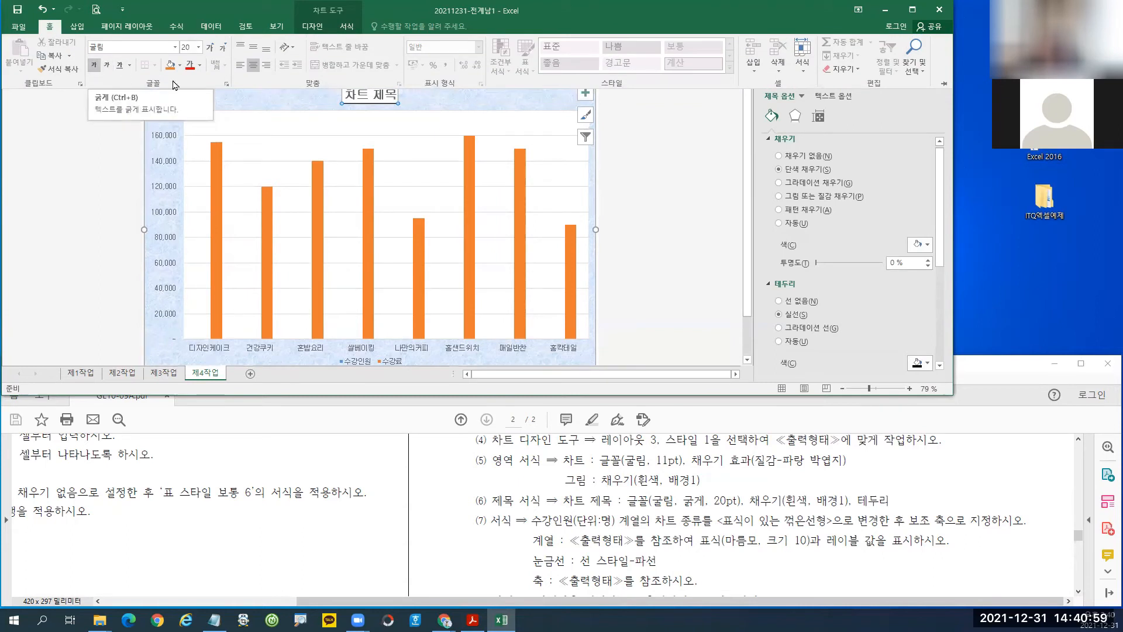
{"action": "left_click", "coordinate": [201, 66]}
{"action": "left_click", "coordinate": [199, 105]}
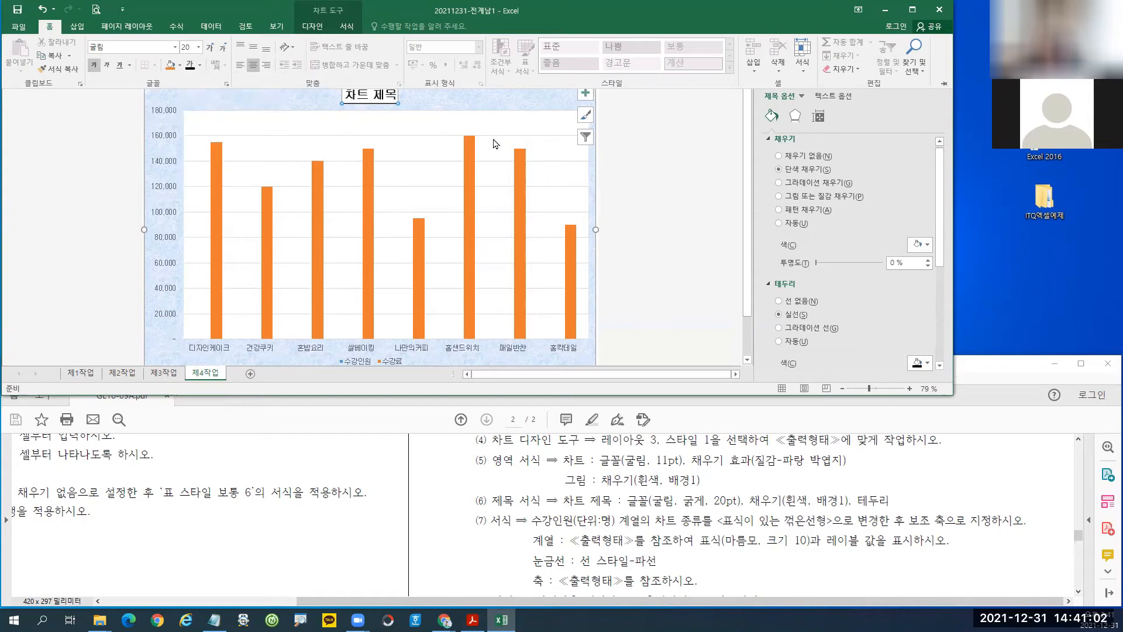
{"action": "left_click_drag", "start_coordinate": [940, 230], "coordinate": [938, 214]}
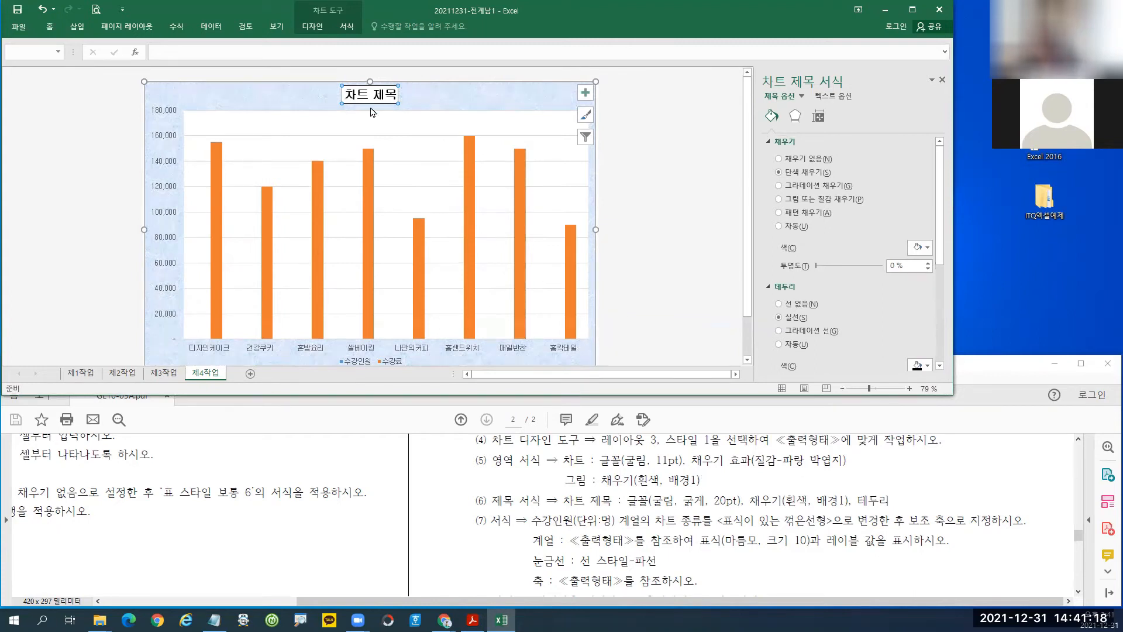
Retitle the chart 제과제빵 및 한식 수강 현황, then highlight the 수강인원(단위:명) series requirement in the PDF.
{"action": "left_click_drag", "start_coordinate": [346, 94], "coordinate": [407, 100]}
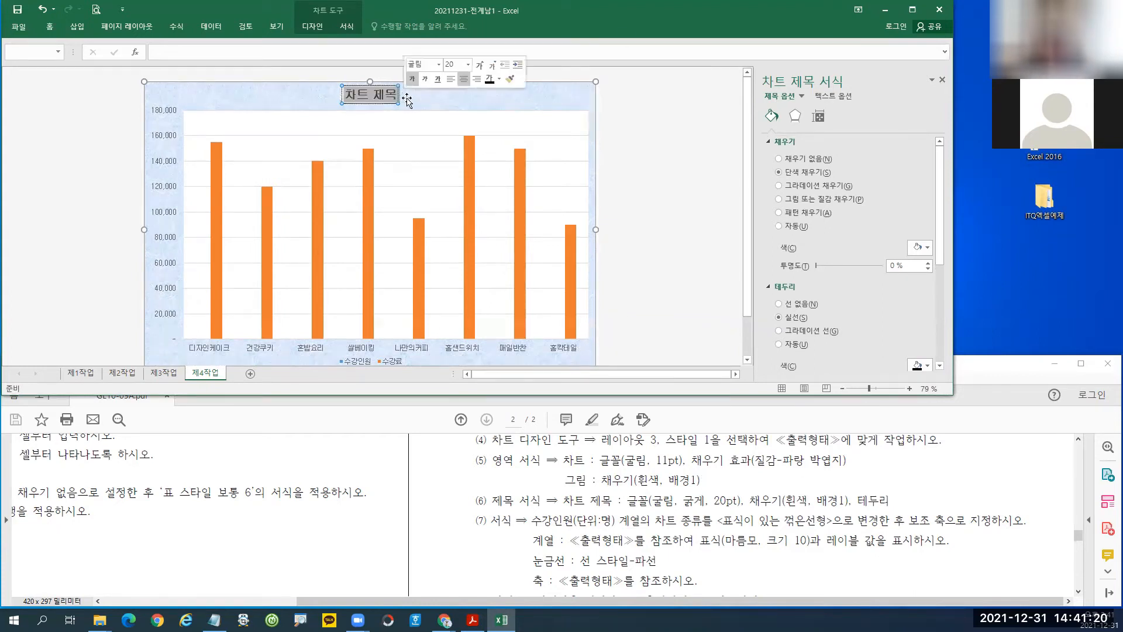
{"action": "type", "text": "제과제"}
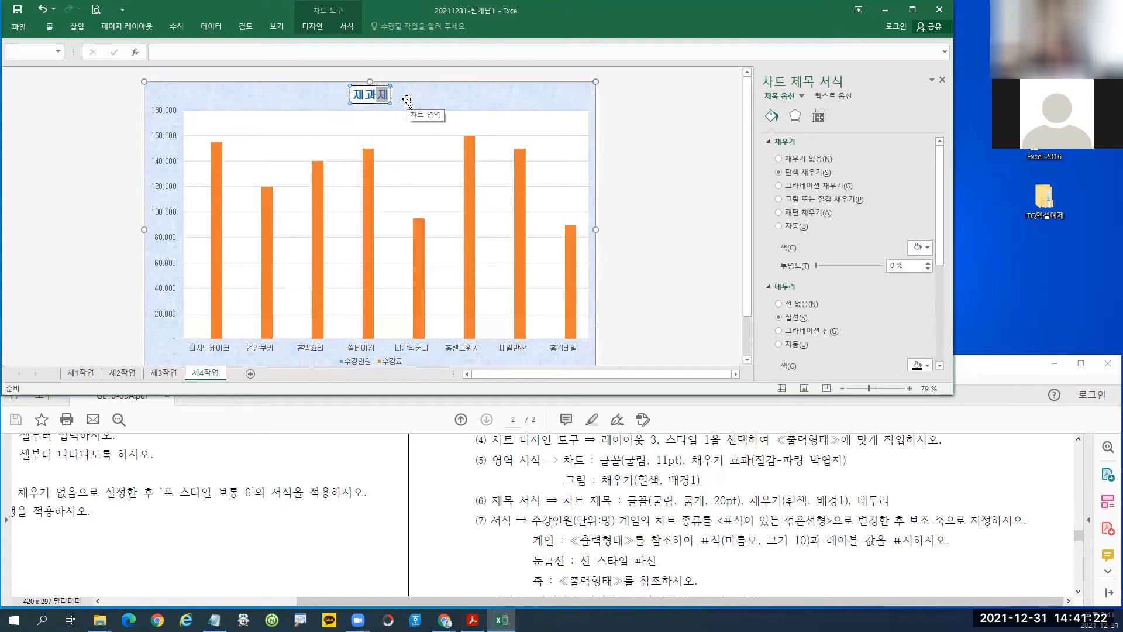
{"action": "type", "text": "빵"}
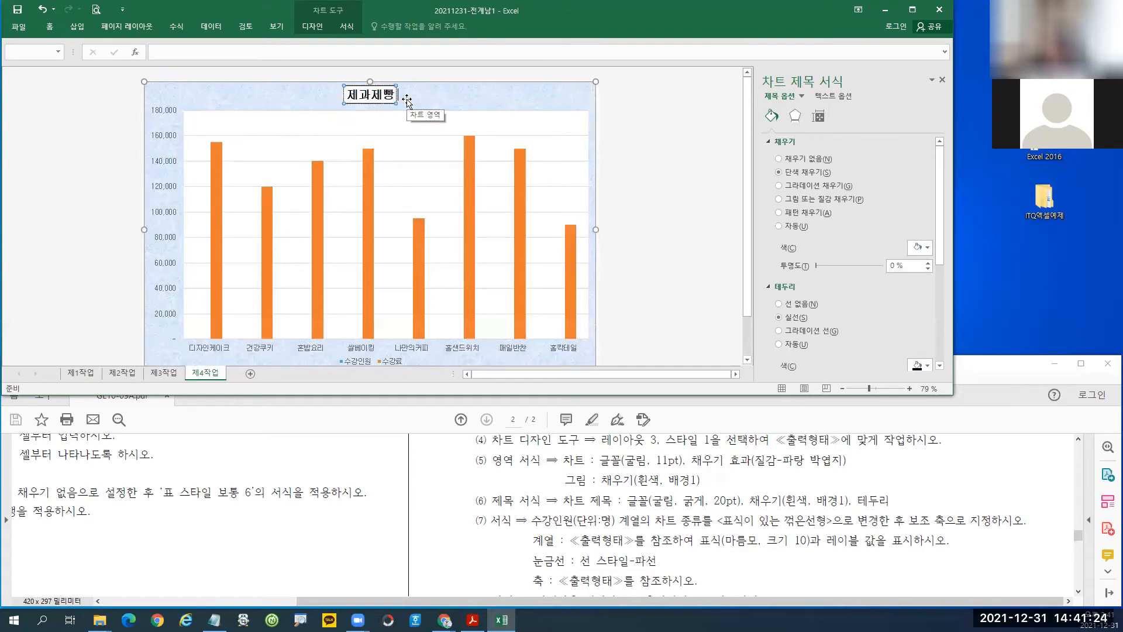
{"action": "type", "text": " 및 한식"}
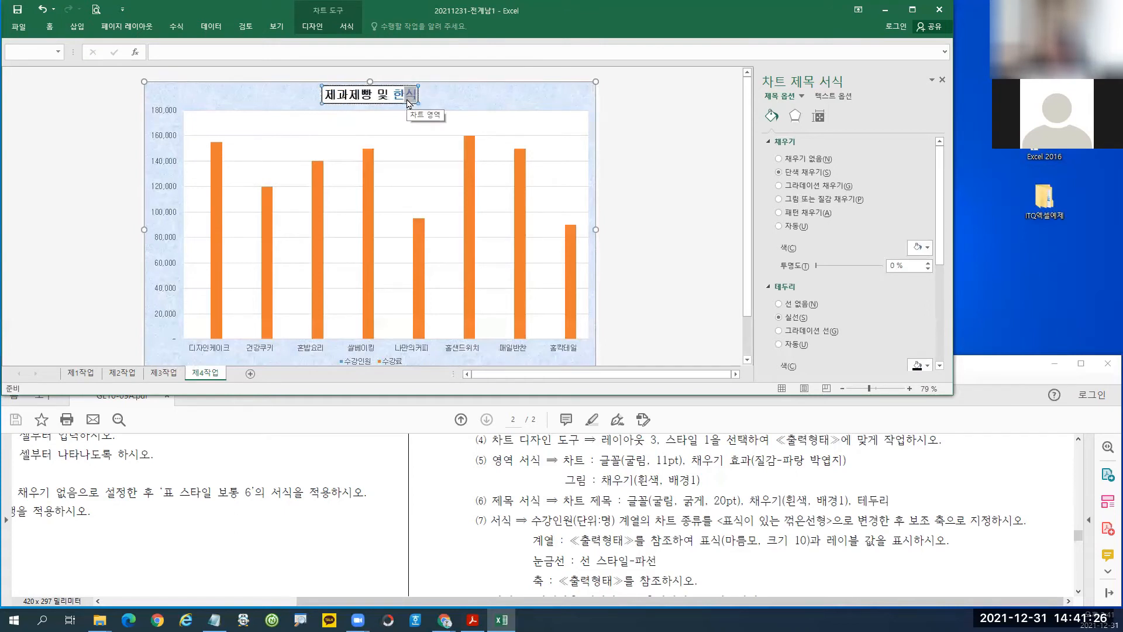
{"action": "type", "text": " 수강 현황"}
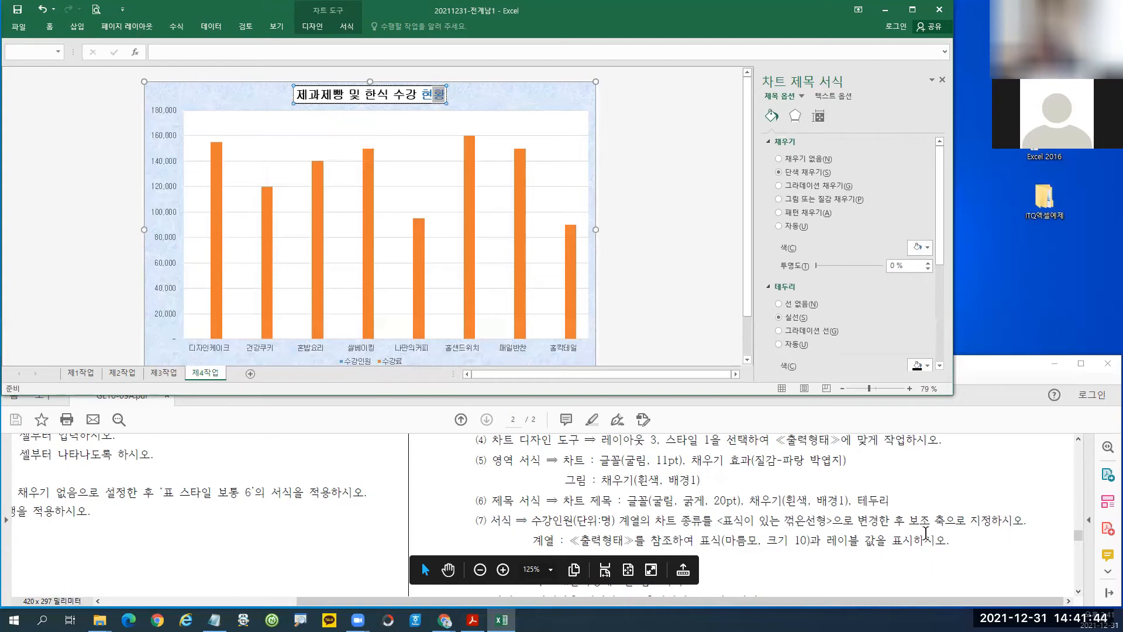
{"action": "left_click", "coordinate": [1080, 594]}
{"action": "scroll", "coordinate": [1079, 594], "scroll_direction": "down", "scroll_amount": 2}
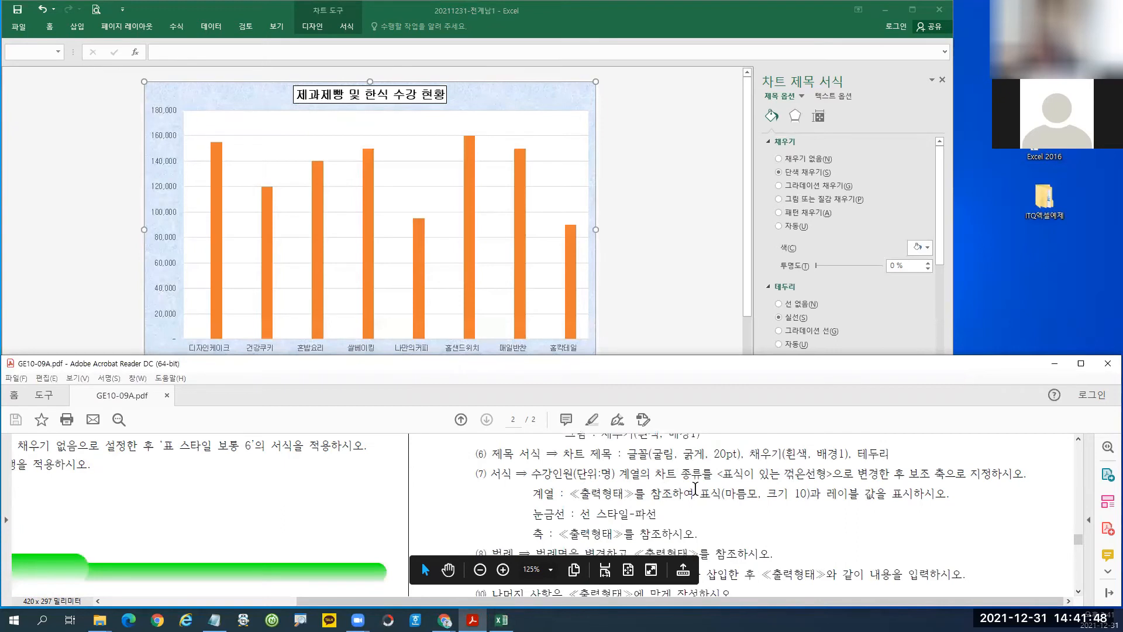
{"action": "left_click_drag", "start_coordinate": [537, 476], "coordinate": [620, 477]}
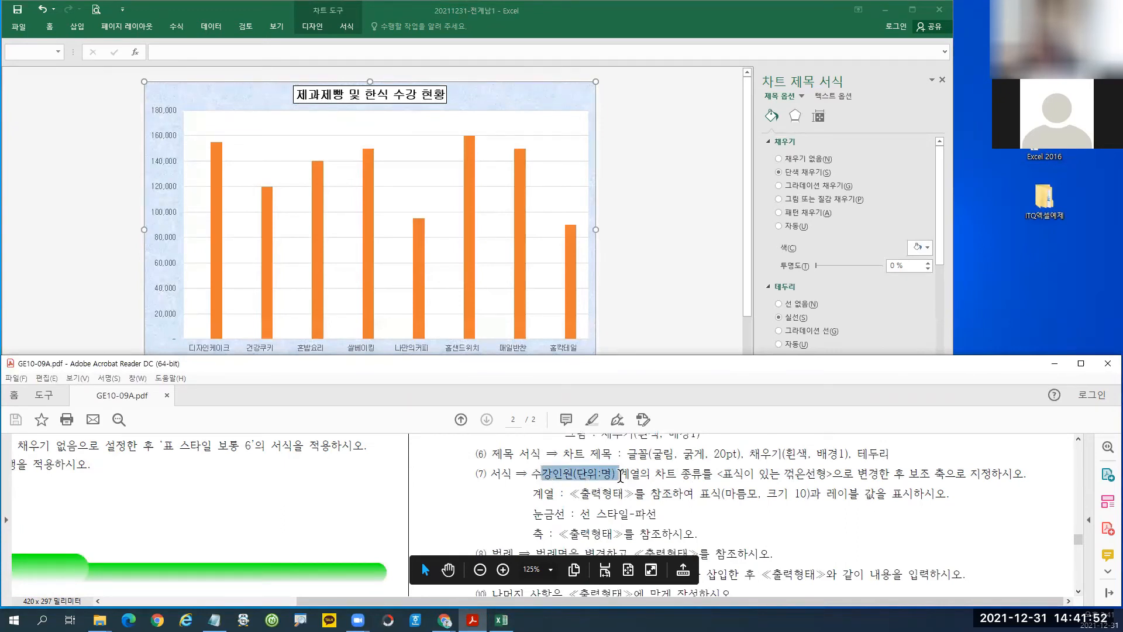
Highlight the 표식이 있는 꺾은선형, 보조 축 and 표식 requirements in the instructions.
{"action": "left_click_drag", "start_coordinate": [724, 474], "coordinate": [828, 479]}
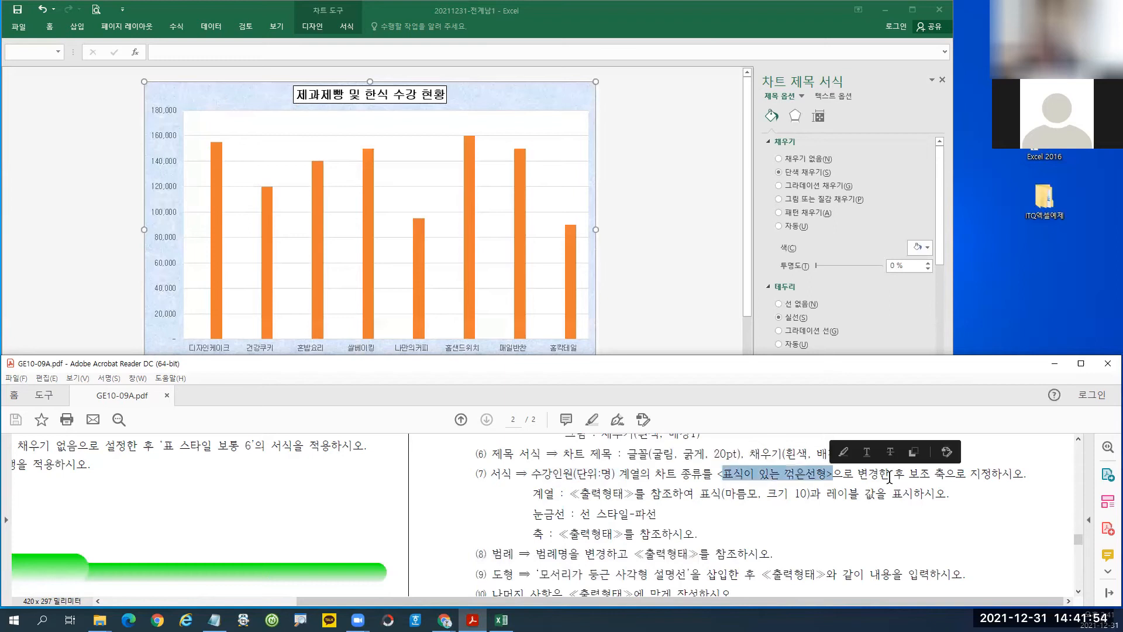
{"action": "left_click_drag", "start_coordinate": [909, 475], "coordinate": [966, 476]}
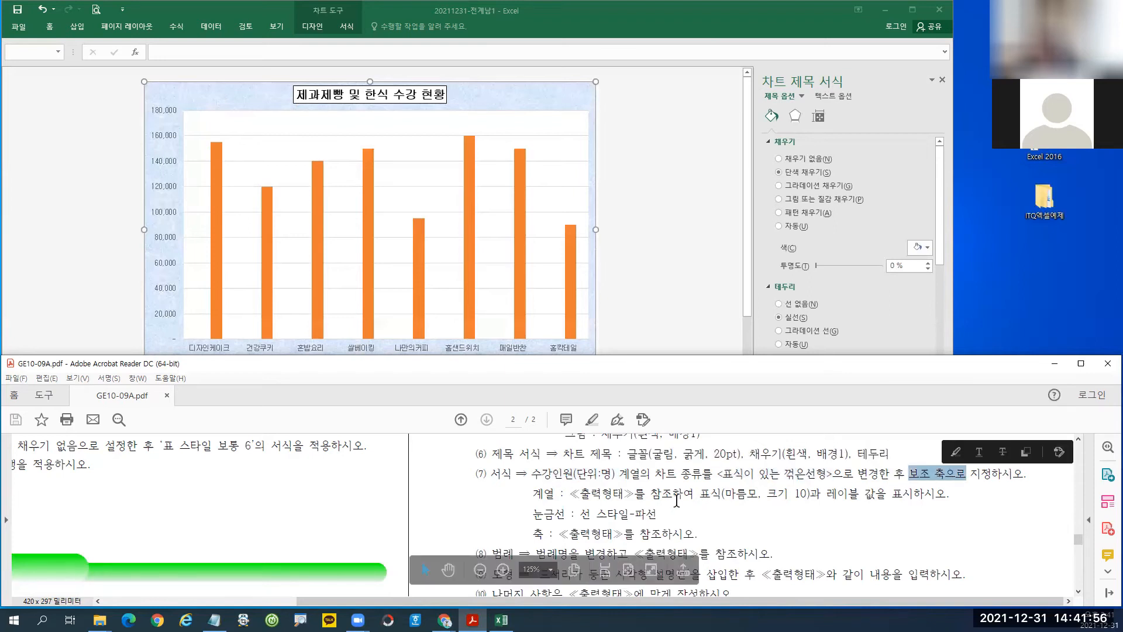
{"action": "left_click_drag", "start_coordinate": [695, 494], "coordinate": [725, 495]}
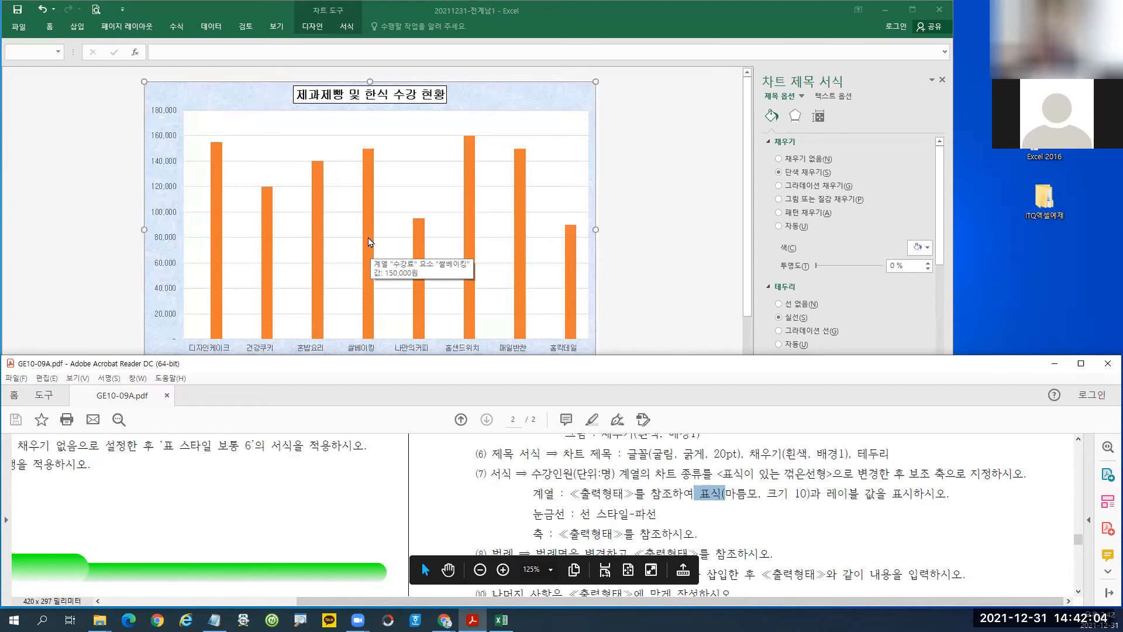
Return to Excel and select the 수강료 column series to open its format pane.
{"action": "left_click", "coordinate": [369, 242]}
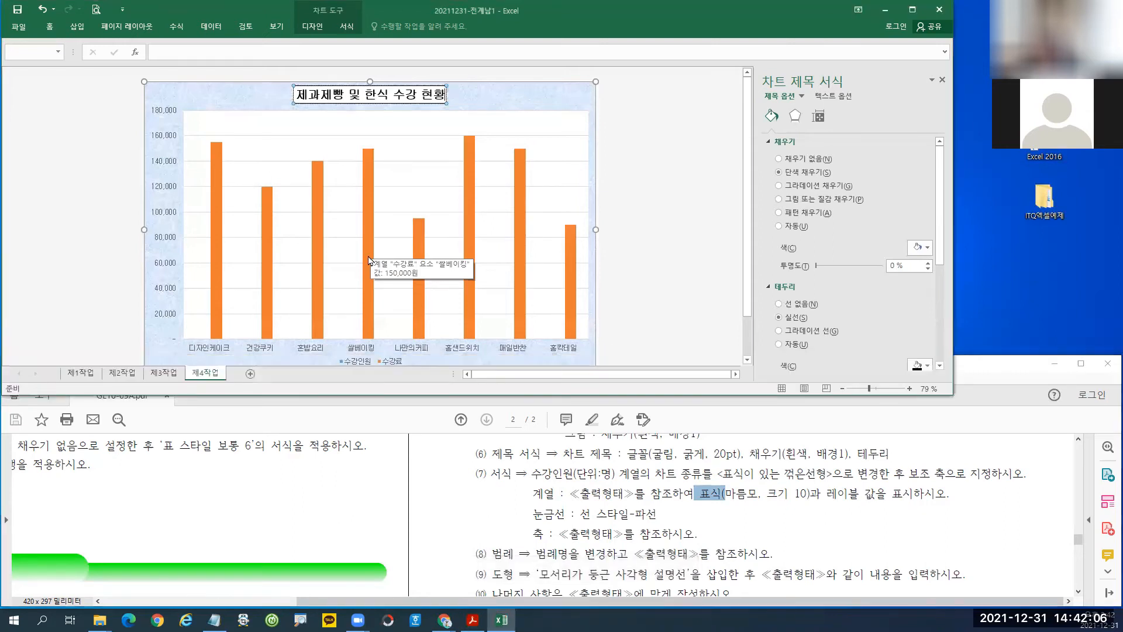
{"action": "left_click", "coordinate": [369, 260]}
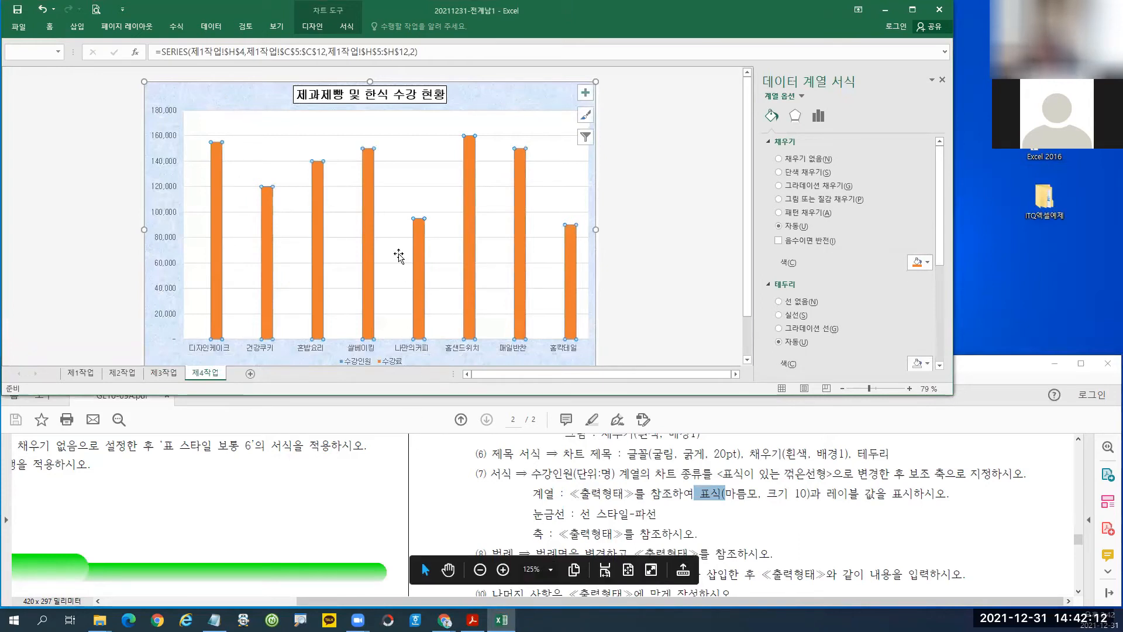
{"action": "mouse_move", "coordinate": [367, 256]}
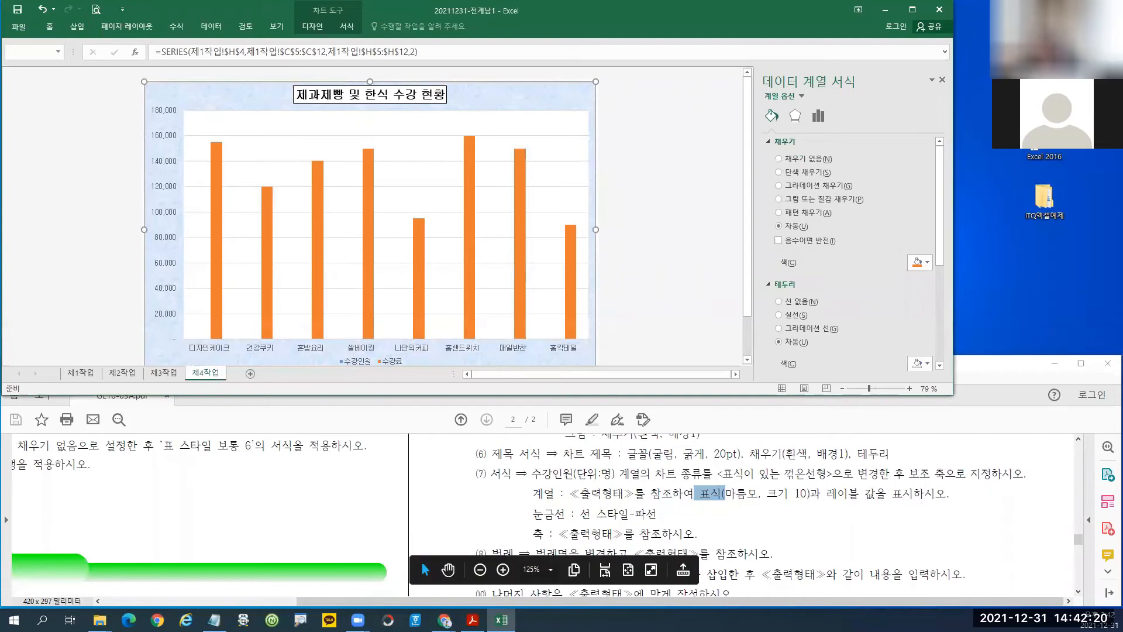
{"action": "left_click", "coordinate": [501, 620]}
{"action": "left_click", "coordinate": [502, 620]}
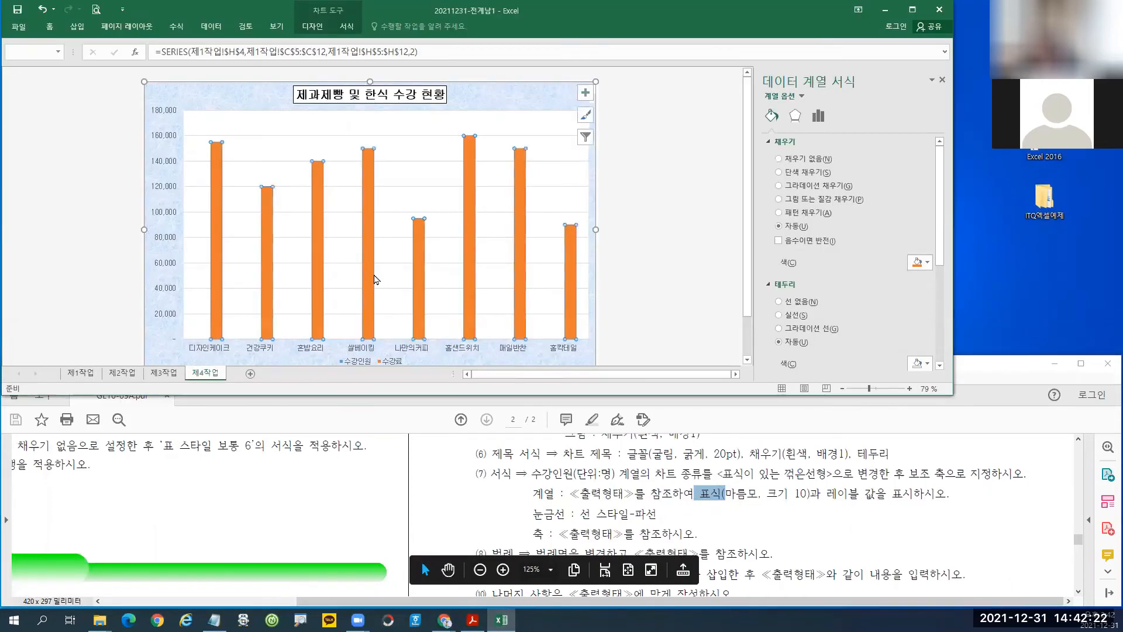
Change the 수강인원(단위:명) series to Line with Markers on the secondary axis.
{"action": "right_click", "coordinate": [369, 269]}
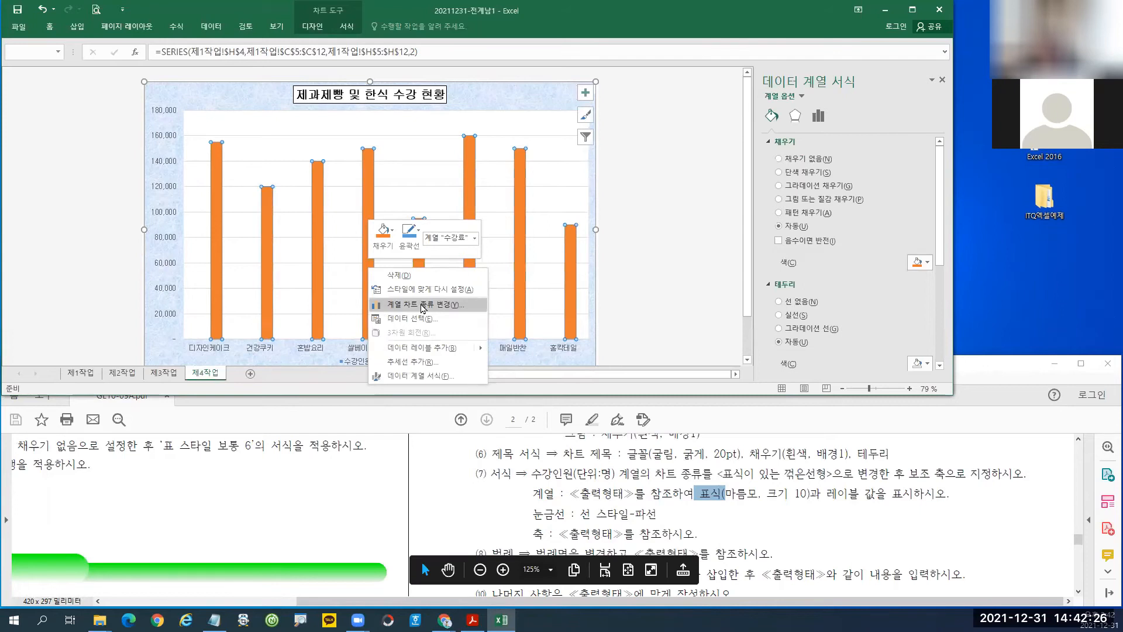
{"action": "left_click", "coordinate": [422, 305]}
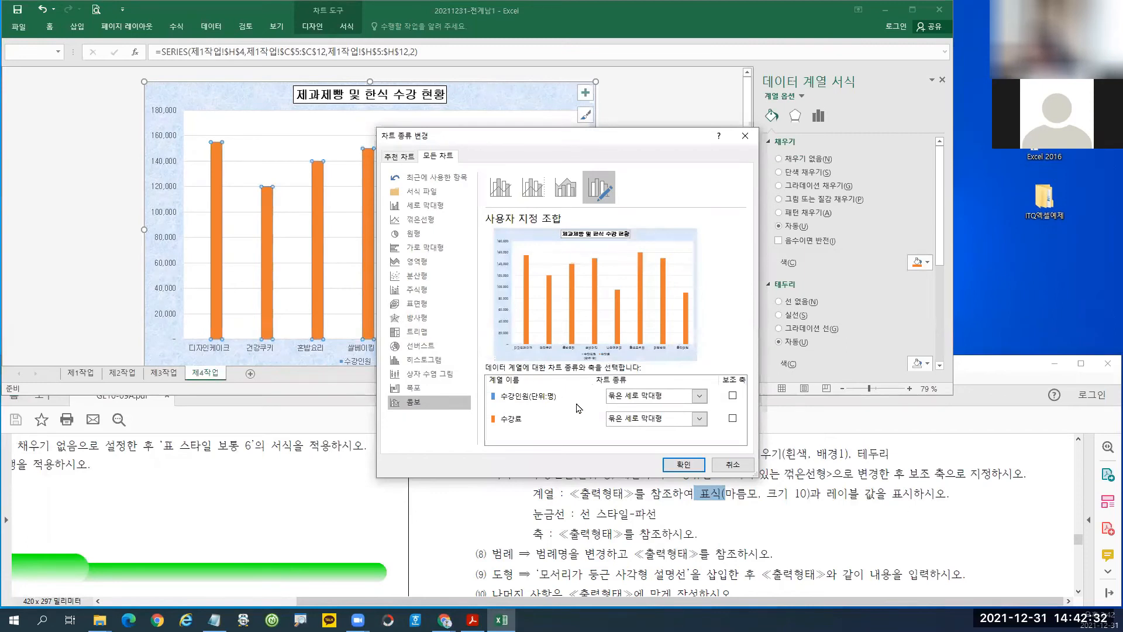
{"action": "key", "text": "ctrl+1"}
{"action": "left_click", "coordinate": [696, 420]}
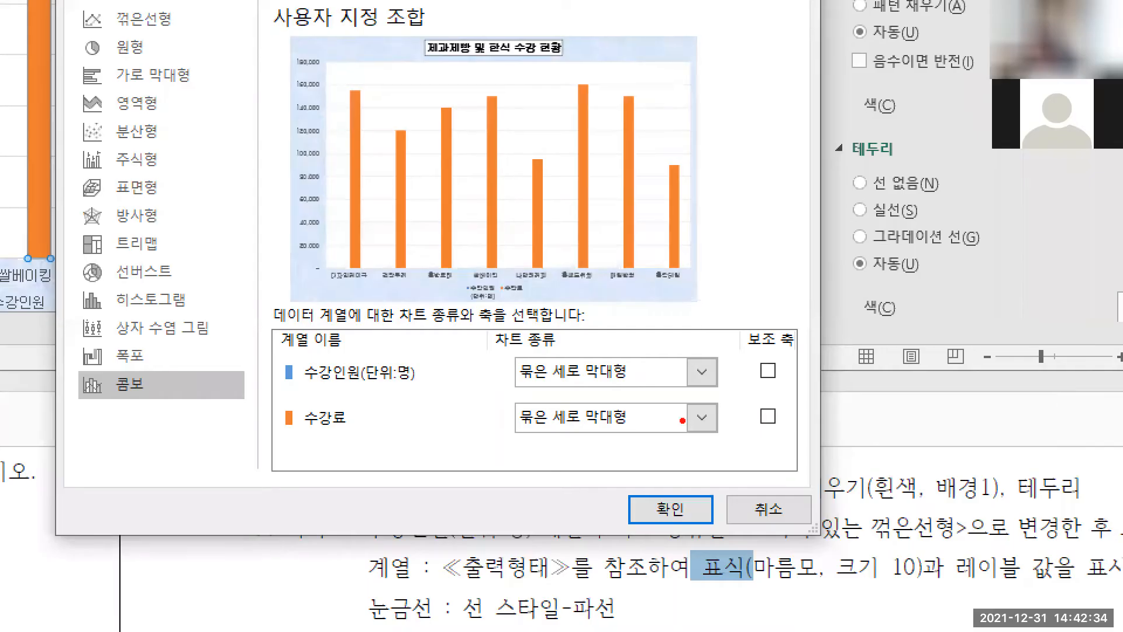
{"action": "left_click_drag", "start_coordinate": [273, 354], "coordinate": [448, 398]}
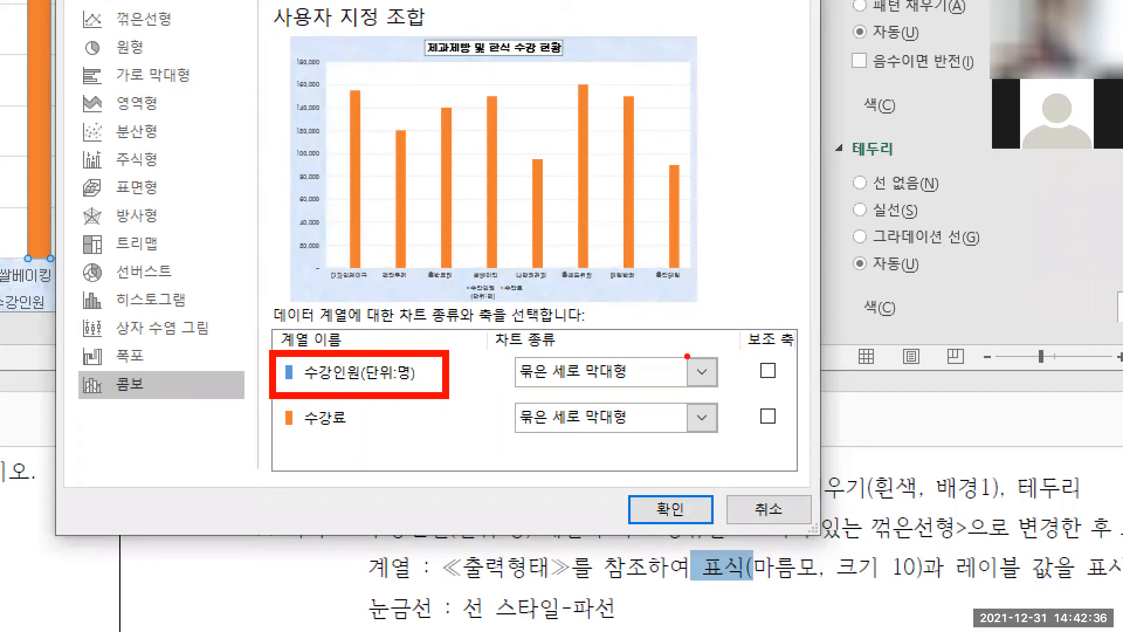
{"action": "left_click_drag", "start_coordinate": [686, 354], "coordinate": [723, 394]}
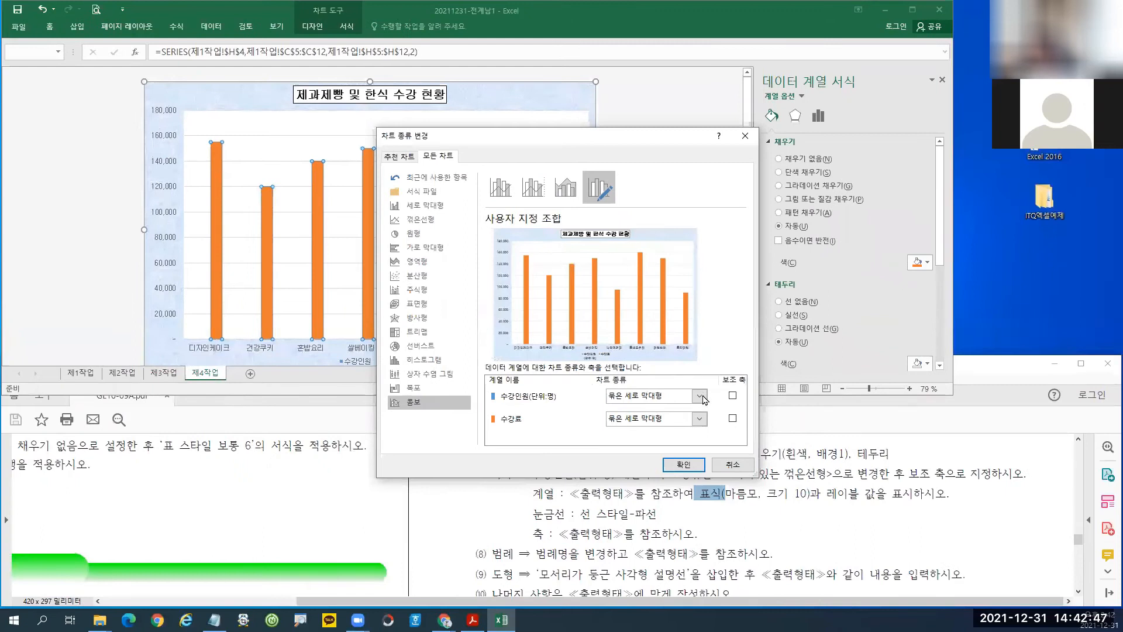
{"action": "left_click", "coordinate": [700, 396]}
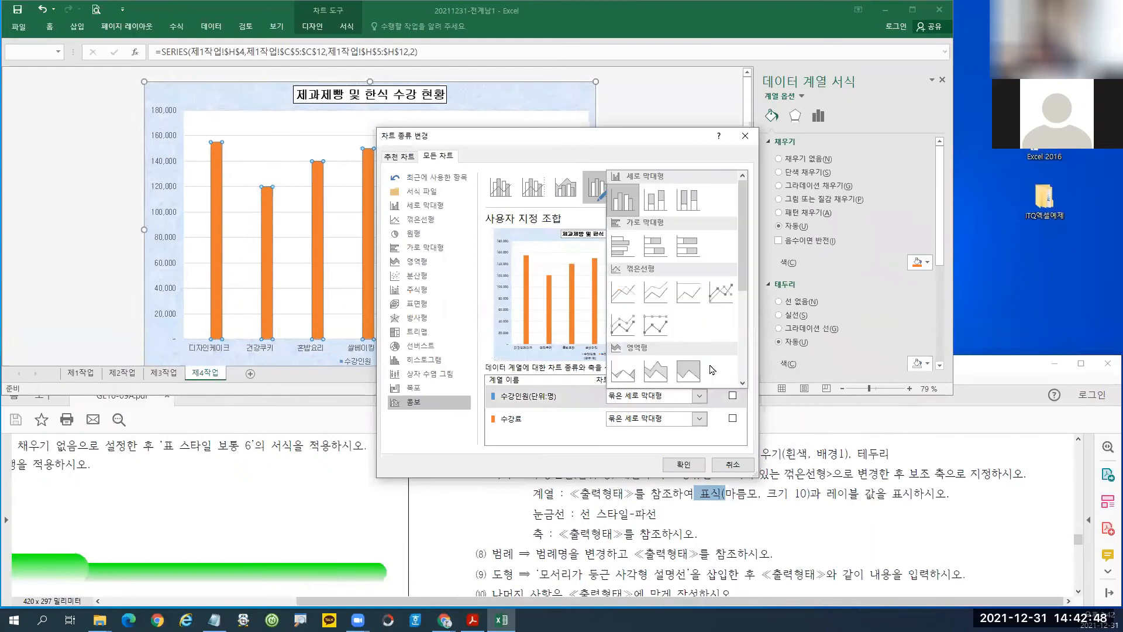
{"action": "left_click", "coordinate": [723, 297]}
{"action": "left_click", "coordinate": [733, 396]}
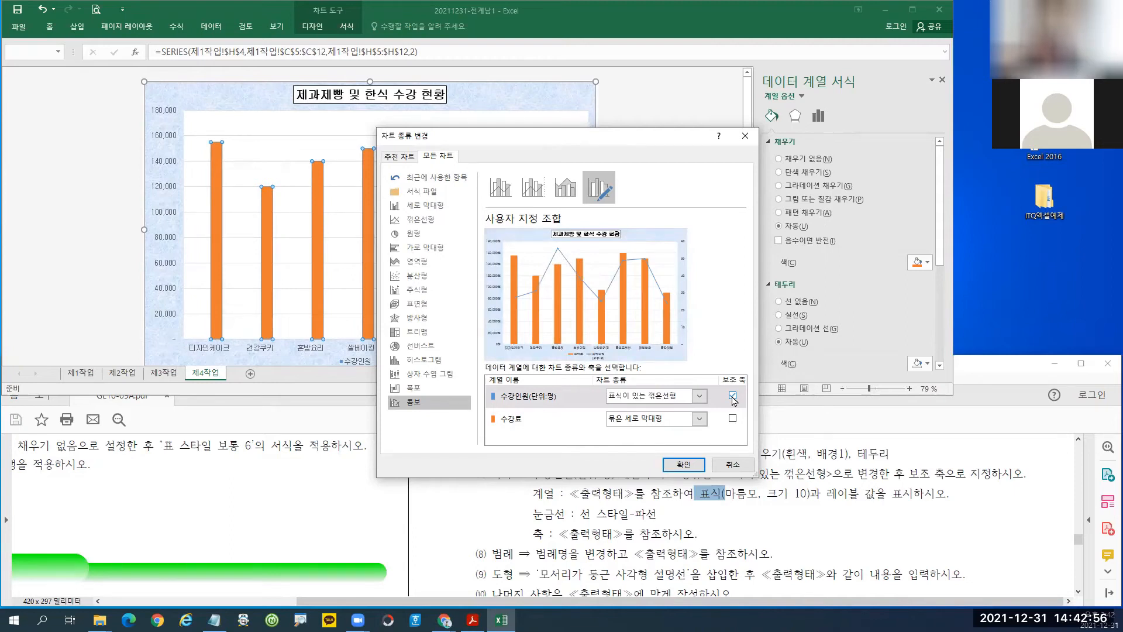
{"action": "left_click", "coordinate": [684, 464]}
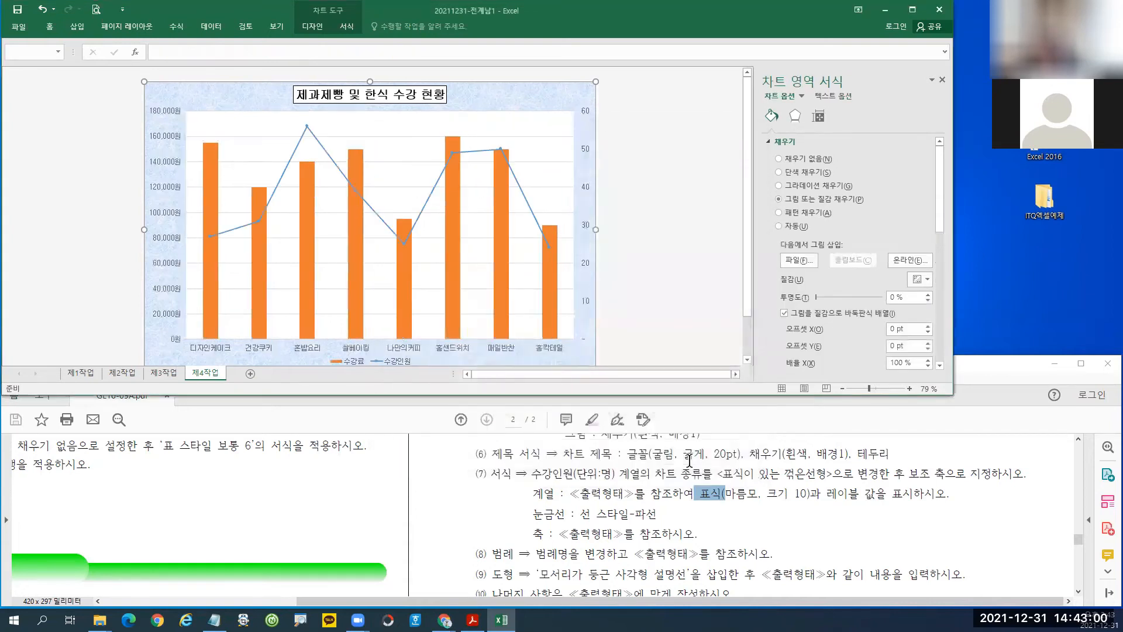
Select the 수강인원 line and switch its markers to the Built-in type.
{"action": "left_click", "coordinate": [306, 128]}
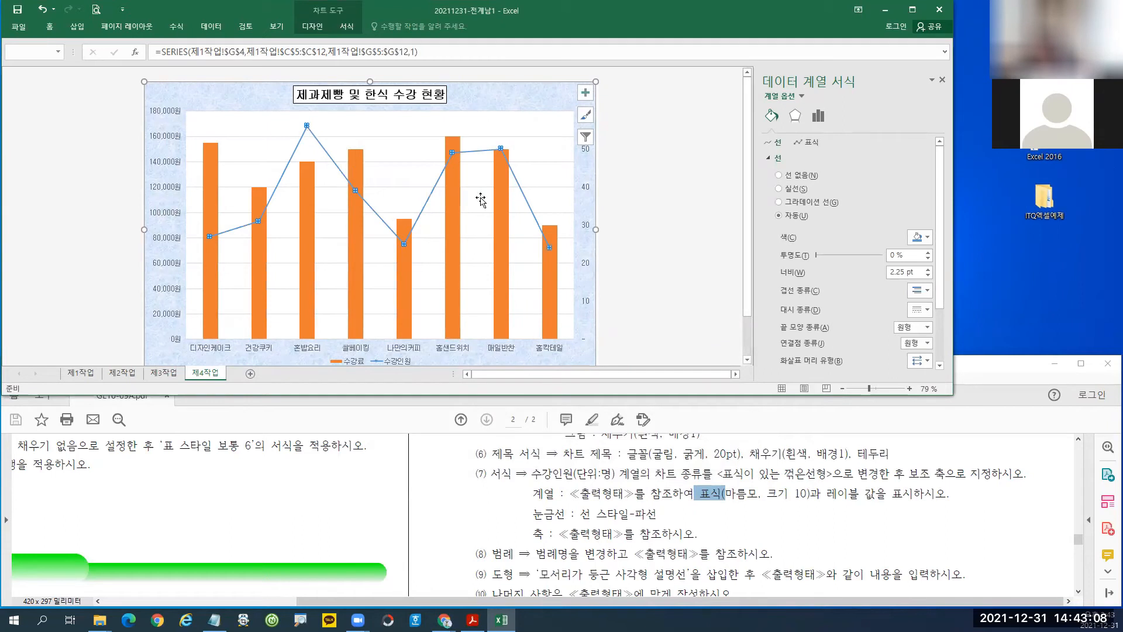
{"action": "left_click", "coordinate": [811, 146]}
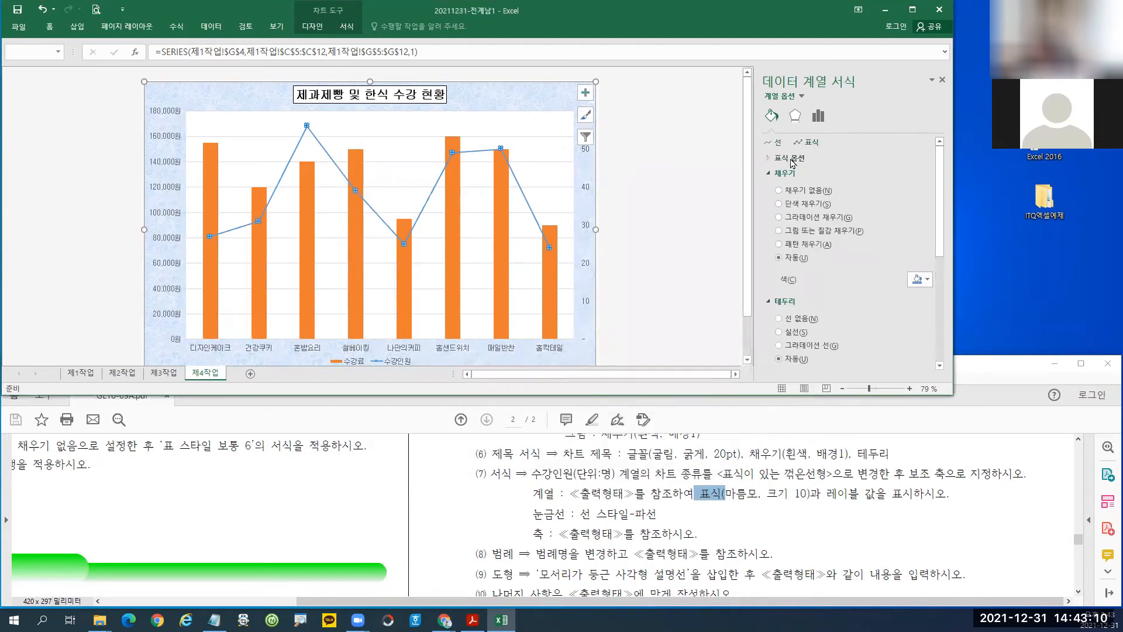
{"action": "left_click", "coordinate": [793, 159]}
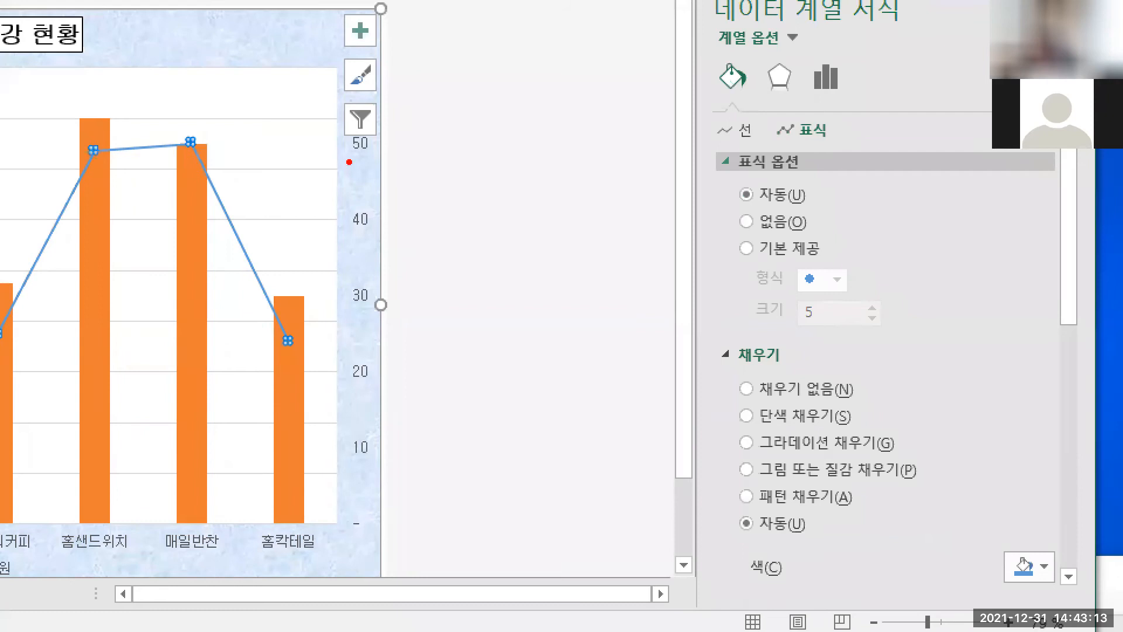
{"action": "mouse_move", "coordinate": [175, 123]}
{"action": "left_mouse_down"}
{"action": "mouse_move", "coordinate": [217, 164]}
{"action": "mouse_move", "coordinate": [251, 270]}
{"action": "left_mouse_up"}
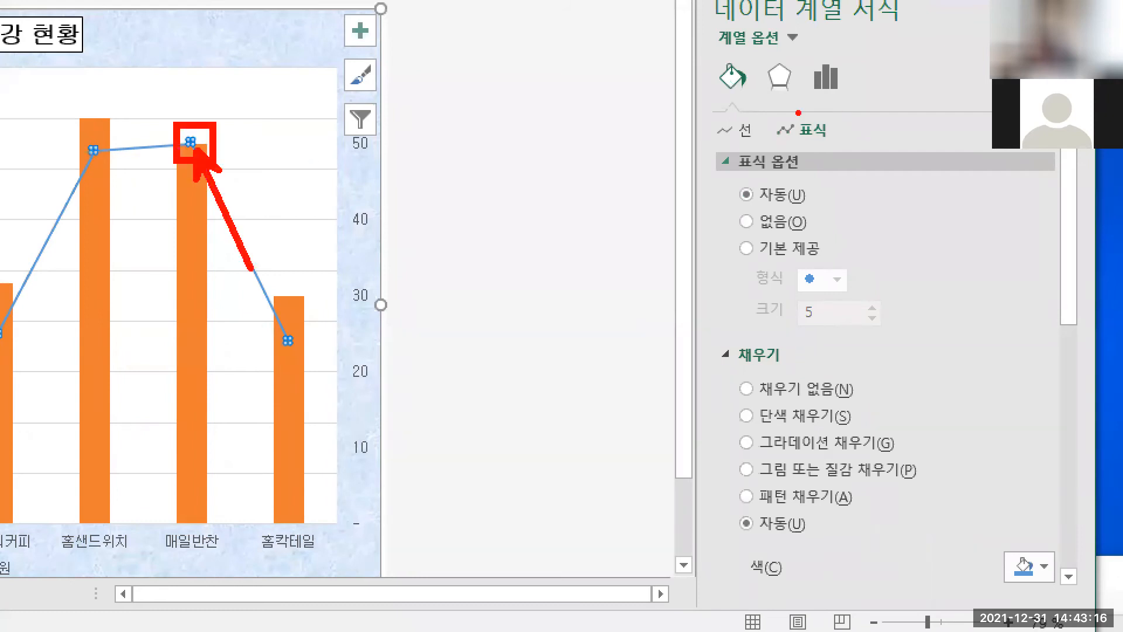
{"action": "left_click_drag", "start_coordinate": [774, 107], "coordinate": [847, 147]}
{"action": "left_click_drag", "start_coordinate": [706, 144], "coordinate": [827, 185]}
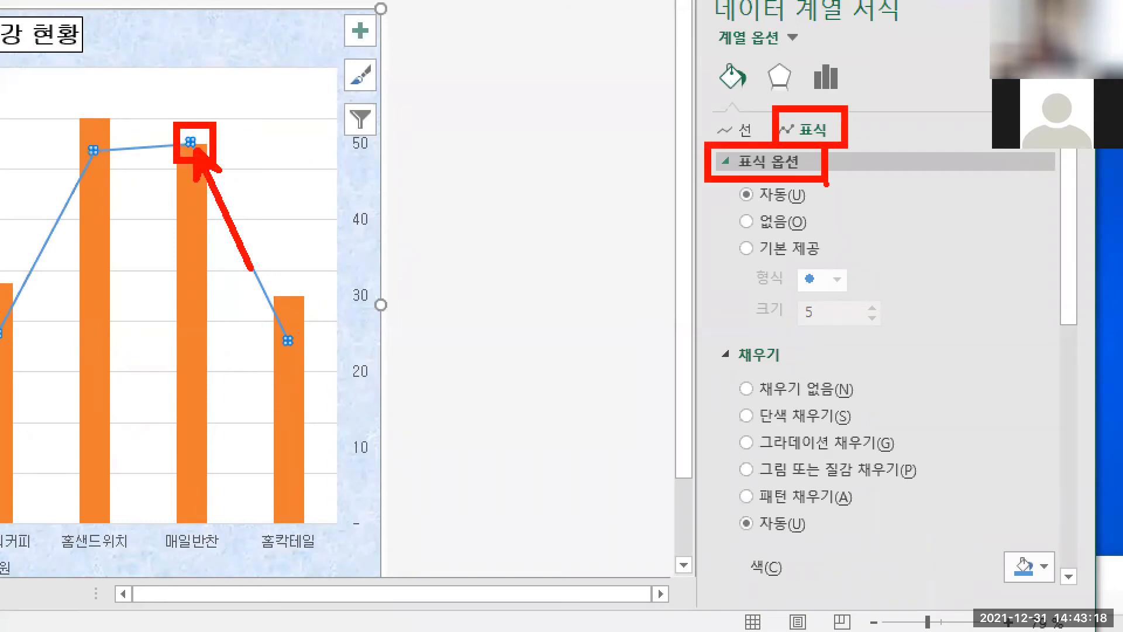
{"action": "left_click_drag", "start_coordinate": [734, 232], "coordinate": [898, 339]}
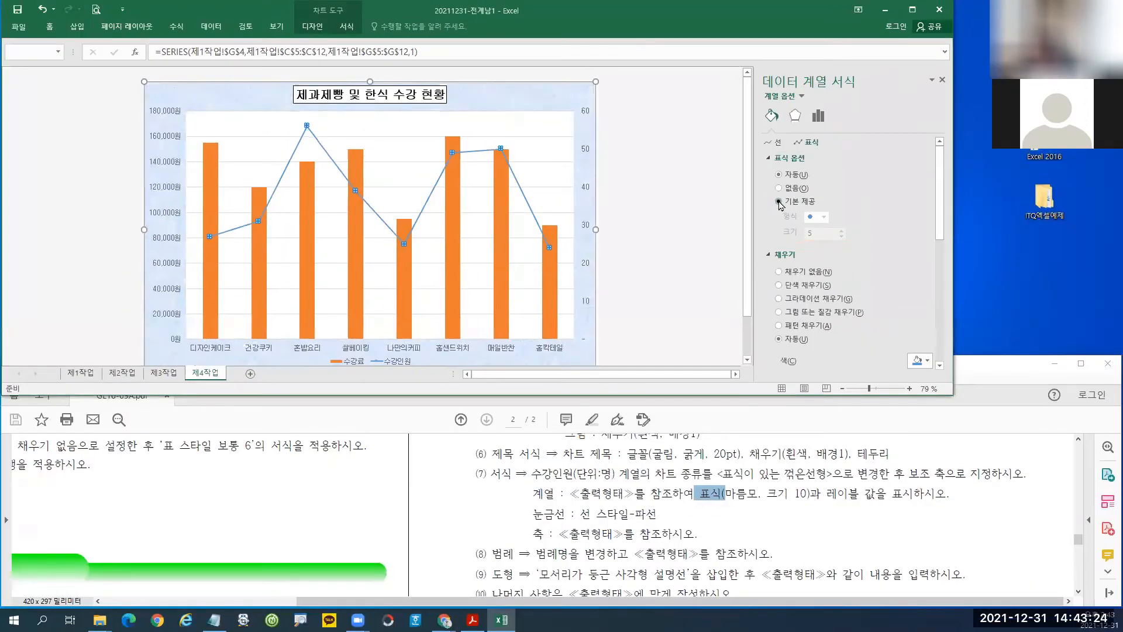
{"action": "left_click", "coordinate": [746, 248]}
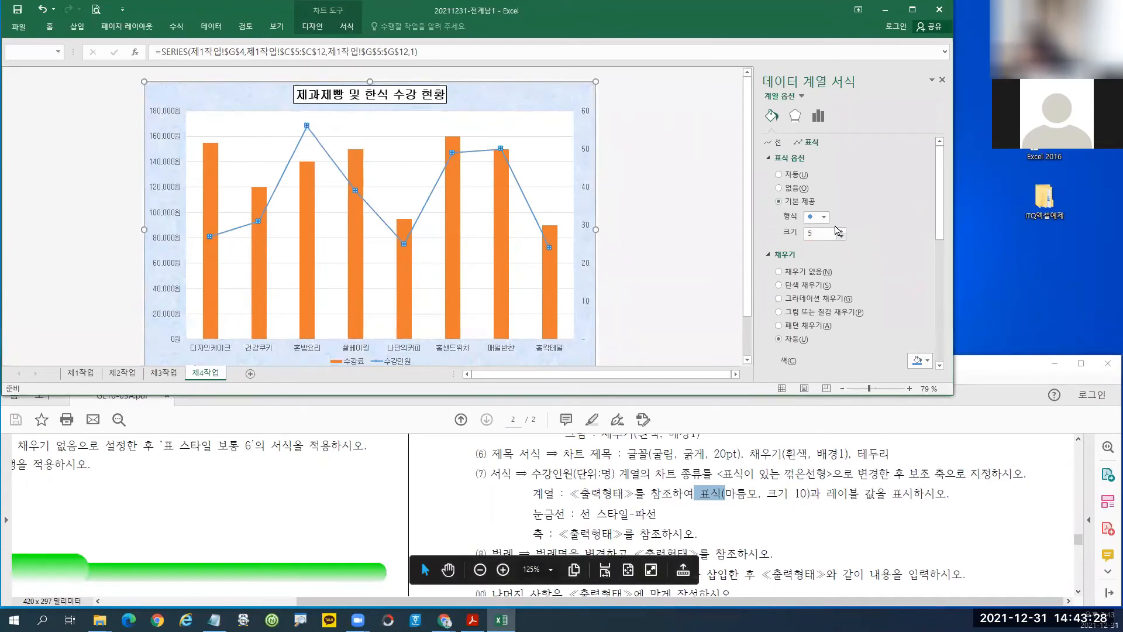
Make the line markers diamonds at size 10.
{"action": "left_click", "coordinate": [825, 217]}
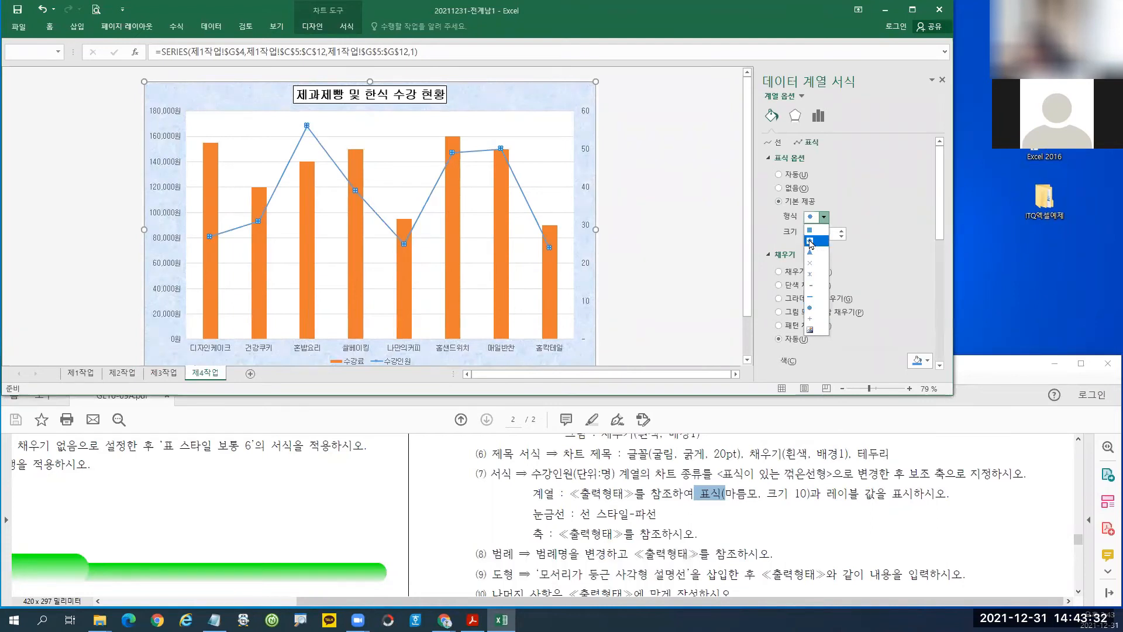
{"action": "left_click", "coordinate": [811, 241]}
{"action": "left_click", "coordinate": [809, 236]}
{"action": "double_click", "coordinate": [805, 237]}
{"action": "type", "text": "10"}
{"action": "key", "text": "Return"}
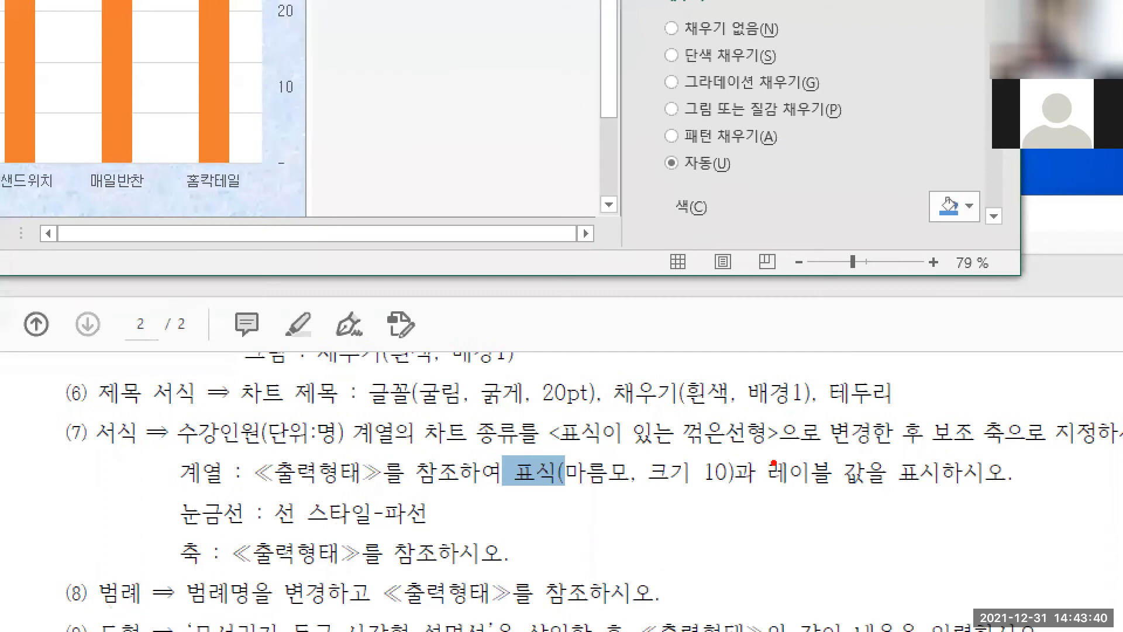
{"action": "left_click_drag", "start_coordinate": [759, 450], "coordinate": [868, 495]}
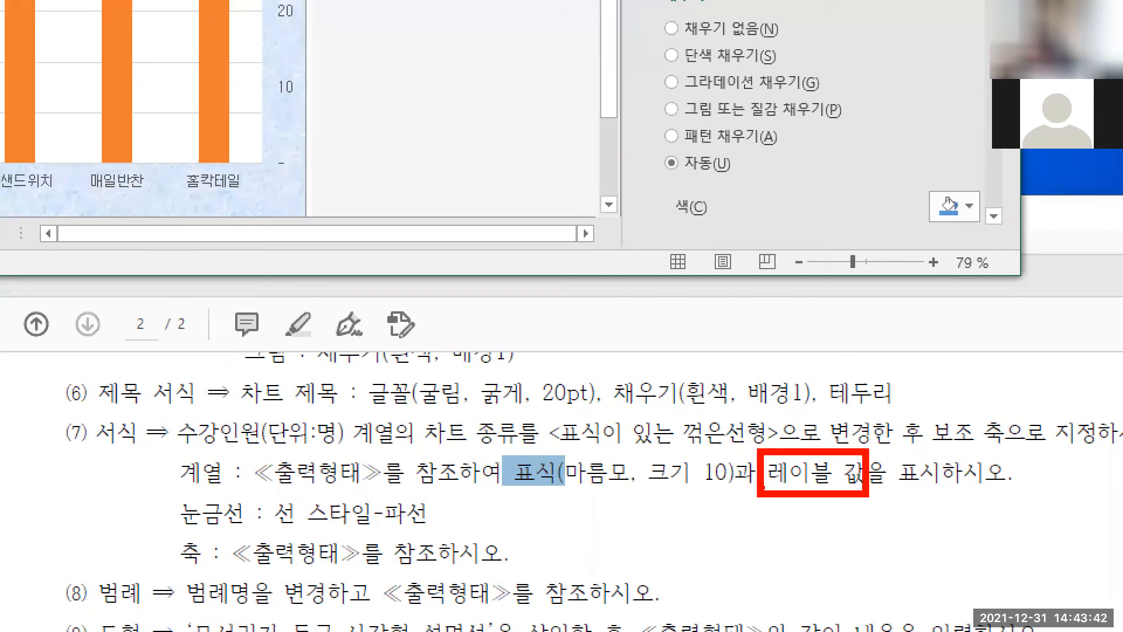
{"action": "left_click_drag", "start_coordinate": [764, 487], "coordinate": [922, 494]}
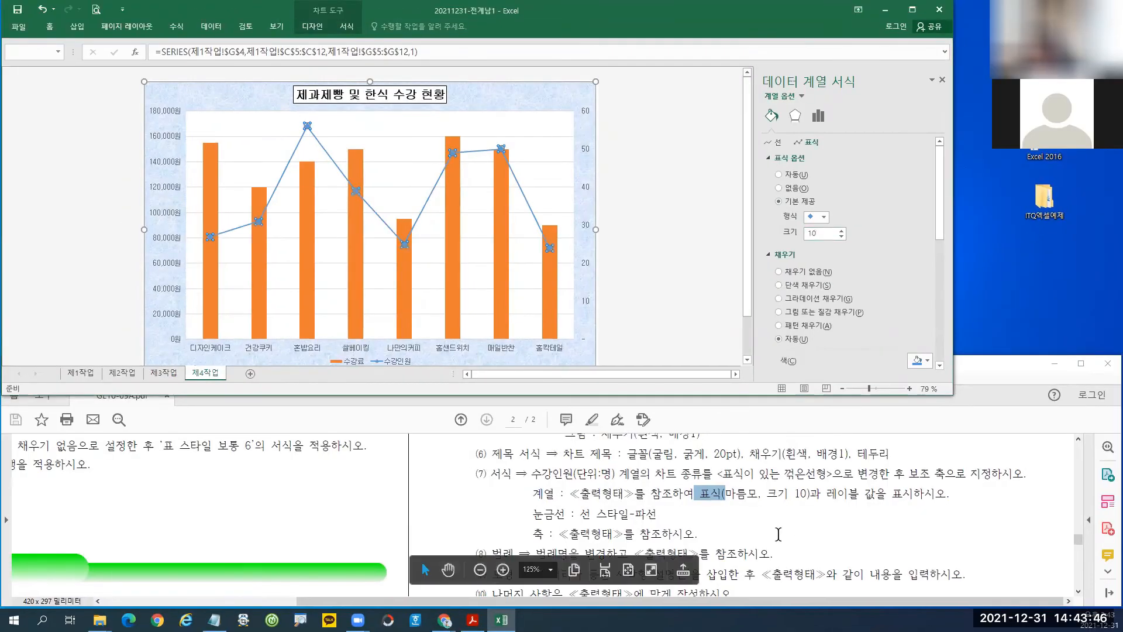
{"action": "scroll", "coordinate": [792, 525], "scroll_direction": "up", "scroll_amount": 2}
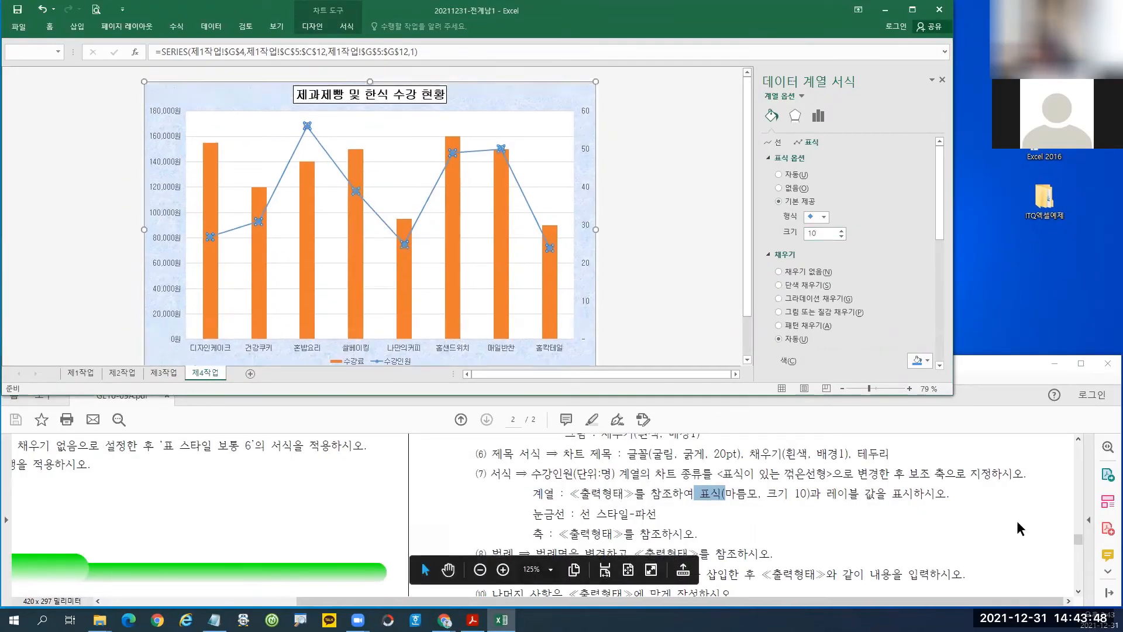
{"action": "left_click_drag", "start_coordinate": [1079, 544], "coordinate": [1084, 579]}
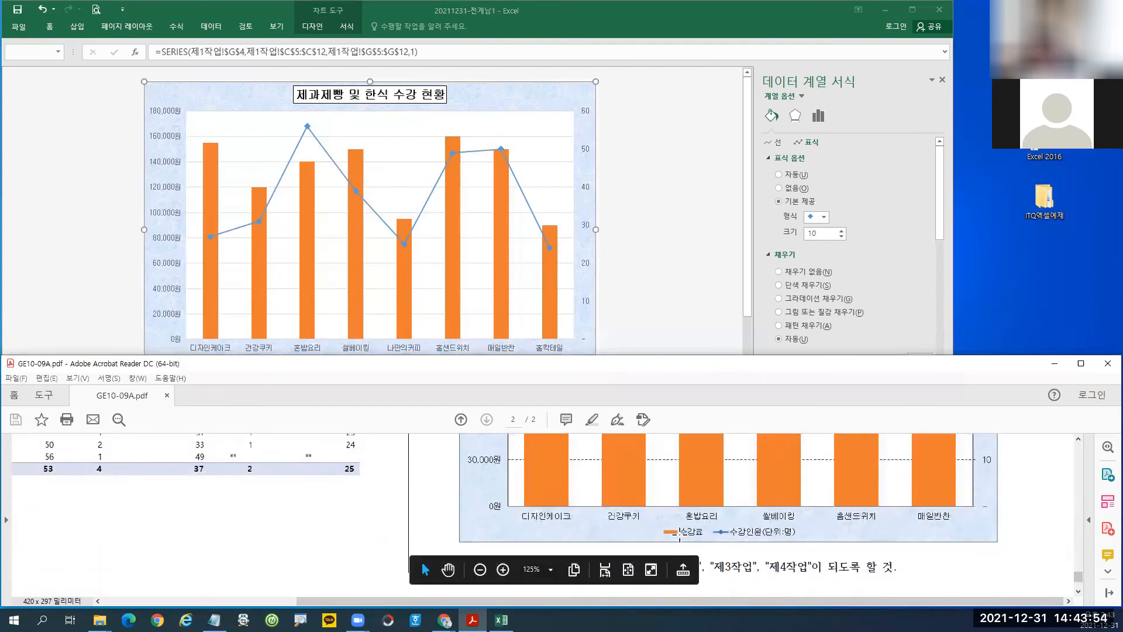
Return to the Excel workbook showing the 제4작업 combo chart.
{"action": "mouse_move", "coordinate": [712, 528]}
{"action": "left_mouse_down"}
{"action": "mouse_move", "coordinate": [719, 509]}
{"action": "mouse_move", "coordinate": [705, 530]}
{"action": "left_mouse_up"}
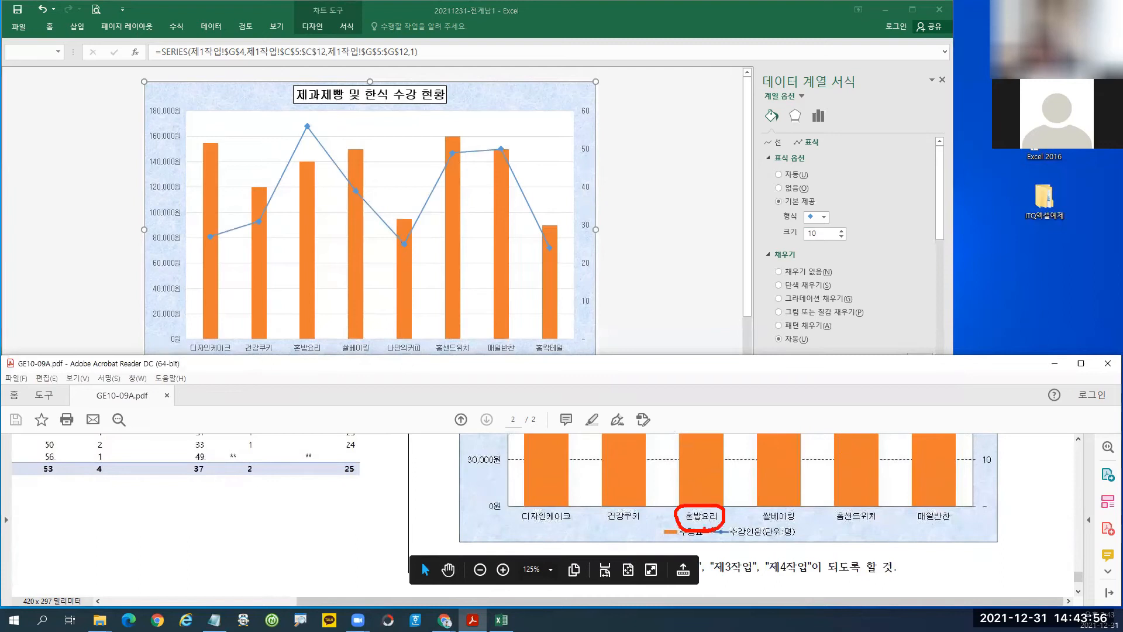
{"action": "key", "text": "Escape"}
{"action": "left_click_drag", "start_coordinate": [1080, 575], "coordinate": [1080, 559]}
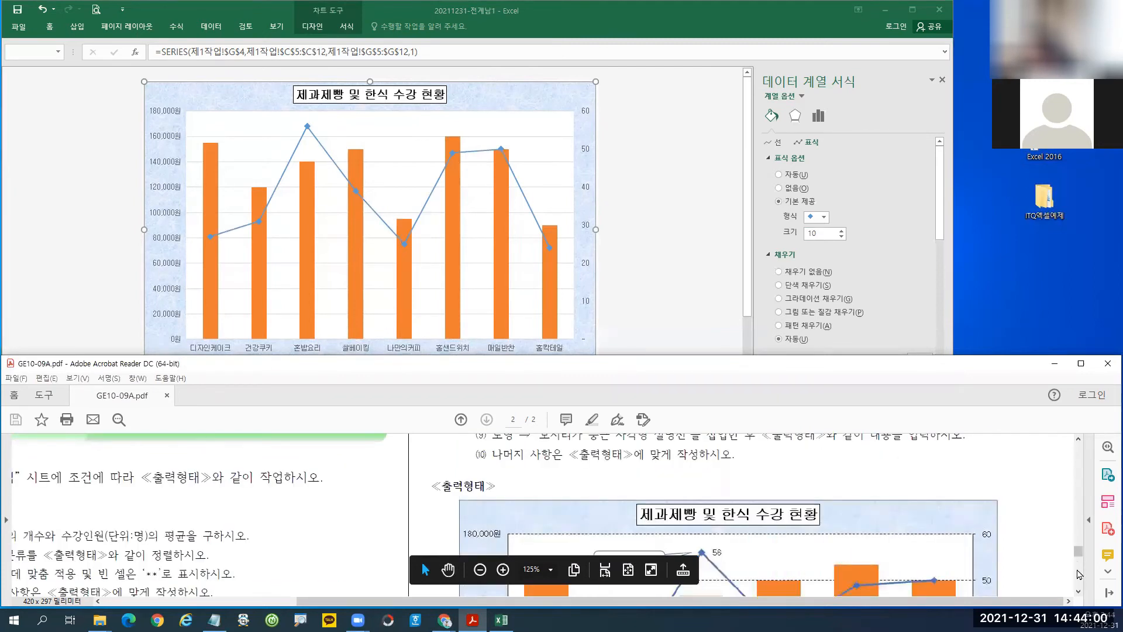
{"action": "left_click", "coordinate": [1079, 593]}
{"action": "left_click", "coordinate": [1080, 593]}
{"action": "left_click", "coordinate": [1079, 593]}
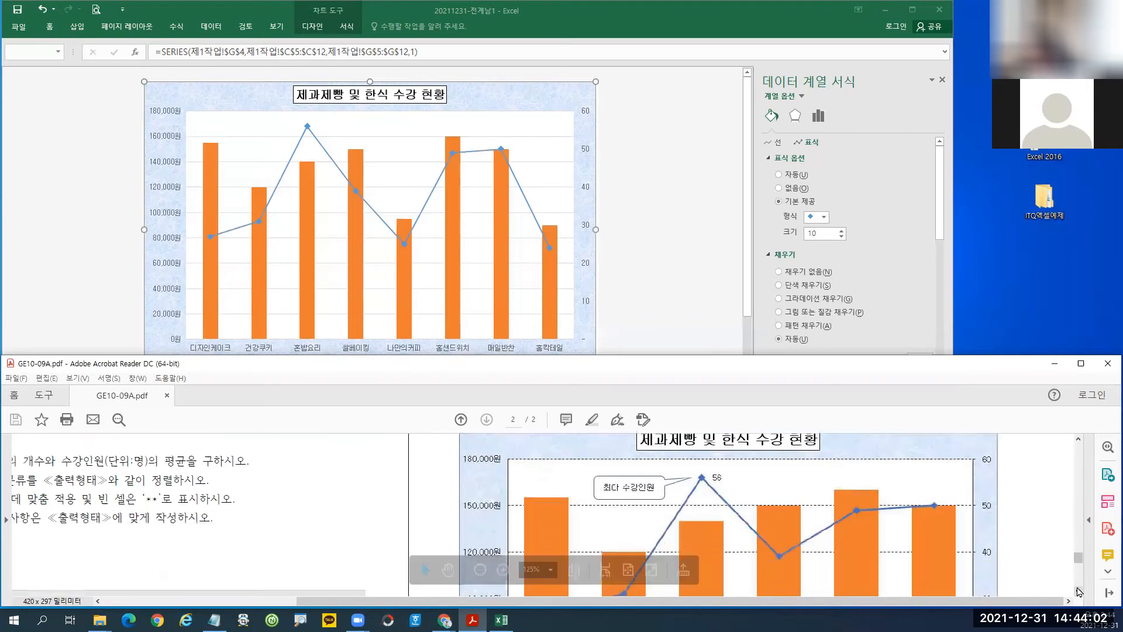
{"action": "left_click", "coordinate": [1079, 593]}
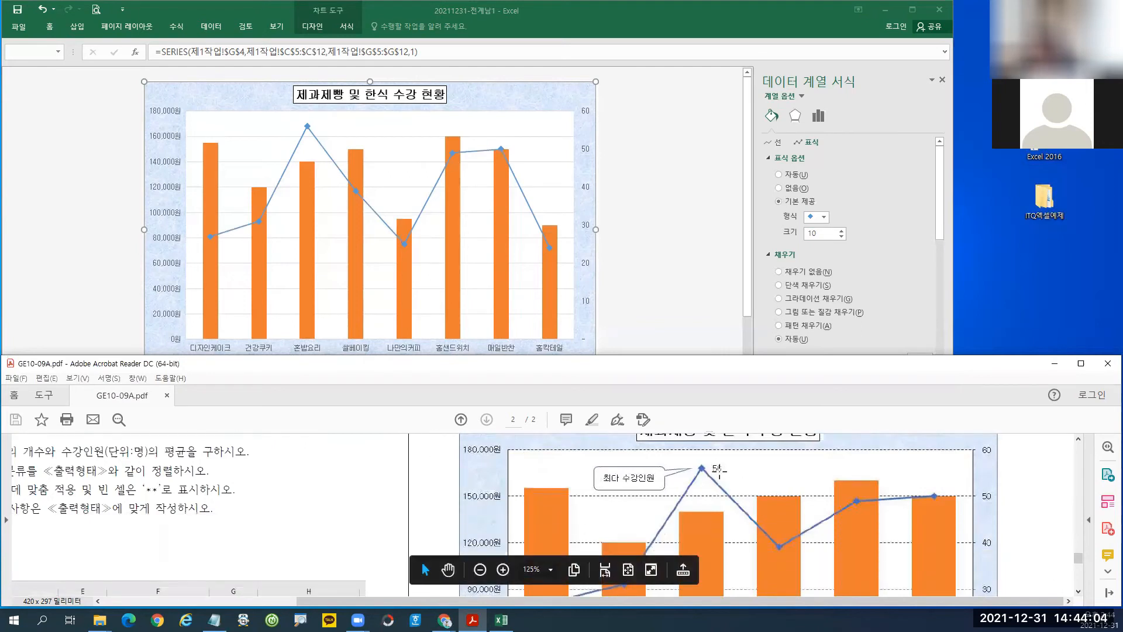
{"action": "mouse_move", "coordinate": [723, 476]}
{"action": "left_mouse_down"}
{"action": "mouse_move", "coordinate": [694, 459]}
{"action": "mouse_move", "coordinate": [724, 479]}
{"action": "left_mouse_up"}
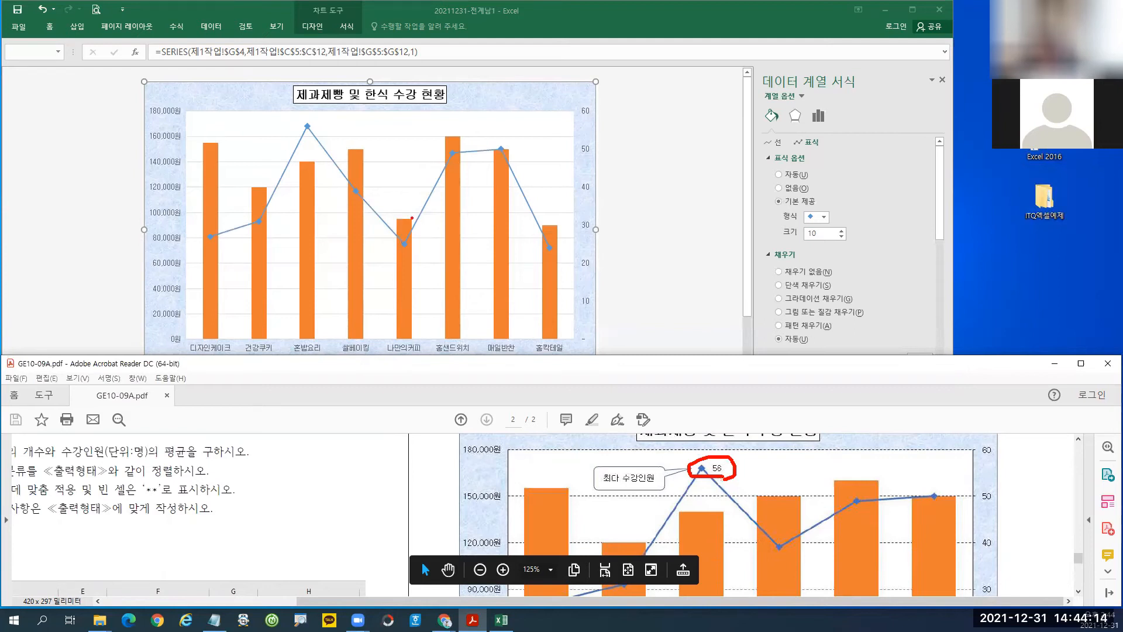
{"action": "key", "text": "Escape"}
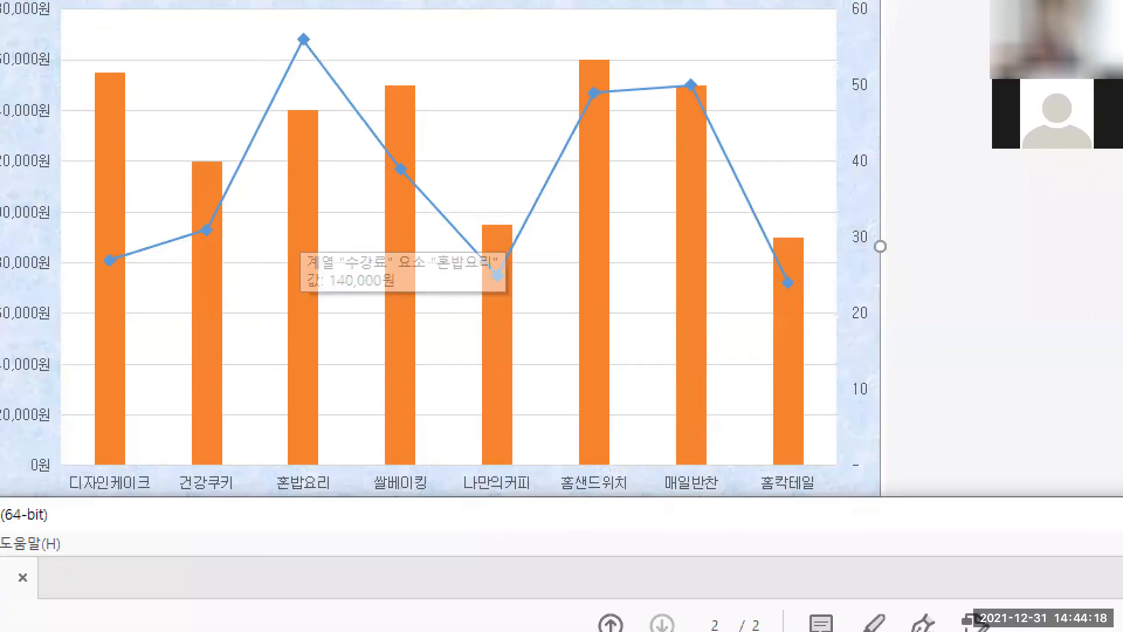
{"action": "left_click_drag", "start_coordinate": [279, 28], "coordinate": [324, 63]}
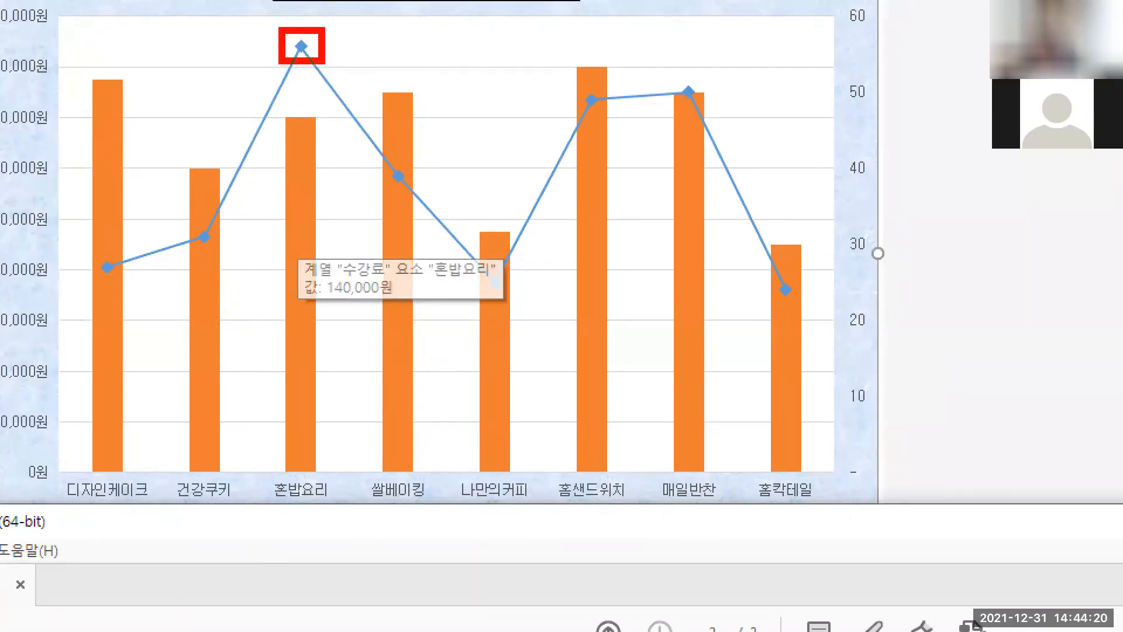
{"action": "left_click_drag", "start_coordinate": [299, 172], "coordinate": [299, 55]}
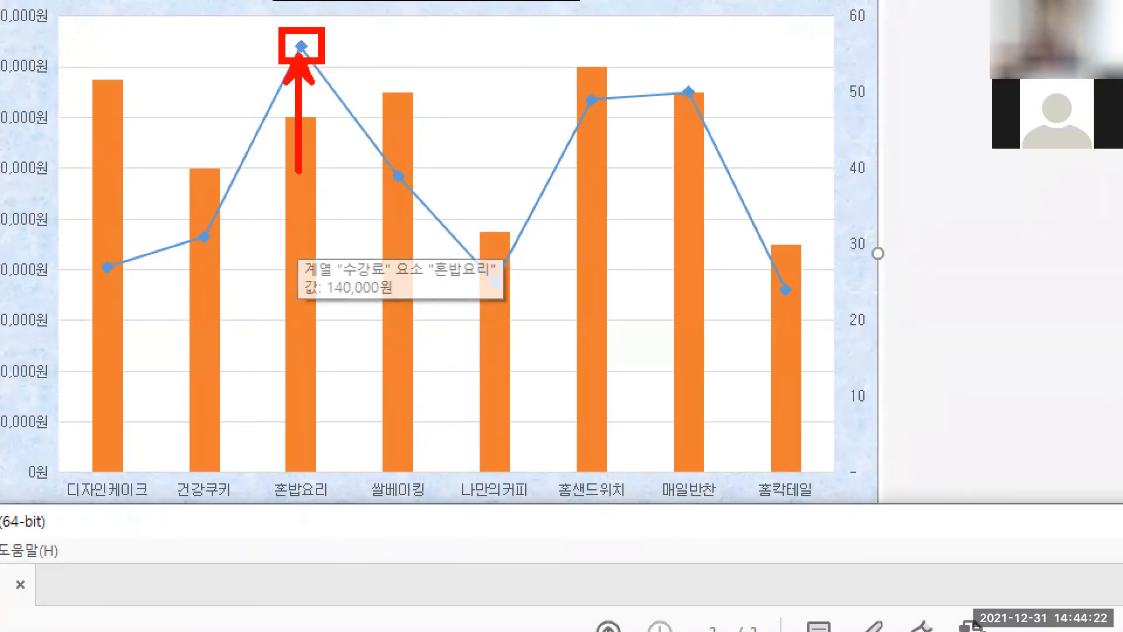
{"action": "key", "text": "Escape"}
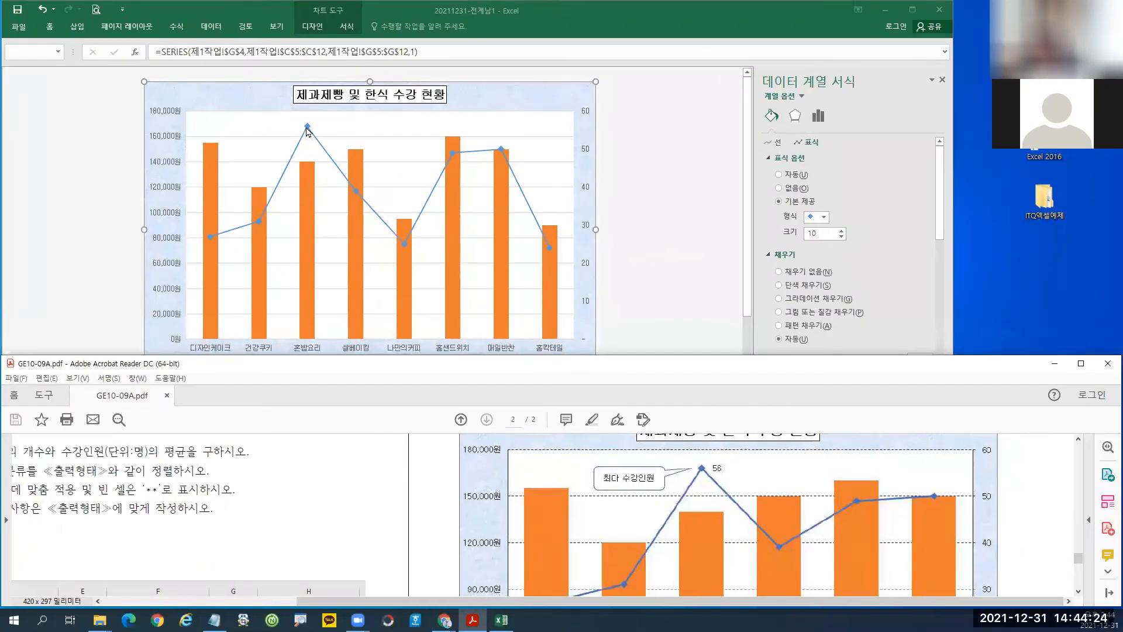
Select only the 혼밥요리 point at the 56 peak of the 수강인원 line.
{"action": "mouse_move", "coordinate": [308, 130]}
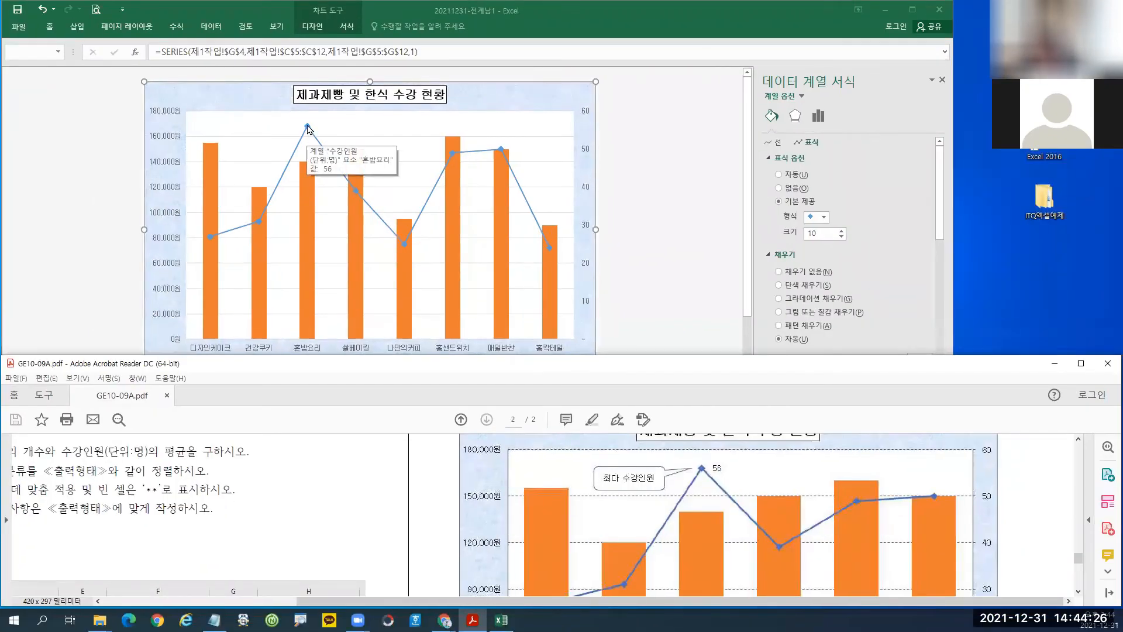
{"action": "left_click", "coordinate": [308, 127]}
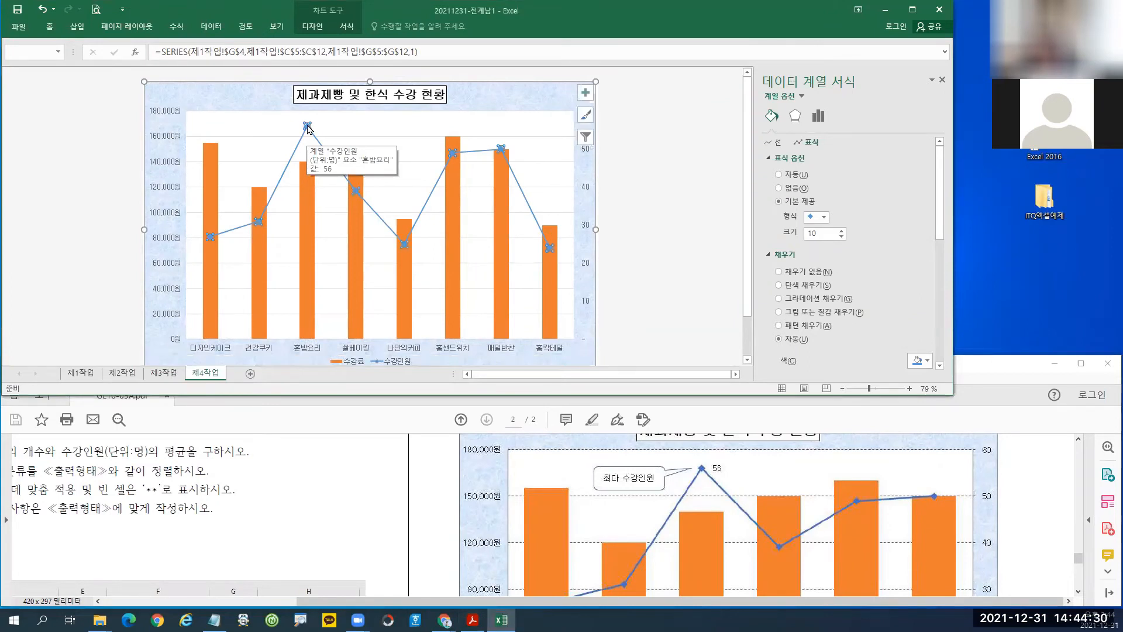
{"action": "left_click", "coordinate": [308, 127]}
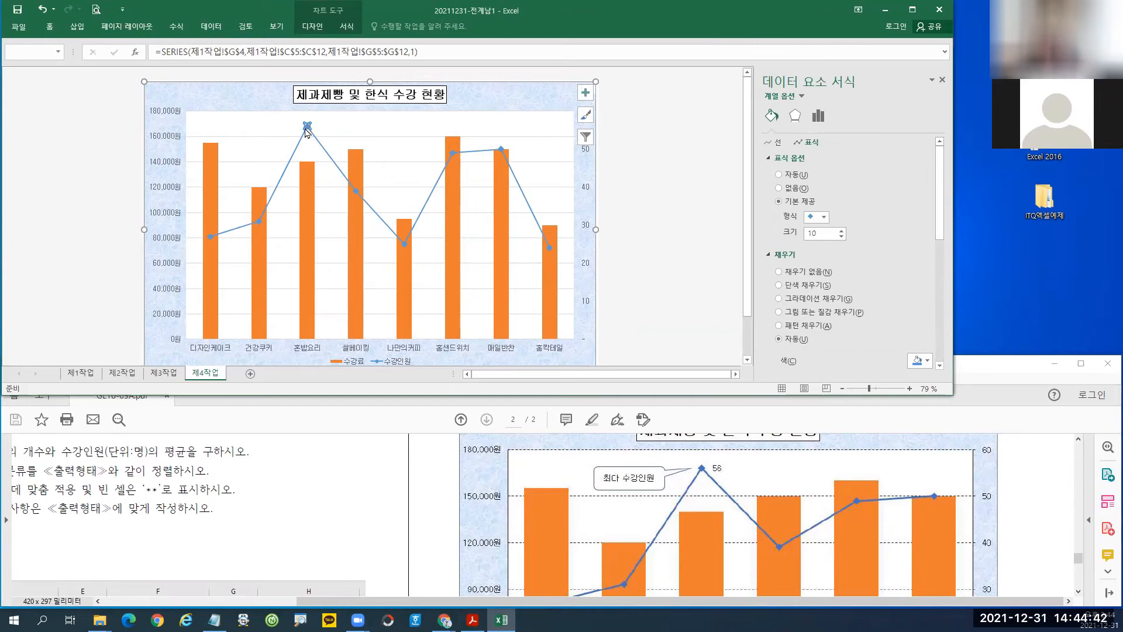
Add a data label showing 56 above the 혼밥요리 peak of the 수강인원 line.
{"action": "right_click", "coordinate": [307, 127]}
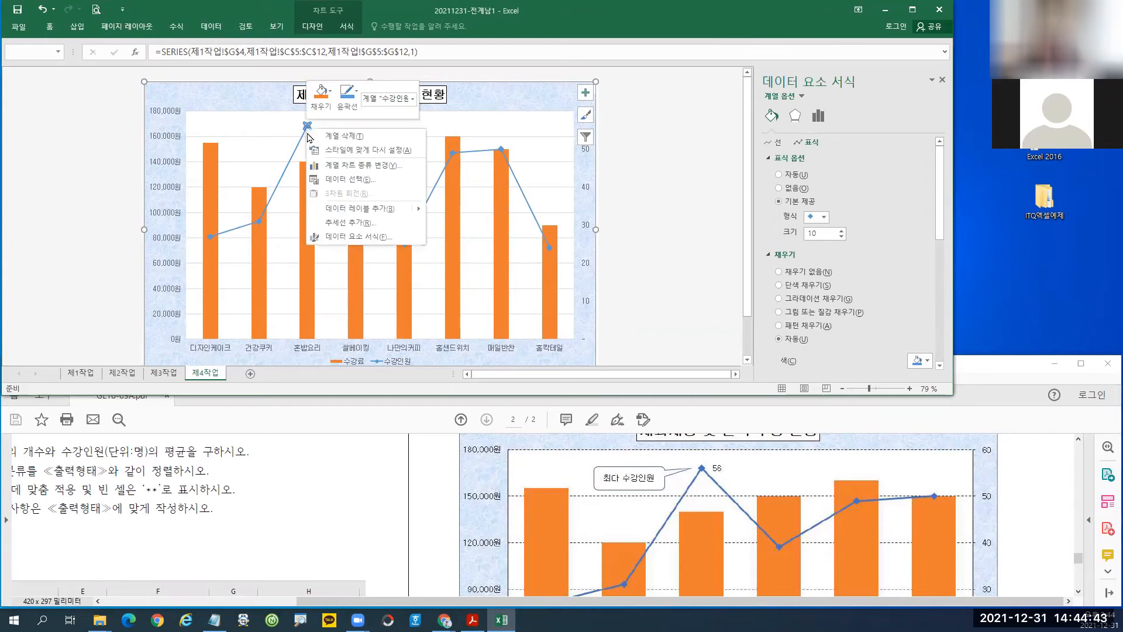
{"action": "left_click", "coordinate": [354, 212]}
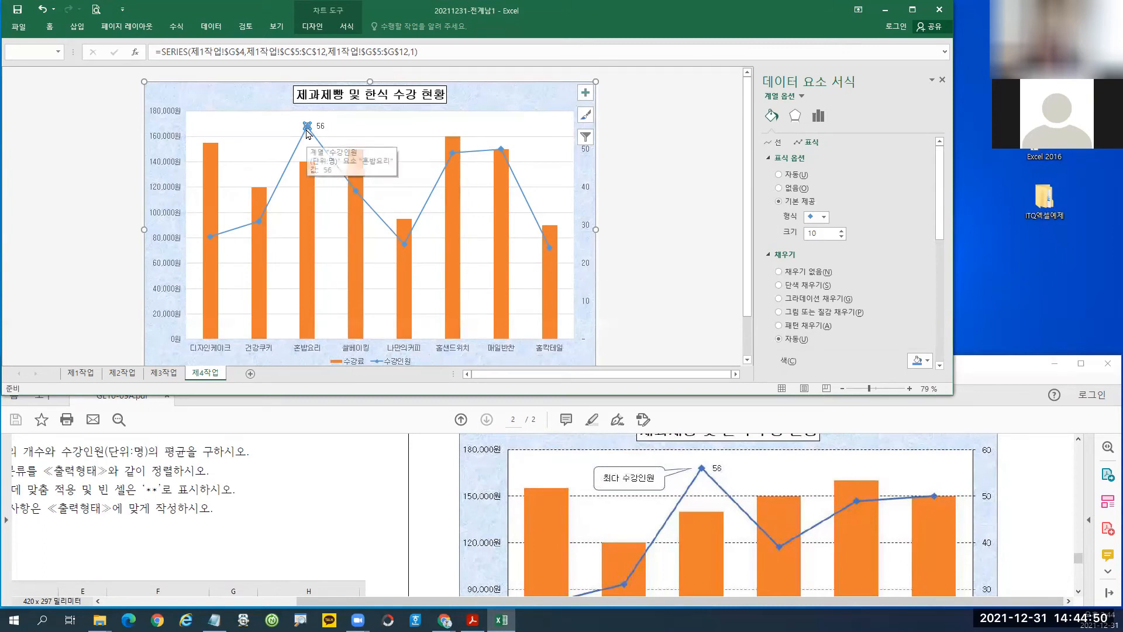
{"action": "left_click", "coordinate": [317, 28]}
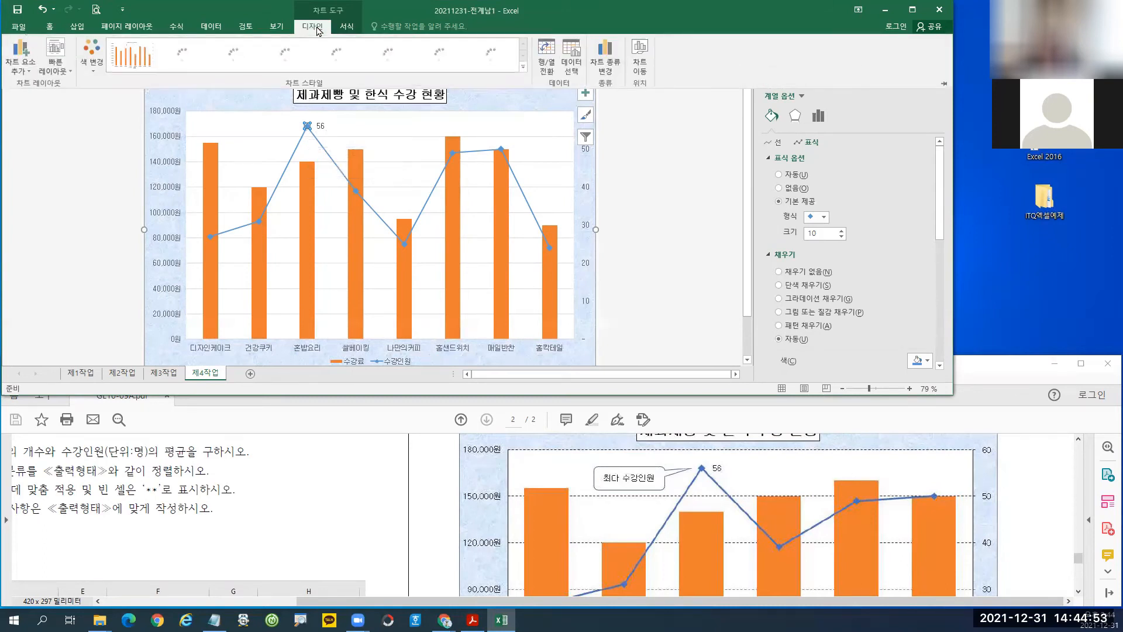
{"action": "left_click", "coordinate": [19, 68]}
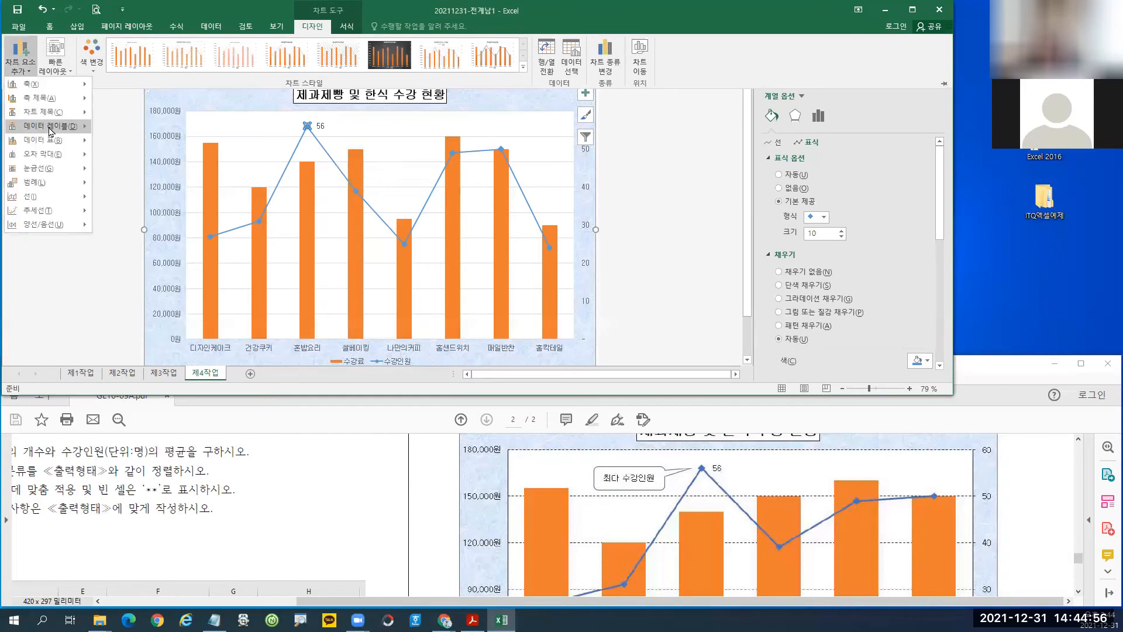
{"action": "mouse_move", "coordinate": [50, 127]}
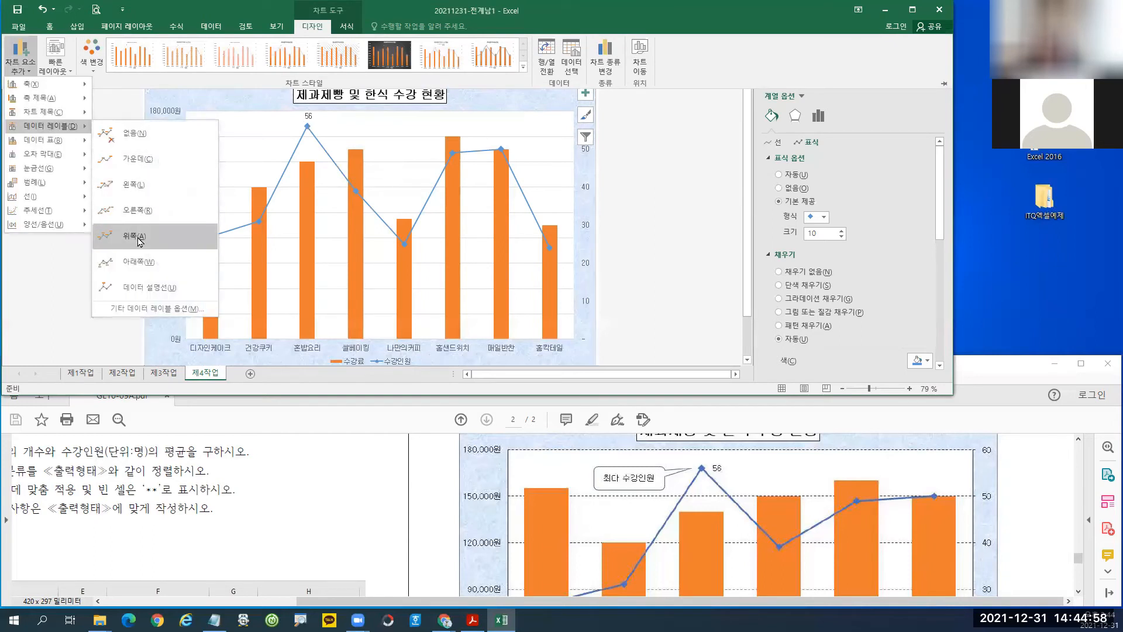
{"action": "mouse_move", "coordinate": [29, 104]}
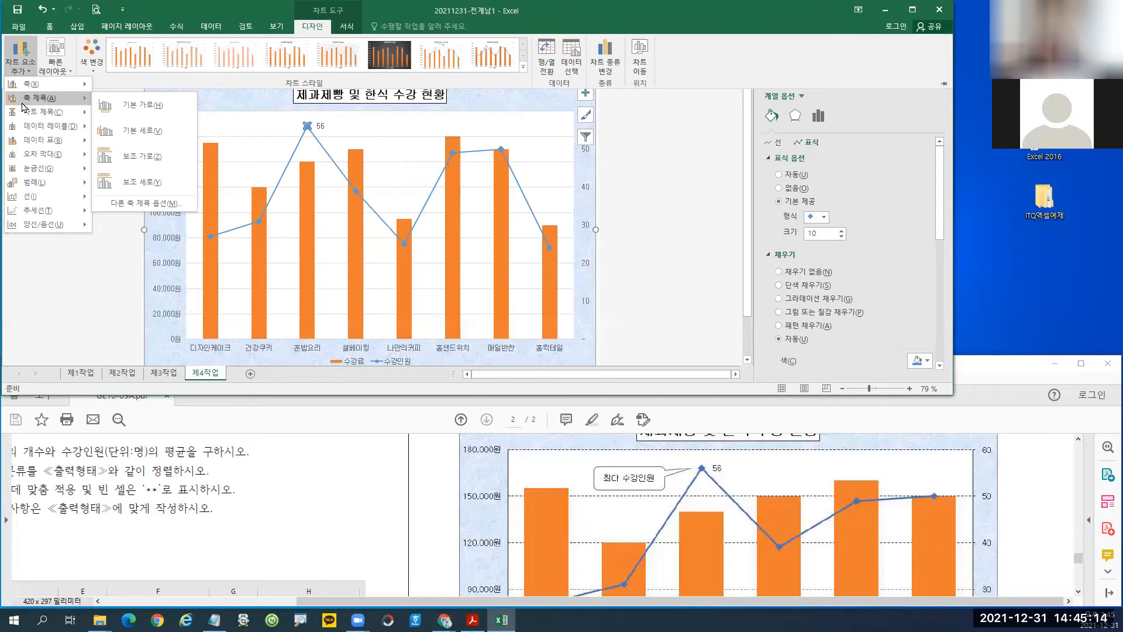
{"action": "mouse_move", "coordinate": [59, 141]}
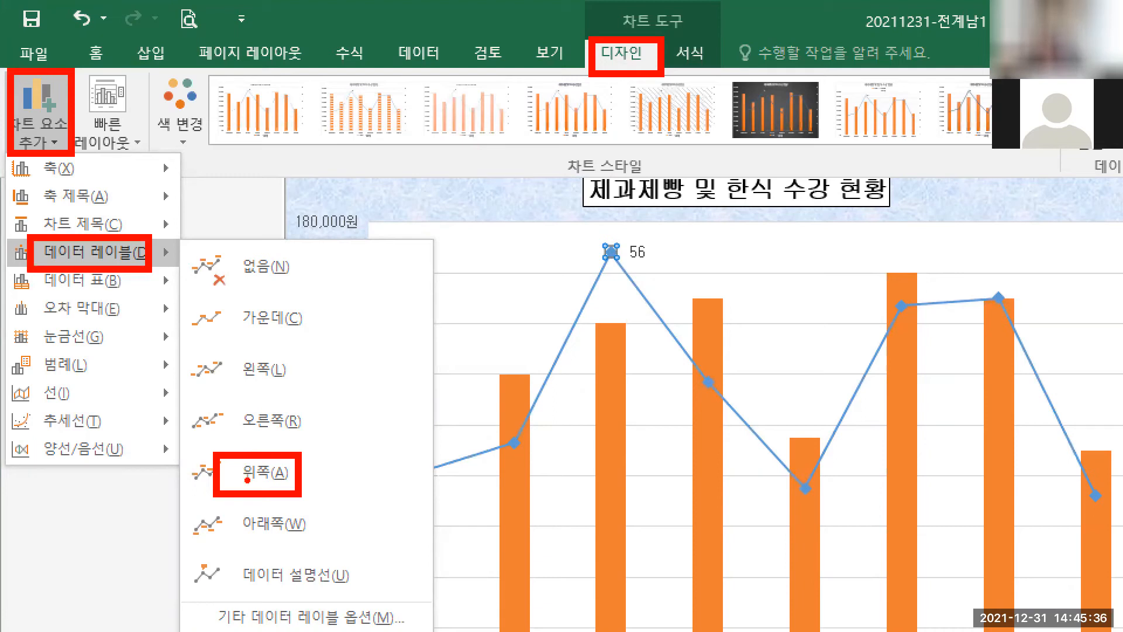
{"action": "key", "text": "Escape"}
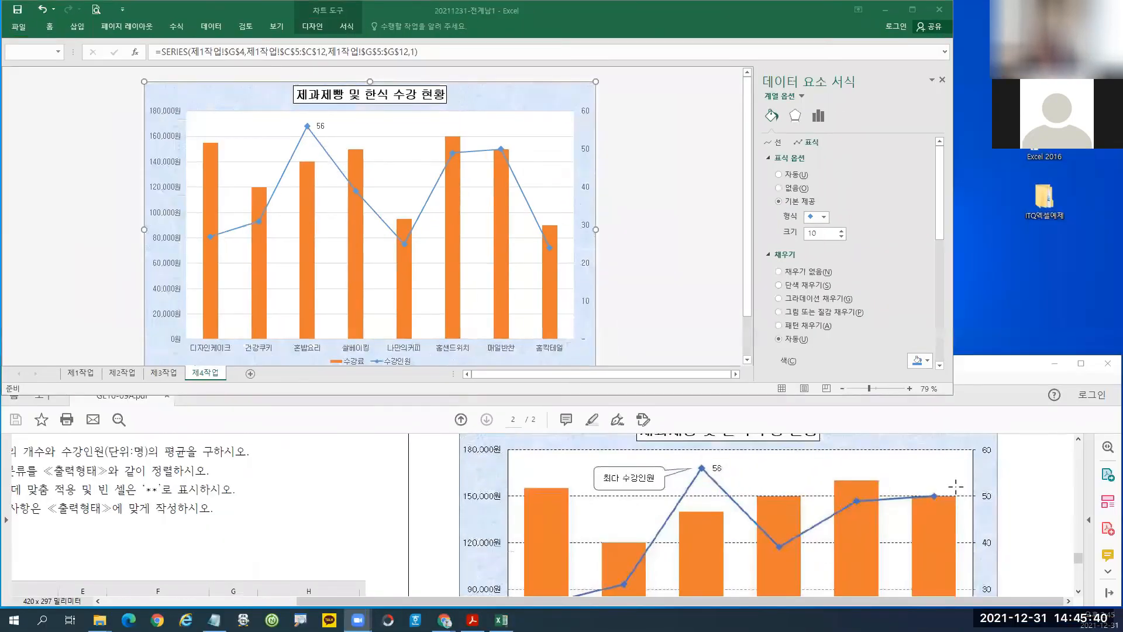
{"action": "left_click_drag", "start_coordinate": [1079, 559], "coordinate": [1080, 546]}
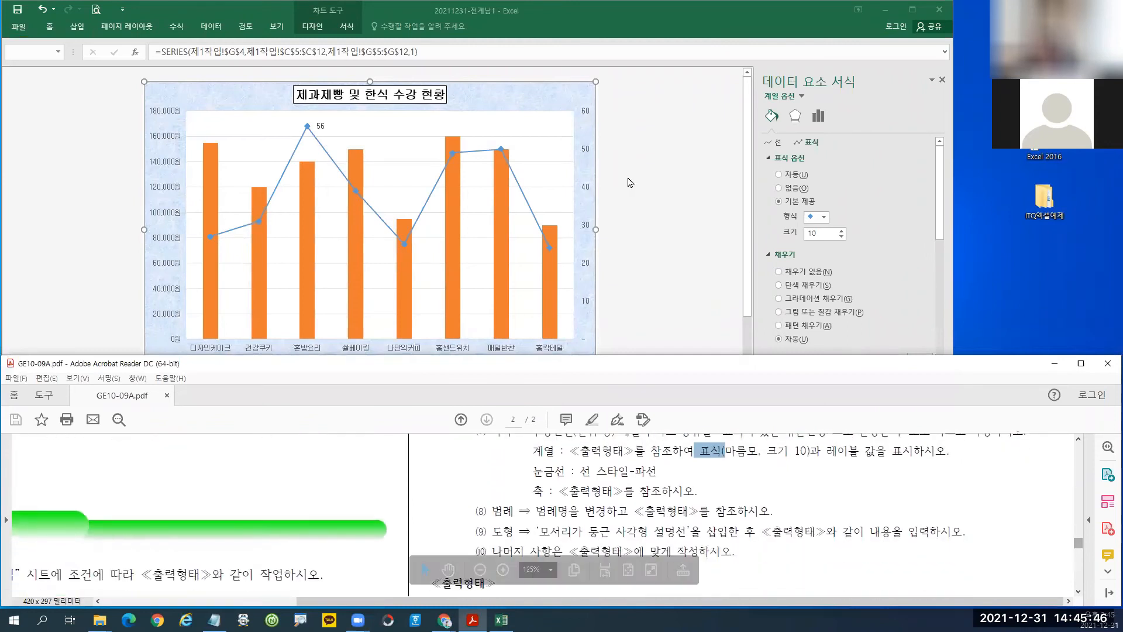
{"action": "left_click", "coordinate": [408, 141]}
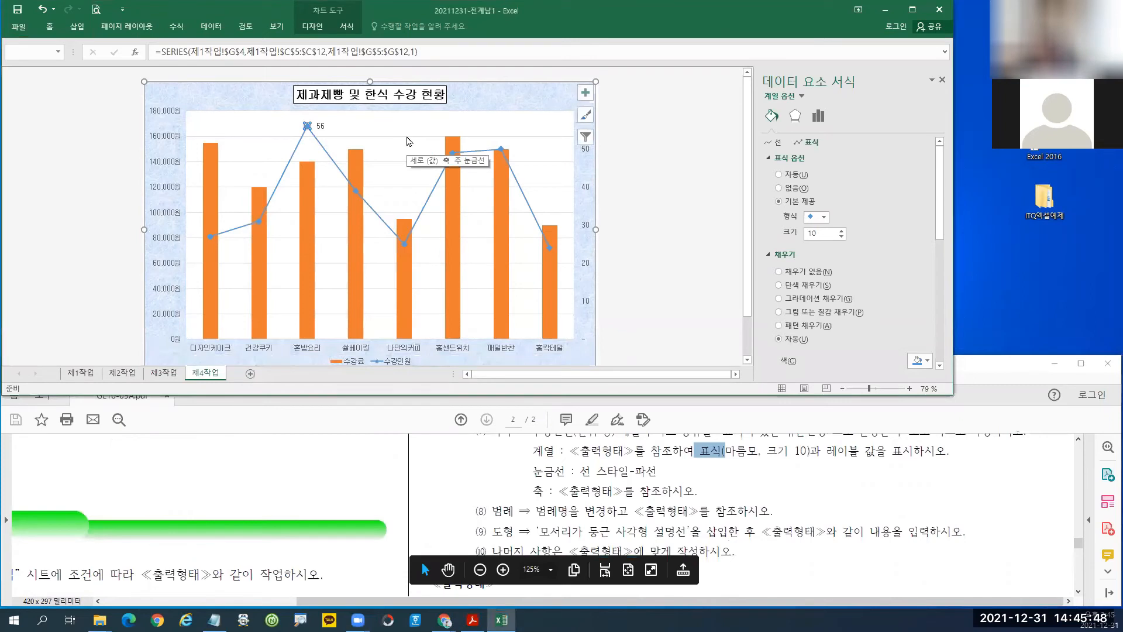
Give the chart's major gridlines a solid line with a dashed (파선) dash type.
{"action": "left_click", "coordinate": [409, 141]}
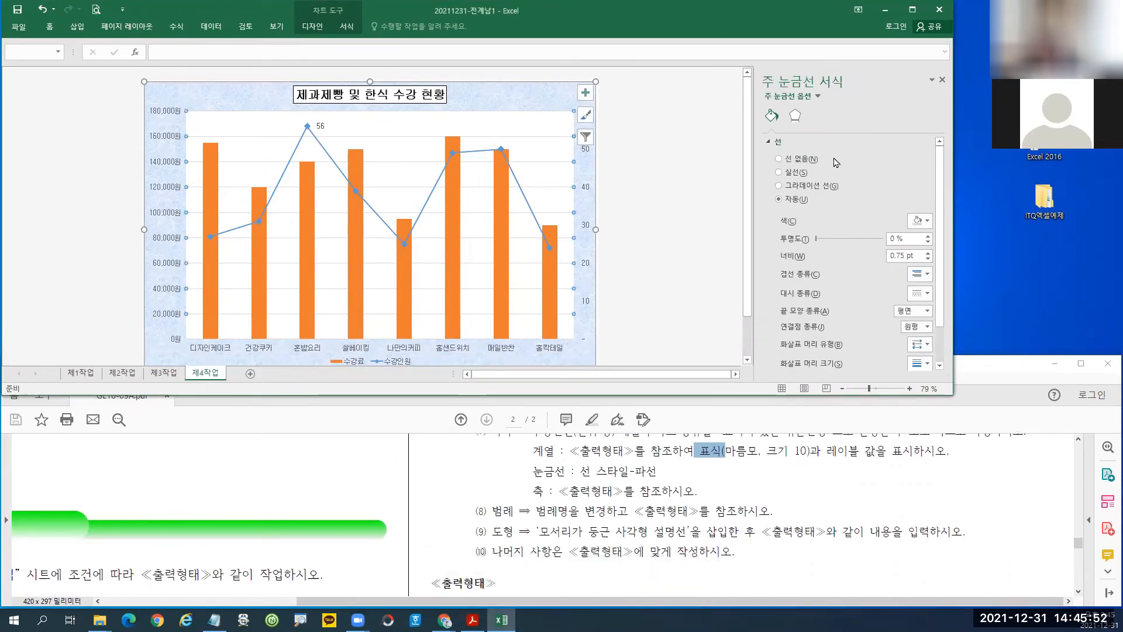
{"action": "mouse_move", "coordinate": [758, 67]}
{"action": "left_mouse_down"}
{"action": "mouse_move", "coordinate": [806, 97]}
{"action": "mouse_move", "coordinate": [848, 98]}
{"action": "left_mouse_up"}
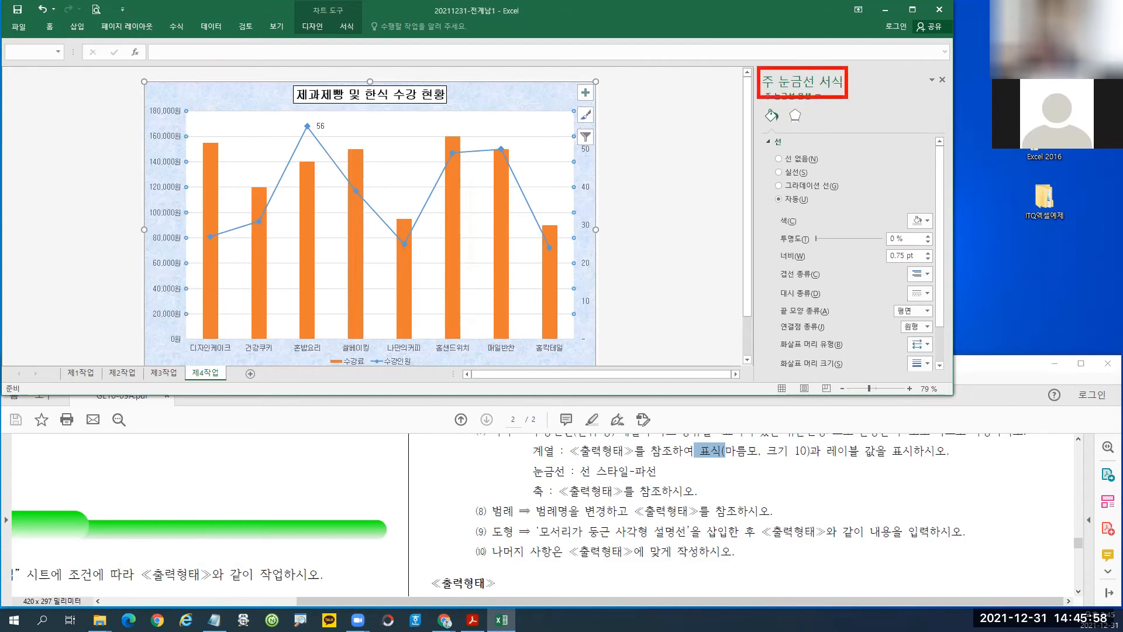
{"action": "left_click_drag", "start_coordinate": [767, 166], "coordinate": [812, 186]}
{"action": "key", "text": "Escape"}
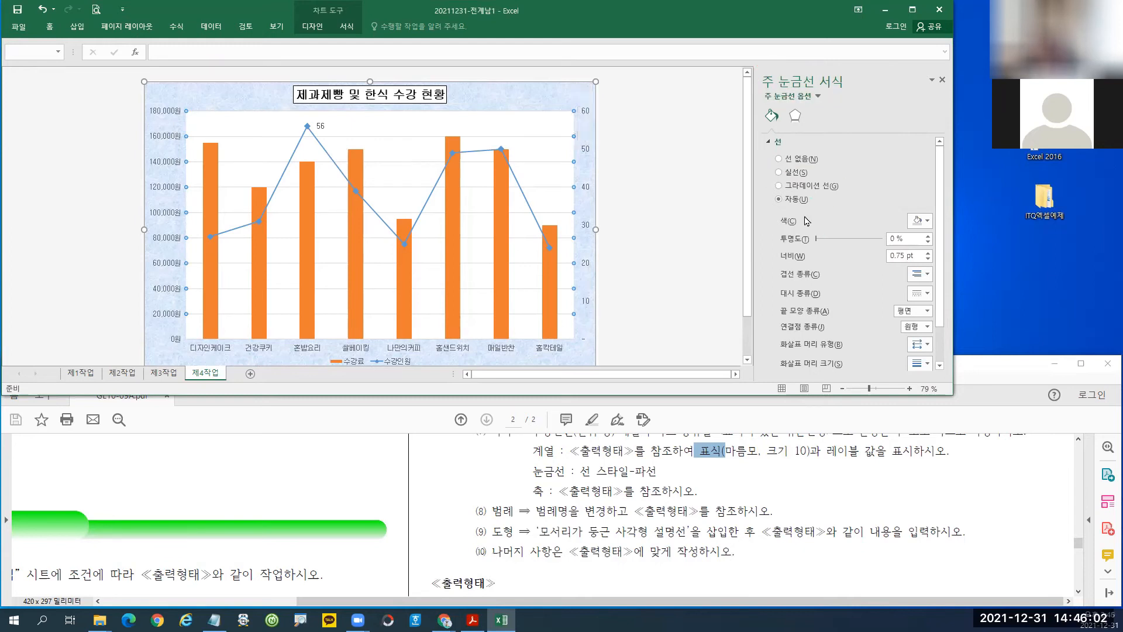
{"action": "left_click", "coordinate": [780, 172]}
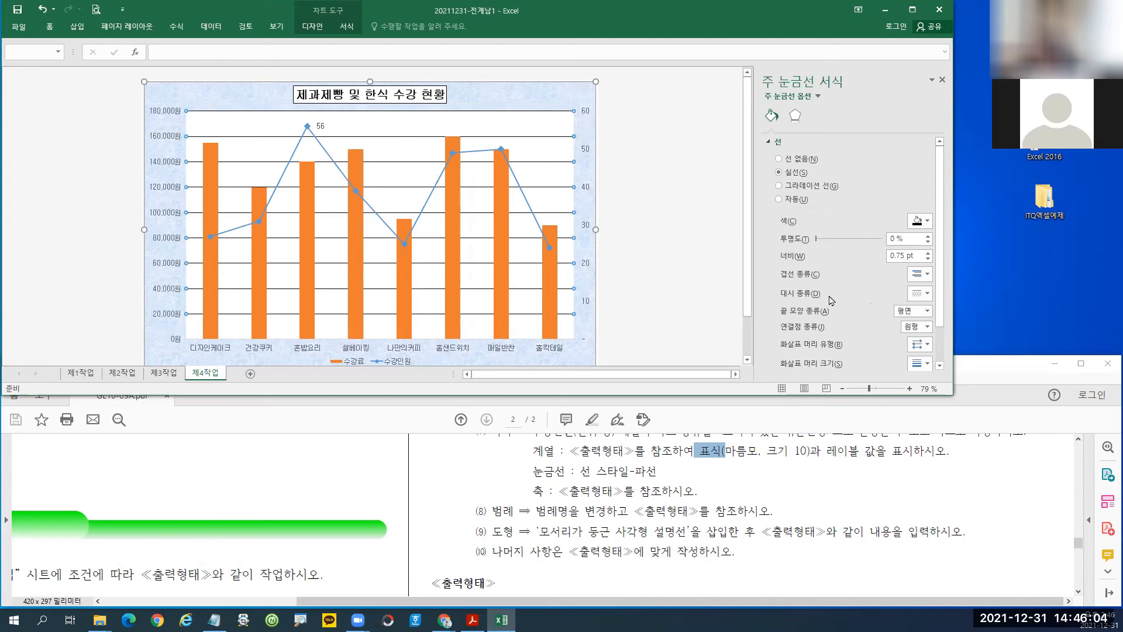
{"action": "left_click", "coordinate": [919, 294]}
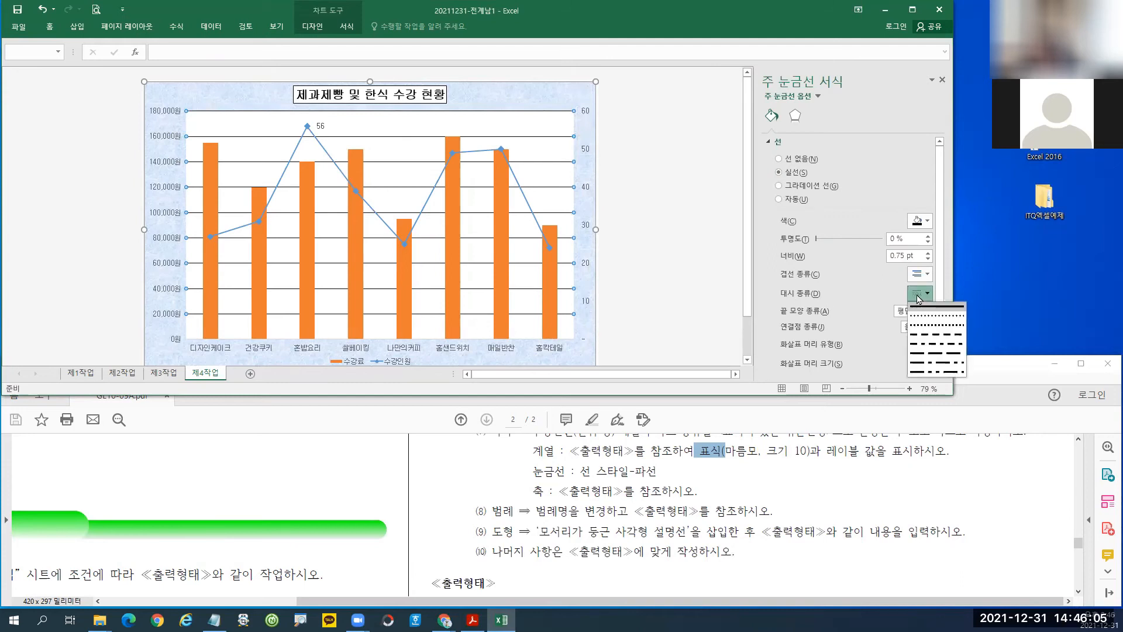
{"action": "left_click", "coordinate": [930, 334]}
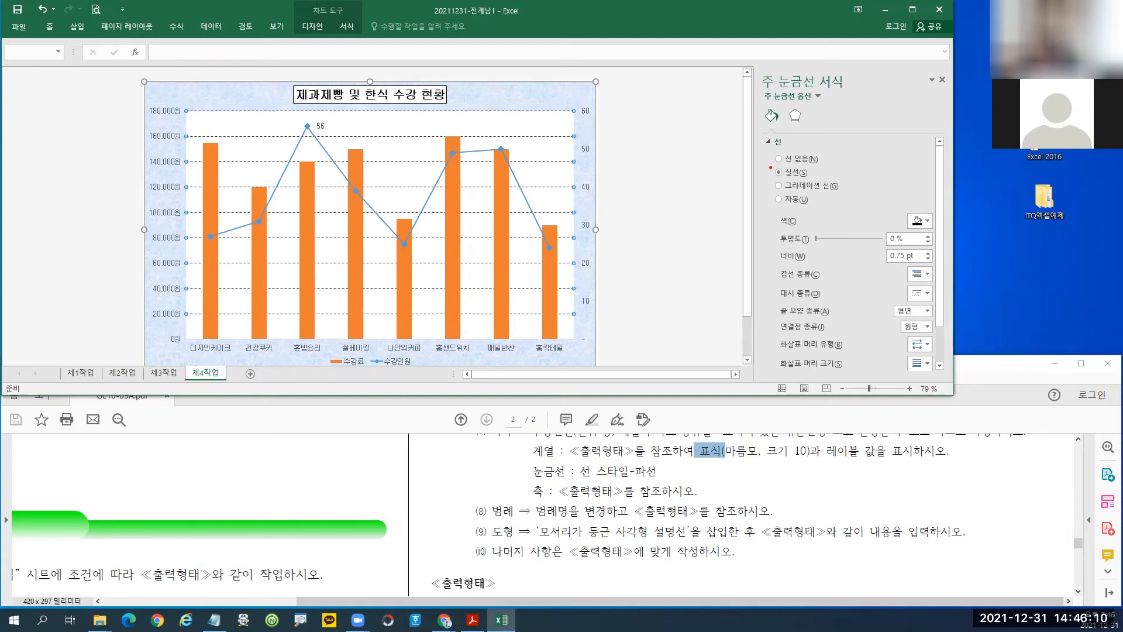
Review the gridline line, colour and dash settings, then highlight the axis instruction in the PDF.
{"action": "left_click_drag", "start_coordinate": [768, 167], "coordinate": [817, 183]}
{"action": "left_click_drag", "start_coordinate": [895, 205], "coordinate": [934, 232]}
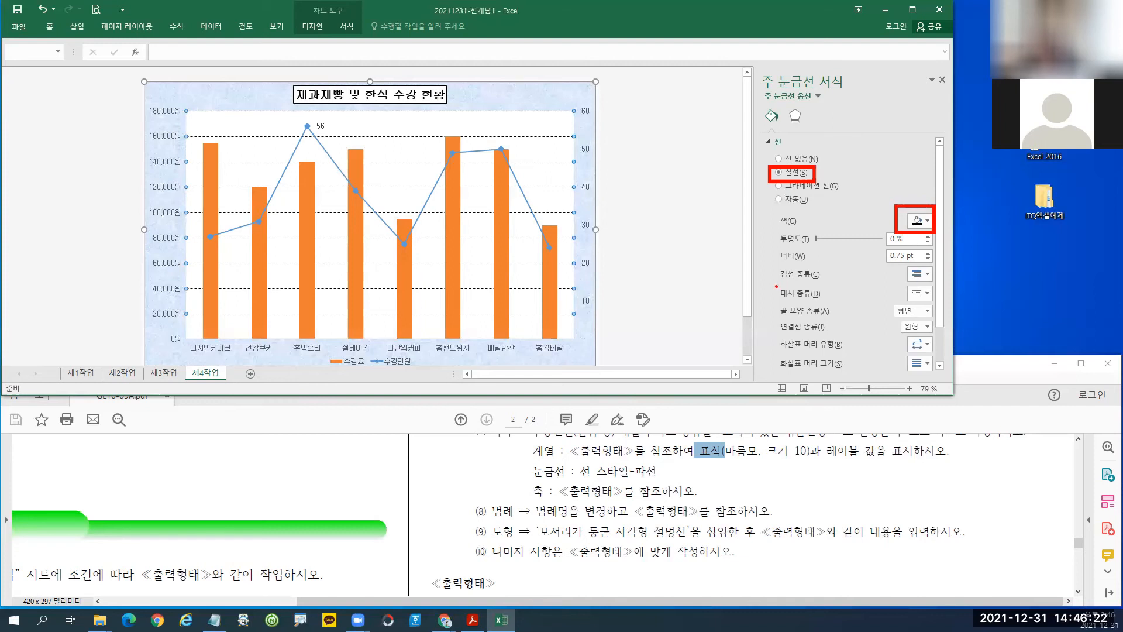
{"action": "mouse_move", "coordinate": [775, 284]}
{"action": "left_mouse_down"}
{"action": "mouse_move", "coordinate": [936, 305]}
{"action": "mouse_move", "coordinate": [904, 348]}
{"action": "left_mouse_up"}
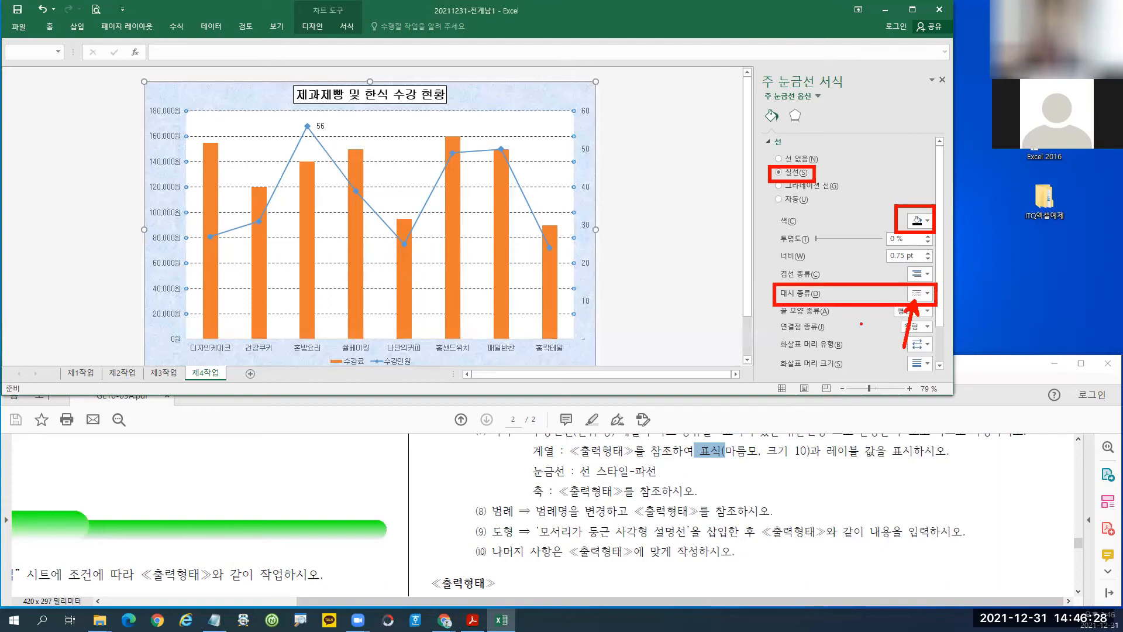
{"action": "key", "text": "Escape"}
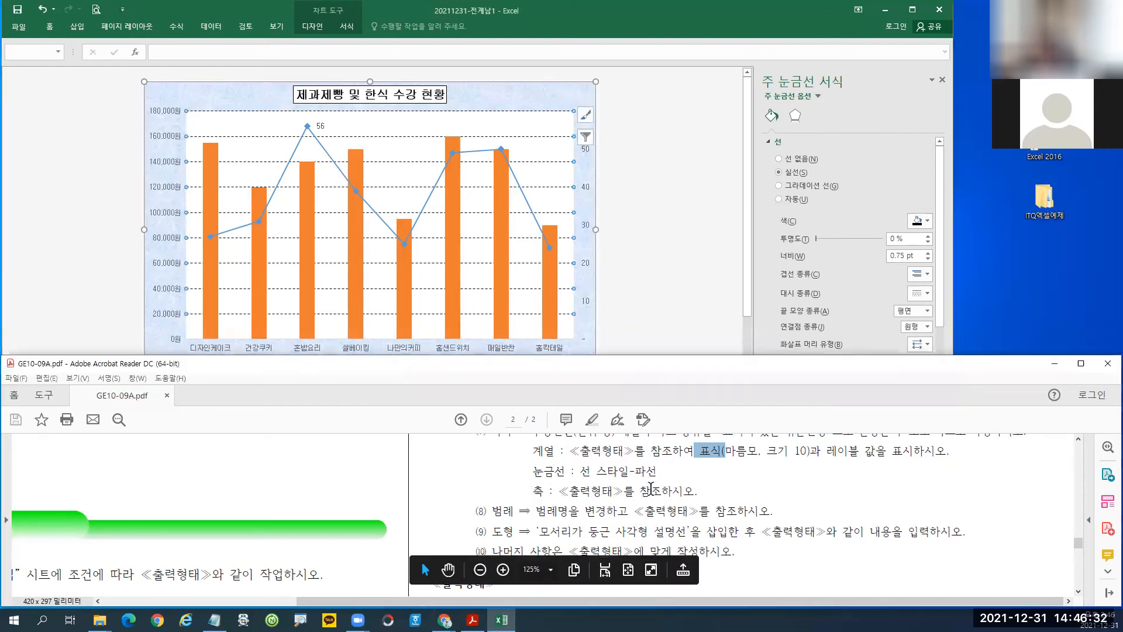
{"action": "left_click_drag", "start_coordinate": [533, 491], "coordinate": [703, 491]}
{"action": "left_click", "coordinate": [709, 496]}
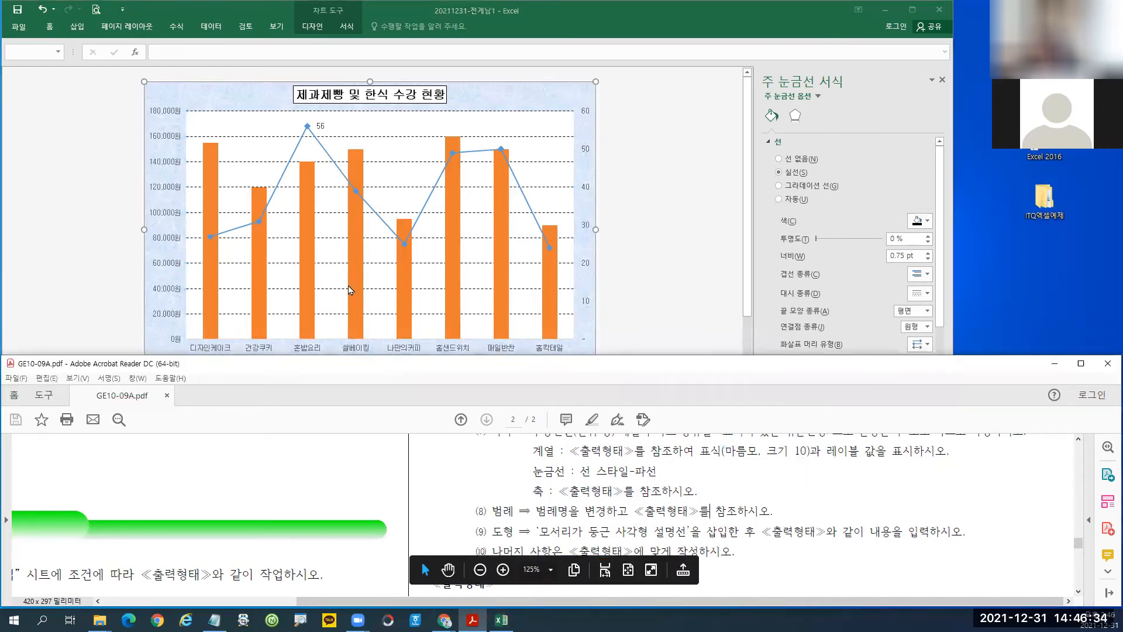
Give the left vertical value axis a solid outline line.
{"action": "left_click", "coordinate": [164, 215]}
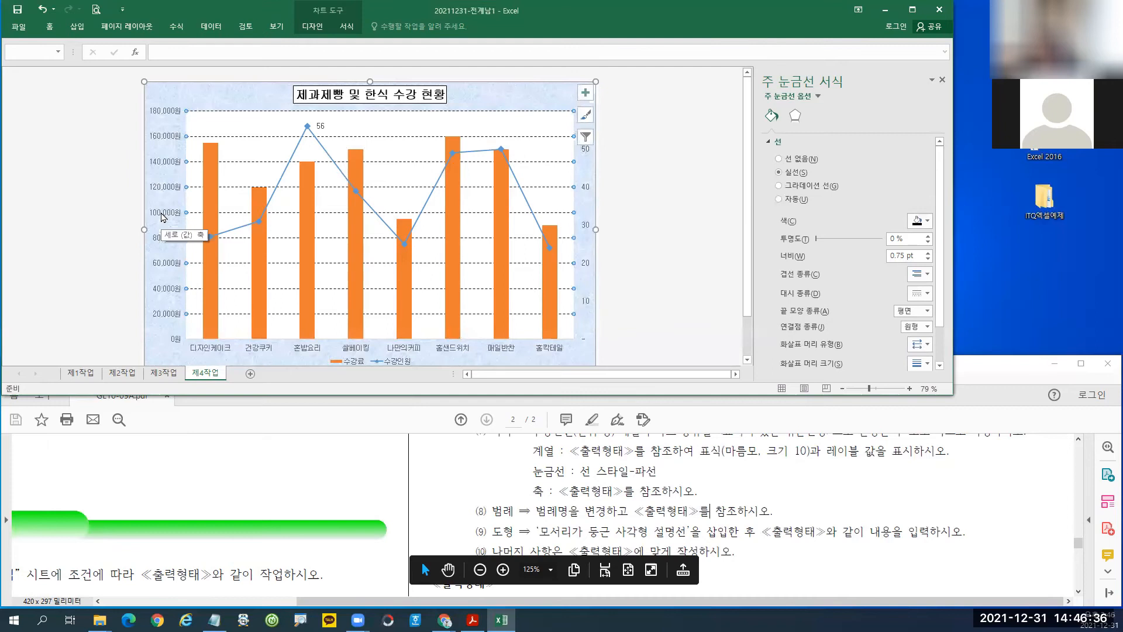
{"action": "left_click", "coordinate": [162, 167]}
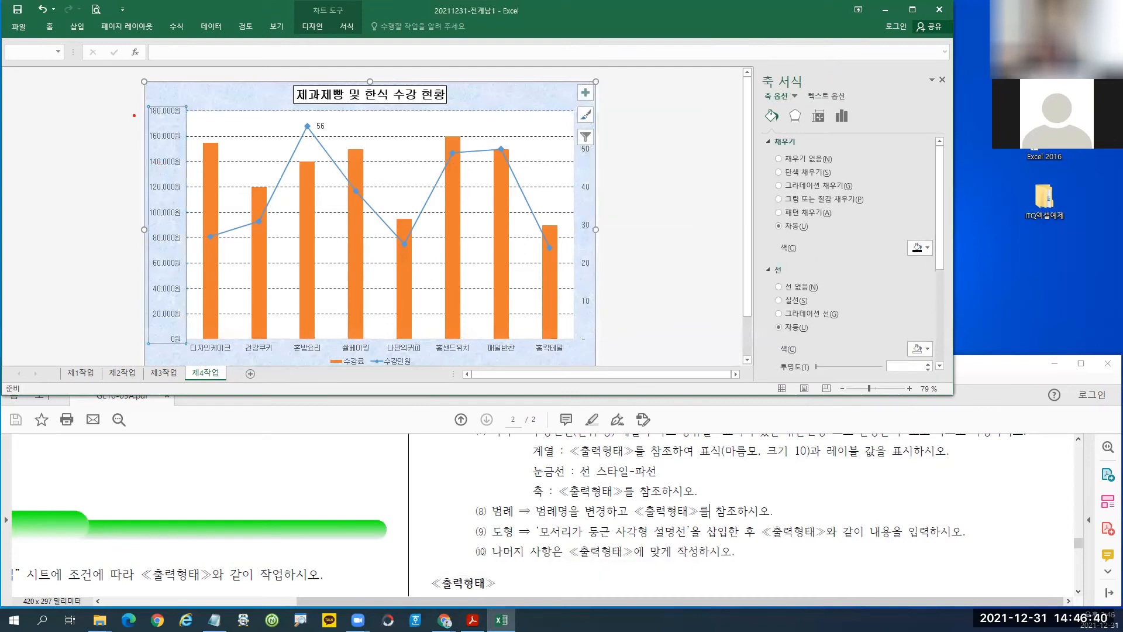
{"action": "mouse_move", "coordinate": [142, 99]}
{"action": "left_mouse_down"}
{"action": "mouse_move", "coordinate": [191, 292]}
{"action": "mouse_move", "coordinate": [193, 357]}
{"action": "left_mouse_up"}
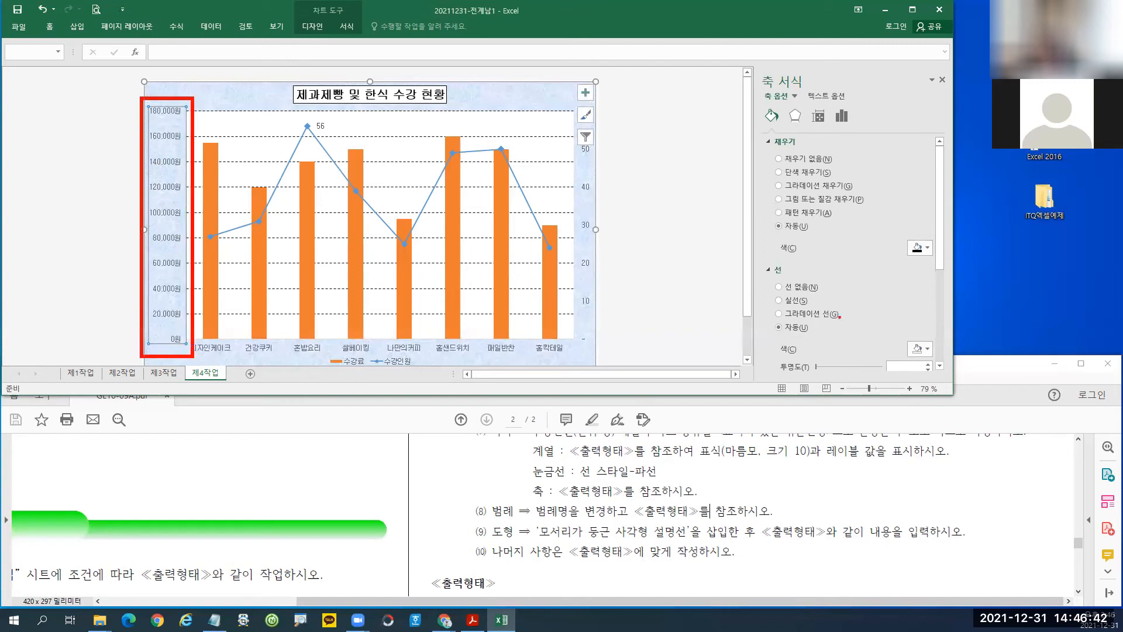
{"action": "left_click_drag", "start_coordinate": [768, 292], "coordinate": [825, 313]}
{"action": "key", "text": "Escape"}
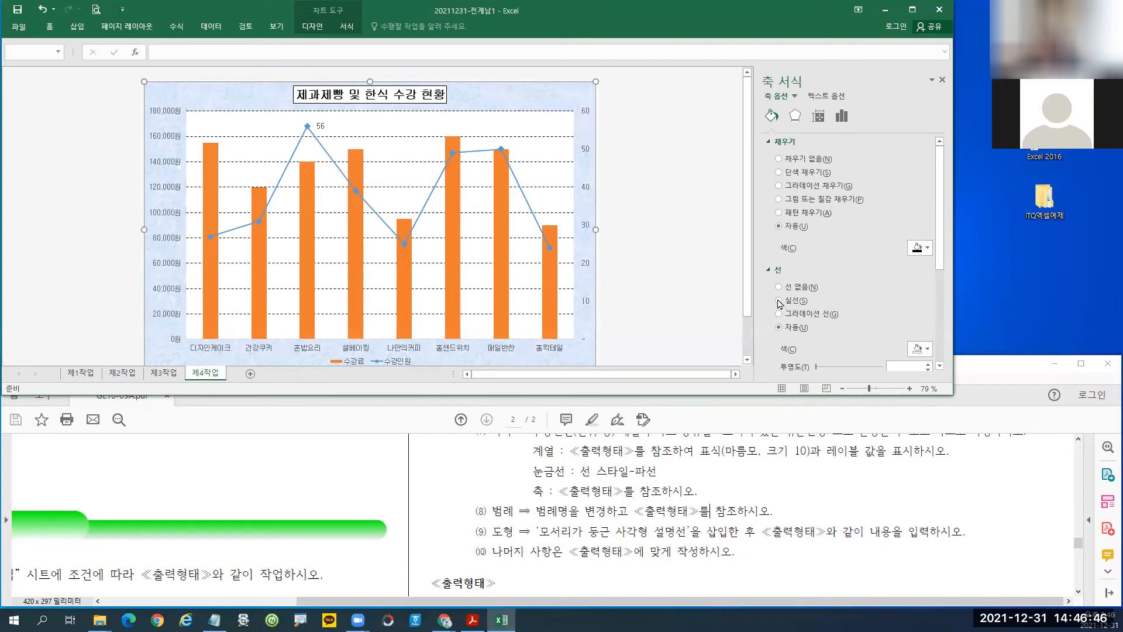
{"action": "left_click", "coordinate": [501, 619]}
{"action": "left_click", "coordinate": [502, 619]}
{"action": "left_click", "coordinate": [785, 302]}
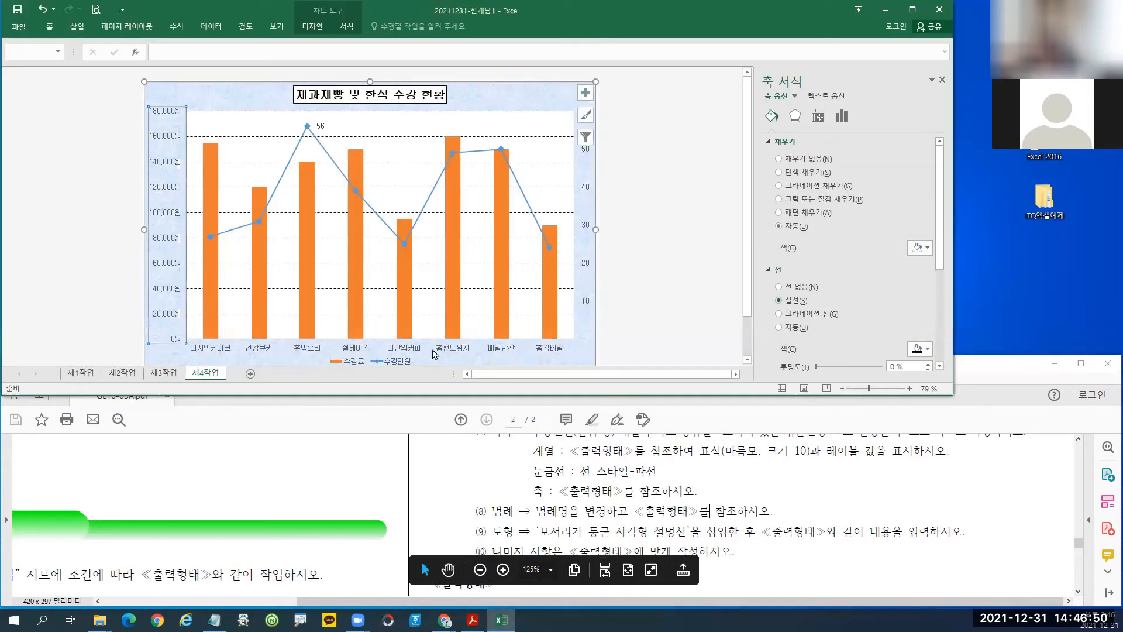
Give the right secondary value axis a solid outline line too.
{"action": "left_click", "coordinate": [359, 350]}
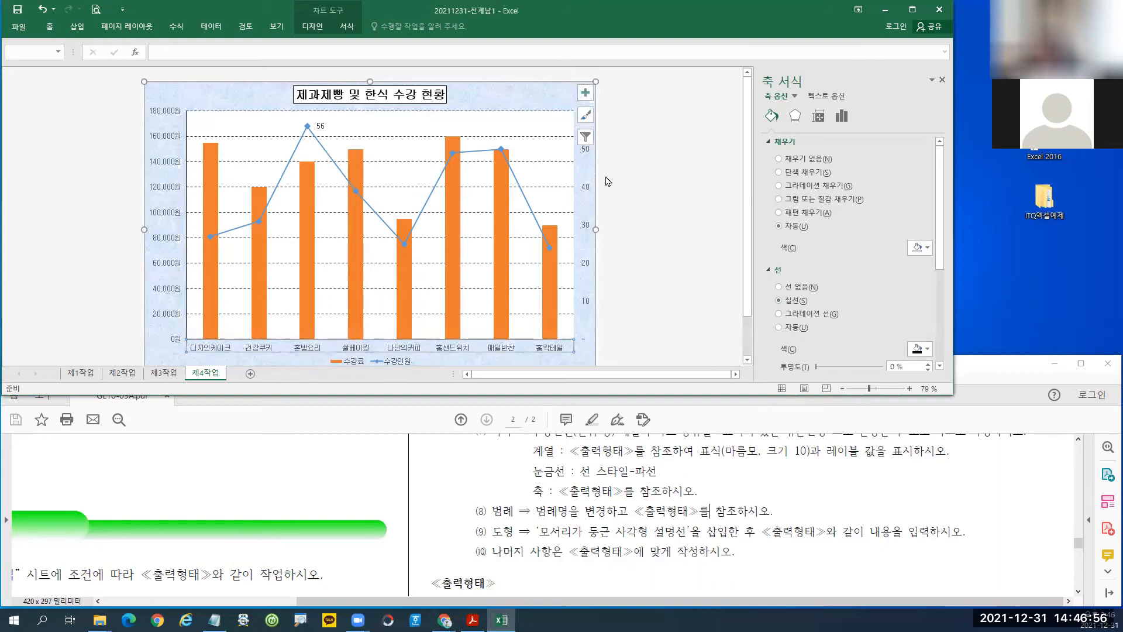
{"action": "left_click", "coordinate": [586, 189]}
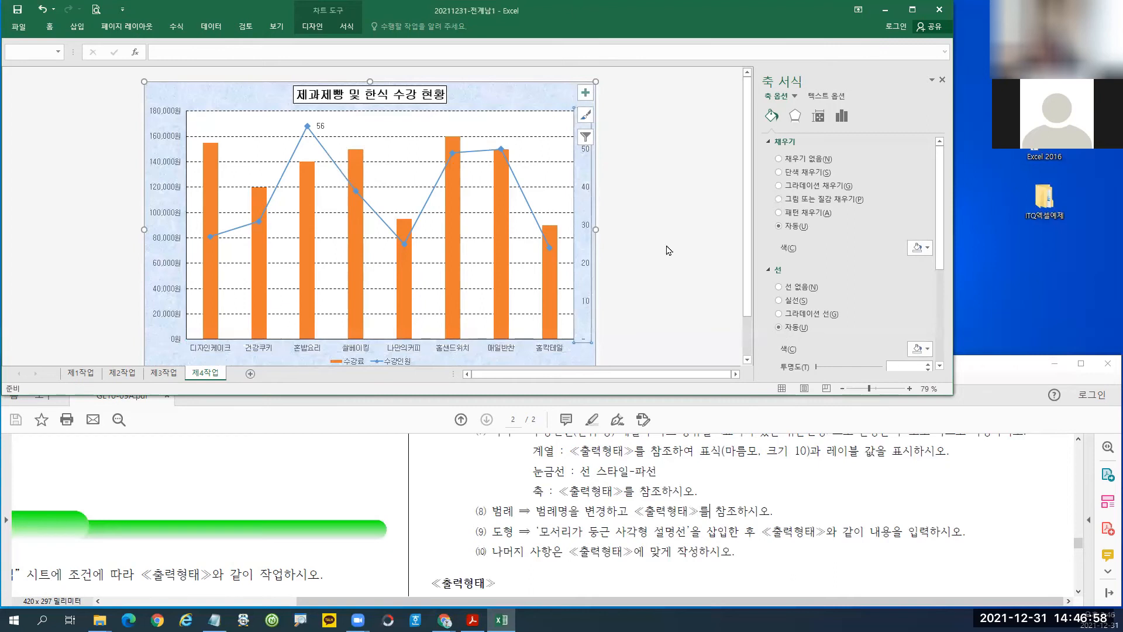
{"action": "left_click", "coordinate": [786, 304]}
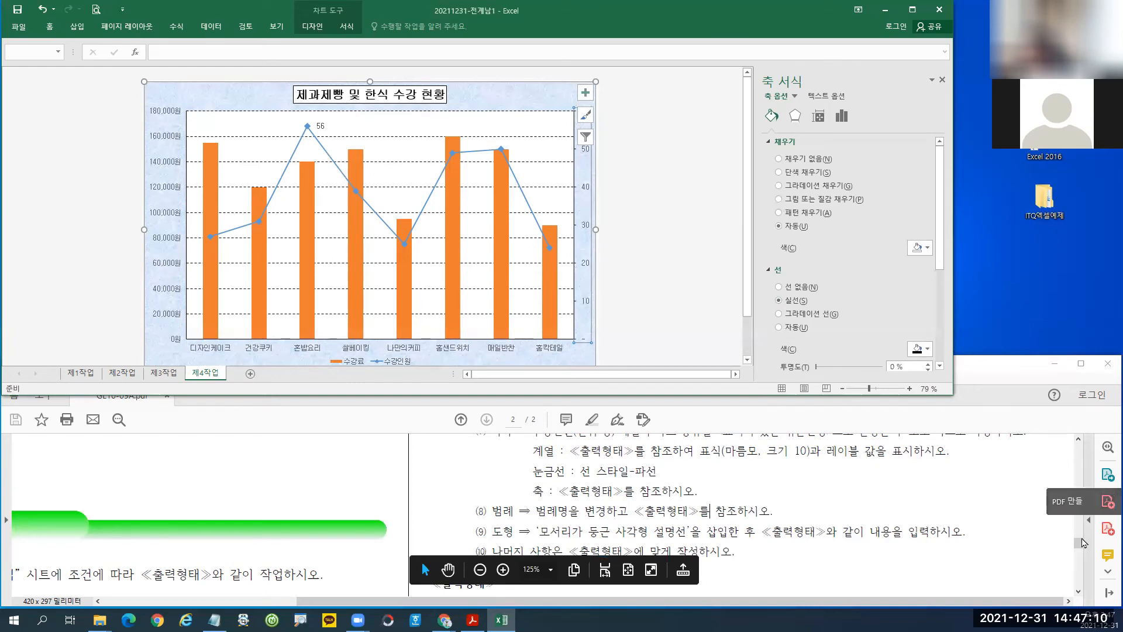
{"action": "left_click_drag", "start_coordinate": [1084, 543], "coordinate": [1078, 579]}
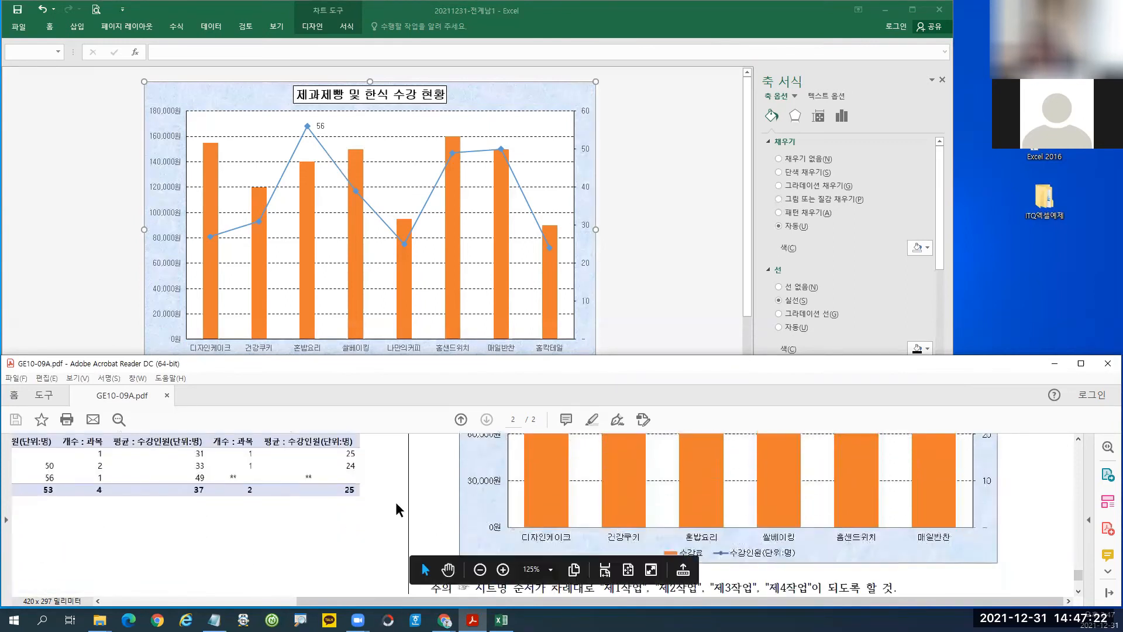
Scroll the reference PDF up to its 180,000원 axis maximum, marking the axis labels.
{"action": "key", "text": "ctrl+1"}
{"action": "left_click", "coordinate": [535, 504]}
{"action": "left_click_drag", "start_coordinate": [501, 463], "coordinate": [511, 546]}
{"action": "key", "text": "Escape"}
{"action": "scroll", "coordinate": [485, 499], "scroll_direction": "up", "scroll_amount": 5}
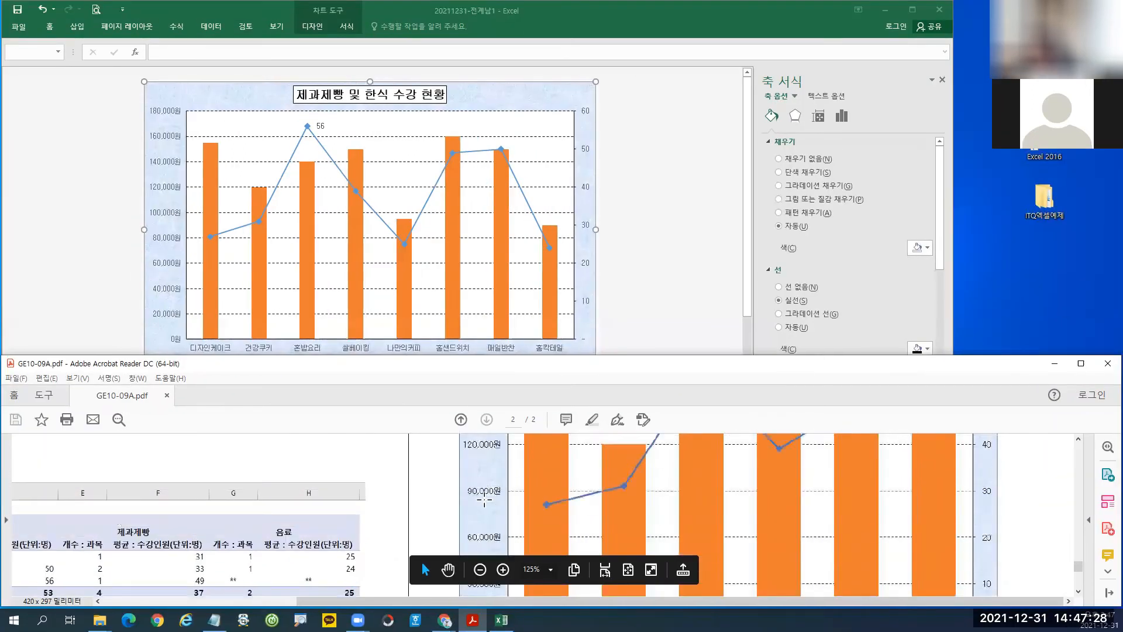
{"action": "scroll", "coordinate": [484, 499], "scroll_direction": "up", "scroll_amount": 2}
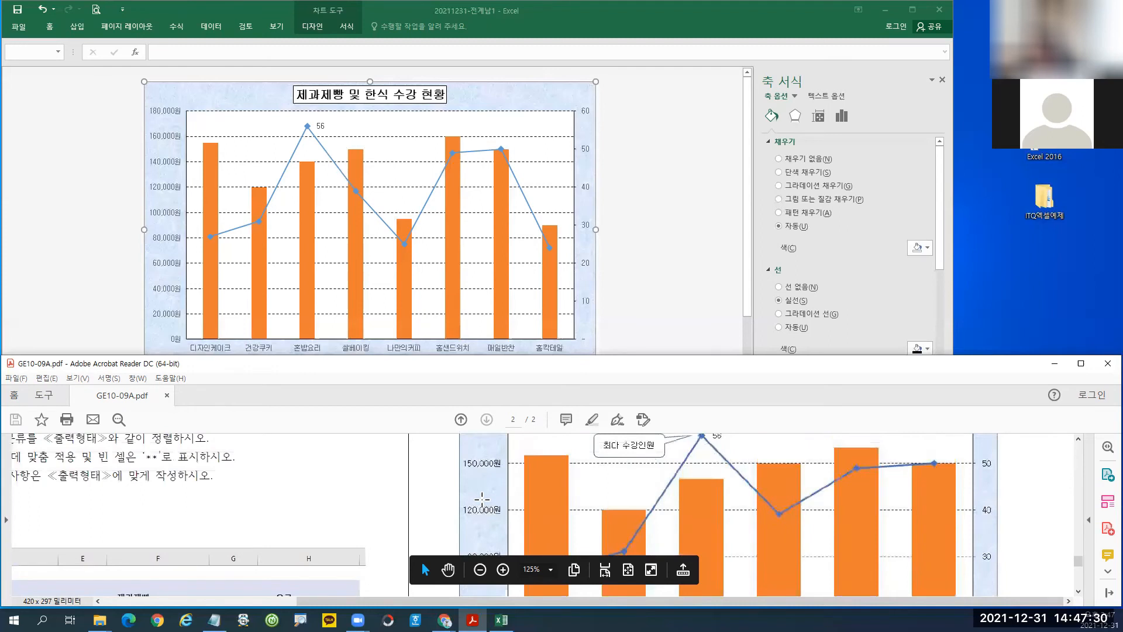
{"action": "scroll", "coordinate": [496, 481], "scroll_direction": "up", "scroll_amount": 2}
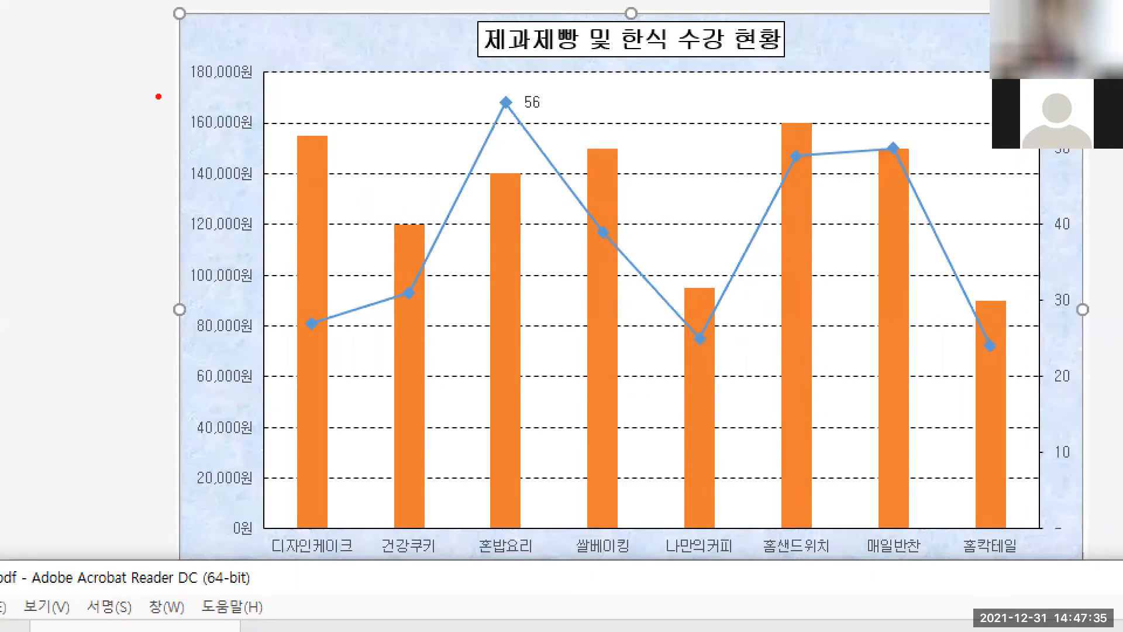
{"action": "mouse_move", "coordinate": [165, 120]}
{"action": "left_mouse_down"}
{"action": "mouse_move", "coordinate": [136, 122]}
{"action": "mouse_move", "coordinate": [156, 118]}
{"action": "left_mouse_up"}
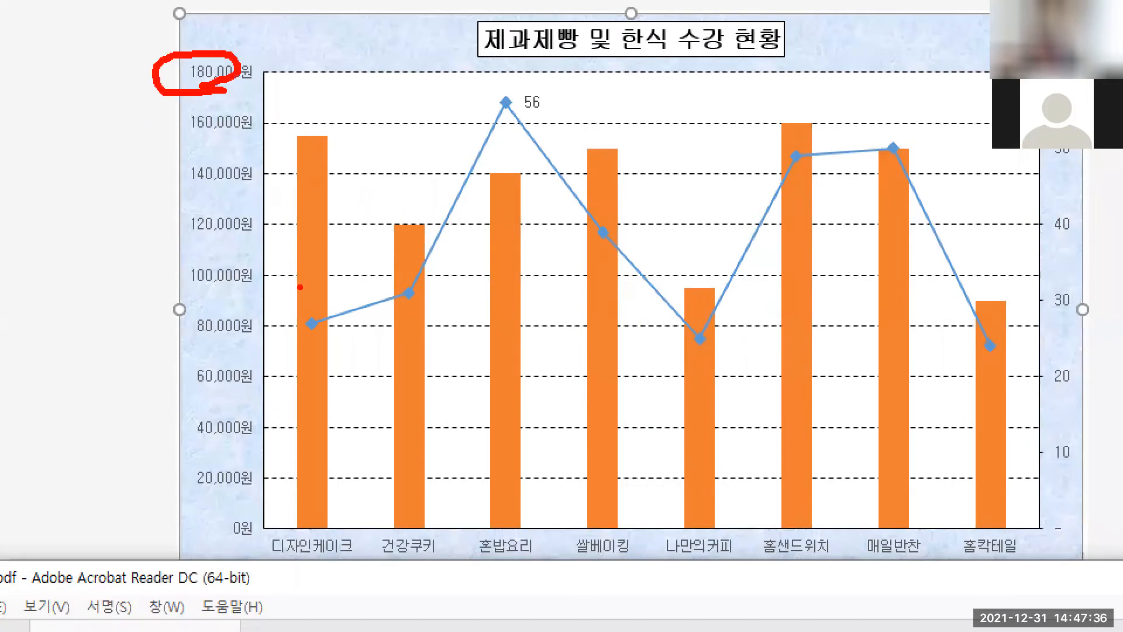
{"action": "mouse_move", "coordinate": [260, 525]}
{"action": "left_mouse_down"}
{"action": "mouse_move", "coordinate": [237, 435]}
{"action": "mouse_move", "coordinate": [259, 366]}
{"action": "left_mouse_up"}
{"action": "mouse_move", "coordinate": [124, 435]}
{"action": "left_mouse_down"}
{"action": "mouse_move", "coordinate": [134, 462]}
{"action": "mouse_move", "coordinate": [113, 484]}
{"action": "left_mouse_up"}
{"action": "mouse_move", "coordinate": [143, 463]}
{"action": "left_mouse_down"}
{"action": "mouse_move", "coordinate": [159, 465]}
{"action": "mouse_move", "coordinate": [141, 461]}
{"action": "left_mouse_up"}
{"action": "left_click_drag", "start_coordinate": [169, 483], "coordinate": [165, 489]}
{"action": "mouse_move", "coordinate": [186, 476]}
{"action": "left_mouse_down"}
{"action": "mouse_move", "coordinate": [201, 482]}
{"action": "mouse_move", "coordinate": [260, 454]}
{"action": "left_mouse_up"}
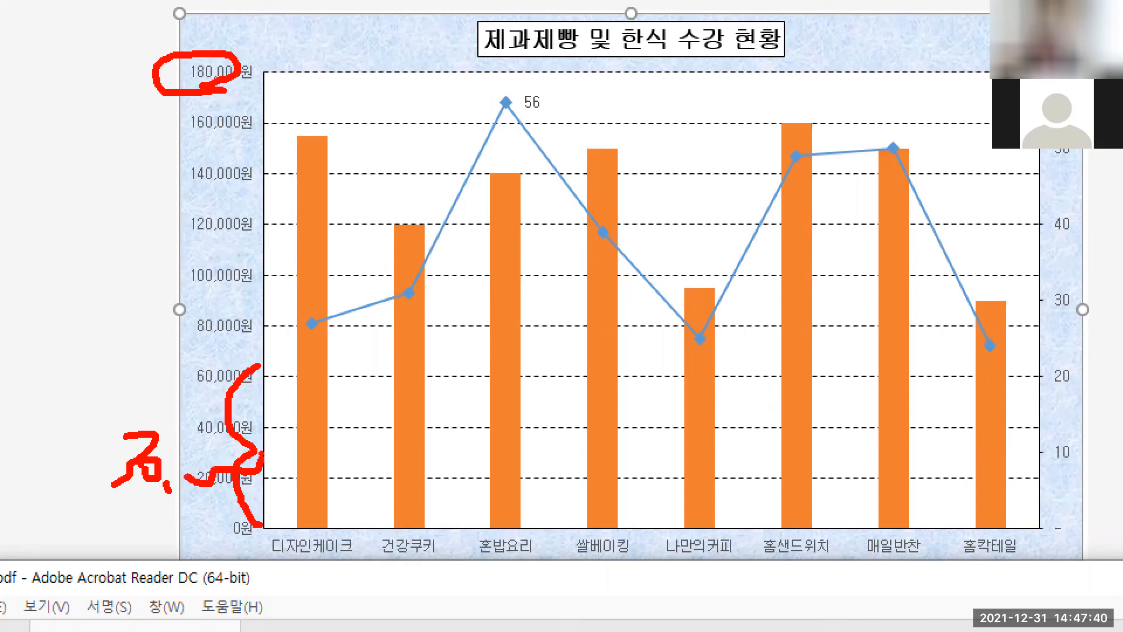
{"action": "key", "text": "Escape"}
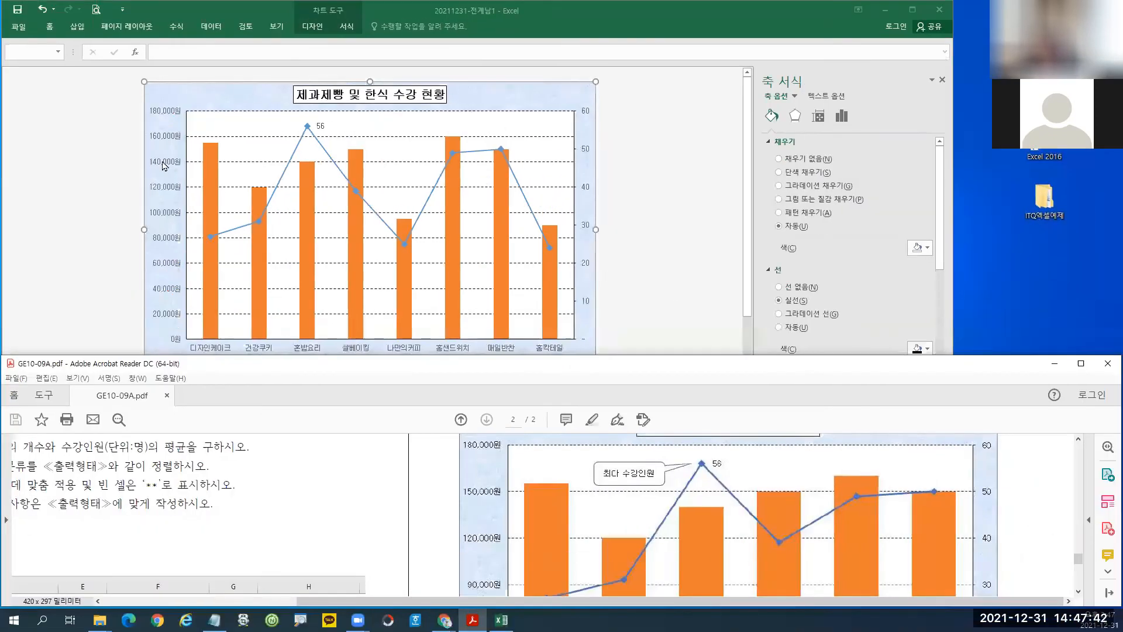
Select the Excel chart's left value axis and point out its Axis Options.
{"action": "left_click", "coordinate": [163, 169]}
{"action": "left_click", "coordinate": [163, 169]}
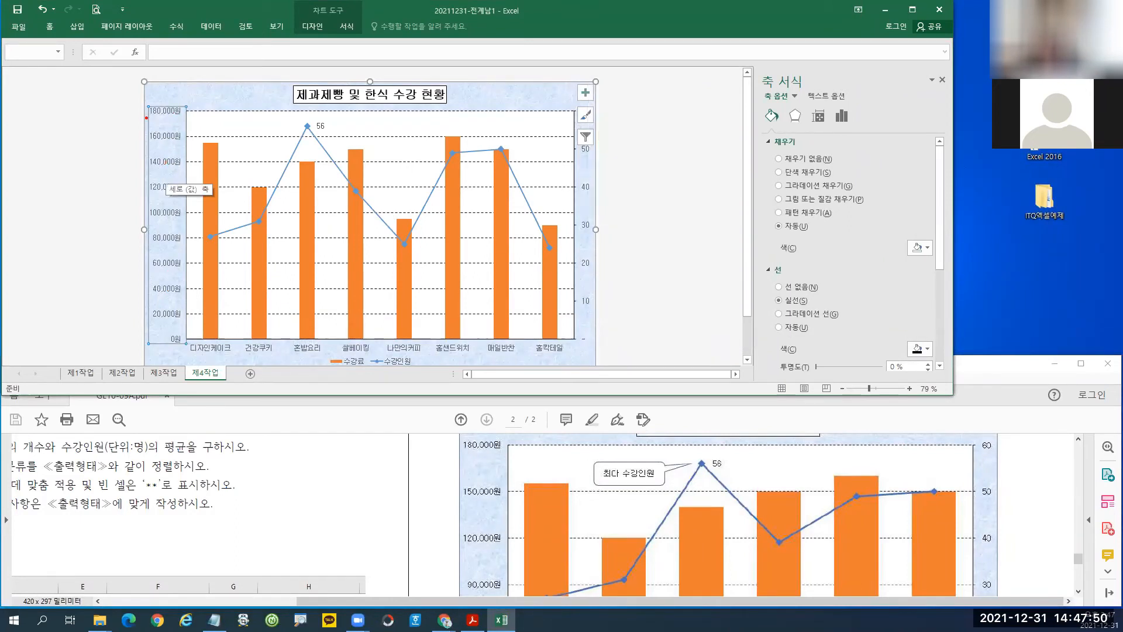
{"action": "mouse_move", "coordinate": [144, 106]}
{"action": "left_mouse_down"}
{"action": "mouse_move", "coordinate": [195, 274]}
{"action": "mouse_move", "coordinate": [195, 347]}
{"action": "left_mouse_up"}
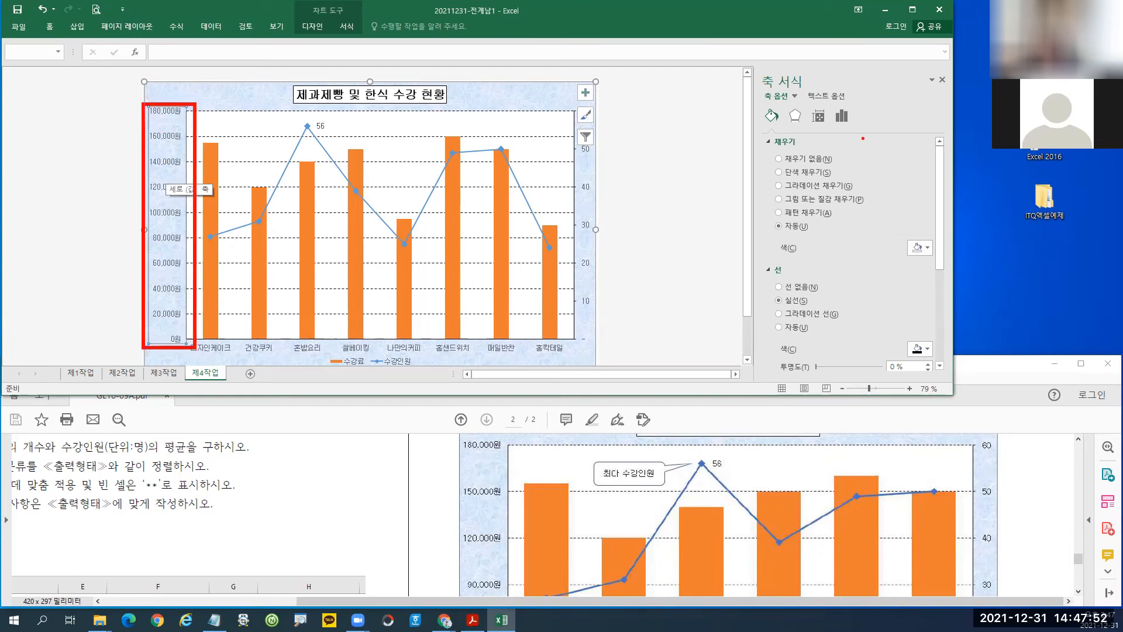
{"action": "mouse_move", "coordinate": [830, 100]}
{"action": "left_mouse_down"}
{"action": "mouse_move", "coordinate": [854, 133]}
{"action": "mouse_move", "coordinate": [865, 194]}
{"action": "left_mouse_up"}
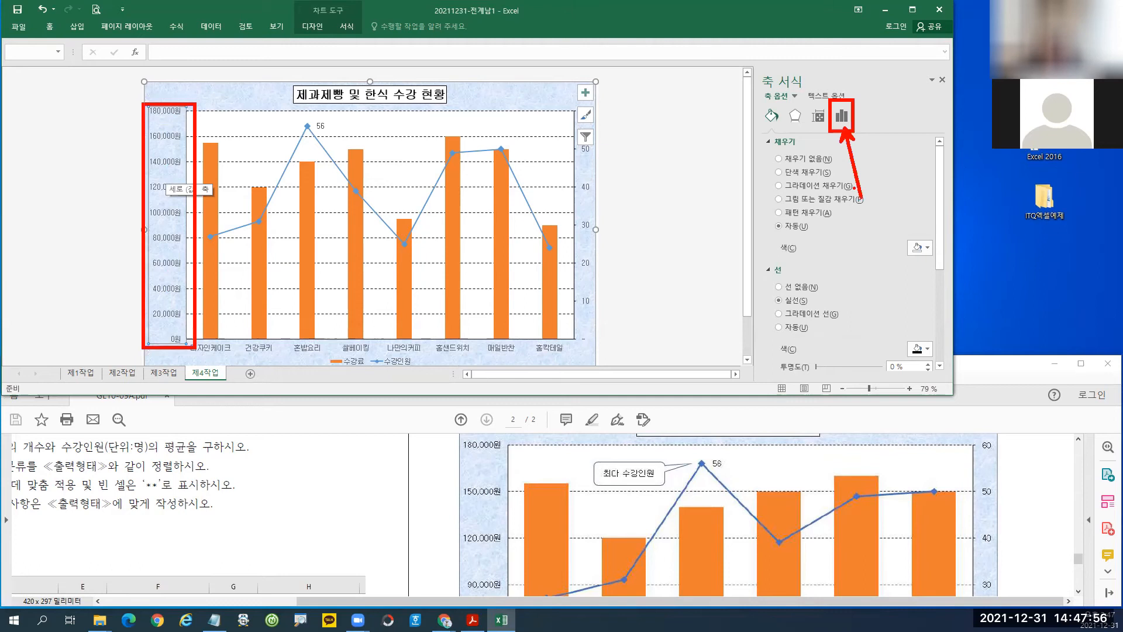
Set the left value axis major unit to 30000.
{"action": "key", "text": "Escape"}
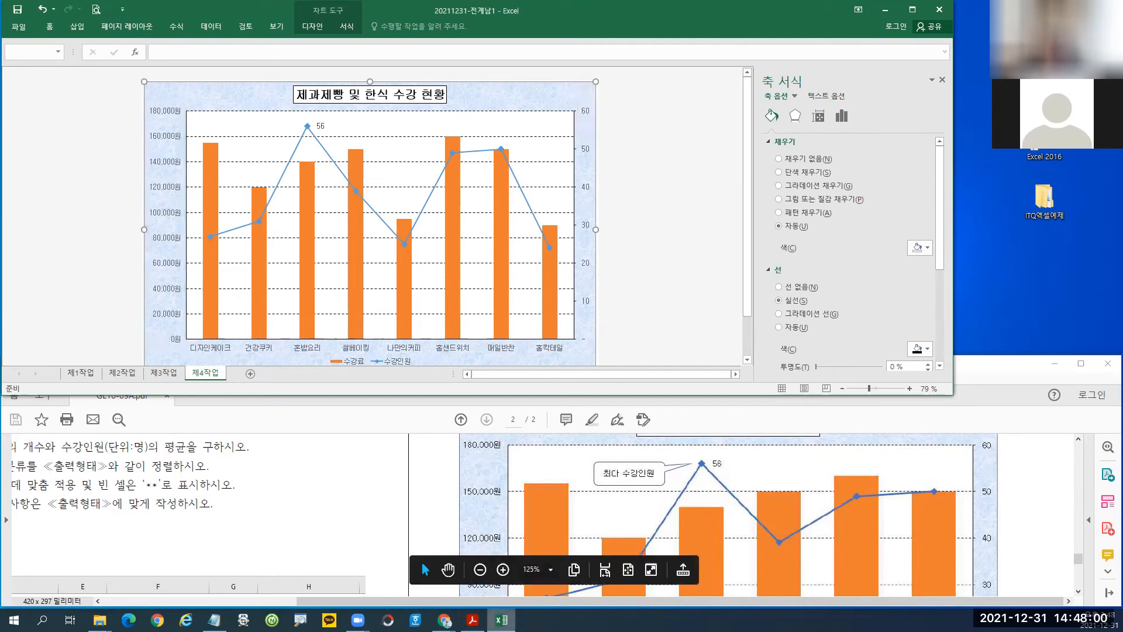
{"action": "left_click", "coordinate": [502, 619]}
{"action": "left_click", "coordinate": [502, 620]}
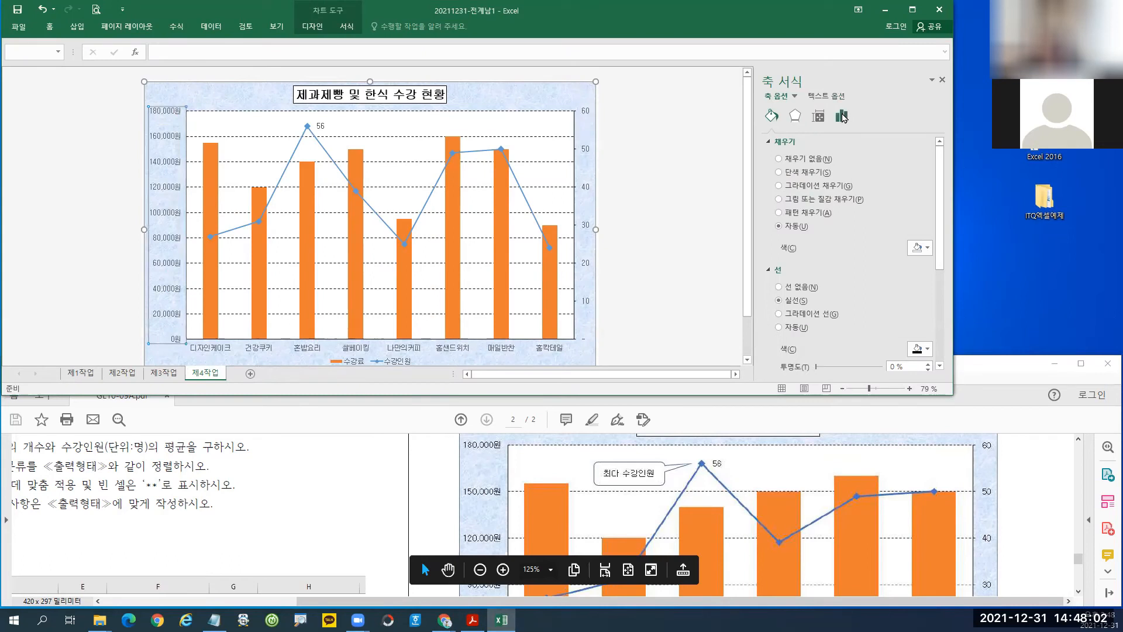
{"action": "left_click", "coordinate": [769, 143]}
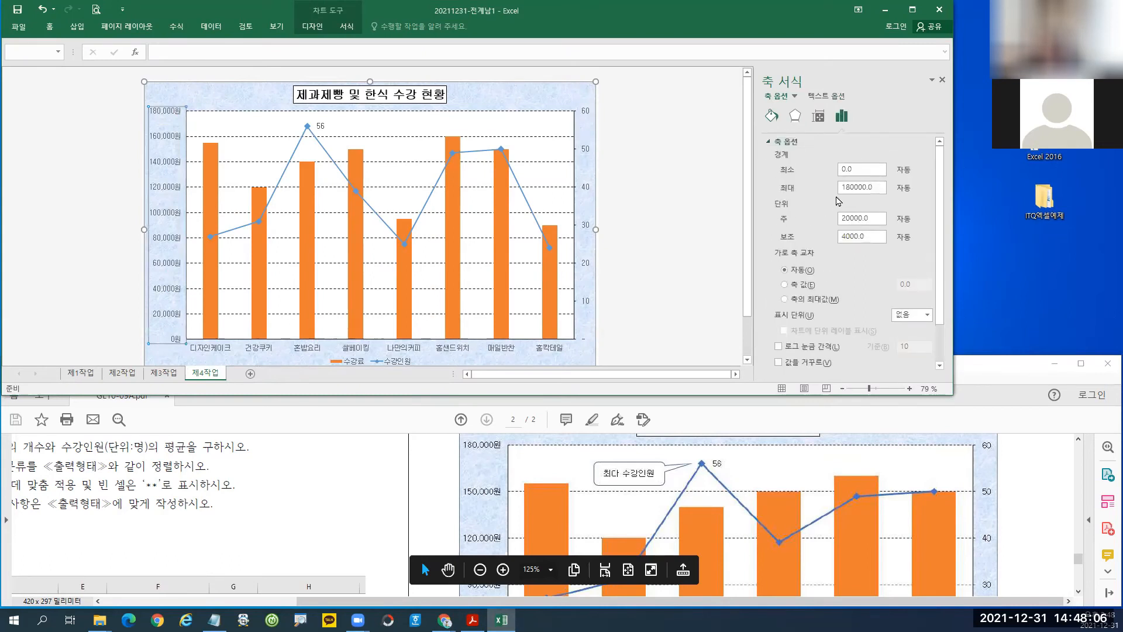
{"action": "left_click_drag", "start_coordinate": [877, 219], "coordinate": [815, 219]}
{"action": "type", "text": "30000"}
{"action": "key", "text": "Return"}
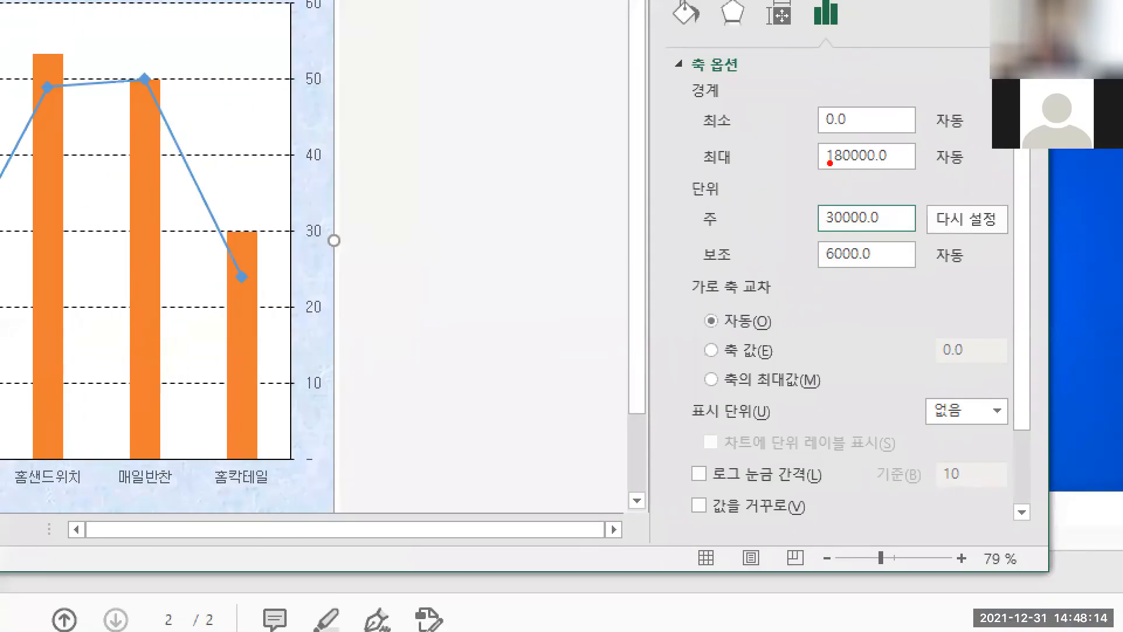
Point out the 180000 maximum bound and scroll the task PDF back to the instructions.
{"action": "mouse_move", "coordinate": [801, 134]}
{"action": "left_mouse_down"}
{"action": "mouse_move", "coordinate": [816, 151]}
{"action": "mouse_move", "coordinate": [915, 181]}
{"action": "left_mouse_up"}
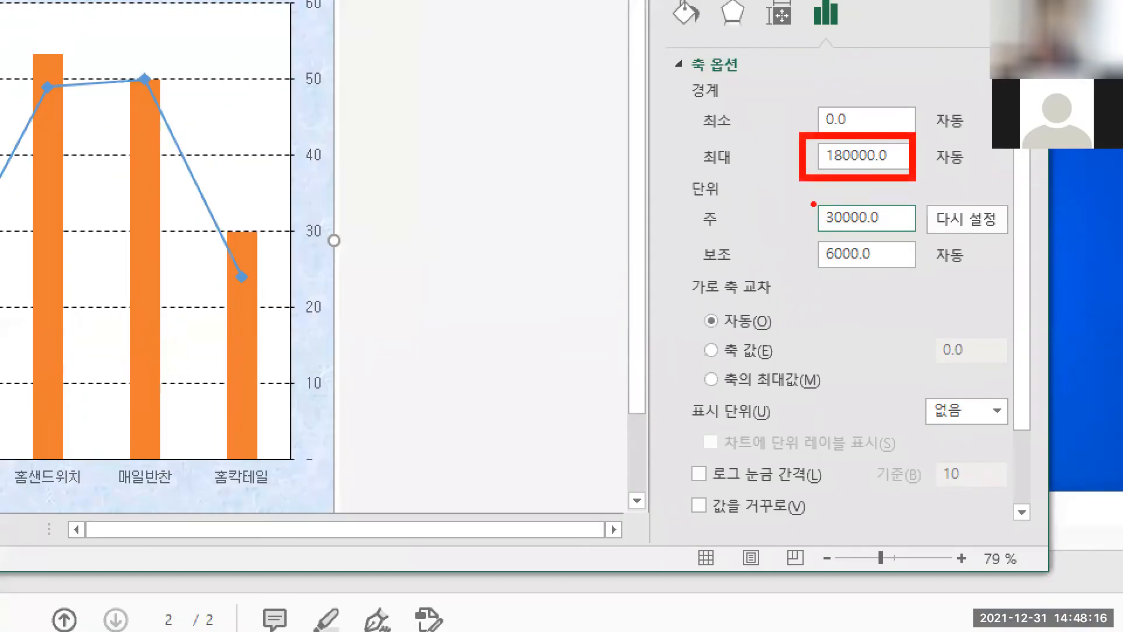
{"action": "mouse_move", "coordinate": [813, 204]}
{"action": "left_mouse_down"}
{"action": "mouse_move", "coordinate": [905, 236]}
{"action": "mouse_move", "coordinate": [812, 234]}
{"action": "left_mouse_up"}
{"action": "left_click_drag", "start_coordinate": [863, 228], "coordinate": [863, 299]}
{"action": "left_click_drag", "start_coordinate": [785, 328], "coordinate": [811, 406]}
{"action": "left_click_drag", "start_coordinate": [862, 368], "coordinate": [914, 364]}
{"action": "mouse_move", "coordinate": [962, 364]}
{"action": "left_mouse_down"}
{"action": "mouse_move", "coordinate": [950, 399]}
{"action": "mouse_move", "coordinate": [978, 380]}
{"action": "left_mouse_up"}
{"action": "left_click_drag", "start_coordinate": [1025, 365], "coordinate": [1017, 401]}
{"action": "mouse_move", "coordinate": [962, 361]}
{"action": "left_mouse_down"}
{"action": "mouse_move", "coordinate": [979, 372]}
{"action": "mouse_move", "coordinate": [1024, 359]}
{"action": "mouse_move", "coordinate": [1046, 375]}
{"action": "left_mouse_up"}
{"action": "left_click", "coordinate": [1001, 383]}
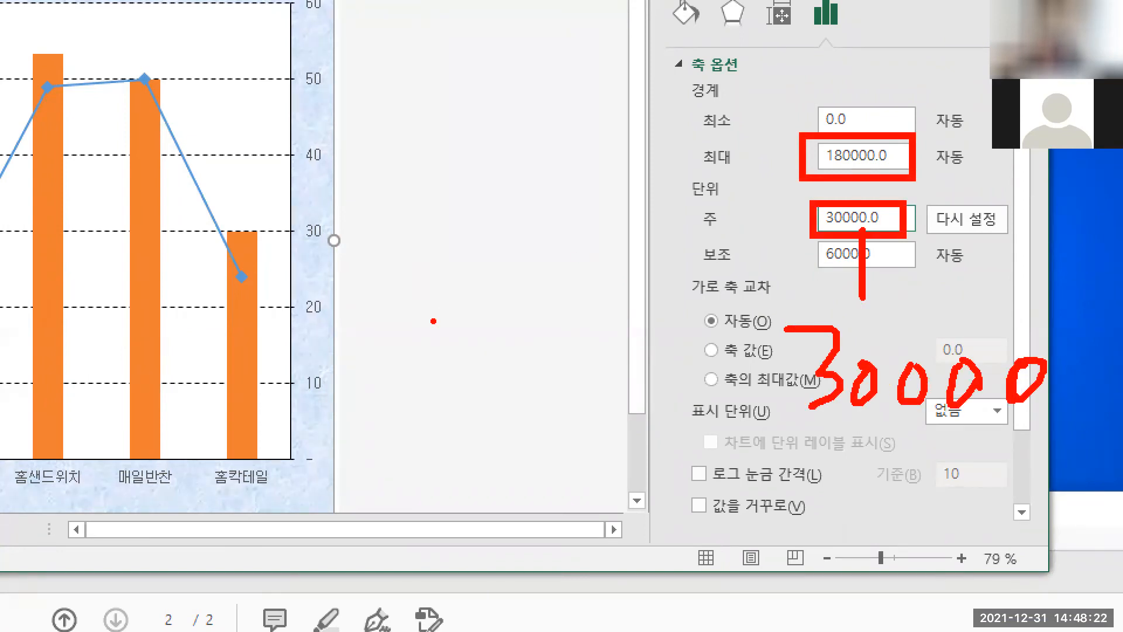
{"action": "mouse_move", "coordinate": [896, 140]}
{"action": "left_mouse_down"}
{"action": "mouse_move", "coordinate": [876, 158]}
{"action": "mouse_move", "coordinate": [895, 174]}
{"action": "mouse_move", "coordinate": [867, 230]}
{"action": "mouse_move", "coordinate": [891, 232]}
{"action": "left_mouse_up"}
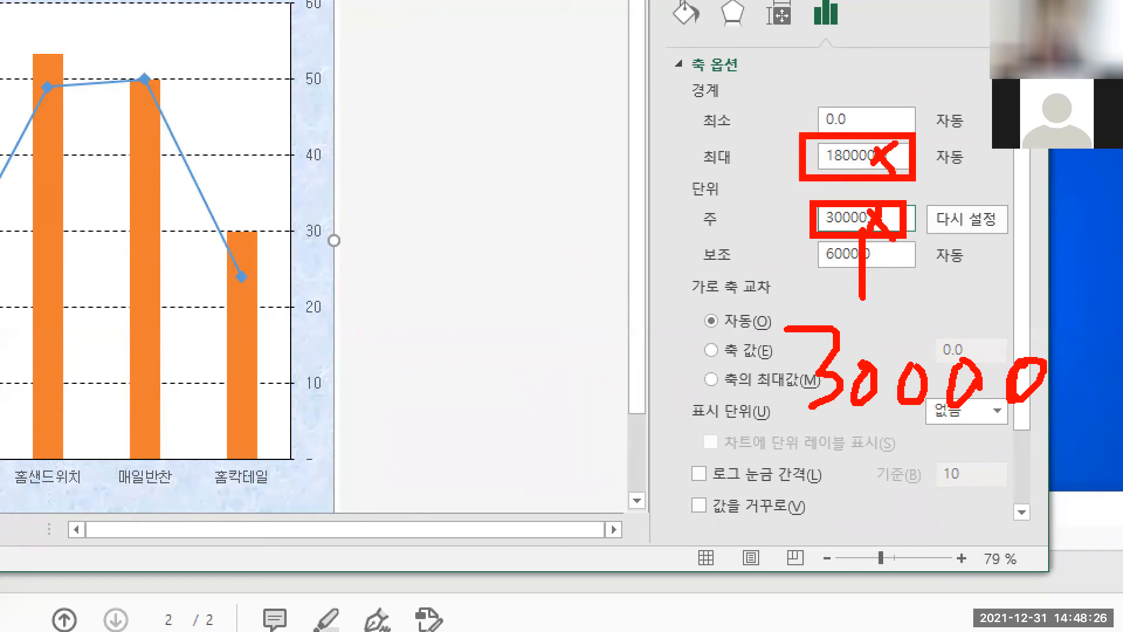
{"action": "key", "text": "Escape"}
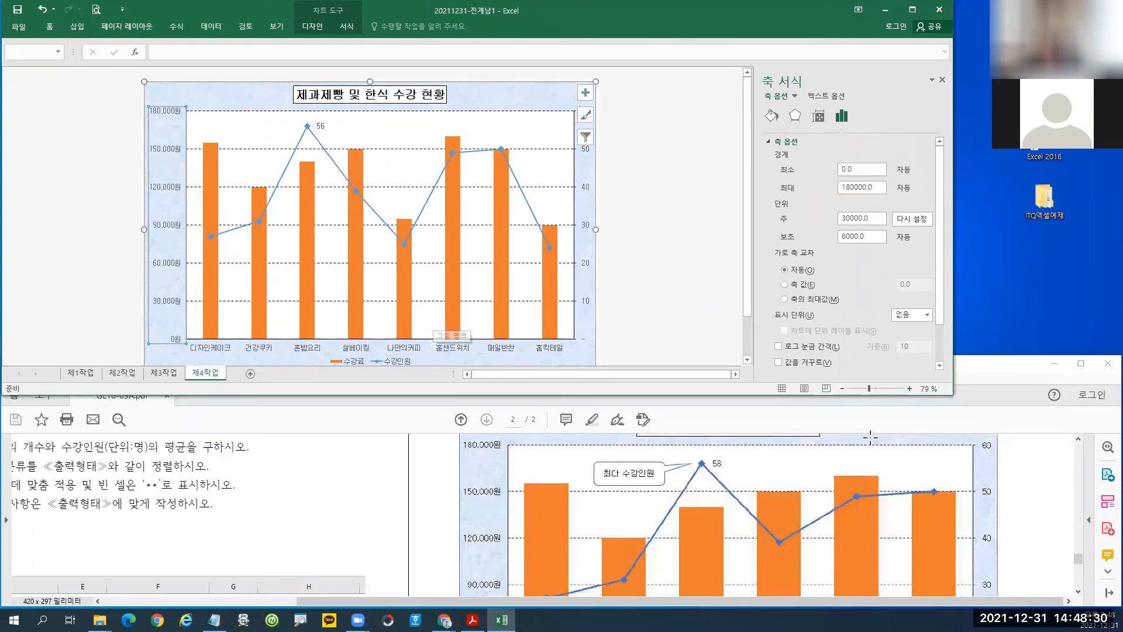
{"action": "left_click_drag", "start_coordinate": [1081, 561], "coordinate": [1082, 546]}
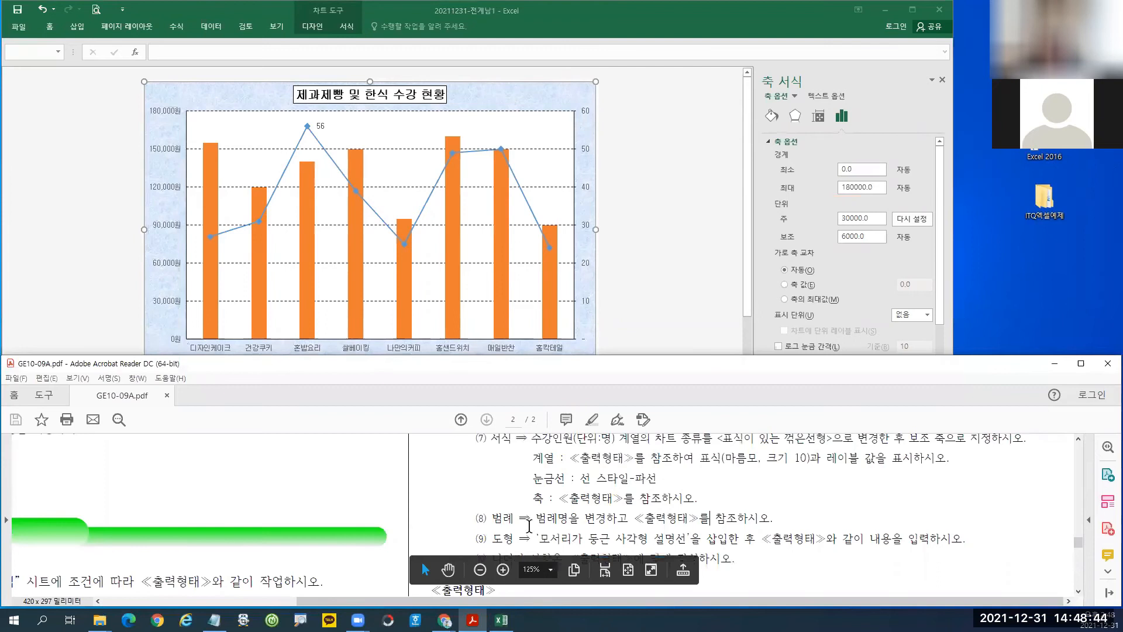
Restore the Excel workbook and open the shortcut menu on the chart legend.
{"action": "left_click_drag", "start_coordinate": [459, 502], "coordinate": [801, 531]}
{"action": "key", "text": "Escape"}
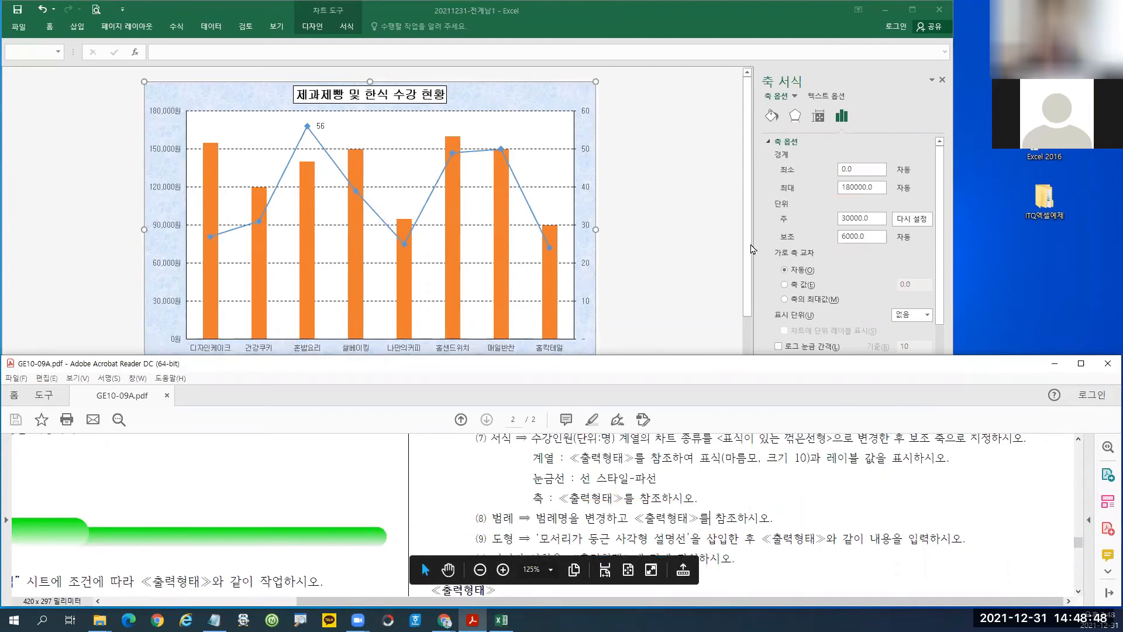
{"action": "left_click", "coordinate": [752, 247]}
{"action": "scroll", "coordinate": [751, 299], "scroll_direction": "down", "scroll_amount": 1}
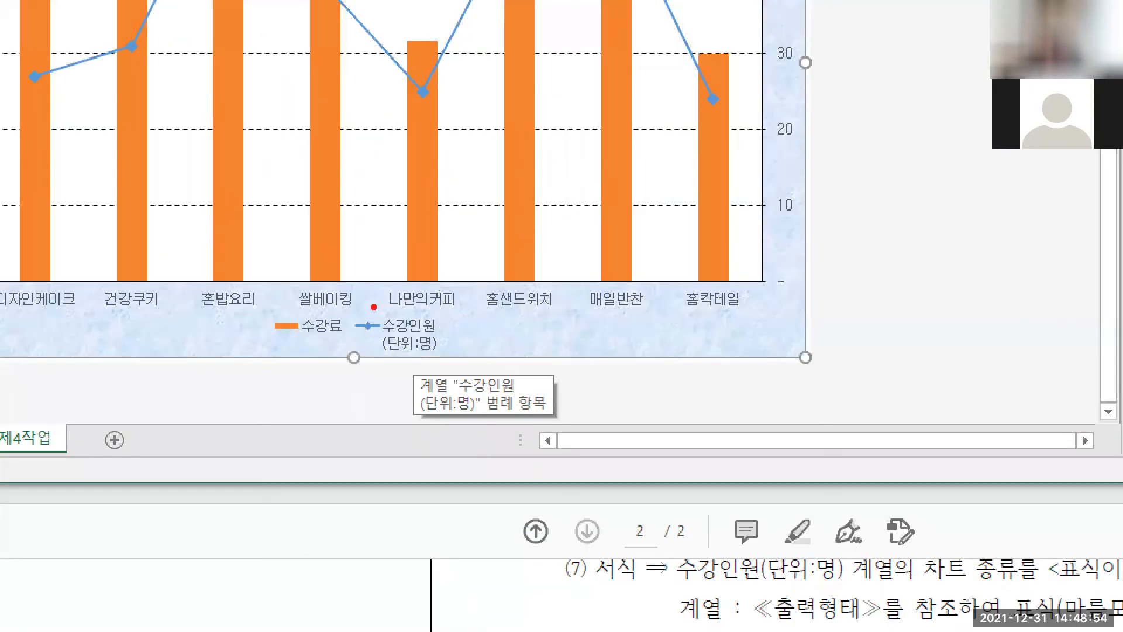
{"action": "left_click_drag", "start_coordinate": [367, 303], "coordinate": [450, 369]}
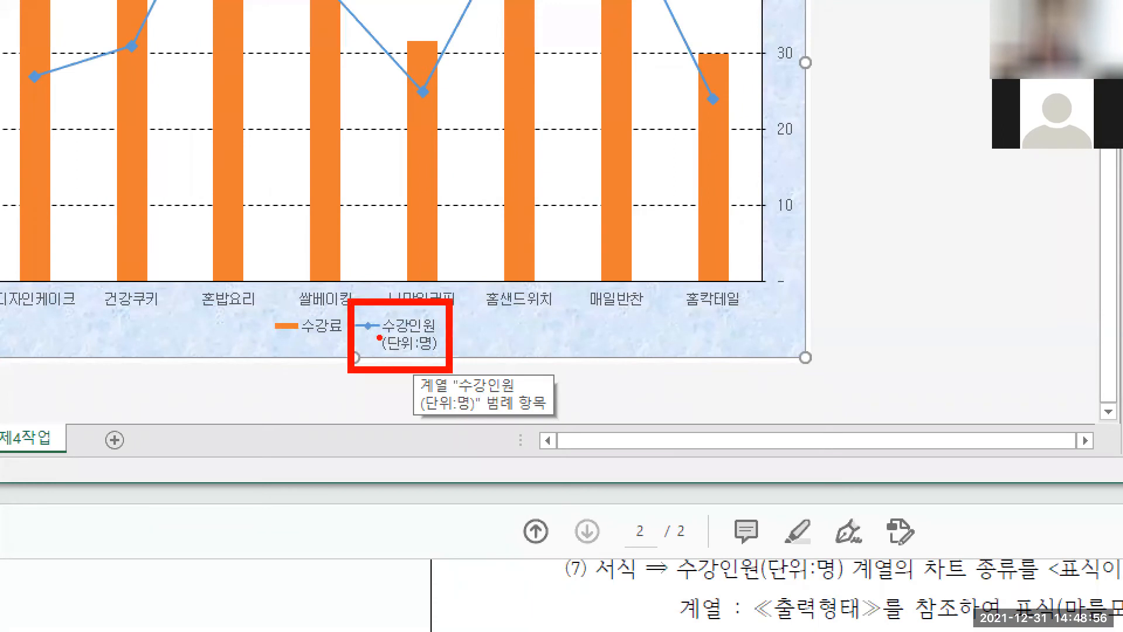
{"action": "left_click_drag", "start_coordinate": [379, 337], "coordinate": [524, 336]}
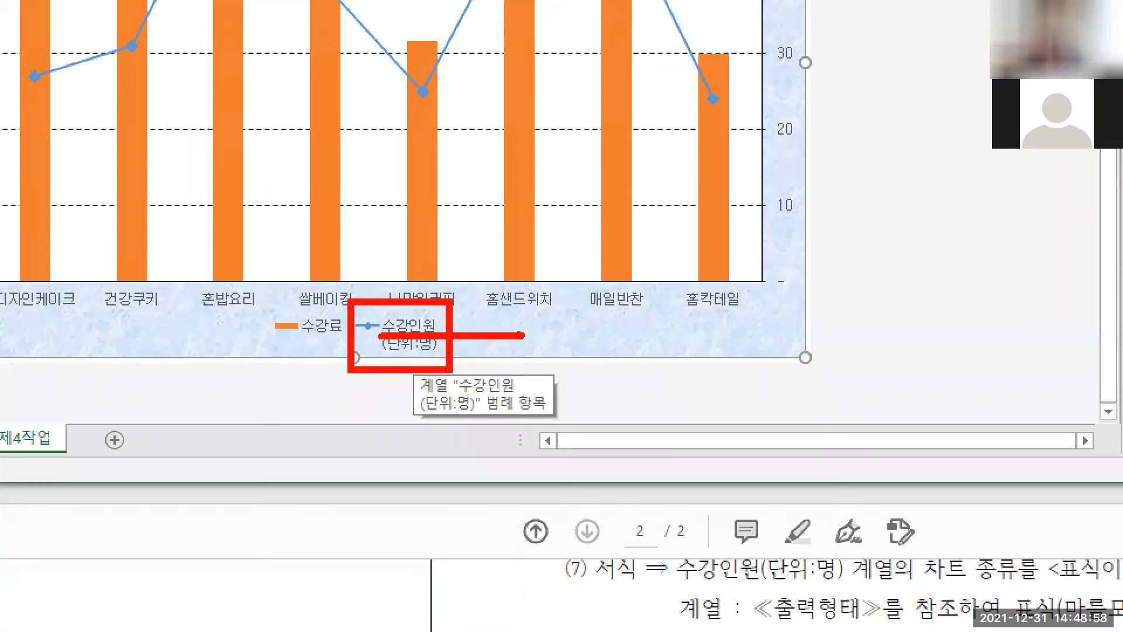
{"action": "key", "text": "Escape"}
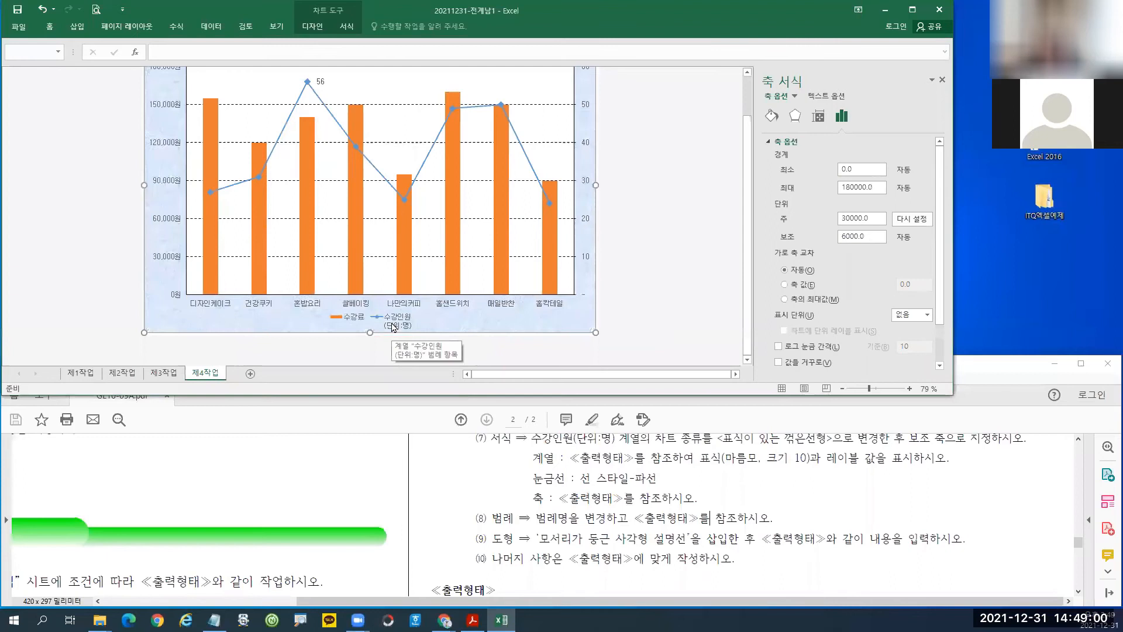
{"action": "left_click", "coordinate": [502, 620]}
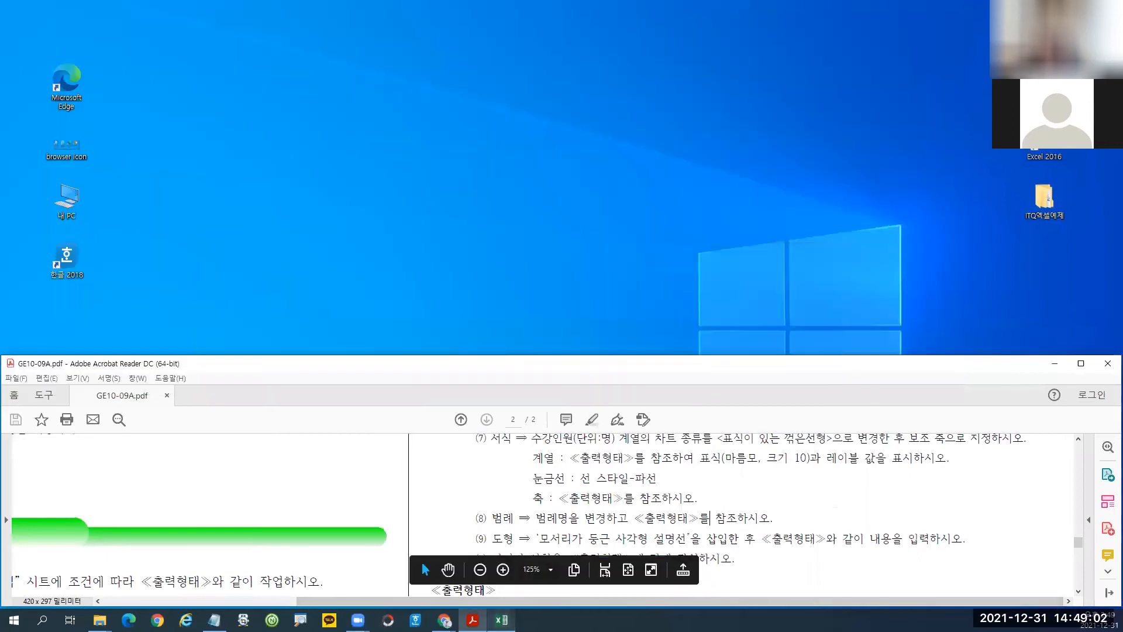
{"action": "left_click", "coordinate": [502, 620]}
{"action": "right_click", "coordinate": [403, 321]}
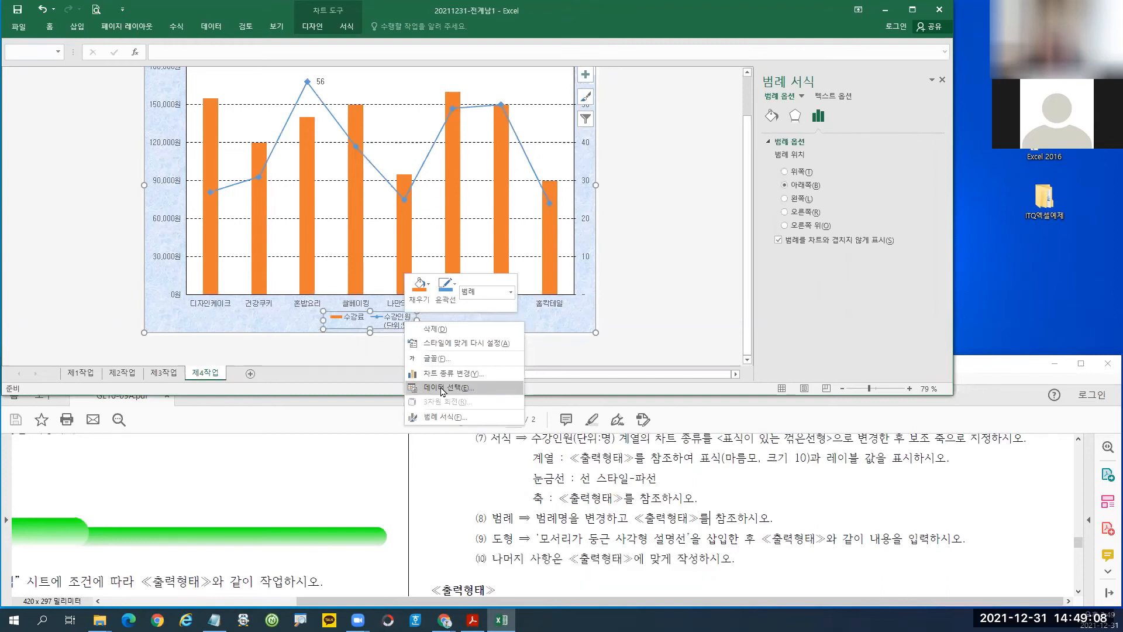
In Select Data, edit the 수강인원 series name to '수강인원(단위:명)' and confirm.
{"action": "left_click", "coordinate": [442, 388]}
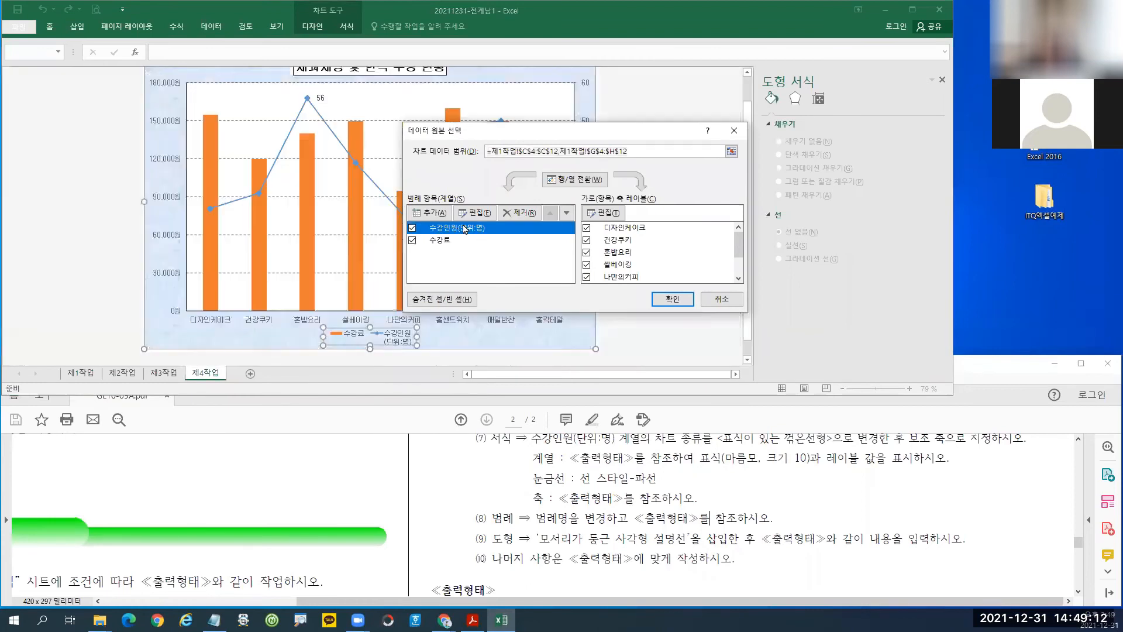
{"action": "left_click", "coordinate": [454, 229]}
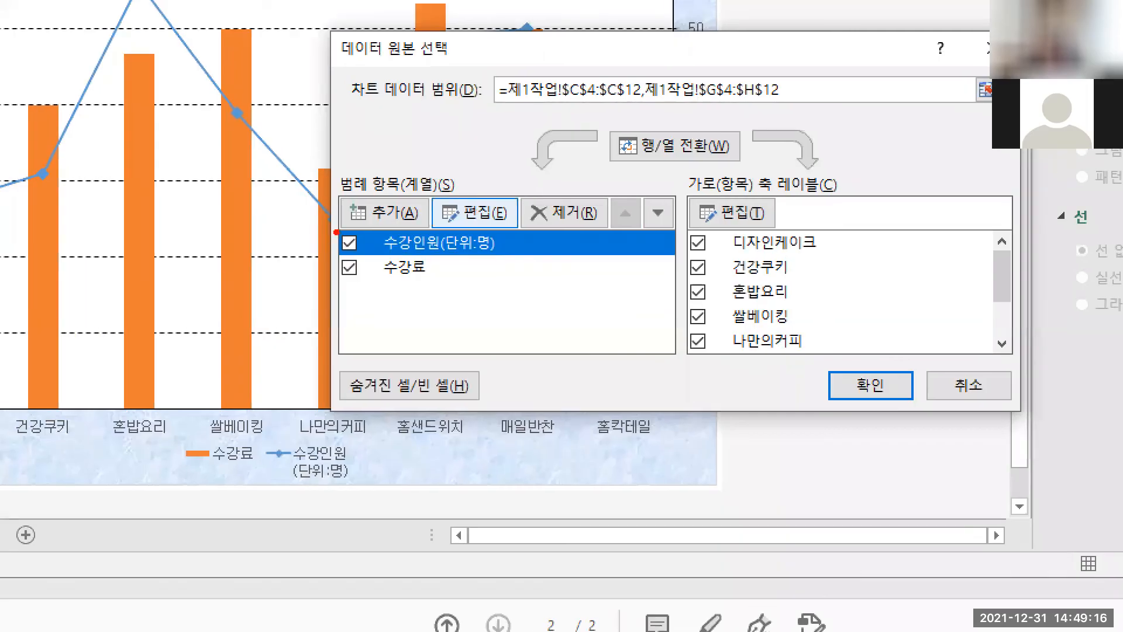
{"action": "mouse_move", "coordinate": [336, 232]}
{"action": "left_mouse_down"}
{"action": "mouse_move", "coordinate": [338, 257]}
{"action": "mouse_move", "coordinate": [505, 254]}
{"action": "left_mouse_up"}
{"action": "left_click_drag", "start_coordinate": [424, 190], "coordinate": [523, 224]}
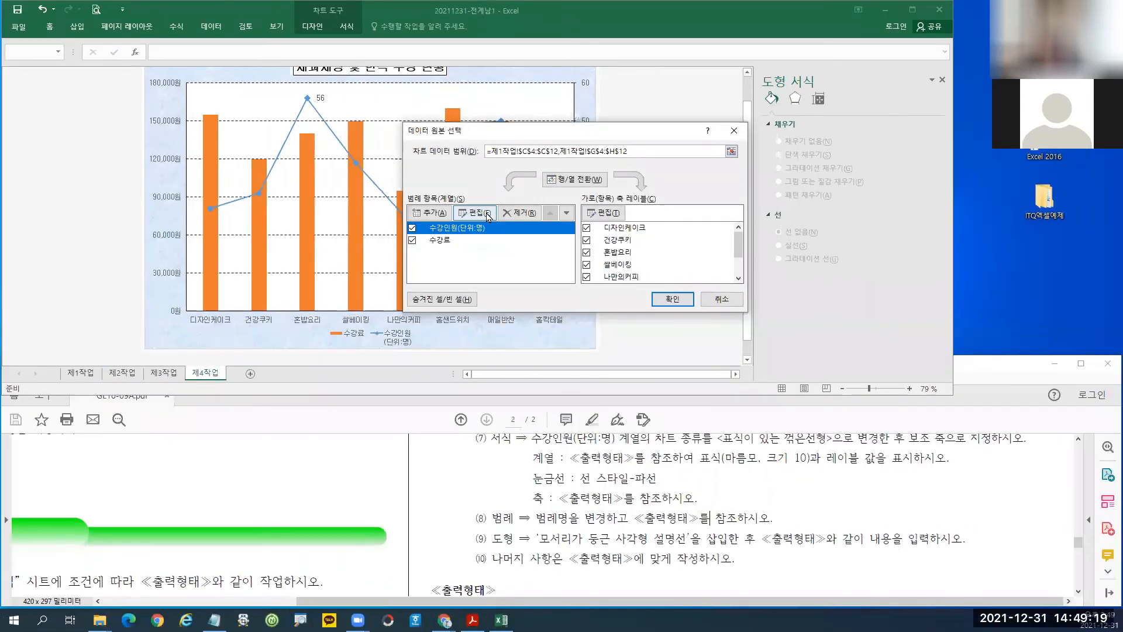
{"action": "left_click", "coordinate": [489, 214]}
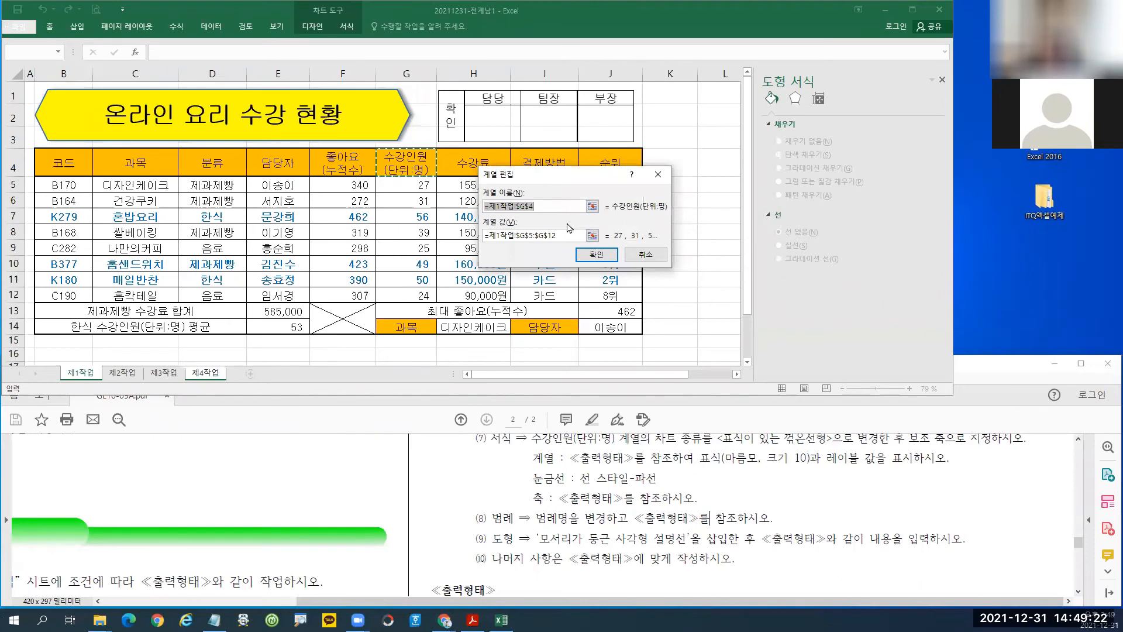
{"action": "type", "text": "수강인원("}
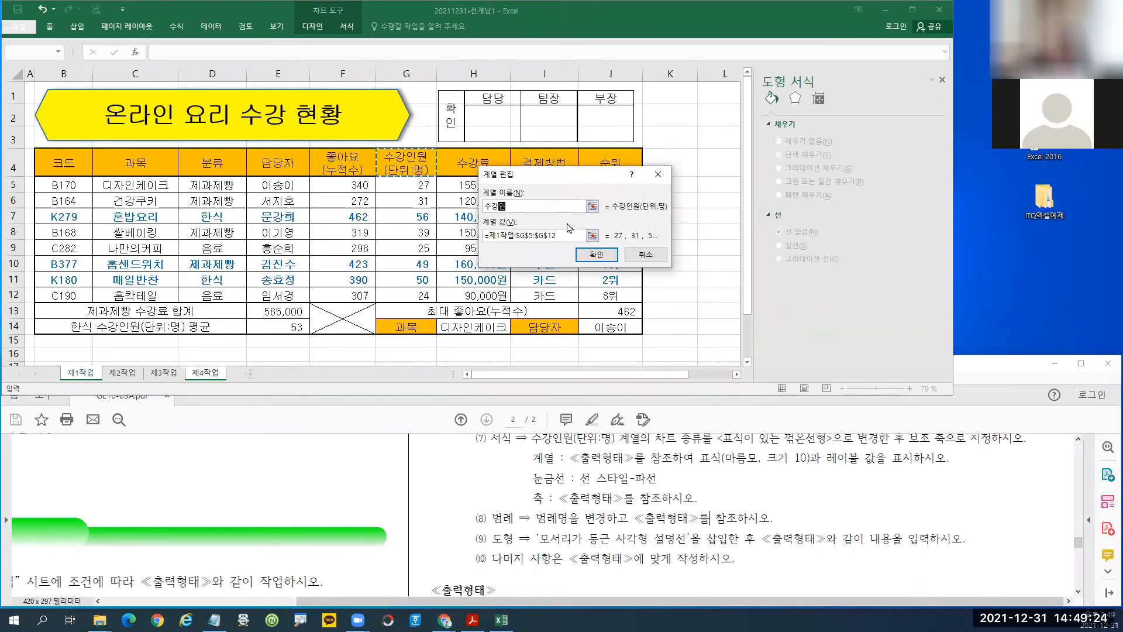
{"action": "type", "text": "단위:명)"}
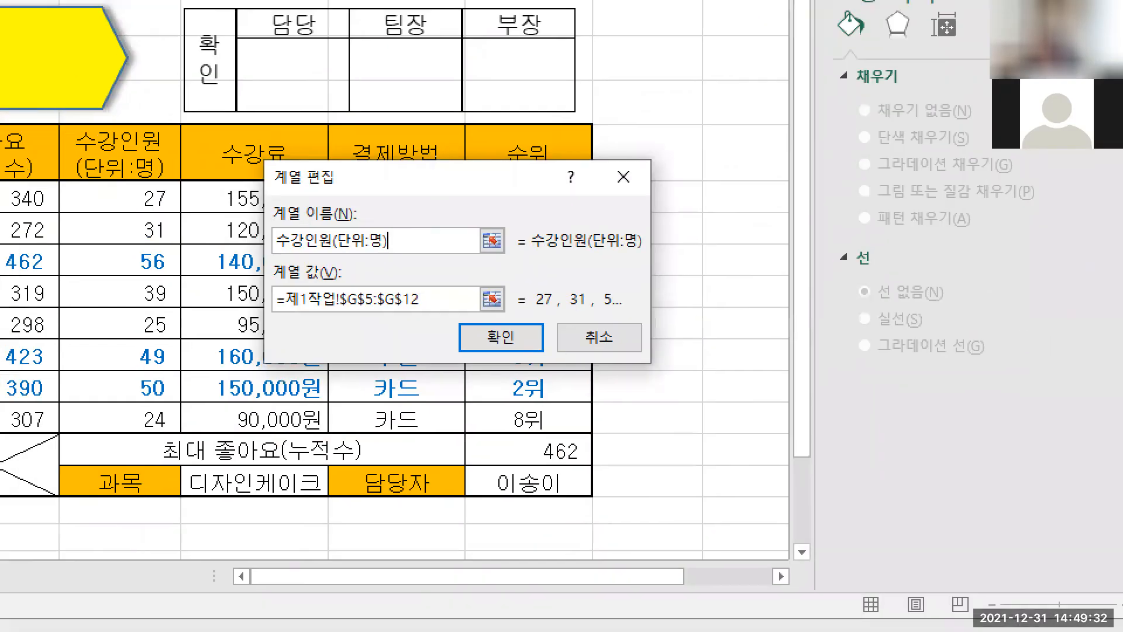
{"action": "left_click_drag", "start_coordinate": [529, 217], "coordinate": [673, 258]}
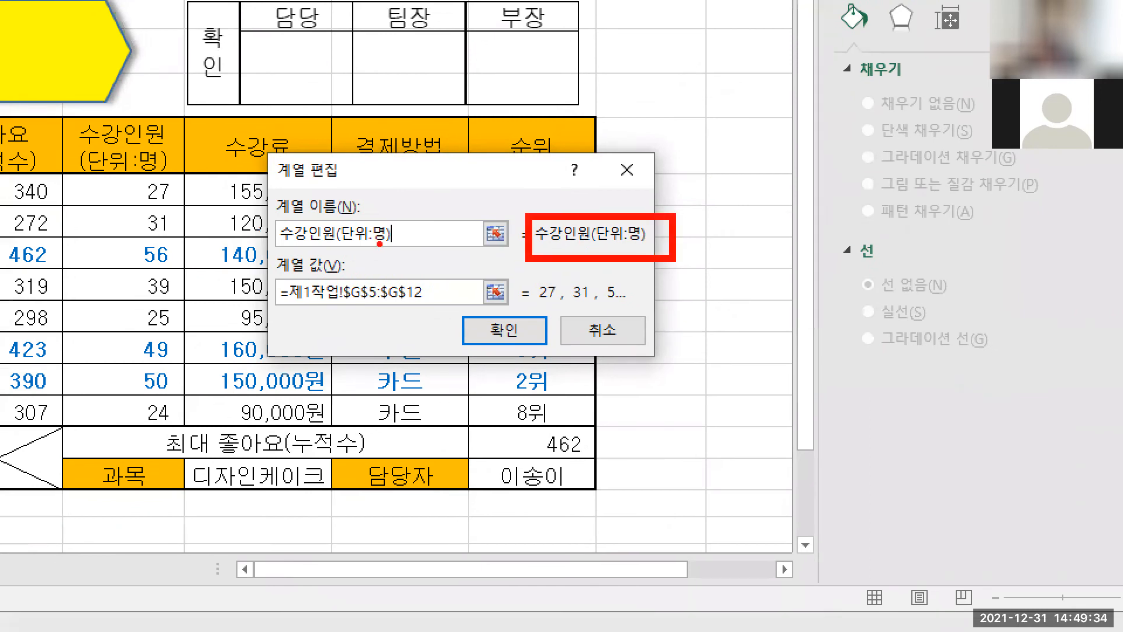
{"action": "left_click_drag", "start_coordinate": [257, 219], "coordinate": [416, 254]}
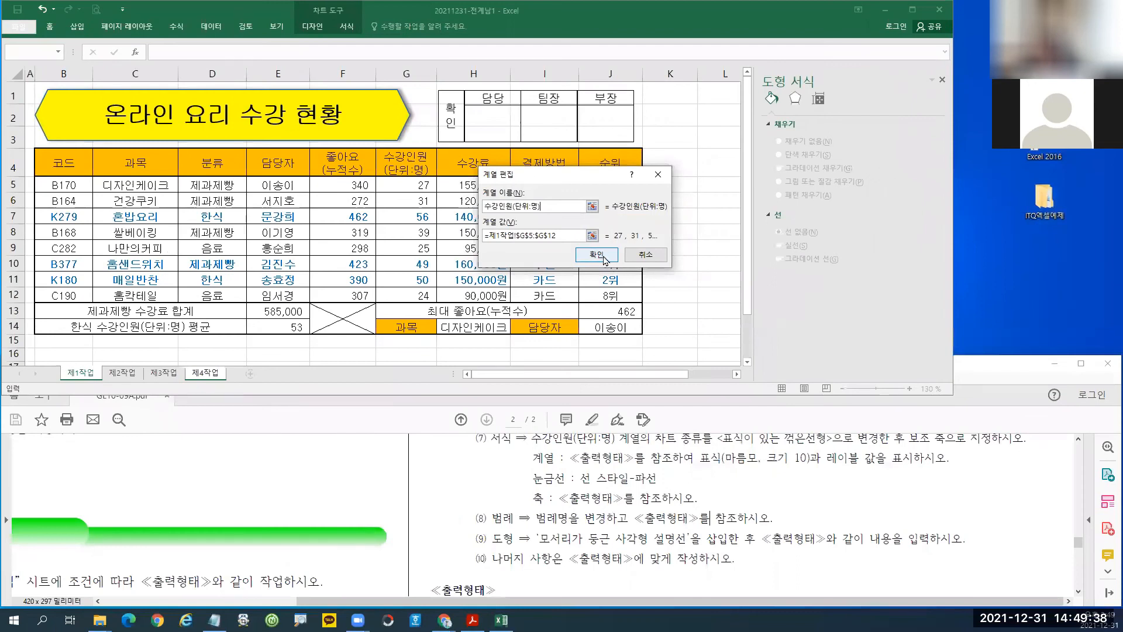
{"action": "left_click", "coordinate": [603, 258]}
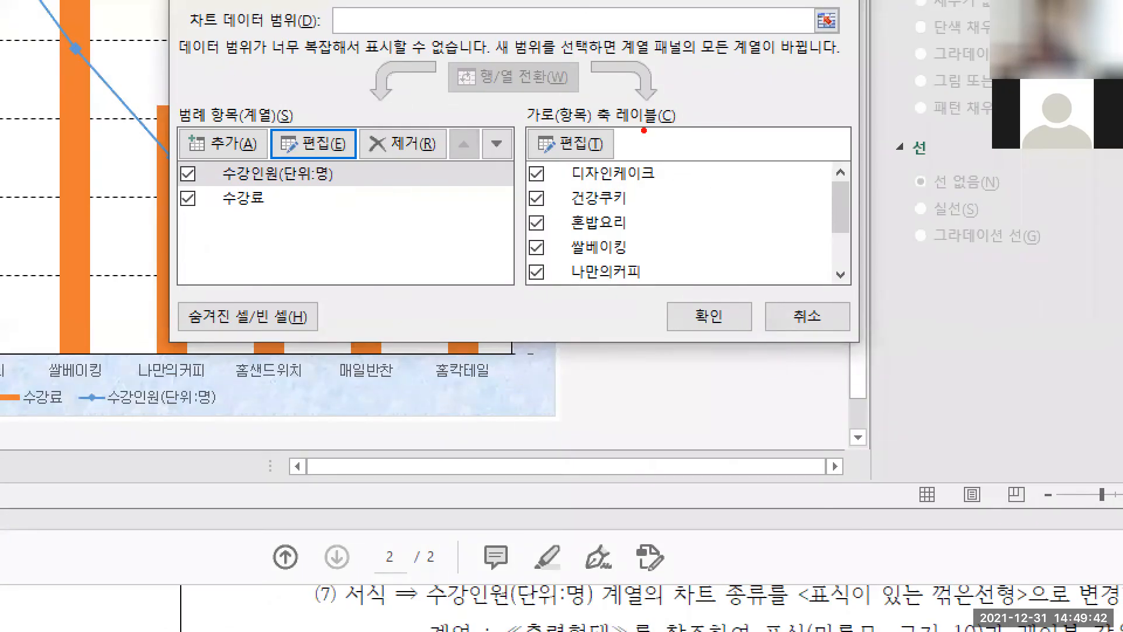
Uncheck 나만의커피 and 홈칵테일 in the horizontal axis labels and apply, leaving six categories.
{"action": "mouse_move", "coordinate": [644, 130]}
{"action": "left_mouse_down"}
{"action": "mouse_move", "coordinate": [597, 328]}
{"action": "mouse_move", "coordinate": [652, 122]}
{"action": "left_mouse_up"}
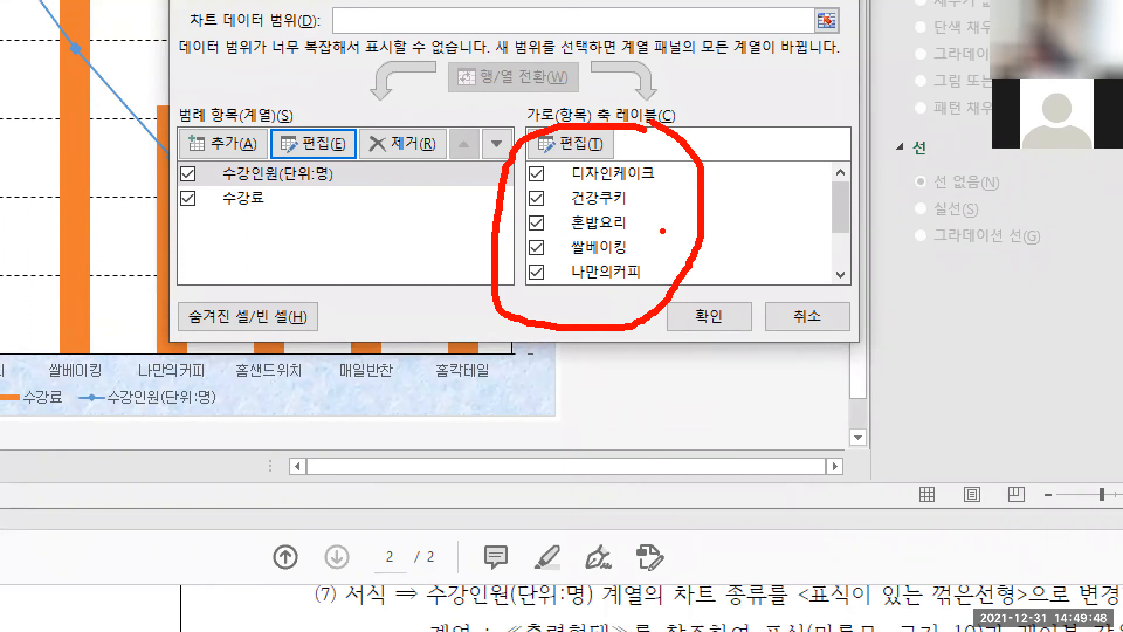
{"action": "key", "text": "Escape"}
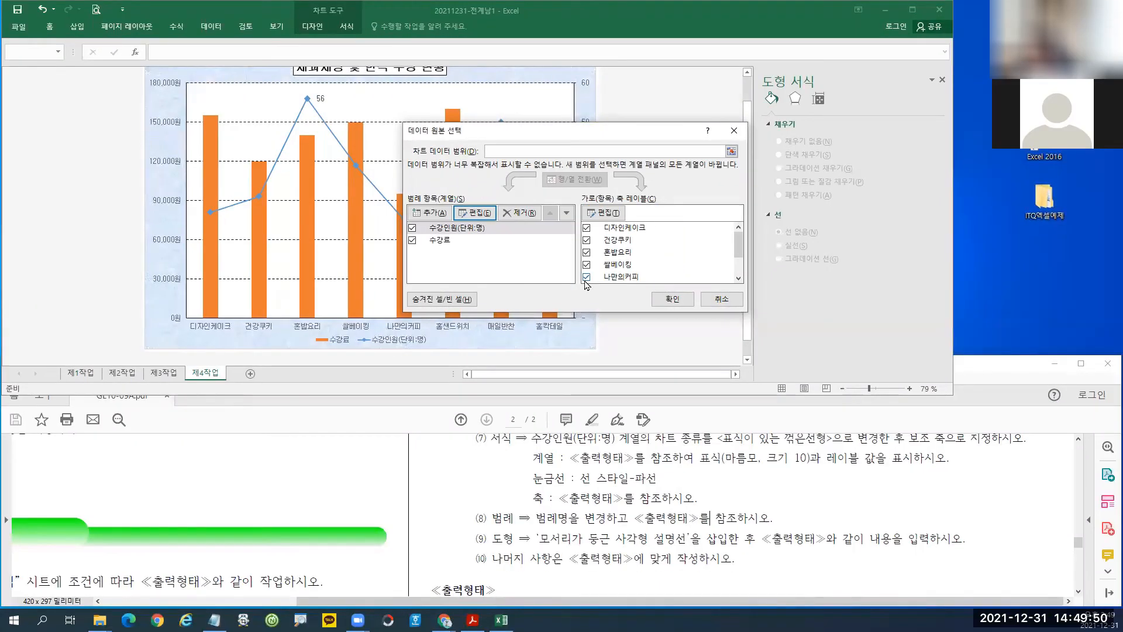
{"action": "left_click", "coordinate": [587, 277]}
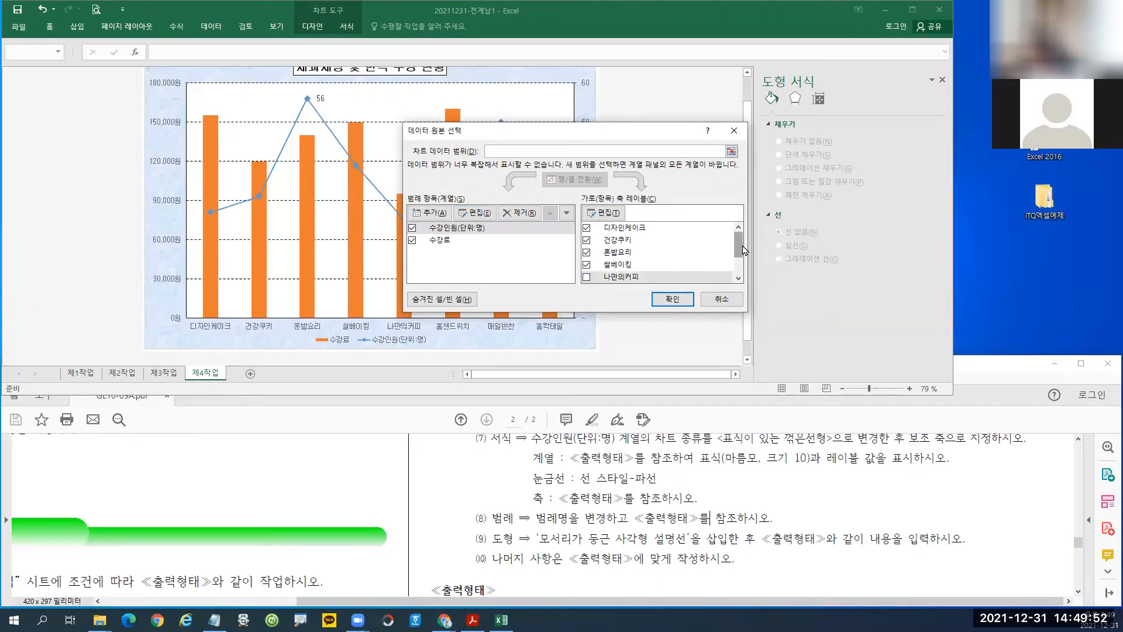
{"action": "left_click_drag", "start_coordinate": [743, 255], "coordinate": [743, 269]}
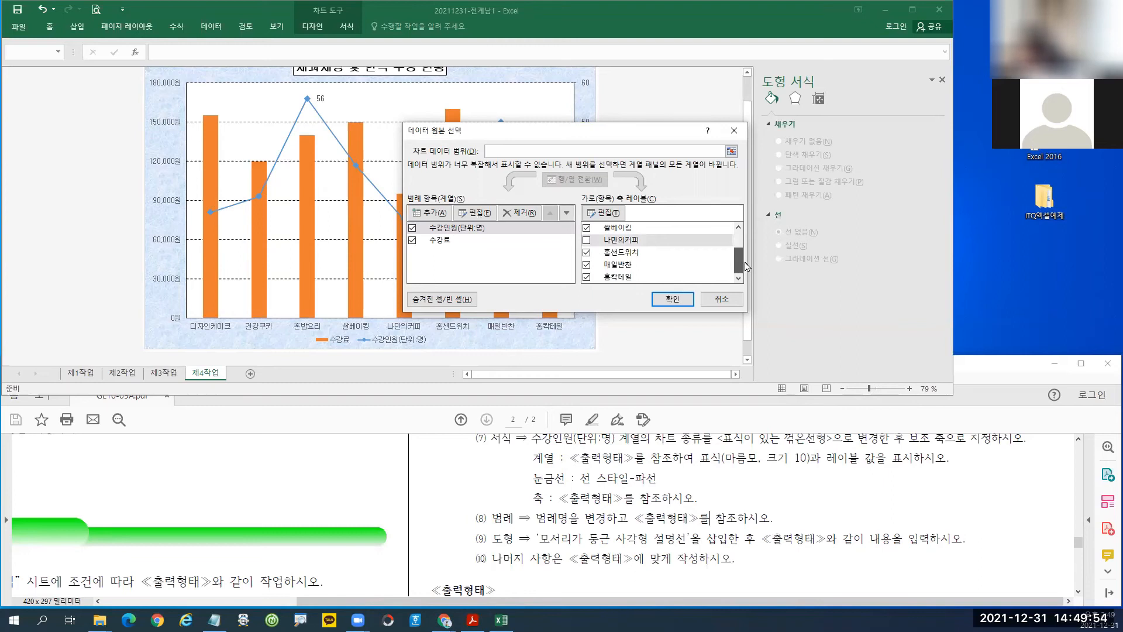
{"action": "left_click", "coordinate": [588, 280]}
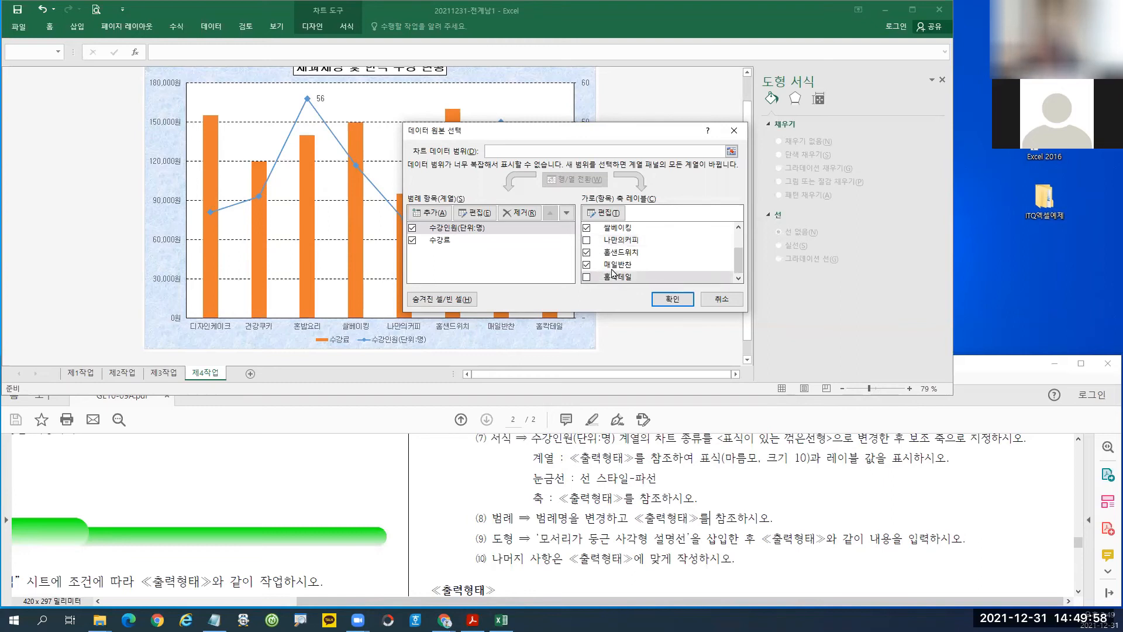
{"action": "left_click", "coordinate": [668, 304]}
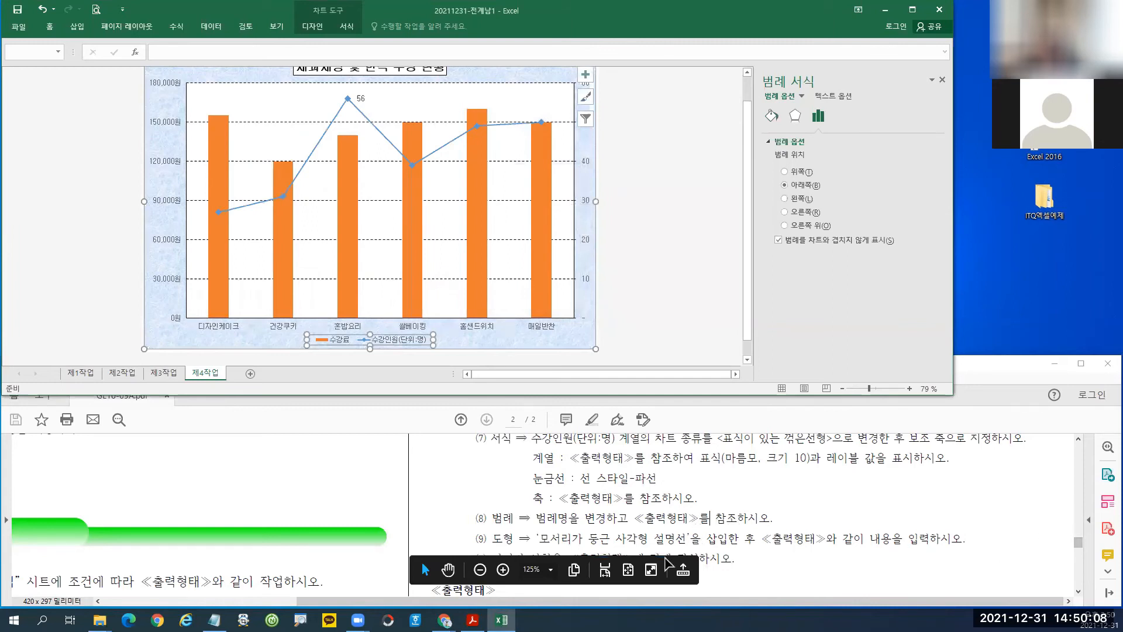
{"action": "left_click_drag", "start_coordinate": [1080, 542], "coordinate": [1081, 558]}
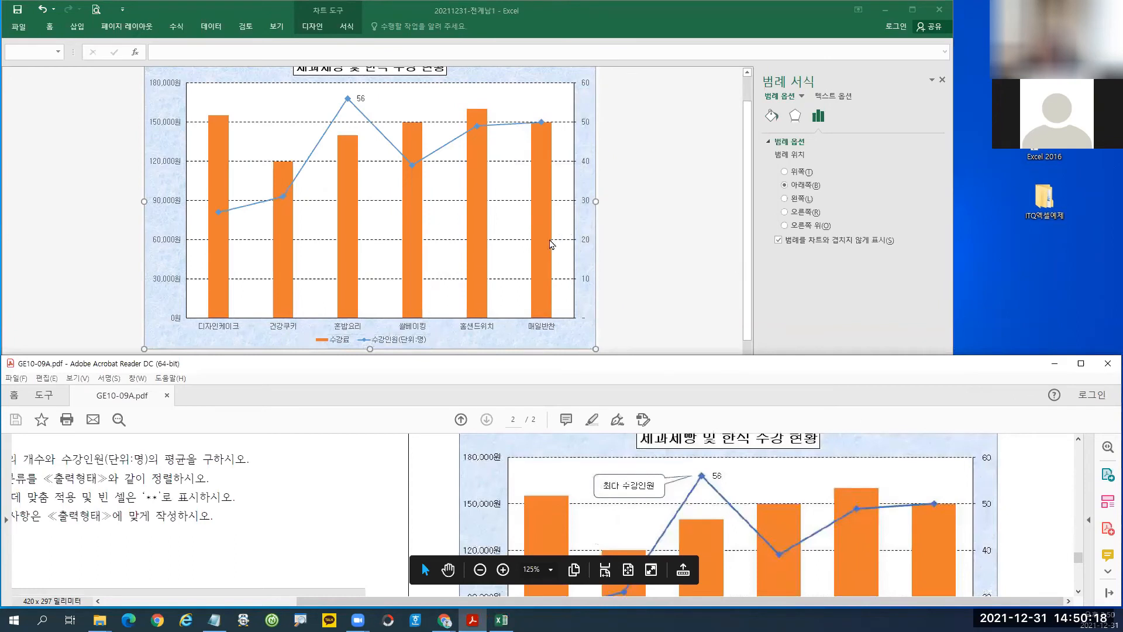
{"action": "left_click", "coordinate": [542, 230]}
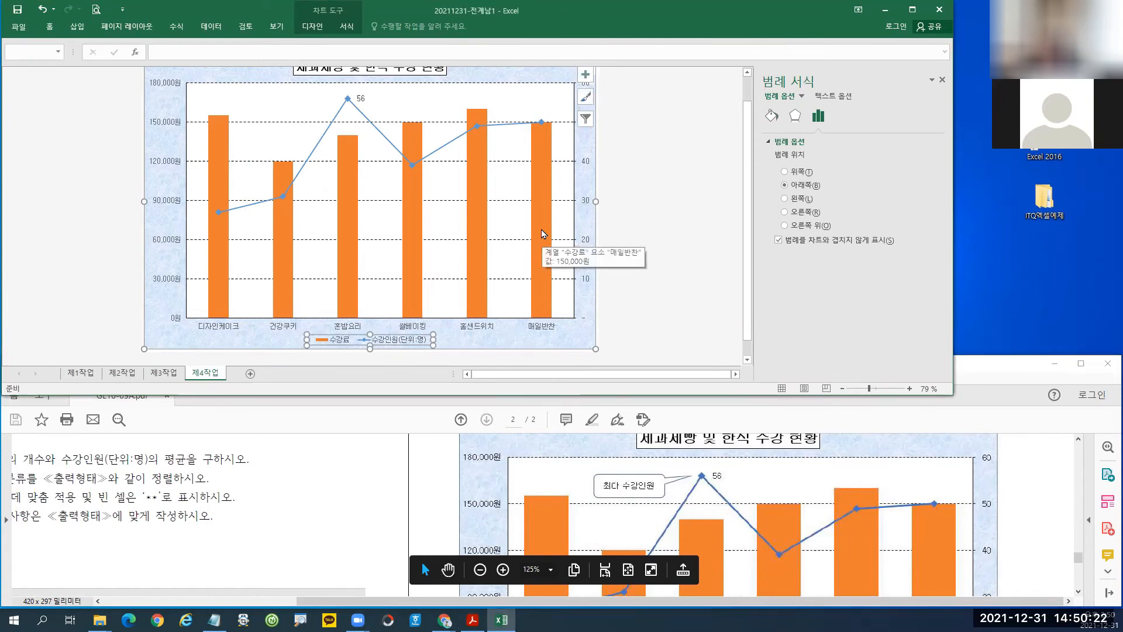
Select the 수강료 column series and try a 75% gap width.
{"action": "left_click", "coordinate": [541, 230]}
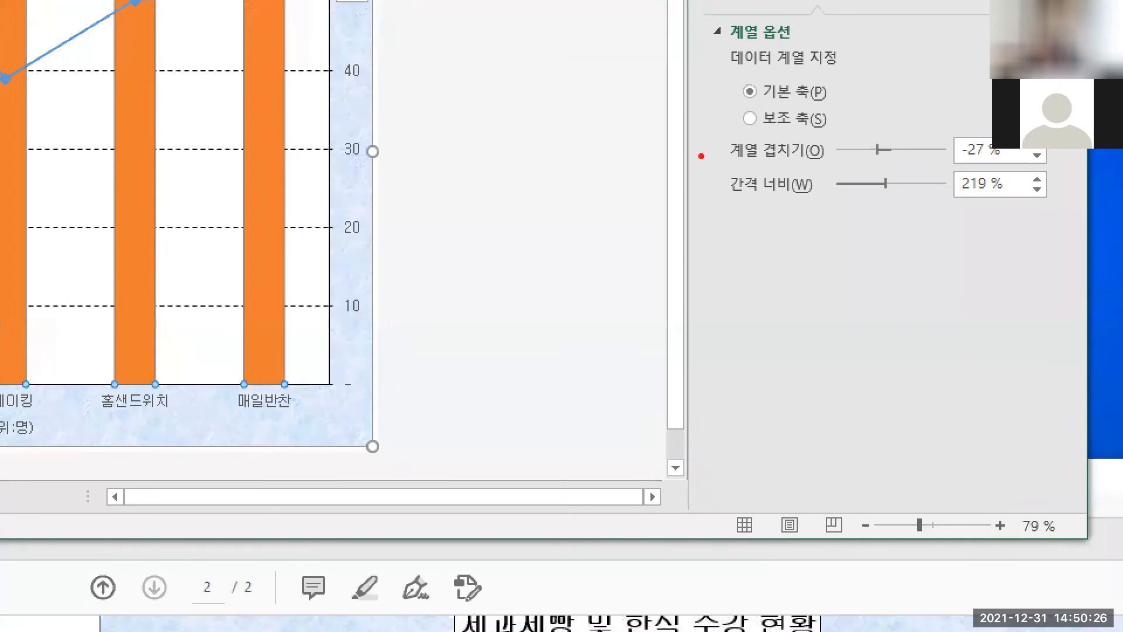
{"action": "left_click_drag", "start_coordinate": [700, 128], "coordinate": [1053, 209]}
{"action": "left_click_drag", "start_coordinate": [228, 154], "coordinate": [295, 333]}
{"action": "mouse_move", "coordinate": [934, 246]}
{"action": "left_mouse_down"}
{"action": "mouse_move", "coordinate": [819, 95]}
{"action": "mouse_move", "coordinate": [854, 254]}
{"action": "left_mouse_up"}
{"action": "key", "text": "Escape"}
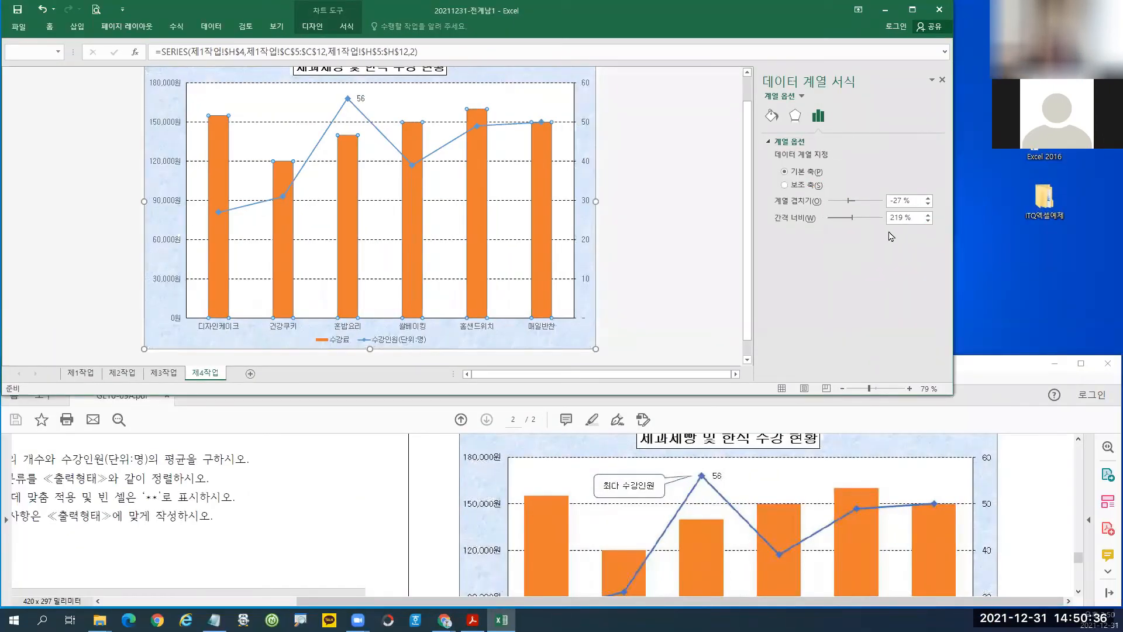
{"action": "left_click_drag", "start_coordinate": [909, 227], "coordinate": [856, 228]}
{"action": "type", "text": "75"}
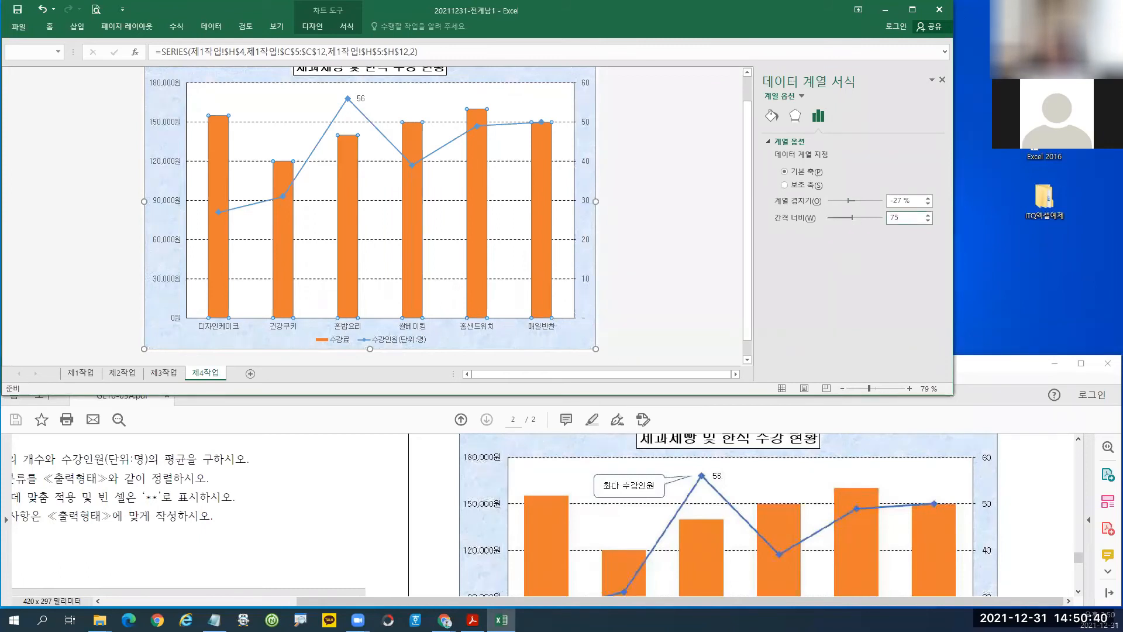
{"action": "key", "text": "Return"}
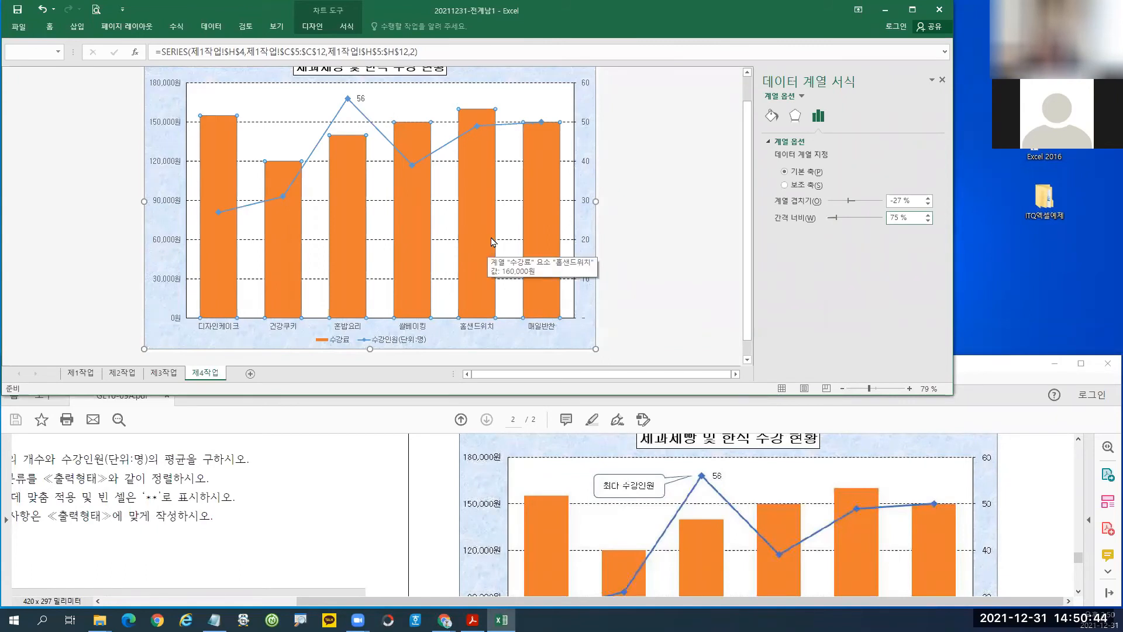
Change the 수강료 columns' gap width to 80%.
{"action": "left_click_drag", "start_coordinate": [916, 218], "coordinate": [883, 218]}
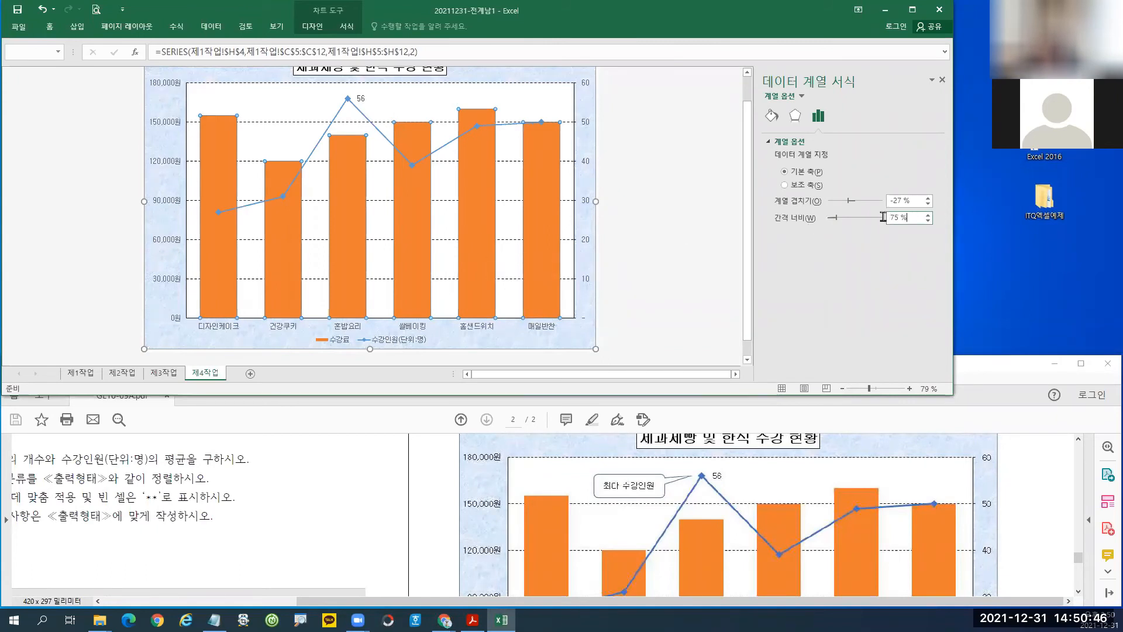
{"action": "type", "text": "80"}
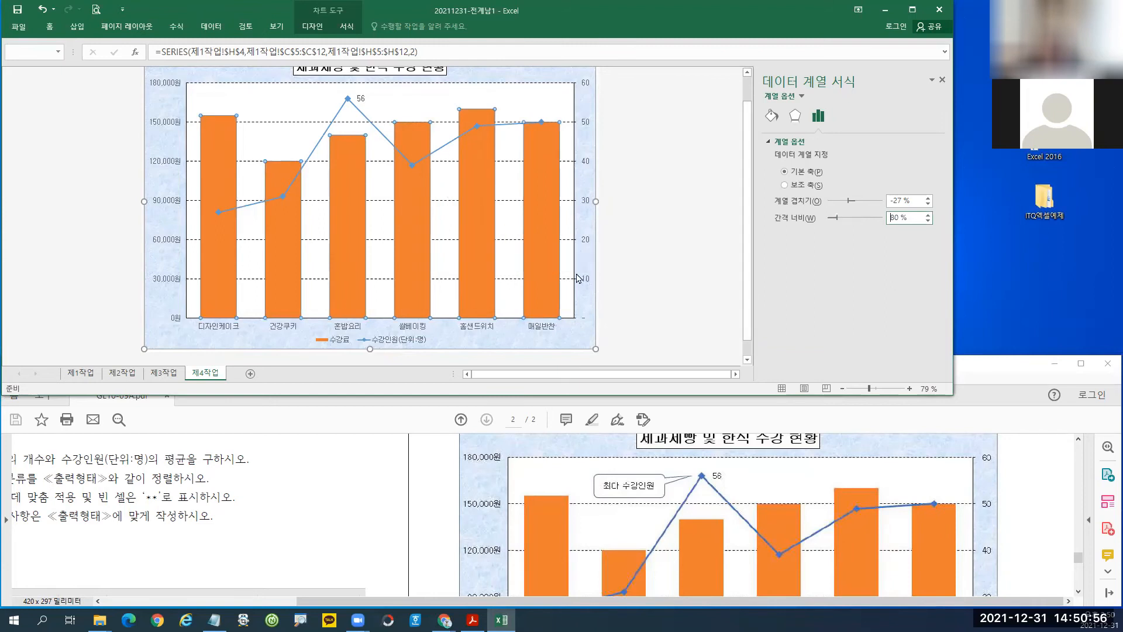
{"action": "mouse_move", "coordinate": [553, 267]}
{"action": "mouse_move", "coordinate": [518, 182]}
{"action": "left_mouse_down"}
{"action": "mouse_move", "coordinate": [568, 319]}
{"action": "mouse_move", "coordinate": [516, 190]}
{"action": "mouse_move", "coordinate": [667, 194]}
{"action": "left_mouse_up"}
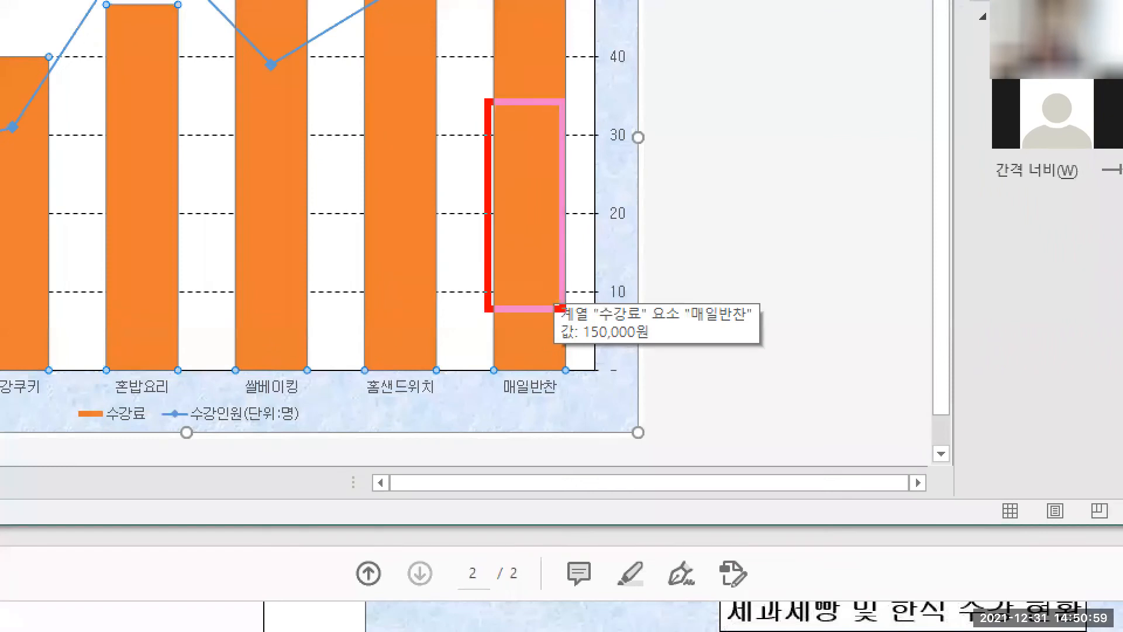
{"action": "mouse_move", "coordinate": [636, 165]}
{"action": "left_mouse_down"}
{"action": "mouse_move", "coordinate": [666, 192]}
{"action": "mouse_move", "coordinate": [638, 217]}
{"action": "left_mouse_up"}
{"action": "mouse_move", "coordinate": [1078, 183]}
{"action": "left_mouse_down"}
{"action": "mouse_move", "coordinate": [990, 65]}
{"action": "mouse_move", "coordinate": [1053, 218]}
{"action": "left_mouse_up"}
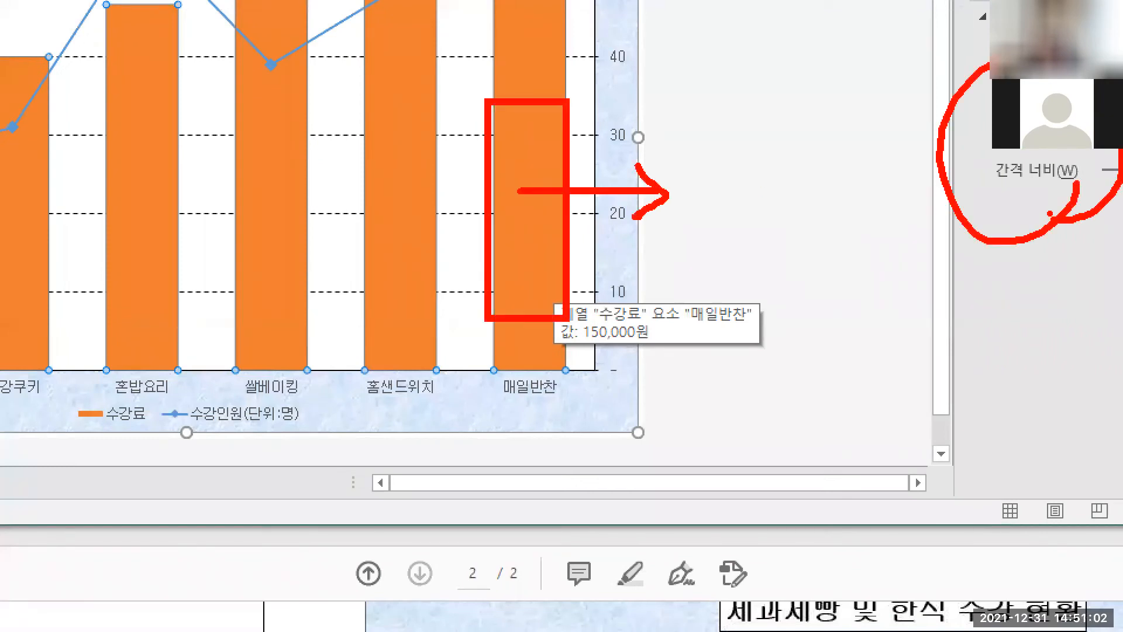
{"action": "key", "text": "Escape"}
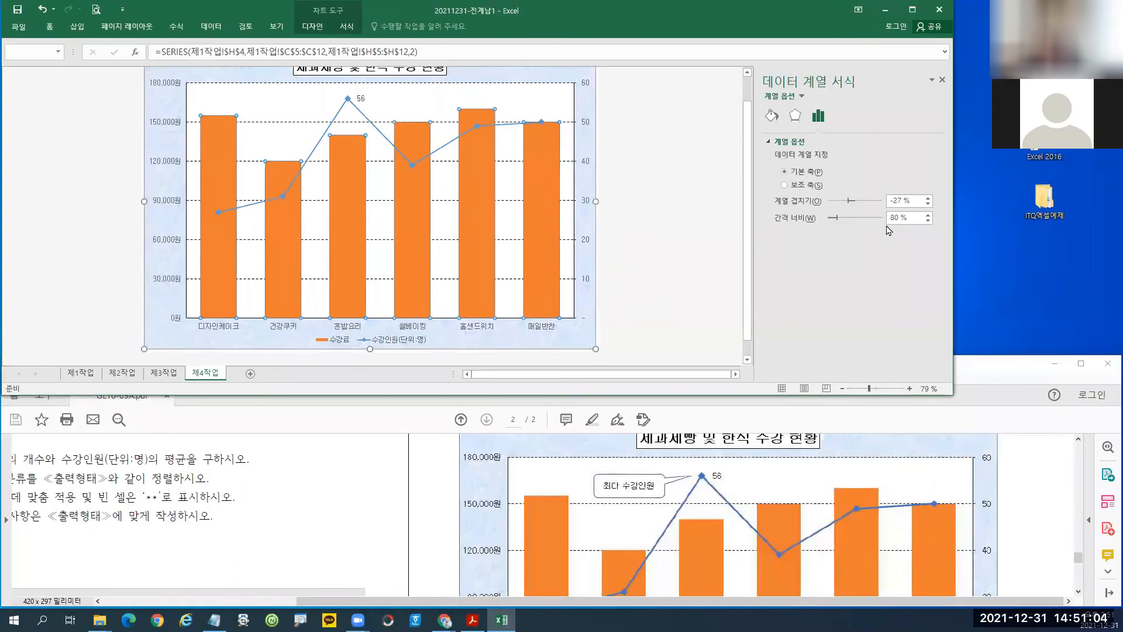
{"action": "double_click", "coordinate": [912, 218]}
{"action": "type", "text": "8"}
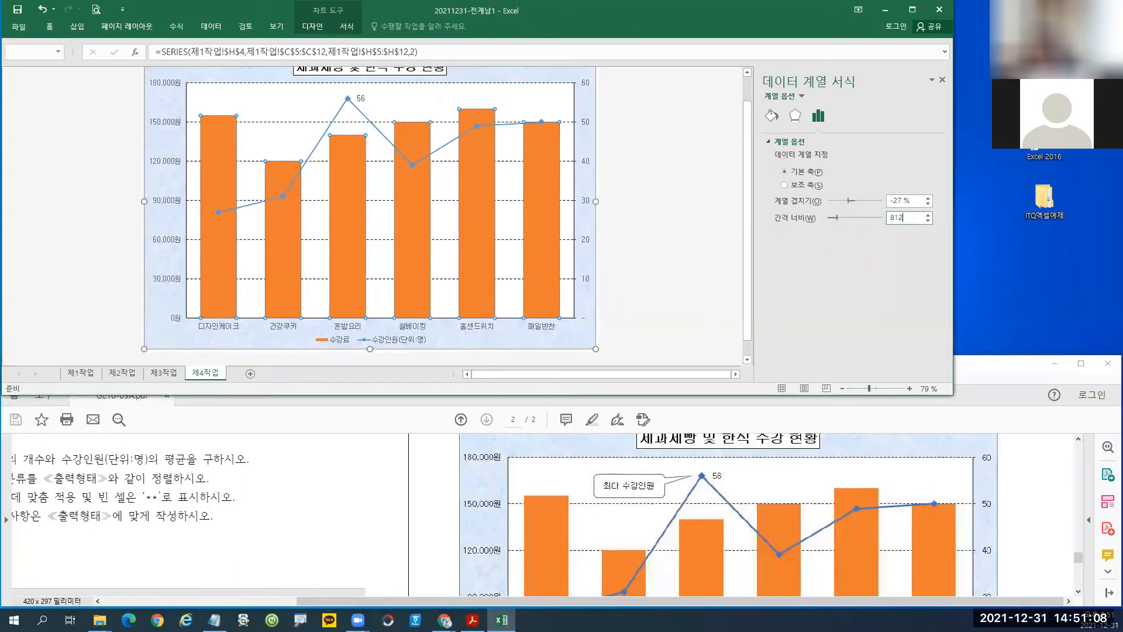
{"action": "type", "text": "0"}
{"action": "key", "text": "Return"}
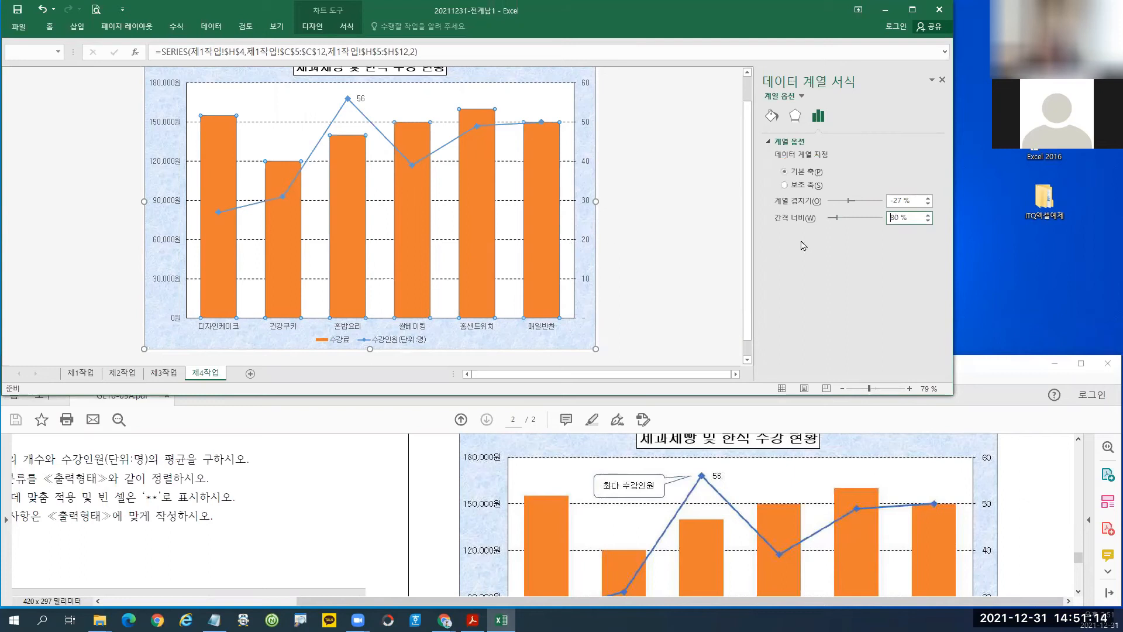
{"action": "scroll", "coordinate": [294, 170], "scroll_direction": "up", "scroll_amount": 1}
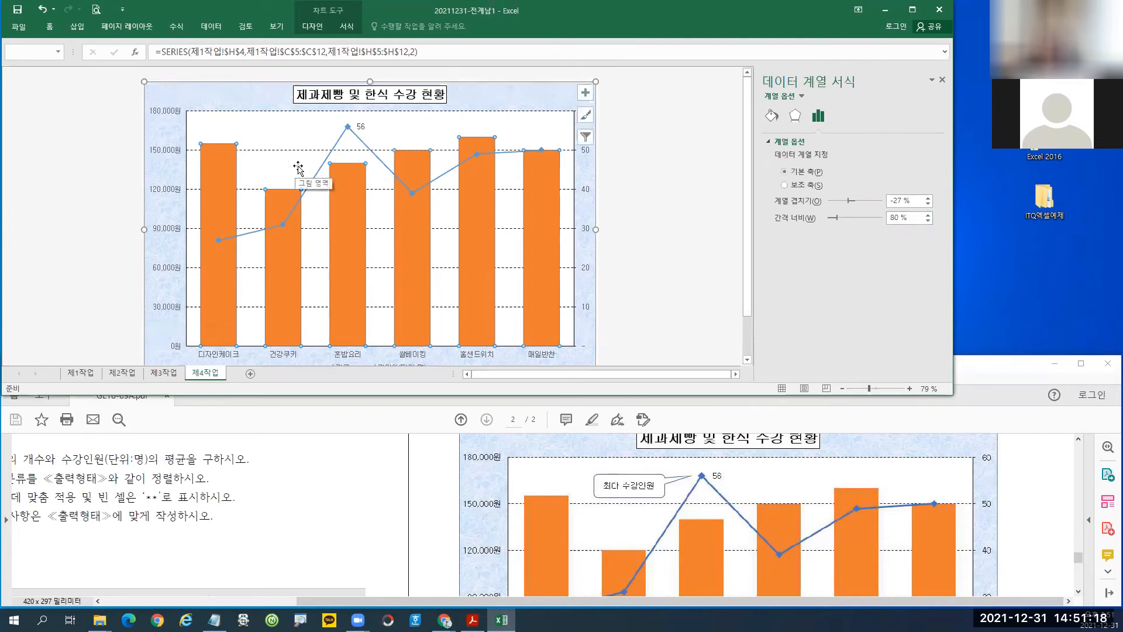
Reselect the 제4작업 chart and bring up the Insert commands to prepare for adding a shape.
{"action": "left_click", "coordinate": [667, 192]}
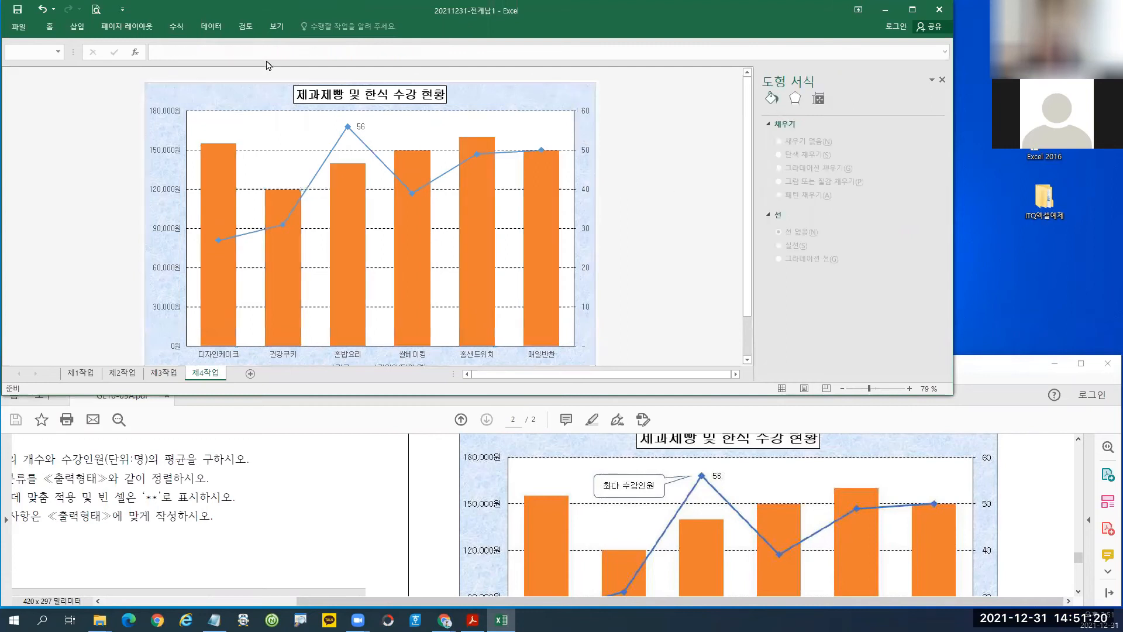
{"action": "left_click", "coordinate": [79, 27]}
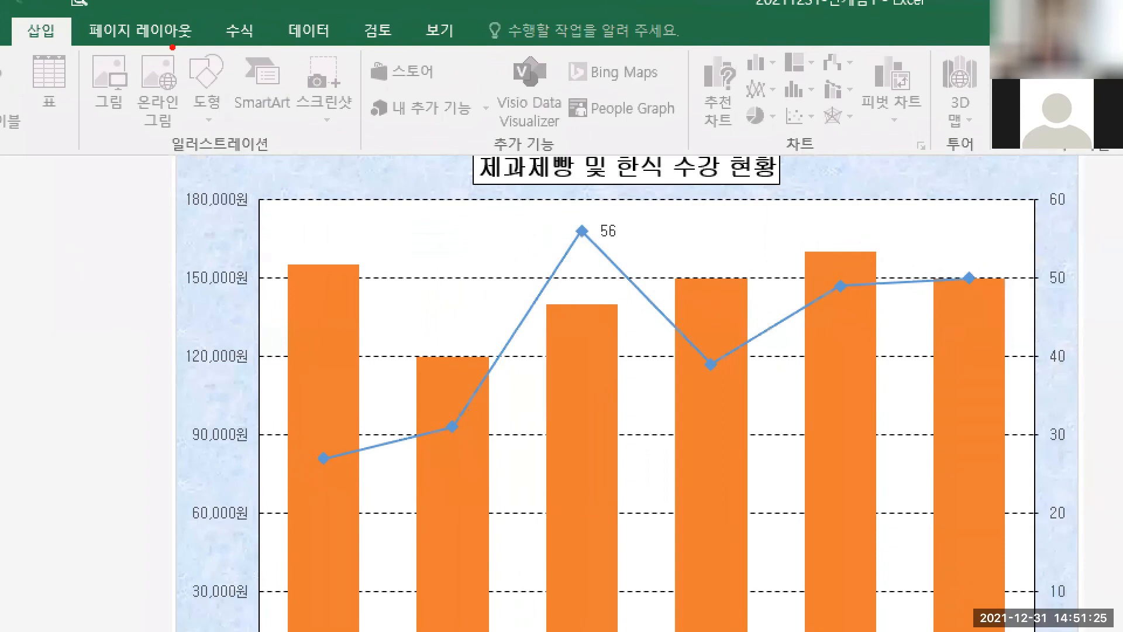
{"action": "left_click_drag", "start_coordinate": [173, 47], "coordinate": [258, 144]}
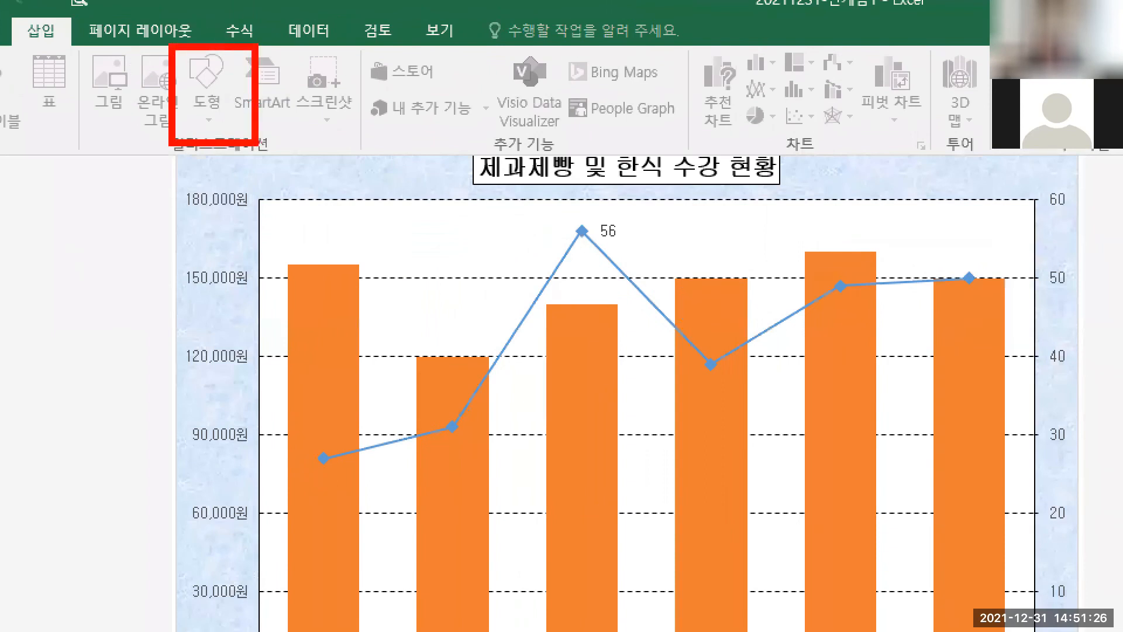
{"action": "key", "text": "Escape"}
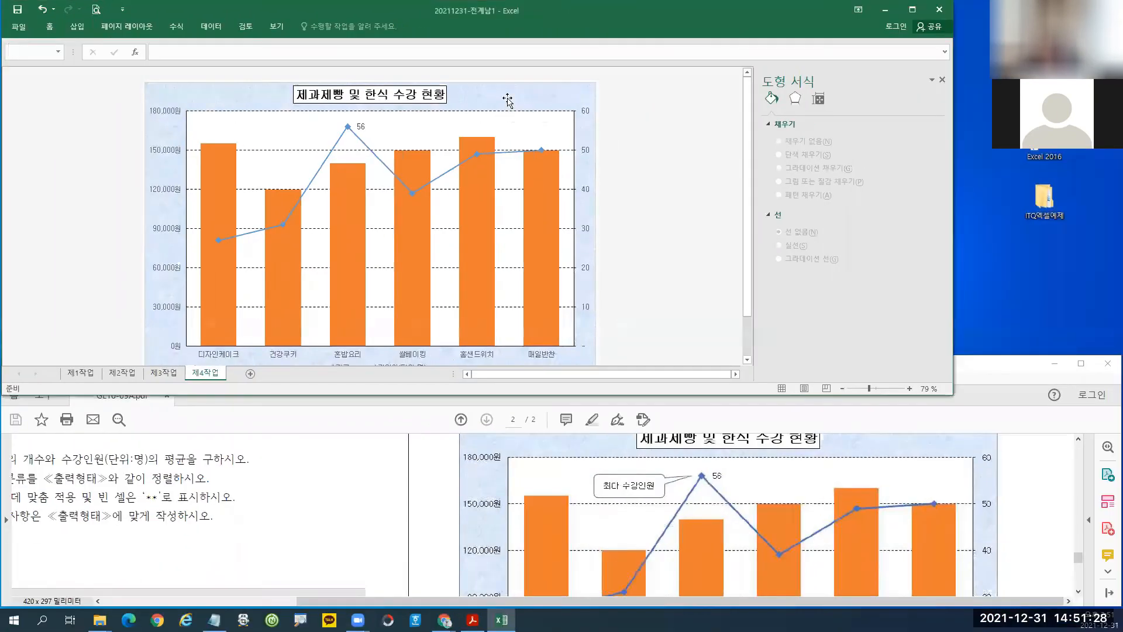
{"action": "left_click", "coordinate": [509, 99]}
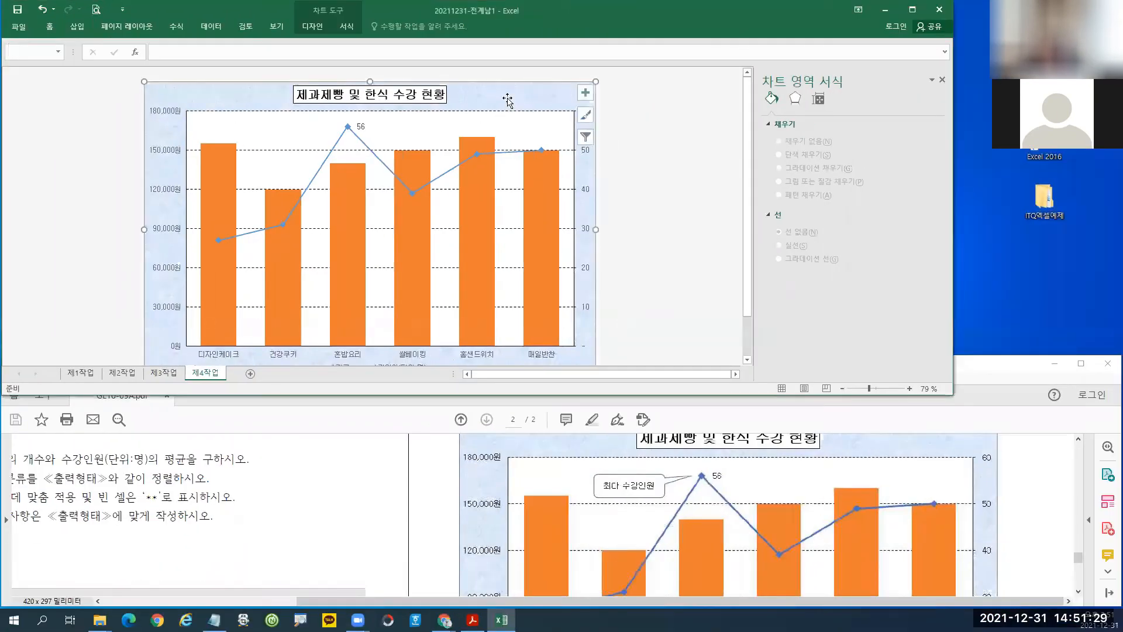
{"action": "left_click", "coordinate": [77, 26]}
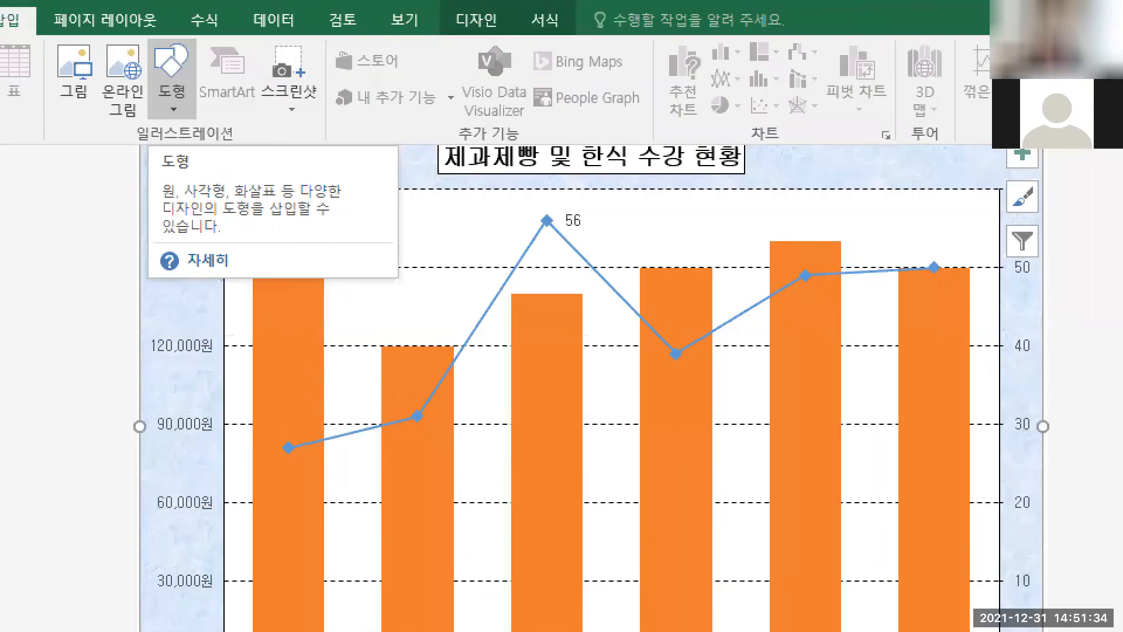
{"action": "left_click_drag", "start_coordinate": [2, 13], "coordinate": [57, 46]}
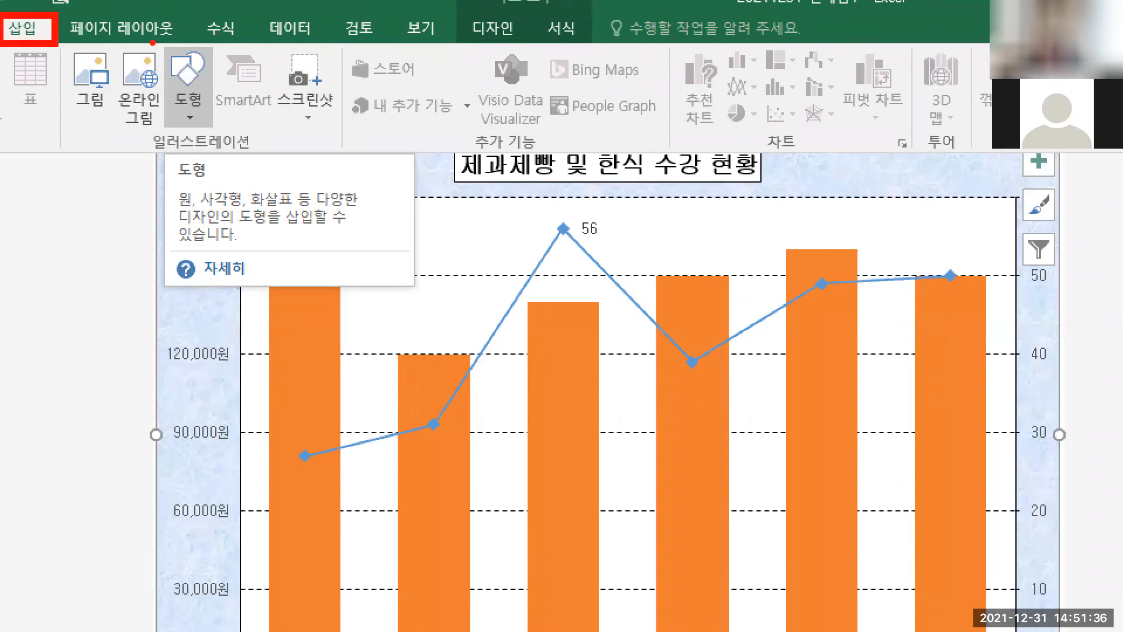
{"action": "left_click_drag", "start_coordinate": [151, 40], "coordinate": [210, 130]}
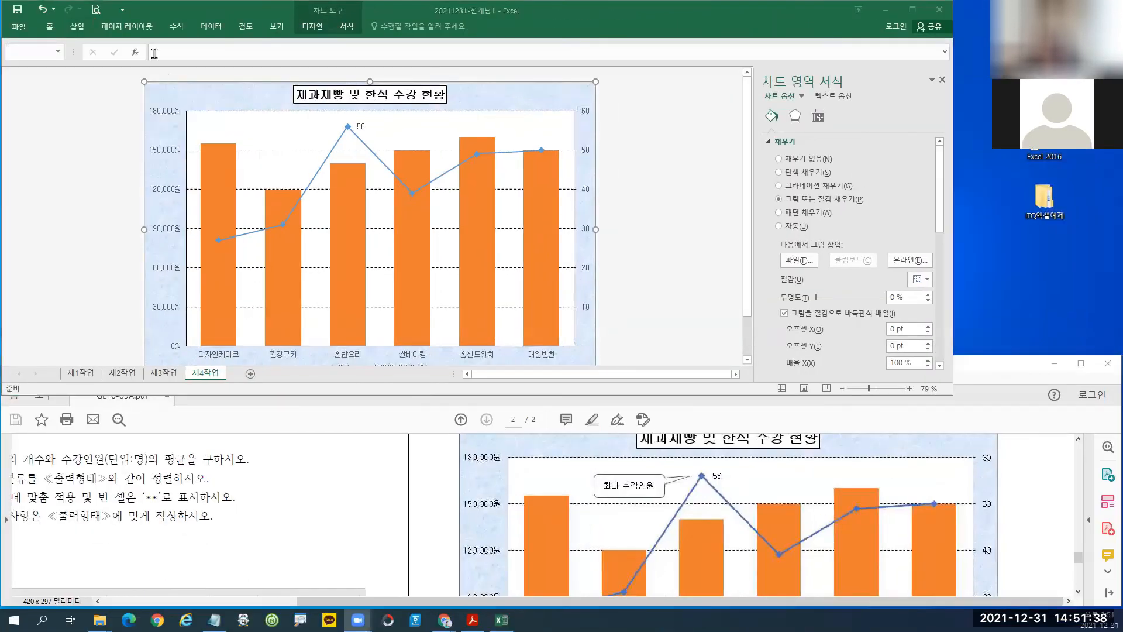
Draw a Rounded Rectangular Callout near the top of the plot area, left of the peak.
{"action": "left_click", "coordinate": [78, 27]}
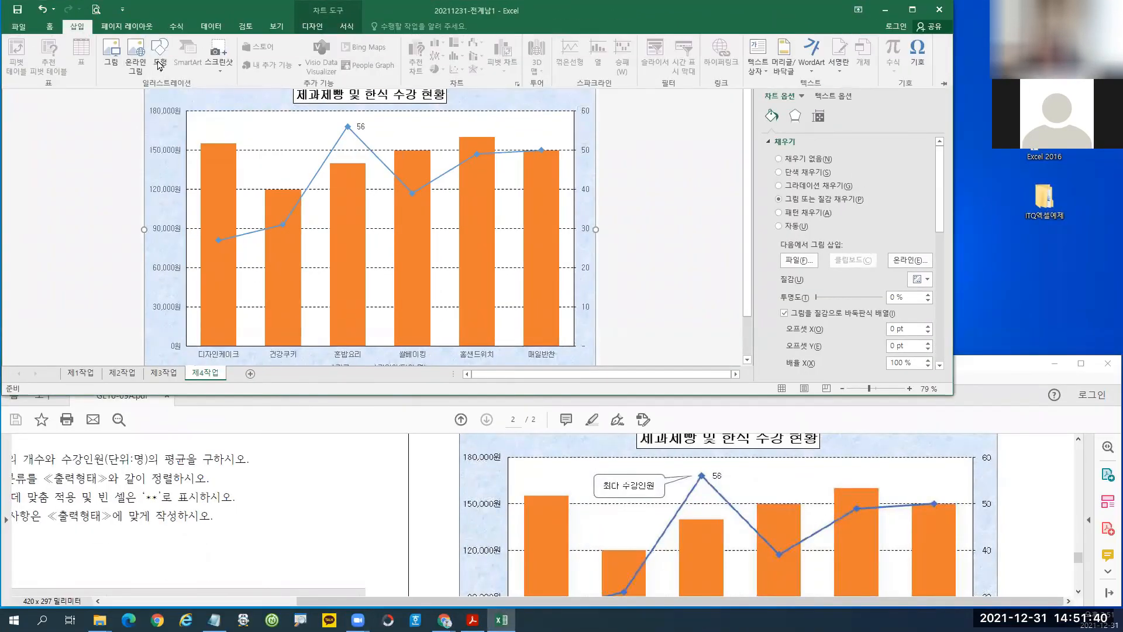
{"action": "left_click", "coordinate": [159, 61]}
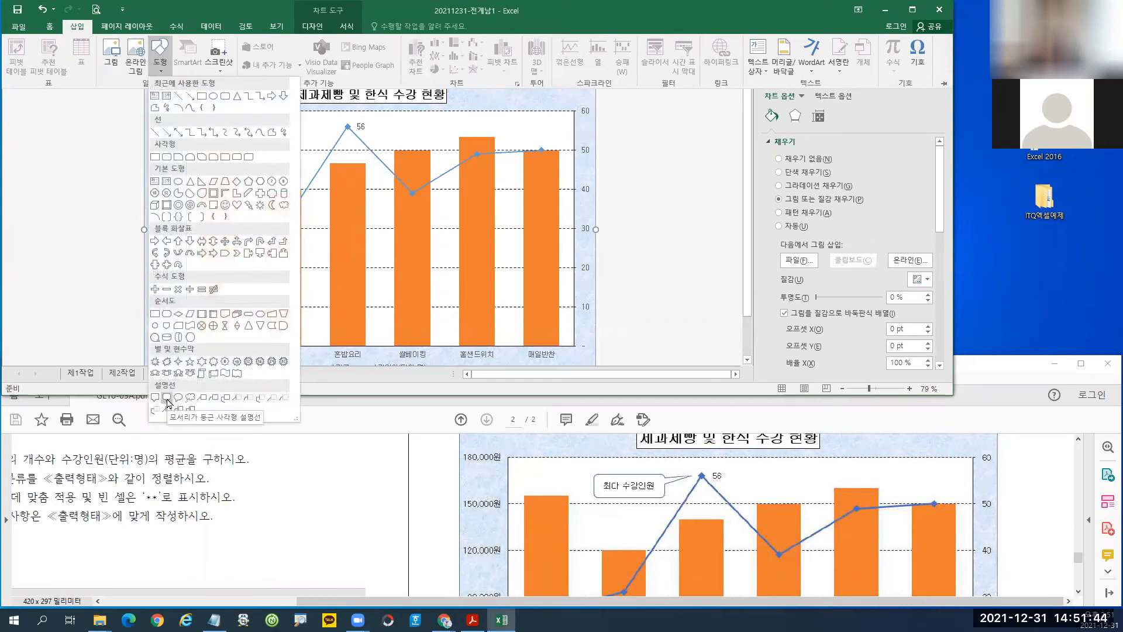
{"action": "left_click", "coordinate": [167, 402]}
{"action": "left_click_drag", "start_coordinate": [246, 120], "coordinate": [312, 143]}
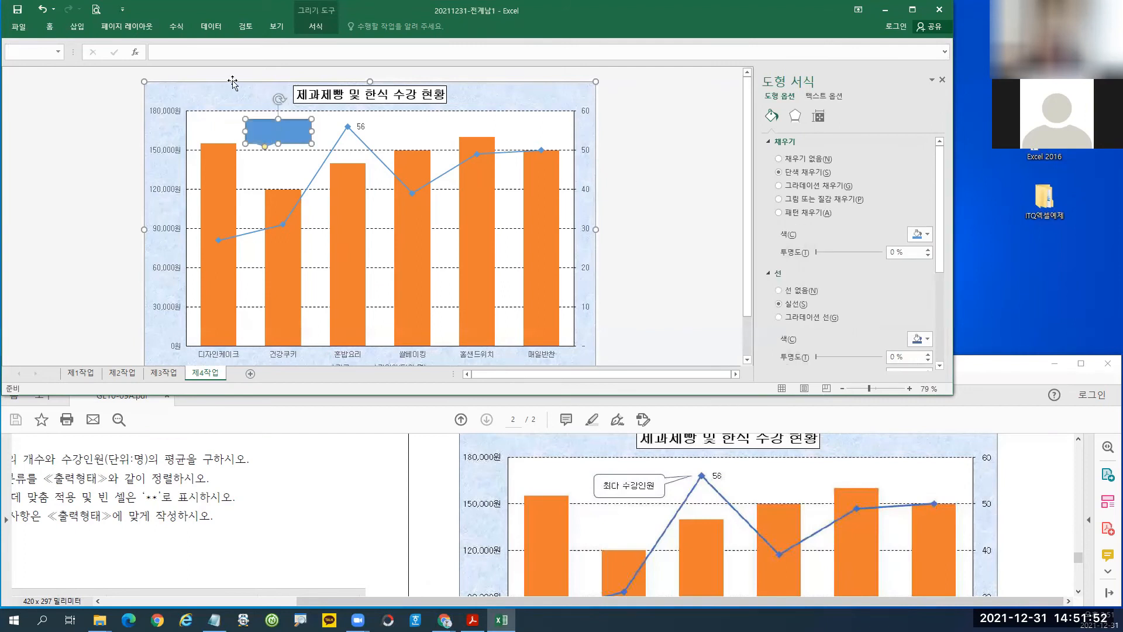
Set the callout's font to 굴림 and remove its blue fill so it shows white.
{"action": "left_click", "coordinate": [48, 27]}
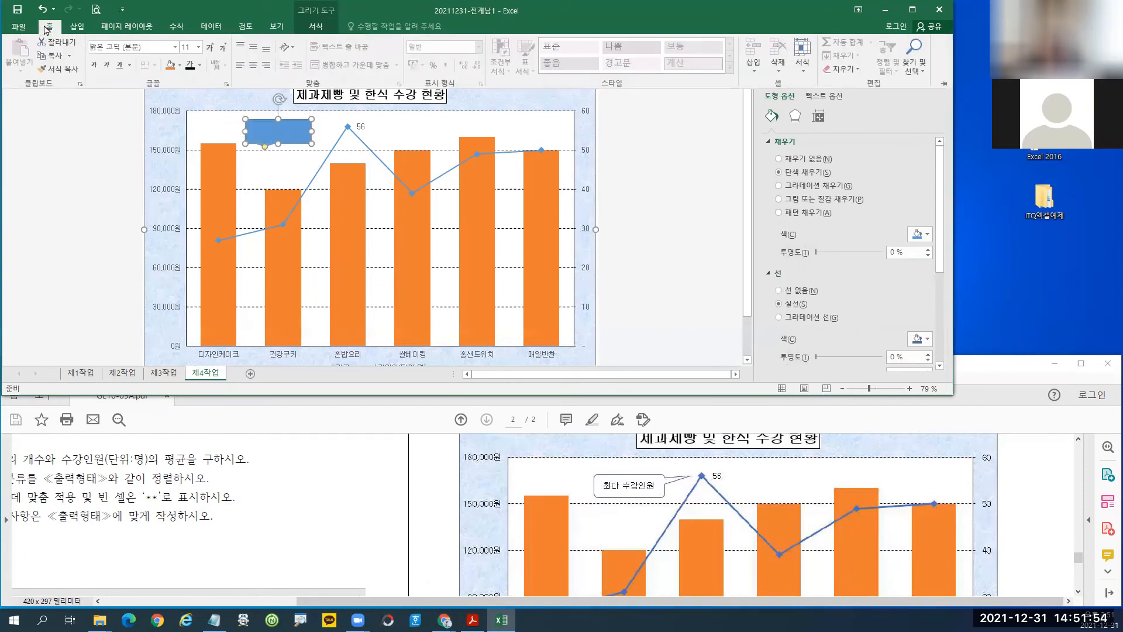
{"action": "left_click", "coordinate": [151, 47]}
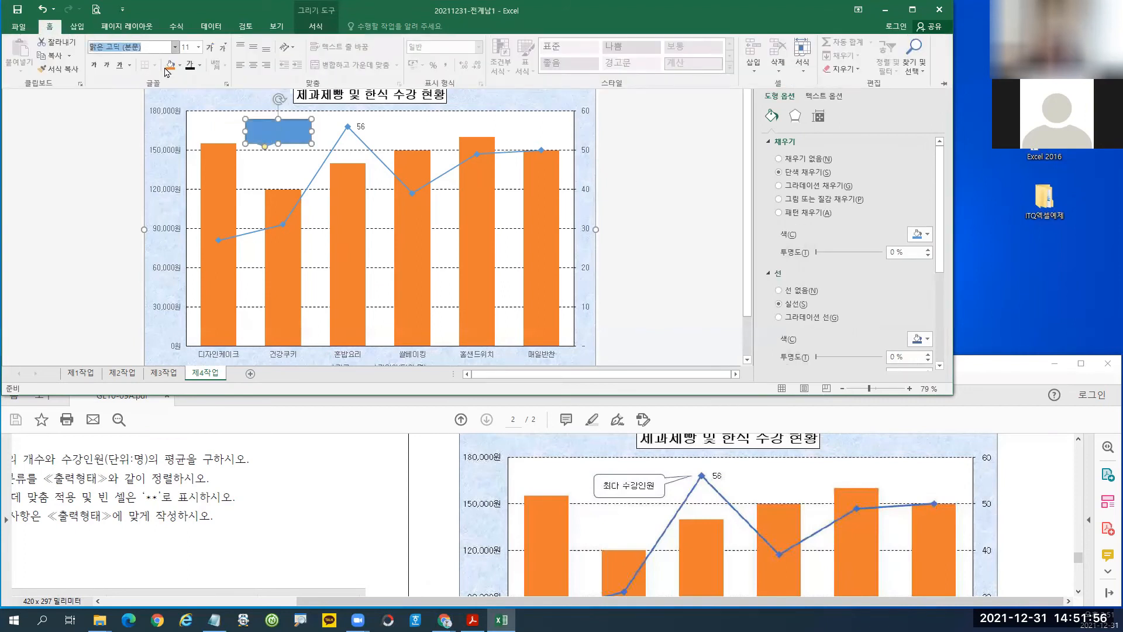
{"action": "type", "text": "굴림"}
{"action": "key", "text": "Return"}
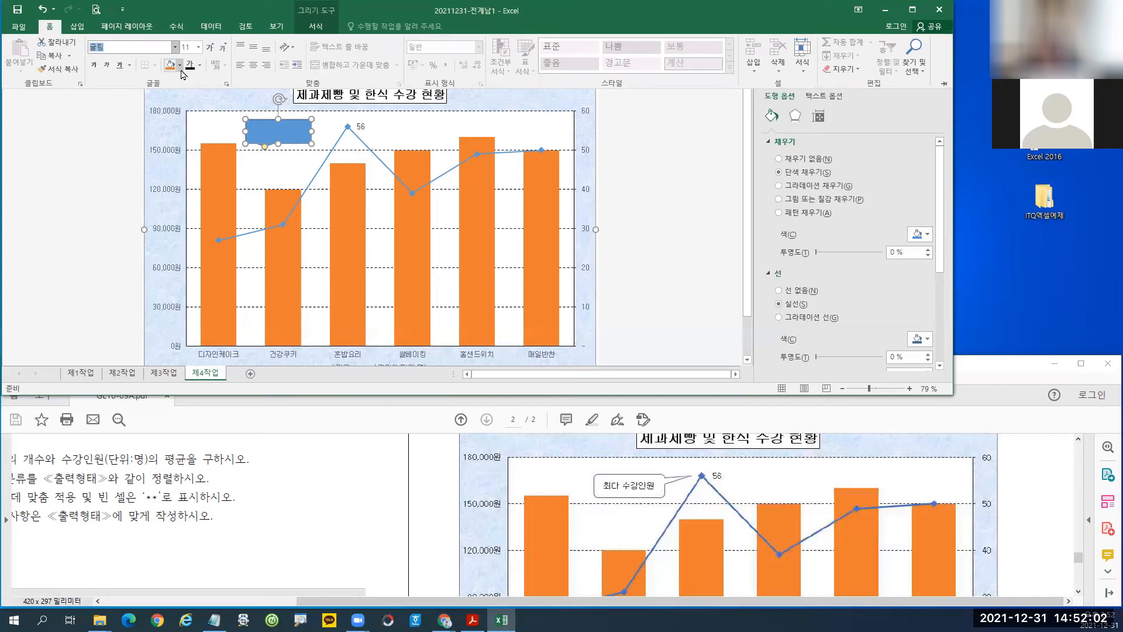
{"action": "left_click", "coordinate": [181, 65]}
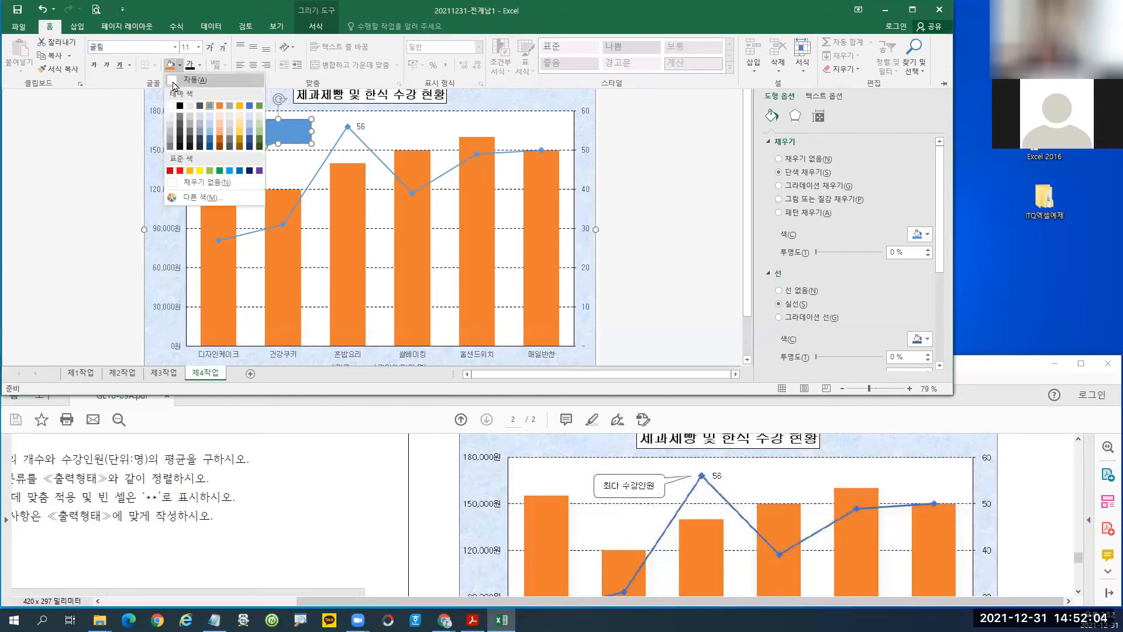
{"action": "left_click", "coordinate": [173, 82]}
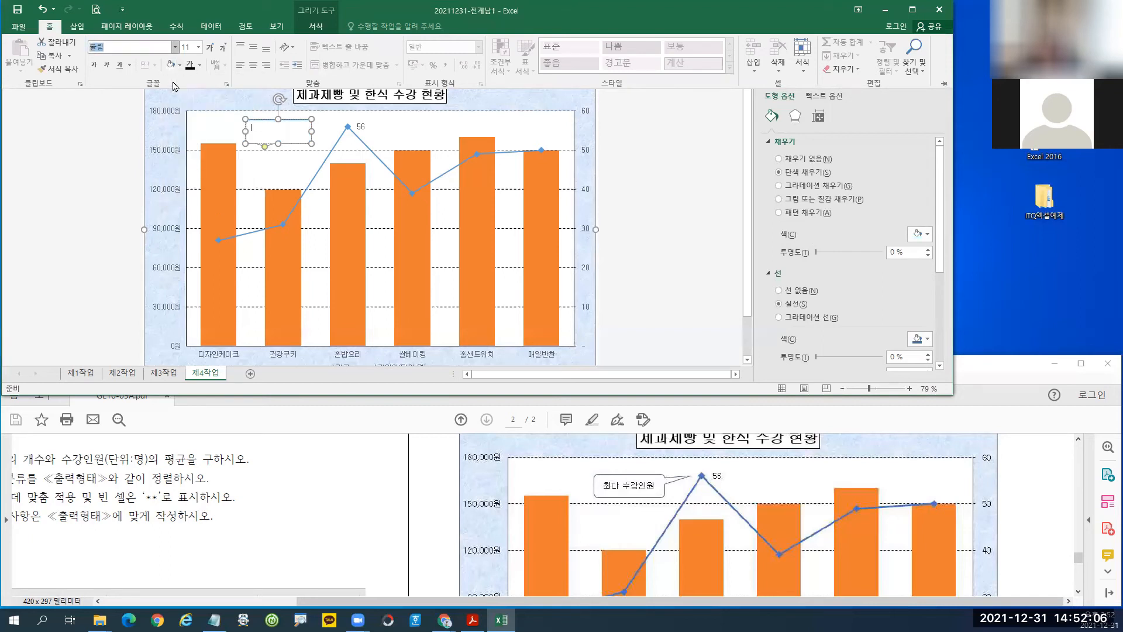
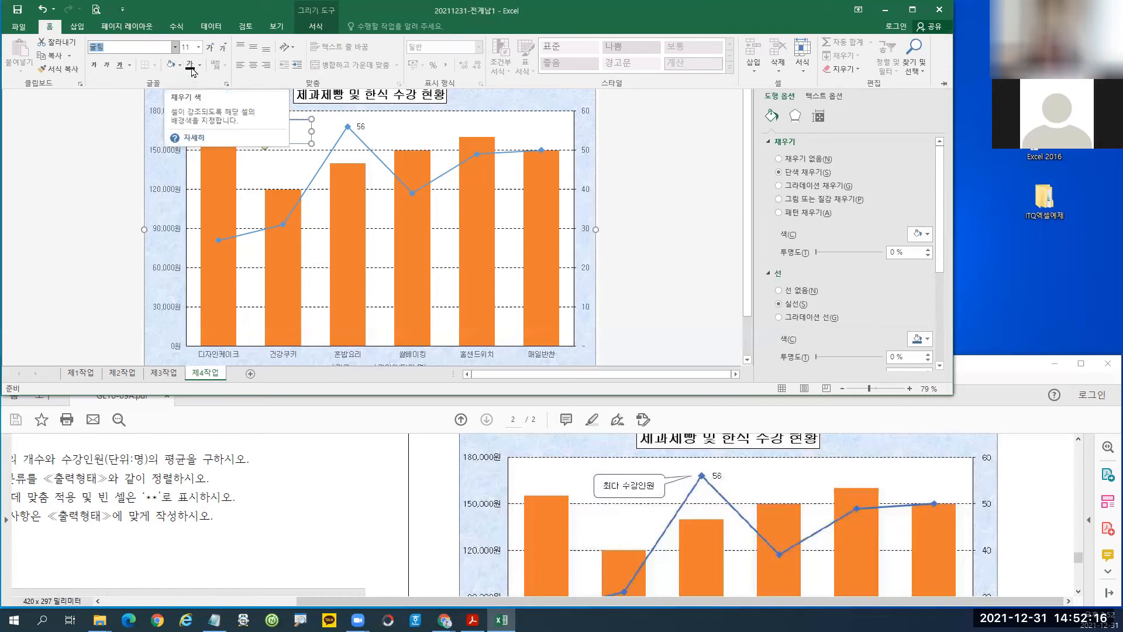
Center the callout's text vertically and horizontally, then review its font, fill and alignment settings.
{"action": "left_click", "coordinate": [252, 47]}
{"action": "left_click", "coordinate": [255, 65]}
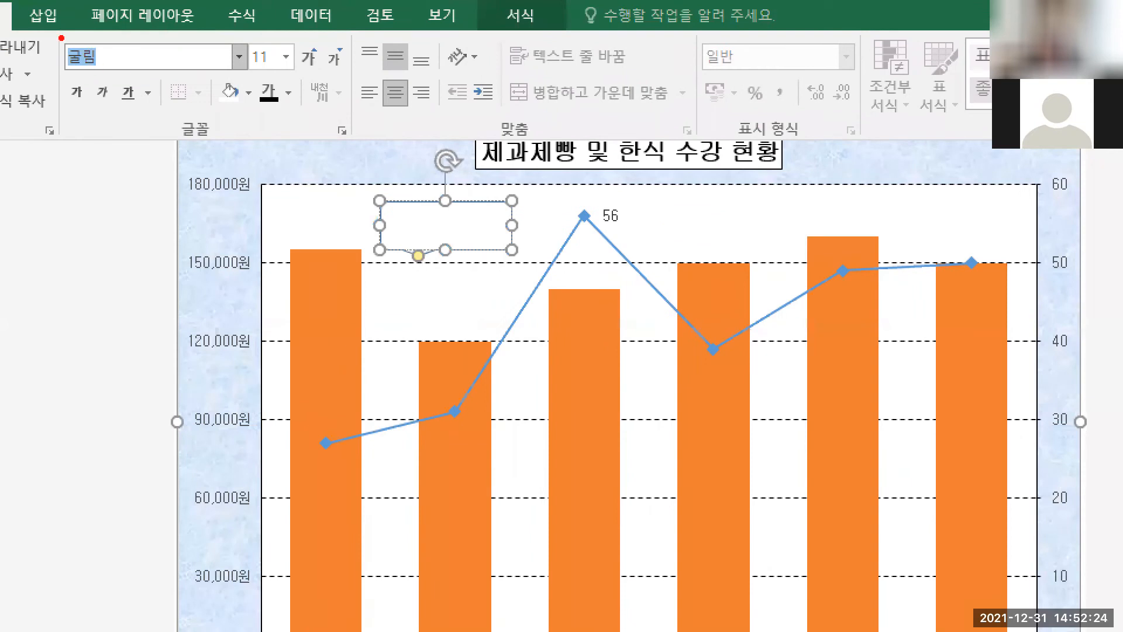
{"action": "left_click_drag", "start_coordinate": [57, 35], "coordinate": [111, 69]}
{"action": "left_click_drag", "start_coordinate": [212, 72], "coordinate": [244, 110]}
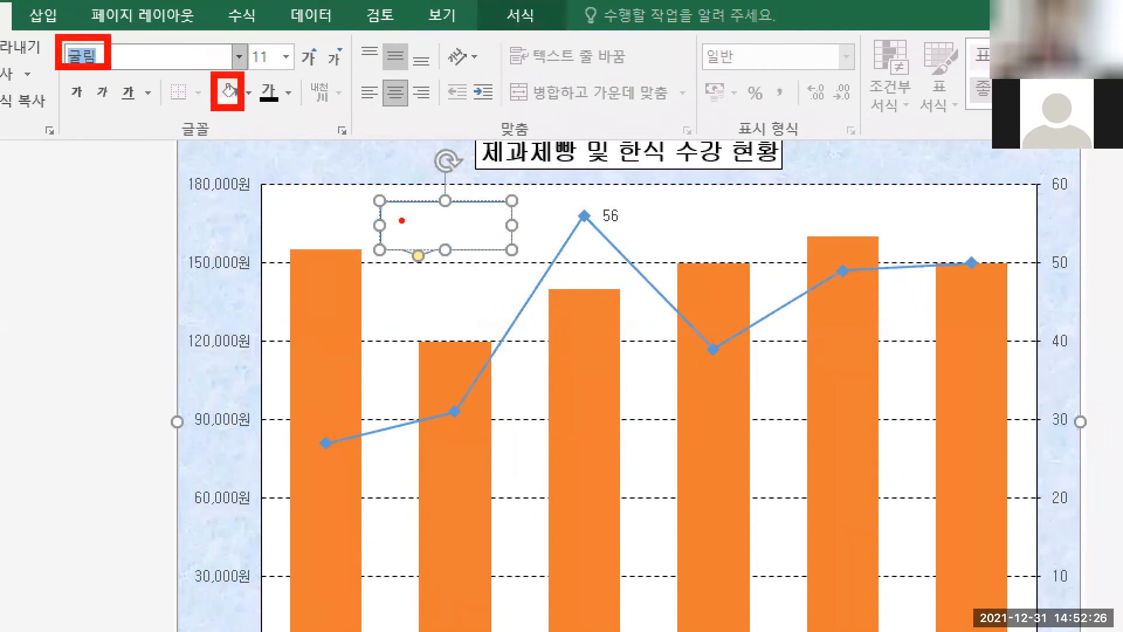
{"action": "mouse_move", "coordinate": [412, 222]}
{"action": "left_mouse_down"}
{"action": "mouse_move", "coordinate": [373, 285]}
{"action": "mouse_move", "coordinate": [565, 290]}
{"action": "mouse_move", "coordinate": [430, 234]}
{"action": "left_mouse_up"}
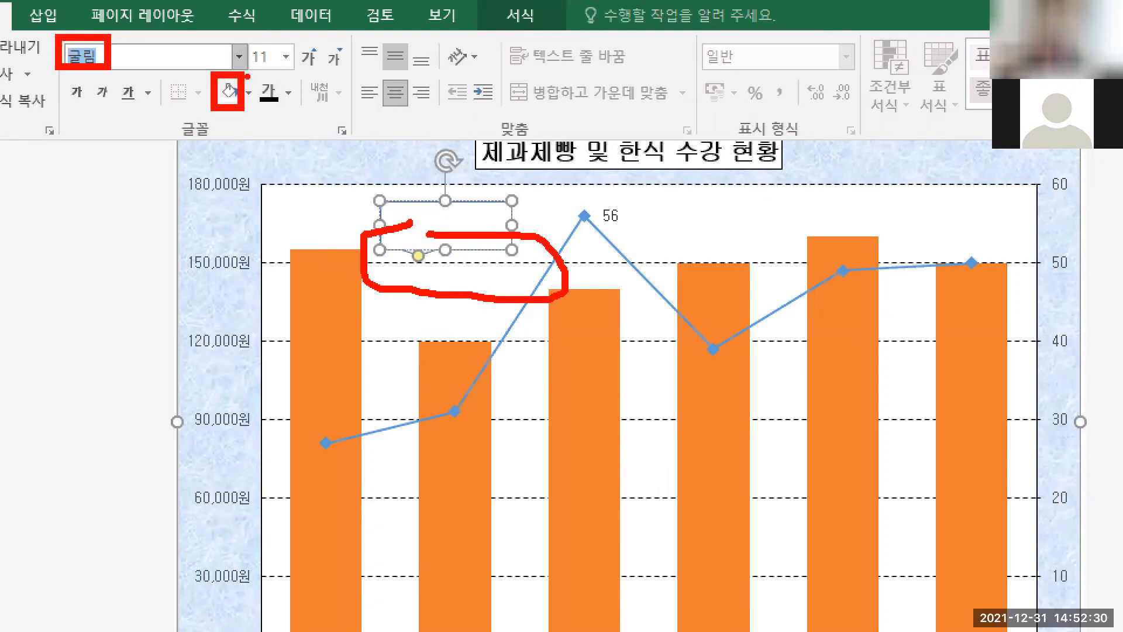
{"action": "left_click_drag", "start_coordinate": [252, 70], "coordinate": [291, 114]}
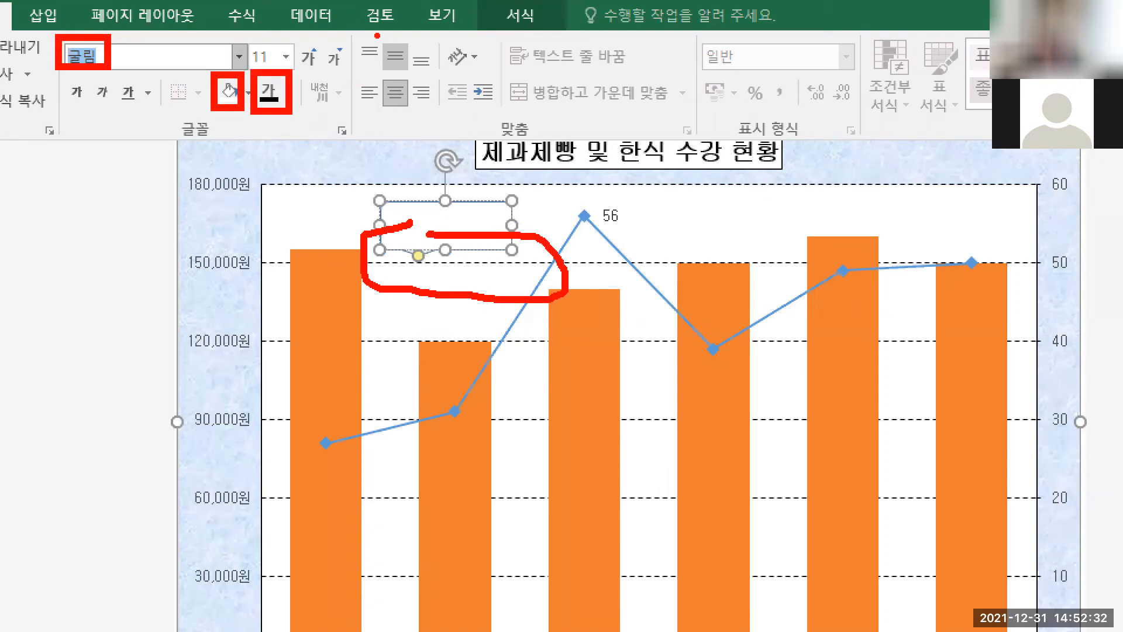
{"action": "left_click_drag", "start_coordinate": [374, 33], "coordinate": [416, 120]}
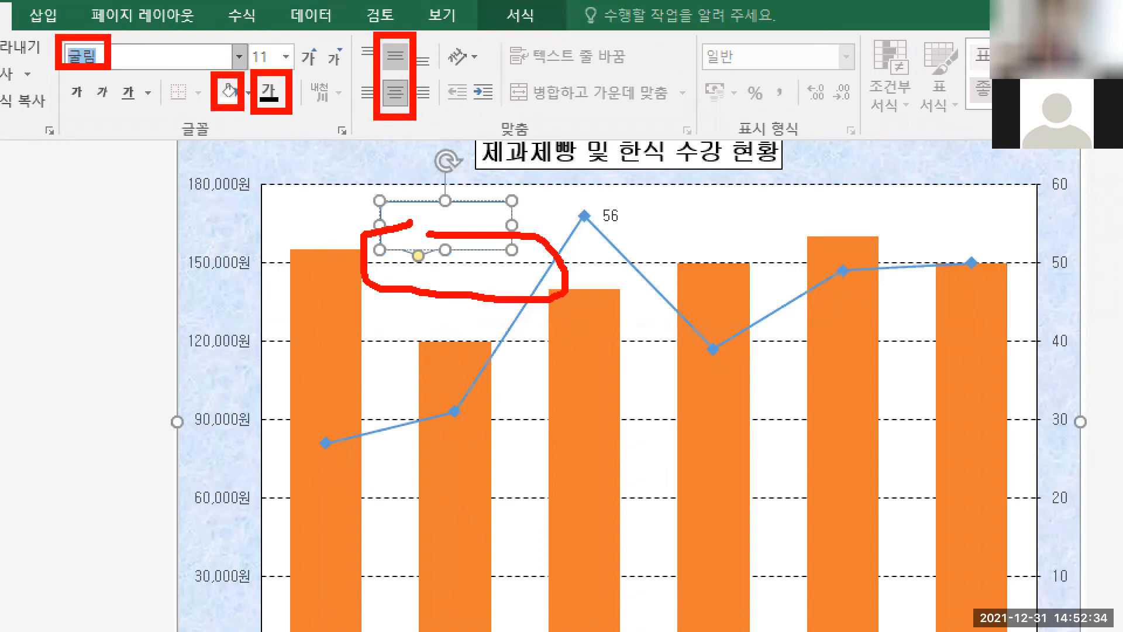
{"action": "key", "text": "Escape"}
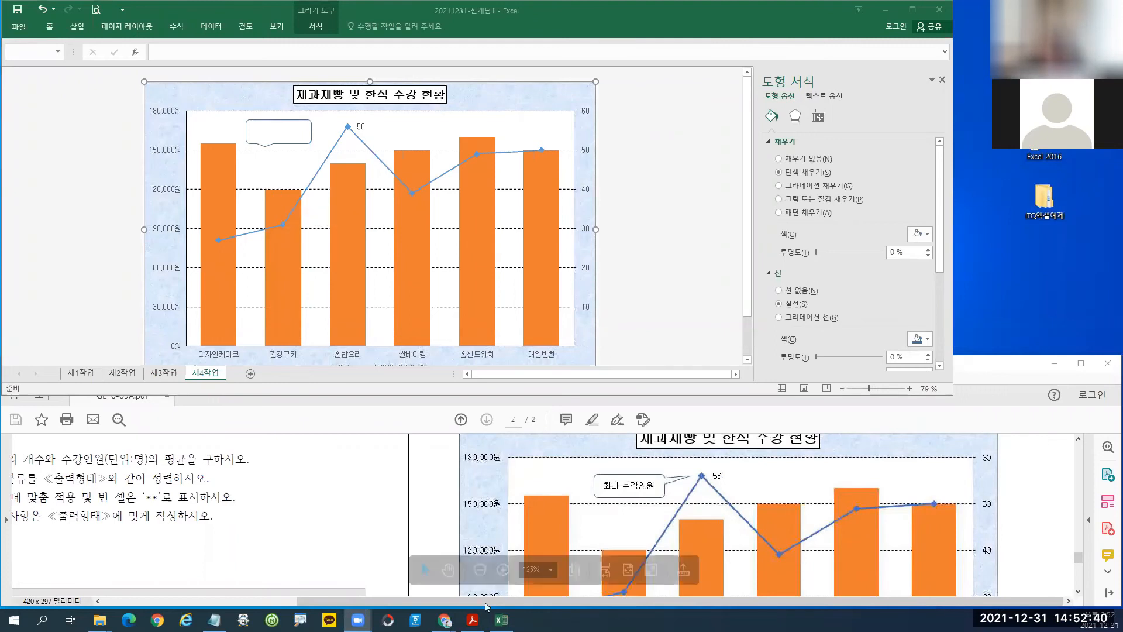
Type the label 최다 수강인원 into the callout.
{"action": "left_click", "coordinate": [501, 621]}
{"action": "left_click", "coordinate": [501, 620]}
{"action": "left_click", "coordinate": [502, 620]}
{"action": "type", "text": "최다 수강인원"}
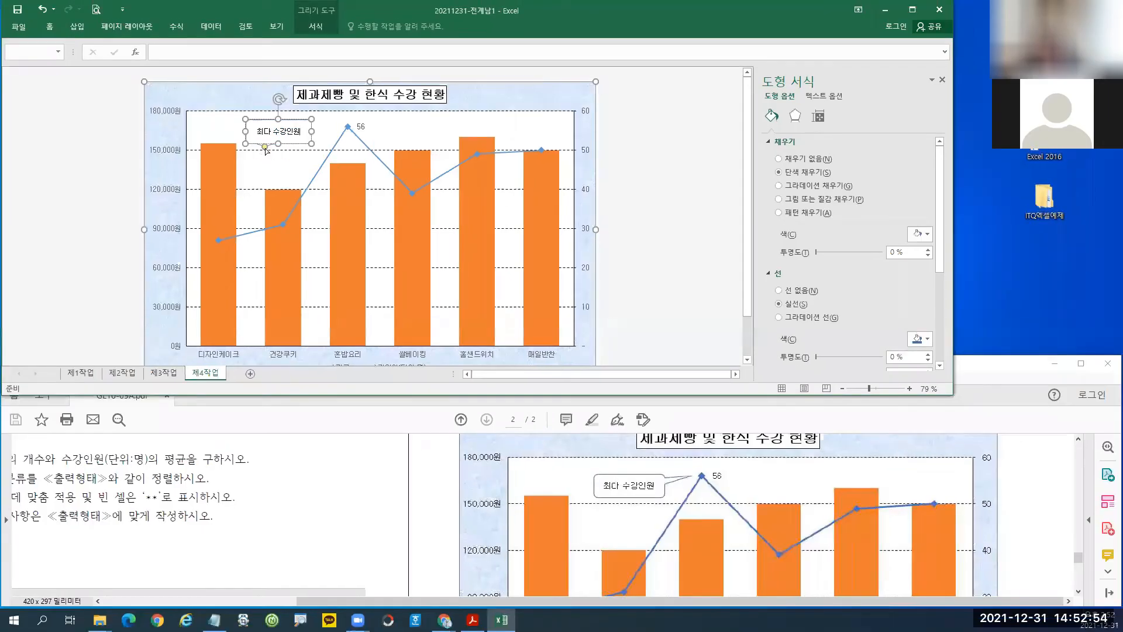
Point the callout's tail at the 56 peak and nudge the callout into place.
{"action": "left_click_drag", "start_coordinate": [265, 148], "coordinate": [337, 127]}
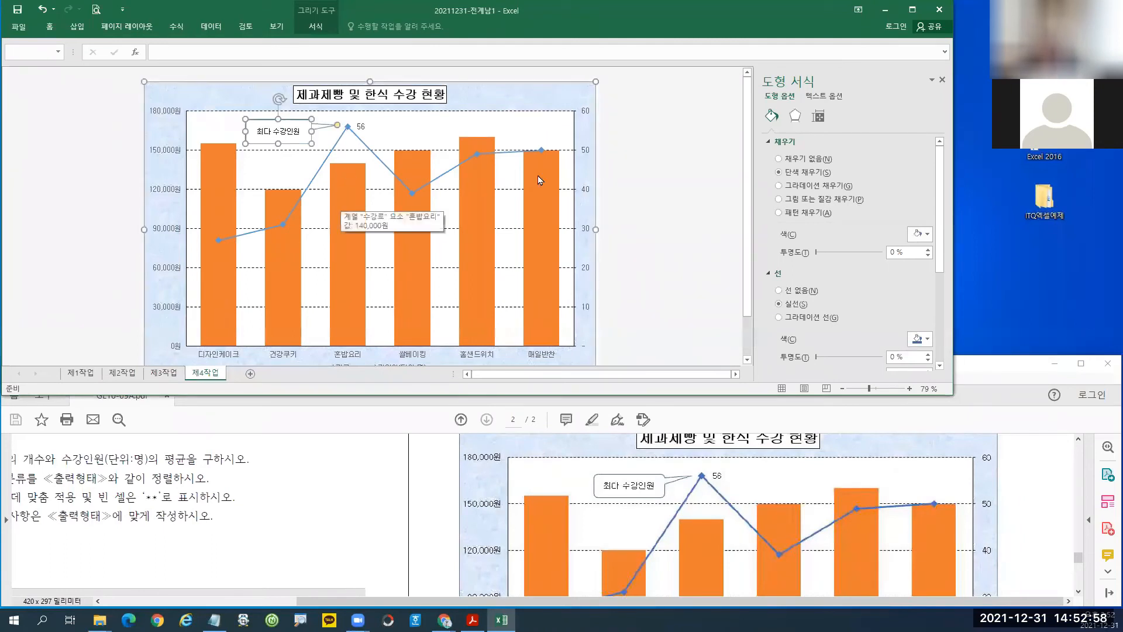
{"action": "left_click", "coordinate": [686, 163]}
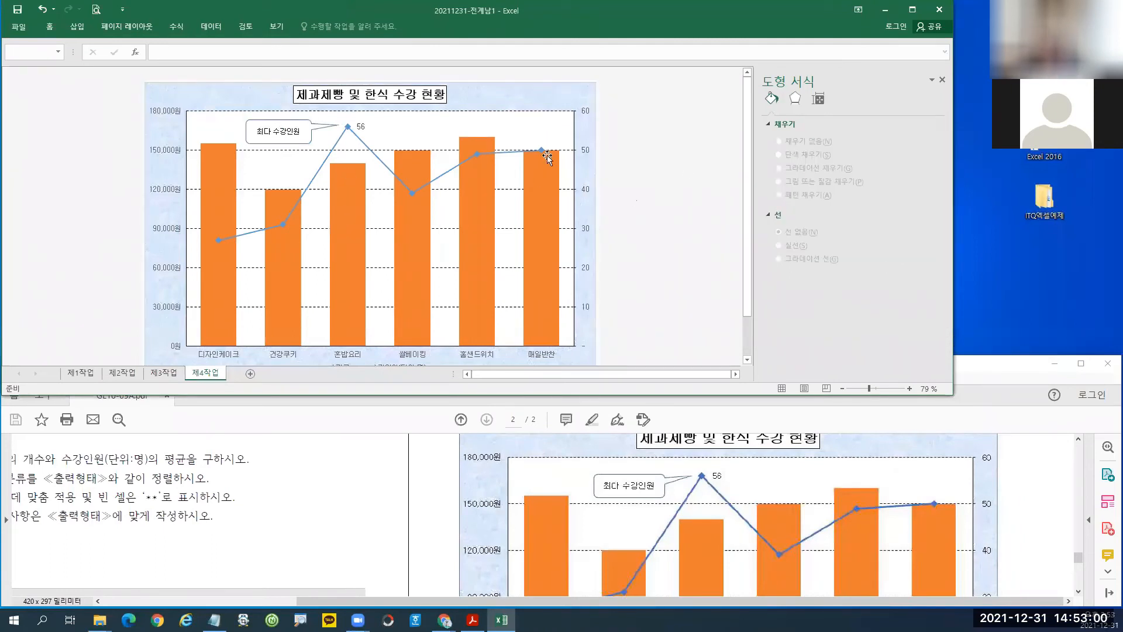
{"action": "left_click", "coordinate": [337, 126]}
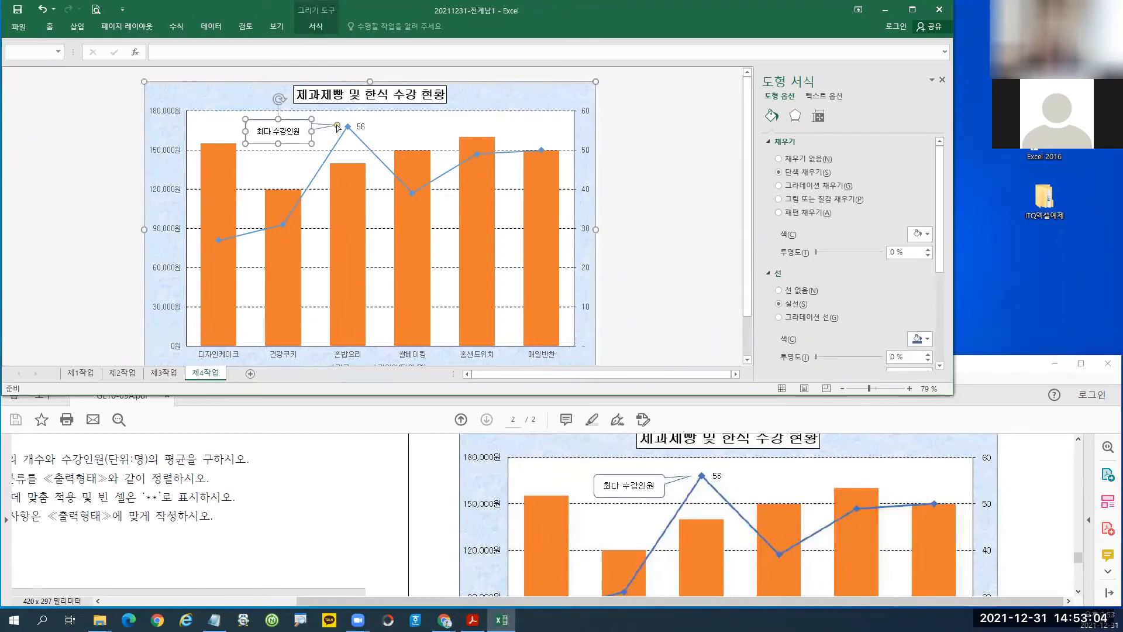
{"action": "left_click_drag", "start_coordinate": [337, 125], "coordinate": [339, 123]}
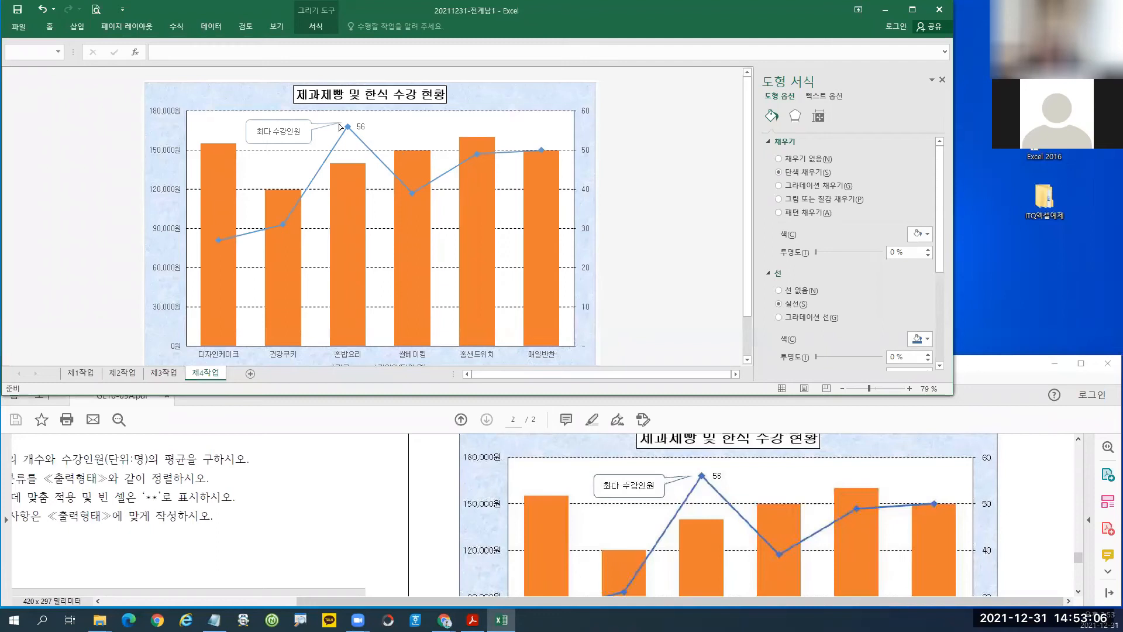
{"action": "left_click_drag", "start_coordinate": [297, 142], "coordinate": [339, 127]}
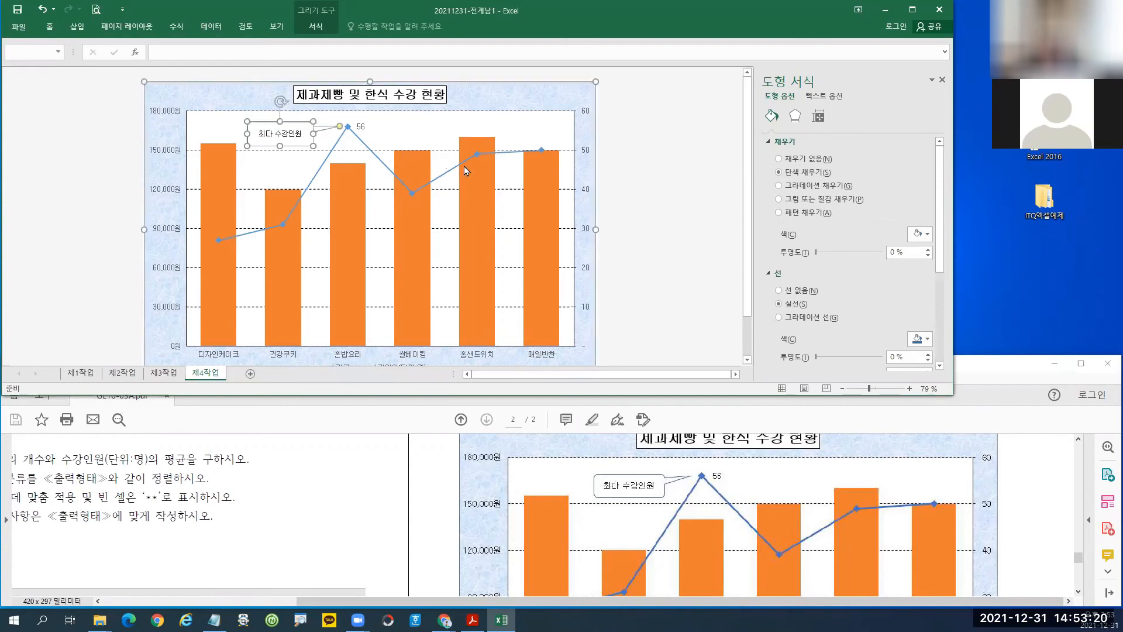
{"action": "left_click", "coordinate": [645, 186]}
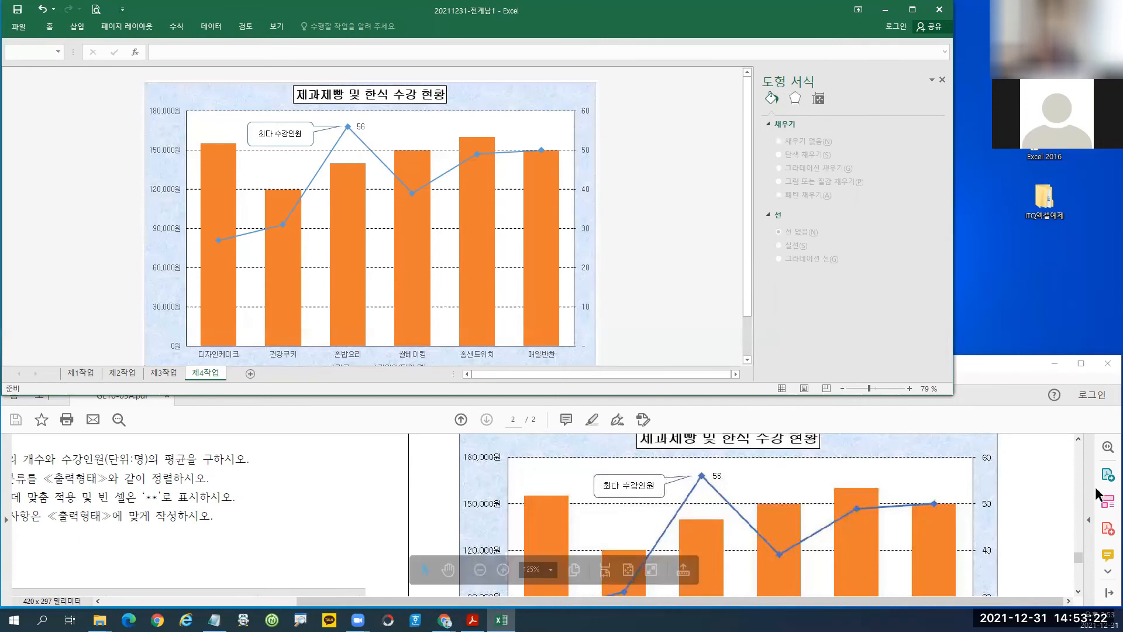
Scroll the PDF to the sheet-order note (제1작업–제4작업) and mark it up.
{"action": "left_click_drag", "start_coordinate": [1081, 559], "coordinate": [1046, 583]}
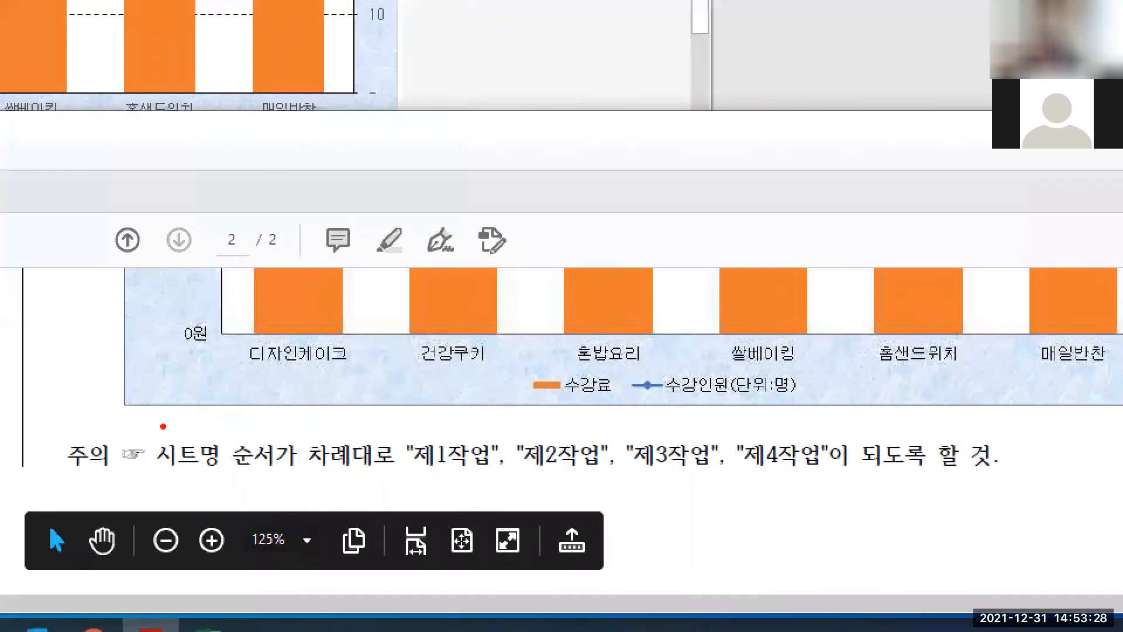
{"action": "mouse_move", "coordinate": [56, 422]}
{"action": "left_mouse_down"}
{"action": "mouse_move", "coordinate": [515, 491]}
{"action": "mouse_move", "coordinate": [1019, 482]}
{"action": "left_mouse_up"}
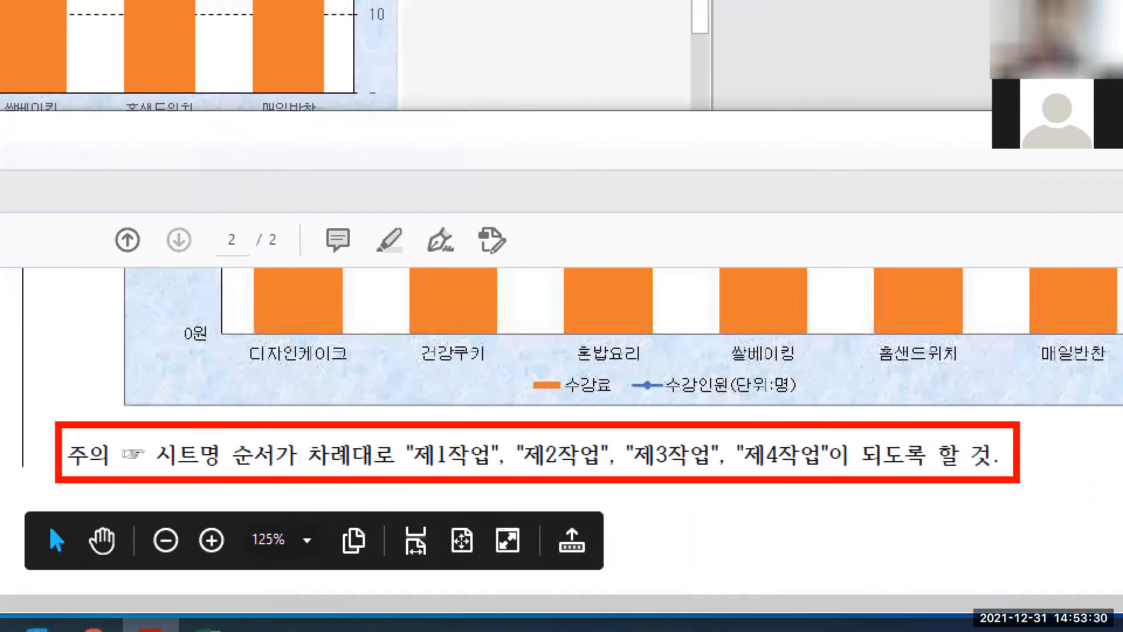
{"action": "left_click_drag", "start_coordinate": [424, 468], "coordinate": [600, 468]}
{"action": "left_click_drag", "start_coordinate": [632, 469], "coordinate": [851, 475]}
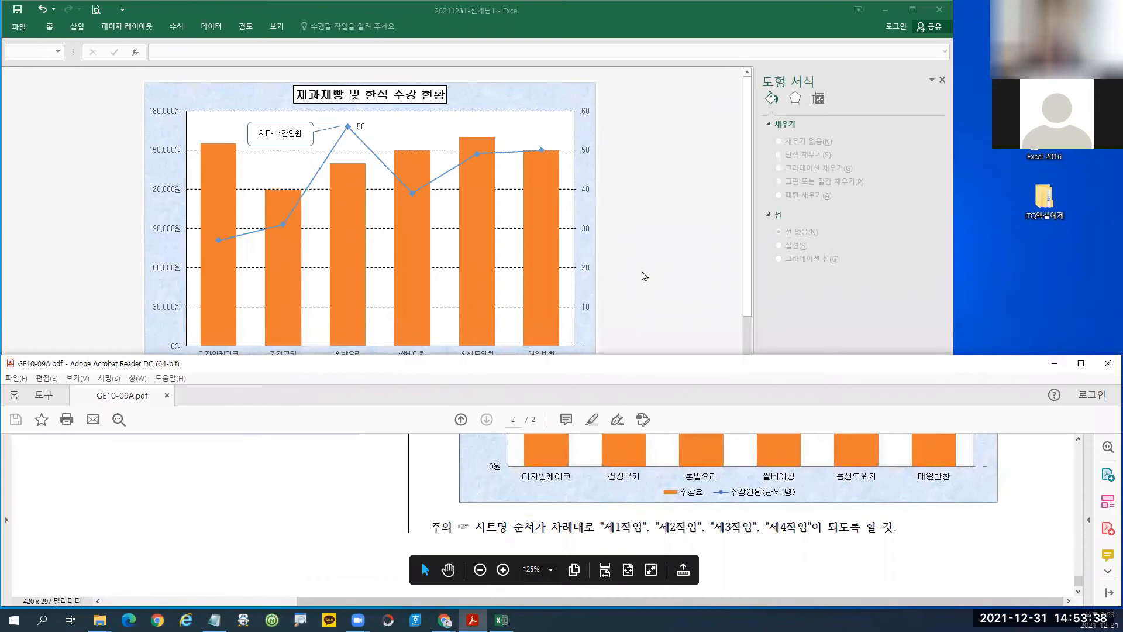
Check that the sheet tabs run 제1작업, 제2작업, 제3작업, 제4작업 in order.
{"action": "left_click", "coordinate": [645, 276]}
{"action": "left_click", "coordinate": [85, 375]}
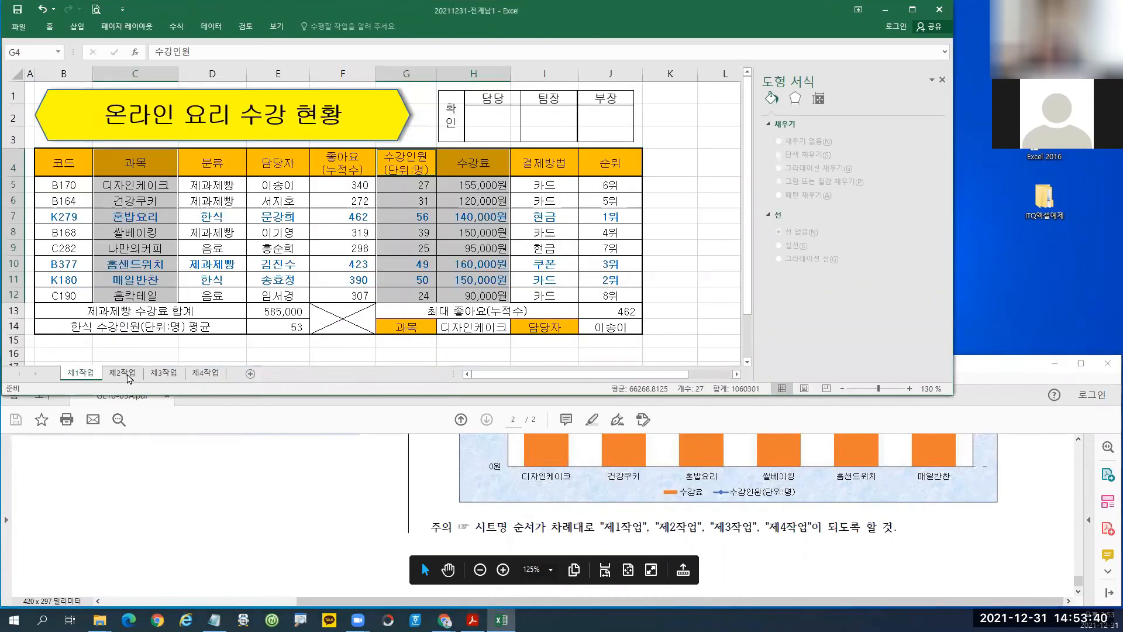
{"action": "left_click", "coordinate": [129, 374]}
{"action": "left_click", "coordinate": [165, 374]}
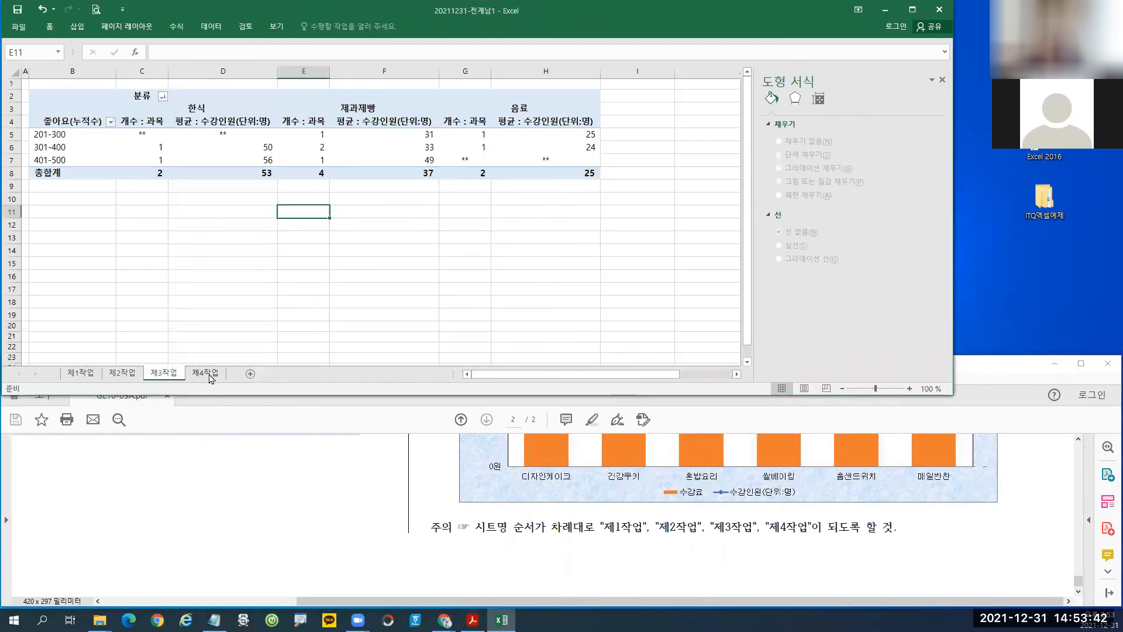
{"action": "left_click", "coordinate": [206, 374]}
{"action": "left_click", "coordinate": [91, 375]}
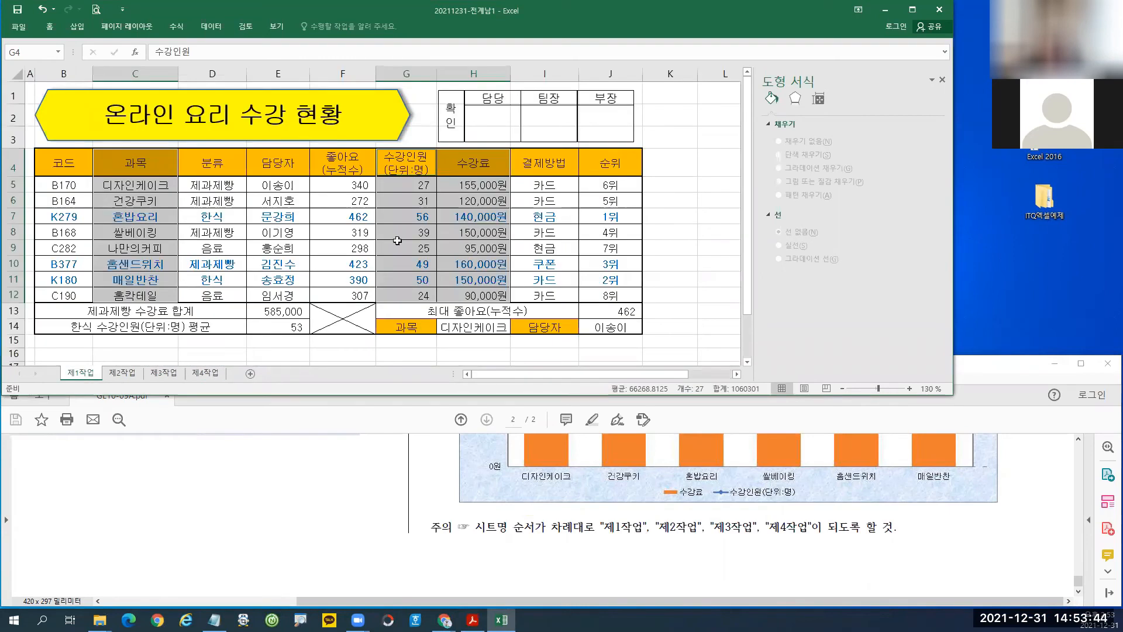
{"action": "left_click", "coordinate": [129, 376]}
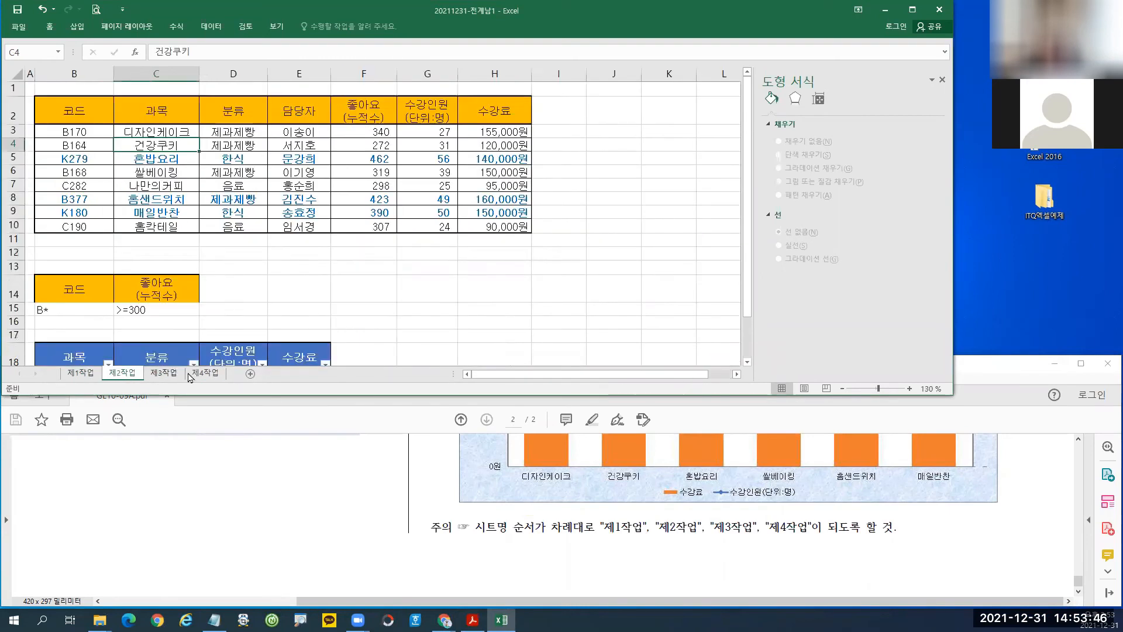
{"action": "left_click", "coordinate": [169, 376]}
{"action": "left_click", "coordinate": [205, 375]}
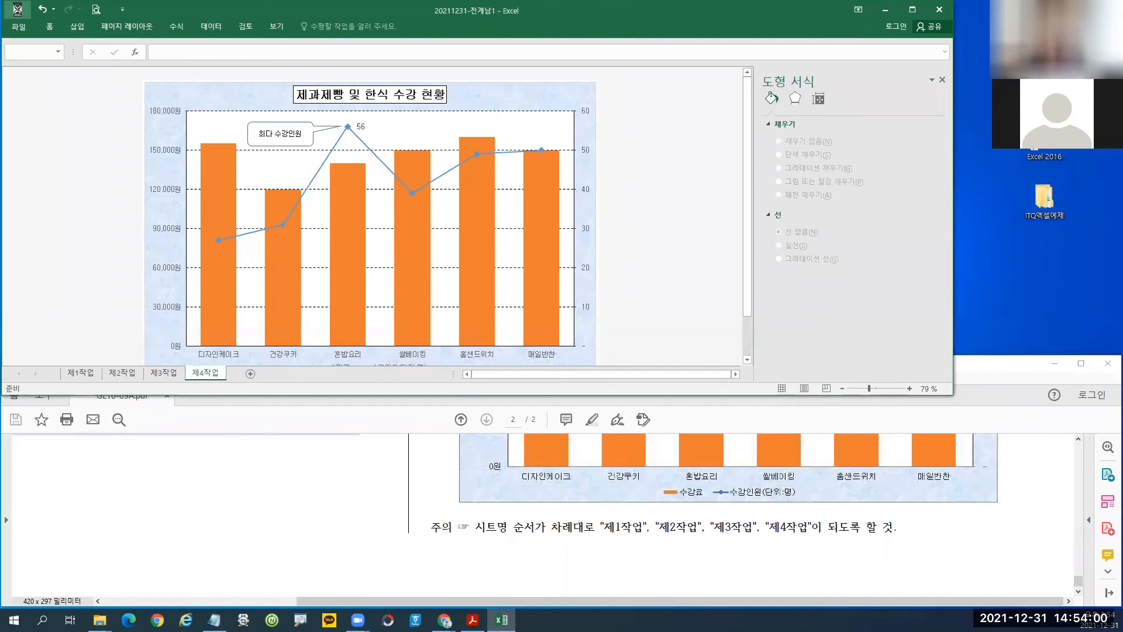
Save the workbook and annotate the finished chart.
{"action": "left_click", "coordinate": [18, 9]}
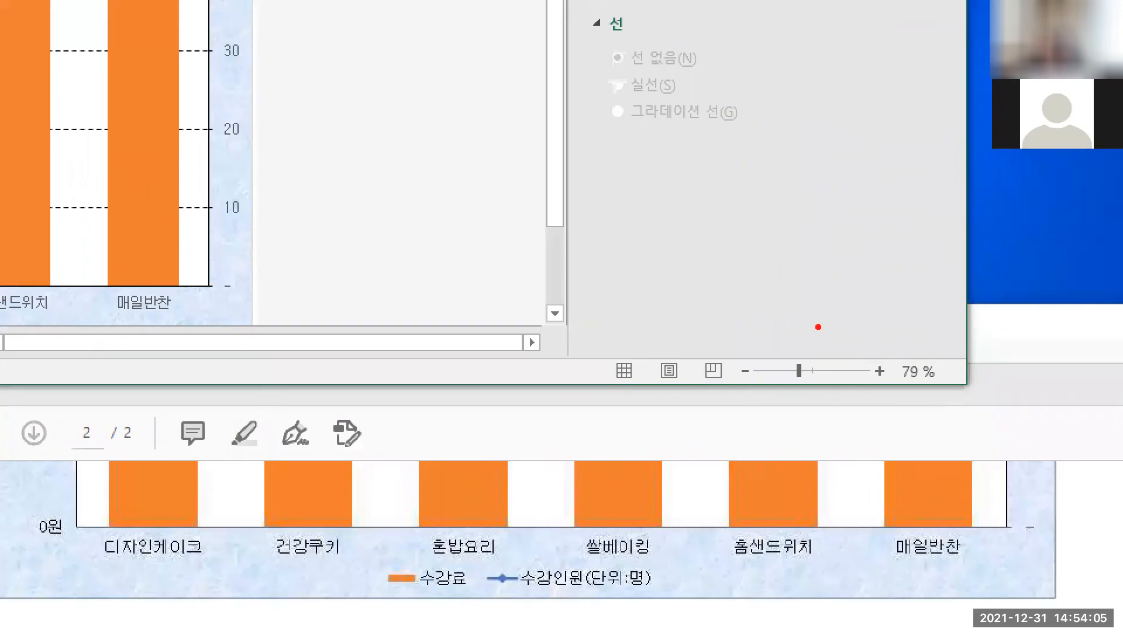
{"action": "left_click_drag", "start_coordinate": [818, 323], "coordinate": [1107, 612]}
{"action": "mouse_move", "coordinate": [846, 437]}
{"action": "left_mouse_down"}
{"action": "mouse_move", "coordinate": [1080, 520]}
{"action": "mouse_move", "coordinate": [890, 486]}
{"action": "mouse_move", "coordinate": [948, 494]}
{"action": "mouse_move", "coordinate": [936, 514]}
{"action": "left_mouse_up"}
{"action": "left_click_drag", "start_coordinate": [972, 451], "coordinate": [986, 468]}
{"action": "mouse_move", "coordinate": [994, 451]}
{"action": "left_mouse_down"}
{"action": "mouse_move", "coordinate": [1002, 494]}
{"action": "mouse_move", "coordinate": [1026, 497]}
{"action": "left_mouse_up"}
{"action": "mouse_move", "coordinate": [1016, 444]}
{"action": "left_mouse_down"}
{"action": "mouse_move", "coordinate": [1025, 471]}
{"action": "mouse_move", "coordinate": [1033, 463]}
{"action": "left_mouse_up"}
{"action": "mouse_move", "coordinate": [1055, 455]}
{"action": "left_mouse_down"}
{"action": "mouse_move", "coordinate": [1060, 486]}
{"action": "mouse_move", "coordinate": [1076, 492]}
{"action": "left_mouse_up"}
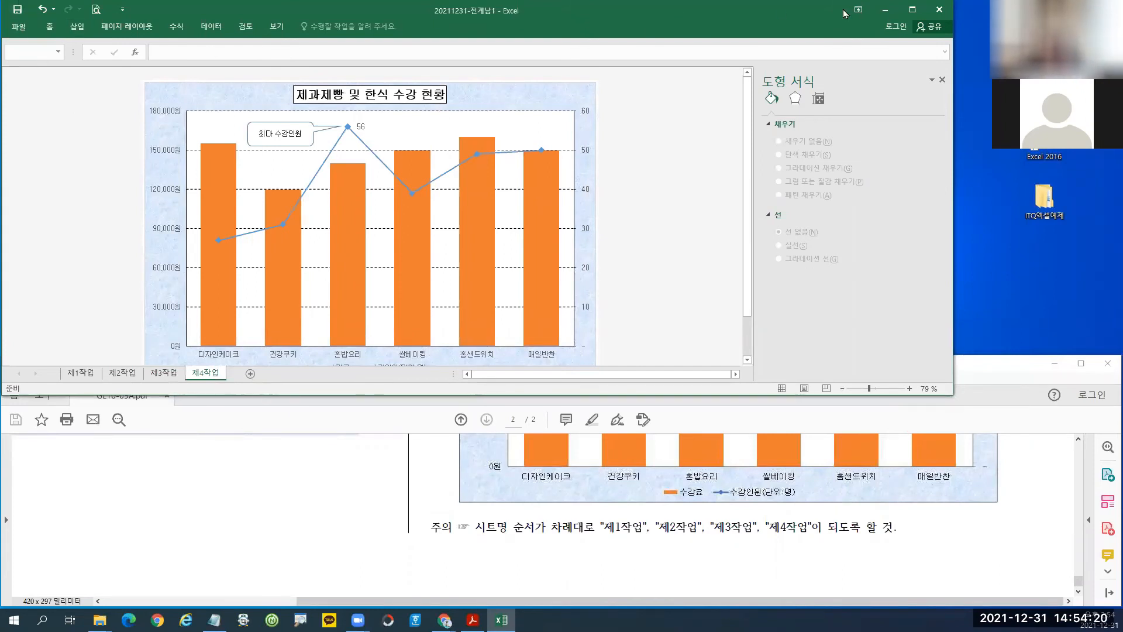
Maximize the Excel window and step through the four sheets again, ending on 제1작업.
{"action": "left_click", "coordinate": [914, 10]}
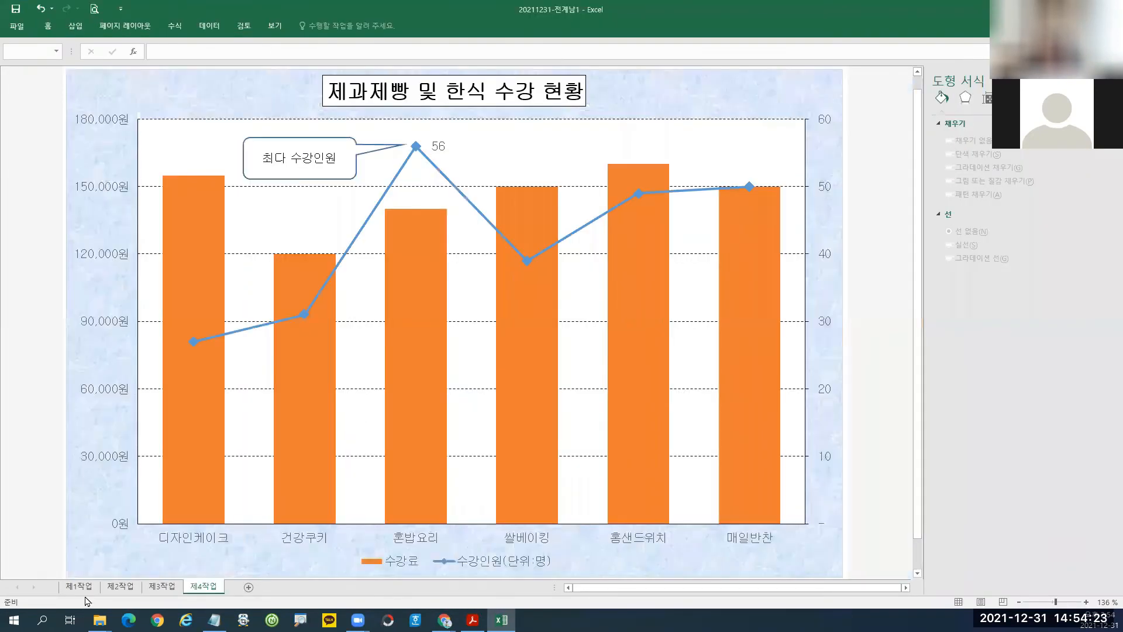
{"action": "left_click", "coordinate": [82, 588]}
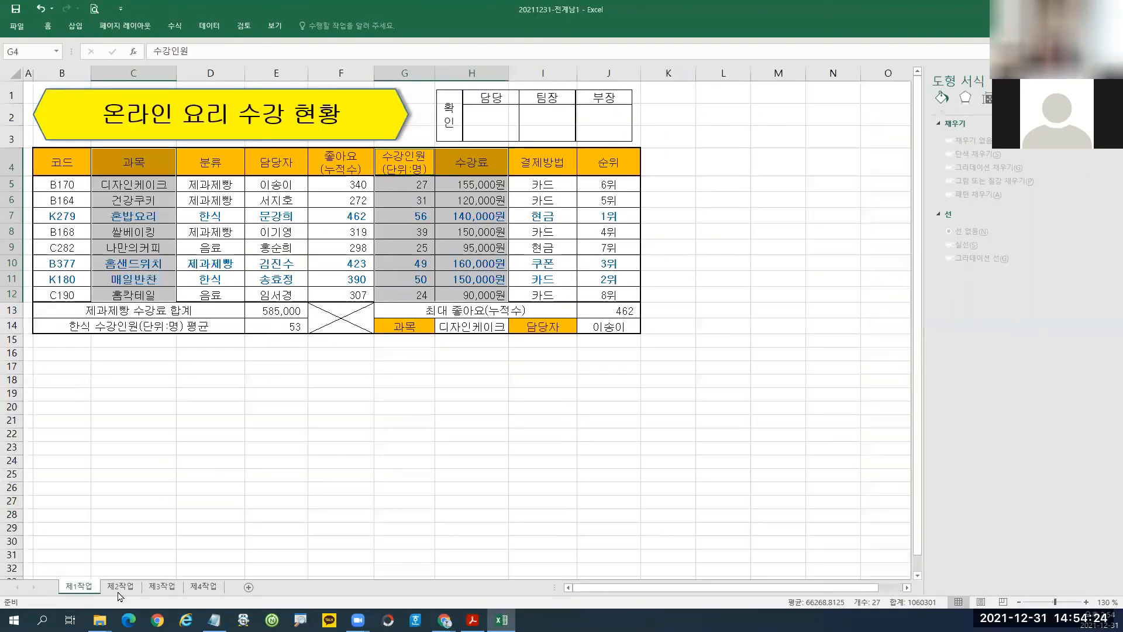
{"action": "left_click", "coordinate": [126, 587]}
{"action": "left_click", "coordinate": [161, 587]}
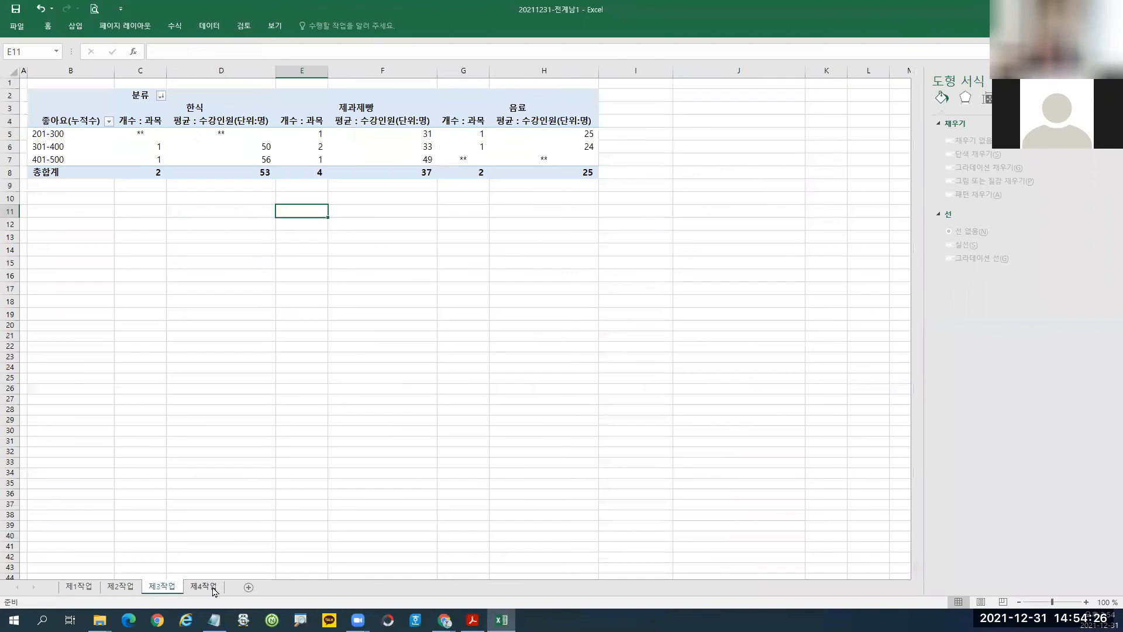
{"action": "left_click", "coordinate": [203, 587]}
{"action": "left_click", "coordinate": [81, 587]}
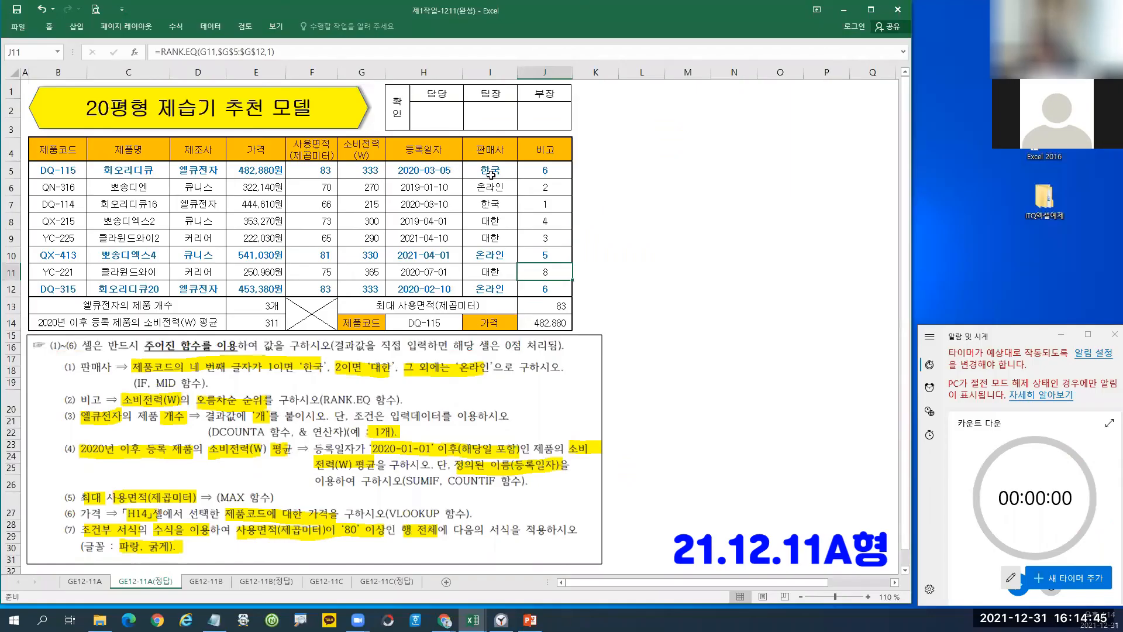
Delete the contents of I5:J12, E13:E14 and J13:J14, then return to cell I5.
{"action": "left_click", "coordinate": [490, 171]}
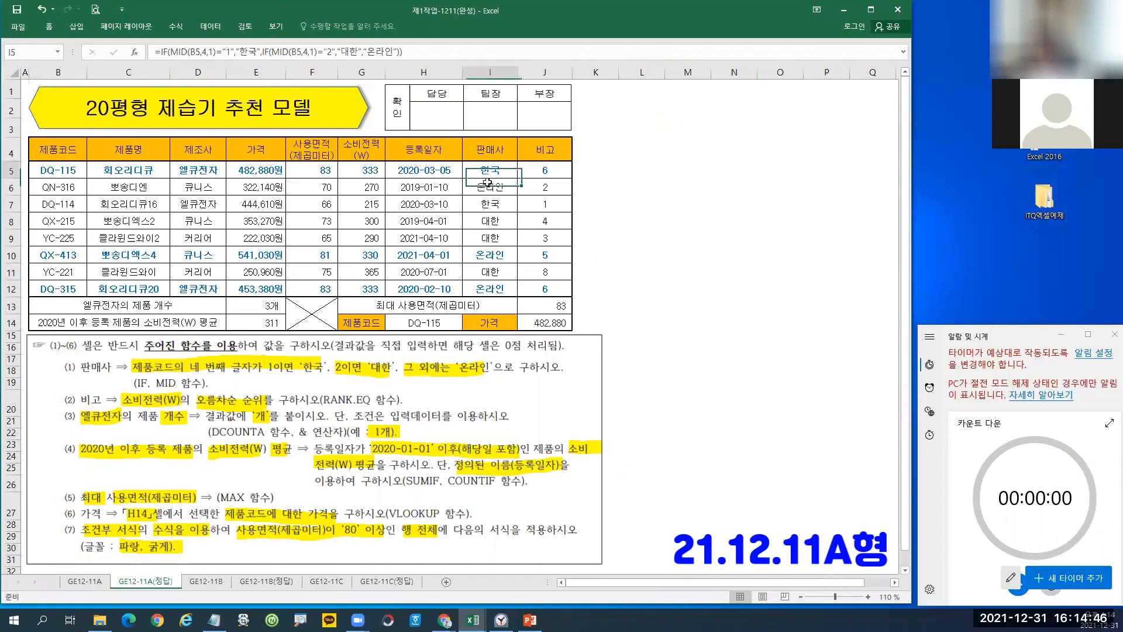
{"action": "left_click_drag", "start_coordinate": [492, 179], "coordinate": [561, 285]}
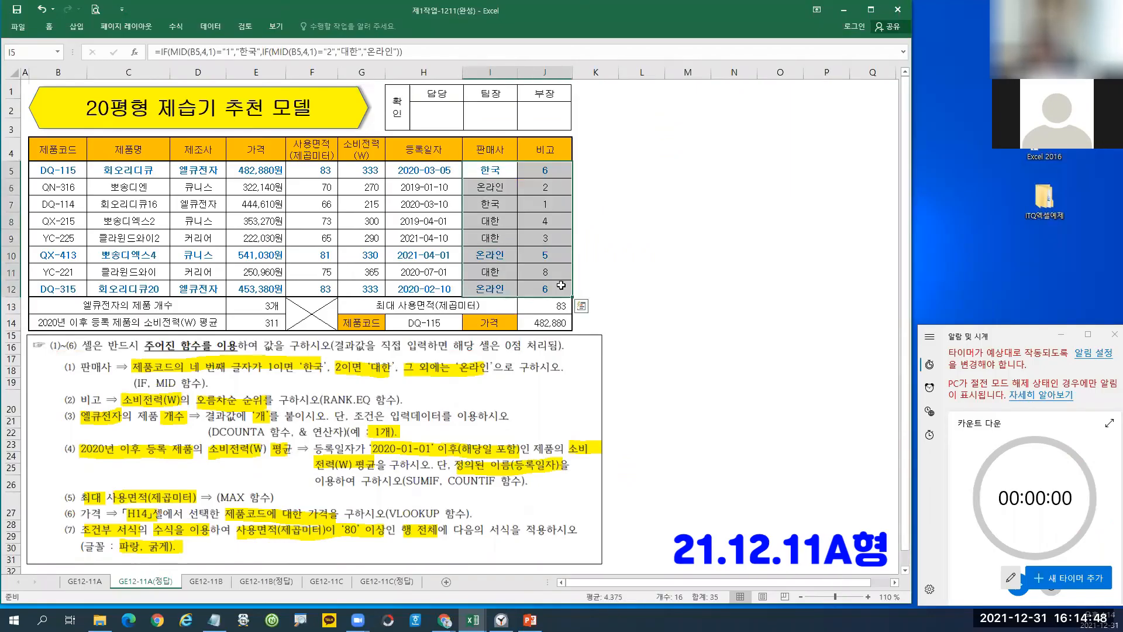
{"action": "key", "text": "Delete"}
{"action": "left_click_drag", "start_coordinate": [251, 308], "coordinate": [258, 323]}
{"action": "key", "text": "Delete"}
{"action": "left_click_drag", "start_coordinate": [545, 310], "coordinate": [545, 322]}
{"action": "key", "text": "Delete"}
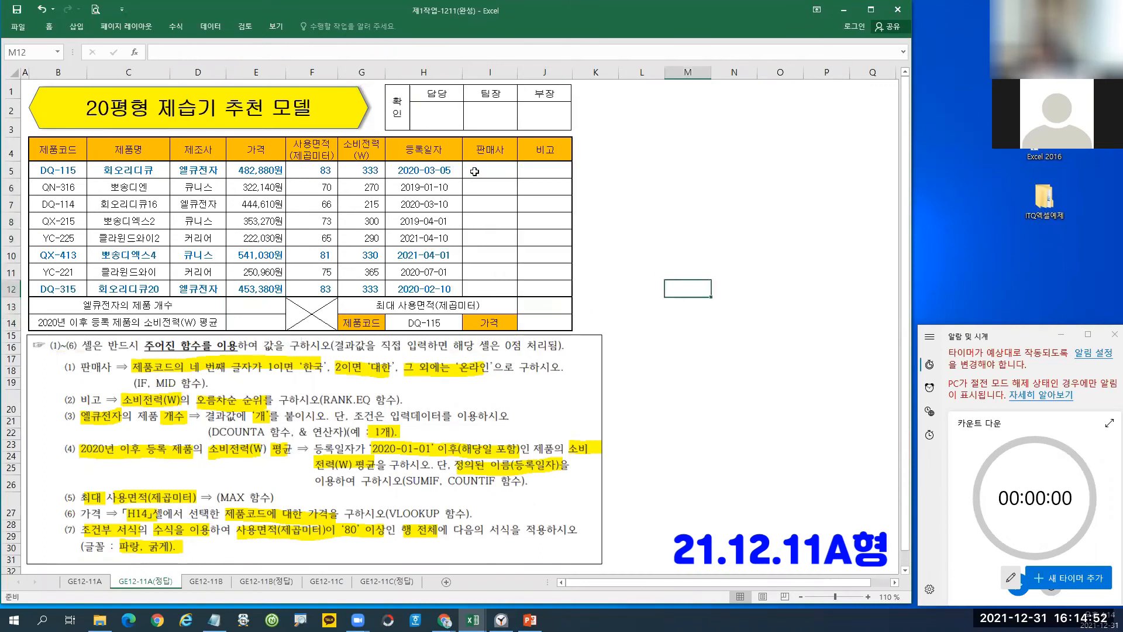
{"action": "left_click", "coordinate": [490, 171]}
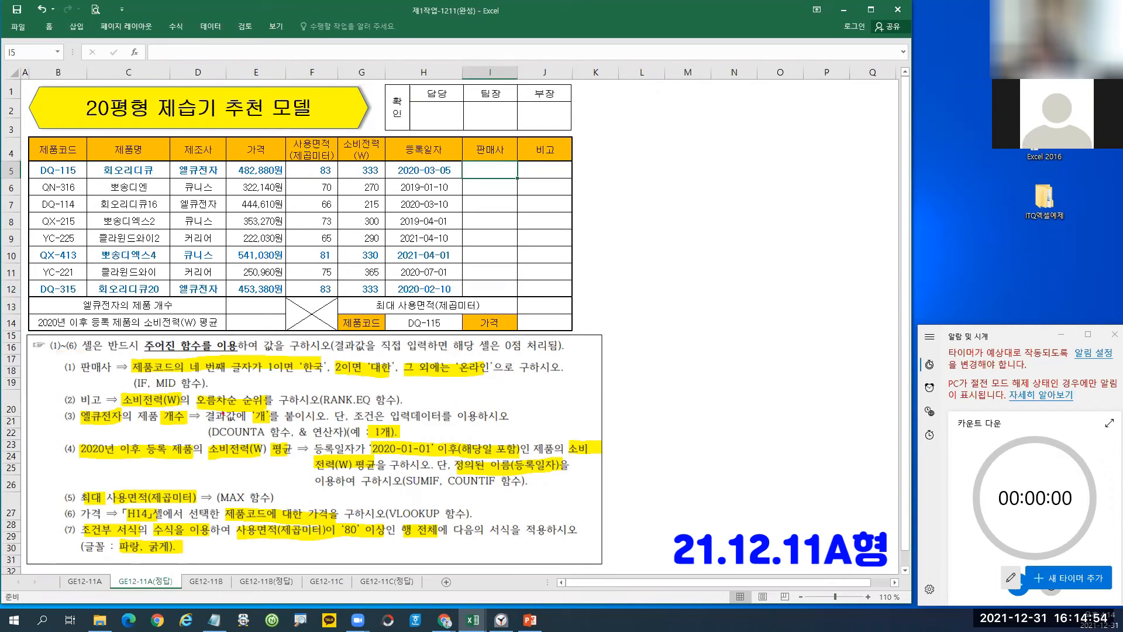
Review task instruction item (1) and return to cell I5.
{"action": "mouse_move", "coordinate": [127, 351]}
{"action": "left_mouse_down"}
{"action": "mouse_move", "coordinate": [407, 400]}
{"action": "mouse_move", "coordinate": [581, 402]}
{"action": "mouse_move", "coordinate": [579, 392]}
{"action": "left_mouse_up"}
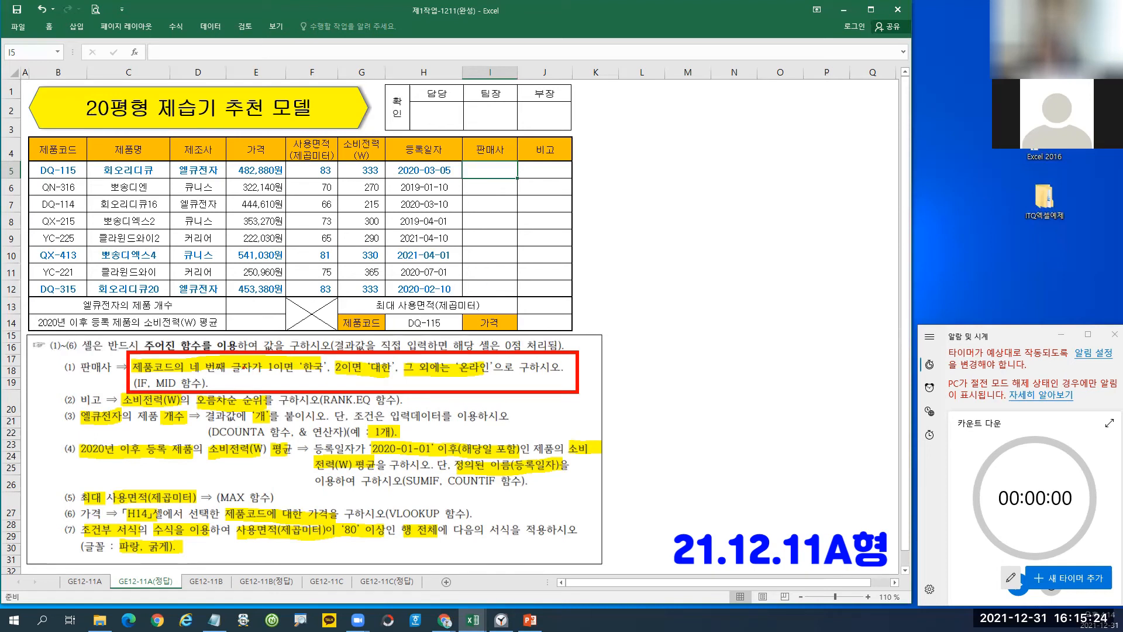
{"action": "mouse_move", "coordinate": [134, 373]}
{"action": "left_mouse_down"}
{"action": "mouse_move", "coordinate": [267, 379]}
{"action": "mouse_move", "coordinate": [277, 370]}
{"action": "mouse_move", "coordinate": [177, 354]}
{"action": "mouse_move", "coordinate": [133, 373]}
{"action": "mouse_move", "coordinate": [157, 401]}
{"action": "mouse_move", "coordinate": [169, 399]}
{"action": "left_mouse_up"}
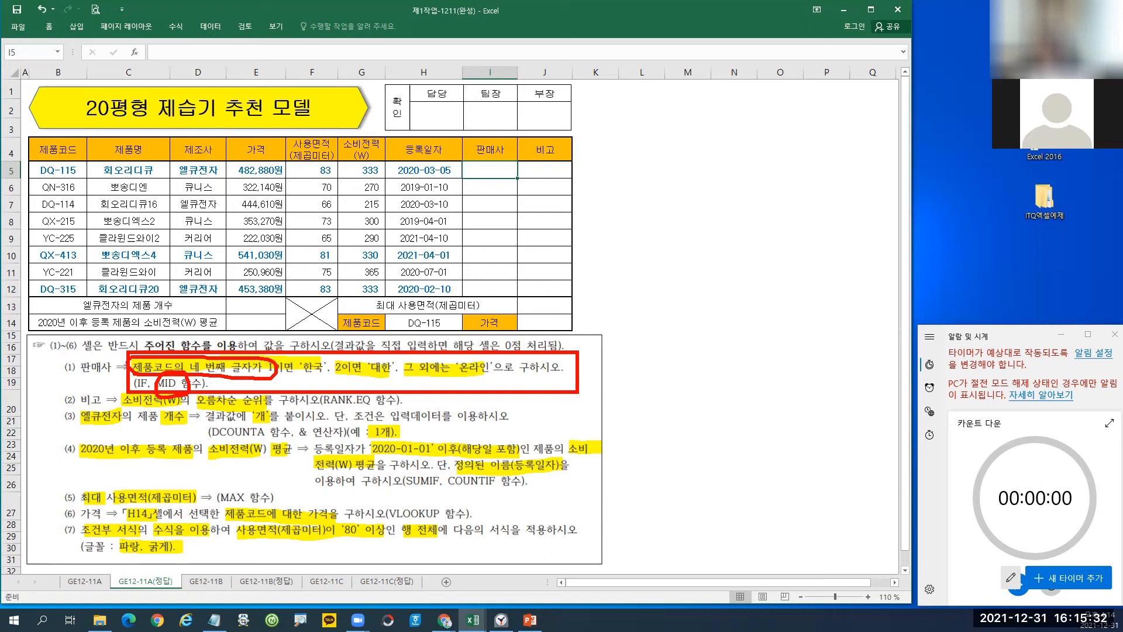
{"action": "key", "text": "Escape"}
{"action": "left_click", "coordinate": [489, 169]}
Enter =MID(B5,4,1) in I5, extracting 1 from product code DQ-115.
{"action": "type", "text": "m"}
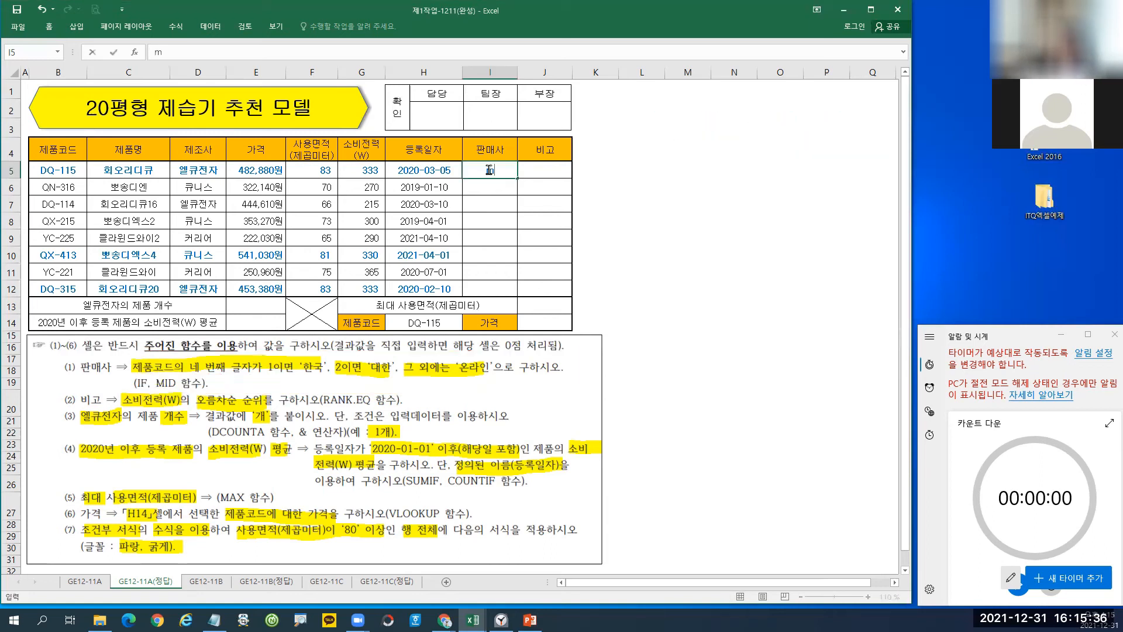
{"action": "key", "text": "BackSpace"}
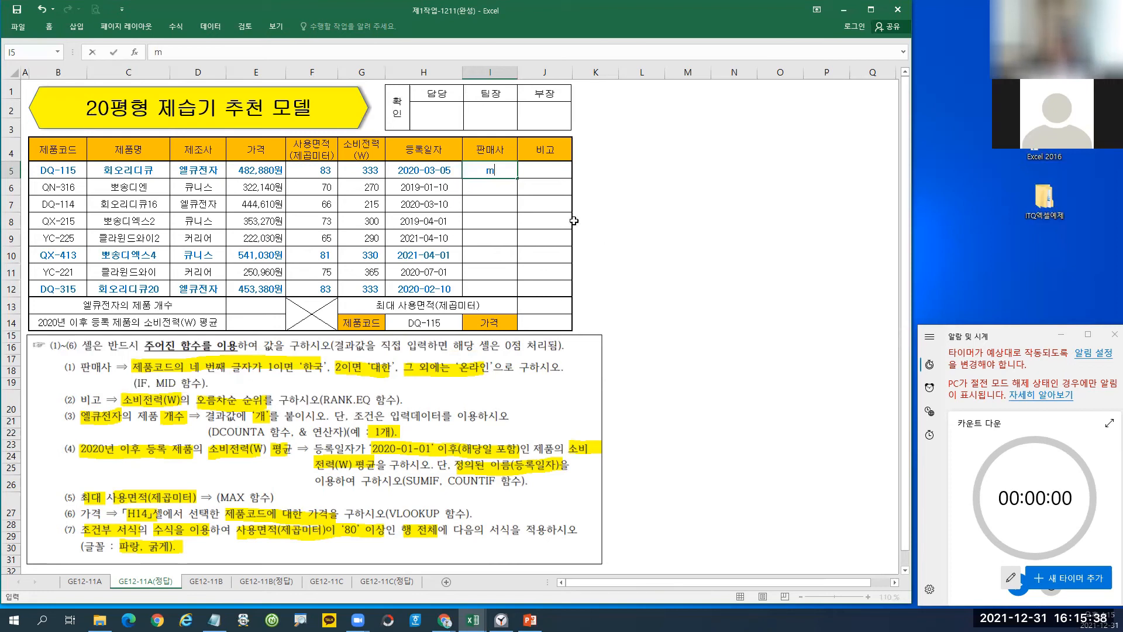
{"action": "type", "text": "=m"}
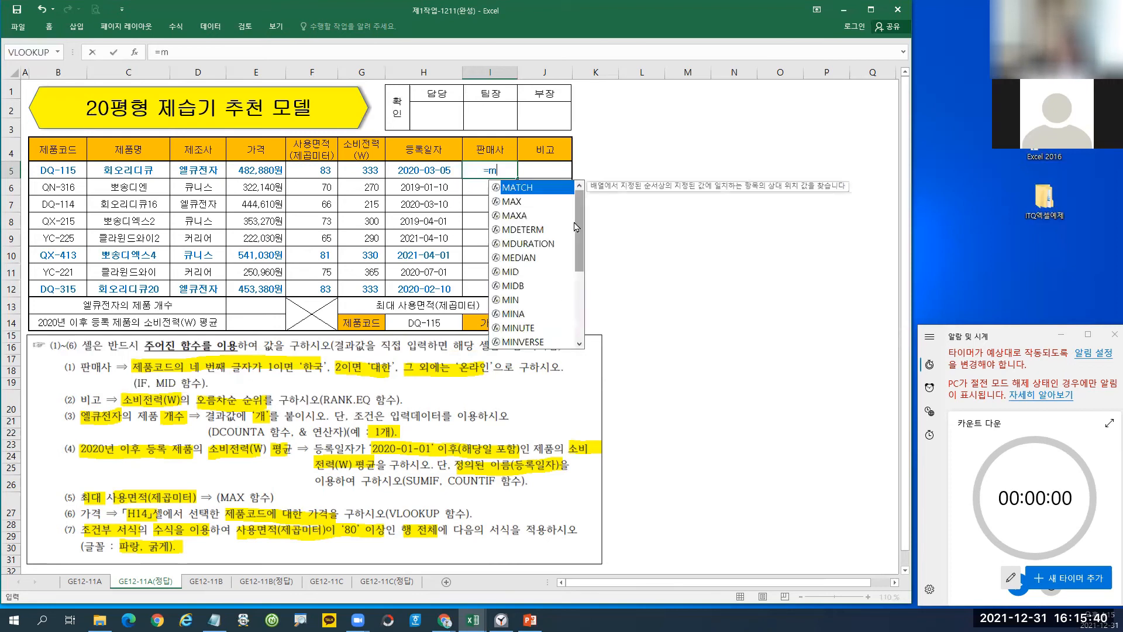
{"action": "double_click", "coordinate": [511, 271]}
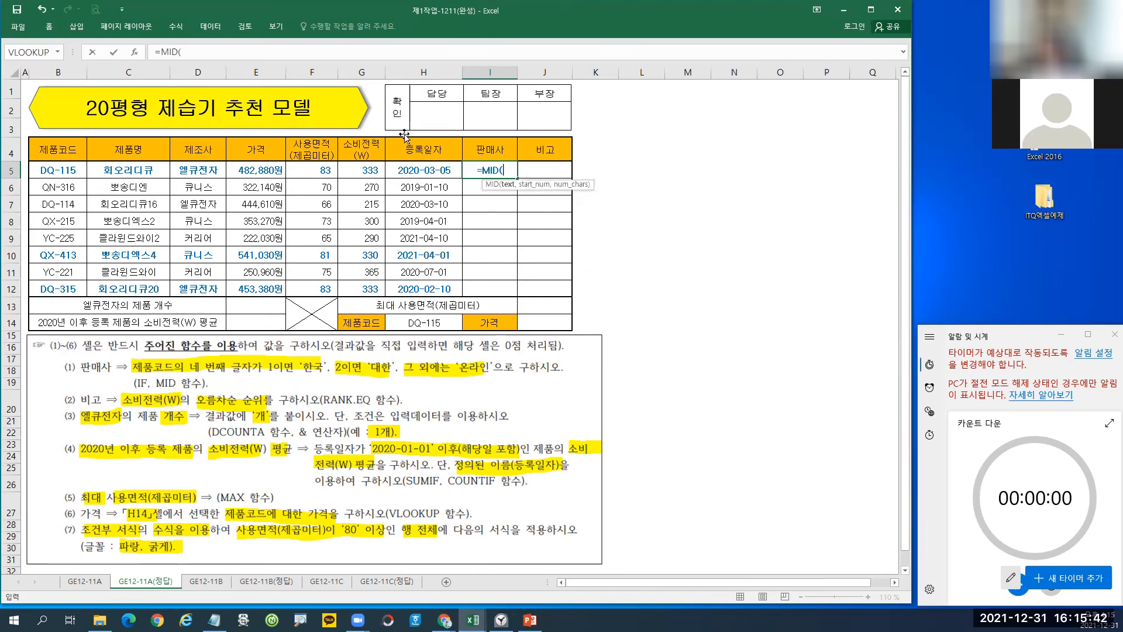
{"action": "left_click", "coordinate": [134, 52]}
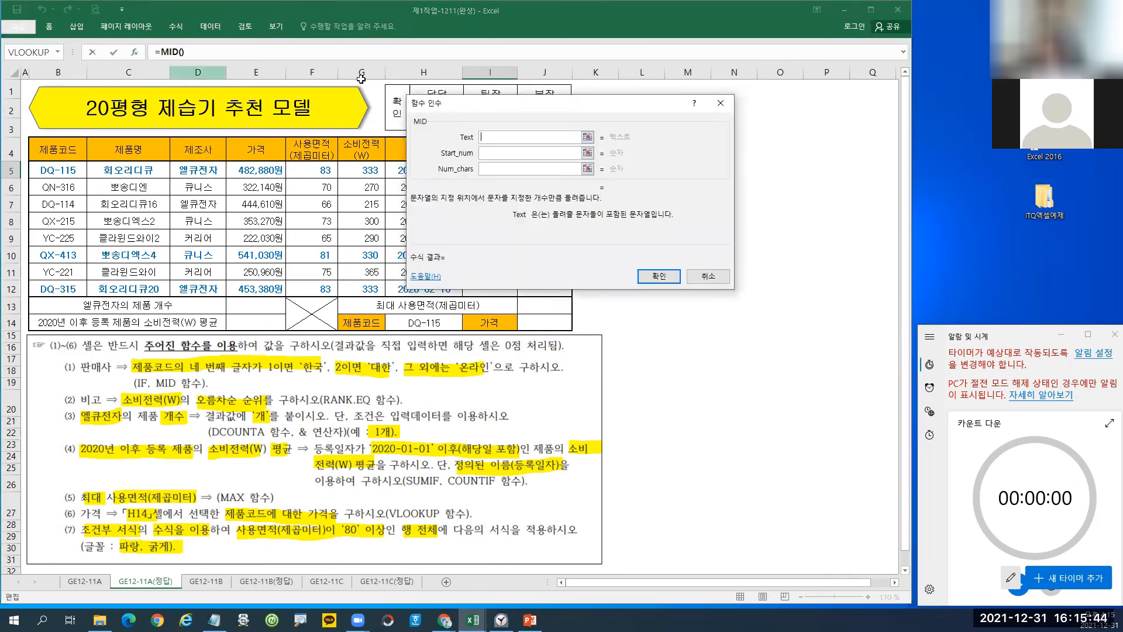
{"action": "left_click_drag", "start_coordinate": [474, 110], "coordinate": [430, 171]}
{"action": "left_click", "coordinate": [57, 171]}
{"action": "left_click", "coordinate": [458, 215]}
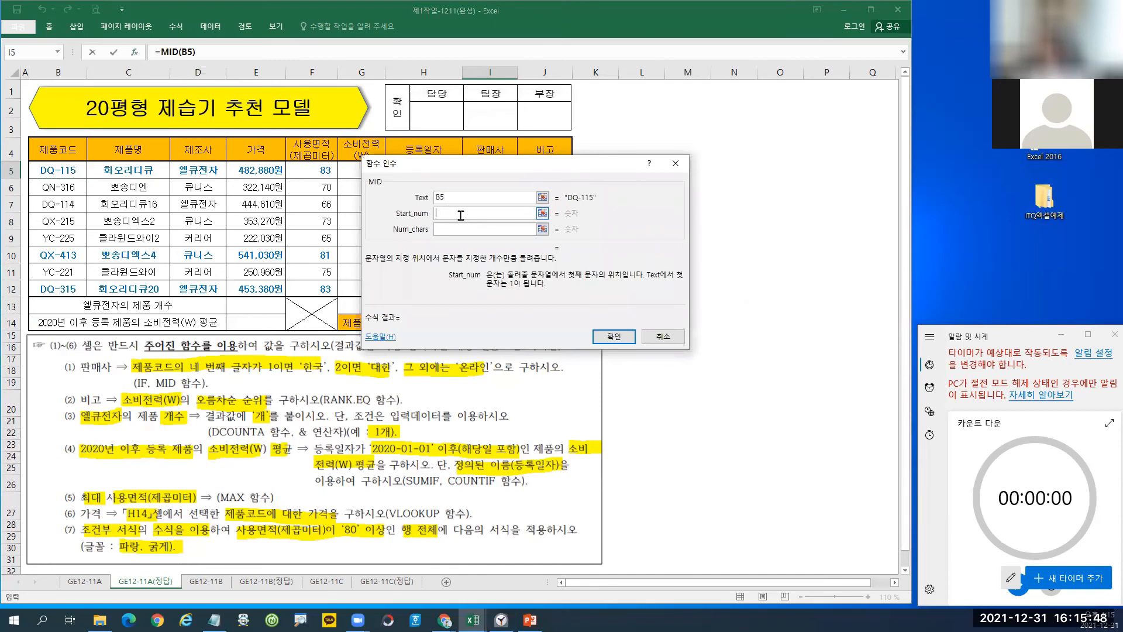
{"action": "type", "text": "4"}
{"action": "left_click", "coordinate": [446, 229]}
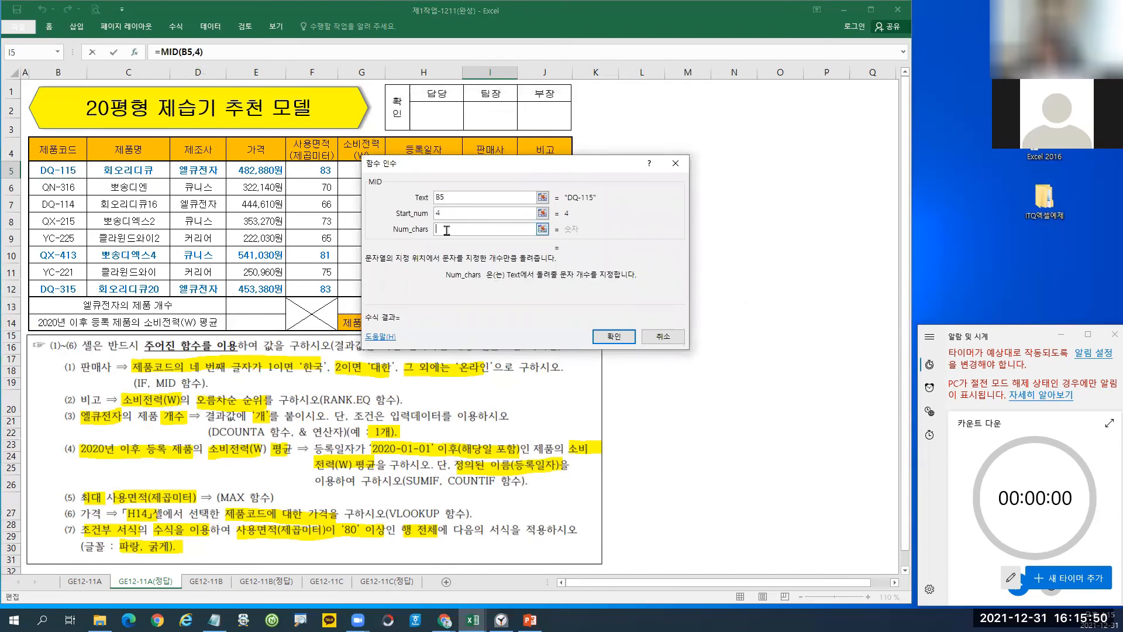
{"action": "type", "text": "1"}
{"action": "left_click", "coordinate": [625, 339]}
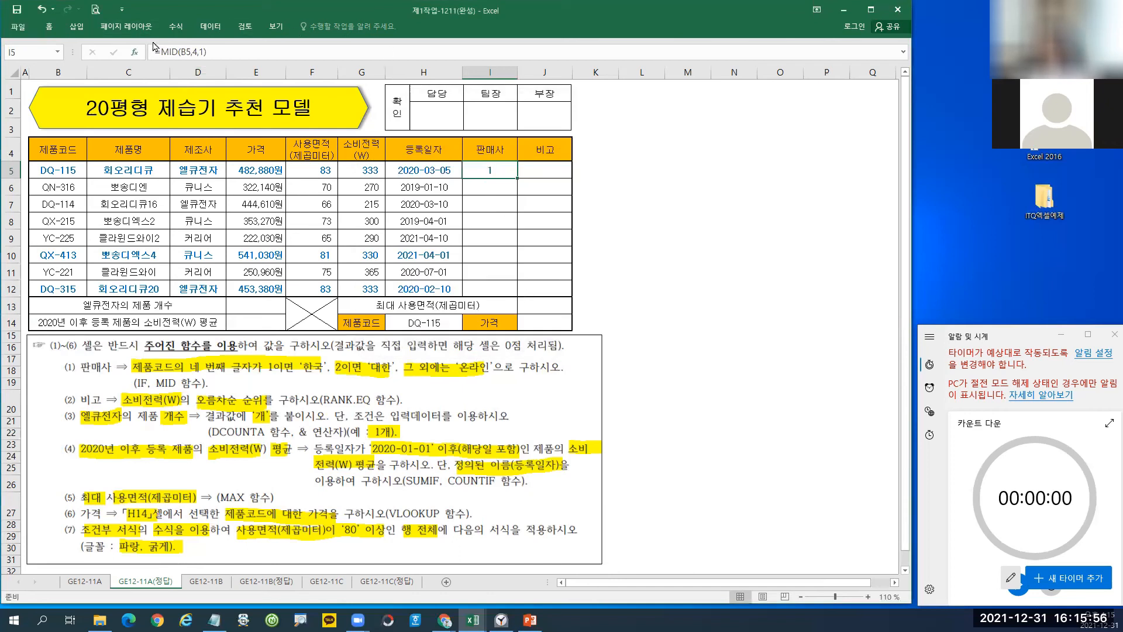
{"action": "left_click", "coordinate": [223, 50]}
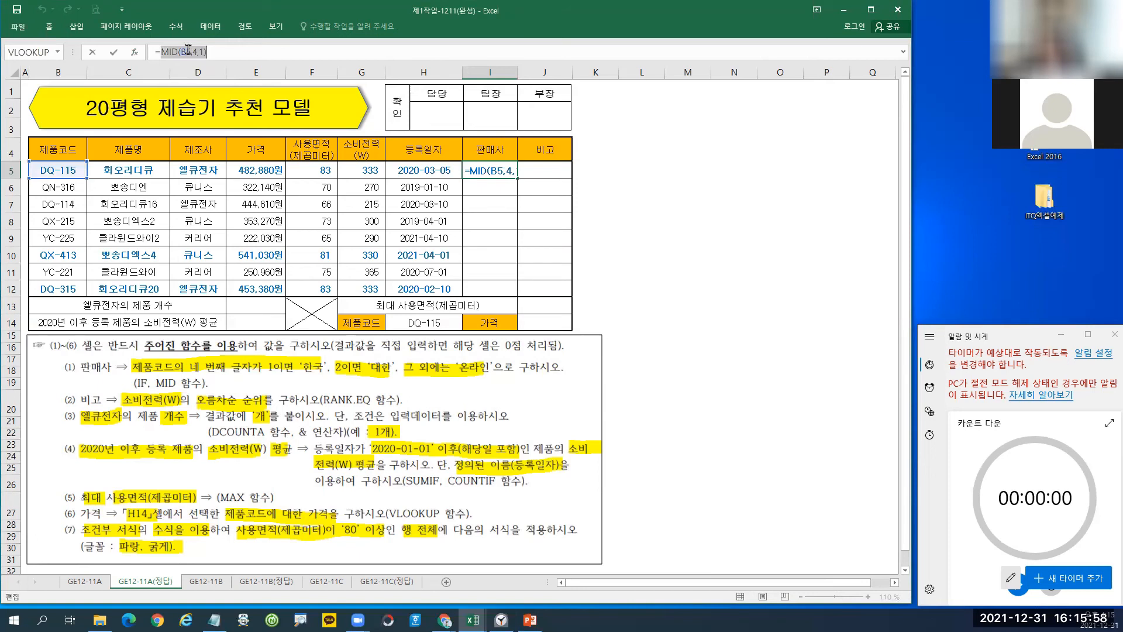
{"action": "right_click", "coordinate": [191, 51]}
Wrap I5's formula in IF with the logical test MID(B5,4,1)="1", evaluating TRUE.
{"action": "left_click", "coordinate": [217, 57]}
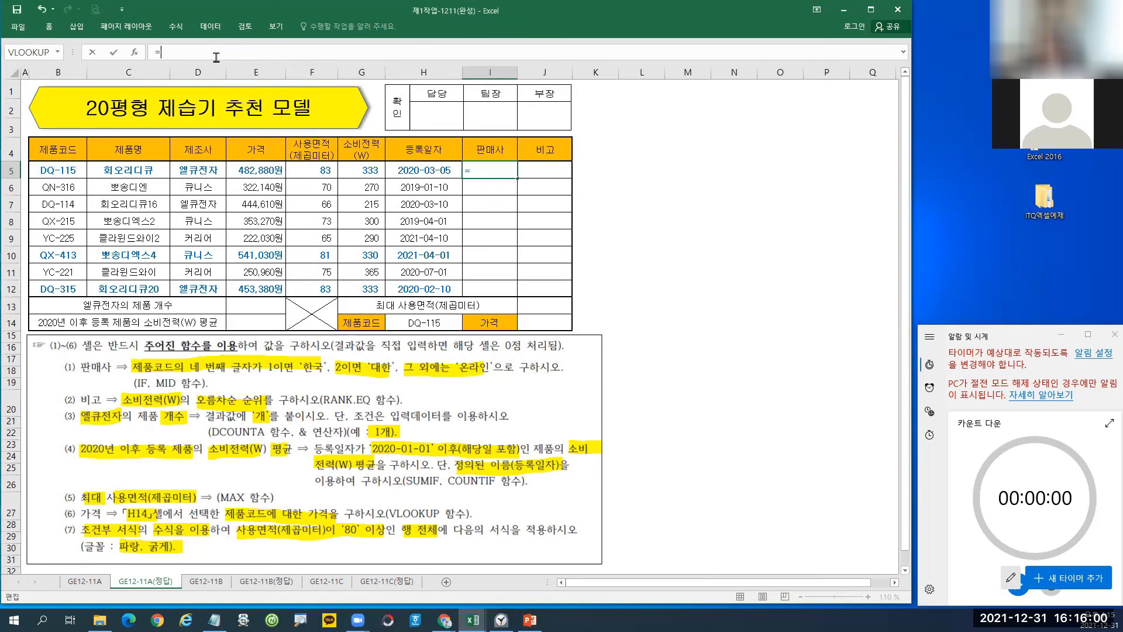
{"action": "type", "text": "if"}
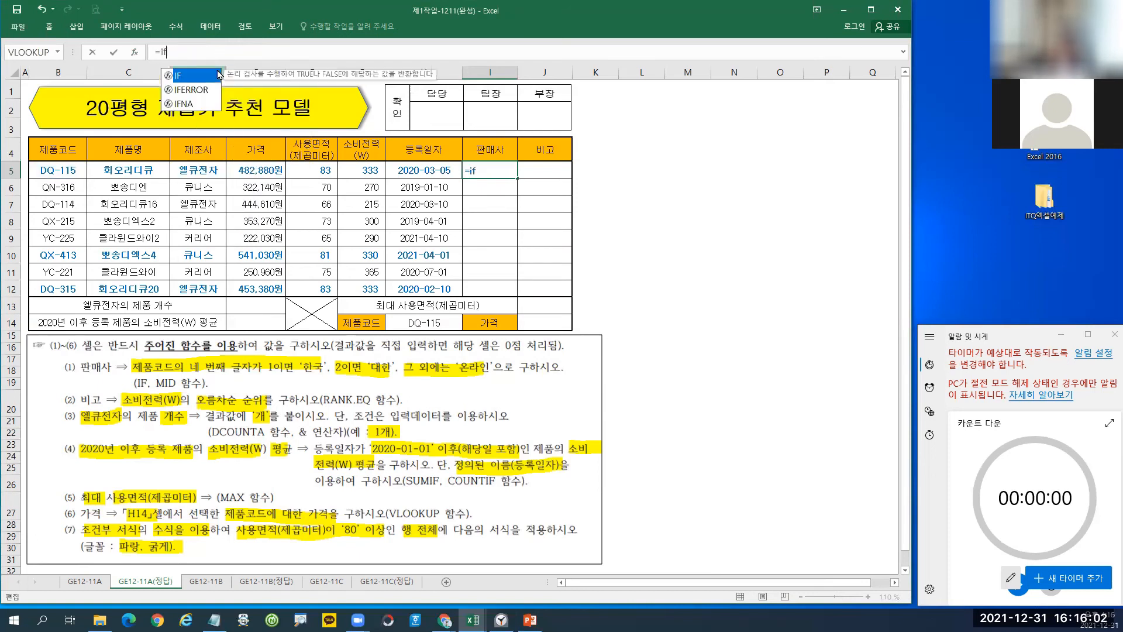
{"action": "double_click", "coordinate": [209, 78]}
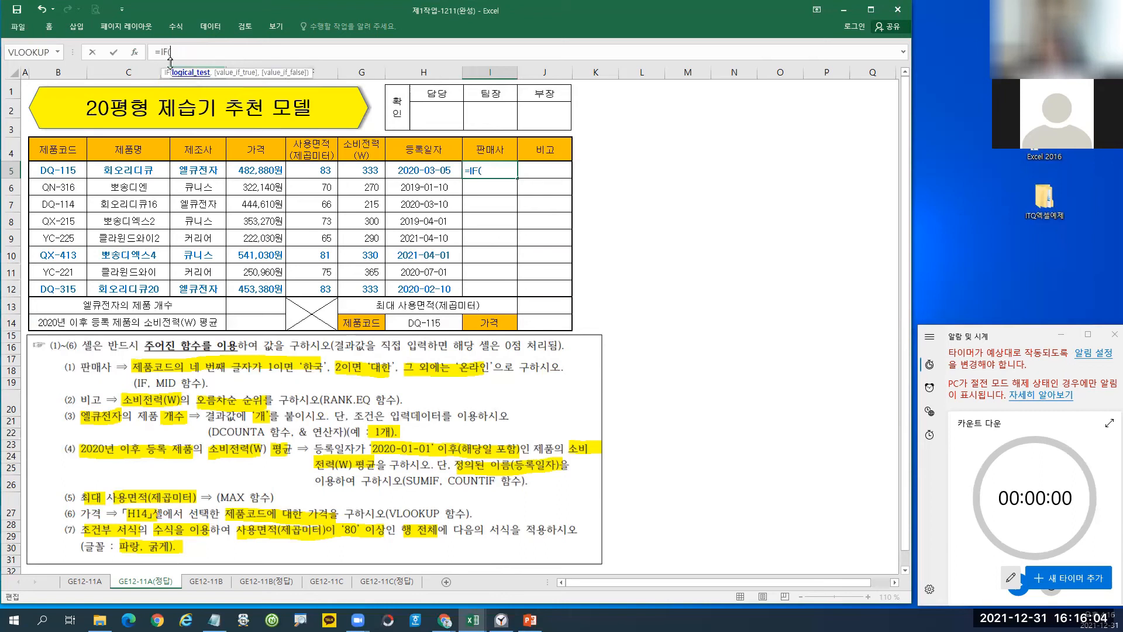
{"action": "left_click", "coordinate": [136, 52]}
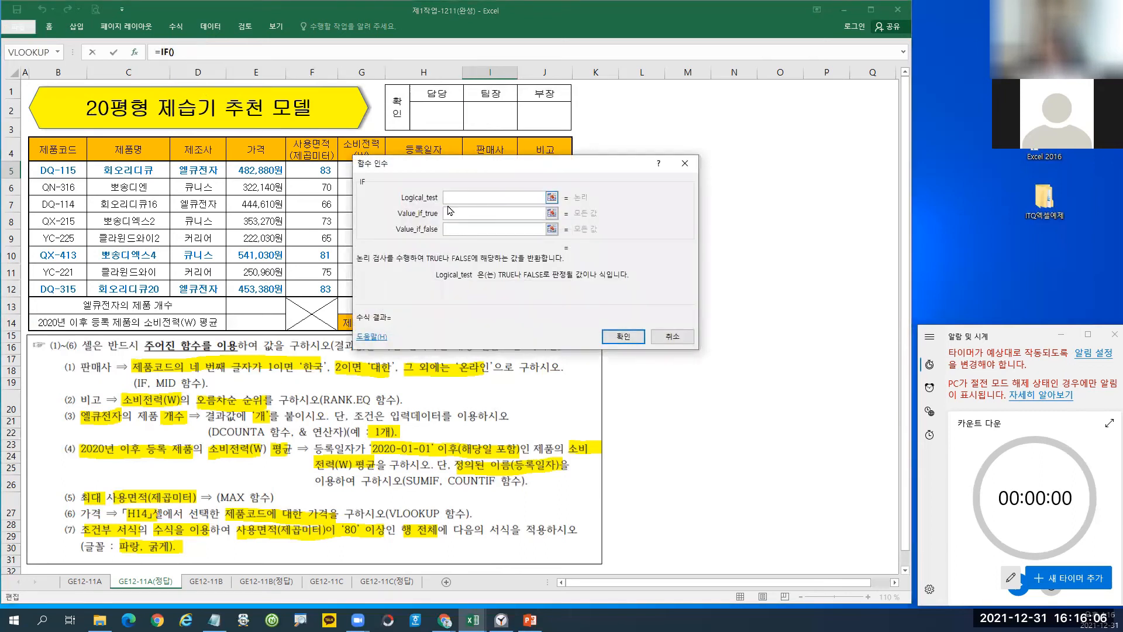
{"action": "type", "text": "MID(B5,4,1)"}
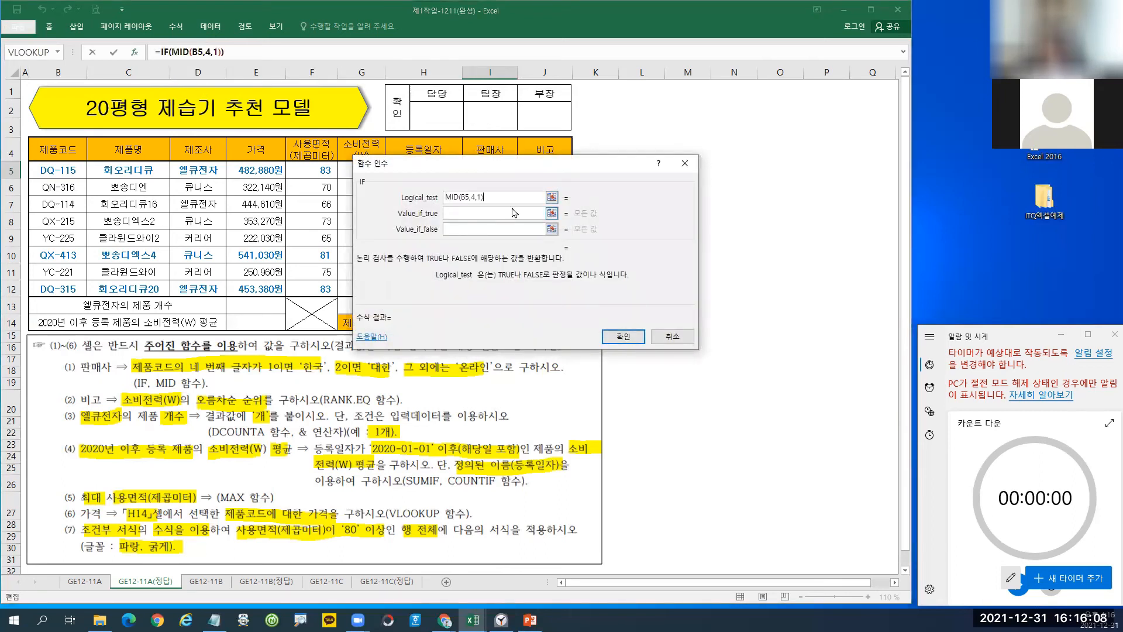
{"action": "left_click_drag", "start_coordinate": [559, 220], "coordinate": [597, 253]}
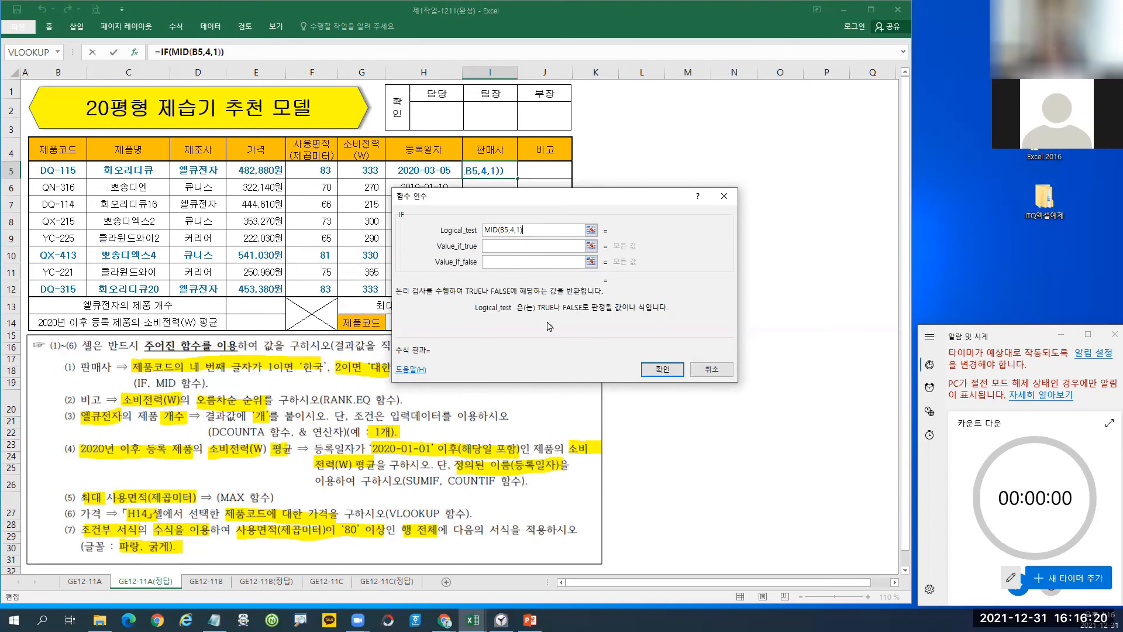
{"action": "type", "text": "="}
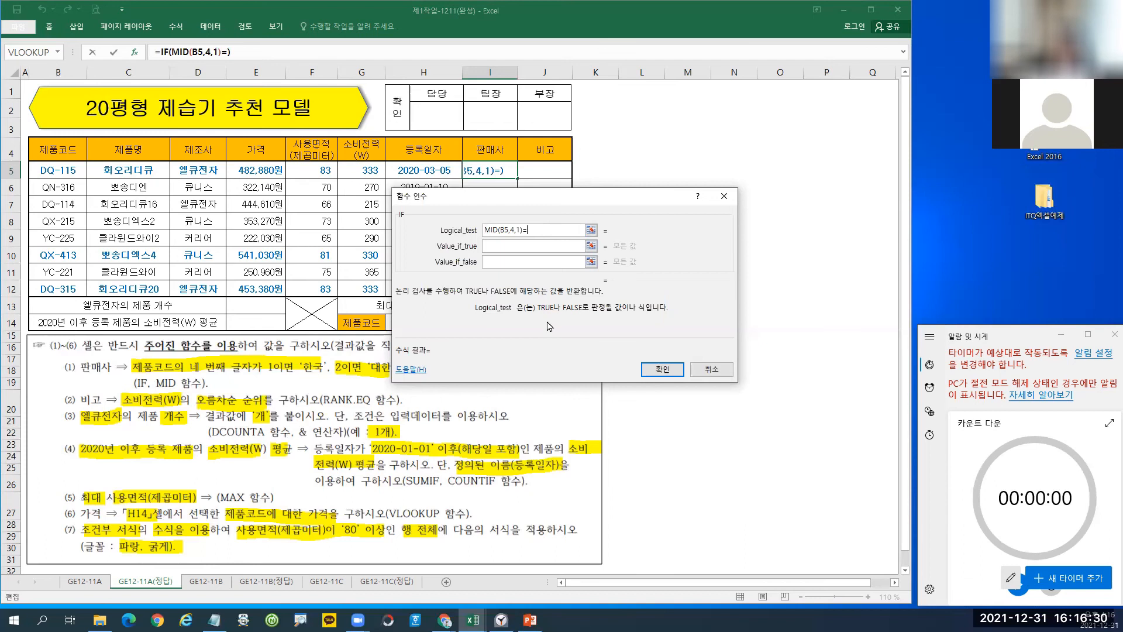
{"action": "type", "text": "\"1\""}
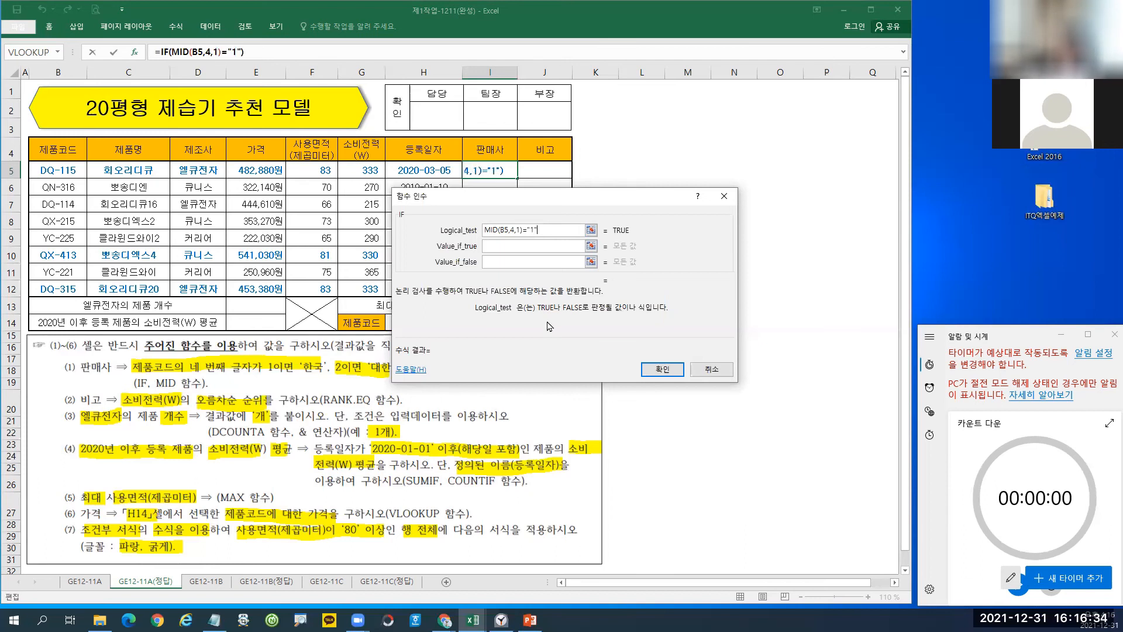
{"action": "key", "text": "ctrl+1"}
{"action": "left_click", "coordinate": [507, 231]}
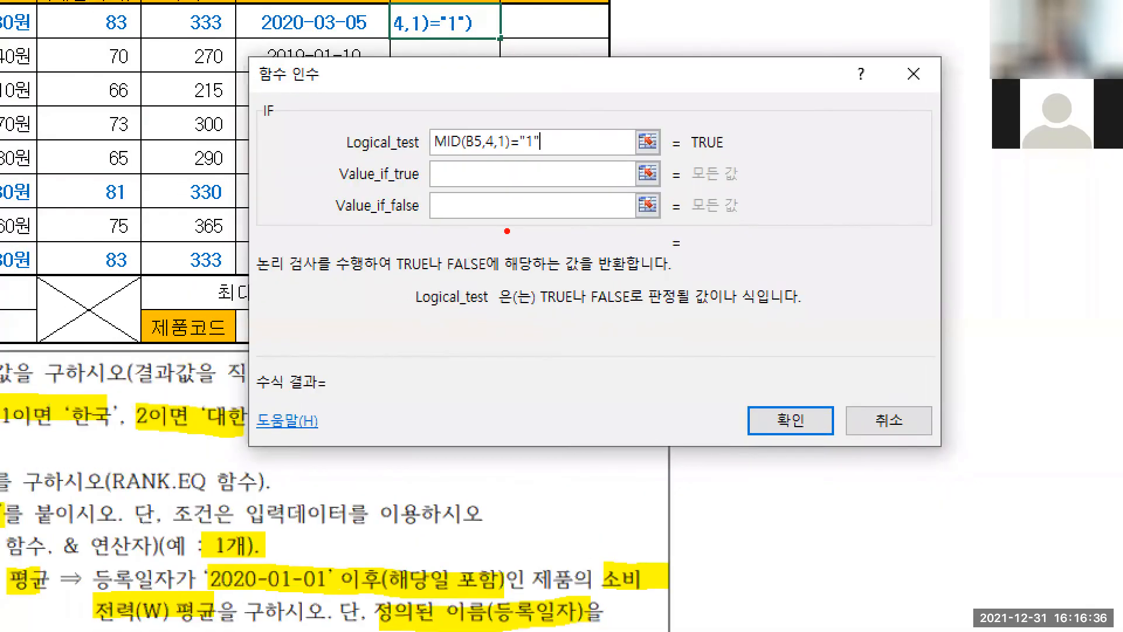
{"action": "left_click_drag", "start_coordinate": [420, 115], "coordinate": [556, 162]}
{"action": "left_click_drag", "start_coordinate": [677, 122], "coordinate": [745, 153]}
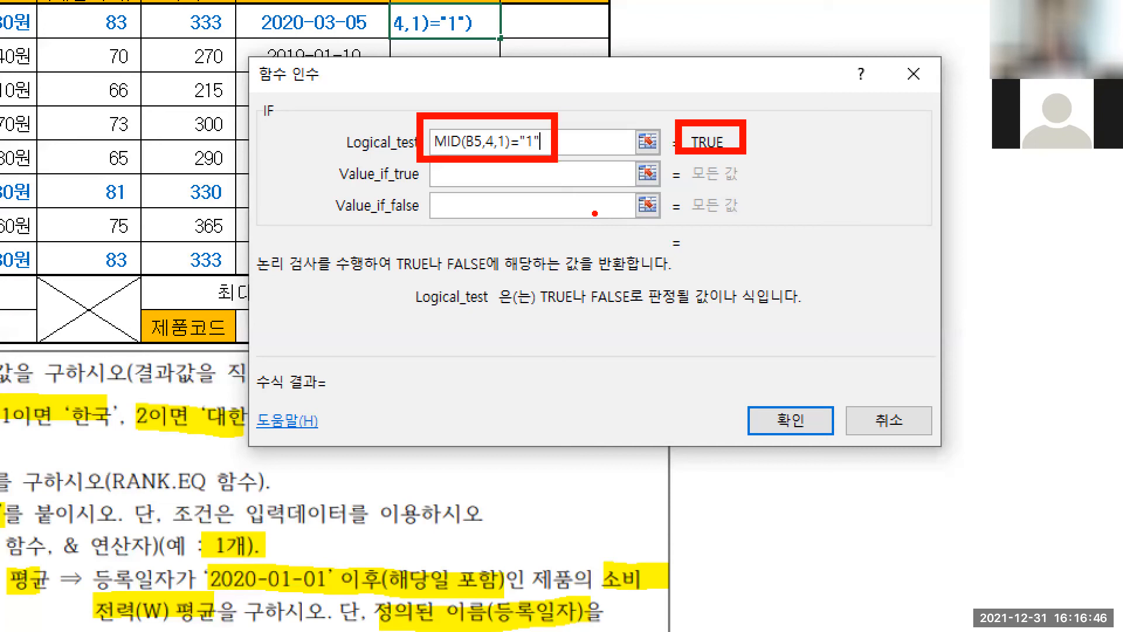
{"action": "mouse_move", "coordinate": [501, 184]}
{"action": "left_mouse_down"}
{"action": "mouse_move", "coordinate": [486, 186]}
{"action": "mouse_move", "coordinate": [519, 193]}
{"action": "mouse_move", "coordinate": [552, 178]}
{"action": "mouse_move", "coordinate": [551, 191]}
{"action": "left_mouse_up"}
{"action": "mouse_move", "coordinate": [581, 179]}
{"action": "left_mouse_down"}
{"action": "mouse_move", "coordinate": [573, 203]}
{"action": "mouse_move", "coordinate": [608, 210]}
{"action": "left_mouse_up"}
{"action": "mouse_move", "coordinate": [593, 197]}
{"action": "left_mouse_down"}
{"action": "mouse_move", "coordinate": [623, 196]}
{"action": "mouse_move", "coordinate": [612, 225]}
{"action": "left_mouse_up"}
{"action": "left_click_drag", "start_coordinate": [651, 164], "coordinate": [649, 179]}
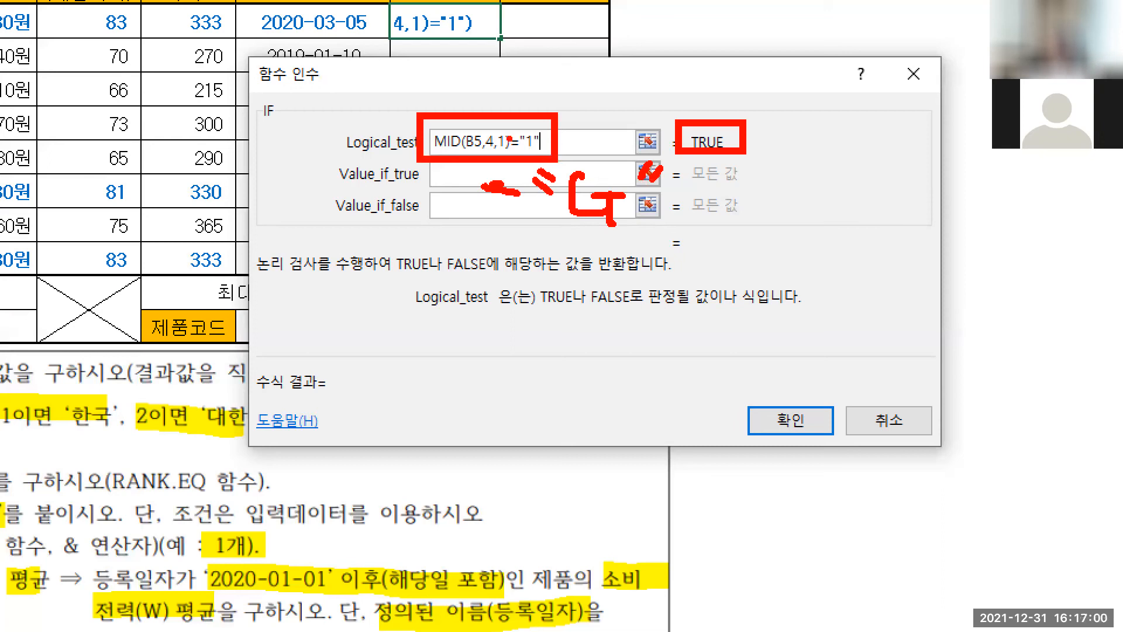
{"action": "left_click_drag", "start_coordinate": [420, 123], "coordinate": [475, 161]}
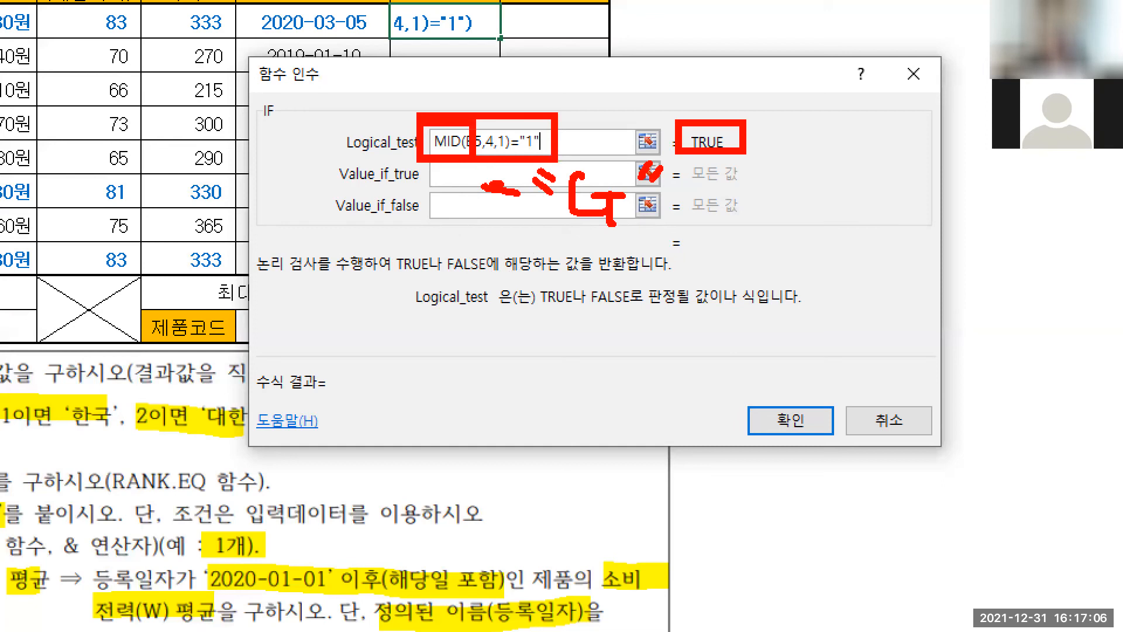
{"action": "mouse_move", "coordinate": [530, 154]}
{"action": "left_mouse_down"}
{"action": "mouse_move", "coordinate": [508, 131]}
{"action": "mouse_move", "coordinate": [550, 129]}
{"action": "mouse_move", "coordinate": [534, 155]}
{"action": "left_mouse_up"}
{"action": "mouse_move", "coordinate": [427, 153]}
{"action": "left_mouse_down"}
{"action": "mouse_move", "coordinate": [417, 129]}
{"action": "mouse_move", "coordinate": [496, 132]}
{"action": "mouse_move", "coordinate": [448, 164]}
{"action": "left_mouse_up"}
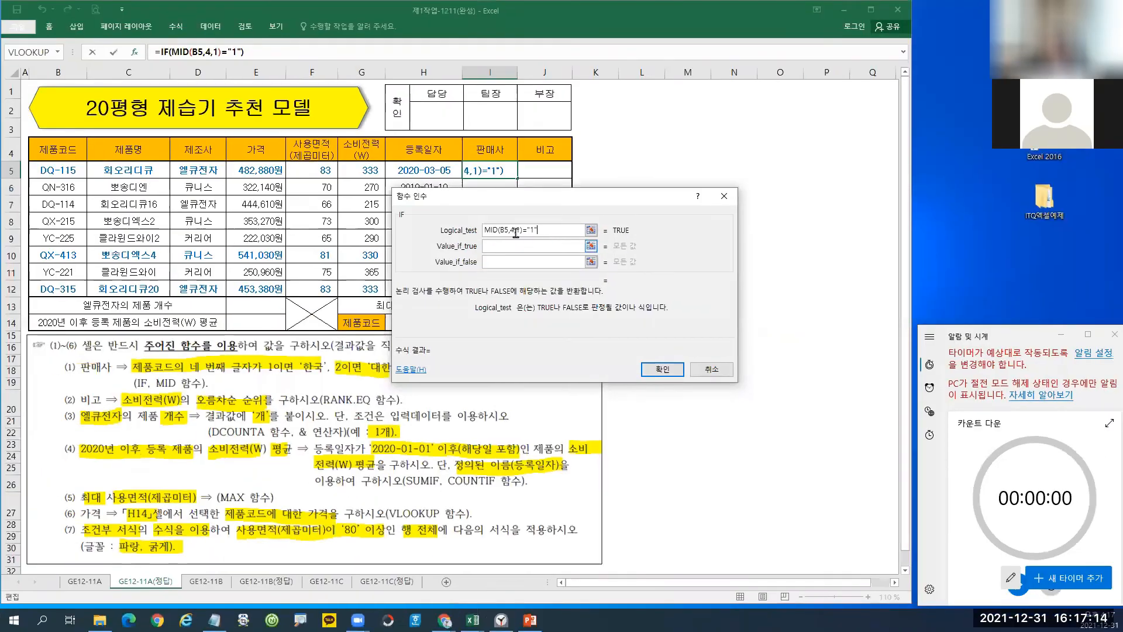
{"action": "left_click_drag", "start_coordinate": [539, 190], "coordinate": [551, 157]}
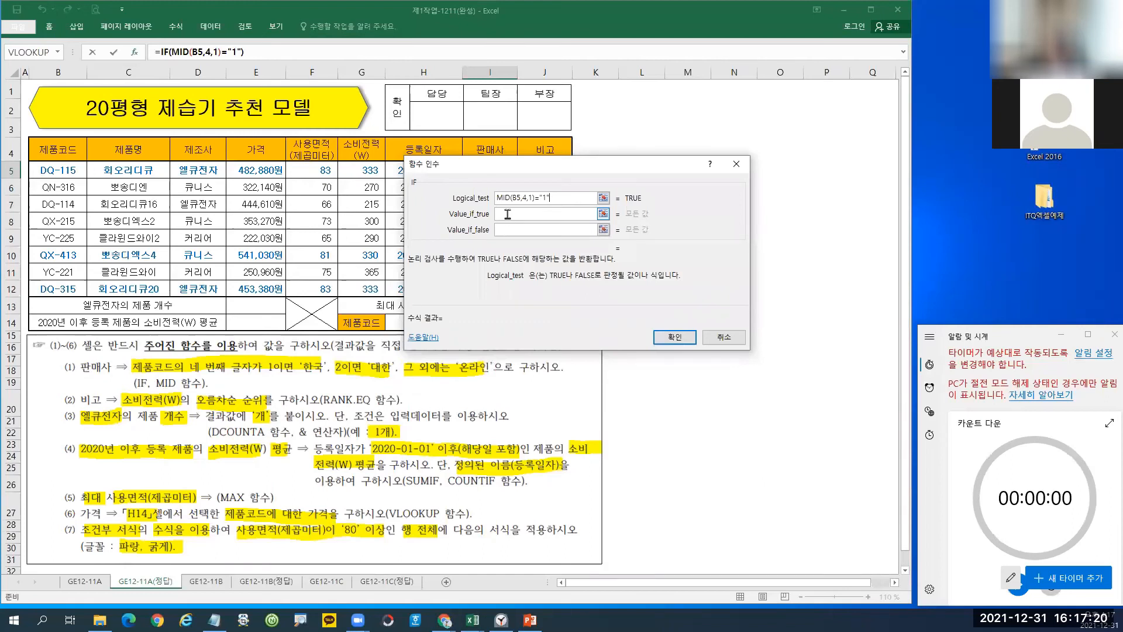
Set the IF's true result to "한국".
{"action": "left_click", "coordinate": [508, 214]}
{"action": "type", "text": "gks"}
{"action": "key", "text": "BackSpace"}
{"action": "key", "text": "BackSpace"}
{"action": "key", "text": "BackSpace"}
{"action": "type", "text": "ㅎ한국"}
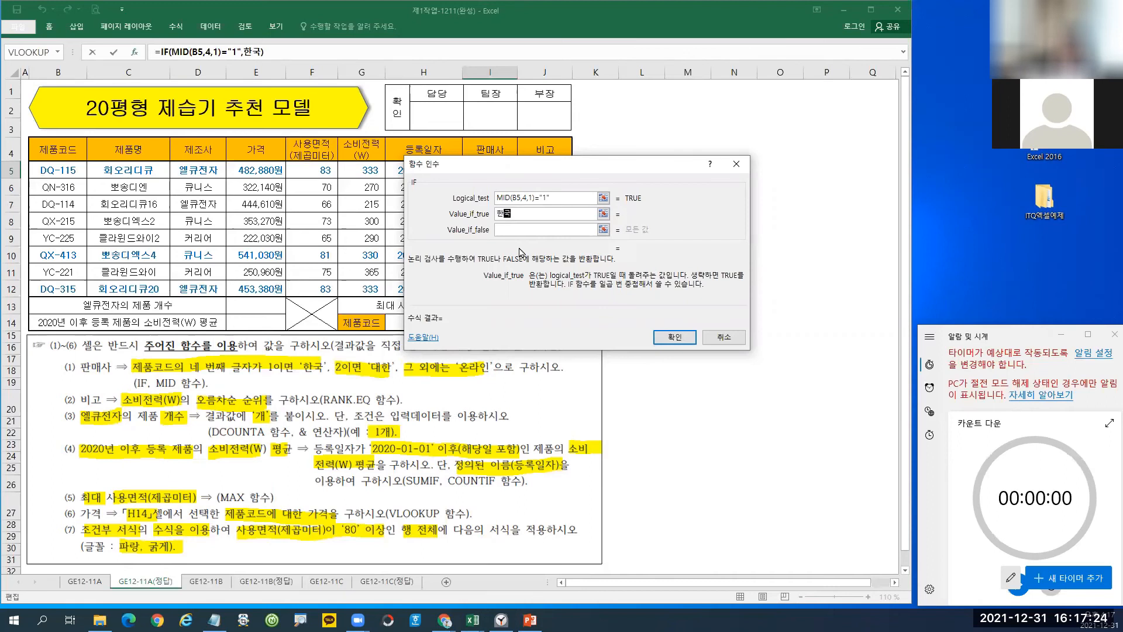
{"action": "left_click", "coordinate": [509, 228]}
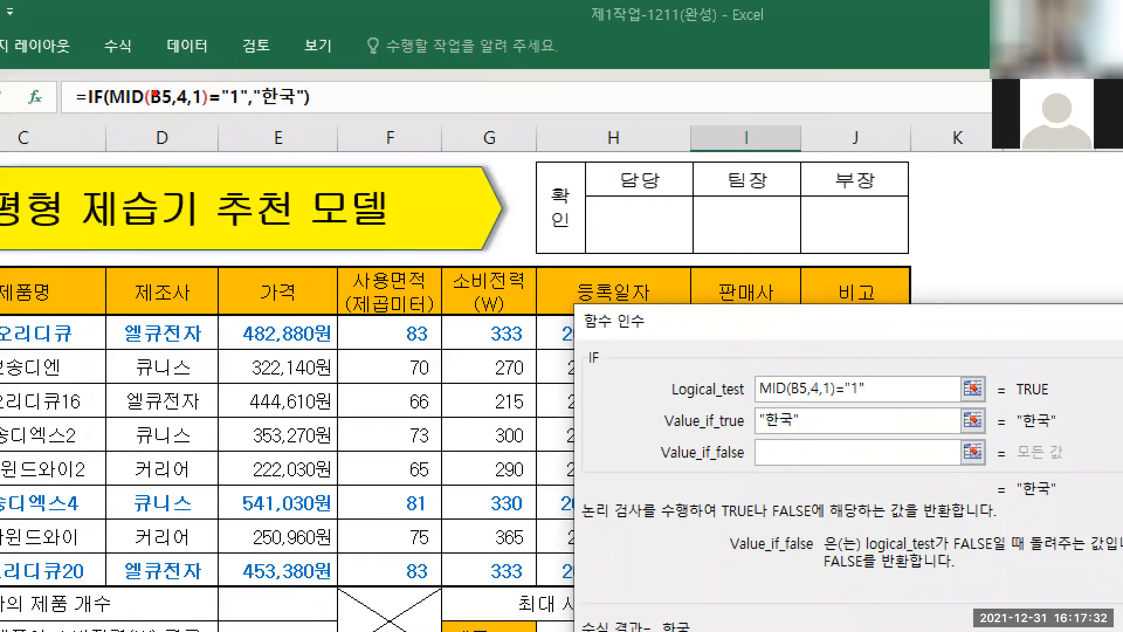
Paste a copy of the IF formula into Value_if_false to nest it.
{"action": "mouse_move", "coordinate": [85, 77]}
{"action": "left_mouse_down"}
{"action": "mouse_move", "coordinate": [225, 119]}
{"action": "mouse_move", "coordinate": [318, 120]}
{"action": "mouse_move", "coordinate": [304, 138]}
{"action": "mouse_move", "coordinate": [784, 459]}
{"action": "left_mouse_up"}
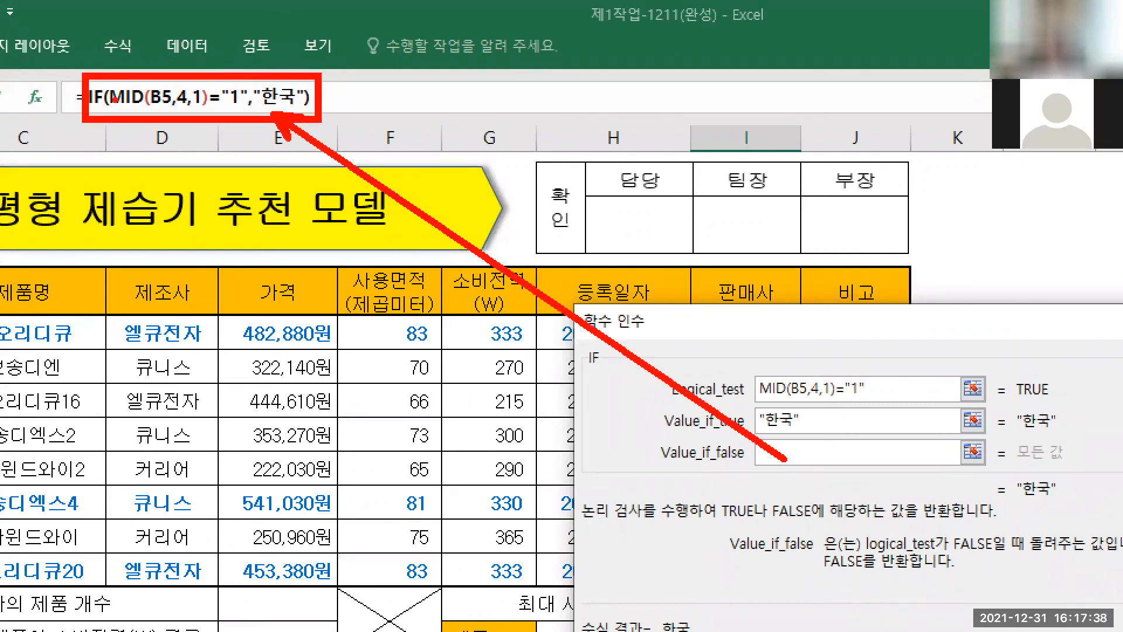
{"action": "key", "text": "Escape"}
{"action": "left_click_drag", "start_coordinate": [163, 54], "coordinate": [290, 51]}
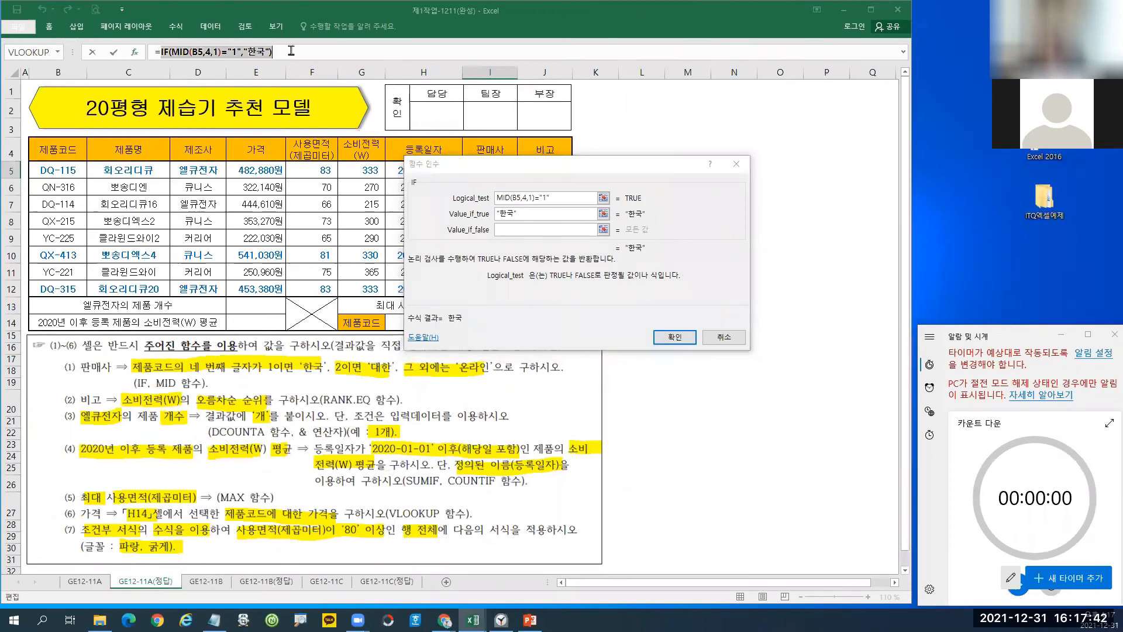
{"action": "left_click", "coordinate": [512, 230]}
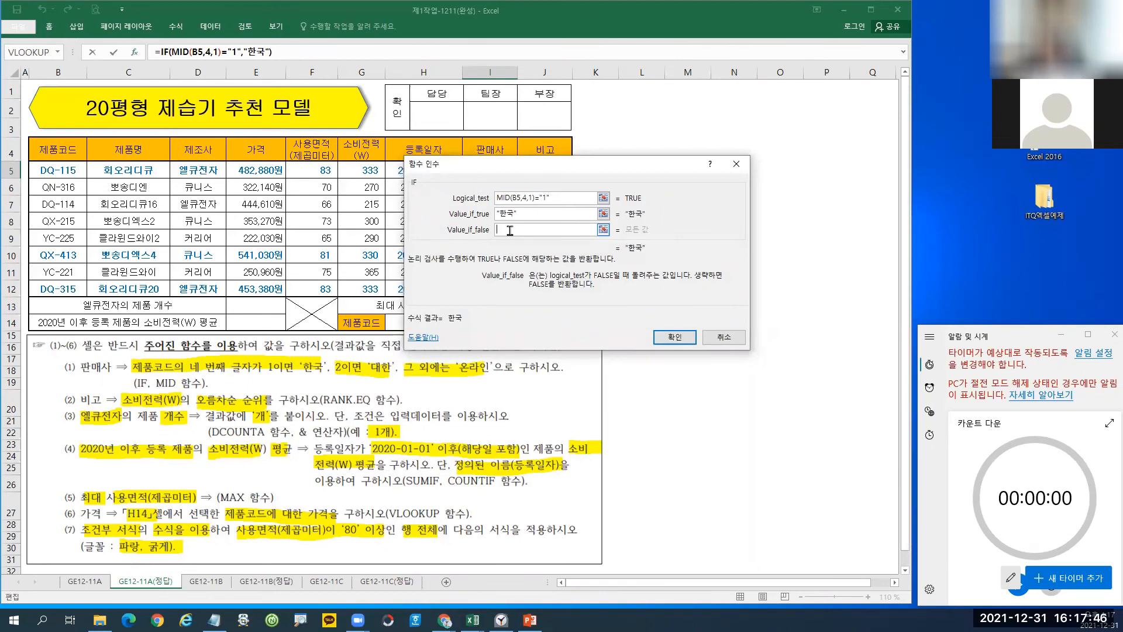
{"action": "right_click", "coordinate": [511, 230]}
{"action": "left_click", "coordinate": [542, 270]}
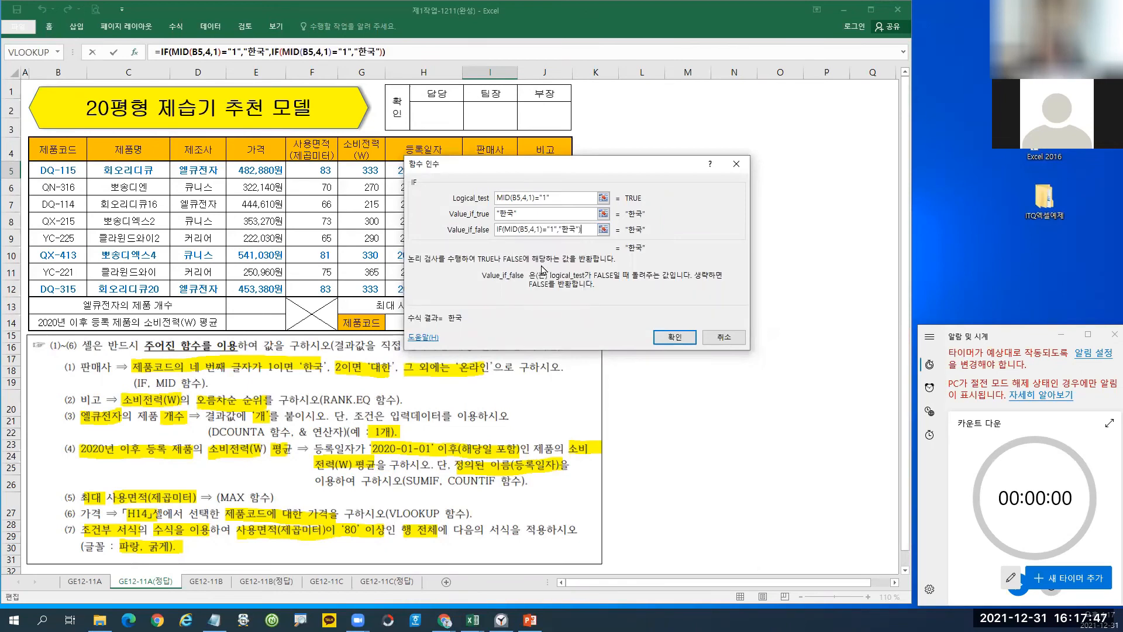
Change the nested IF's test digit to 2 and its result to "대한".
{"action": "left_click", "coordinate": [552, 229]}
{"action": "key", "text": "BackSpace"}
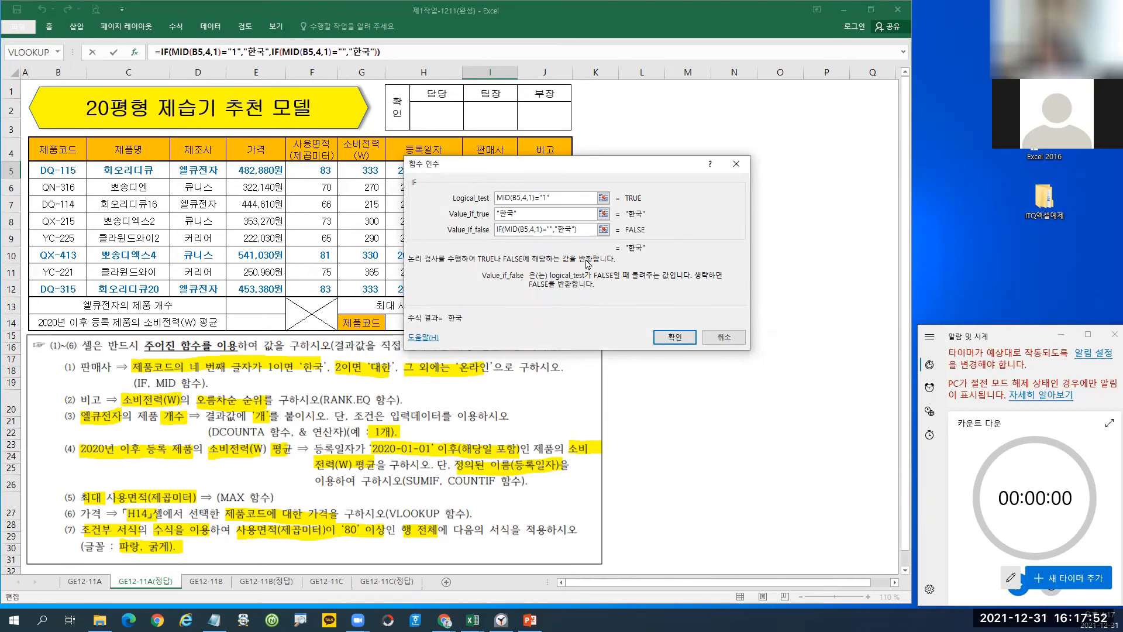
{"action": "type", "text": "2"}
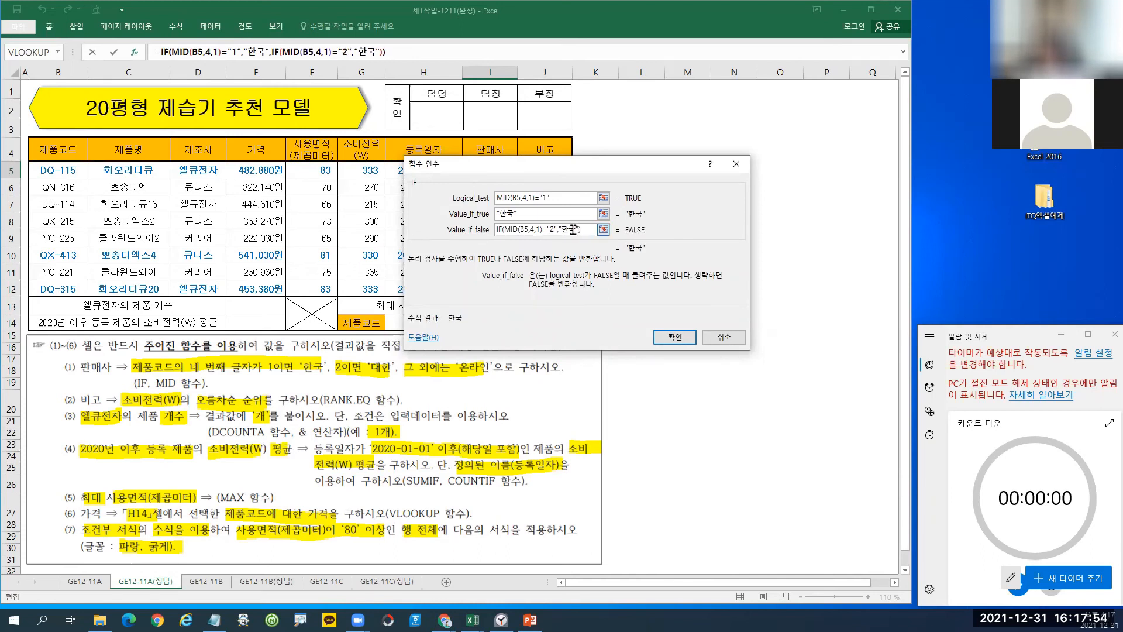
{"action": "key", "text": "BackSpace"}
{"action": "key", "text": "BackSpace"}
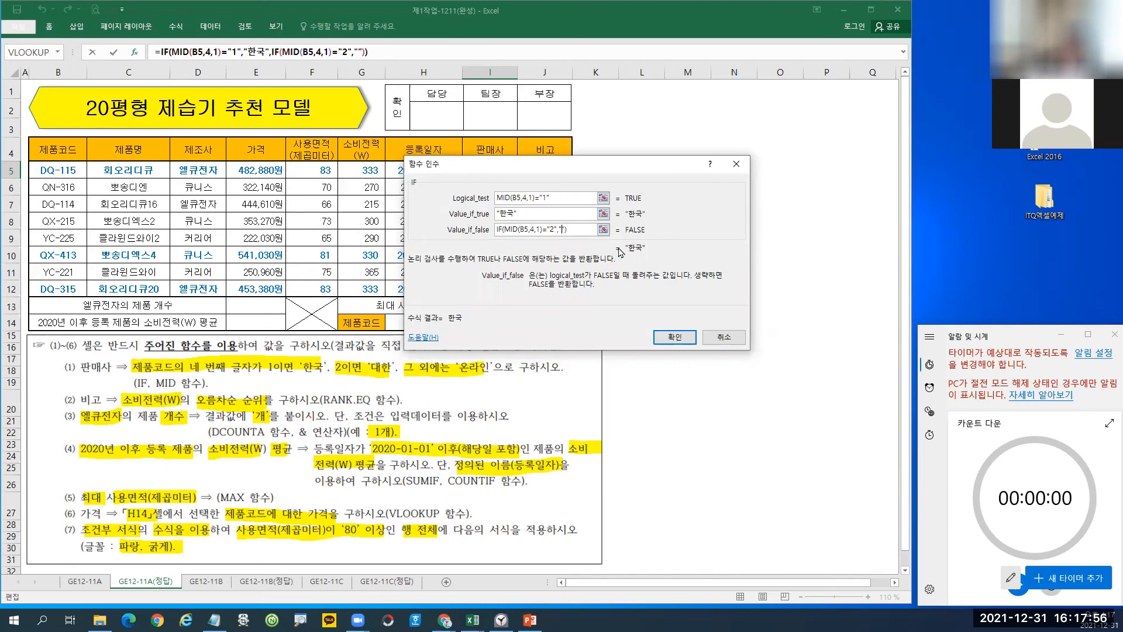
{"action": "type", "text": "eo"}
{"action": "key", "text": "BackSpace"}
{"action": "key", "text": "BackSpace"}
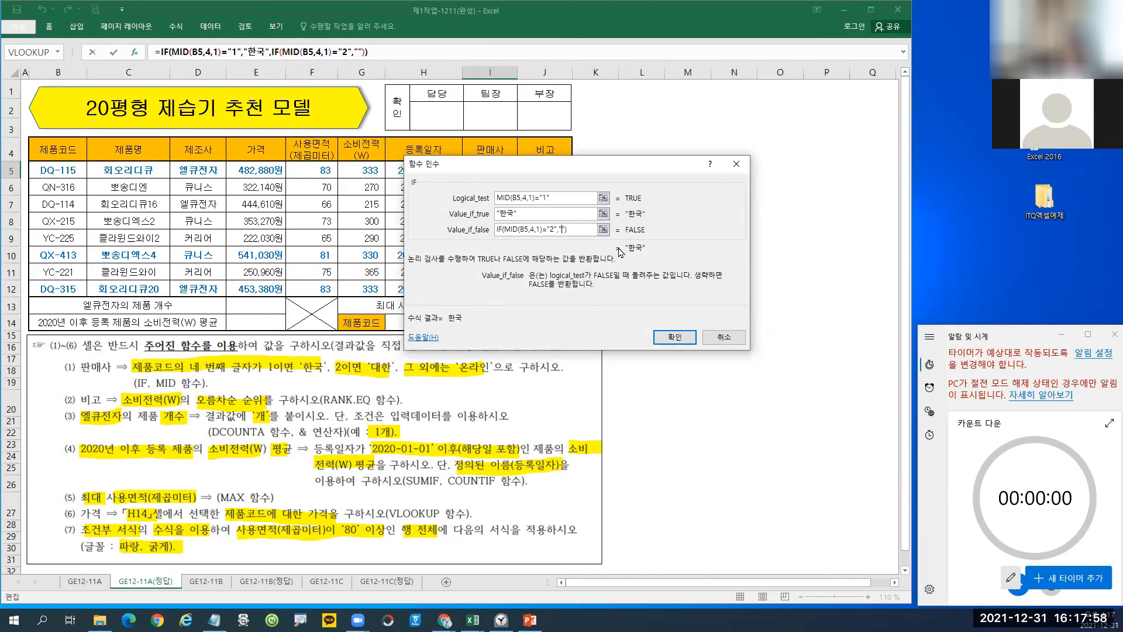
{"action": "type", "text": "대한"}
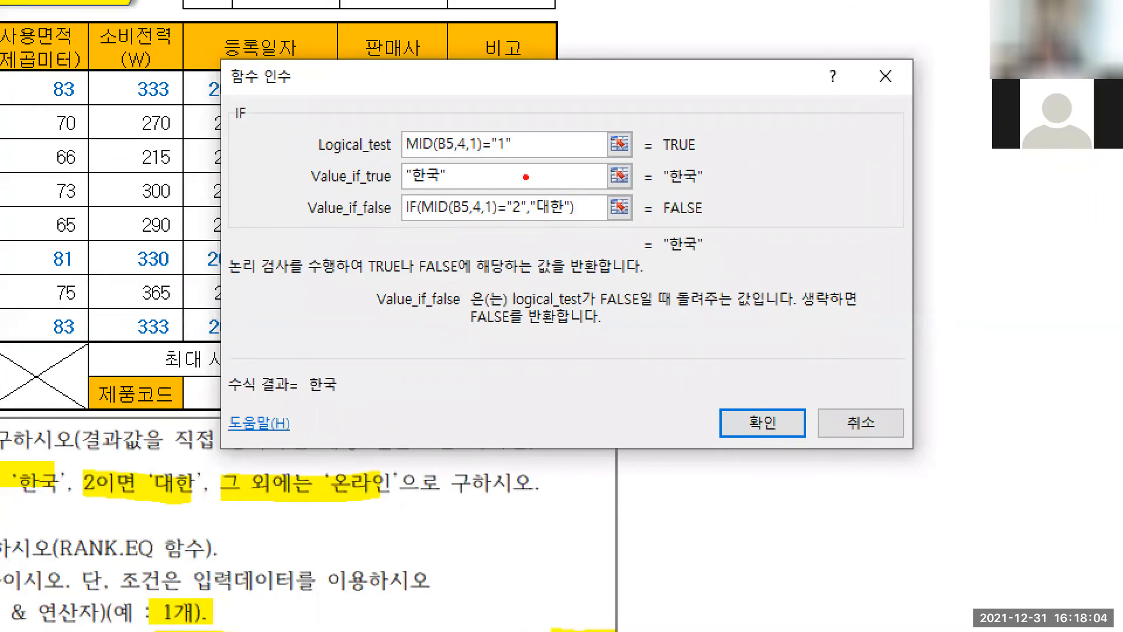
{"action": "left_click_drag", "start_coordinate": [396, 130], "coordinate": [440, 158]}
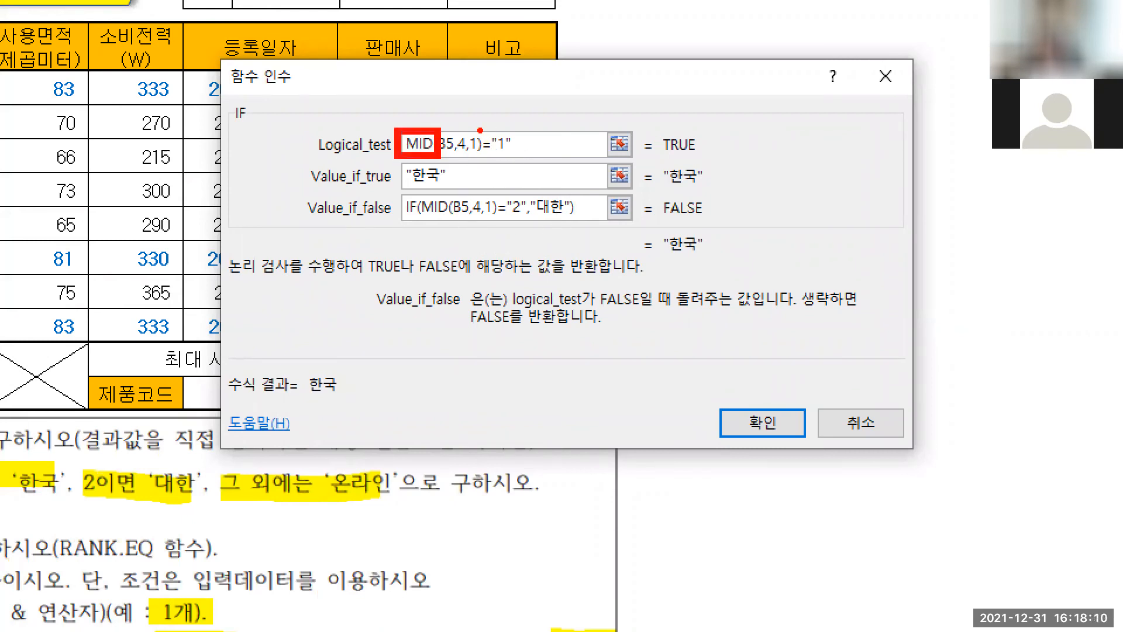
{"action": "left_click_drag", "start_coordinate": [477, 129], "coordinate": [525, 158]}
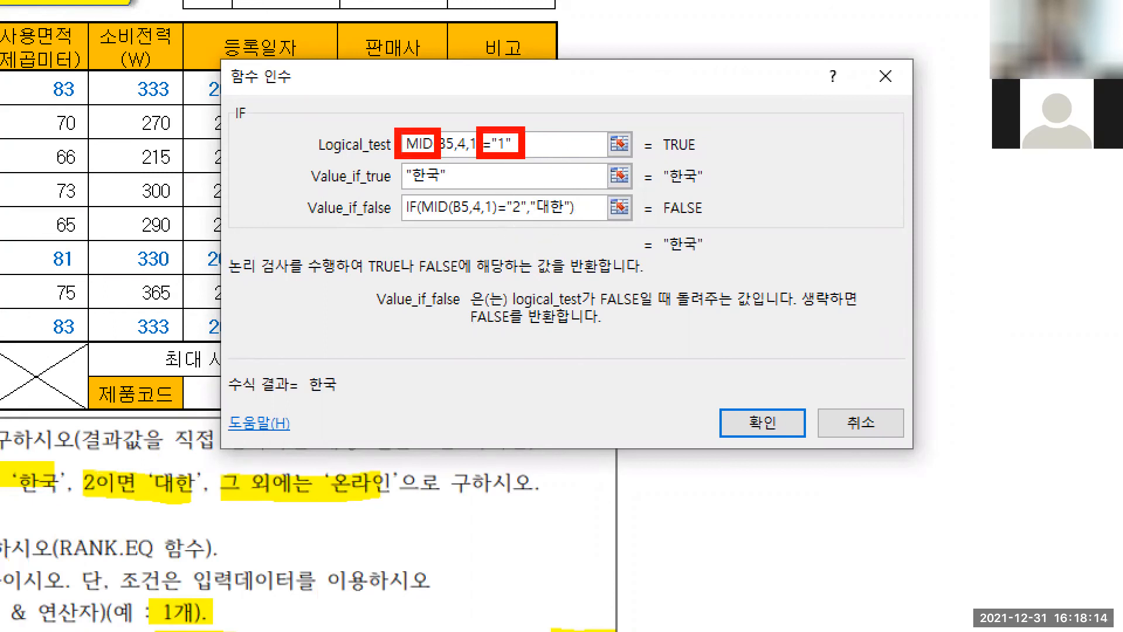
{"action": "left_click_drag", "start_coordinate": [395, 116], "coordinate": [540, 117]}
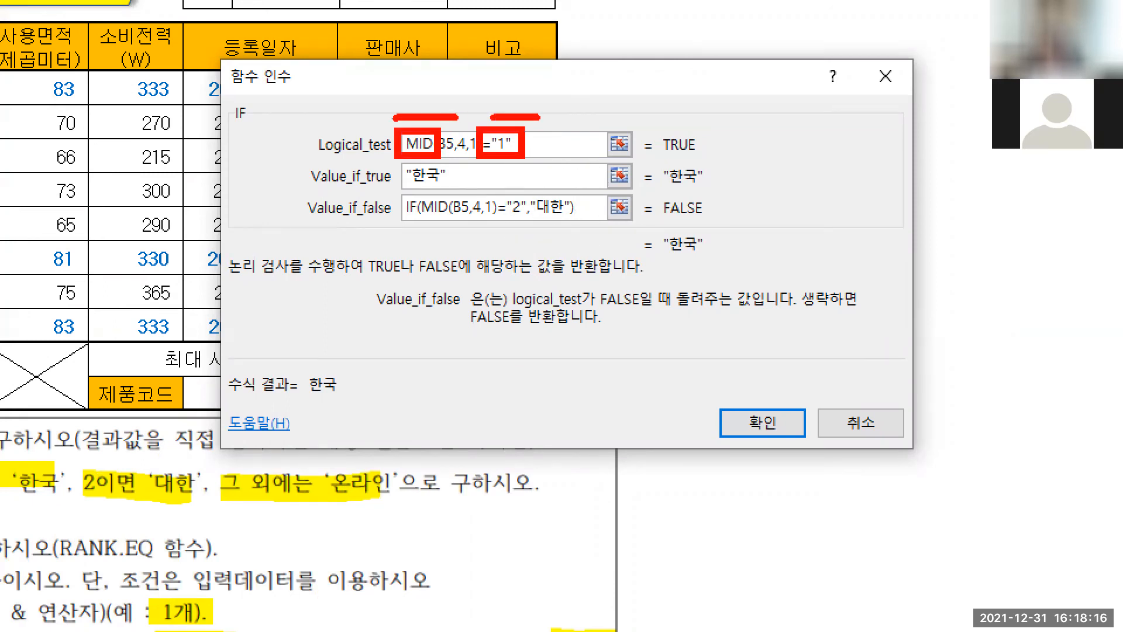
{"action": "mouse_move", "coordinate": [398, 164]}
{"action": "left_mouse_down"}
{"action": "mouse_move", "coordinate": [461, 190]}
{"action": "mouse_move", "coordinate": [411, 210]}
{"action": "mouse_move", "coordinate": [466, 197]}
{"action": "left_mouse_up"}
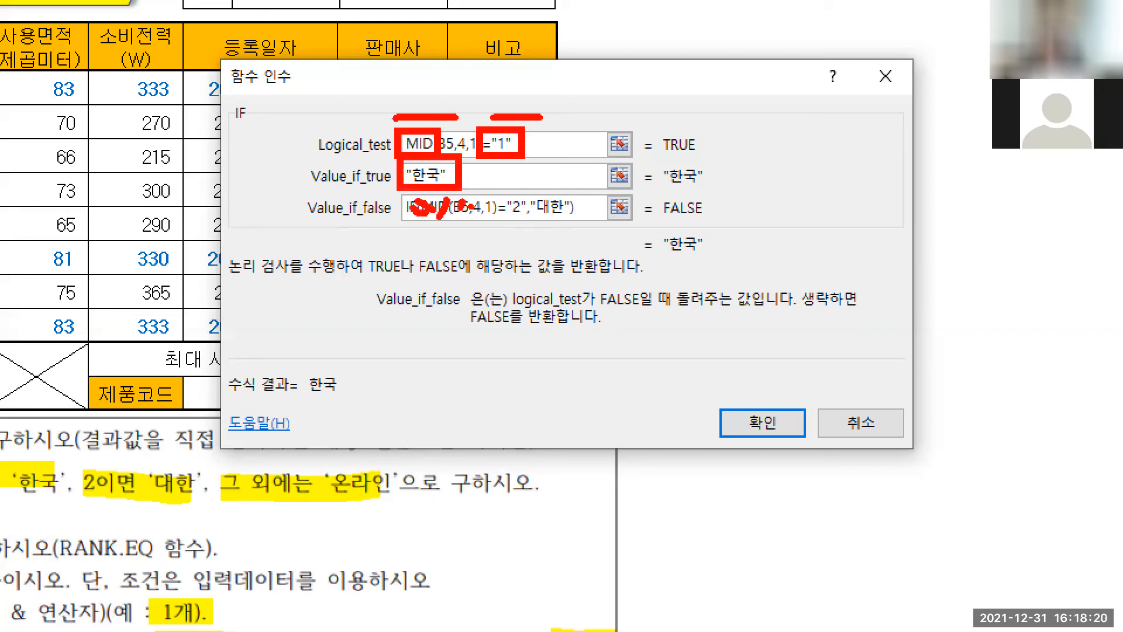
{"action": "key", "text": "Escape"}
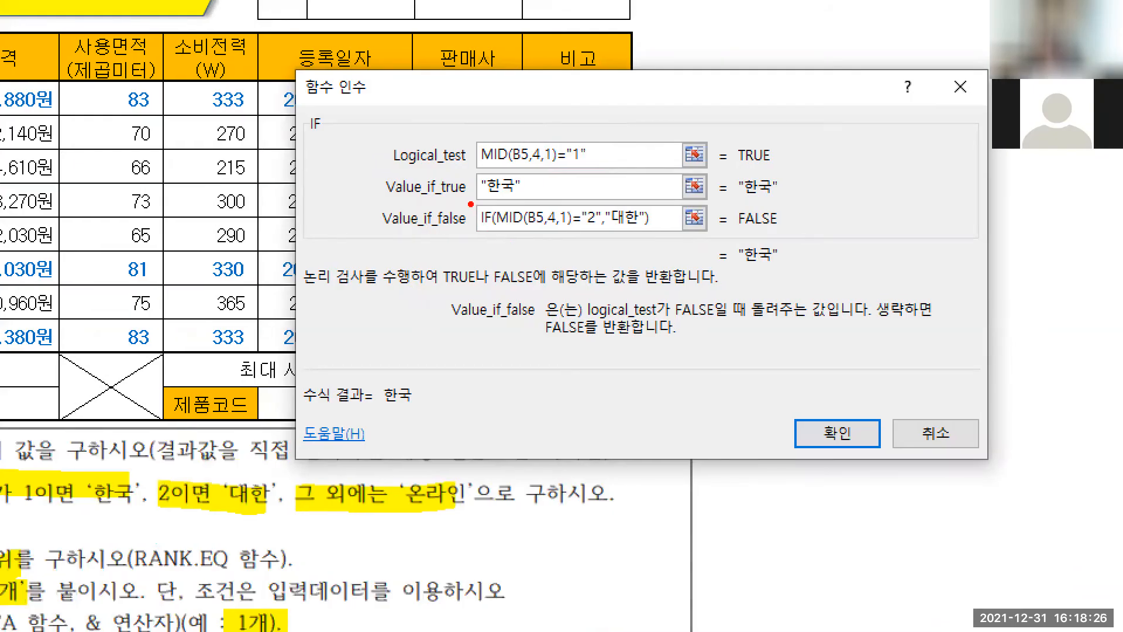
{"action": "mouse_move", "coordinate": [469, 202]}
{"action": "left_mouse_down"}
{"action": "mouse_move", "coordinate": [667, 234]}
{"action": "mouse_move", "coordinate": [632, 226]}
{"action": "mouse_move", "coordinate": [644, 226]}
{"action": "left_mouse_up"}
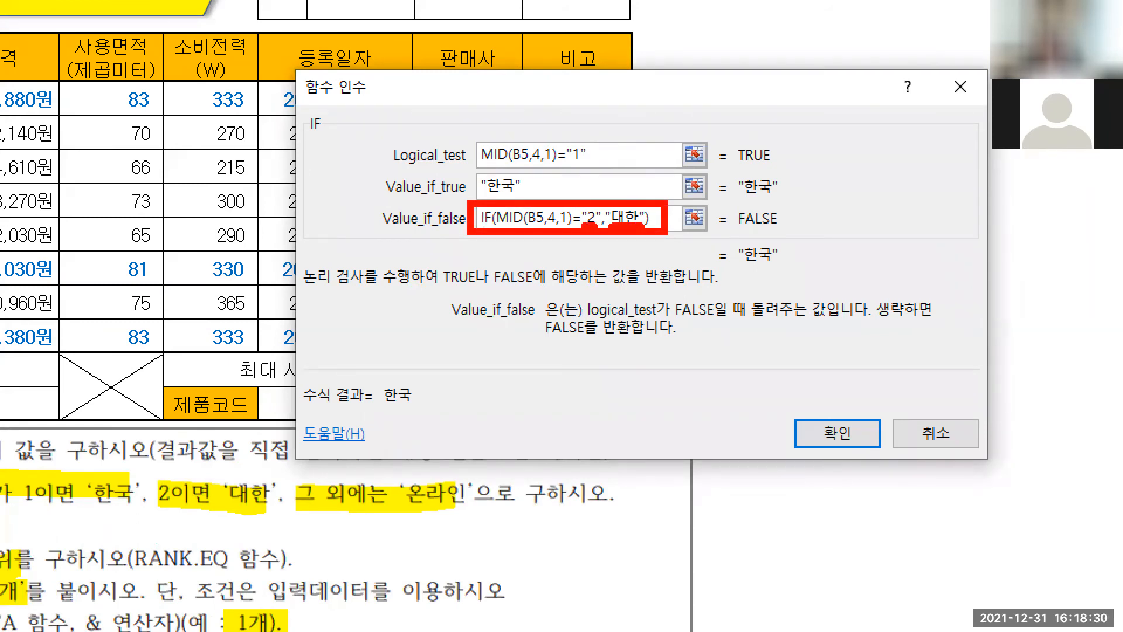
{"action": "key", "text": "Escape"}
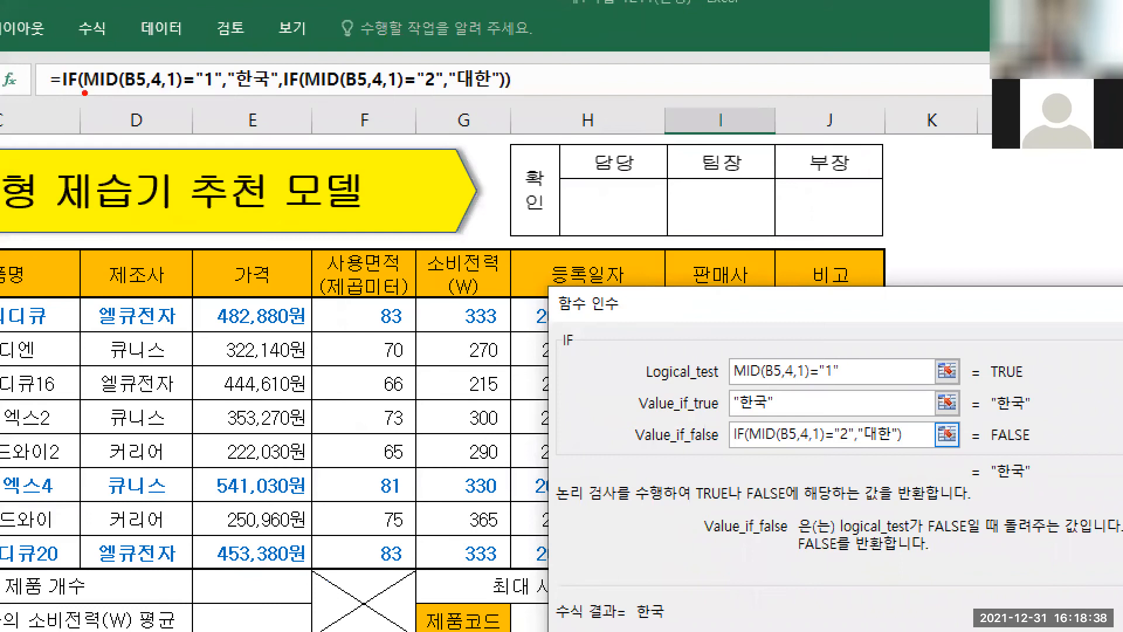
{"action": "left_click_drag", "start_coordinate": [85, 93], "coordinate": [202, 94]}
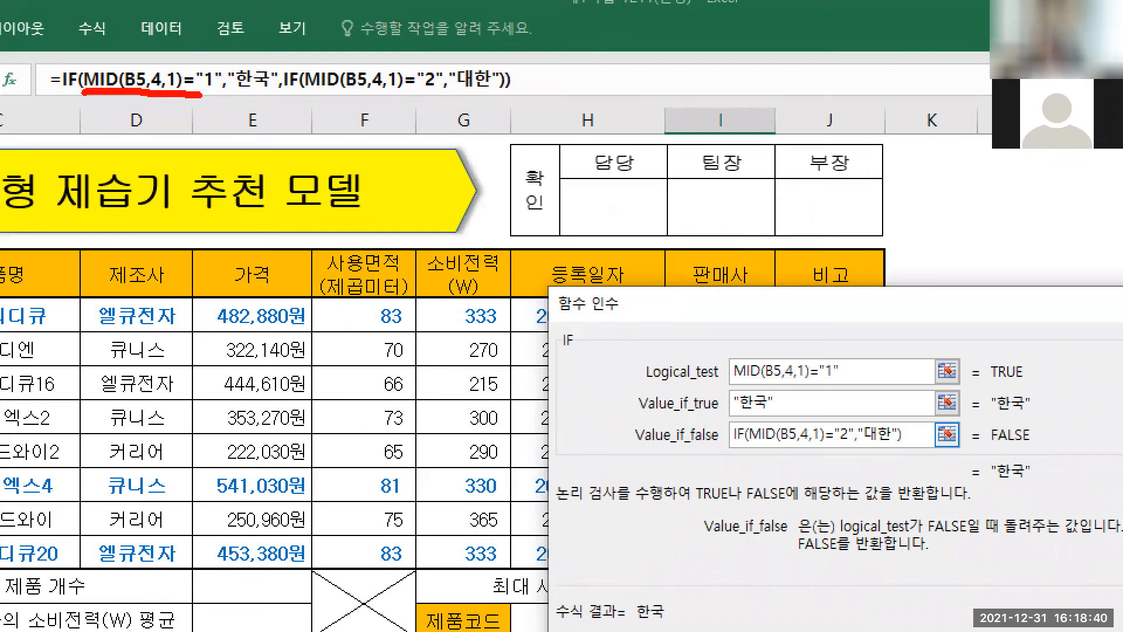
{"action": "left_click_drag", "start_coordinate": [227, 95], "coordinate": [529, 91]}
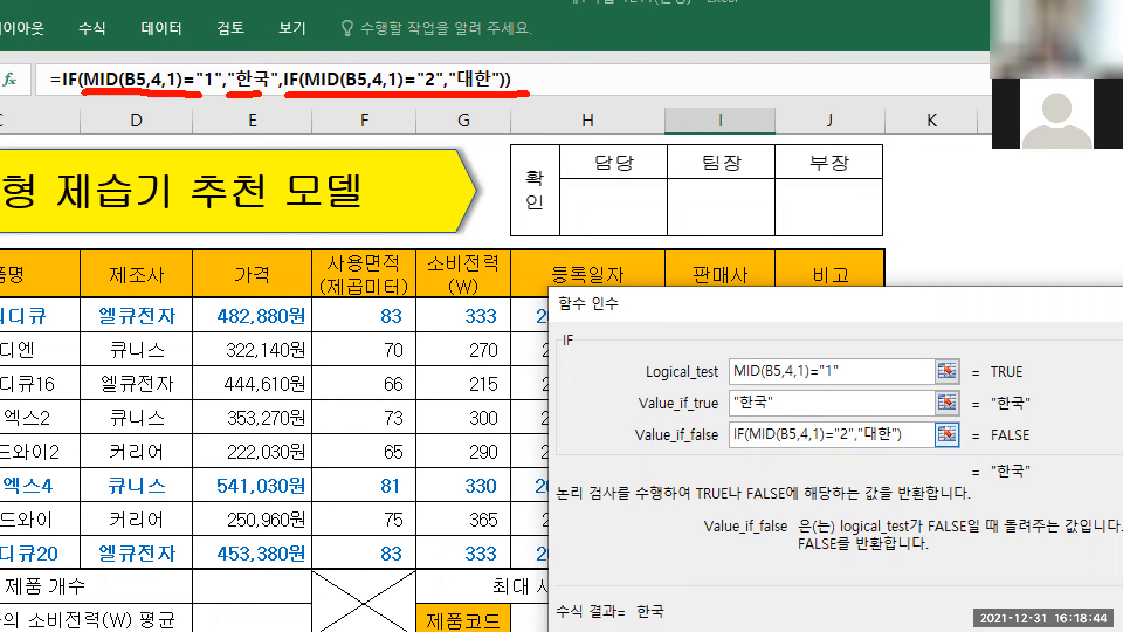
{"action": "left_click_drag", "start_coordinate": [275, 59], "coordinate": [312, 103]}
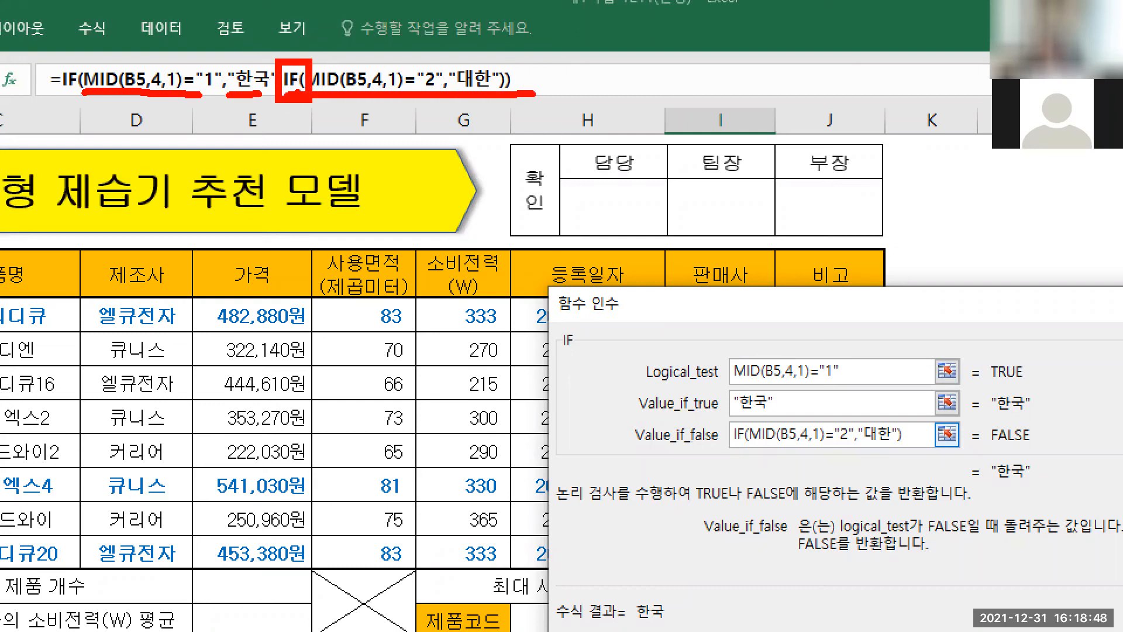
{"action": "left_click_drag", "start_coordinate": [298, 94], "coordinate": [322, 232]}
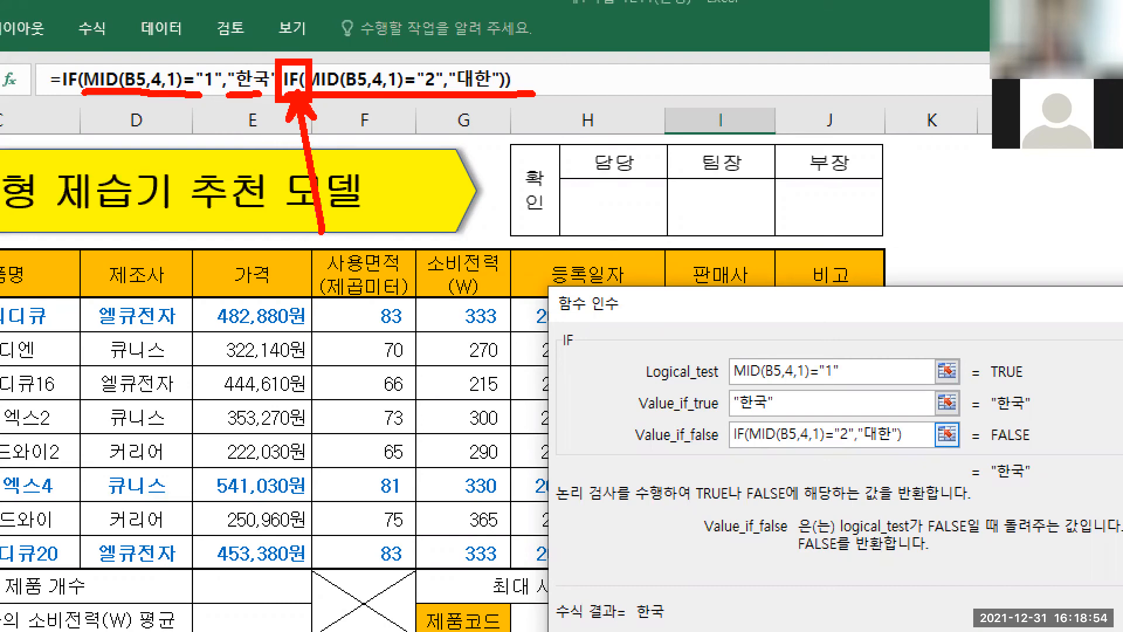
{"action": "key", "text": "Escape"}
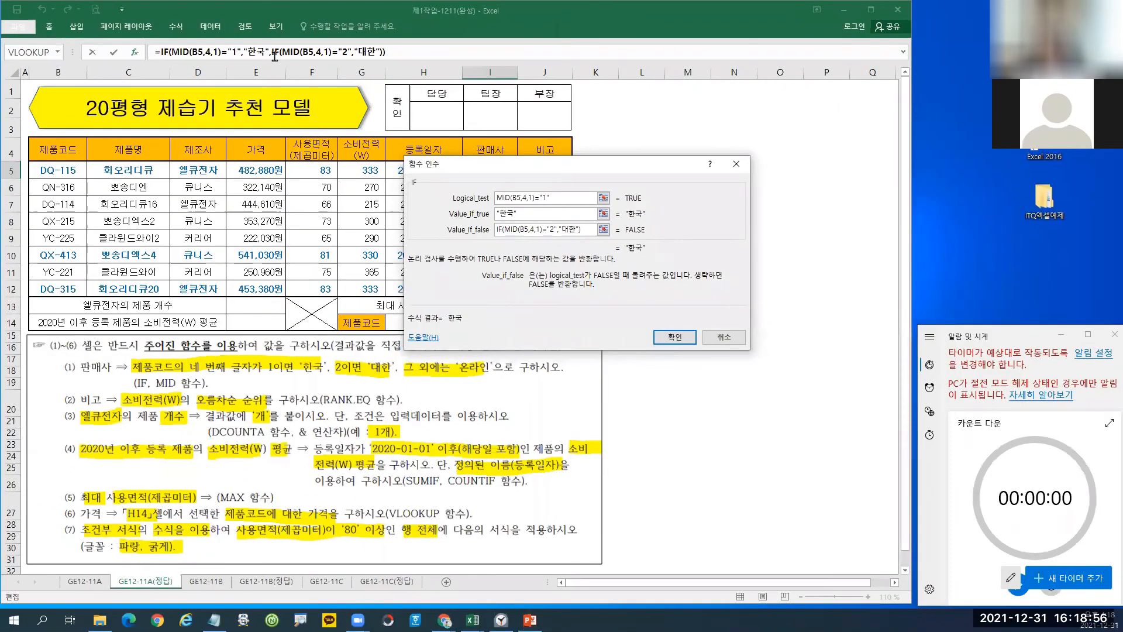
Give the nested IF a false result of "온라인" and confirm the formula in I5.
{"action": "left_click", "coordinate": [275, 54]}
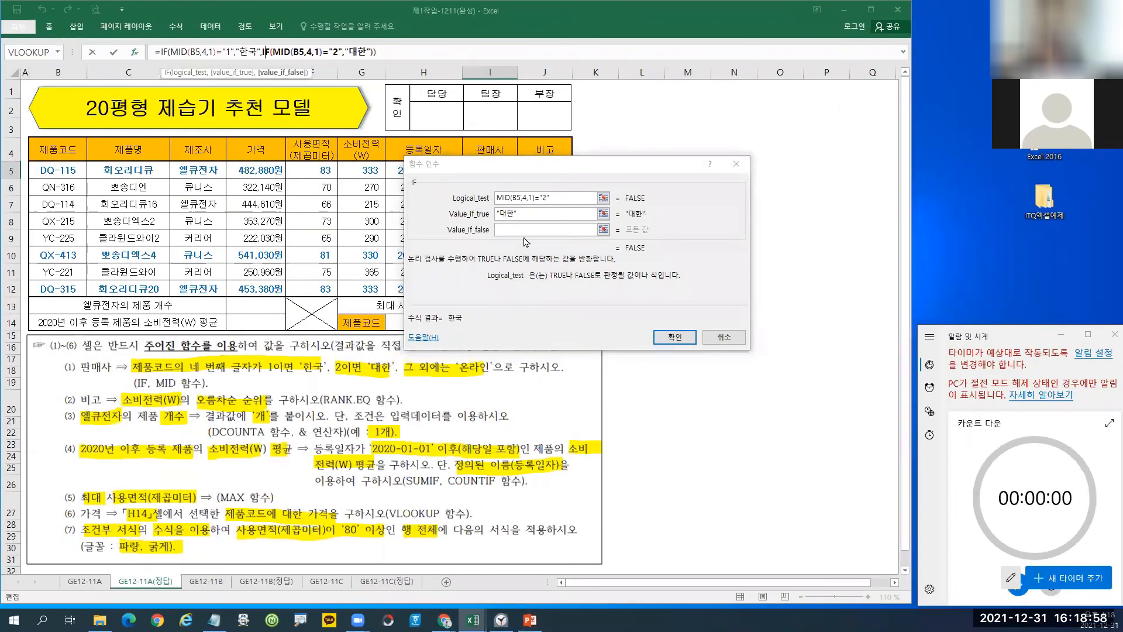
{"action": "key", "text": "ctrl+1"}
{"action": "mouse_move", "coordinate": [458, 203]}
{"action": "left_mouse_down"}
{"action": "mouse_move", "coordinate": [526, 242]}
{"action": "mouse_move", "coordinate": [595, 245]}
{"action": "left_mouse_up"}
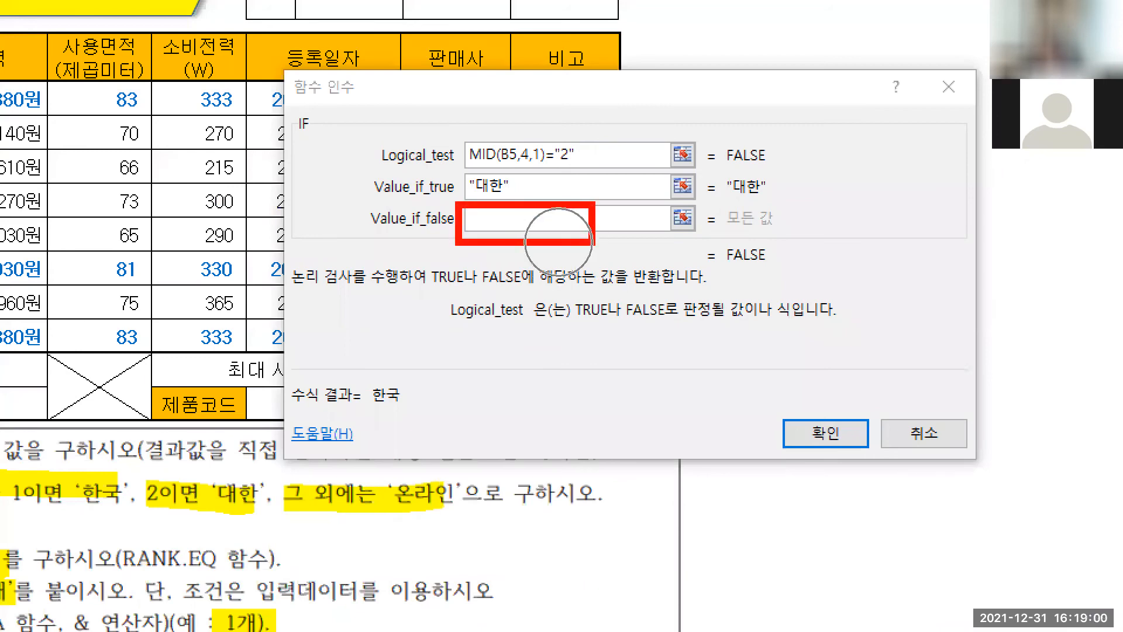
{"action": "key", "text": "Escape"}
{"action": "left_click", "coordinate": [519, 232]}
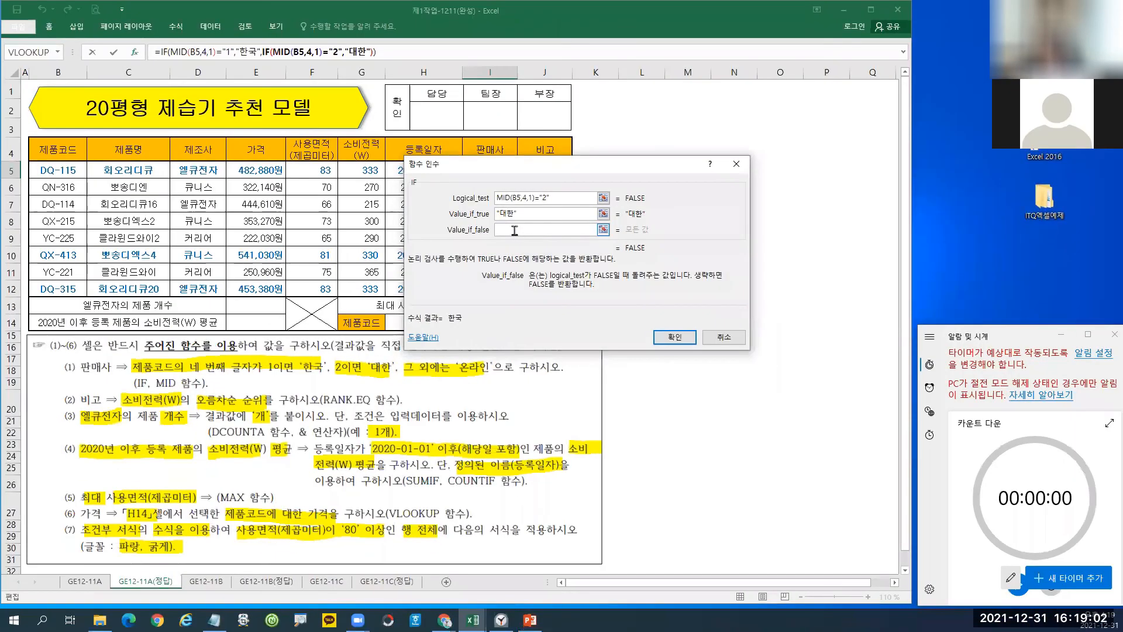
{"action": "type", "text": "온라인"}
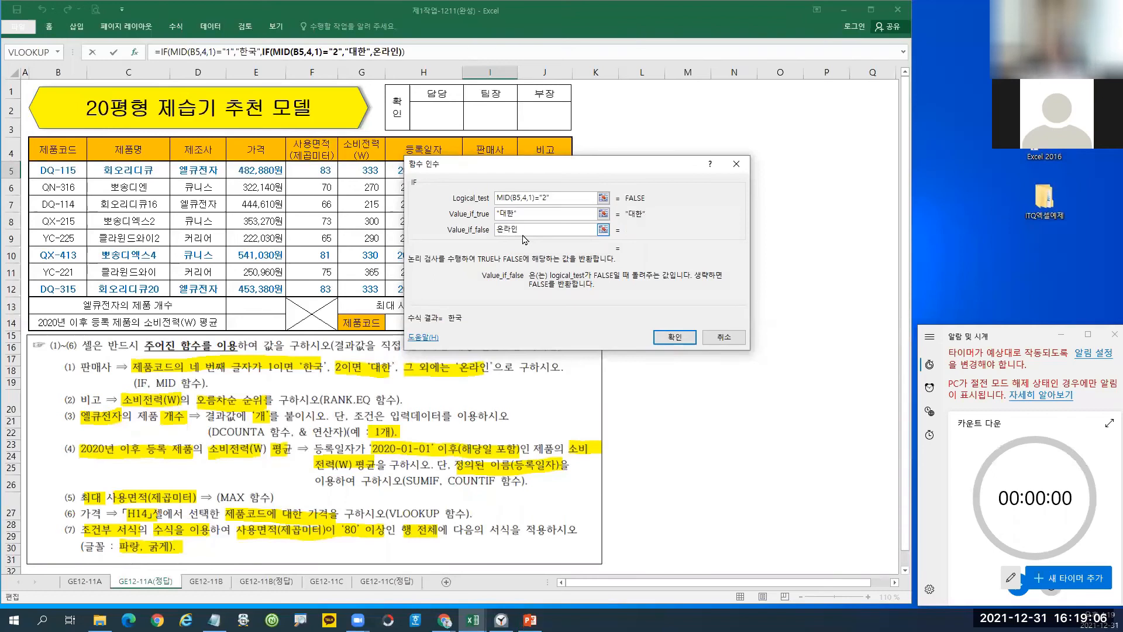
{"action": "key", "text": "ctrl+1"}
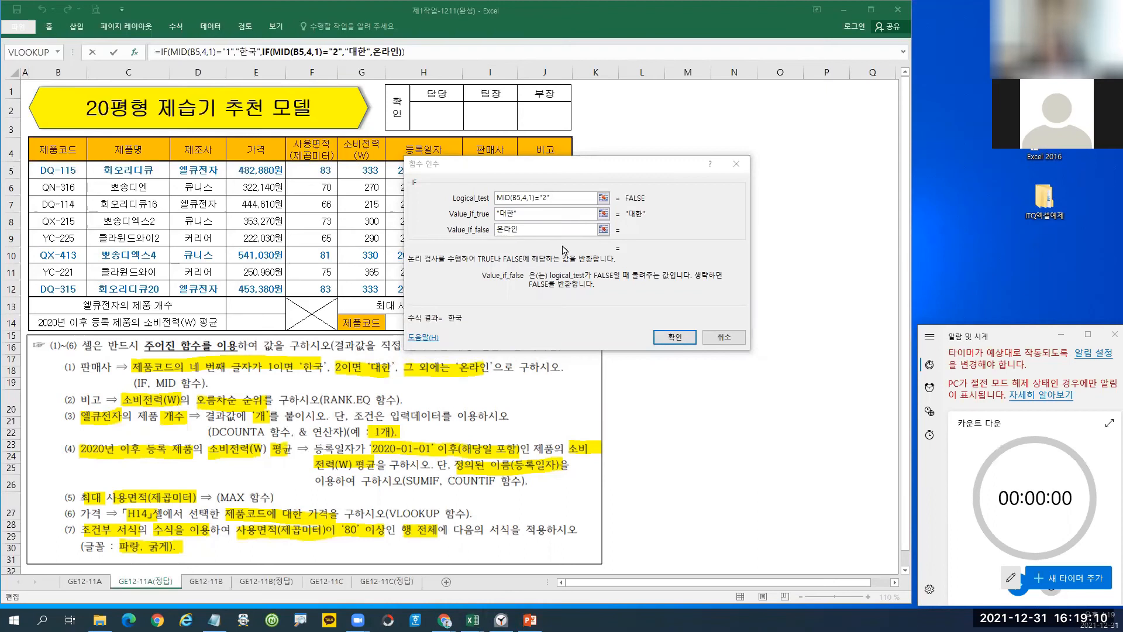
{"action": "left_click", "coordinate": [675, 338]}
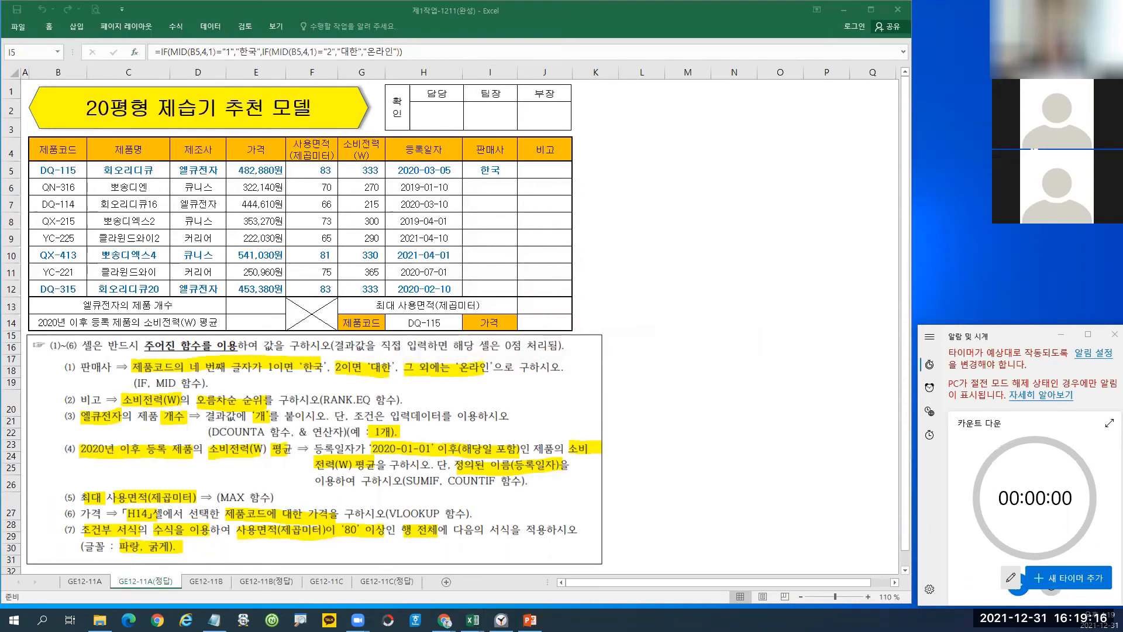
Fill the formula down to I12, giving 한국, 온라인, 한국, 대한, 대한, 온라인, 대한, 온라인.
{"action": "left_click", "coordinate": [502, 171]}
{"action": "left_click_drag", "start_coordinate": [518, 179], "coordinate": [517, 294]}
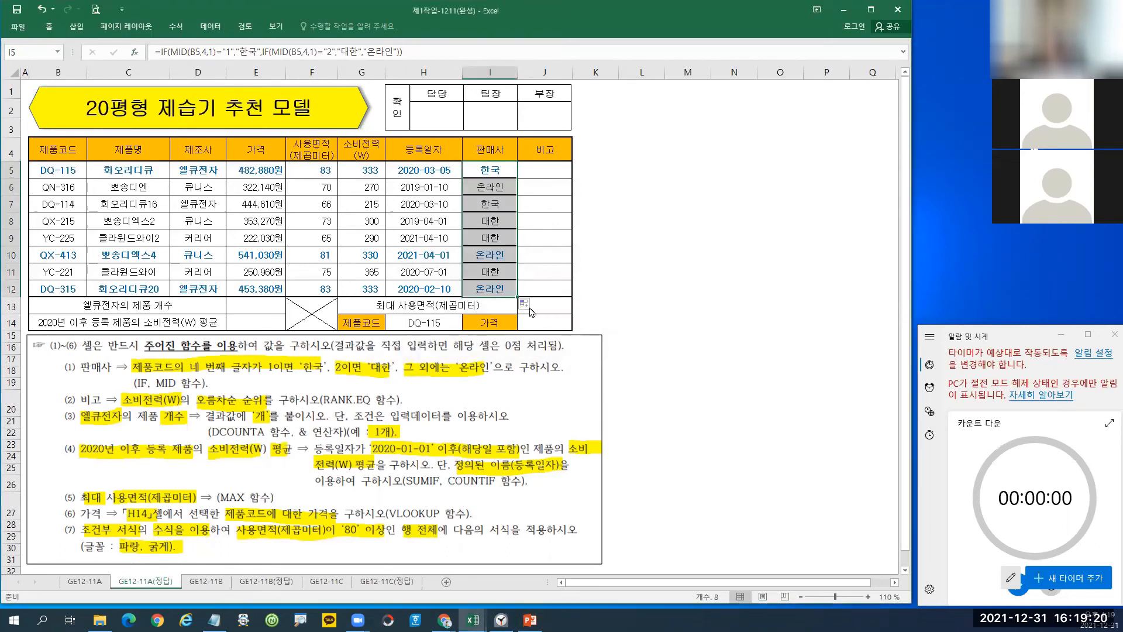
{"action": "left_click", "coordinate": [526, 304]}
{"action": "left_click", "coordinate": [540, 320]}
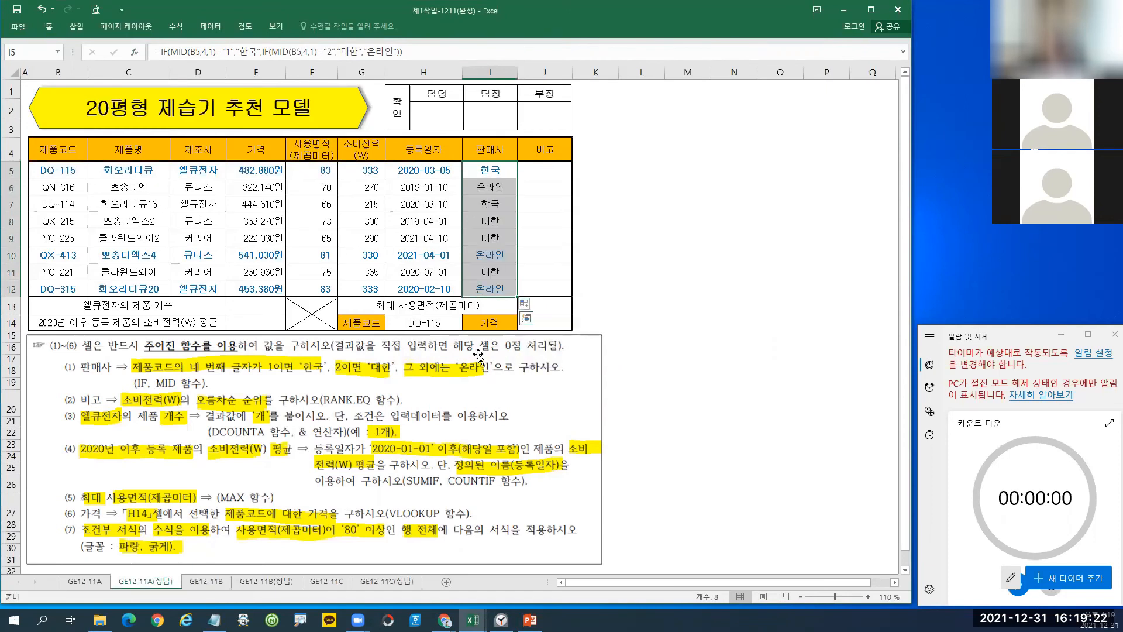
{"action": "left_click", "coordinate": [559, 192]}
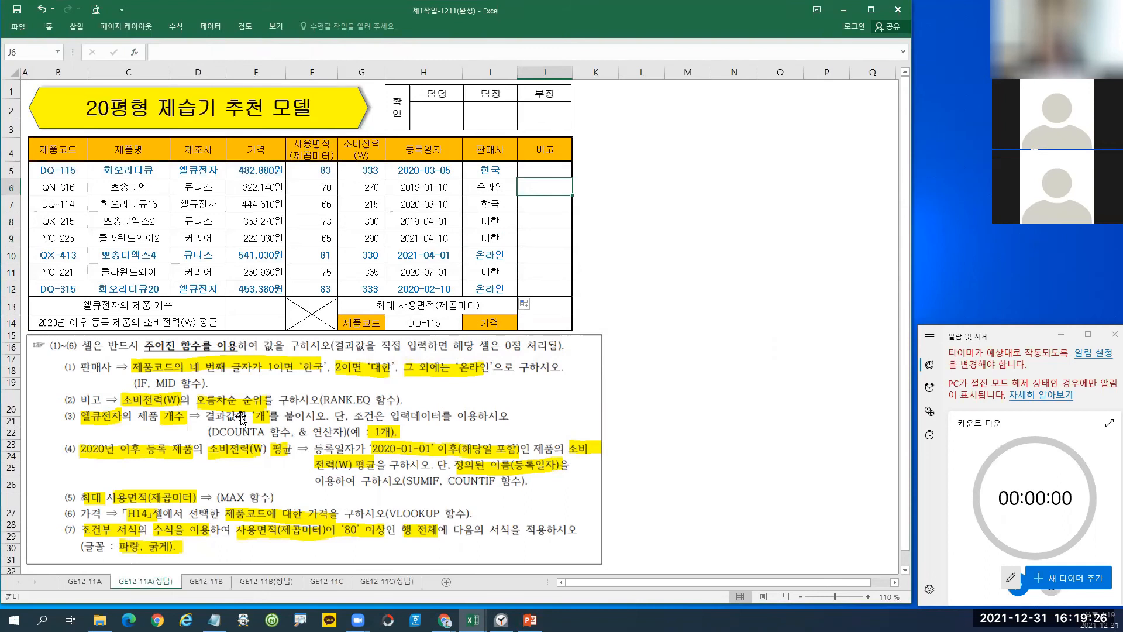
{"action": "left_click", "coordinate": [541, 171]}
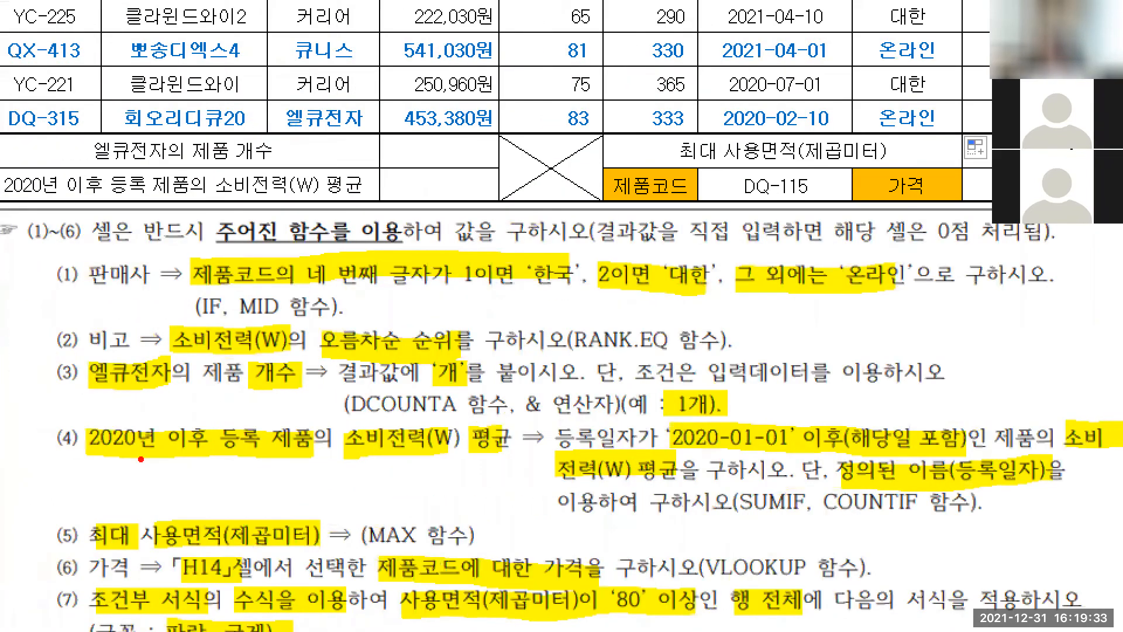
{"action": "mouse_move", "coordinate": [41, 347]}
{"action": "left_mouse_down"}
{"action": "mouse_move", "coordinate": [56, 373]}
{"action": "mouse_move", "coordinate": [664, 442]}
{"action": "mouse_move", "coordinate": [975, 427]}
{"action": "left_mouse_up"}
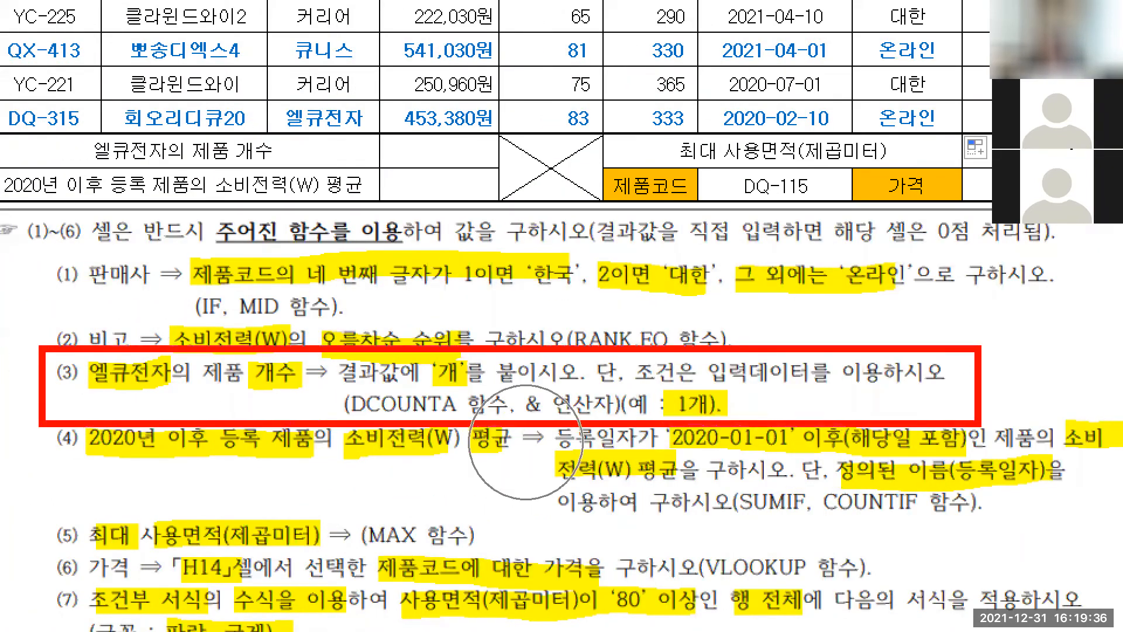
{"action": "key", "text": "Escape"}
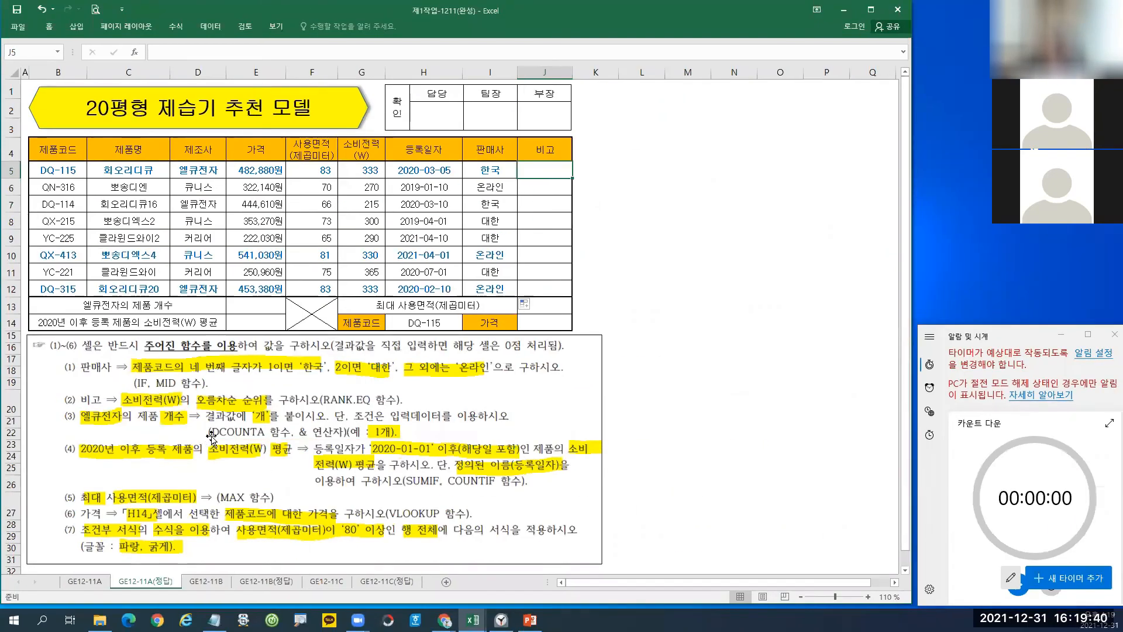
{"action": "key", "text": "ctrl+2"}
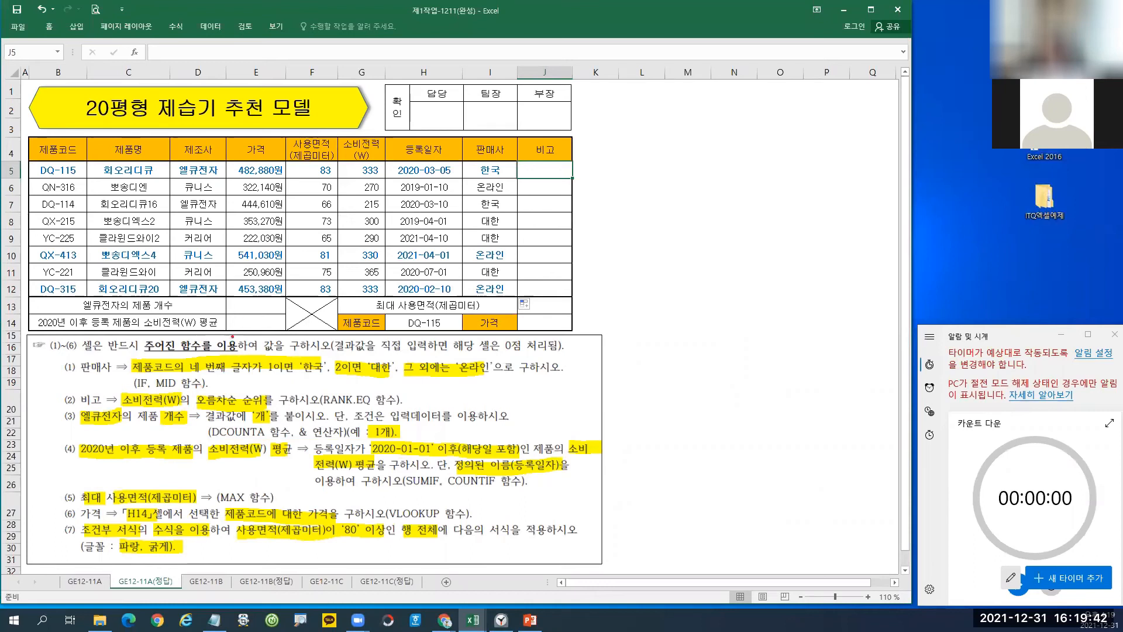
{"action": "left_click_drag", "start_coordinate": [222, 315], "coordinate": [261, 327]}
{"action": "left_click_drag", "start_coordinate": [221, 293], "coordinate": [295, 312]}
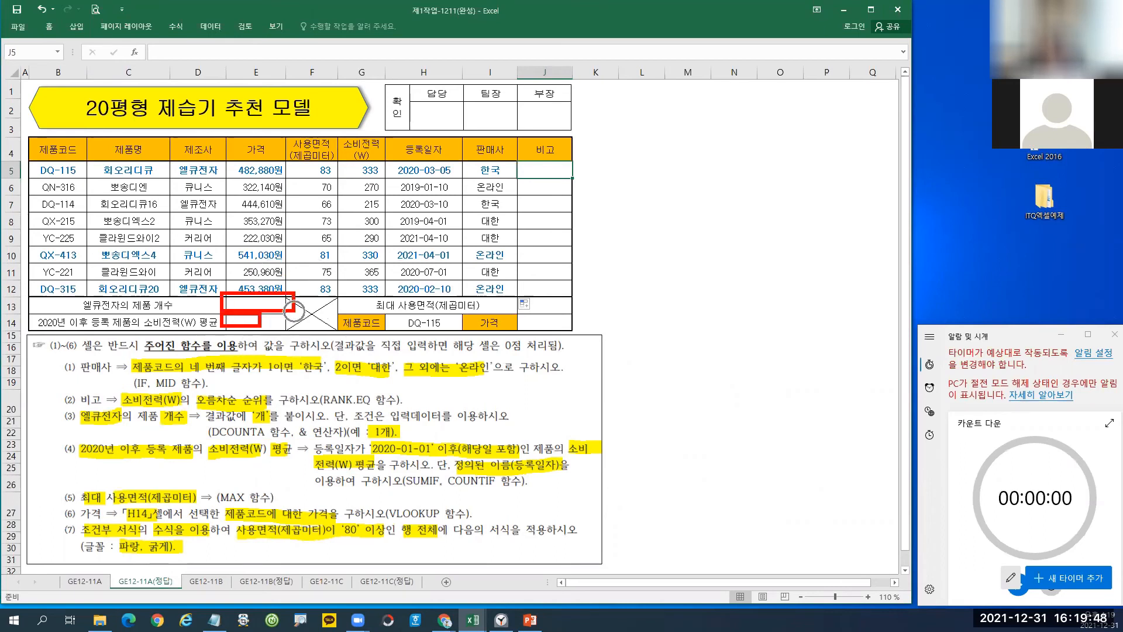
{"action": "key", "text": "Escape"}
{"action": "left_click", "coordinate": [257, 306]}
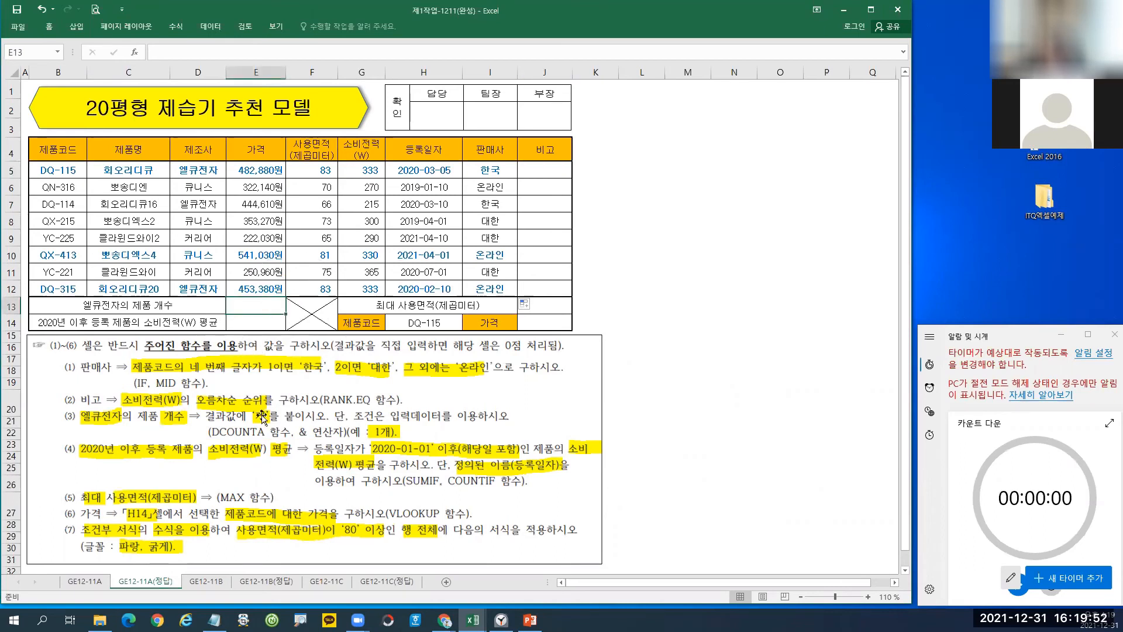
{"action": "mouse_move", "coordinate": [59, 409]}
{"action": "left_mouse_down"}
{"action": "mouse_move", "coordinate": [328, 450]}
{"action": "mouse_move", "coordinate": [413, 444]}
{"action": "left_mouse_up"}
{"action": "mouse_move", "coordinate": [223, 437]}
{"action": "left_mouse_down"}
{"action": "mouse_move", "coordinate": [202, 437]}
{"action": "mouse_move", "coordinate": [229, 429]}
{"action": "left_mouse_up"}
{"action": "left_click_drag", "start_coordinate": [79, 409], "coordinate": [121, 429]}
{"action": "left_click_drag", "start_coordinate": [88, 466], "coordinate": [157, 465]}
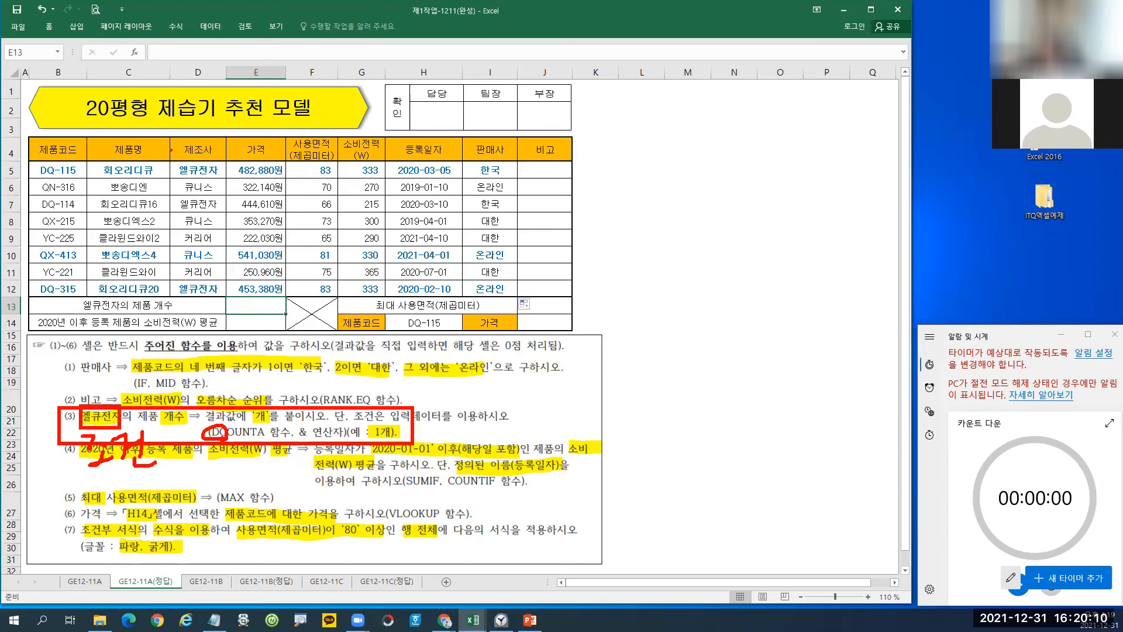
{"action": "left_click_drag", "start_coordinate": [173, 151], "coordinate": [225, 294]}
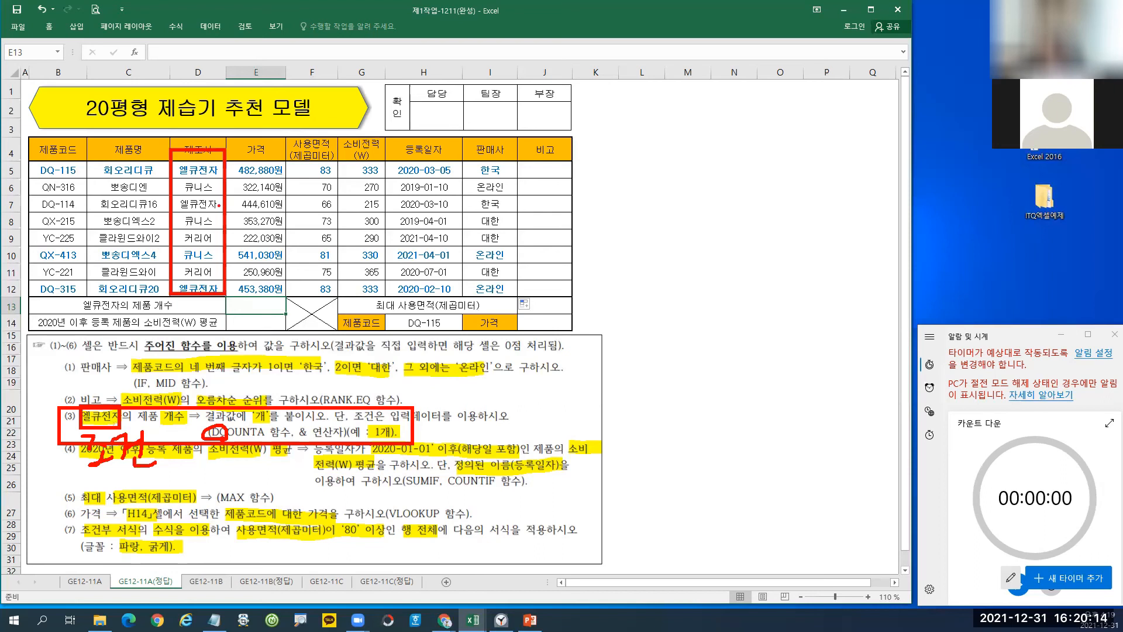
{"action": "mouse_move", "coordinate": [368, 158]}
{"action": "left_mouse_down"}
{"action": "mouse_move", "coordinate": [349, 137]}
{"action": "mouse_move", "coordinate": [371, 156]}
{"action": "left_mouse_up"}
{"action": "left_click_drag", "start_coordinate": [86, 424], "coordinate": [151, 426]}
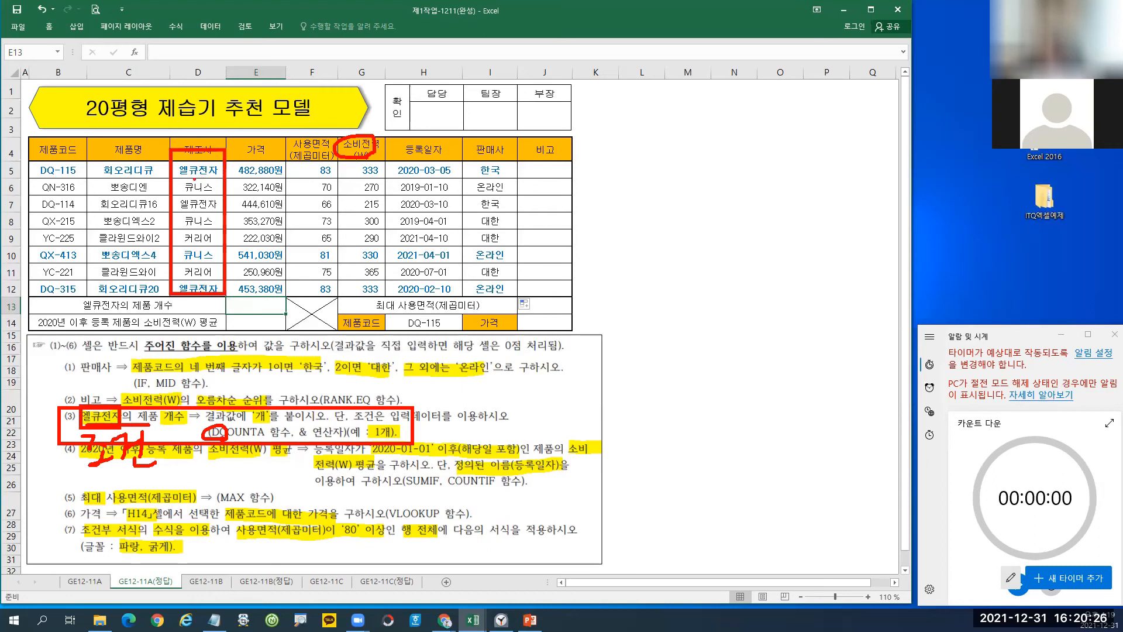
{"action": "left_click_drag", "start_coordinate": [174, 170], "coordinate": [181, 167]}
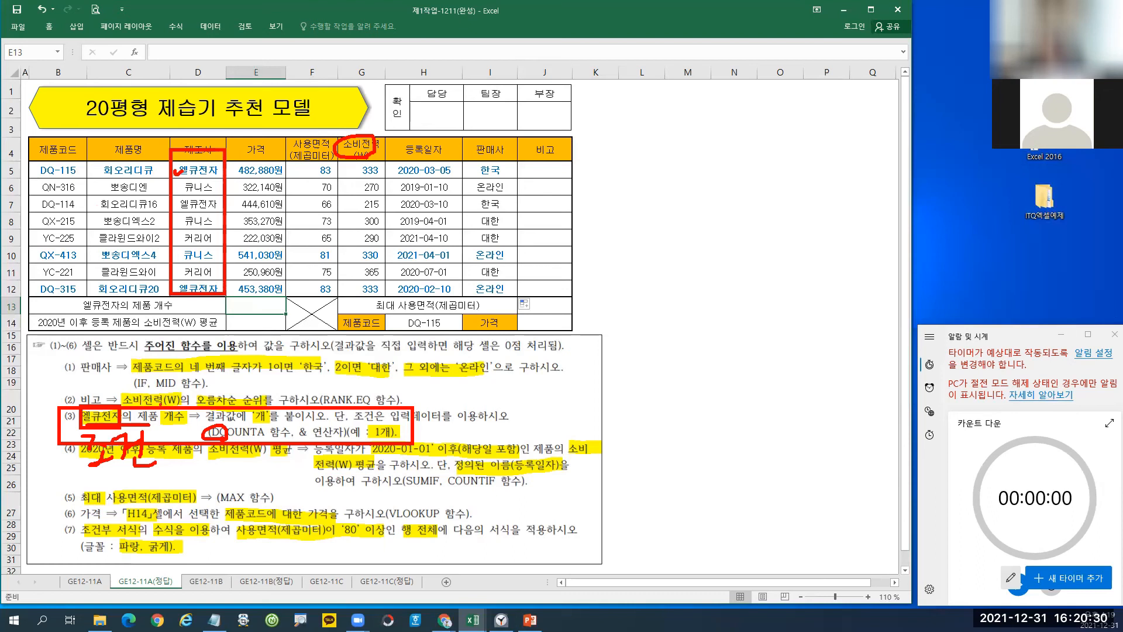
{"action": "left_click_drag", "start_coordinate": [136, 401], "coordinate": [193, 426]}
{"action": "mouse_move", "coordinate": [171, 366]}
{"action": "left_mouse_down"}
{"action": "mouse_move", "coordinate": [167, 381]}
{"action": "mouse_move", "coordinate": [185, 362]}
{"action": "mouse_move", "coordinate": [178, 387]}
{"action": "mouse_move", "coordinate": [197, 392]}
{"action": "left_mouse_up"}
{"action": "mouse_move", "coordinate": [217, 367]}
{"action": "left_mouse_down"}
{"action": "mouse_move", "coordinate": [217, 390]}
{"action": "mouse_move", "coordinate": [234, 383]}
{"action": "left_mouse_up"}
{"action": "left_click_drag", "start_coordinate": [228, 388], "coordinate": [246, 391]}
{"action": "mouse_move", "coordinate": [210, 444]}
{"action": "left_mouse_down"}
{"action": "mouse_move", "coordinate": [231, 419]}
{"action": "mouse_move", "coordinate": [264, 439]}
{"action": "left_mouse_up"}
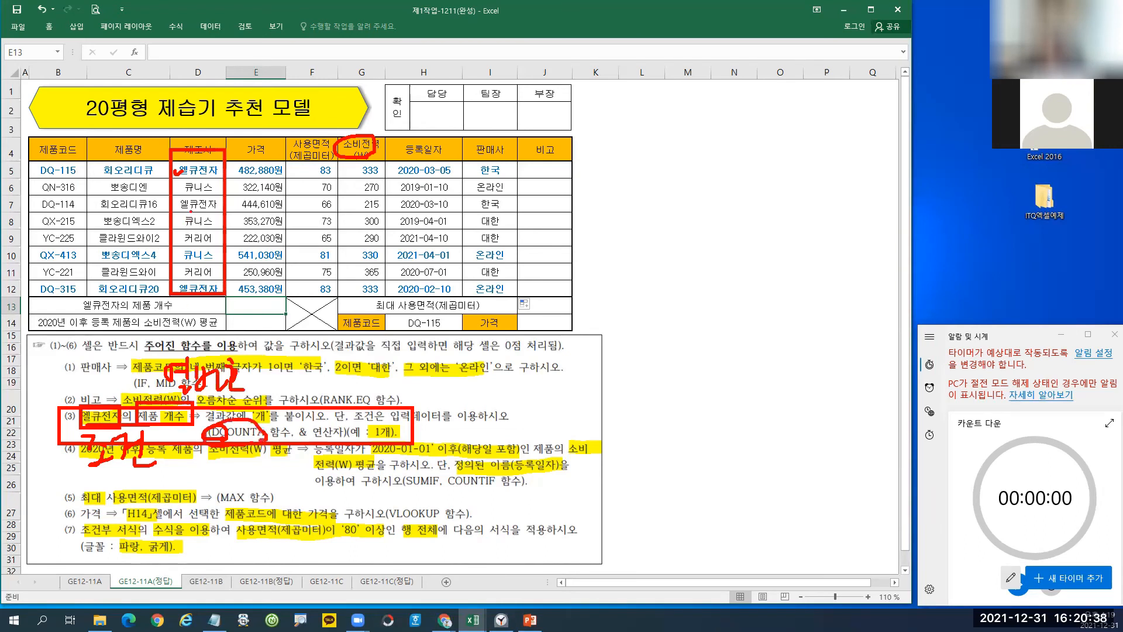
{"action": "mouse_move", "coordinate": [197, 165]}
{"action": "left_mouse_down"}
{"action": "mouse_move", "coordinate": [196, 262]}
{"action": "mouse_move", "coordinate": [205, 254]}
{"action": "left_mouse_up"}
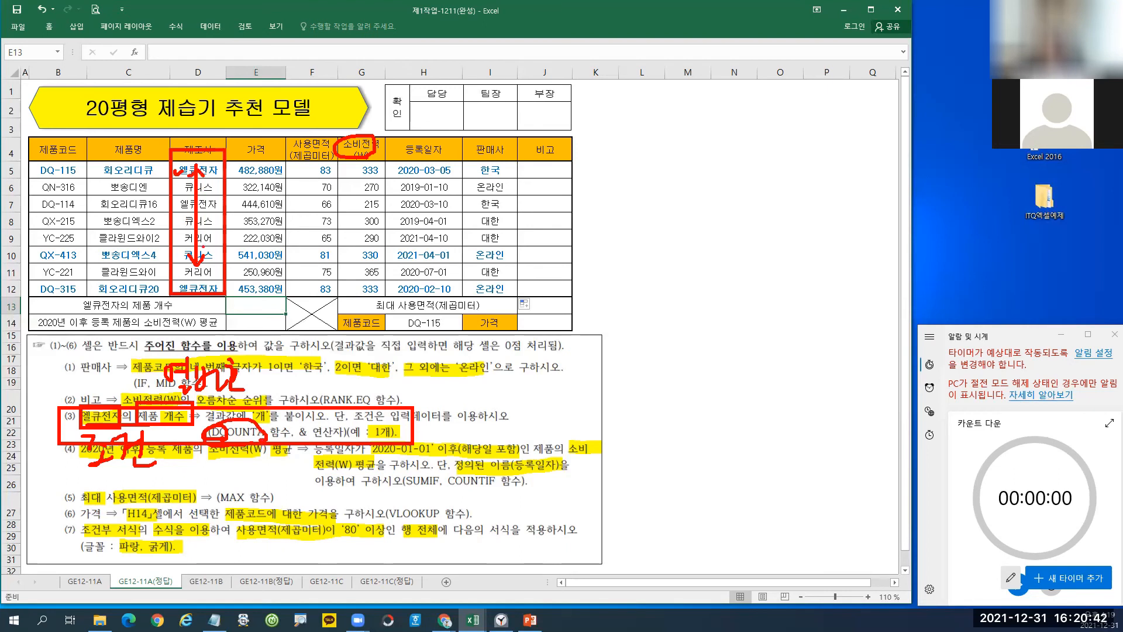
{"action": "left_click_drag", "start_coordinate": [270, 341], "coordinate": [273, 370]}
{"action": "mouse_move", "coordinate": [208, 159]}
{"action": "left_mouse_down"}
{"action": "mouse_move", "coordinate": [236, 149]}
{"action": "mouse_move", "coordinate": [270, 161]}
{"action": "left_mouse_up"}
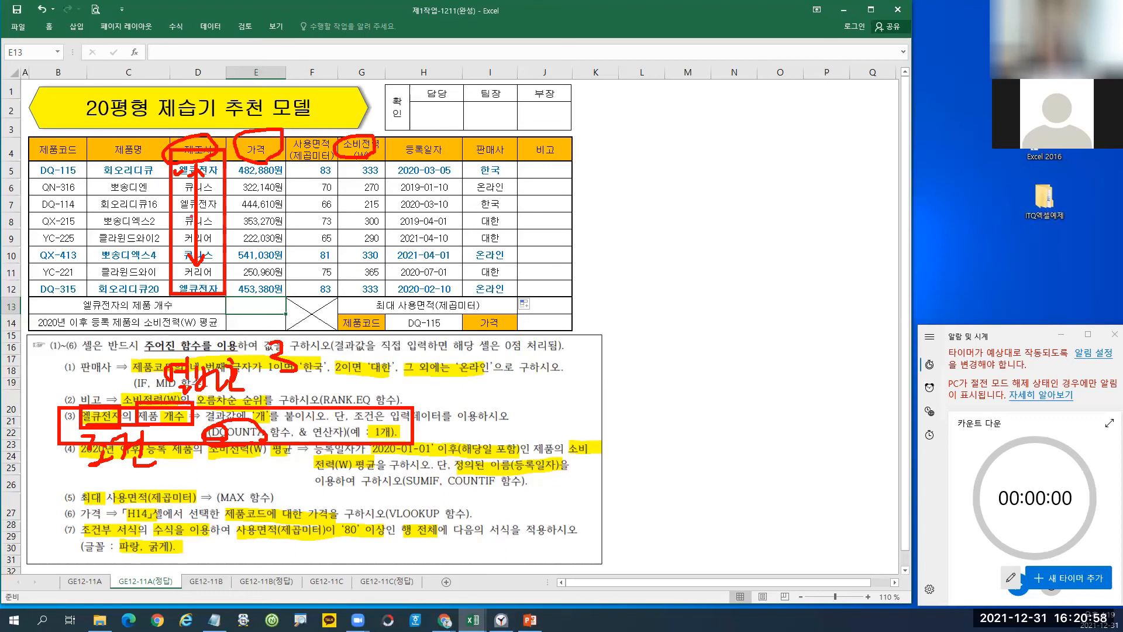
{"action": "key", "text": "Escape"}
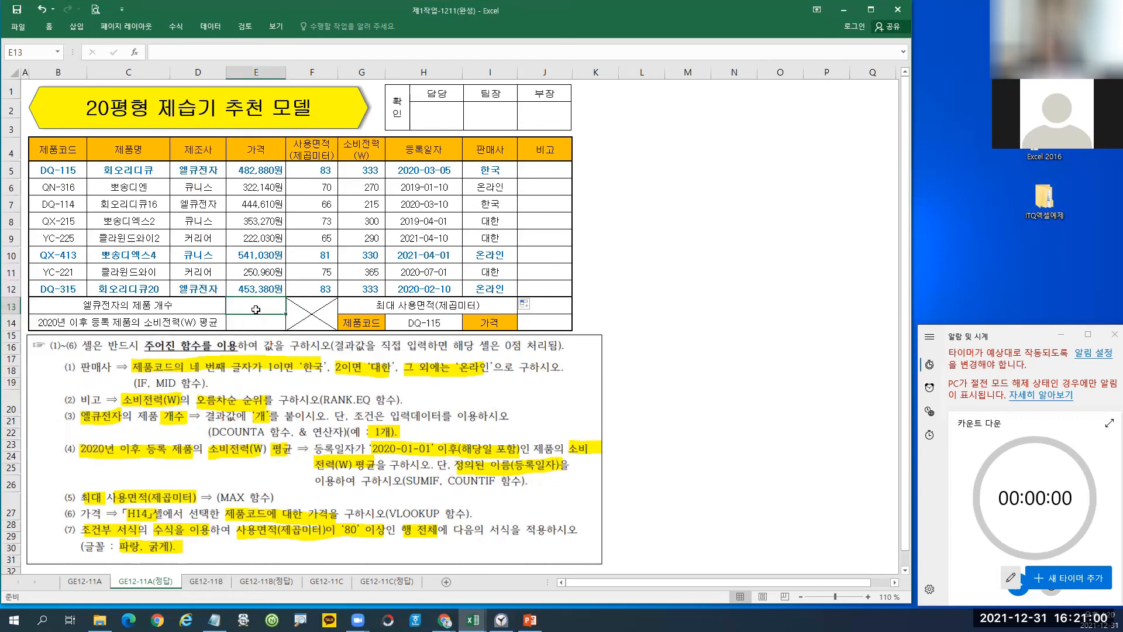
Enter =DCOUNTA(B4:H12,3,D4:D5) in E13 to count 엘큐전자 products, returning 3.00.
{"action": "type", "text": "="}
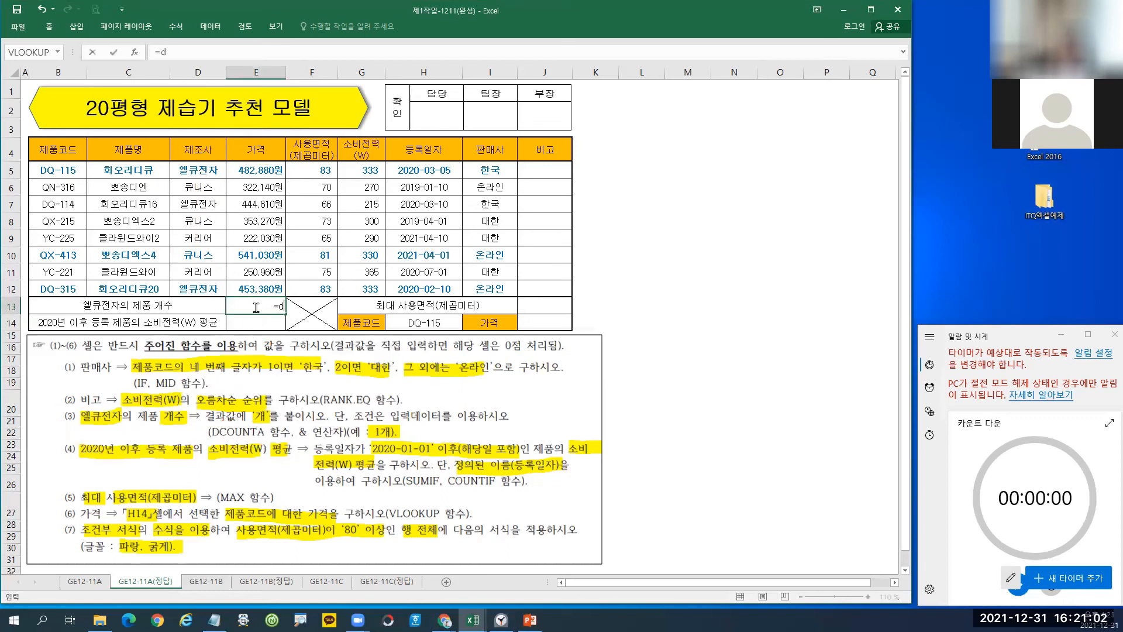
{"action": "type", "text": "d"}
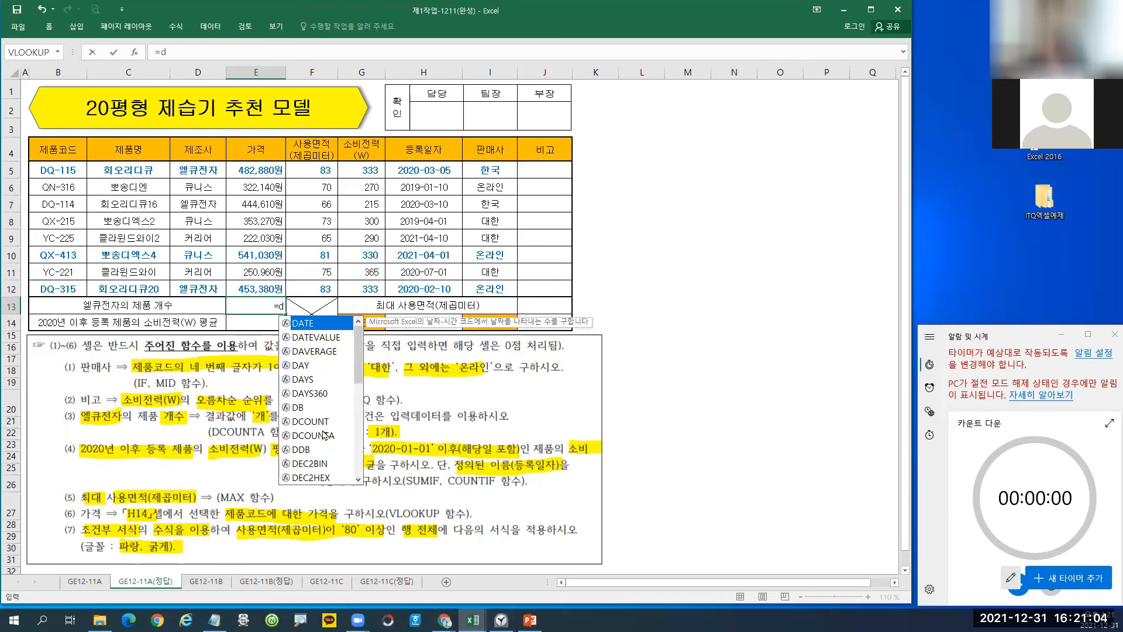
{"action": "double_click", "coordinate": [313, 435]}
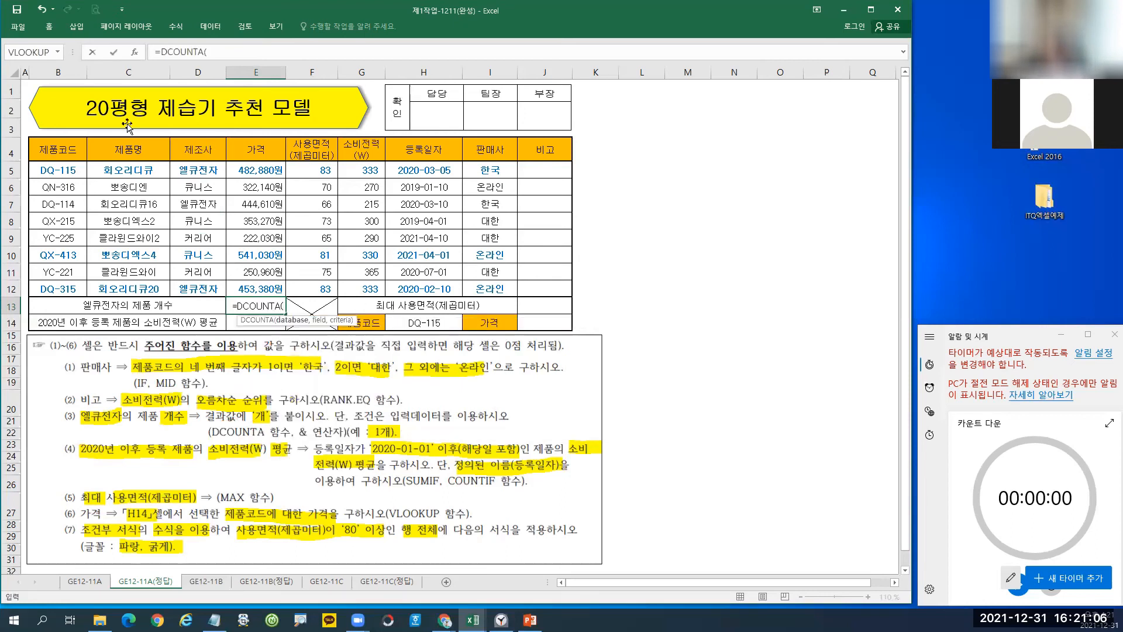
{"action": "left_click", "coordinate": [138, 54]}
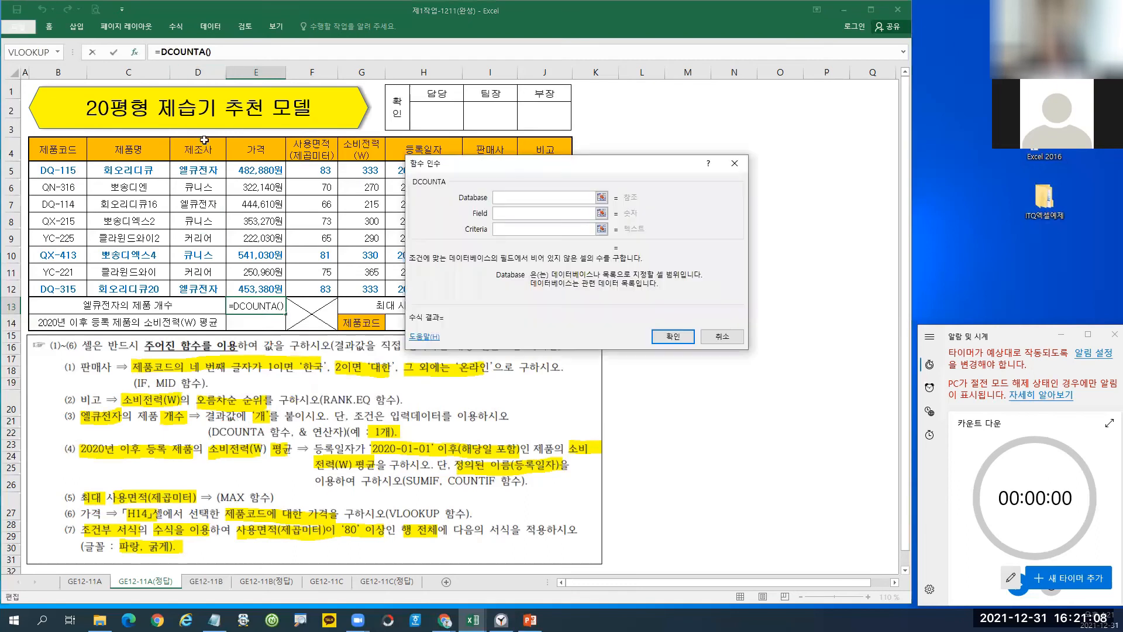
{"action": "left_click_drag", "start_coordinate": [61, 151], "coordinate": [424, 288]}
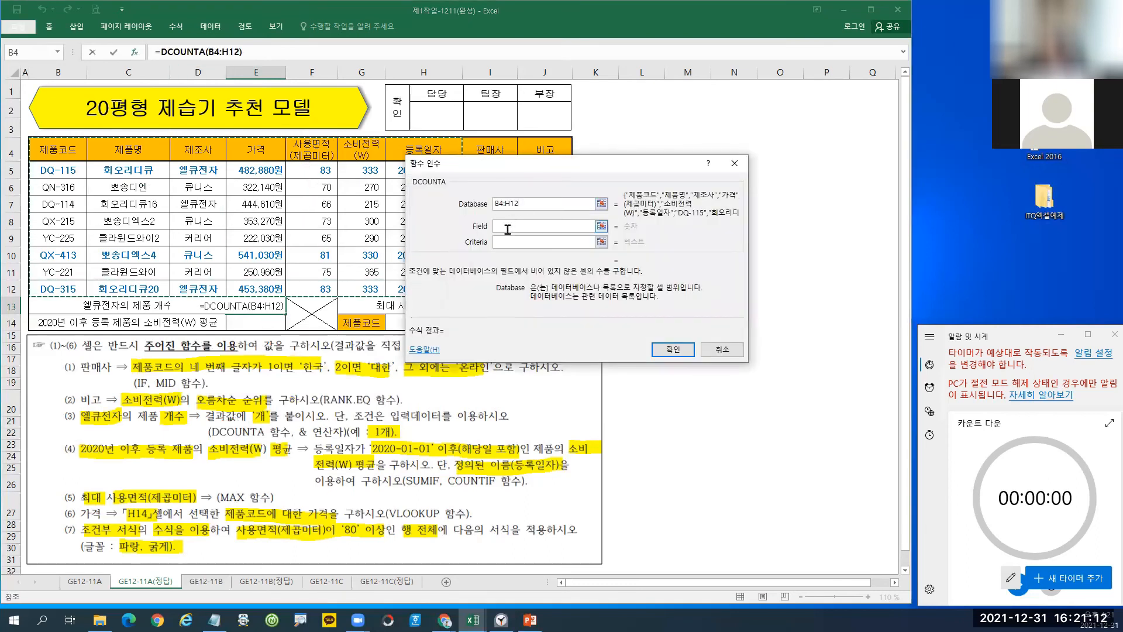
{"action": "left_click", "coordinate": [507, 227]}
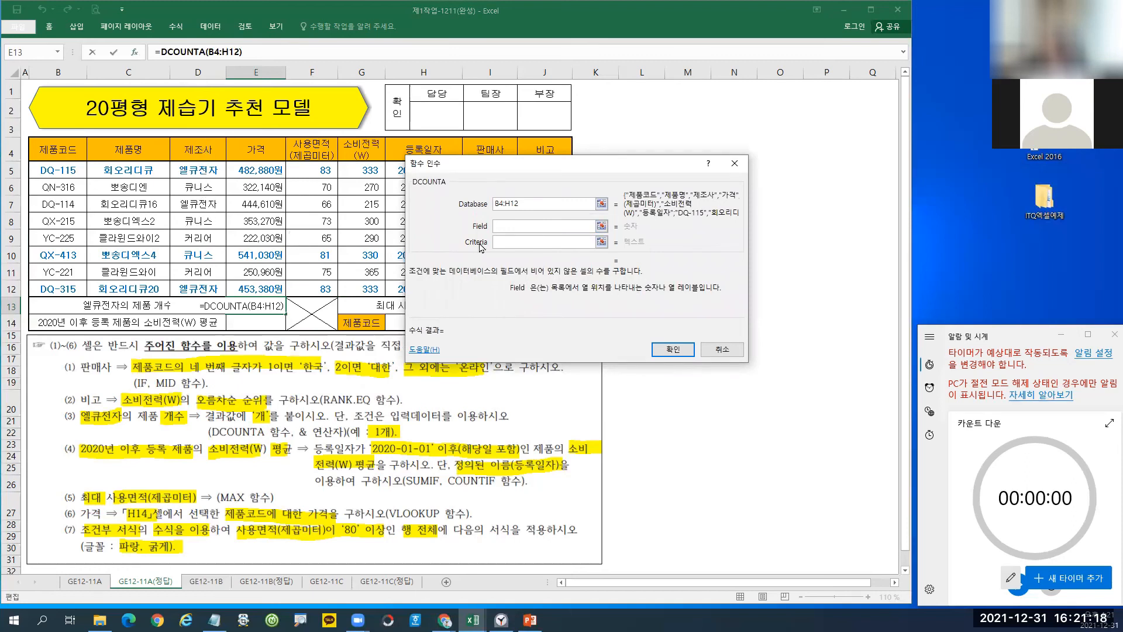
{"action": "type", "text": "3"}
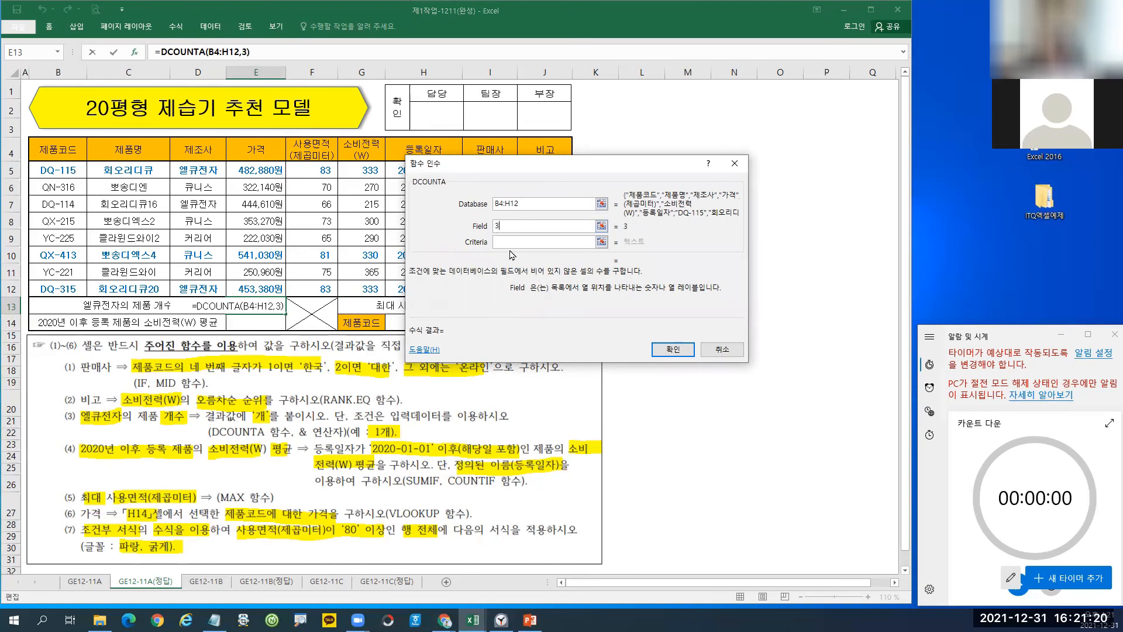
{"action": "left_click", "coordinate": [507, 242]}
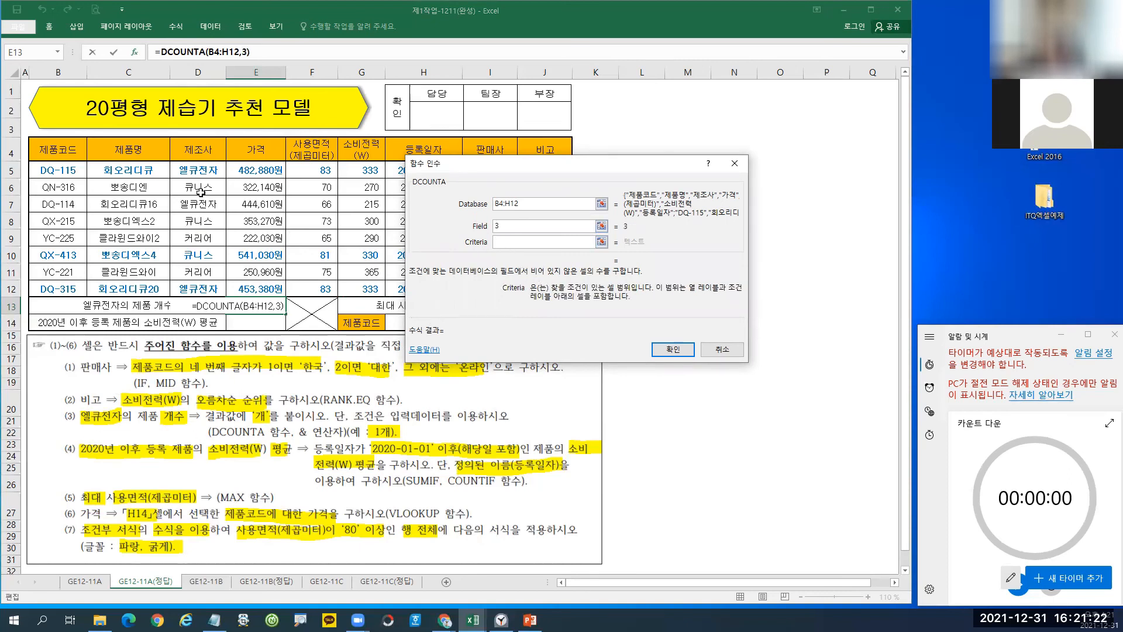
{"action": "left_click", "coordinate": [199, 148]}
{"action": "left_click_drag", "start_coordinate": [198, 148], "coordinate": [199, 169]}
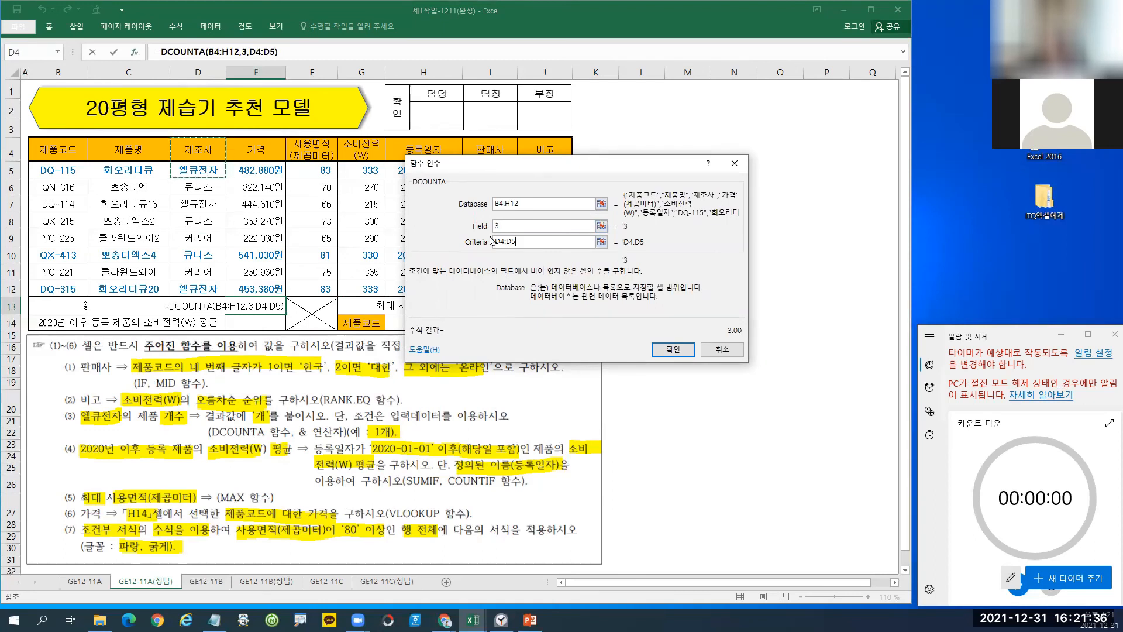
{"action": "left_click", "coordinate": [673, 350]}
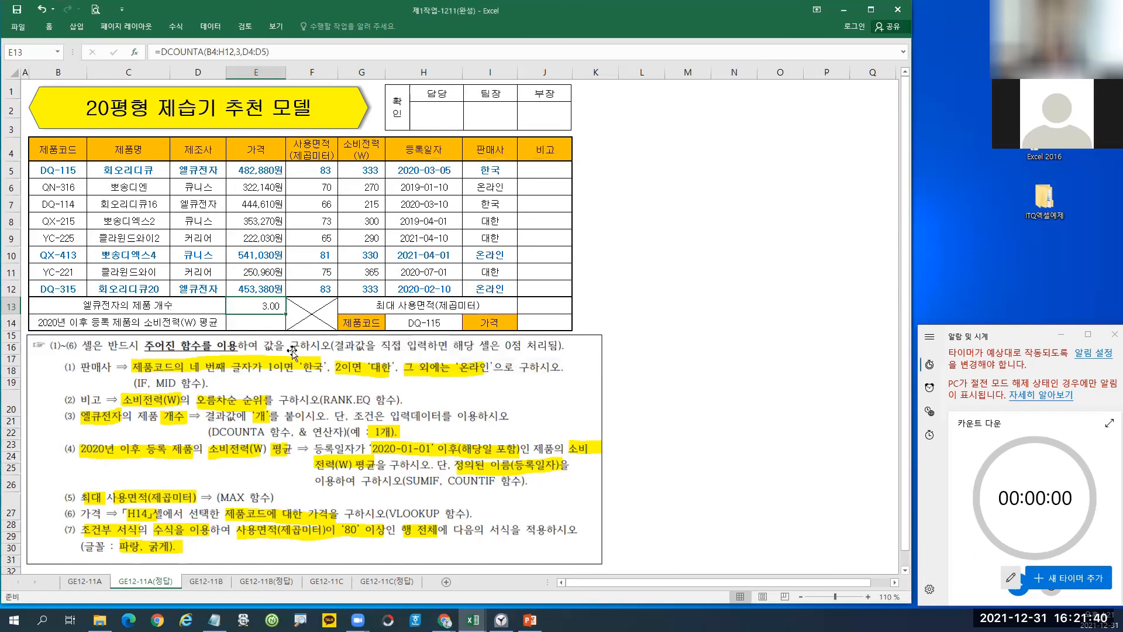
Apply Comma Style to E13 so the 엘큐전자 count shows without decimals.
{"action": "left_click", "coordinate": [49, 26]}
{"action": "left_click", "coordinate": [444, 64]}
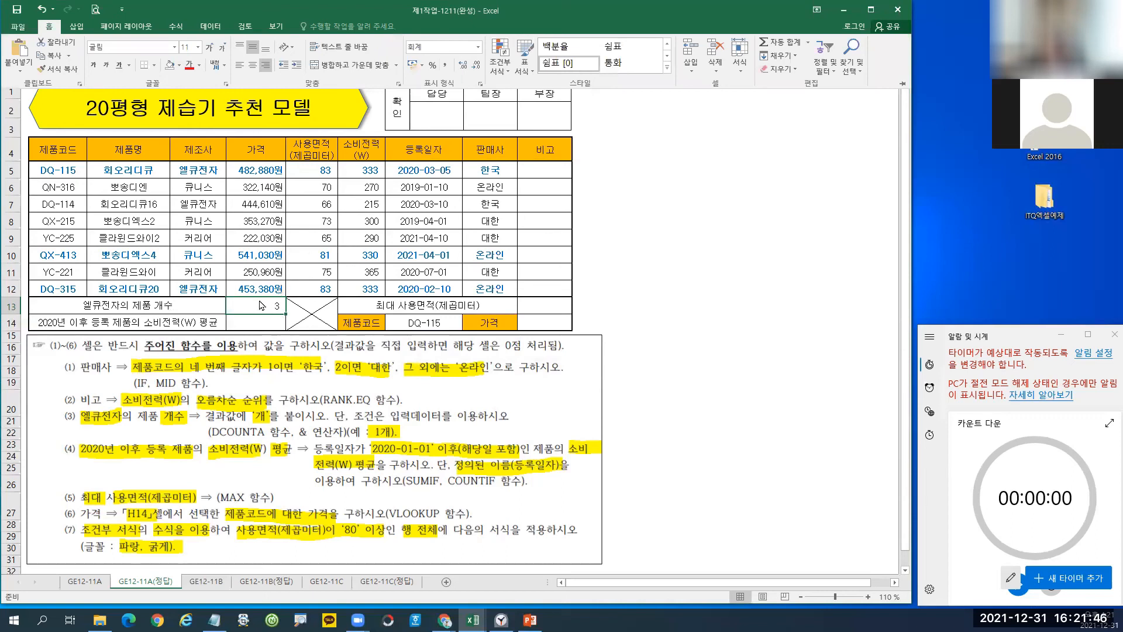
{"action": "left_click", "coordinate": [255, 307]}
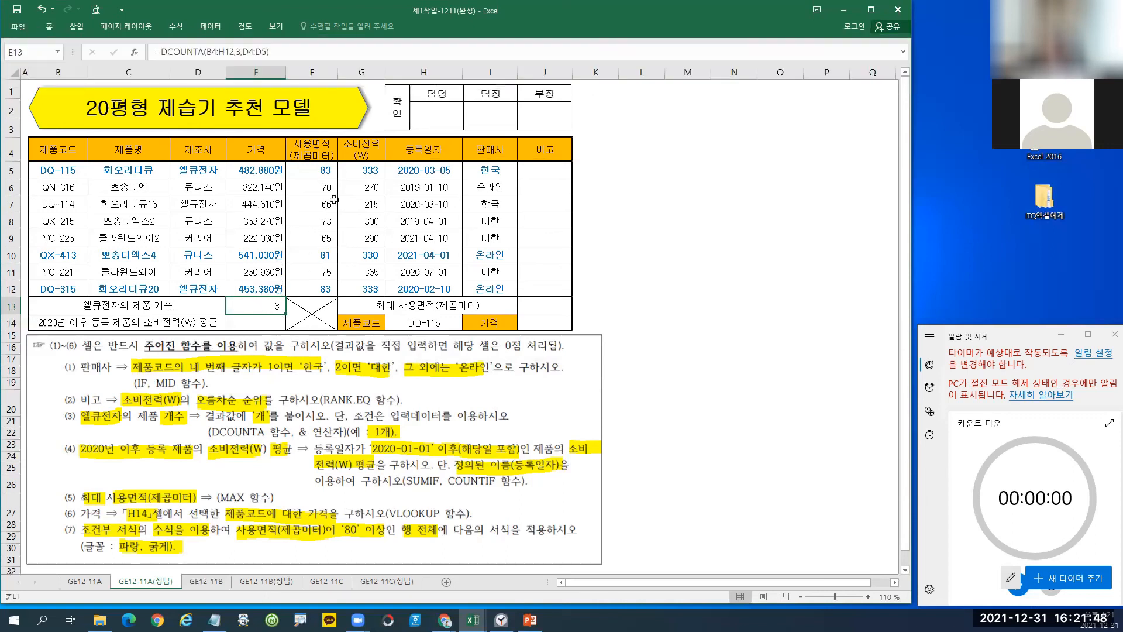
Append &"개" to E13's DCOUNTA formula so it displays 3개.
{"action": "left_click", "coordinate": [287, 52]}
{"action": "type", "text": "&\""}
{"action": "type", "text": "ㅐ"}
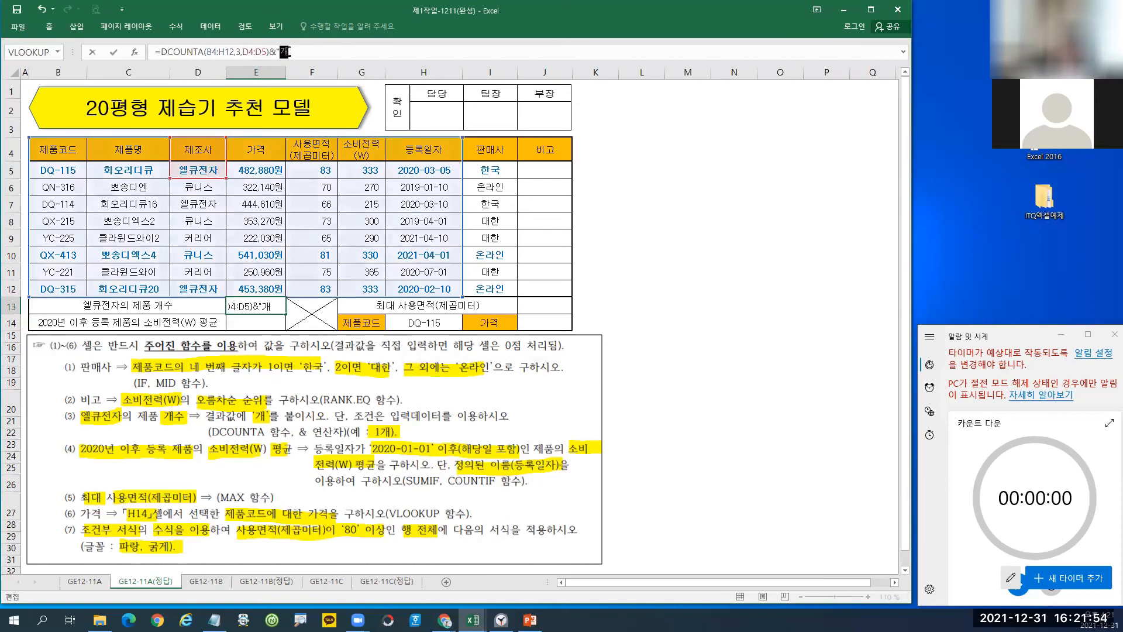
{"action": "key", "text": "Return"}
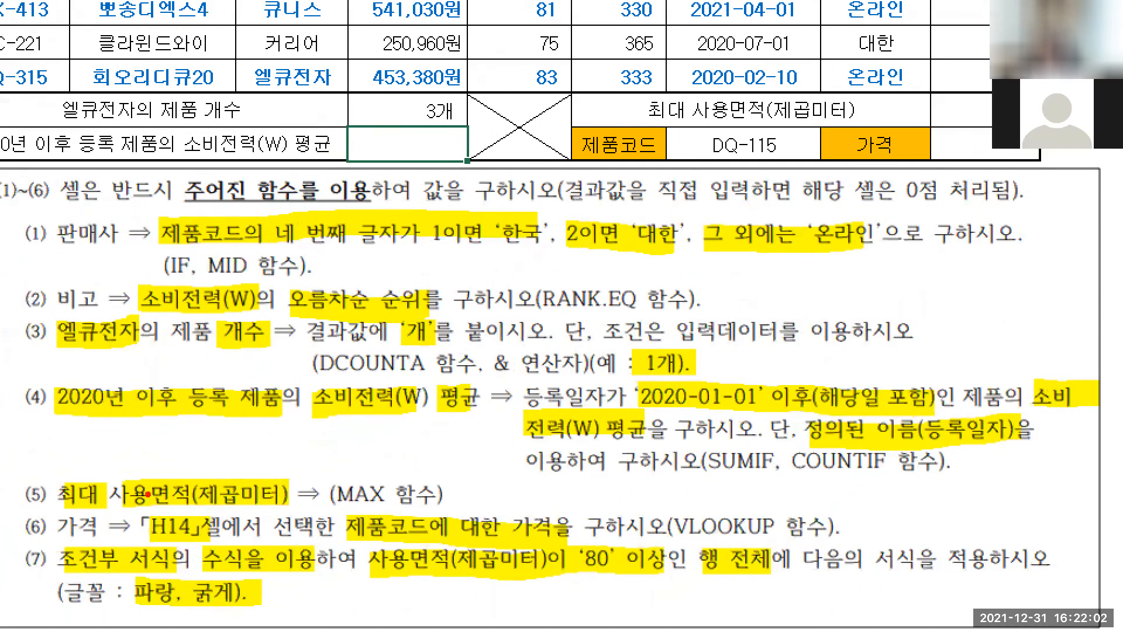
{"action": "left_click_drag", "start_coordinate": [312, 348], "coordinate": [340, 382]}
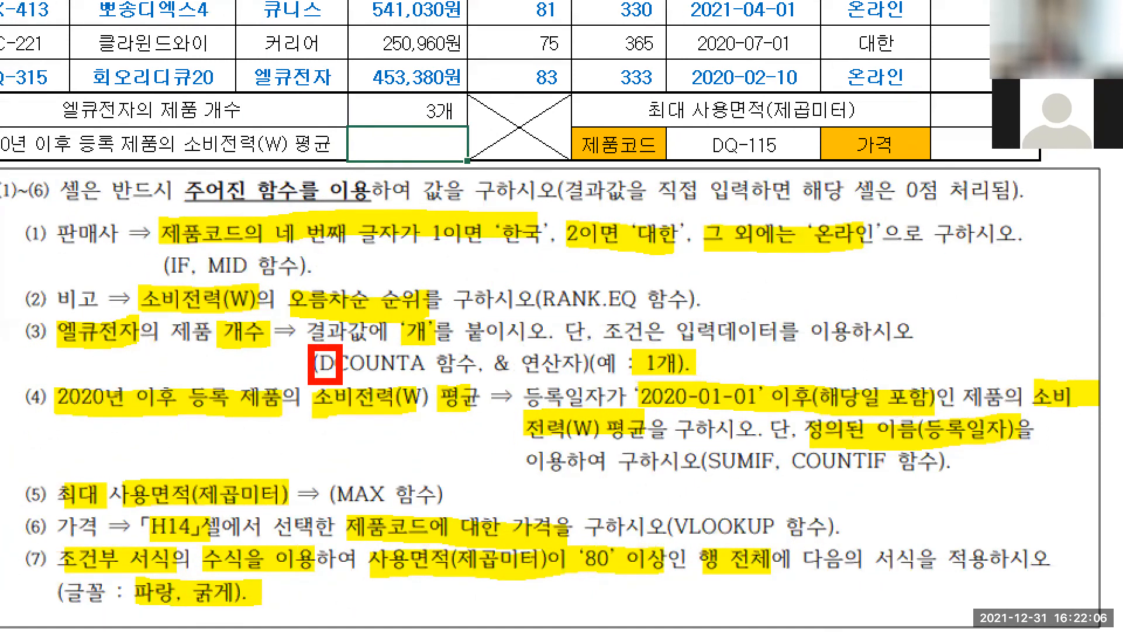
{"action": "left_click_drag", "start_coordinate": [167, 315], "coordinate": [264, 354]}
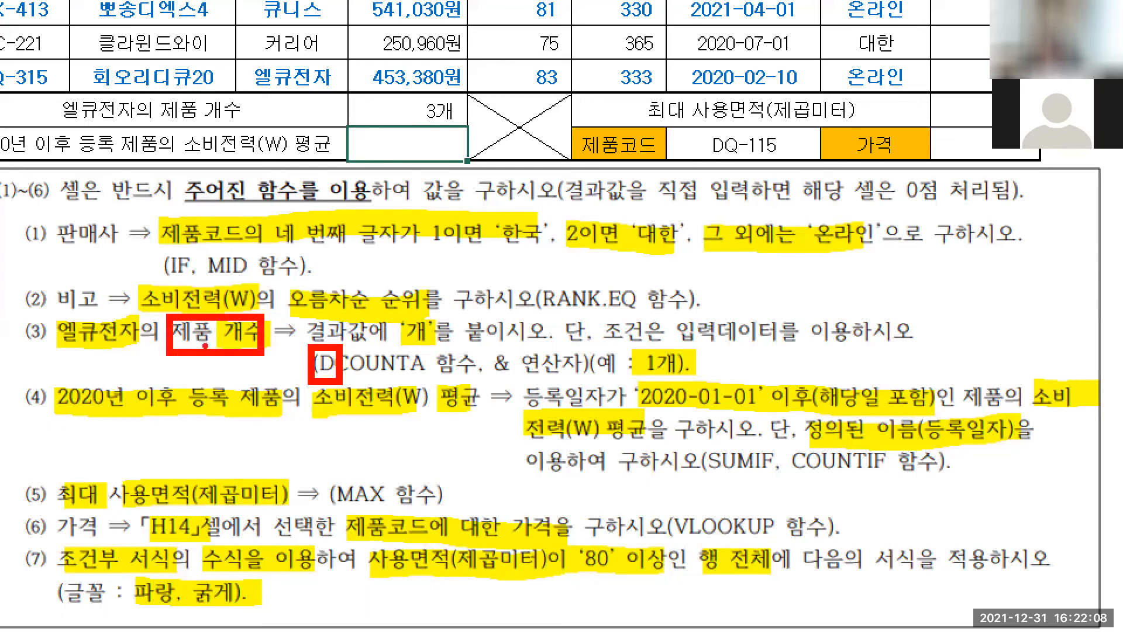
{"action": "left_click_drag", "start_coordinate": [162, 336], "coordinate": [227, 346]}
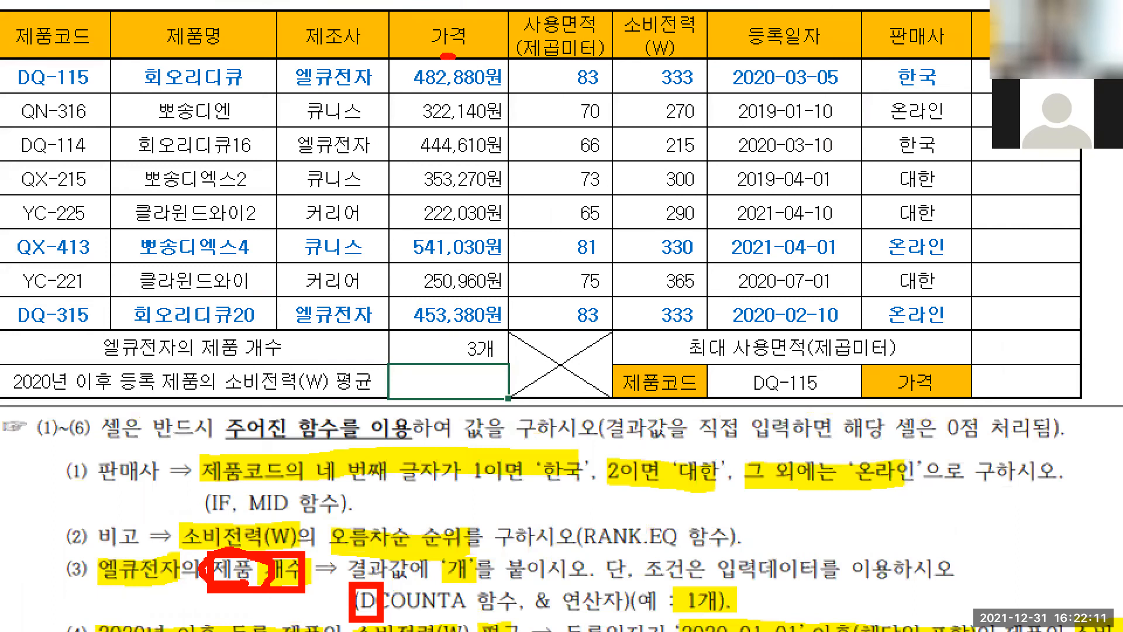
{"action": "left_click_drag", "start_coordinate": [447, 56], "coordinate": [456, 57]}
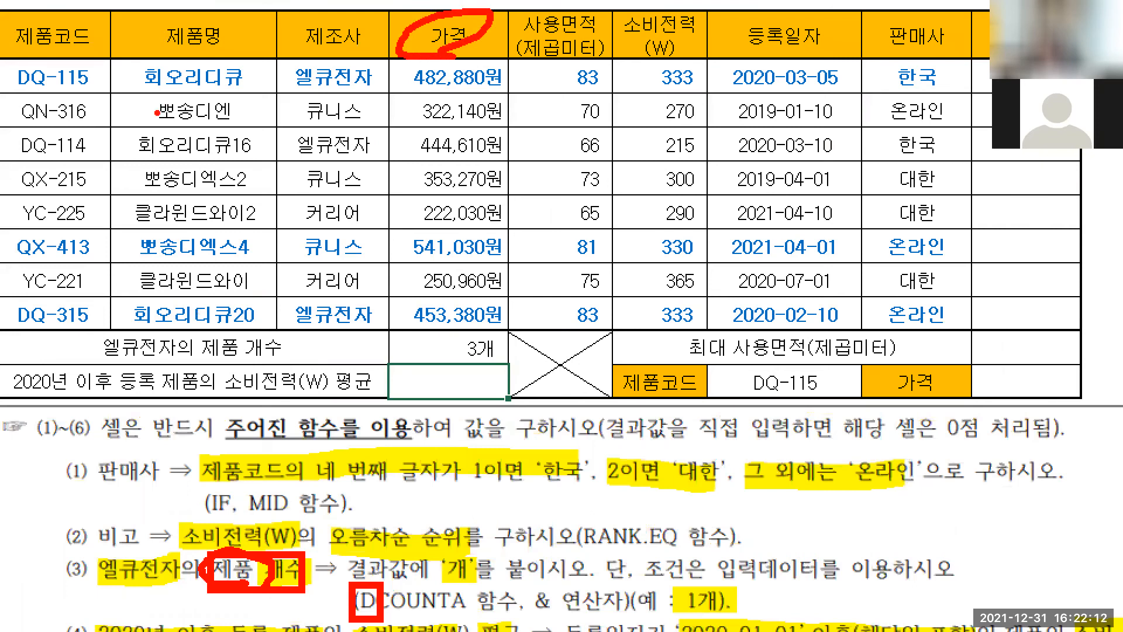
{"action": "left_click_drag", "start_coordinate": [63, 105], "coordinate": [48, 167]}
{"action": "left_click_drag", "start_coordinate": [180, 105], "coordinate": [262, 164]}
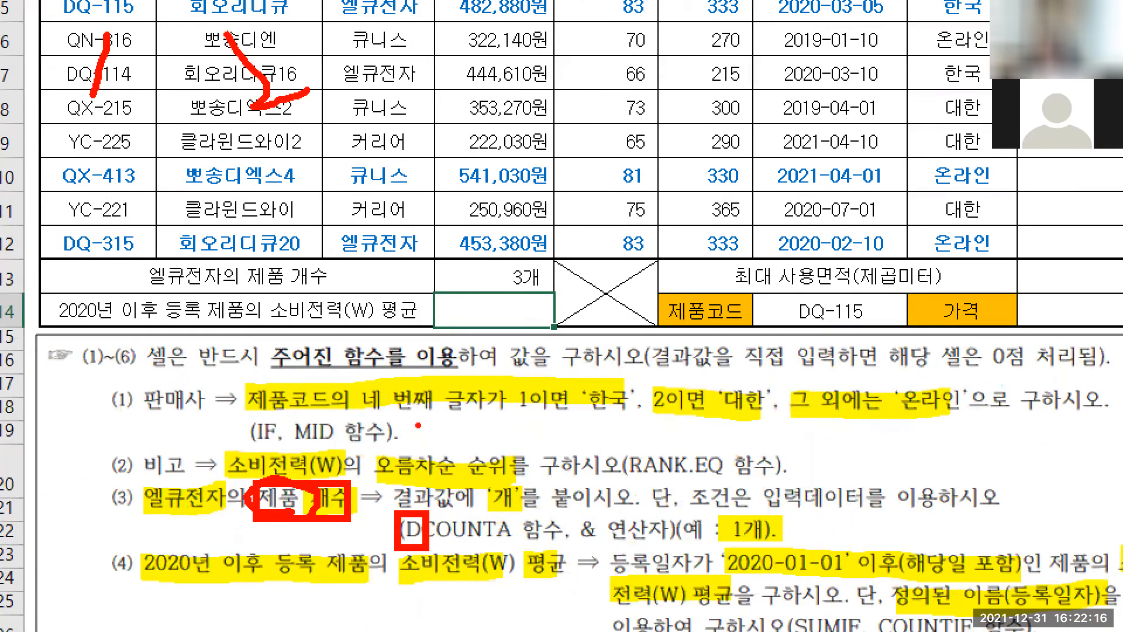
{"action": "mouse_move", "coordinate": [488, 554]}
{"action": "left_mouse_down"}
{"action": "mouse_move", "coordinate": [421, 553]}
{"action": "mouse_move", "coordinate": [468, 503]}
{"action": "mouse_move", "coordinate": [454, 550]}
{"action": "left_mouse_up"}
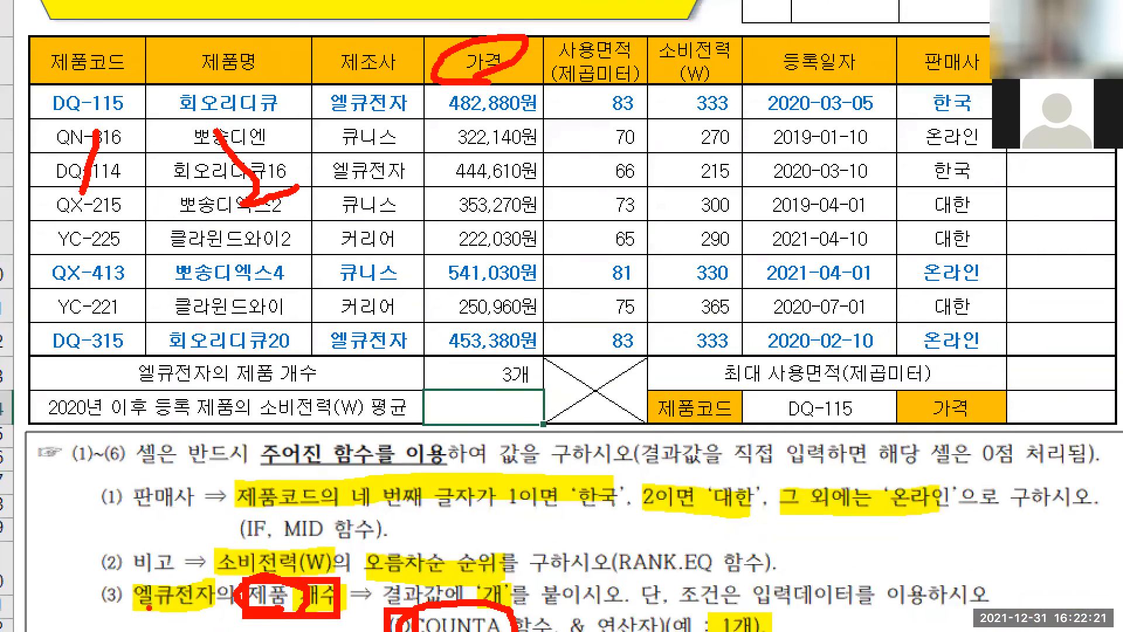
{"action": "left_click_drag", "start_coordinate": [136, 609], "coordinate": [208, 609]}
{"action": "left_click_drag", "start_coordinate": [308, 40], "coordinate": [423, 355]}
{"action": "key", "text": "Escape"}
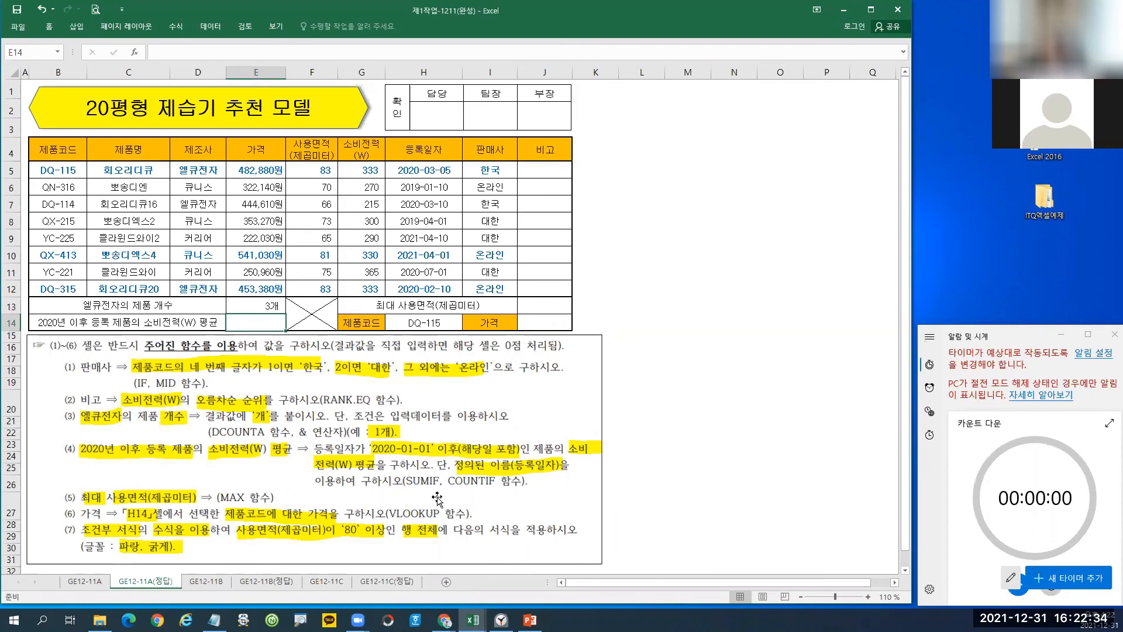
{"action": "key", "text": "ctrl+1"}
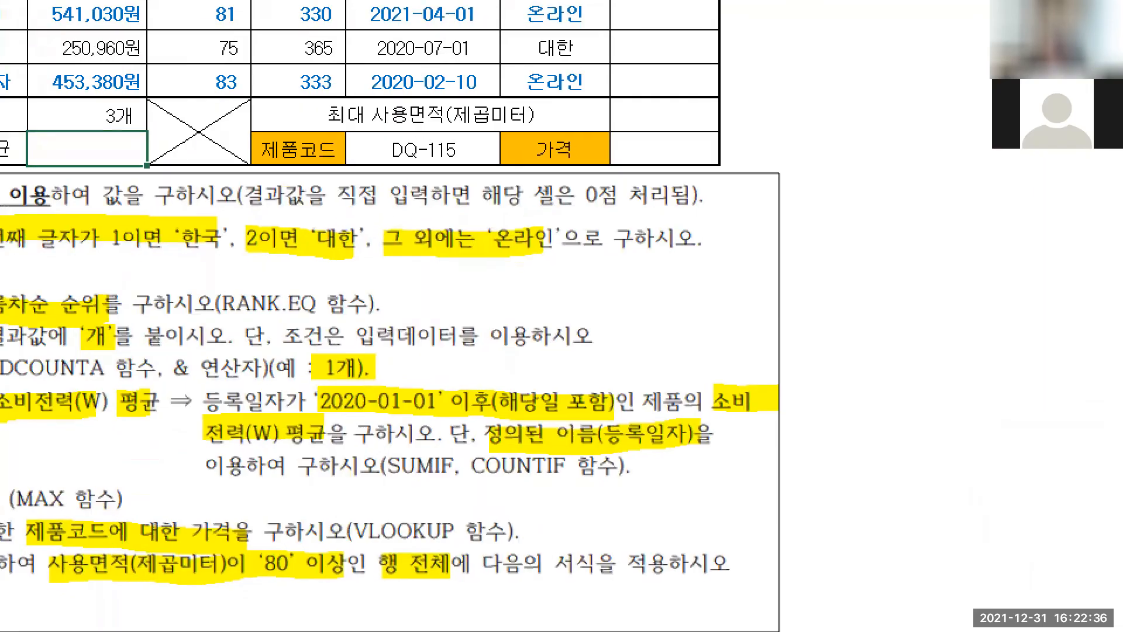
{"action": "mouse_move", "coordinate": [216, 379]}
{"action": "left_mouse_down"}
{"action": "mouse_move", "coordinate": [422, 487]}
{"action": "mouse_move", "coordinate": [813, 485]}
{"action": "mouse_move", "coordinate": [781, 485]}
{"action": "left_mouse_up"}
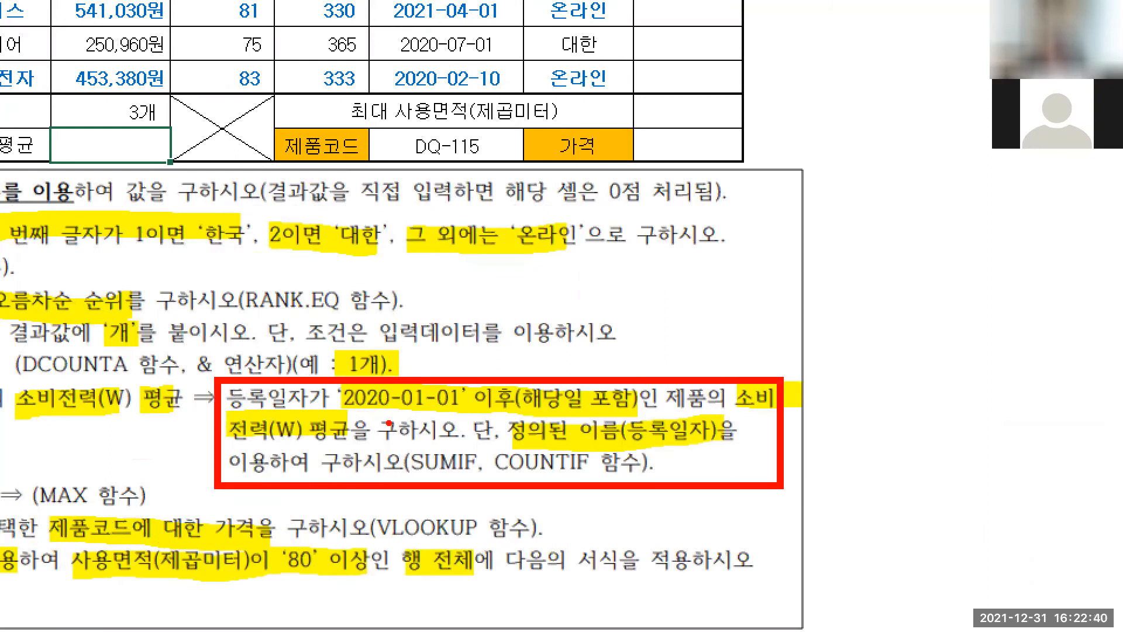
{"action": "left_click_drag", "start_coordinate": [340, 412], "coordinate": [619, 413]}
{"action": "mouse_move", "coordinate": [412, 416]}
{"action": "left_mouse_down"}
{"action": "mouse_move", "coordinate": [348, 427]}
{"action": "mouse_move", "coordinate": [331, 387]}
{"action": "mouse_move", "coordinate": [460, 377]}
{"action": "mouse_move", "coordinate": [440, 417]}
{"action": "mouse_move", "coordinate": [409, 419]}
{"action": "left_mouse_up"}
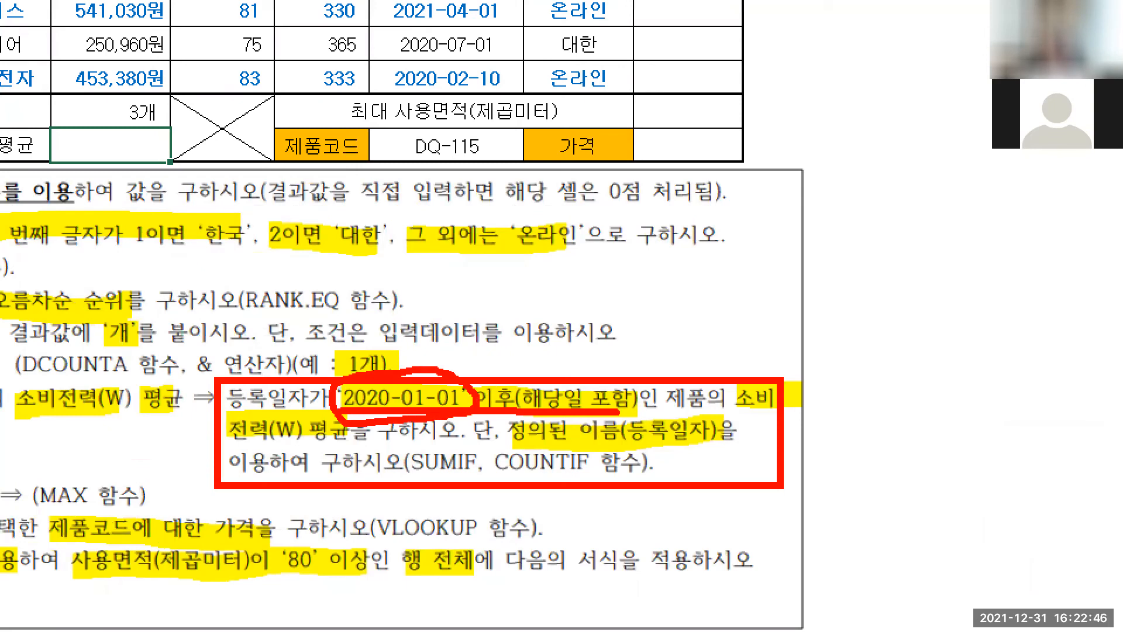
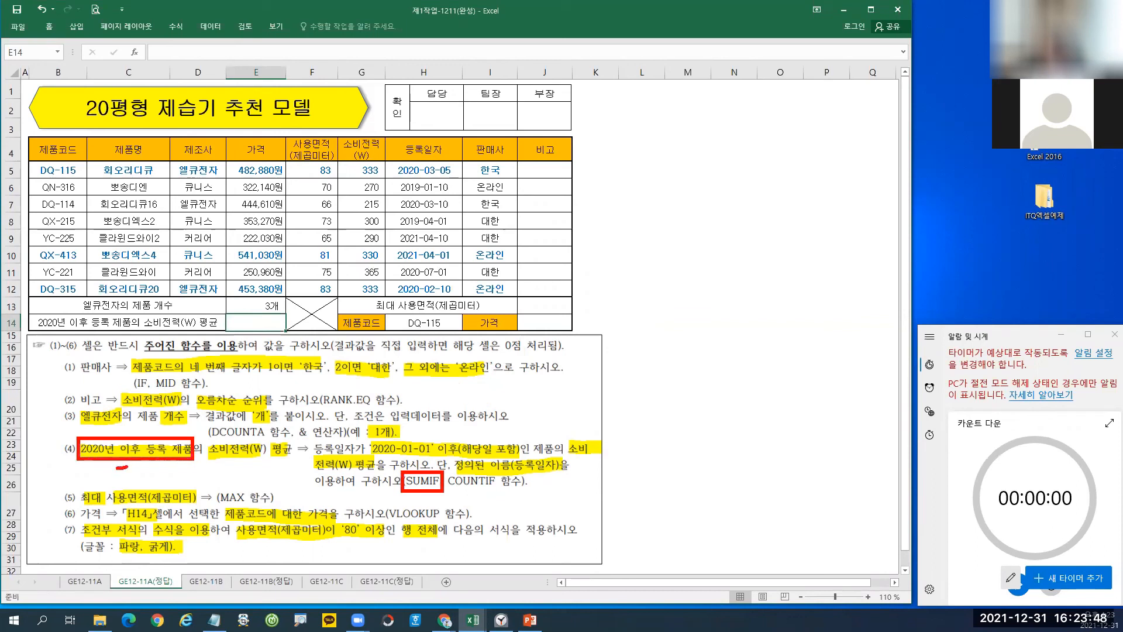
Annotate task 4's date condition and power consumption wording, adding a note beneath it.
{"action": "mouse_move", "coordinate": [161, 468]}
{"action": "left_mouse_down"}
{"action": "mouse_move", "coordinate": [187, 461]}
{"action": "mouse_move", "coordinate": [192, 481]}
{"action": "left_mouse_up"}
{"action": "left_click_drag", "start_coordinate": [204, 438], "coordinate": [270, 461]}
{"action": "left_click_drag", "start_coordinate": [236, 464], "coordinate": [250, 473]}
{"action": "left_click_drag", "start_coordinate": [239, 474], "coordinate": [252, 480]}
{"action": "mouse_move", "coordinate": [257, 466]}
{"action": "left_mouse_down"}
{"action": "mouse_move", "coordinate": [261, 494]}
{"action": "mouse_move", "coordinate": [268, 485]}
{"action": "left_mouse_up"}
{"action": "left_click_drag", "start_coordinate": [272, 468], "coordinate": [282, 490]}
{"action": "left_click_drag", "start_coordinate": [279, 475], "coordinate": [297, 499]}
{"action": "mouse_move", "coordinate": [299, 473]}
{"action": "left_mouse_down"}
{"action": "mouse_move", "coordinate": [307, 487]}
{"action": "mouse_move", "coordinate": [317, 477]}
{"action": "mouse_move", "coordinate": [319, 495]}
{"action": "left_mouse_up"}
{"action": "mouse_move", "coordinate": [316, 487]}
{"action": "left_mouse_down"}
{"action": "mouse_move", "coordinate": [329, 497]}
{"action": "mouse_move", "coordinate": [344, 464]}
{"action": "left_mouse_up"}
{"action": "left_click_drag", "start_coordinate": [329, 481], "coordinate": [346, 484]}
{"action": "mouse_move", "coordinate": [341, 480]}
{"action": "left_mouse_down"}
{"action": "mouse_move", "coordinate": [348, 496]}
{"action": "mouse_move", "coordinate": [359, 479]}
{"action": "left_mouse_up"}
{"action": "left_click_drag", "start_coordinate": [362, 462], "coordinate": [365, 489]}
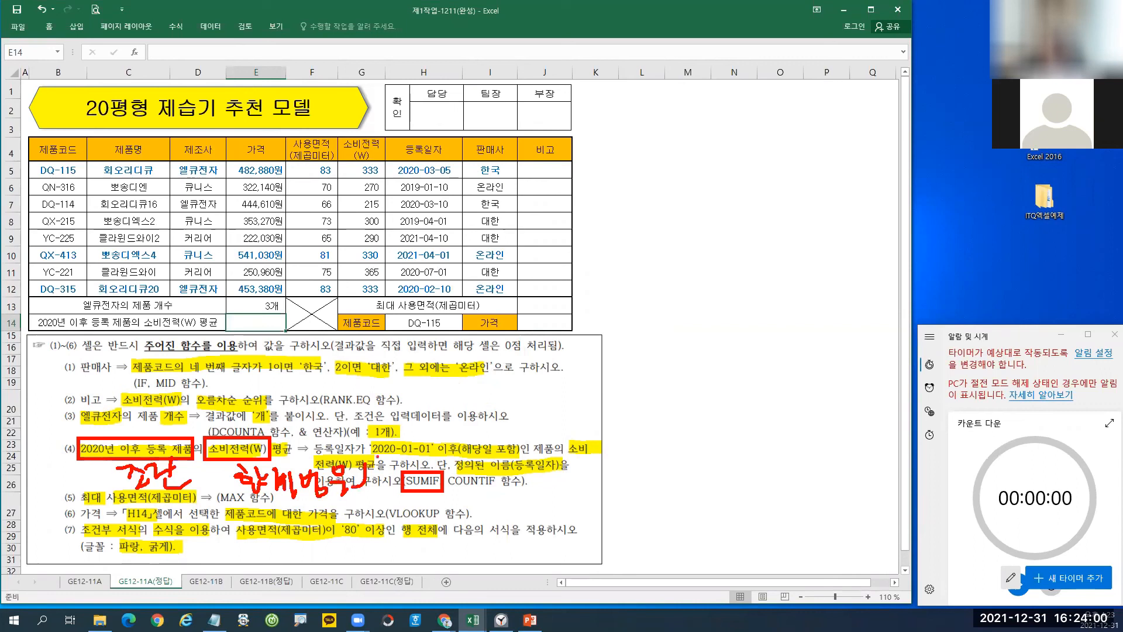
Mark the dates, the 2020 condition and power consumption as SUMIF's three arguments, then clear annotations.
{"action": "left_click_drag", "start_coordinate": [385, 162], "coordinate": [464, 298]}
{"action": "left_click_drag", "start_coordinate": [440, 221], "coordinate": [441, 248]}
{"action": "mouse_move", "coordinate": [431, 247]}
{"action": "left_mouse_down"}
{"action": "mouse_move", "coordinate": [440, 215]}
{"action": "mouse_move", "coordinate": [437, 249]}
{"action": "left_mouse_up"}
{"action": "mouse_move", "coordinate": [111, 423]}
{"action": "left_mouse_down"}
{"action": "mouse_move", "coordinate": [137, 430]}
{"action": "mouse_move", "coordinate": [110, 406]}
{"action": "mouse_move", "coordinate": [121, 436]}
{"action": "left_mouse_up"}
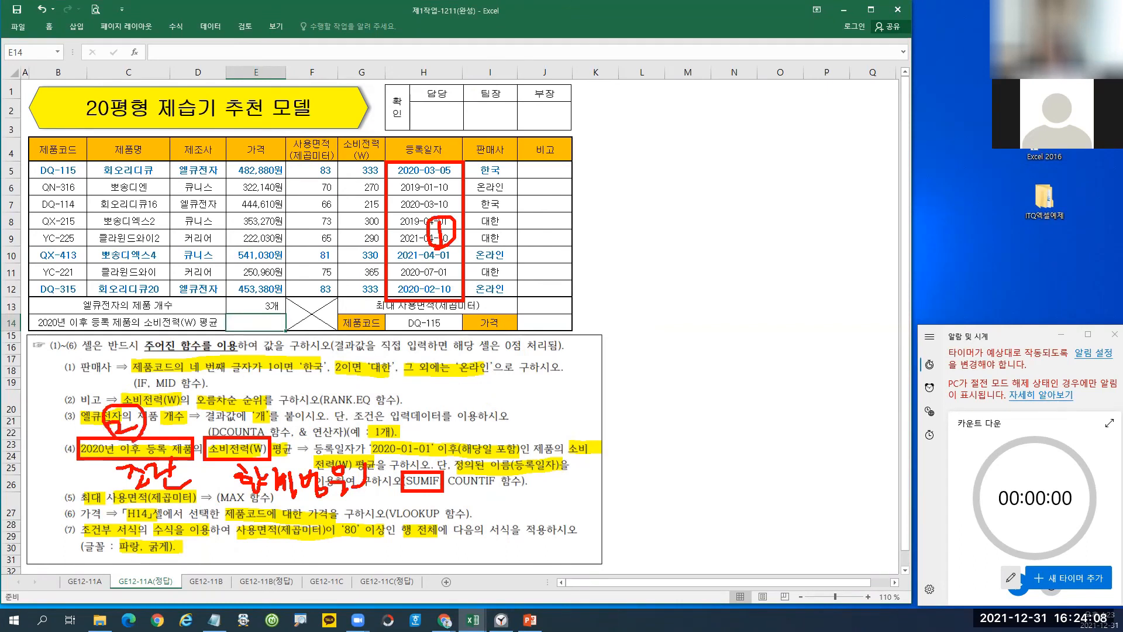
{"action": "mouse_move", "coordinate": [245, 414]}
{"action": "left_mouse_down"}
{"action": "mouse_move", "coordinate": [258, 443]}
{"action": "mouse_move", "coordinate": [251, 405]}
{"action": "left_mouse_up"}
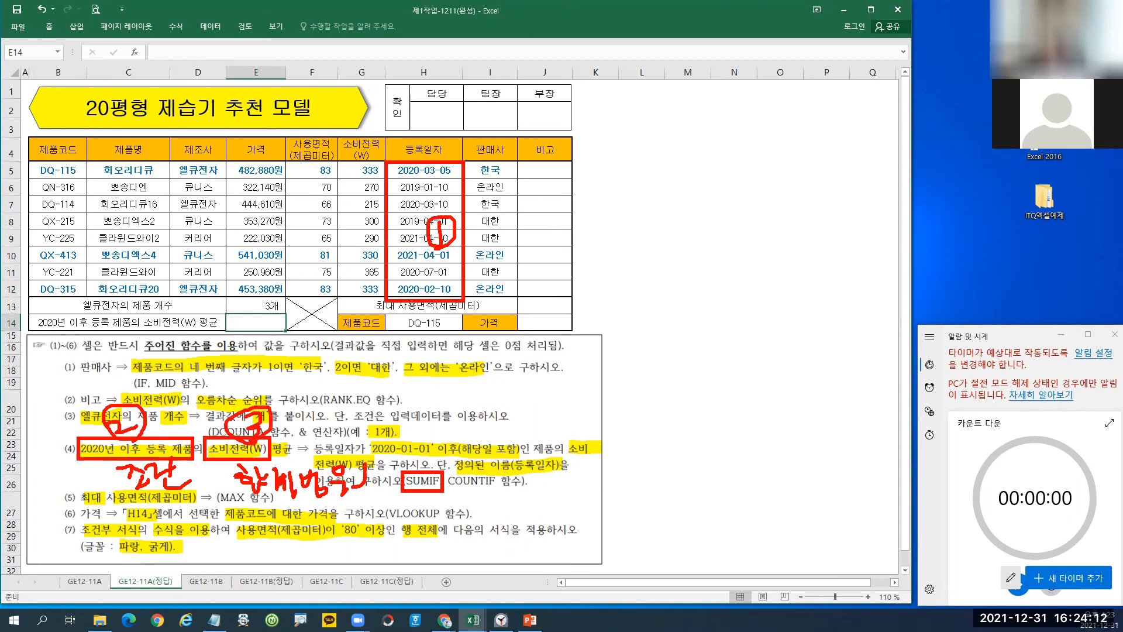
{"action": "key", "text": "Escape"}
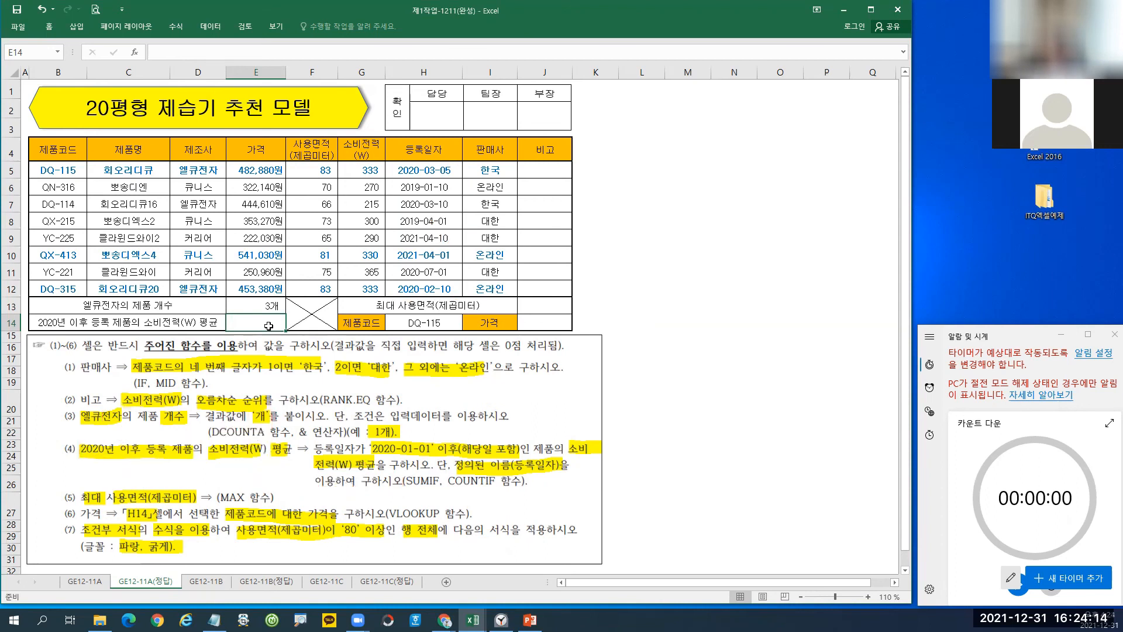
Begin =SUMIF in E14 with range 등록일자 and criterion >=2020-01-01.
{"action": "type", "text": "=su"}
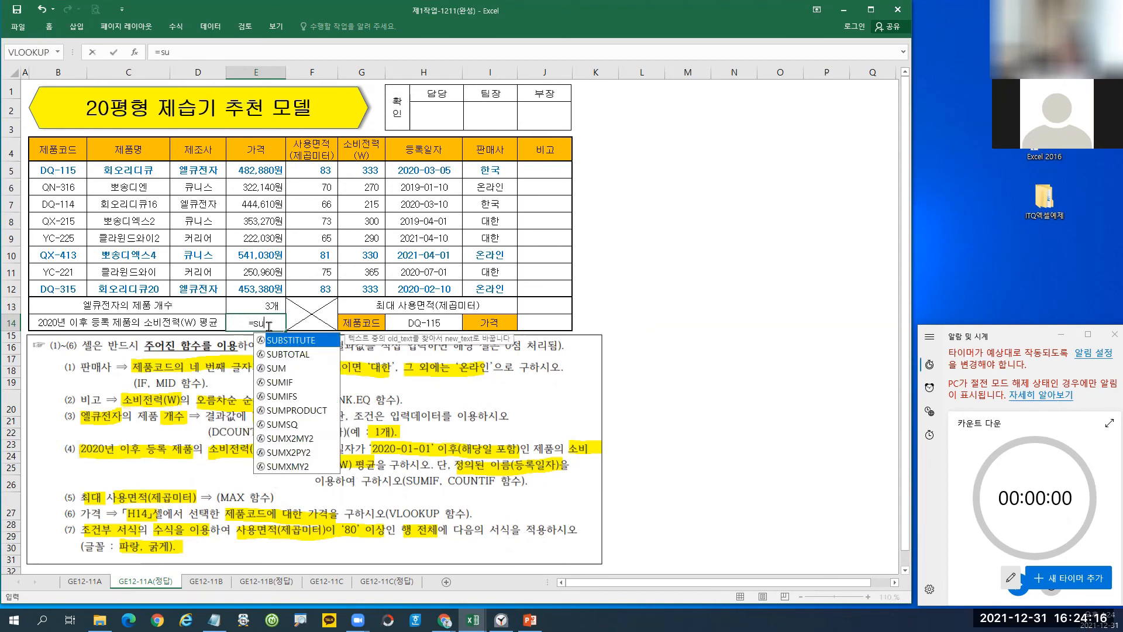
{"action": "double_click", "coordinate": [283, 383]}
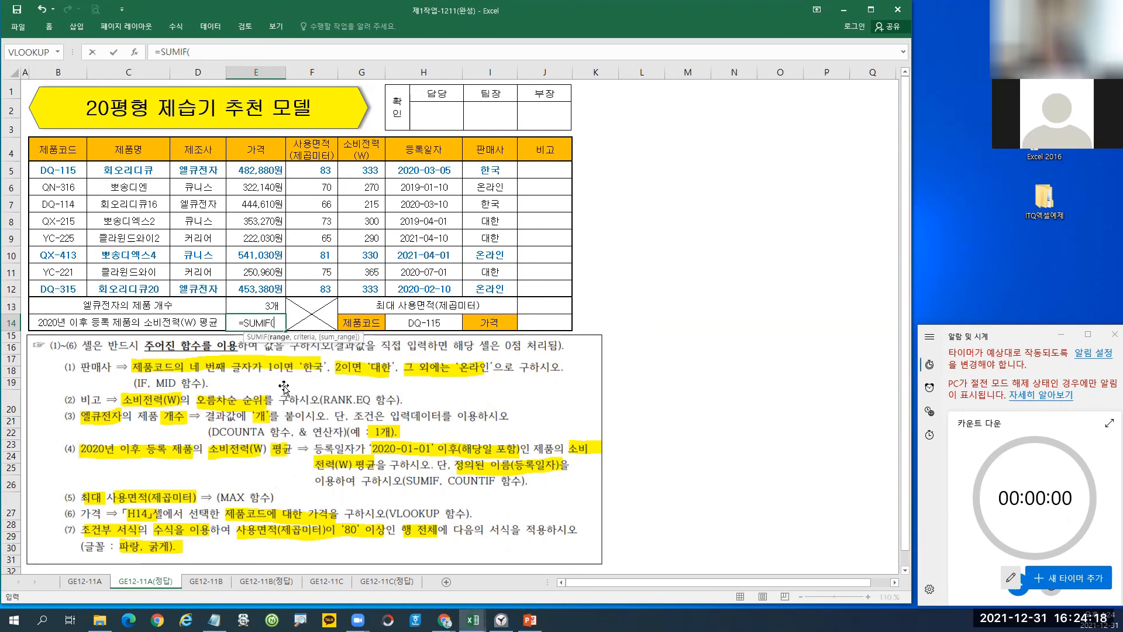
{"action": "left_click", "coordinate": [135, 53]}
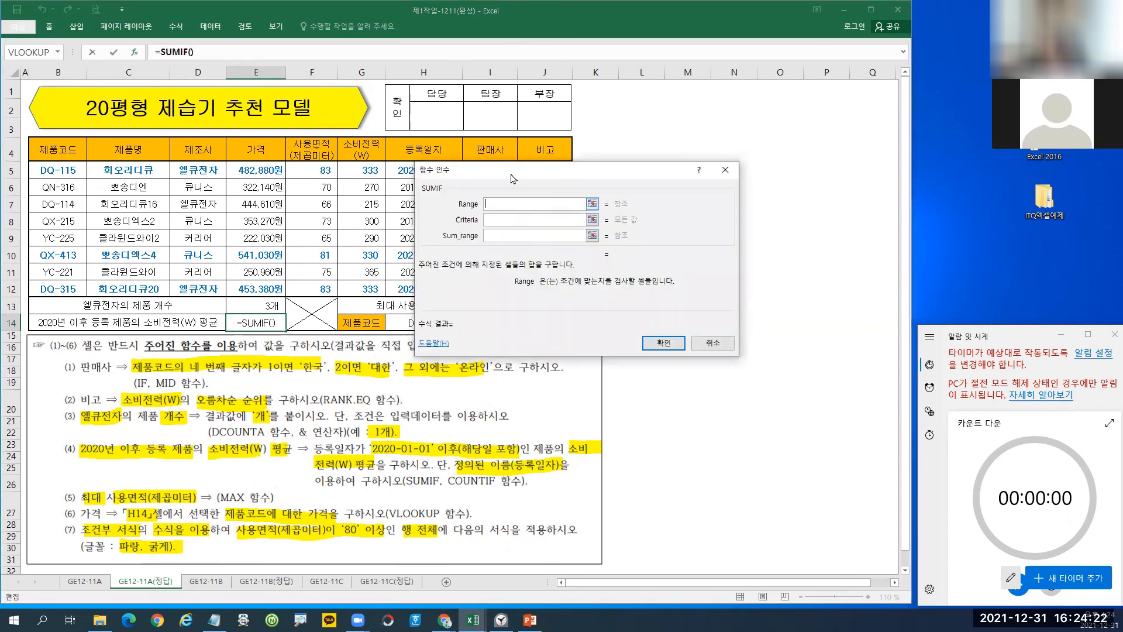
{"action": "left_click_drag", "start_coordinate": [513, 176], "coordinate": [579, 287]}
{"action": "left_click_drag", "start_coordinate": [409, 171], "coordinate": [422, 291]}
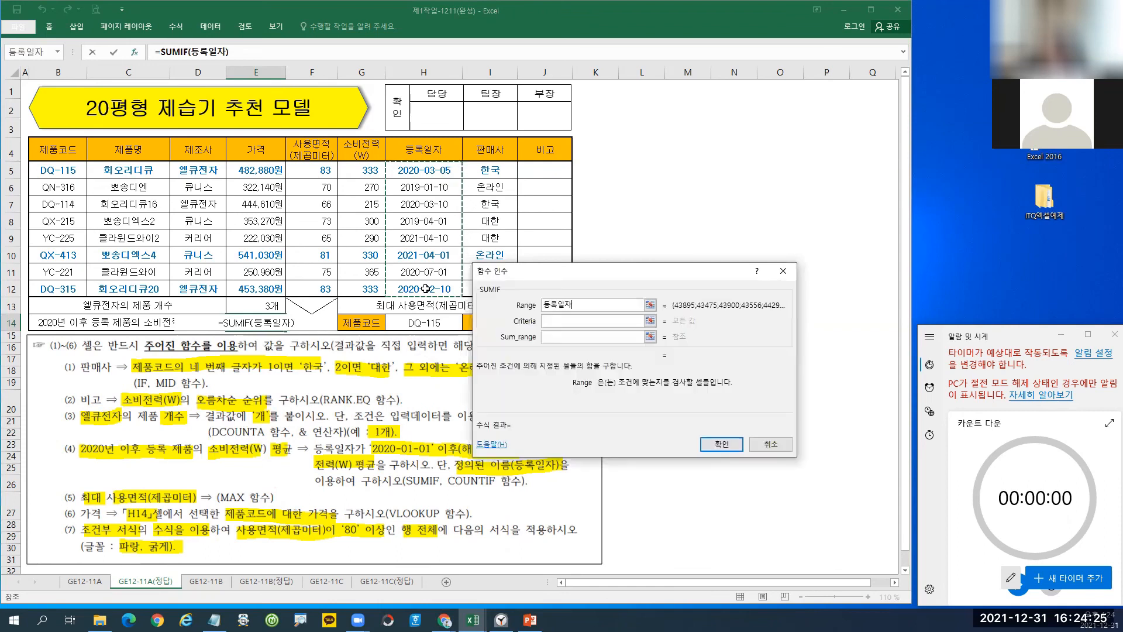
{"action": "left_click", "coordinate": [552, 322]}
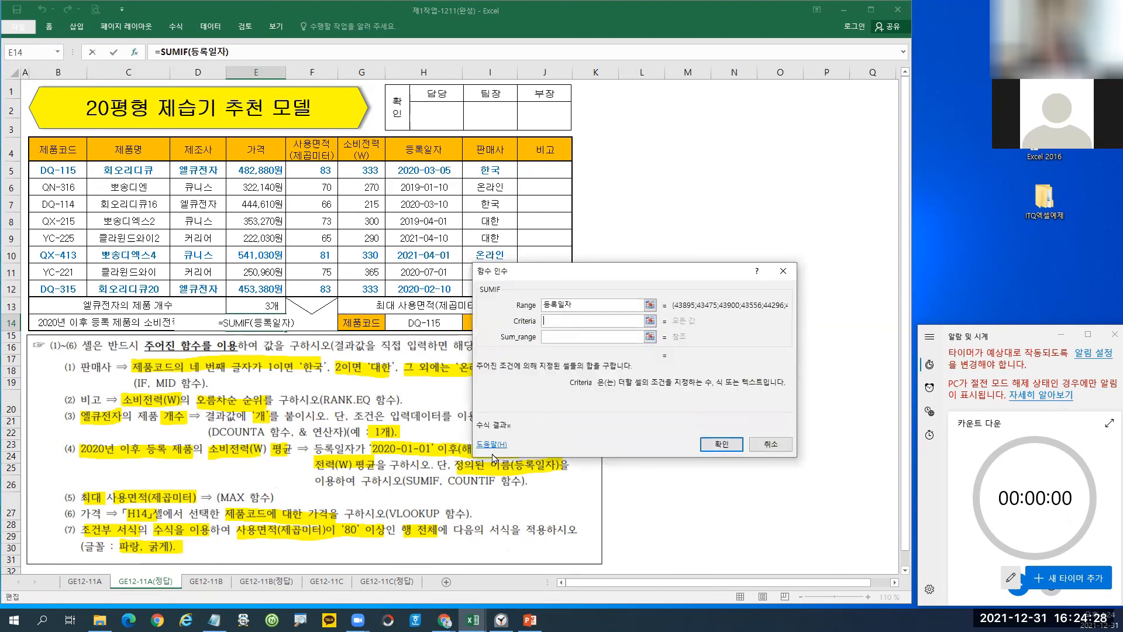
{"action": "type", "text": ">="}
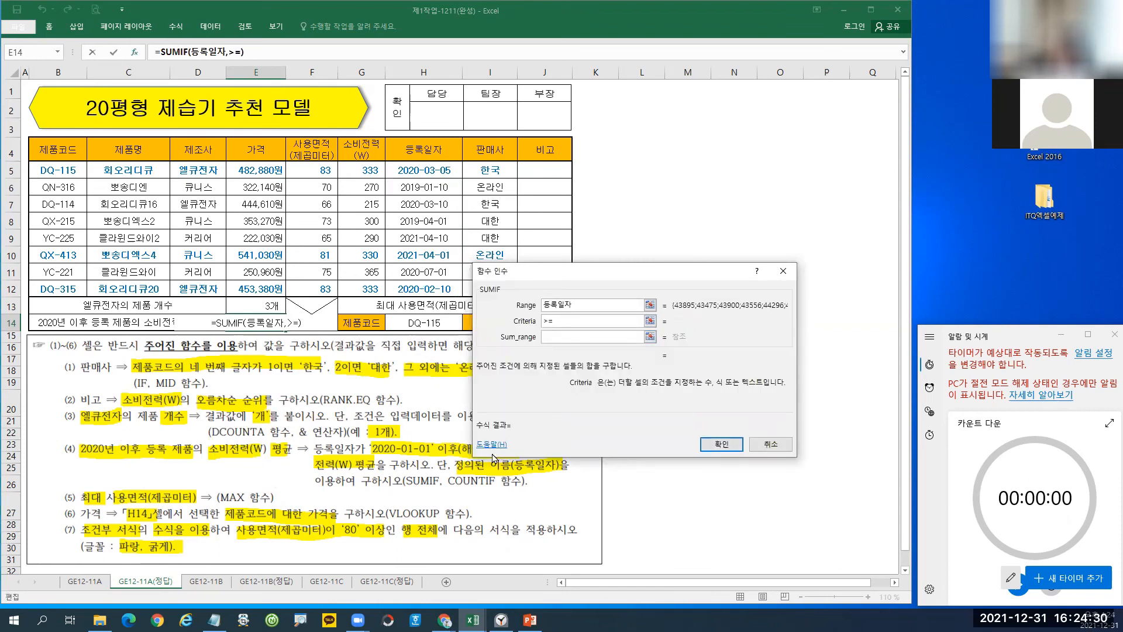
{"action": "type", "text": "2020-01"}
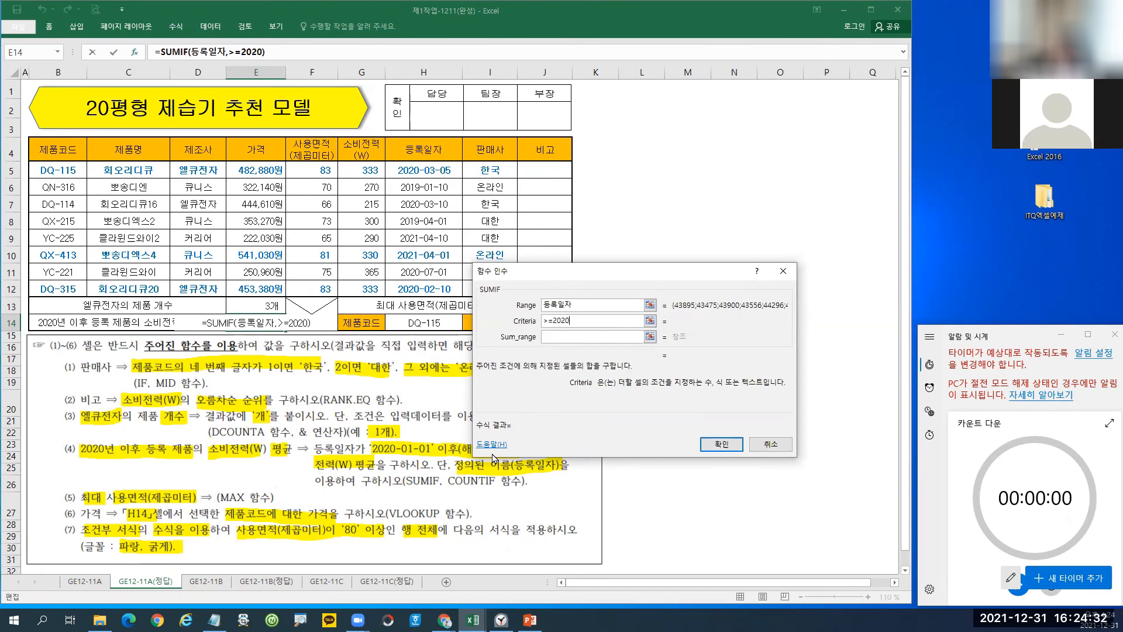
{"action": "type", "text": "-01"}
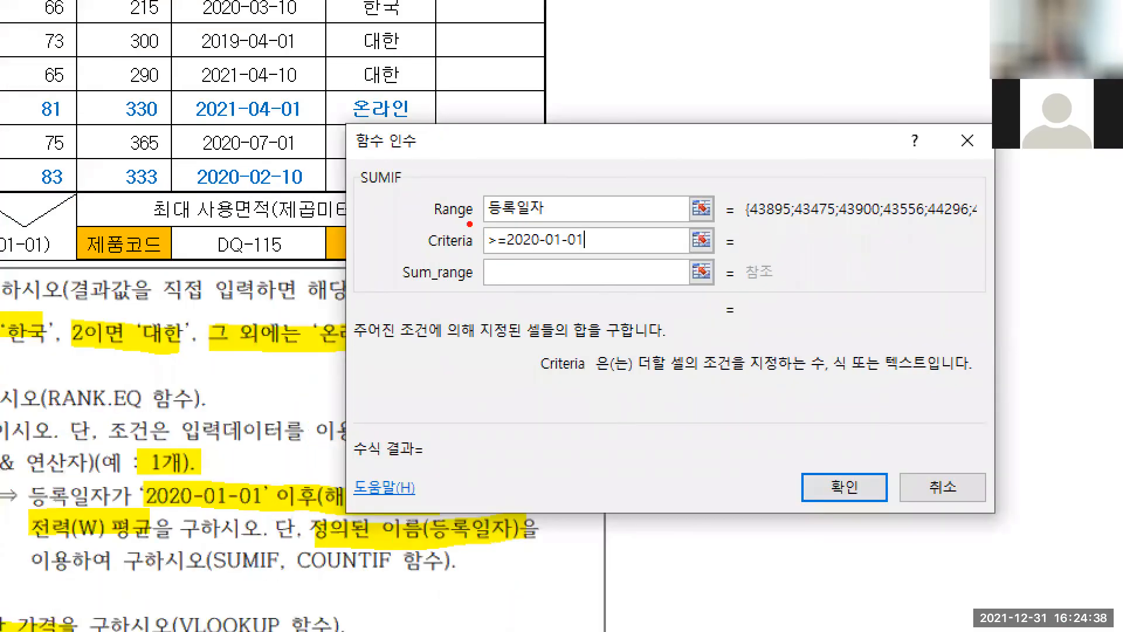
Annotate the >= date criterion and the 등록일자 range on screen.
{"action": "left_click_drag", "start_coordinate": [468, 223], "coordinate": [612, 259]}
{"action": "left_click_drag", "start_coordinate": [651, 201], "coordinate": [682, 262]}
{"action": "mouse_move", "coordinate": [720, 221]}
{"action": "left_mouse_down"}
{"action": "mouse_move", "coordinate": [747, 218]}
{"action": "mouse_move", "coordinate": [748, 233]}
{"action": "left_mouse_up"}
{"action": "mouse_move", "coordinate": [768, 206]}
{"action": "left_mouse_down"}
{"action": "mouse_move", "coordinate": [814, 225]}
{"action": "mouse_move", "coordinate": [791, 251]}
{"action": "left_mouse_up"}
{"action": "left_click_drag", "start_coordinate": [825, 218], "coordinate": [848, 234]}
{"action": "mouse_move", "coordinate": [535, 229]}
{"action": "left_mouse_down"}
{"action": "mouse_move", "coordinate": [485, 190]}
{"action": "mouse_move", "coordinate": [549, 237]}
{"action": "mouse_move", "coordinate": [605, 254]}
{"action": "left_mouse_up"}
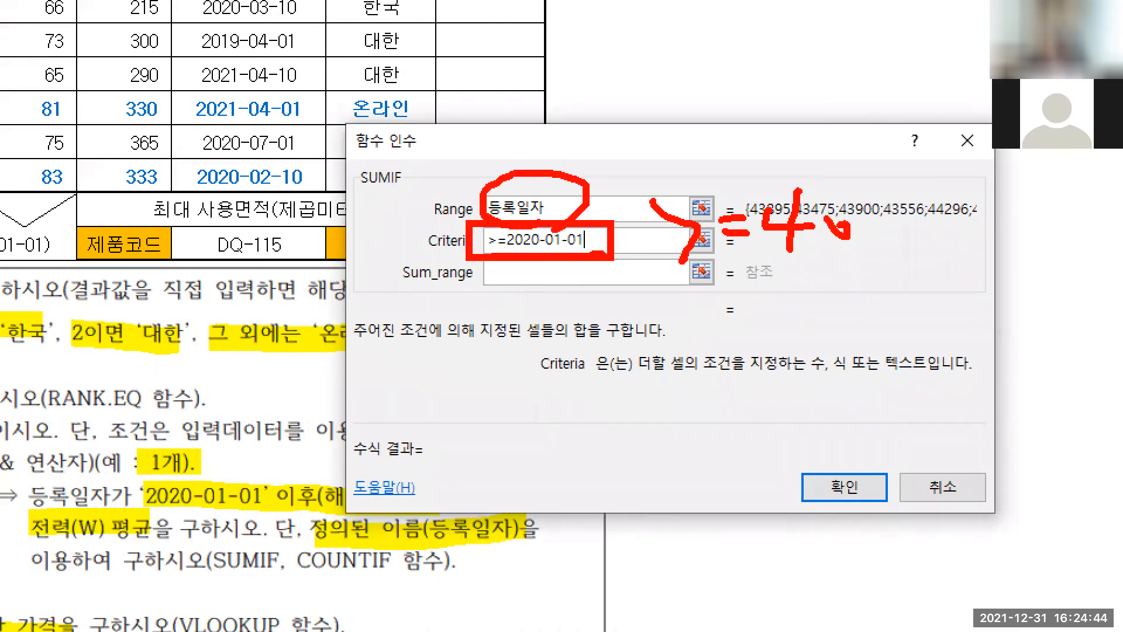
{"action": "key", "text": "Escape"}
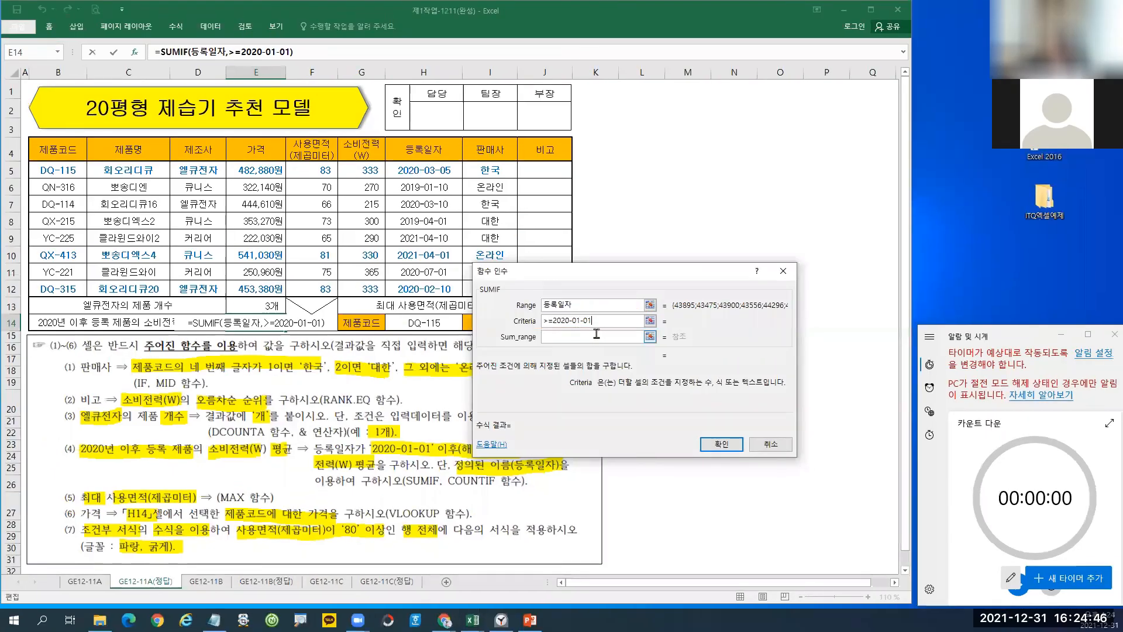
Set the SUMIF sum range to the 소비전력(W) values G5:G12.
{"action": "left_click", "coordinate": [589, 322]}
{"action": "left_click", "coordinate": [553, 337]}
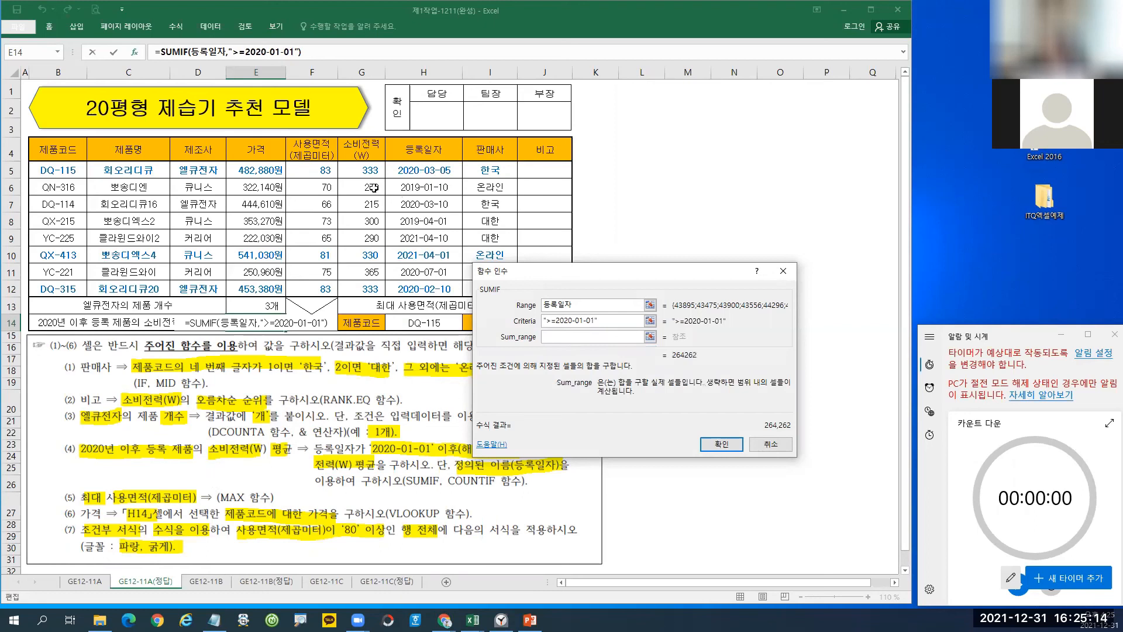
{"action": "left_click_drag", "start_coordinate": [360, 171], "coordinate": [363, 289]}
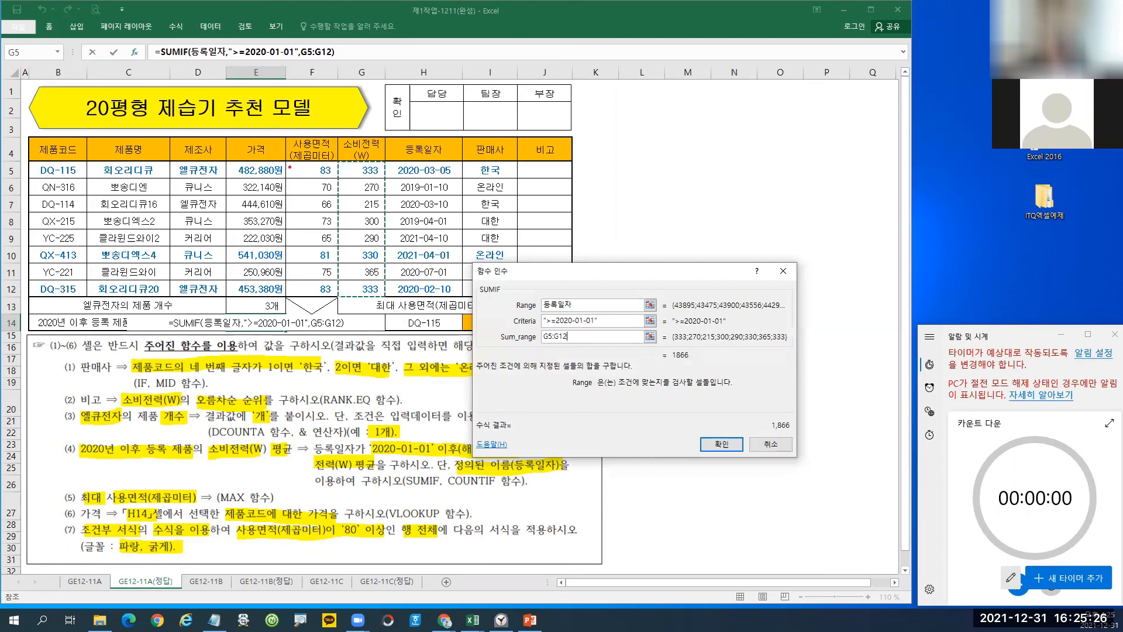
Annotate the date cells, 2020 condition and power cells, then confirm the SUMIF giving 1,866.
{"action": "mouse_move", "coordinate": [388, 161]}
{"action": "left_mouse_down"}
{"action": "mouse_move", "coordinate": [451, 258]}
{"action": "mouse_move", "coordinate": [462, 297]}
{"action": "left_mouse_up"}
{"action": "left_click_drag", "start_coordinate": [71, 437], "coordinate": [127, 466]}
{"action": "left_click_drag", "start_coordinate": [336, 156], "coordinate": [382, 295]}
{"action": "key", "text": "Escape"}
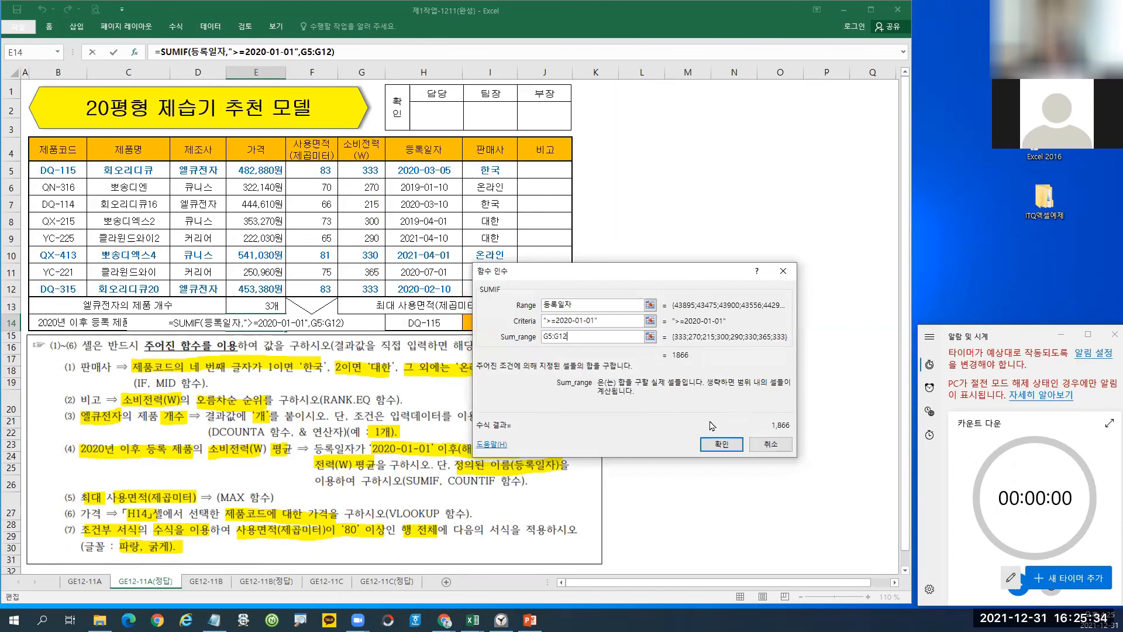
{"action": "left_click", "coordinate": [722, 444]}
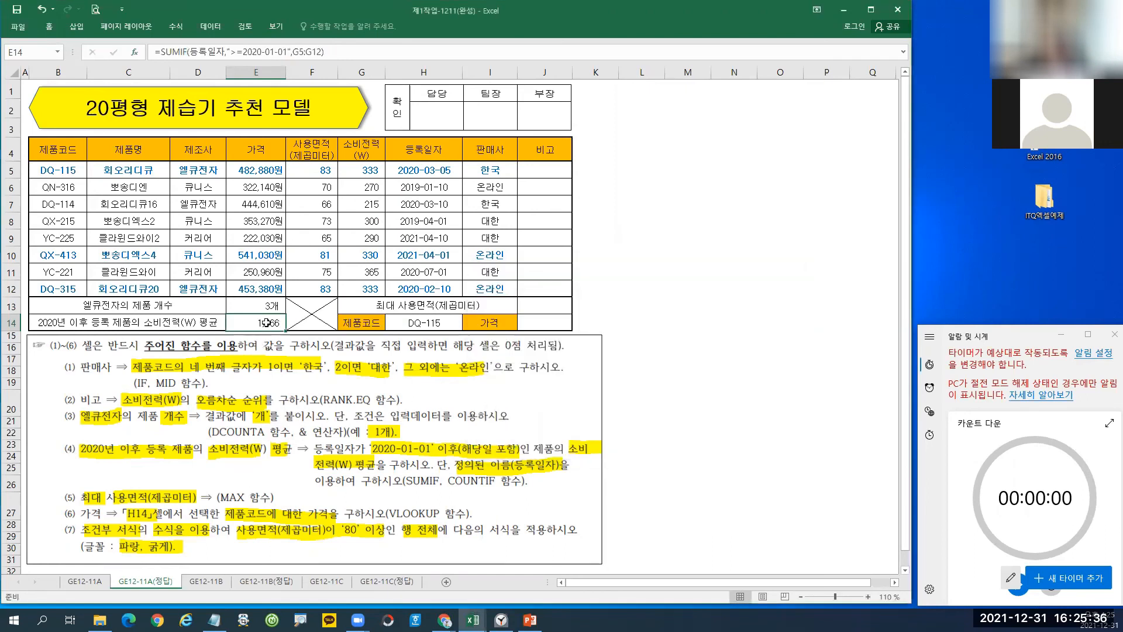
Append /COUNTIF(등록일자,">=2020-01-01") to E14's formula, reusing the SUMIF range and criterion.
{"action": "left_click", "coordinate": [339, 57]}
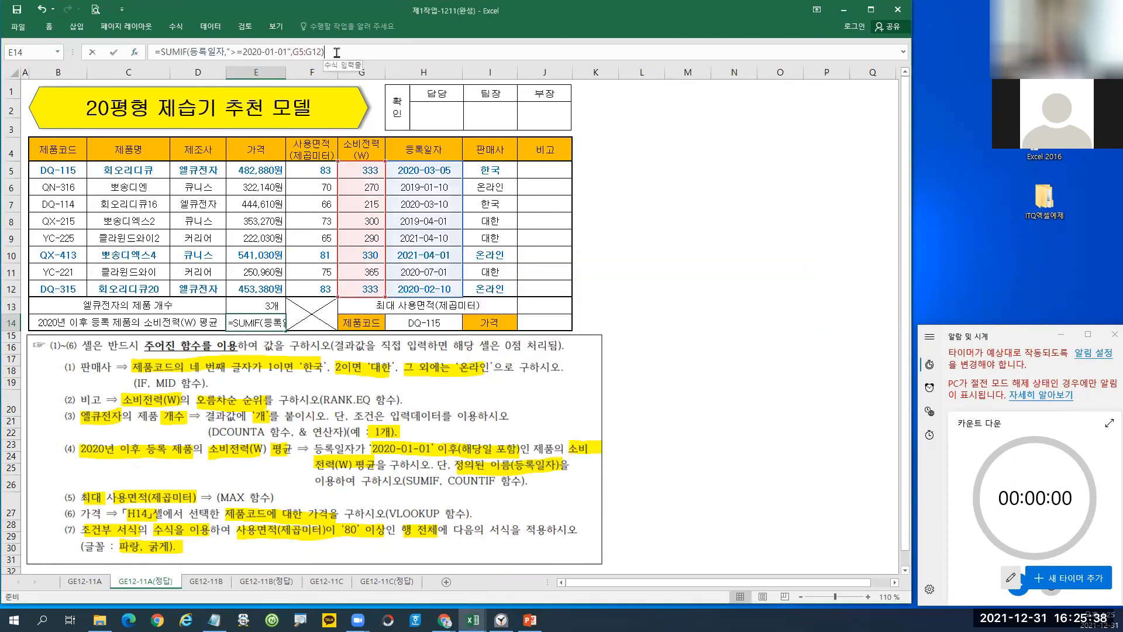
{"action": "type", "text": "/cu"}
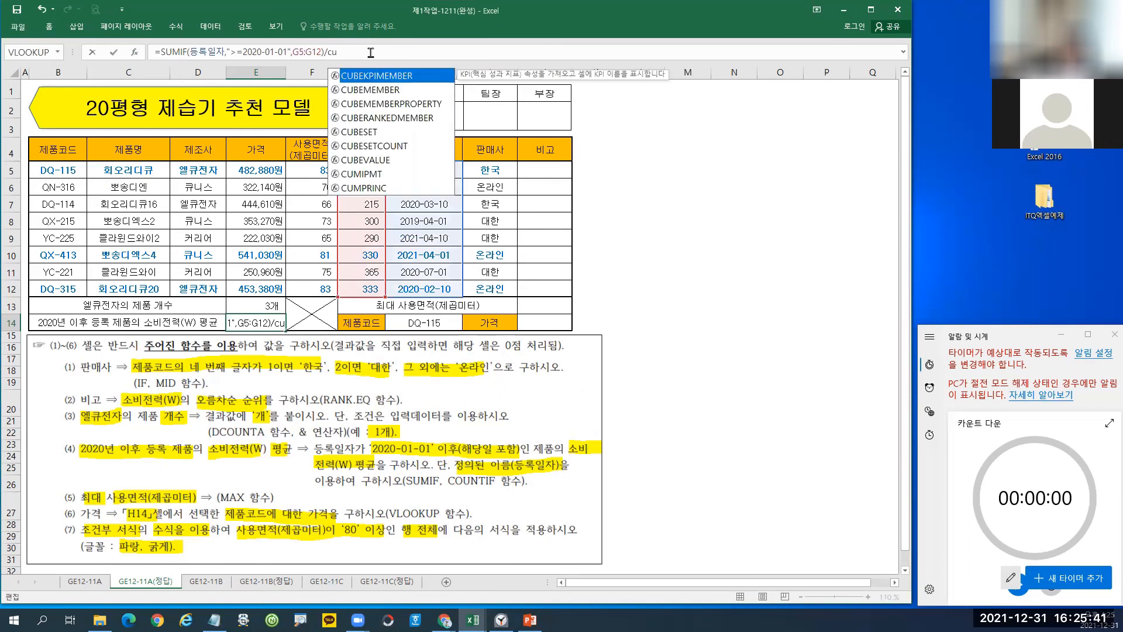
{"action": "key", "text": "BackSpace"}
{"action": "type", "text": "ou"}
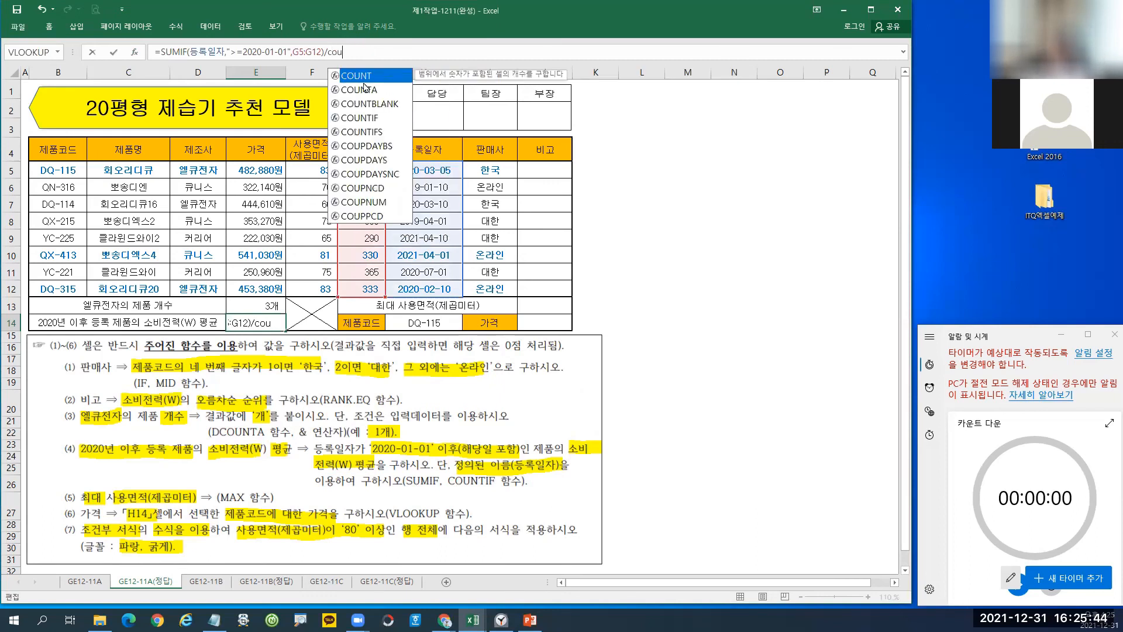
{"action": "double_click", "coordinate": [364, 117]}
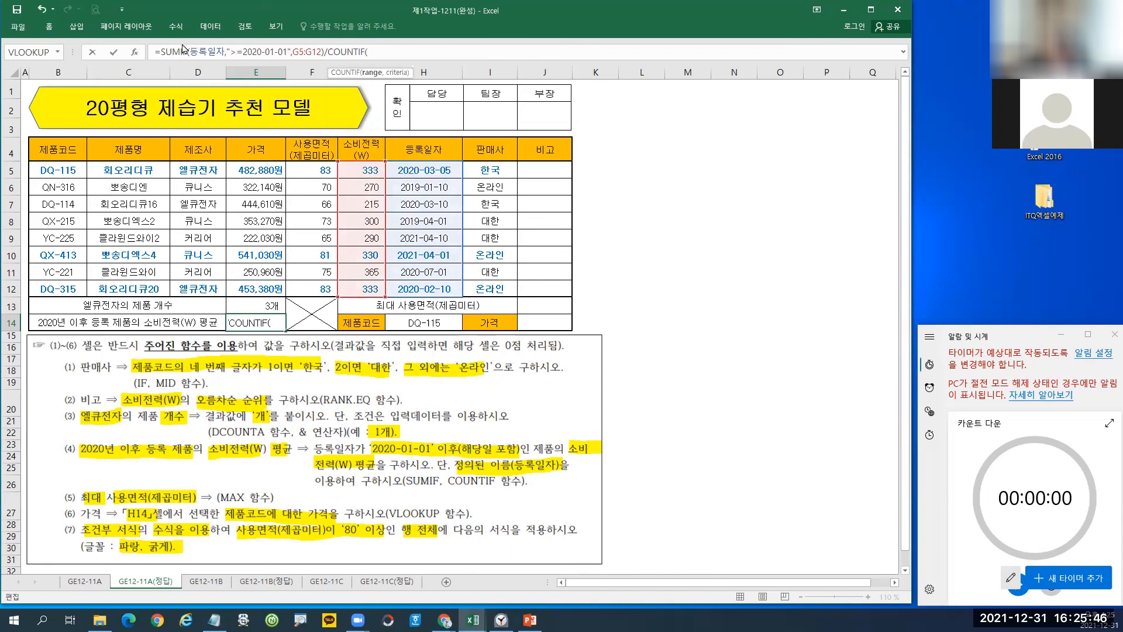
{"action": "left_click_drag", "start_coordinate": [190, 52], "coordinate": [292, 53]}
{"action": "key", "text": "ctrl+c"}
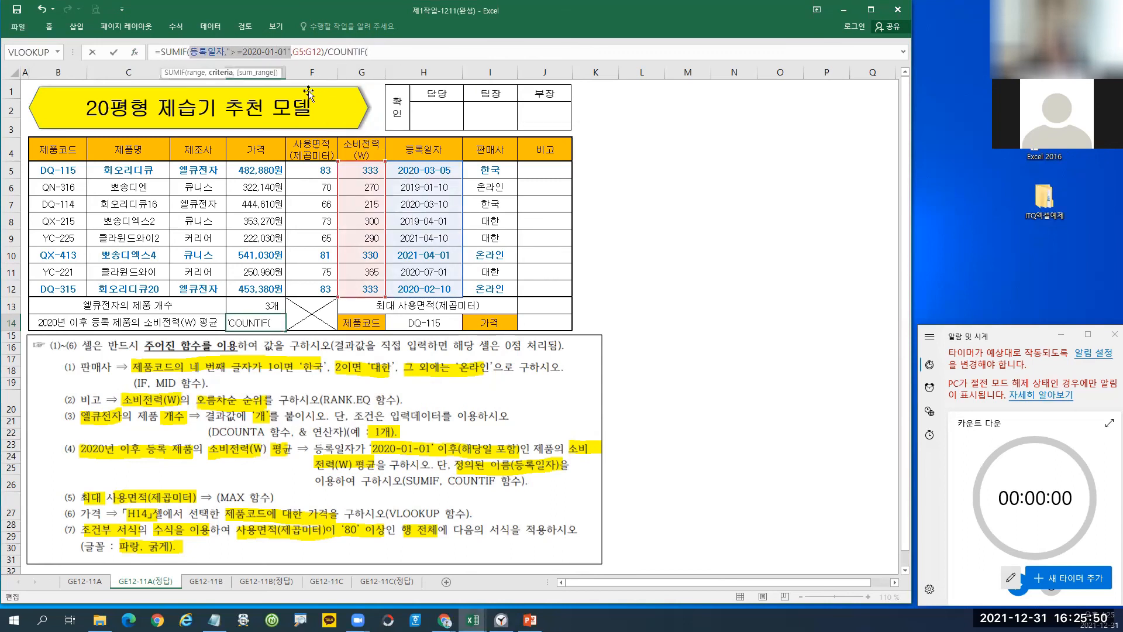
{"action": "left_click", "coordinate": [379, 52]}
{"action": "key", "text": "ctrl+v"}
{"action": "type", "text": ")"}
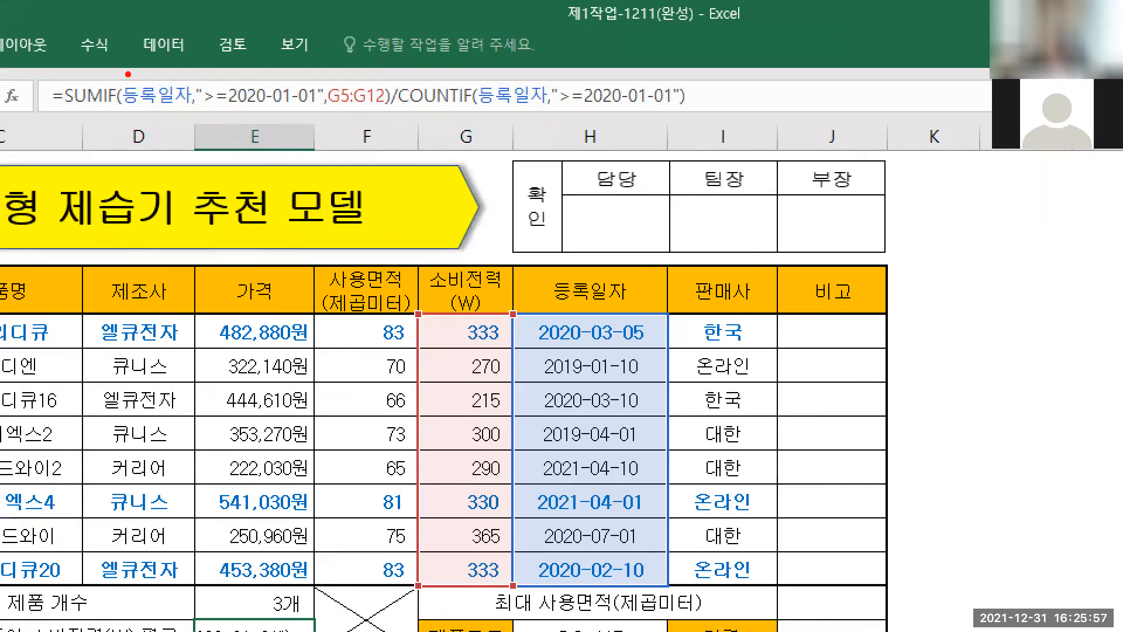
Annotate how SUMIF and COUNTIF share arguments, then commit E14 to show 311.
{"action": "mouse_move", "coordinate": [114, 73]}
{"action": "left_mouse_down"}
{"action": "mouse_move", "coordinate": [223, 113]}
{"action": "mouse_move", "coordinate": [332, 113]}
{"action": "left_mouse_up"}
{"action": "mouse_move", "coordinate": [252, 113]}
{"action": "left_mouse_down"}
{"action": "mouse_move", "coordinate": [488, 194]}
{"action": "mouse_move", "coordinate": [534, 107]}
{"action": "left_mouse_up"}
{"action": "mouse_move", "coordinate": [473, 71]}
{"action": "left_mouse_down"}
{"action": "mouse_move", "coordinate": [487, 120]}
{"action": "mouse_move", "coordinate": [695, 120]}
{"action": "left_mouse_up"}
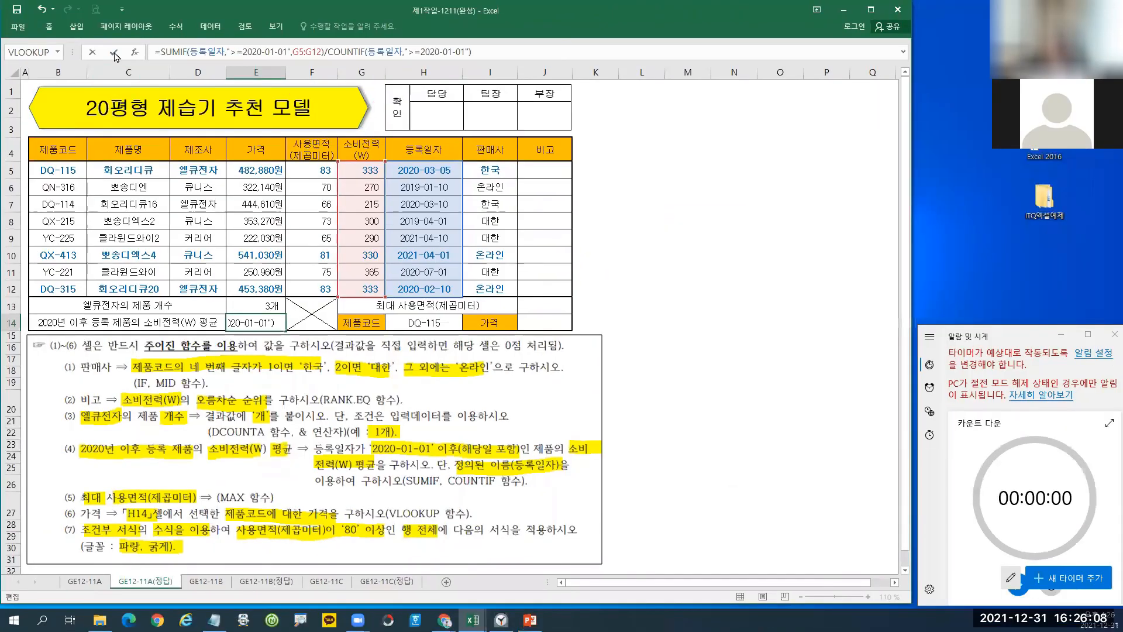
{"action": "left_click", "coordinate": [114, 54]}
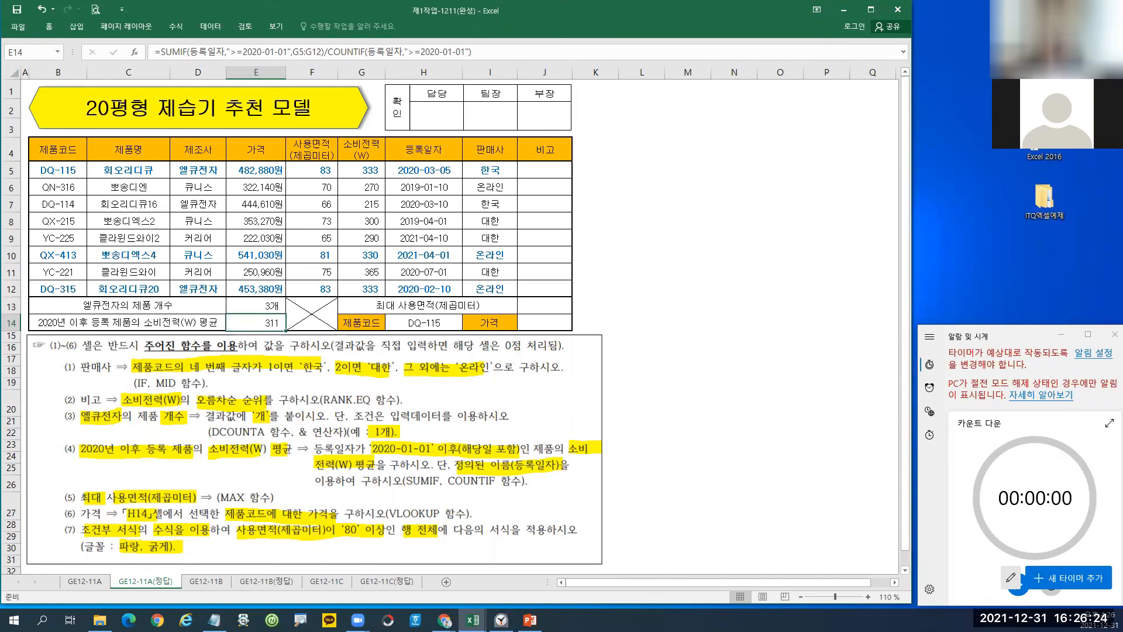
Switch to PowerPoint and maximize the slide listing 2021 exam title-shape types.
{"action": "key", "text": "alt+Tab"}
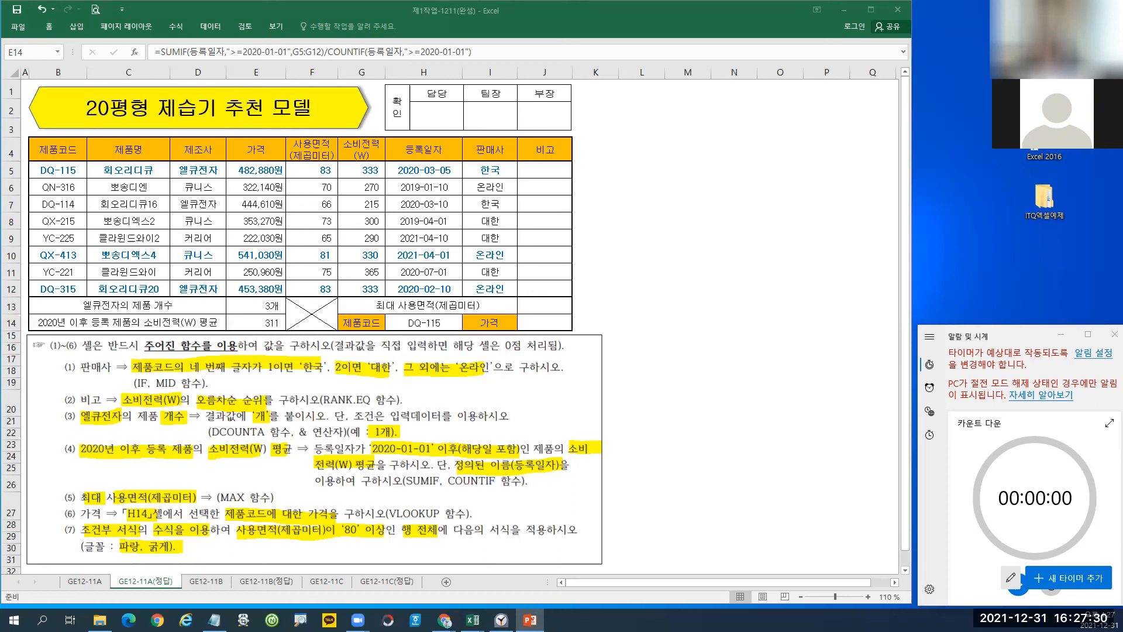
{"action": "left_click_drag", "start_coordinate": [0, 151], "coordinate": [0, 162]}
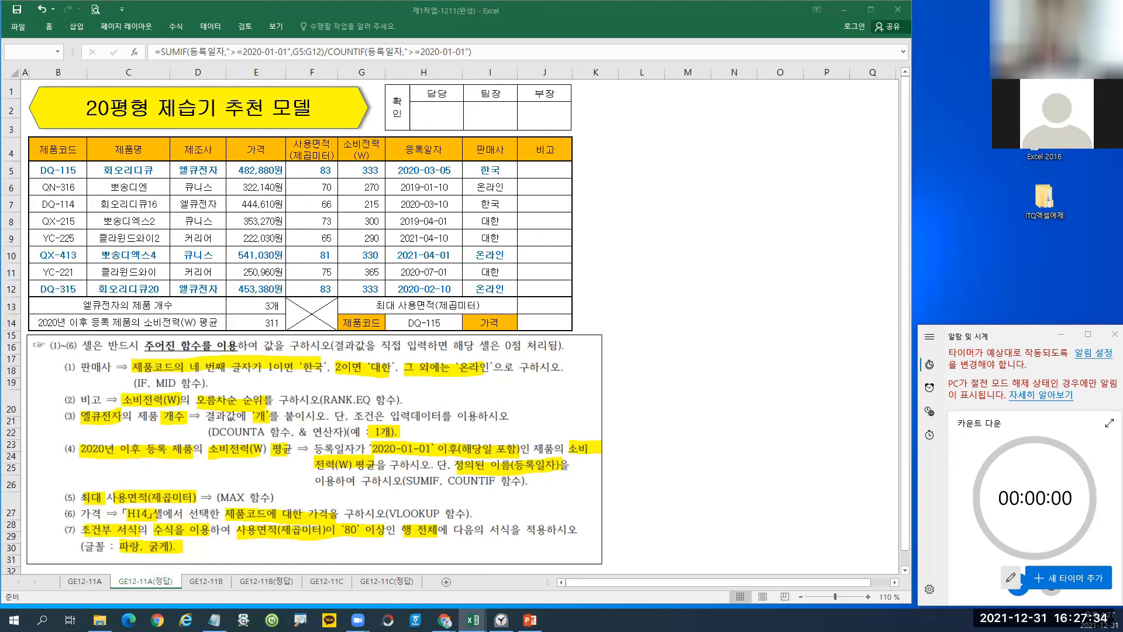
{"action": "left_click_drag", "start_coordinate": [0, 106], "coordinate": [689, 1]}
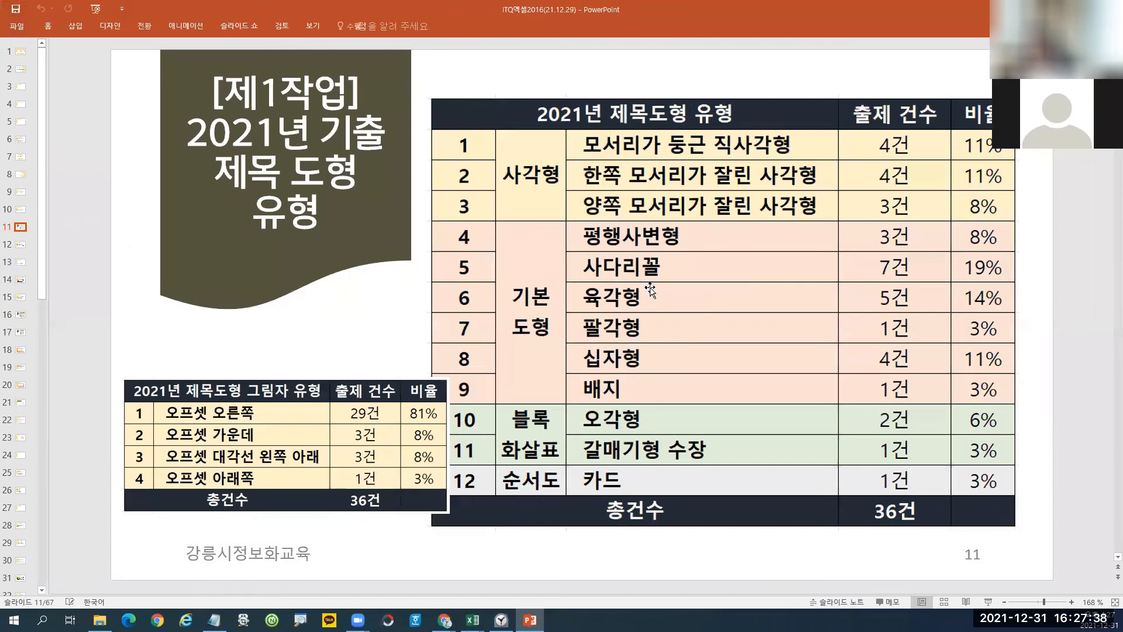